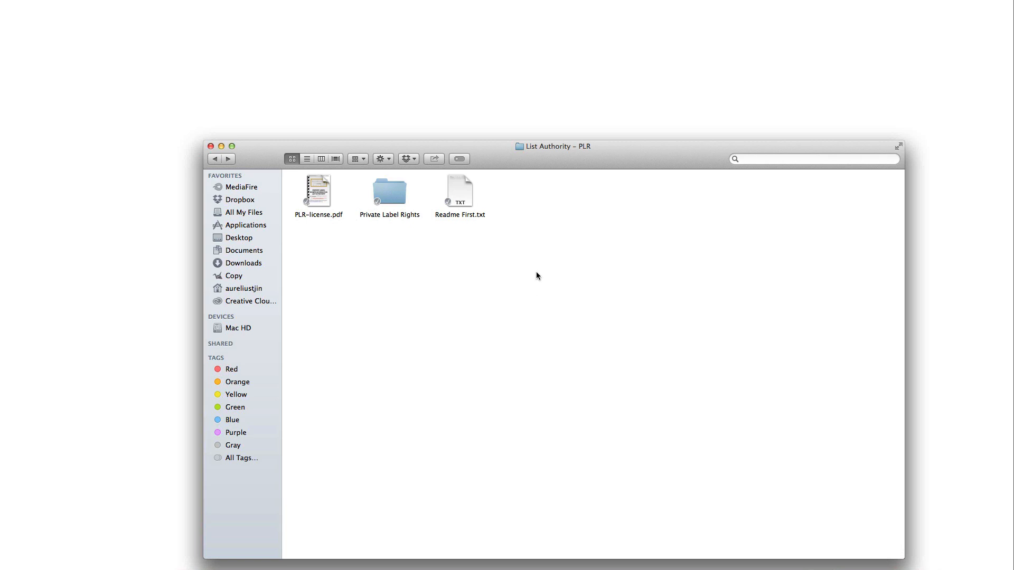
# Open the PLR license PDF and read through its red warning text
pyautogui.click(321, 217)
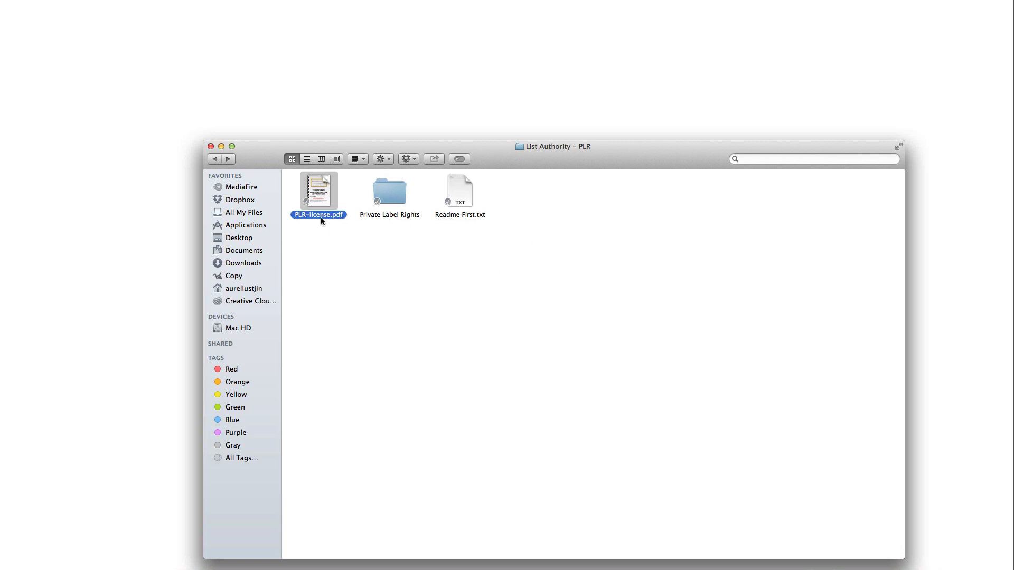
pyautogui.doubleClick(321, 214)
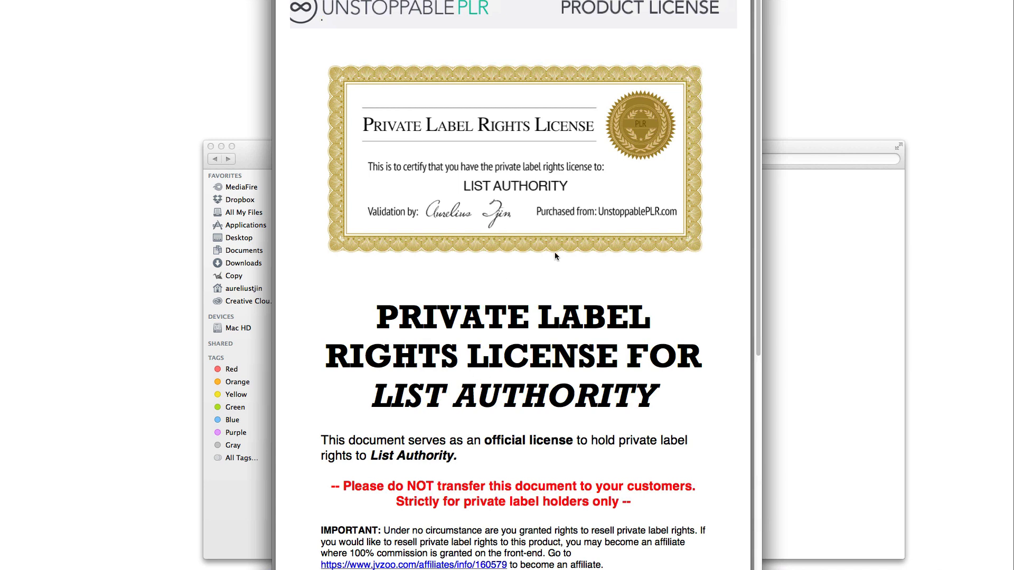
pyautogui.scroll(-3, 556, 258)
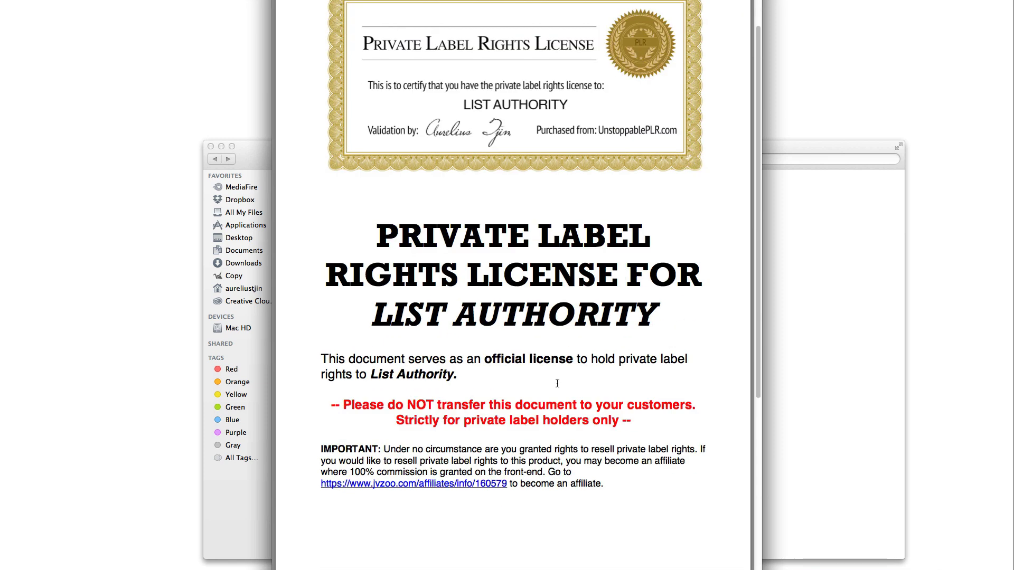
pyautogui.scroll(-2, 557, 384)
pyautogui.moveTo(427, 365); pyautogui.dragTo(605, 364)
pyautogui.click(565, 376)
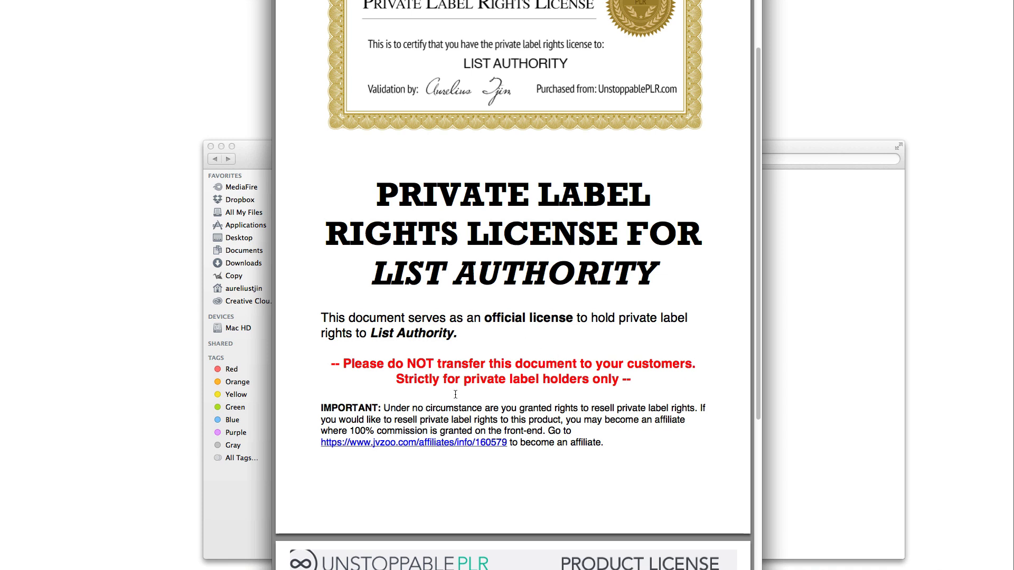
pyautogui.scroll(5, 519, 390)
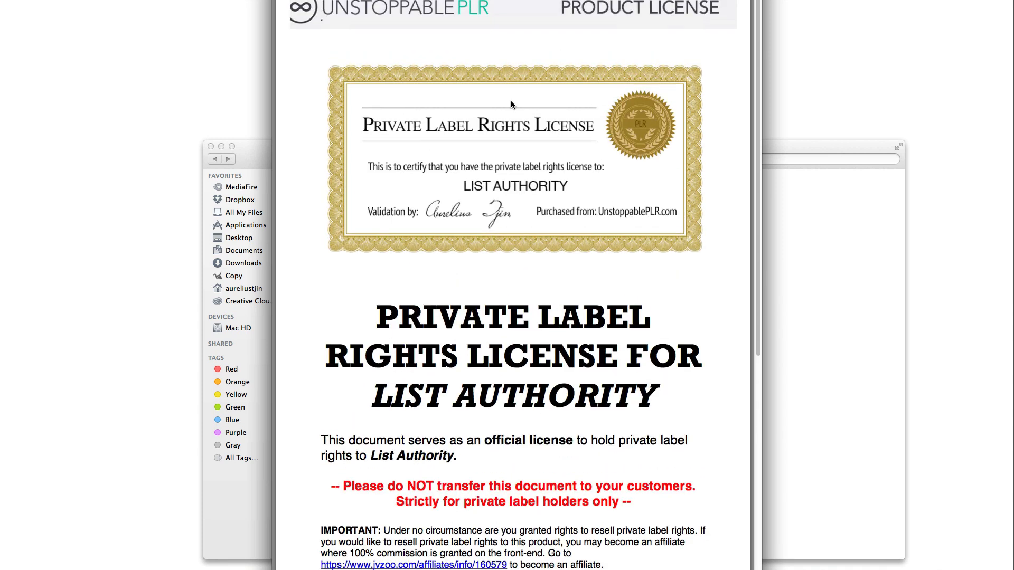
pyautogui.scroll(-2, 595, 309)
pyautogui.scroll(-3, 595, 309)
pyautogui.scroll(3, 595, 309)
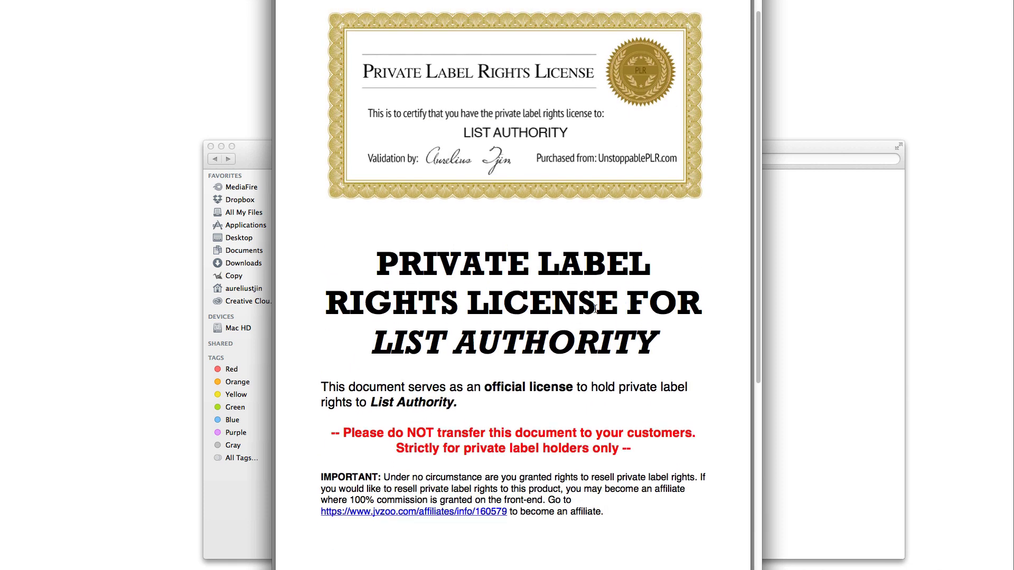
pyautogui.scroll(2, 595, 309)
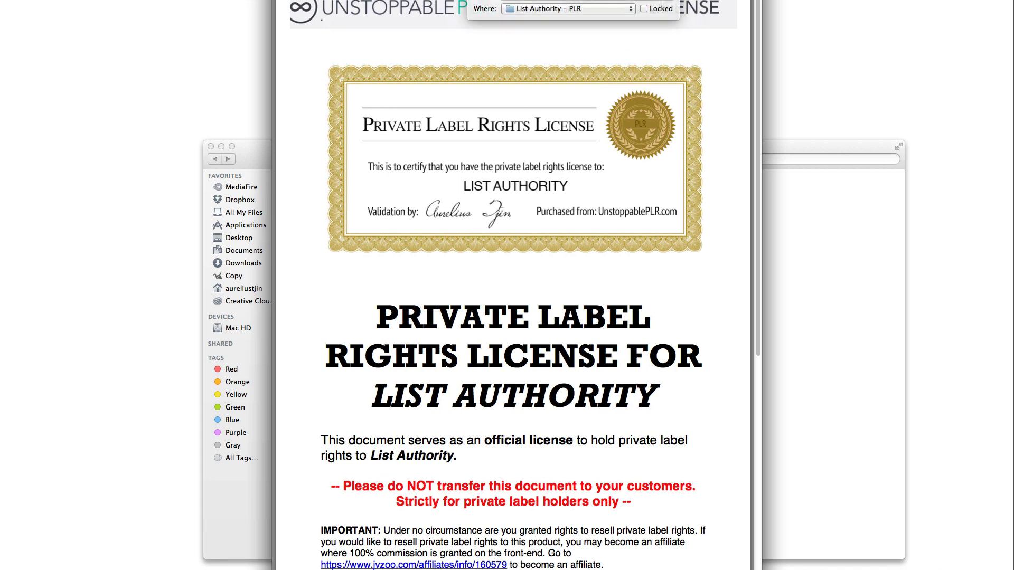
# Review the license terms: the $7.00 minimum resale price, PAID and affiliate link, then close it
pyautogui.click(503, 31)
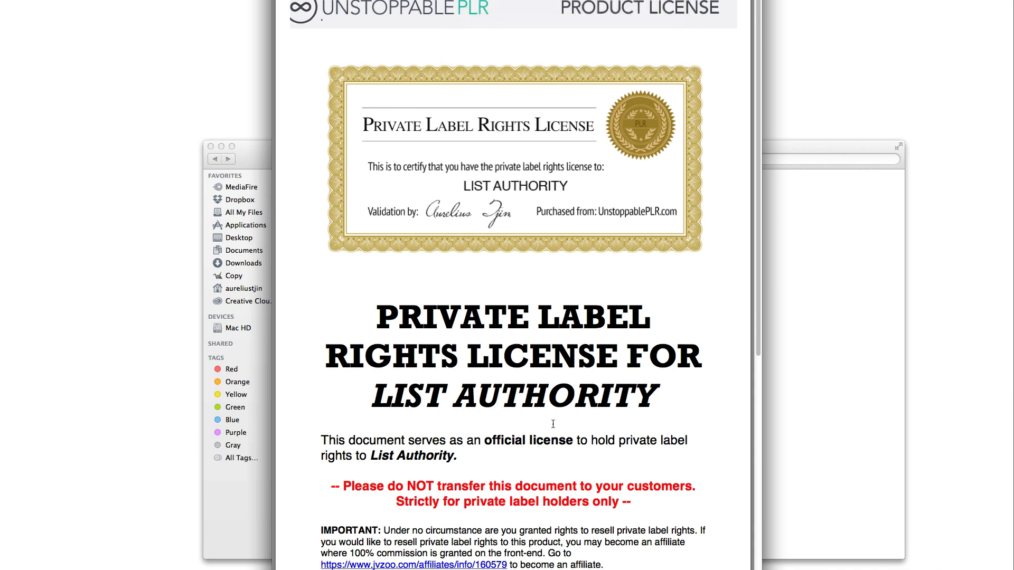
pyautogui.scroll(-4, 559, 444)
pyautogui.scroll(-18, 562, 460)
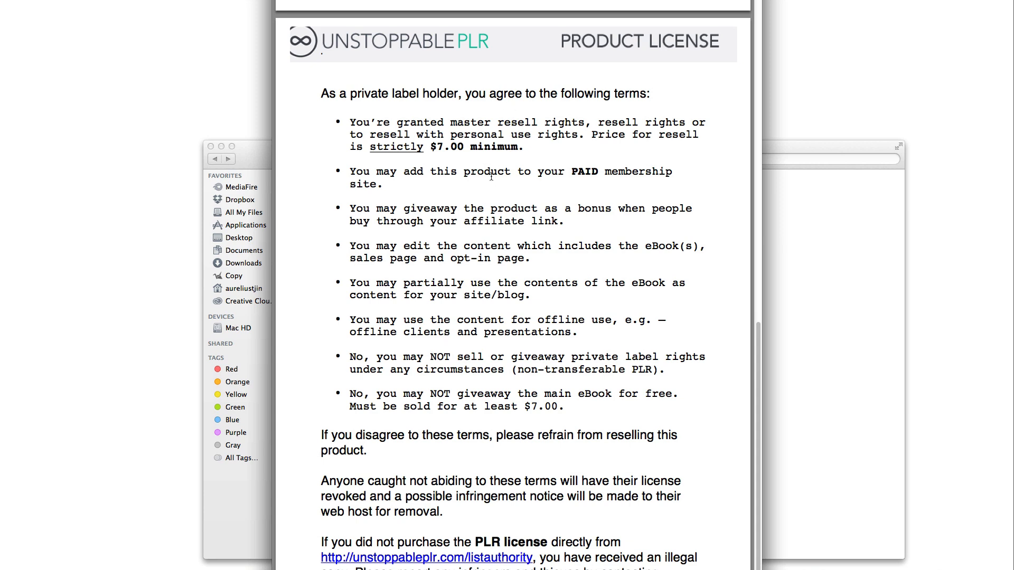
pyautogui.moveTo(437, 146); pyautogui.dragTo(464, 146)
pyautogui.click(495, 156)
pyautogui.moveTo(598, 169); pyautogui.dragTo(571, 170)
pyautogui.moveTo(564, 221); pyautogui.dragTo(532, 222)
pyautogui.click(542, 222)
pyautogui.moveTo(559, 219); pyautogui.dragTo(464, 222)
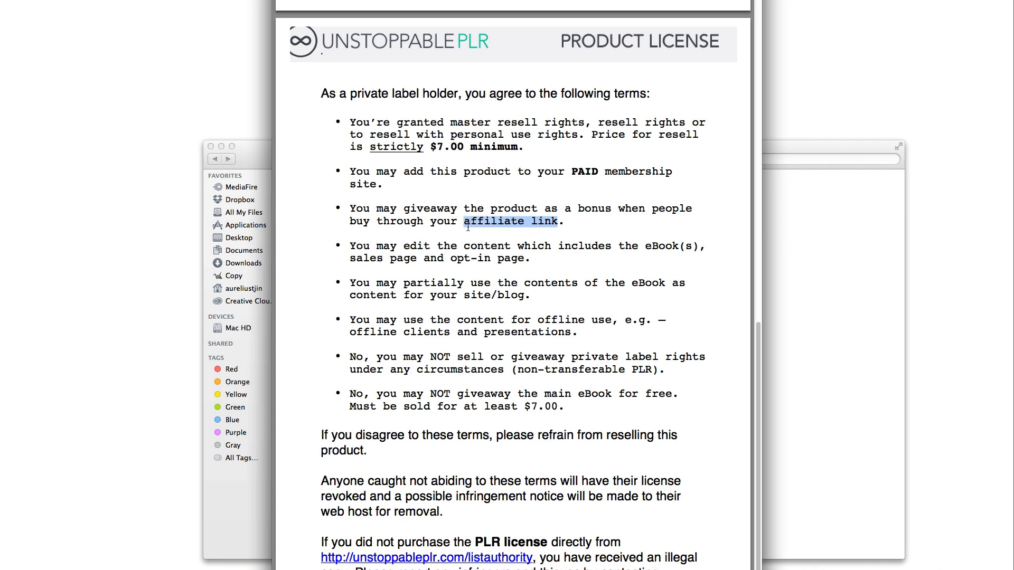
pyautogui.click(459, 259)
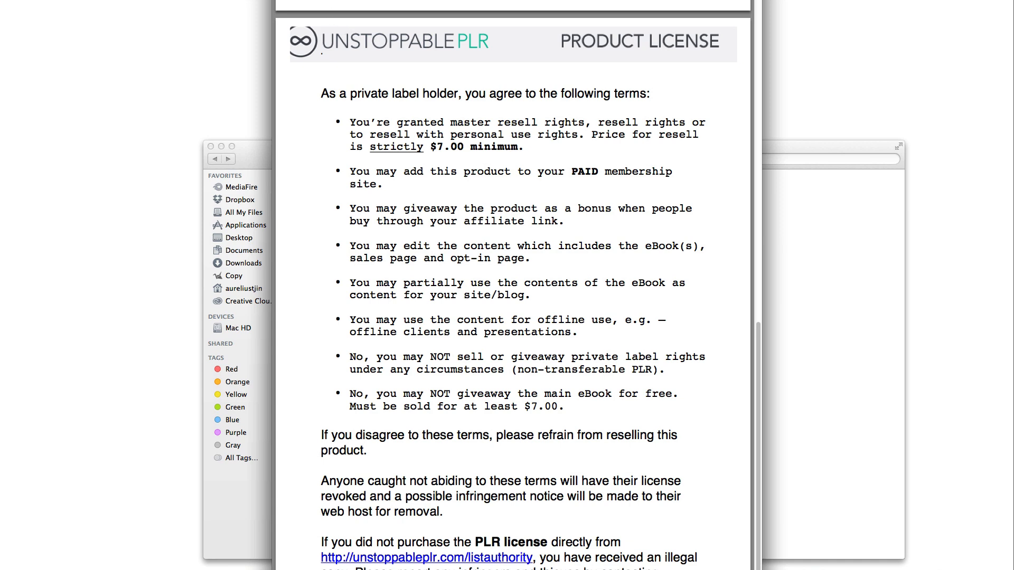
pyautogui.press('space')
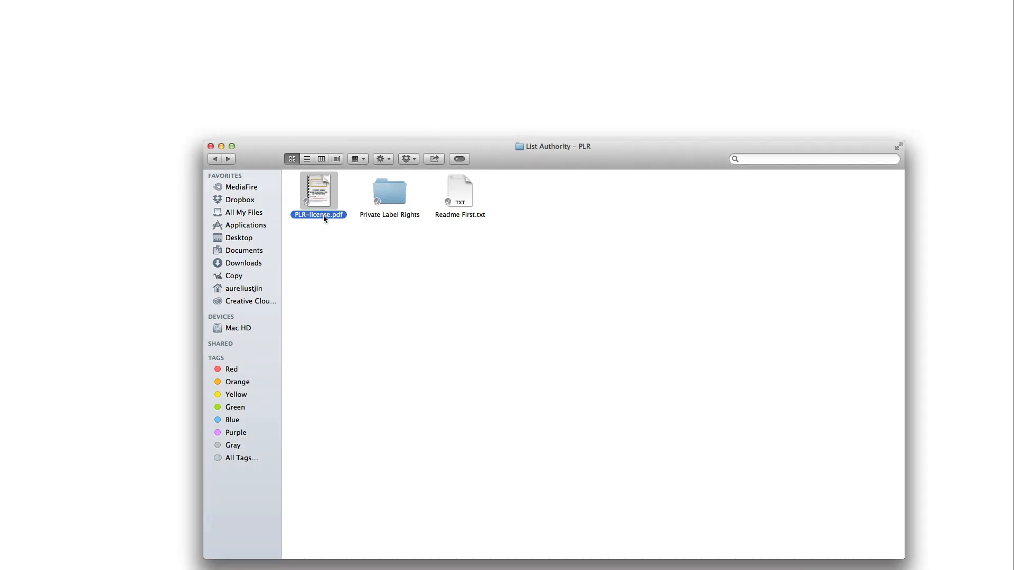
# Open the Readme First note, centre it on screen, and close it
pyautogui.click(323, 226)
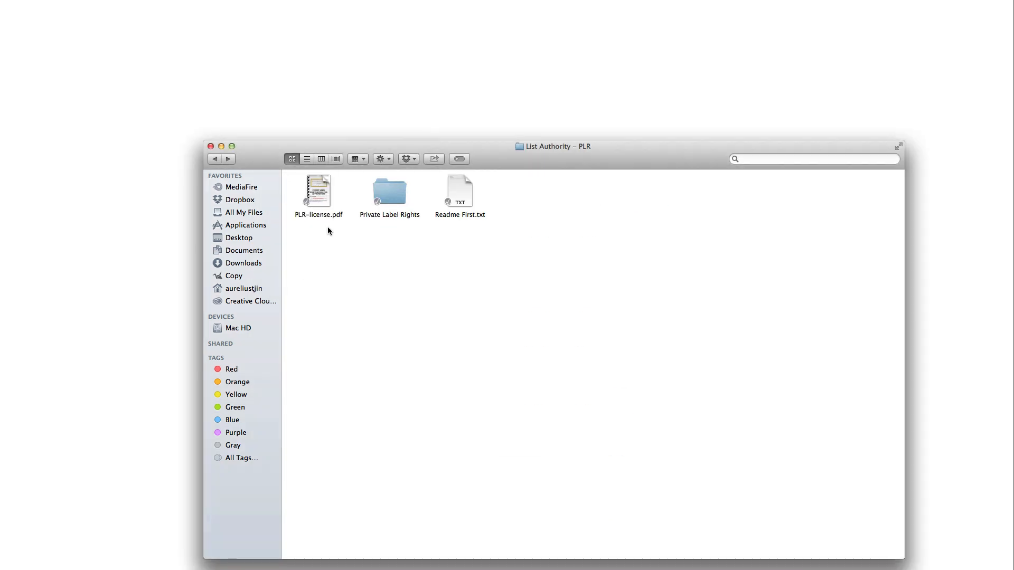
pyautogui.click(330, 215)
pyautogui.click(373, 239)
pyautogui.doubleClick(461, 195)
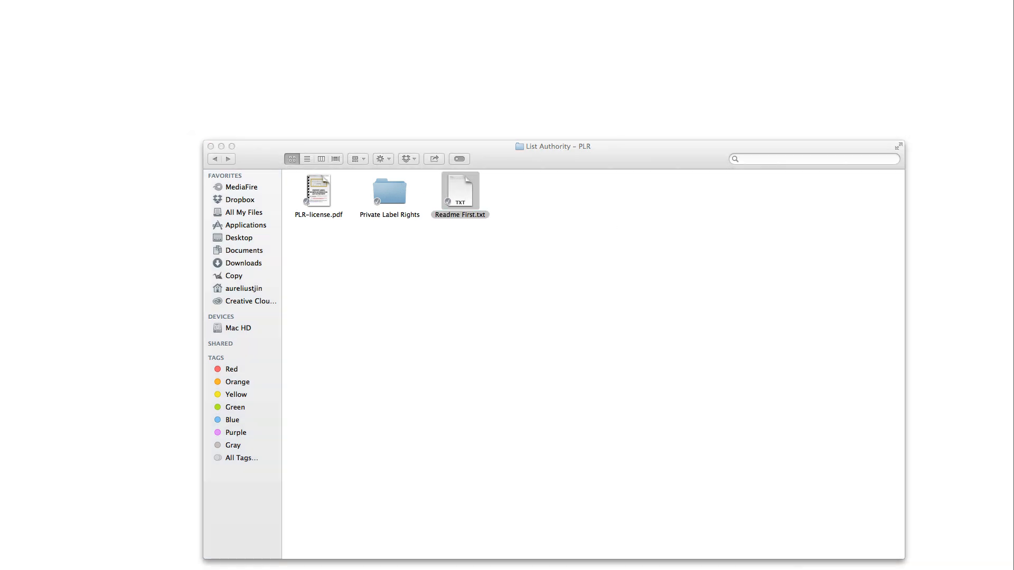
pyautogui.moveTo(1012, 3); pyautogui.dragTo(555, 236)
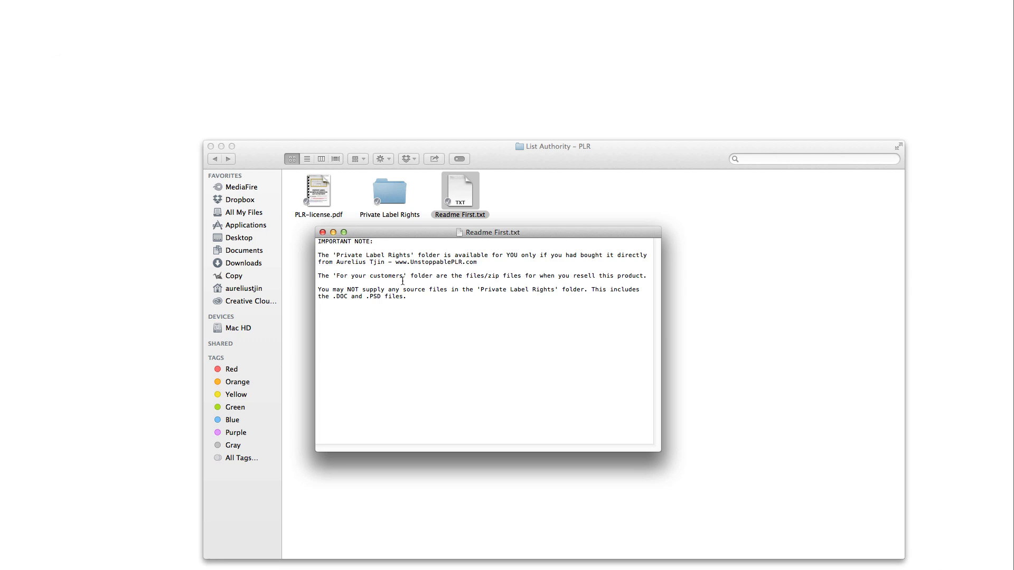
pyautogui.click(322, 232)
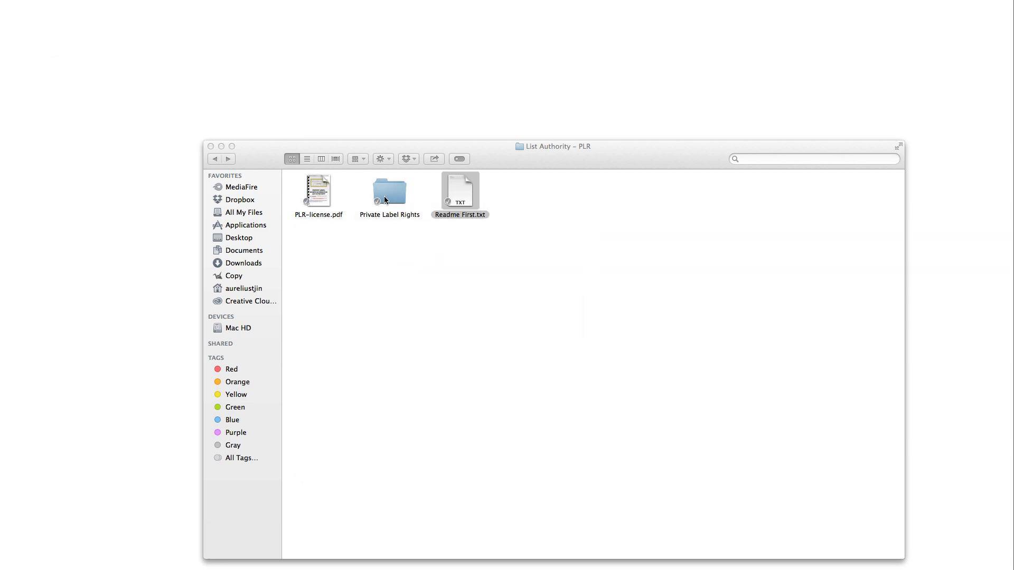
# Open Private Label Rights > License Pack and view MRR-license.pdf, personal-use-license.txt, Readme.txt and RR-license.pdf
pyautogui.doubleClick(385, 199)
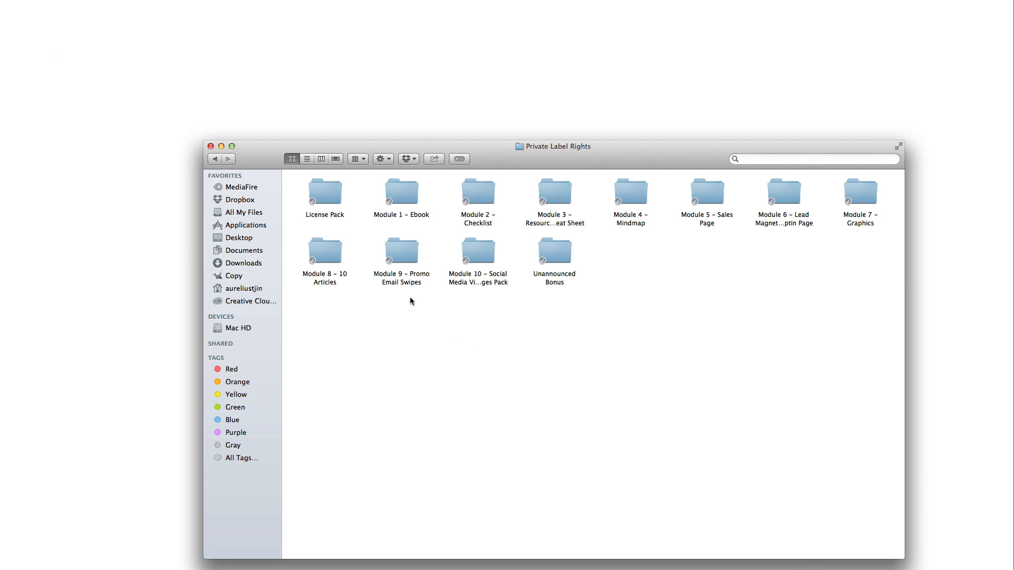
pyautogui.click(325, 215)
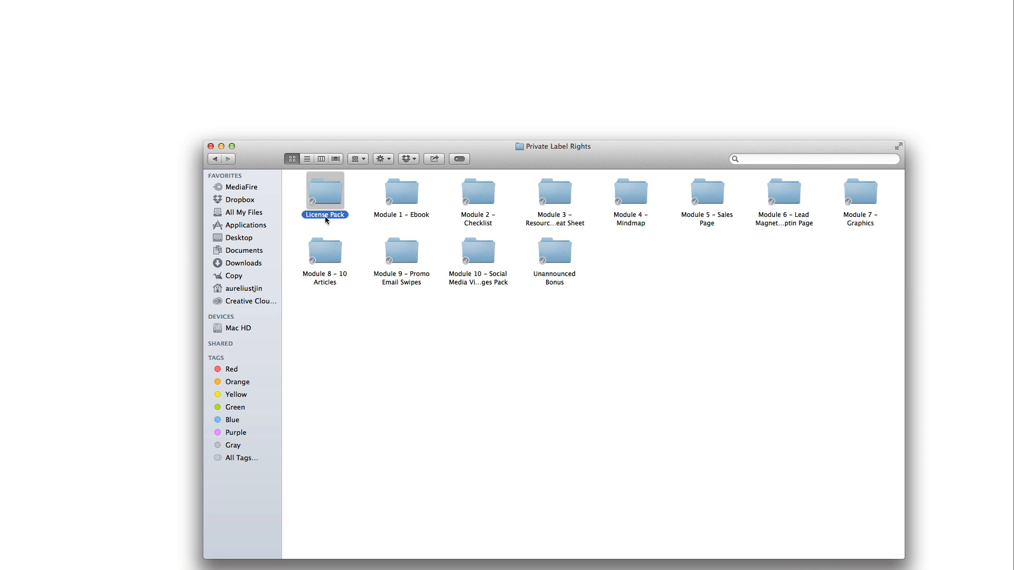
pyautogui.doubleClick(325, 216)
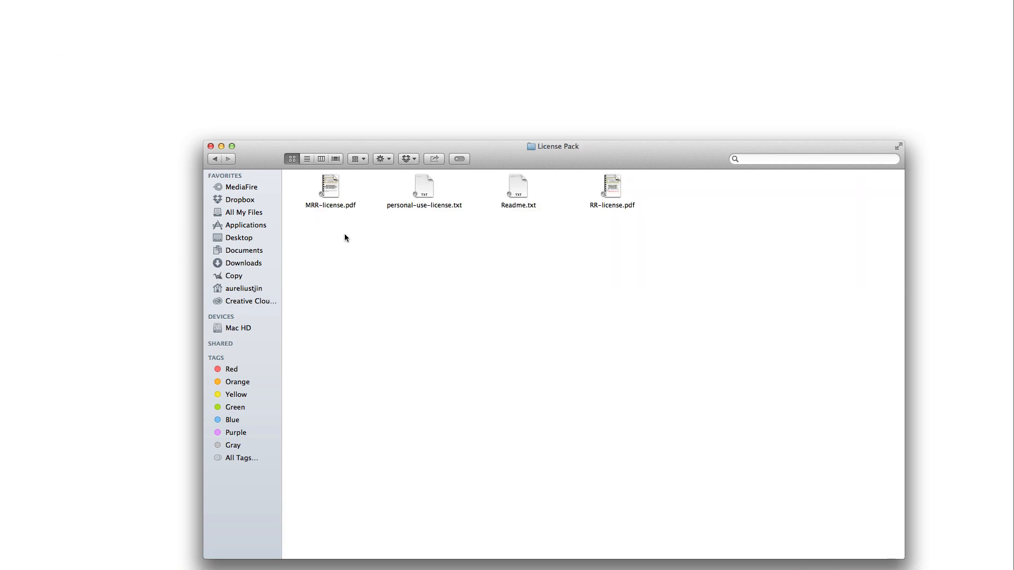
pyautogui.click(340, 205)
pyautogui.click(429, 205)
pyautogui.click(528, 206)
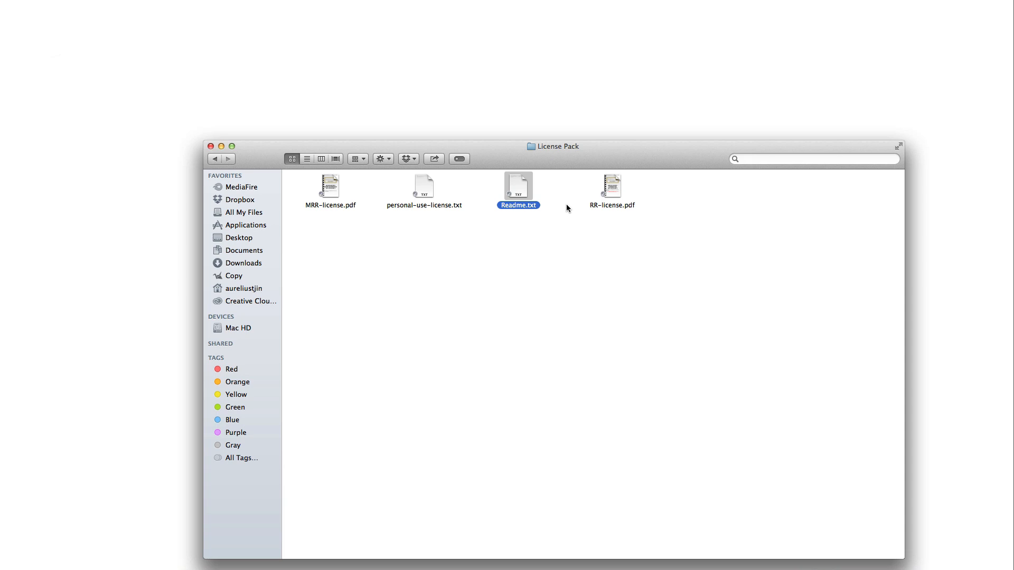
pyautogui.click(613, 206)
pyautogui.click(512, 250)
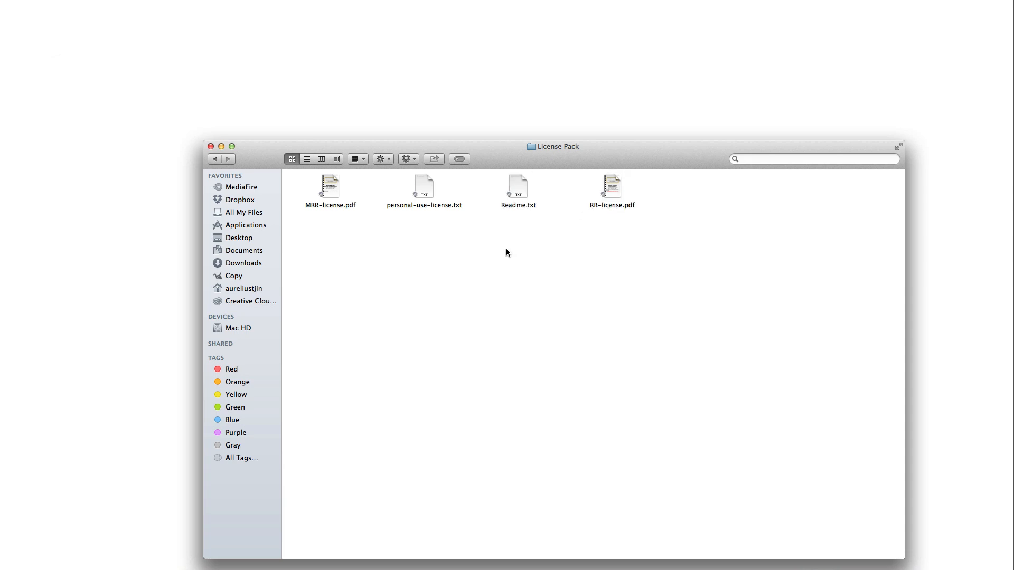
pyautogui.doubleClick(338, 206)
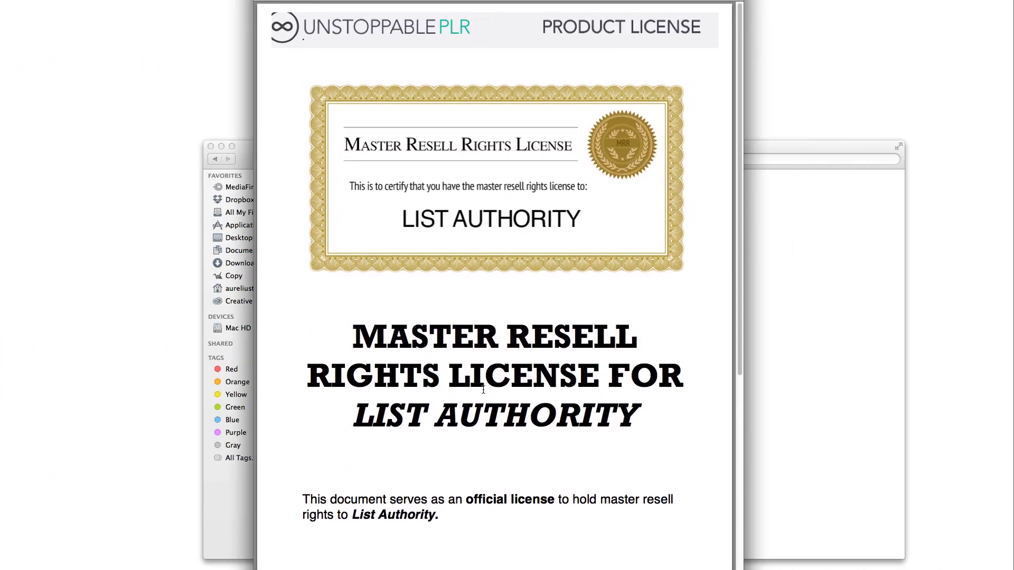
pyautogui.scroll(-10, 483, 392)
pyautogui.press('space')
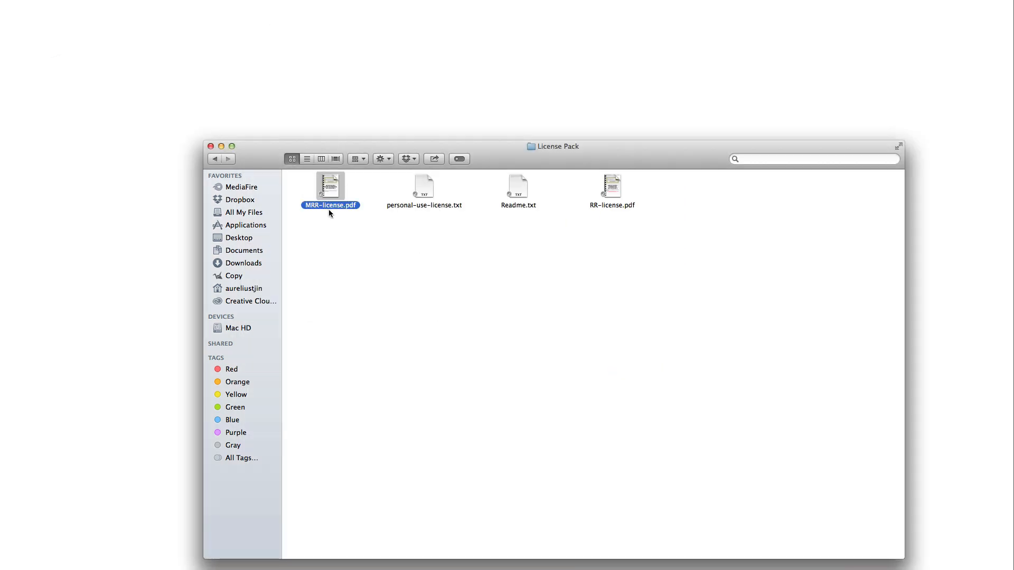
pyautogui.click(342, 217)
pyautogui.click(329, 183)
pyautogui.doubleClick(337, 207)
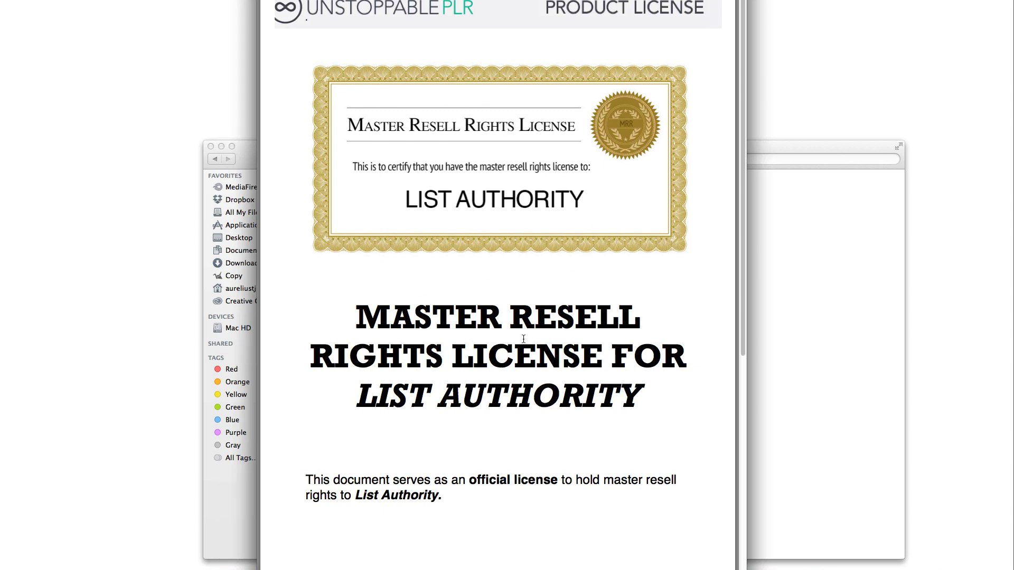
pyautogui.scroll(-10, 502, 327)
pyautogui.scroll(-1, 506, 391)
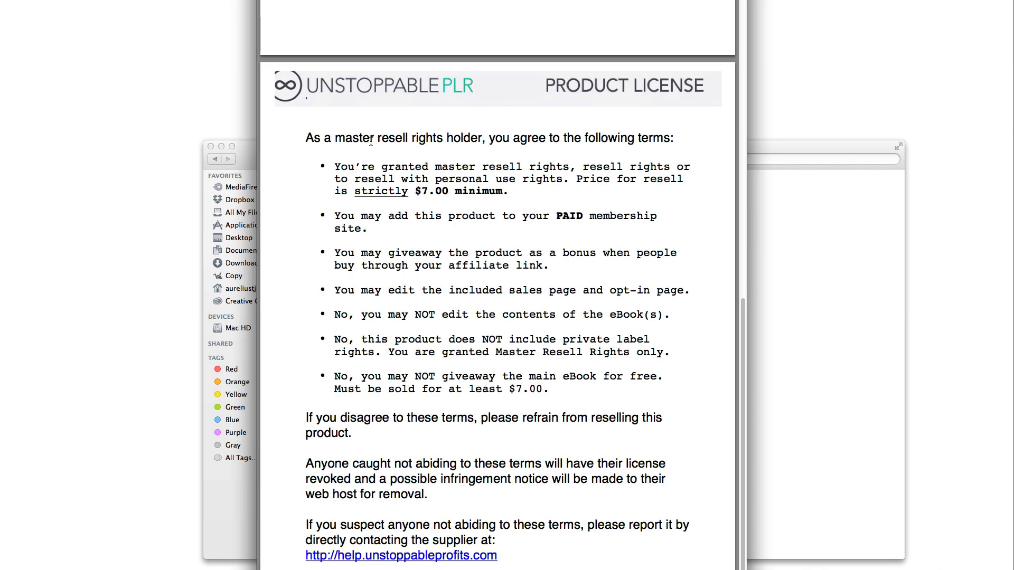
pyautogui.scroll(-10, 465, 211)
pyautogui.scroll(2, 486, 322)
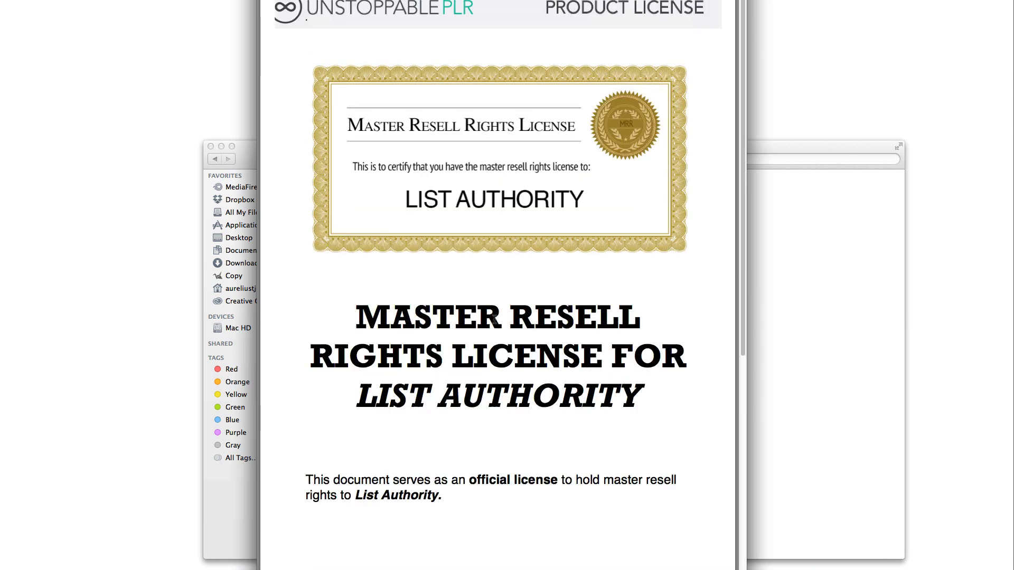
pyautogui.scroll(-8, 524, 280)
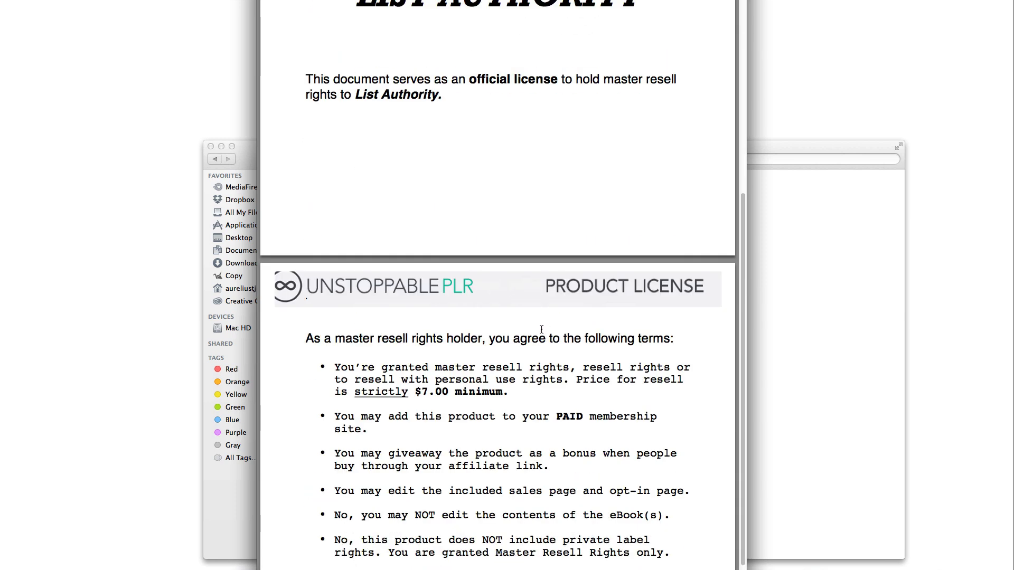
pyautogui.scroll(-5, 541, 329)
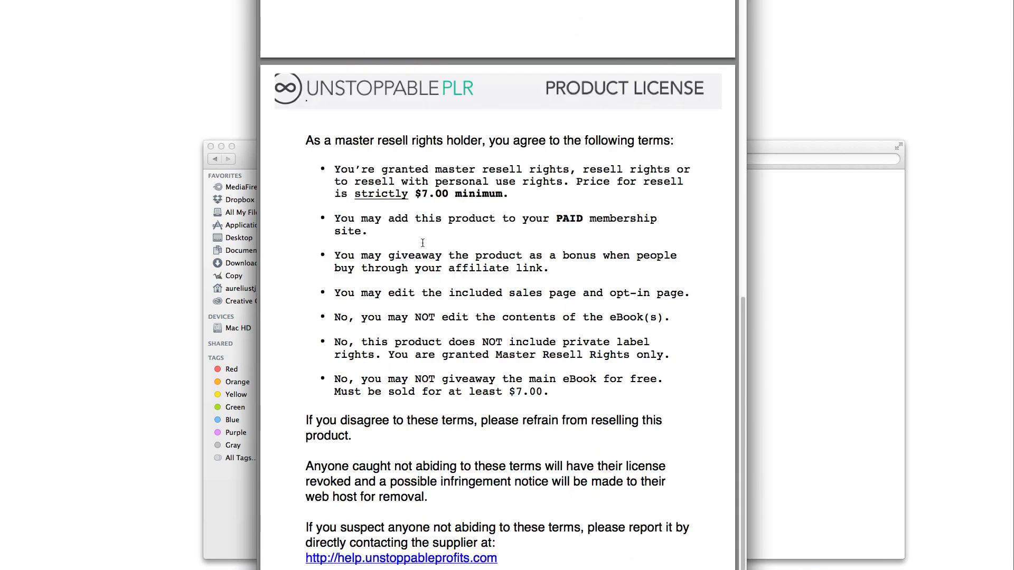
pyautogui.scroll(-1, 430, 324)
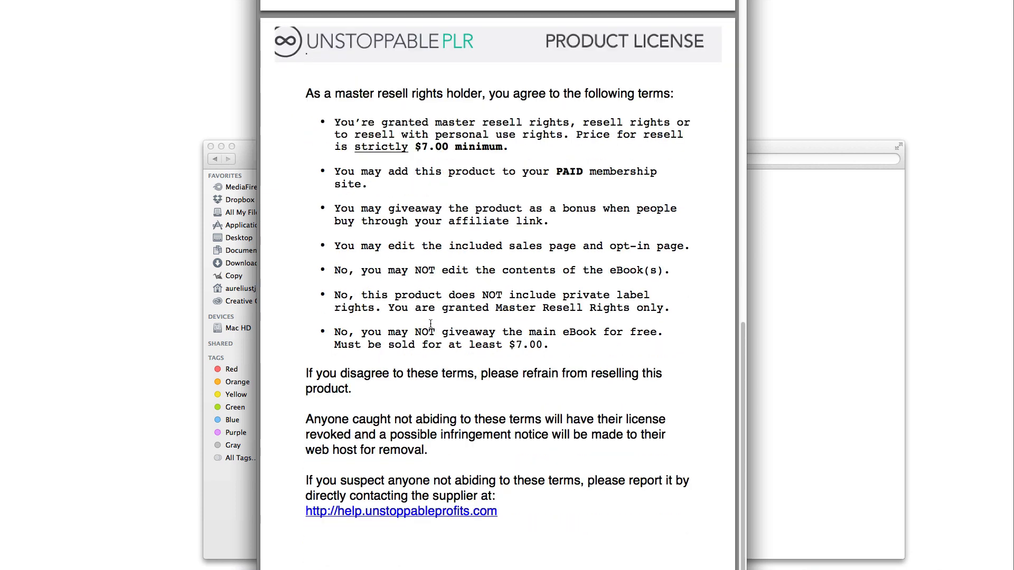
pyautogui.press('super+w')
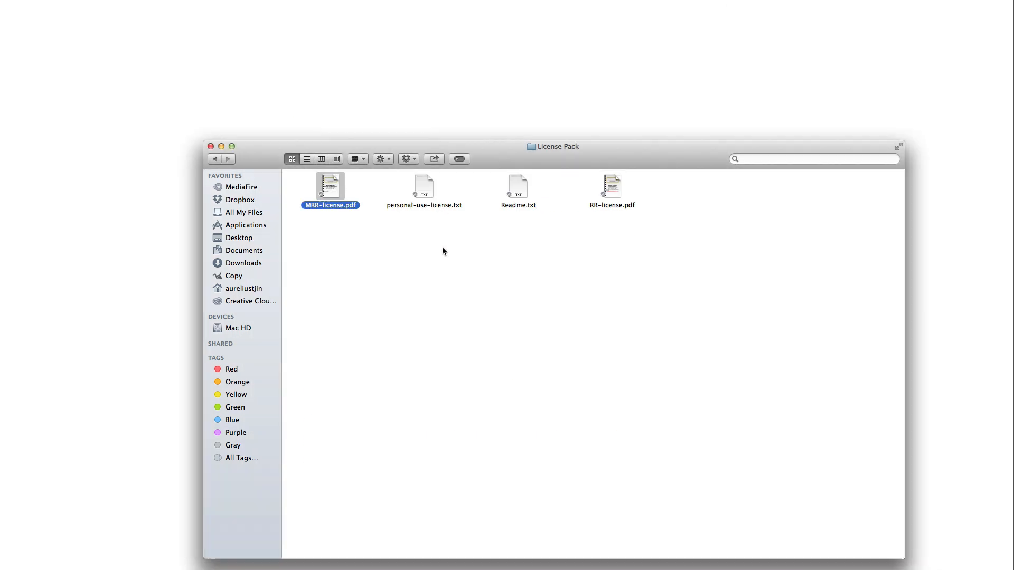
pyautogui.moveTo(691, 228); pyautogui.dragTo(371, 244)
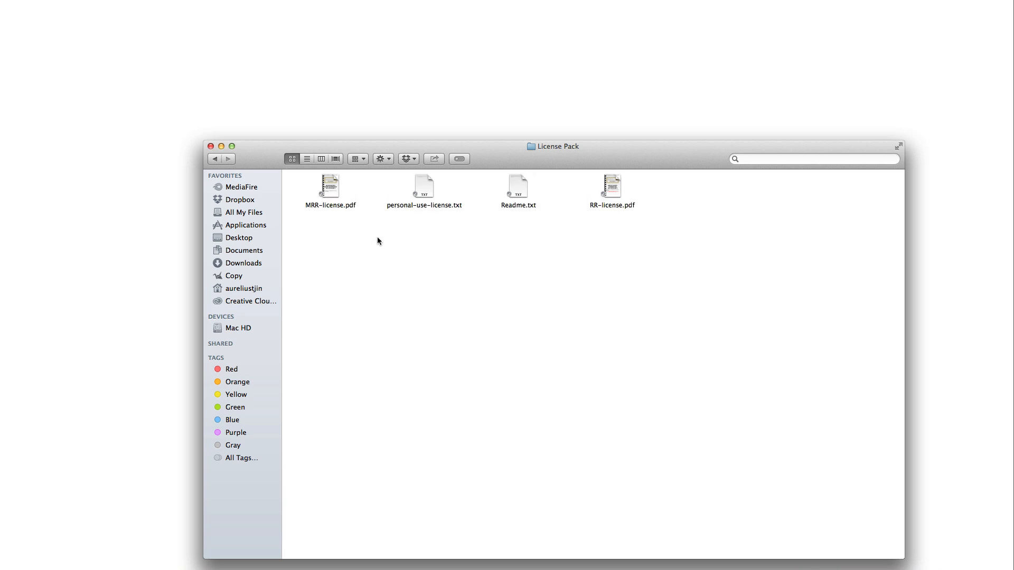
pyautogui.doubleClick(435, 206)
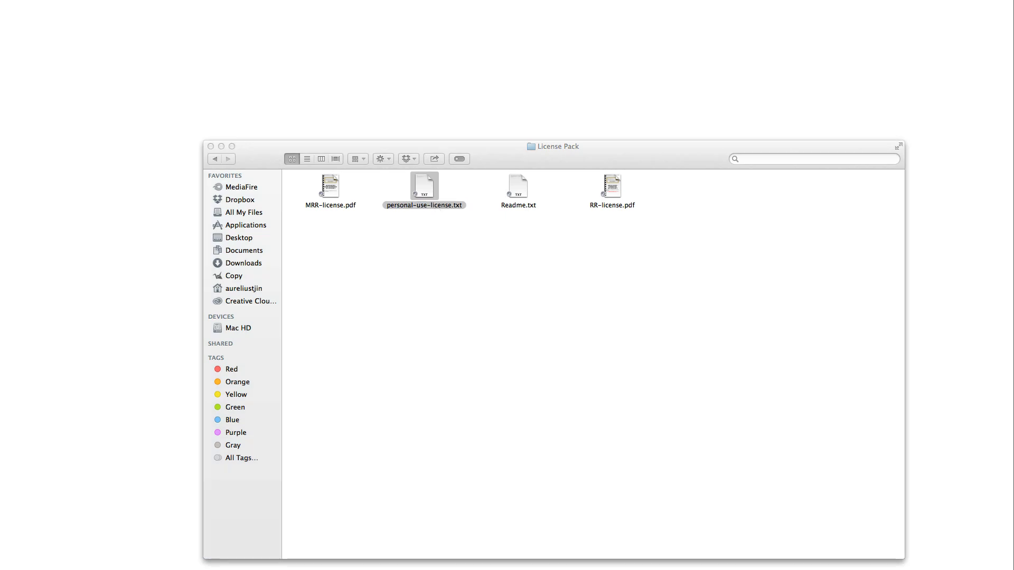
pyautogui.moveTo(470, 156); pyautogui.dragTo(635, 248)
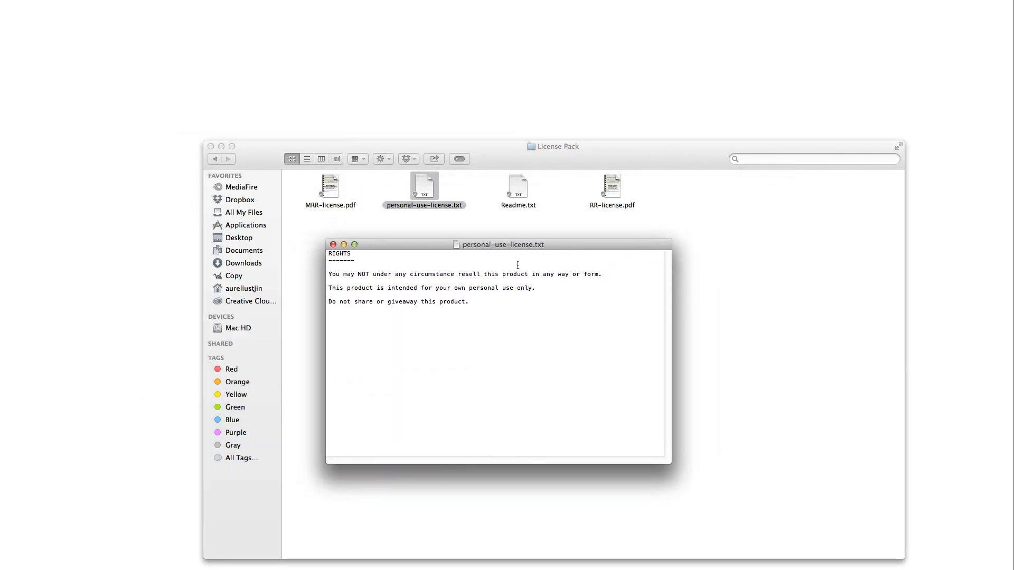
pyautogui.click(490, 326)
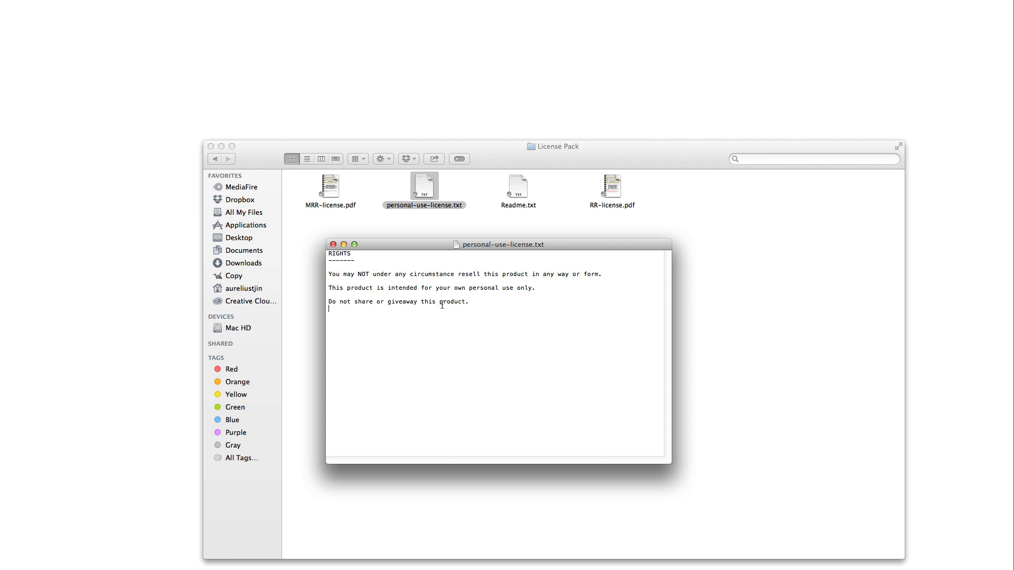
pyautogui.click(333, 244)
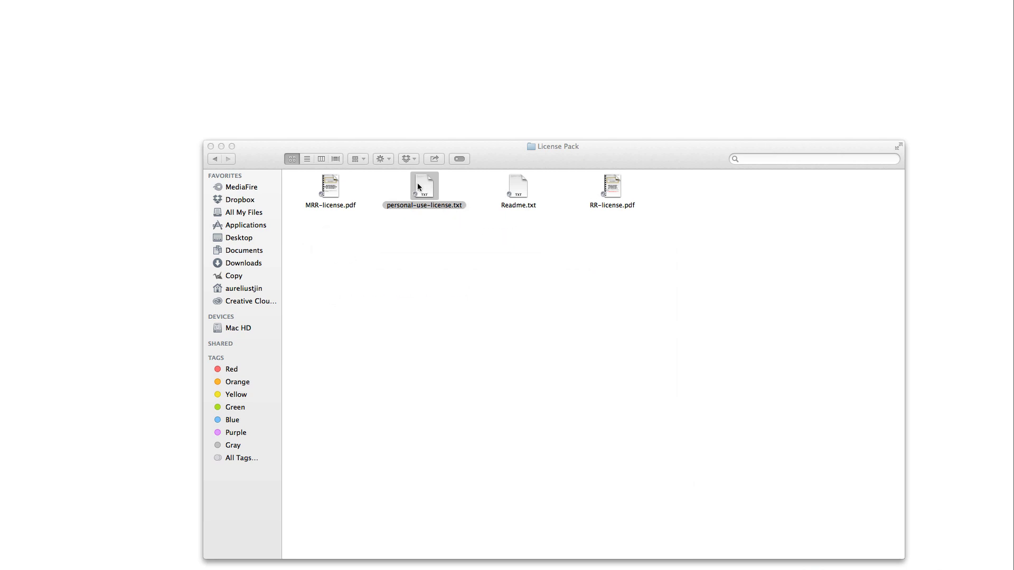
pyautogui.click(629, 220)
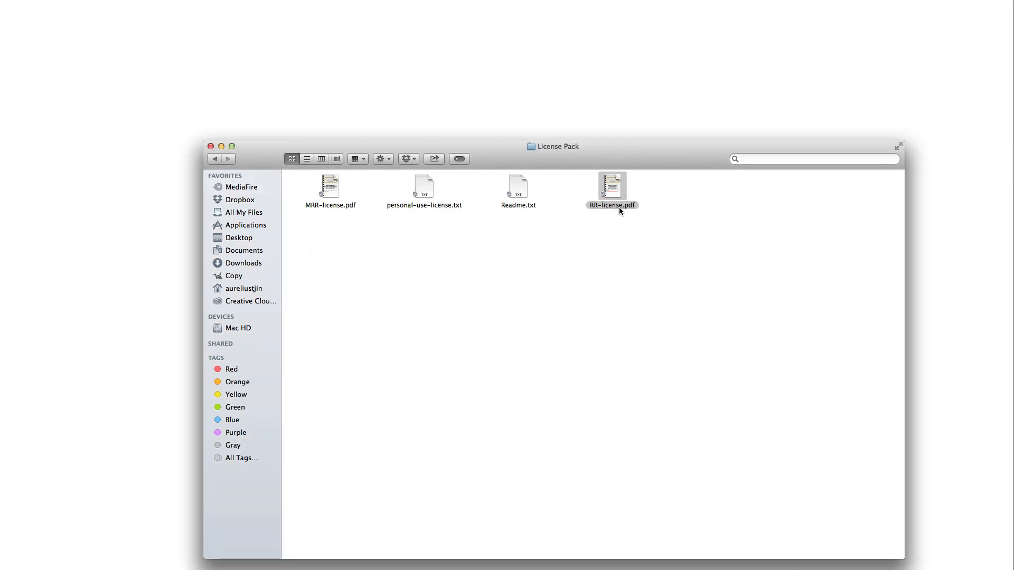
pyautogui.doubleClick(618, 207)
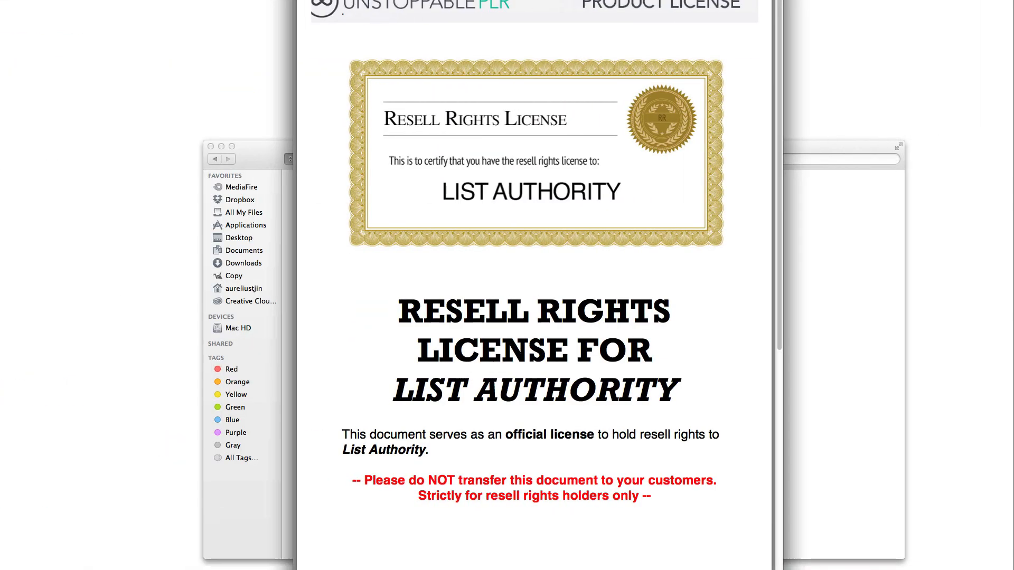
pyautogui.scroll(-10, 494, 259)
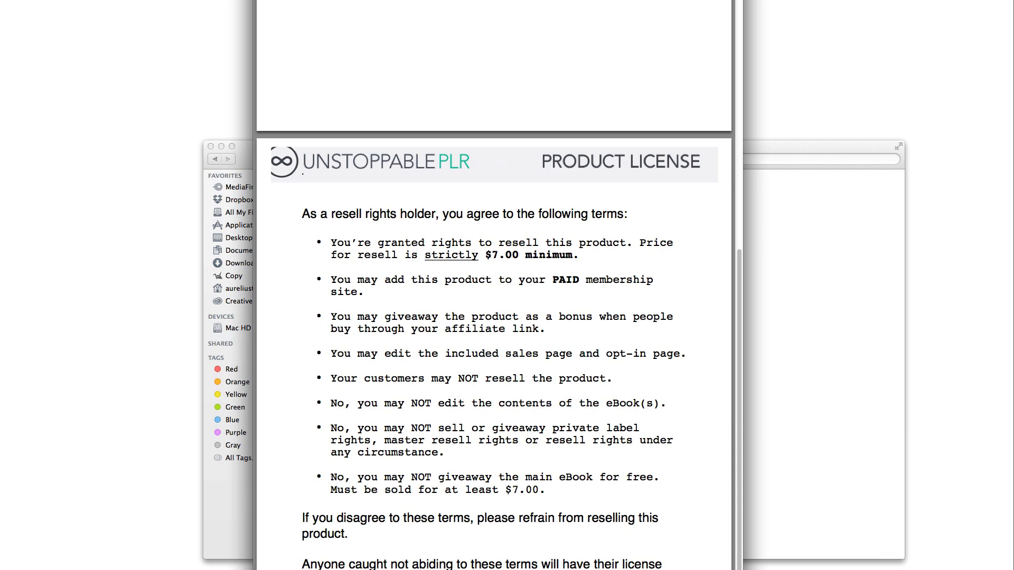
pyautogui.press('space')
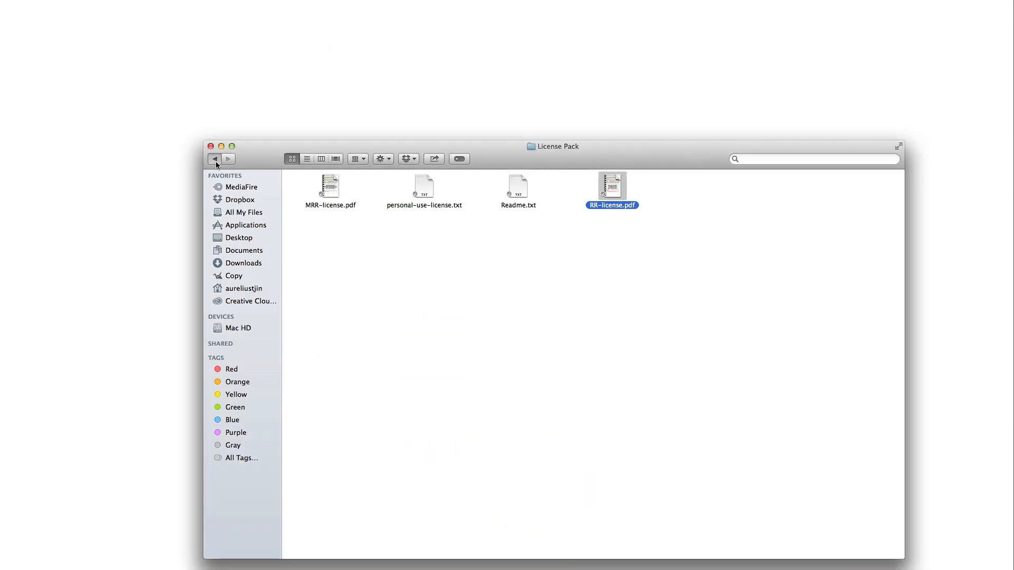
# Go back to Private Label Rights, enter Module 1 – Ebook, and open Original.docx in Word
pyautogui.click(215, 159)
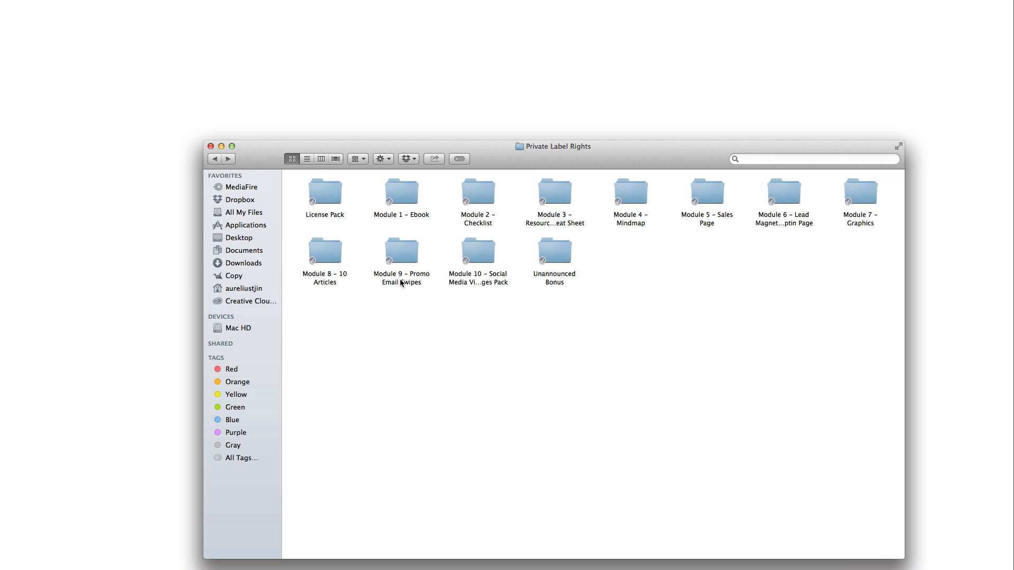
pyautogui.click(416, 214)
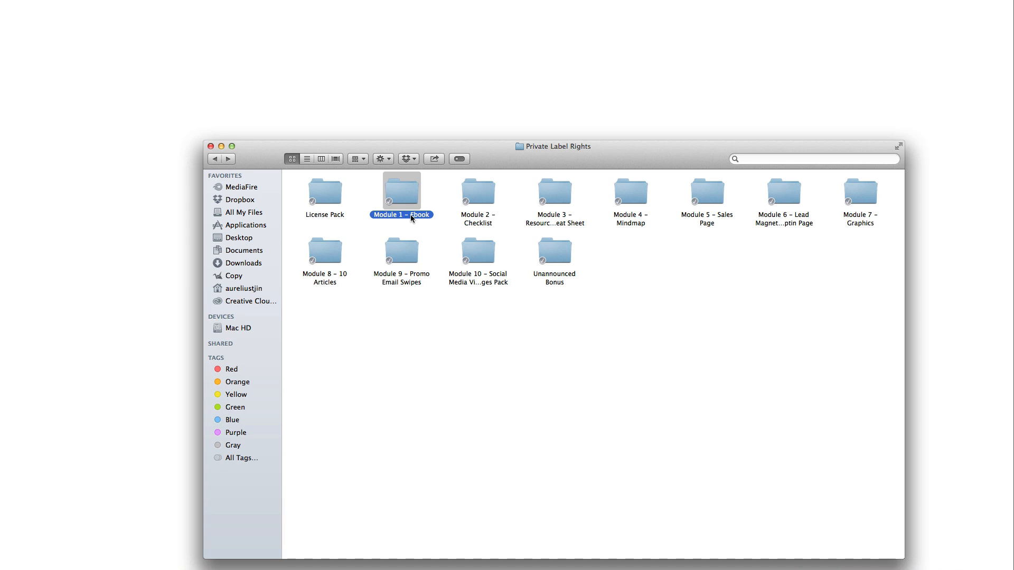
pyautogui.doubleClick(410, 215)
pyautogui.click(395, 202)
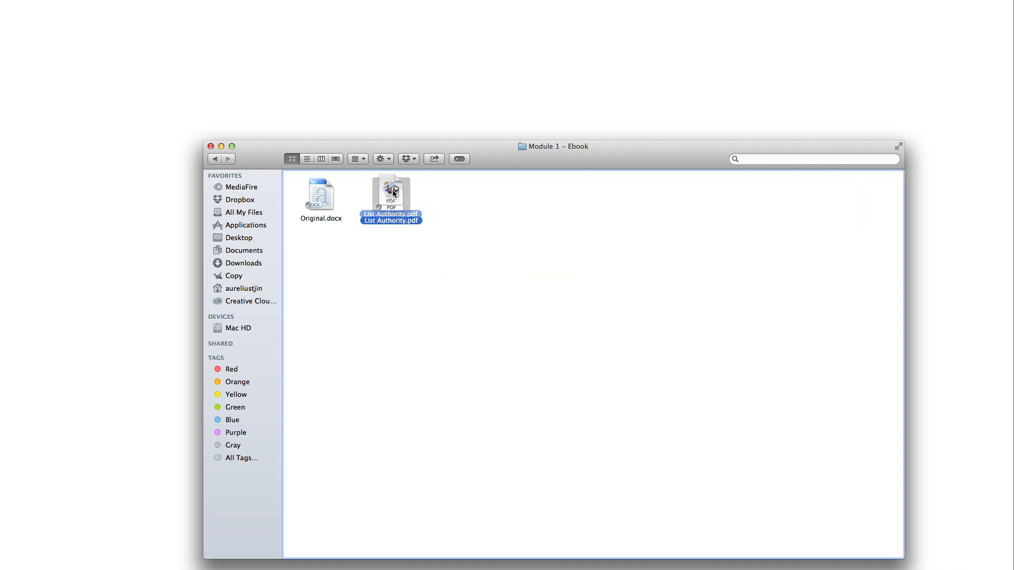
pyautogui.click(341, 232)
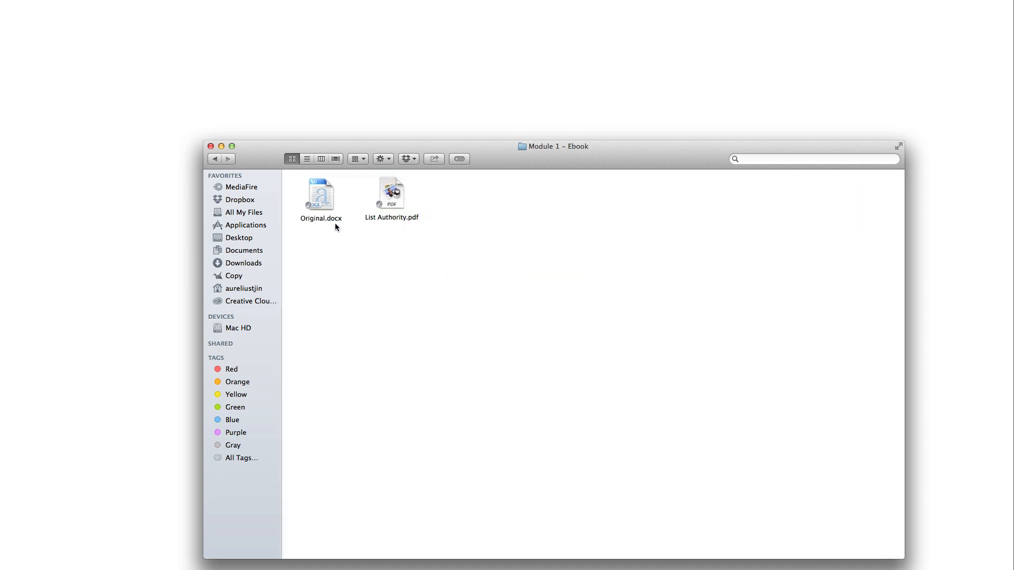
pyautogui.click(334, 220)
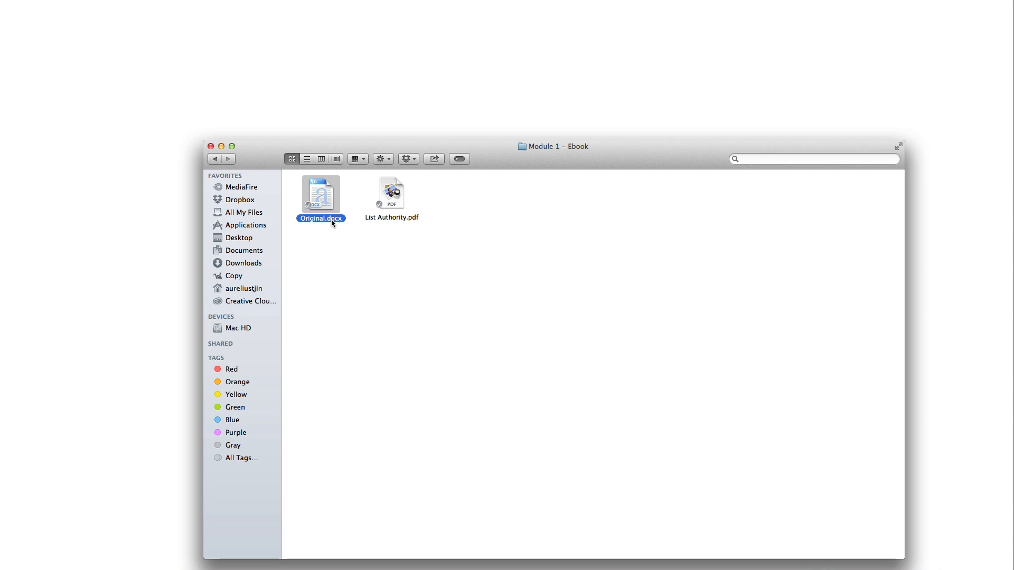
pyautogui.click(328, 235)
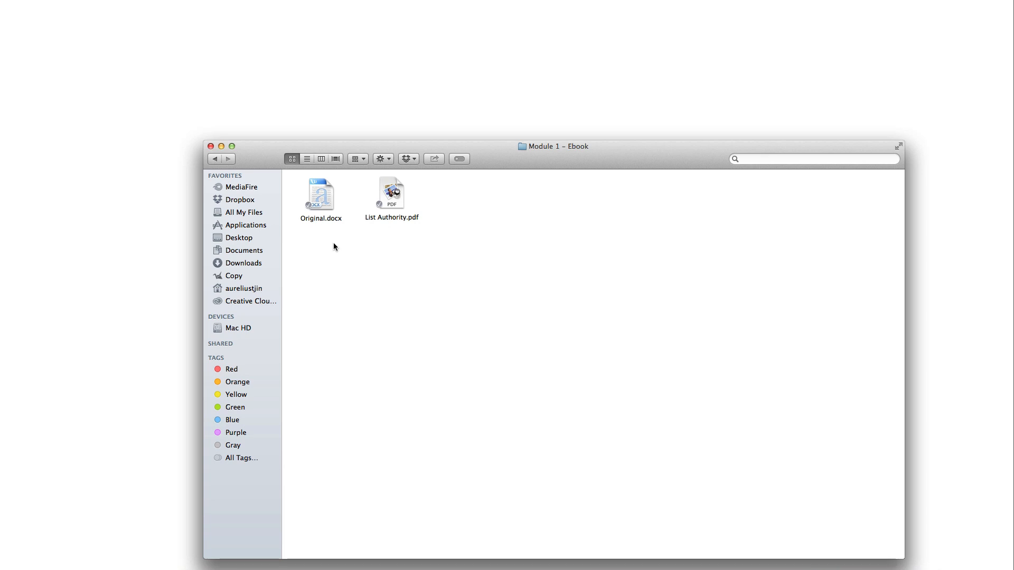
pyautogui.doubleClick(323, 195)
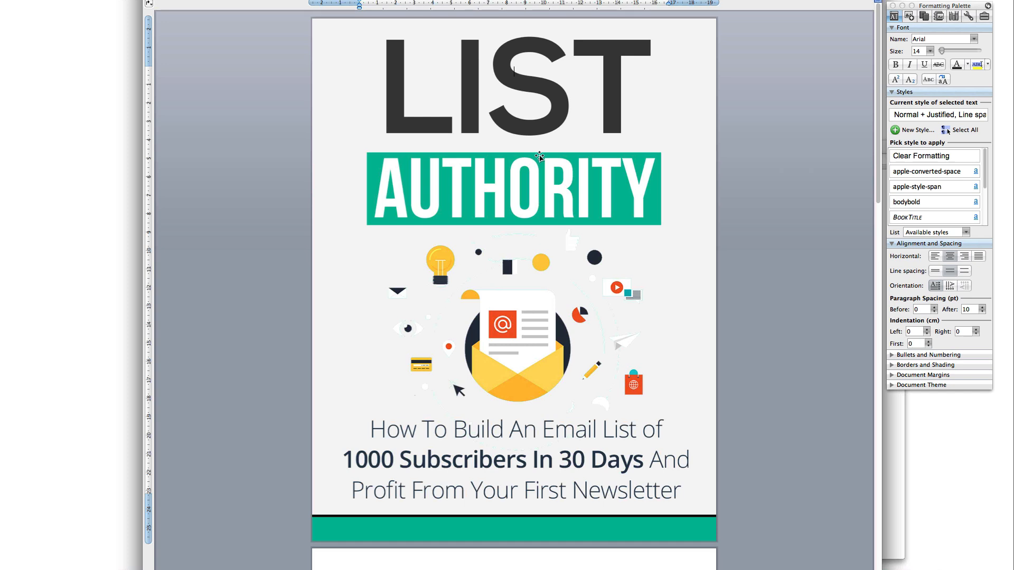
# Scroll through the cover, Disclaimer, Table of Contents and Introduction, ending at About the Author
pyautogui.scroll(-3, 574, 406)
pyautogui.scroll(-3, 574, 406)
pyautogui.scroll(5, 575, 406)
pyautogui.scroll(-6, 574, 406)
pyautogui.scroll(-15, 575, 398)
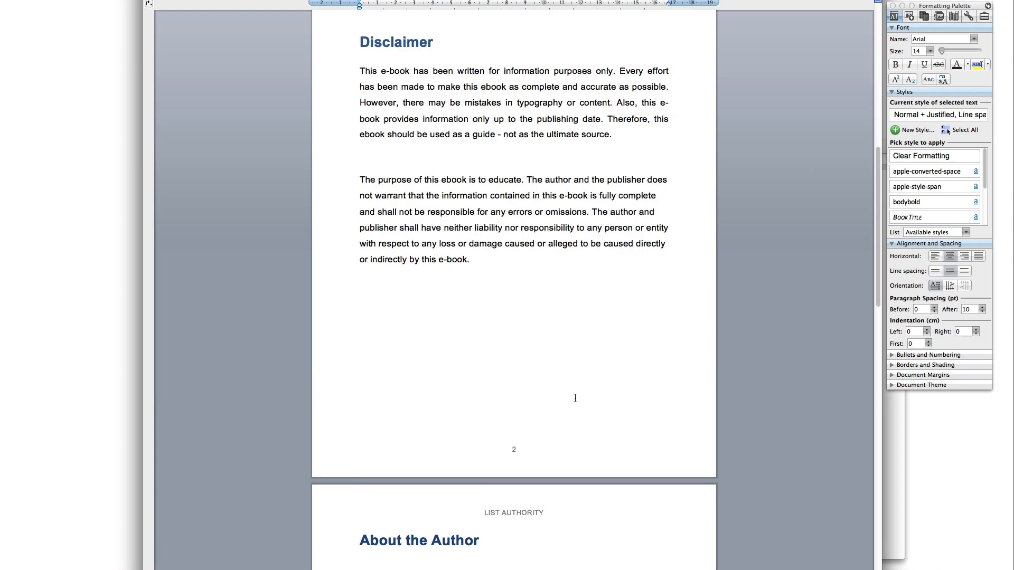
pyautogui.scroll(-7, 575, 398)
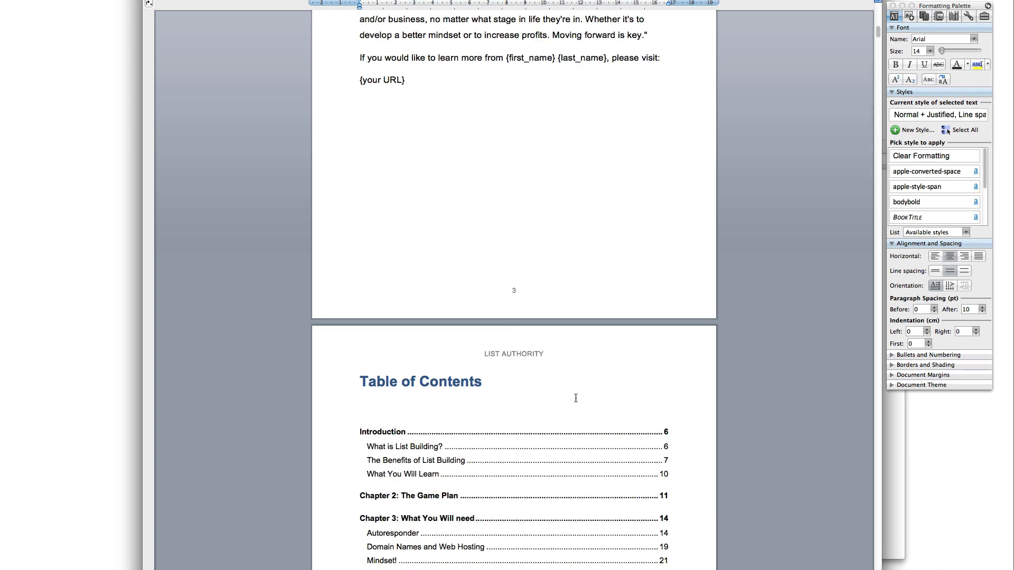
pyautogui.scroll(-10, 575, 398)
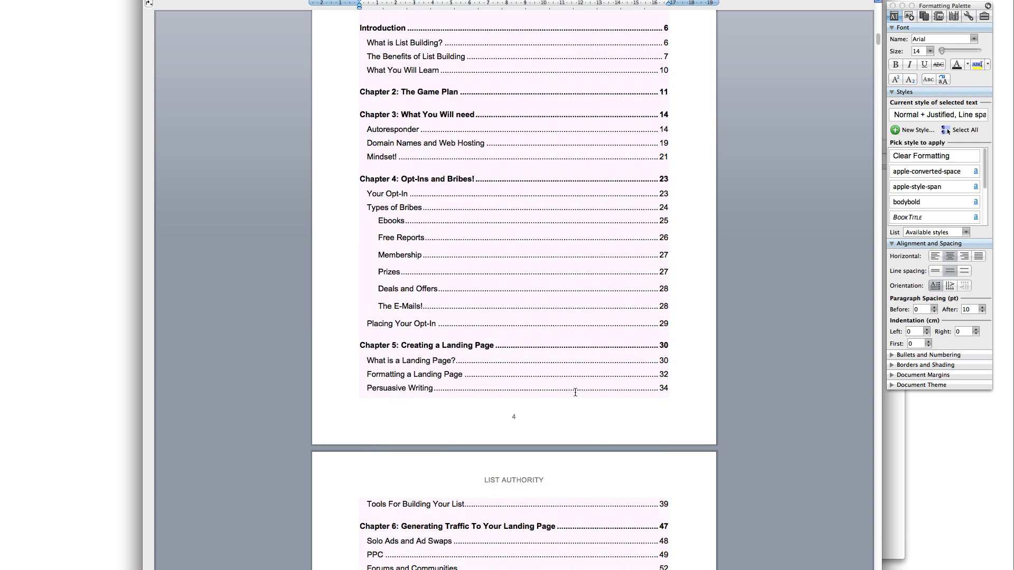
pyautogui.scroll(-8, 576, 393)
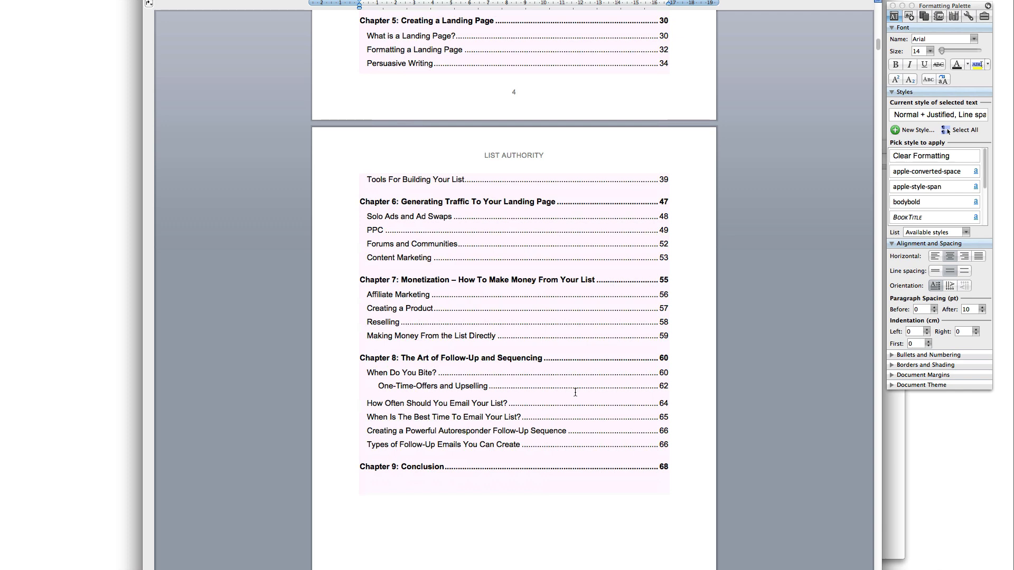
pyautogui.scroll(-14, 576, 392)
pyautogui.scroll(-3, 576, 393)
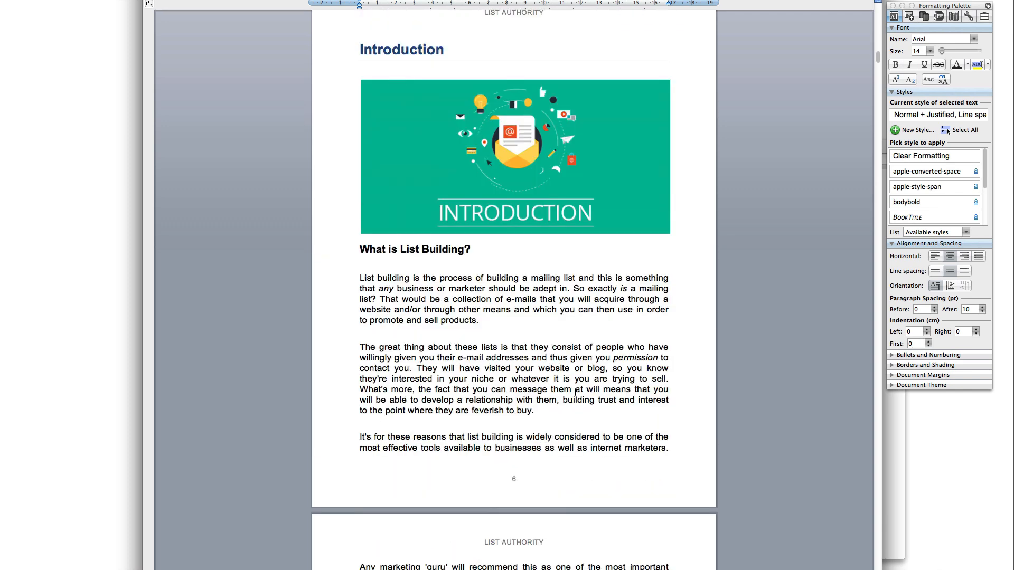
pyautogui.scroll(-8, 575, 392)
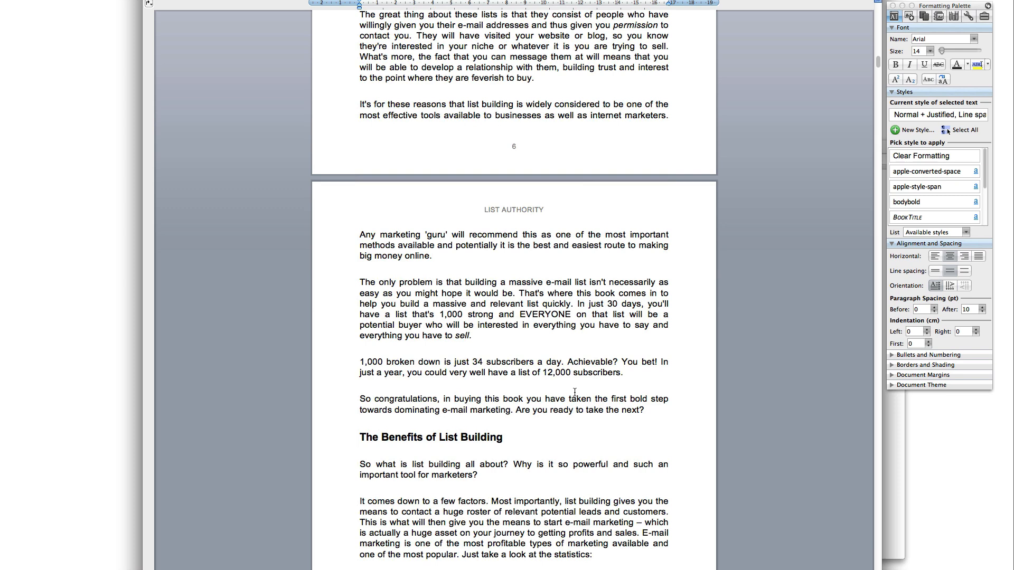
pyautogui.scroll(-20, 574, 392)
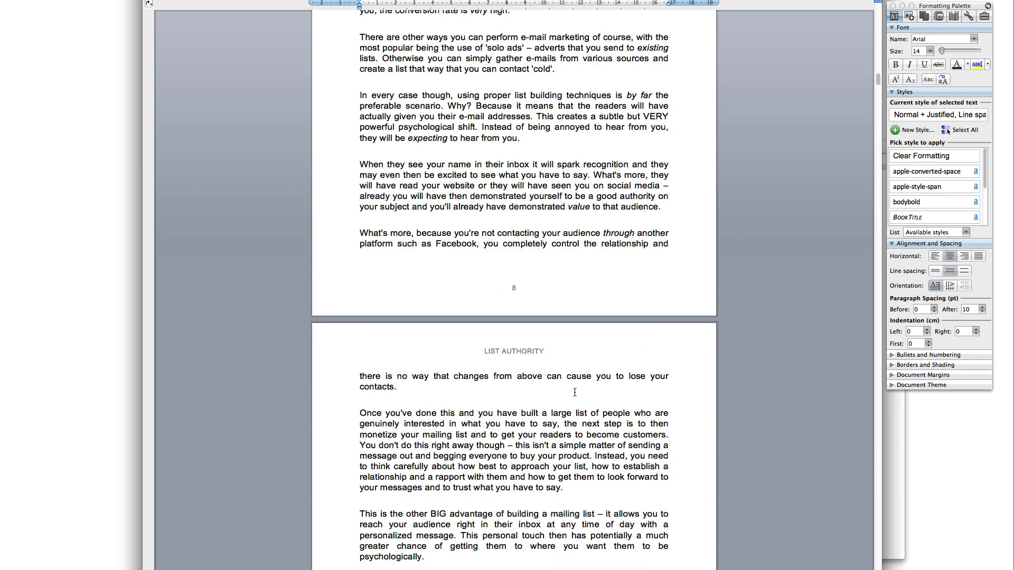
pyautogui.scroll(-16, 574, 392)
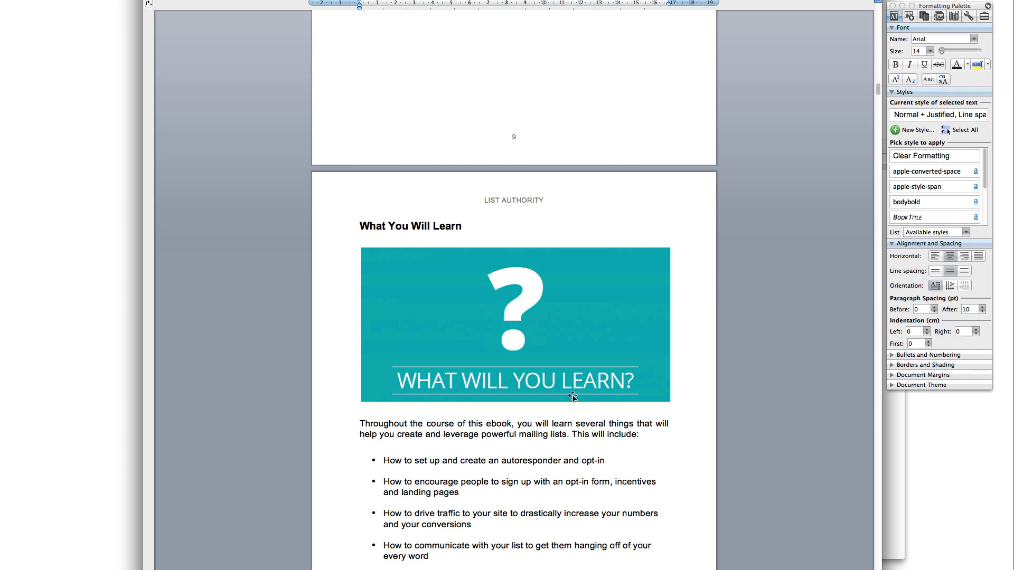
pyautogui.scroll(8, 572, 396)
pyautogui.scroll(20, 570, 399)
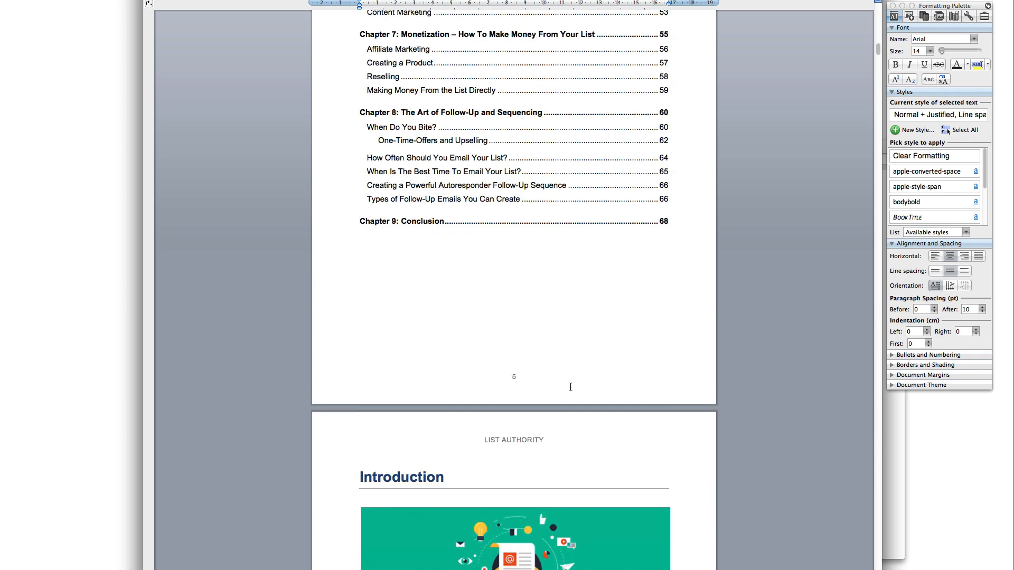
pyautogui.scroll(19, 576, 393)
pyautogui.scroll(-20, 573, 391)
pyautogui.scroll(-3, 571, 388)
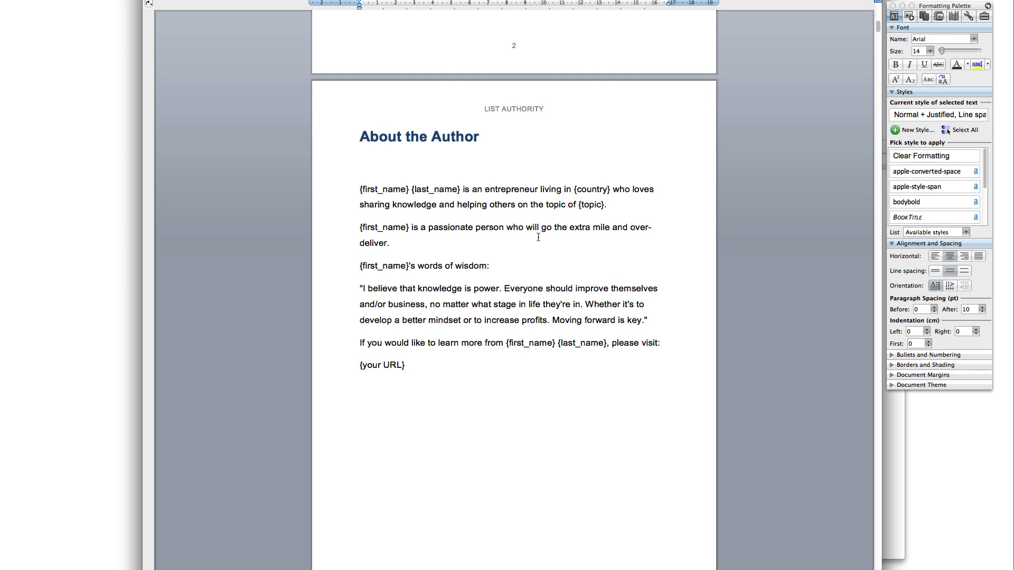
# Inspect the formatting of the About the Author paragraphs and its quote paragraph
pyautogui.click(504, 374)
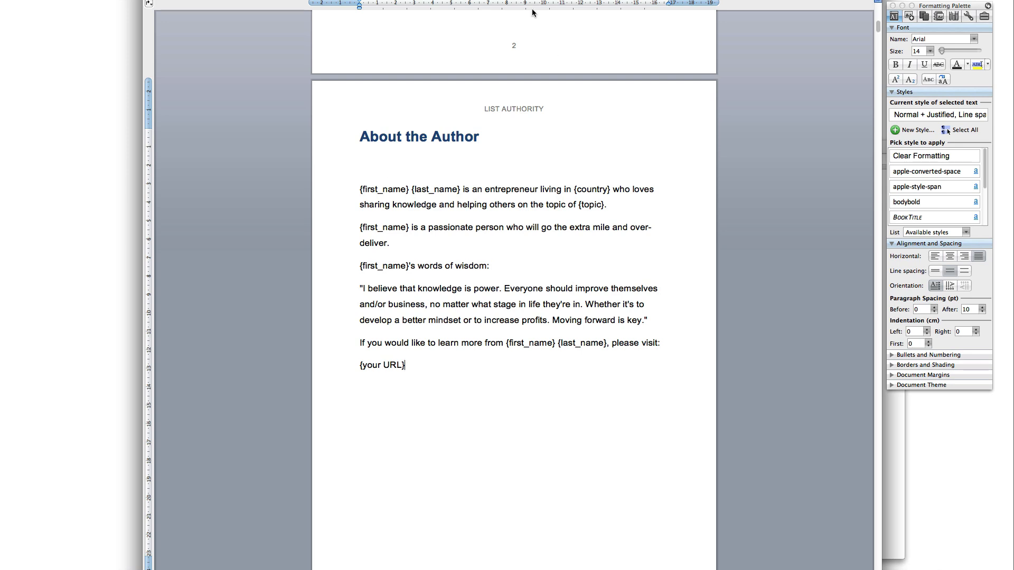
pyautogui.click(464, 289)
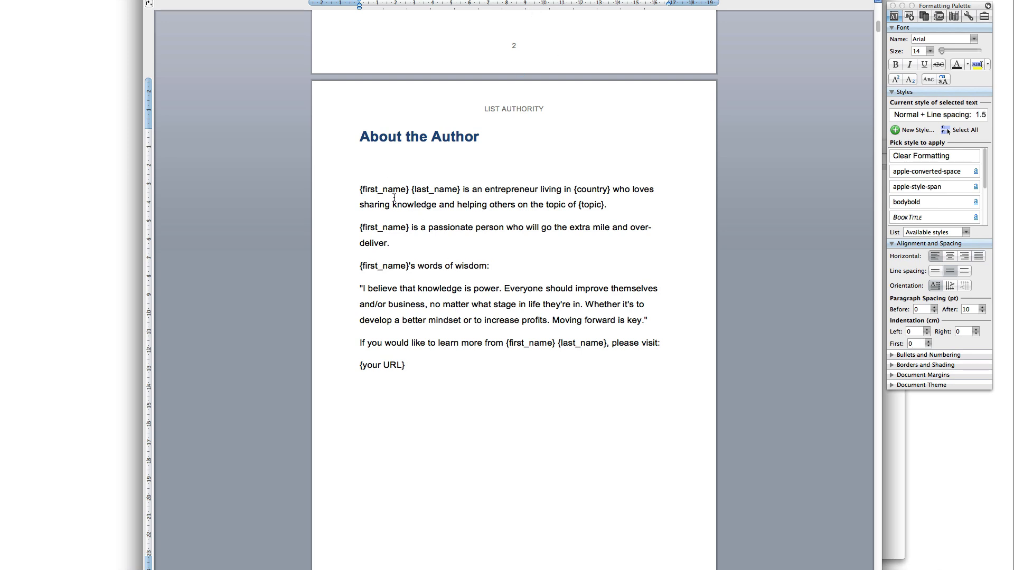
pyautogui.click(445, 363)
pyautogui.moveTo(358, 191); pyautogui.dragTo(496, 365)
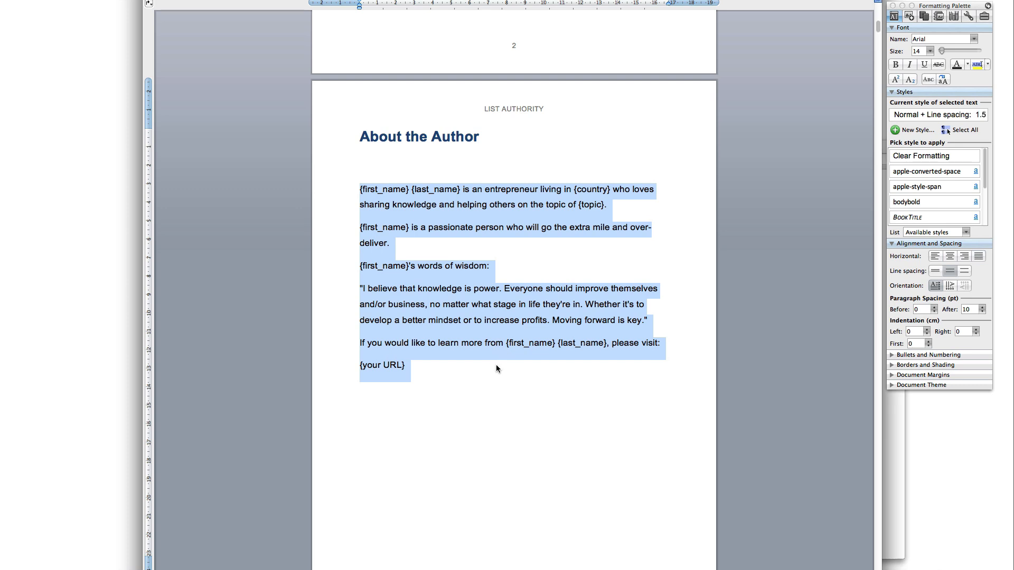
pyautogui.click(496, 364)
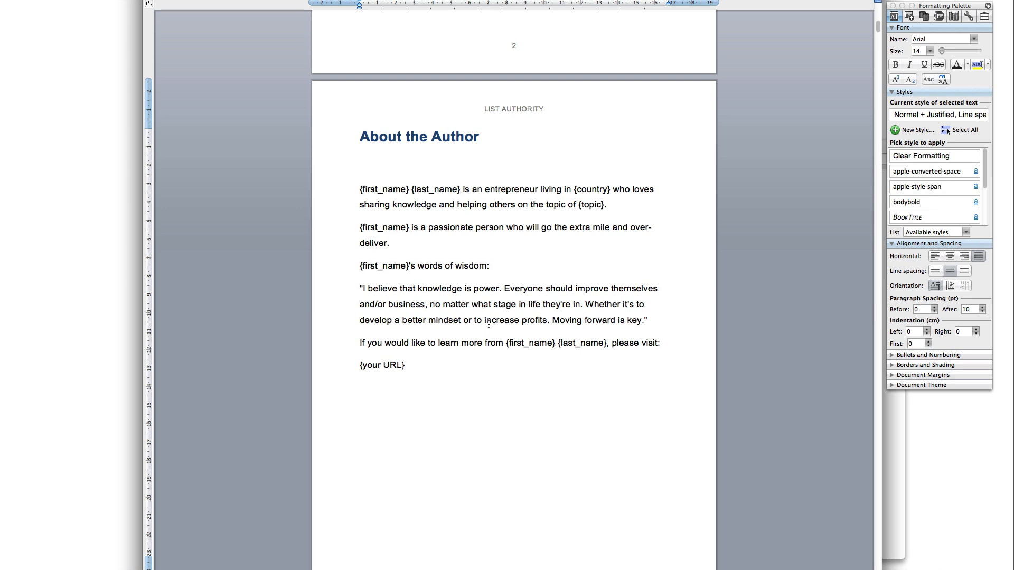
pyautogui.click(496, 319)
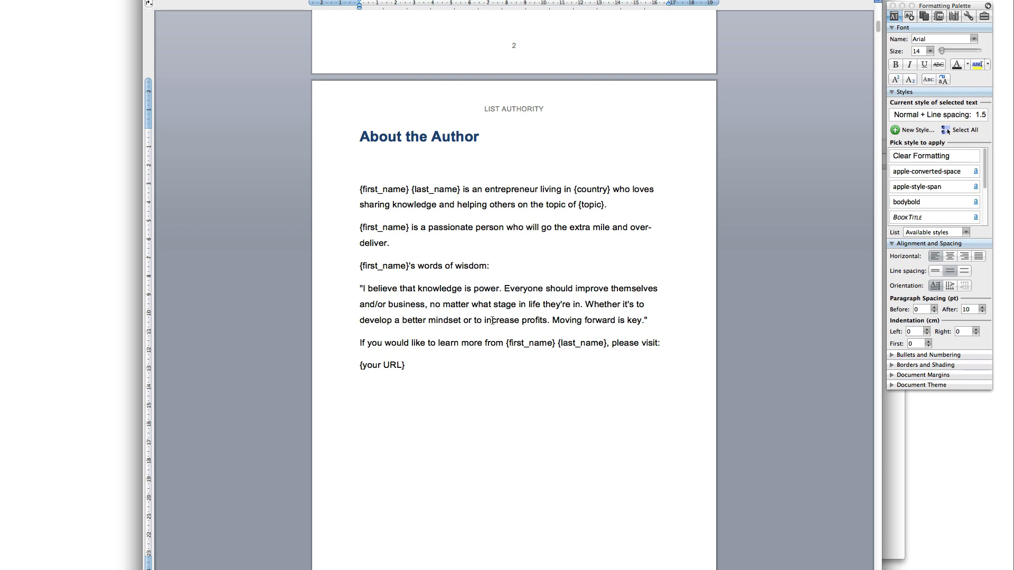
pyautogui.moveTo(497, 374); pyautogui.dragTo(360, 189)
pyautogui.click(476, 251)
# Bring the bio's first line into view and select the {first_name} {last_name} placeholders
pyautogui.moveTo(460, 189); pyautogui.dragTo(363, 194)
pyautogui.click(447, 275)
pyautogui.scroll(-10, 449, 285)
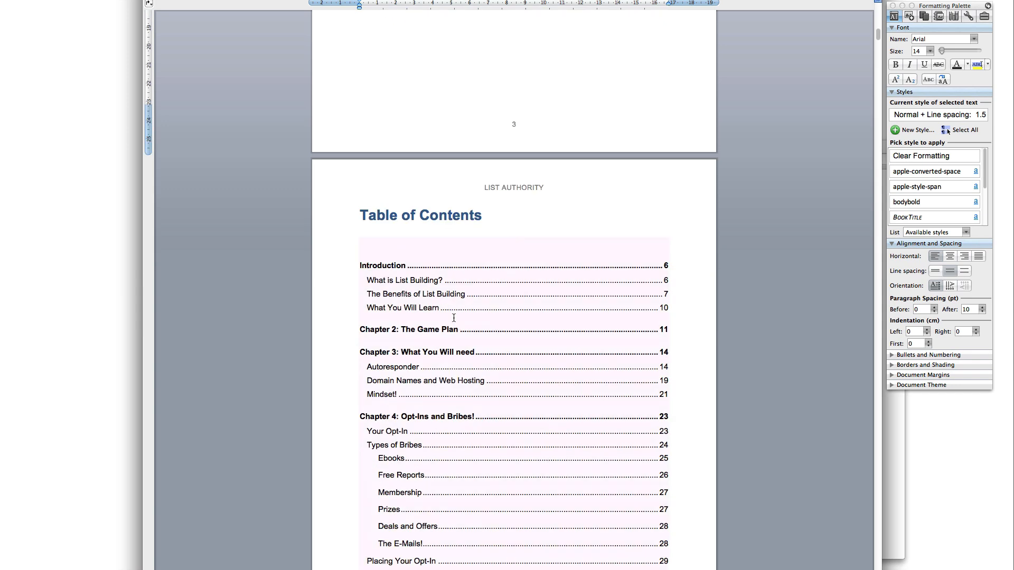
pyautogui.scroll(10, 486, 311)
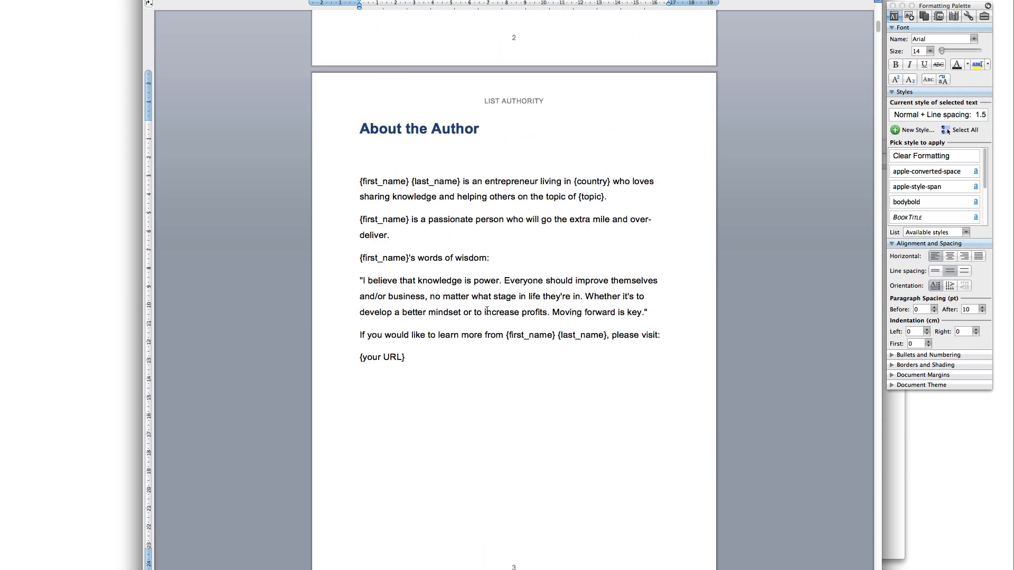
pyautogui.scroll(15, 515, 343)
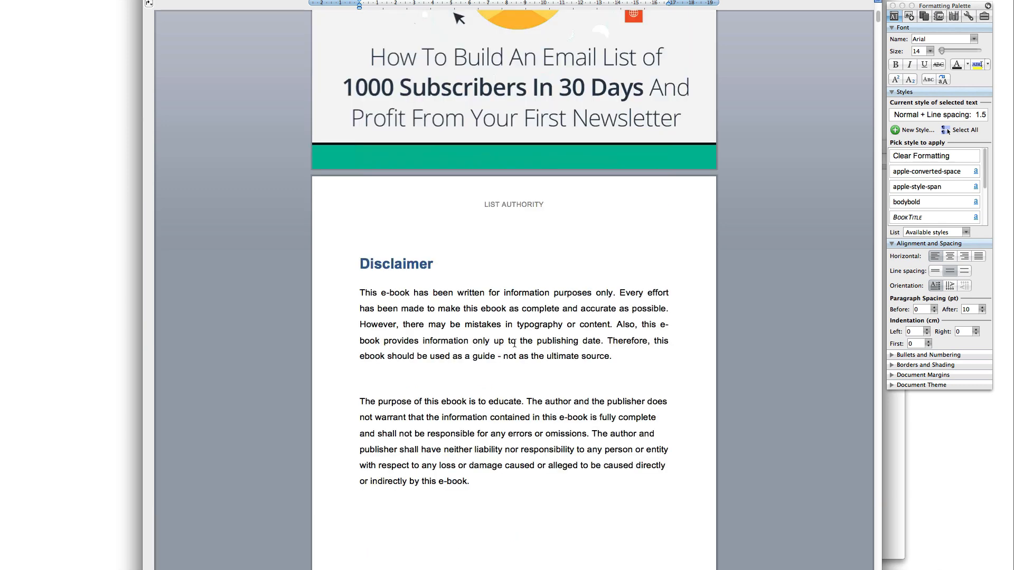
pyautogui.scroll(-20, 546, 434)
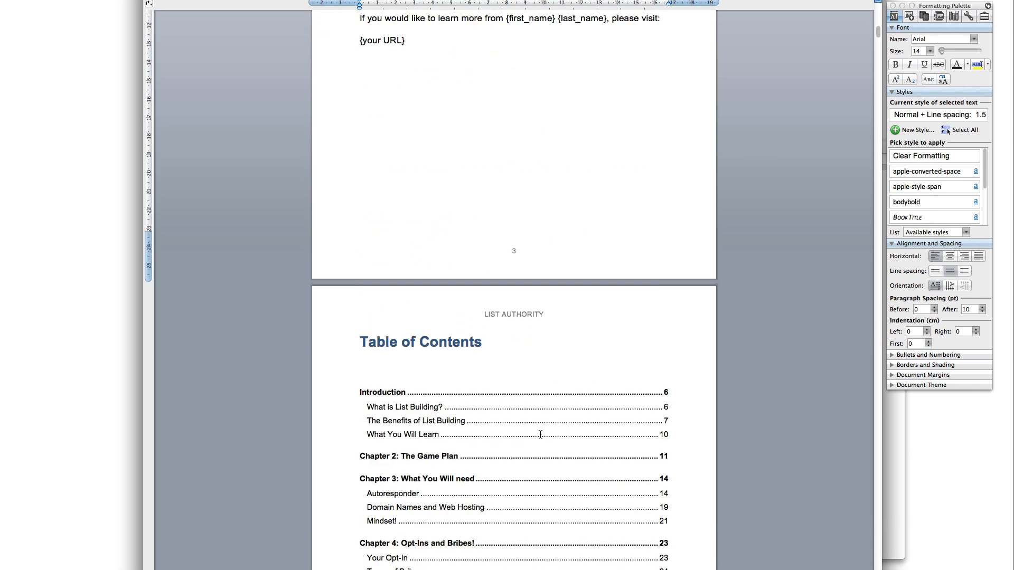
pyautogui.scroll(8, 540, 434)
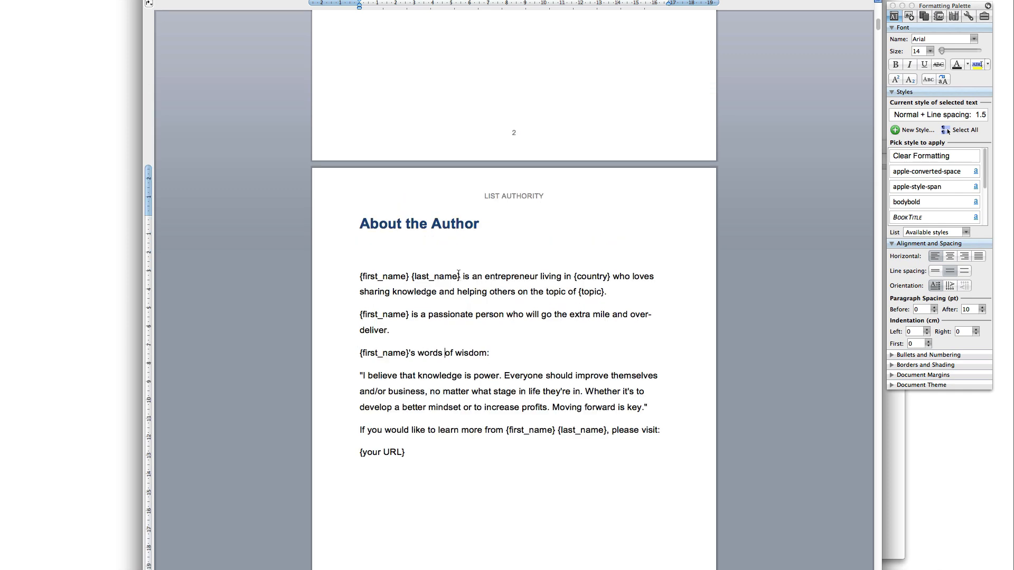
pyautogui.scroll(1, 458, 274)
pyautogui.moveTo(458, 285); pyautogui.dragTo(374, 286)
# Replace {first_name} {last_name} with the author's name and {country} with Australia
pyautogui.click(376, 286)
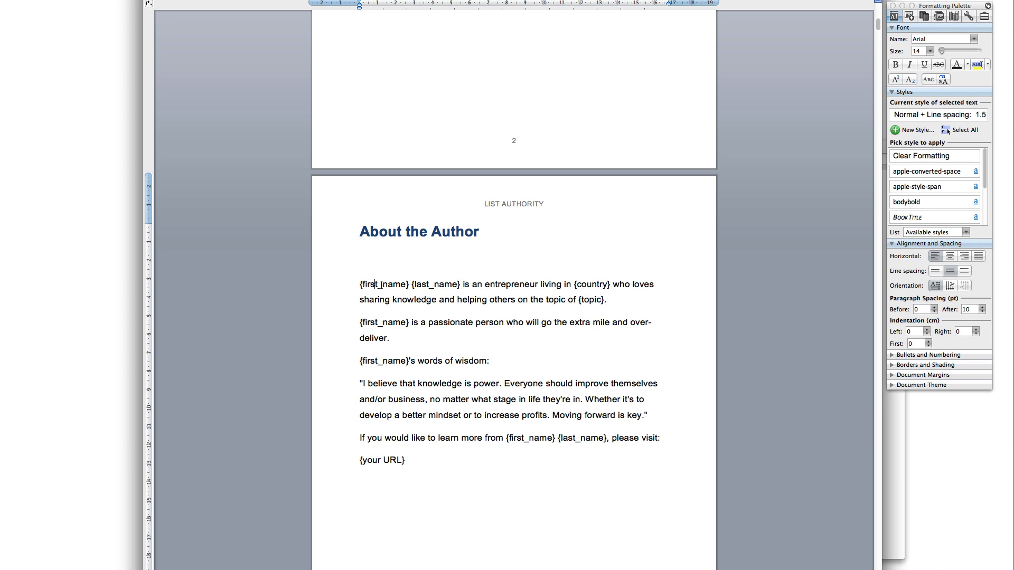
pyautogui.moveTo(463, 286); pyautogui.dragTo(387, 288)
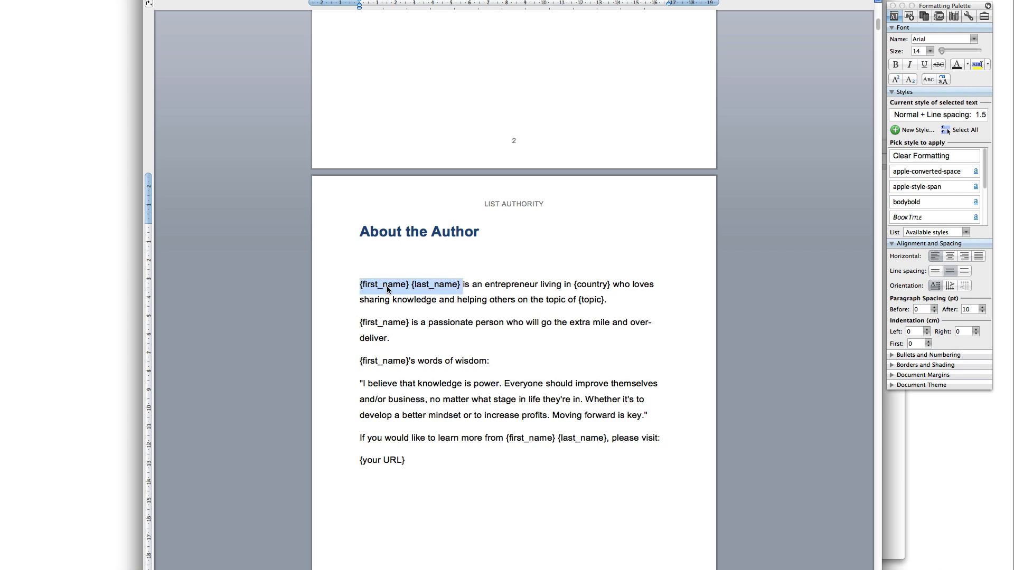
pyautogui.write('Aurelius Tjin')
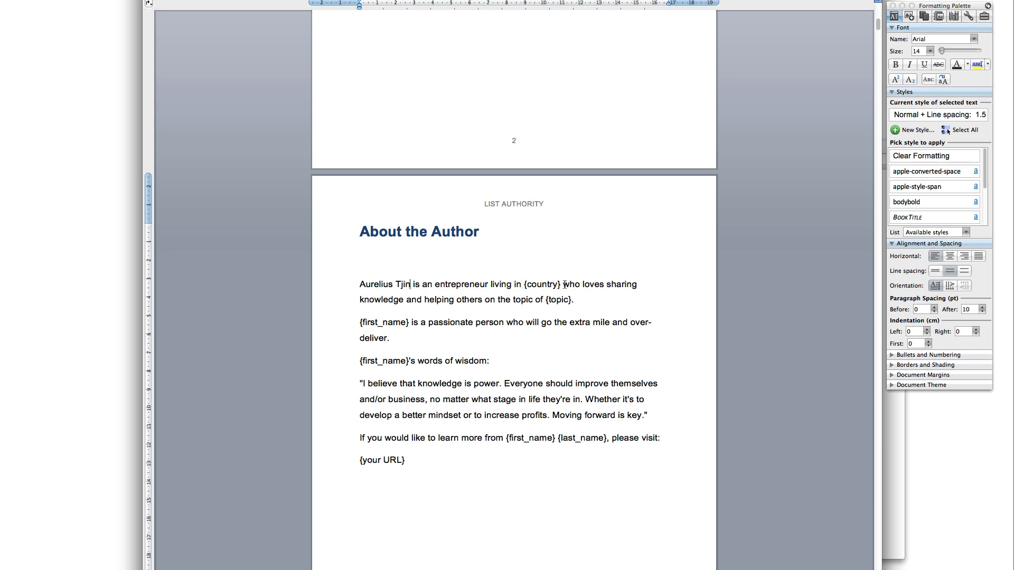
pyautogui.moveTo(562, 285); pyautogui.dragTo(524, 286)
pyautogui.write('Australia')
pyautogui.press('BackSpace')
pyautogui.press('BackSpace')
pyautogui.press('BackSpace')
pyautogui.write('lia')
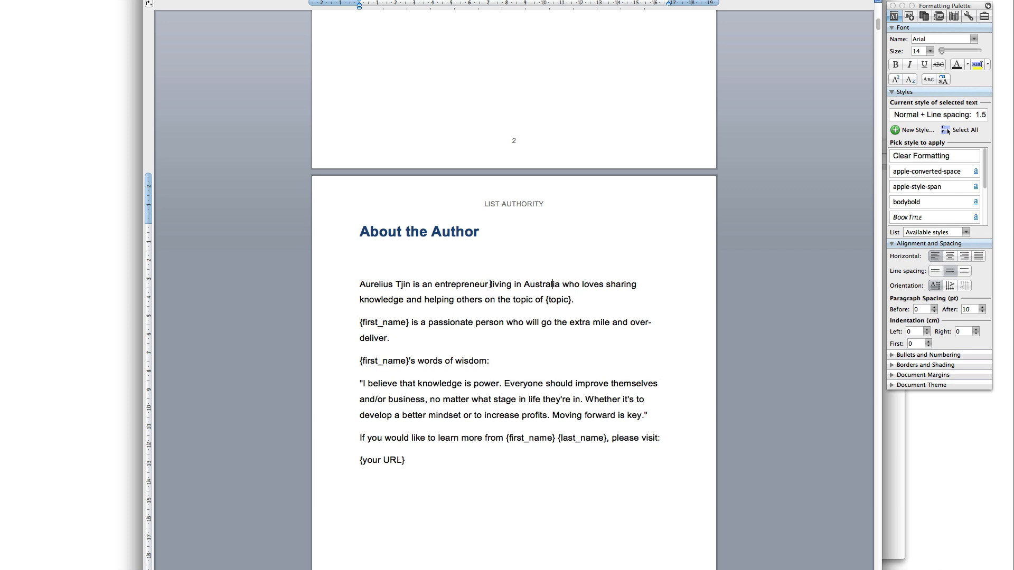
# Cut and restore the phrase 'living in Australia', then delete the {topic} placeholder
pyautogui.moveTo(560, 286); pyautogui.dragTo(498, 285)
pyautogui.press('super+c')
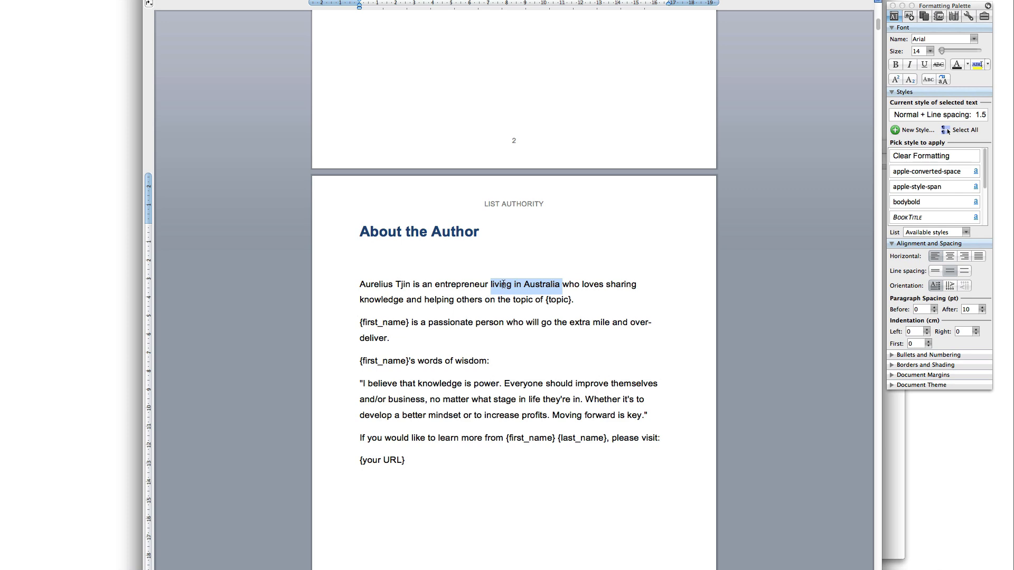
pyautogui.press('BackSpace')
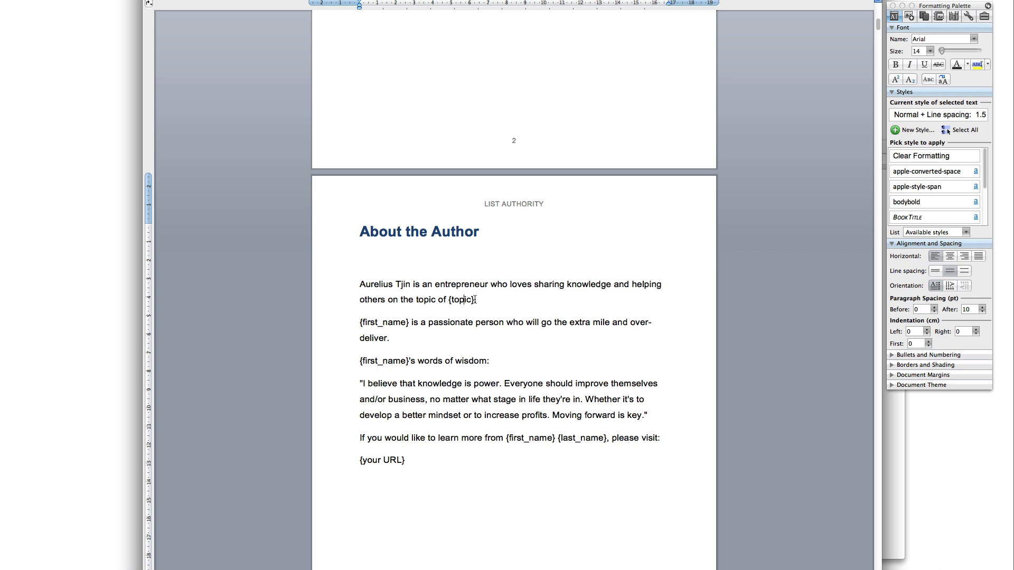
pyautogui.click(503, 288)
pyautogui.press('super+v')
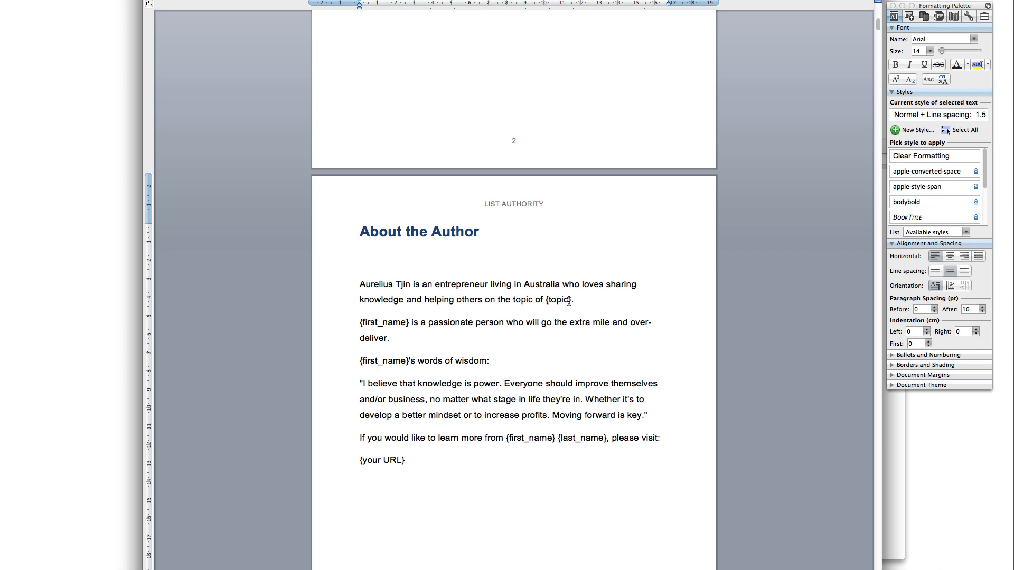
pyautogui.moveTo(574, 301); pyautogui.dragTo(535, 300)
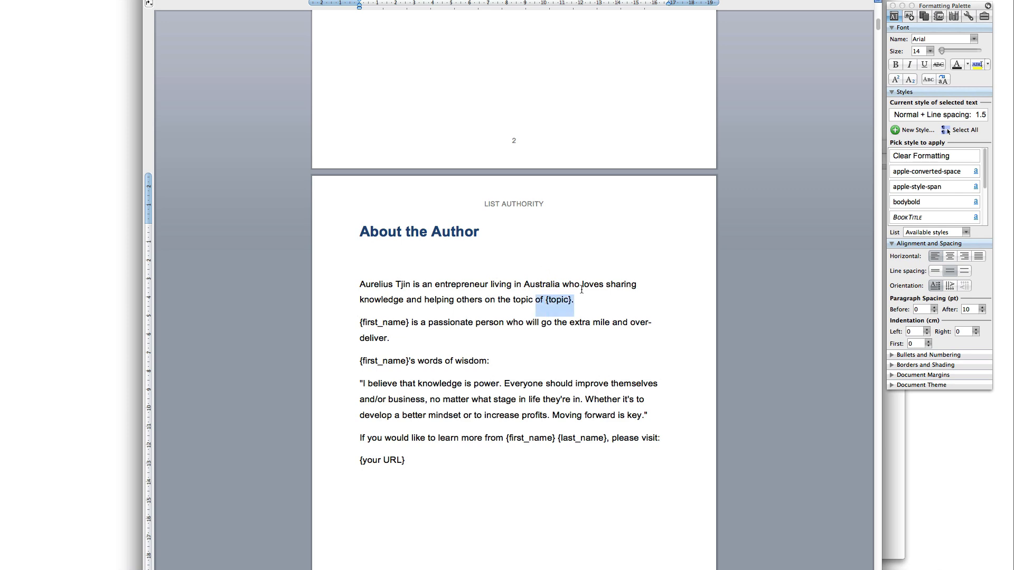
pyautogui.click(572, 299)
pyautogui.press('BackSpace')
pyautogui.press('BackSpace')
pyautogui.press('BackSpace')
pyautogui.press('BackSpace')
pyautogui.press('BackSpace')
pyautogui.press('BackSpace')
pyautogui.press('BackSpace')
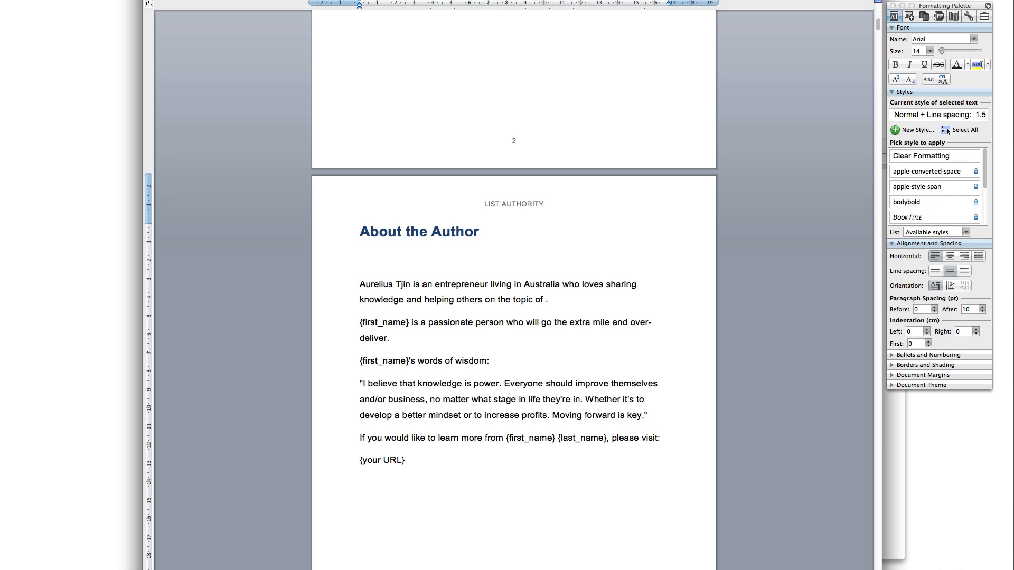
# Fill in the topic as 'internet marketing'
pyautogui.scroll(20, 543, 362)
pyautogui.scroll(-7, 544, 361)
pyautogui.scroll(-12, 543, 362)
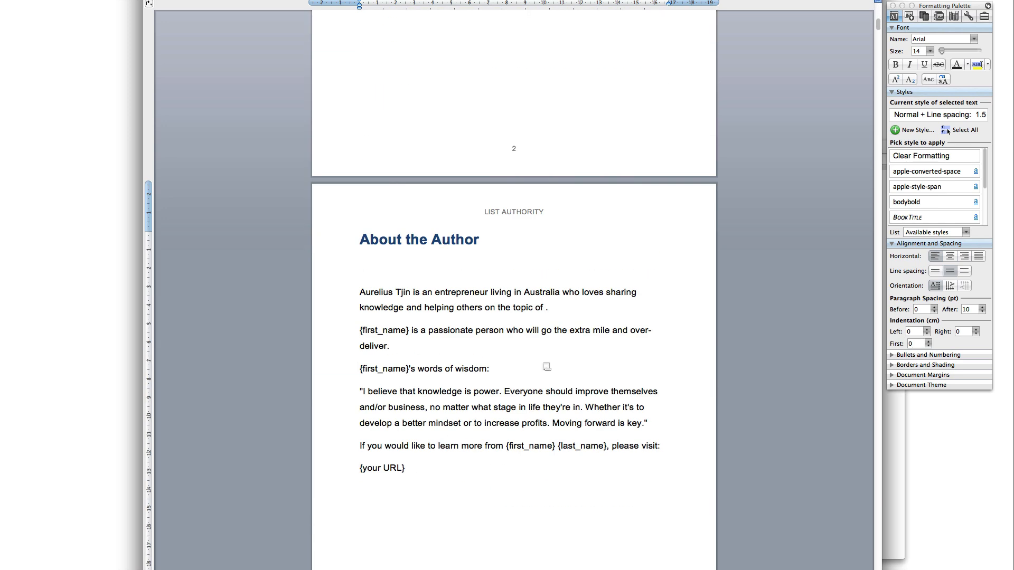
pyautogui.write('nternet marketing')
# Replace the second paragraph's first-name placeholder with the author's first name and fix the possessive
pyautogui.moveTo(410, 330); pyautogui.dragTo(339, 326)
pyautogui.write('Aurelius')
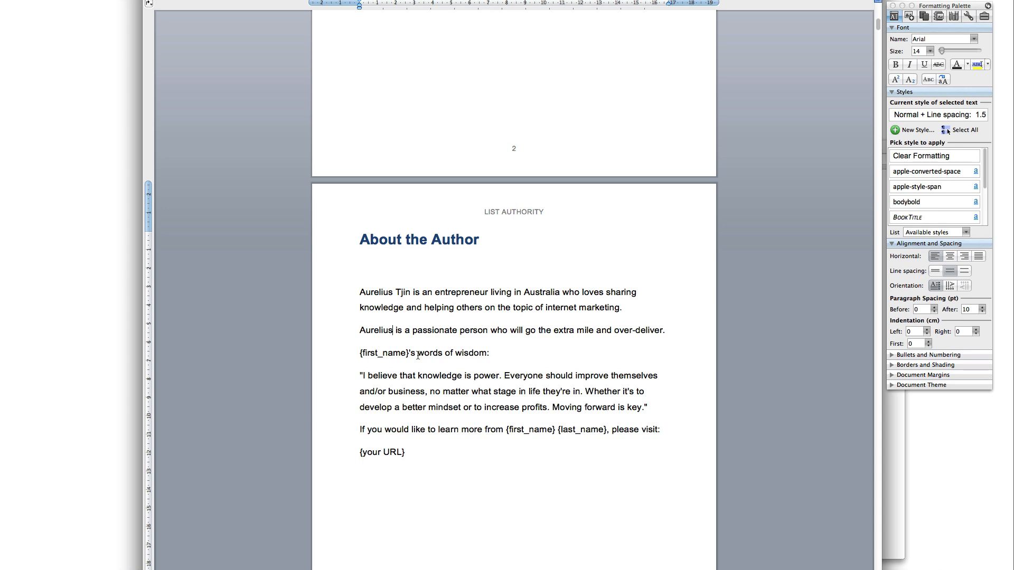
pyautogui.press('BackSpace')
pyautogui.press('BackSpace')
pyautogui.press('BackSpace')
pyautogui.press('BackSpace')
pyautogui.press('BackSpace')
pyautogui.press('BackSpace')
pyautogui.press('BackSpace')
pyautogui.press('BackSpace')
pyautogui.press('BackSpace')
pyautogui.press('BackSpace')
pyautogui.press('BackSpace')
pyautogui.press('BackSpace')
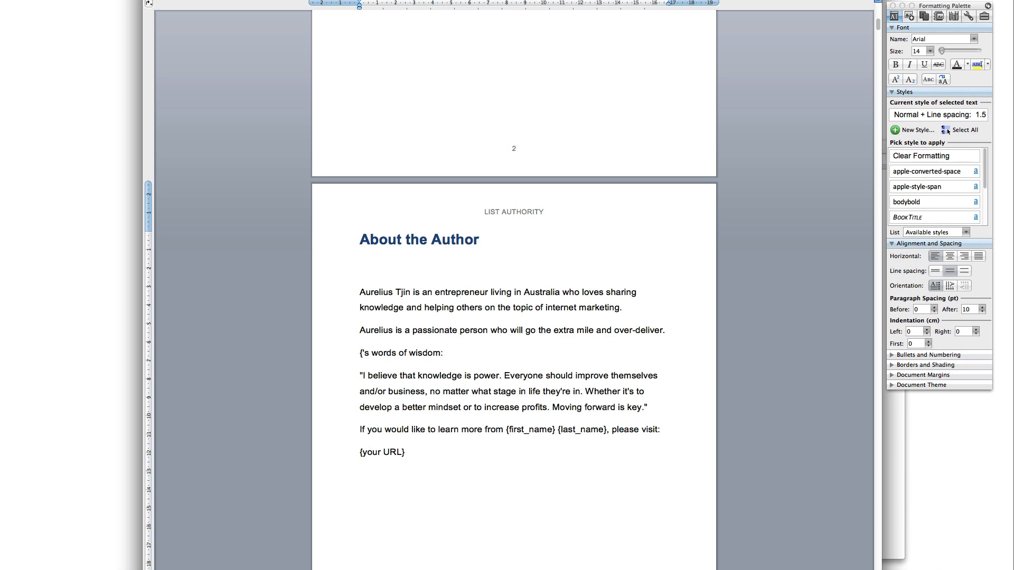
pyautogui.write('Ayreku')
pyautogui.press('BackSpace')
pyautogui.press('BackSpace')
pyautogui.press('BackSpace')
pyautogui.press('BackSpace')
pyautogui.press('BackSpace')
pyautogui.write('urelius')
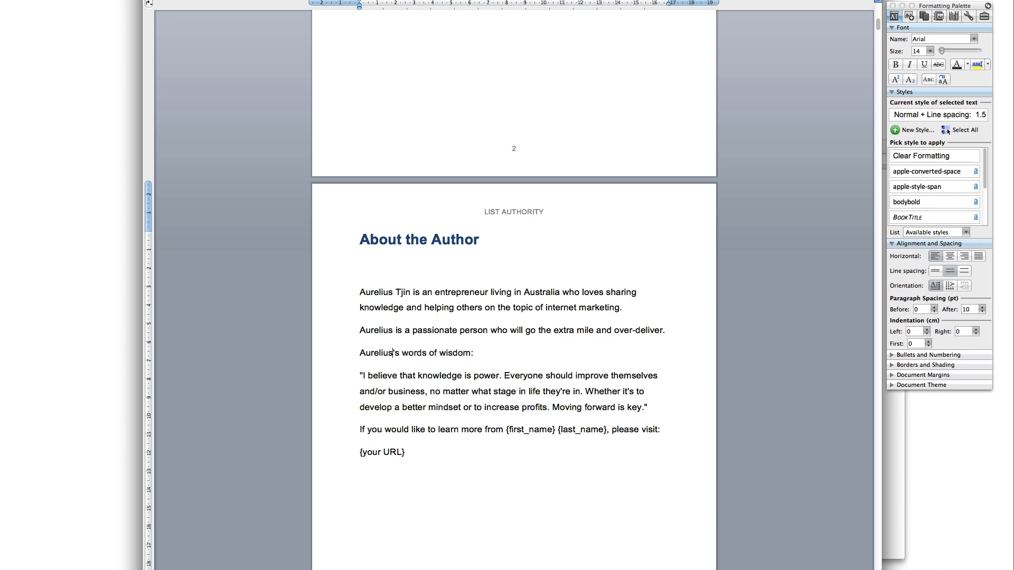
pyautogui.press('BackSpace')
# Replace the name placeholders in the learn-more line with the author's full name
pyautogui.moveTo(649, 407); pyautogui.dragTo(360, 378)
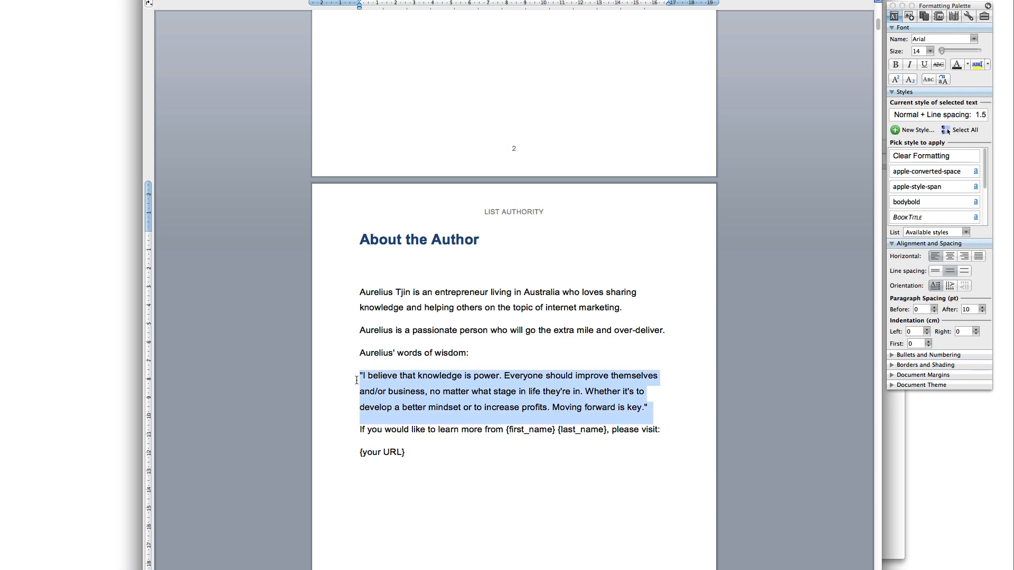
pyautogui.scroll(-3, 492, 408)
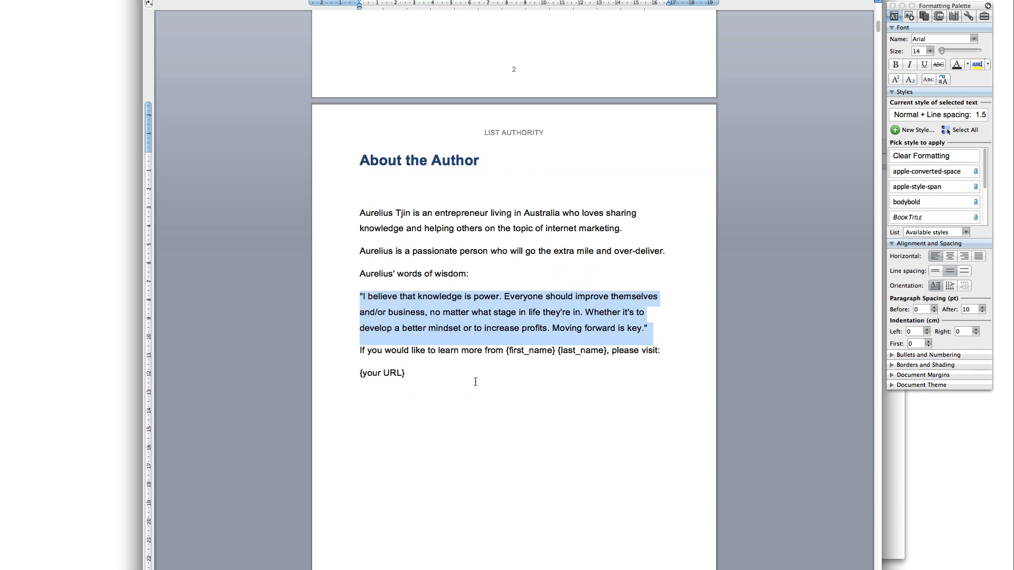
pyautogui.click(540, 360)
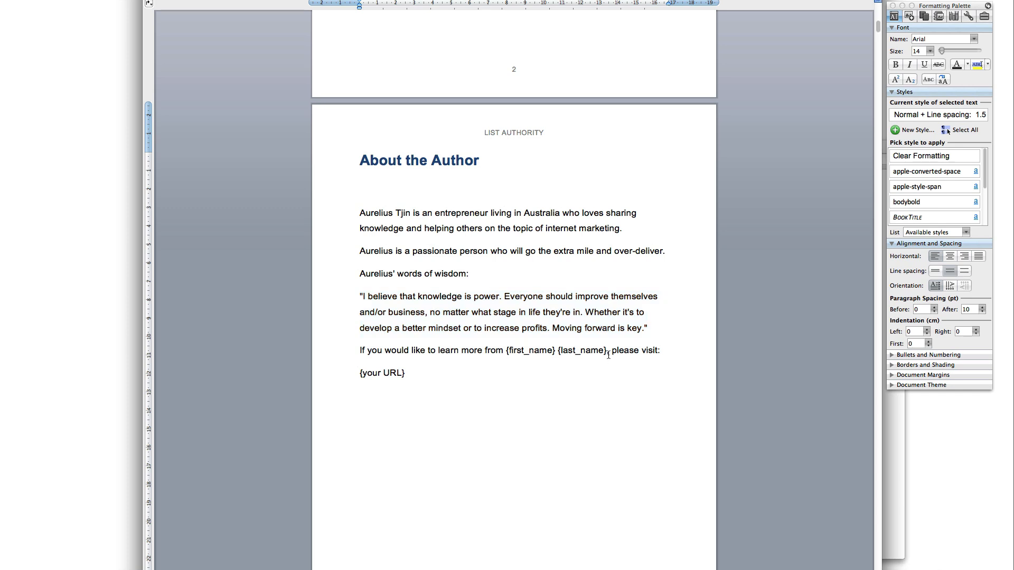
pyautogui.moveTo(605, 351); pyautogui.dragTo(507, 350)
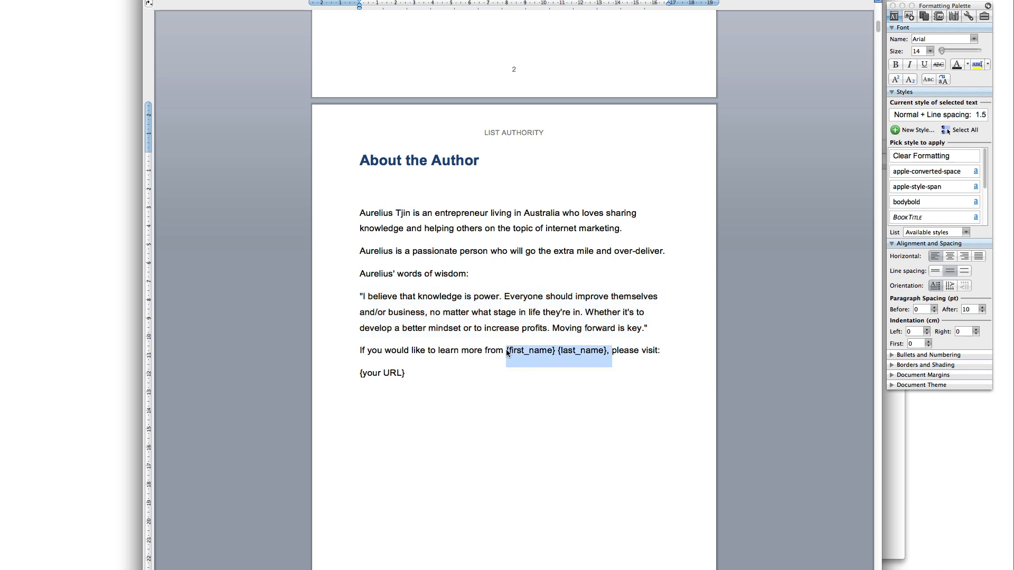
pyautogui.write('Aurelius Tjin,')
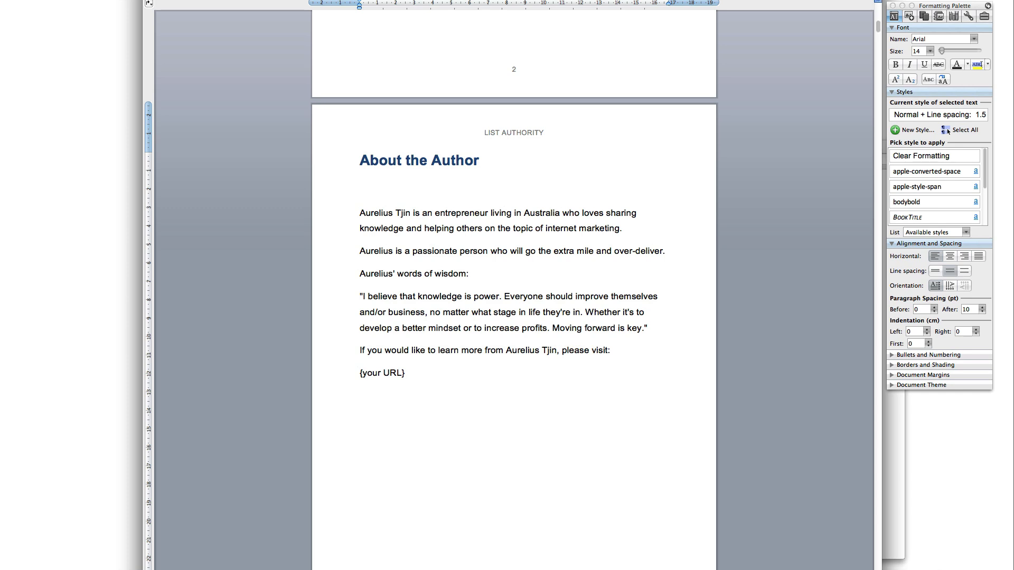
# Justify the {your URL} line and type the author's website address over it
pyautogui.click(342, 380)
pyautogui.press('super+j')
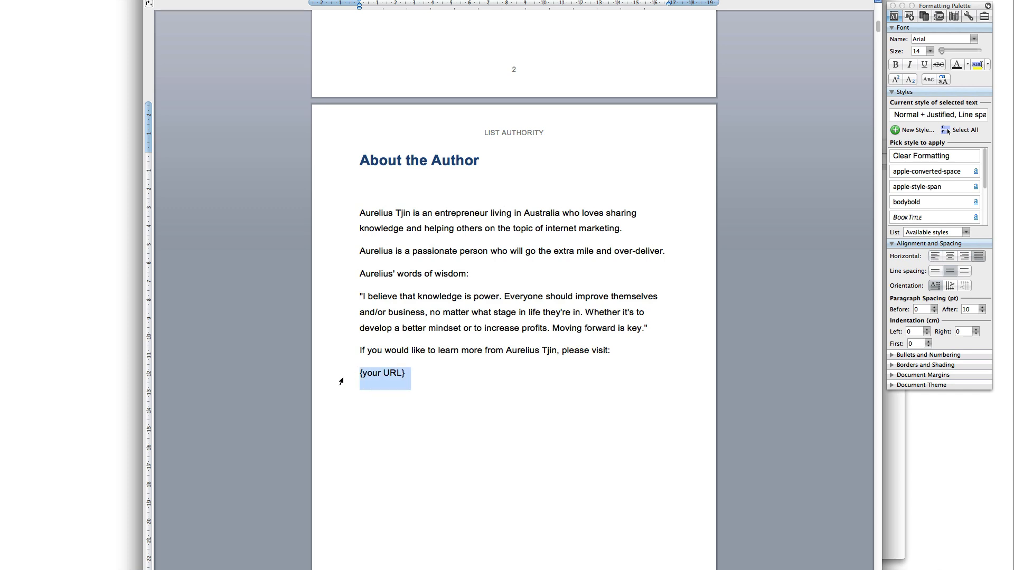
pyautogui.write('www.')
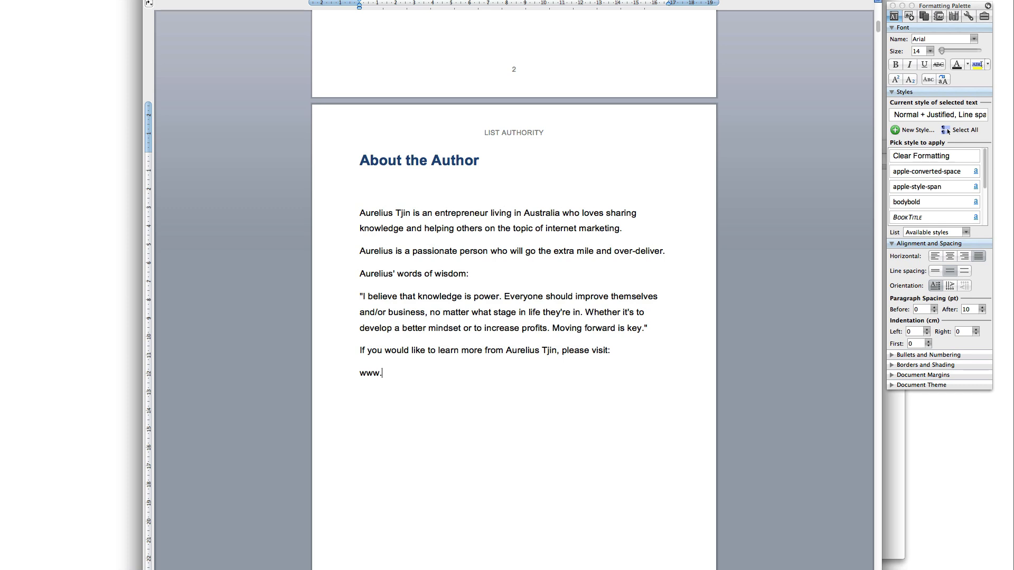
pyautogui.write('AureliusTjin.com')
# Format the website address line as 24 pt bold, centred, via the Formatting Palette
pyautogui.click(338, 377)
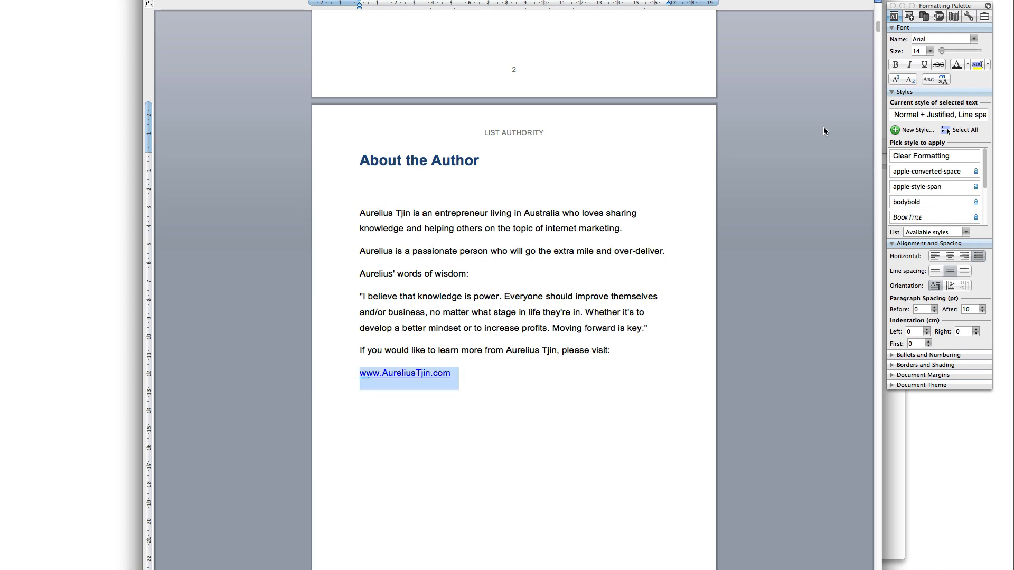
pyautogui.moveTo(946, 6); pyautogui.dragTo(784, 23)
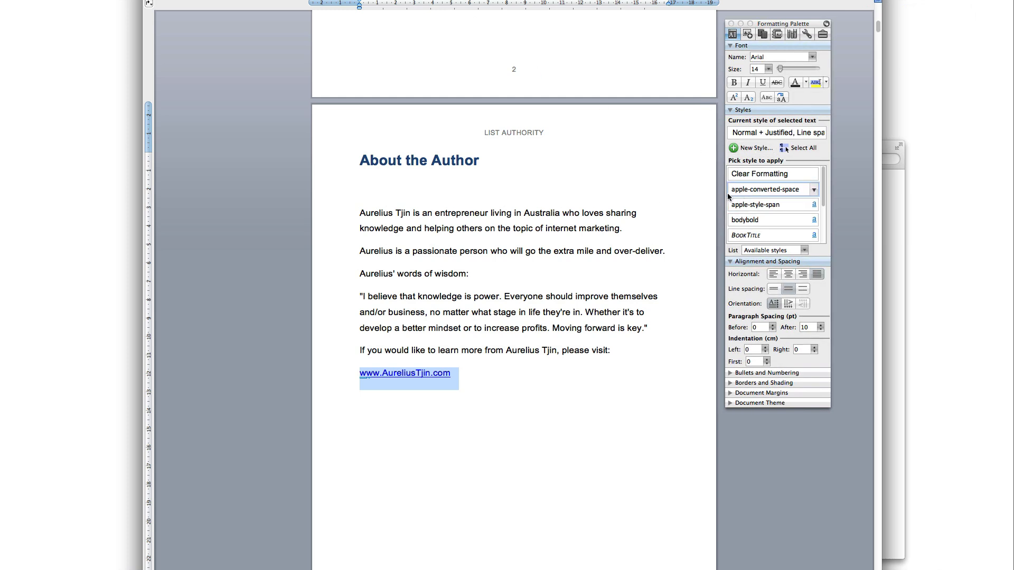
pyautogui.click(759, 69)
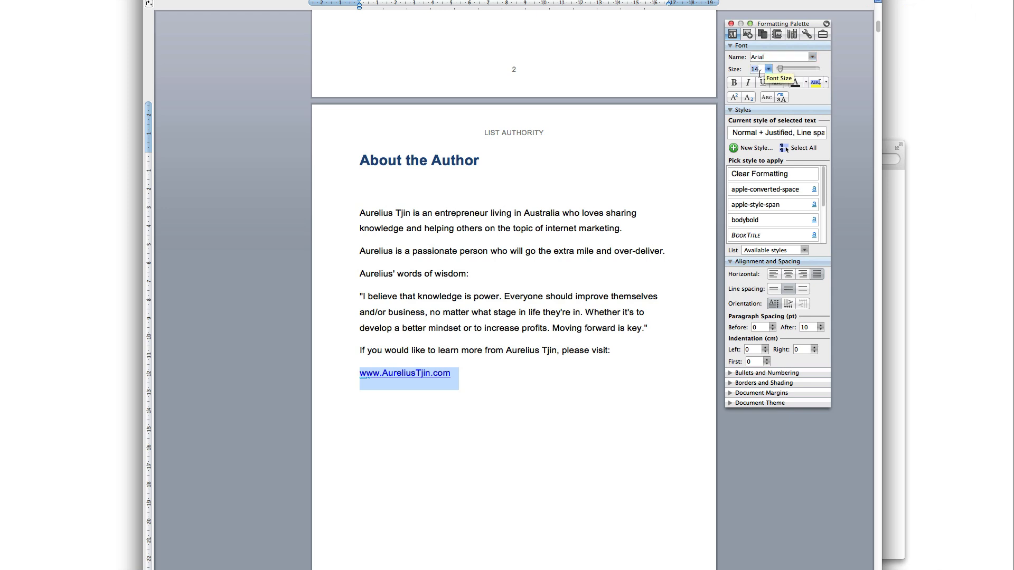
pyautogui.click(766, 69)
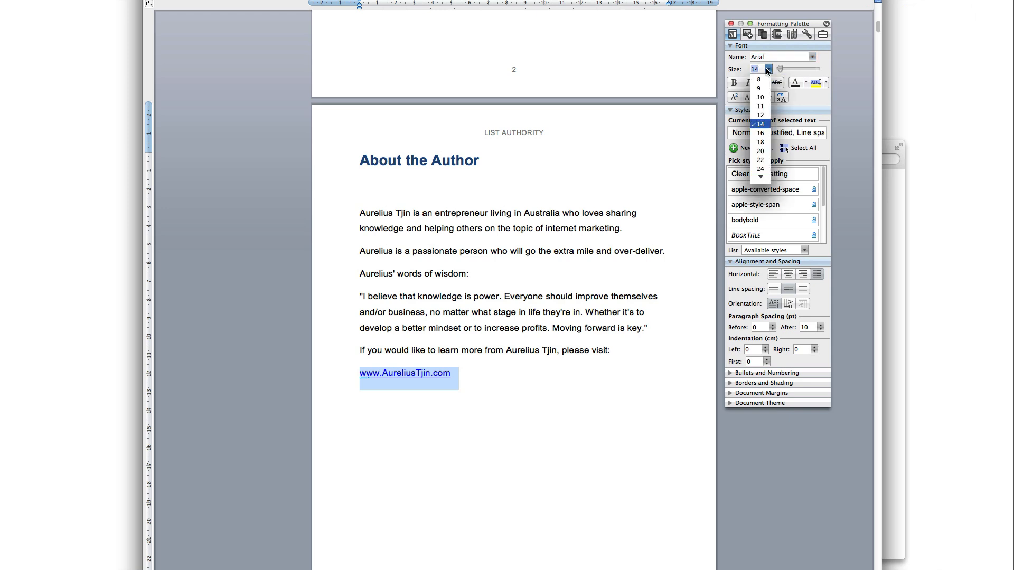
pyautogui.click(760, 169)
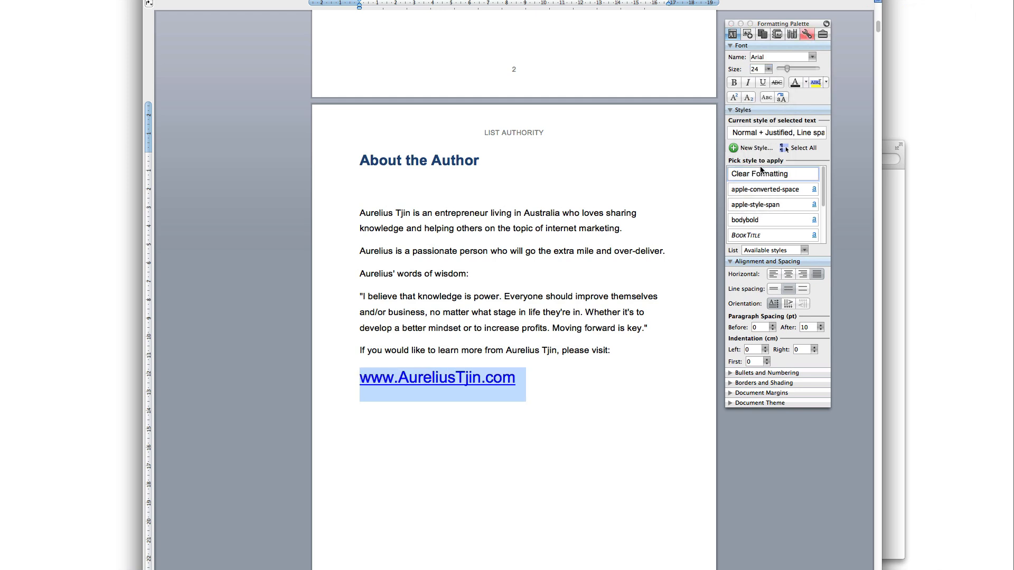
pyautogui.click(733, 82)
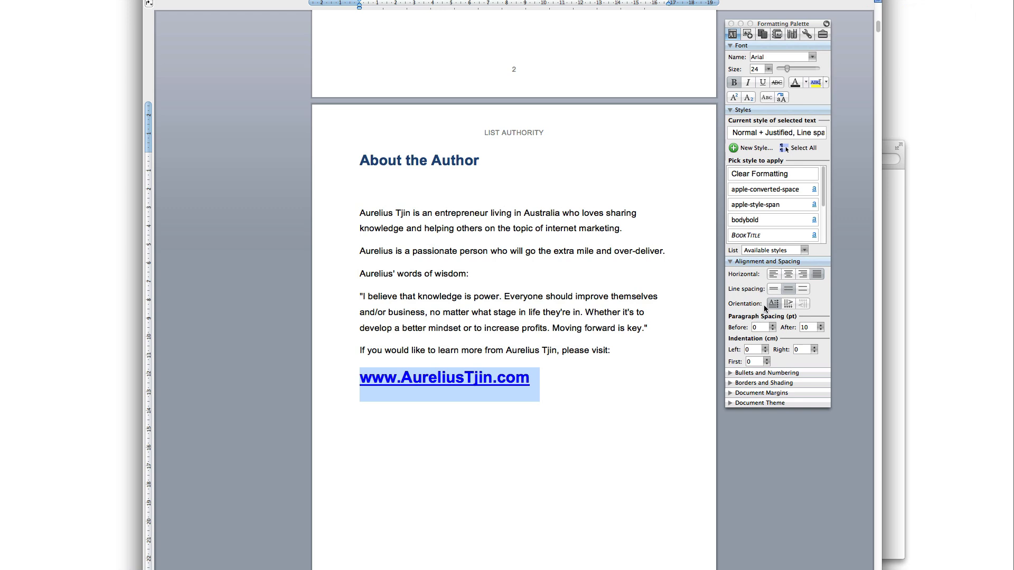
pyautogui.click(772, 262)
pyautogui.click(772, 262)
pyautogui.click(789, 276)
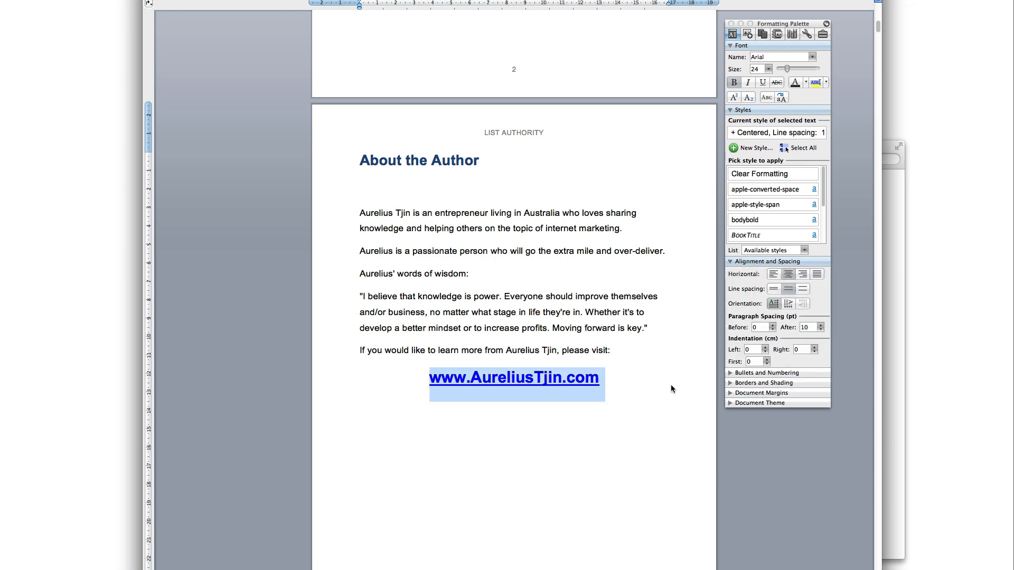
pyautogui.click(670, 388)
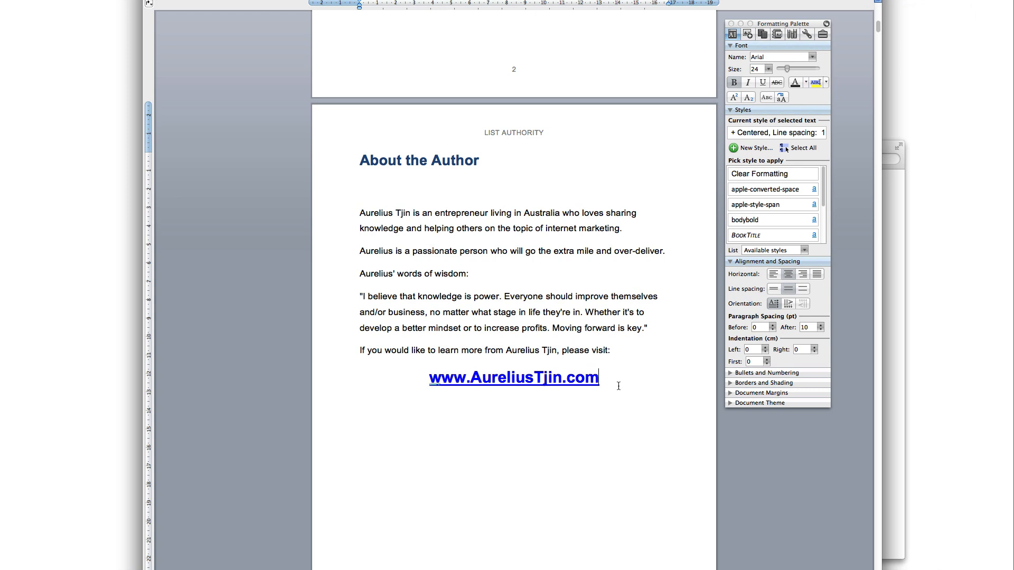
pyautogui.moveTo(554, 375)
pyautogui.scroll(20, 526, 404)
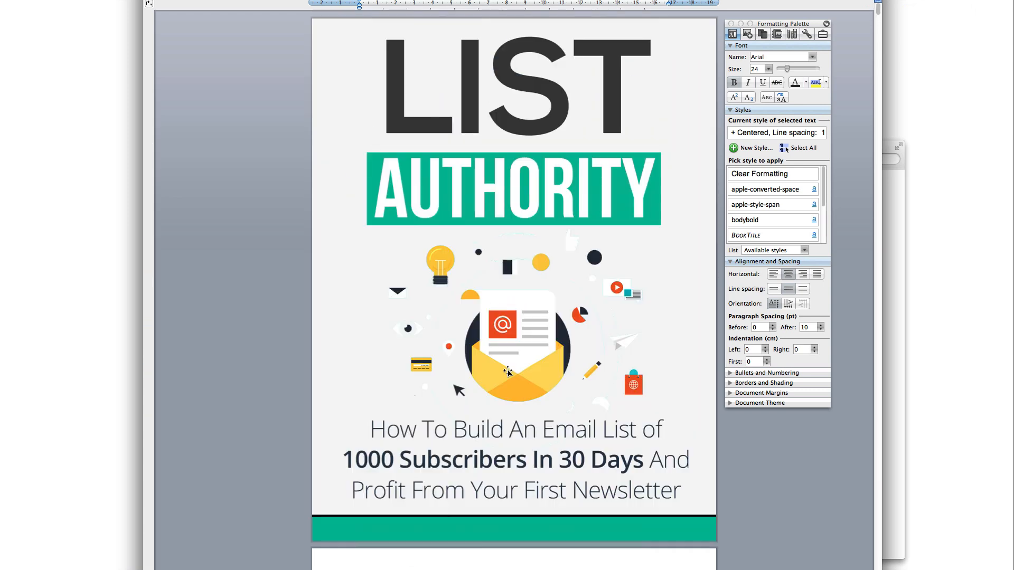
pyautogui.scroll(-10, 539, 318)
pyautogui.moveTo(514, 433); pyautogui.dragTo(359, 232)
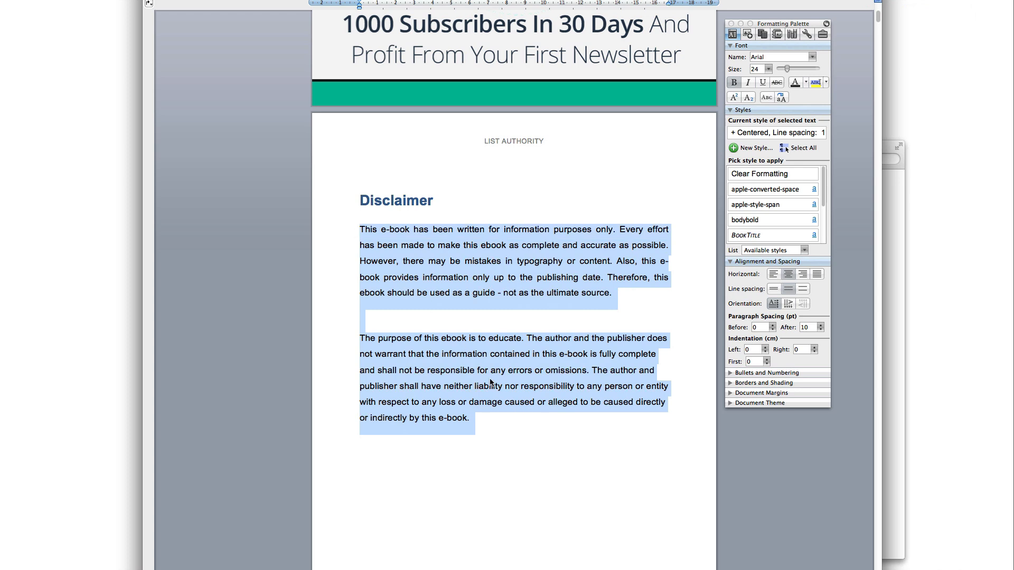
pyautogui.scroll(-4, 491, 383)
pyautogui.scroll(-5, 501, 396)
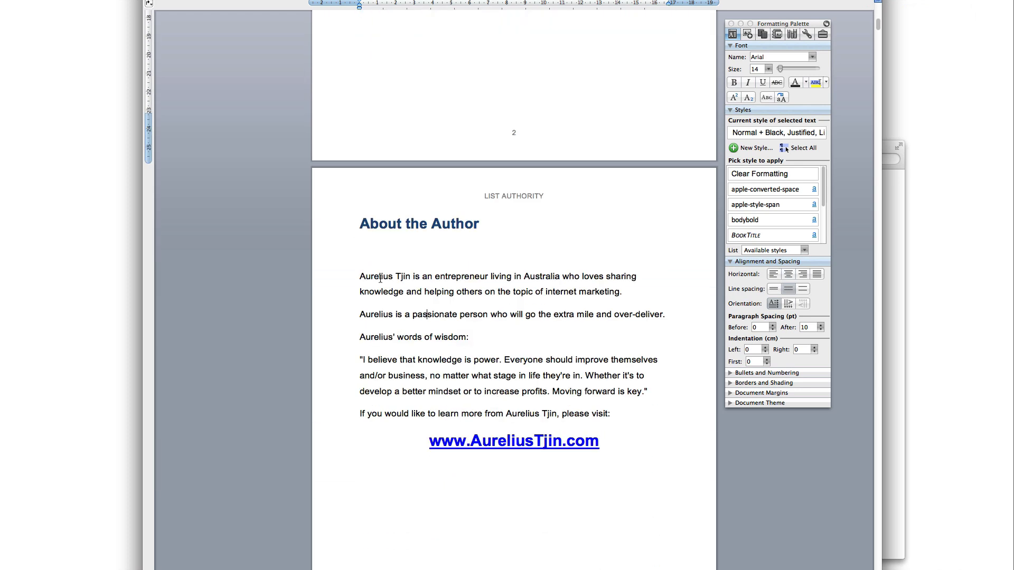
pyautogui.moveTo(359, 276); pyautogui.dragTo(413, 283)
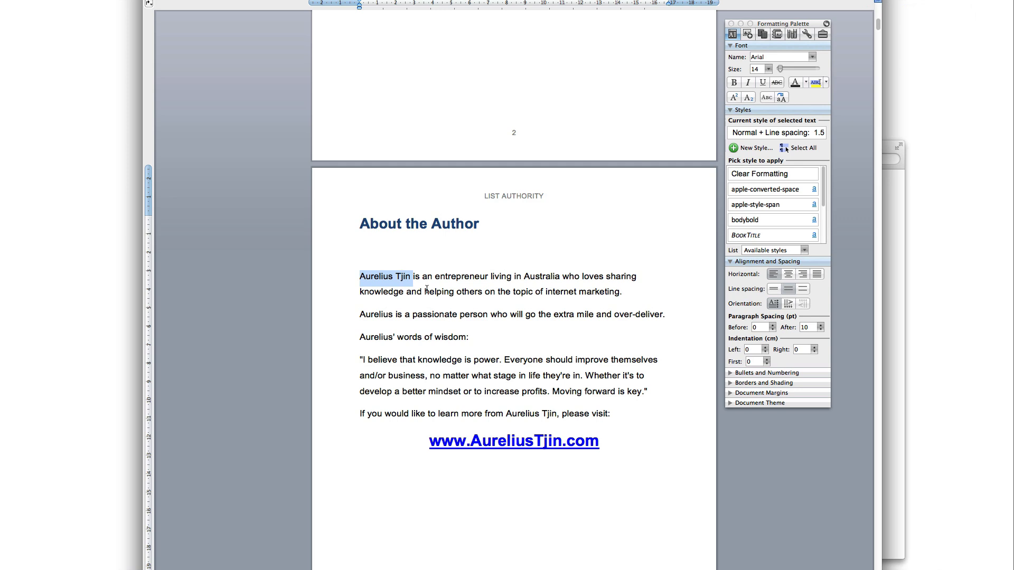
pyautogui.scroll(-2, 503, 384)
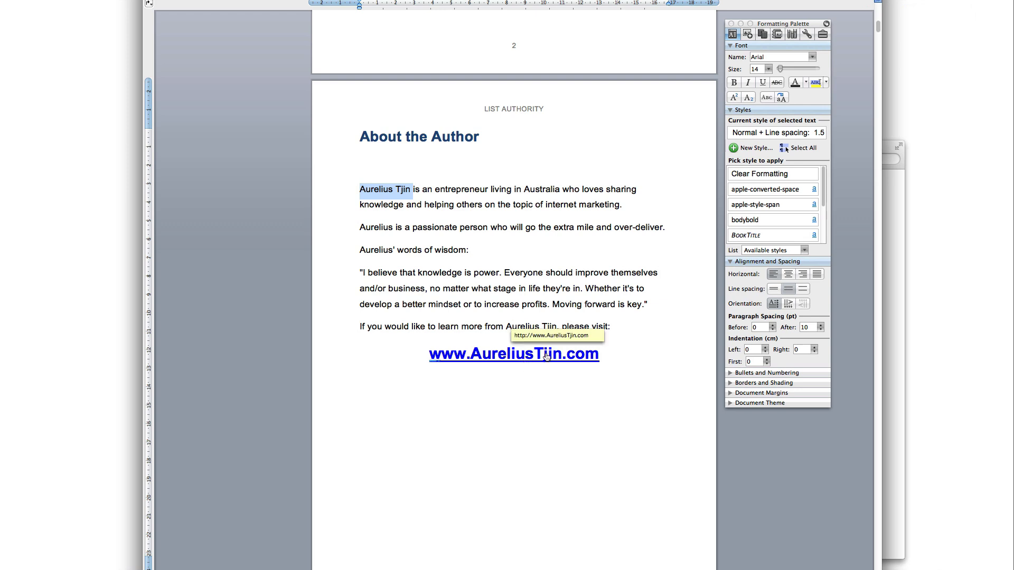
pyautogui.click(637, 363)
pyautogui.click(656, 407)
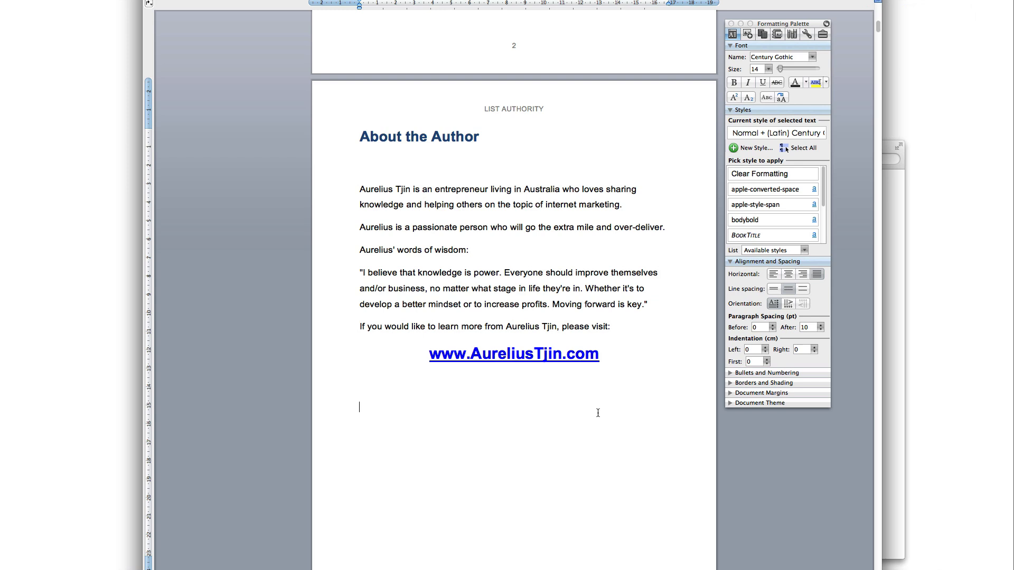
pyautogui.scroll(-4, 599, 420)
pyautogui.scroll(-8, 599, 420)
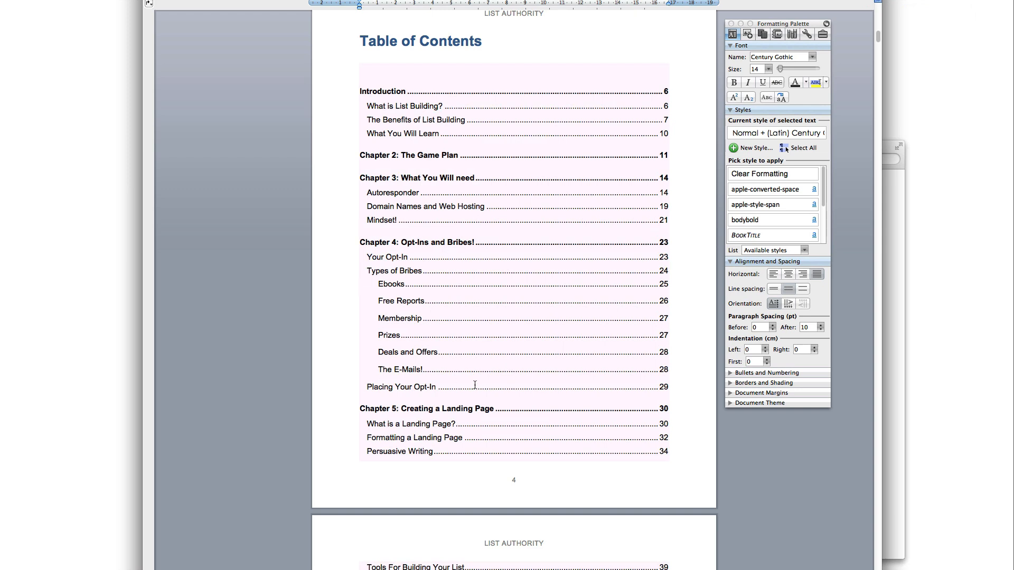
pyautogui.scroll(-4, 518, 396)
pyautogui.scroll(13, 517, 396)
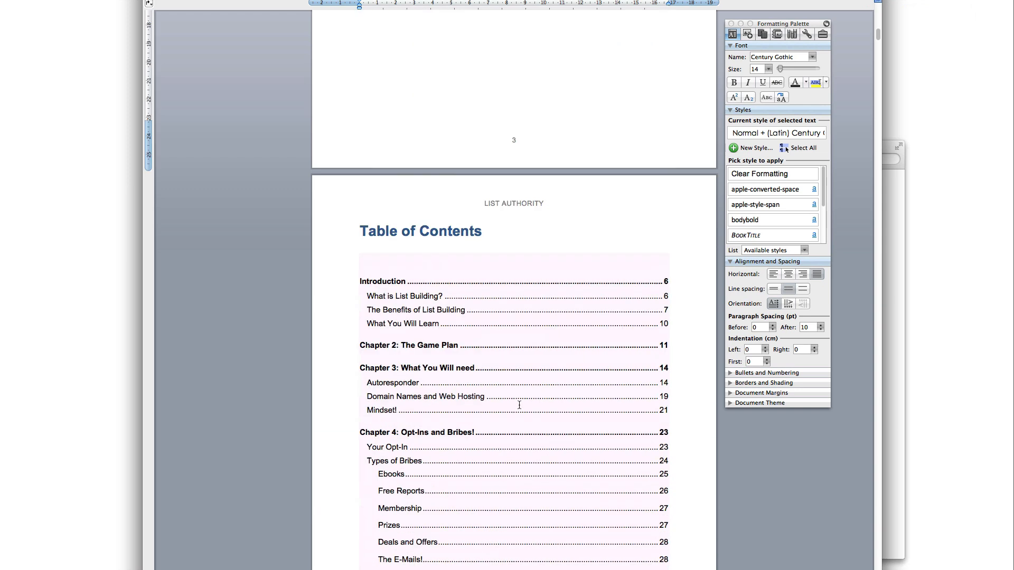
pyautogui.scroll(-5, 520, 407)
pyautogui.scroll(-13, 523, 414)
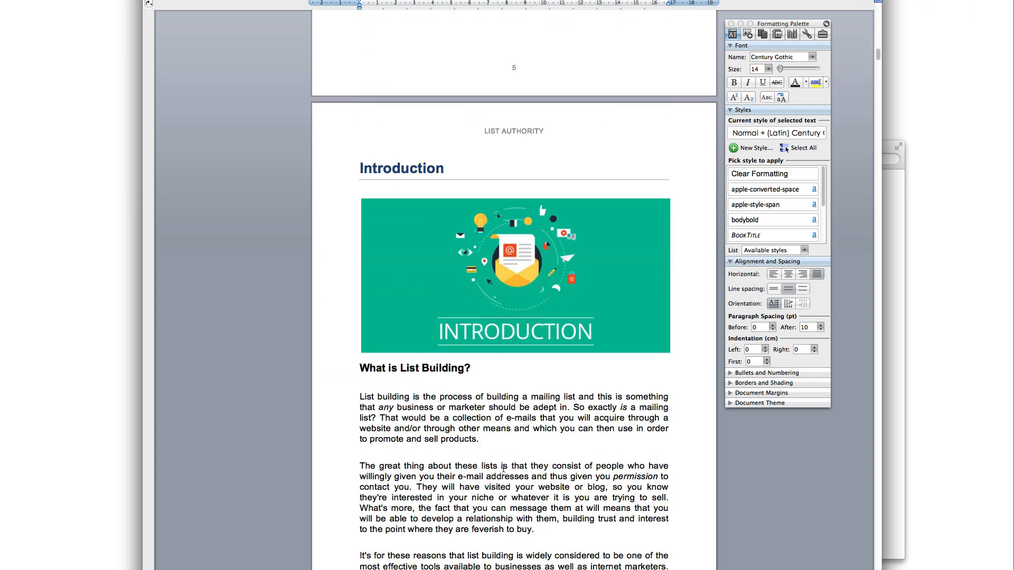
pyautogui.scroll(-5, 520, 393)
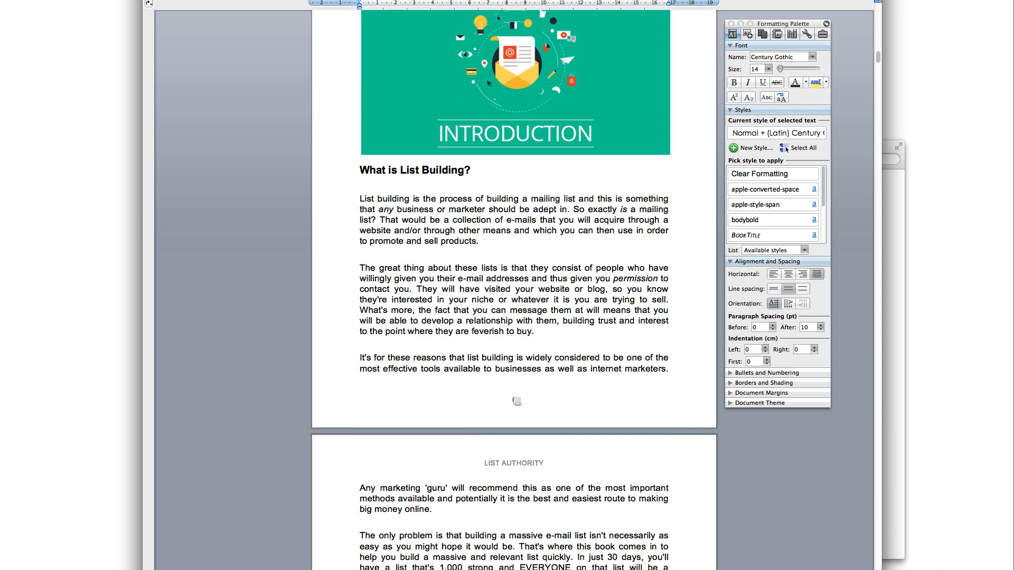
pyautogui.doubleClick(516, 402)
pyautogui.moveTo(518, 405)
pyautogui.mouseDown()
pyautogui.moveTo(503, 402)
pyautogui.moveTo(513, 402)
pyautogui.mouseUp()
pyautogui.click(531, 400)
pyautogui.doubleClick(514, 400)
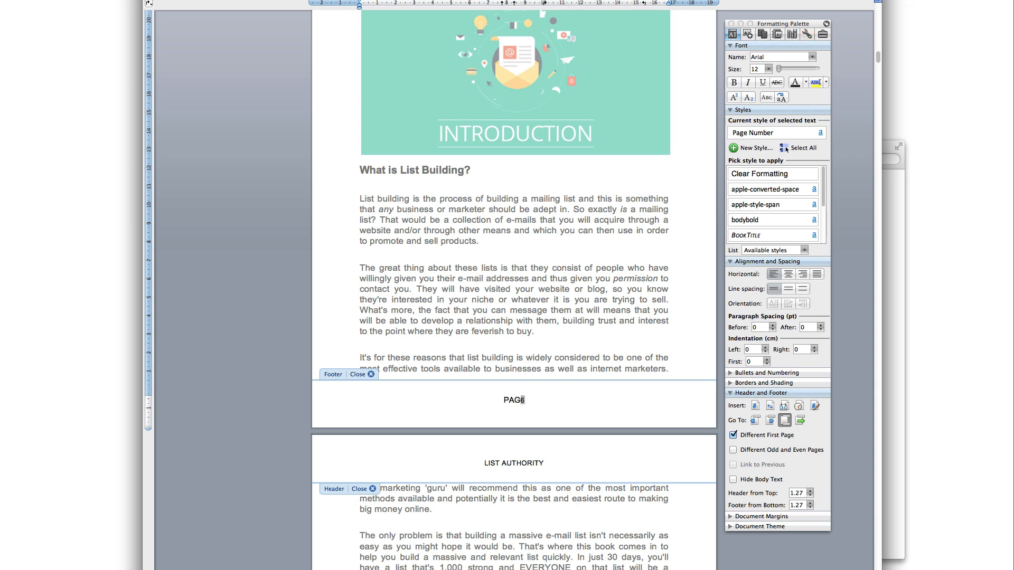
pyautogui.click(533, 400)
pyautogui.press('super+z')
pyautogui.press('super+z')
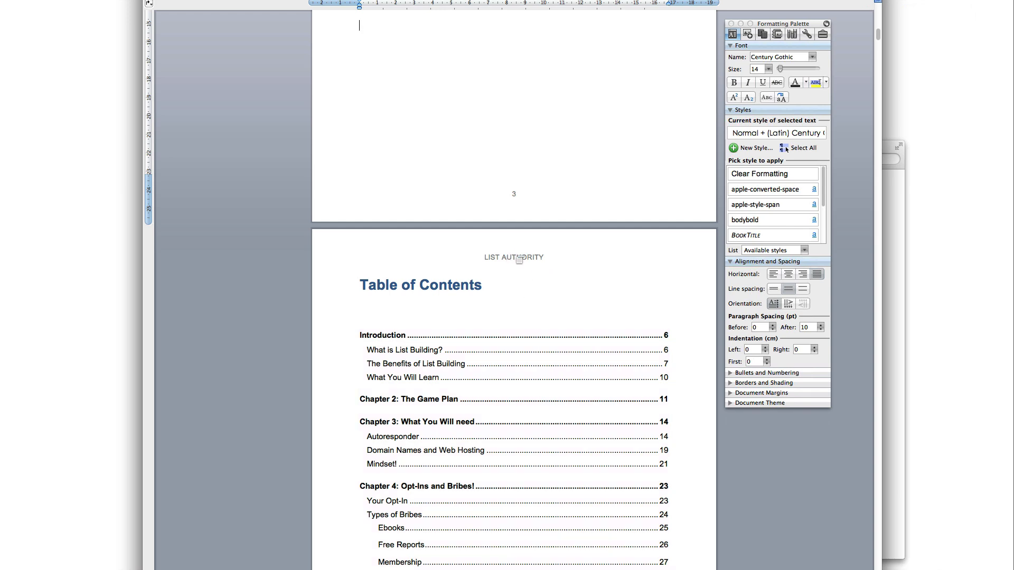
pyautogui.scroll(5, 520, 264)
pyautogui.scroll(-12, 520, 264)
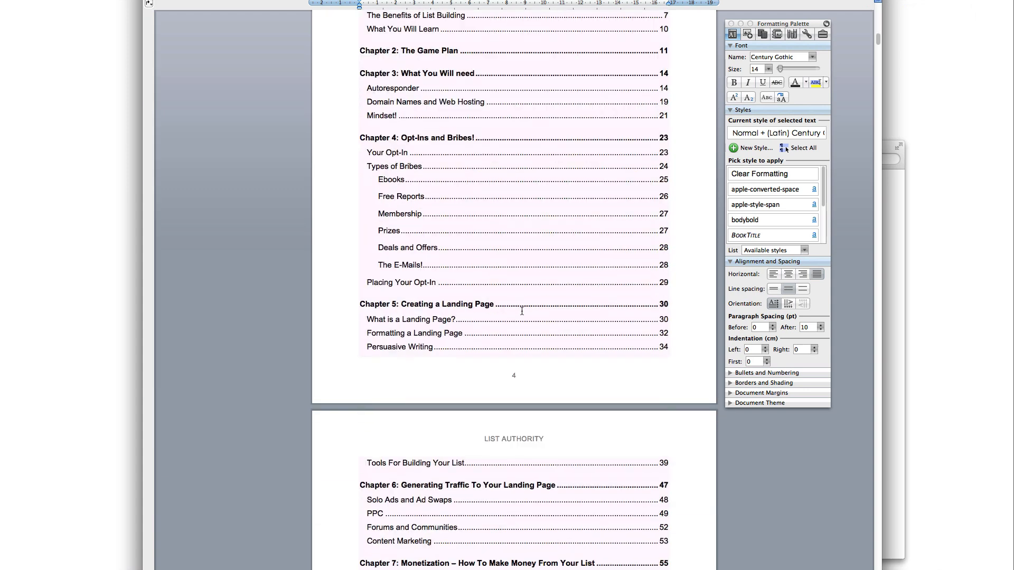
pyautogui.scroll(-14, 519, 455)
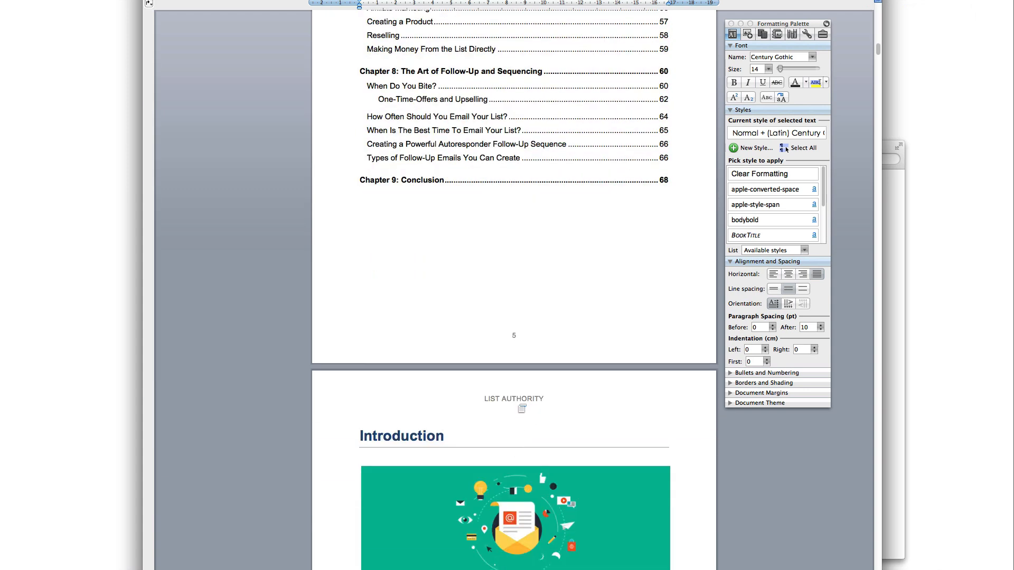
pyautogui.scroll(-3, 519, 400)
pyautogui.scroll(1, 546, 229)
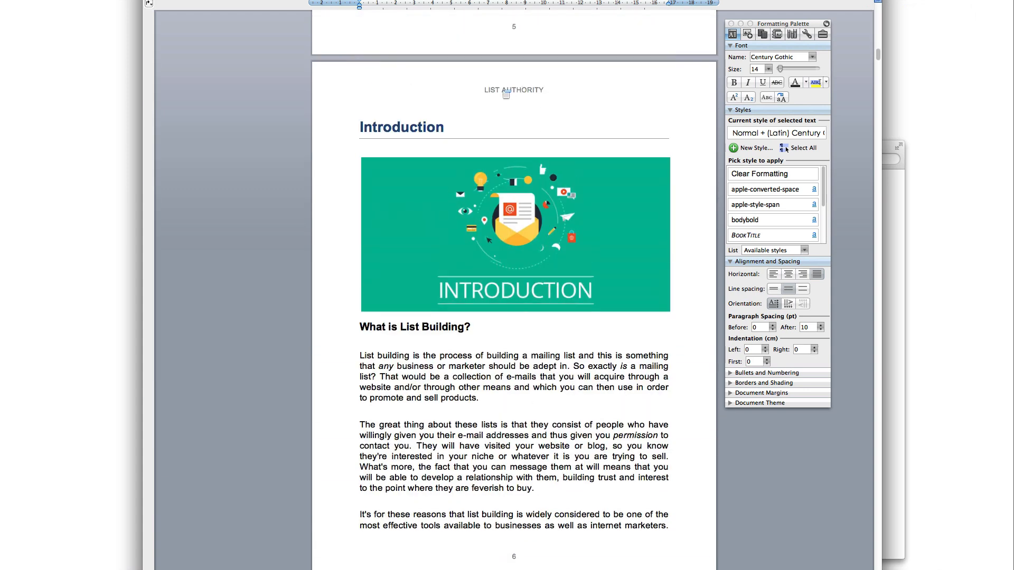
pyautogui.scroll(5, 551, 161)
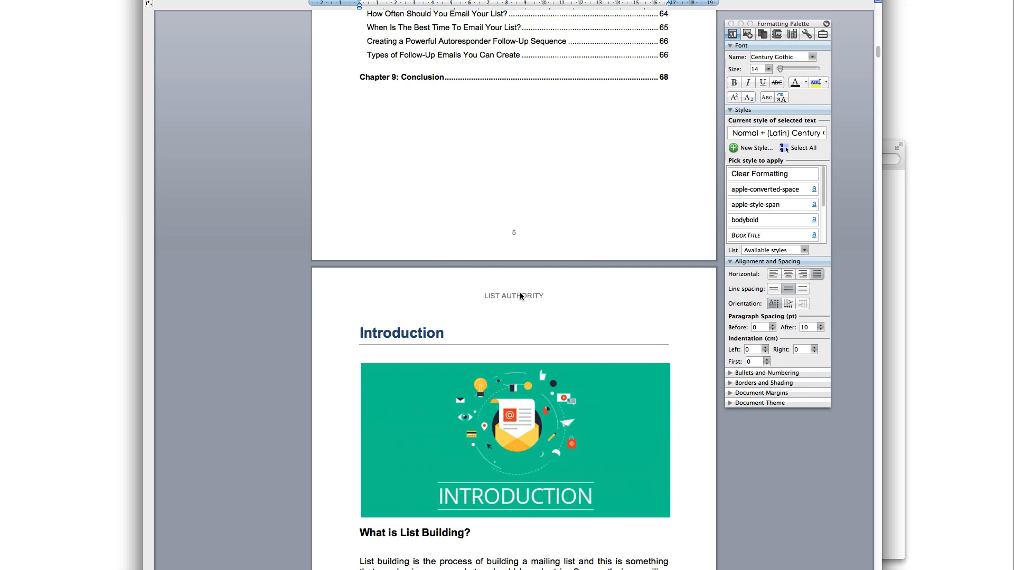
# Change the page header's 'LIST' to 'EMAIL LIST' so it reads EMAIL LIST AUTHORITY
pyautogui.doubleClick(523, 297)
pyautogui.moveTo(503, 298); pyautogui.dragTo(479, 294)
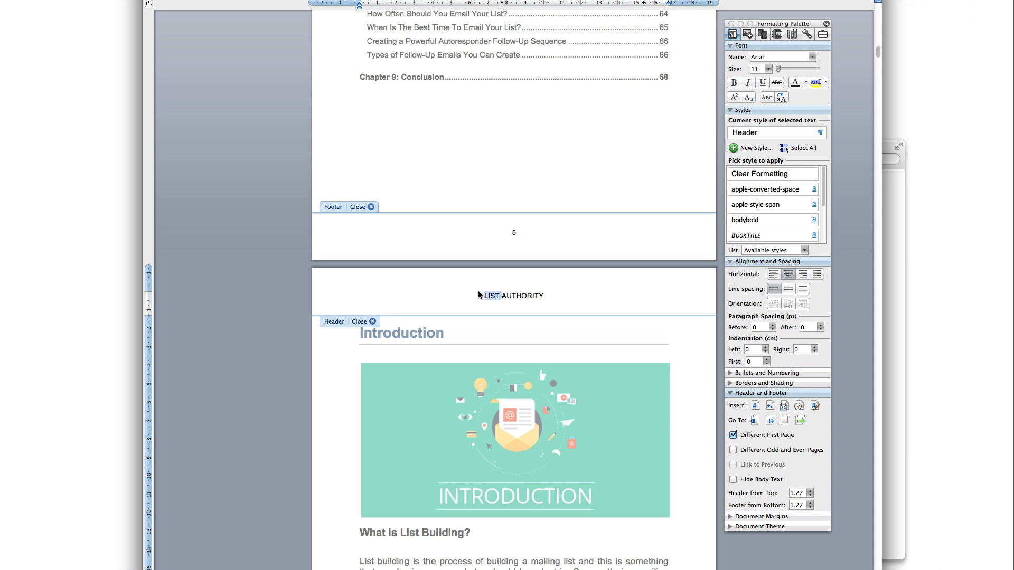
pyautogui.write('EMAIL LIST')
pyautogui.click(372, 322)
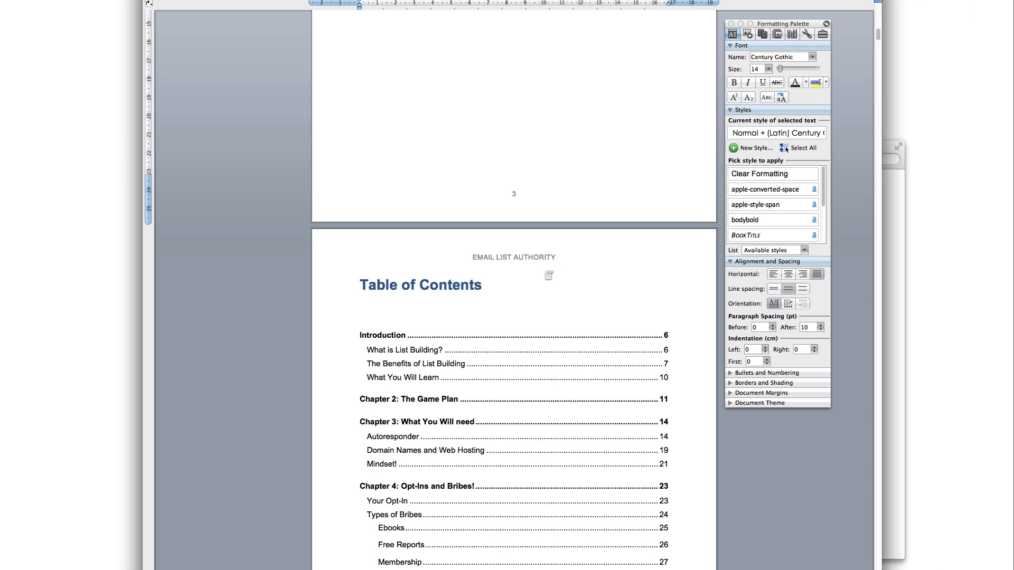
# Scroll up to check the cover page, briefly bringing the Module 1 – Ebook folder forward
pyautogui.scroll(10, 549, 280)
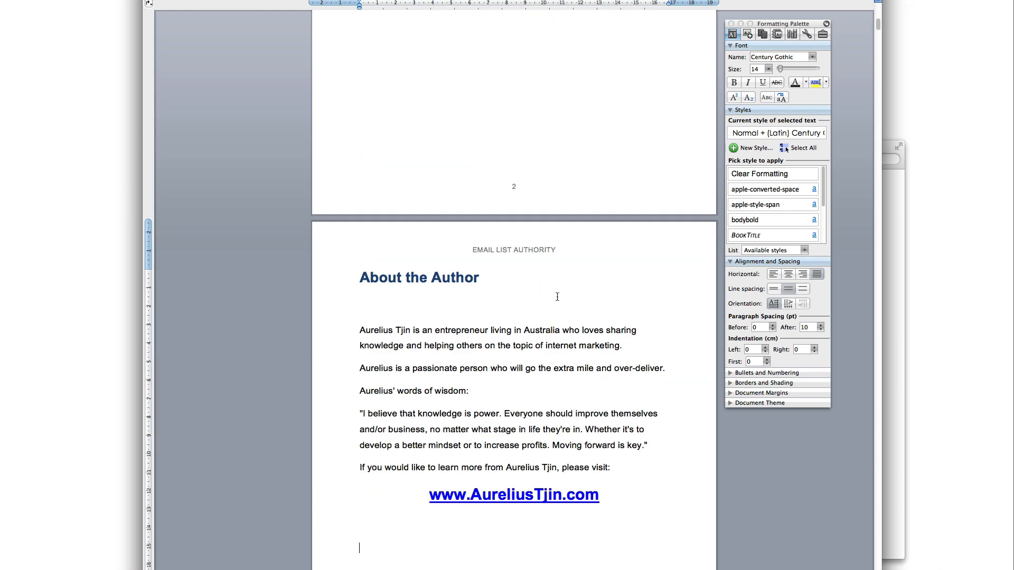
pyautogui.scroll(10, 557, 296)
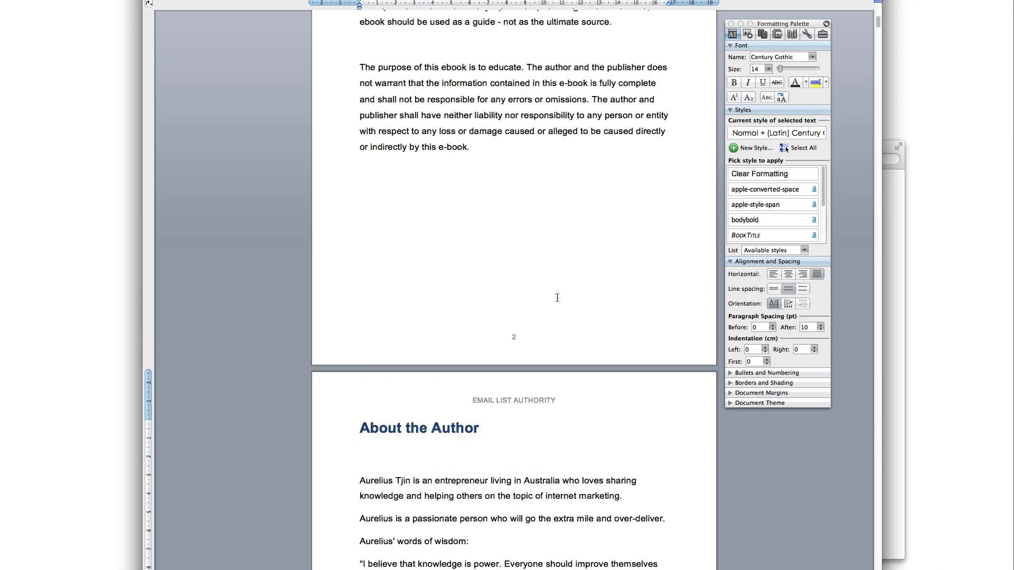
pyautogui.scroll(2, 557, 298)
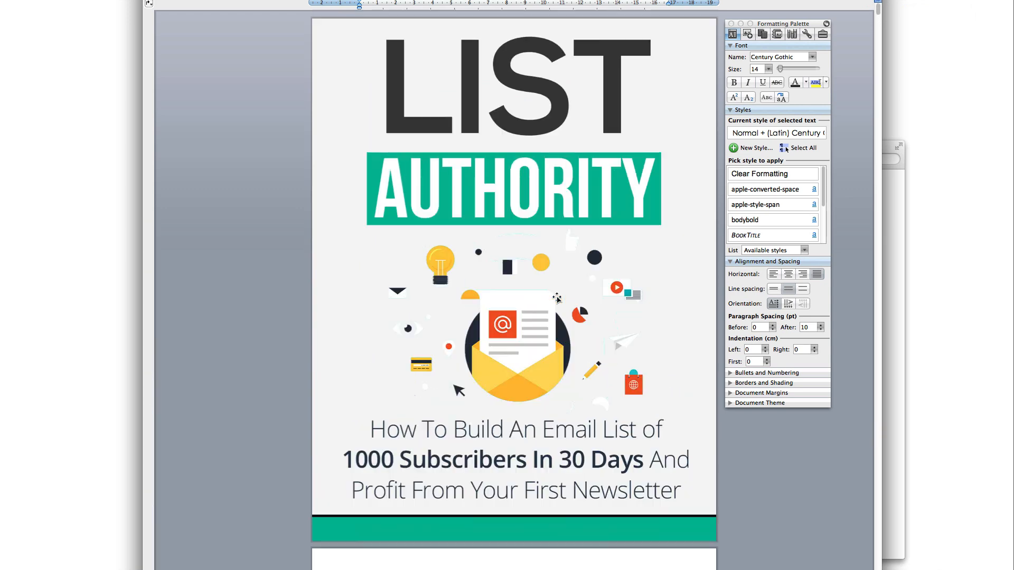
pyautogui.scroll(-4, 560, 330)
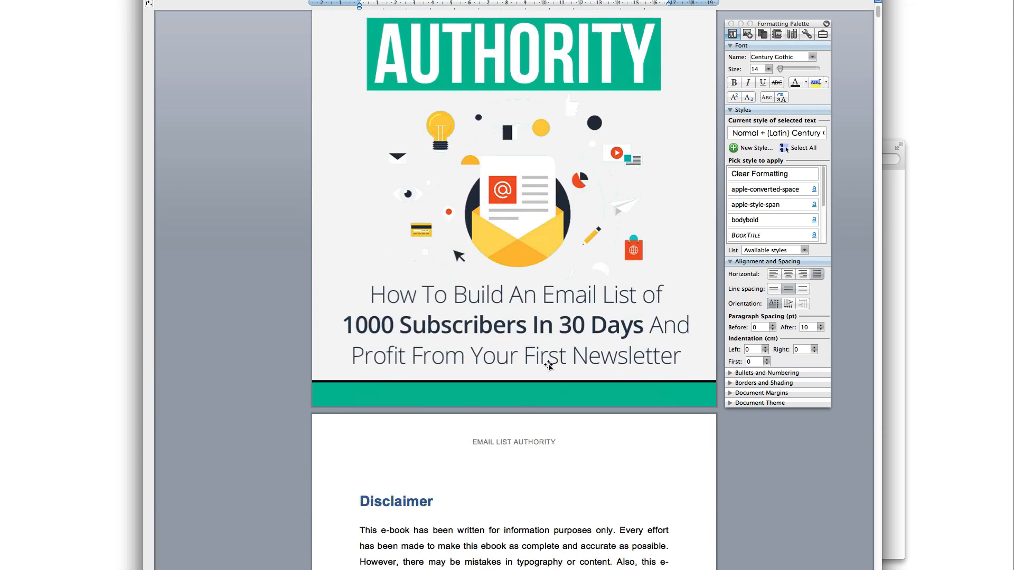
pyautogui.scroll(4, 508, 444)
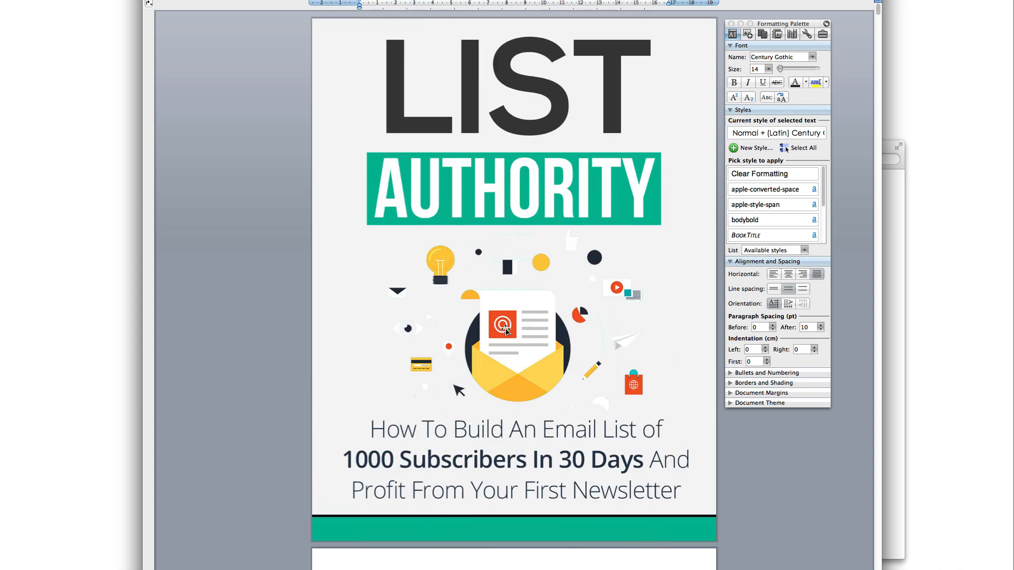
pyautogui.click(516, 351)
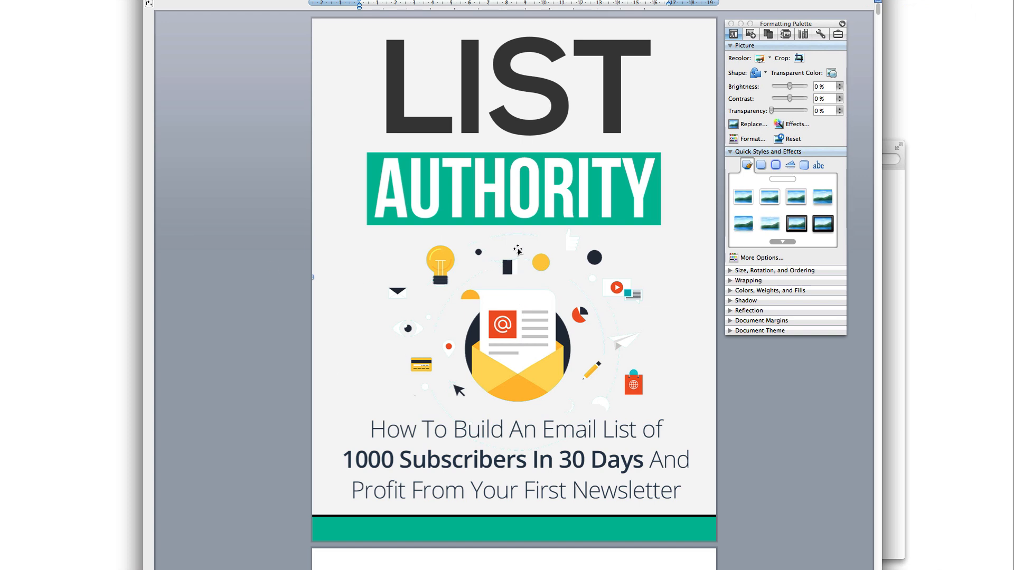
pyautogui.click(896, 371)
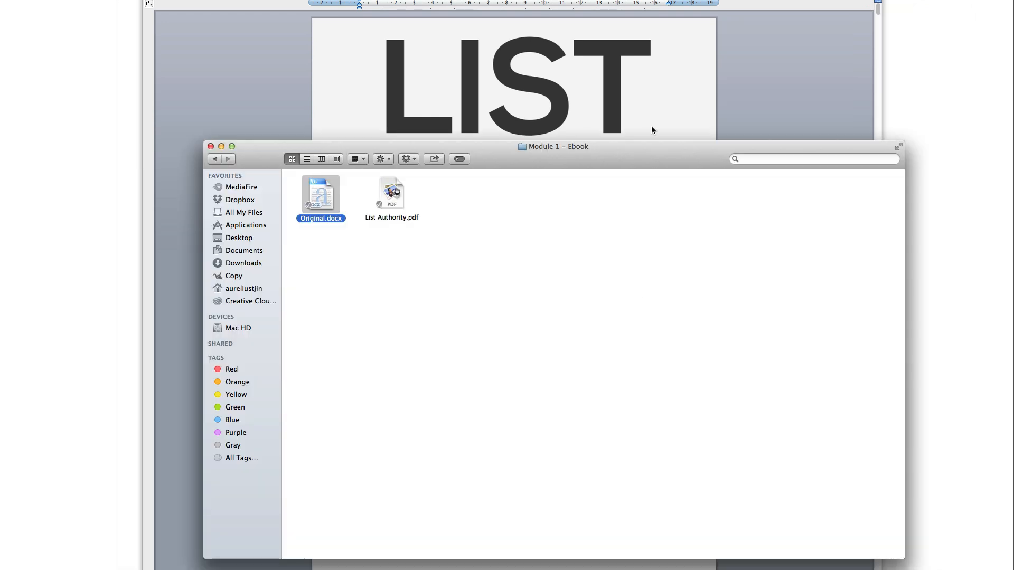
pyautogui.click(652, 127)
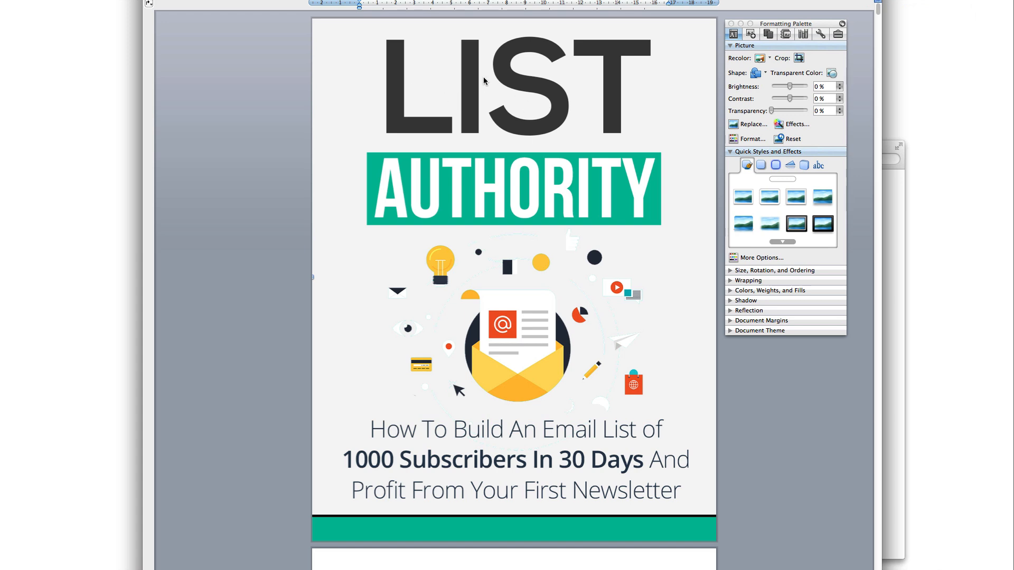
# Scroll through Chapter 2, past the ebook-objective paragraph, down to page 16's MailChimp pricing table
pyautogui.scroll(-10, 608, 456)
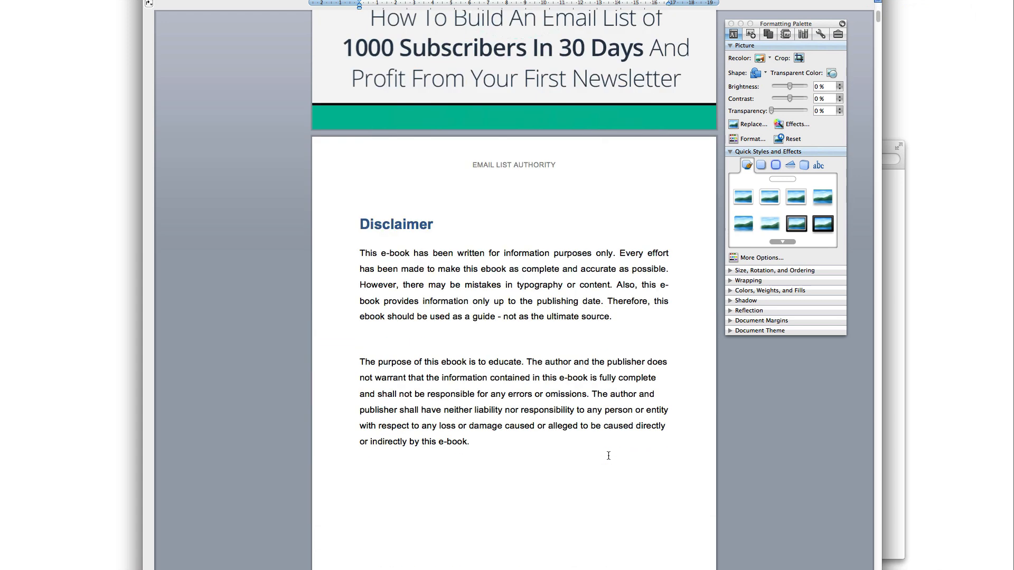
pyautogui.scroll(-11, 608, 456)
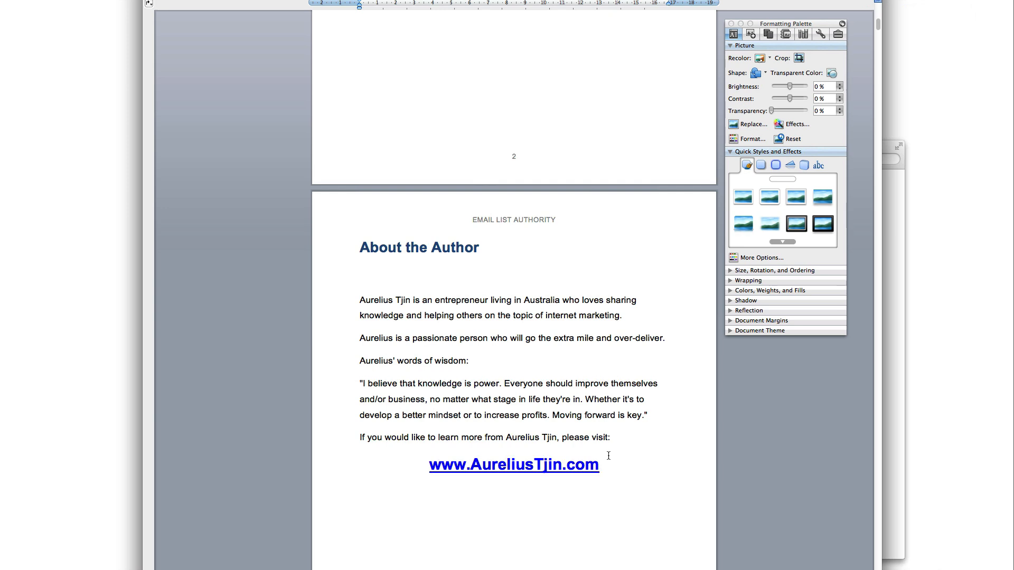
pyautogui.scroll(-15, 608, 456)
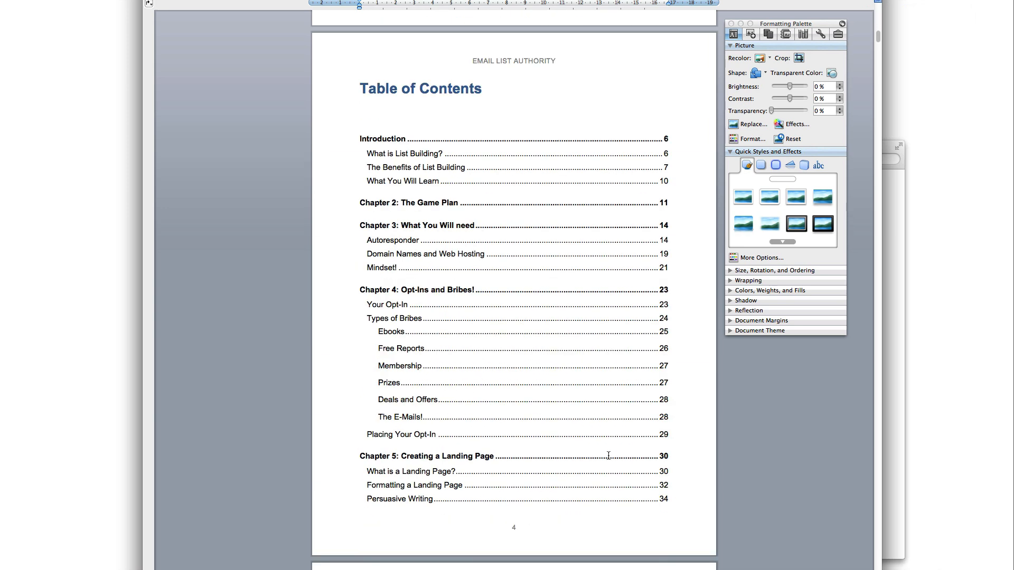
pyautogui.scroll(-17, 608, 455)
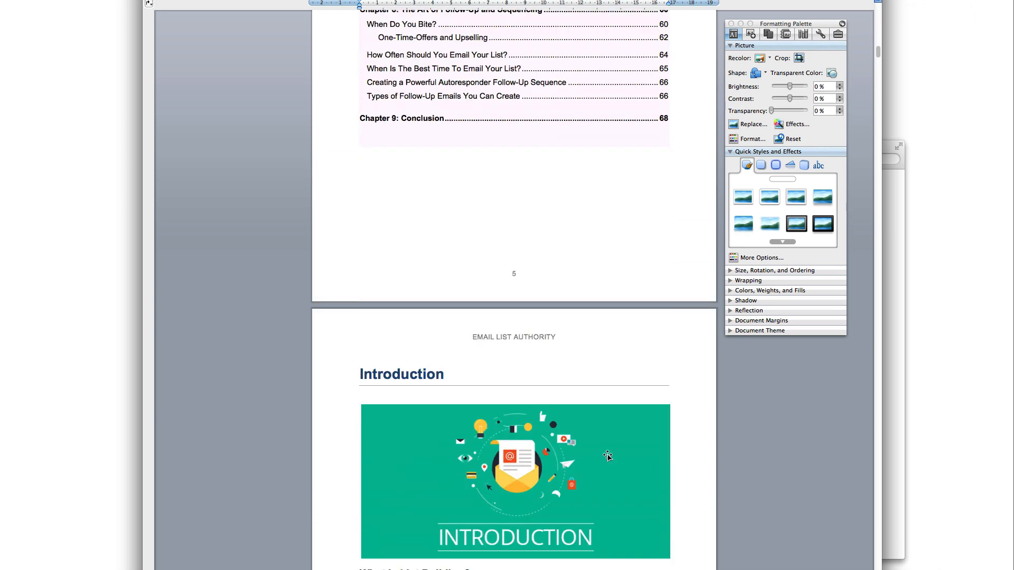
pyautogui.scroll(-20, 607, 456)
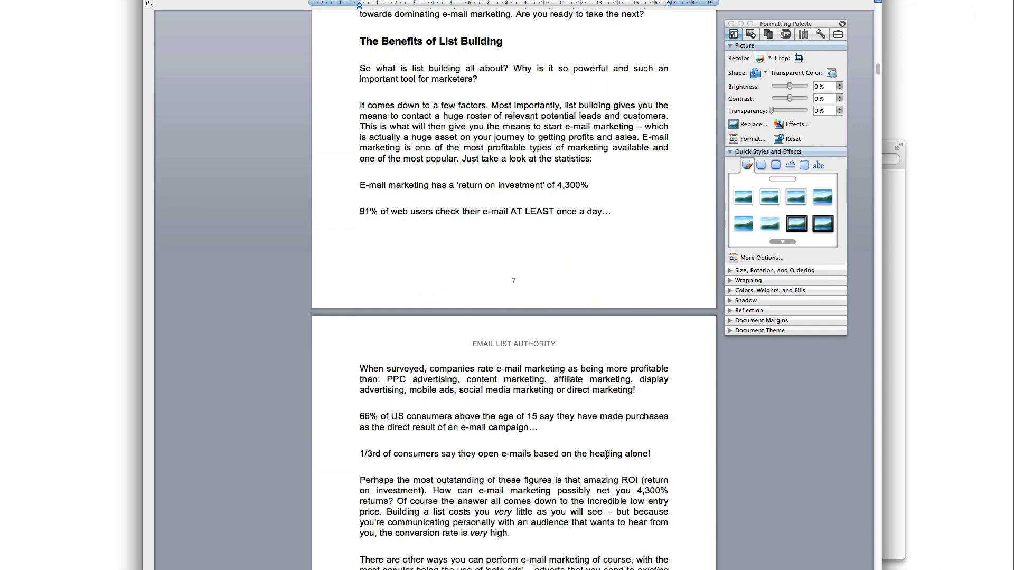
pyautogui.scroll(-6, 607, 455)
pyautogui.scroll(-15, 611, 458)
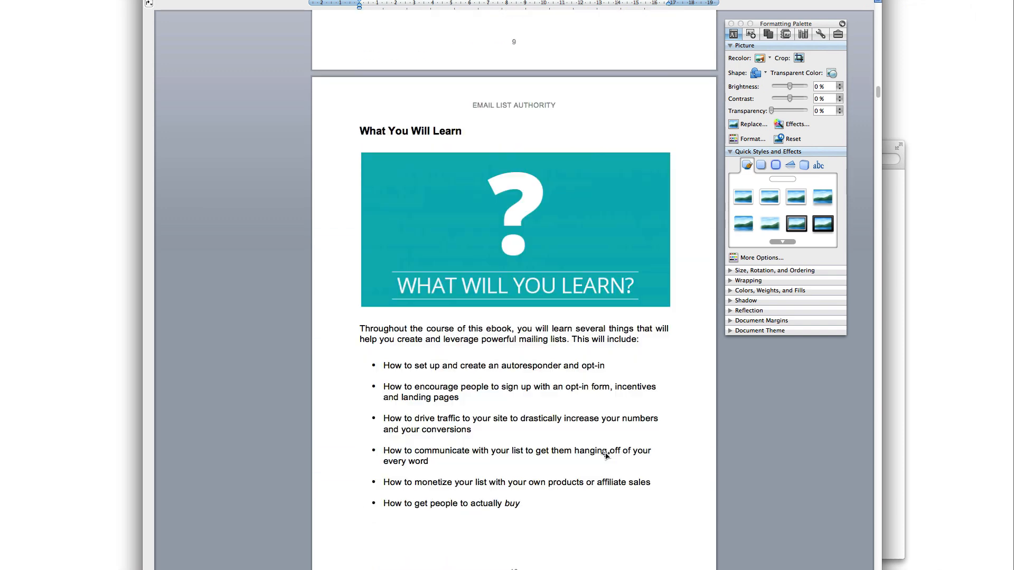
pyautogui.scroll(6, 608, 455)
pyautogui.scroll(-5, 605, 454)
pyautogui.scroll(-5, 605, 454)
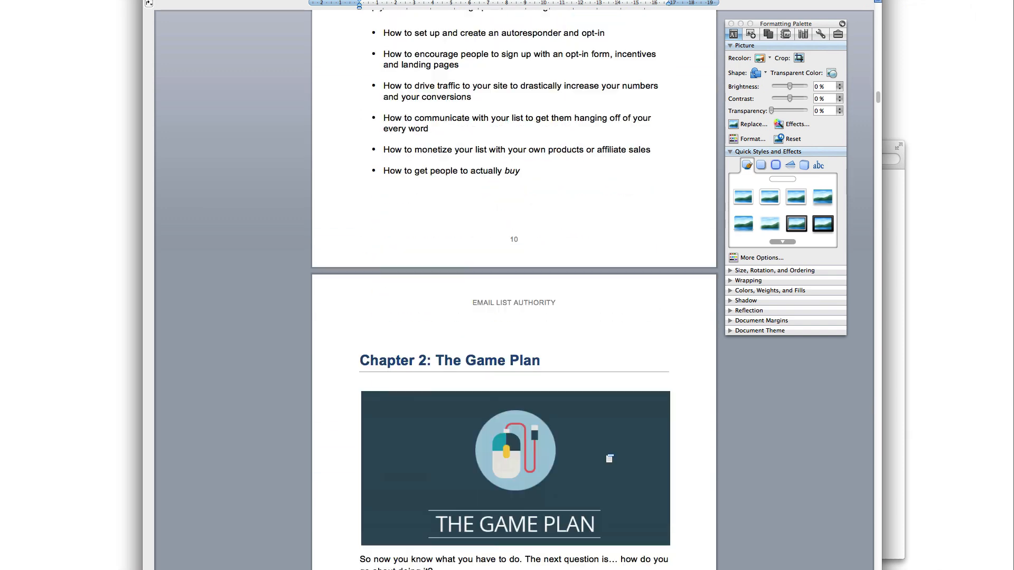
pyautogui.scroll(-4, 605, 454)
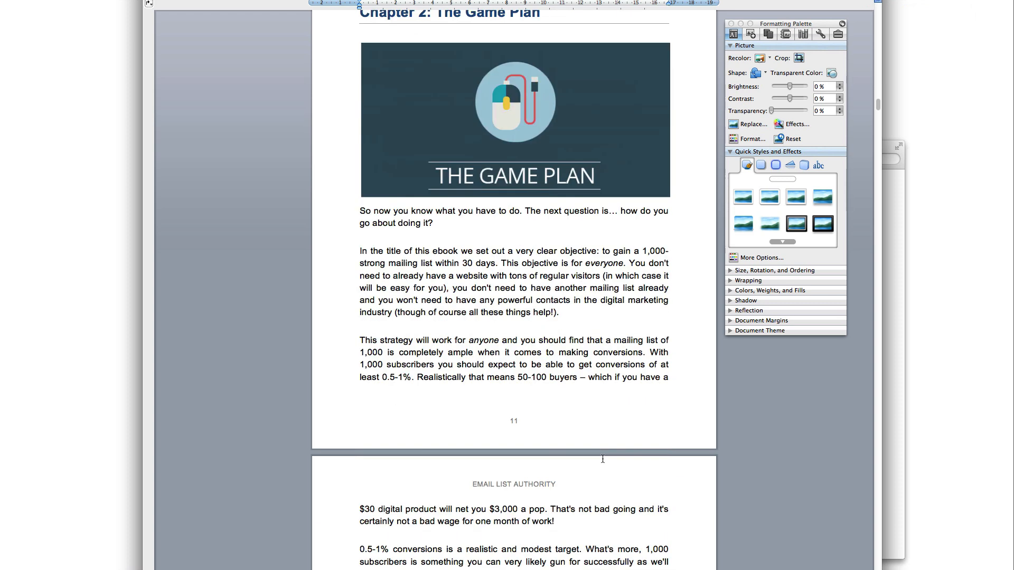
pyautogui.moveTo(356, 249); pyautogui.dragTo(648, 328)
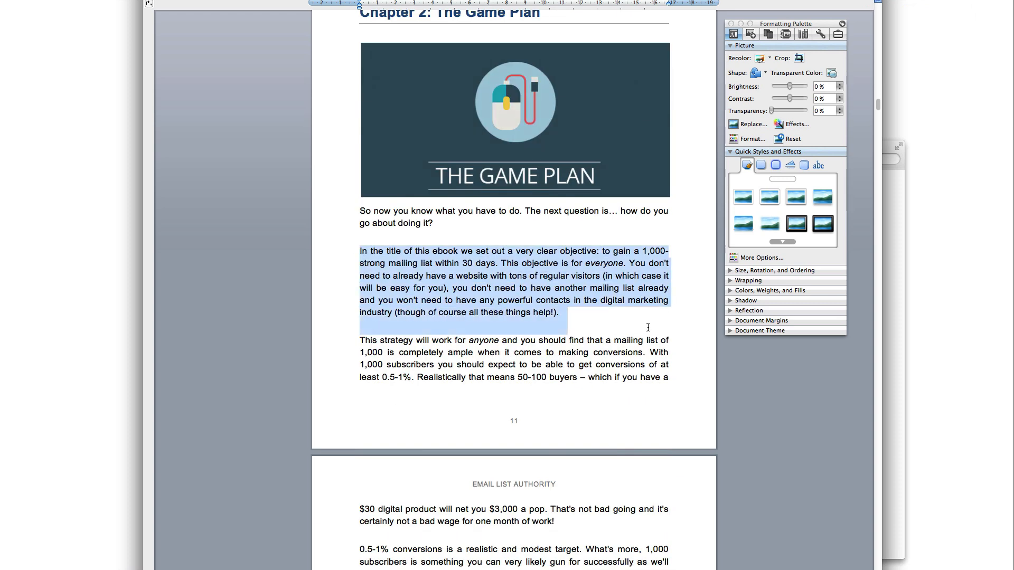
pyautogui.click(569, 316)
pyautogui.scroll(-20, 573, 330)
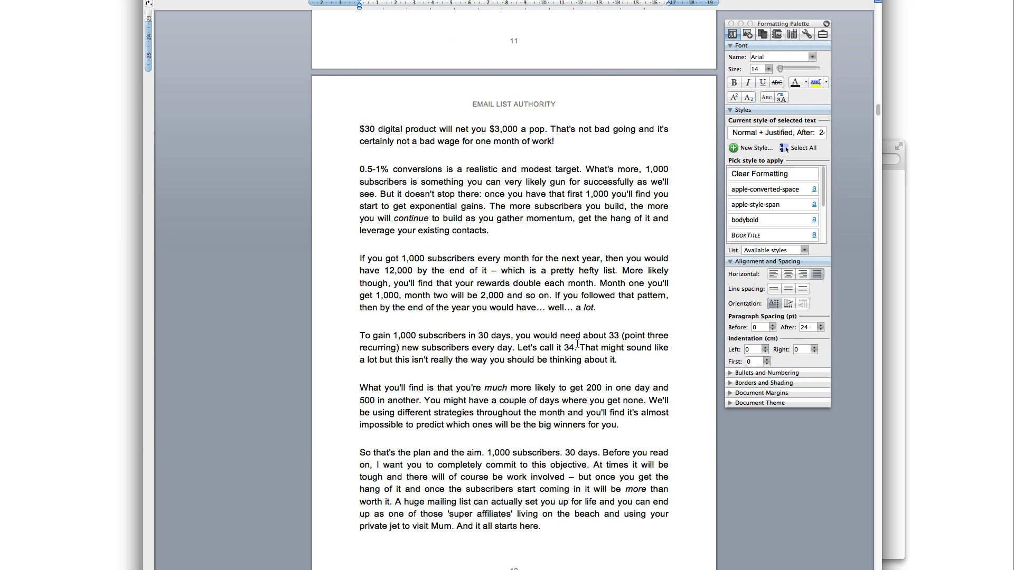
pyautogui.scroll(-15, 577, 344)
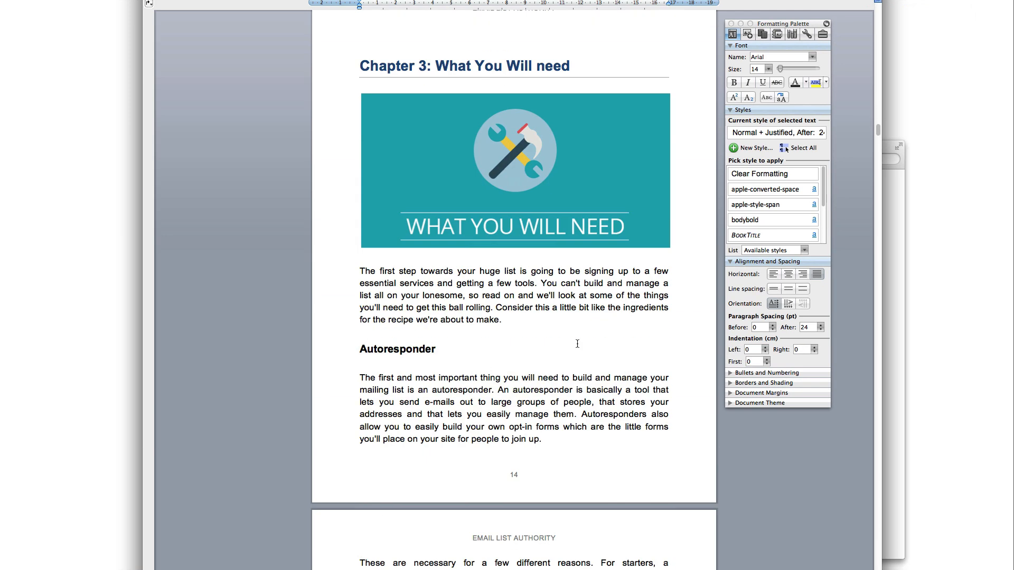
pyautogui.scroll(-15, 451, 329)
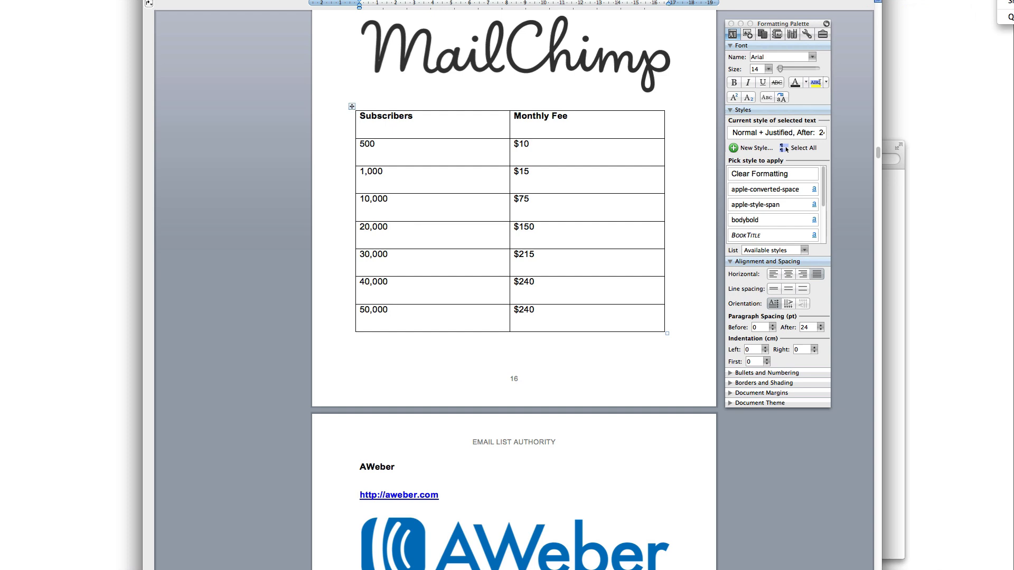
# Snap a 219×166 Skitch capture of the Formatting Palette's style list, then return to Word
pyautogui.press('super+shift+4')
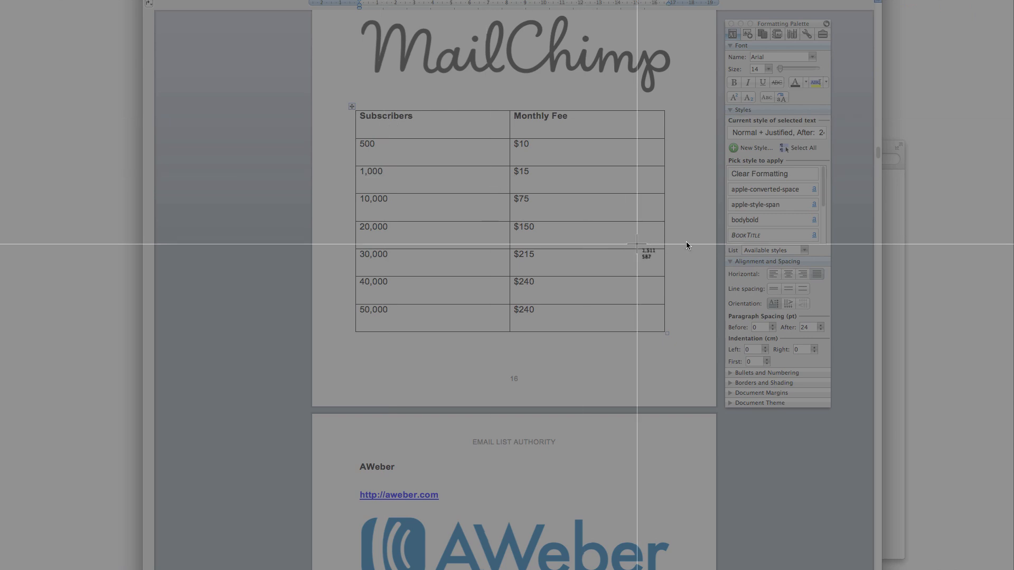
pyautogui.moveTo(729, 207); pyautogui.dragTo(840, 294)
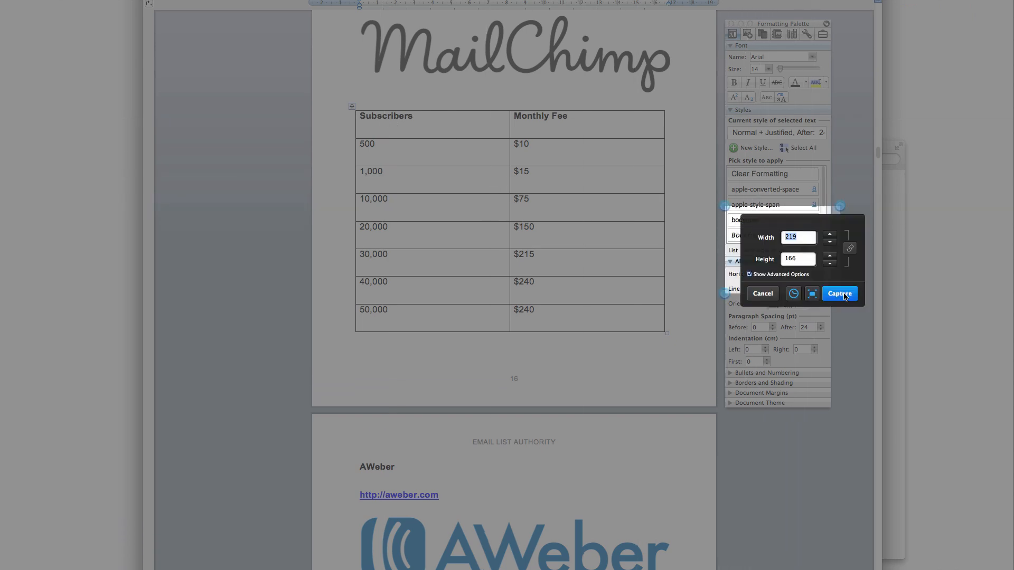
pyautogui.click(840, 294)
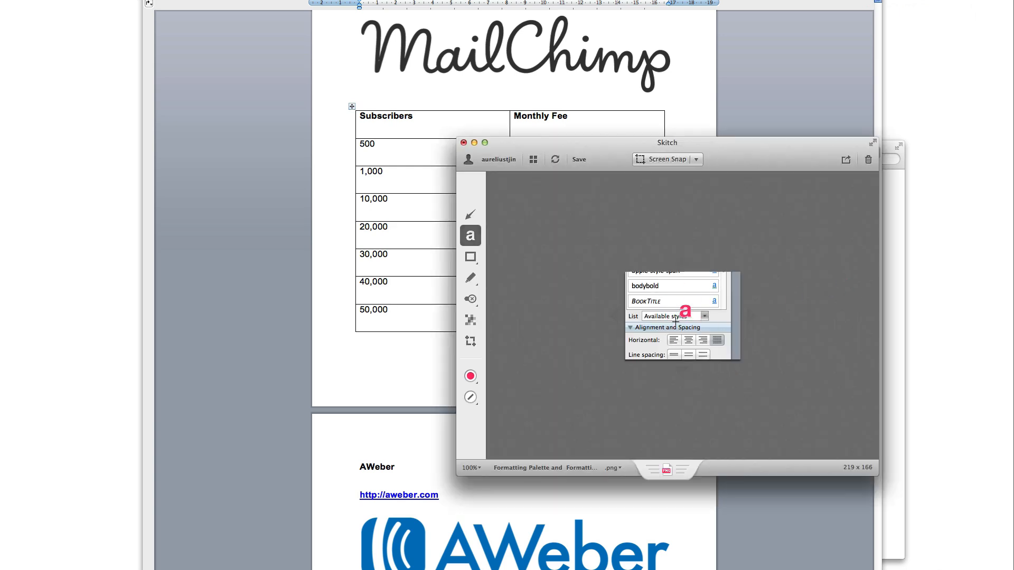
pyautogui.moveTo(748, 172); pyautogui.dragTo(716, 149)
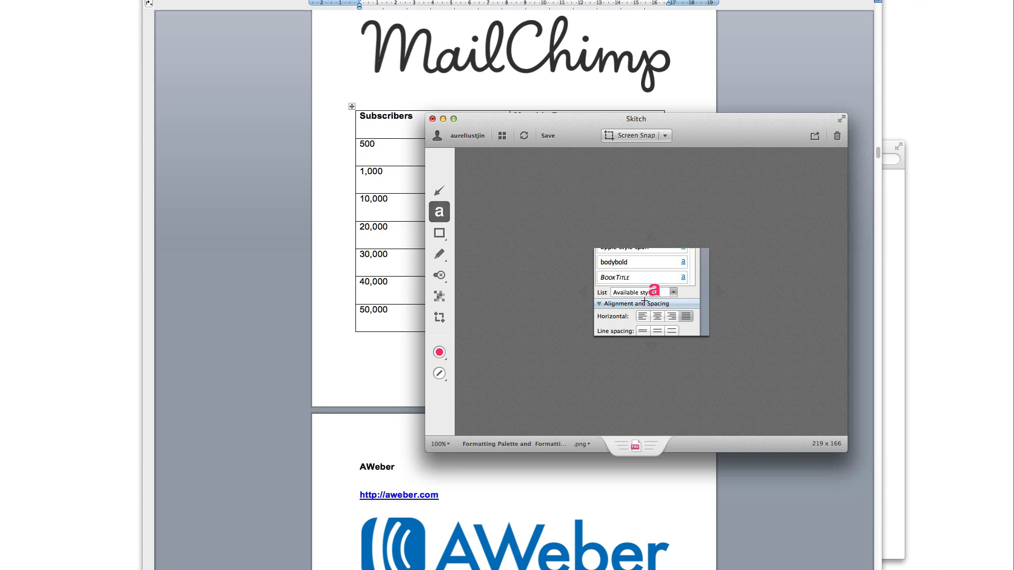
pyautogui.click(353, 353)
pyautogui.scroll(5, 520, 322)
# Paste the palette snapshot on a new line below the paragraph ending 'use a professional tool instead.'
pyautogui.scroll(15, 520, 323)
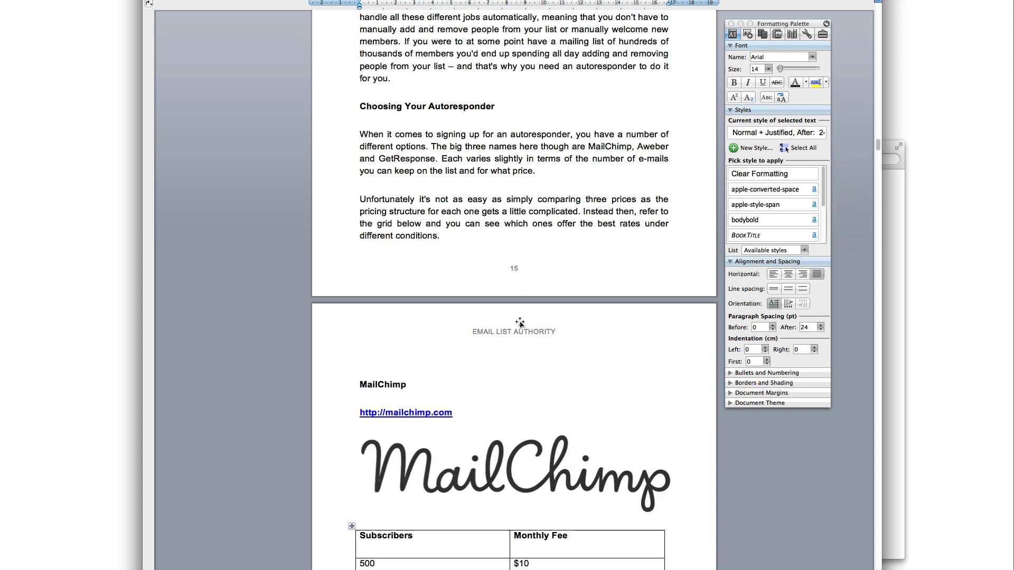
pyautogui.click(582, 222)
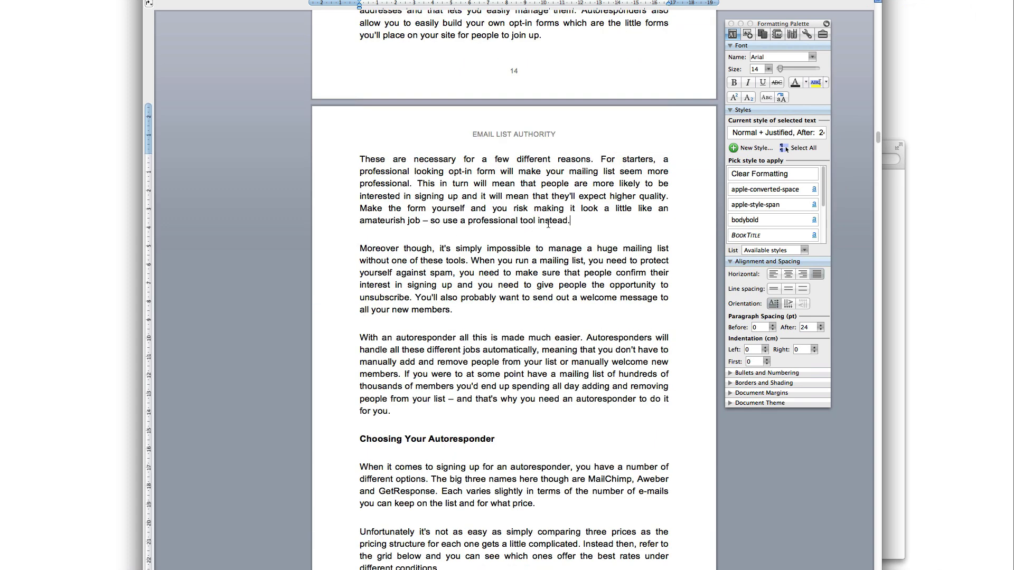
pyautogui.moveTo(536, 221); pyautogui.dragTo(467, 221)
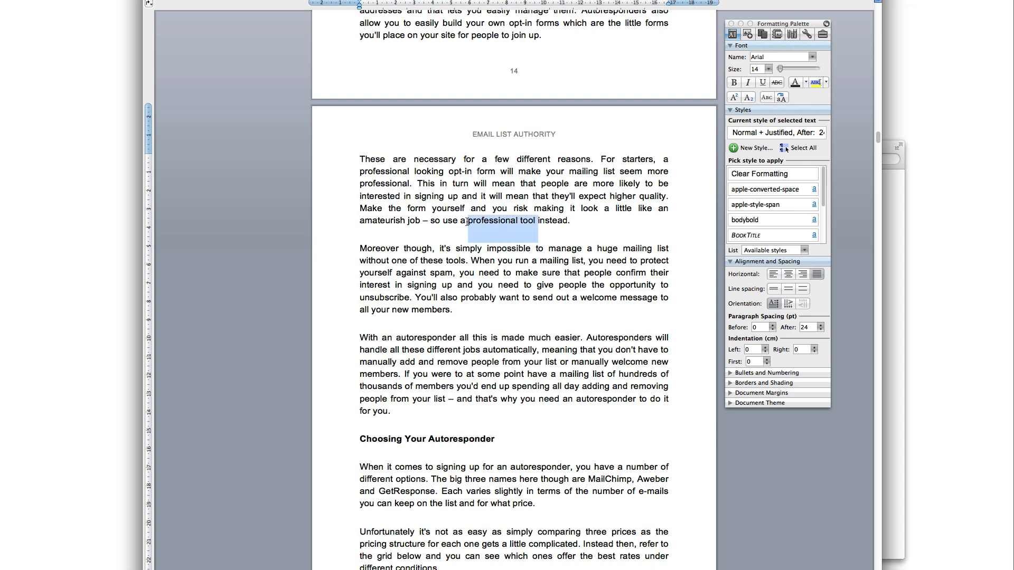
pyautogui.click(583, 220)
pyautogui.press('Return')
pyautogui.press('Return')
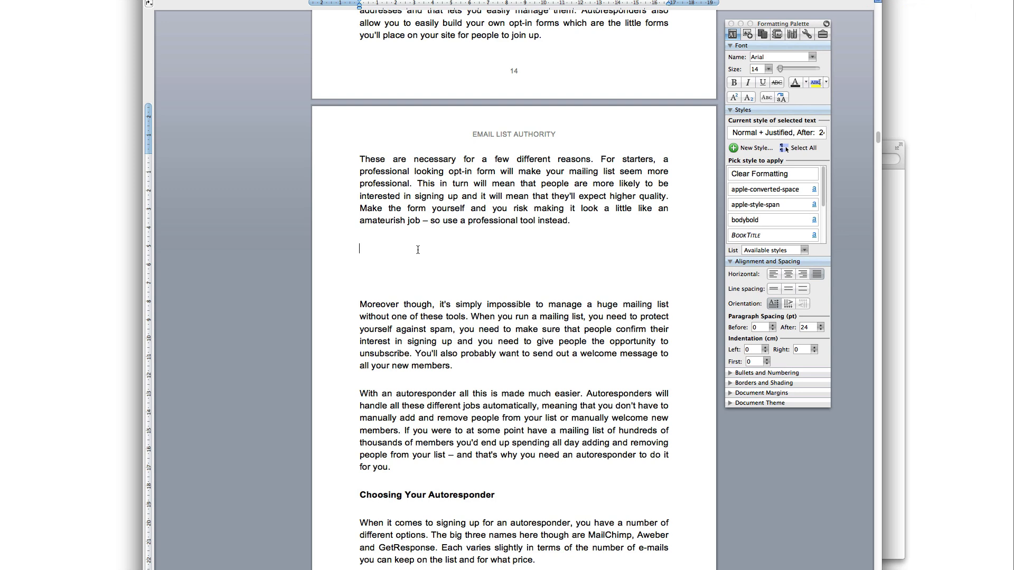
pyautogui.press('super+v')
pyautogui.click(434, 280)
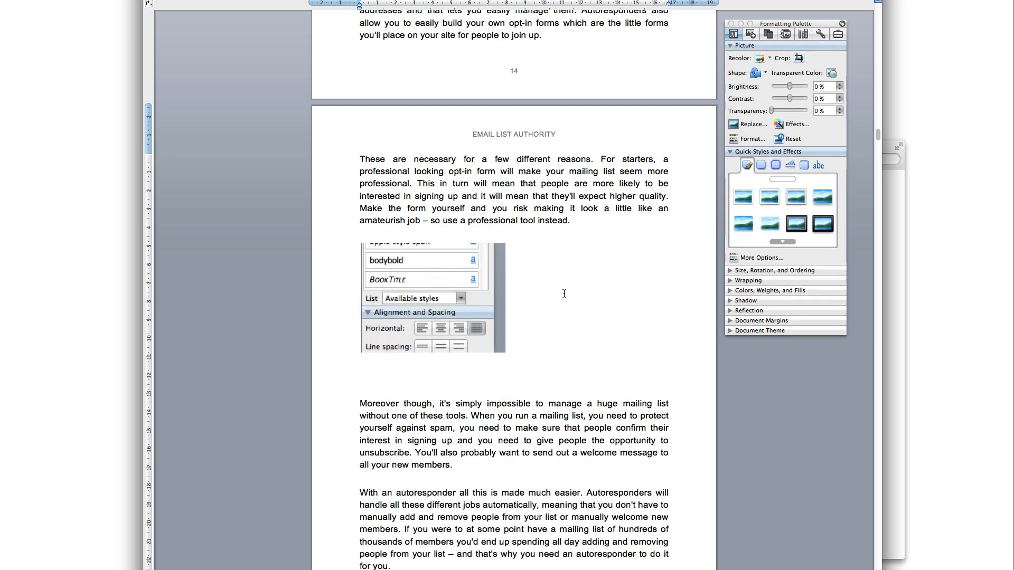
pyautogui.press('Down')
pyautogui.press('BackSpace')
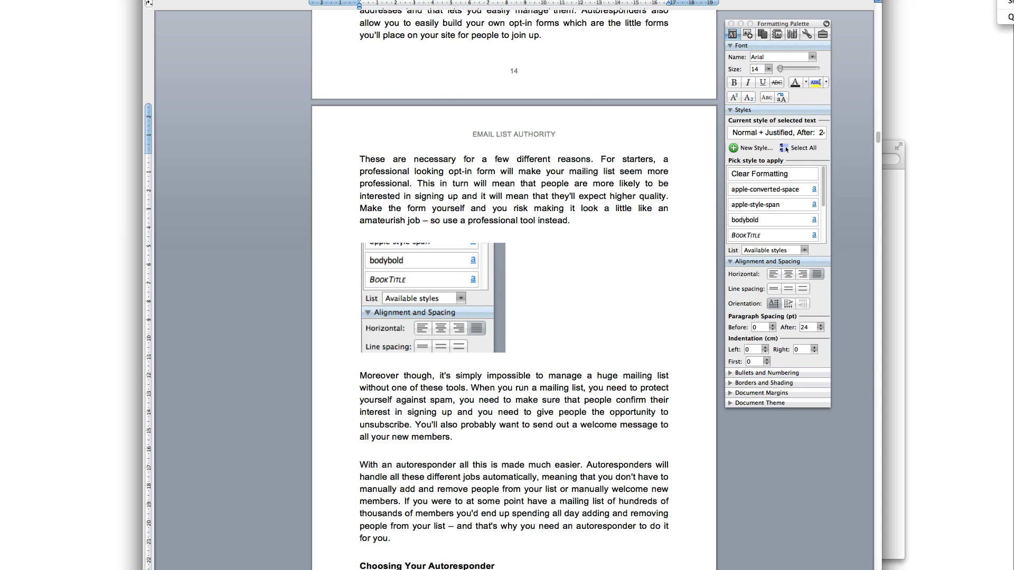
pyautogui.press('Return')
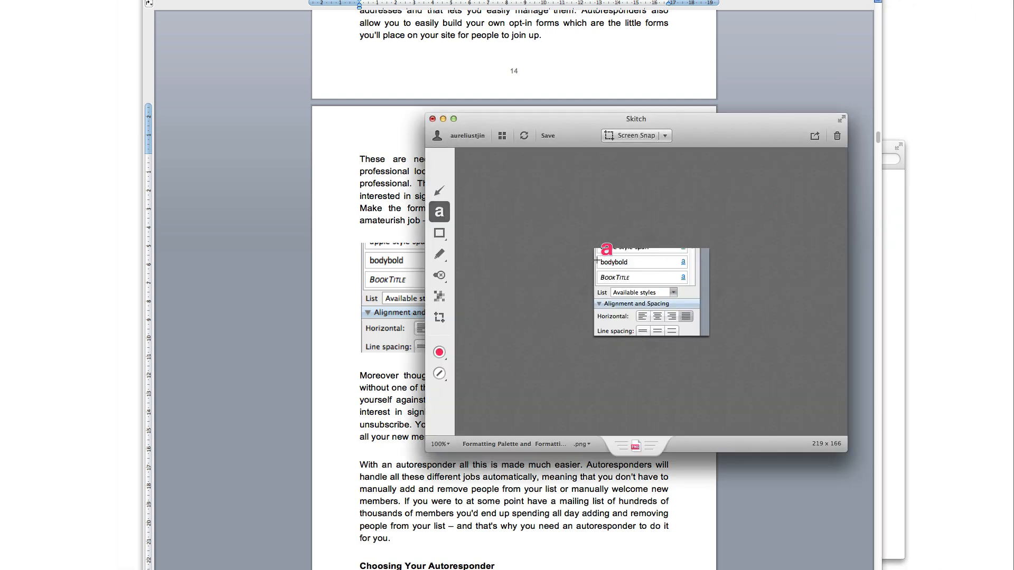
# Add an arrow pointing at the bodybold style and the label 'This is the font' to the snapshot
pyautogui.click(438, 191)
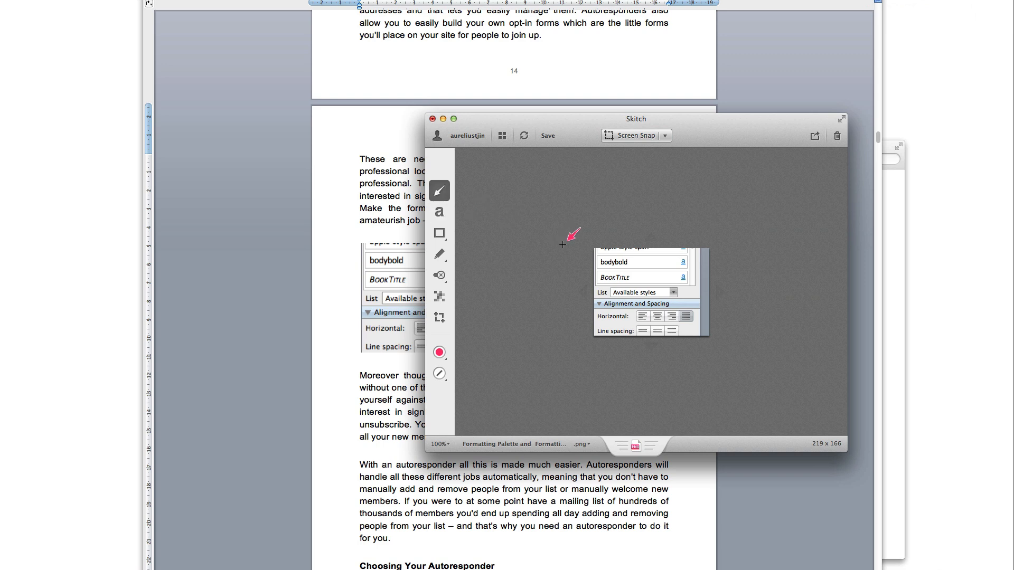
pyautogui.moveTo(514, 282); pyautogui.dragTo(585, 264)
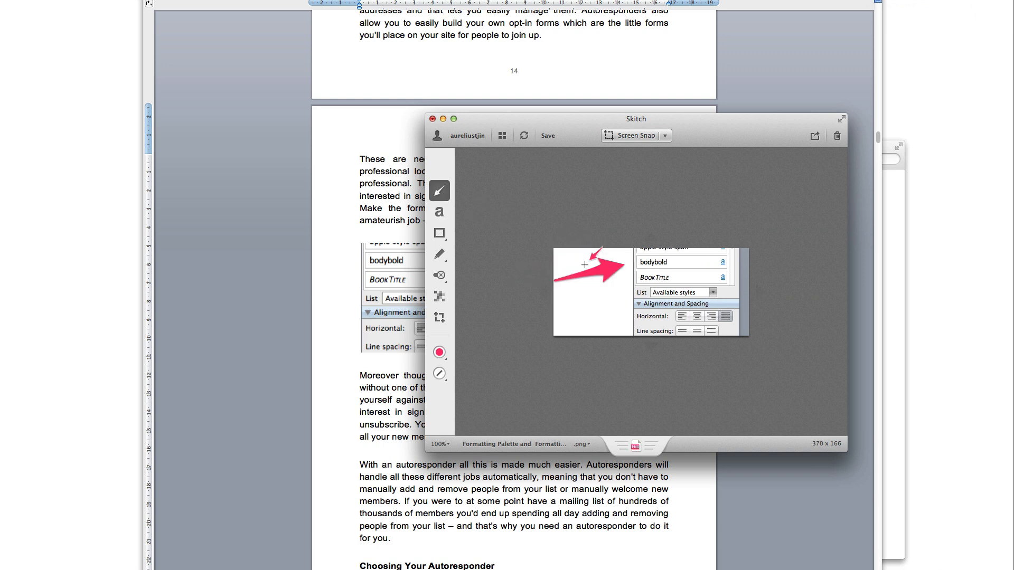
pyautogui.click(443, 215)
pyautogui.click(578, 299)
pyautogui.write('This is')
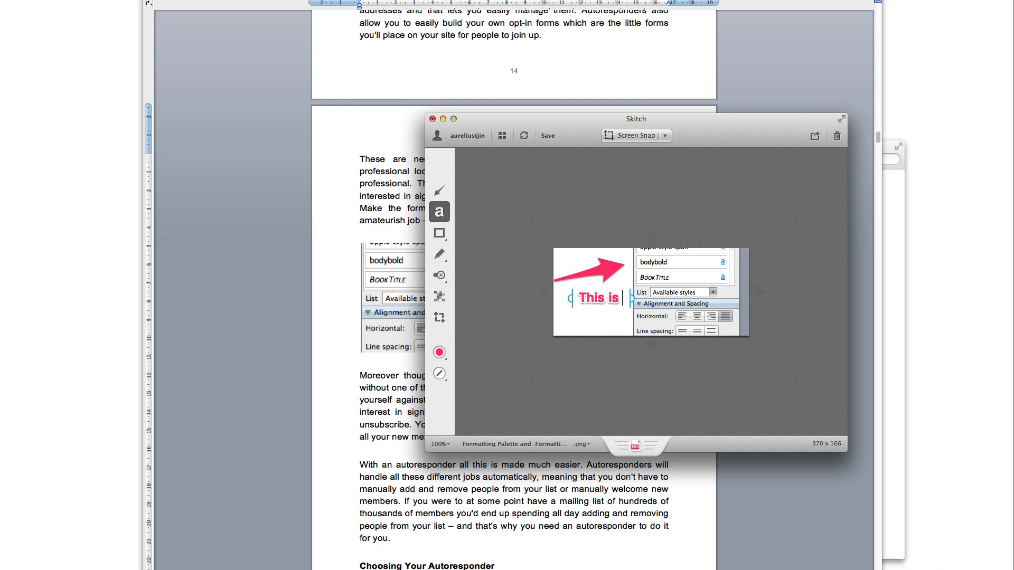
pyautogui.write(' the font')
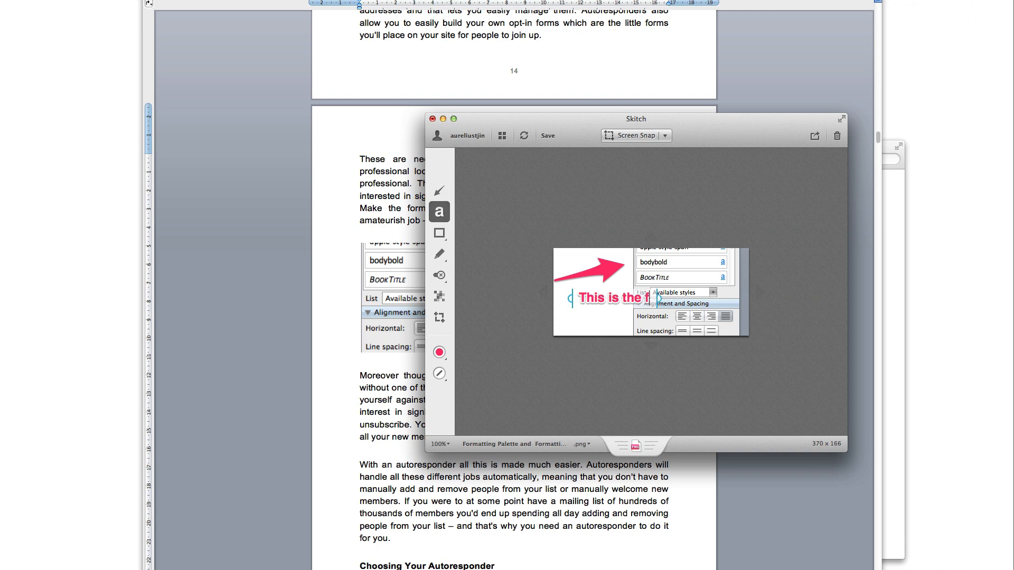
pyautogui.moveTo(613, 303); pyautogui.dragTo(570, 304)
pyautogui.click(587, 337)
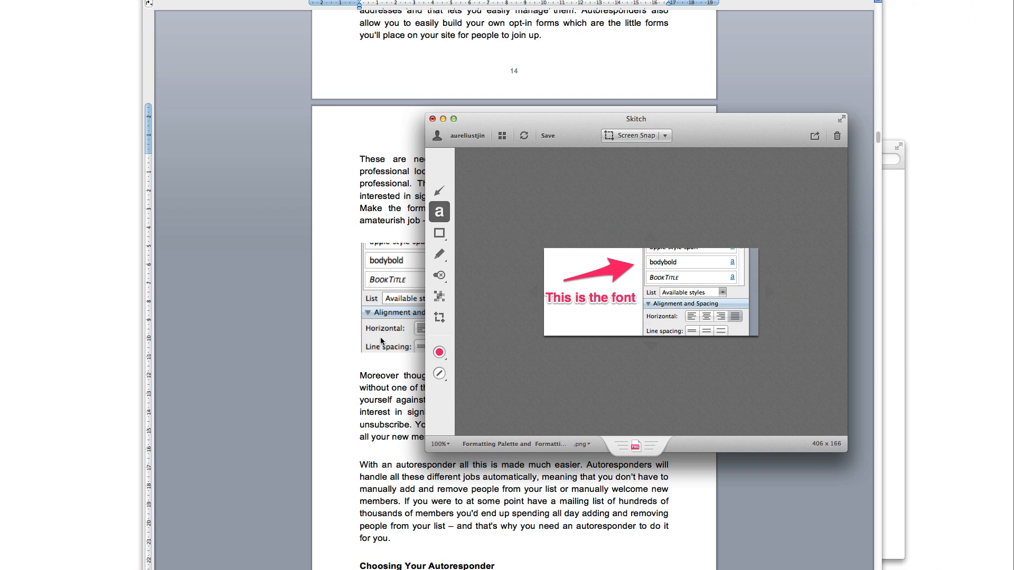
pyautogui.click(393, 354)
pyautogui.click(449, 323)
# Replace the plain screenshot with the annotated snapshot showing the arrow and label
pyautogui.press('BackSpace')
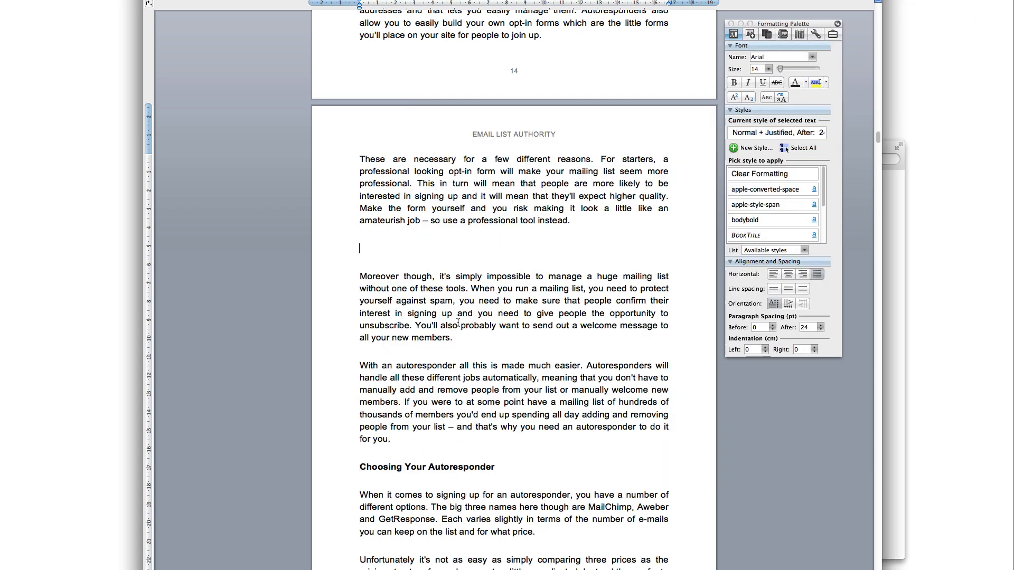
pyautogui.press('super+v')
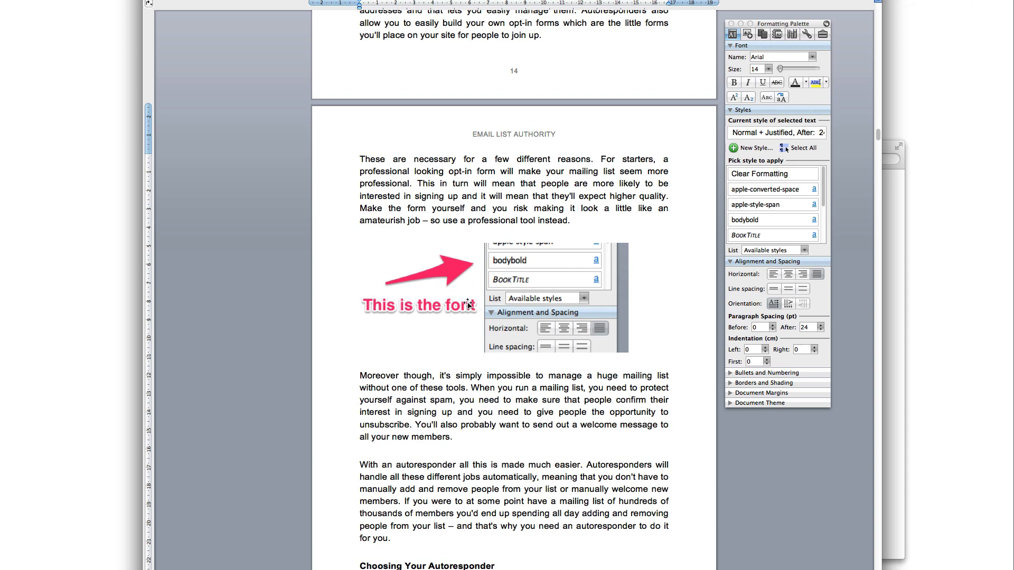
pyautogui.click(534, 273)
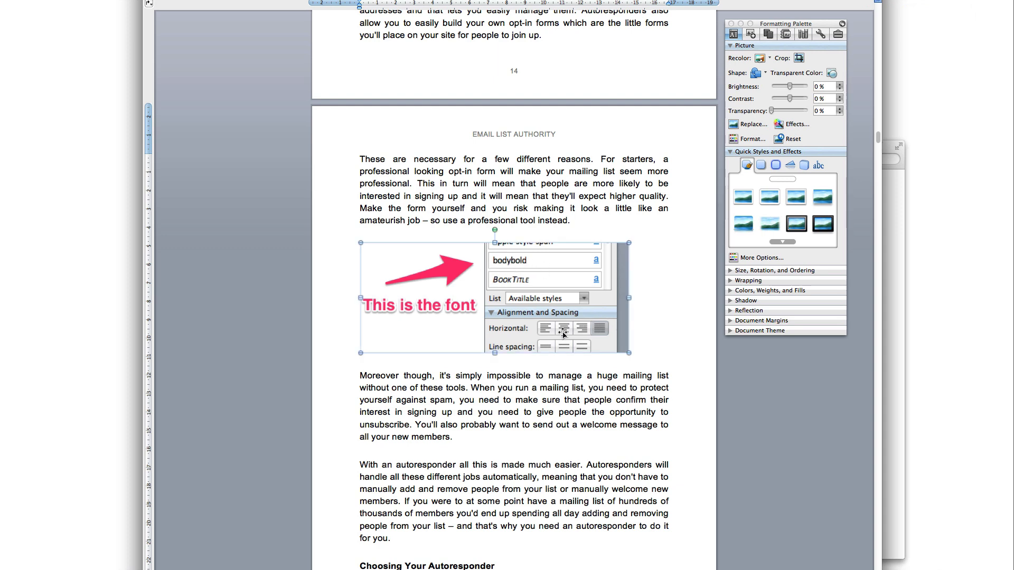
# Scroll to page 16's MailChimp section and select its logo image
pyautogui.scroll(-8, 568, 338)
pyautogui.scroll(-16, 566, 347)
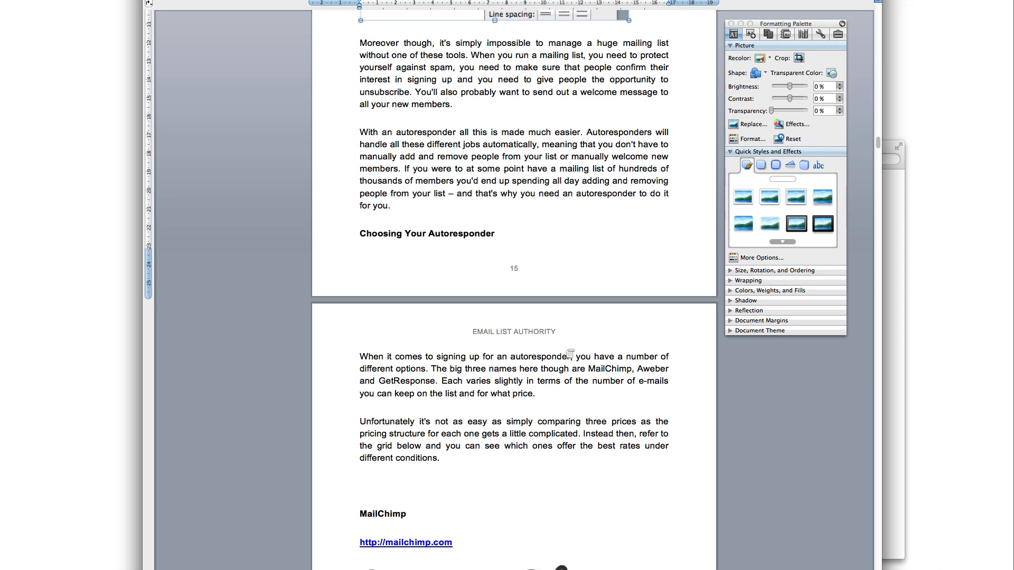
pyautogui.scroll(5, 566, 349)
pyautogui.click(517, 125)
pyautogui.scroll(2, 520, 156)
pyautogui.scroll(2, 523, 159)
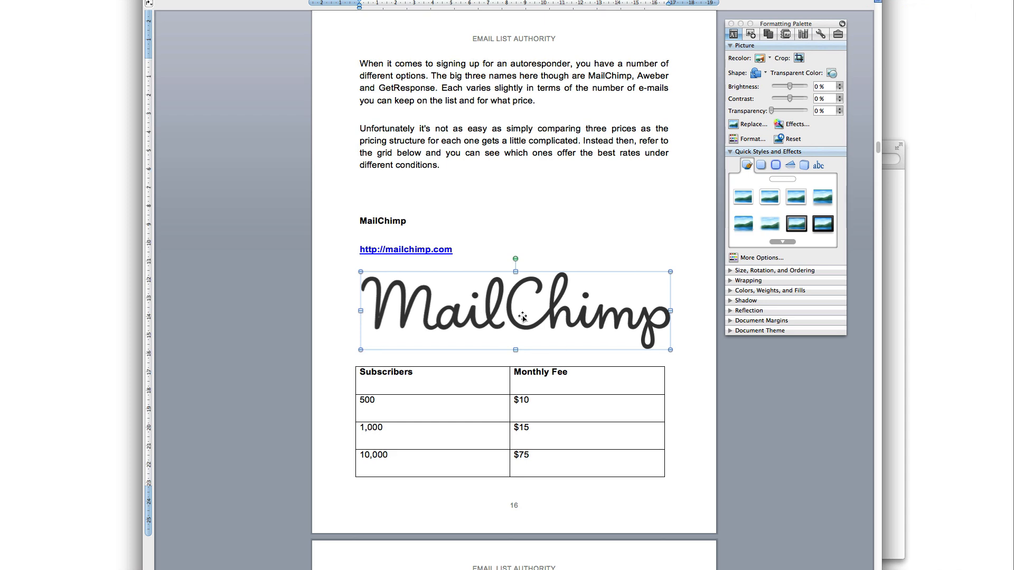
pyautogui.scroll(-10, 525, 319)
pyautogui.scroll(6, 536, 331)
pyautogui.scroll(5, 535, 331)
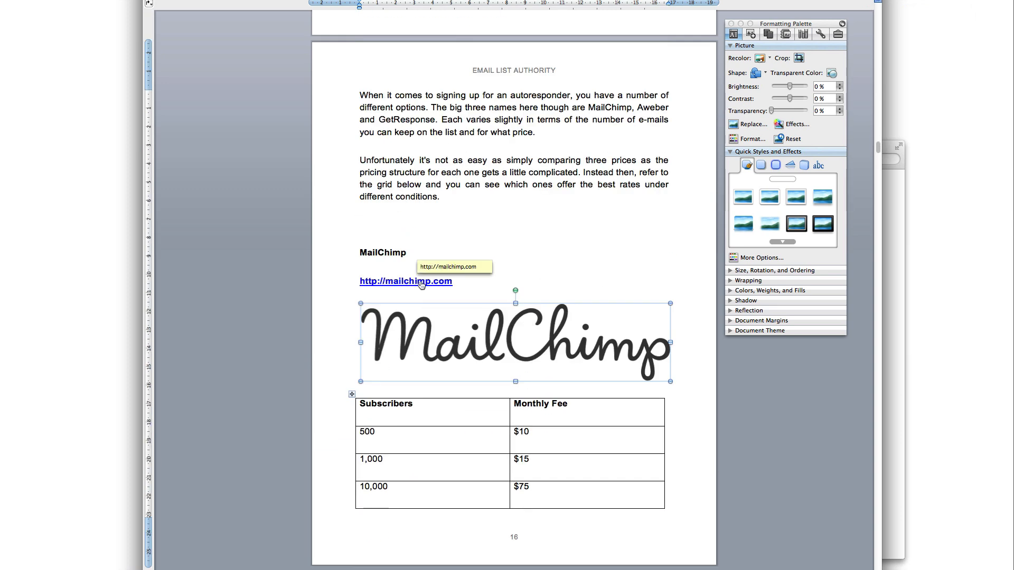
pyautogui.click(465, 285)
pyautogui.rightClick(438, 284)
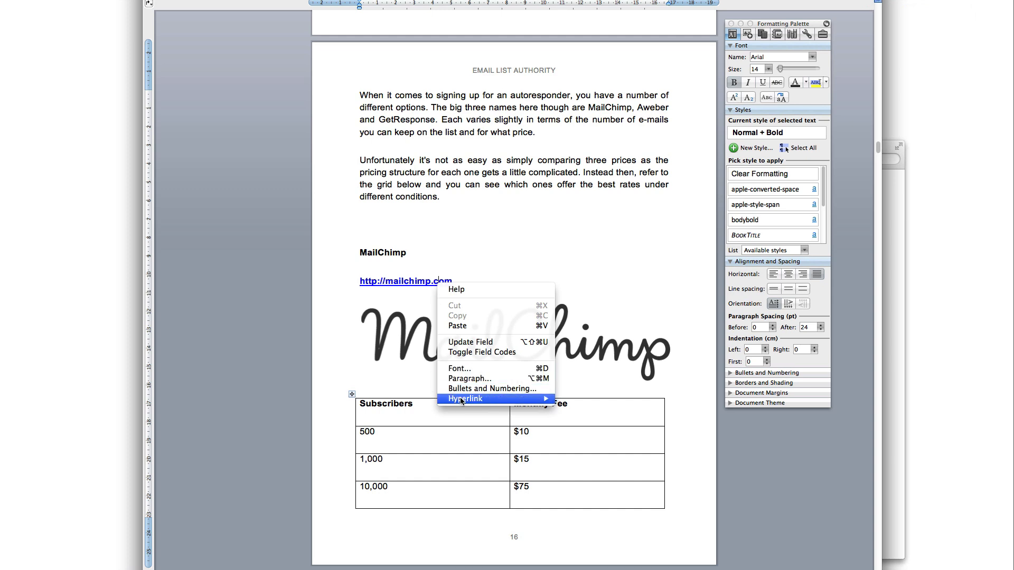
pyautogui.moveTo(507, 398)
pyautogui.click(587, 429)
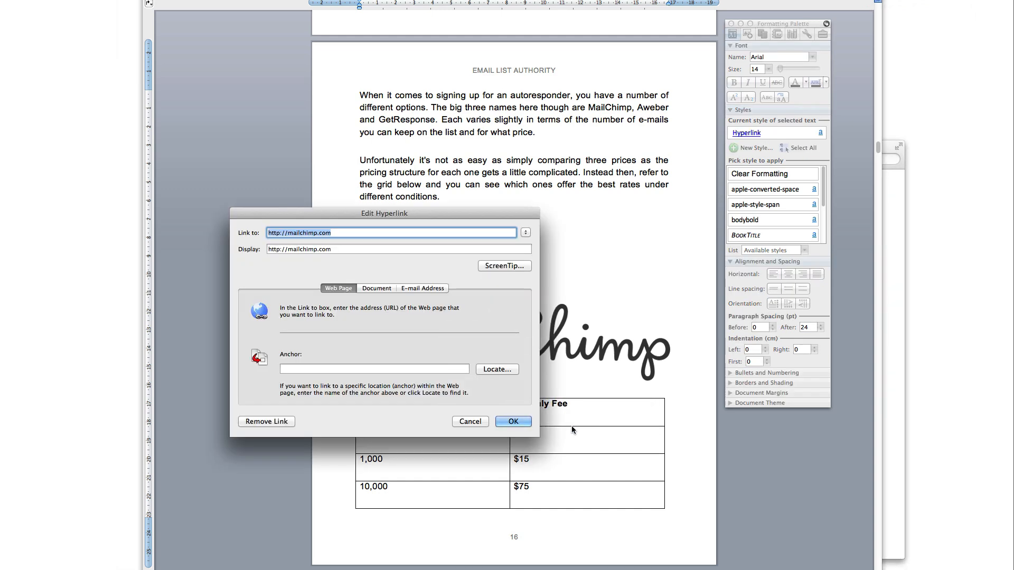
pyautogui.moveTo(367, 218); pyautogui.dragTo(542, 253)
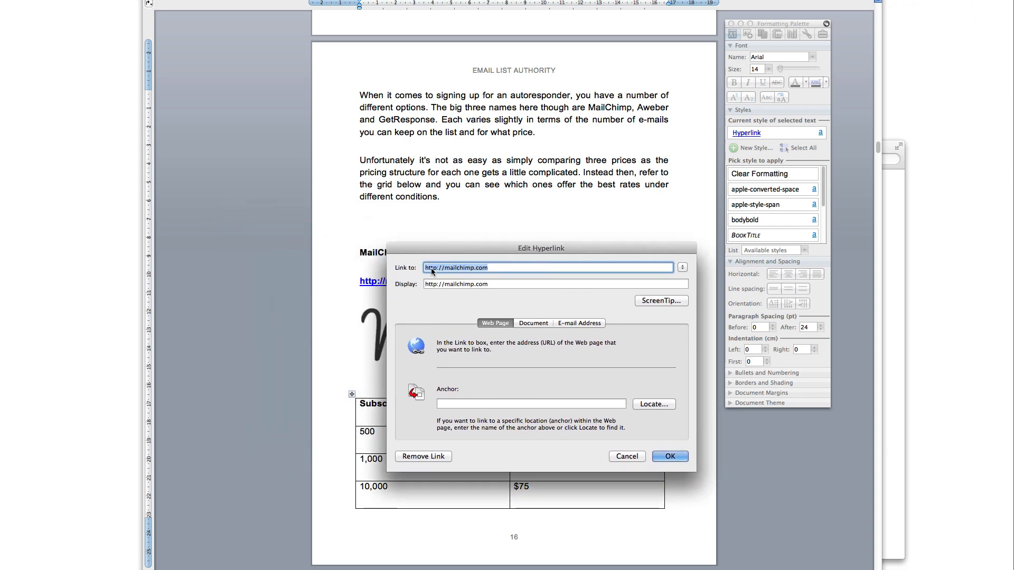
pyautogui.click(482, 268)
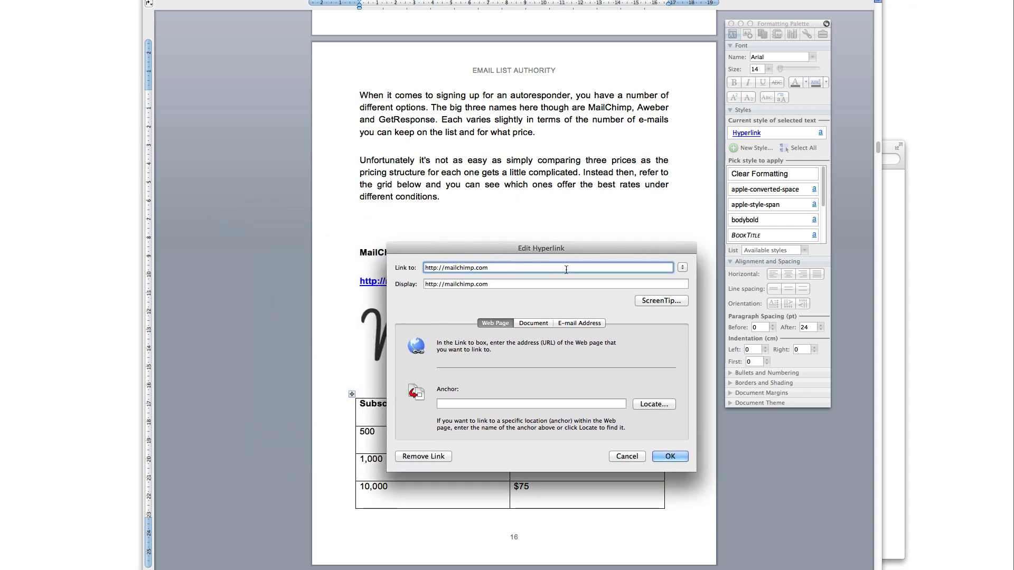
pyautogui.click(627, 456)
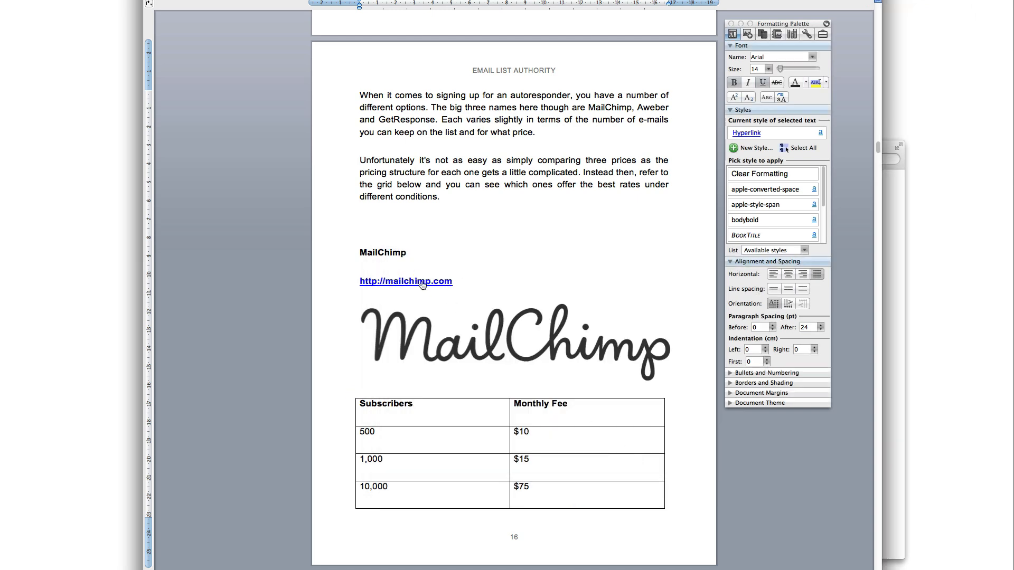
# Review page 16's mailchimp.com link and subscriber fee table, closing the Edit Hyperlink dialog
pyautogui.click(503, 282)
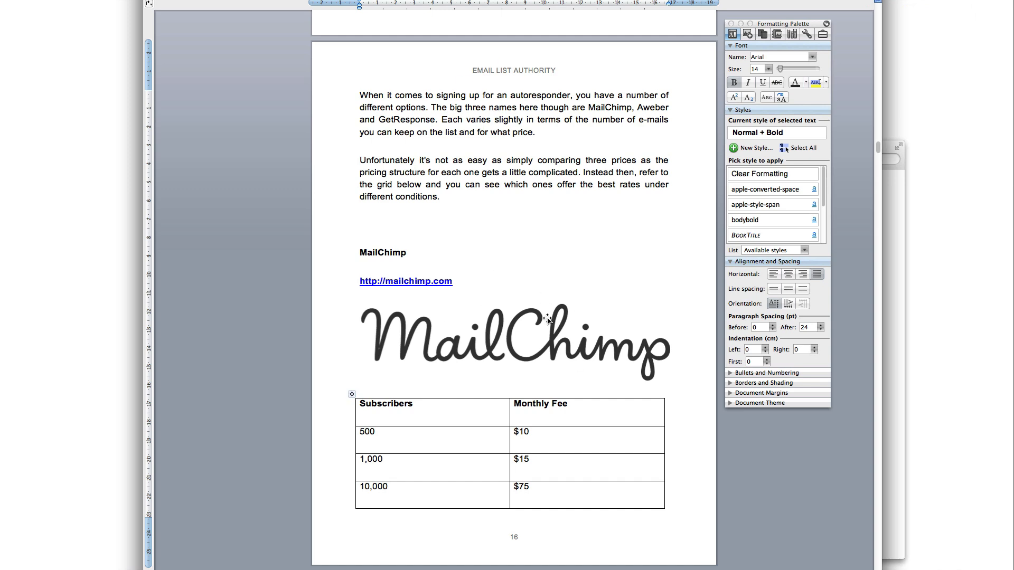
pyautogui.scroll(-4, 546, 321)
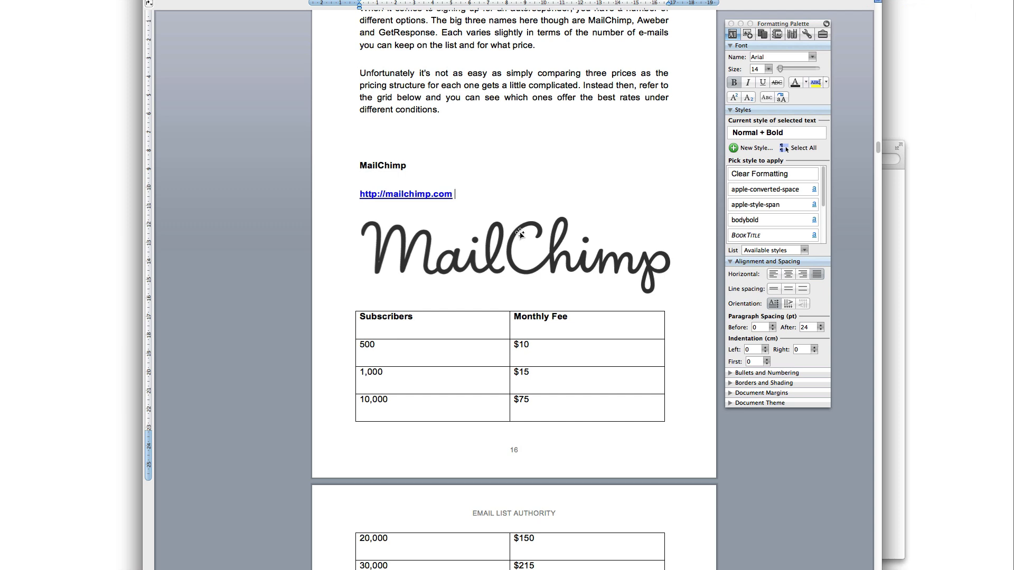
pyautogui.scroll(-1, 524, 237)
pyautogui.scroll(-3, 525, 239)
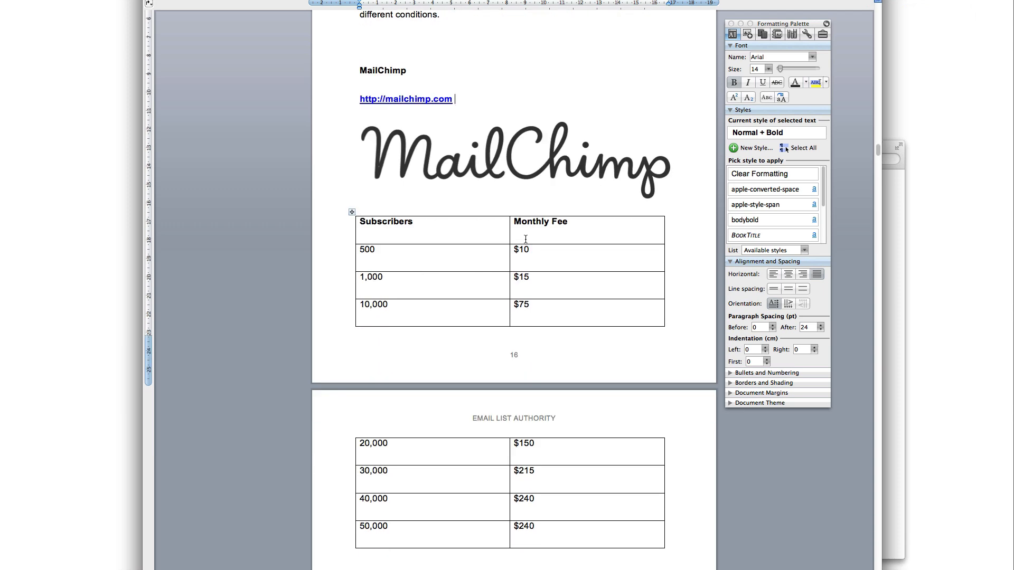
pyautogui.scroll(5, 526, 239)
pyautogui.click(845, 2)
pyautogui.press('Escape')
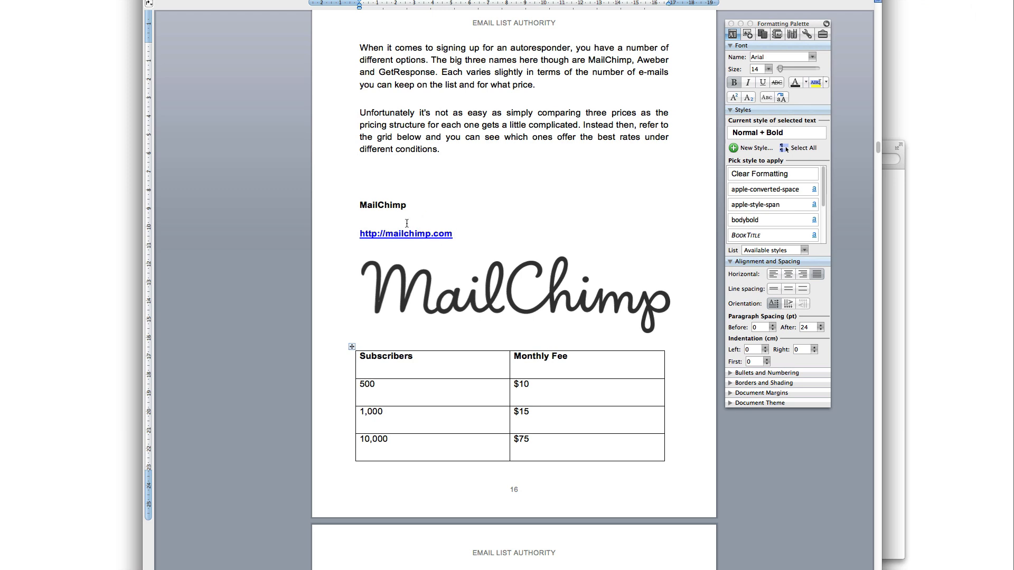
# Select 'Chimp' in the MailChimp heading, clear the selection, and switch to Firefox
pyautogui.click(382, 208)
pyautogui.moveTo(378, 205); pyautogui.dragTo(425, 211)
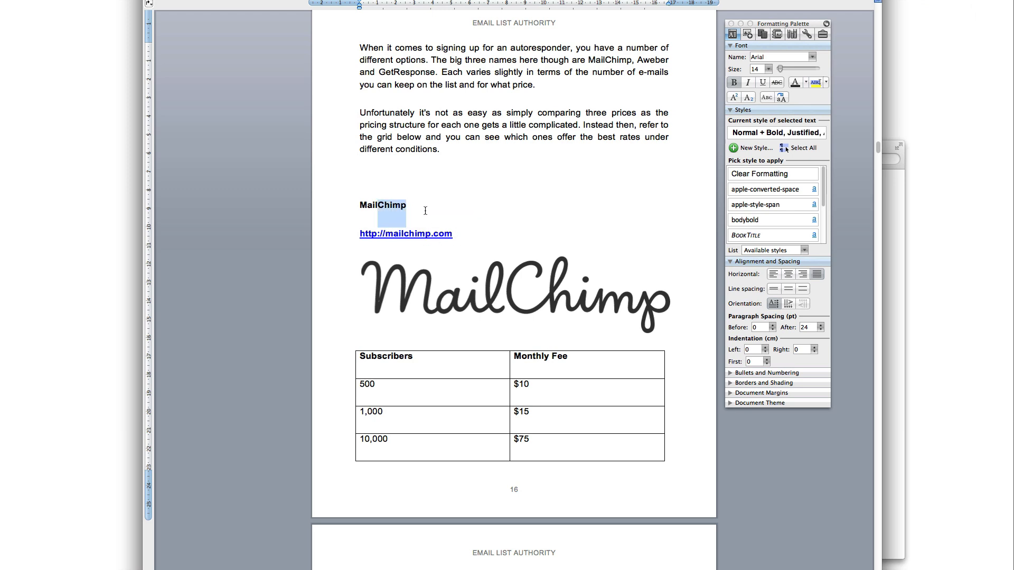
pyautogui.click(483, 235)
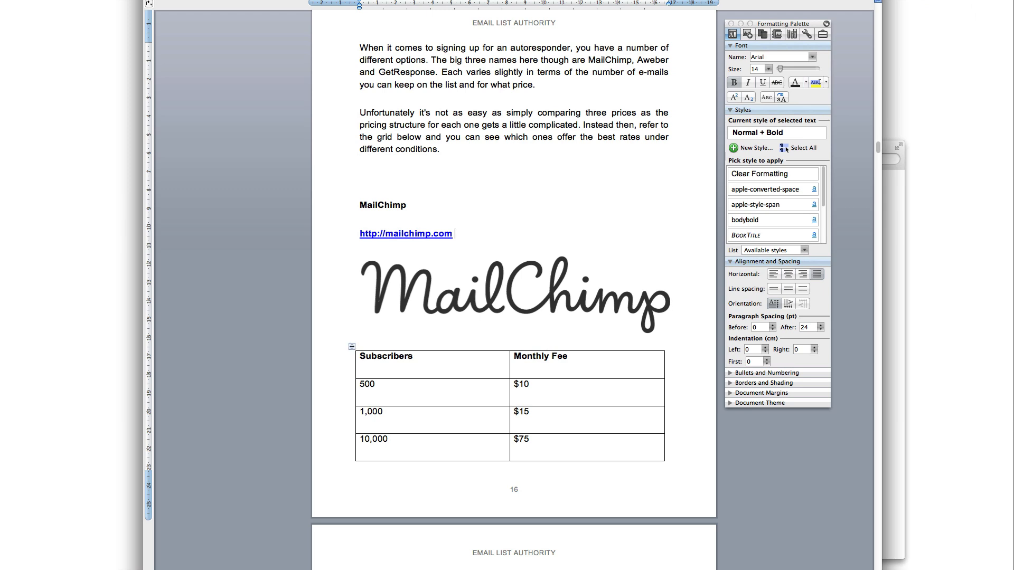
pyautogui.press('super+Tab')
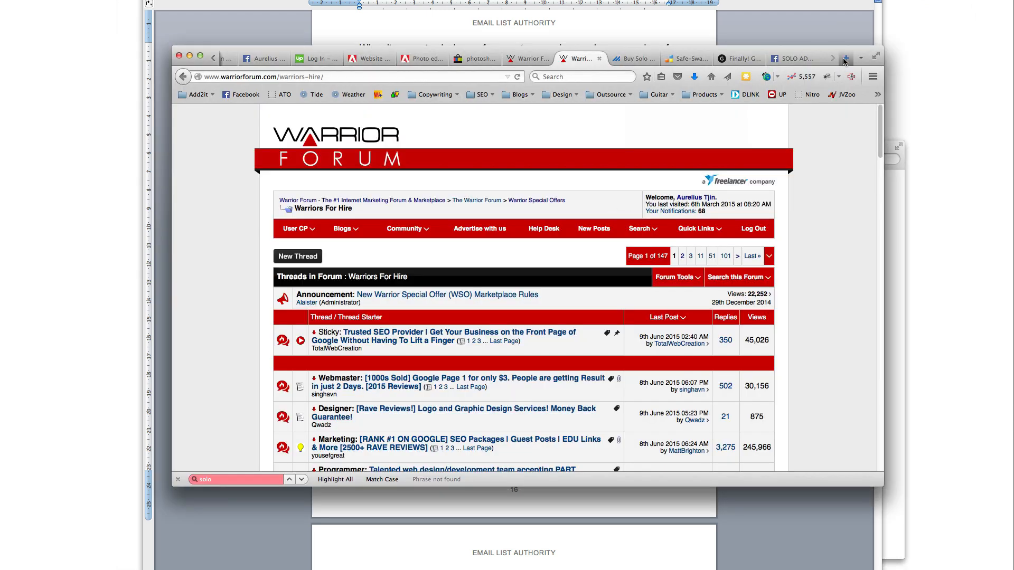
# Load Google in a new Firefox tab
pyautogui.click(844, 59)
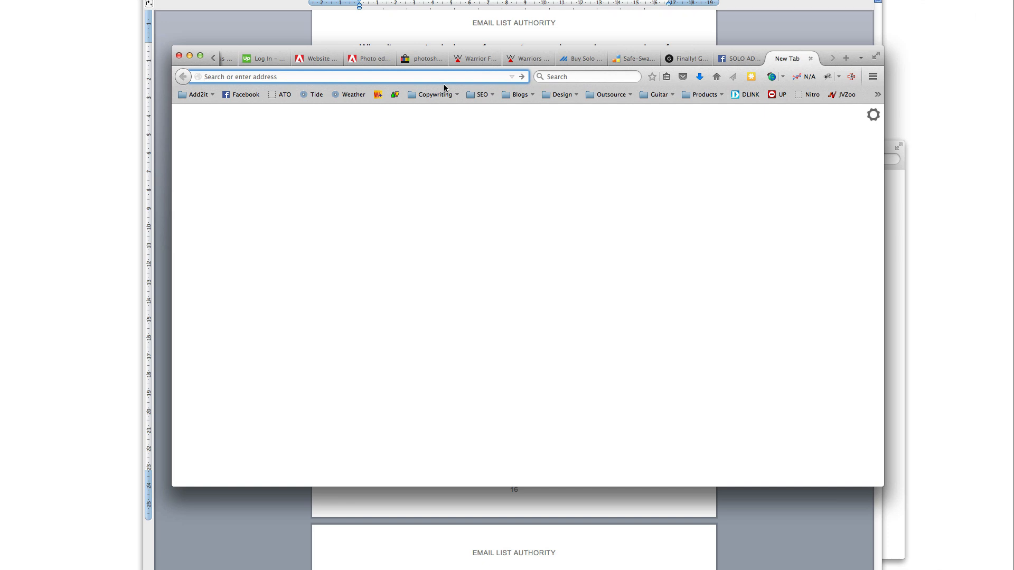
pyautogui.write('s')
pyautogui.press('BackSpace')
pyautogui.press('BackSpace')
pyautogui.write('goo')
pyautogui.press('Return')
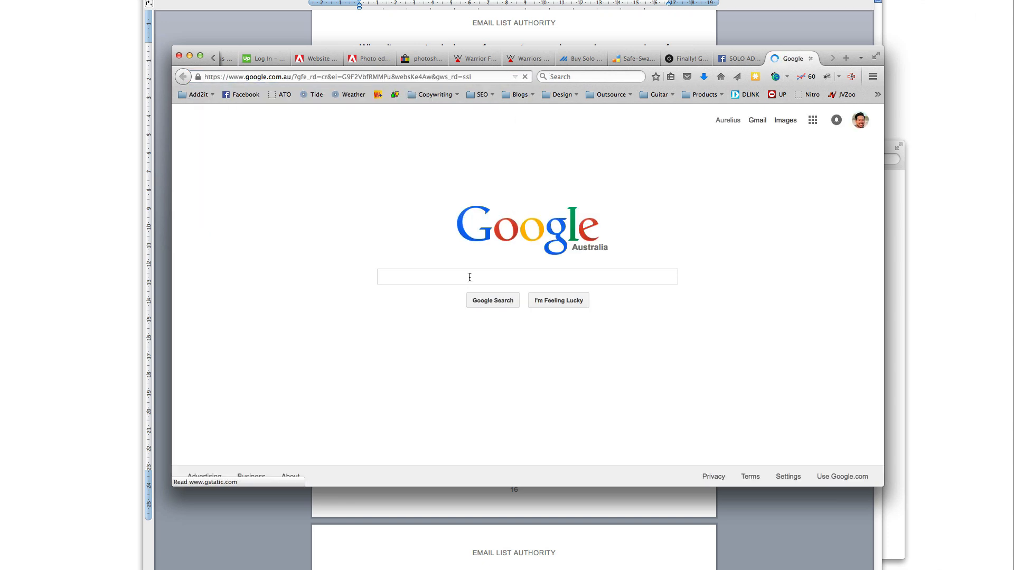
pyautogui.press('super+h')
pyautogui.scroll(-10, 441, 318)
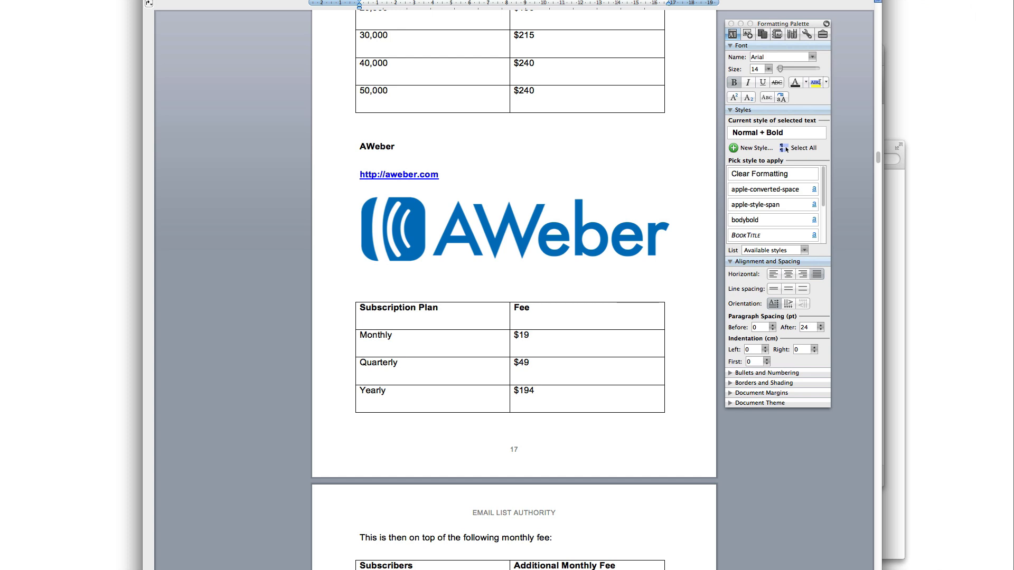
# Search 'aweber affiliate program' and open aweber.com/affiliates.htm, highlighting its 30% commission
pyautogui.write('awe')
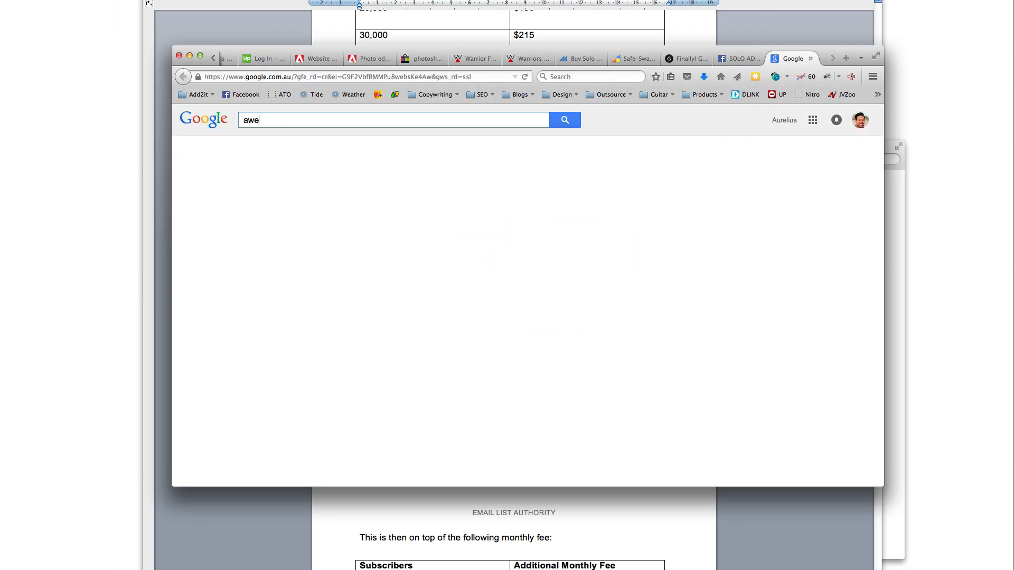
pyautogui.write('ber affiliate program')
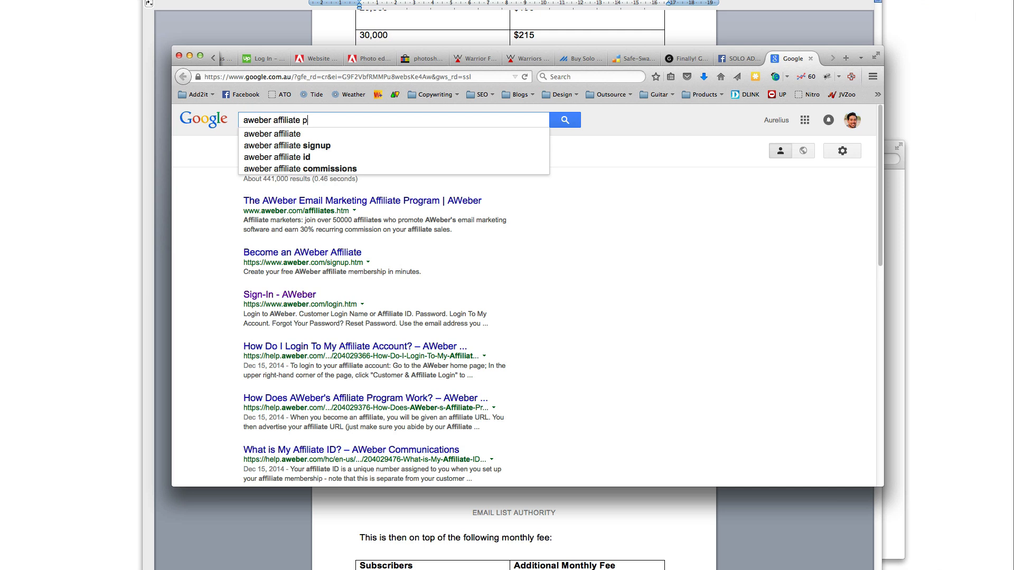
pyautogui.press('Return')
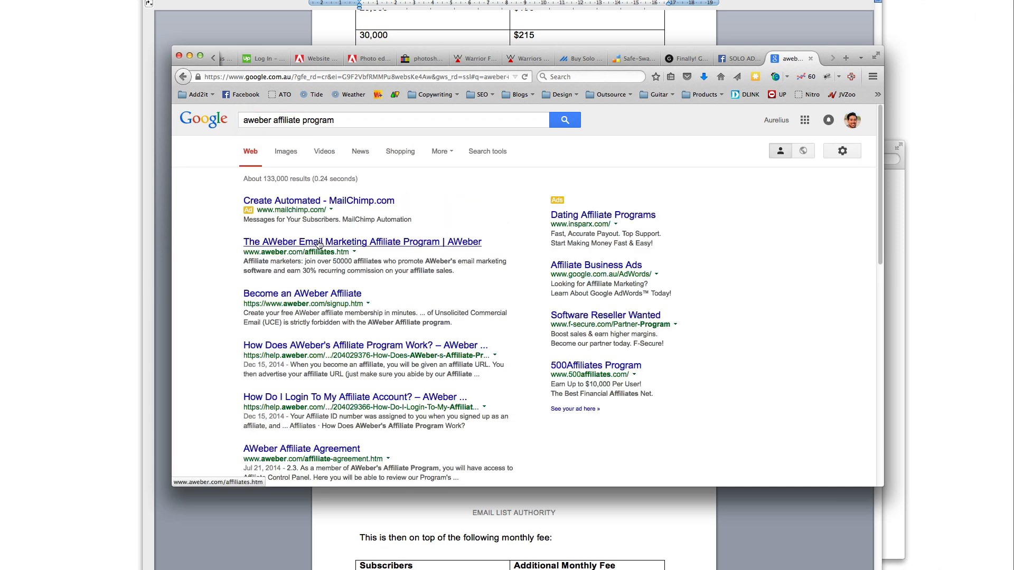
pyautogui.click(293, 246)
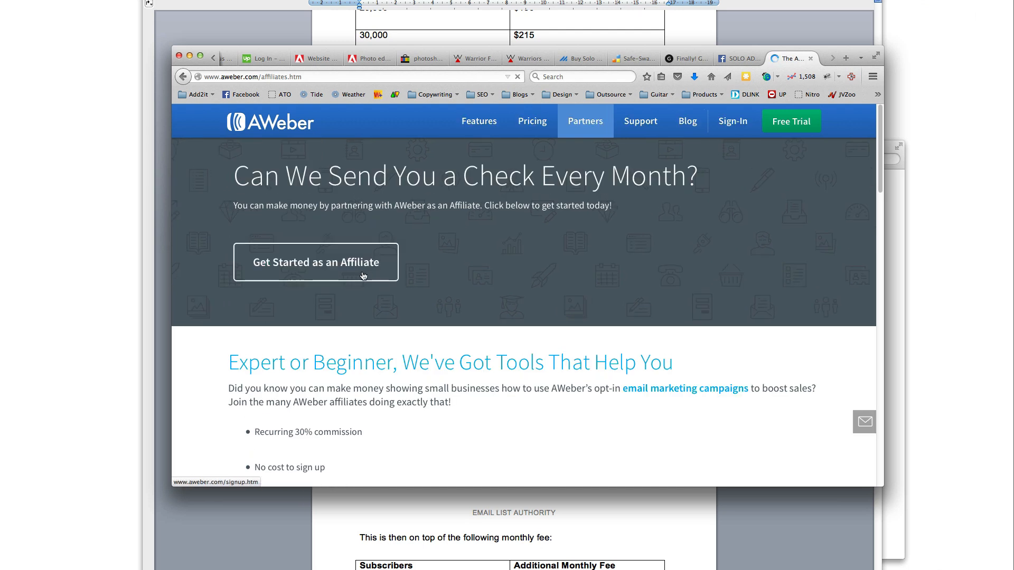
pyautogui.scroll(-3, 401, 317)
pyautogui.moveTo(363, 266); pyautogui.dragTo(295, 265)
pyautogui.scroll(-1, 452, 337)
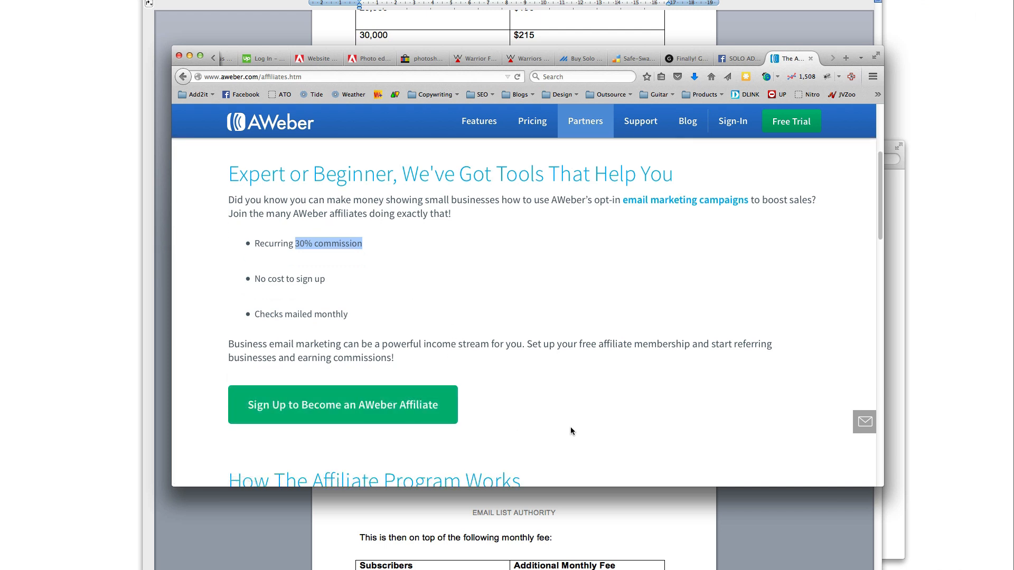
pyautogui.click(616, 508)
pyautogui.scroll(3, 517, 412)
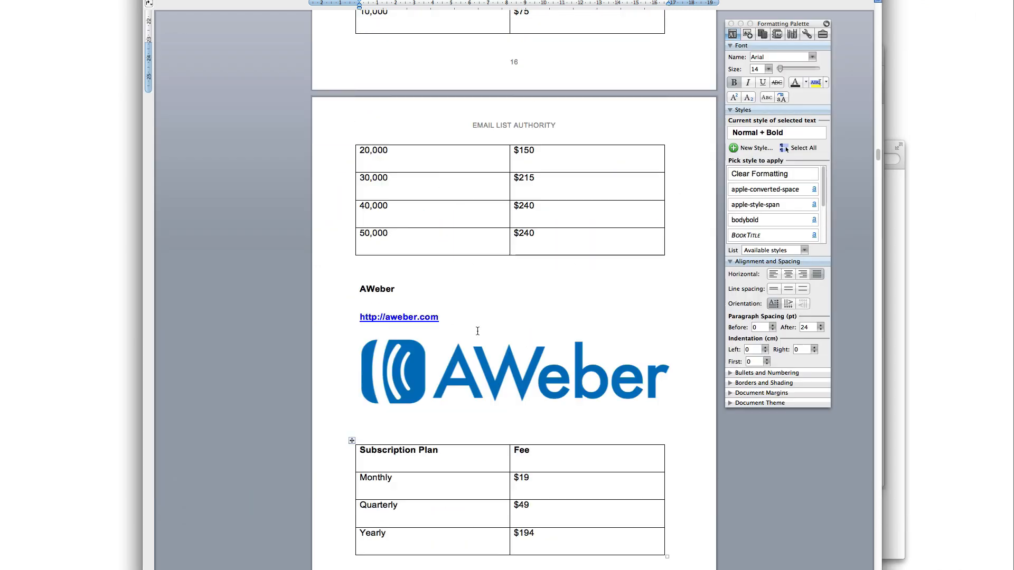
pyautogui.rightClick(417, 319)
pyautogui.moveTo(496, 433)
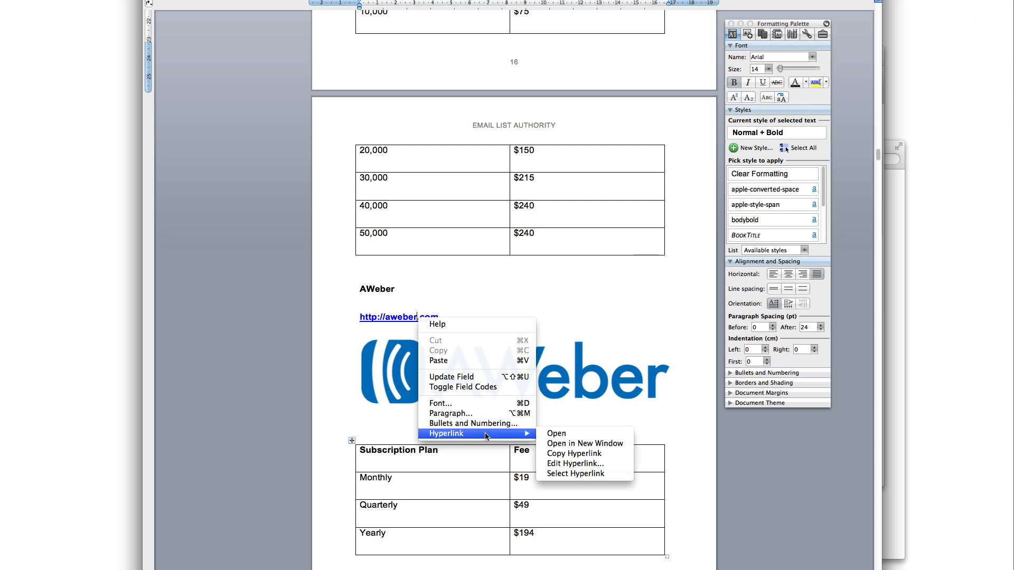
pyautogui.click(580, 465)
pyautogui.moveTo(493, 267); pyautogui.dragTo(426, 267)
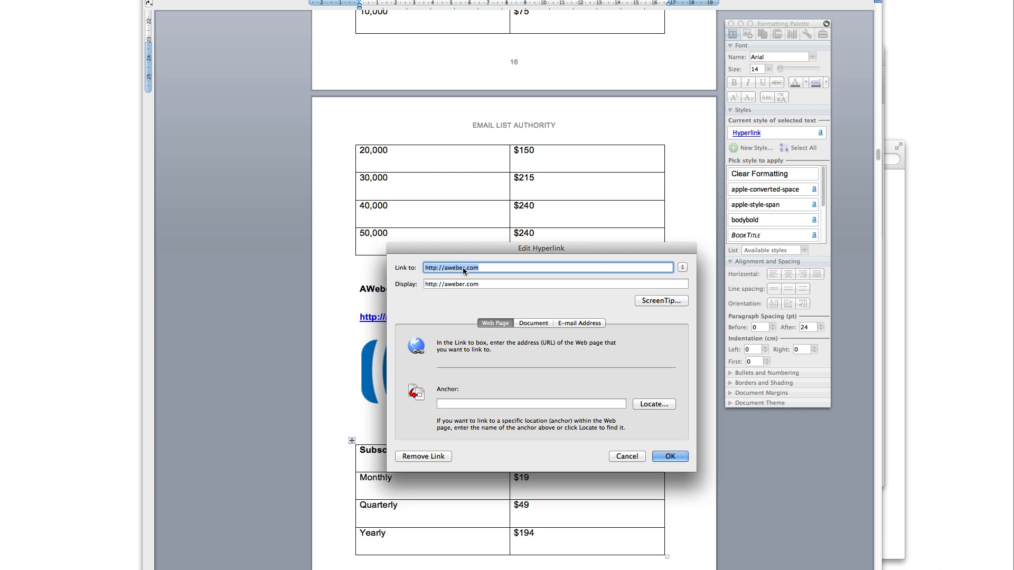
pyautogui.click(627, 457)
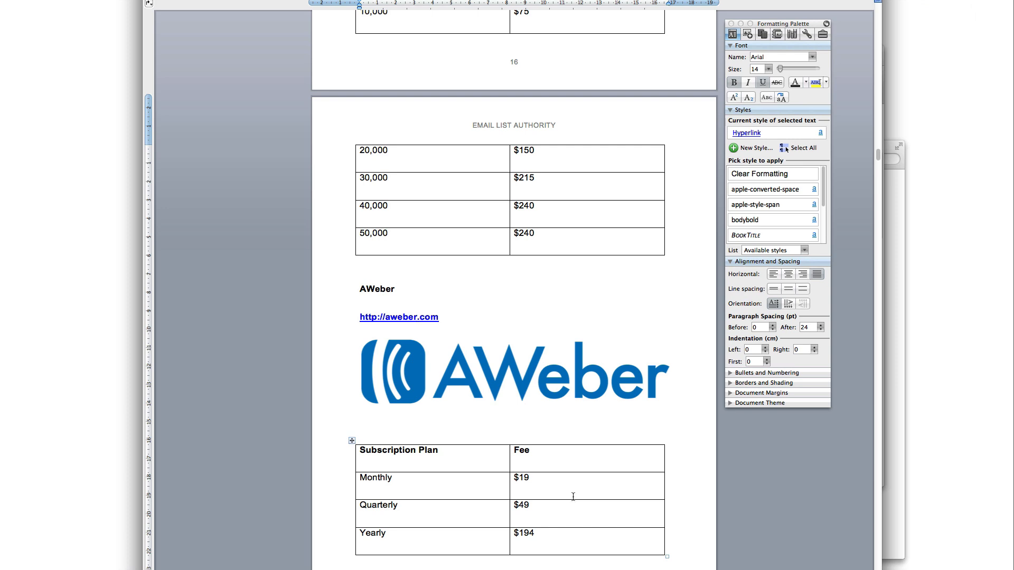
pyautogui.scroll(-15, 573, 496)
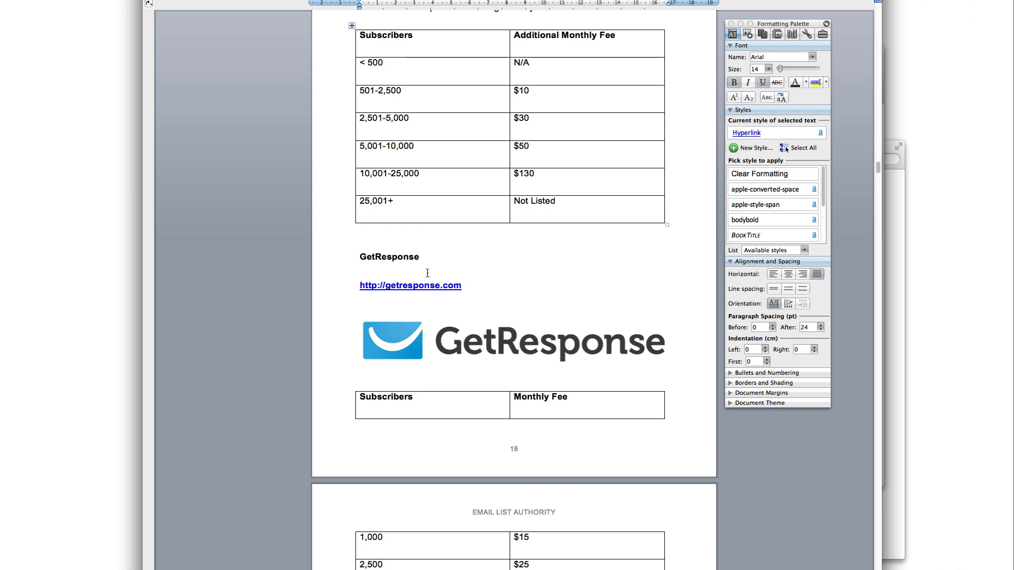
# Scroll past the GetResponse and bluehost sections to 'Chapter 8: The Art of Follow-Up and Sequencing'
pyautogui.scroll(-10, 427, 273)
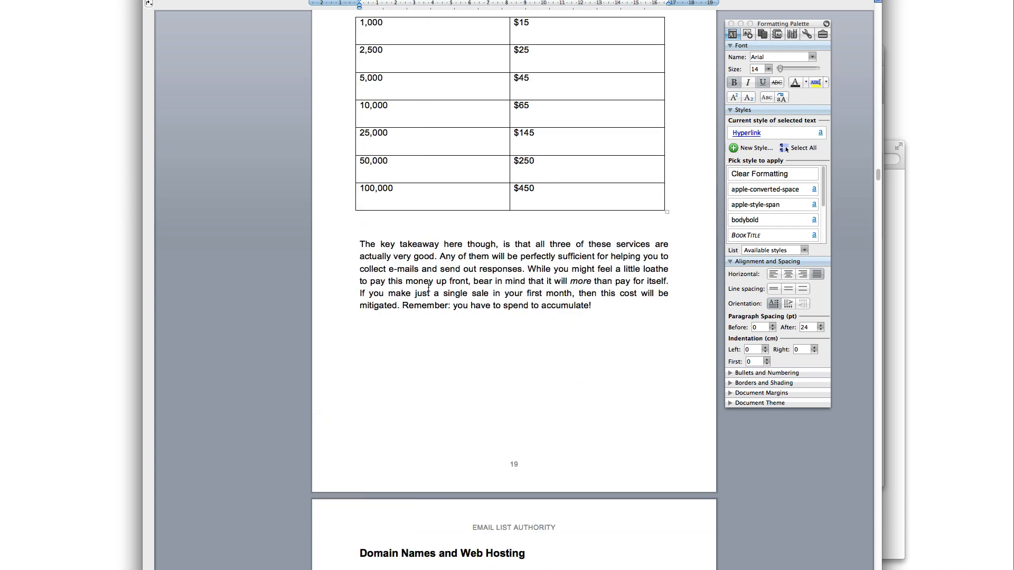
pyautogui.scroll(-7, 428, 287)
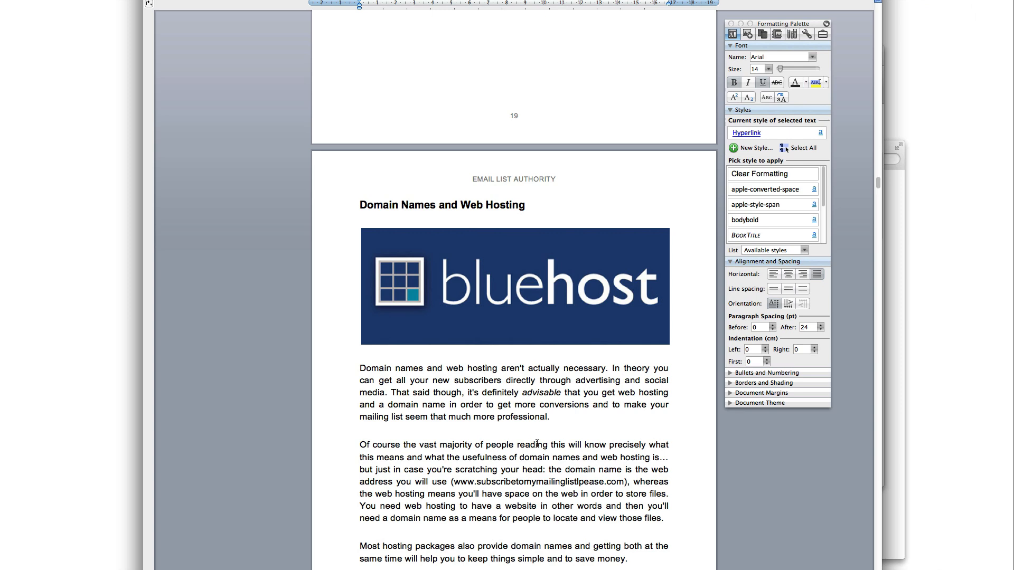
pyautogui.click(509, 319)
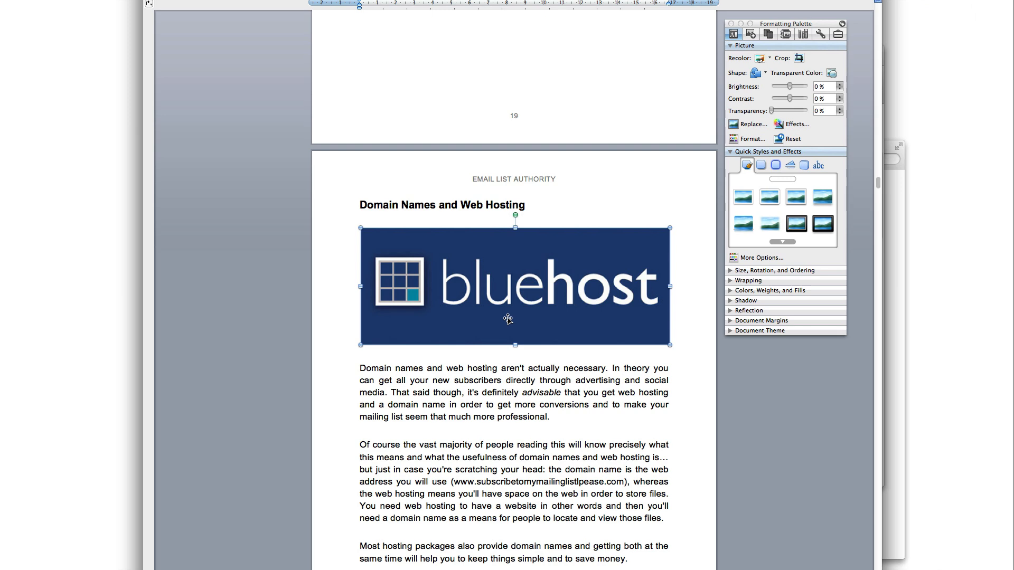
pyautogui.click(553, 415)
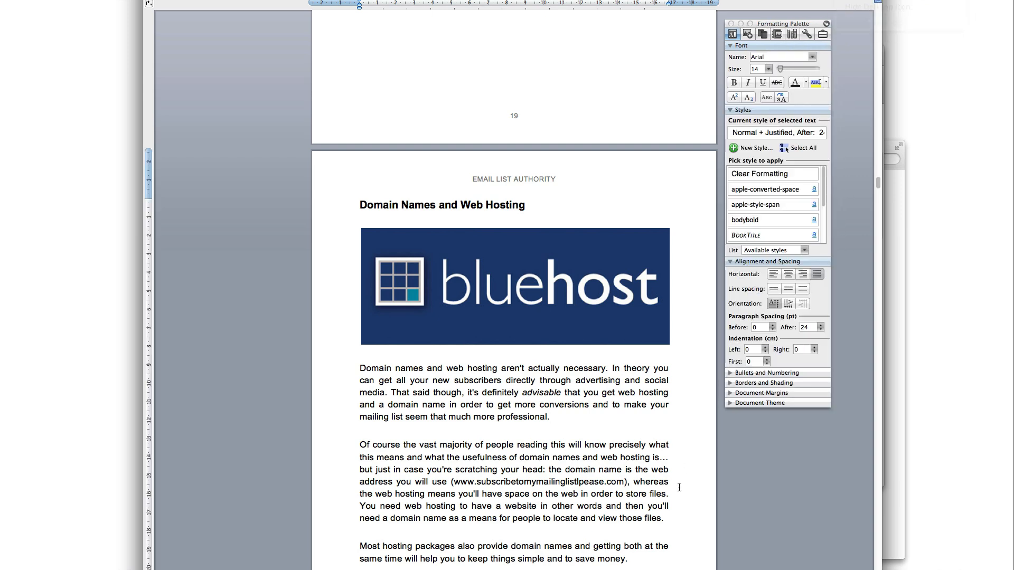
pyautogui.scroll(-15, 619, 493)
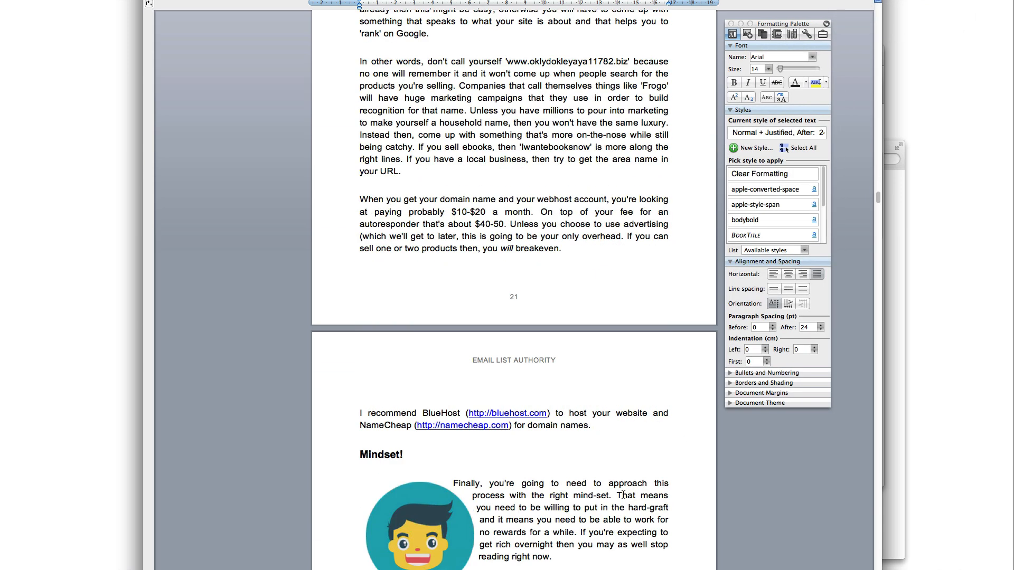
pyautogui.scroll(-20, 623, 493)
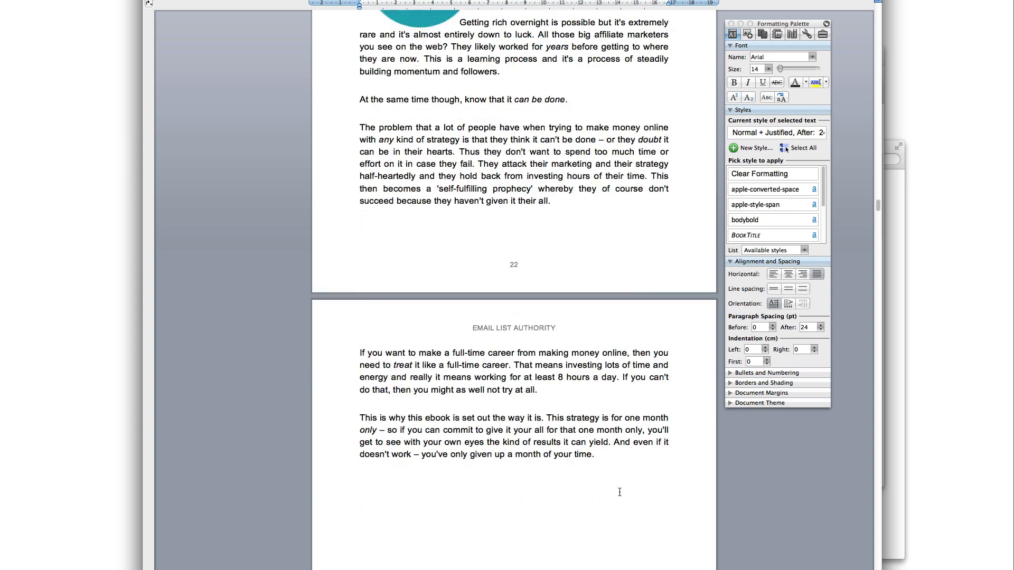
pyautogui.moveTo(877, 218); pyautogui.dragTo(862, 560)
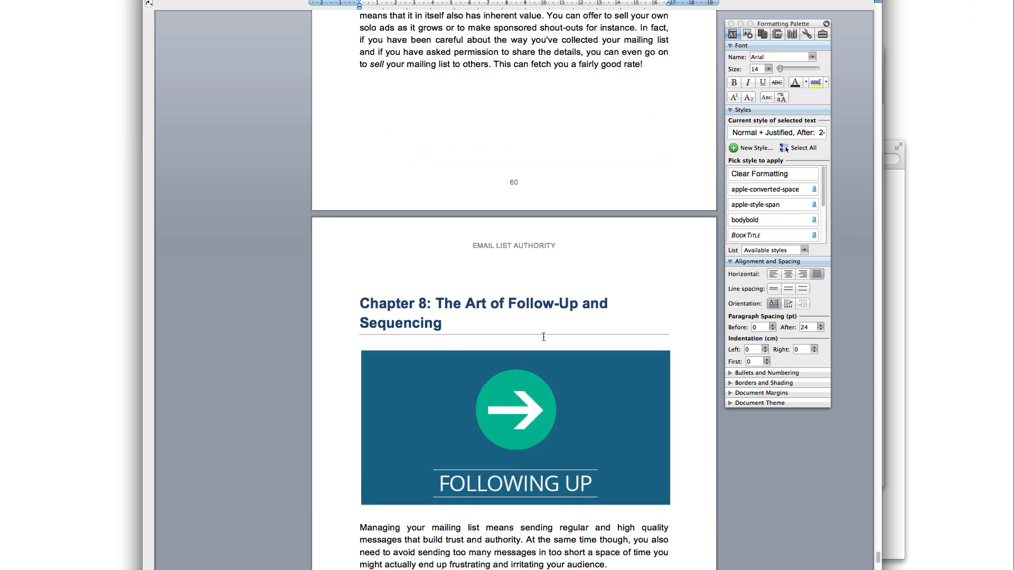
# Retitle Chapter 8 to 'The Art of Follow-Up and Autoresponder Sequencing'
pyautogui.moveTo(442, 318); pyautogui.dragTo(438, 305)
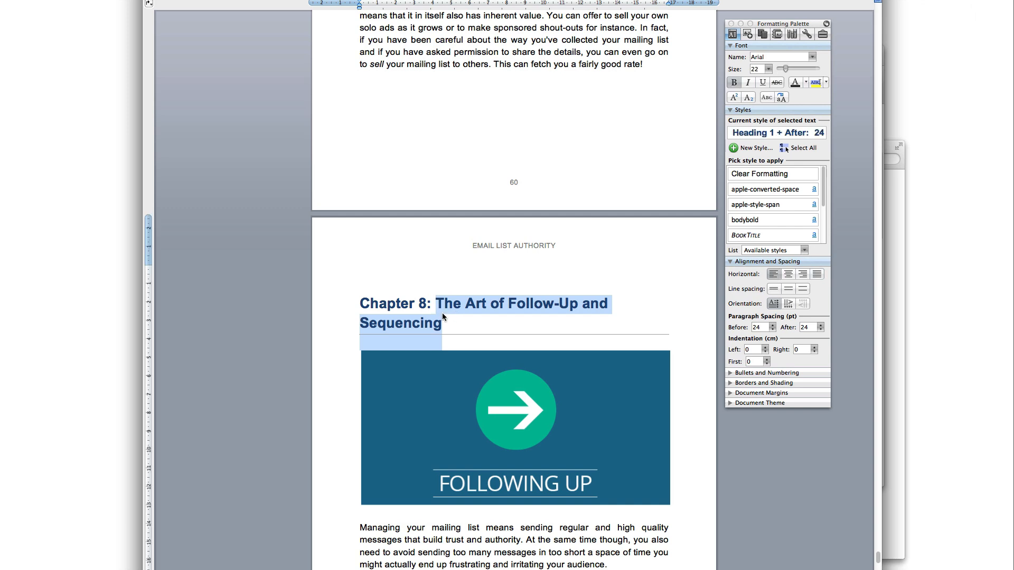
pyautogui.click(462, 321)
pyautogui.moveTo(464, 322); pyautogui.dragTo(346, 323)
pyautogui.click(463, 316)
pyautogui.click(466, 320)
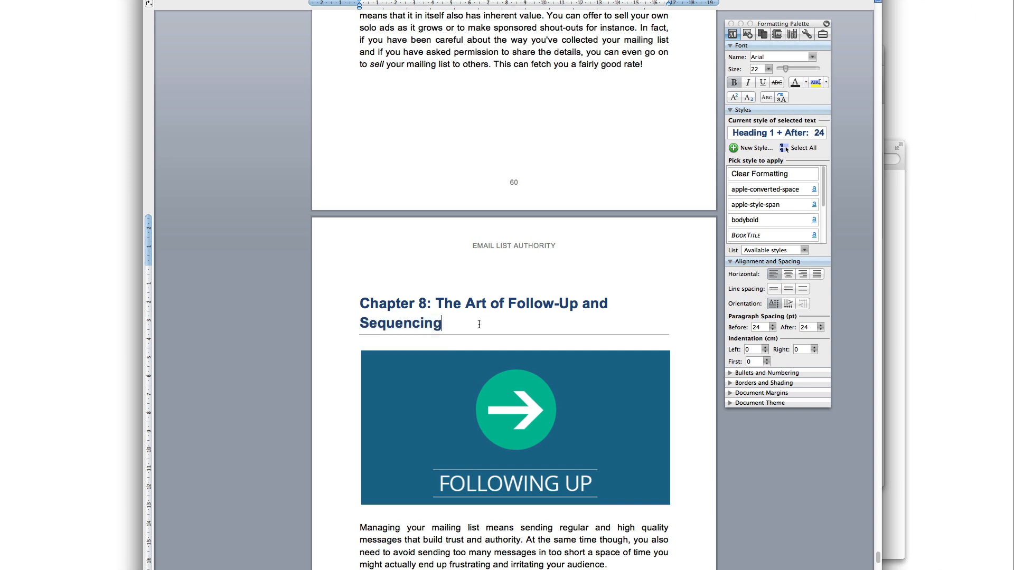
pyautogui.click(363, 328)
pyautogui.write('Autoresponder')
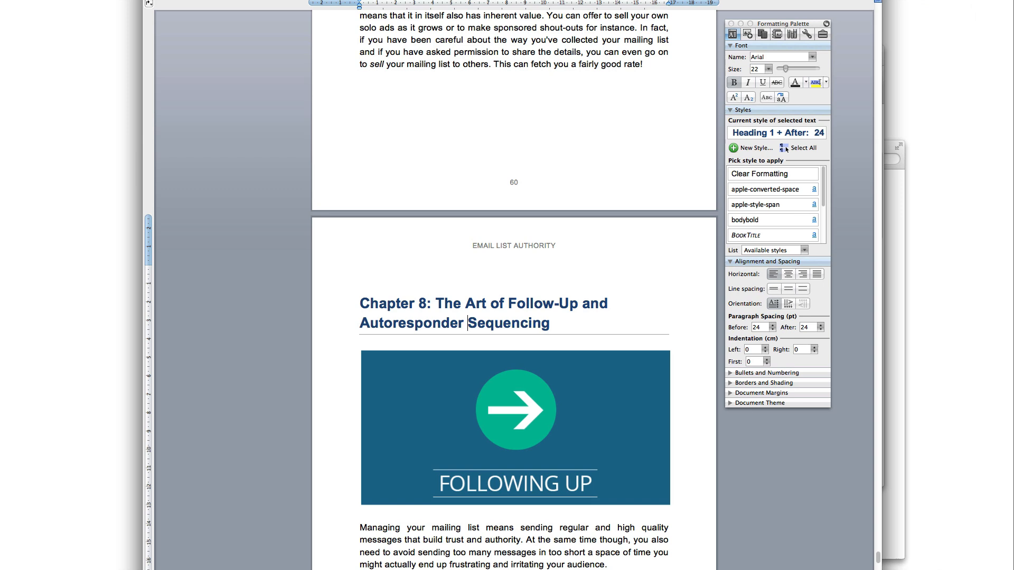
pyautogui.click(508, 565)
# Check the Chapter 8 heading's Heading 1 style in the Formatting Palette, then return to the table of contents
pyautogui.moveTo(555, 339); pyautogui.dragTo(338, 303)
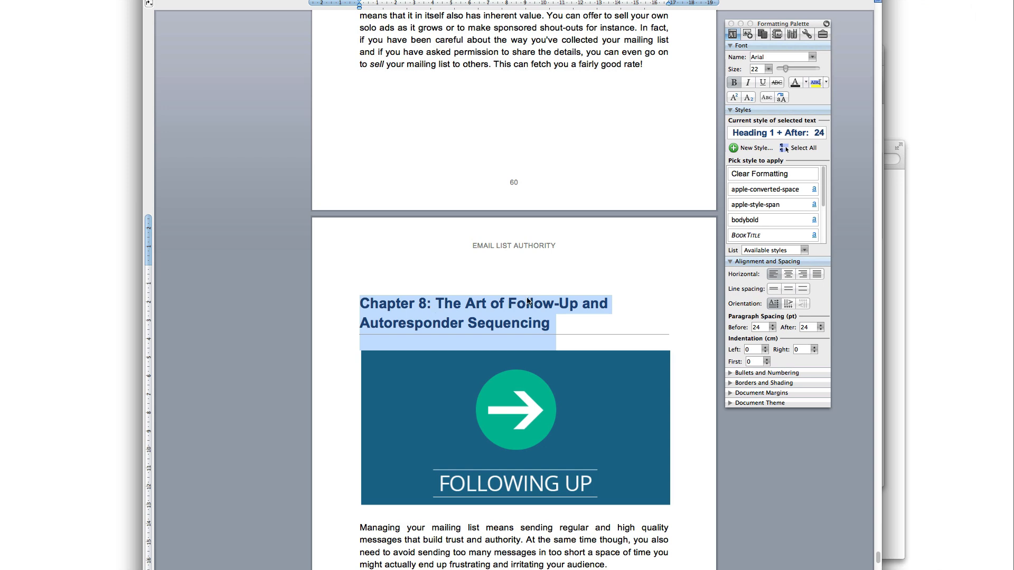
pyautogui.click(743, 111)
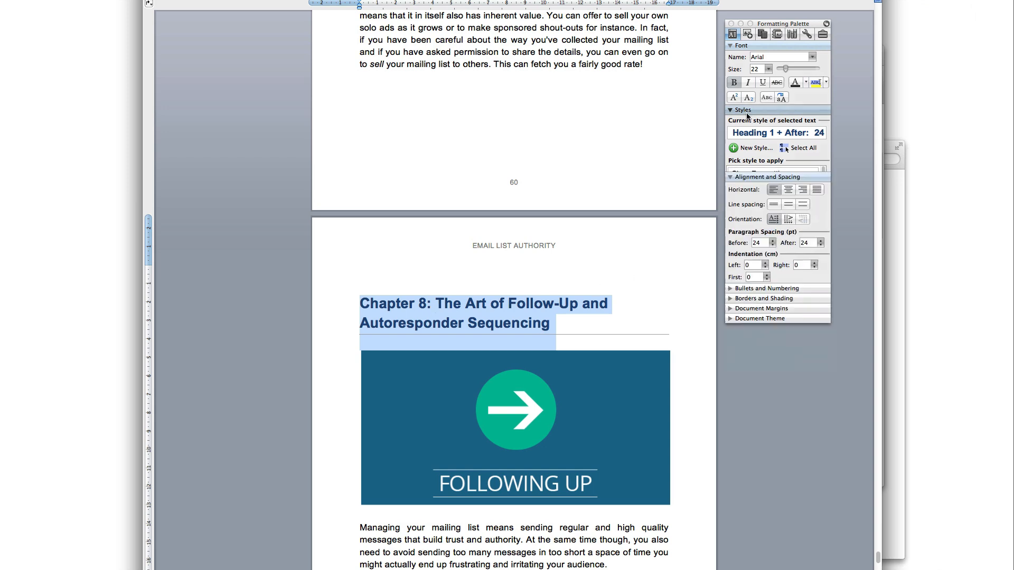
pyautogui.click(743, 111)
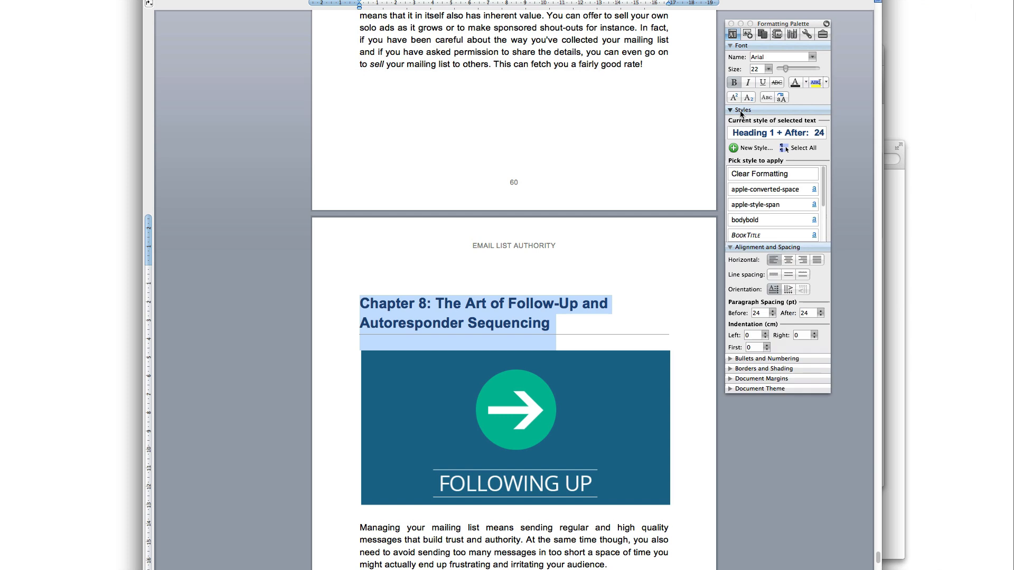
pyautogui.scroll(-4, 821, 182)
pyautogui.scroll(3, 823, 185)
pyautogui.scroll(-3, 823, 184)
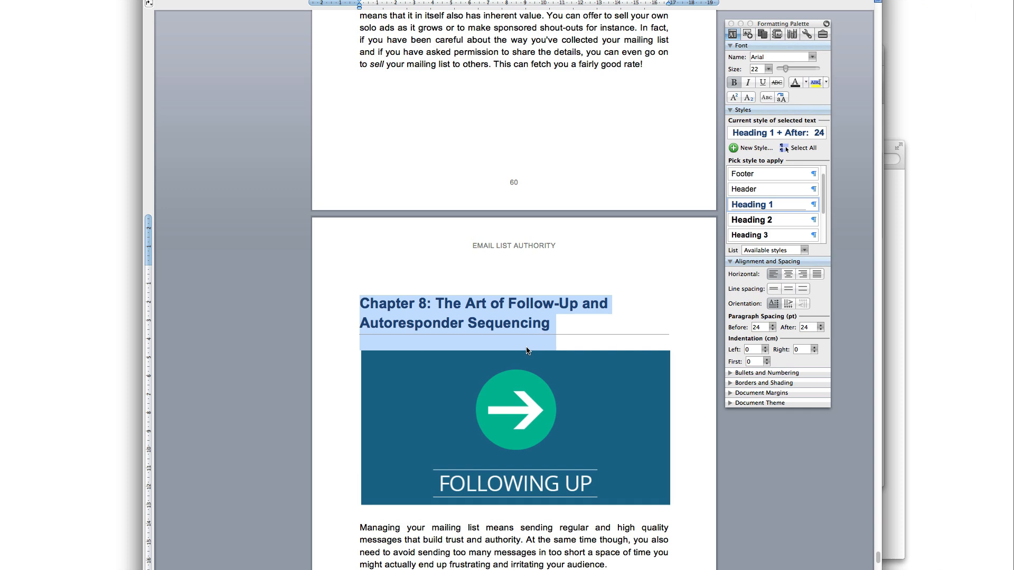
pyautogui.click(529, 323)
pyautogui.moveTo(529, 322); pyautogui.dragTo(490, 312)
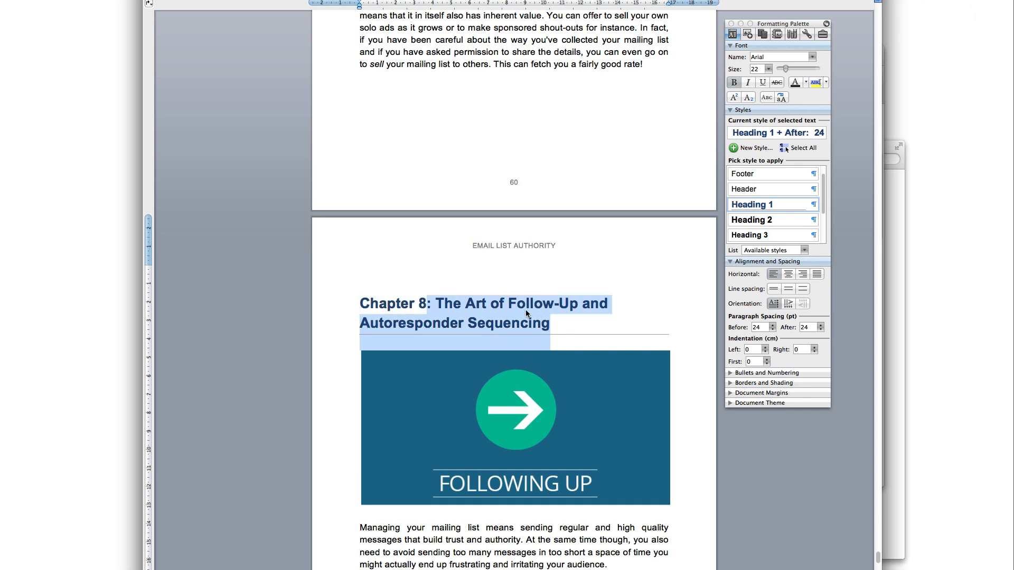
pyautogui.scroll(20, 525, 309)
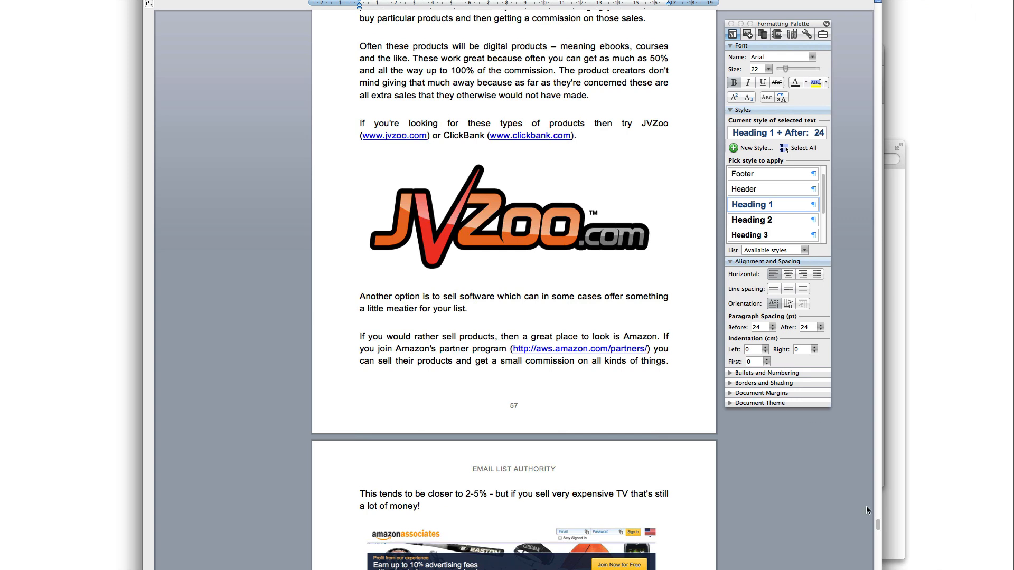
pyautogui.moveTo(879, 527); pyautogui.dragTo(873, 37)
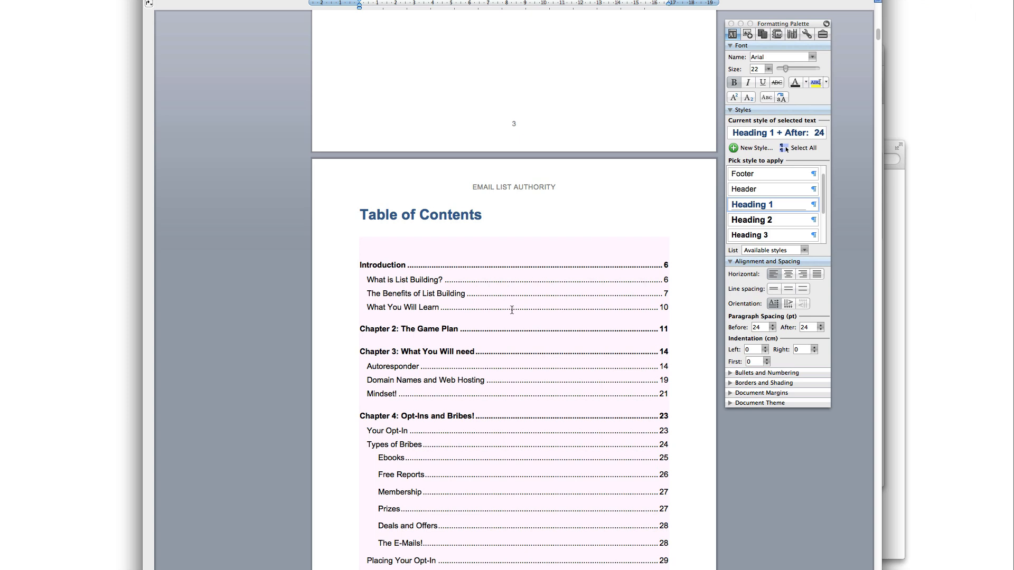
# Inspect the table of contents' existing Chapter 8 entry
pyautogui.rightClick(417, 291)
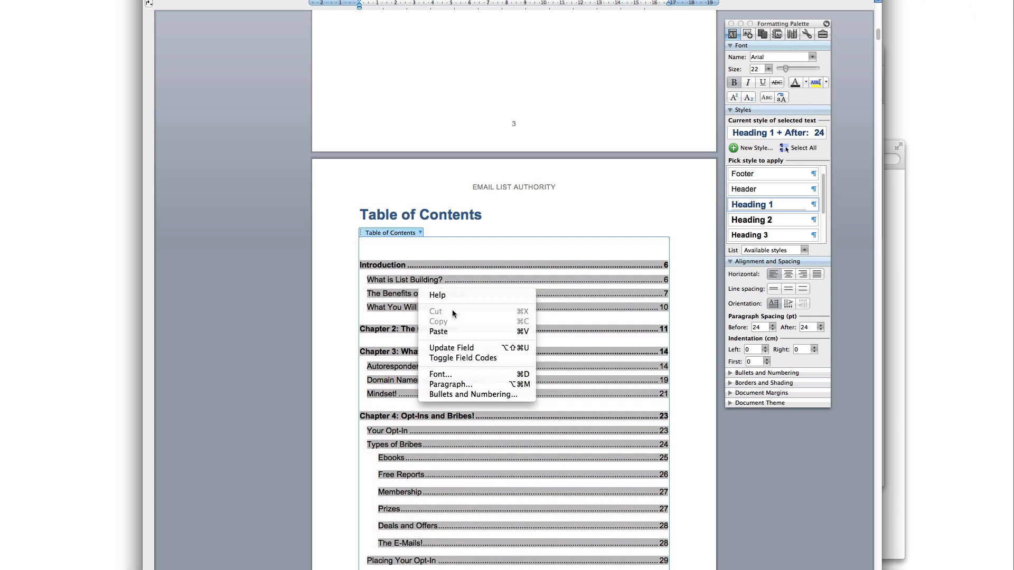
pyautogui.press('Escape')
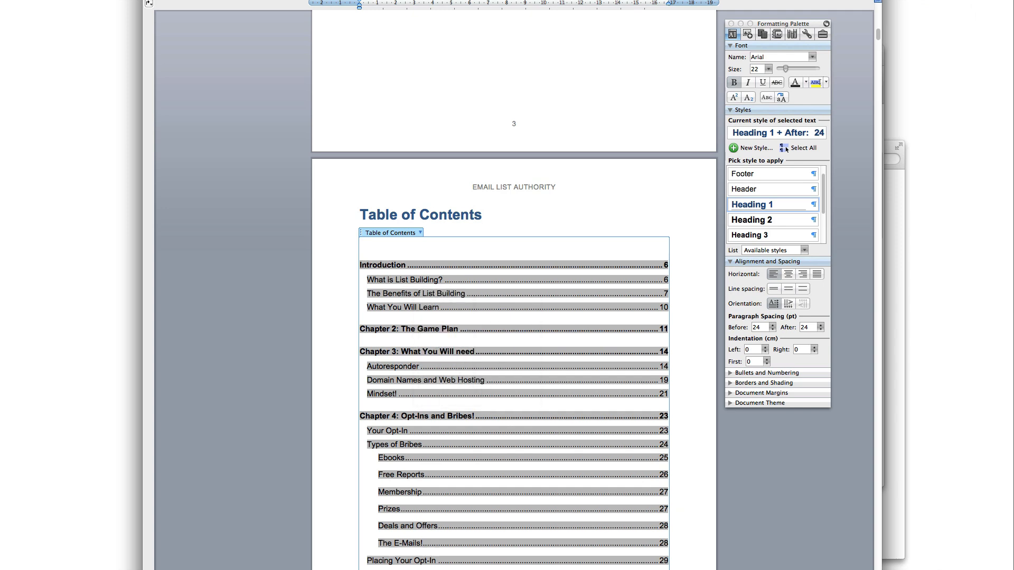
pyautogui.scroll(-5, 657, 493)
pyautogui.scroll(-15, 488, 317)
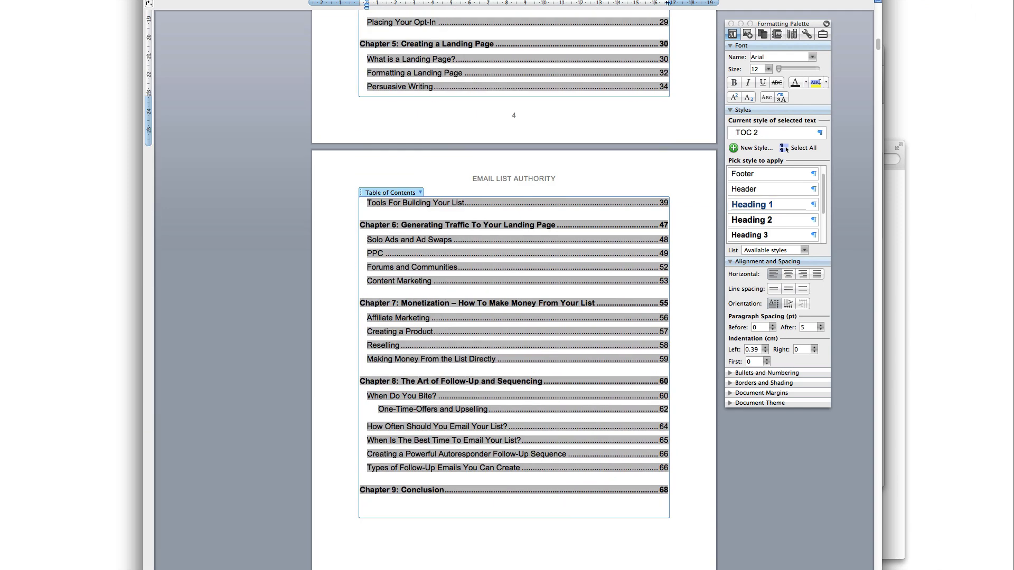
pyautogui.click(362, 531)
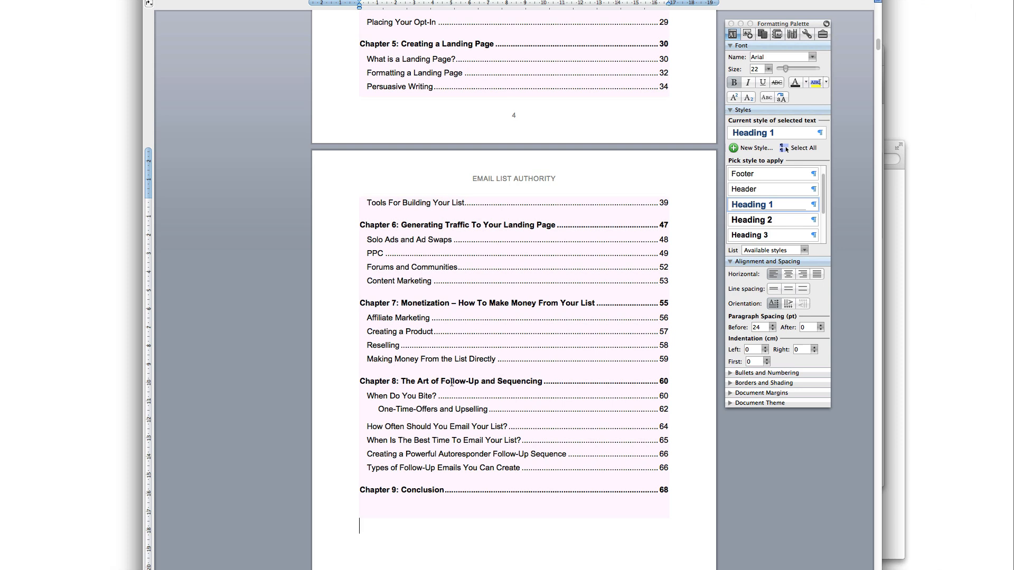
pyautogui.click(498, 380)
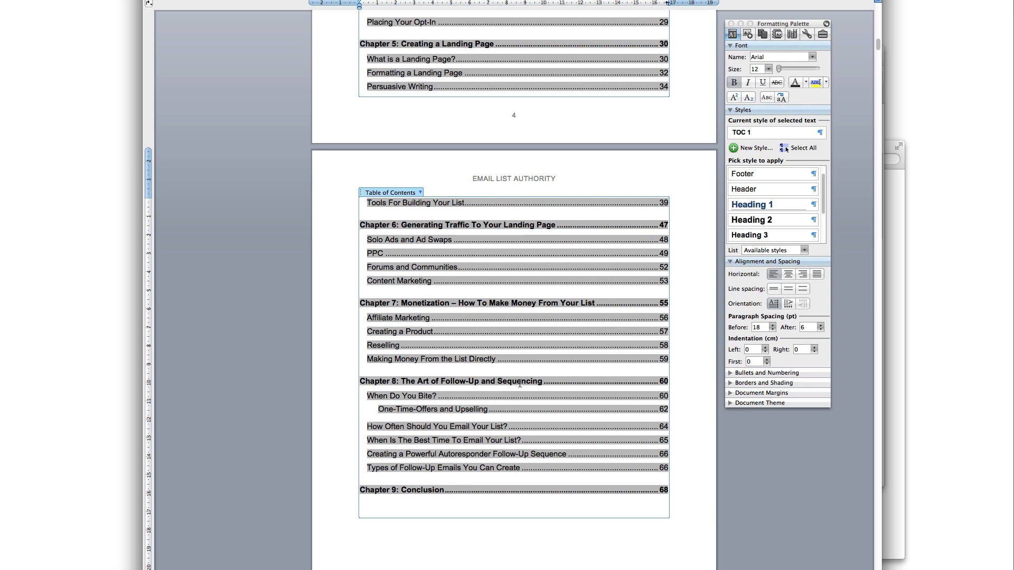
pyautogui.click(544, 549)
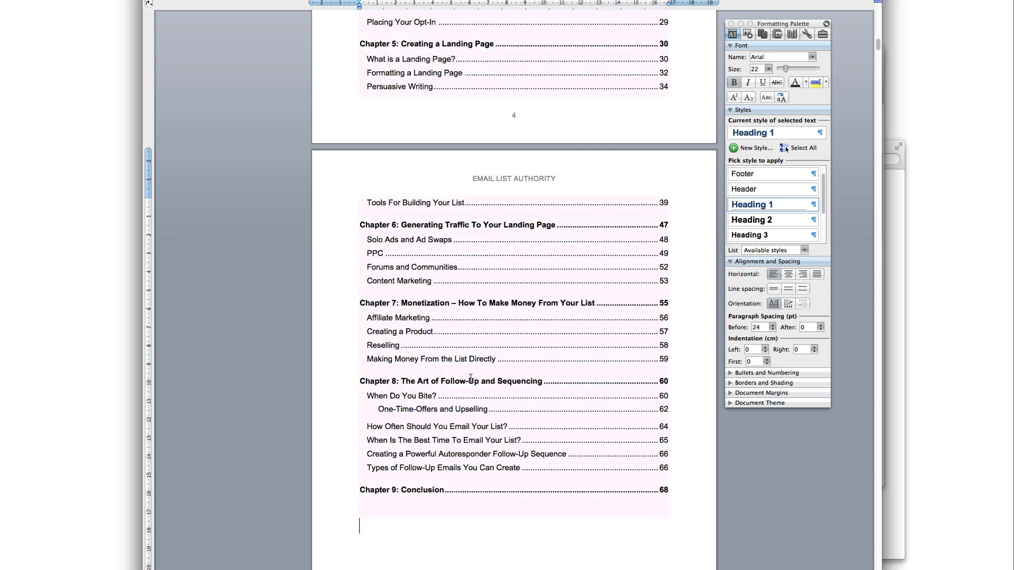
# Update the entire table of contents so Chapter 8 shows its new title on page 61
pyautogui.rightClick(463, 272)
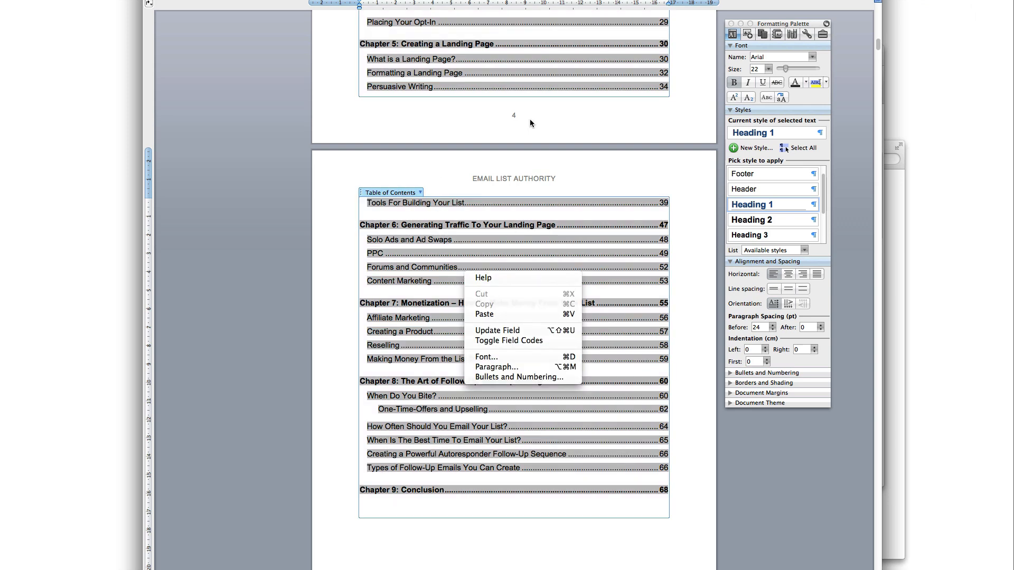
pyautogui.click(516, 332)
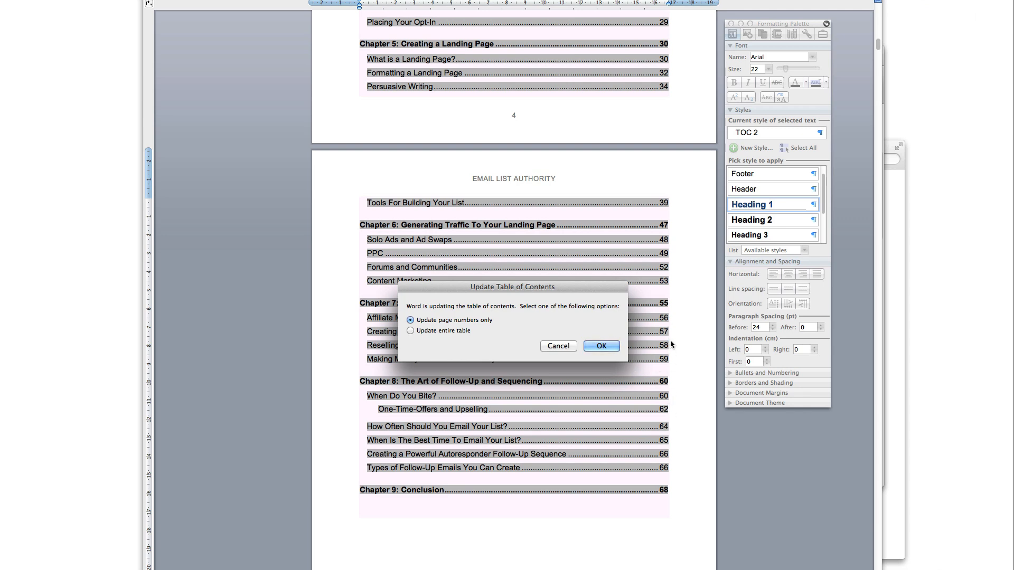
pyautogui.click(439, 331)
pyautogui.moveTo(517, 290); pyautogui.dragTo(634, 240)
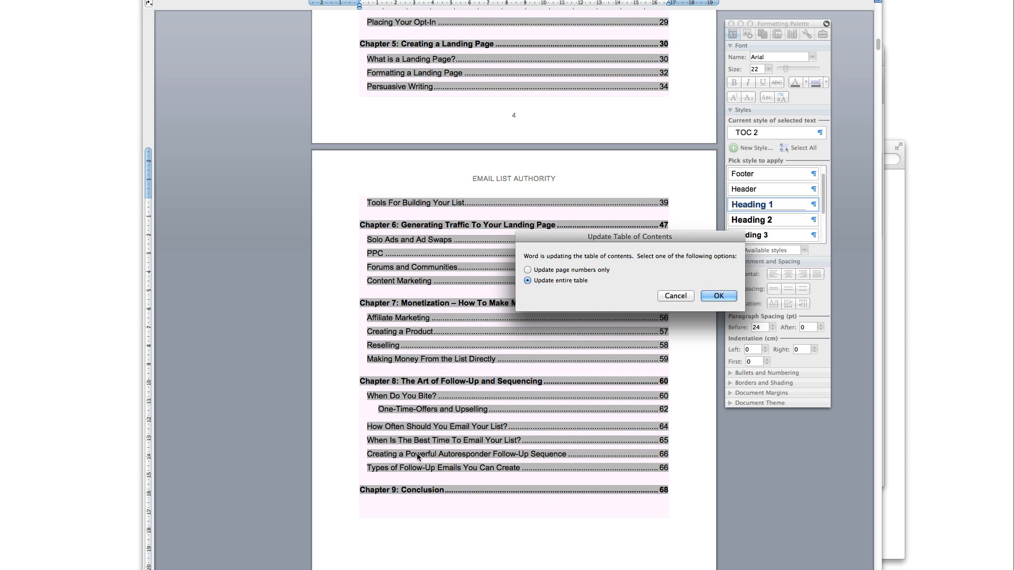
pyautogui.moveTo(650, 241); pyautogui.dragTo(562, 248)
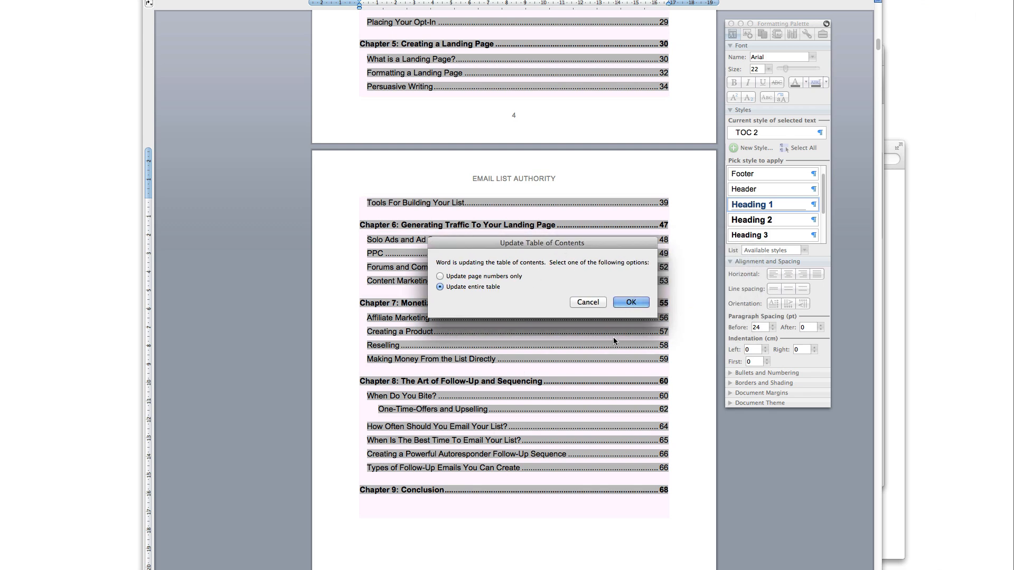
pyautogui.click(635, 303)
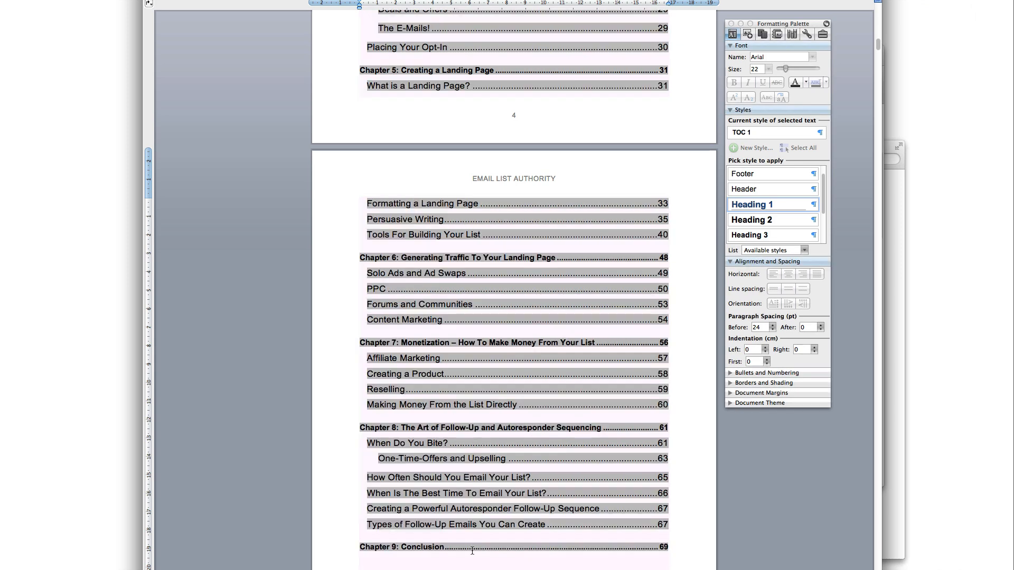
pyautogui.click(472, 550)
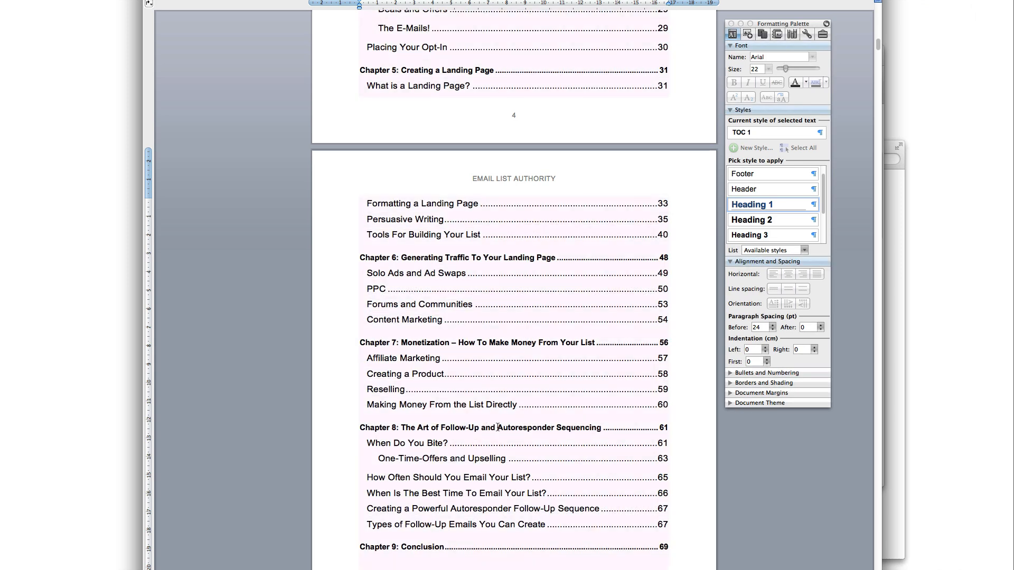
# Inspect the Chapter 8 and Chapter 6 entries in the existing table of contents
pyautogui.moveTo(511, 426); pyautogui.dragTo(554, 428)
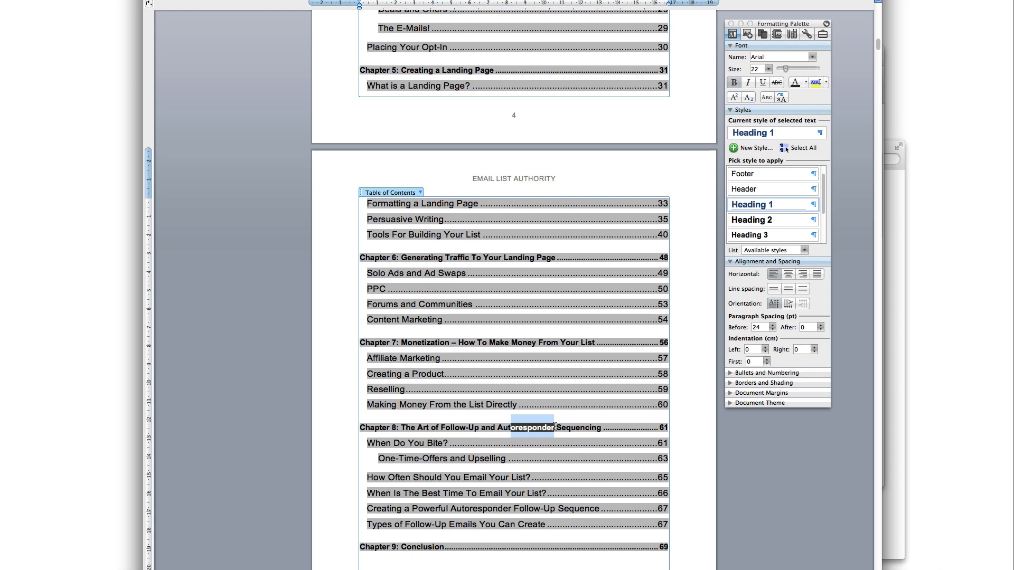
pyautogui.click(411, 507)
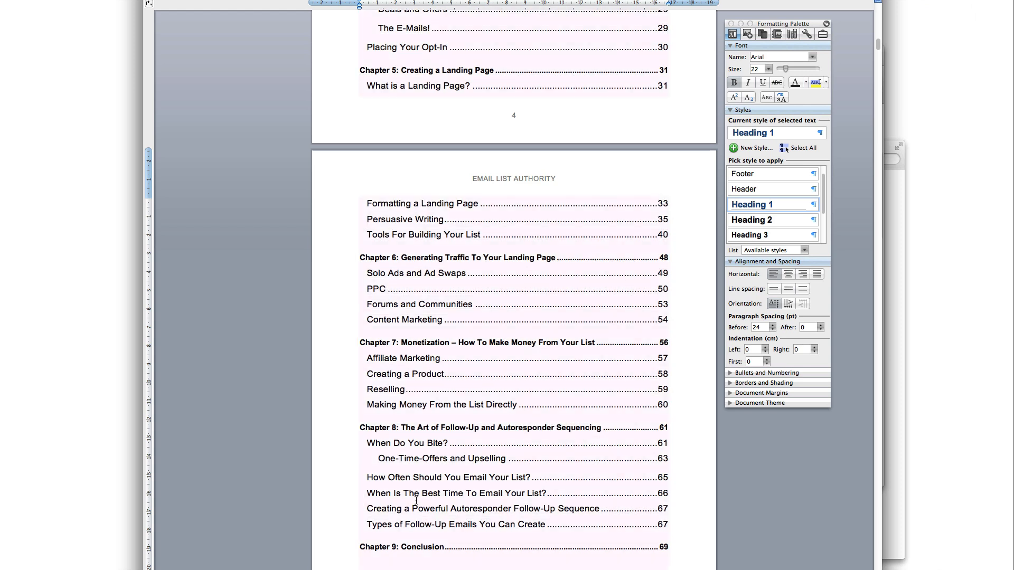
pyautogui.moveTo(448, 476); pyautogui.dragTo(369, 445)
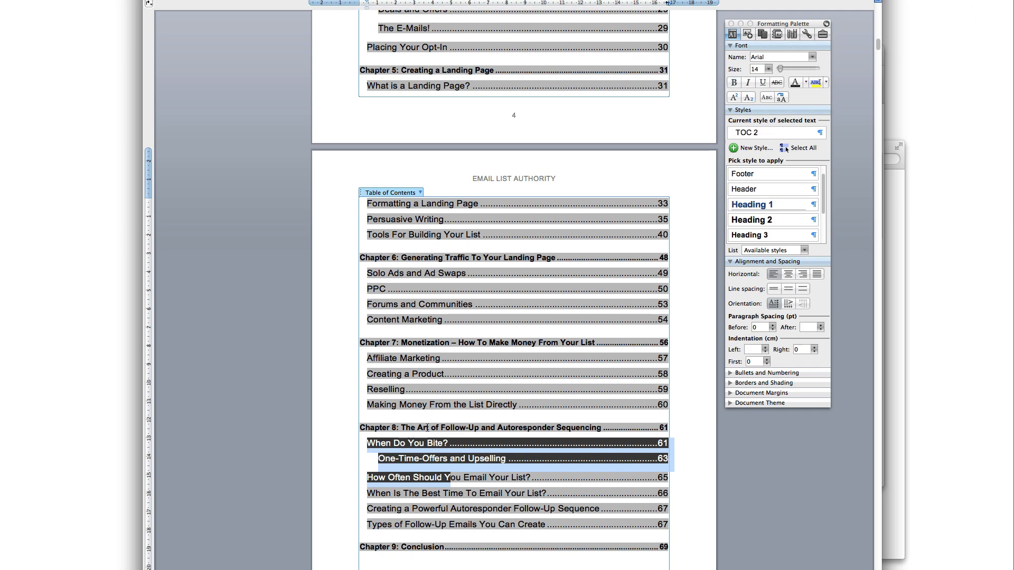
pyautogui.scroll(1, 450, 414)
pyautogui.click(431, 321)
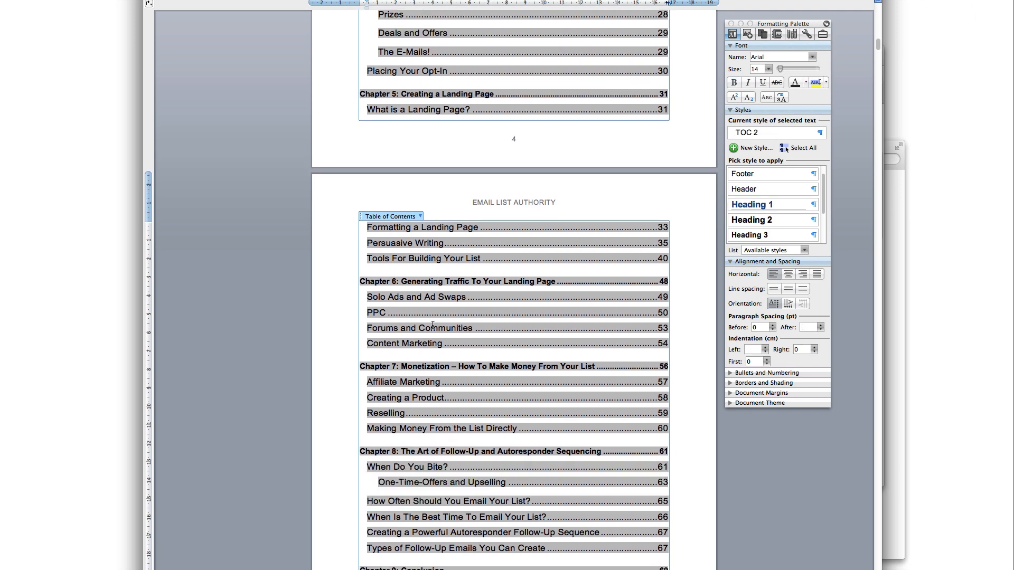
pyautogui.moveTo(374, 280); pyautogui.dragTo(570, 284)
pyautogui.click(517, 477)
# Try 14 pt on the whole table of contents, then return it to 12 pt
pyautogui.click(785, 148)
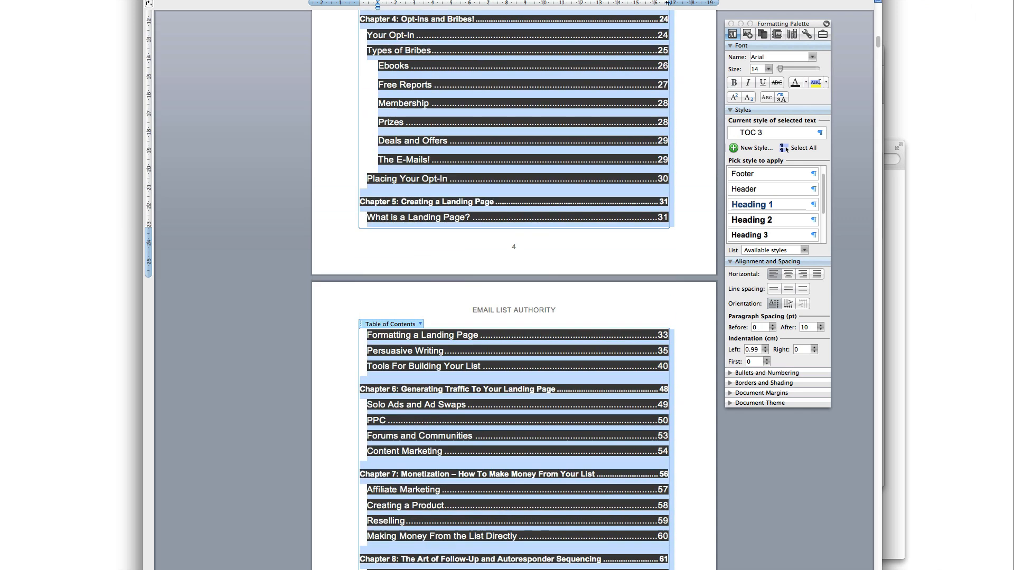
pyautogui.scroll(3, 390, 325)
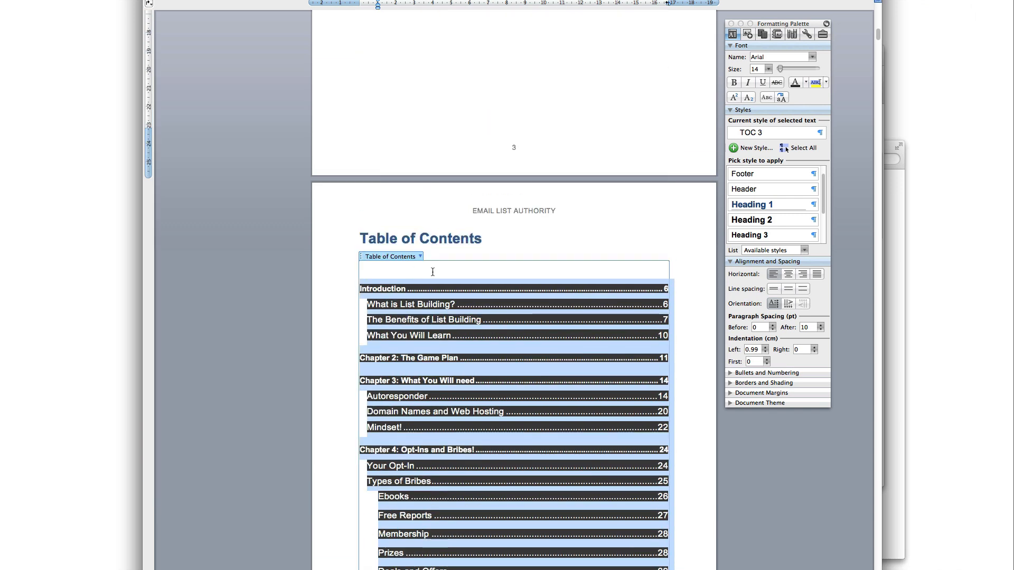
pyautogui.click(768, 68)
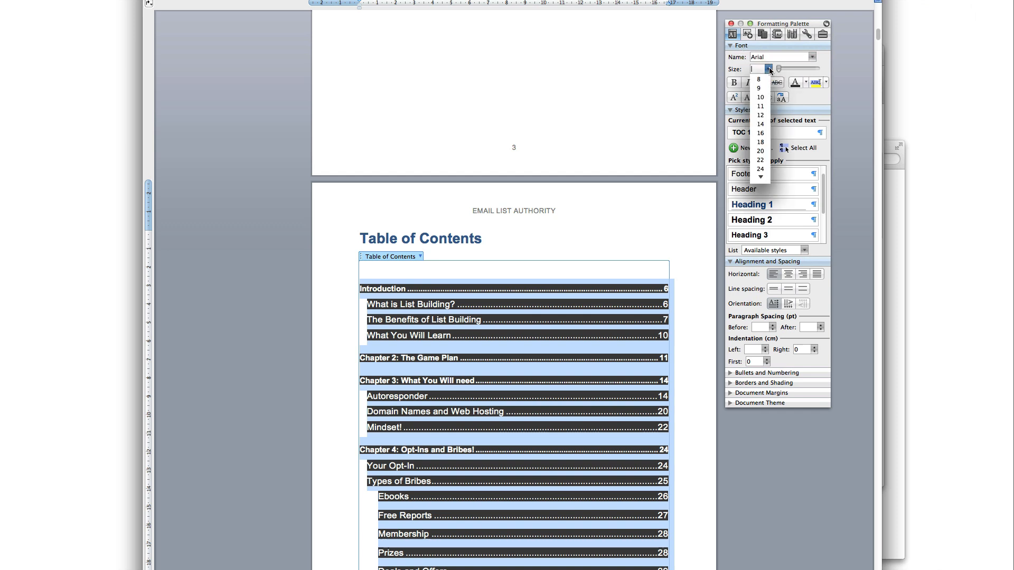
pyautogui.click(760, 124)
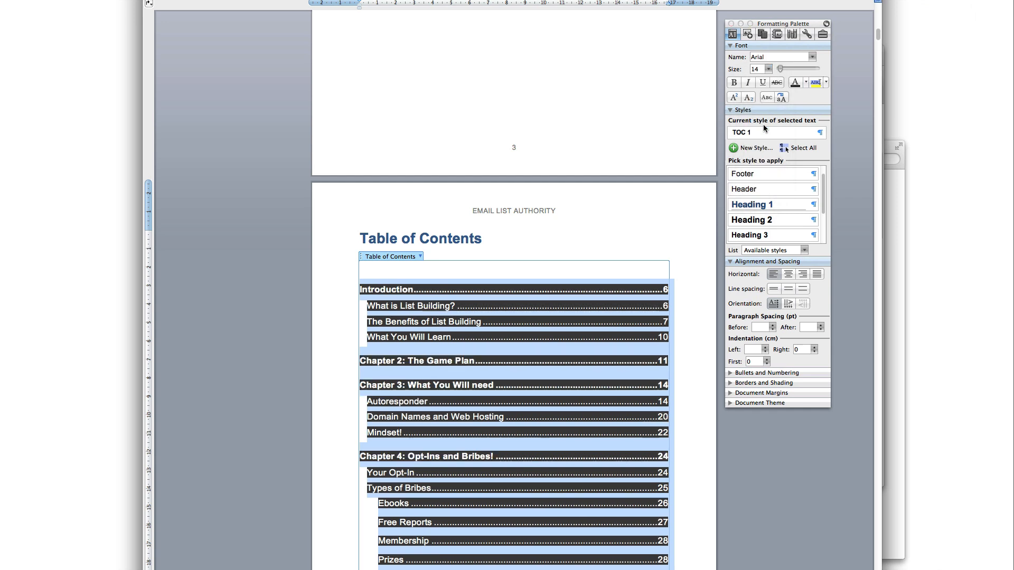
pyautogui.scroll(-5, 578, 443)
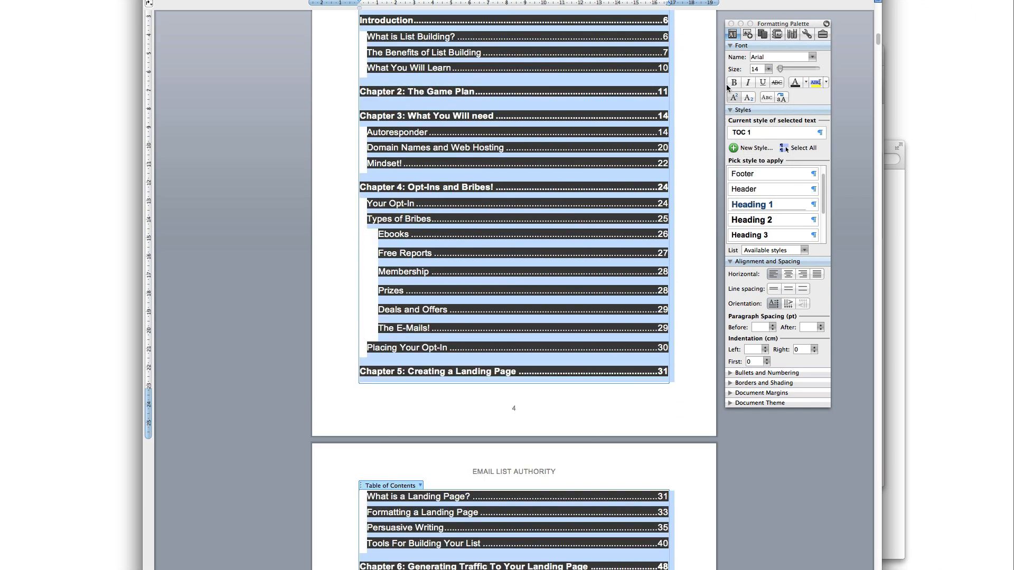
pyautogui.click(767, 70)
pyautogui.click(758, 116)
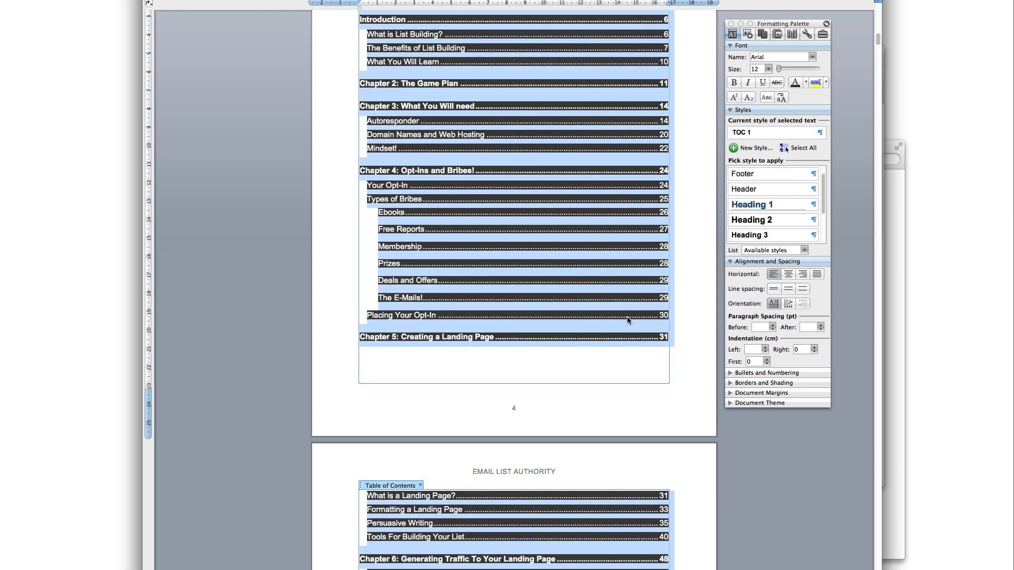
# Deselect the contents and review its final lines
pyautogui.scroll(-6, 626, 316)
pyautogui.click(534, 494)
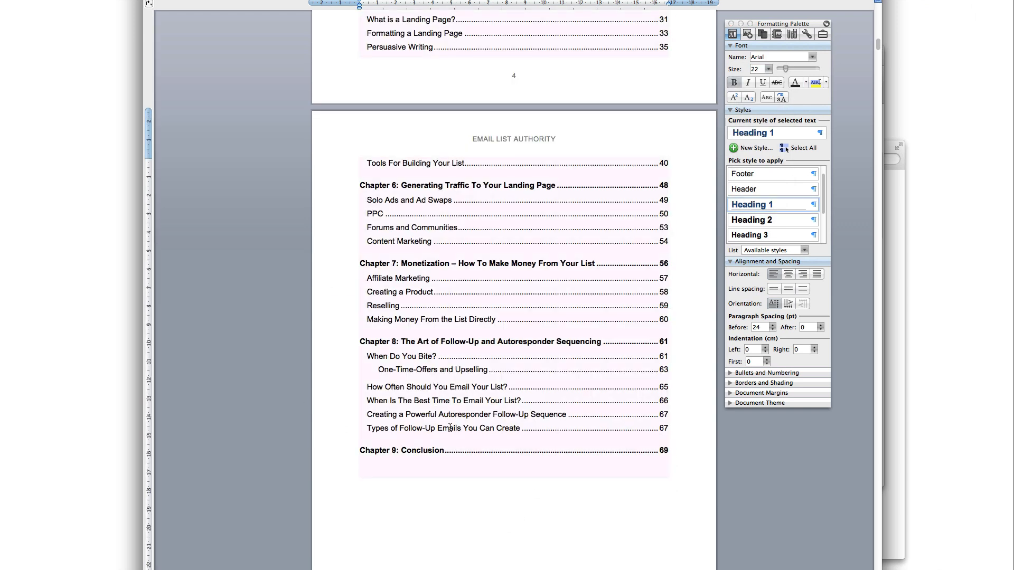
pyautogui.scroll(-2, 504, 459)
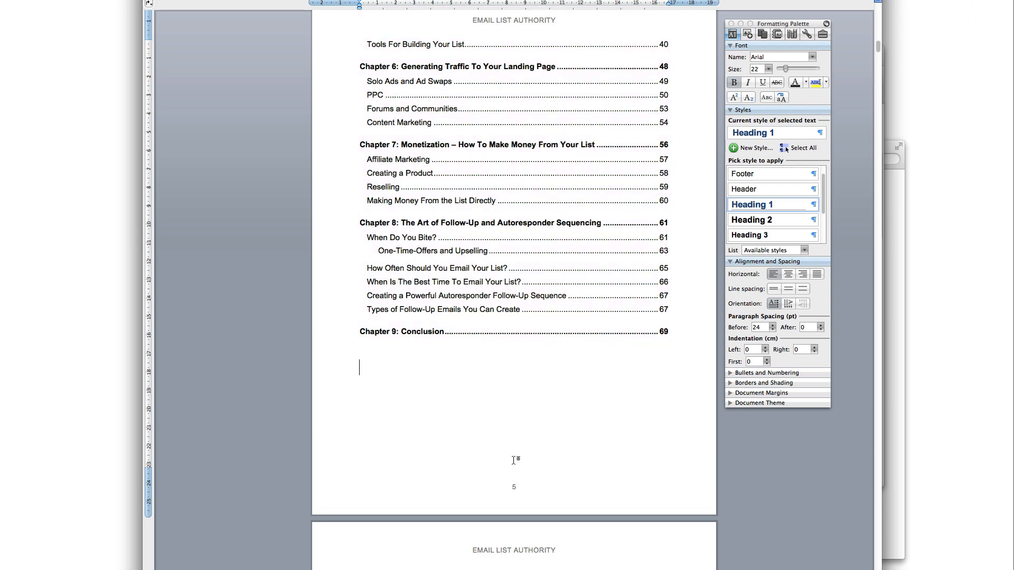
pyautogui.scroll(-3, 514, 455)
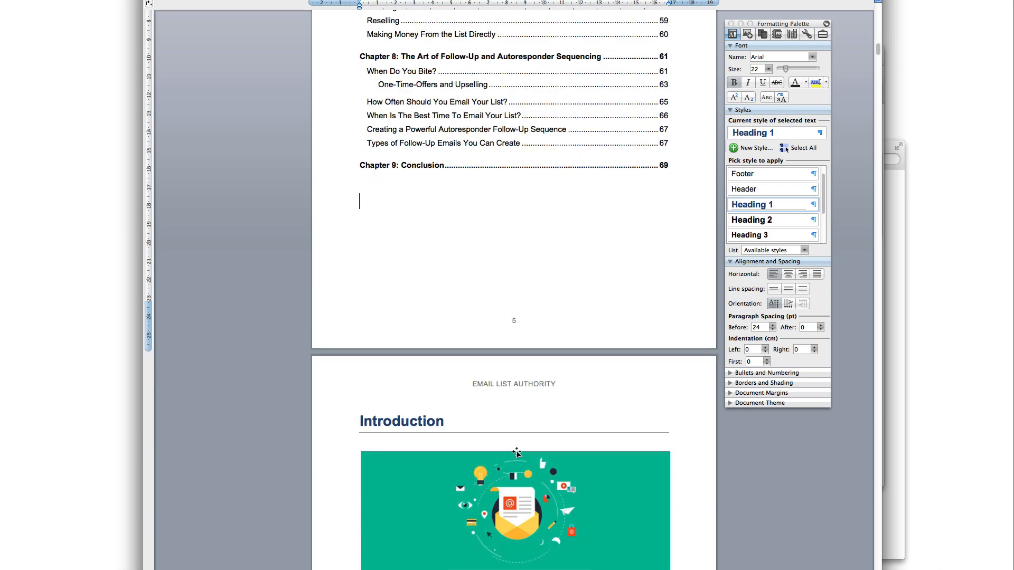
pyautogui.scroll(5, 517, 452)
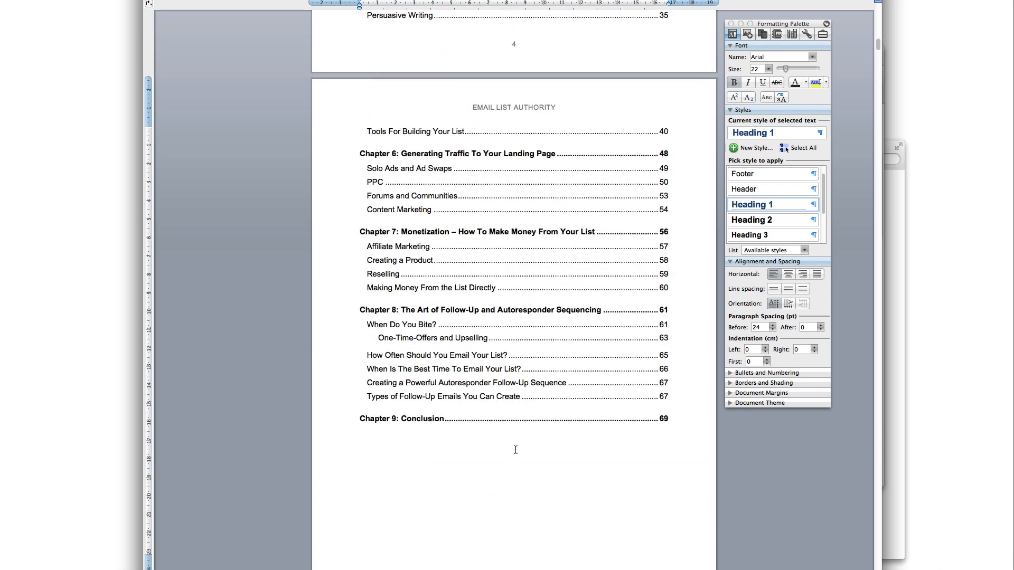
pyautogui.click(511, 446)
pyautogui.scroll(15, 526, 440)
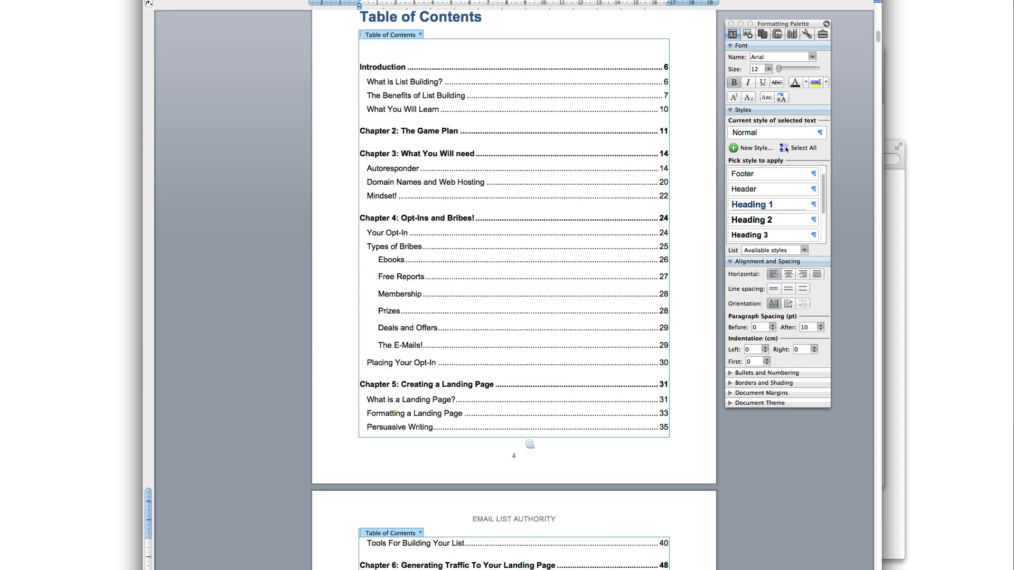
pyautogui.scroll(-12, 524, 438)
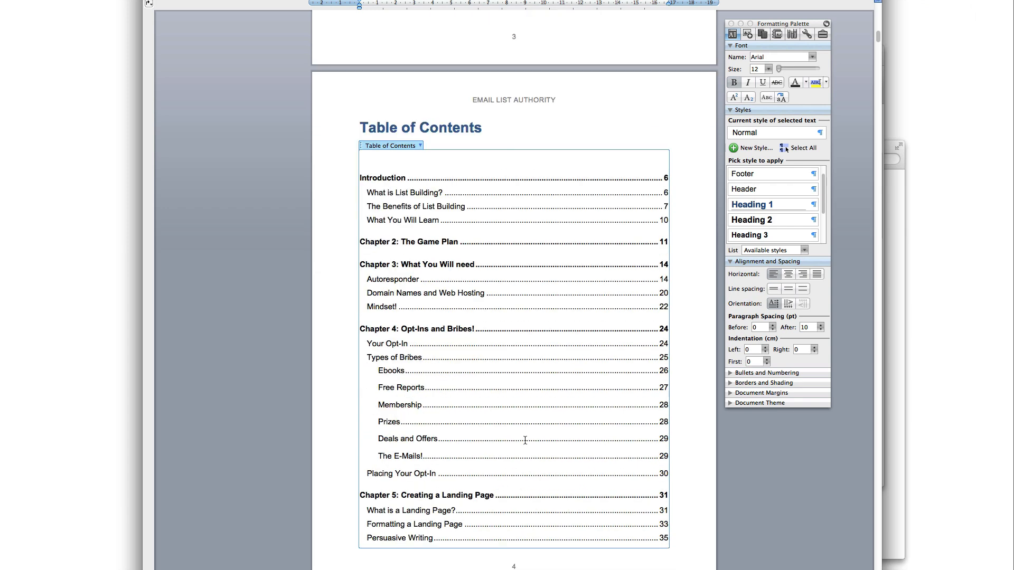
# Select the entire old table of contents and delete it
pyautogui.press('Down')
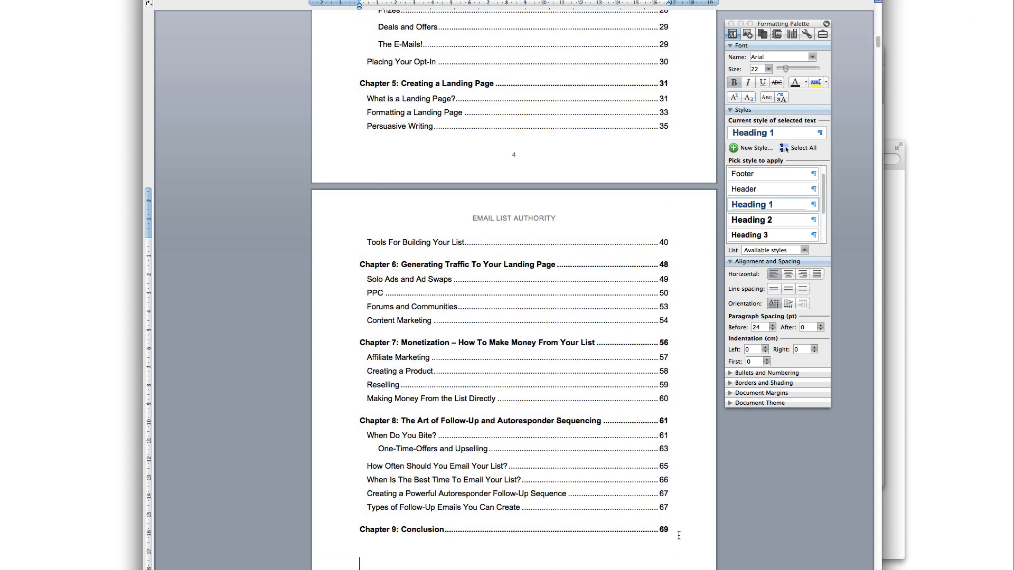
pyautogui.press('Up')
pyautogui.scroll(3, 678, 528)
pyautogui.scroll(-4, 677, 507)
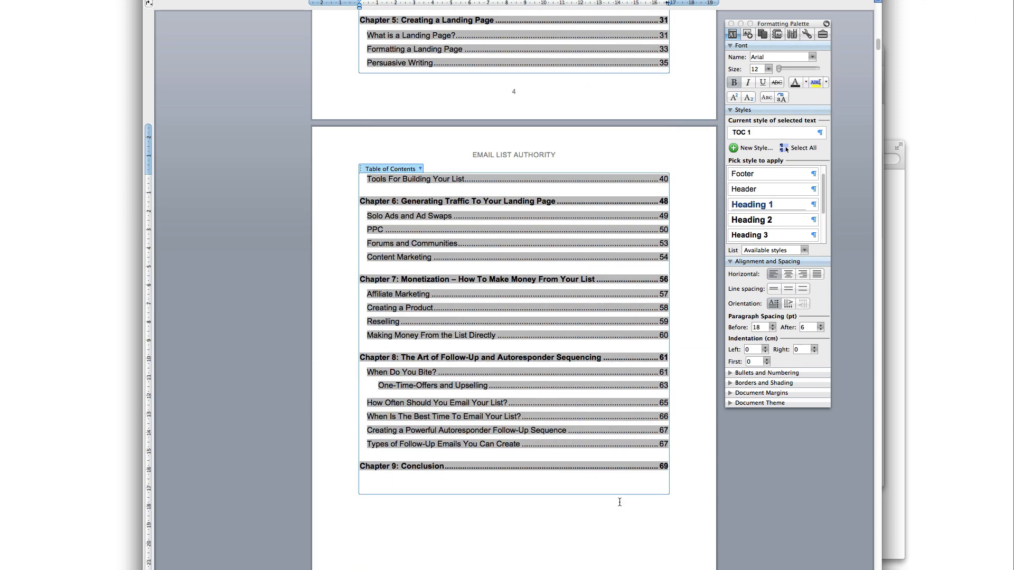
pyautogui.moveTo(675, 484); pyautogui.dragTo(374, 279)
pyautogui.press('Delete')
# Dismiss the leftover empty contents placeholder, leaving the cursor under the Table of Contents heading
pyautogui.click(400, 292)
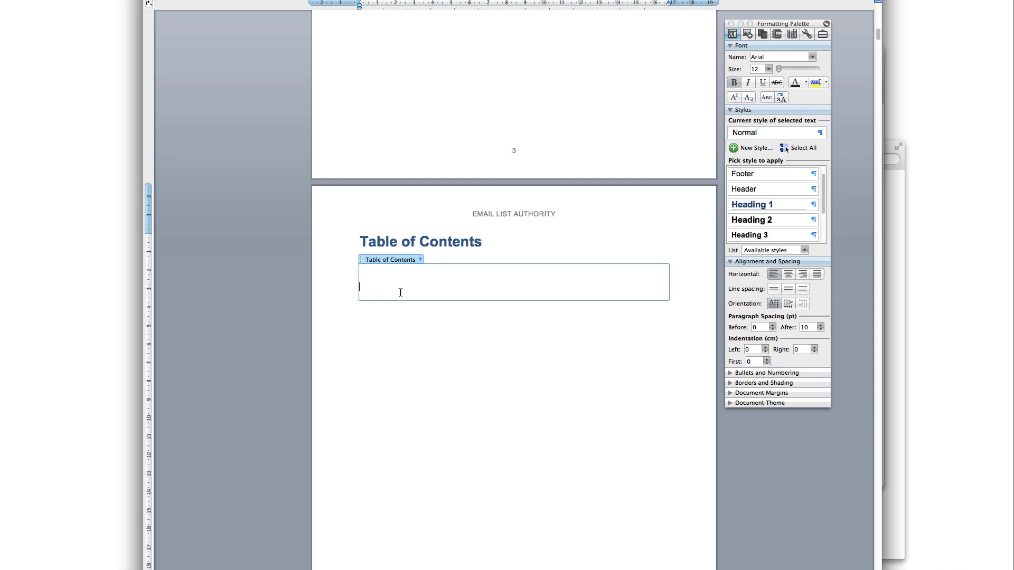
pyautogui.click(418, 315)
pyautogui.click(419, 317)
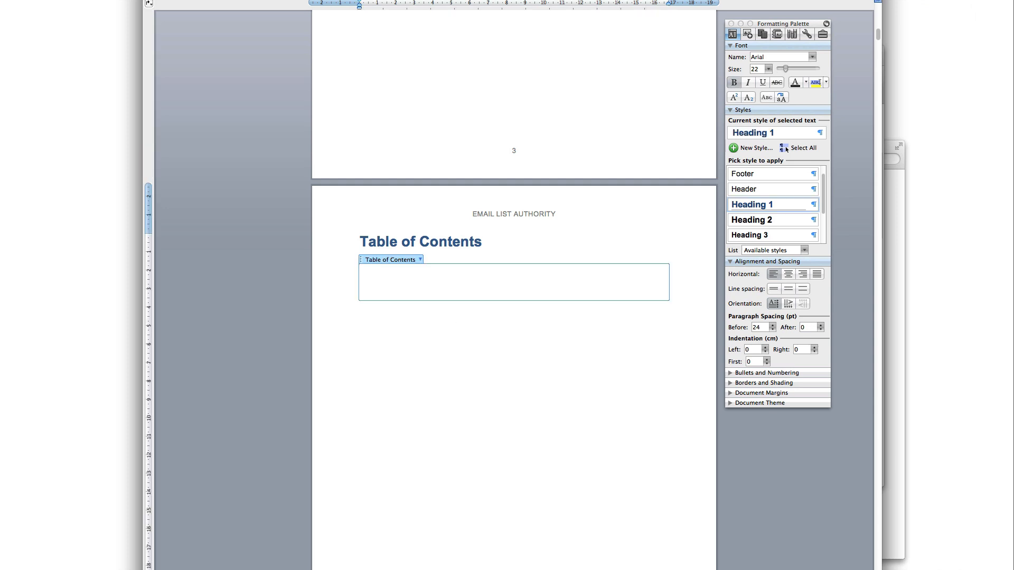
pyautogui.click(421, 326)
pyautogui.click(388, 276)
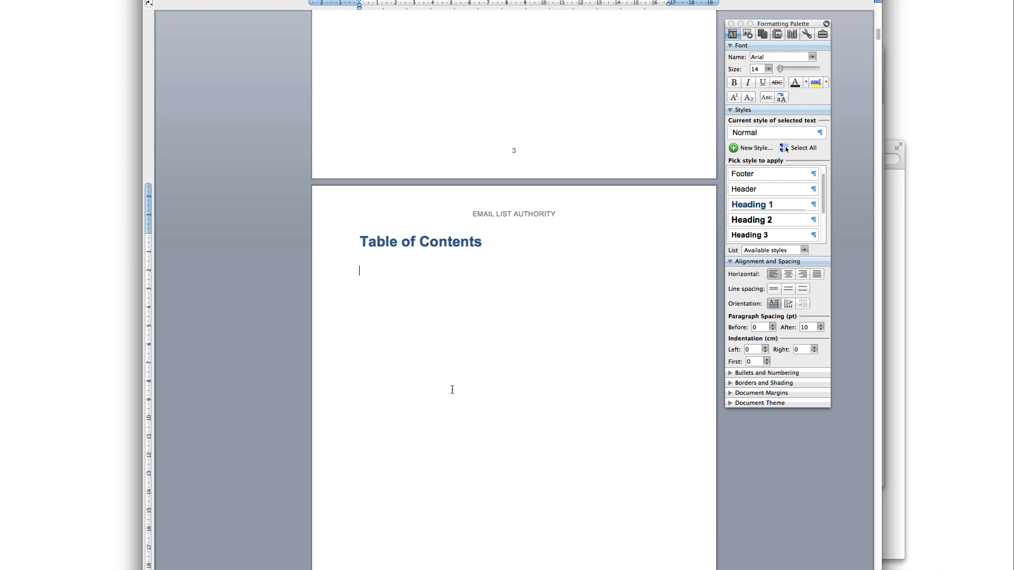
# Find the Introduction title further down and select it
pyautogui.scroll(-10, 459, 398)
pyautogui.scroll(6, 539, 421)
pyautogui.scroll(2, 373, 203)
pyautogui.scroll(3, 409, 279)
pyautogui.scroll(-10, 423, 319)
pyautogui.scroll(8, 435, 346)
pyautogui.scroll(2, 433, 348)
pyautogui.scroll(-8, 432, 347)
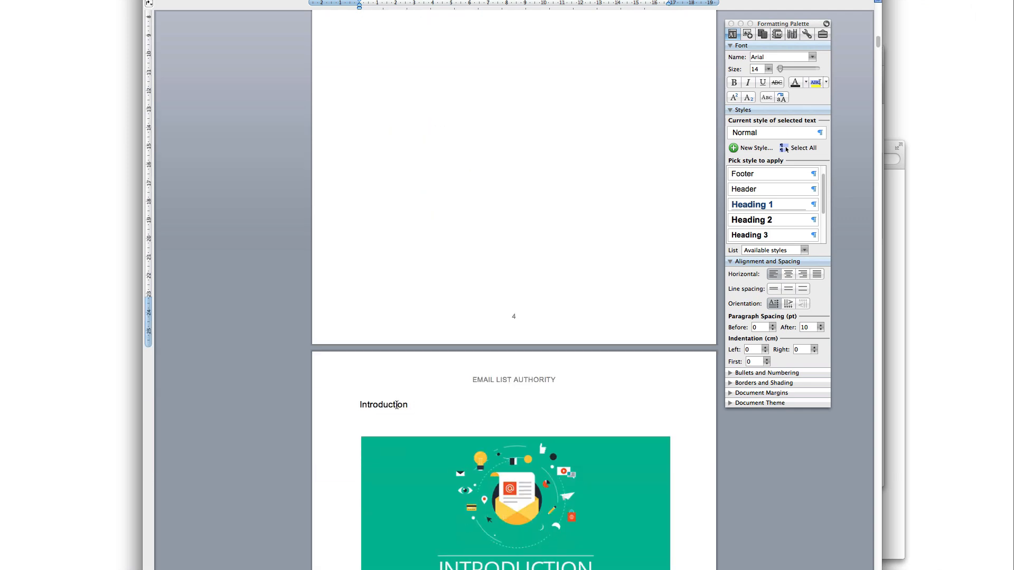
pyautogui.moveTo(371, 404)
pyautogui.mouseDown()
pyautogui.moveTo(388, 404)
pyautogui.moveTo(357, 402)
pyautogui.mouseUp()
# Apply the Heading 1 style to the Introduction title
pyautogui.click(405, 405)
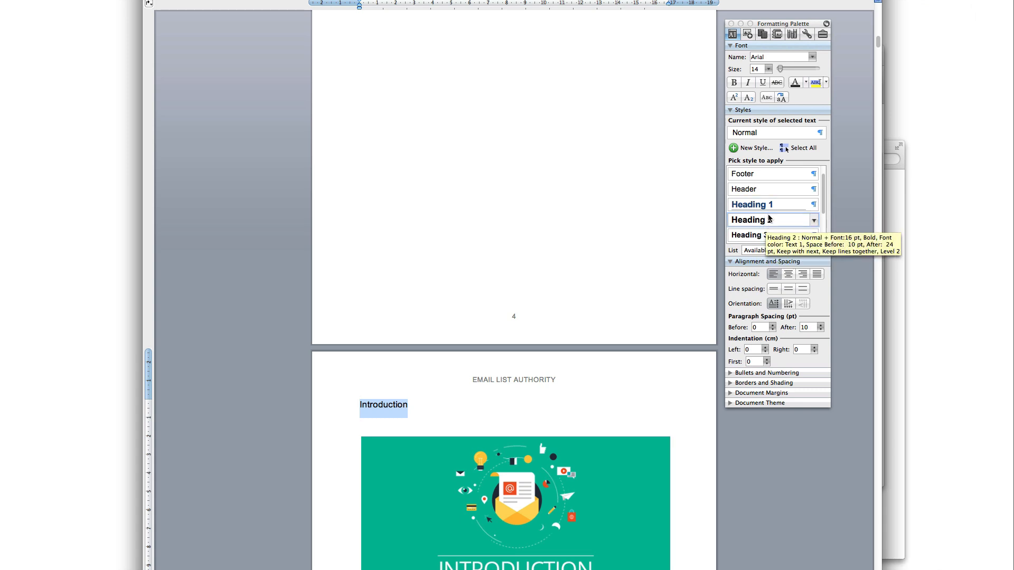
pyautogui.click(762, 210)
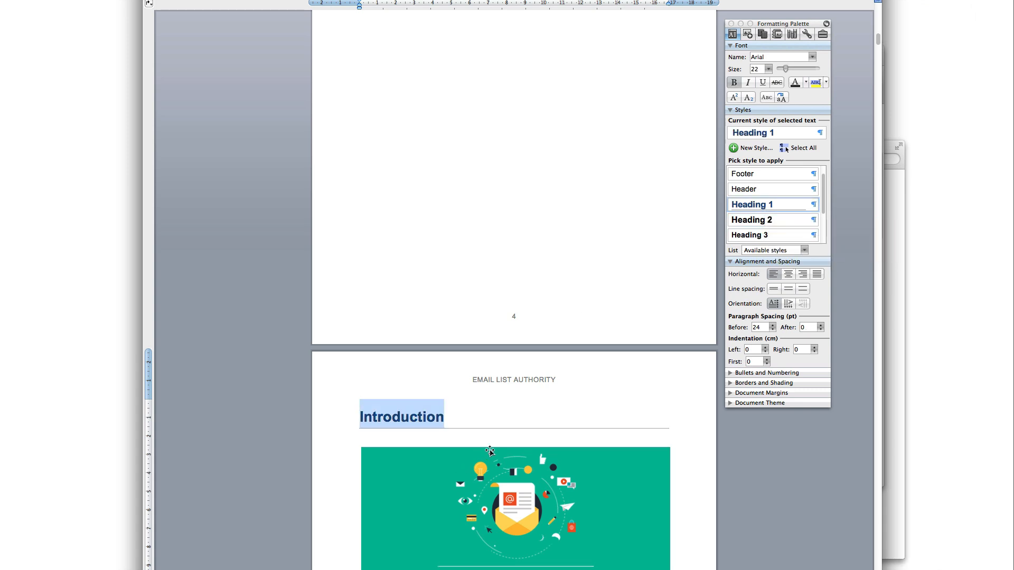
pyautogui.click(435, 421)
pyautogui.moveTo(484, 417); pyautogui.dragTo(365, 417)
pyautogui.click(372, 417)
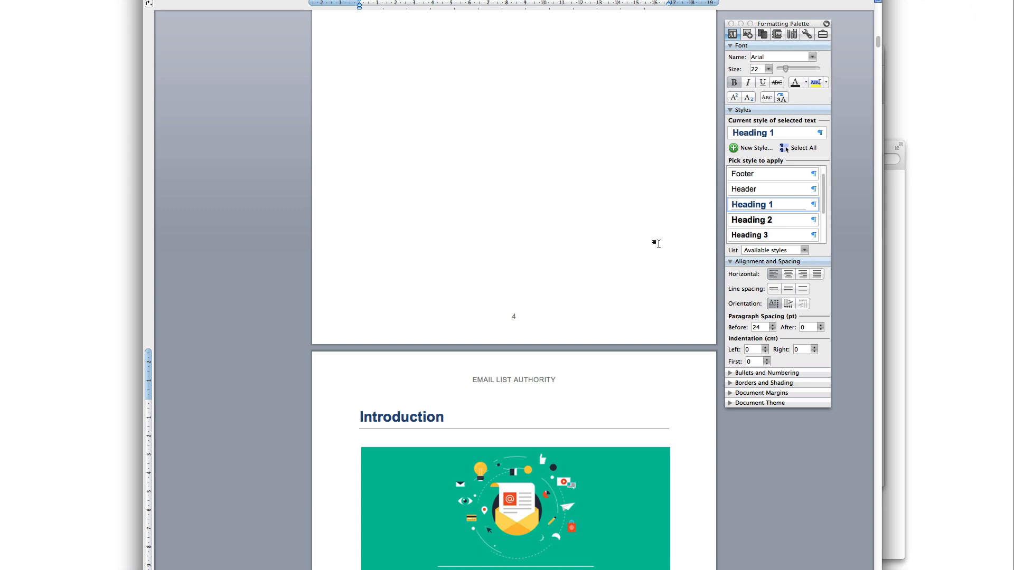
# Check which style the 'What is List Building?' heading uses
pyautogui.scroll(-5, 534, 546)
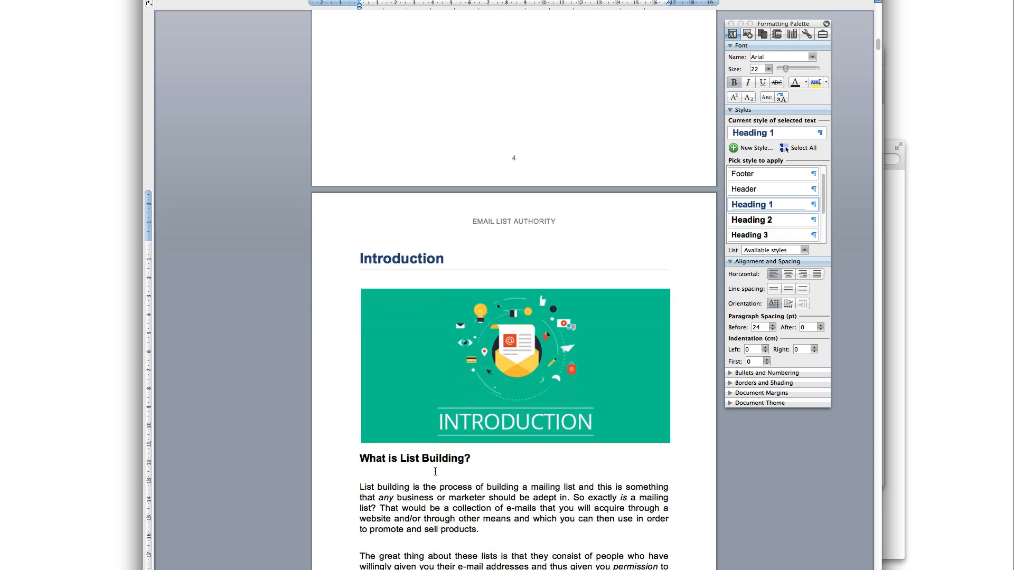
pyautogui.click(439, 461)
pyautogui.tripleClick(455, 463)
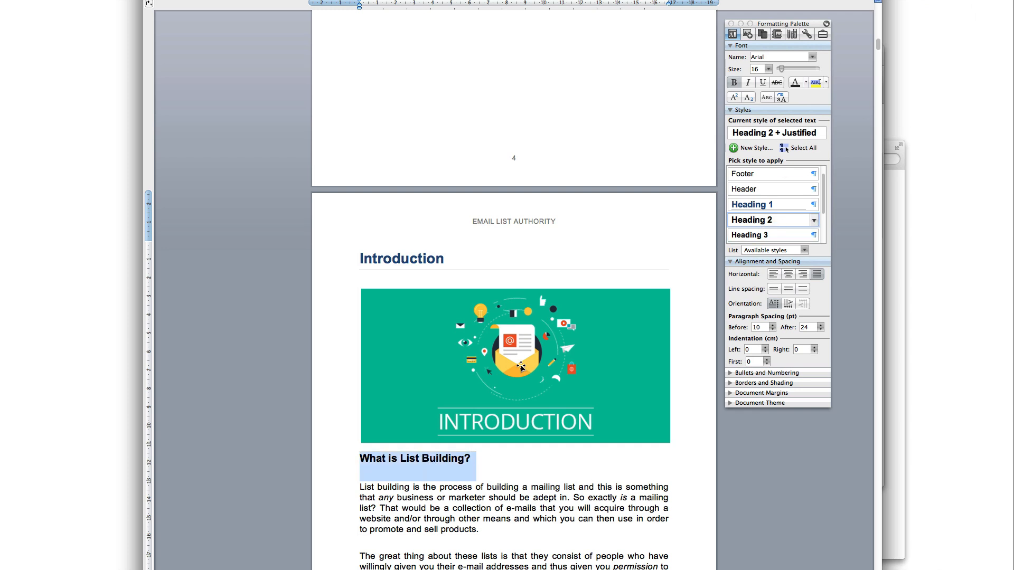
pyautogui.click(449, 458)
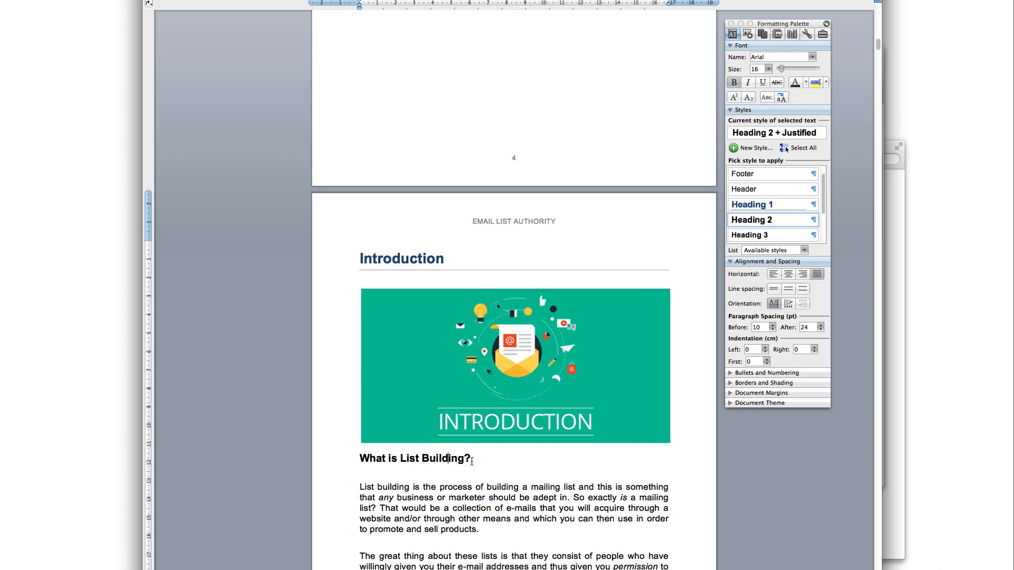
pyautogui.moveTo(477, 460); pyautogui.dragTo(356, 453)
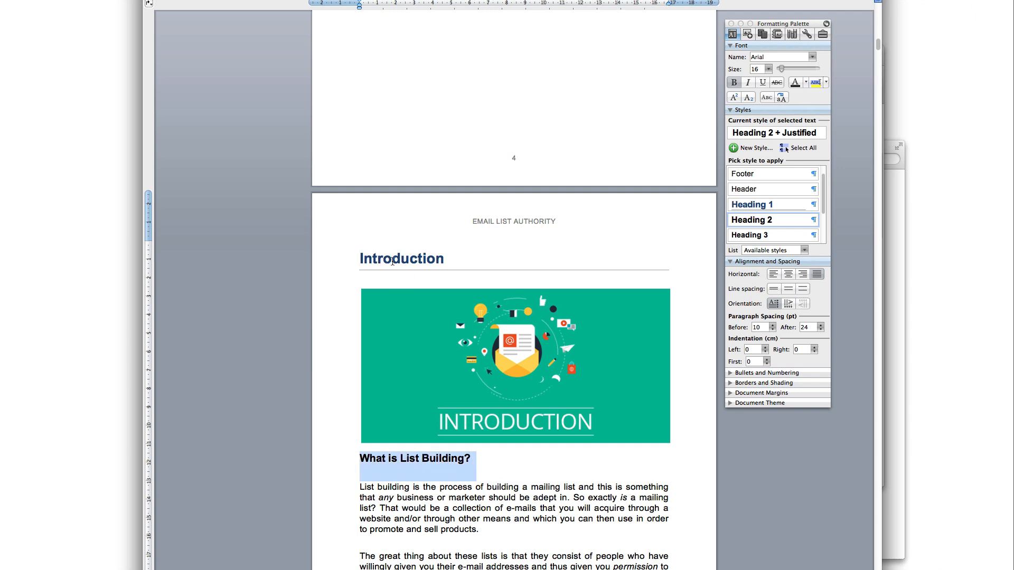
pyautogui.click(477, 460)
pyautogui.moveTo(477, 460); pyautogui.dragTo(346, 457)
pyautogui.scroll(5, 494, 348)
pyautogui.scroll(4, 494, 354)
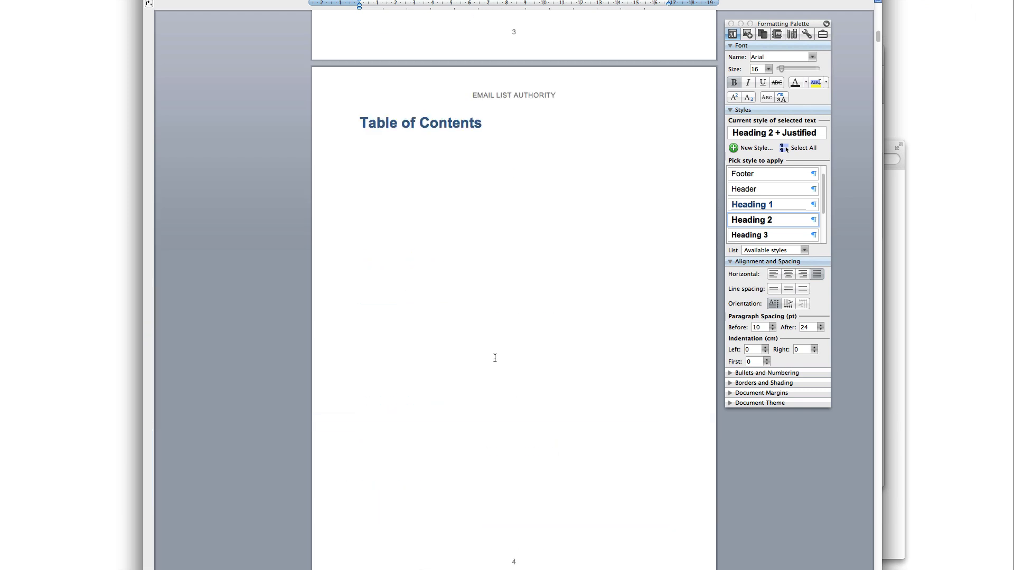
# Clear the formatting under the Table of Contents heading and insert a new three-level table of contents via Index and Tables
pyautogui.click(402, 162)
pyautogui.scroll(2, 420, 199)
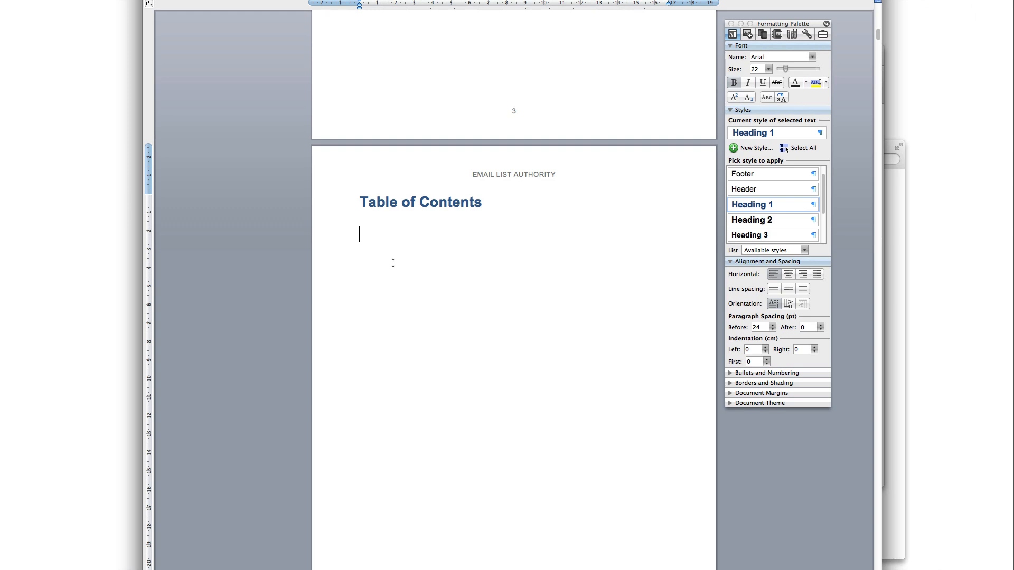
pyautogui.scroll(5, 769, 191)
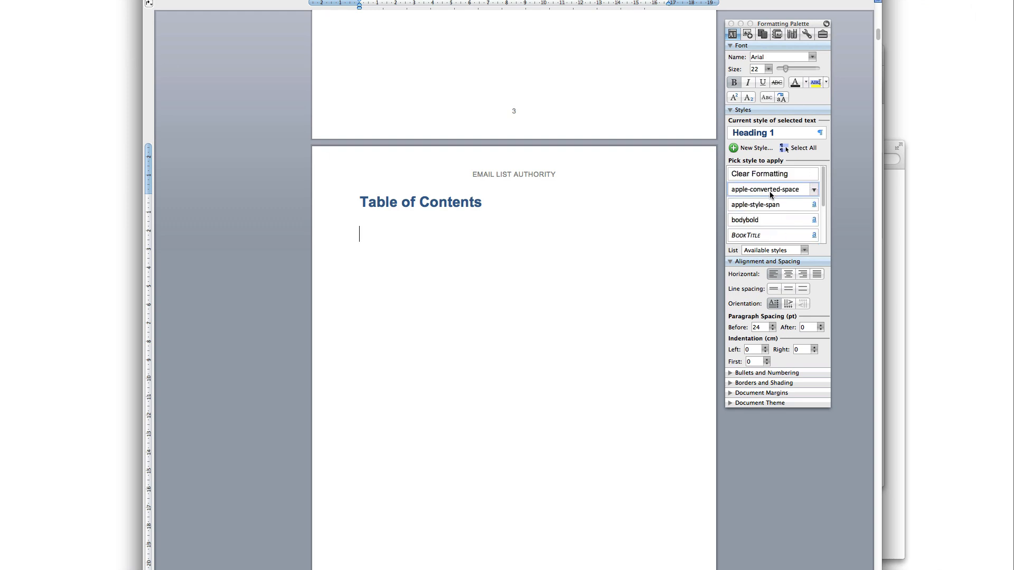
pyautogui.click(761, 174)
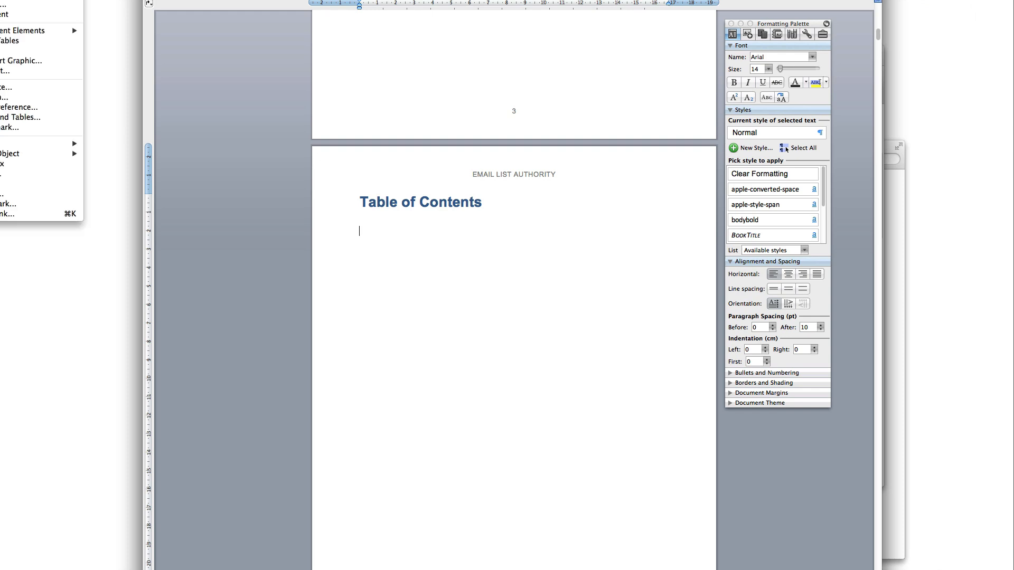
pyautogui.click(21, 117)
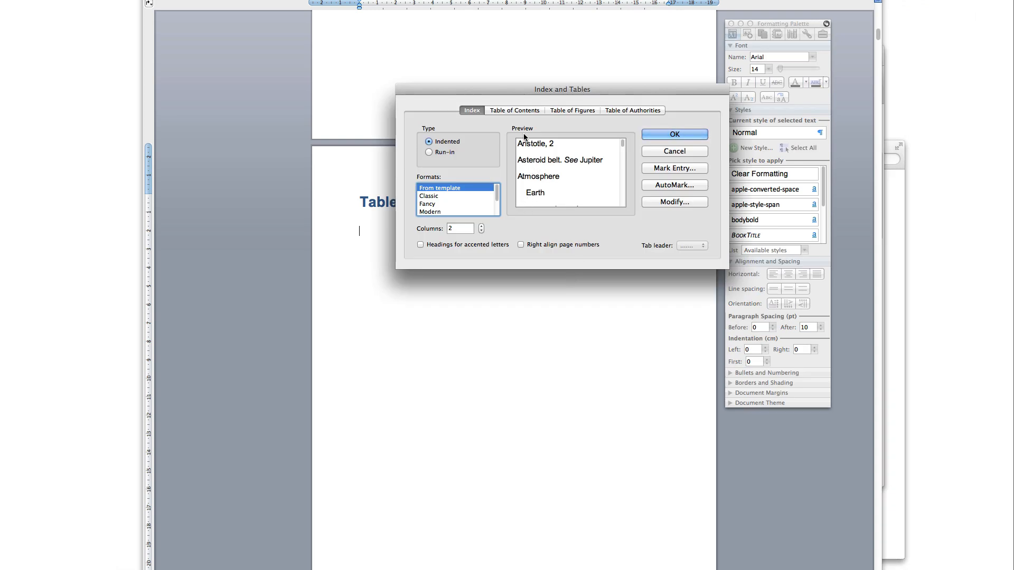
pyautogui.click(530, 114)
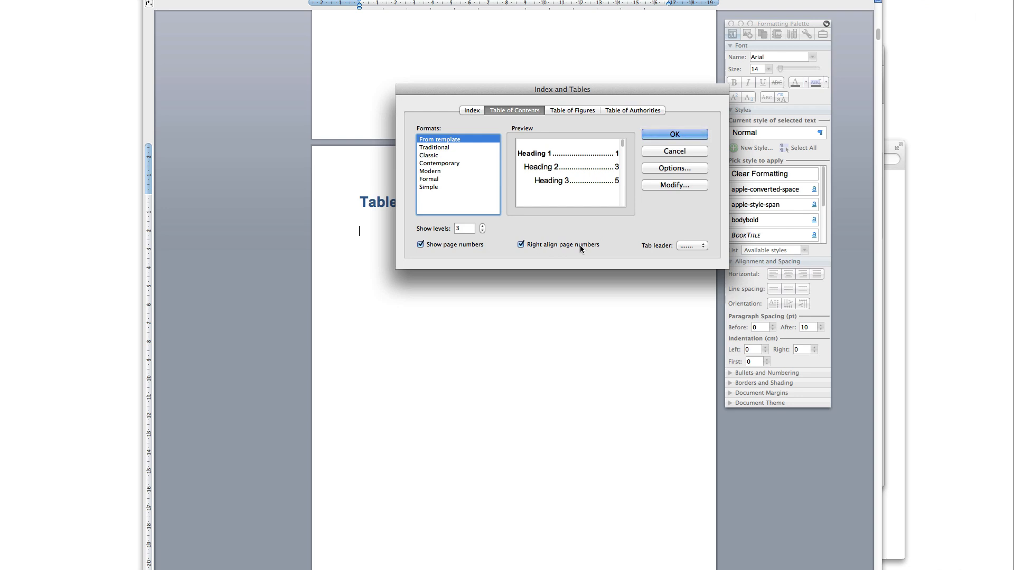
pyautogui.click(681, 133)
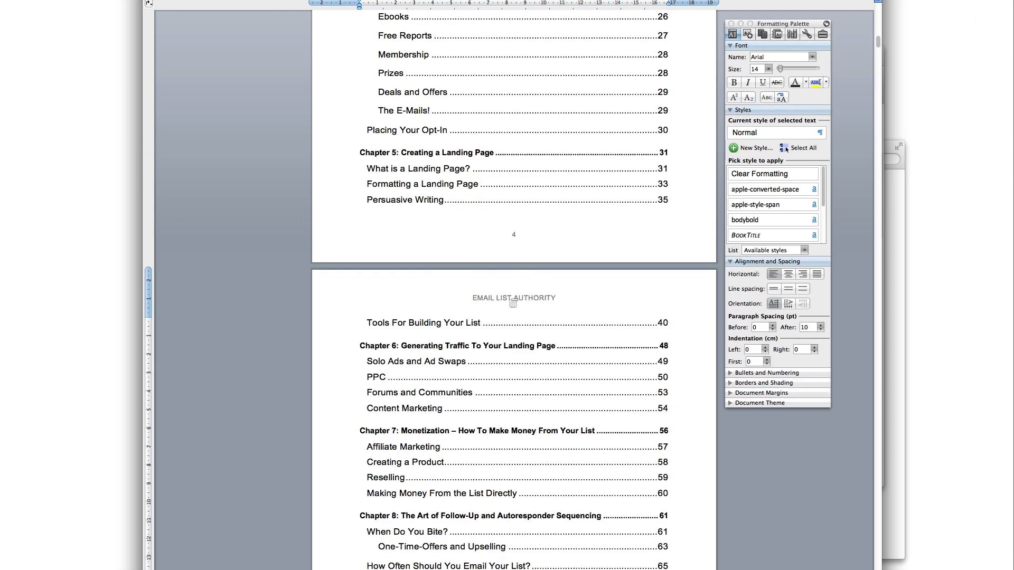
pyautogui.scroll(5, 512, 302)
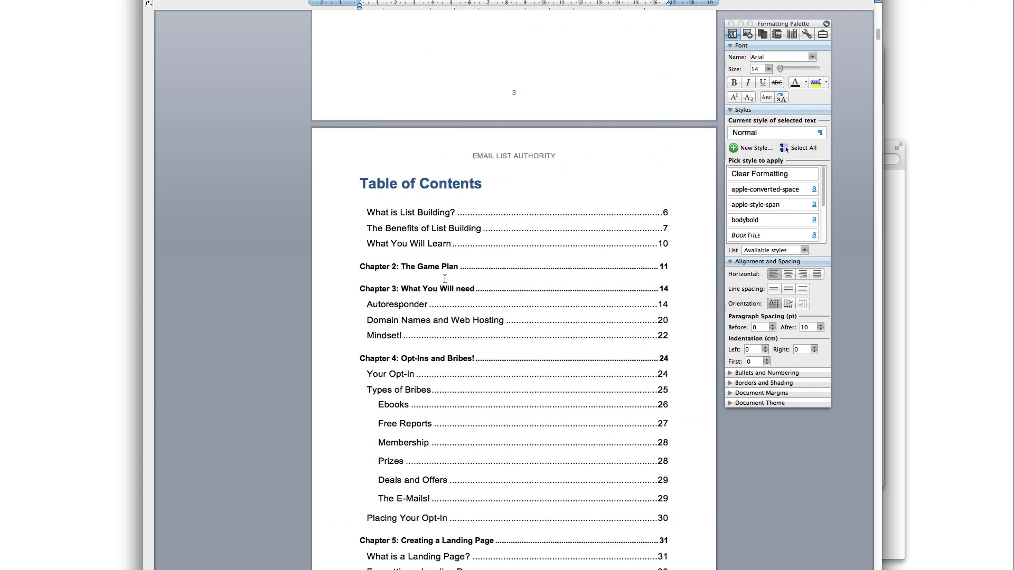
# Select the Introduction title line and apply Heading 1 to it
pyautogui.moveTo(403, 213); pyautogui.dragTo(369, 212)
pyautogui.click(431, 229)
pyautogui.scroll(-10, 431, 230)
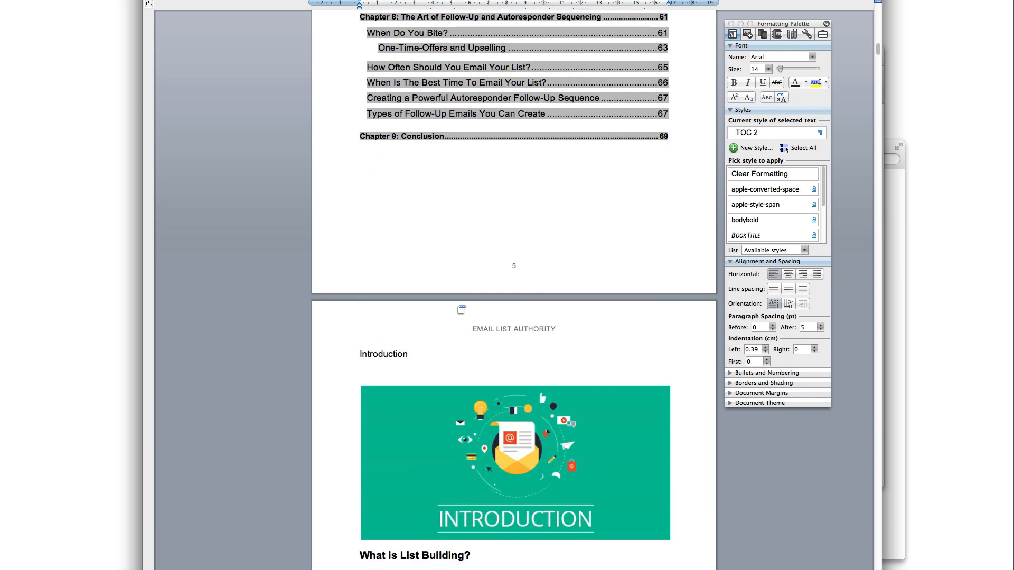
pyautogui.click(391, 354)
pyautogui.click(420, 355)
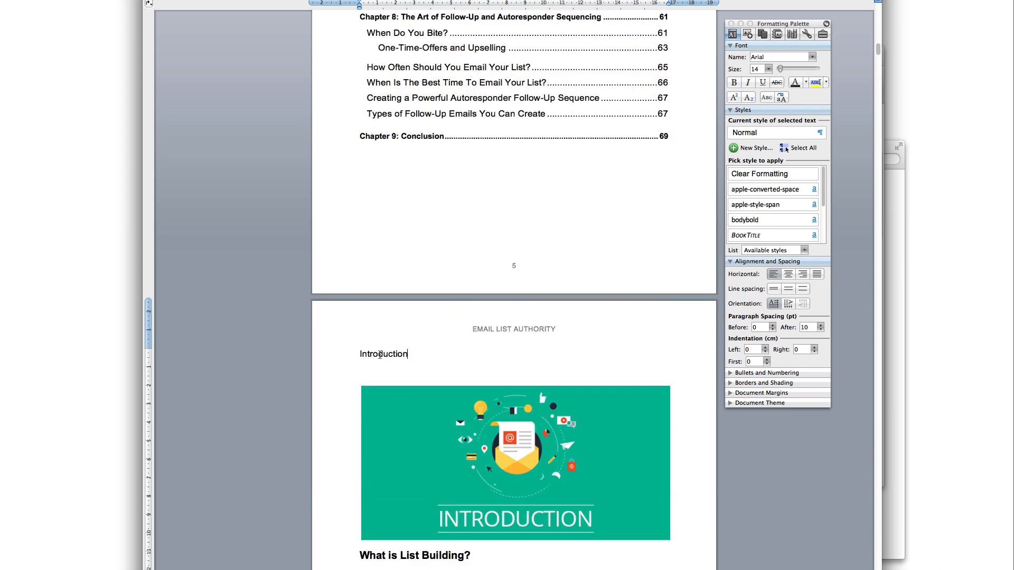
pyautogui.hotkey('shift', 'Home')
pyautogui.scroll(-4, 776, 200)
pyautogui.scroll(2, 771, 209)
pyautogui.scroll(-2, 766, 211)
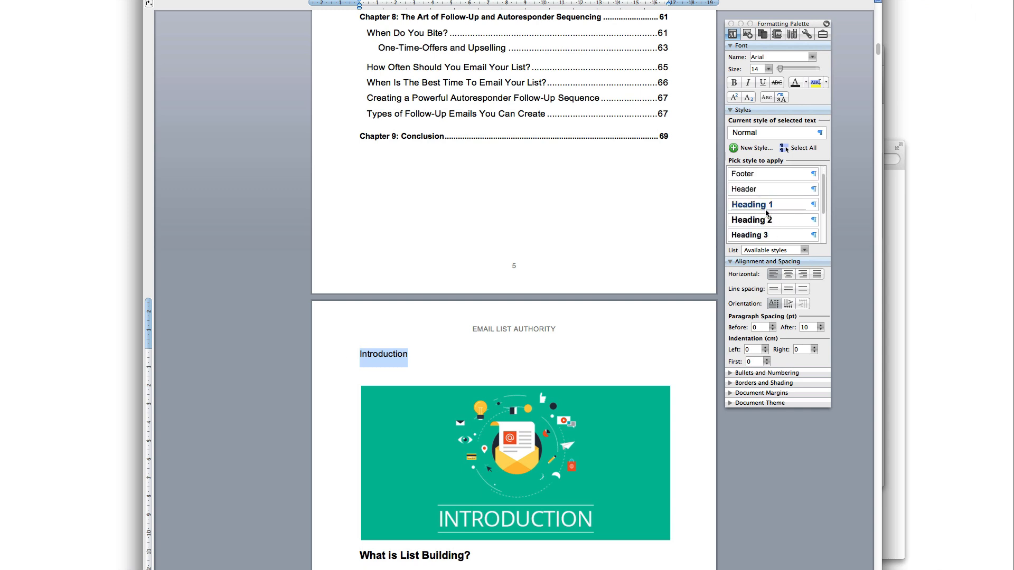
pyautogui.click(767, 206)
# Update the entire table of contents field so Introduction appears first
pyautogui.scroll(5, 478, 304)
pyautogui.scroll(15, 477, 304)
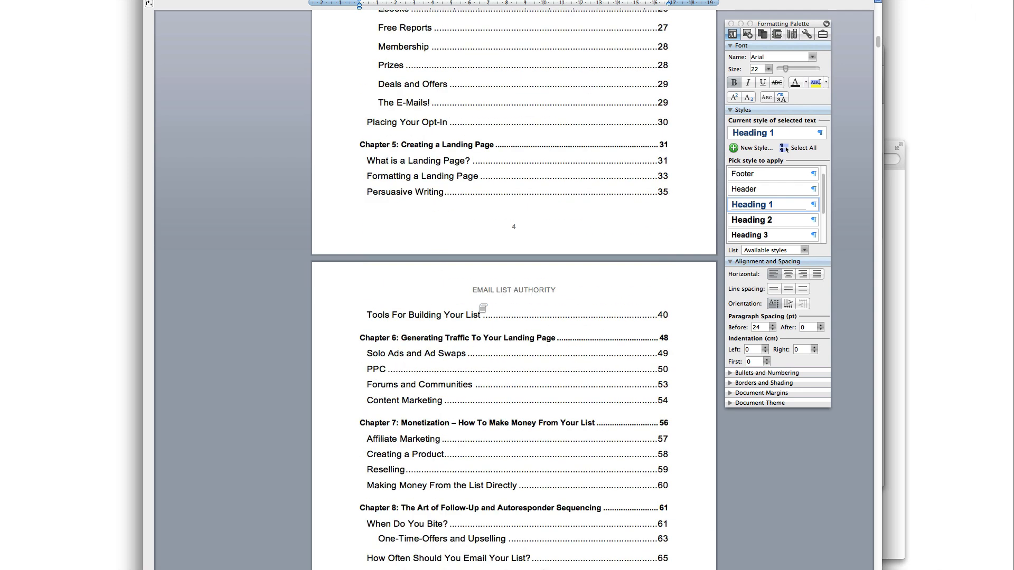
pyautogui.rightClick(422, 230)
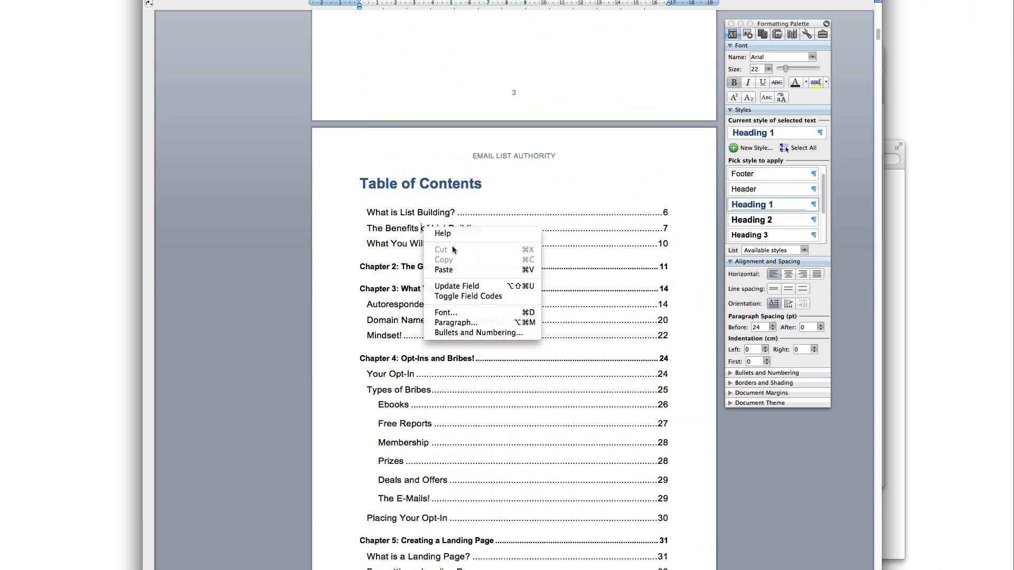
pyautogui.click(458, 286)
pyautogui.click(484, 287)
pyautogui.click(632, 303)
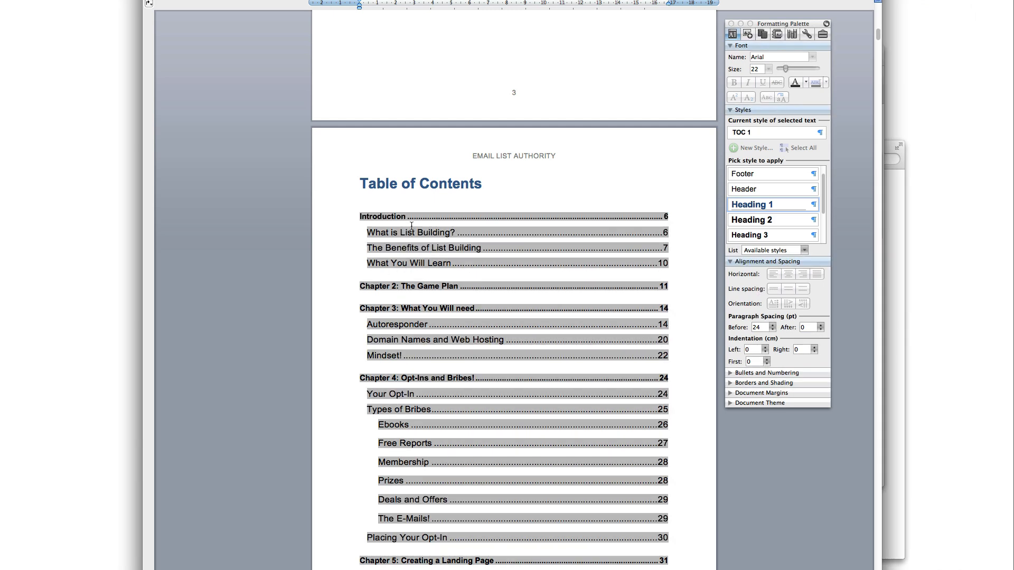
# Scroll from the contents down to the Chapter 9: Conclusion page on page 69
pyautogui.moveTo(400, 233); pyautogui.dragTo(455, 232)
pyautogui.click(422, 277)
pyautogui.scroll(-15, 516, 514)
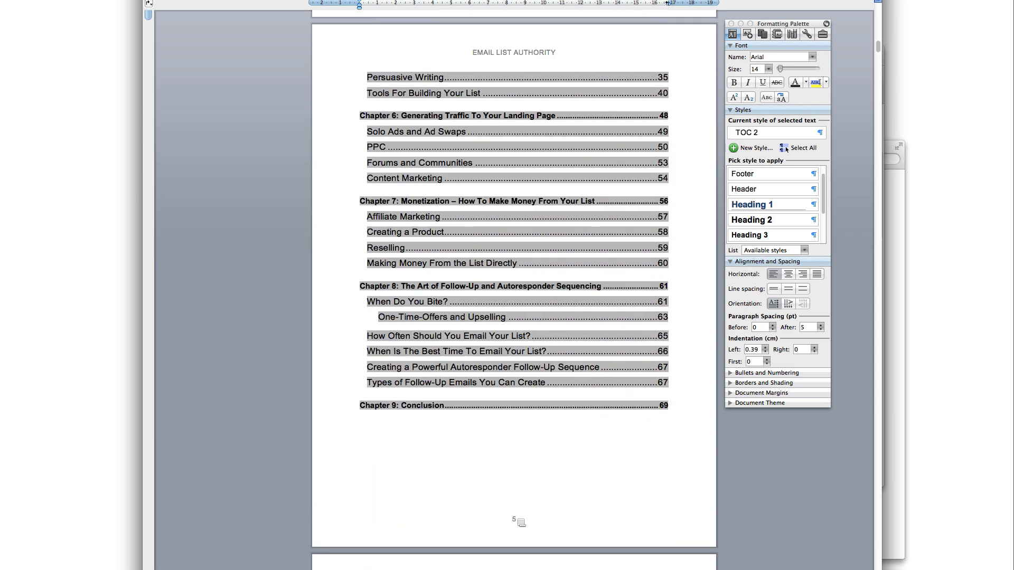
pyautogui.moveTo(674, 413); pyautogui.dragTo(673, 269)
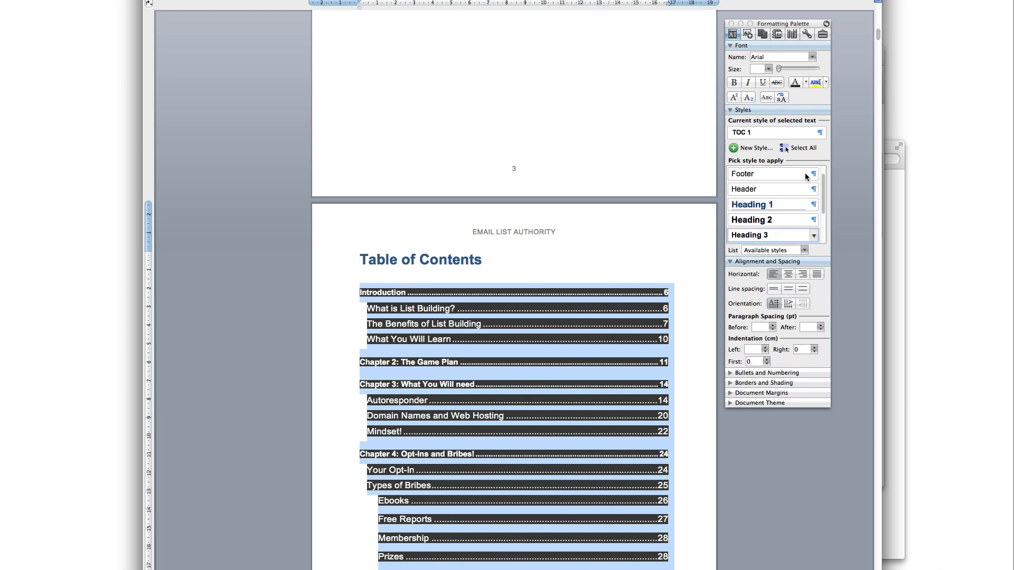
pyautogui.scroll(-20, 576, 383)
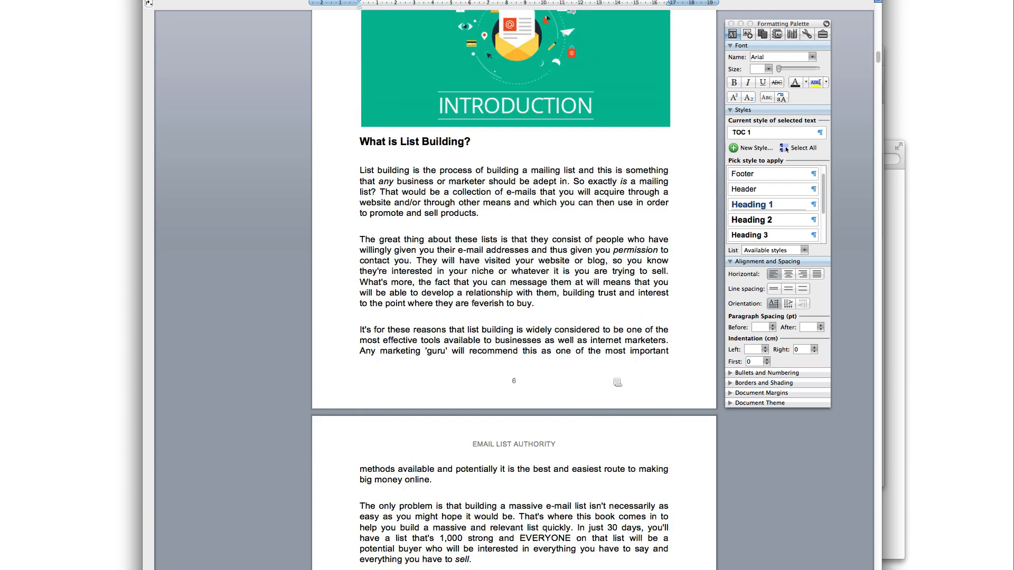
pyautogui.moveTo(875, 59); pyautogui.dragTo(864, 569)
pyautogui.scroll(10, 394, 419)
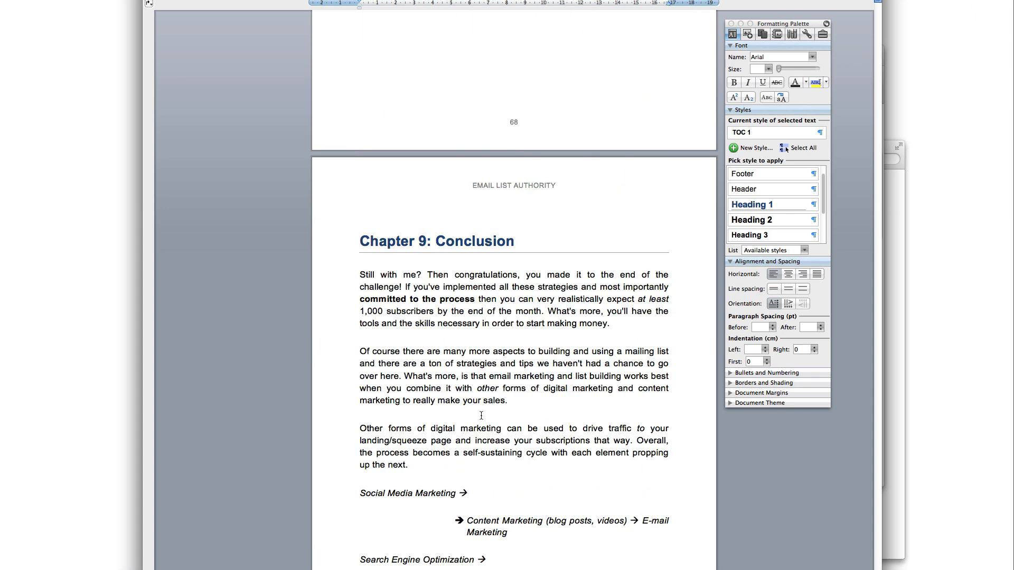
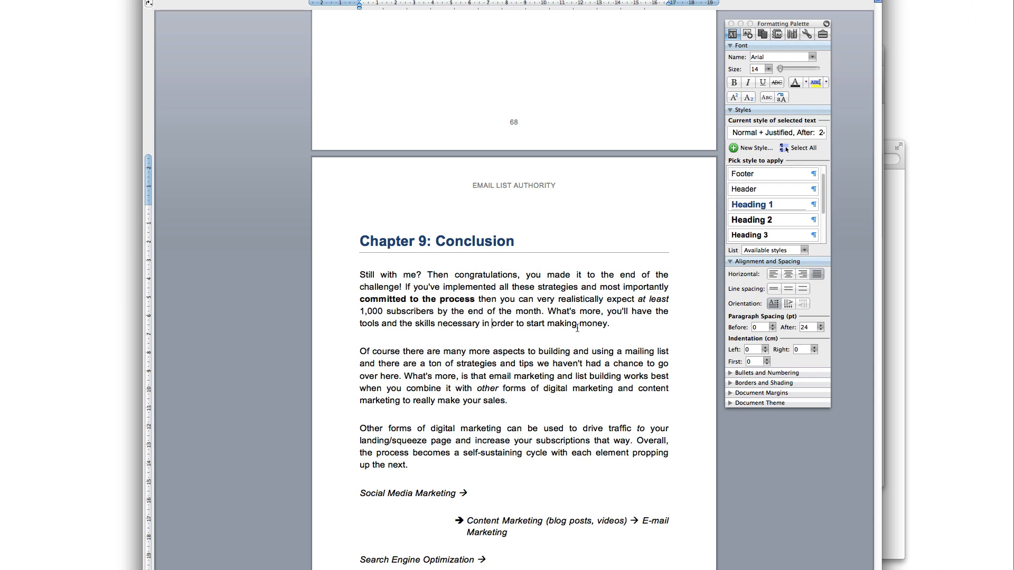
# Review the follow-up email and sales message bullets in the ebook
pyautogui.scroll(20, 550, 386)
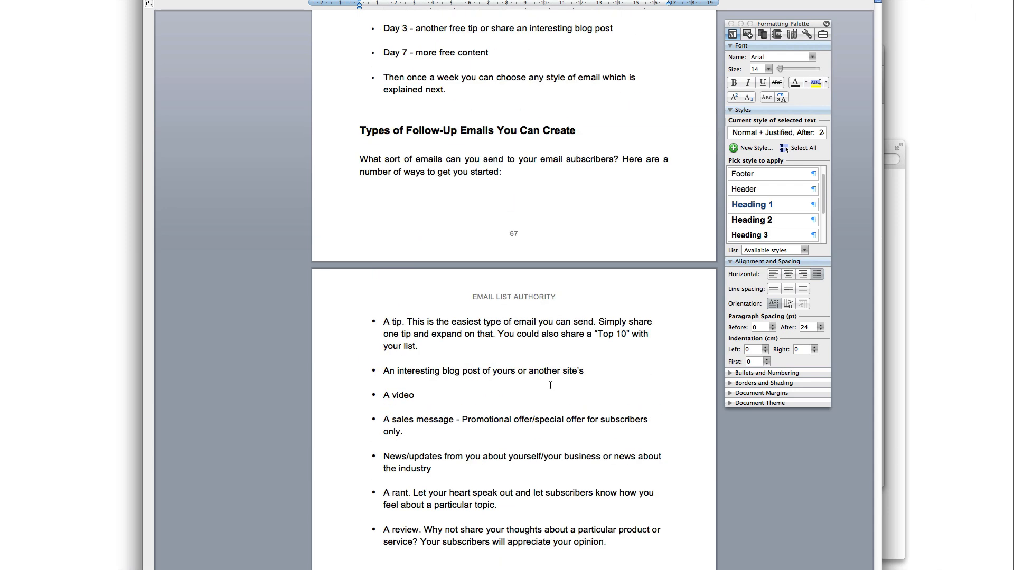
pyautogui.click(447, 395)
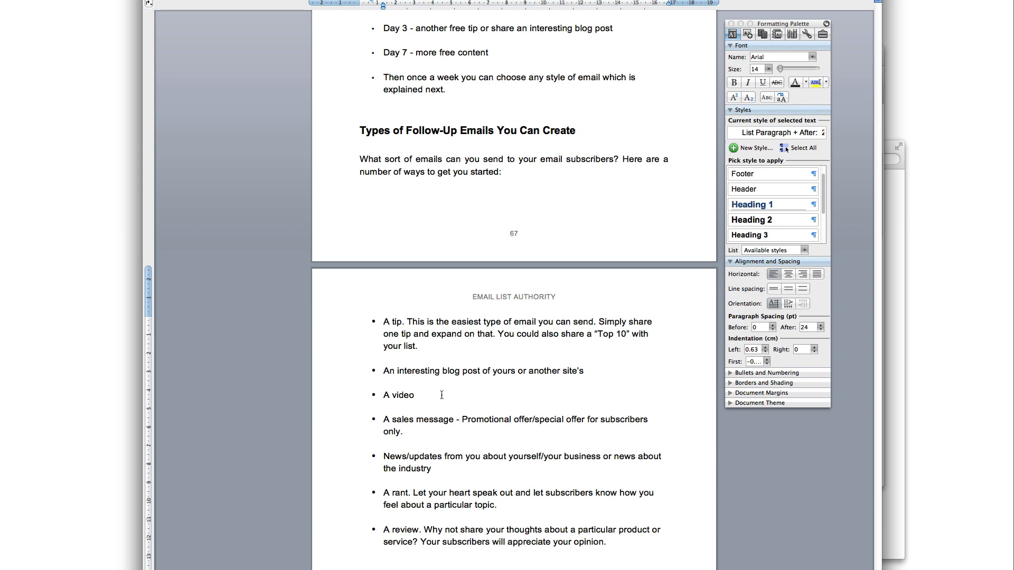
pyautogui.moveTo(408, 397); pyautogui.dragTo(387, 396)
pyautogui.click(386, 396)
pyautogui.moveTo(412, 431); pyautogui.dragTo(390, 418)
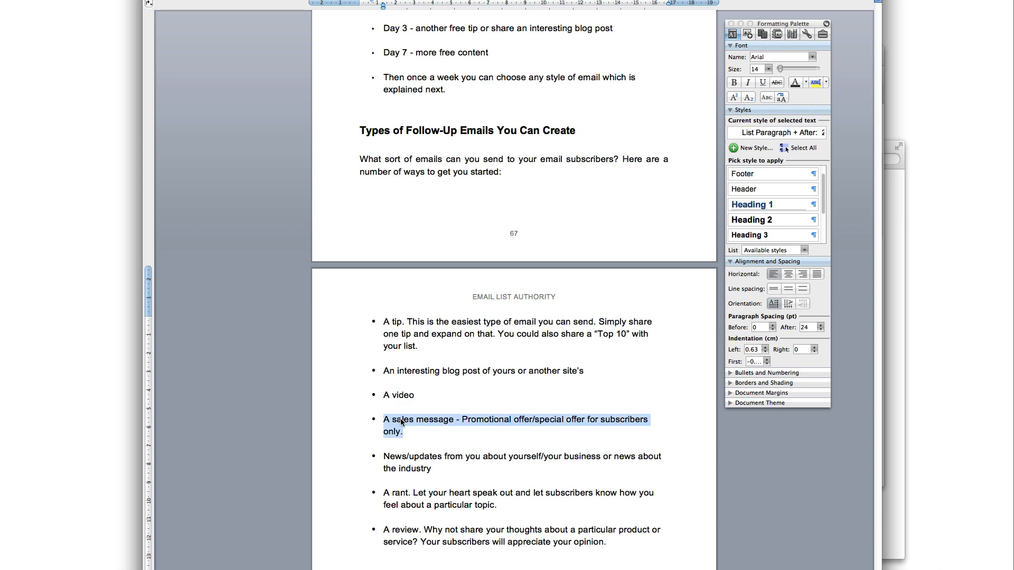
pyautogui.click(437, 430)
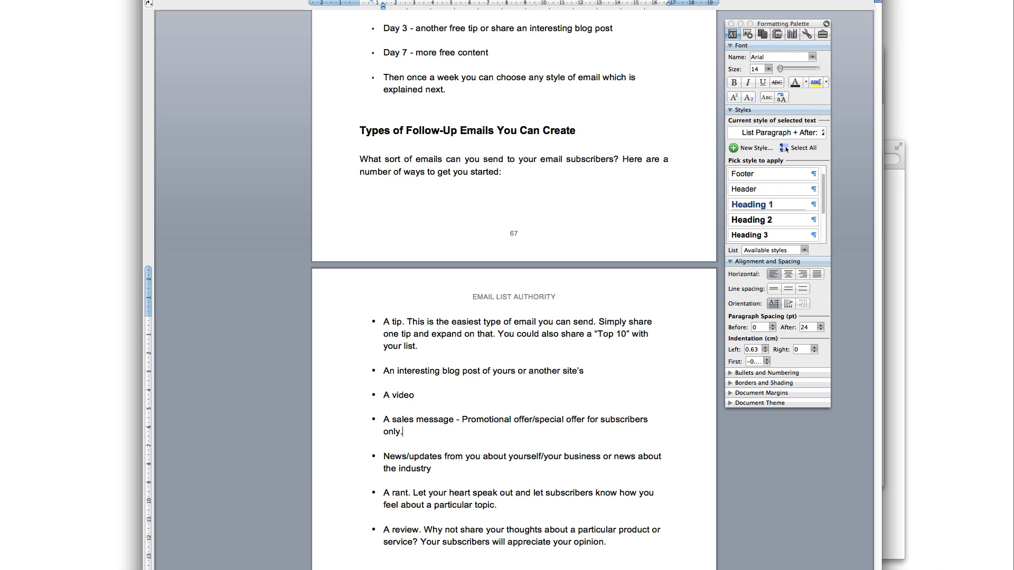
# Check the existing List Authority.pdf in the Module 1 – Ebook folder, then return to the ebook
pyautogui.click(887, 335)
pyautogui.click(411, 218)
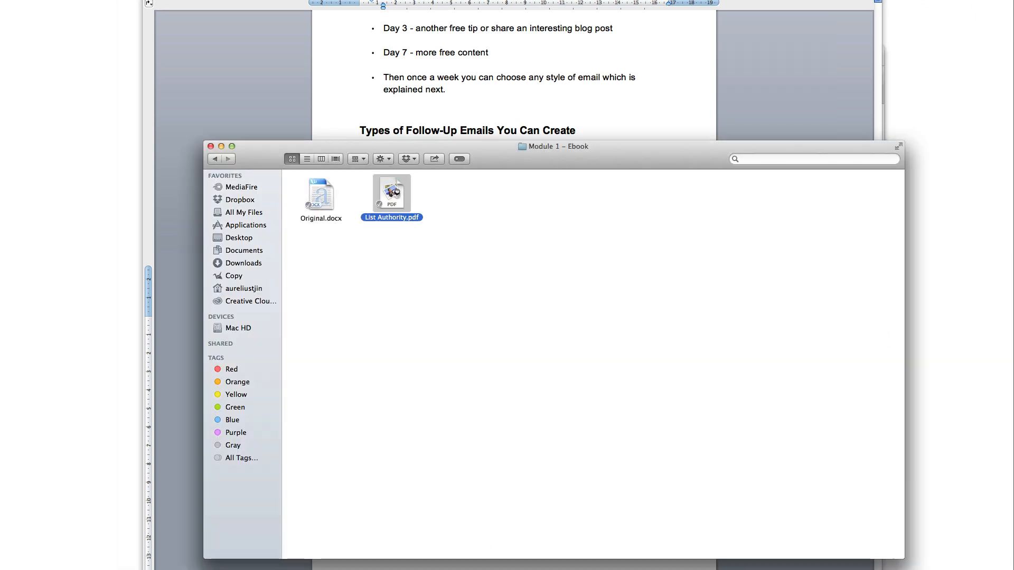
pyautogui.press('super+Tab')
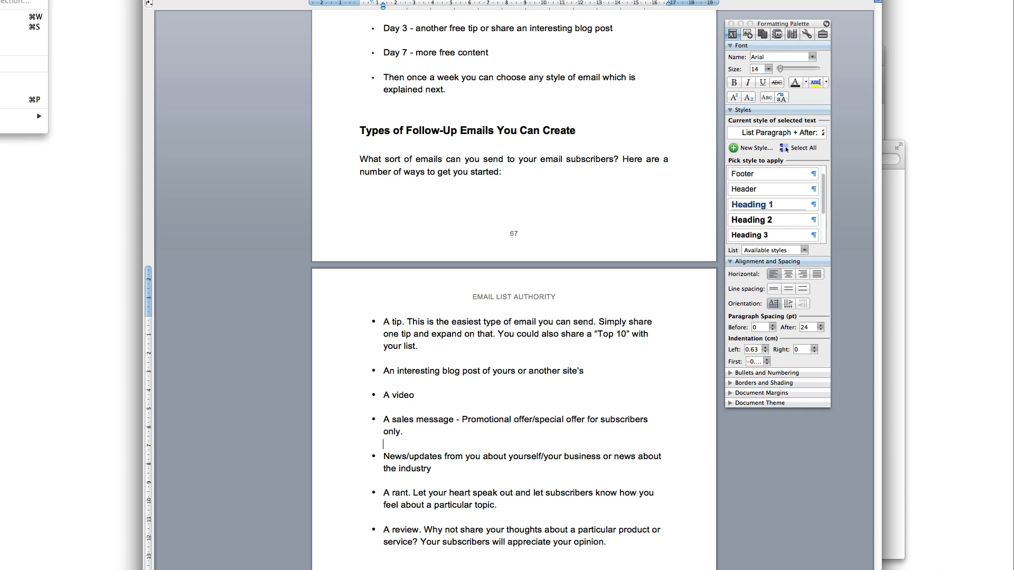
# Save a copy of the ebook with PDF as the file format
pyautogui.click(22, 40)
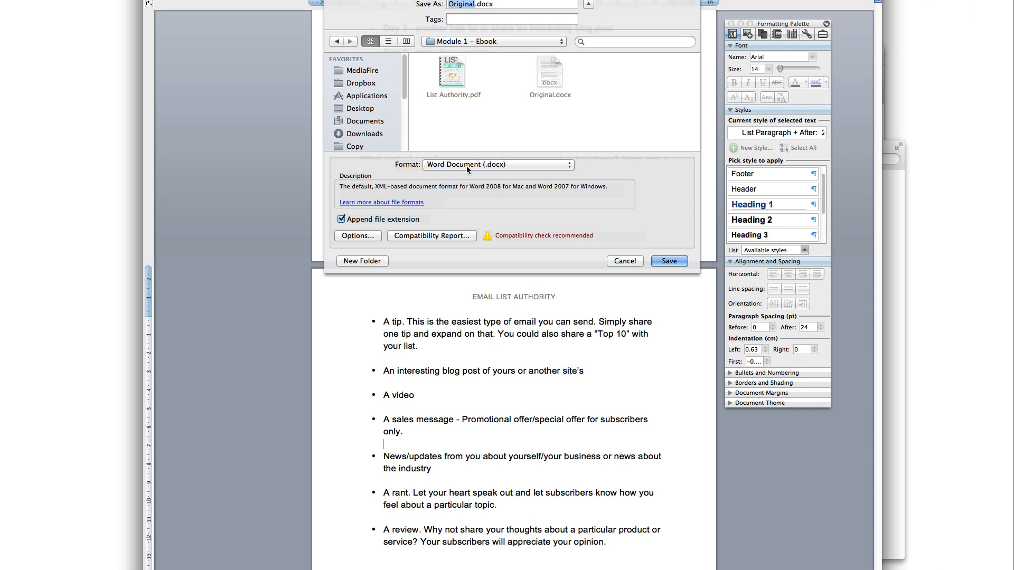
pyautogui.click(467, 165)
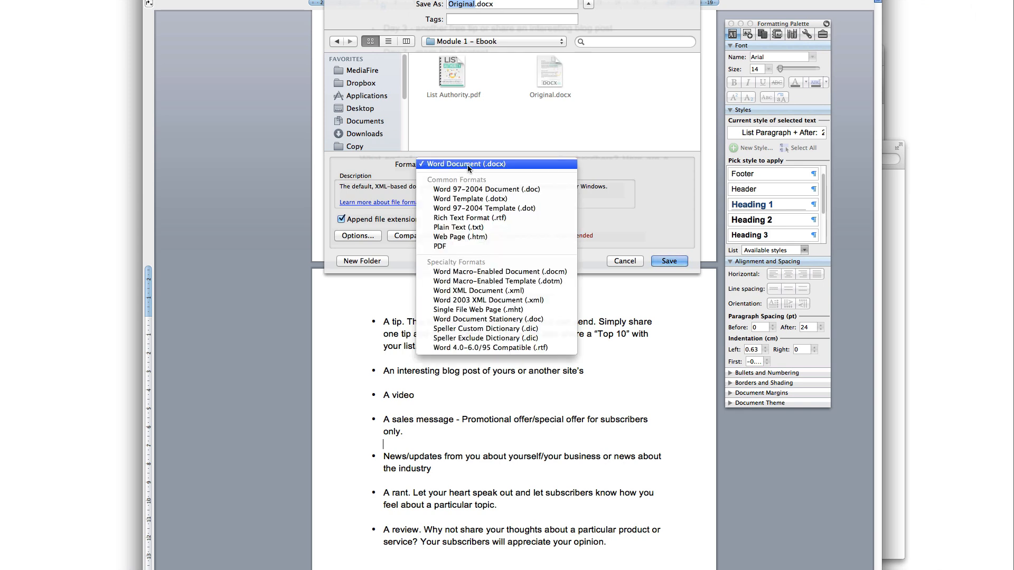
pyautogui.click(446, 247)
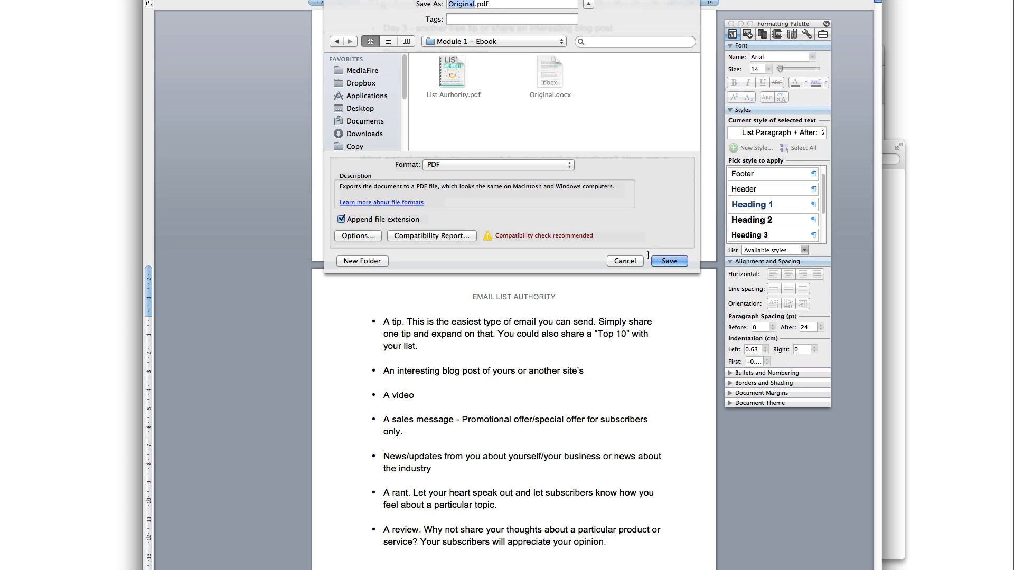
pyautogui.click(667, 261)
pyautogui.click(456, 278)
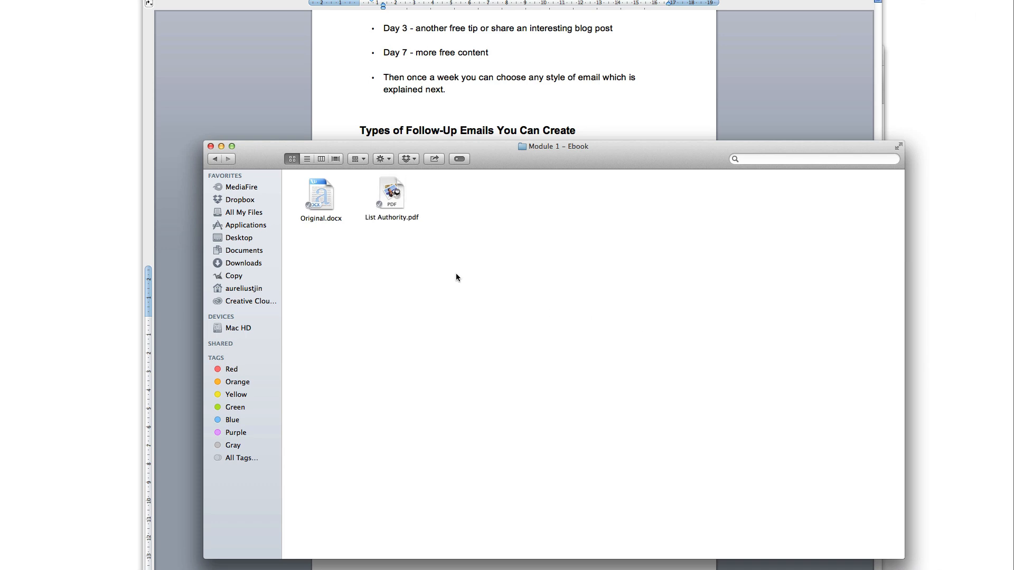
pyautogui.doubleClick(404, 216)
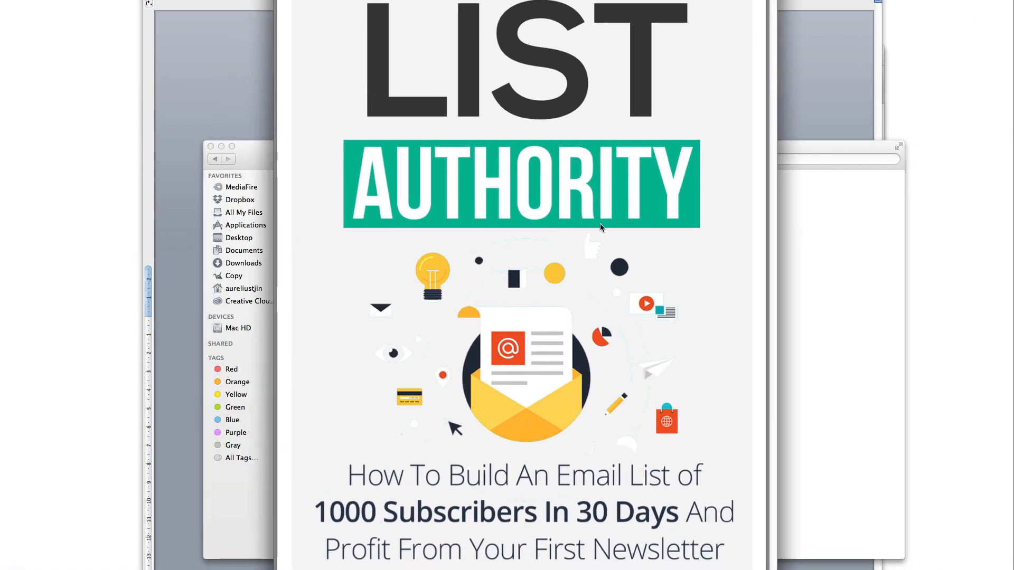
pyautogui.scroll(-15, 600, 226)
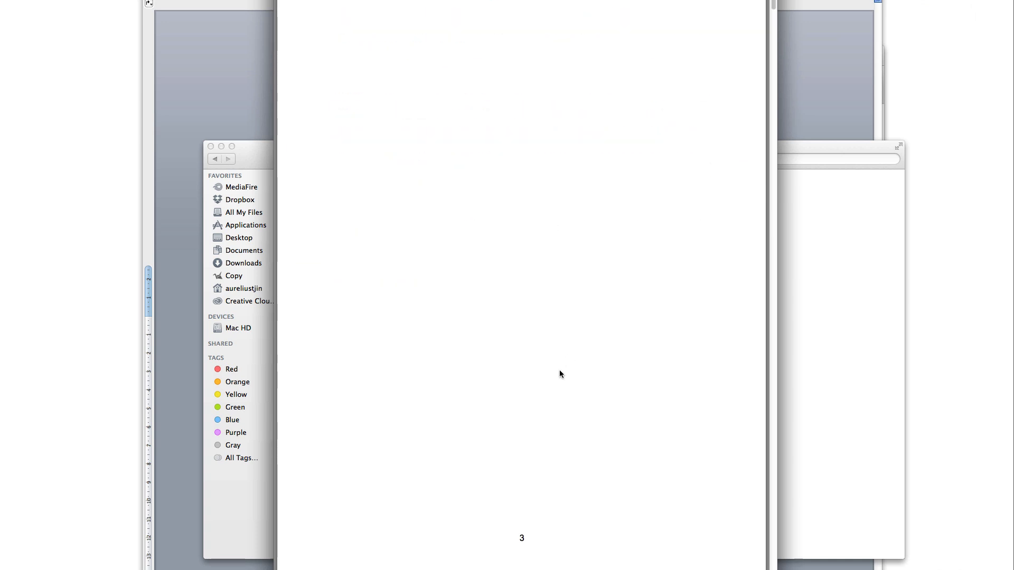
pyautogui.scroll(-8, 559, 373)
pyautogui.moveTo(574, 387); pyautogui.dragTo(417, 351)
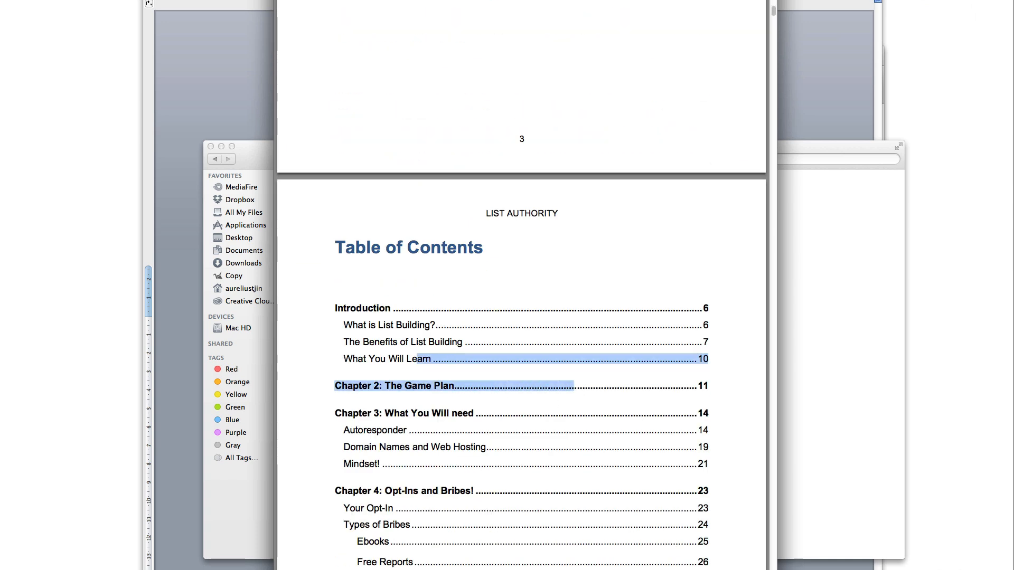
pyautogui.scroll(-5, 517, 391)
pyautogui.scroll(20, 516, 391)
pyautogui.scroll(10, 517, 389)
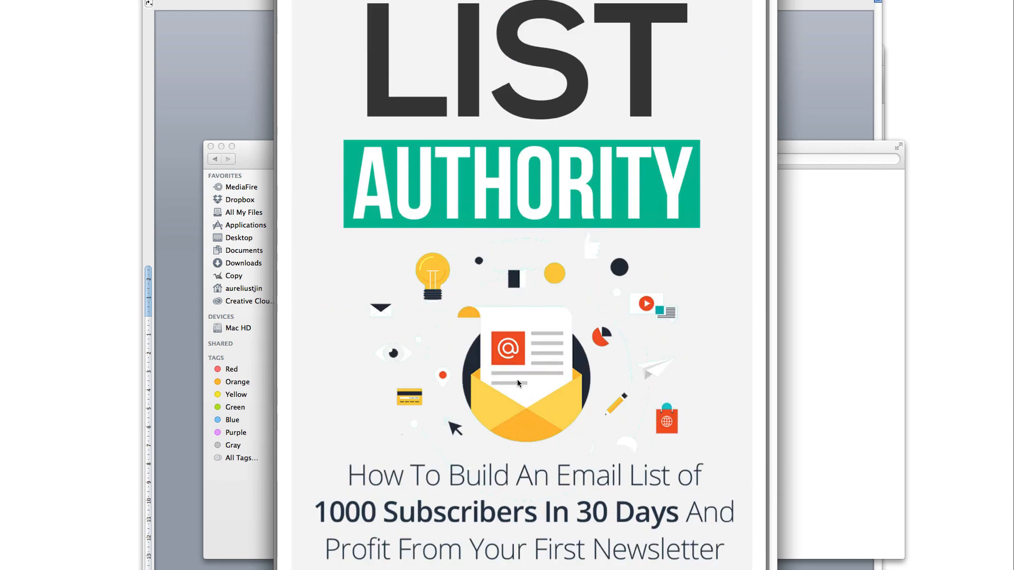
pyautogui.press('space')
pyautogui.click(420, 218)
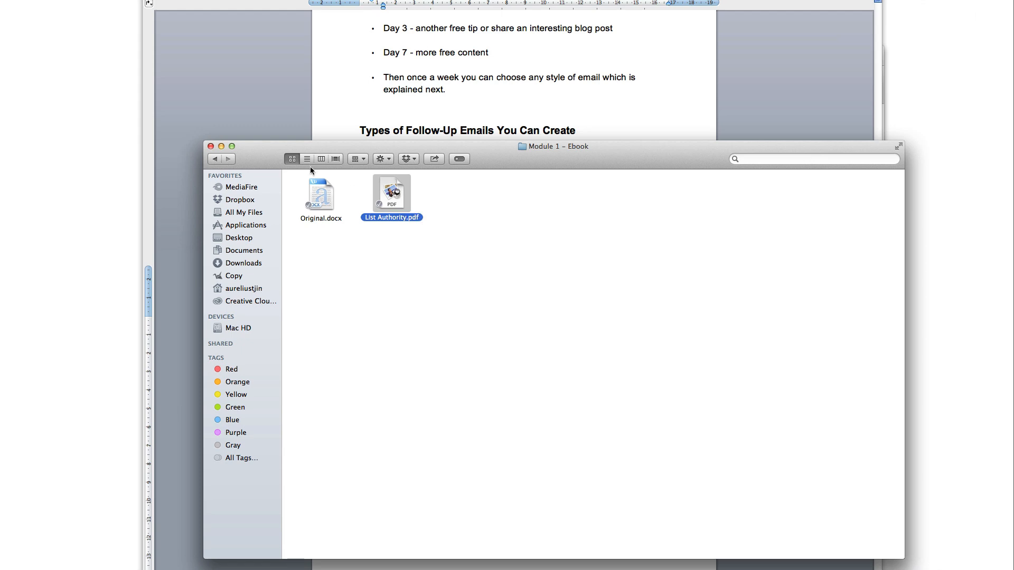
# Go back to Private Label Rights and open the Module 2 – Checklist folder
pyautogui.click(481, 318)
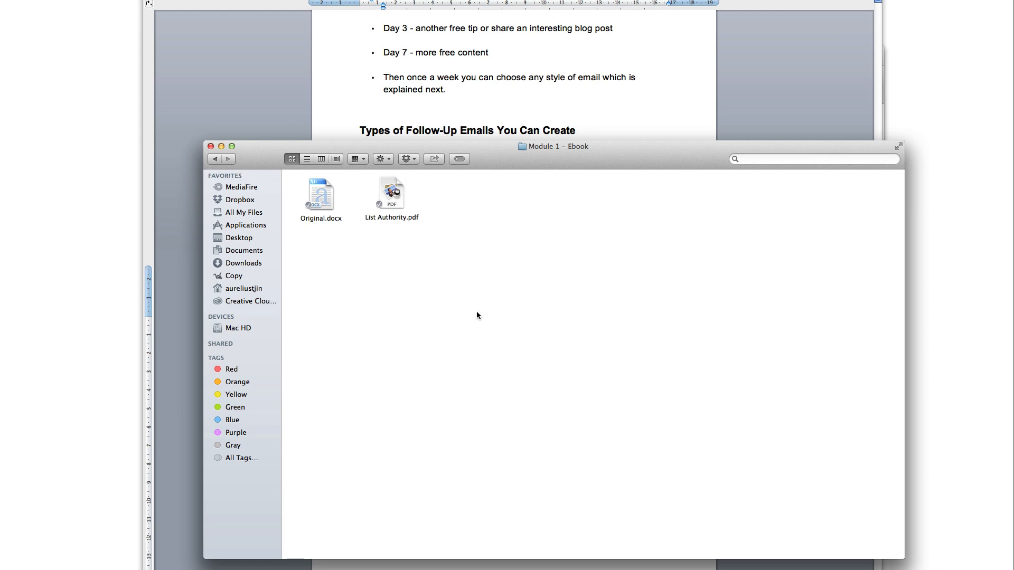
pyautogui.click(215, 159)
pyautogui.doubleClick(480, 220)
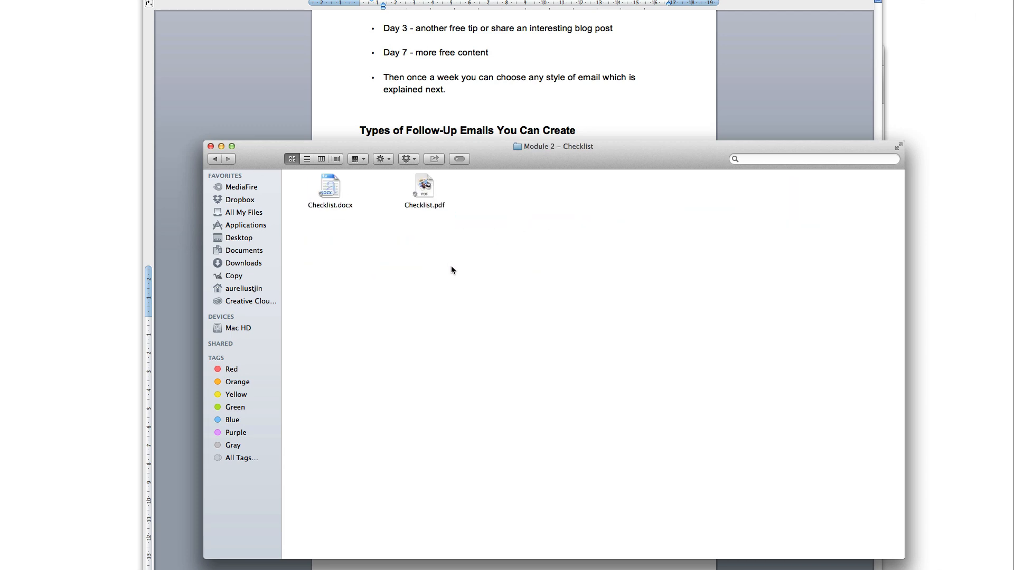
# Quit Word without saving the ebook, then reposition the Finder window and select Checklist.docx
pyautogui.click(256, 82)
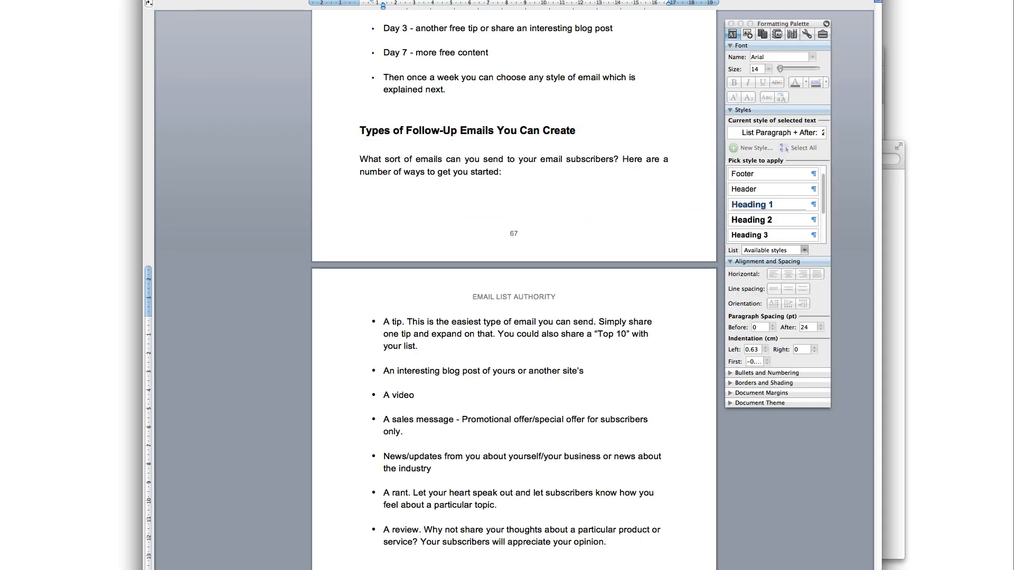
pyautogui.press('super+q')
pyautogui.click(478, 34)
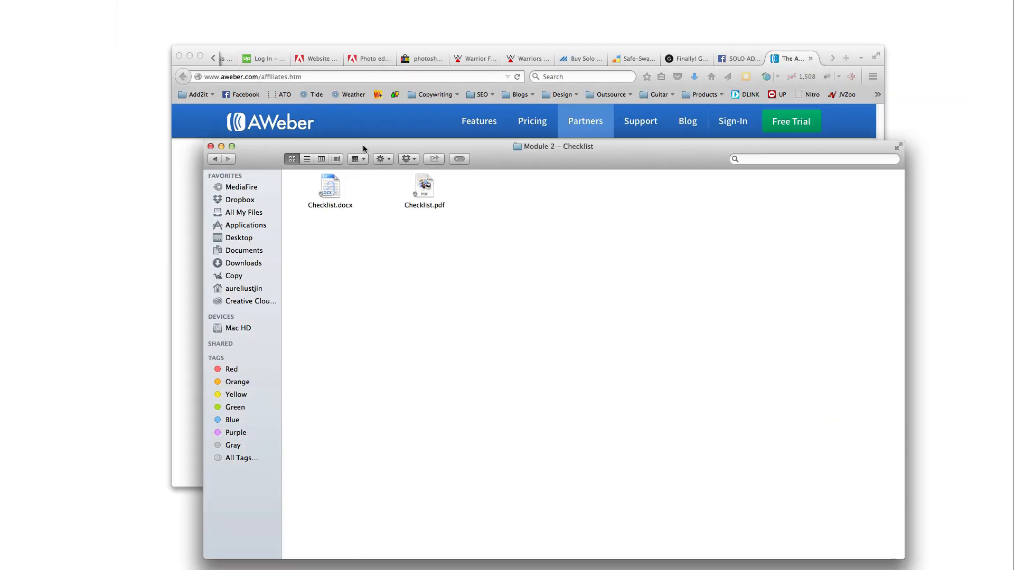
pyautogui.moveTo(363, 148); pyautogui.dragTo(337, 68)
pyautogui.click(317, 121)
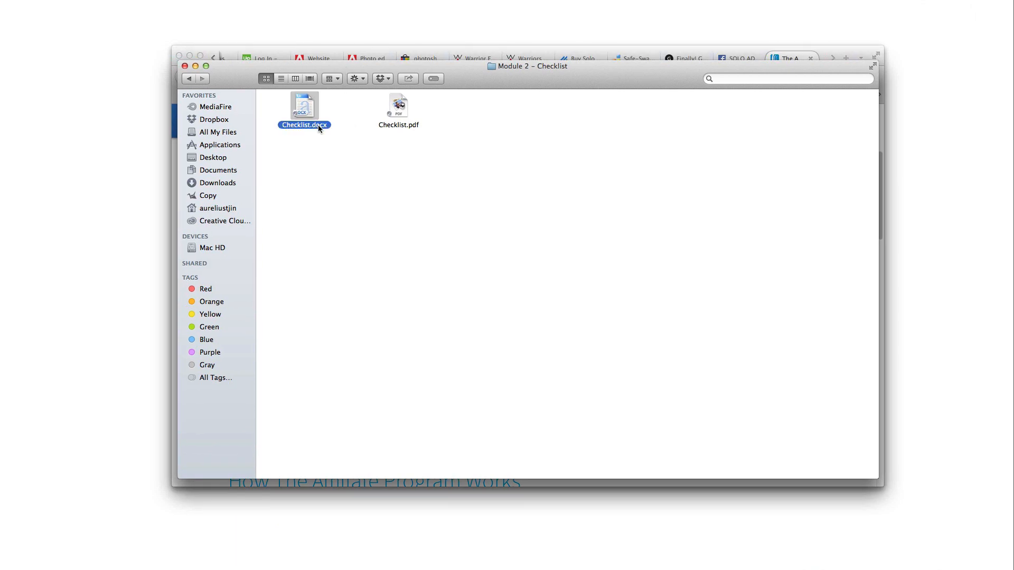
pyautogui.doubleClick(310, 127)
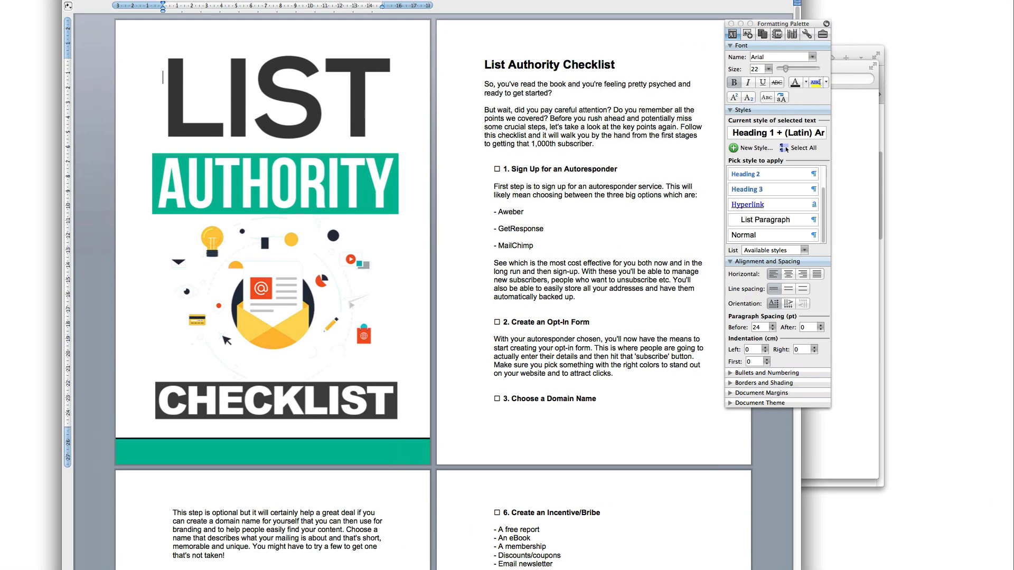
pyautogui.scroll(-15, 546, 186)
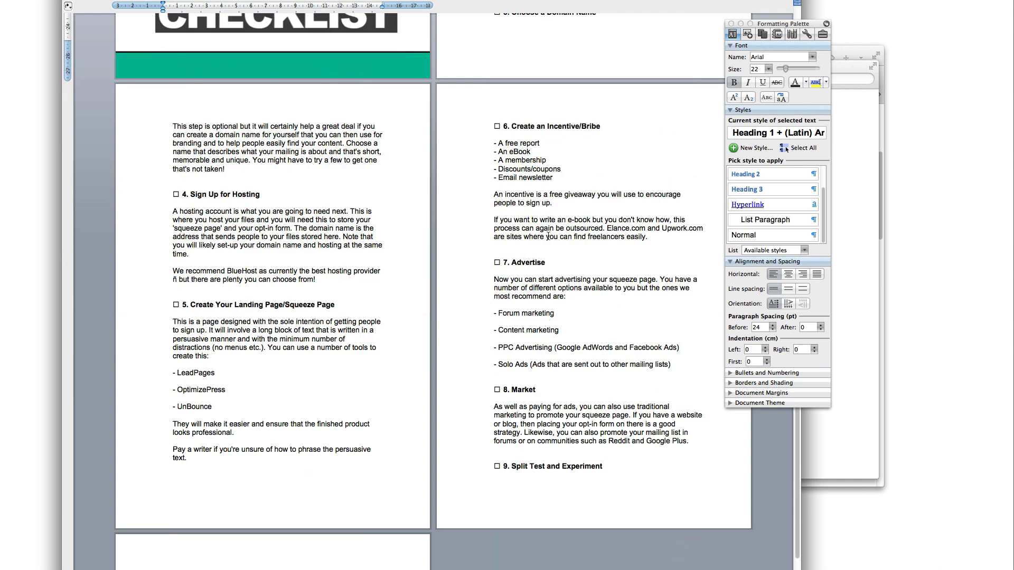
pyautogui.scroll(5, 548, 237)
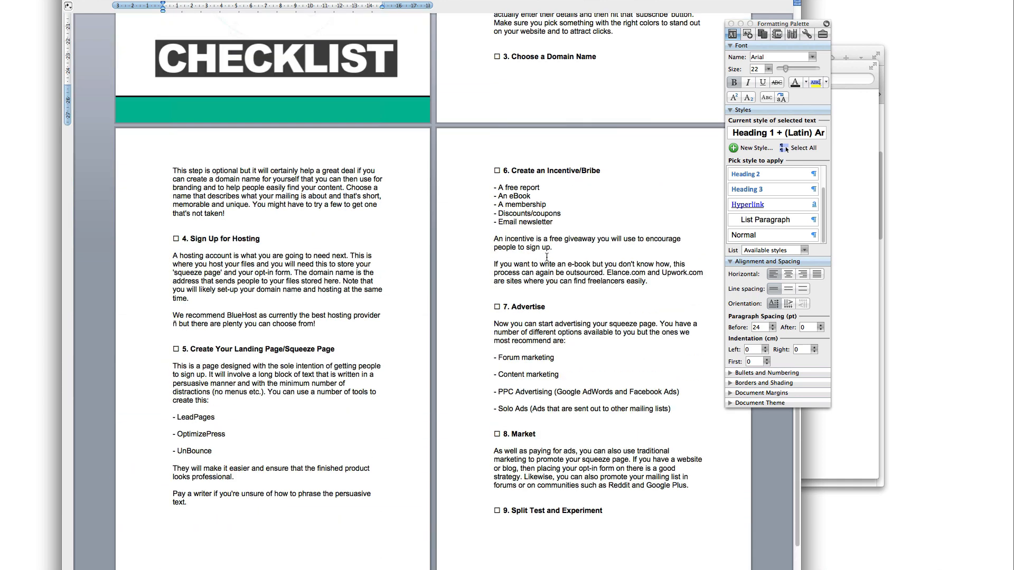
pyautogui.scroll(10, 546, 257)
pyautogui.scroll(-15, 548, 257)
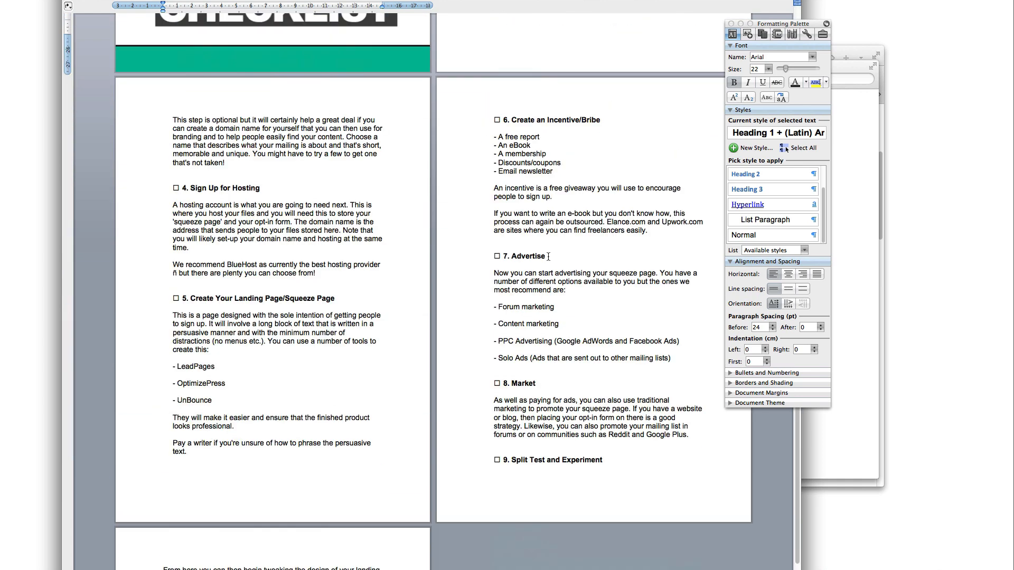
pyautogui.scroll(5, 549, 259)
pyautogui.scroll(7, 549, 259)
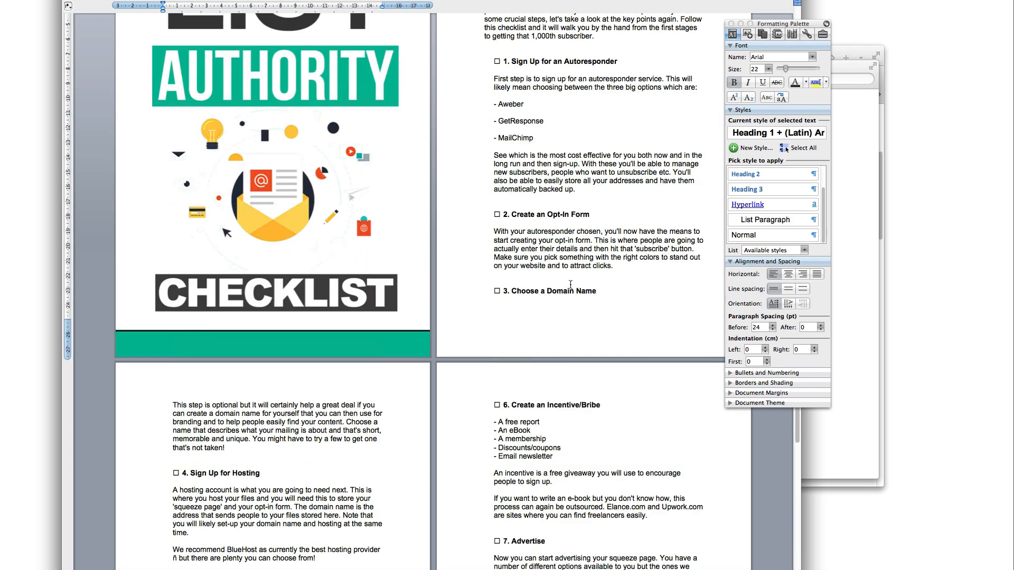
pyautogui.scroll(3, 570, 284)
pyautogui.scroll(-10, 581, 287)
pyautogui.scroll(-10, 589, 292)
pyautogui.scroll(20, 576, 316)
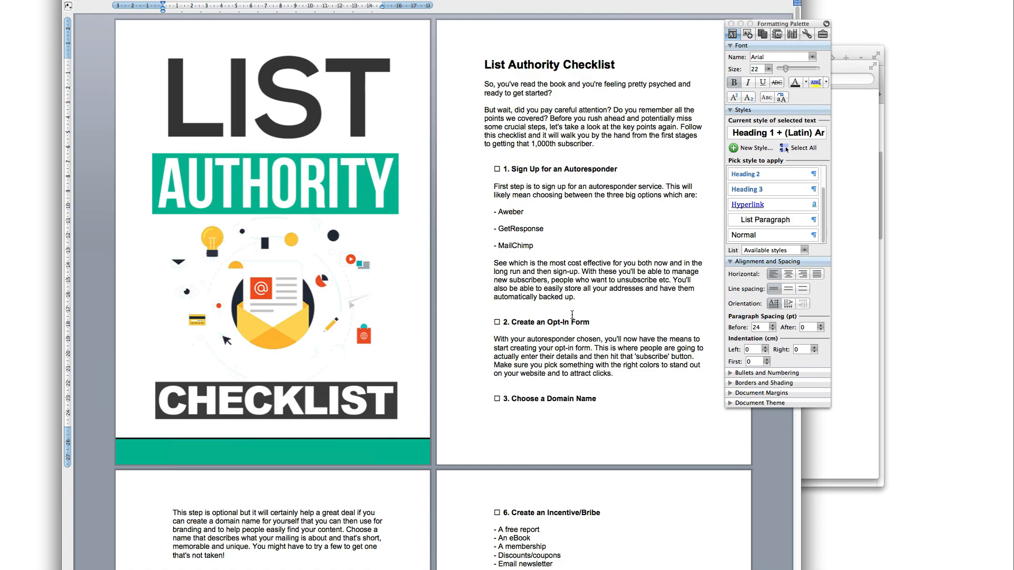
pyautogui.moveTo(585, 299); pyautogui.dragTo(494, 263)
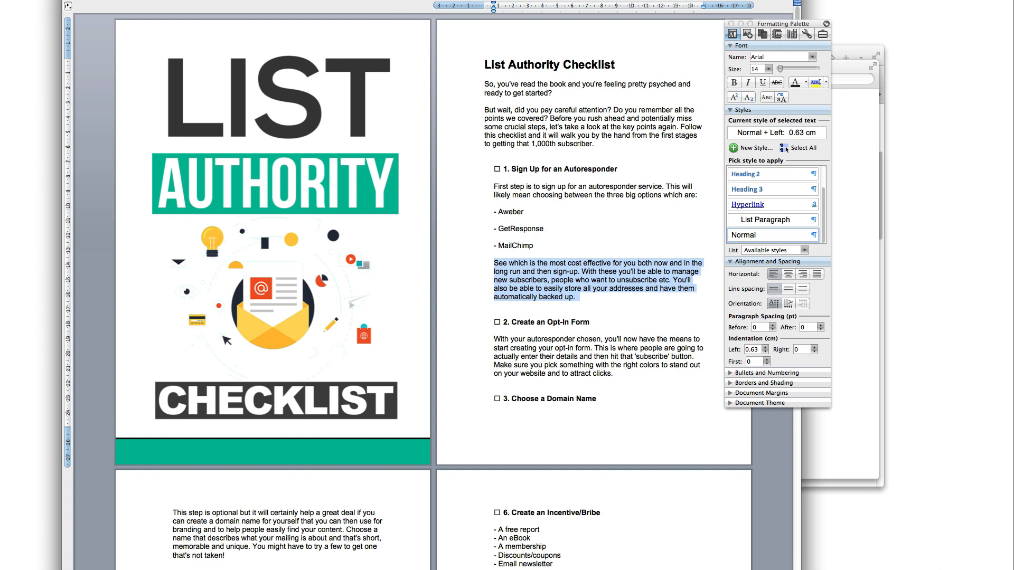
pyautogui.press('super+h')
pyautogui.click(401, 126)
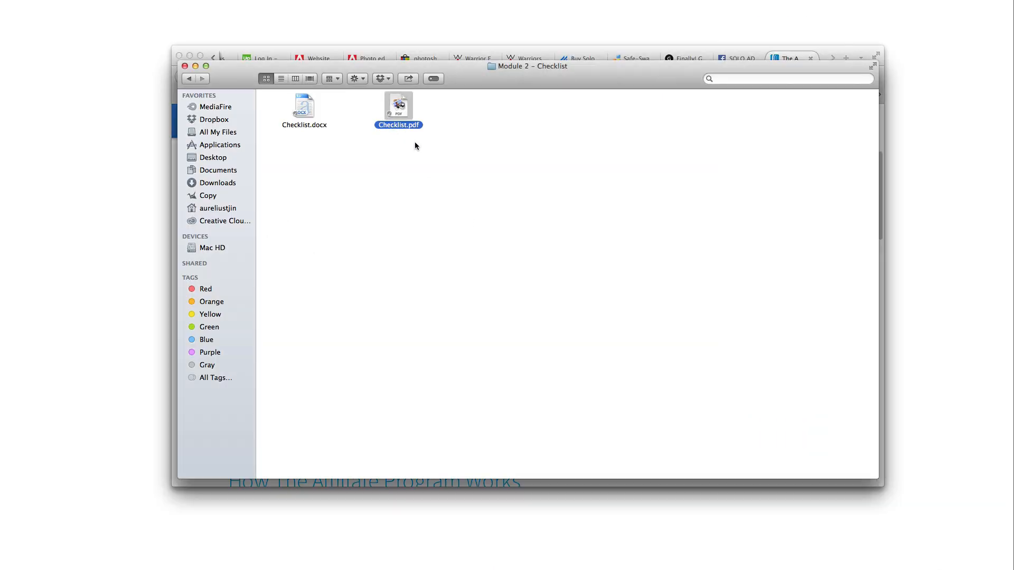
# Return to Private Label Rights and click through the Module 1–4 folders
pyautogui.click(423, 173)
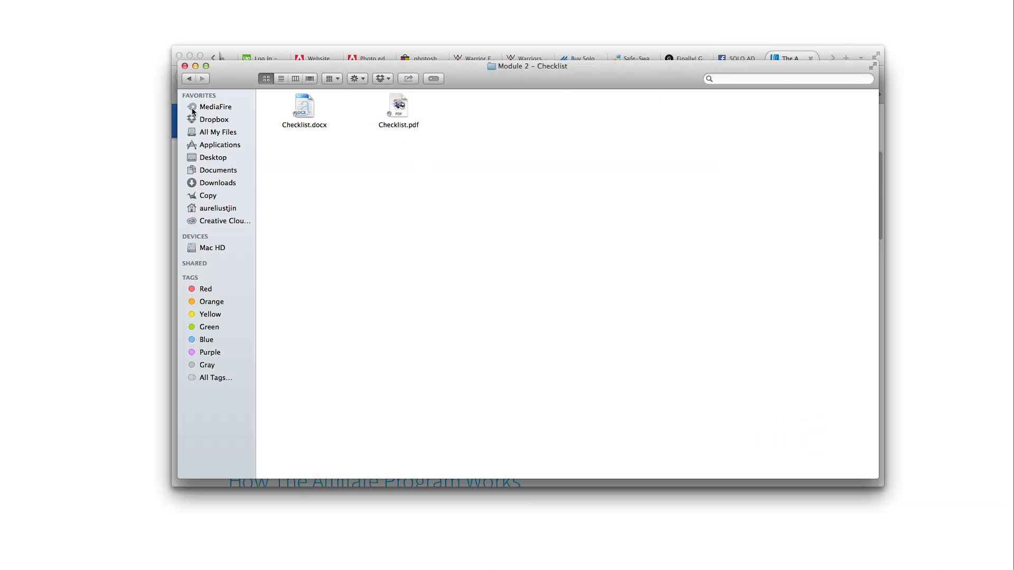
pyautogui.click(189, 78)
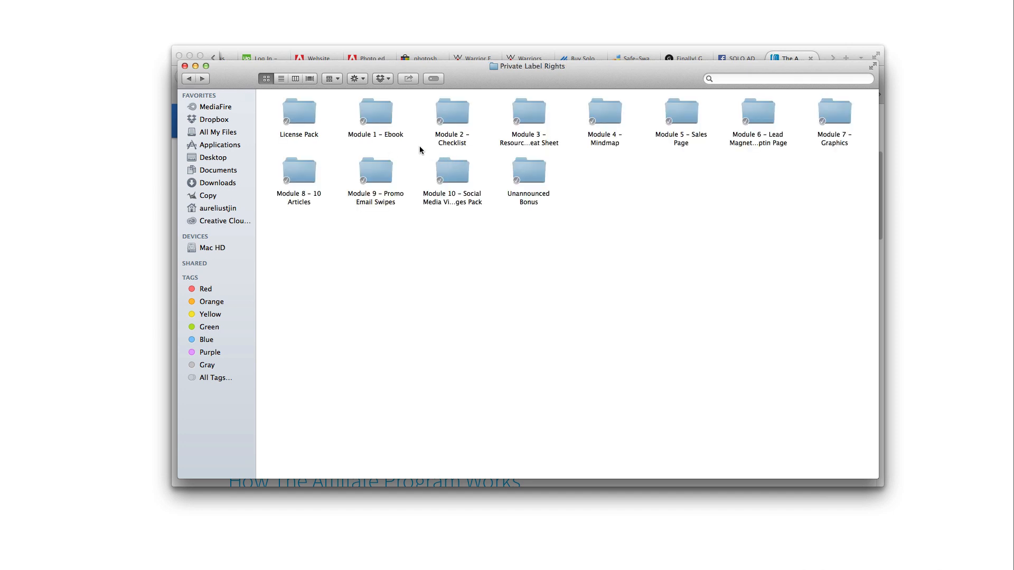
pyautogui.click(389, 134)
pyautogui.click(394, 145)
pyautogui.click(395, 136)
pyautogui.click(448, 145)
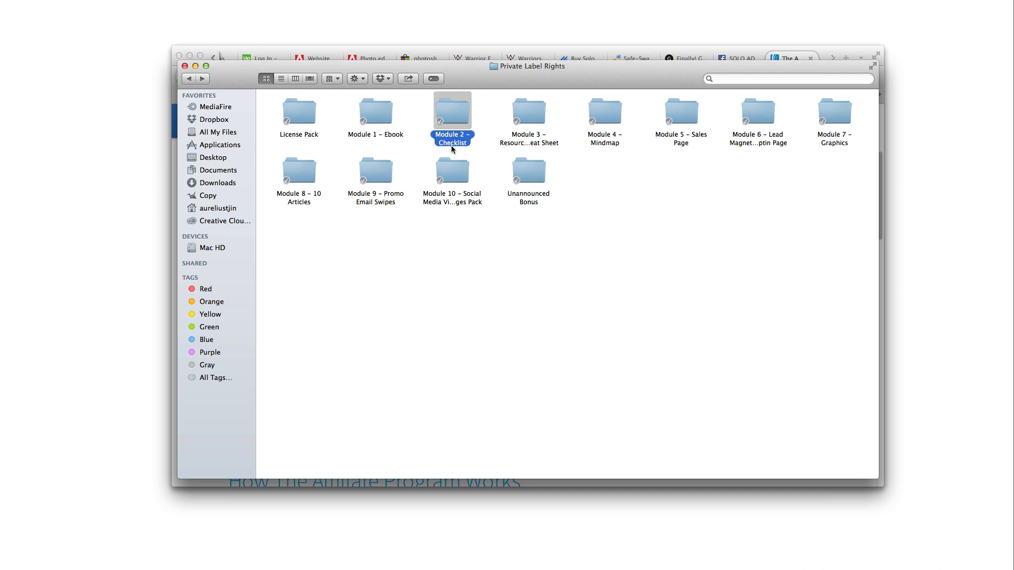
pyautogui.click(531, 146)
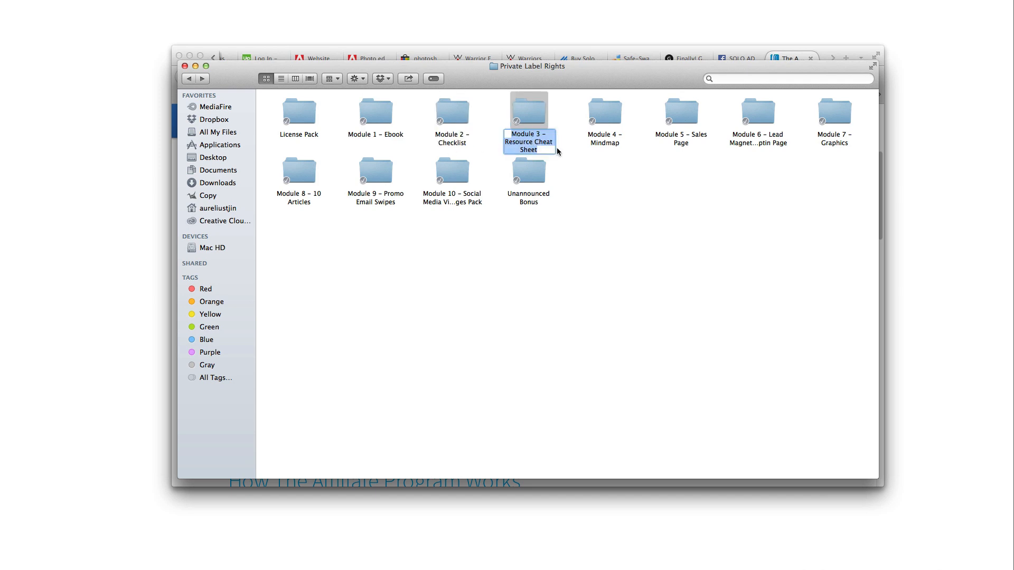
pyautogui.click(606, 143)
pyautogui.click(590, 156)
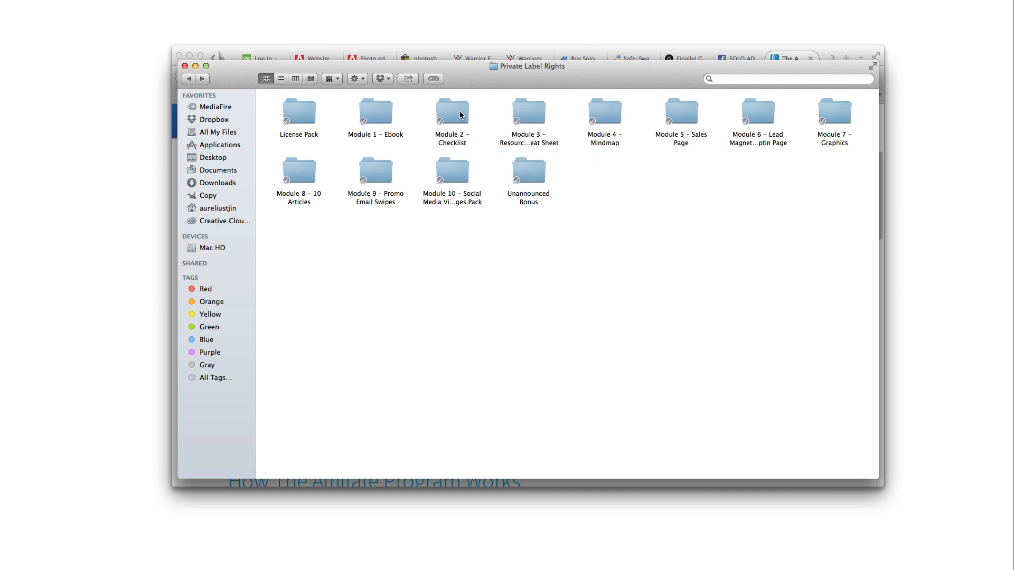
pyautogui.click(454, 108)
pyautogui.click(519, 115)
pyautogui.click(587, 119)
pyautogui.click(603, 128)
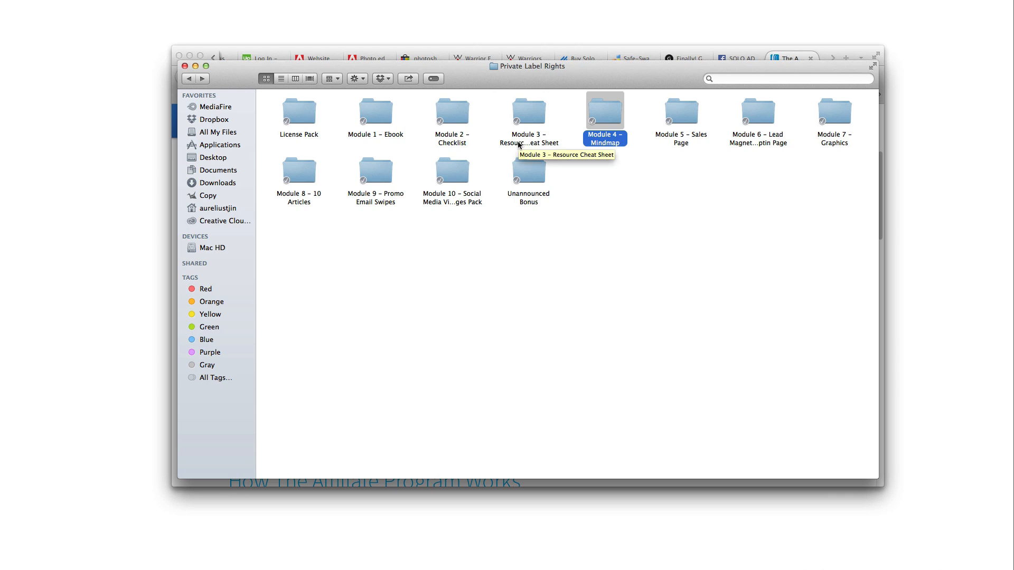
pyautogui.click(613, 188)
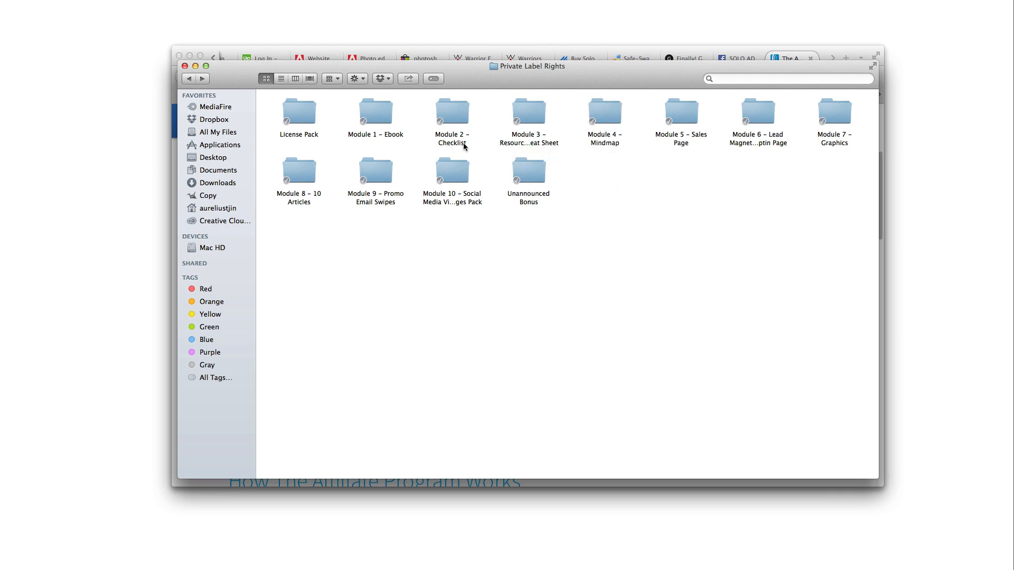
# Peek into Module 1 – Ebook, come back, and open Module 3 – Resource Cheat Sheet
pyautogui.doubleClick(394, 137)
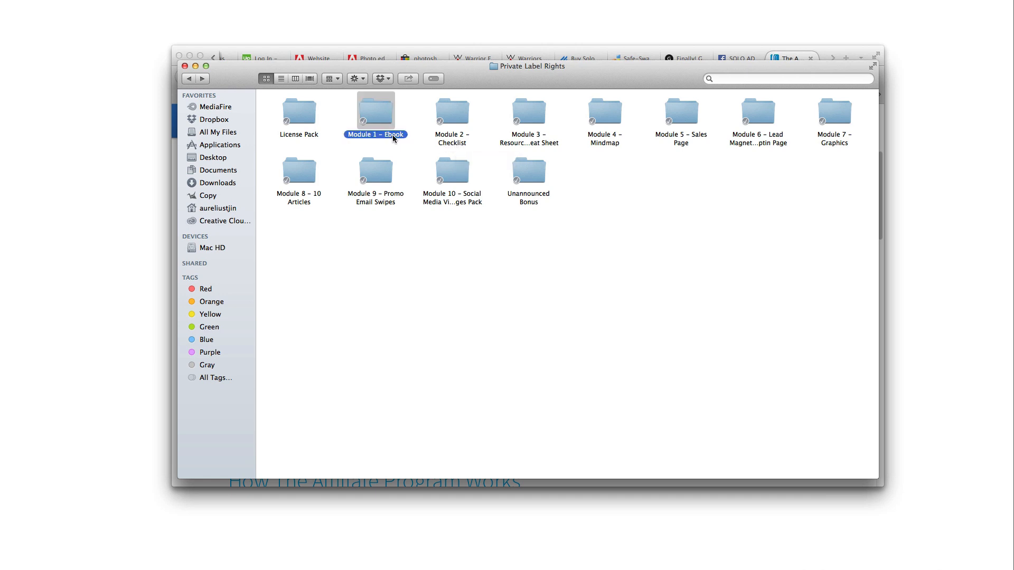
pyautogui.click(188, 78)
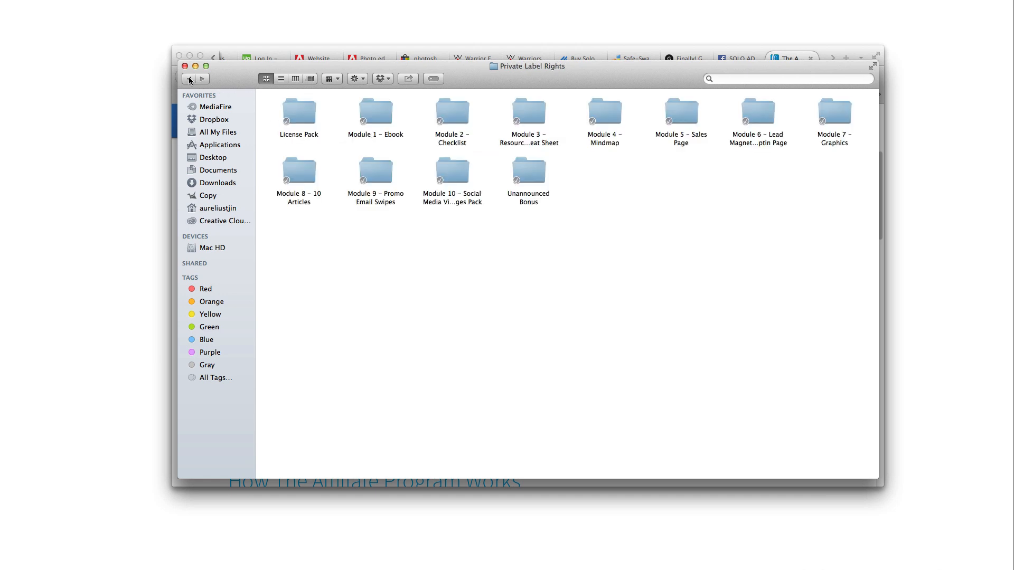
pyautogui.click(459, 143)
pyautogui.click(532, 144)
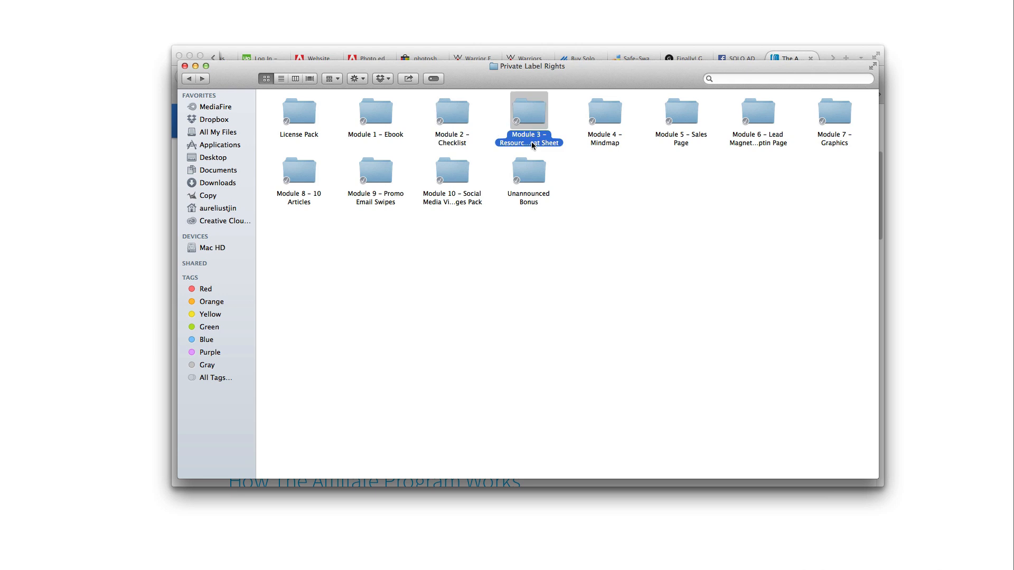
pyautogui.click(604, 144)
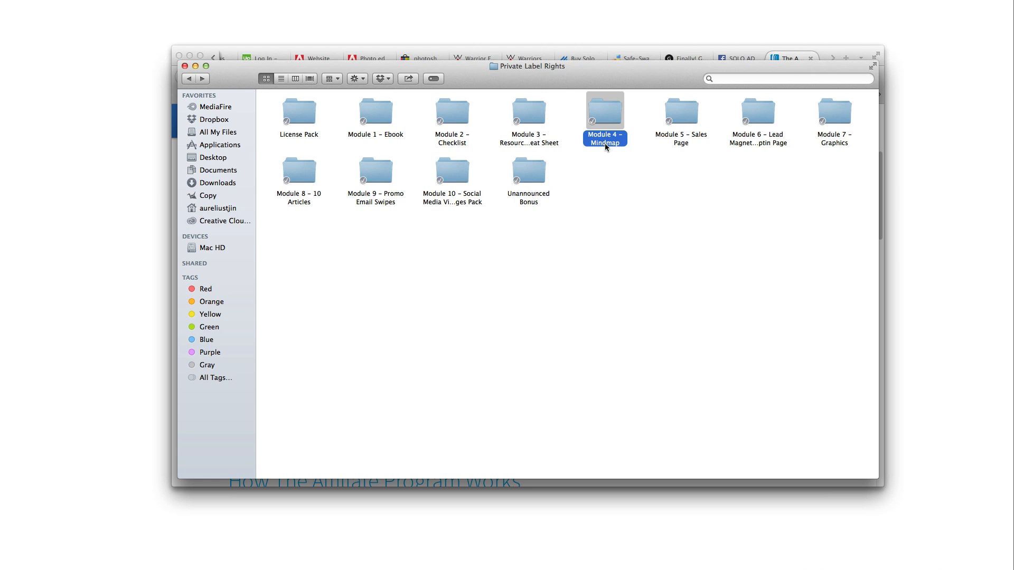
pyautogui.click(488, 148)
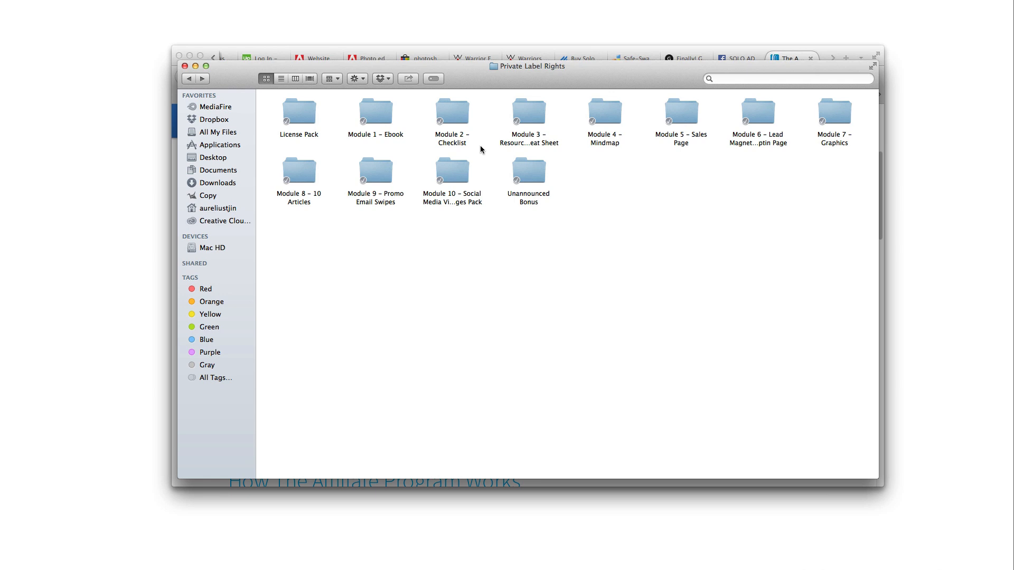
pyautogui.click(452, 141)
pyautogui.click(422, 149)
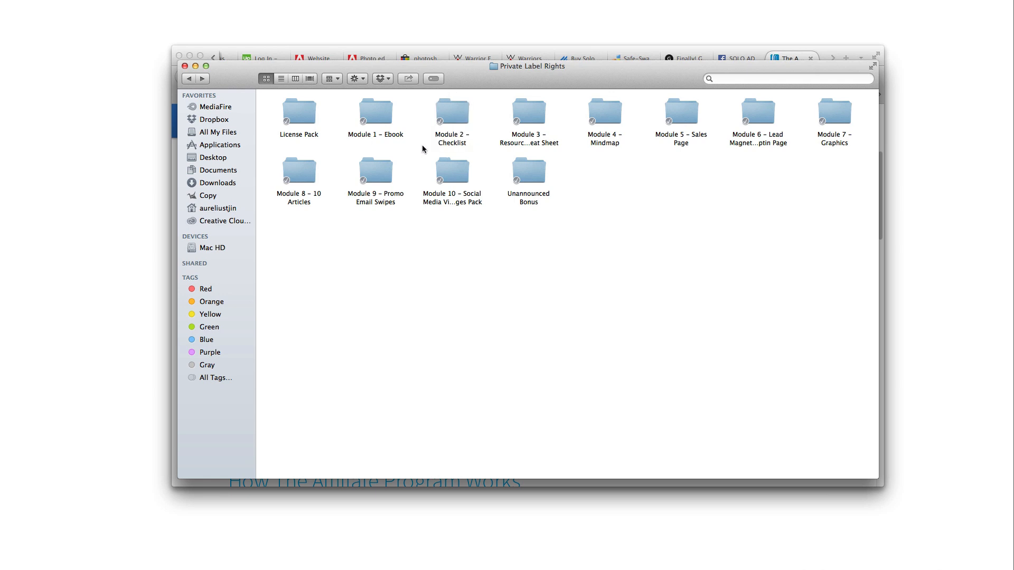
pyautogui.click(463, 148)
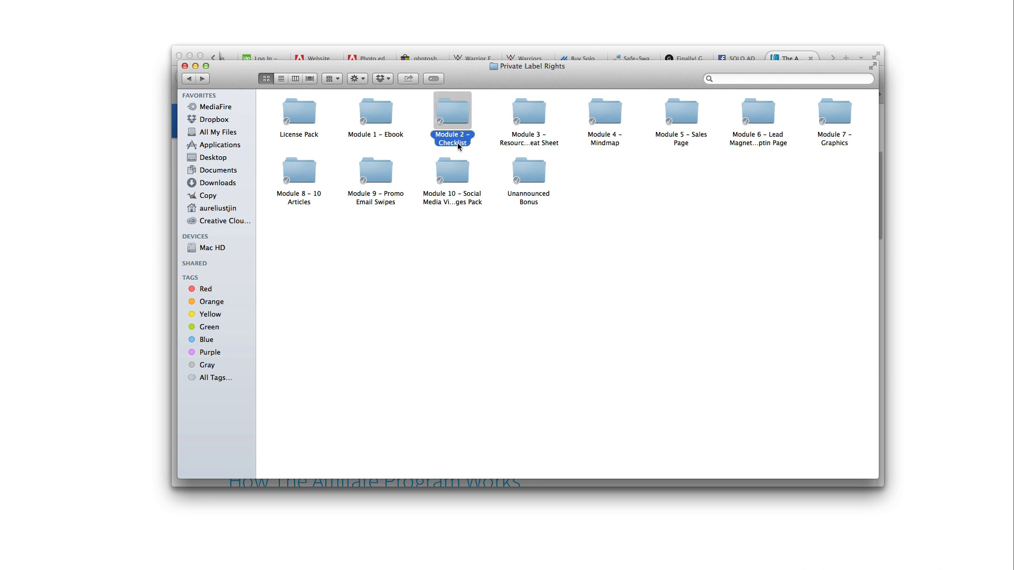
pyautogui.click(523, 144)
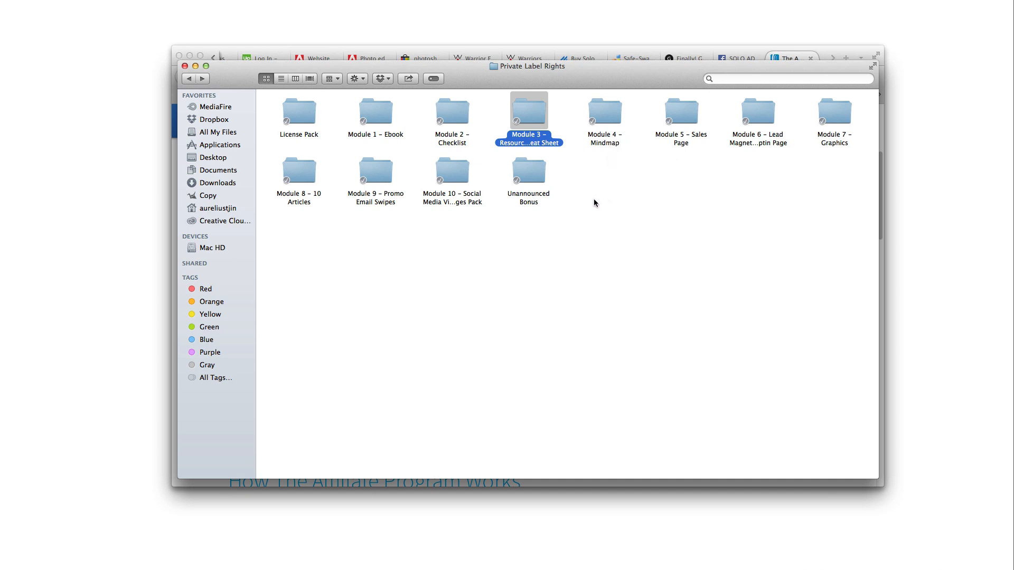
pyautogui.doubleClick(535, 146)
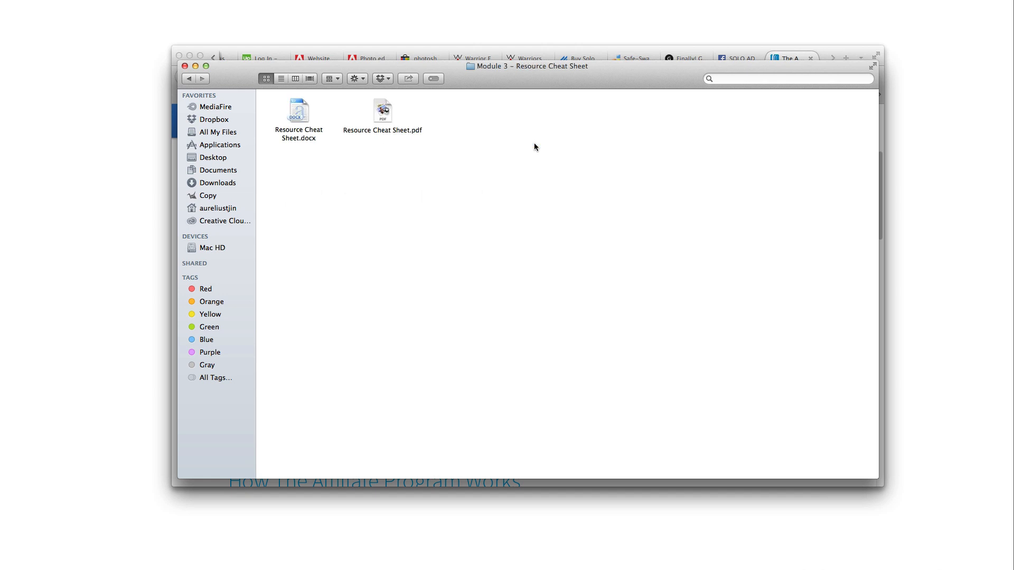
# Open Resource Cheat Sheet.docx in Word and look over its first pages
pyautogui.doubleClick(300, 136)
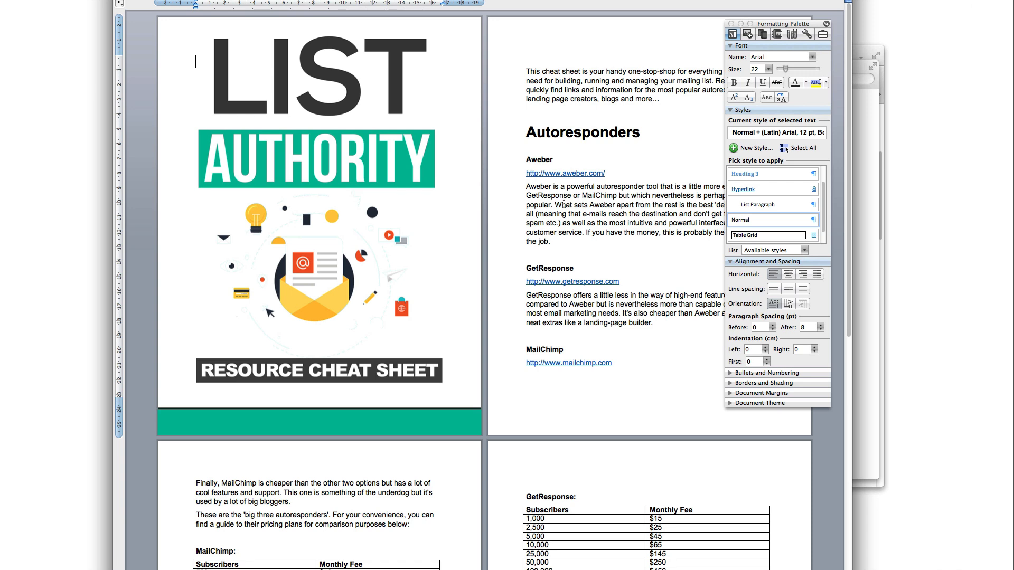
pyautogui.scroll(-3, 583, 225)
pyautogui.scroll(3, 578, 230)
pyautogui.scroll(-2, 573, 237)
pyautogui.scroll(-4, 572, 239)
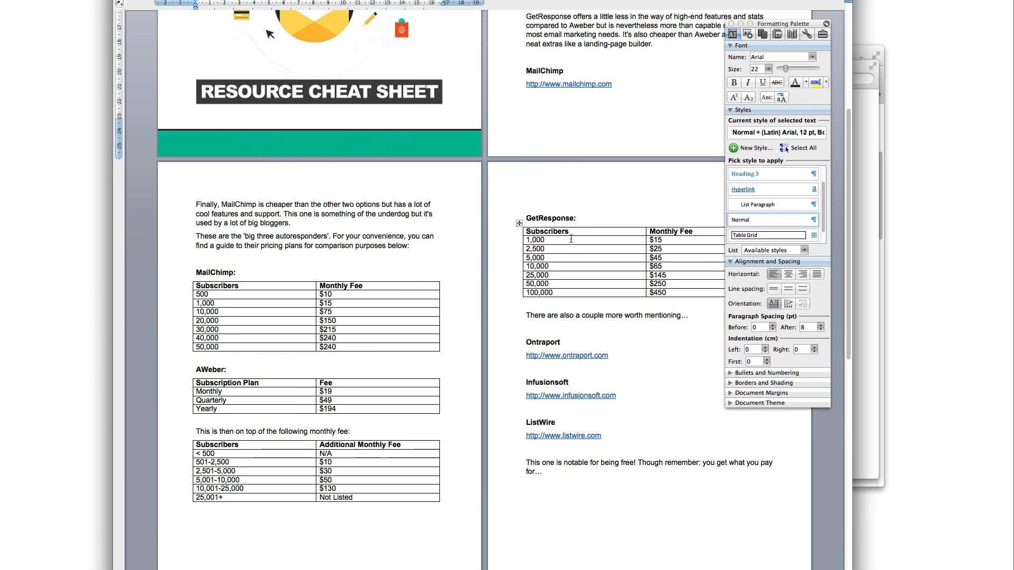
pyautogui.scroll(6, 572, 238)
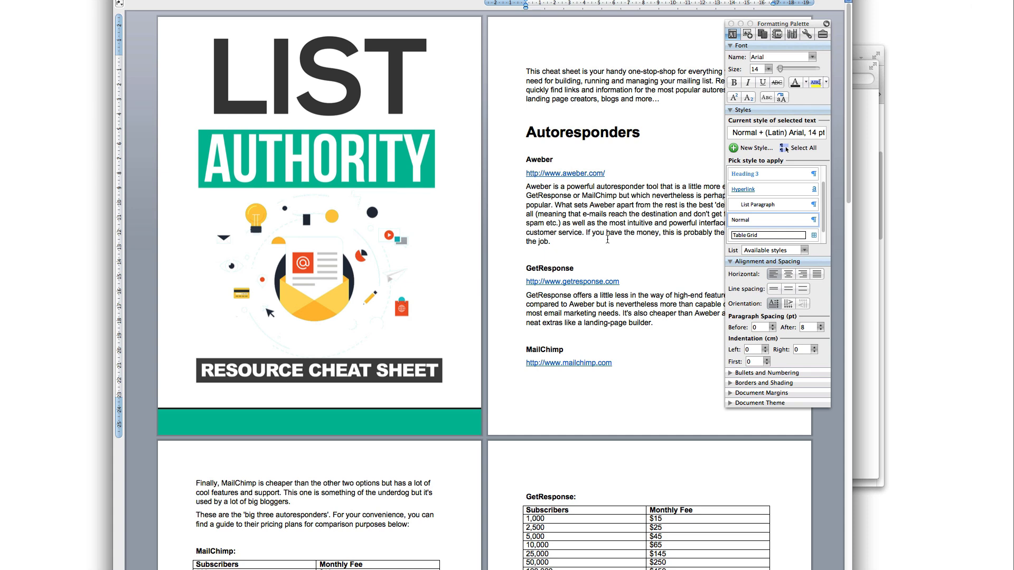
pyautogui.click(596, 214)
# Scroll through the cheat sheet to the last page and back up to the Aweber paragraph
pyautogui.scroll(-3, 568, 202)
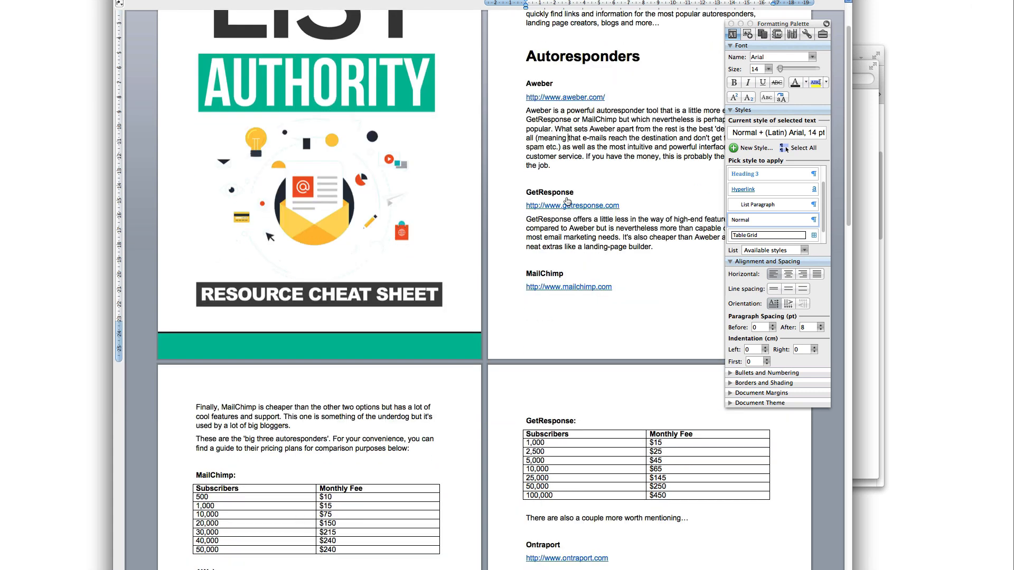
pyautogui.scroll(-1, 567, 201)
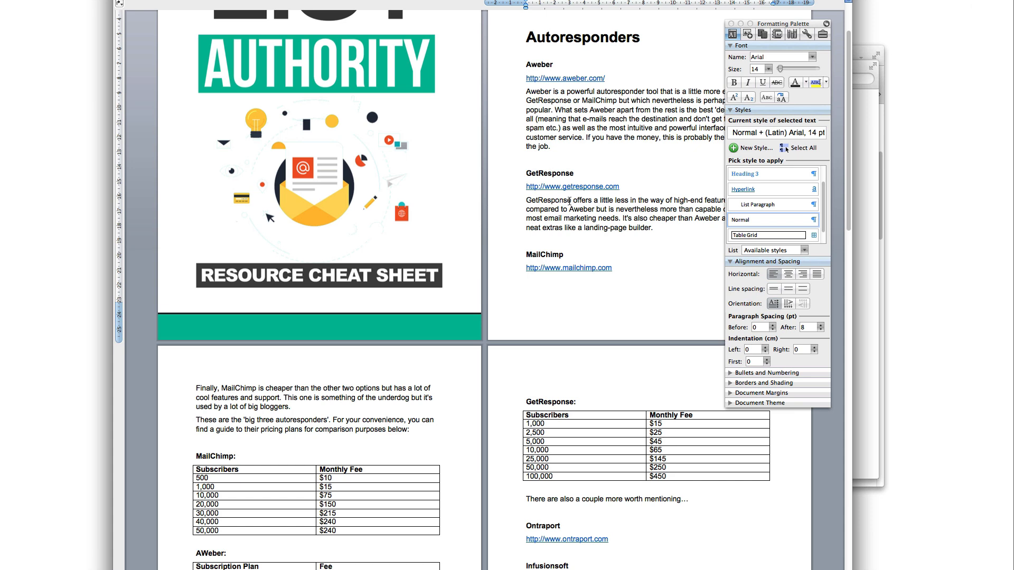
pyautogui.scroll(-10, 569, 203)
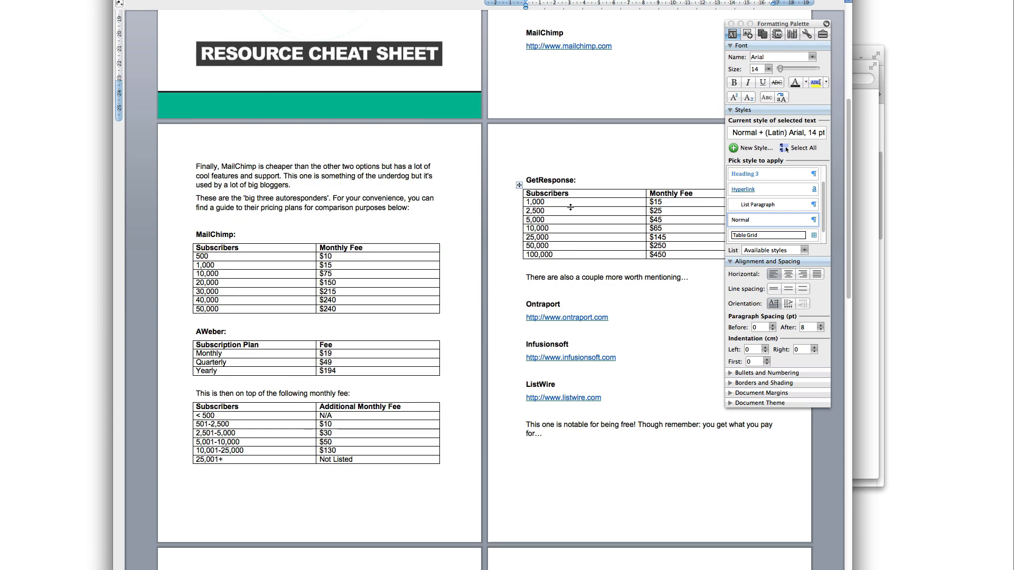
pyautogui.scroll(-15, 571, 207)
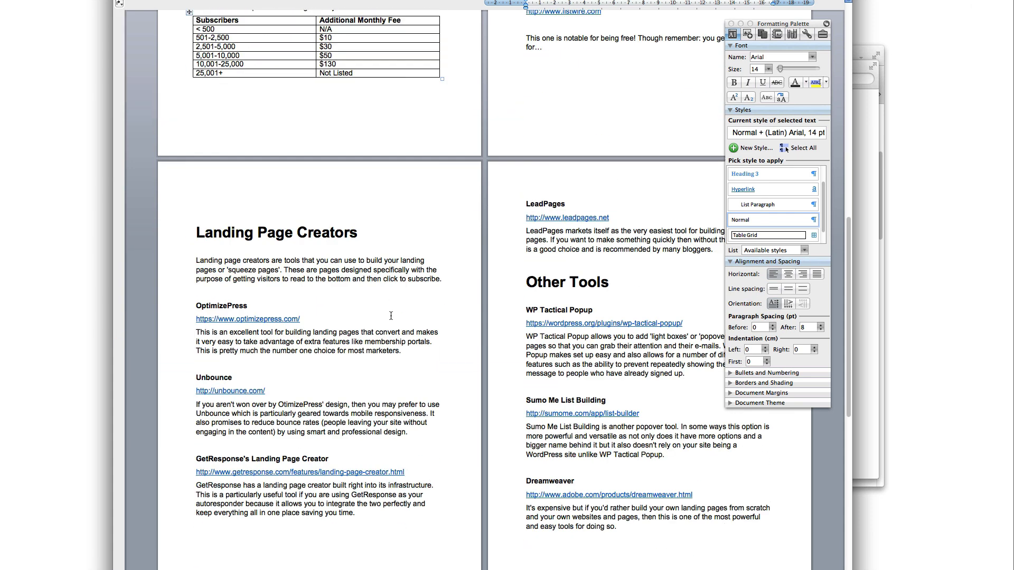
pyautogui.scroll(-6, 391, 316)
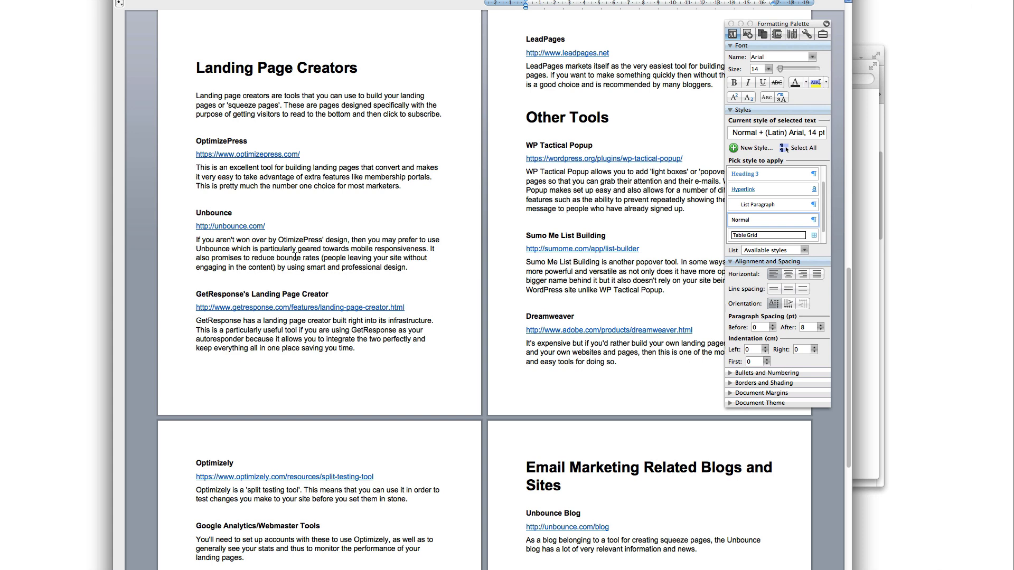
pyautogui.scroll(-3, 325, 279)
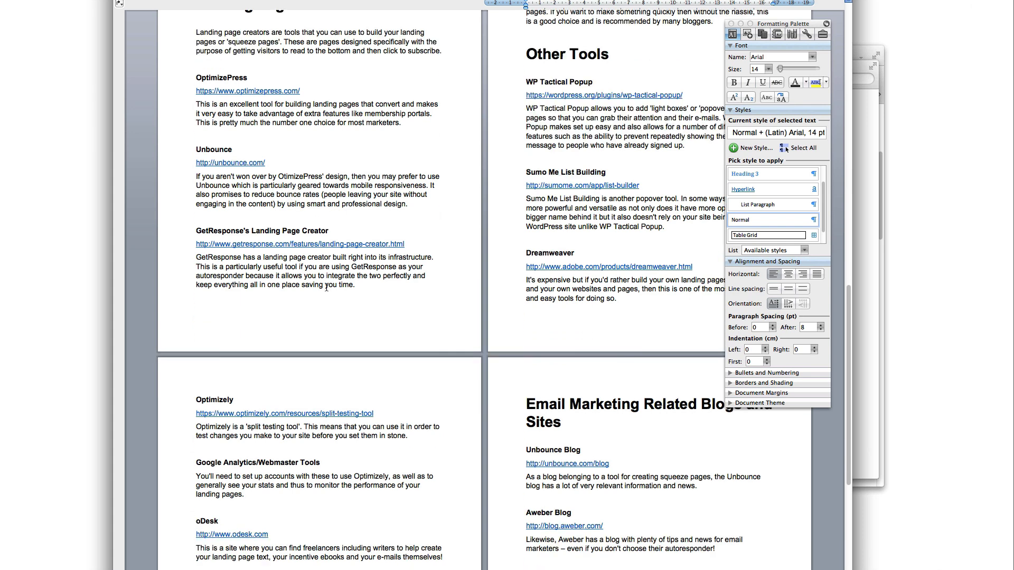
pyautogui.scroll(-7, 326, 288)
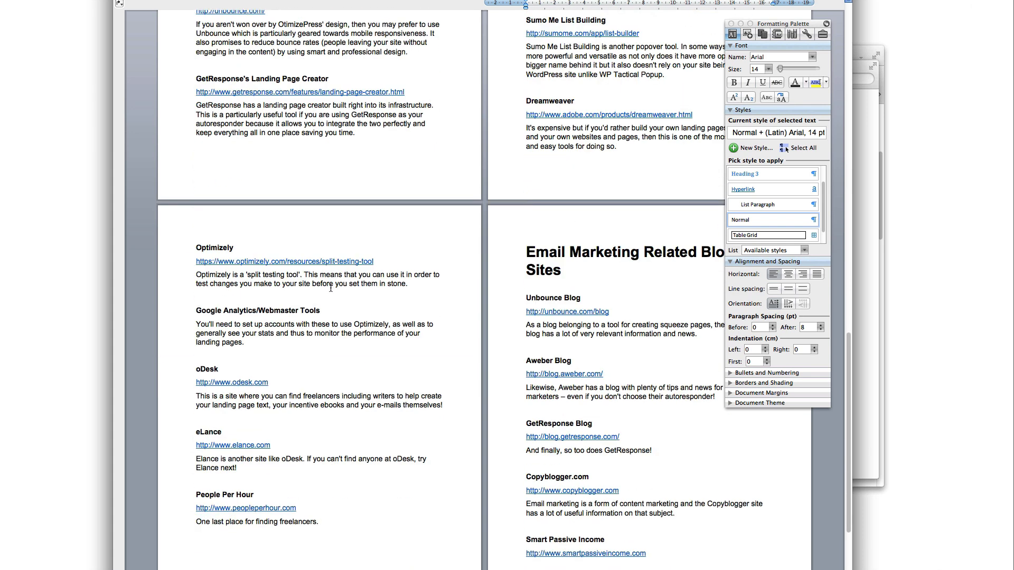
pyautogui.scroll(-15, 352, 334)
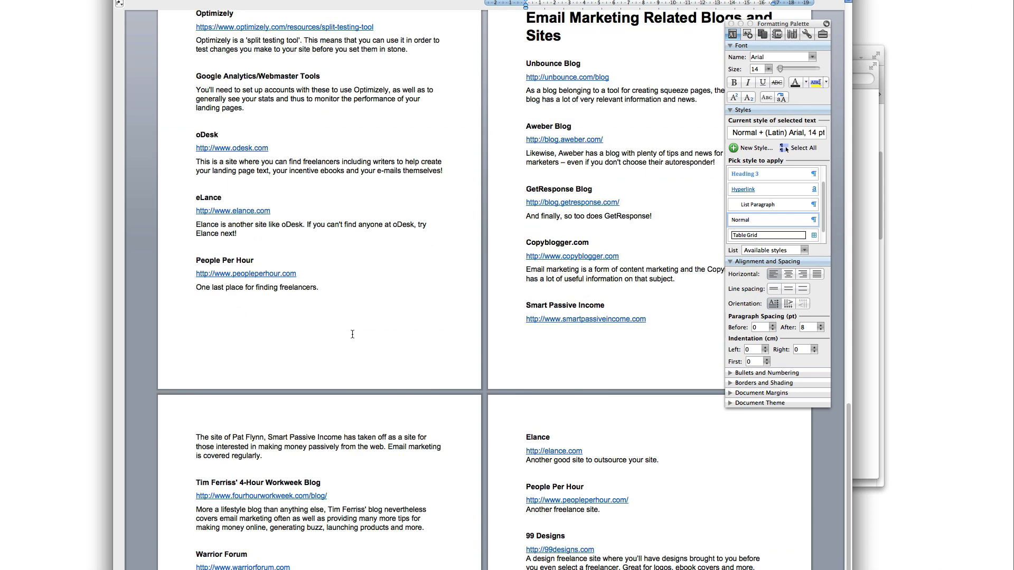
pyautogui.scroll(-2, 352, 334)
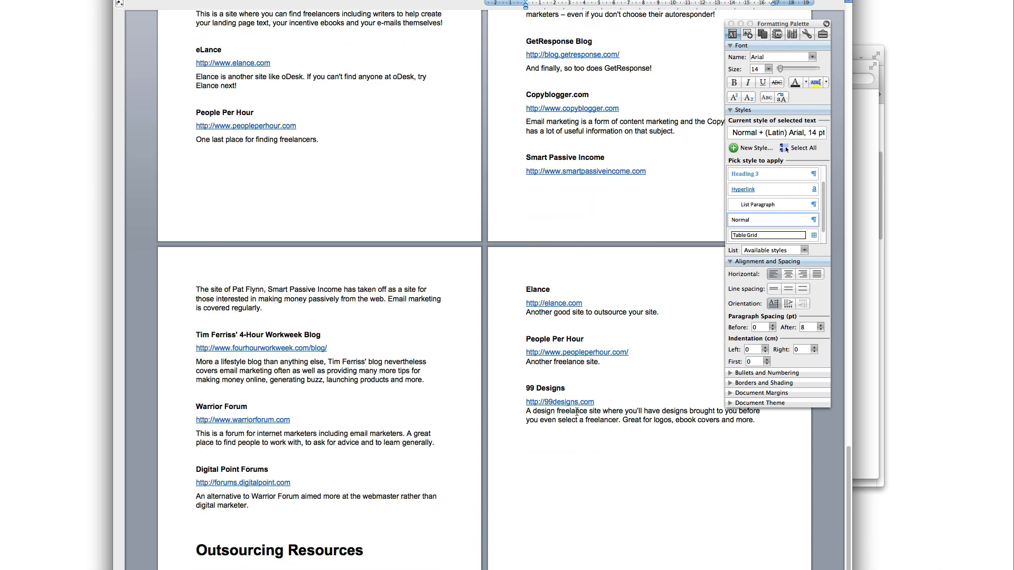
pyautogui.scroll(20, 577, 412)
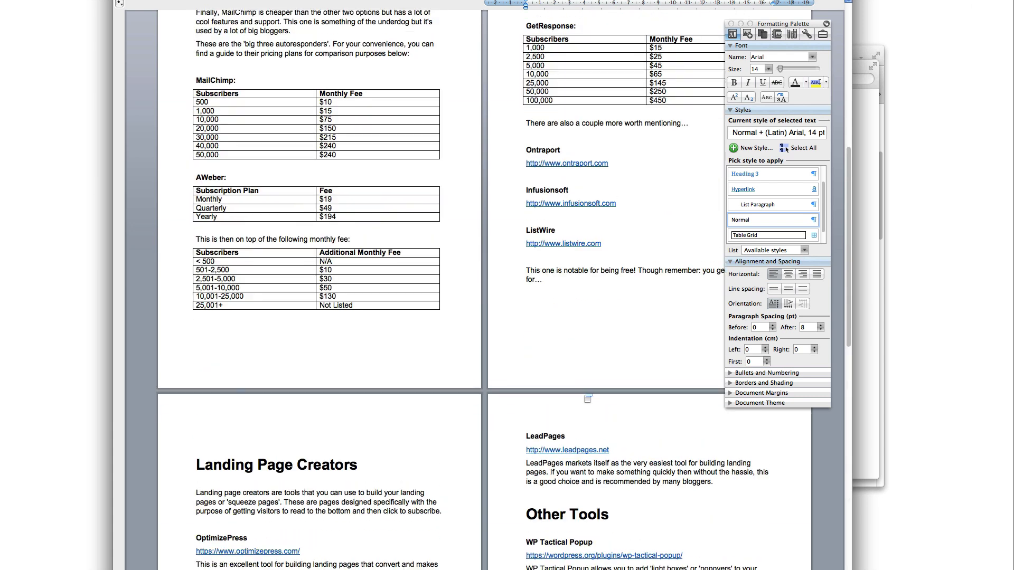
pyautogui.scroll(20, 588, 398)
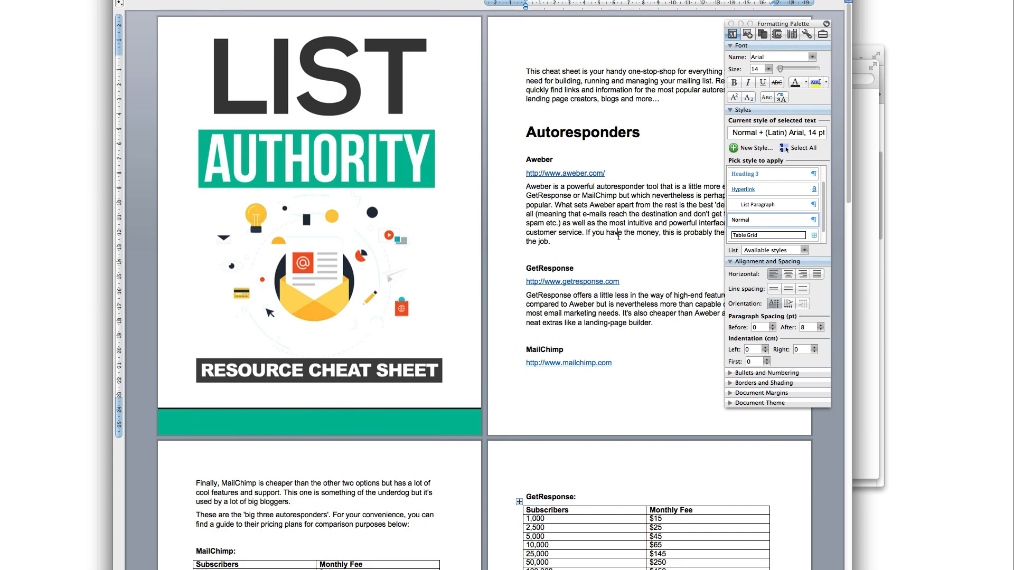
pyautogui.click(621, 233)
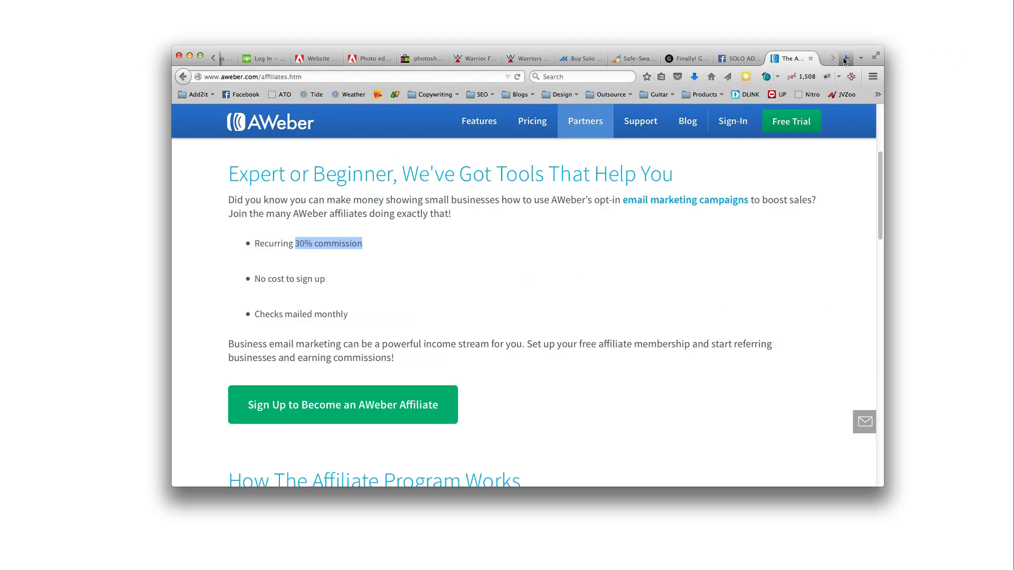
# Load freepdfconvert.com in a new browser tab
pyautogui.click(845, 59)
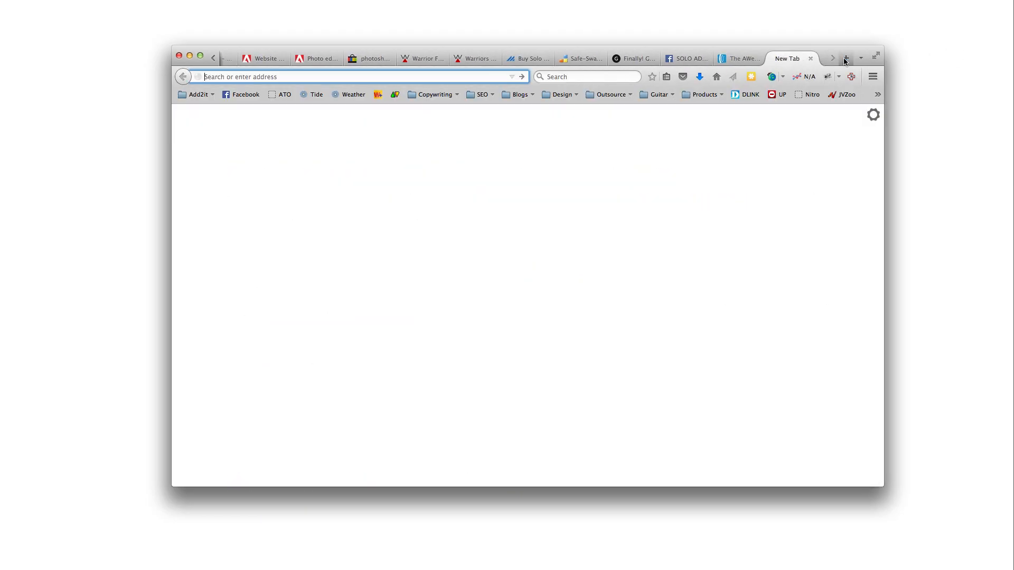
pyautogui.write('freepdf')
pyautogui.press('BackSpace')
pyautogui.press('Down')
pyautogui.press('Return')
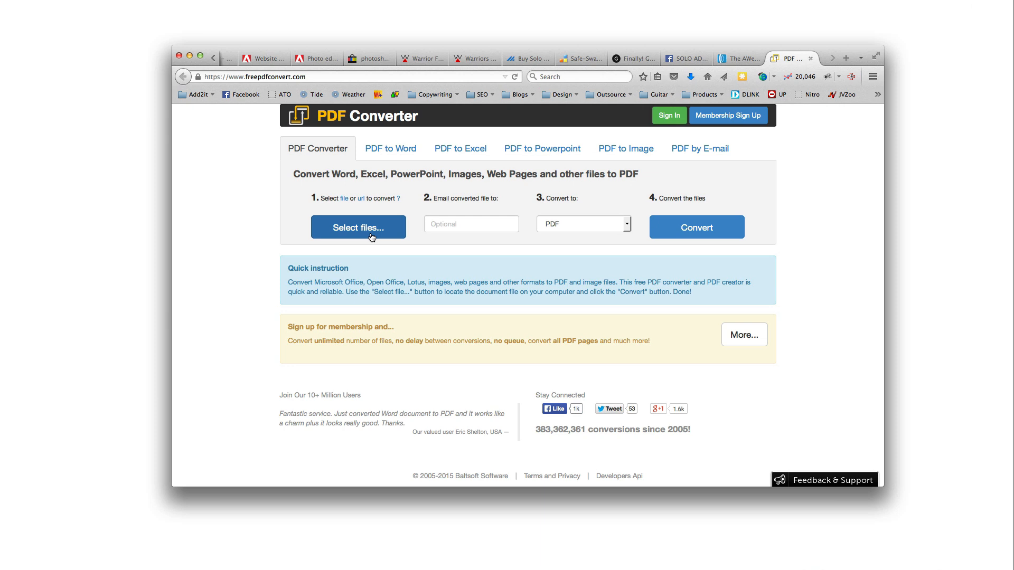
# Leave PDF as the converter's output format and return to the Module 3 Finder window
pyautogui.click(584, 224)
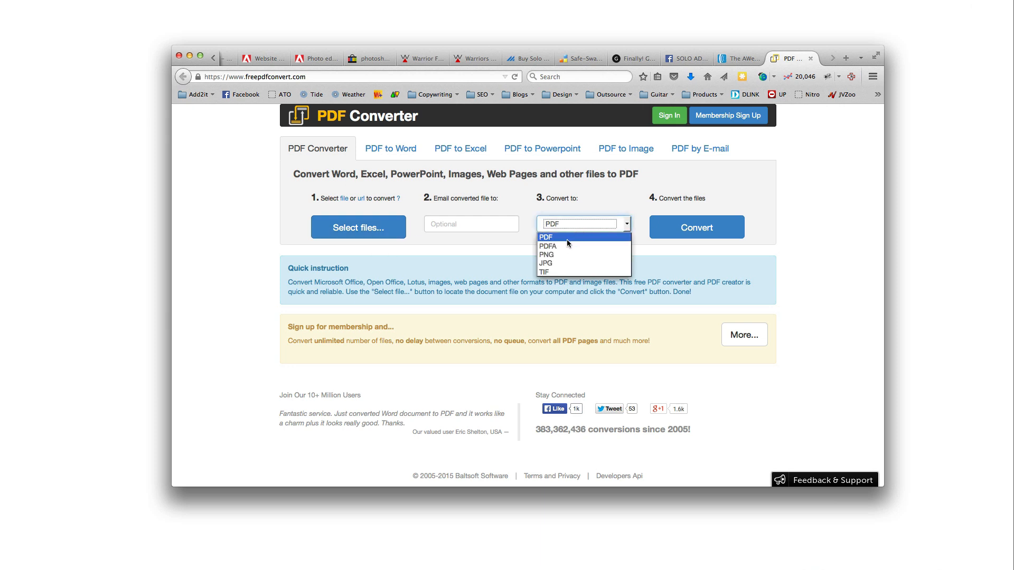
pyautogui.click(566, 239)
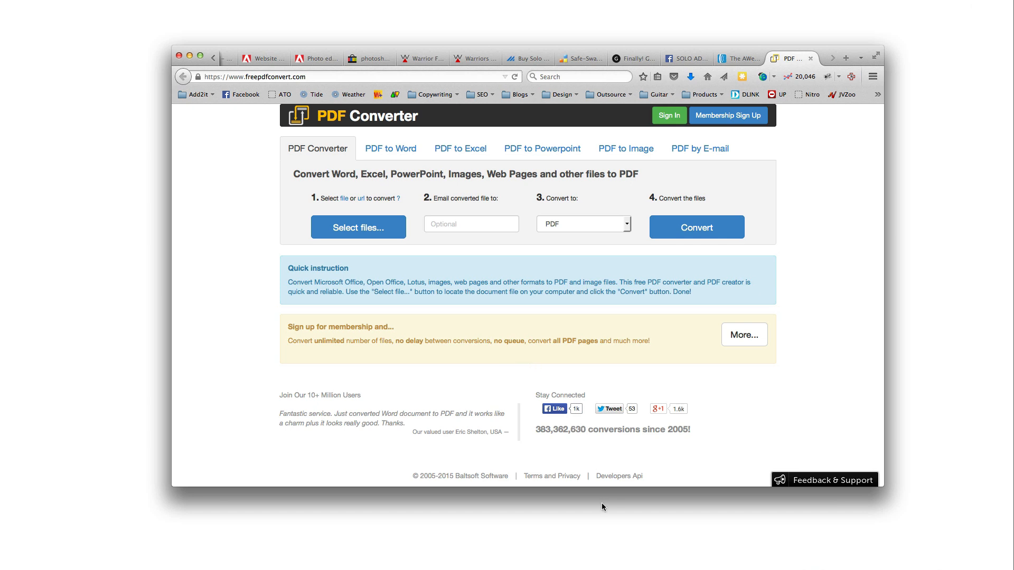
pyautogui.press('super+Tab')
pyautogui.click(473, 233)
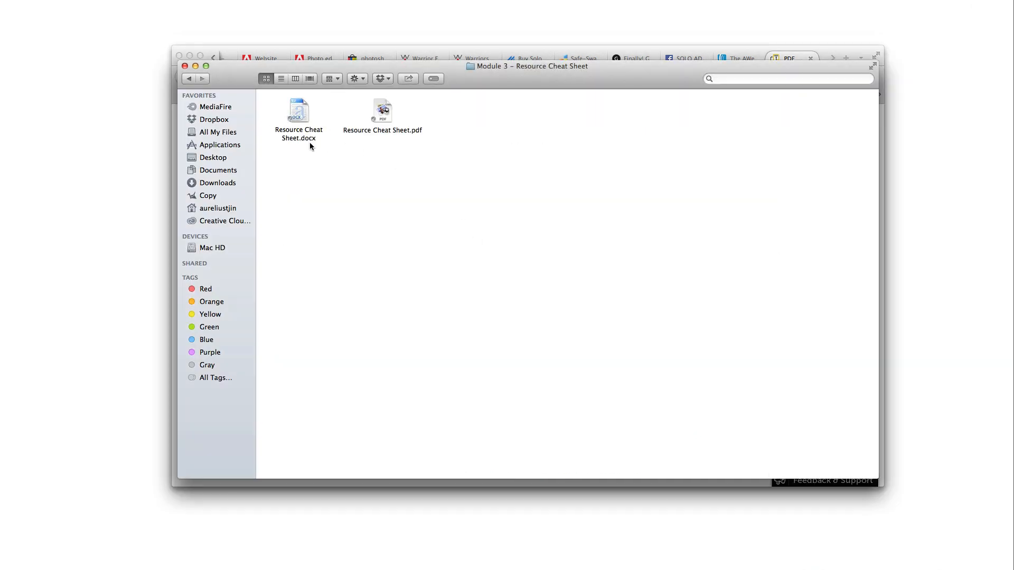
# Go back to Private Label Rights and open the Module 4 – Mindmap folder
pyautogui.click(189, 79)
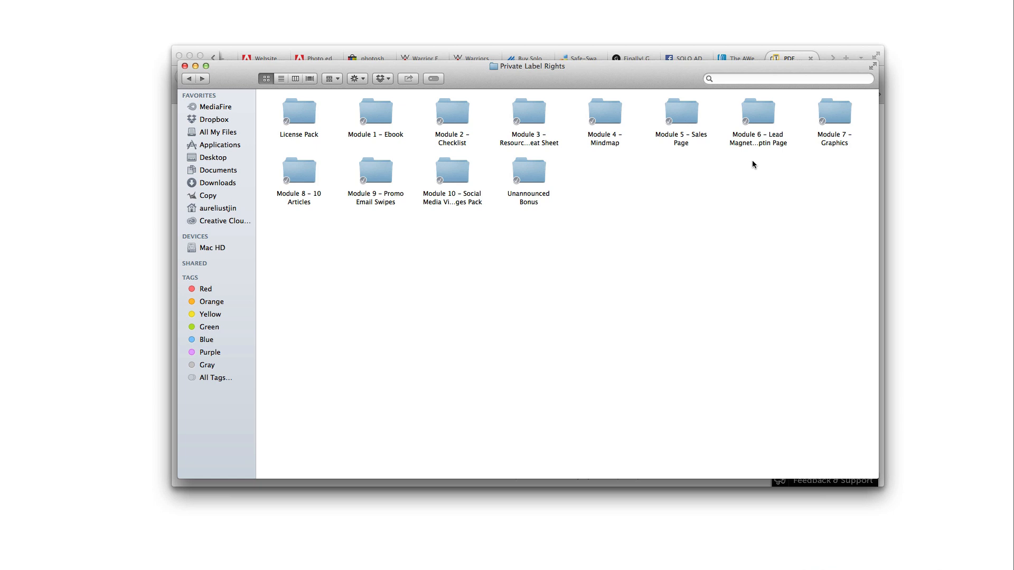
pyautogui.click(755, 138)
pyautogui.click(728, 165)
pyautogui.click(685, 146)
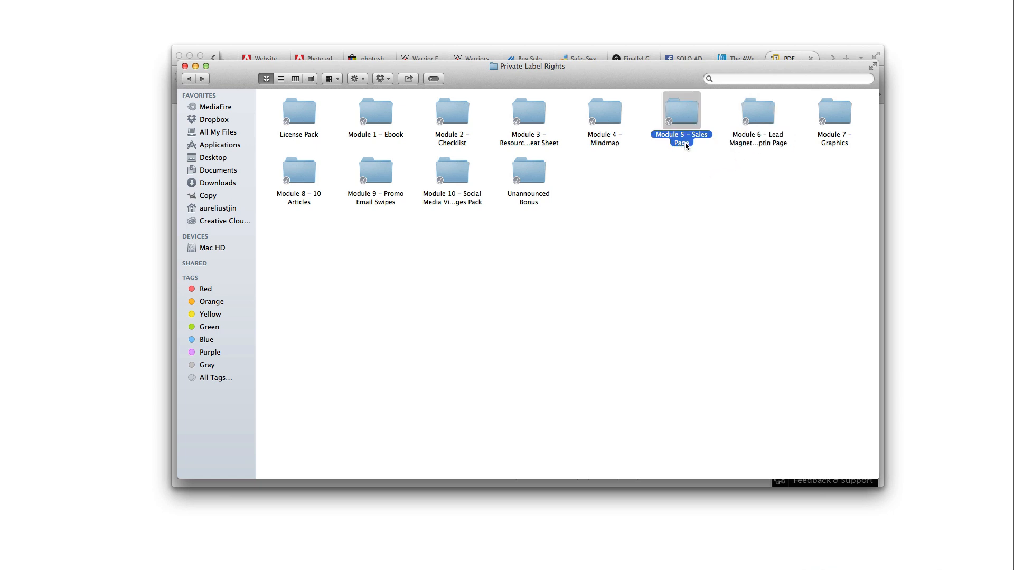
pyautogui.click(609, 144)
pyautogui.doubleClick(609, 144)
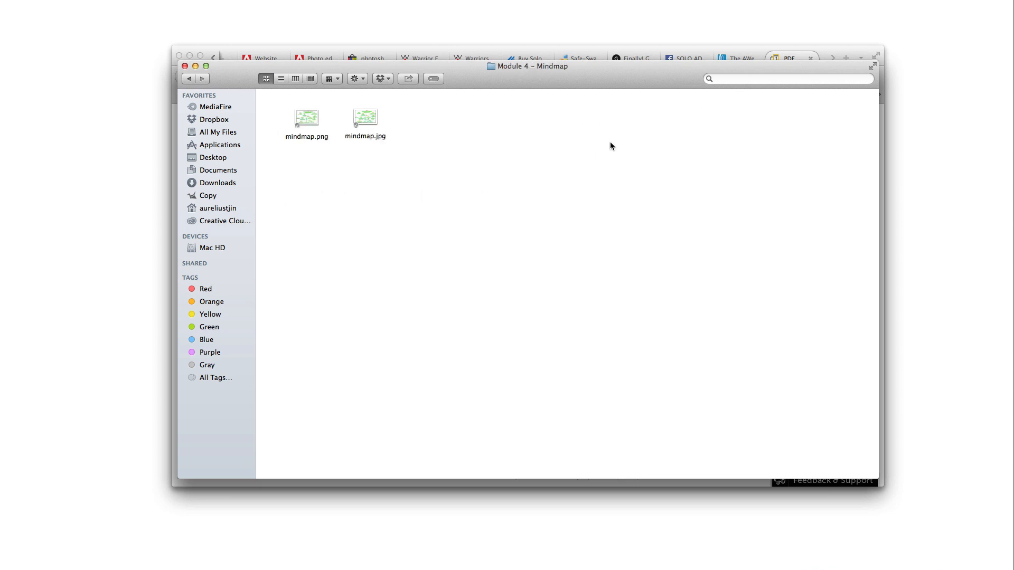
# Preview mindmap.png and mindmap.jpg full-screen
pyautogui.doubleClick(310, 119)
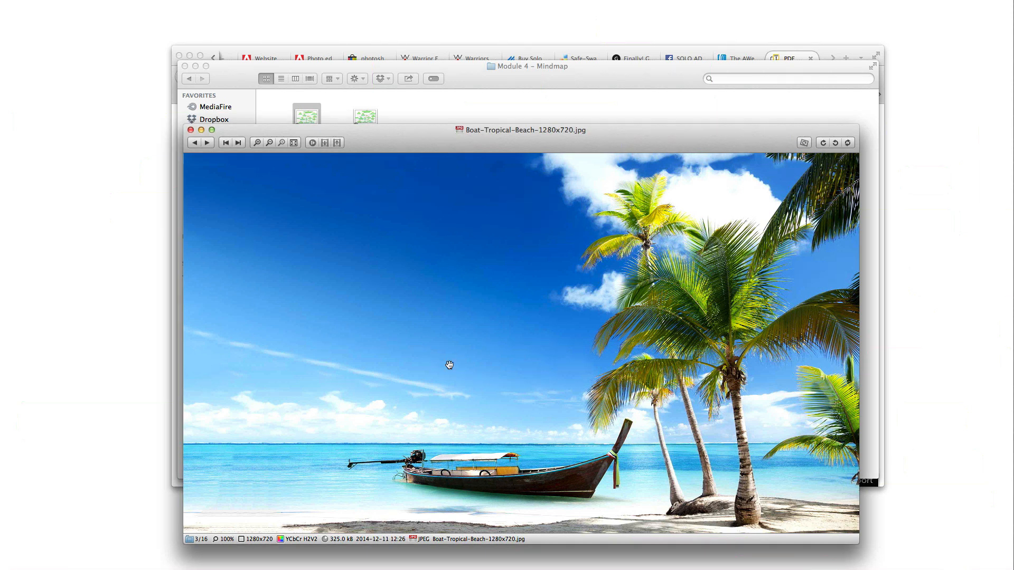
pyautogui.click(192, 130)
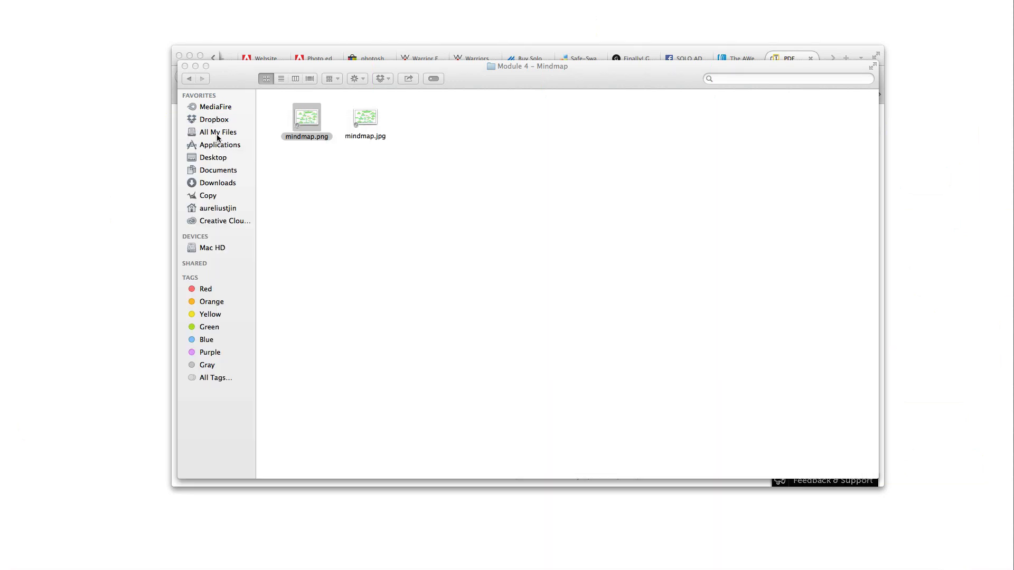
pyautogui.doubleClick(365, 125)
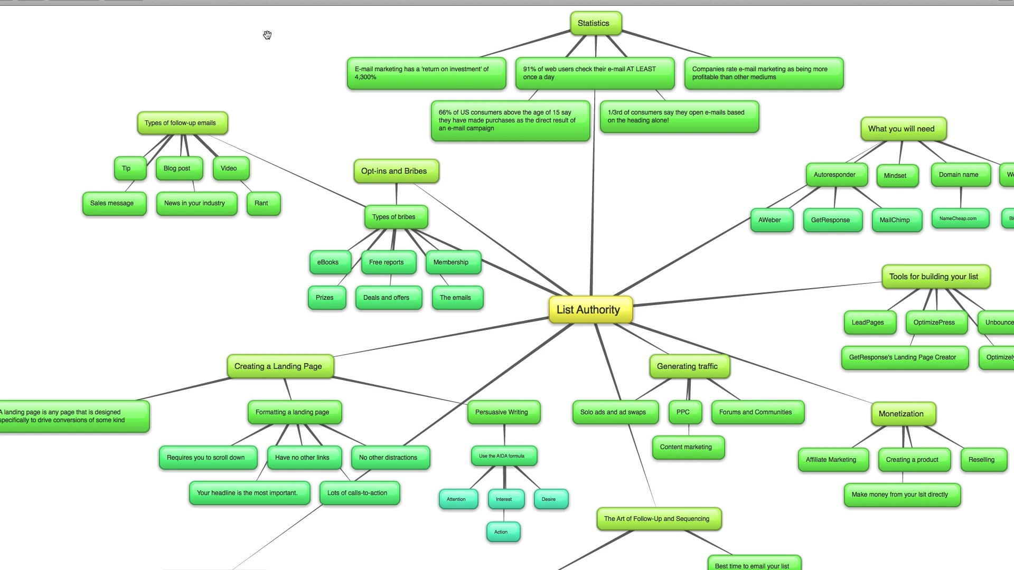
pyautogui.press('Escape')
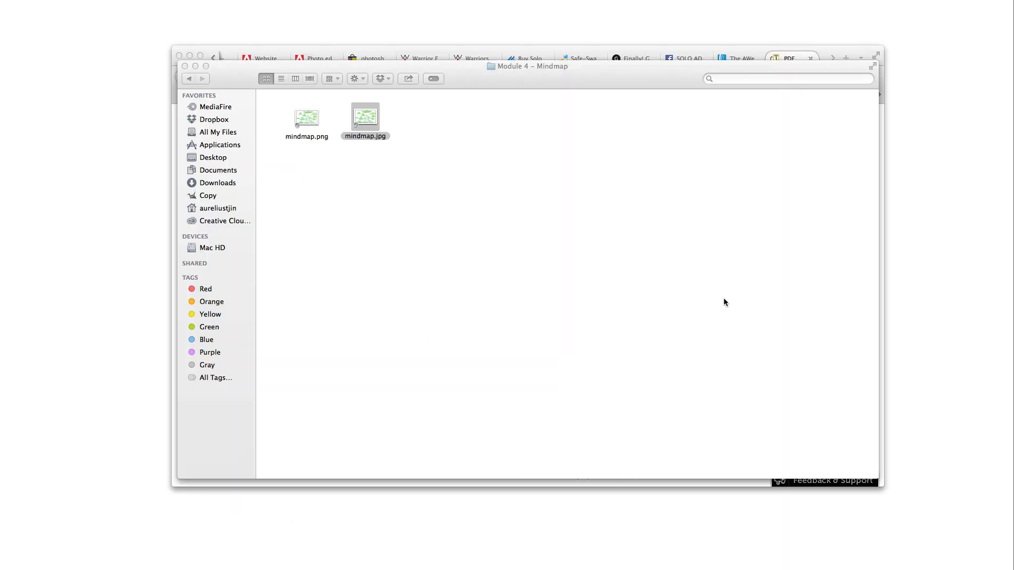
pyautogui.click(315, 143)
pyautogui.click(370, 139)
pyautogui.click(306, 138)
pyautogui.click(362, 137)
pyautogui.press('space')
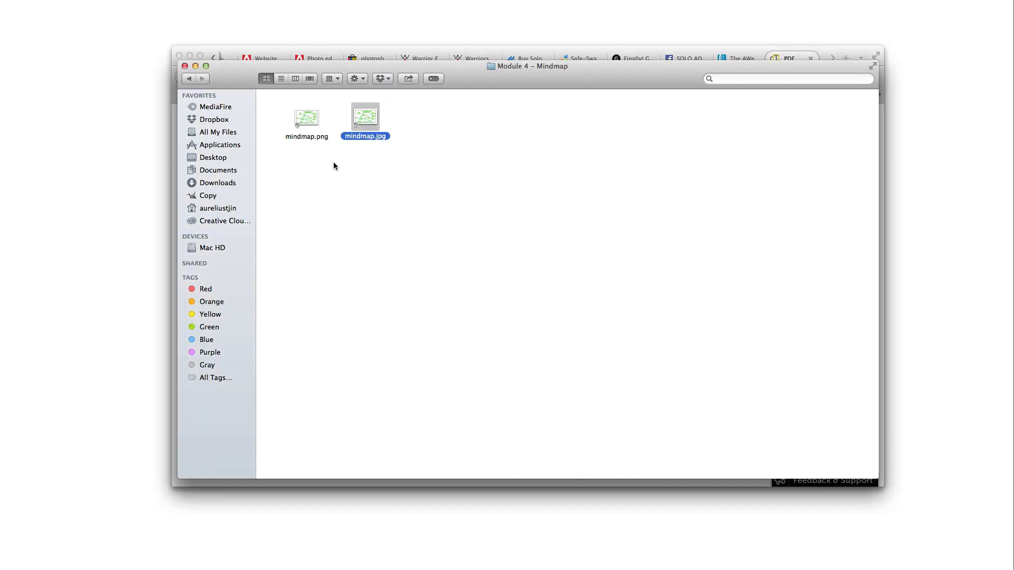
# View mindmap.png once more, then return to the Private Label Rights folder
pyautogui.moveTo(388, 171); pyautogui.dragTo(253, 121)
pyautogui.click(340, 153)
pyautogui.doubleClick(314, 124)
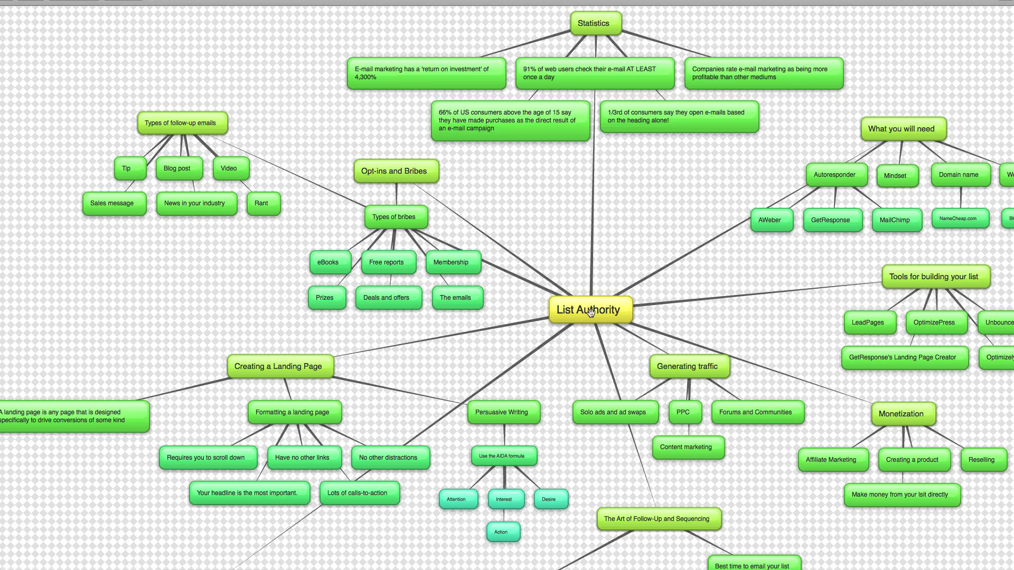
pyautogui.press('Escape')
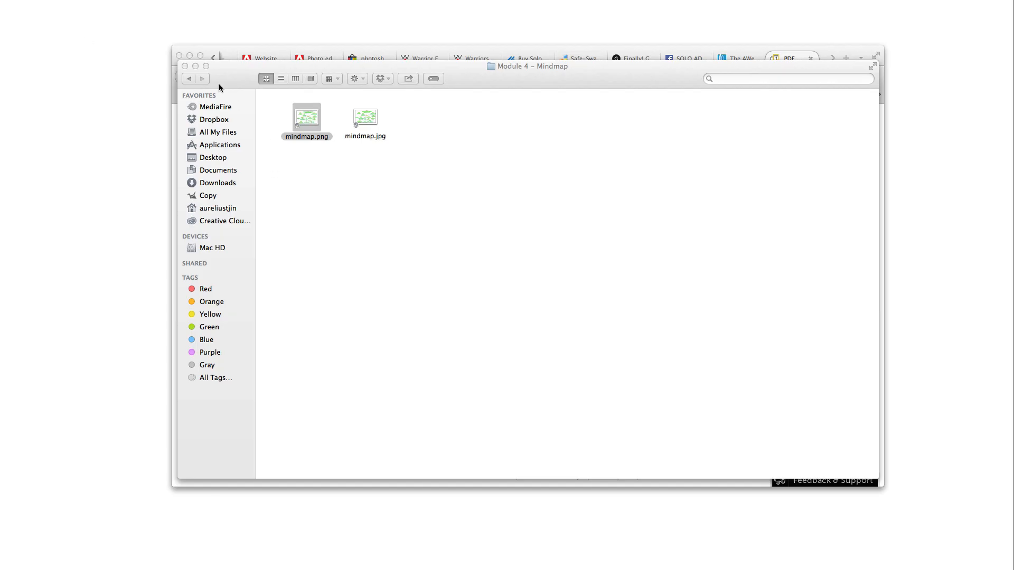
pyautogui.click(189, 79)
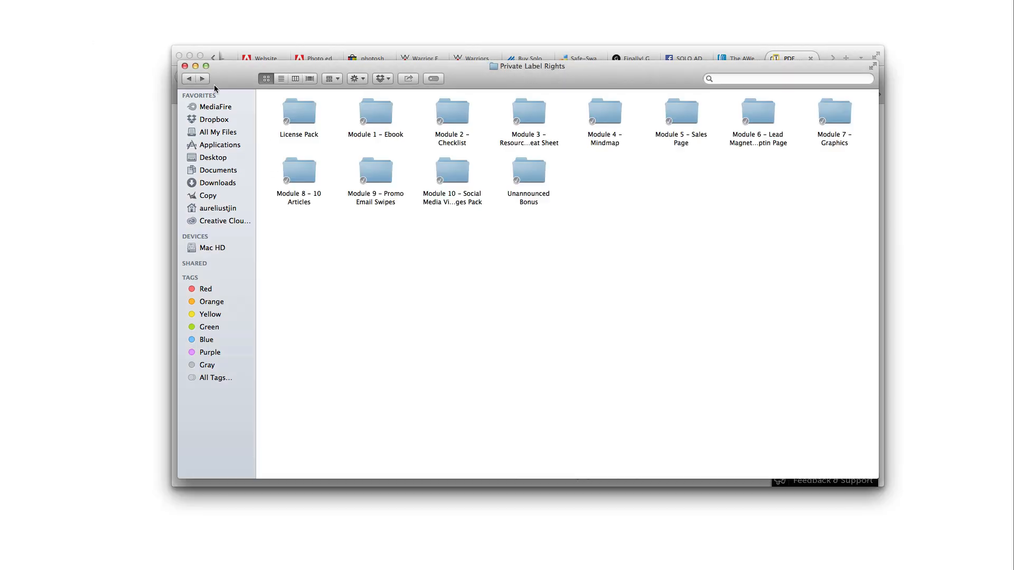
# Check which apps can open index.html in Module 5 – Sales Page, then show the Dreamweaver browser tab
pyautogui.doubleClick(681, 142)
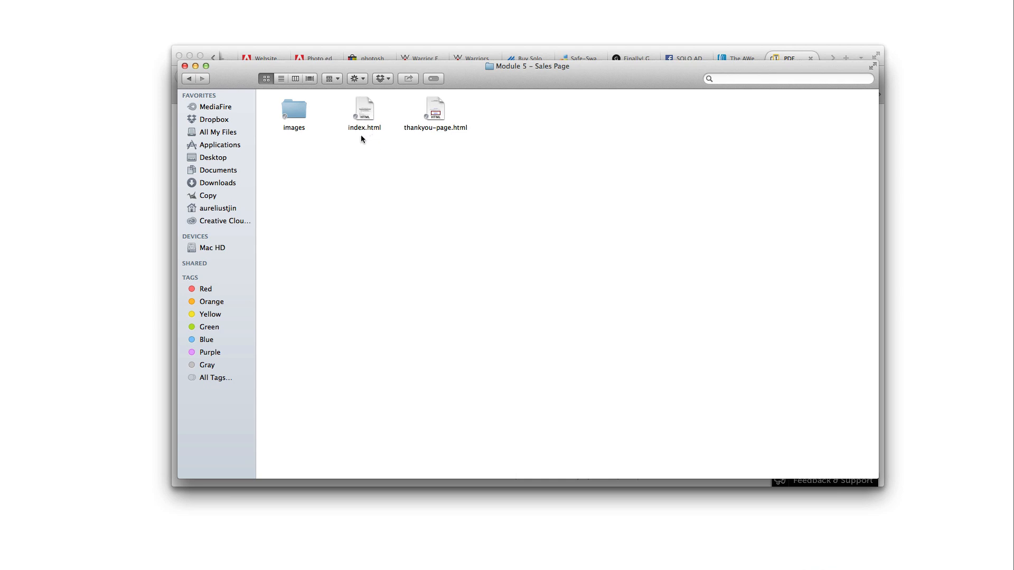
pyautogui.click(364, 128)
pyautogui.rightClick(366, 128)
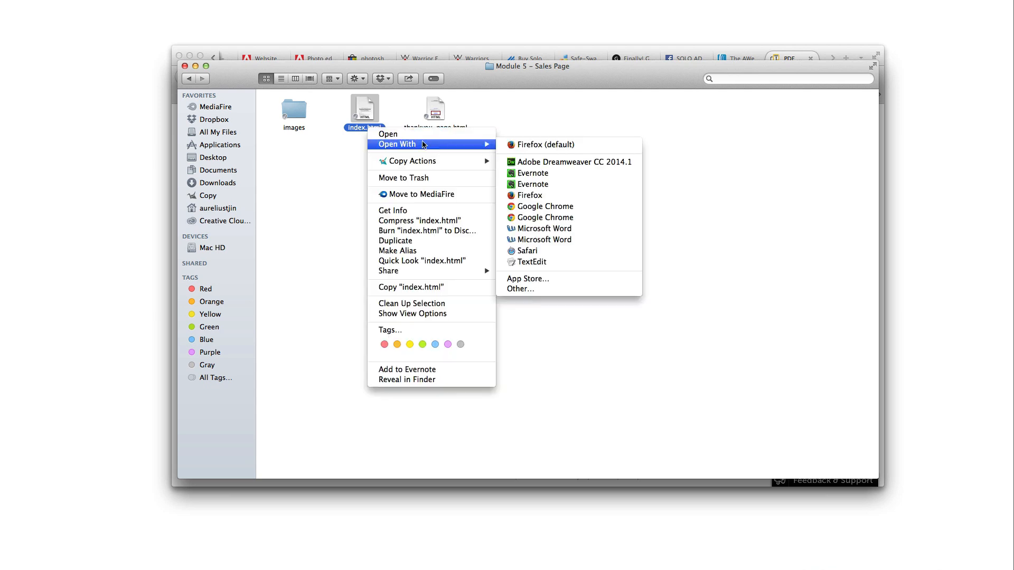
pyautogui.click(372, 127)
pyautogui.rightClick(372, 127)
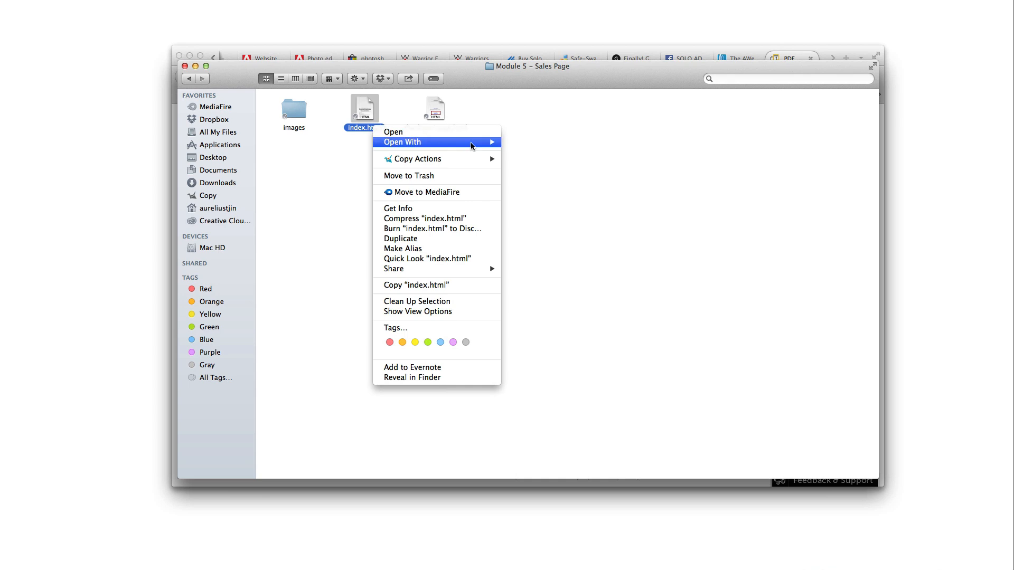
pyautogui.moveTo(464, 141)
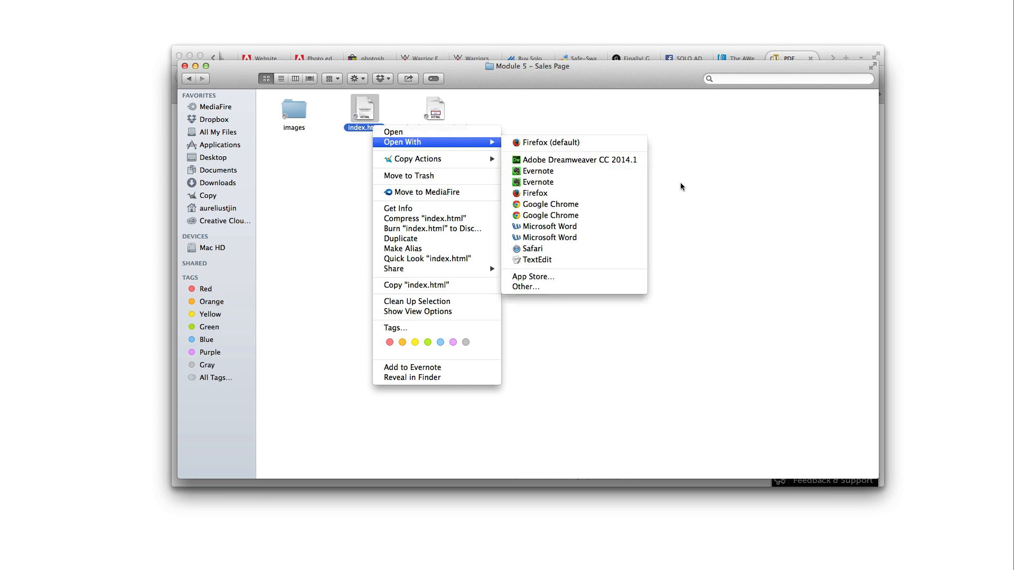
pyautogui.click(727, 206)
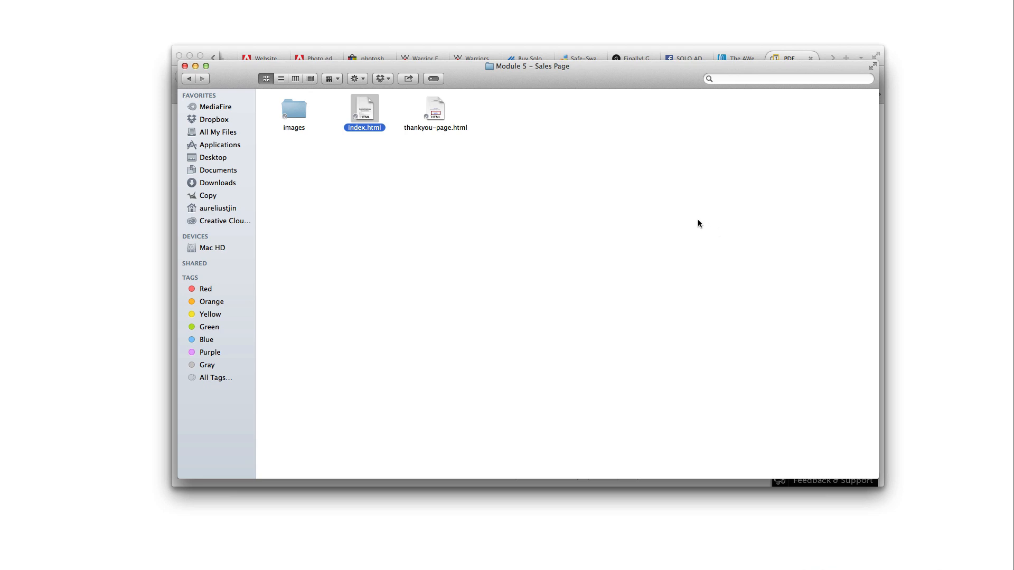
pyautogui.click(519, 154)
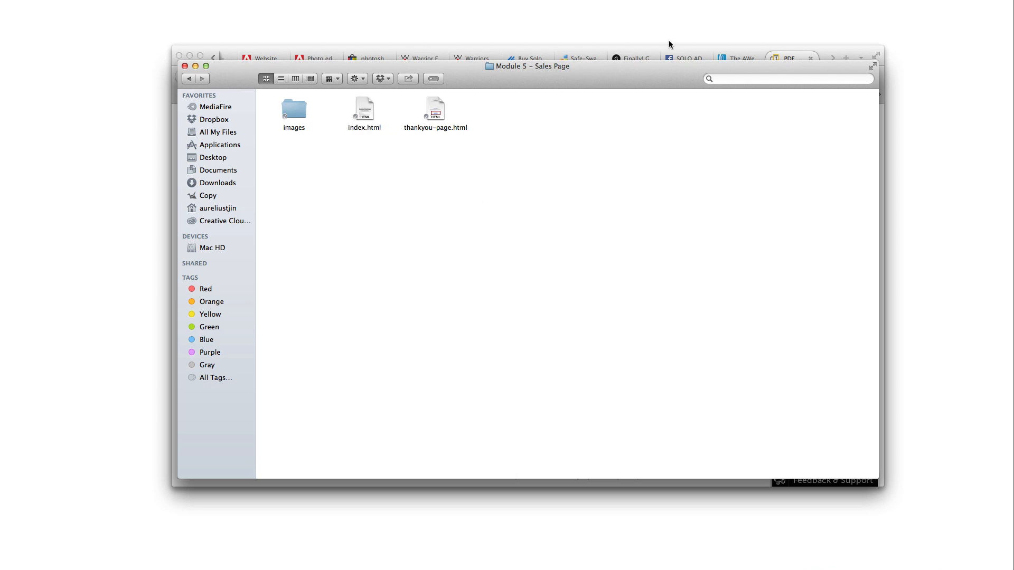
pyautogui.click(665, 46)
pyautogui.click(266, 60)
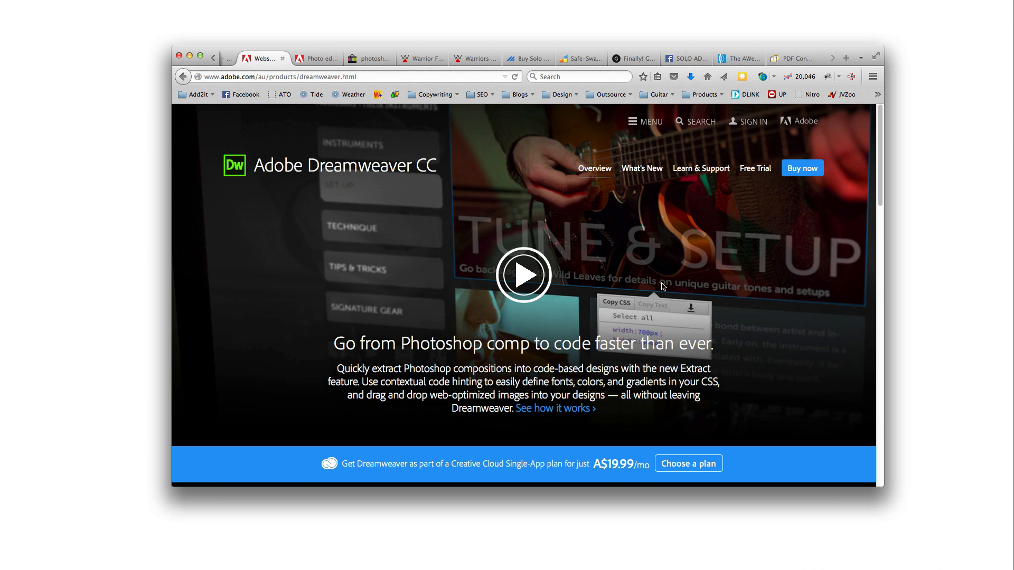
# Look over the Dreamweaver CC page and its A$19.99 plan price, then open a blank tab
pyautogui.scroll(-6, 663, 287)
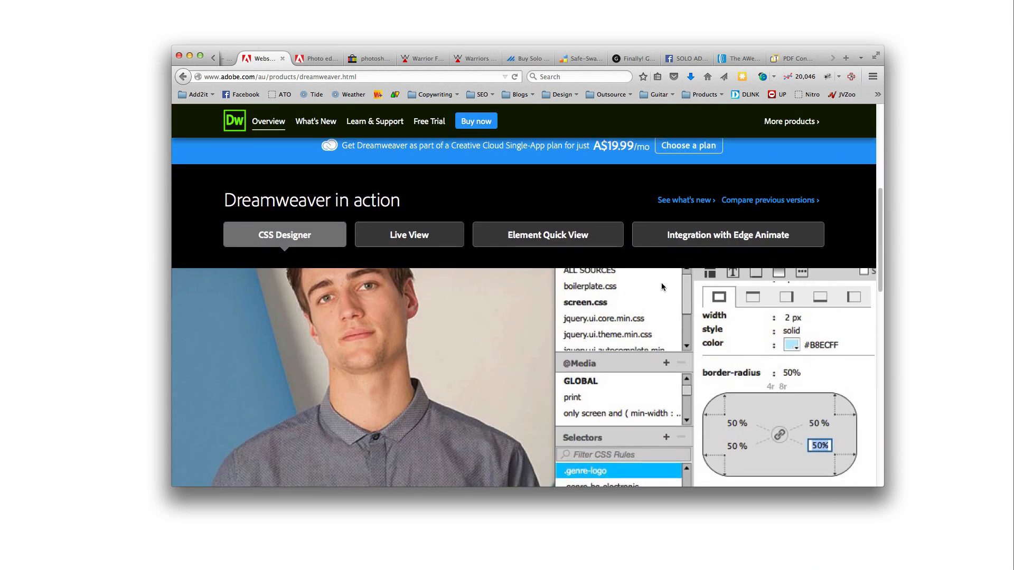
pyautogui.scroll(6, 662, 287)
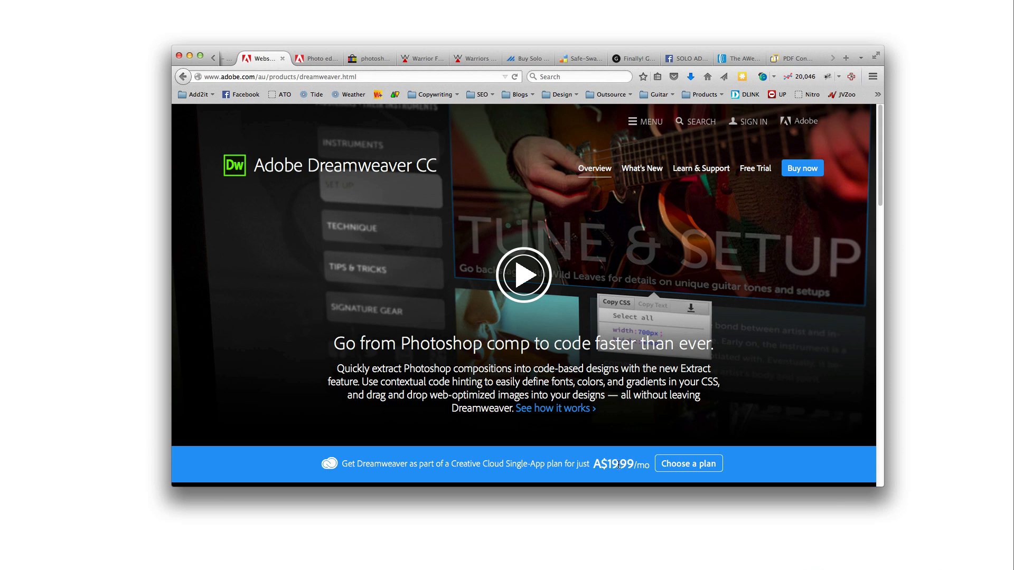
pyautogui.moveTo(620, 463); pyautogui.dragTo(629, 461)
pyautogui.click(636, 467)
pyautogui.moveTo(633, 461); pyautogui.dragTo(605, 460)
pyautogui.click(605, 461)
pyautogui.moveTo(605, 463); pyautogui.dragTo(626, 461)
pyautogui.click(627, 473)
pyautogui.scroll(-3, 623, 456)
pyautogui.scroll(-5, 623, 456)
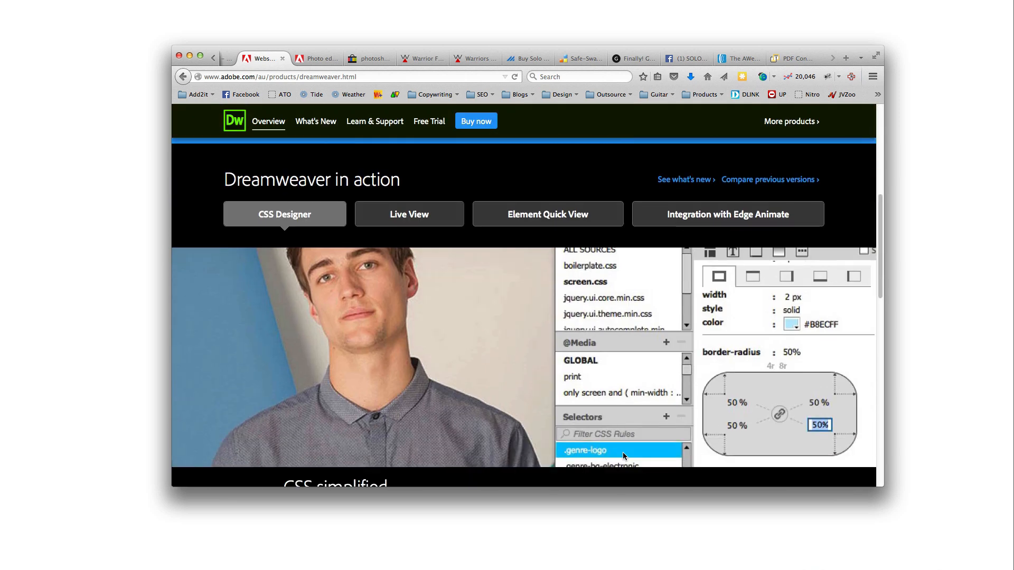
pyautogui.scroll(8, 625, 456)
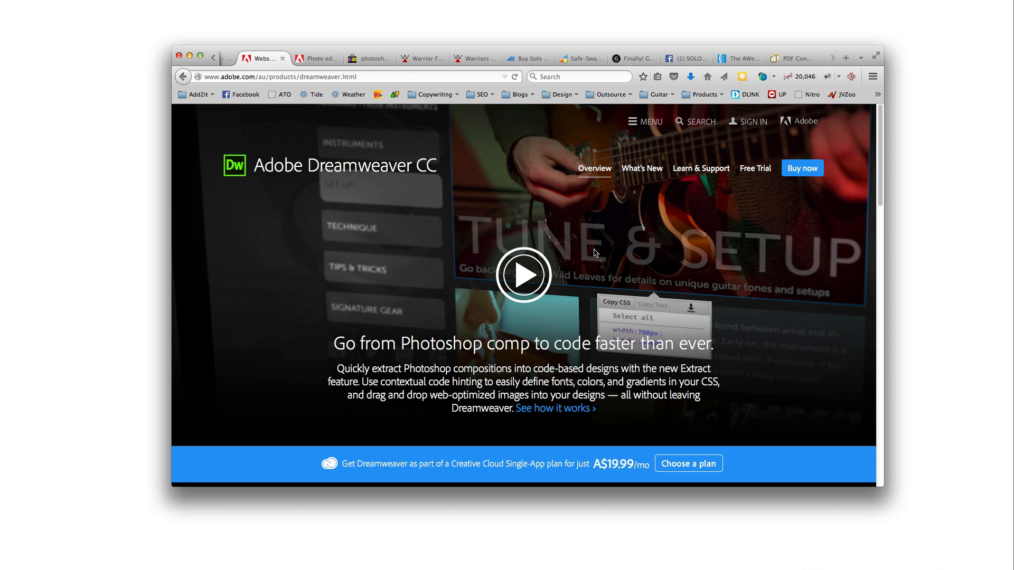
pyautogui.click(846, 58)
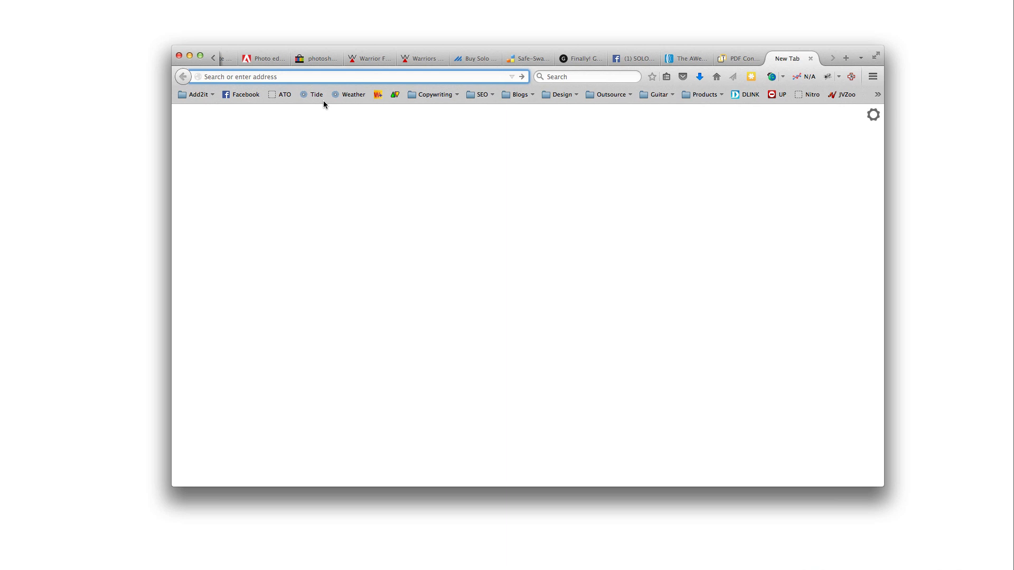
# Load kompozer.net in the new tab and scroll through it
pyautogui.write('kompozer.net')
pyautogui.press('Return')
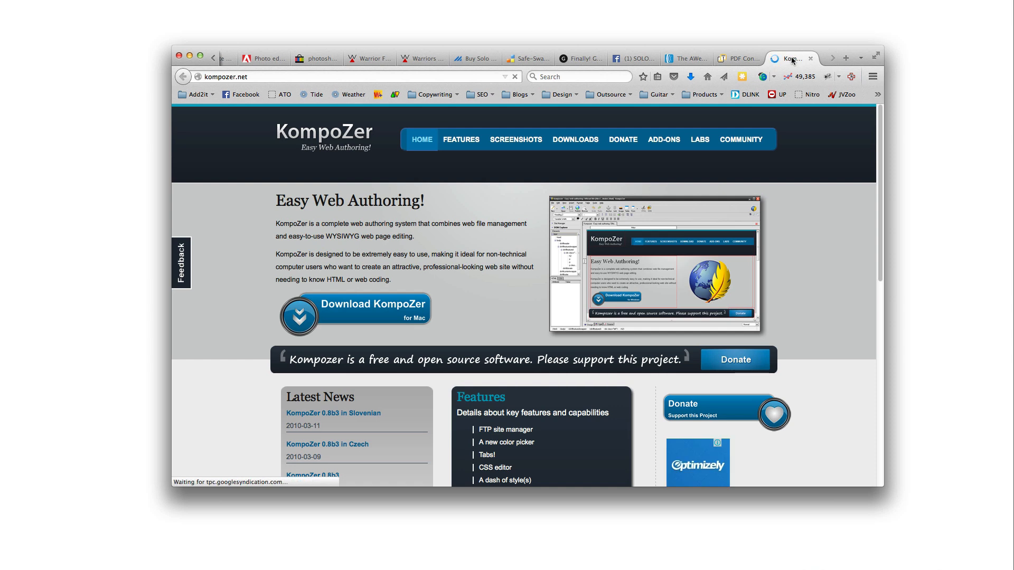
pyautogui.click(844, 1)
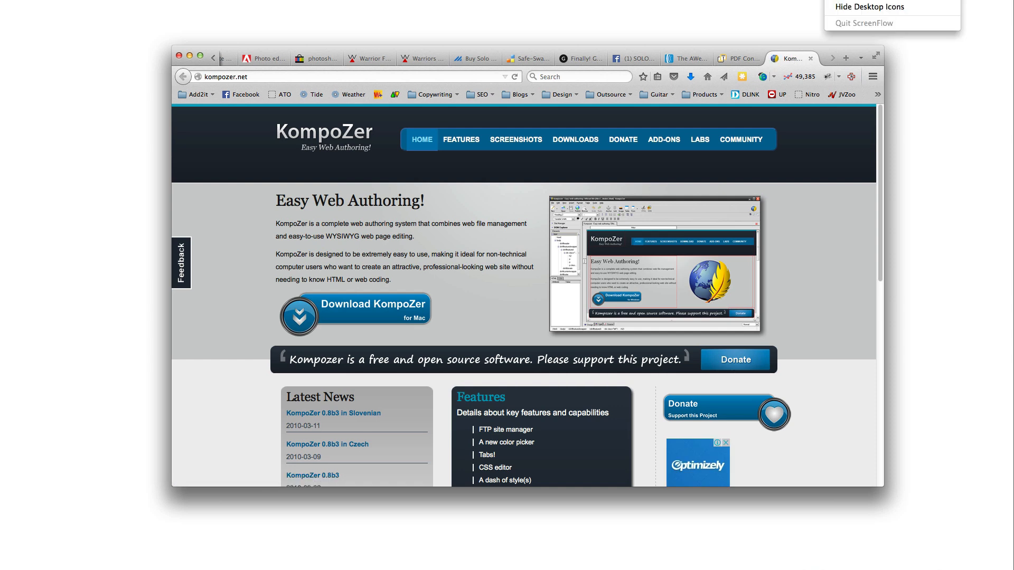
pyautogui.press('Escape')
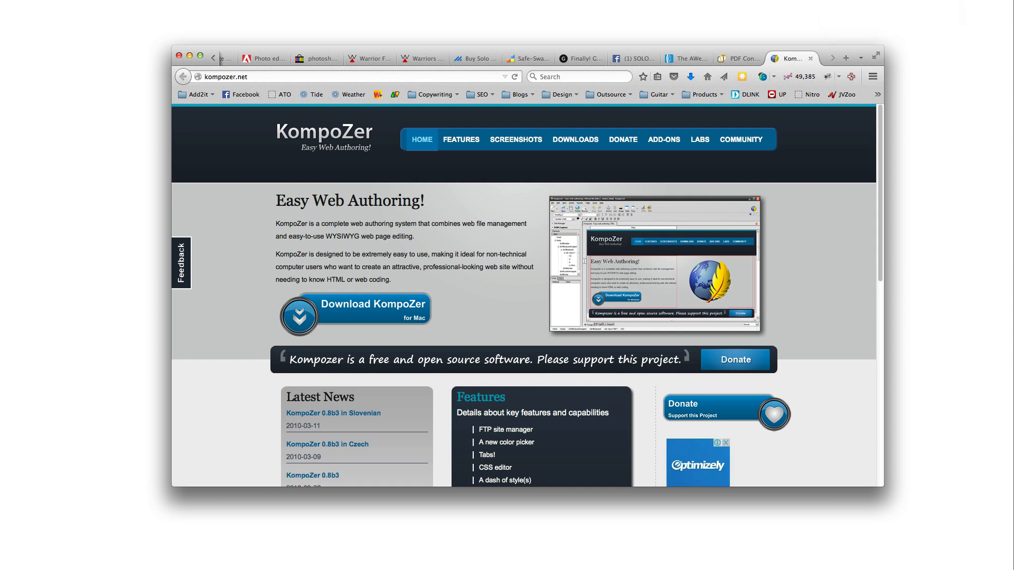
pyautogui.scroll(-5, 718, 244)
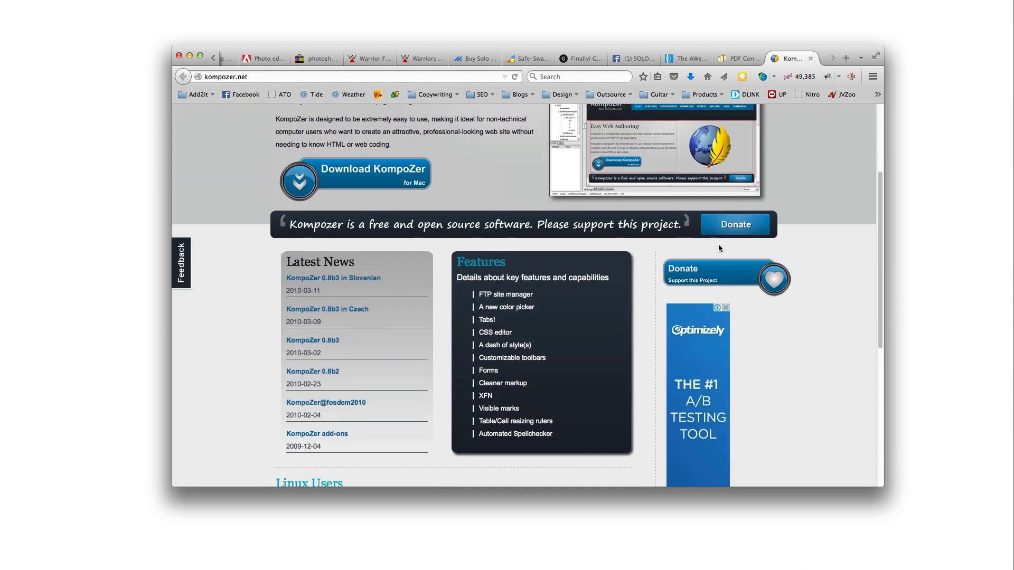
pyautogui.scroll(3, 718, 244)
pyautogui.scroll(2, 718, 247)
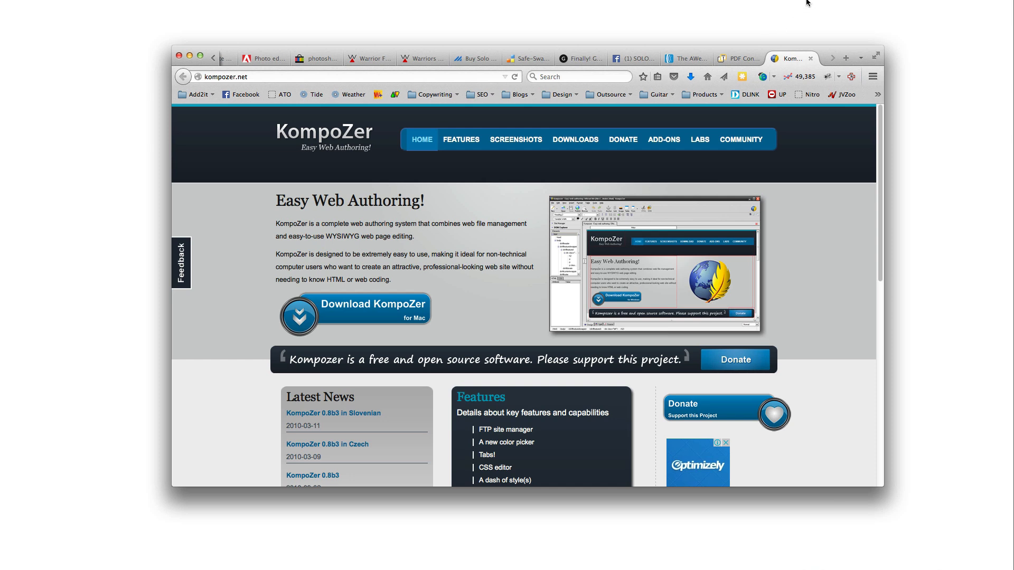
# Scroll the KompoZer page again and switch back to the Adobe Dreamweaver CC tab
pyautogui.click(834, 0)
pyautogui.press('Escape')
pyautogui.scroll(-3, 797, 328)
pyautogui.scroll(-3, 798, 330)
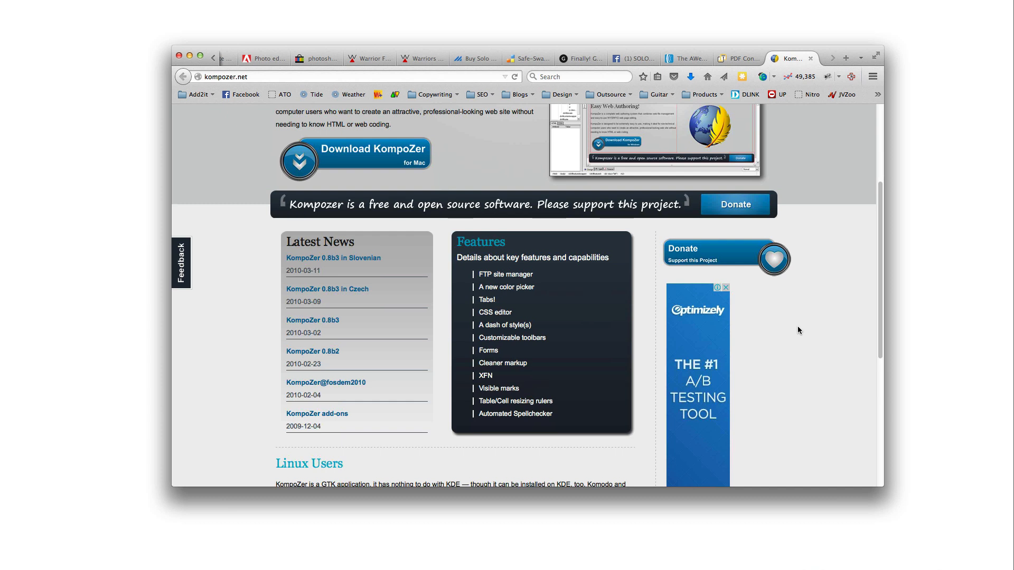
pyautogui.scroll(4, 797, 330)
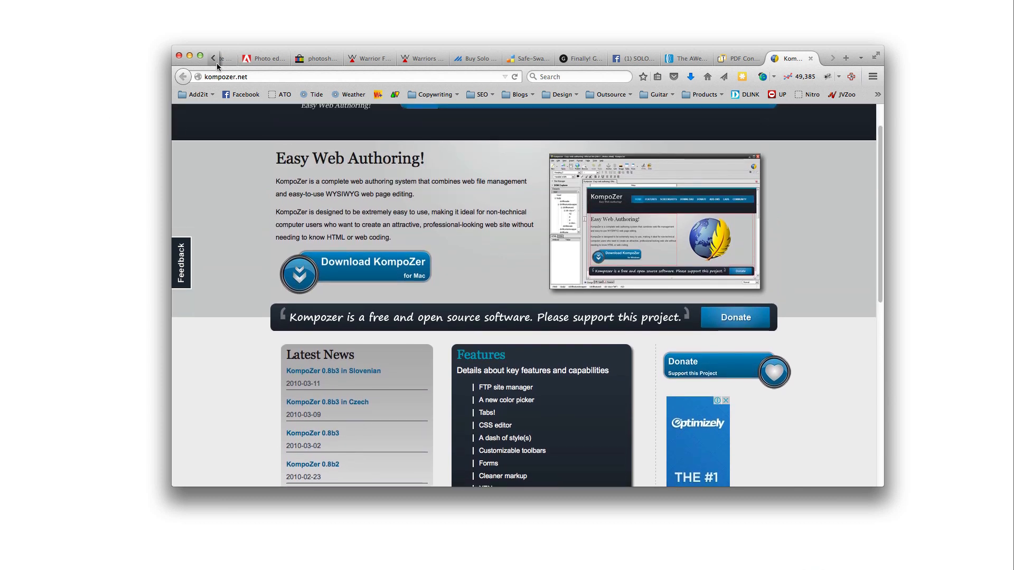
pyautogui.click(213, 58)
pyautogui.click(267, 61)
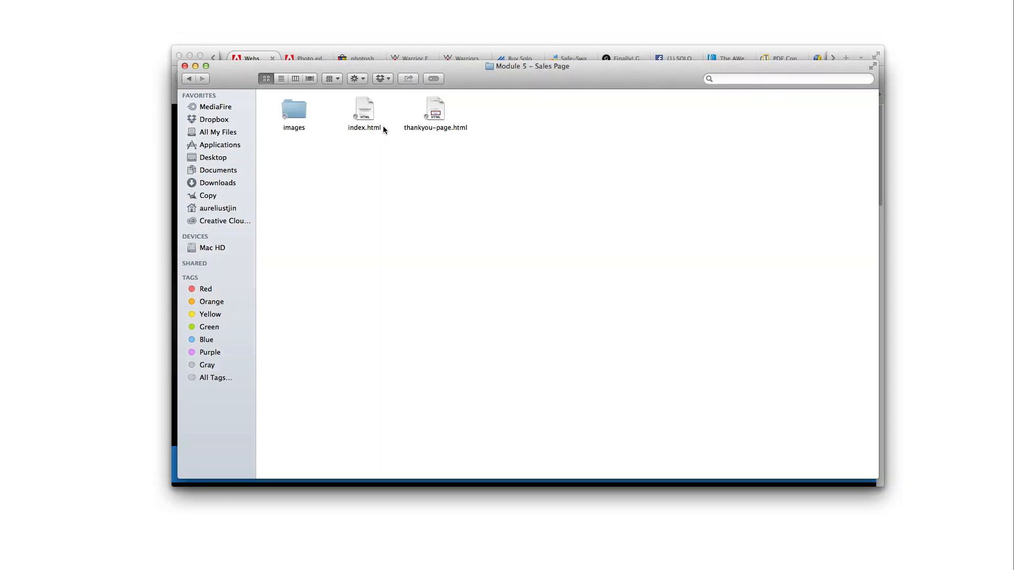
# Open the sales page index.html in Adobe Dreamweaver CC 2014.1 through Open With
pyautogui.click(365, 109)
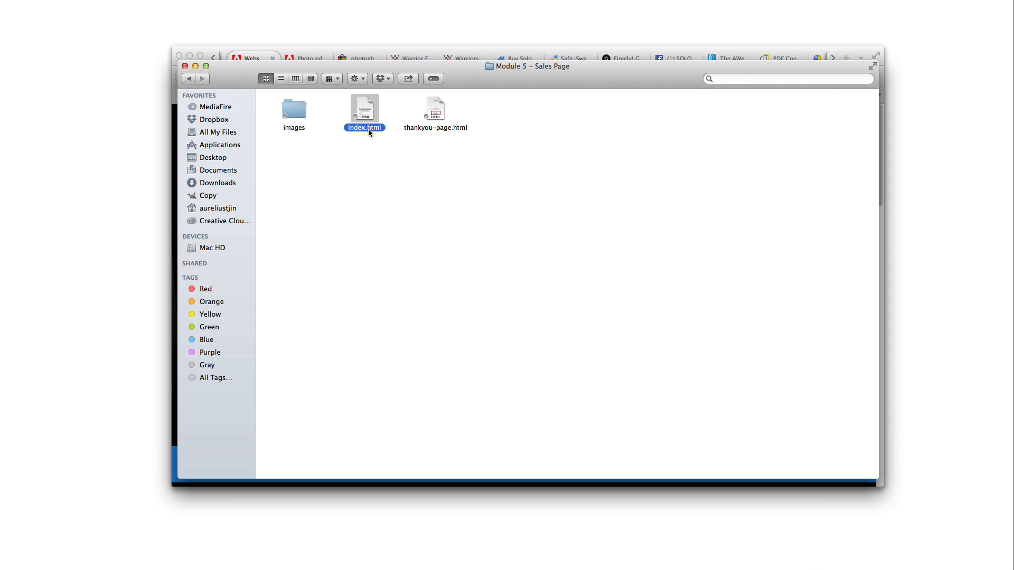
pyautogui.rightClick(369, 114)
pyautogui.moveTo(434, 132)
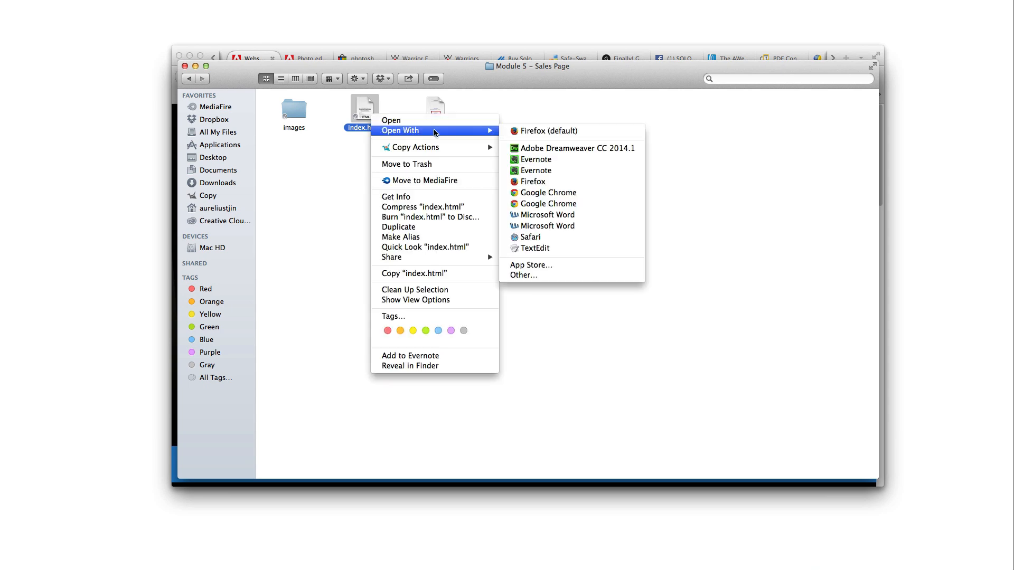
pyautogui.click(540, 144)
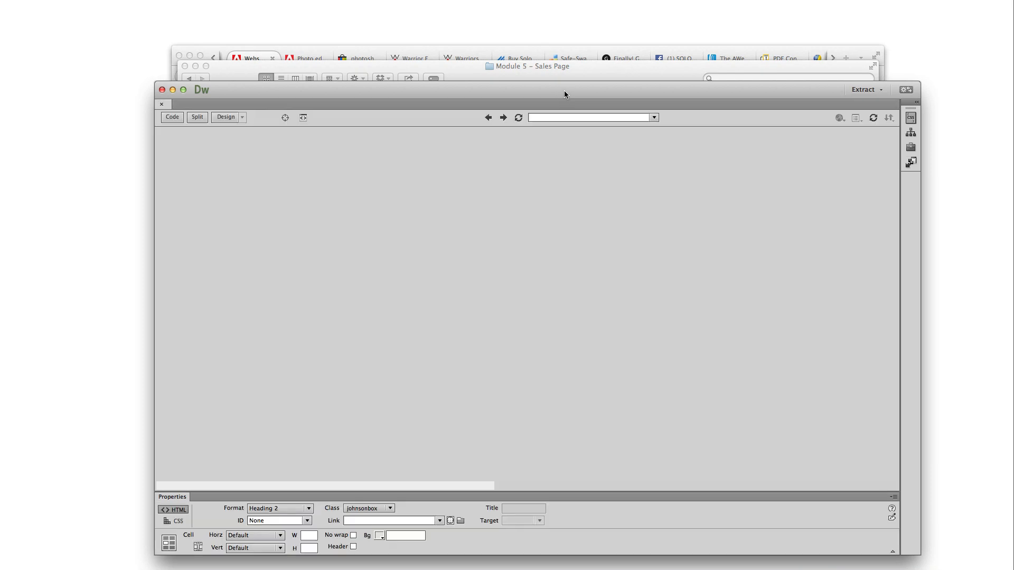
# Show index.html's code at full width and scroll through the HTML source
pyautogui.moveTo(564, 94); pyautogui.dragTo(552, 68)
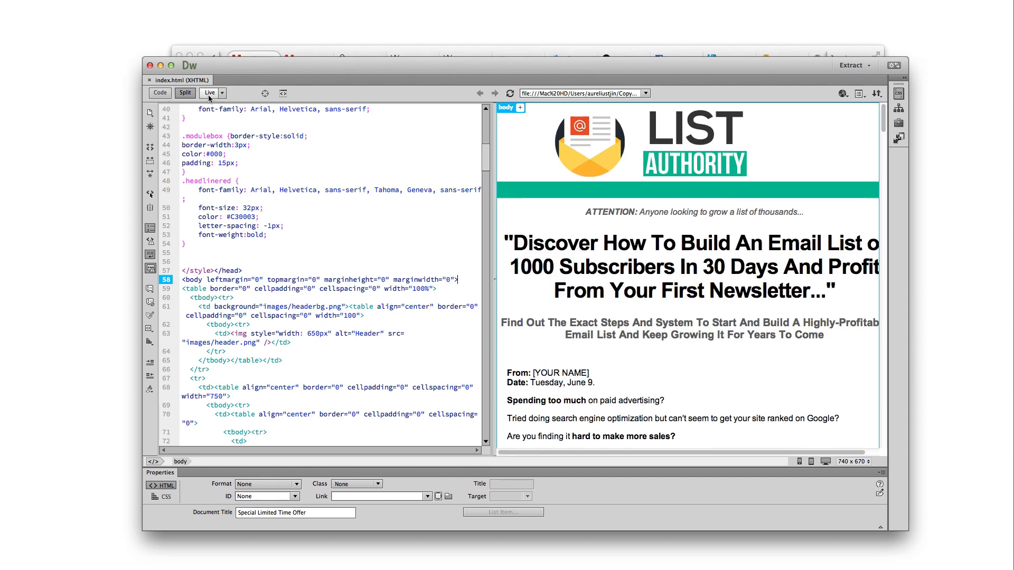
pyautogui.click(161, 93)
pyautogui.scroll(-20, 358, 336)
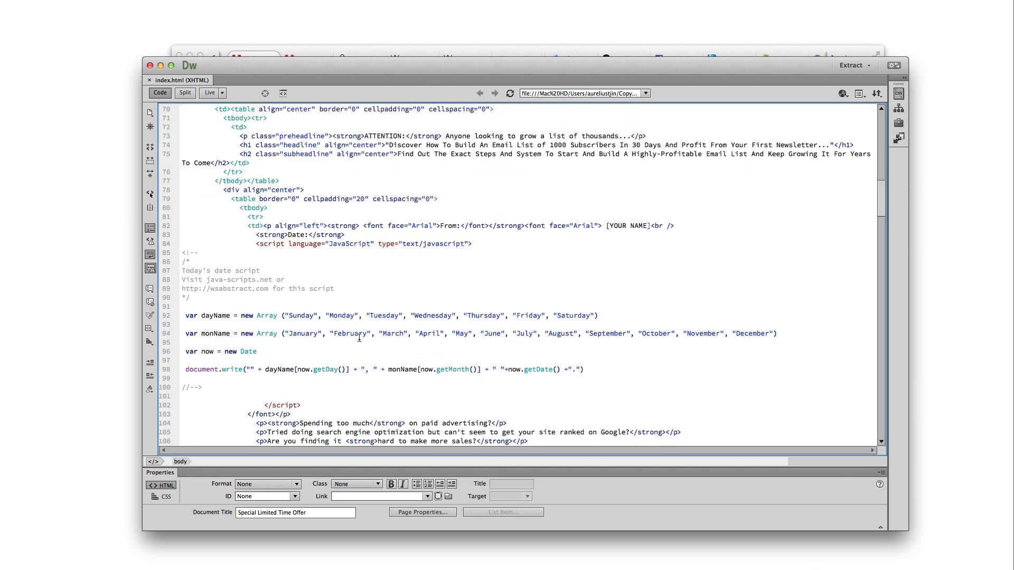
pyautogui.scroll(-10, 359, 338)
pyautogui.scroll(20, 375, 323)
pyautogui.scroll(19, 388, 309)
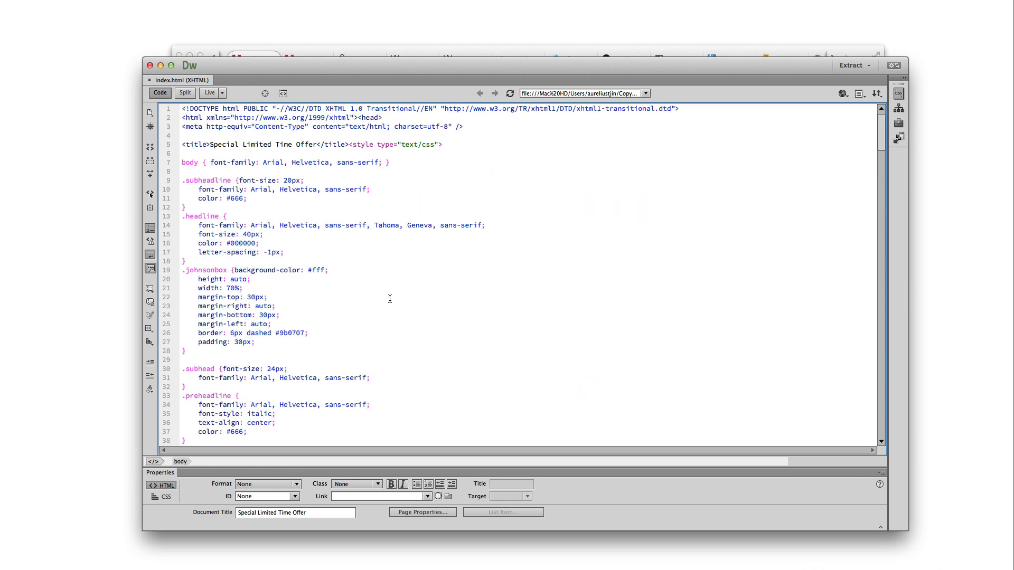
# Split the view with the code beside an editable Design view of the sales page
pyautogui.click(192, 99)
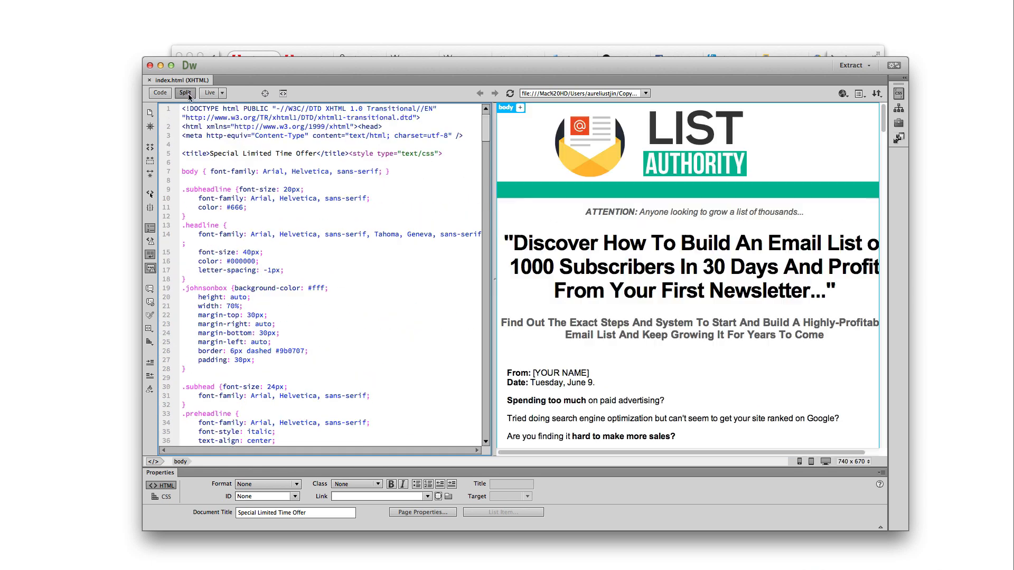
pyautogui.click(289, 281)
pyautogui.click(268, 171)
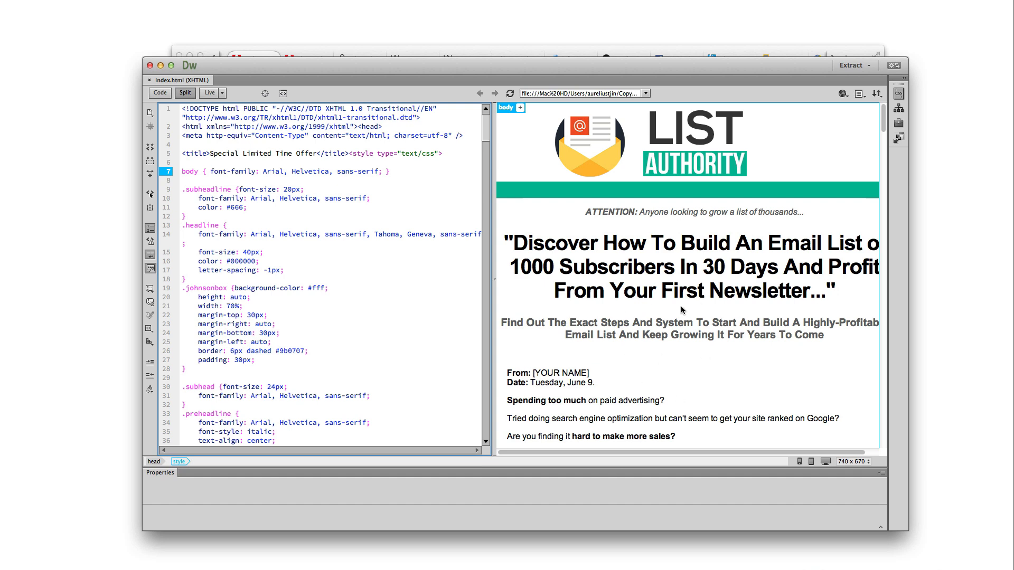
pyautogui.scroll(-15, 651, 278)
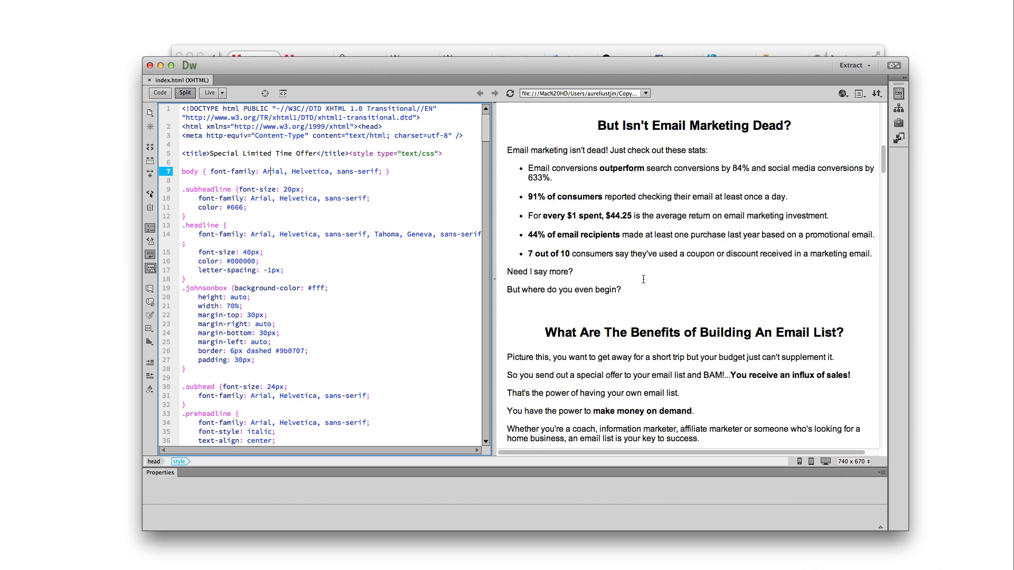
pyautogui.scroll(15, 645, 285)
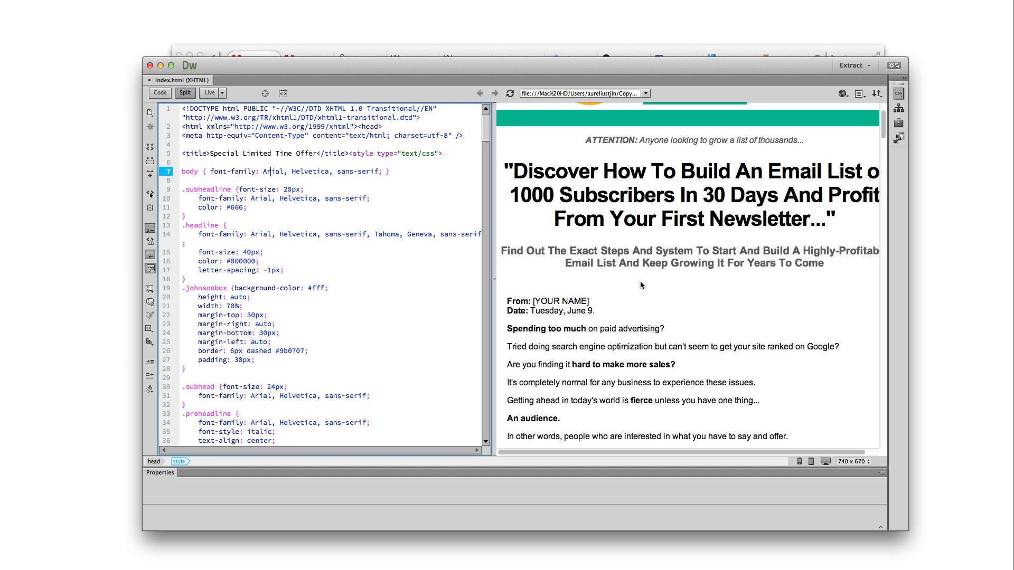
pyautogui.click(223, 93)
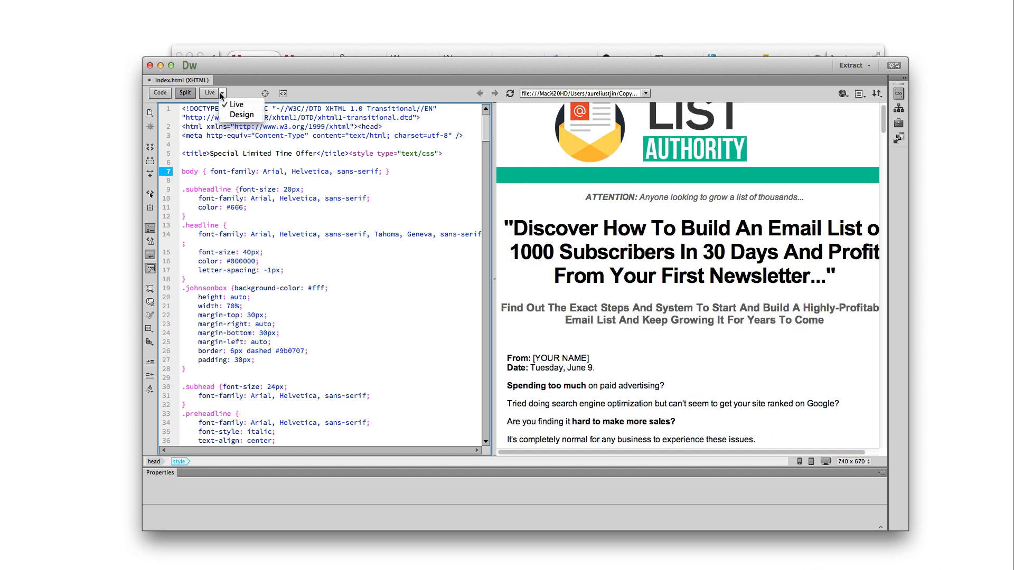
pyautogui.click(240, 115)
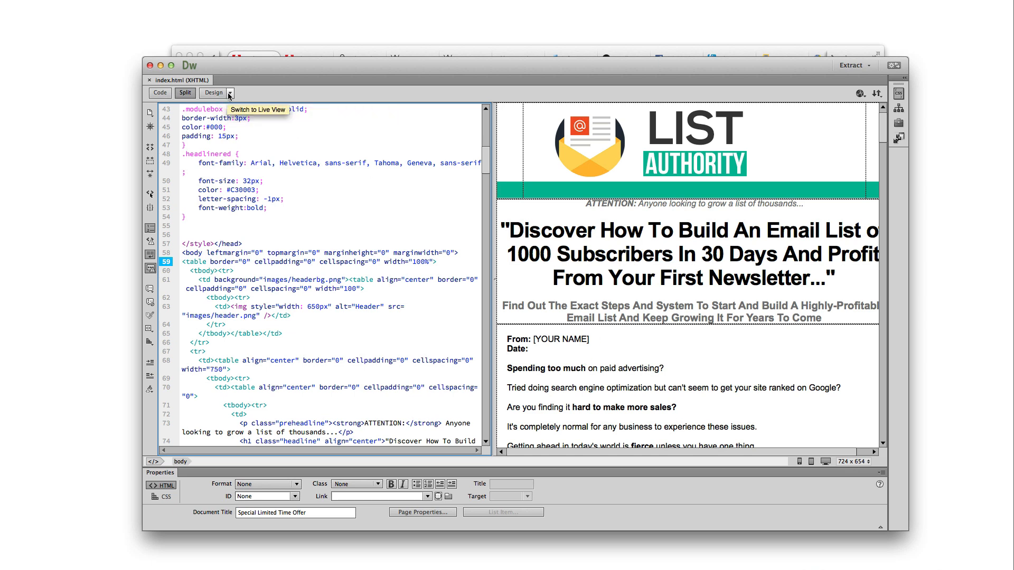
pyautogui.click(230, 93)
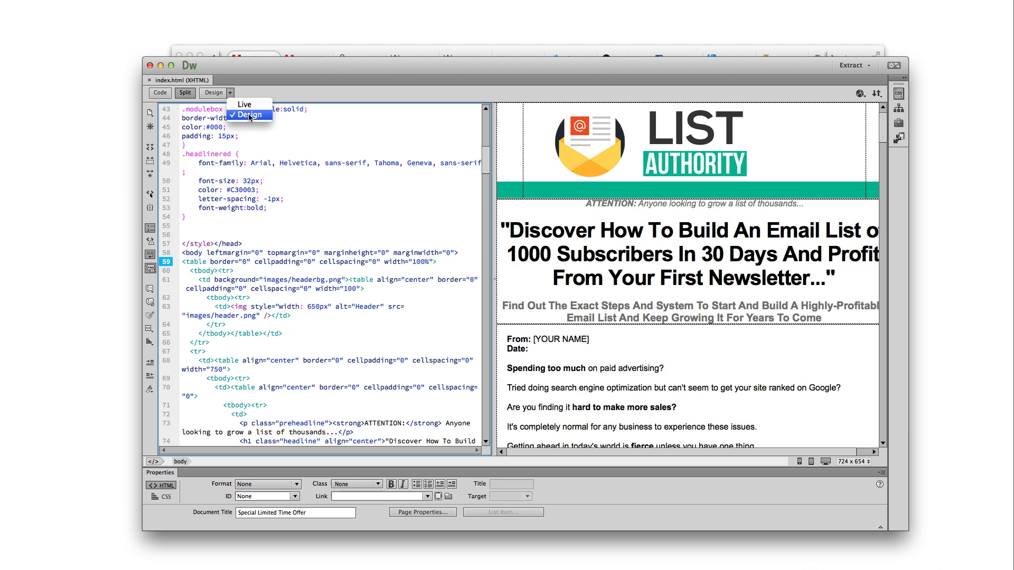
pyautogui.click(285, 131)
pyautogui.click(763, 305)
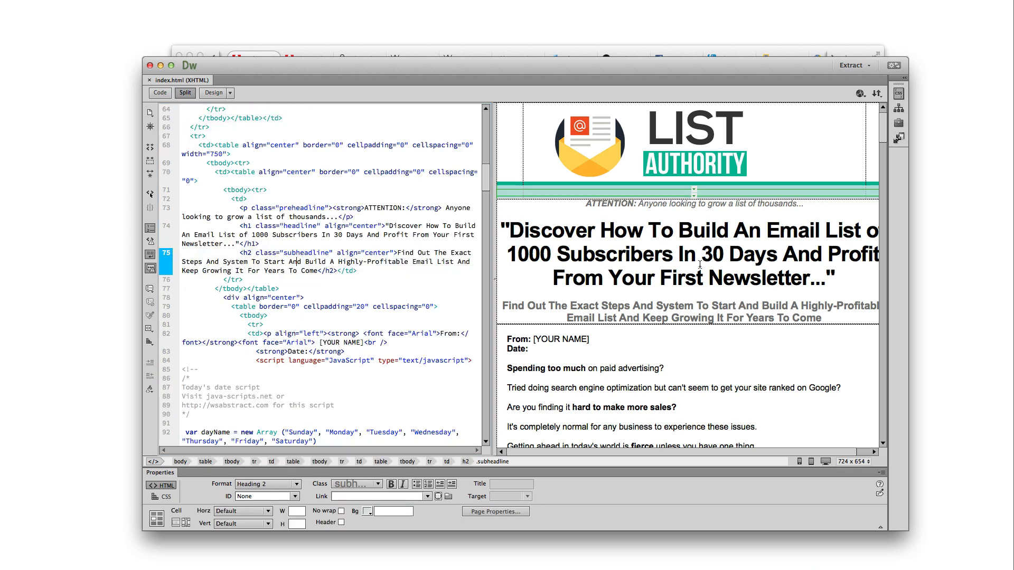
pyautogui.click(708, 279)
pyautogui.click(789, 279)
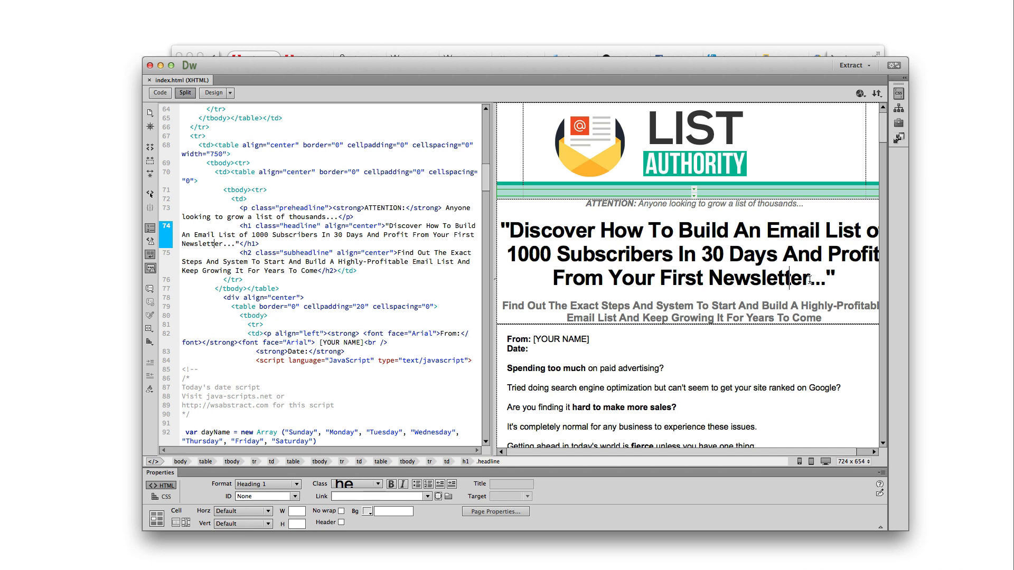
pyautogui.click(709, 278)
pyautogui.moveTo(509, 231); pyautogui.dragTo(592, 228)
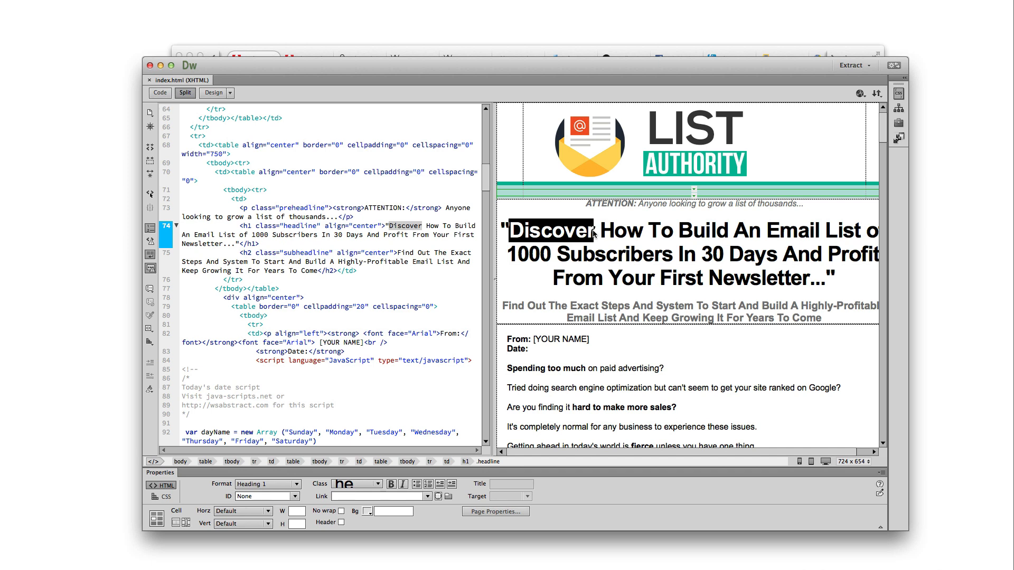
pyautogui.write('Find Out')
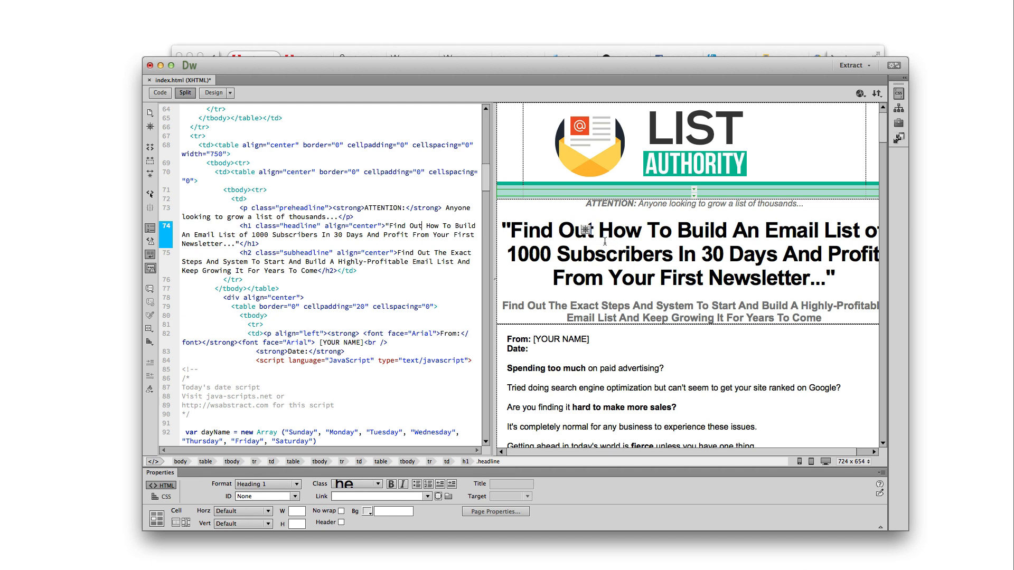
pyautogui.press('super+z')
pyautogui.click(675, 277)
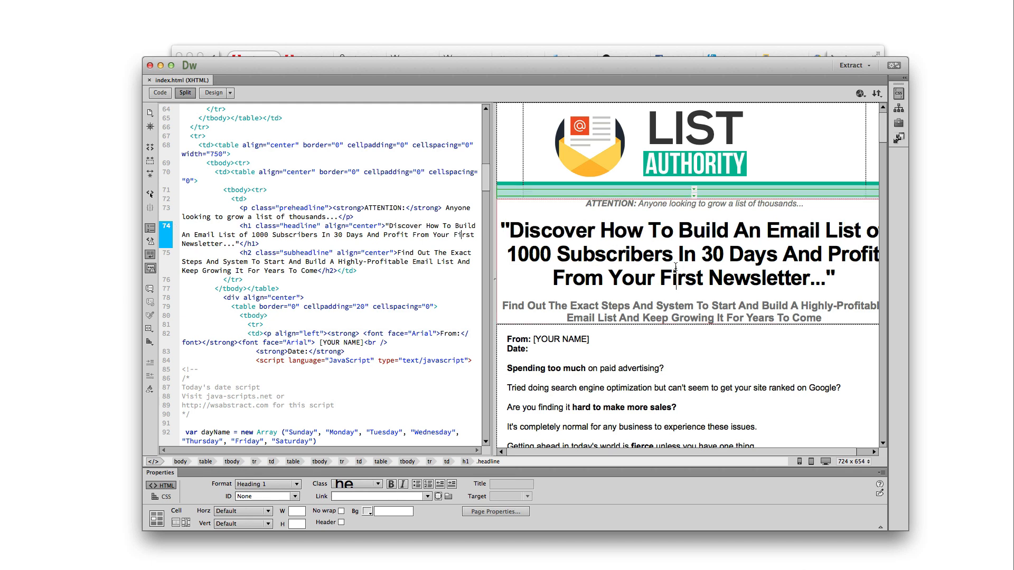
pyautogui.moveTo(567, 235); pyautogui.dragTo(594, 235)
pyautogui.click(615, 283)
pyautogui.moveTo(602, 338); pyautogui.dragTo(533, 338)
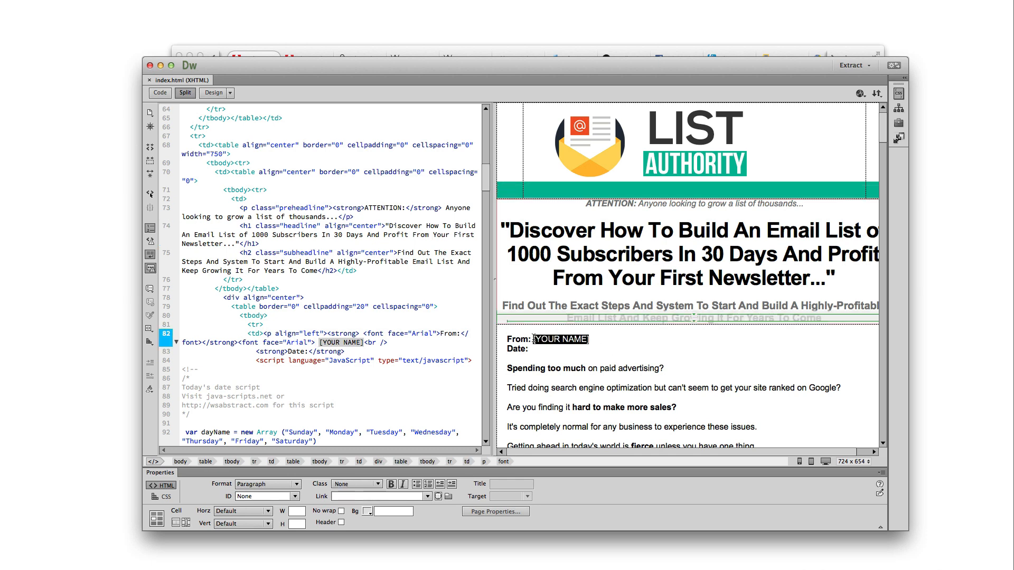
pyautogui.write('Aurelius Tjin')
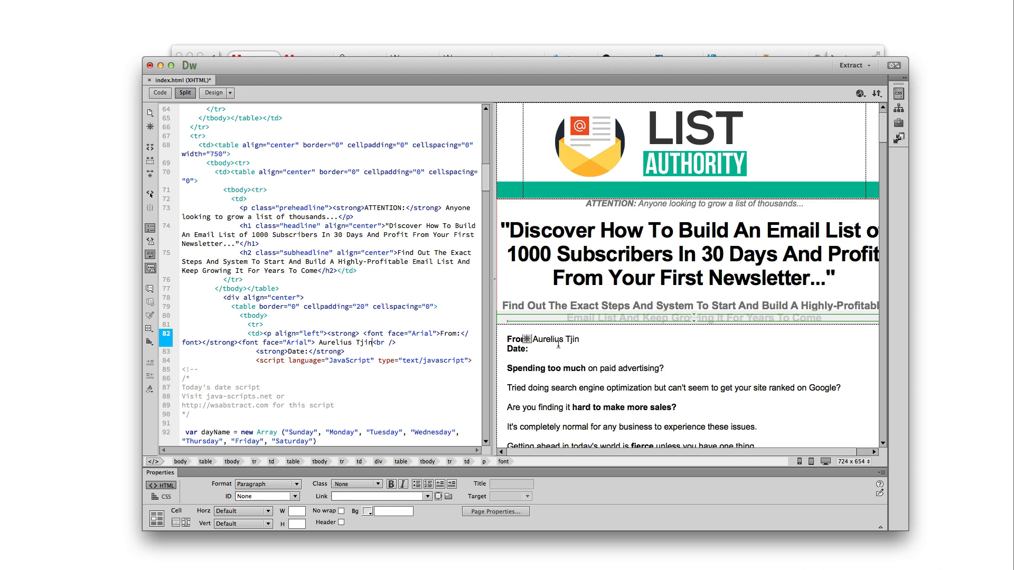
pyautogui.click(544, 353)
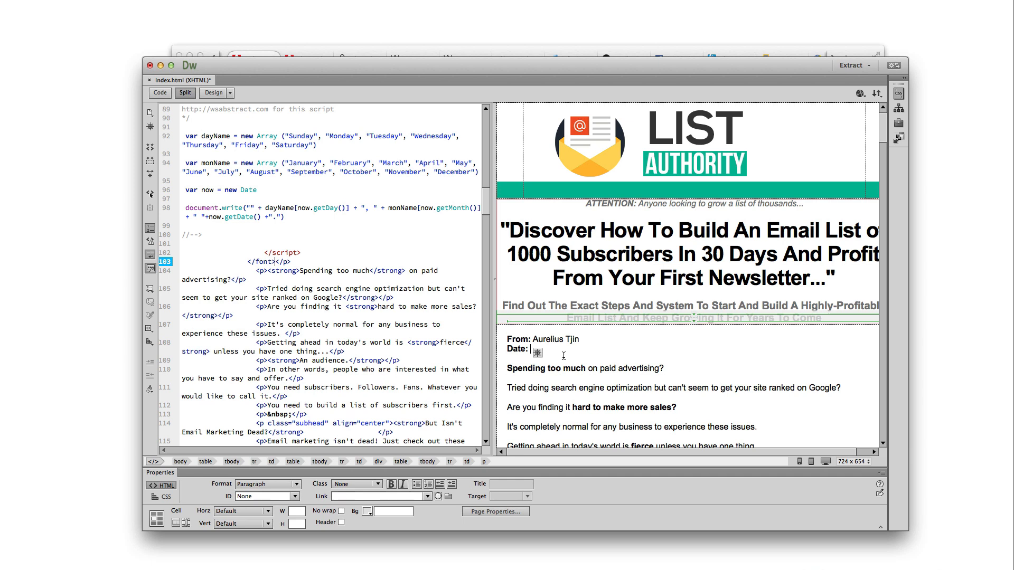
pyautogui.scroll(-5, 605, 380)
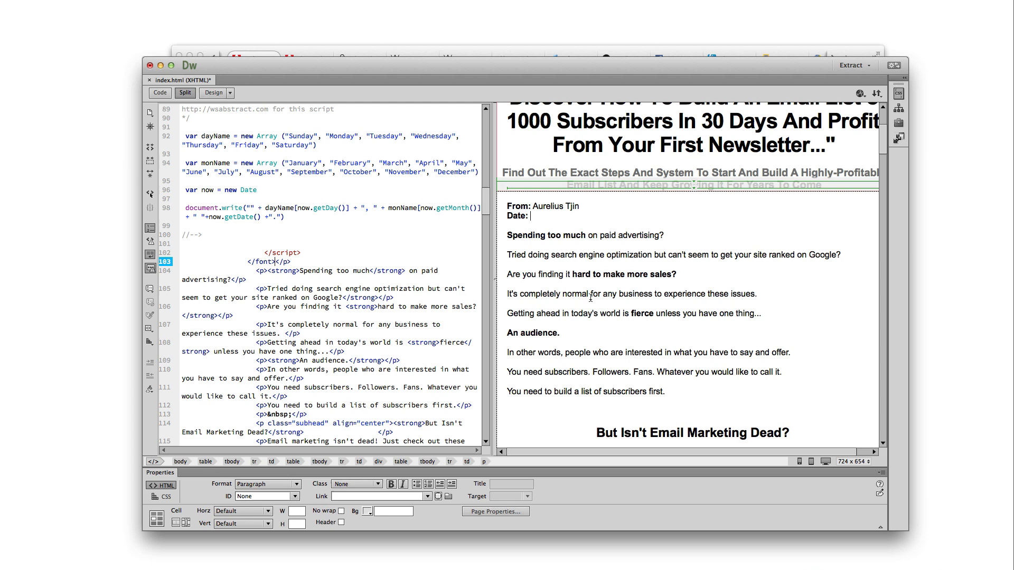
pyautogui.click(580, 238)
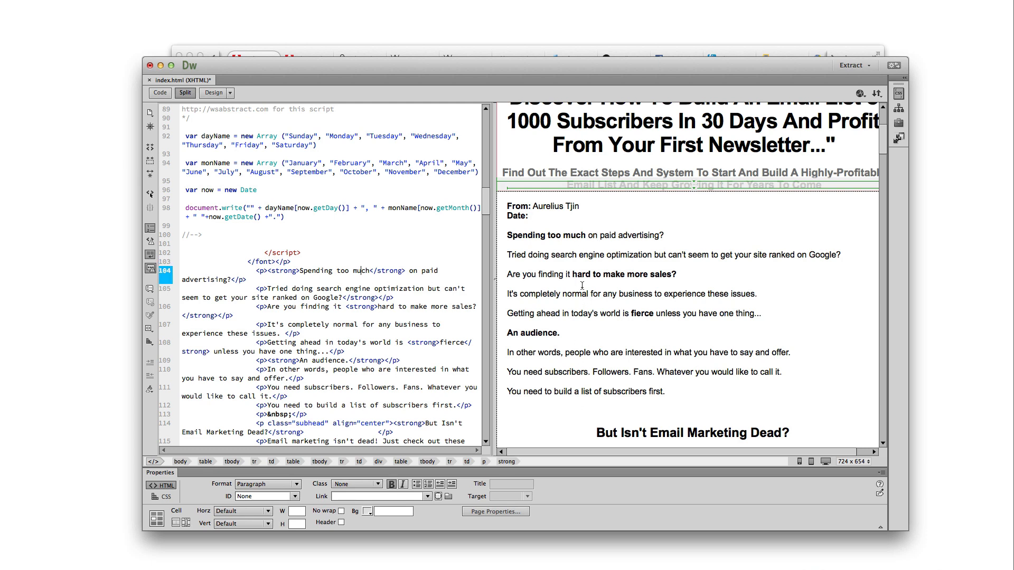
pyautogui.scroll(-3, 621, 330)
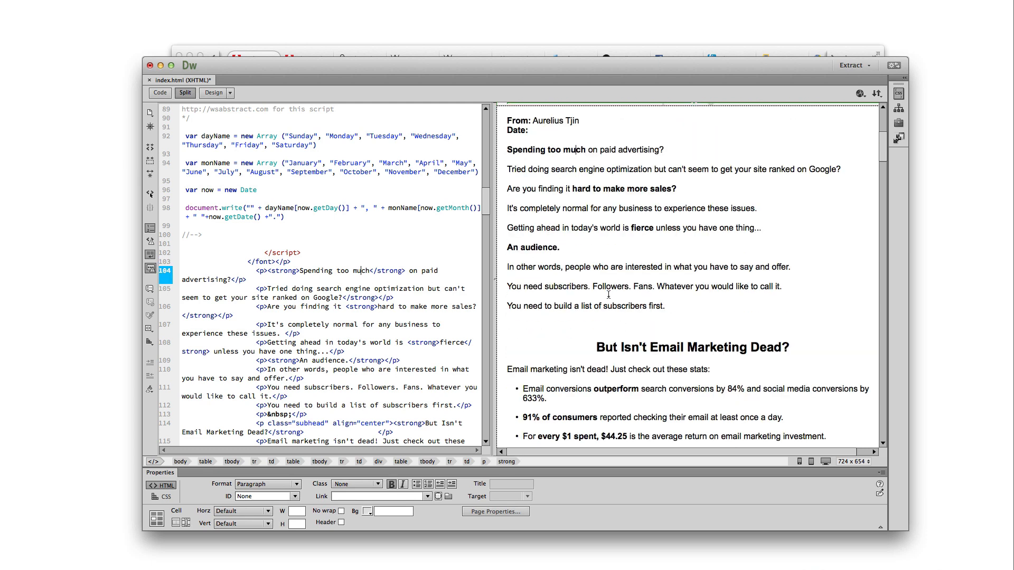
pyautogui.scroll(-8, 607, 295)
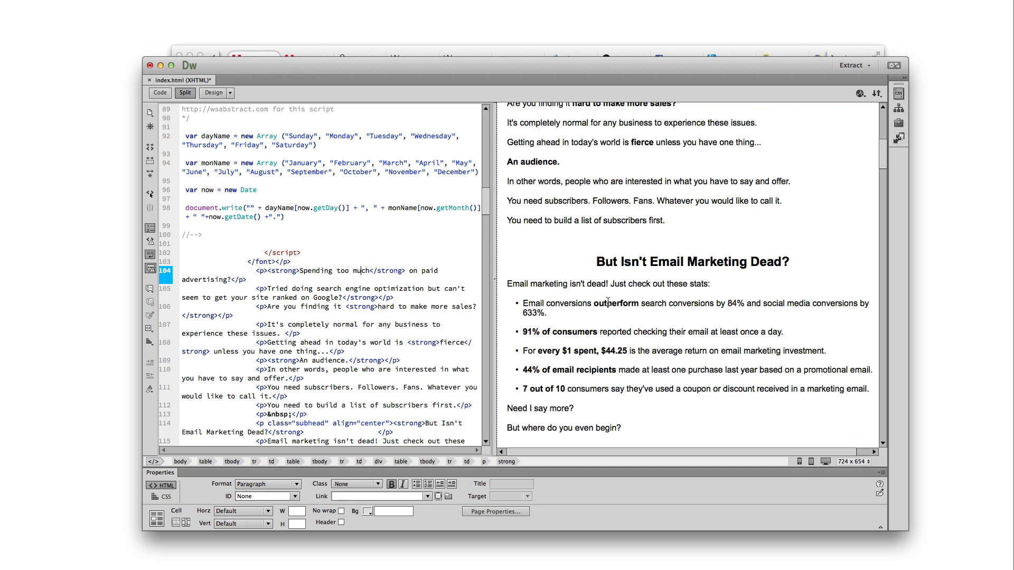
pyautogui.scroll(-8, 620, 299)
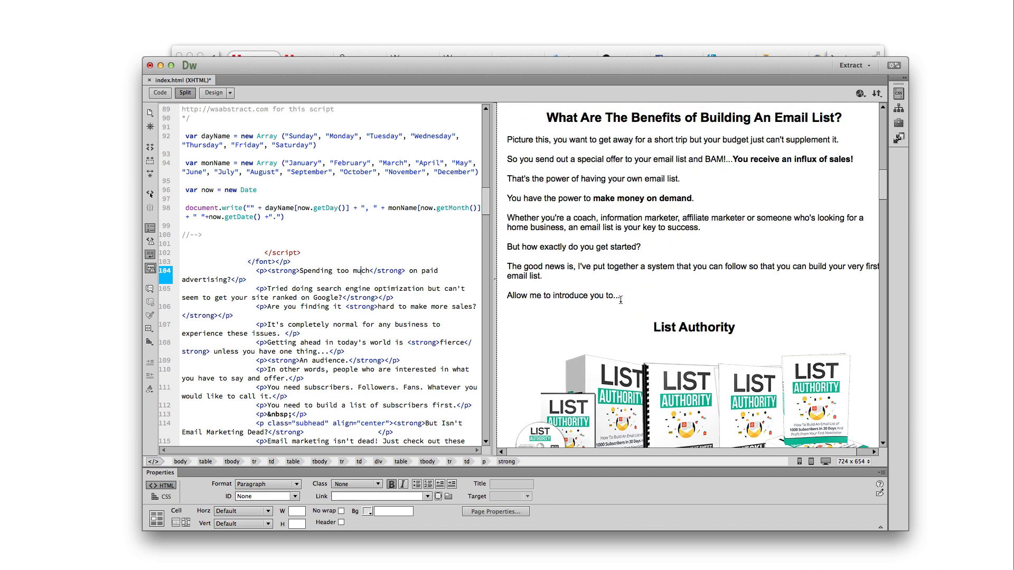
pyautogui.scroll(15, 621, 293)
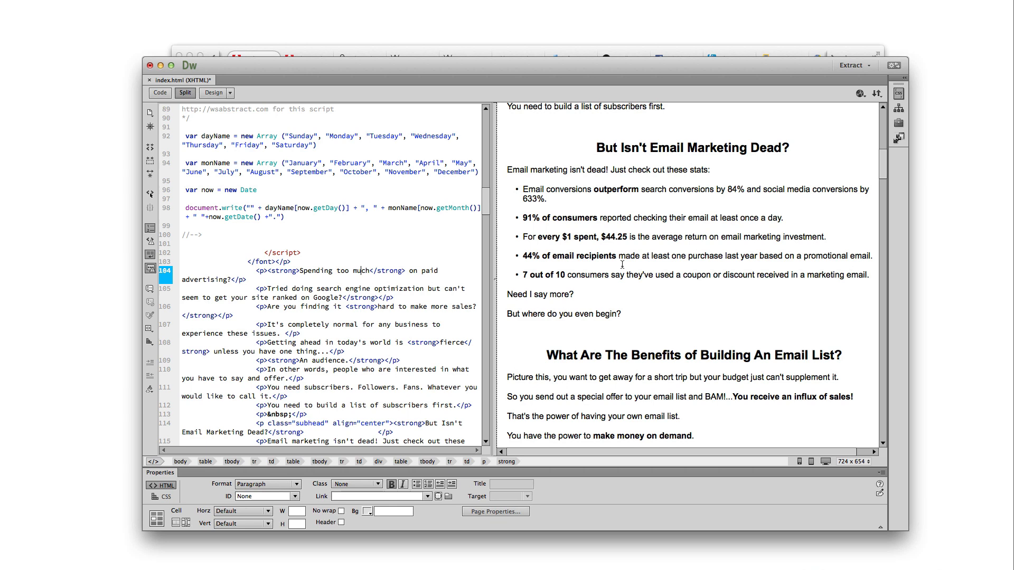
pyautogui.scroll(3, 623, 269)
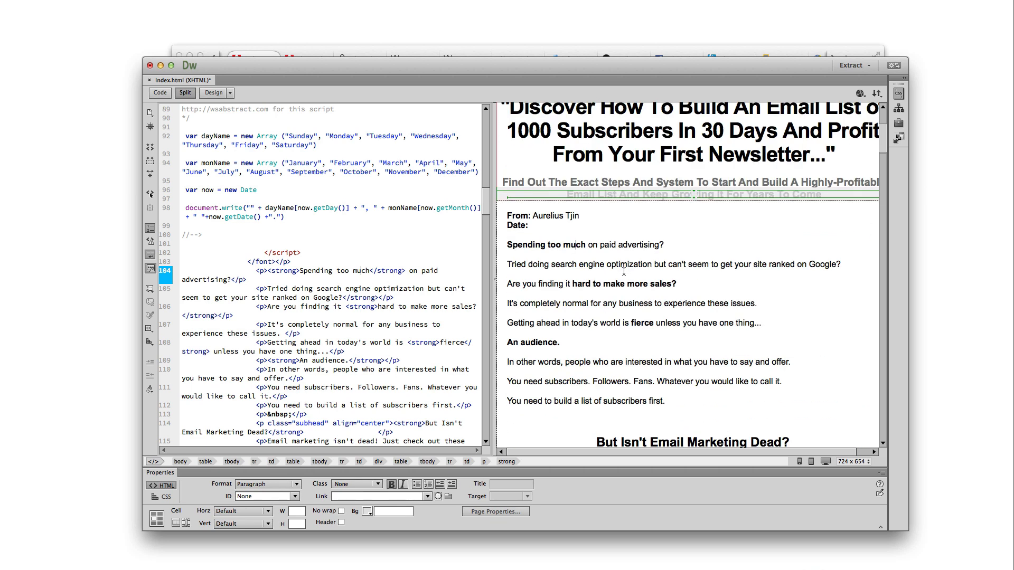
pyautogui.scroll(-8, 640, 302)
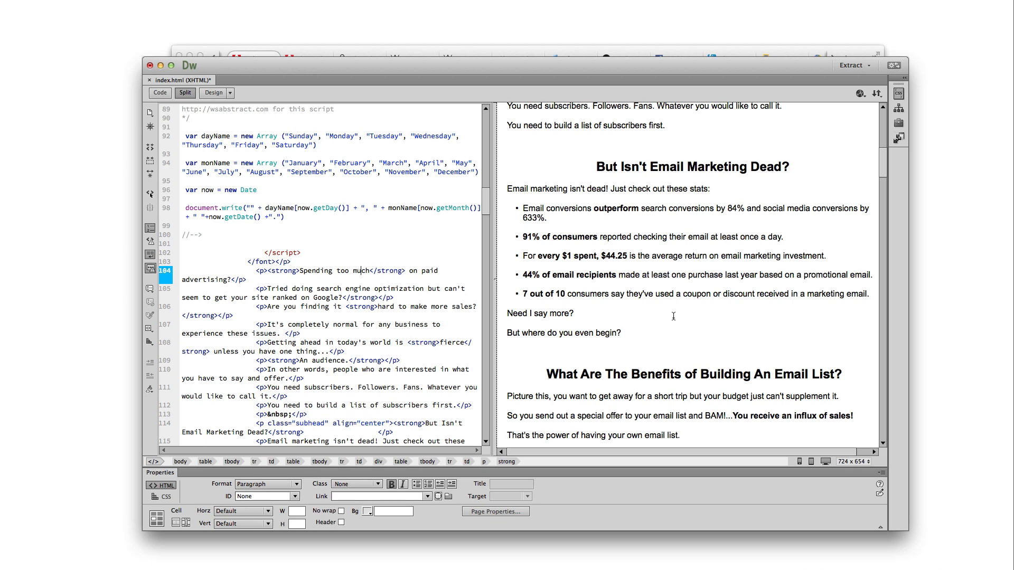
pyautogui.scroll(-5, 675, 320)
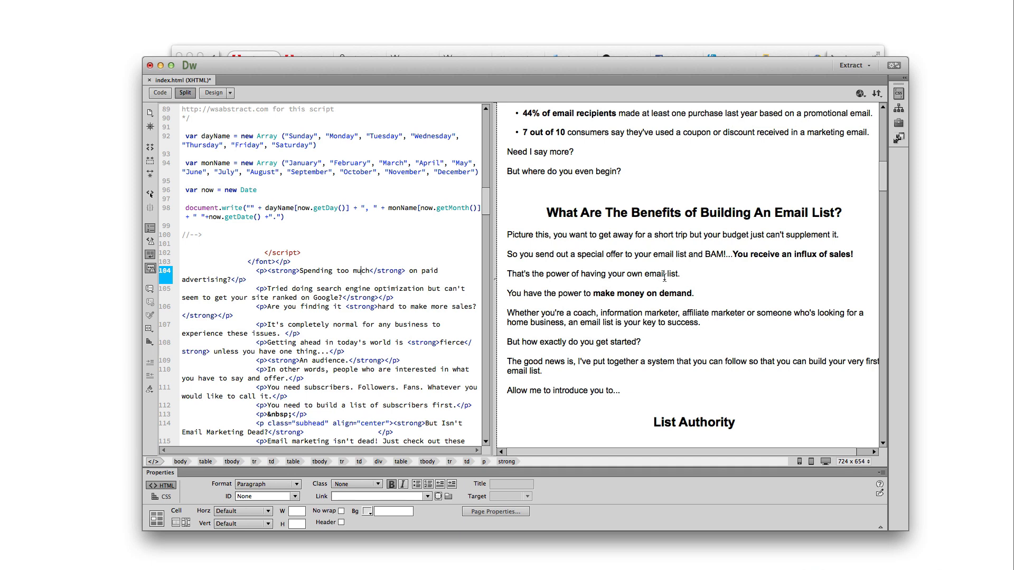
pyautogui.scroll(-9, 664, 278)
pyautogui.scroll(2, 656, 298)
pyautogui.scroll(5, 656, 298)
pyautogui.scroll(-5, 695, 281)
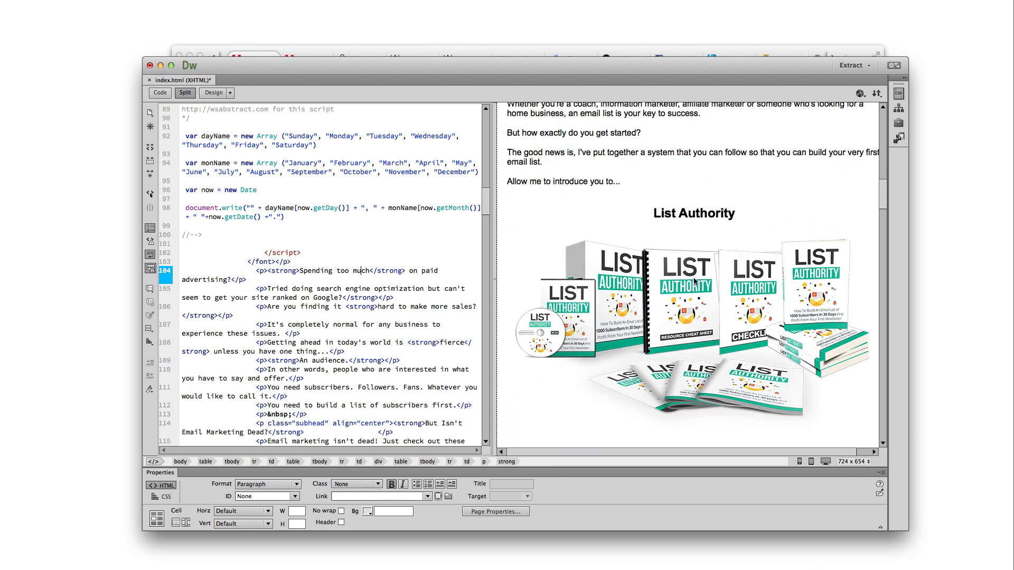
# Add then delete 'Email' in the List Authority heading, then select the 700×385 bundle image
pyautogui.click(664, 213)
pyautogui.moveTo(555, 182); pyautogui.dragTo(599, 181)
pyautogui.moveTo(698, 215); pyautogui.dragTo(751, 214)
pyautogui.tripleClick(659, 211)
pyautogui.click(657, 213)
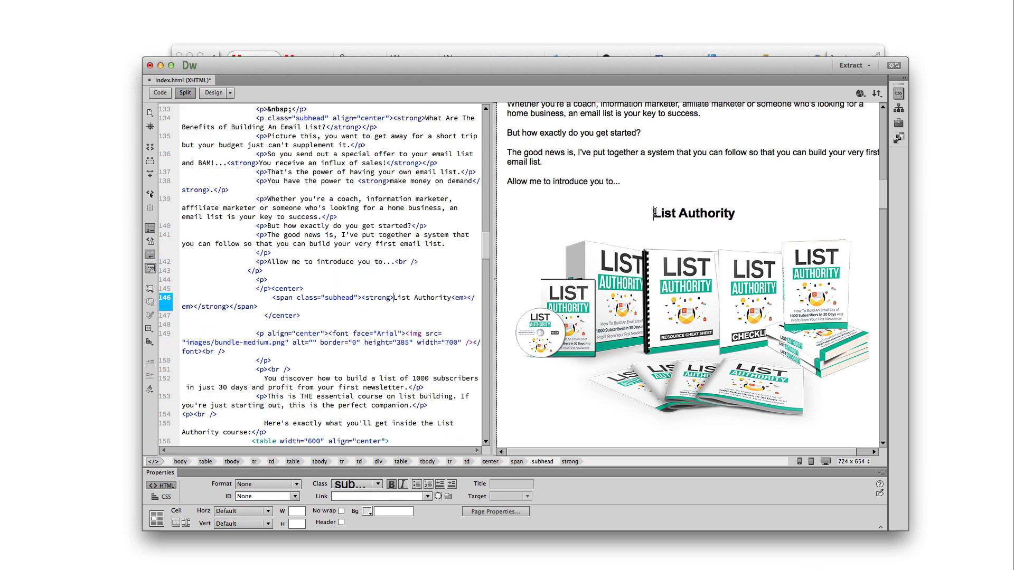
pyautogui.write('Email')
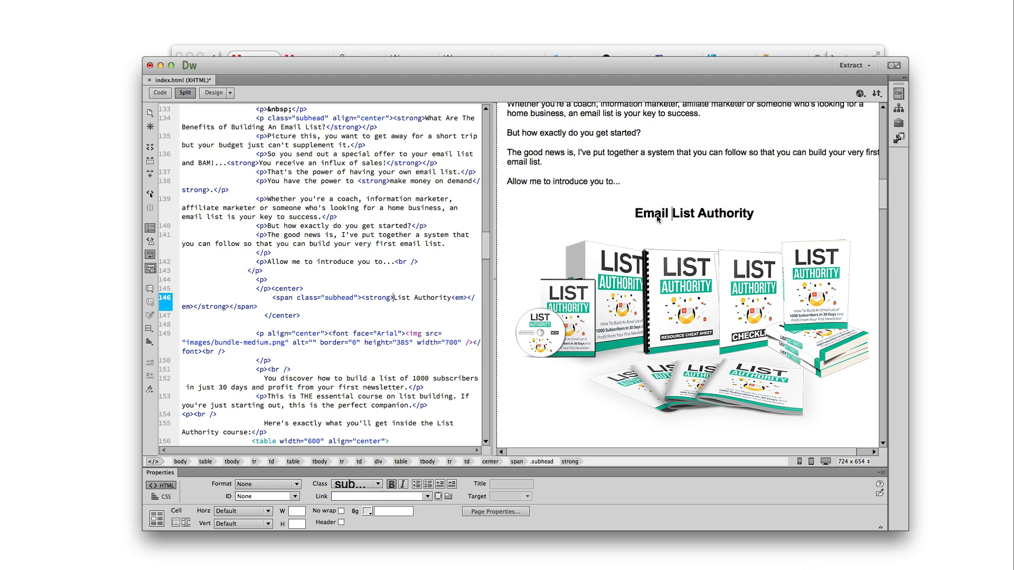
pyautogui.doubleClick(660, 213)
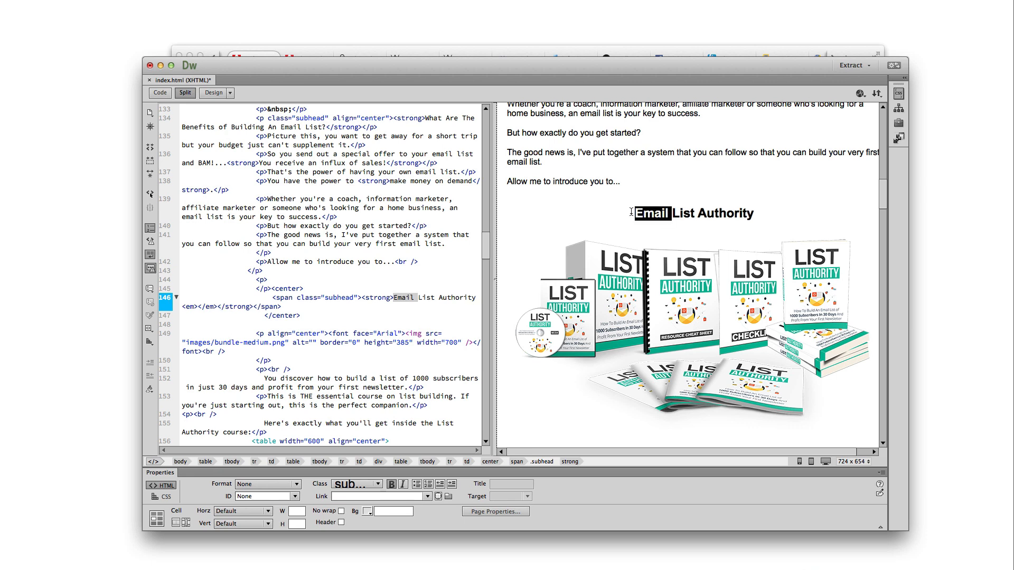
pyautogui.press('BackSpace')
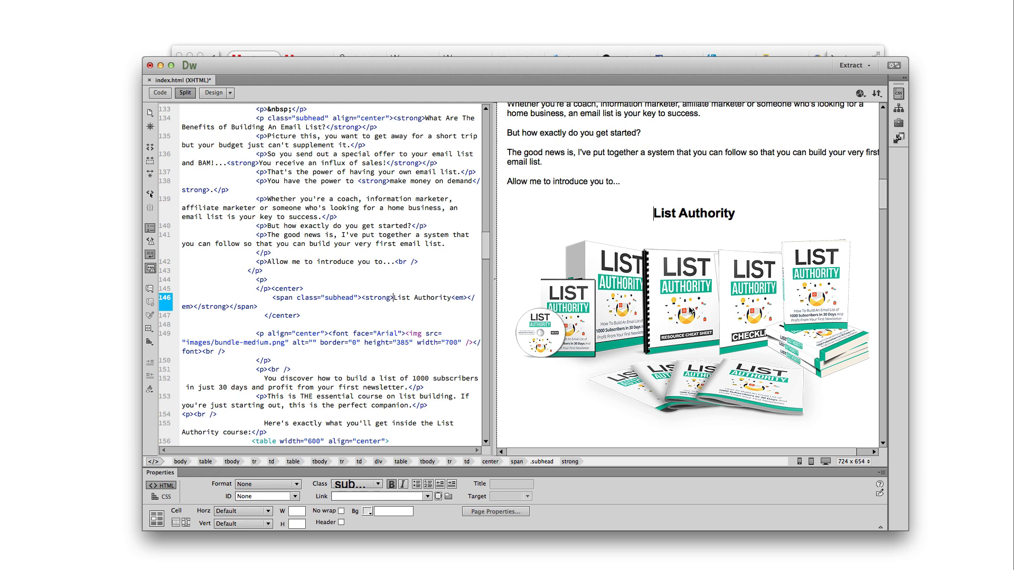
pyautogui.click(689, 316)
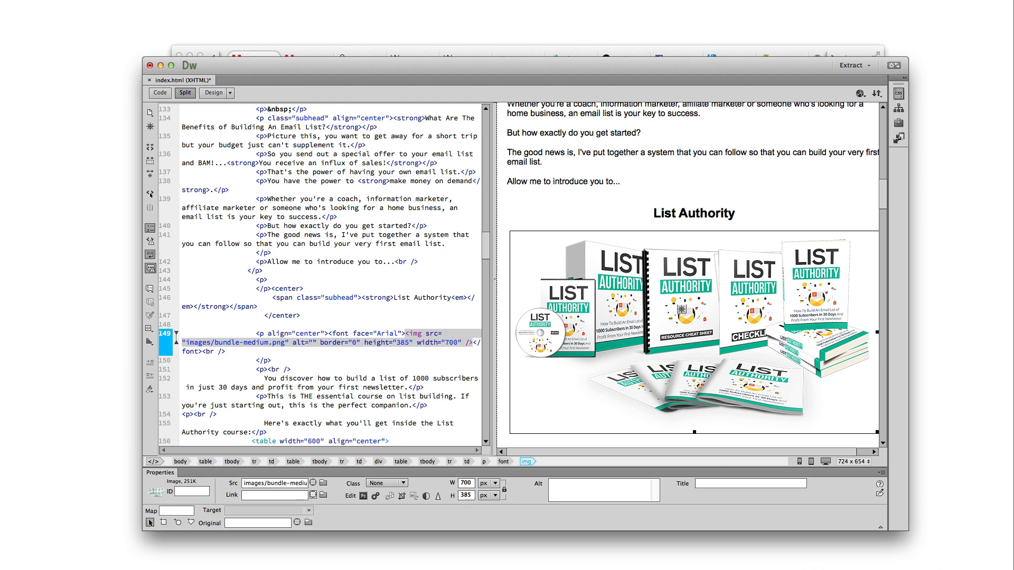
# Open the images folder inside the Module 5 - Sales Page folder in Finder
pyautogui.click(317, 560)
pyautogui.click(423, 220)
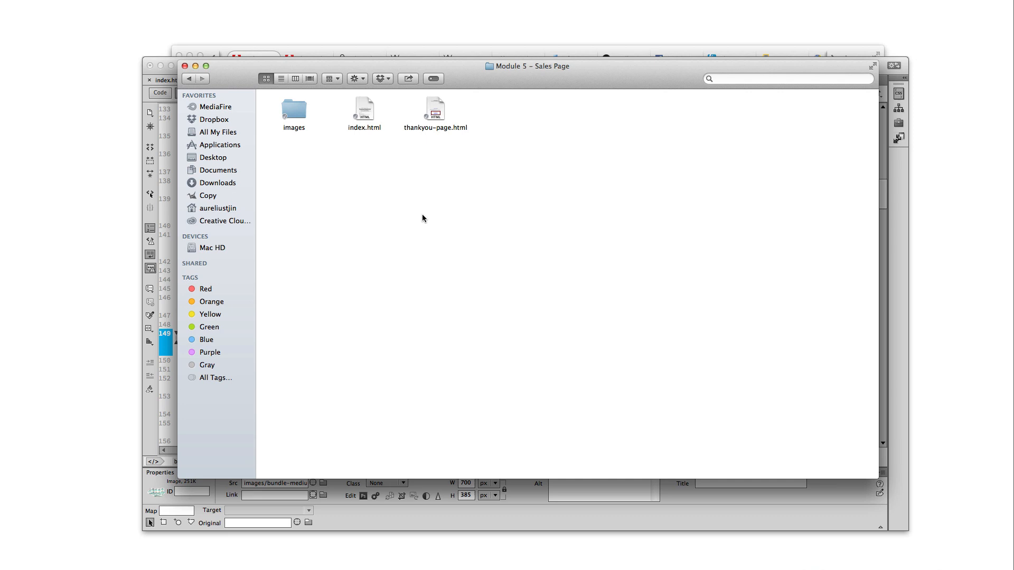
pyautogui.click(297, 115)
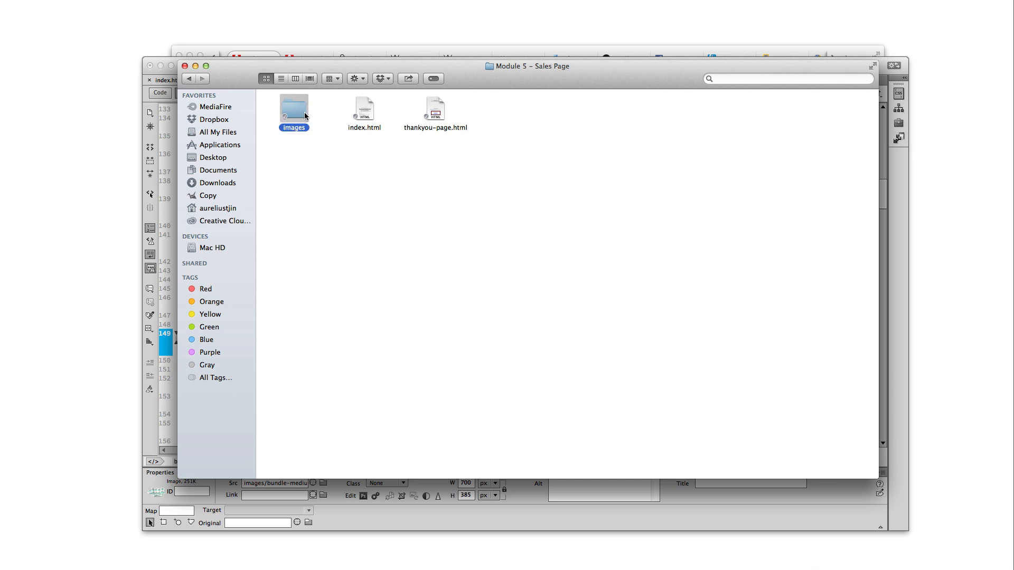
pyautogui.doubleClick(298, 112)
pyautogui.moveTo(599, 81); pyautogui.dragTo(522, 117)
# Check the img tag on line 149, then preview bundle-medium.png in Finder
pyautogui.click(842, 325)
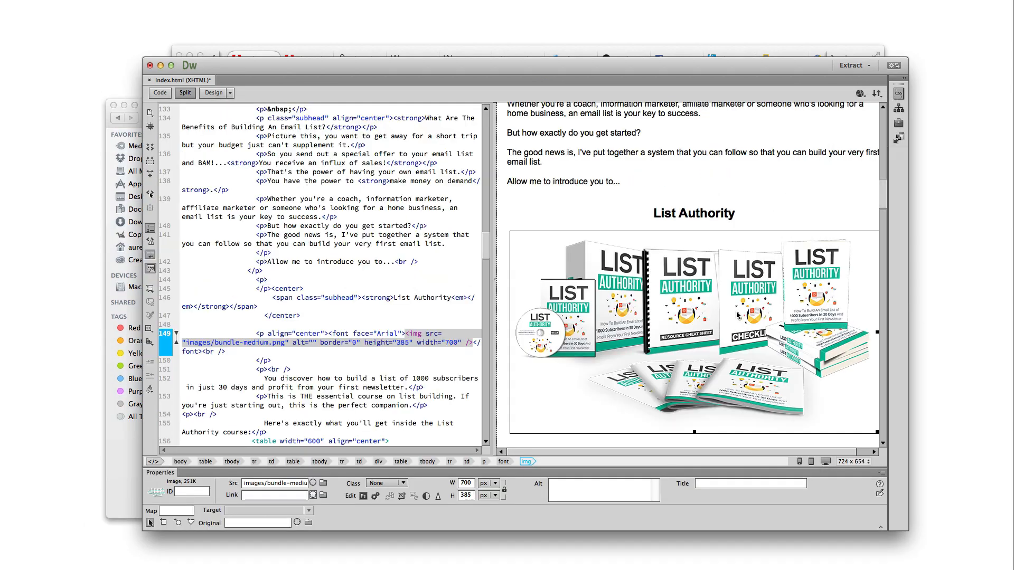
pyautogui.click(702, 344)
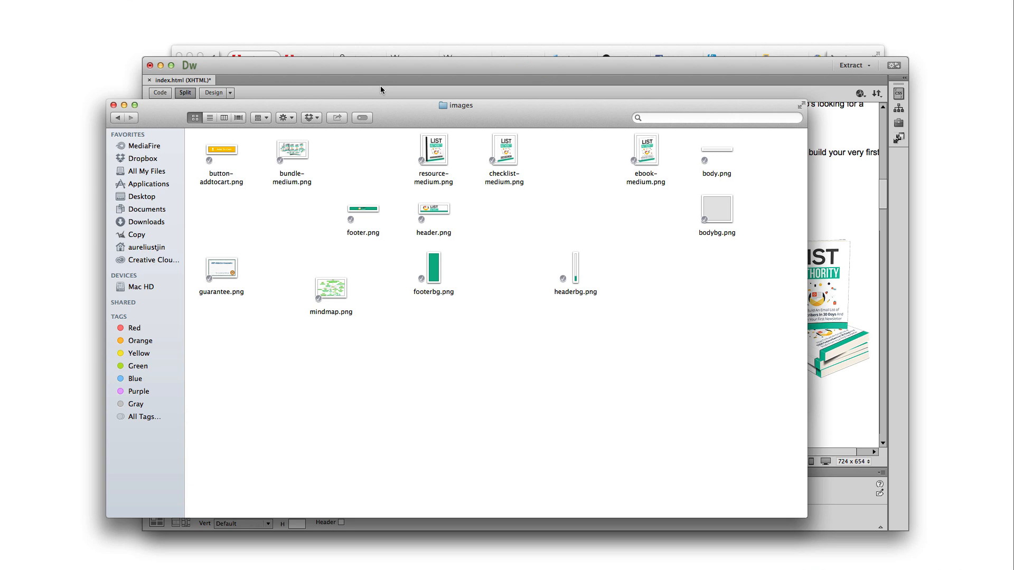
pyautogui.click(134, 495)
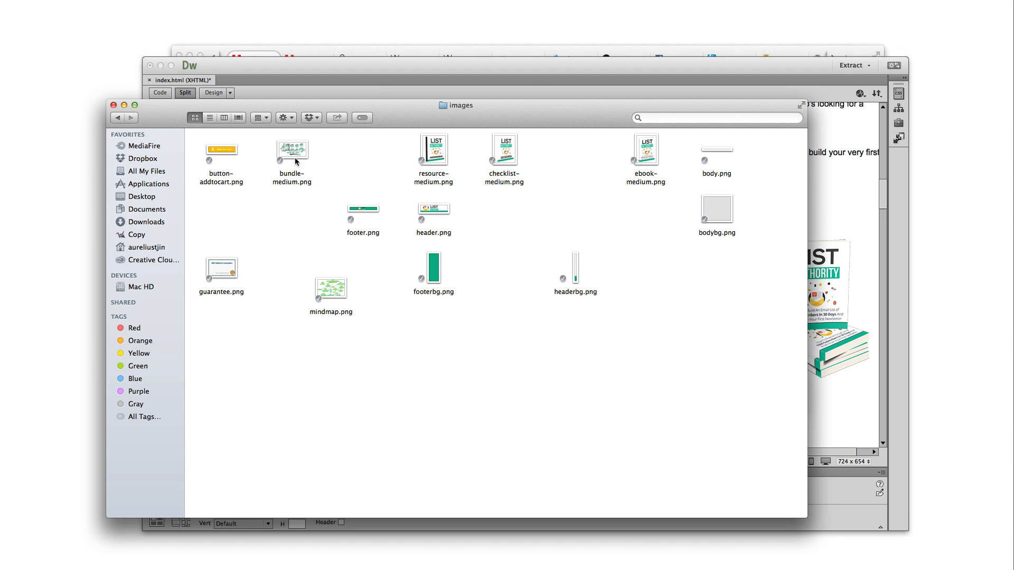
pyautogui.click(296, 161)
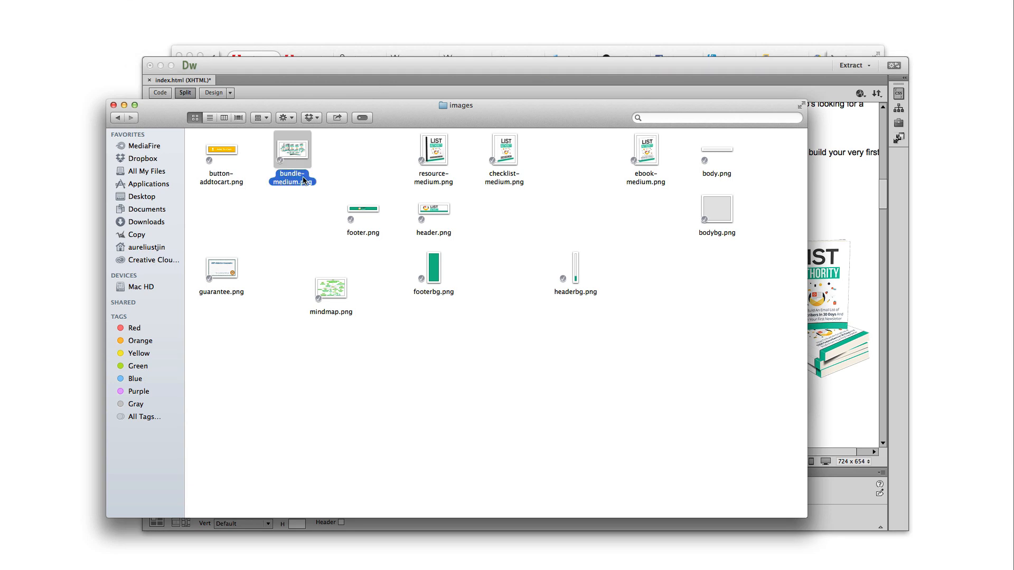
pyautogui.doubleClick(294, 182)
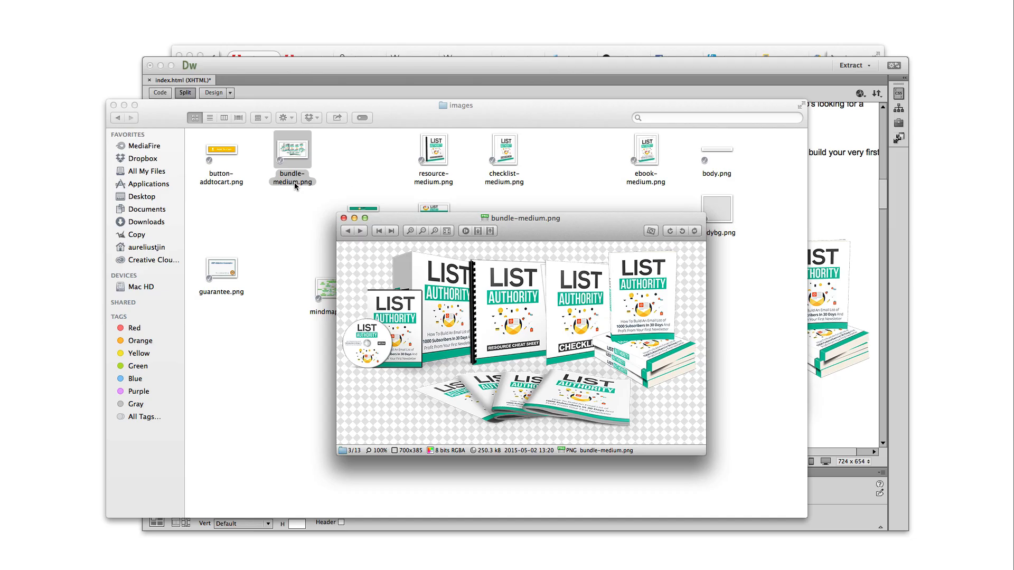
pyautogui.click(343, 218)
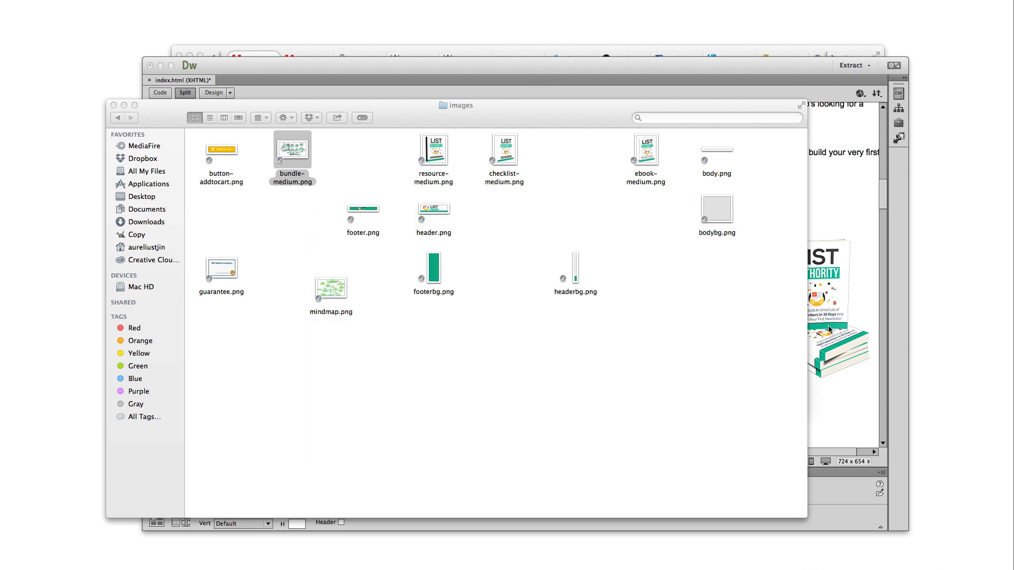
# Select the bundle image in Dreamweaver and read the end of its source path
pyautogui.click(824, 326)
pyautogui.click(734, 313)
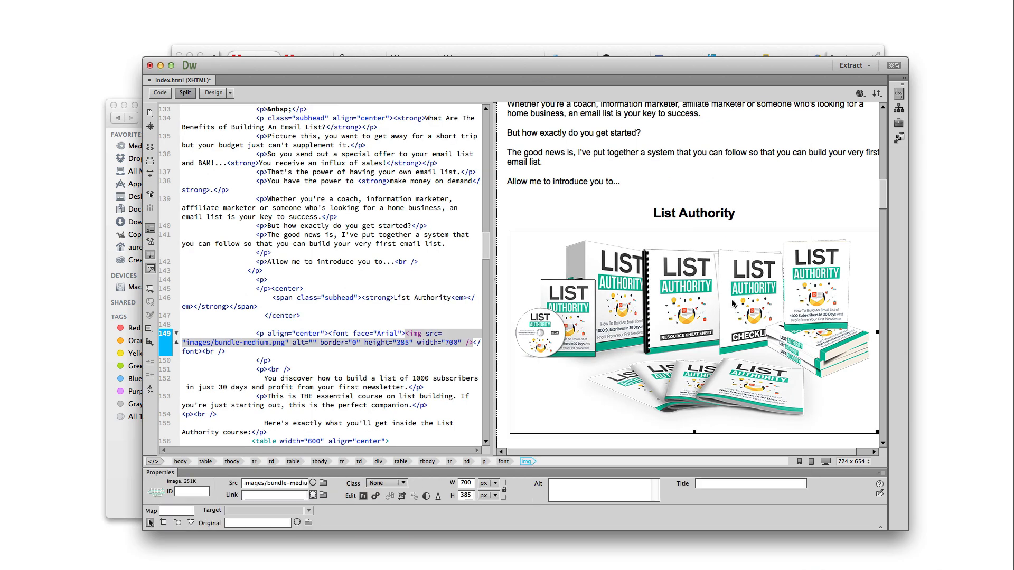
pyautogui.click(244, 485)
pyautogui.moveTo(244, 484); pyautogui.dragTo(327, 482)
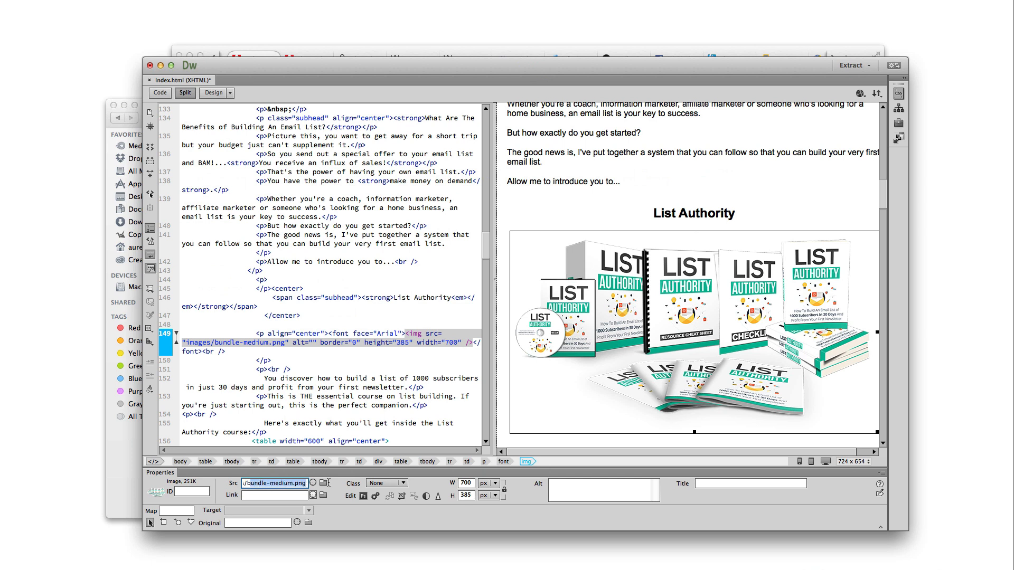
pyautogui.click(251, 484)
pyautogui.moveTo(273, 483); pyautogui.dragTo(325, 484)
# Go up to the sales page folder, reopen images and select bundle-medium.png
pyautogui.click(129, 468)
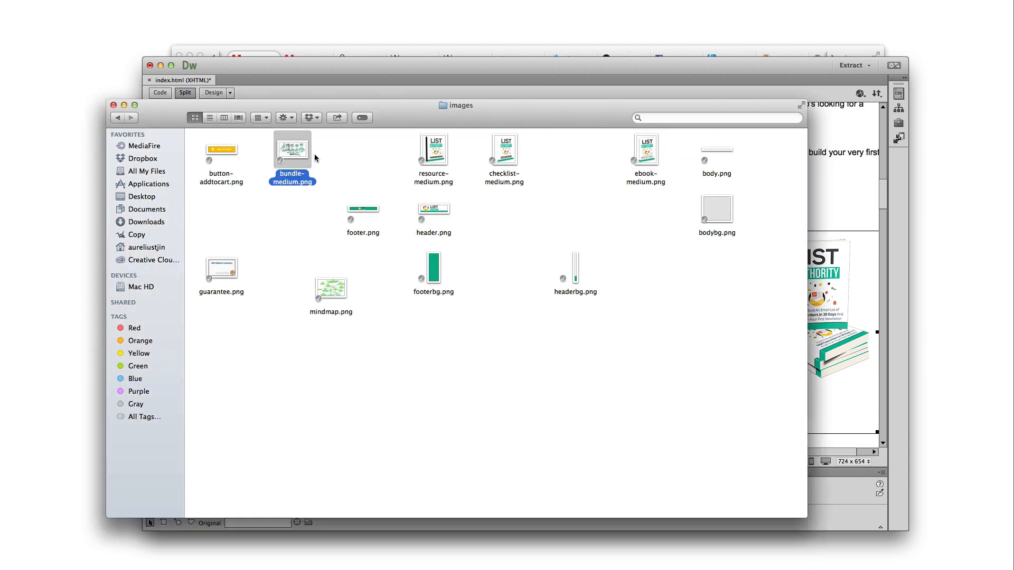
pyautogui.click(120, 119)
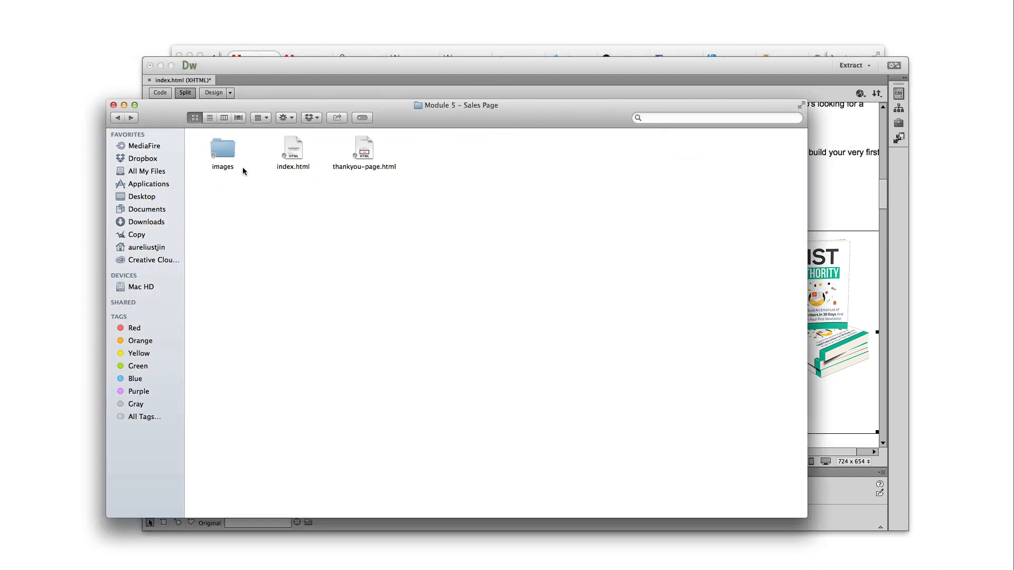
pyautogui.doubleClick(227, 160)
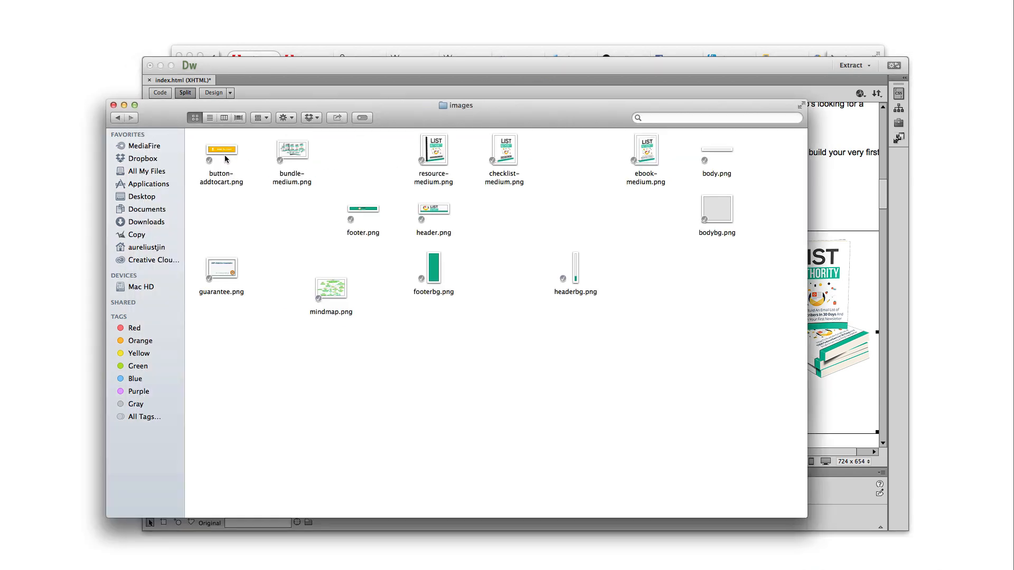
pyautogui.click(292, 180)
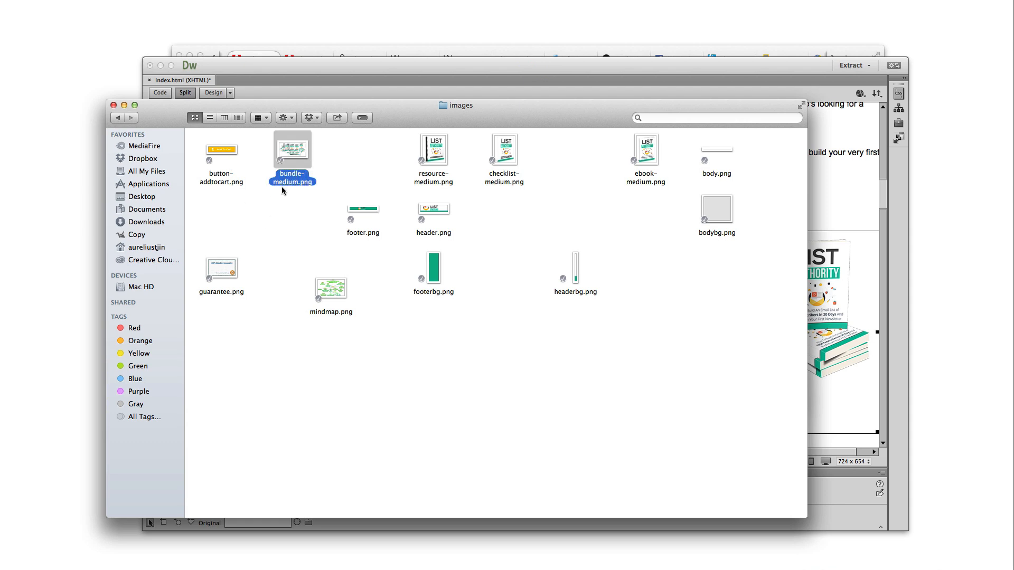
# Preview bundle-medium.png (700×385) once more, then return to the Dreamweaver page
pyautogui.click(861, 369)
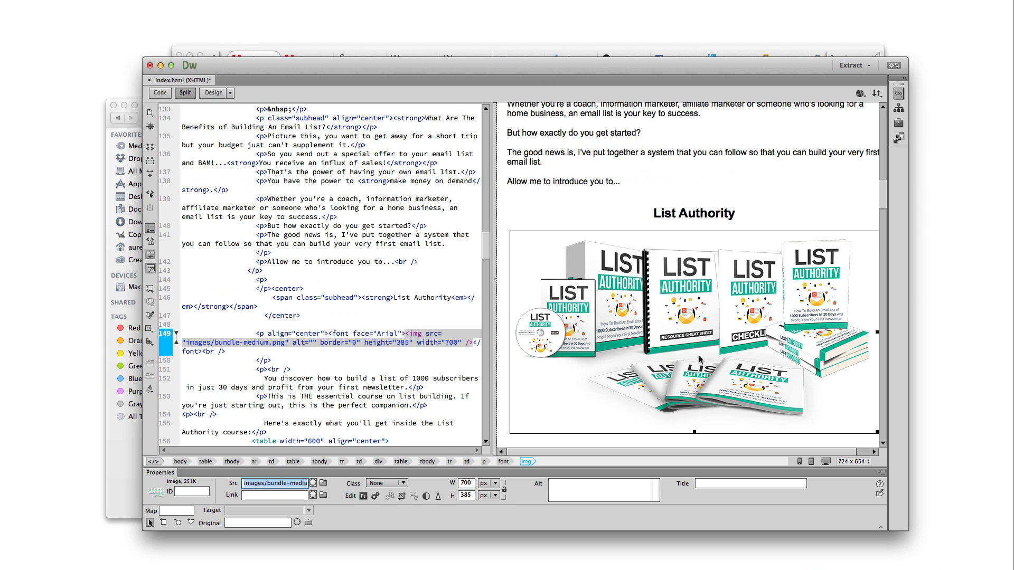
pyautogui.scroll(-5, 699, 360)
pyautogui.scroll(-5, 701, 352)
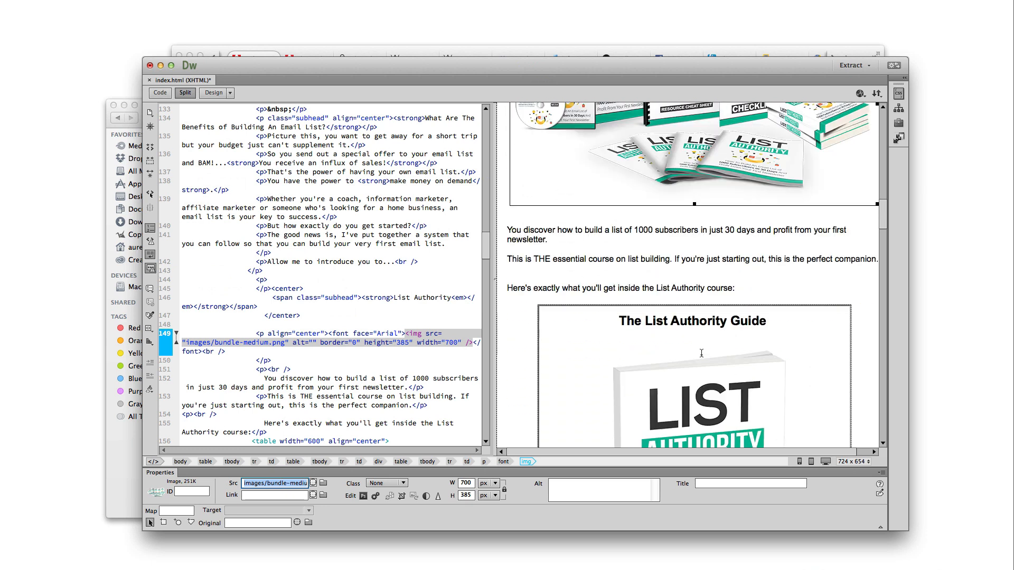
pyautogui.scroll(5, 701, 353)
pyautogui.click(131, 447)
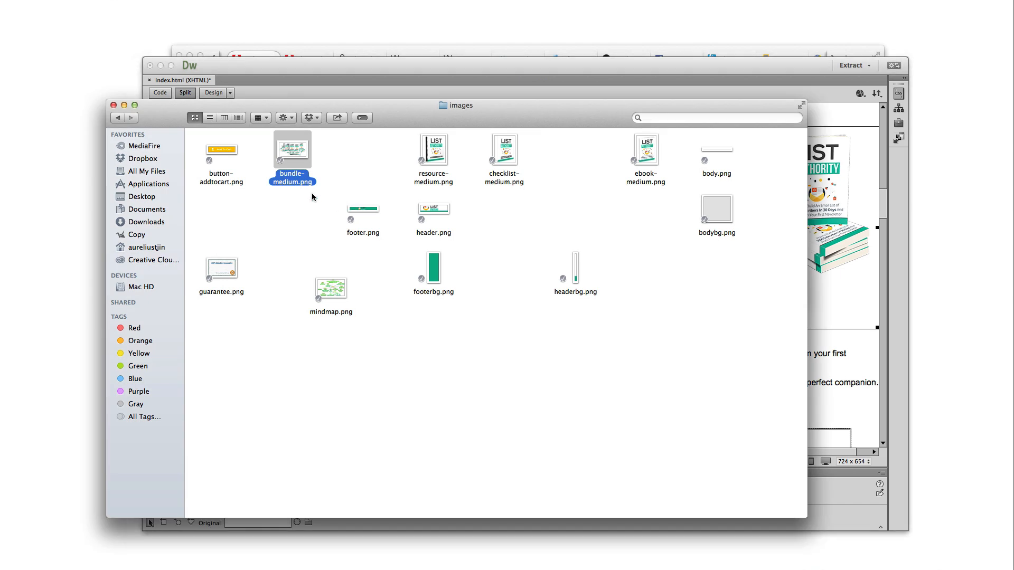
pyautogui.doubleClick(295, 182)
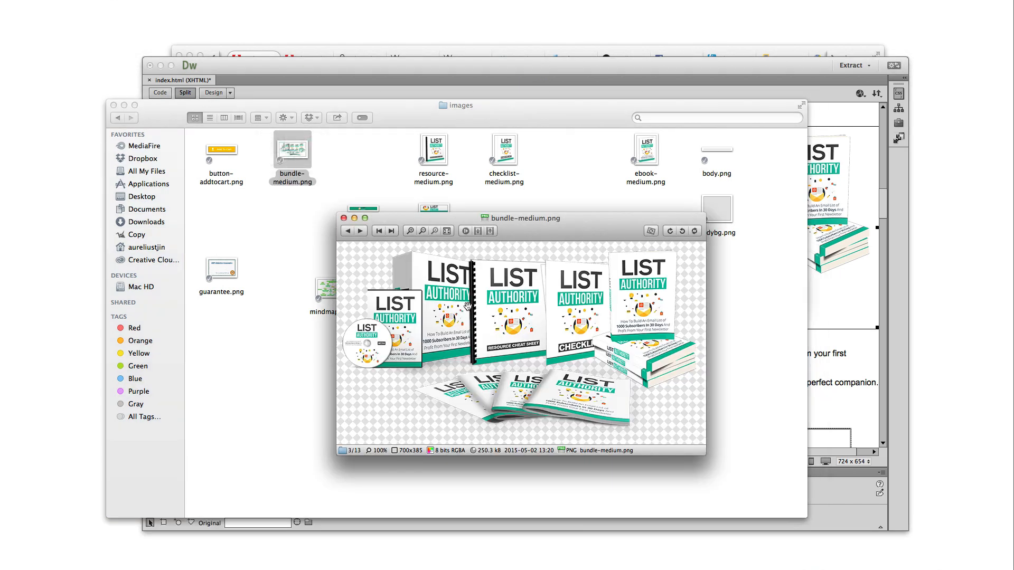
pyautogui.click(344, 218)
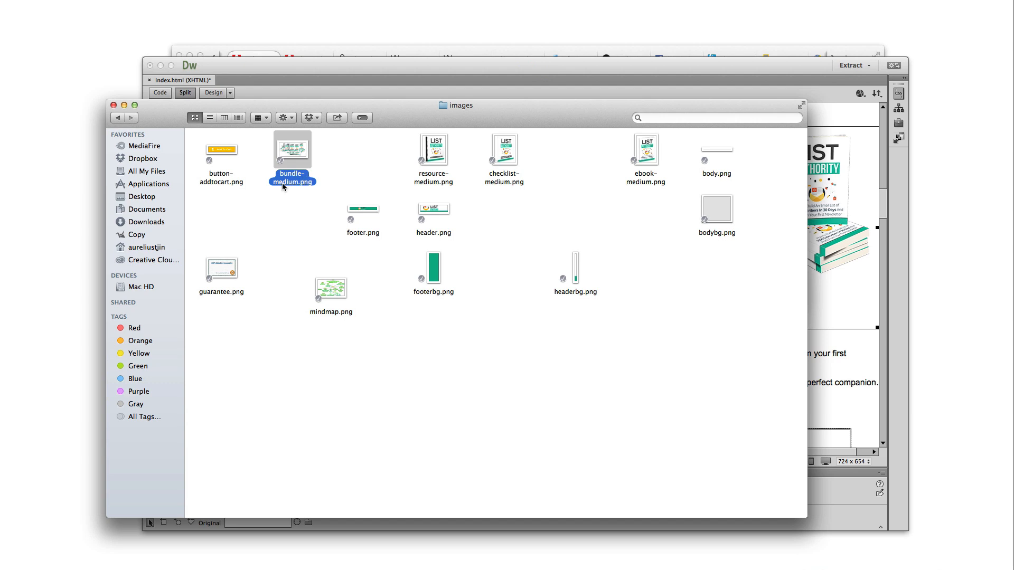
pyautogui.click(305, 194)
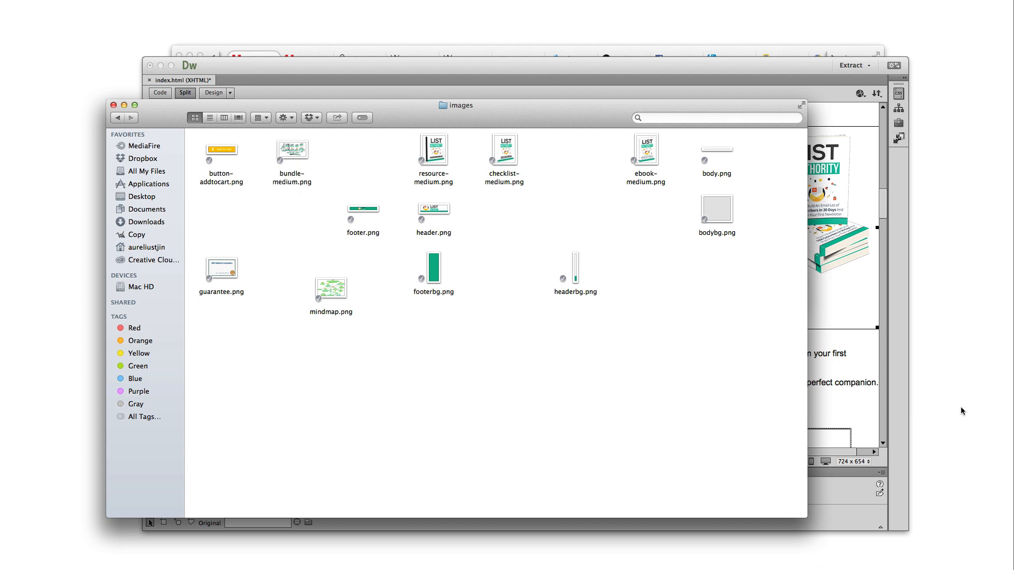
pyautogui.click(836, 379)
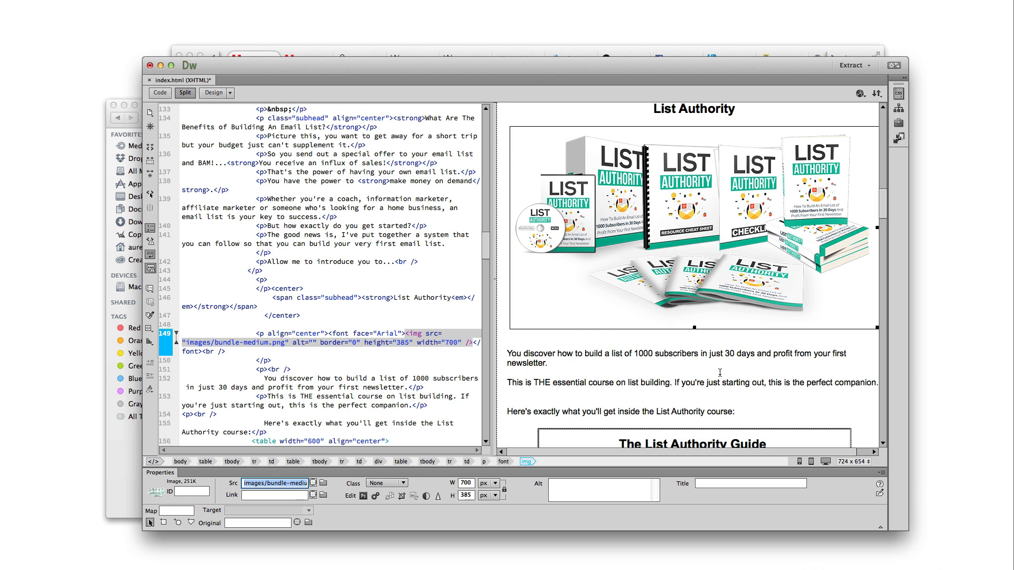
pyautogui.scroll(-5, 720, 373)
pyautogui.scroll(-1, 721, 377)
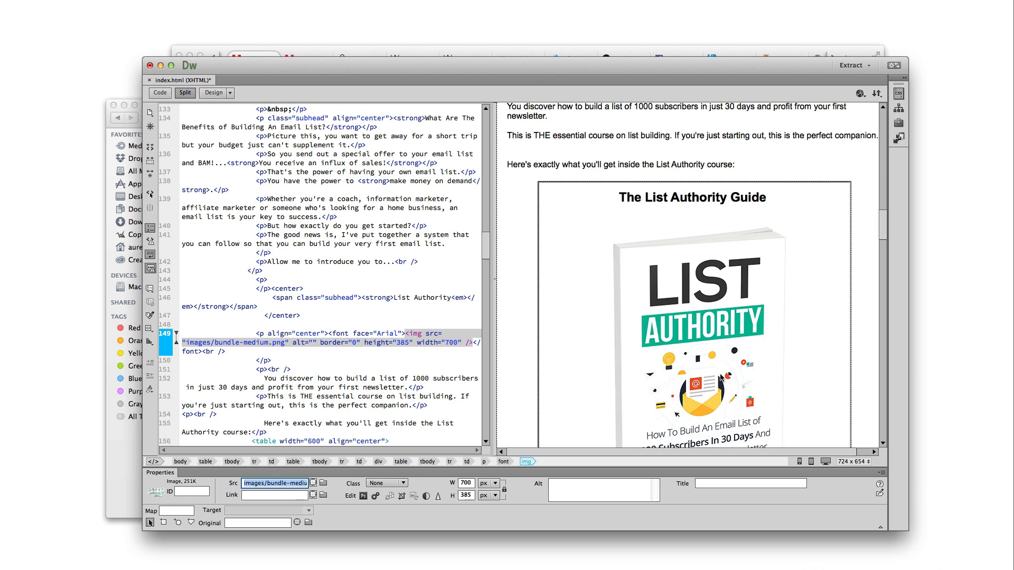
pyautogui.scroll(-3, 689, 327)
pyautogui.click(701, 223)
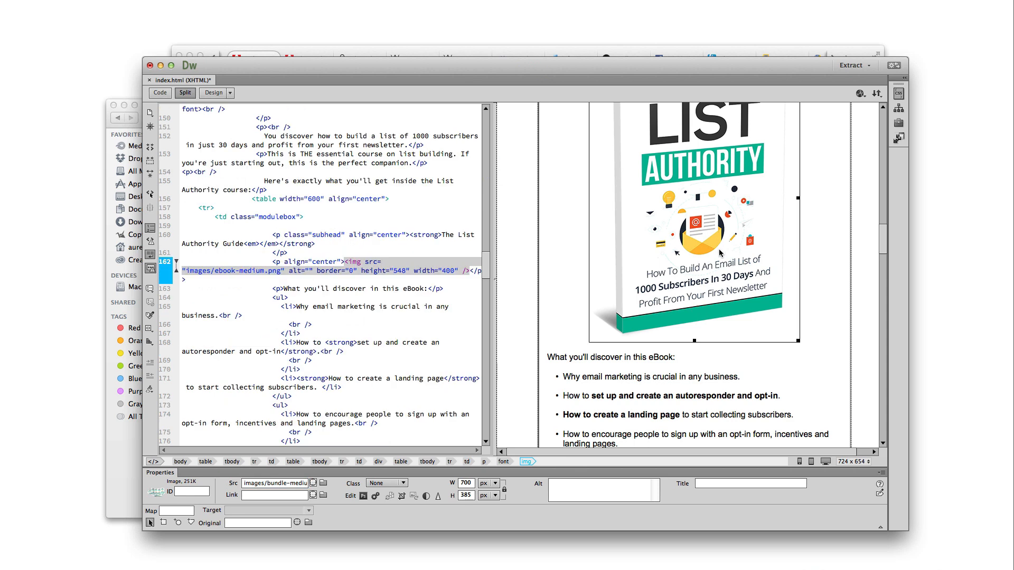
pyautogui.scroll(2, 649, 248)
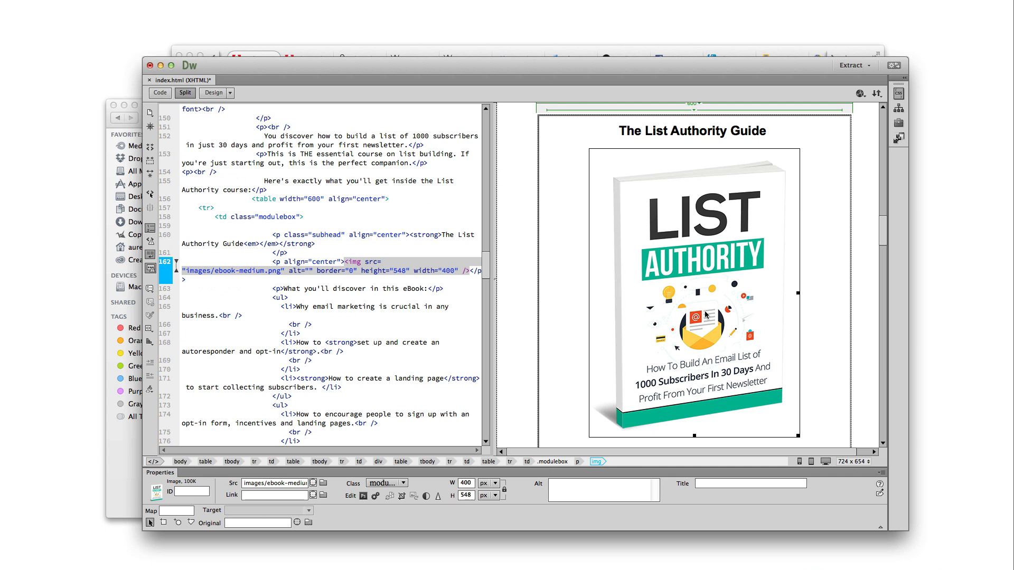
pyautogui.scroll(-10, 706, 314)
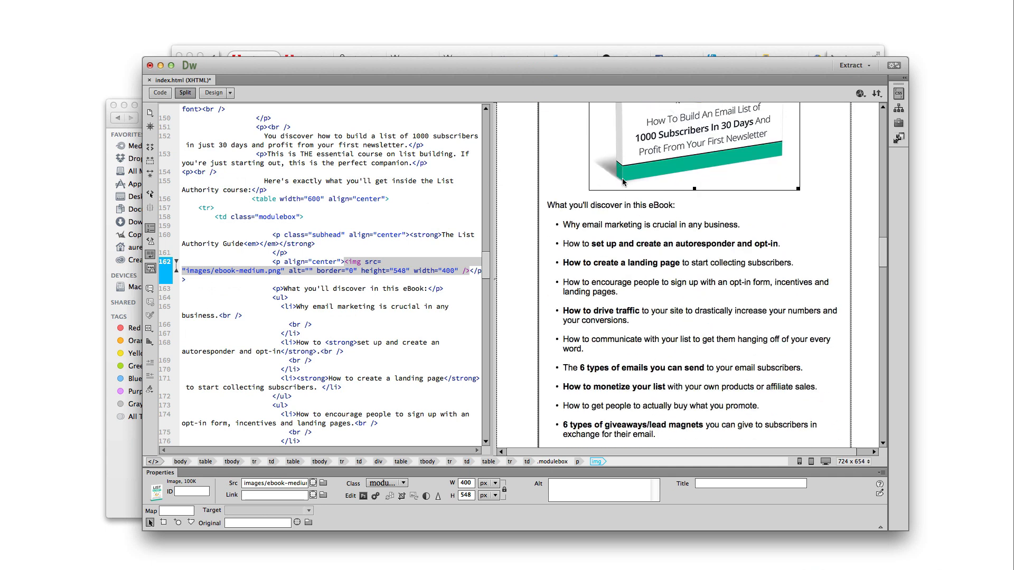
pyautogui.scroll(-15, 660, 293)
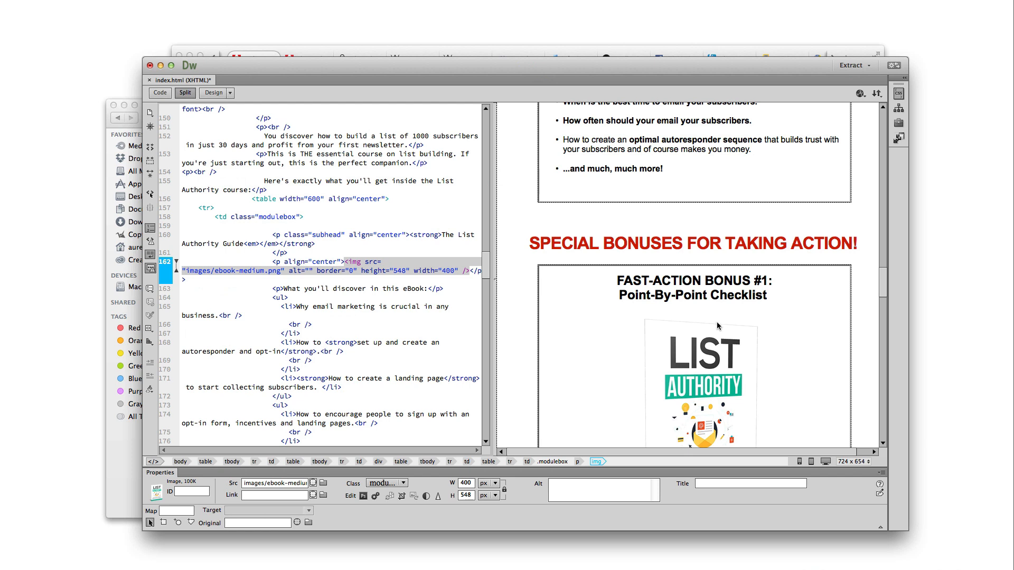
pyautogui.scroll(-2, 715, 316)
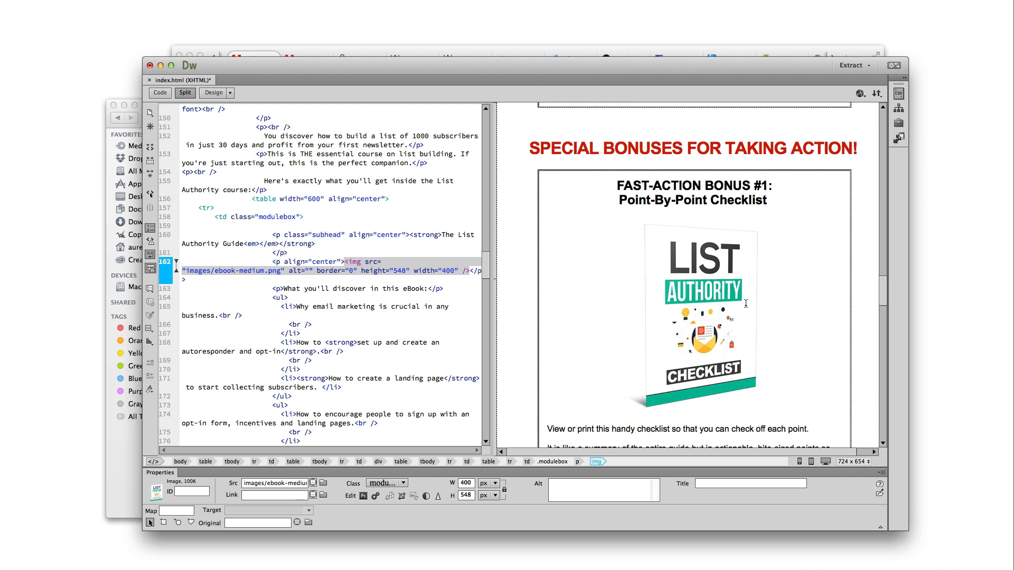
pyautogui.click(718, 331)
pyautogui.scroll(-7, 718, 331)
pyautogui.click(718, 331)
pyautogui.scroll(-6, 716, 317)
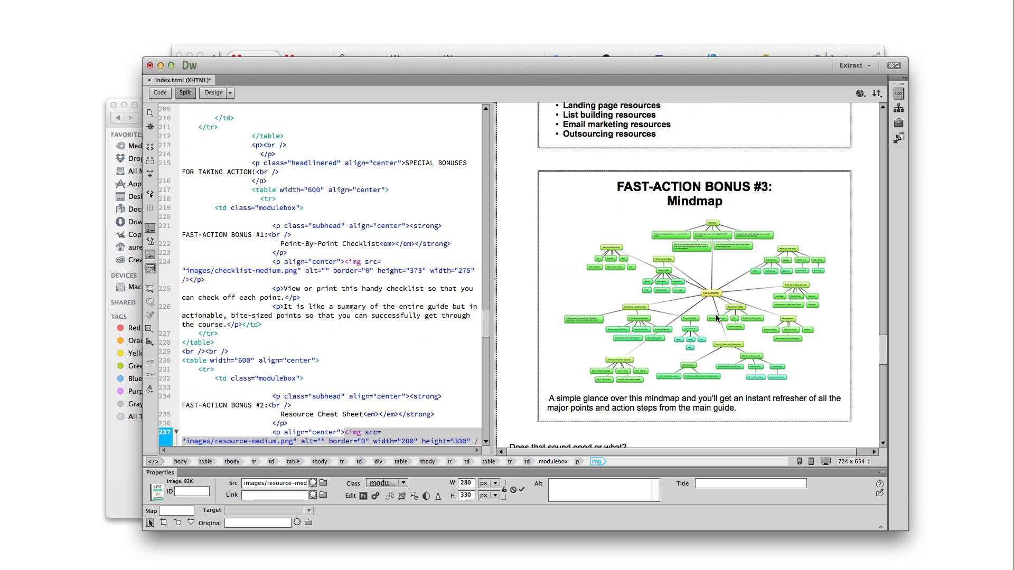
pyautogui.click(693, 300)
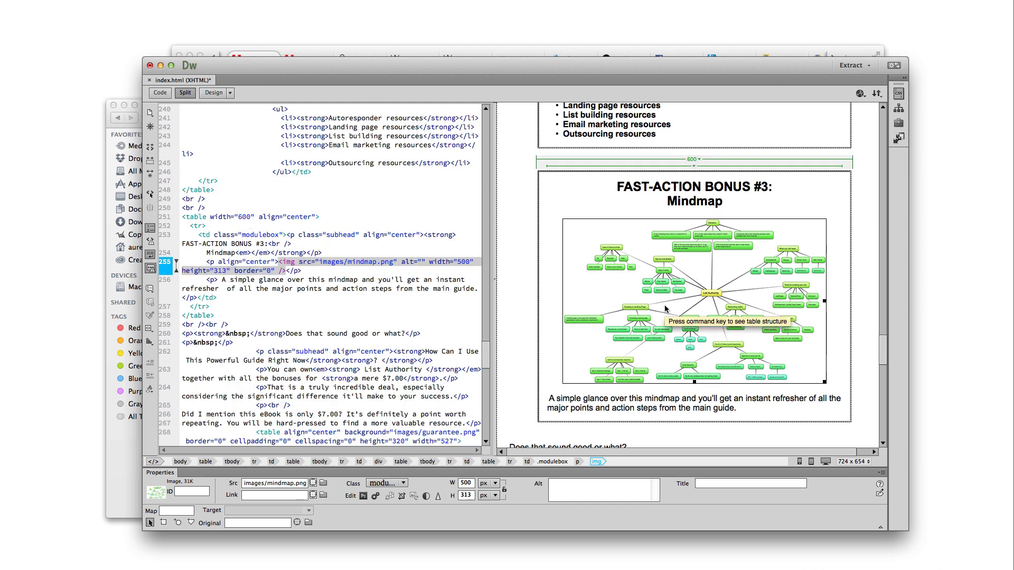
pyautogui.scroll(4, 665, 295)
pyautogui.scroll(12, 687, 317)
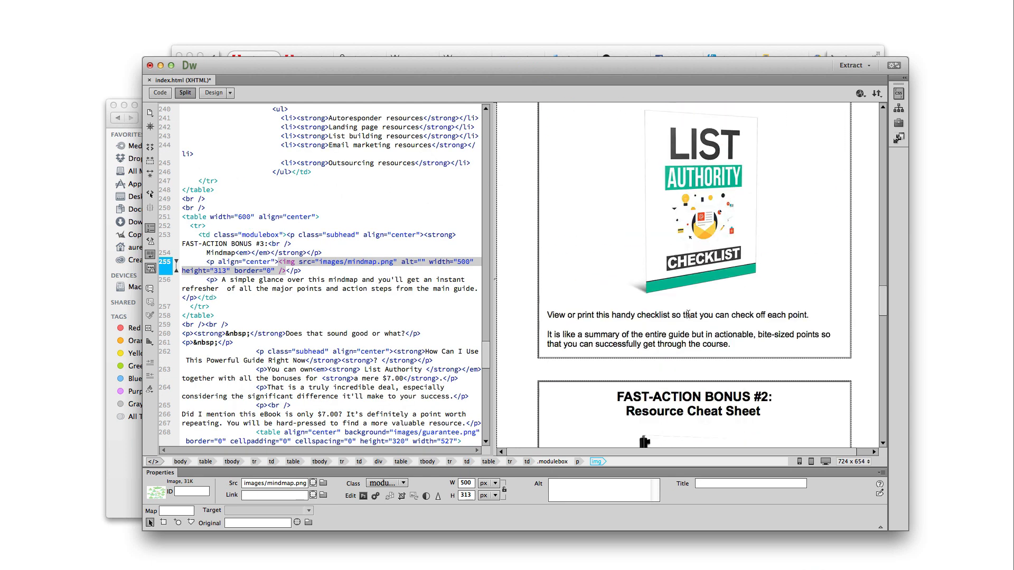
pyautogui.scroll(15, 688, 316)
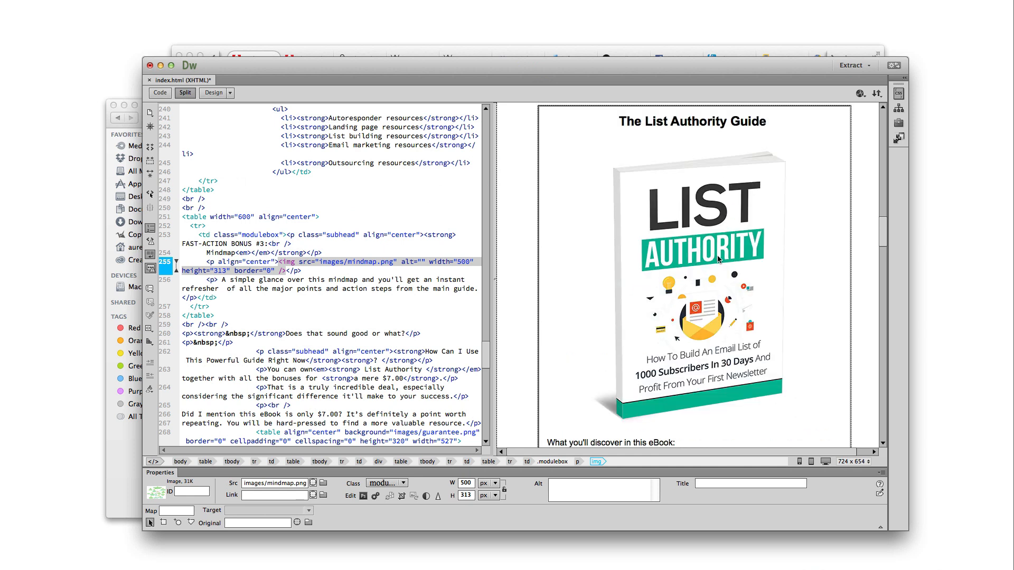
pyautogui.scroll(-5, 716, 258)
pyautogui.scroll(-12, 717, 258)
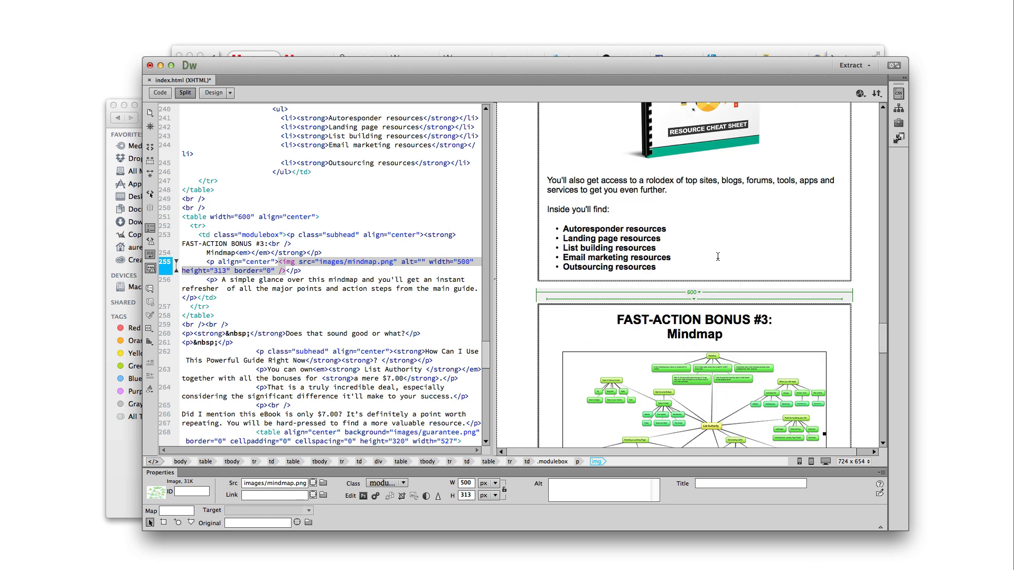
pyautogui.scroll(-3, 719, 259)
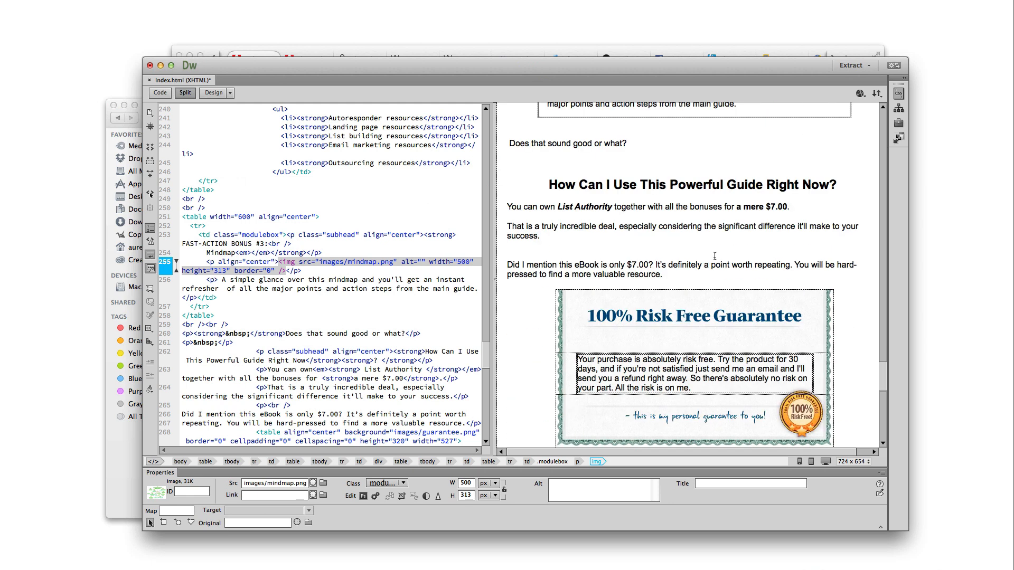
pyautogui.click(714, 256)
pyautogui.doubleClick(778, 206)
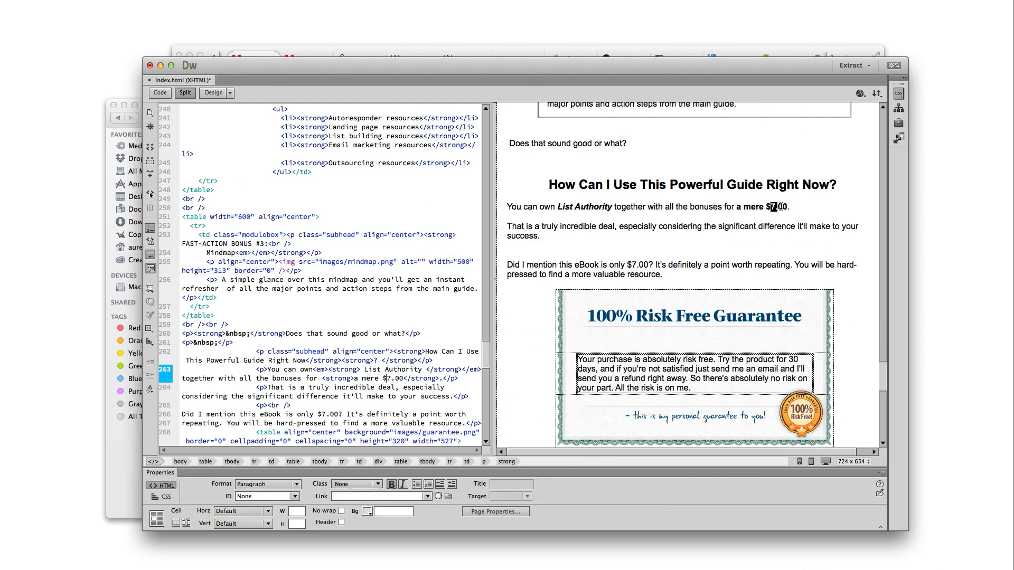
pyautogui.click(761, 248)
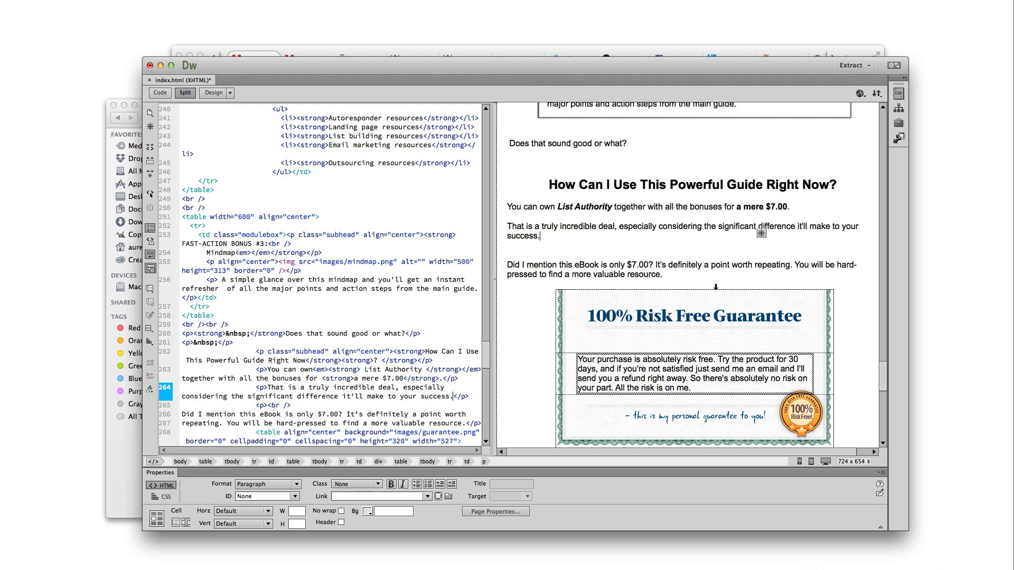
pyautogui.scroll(-5, 721, 292)
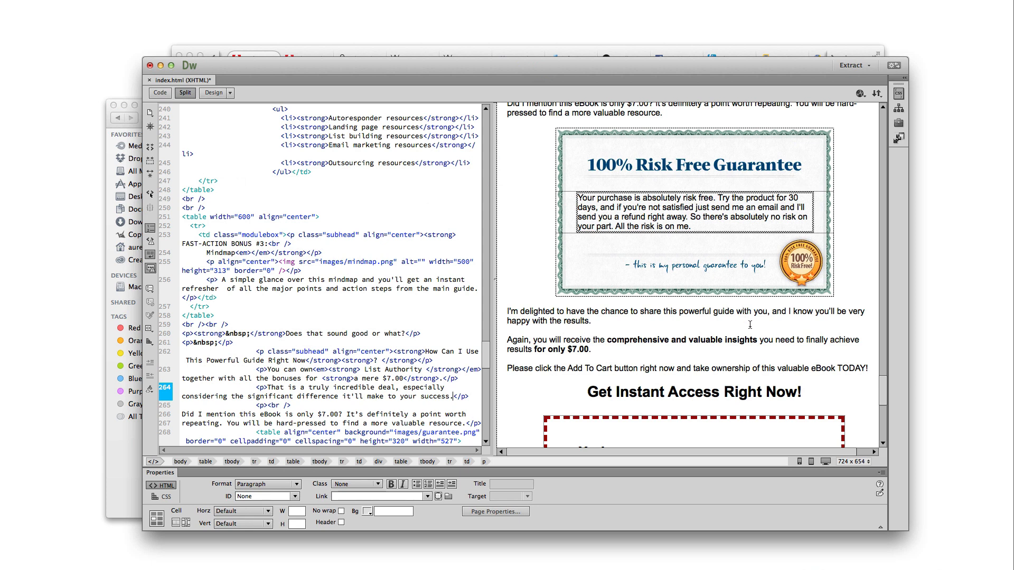
pyautogui.scroll(-10, 750, 325)
pyautogui.scroll(4, 639, 174)
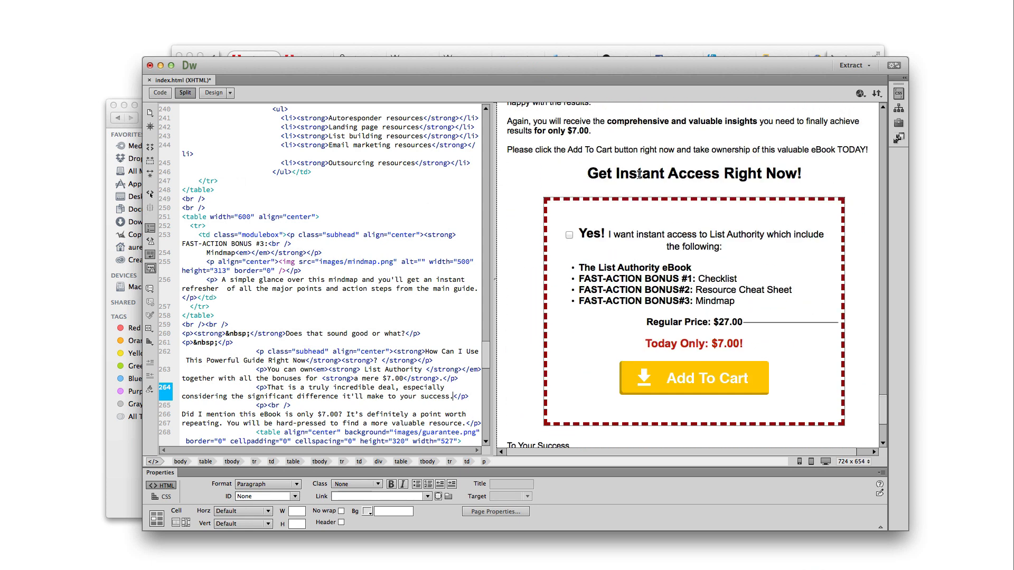
# Add a bullet 'FAST-ACTION BONUS #4: XYZ Widget' below the Mindmap bonus
pyautogui.moveTo(617, 267); pyautogui.dragTo(742, 305)
pyautogui.click(696, 304)
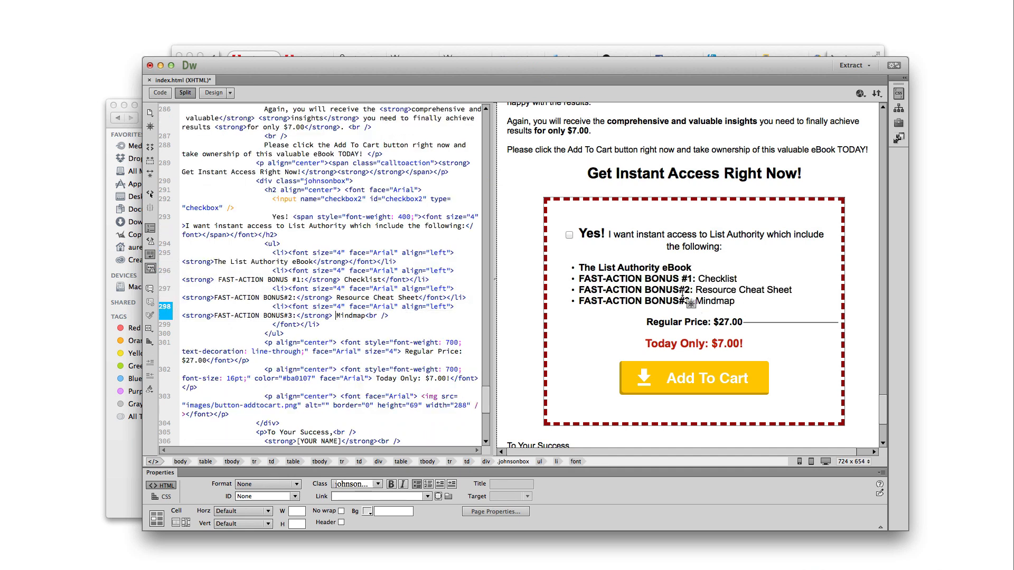
pyautogui.moveTo(735, 301); pyautogui.dragTo(593, 301)
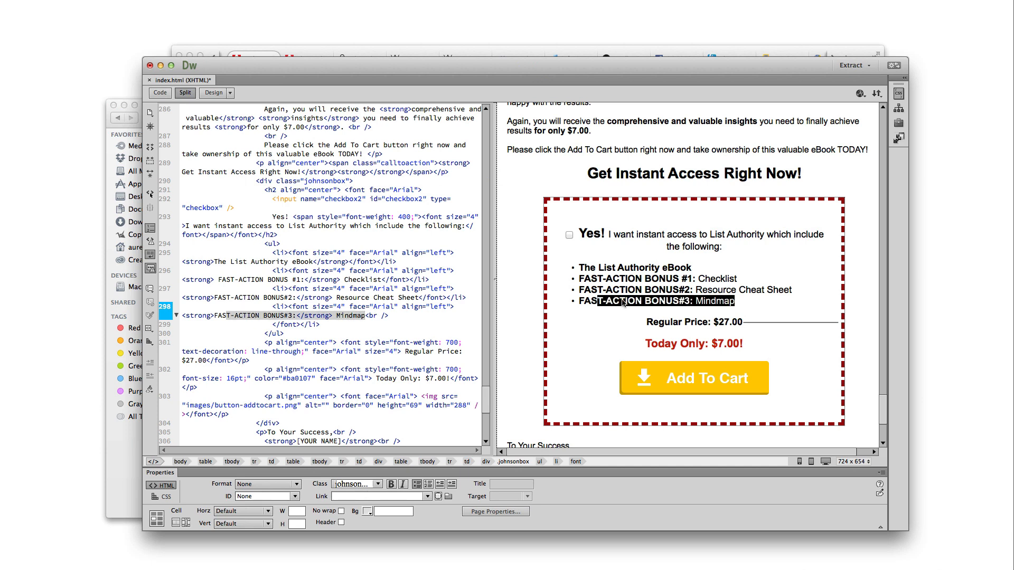
pyautogui.click(687, 300)
pyautogui.click(743, 301)
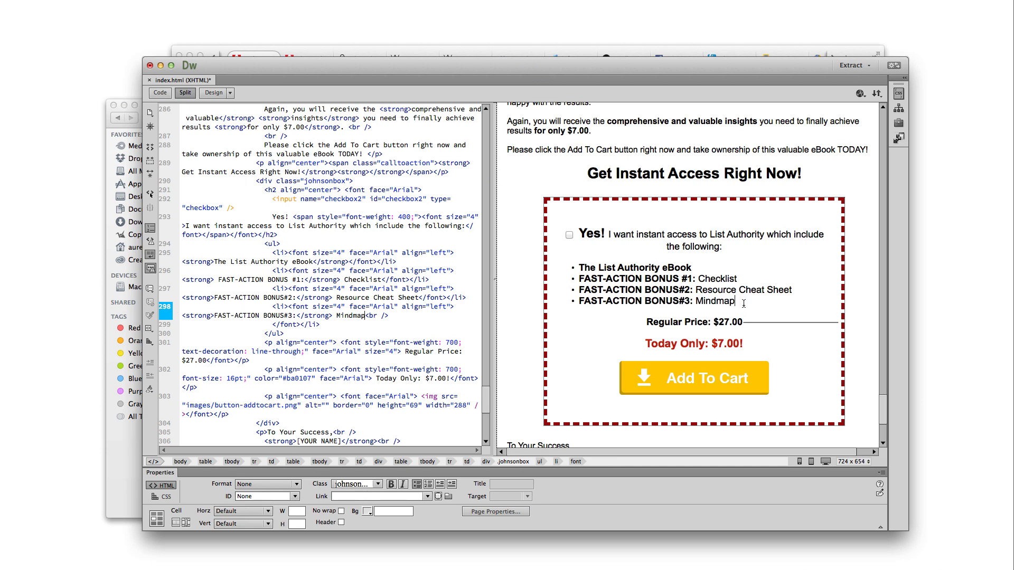
pyautogui.press('Return')
pyautogui.write('F')
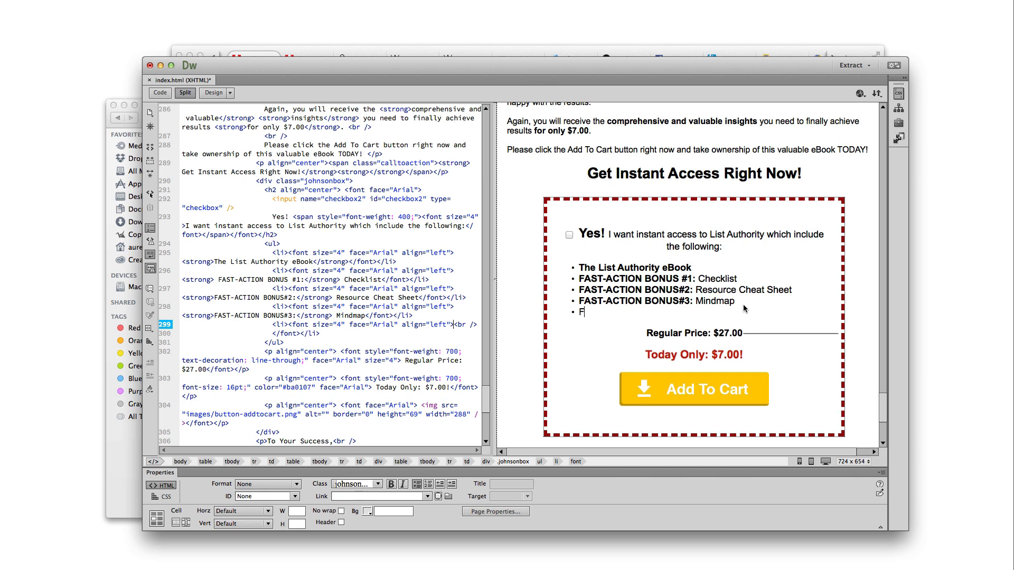
pyautogui.write('AST-ACTION BONUS #4:')
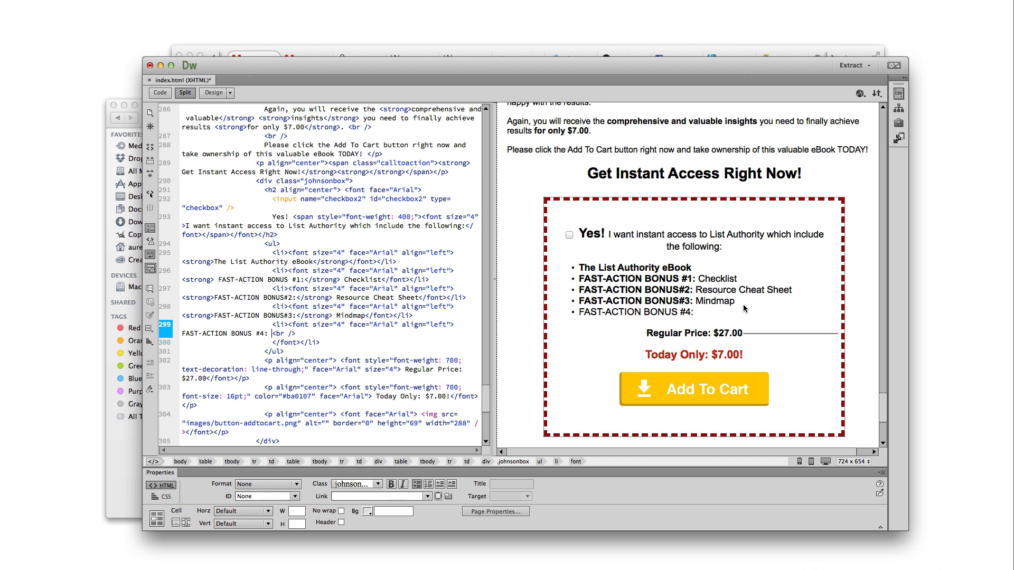
pyautogui.write(' Extra Products')
pyautogui.moveTo(759, 312); pyautogui.dragTo(698, 312)
pyautogui.write('XYZ Widget')
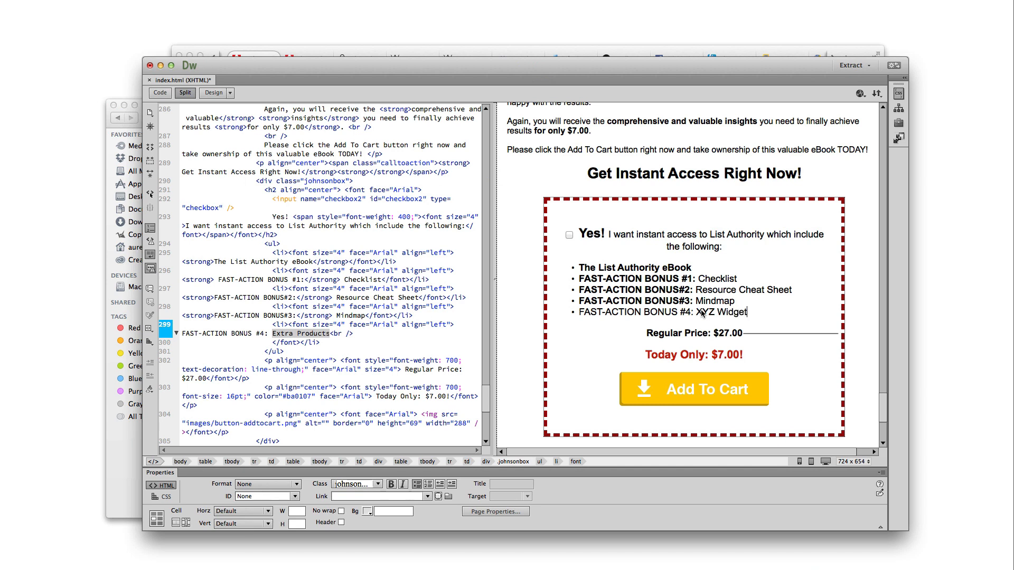
pyautogui.click(724, 312)
# Check the $27.00 regular and $7.00 Today Only prices, then select the Add To Cart image
pyautogui.click(713, 355)
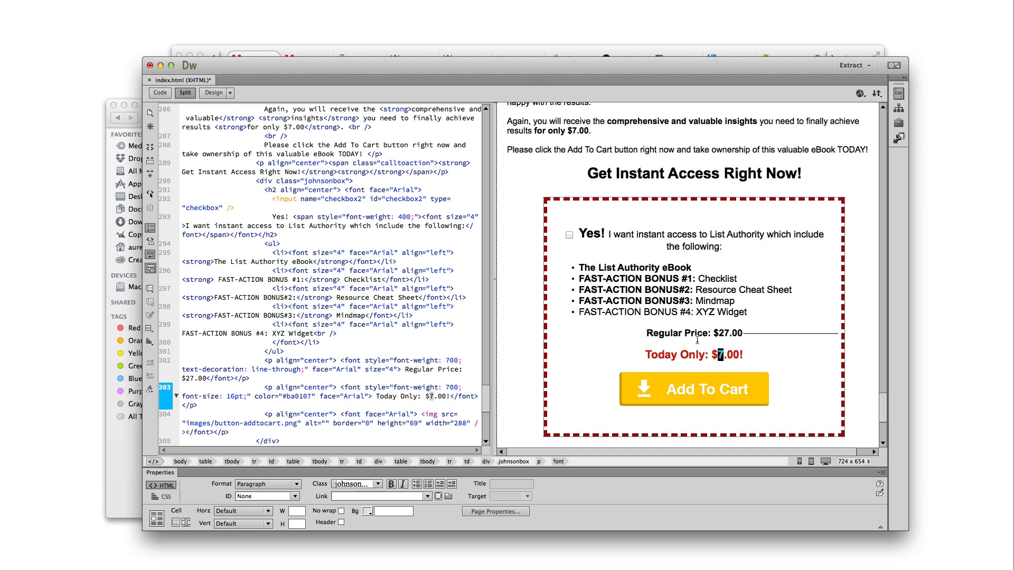
pyautogui.click(712, 333)
pyautogui.doubleClick(749, 334)
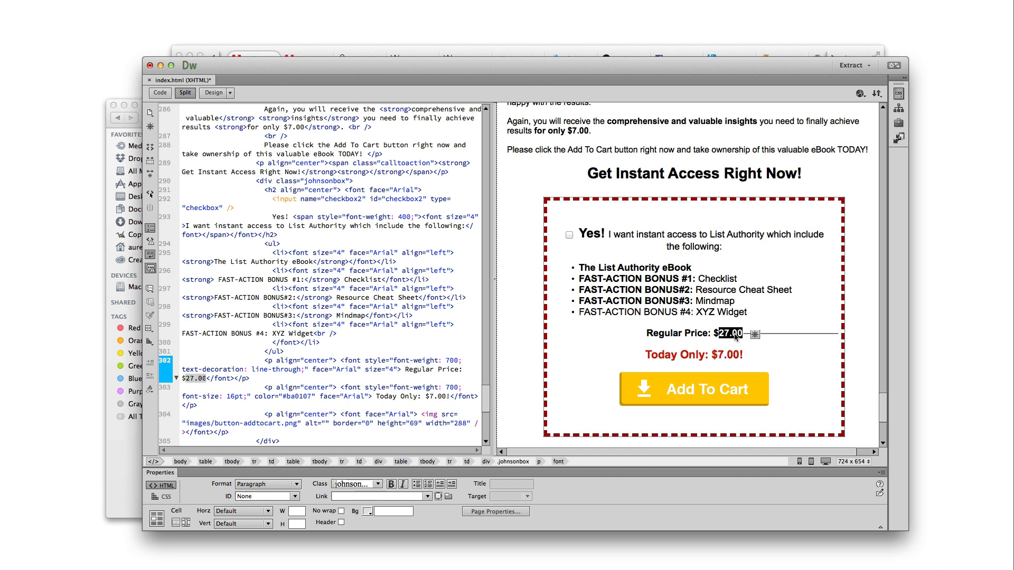
pyautogui.click(785, 333)
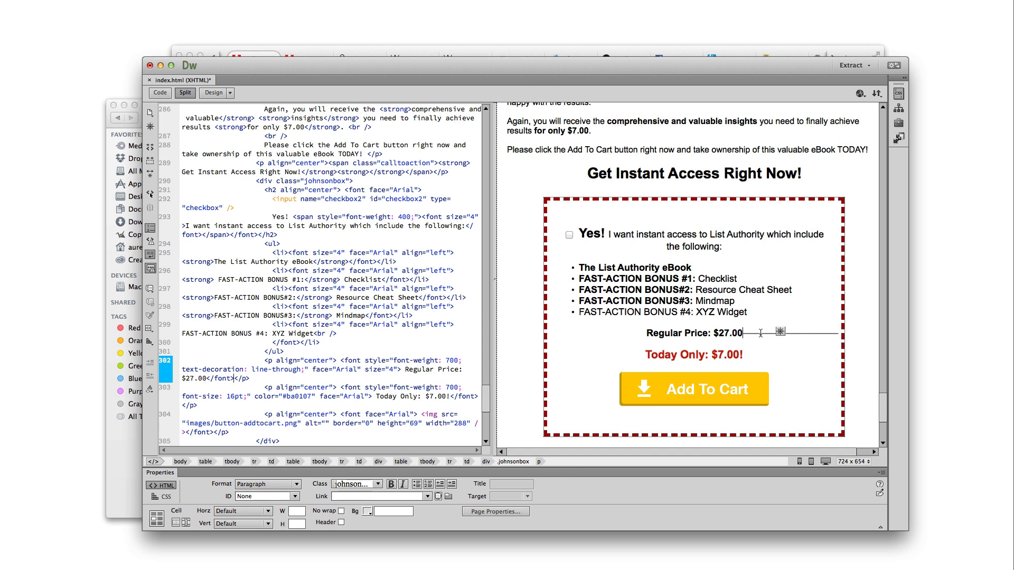
pyautogui.click(732, 388)
pyautogui.scroll(-3, 715, 398)
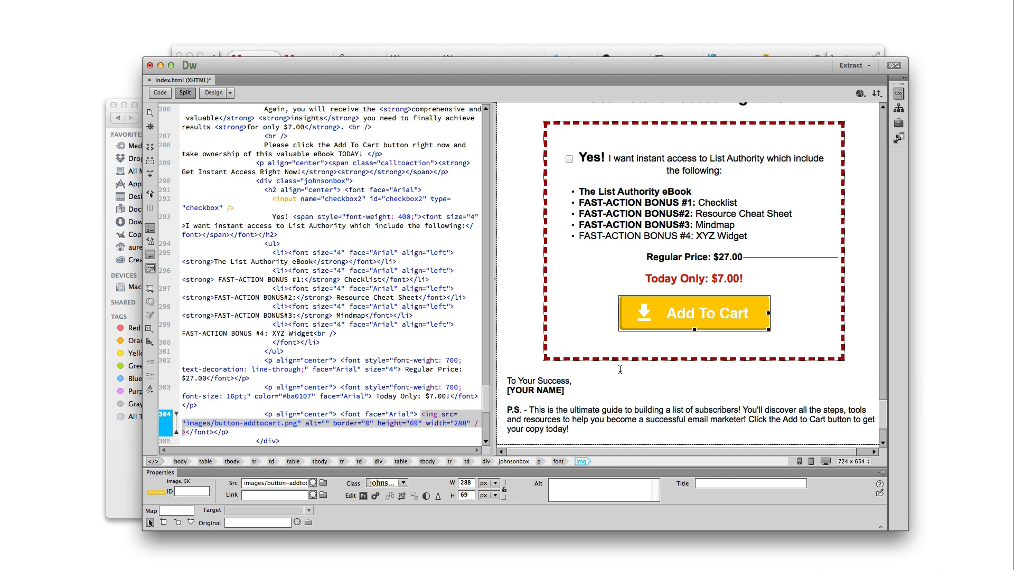
pyautogui.moveTo(575, 390); pyautogui.dragTo(503, 390)
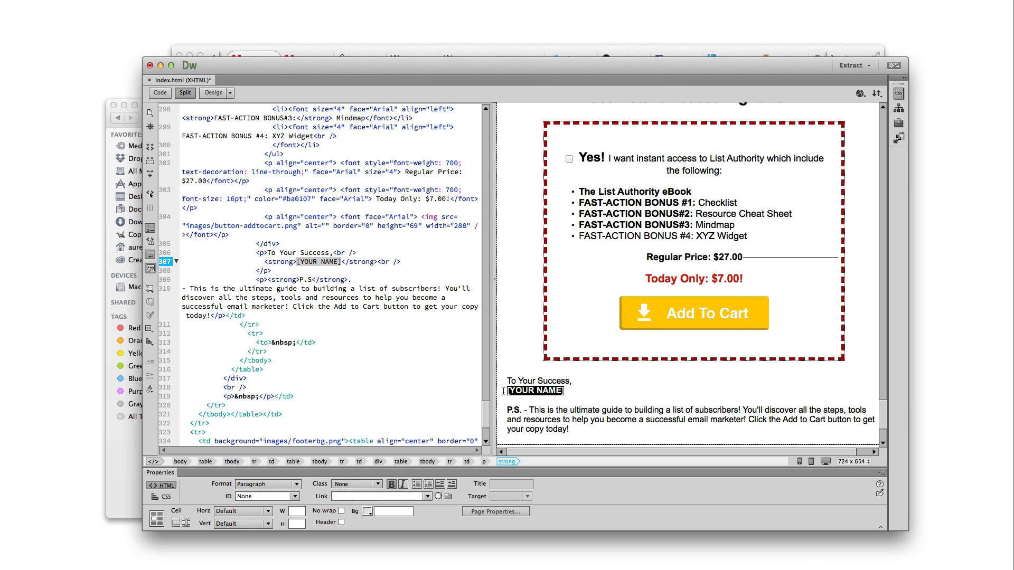
pyautogui.write('Aurelius Tjin')
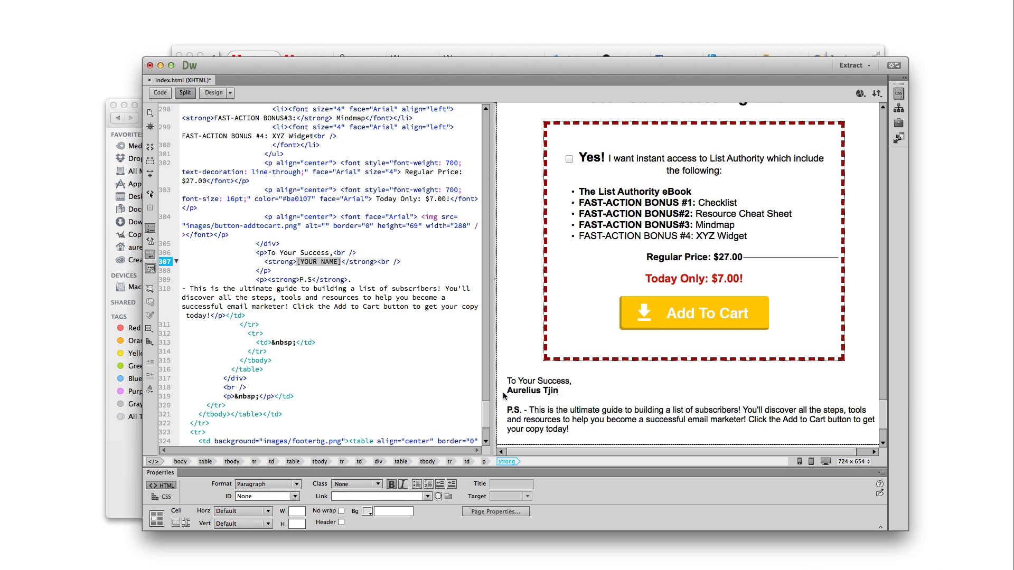
pyautogui.scroll(-5, 499, 393)
pyautogui.scroll(5, 694, 426)
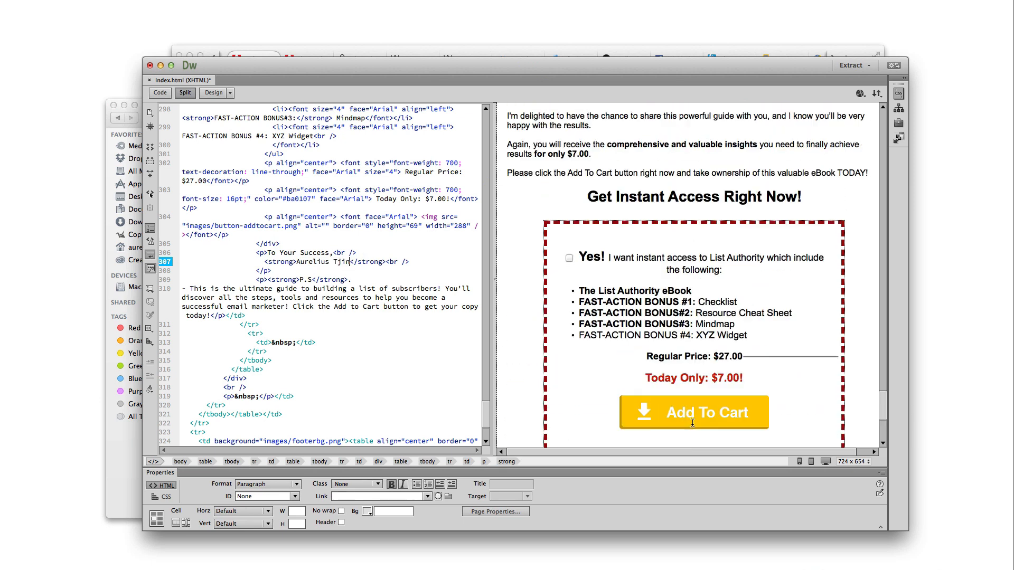
pyautogui.click(708, 415)
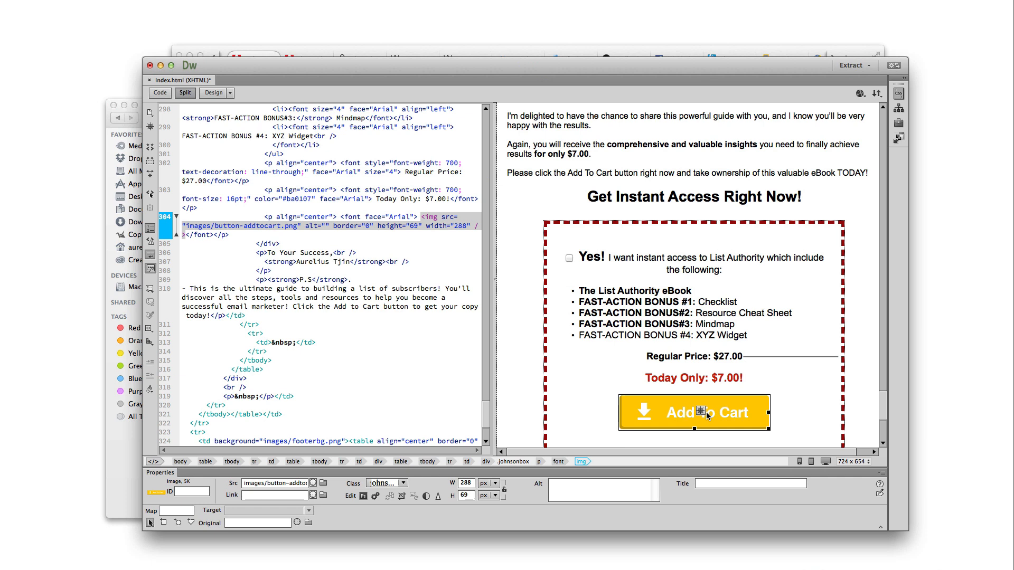
pyautogui.scroll(-2, 707, 416)
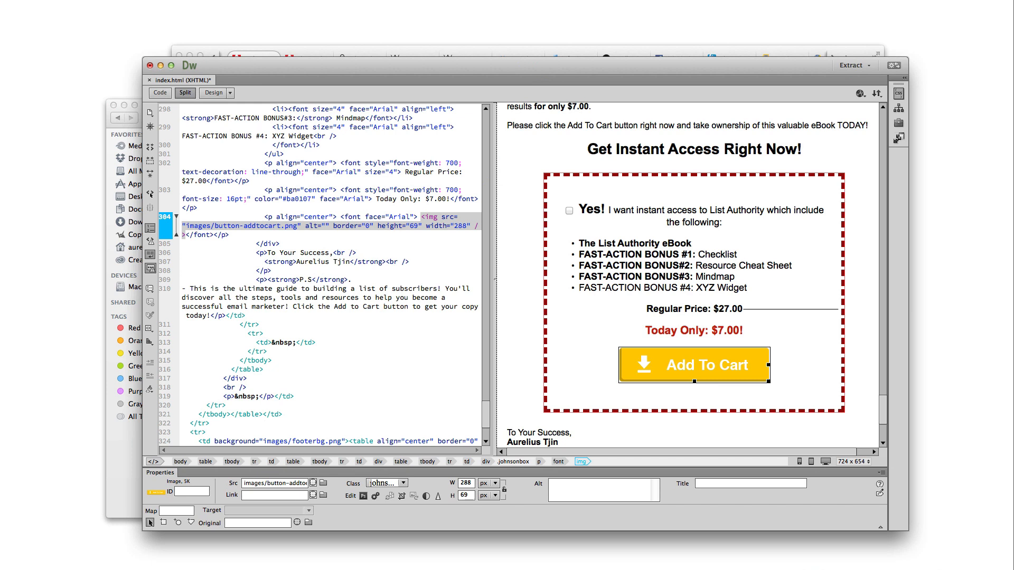
# Bring Firefox forward, switch to the KompoZer tab and select its web address
pyautogui.press('super+Tab')
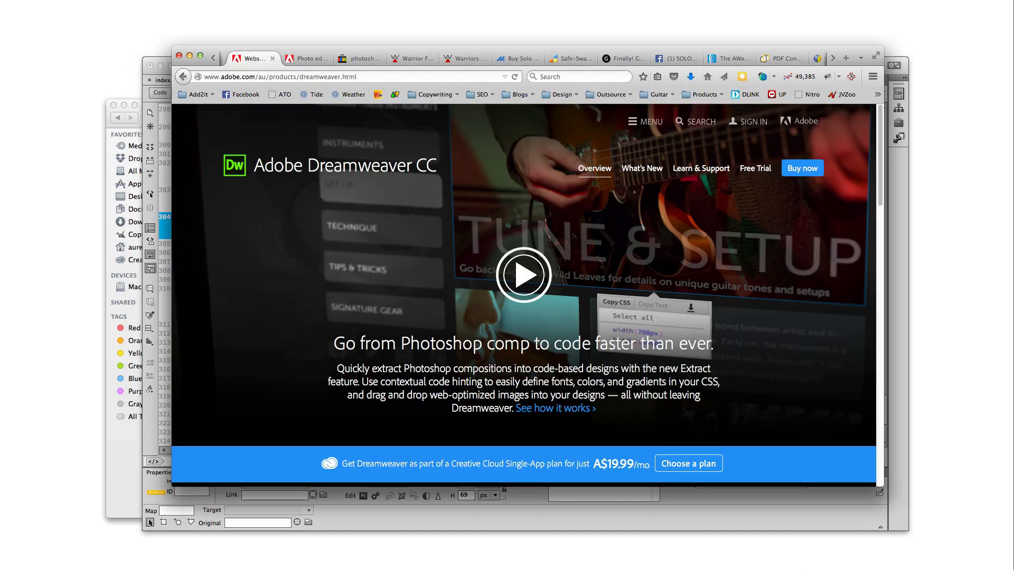
pyautogui.click(833, 57)
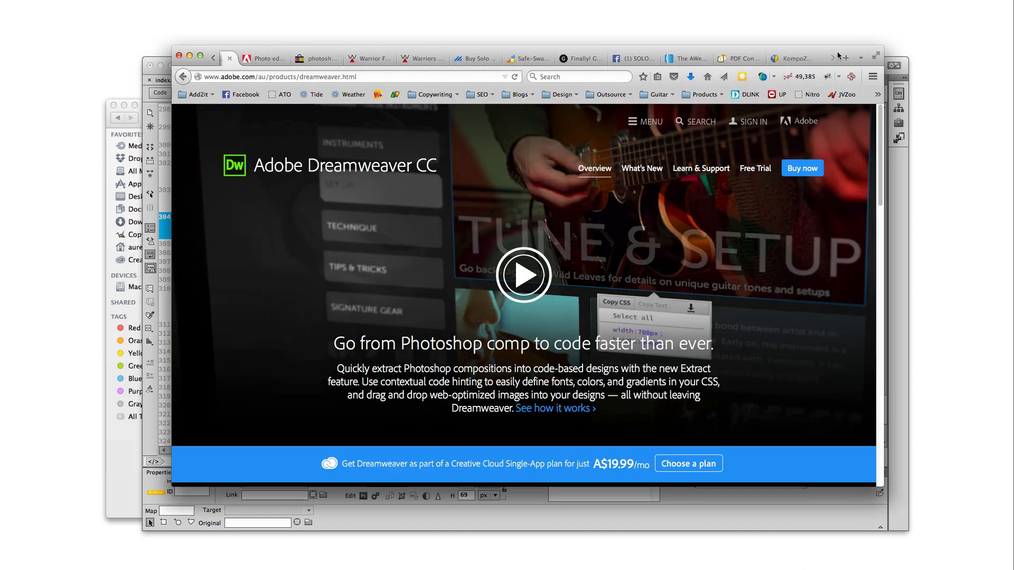
pyautogui.click(804, 60)
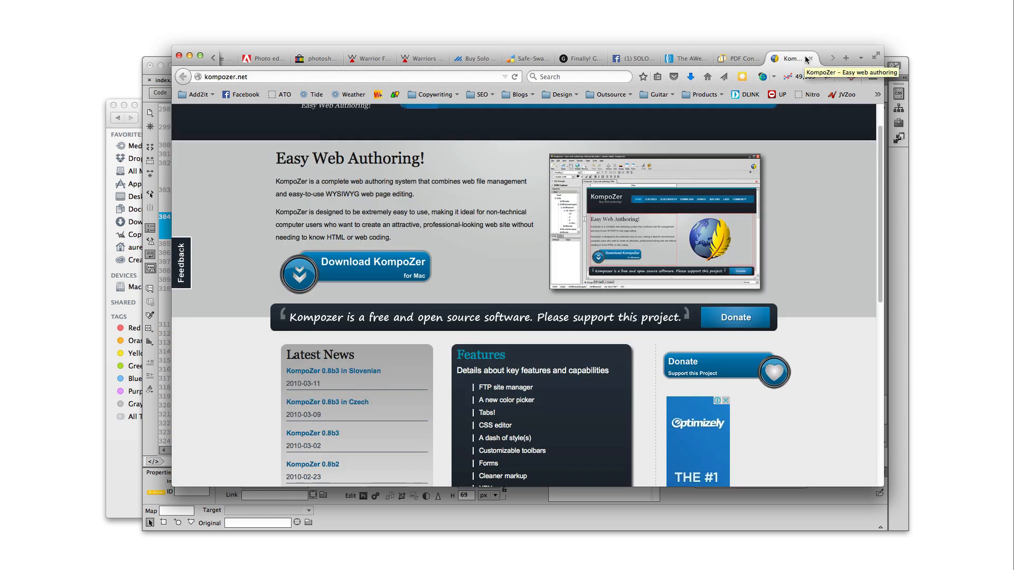
pyautogui.click(454, 77)
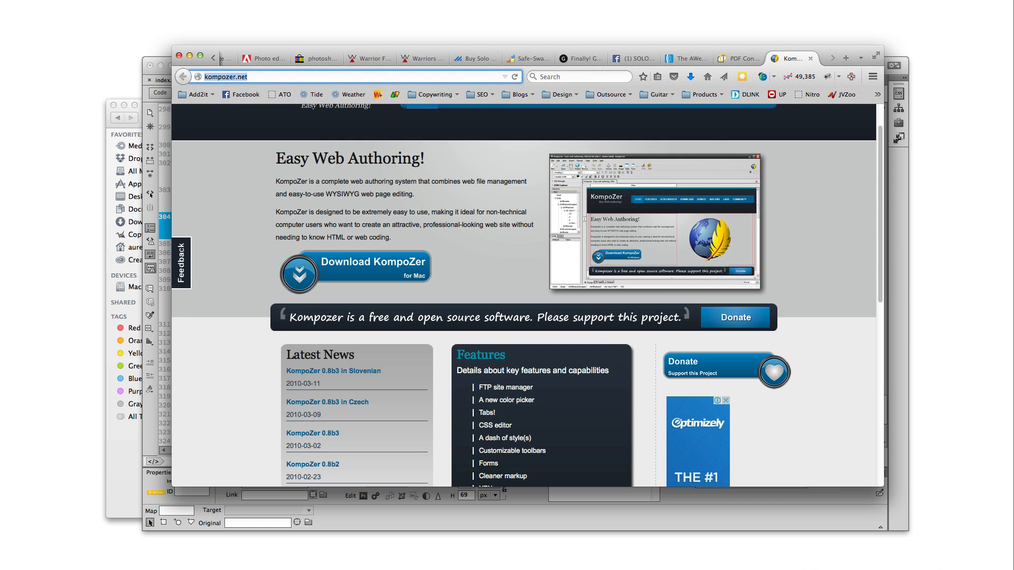
pyautogui.click(829, 0)
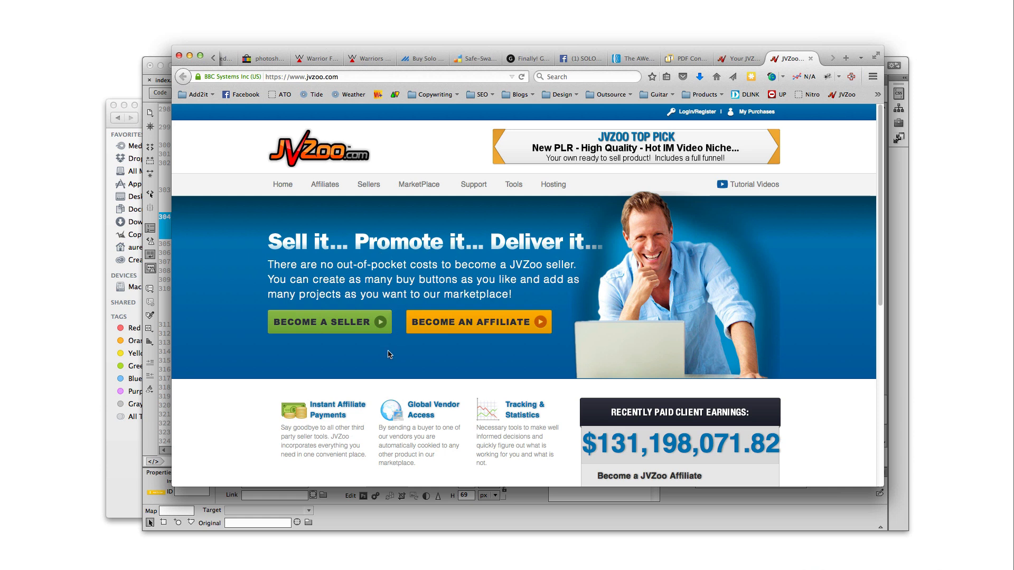
# Go from Become a Seller through the Sellers Dashboard to the Add A Product form
pyautogui.click(310, 334)
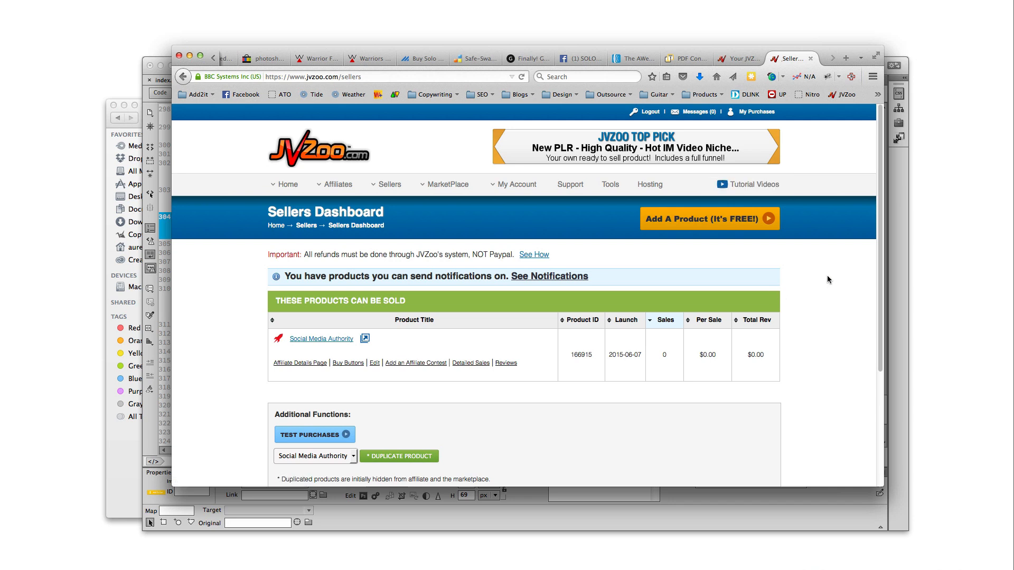
pyautogui.click(397, 206)
pyautogui.click(712, 224)
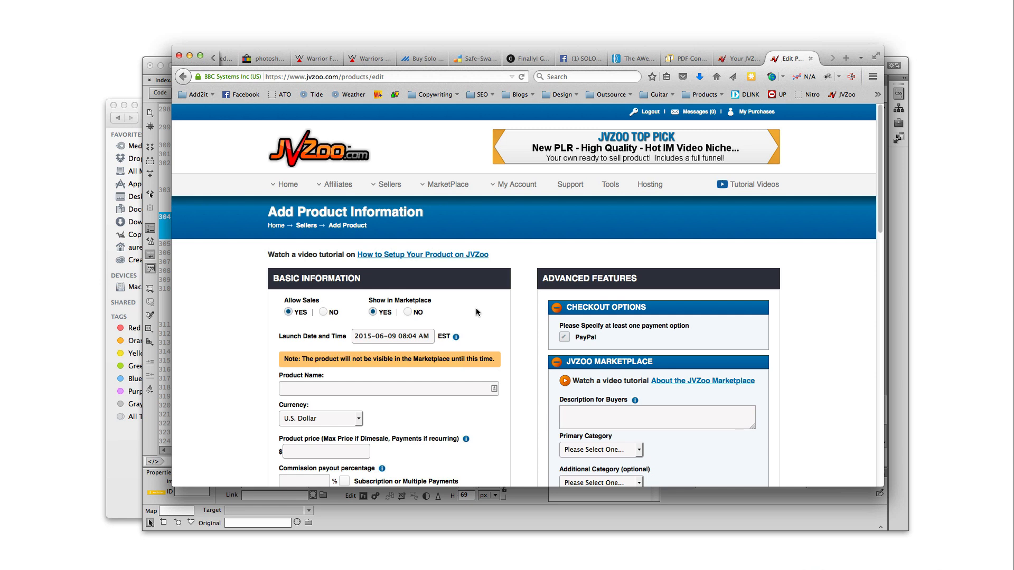
pyautogui.moveTo(480, 342)
pyautogui.scroll(-1, 418, 425)
pyautogui.scroll(-2, 417, 425)
pyautogui.click(472, 513)
pyautogui.scroll(10, 637, 325)
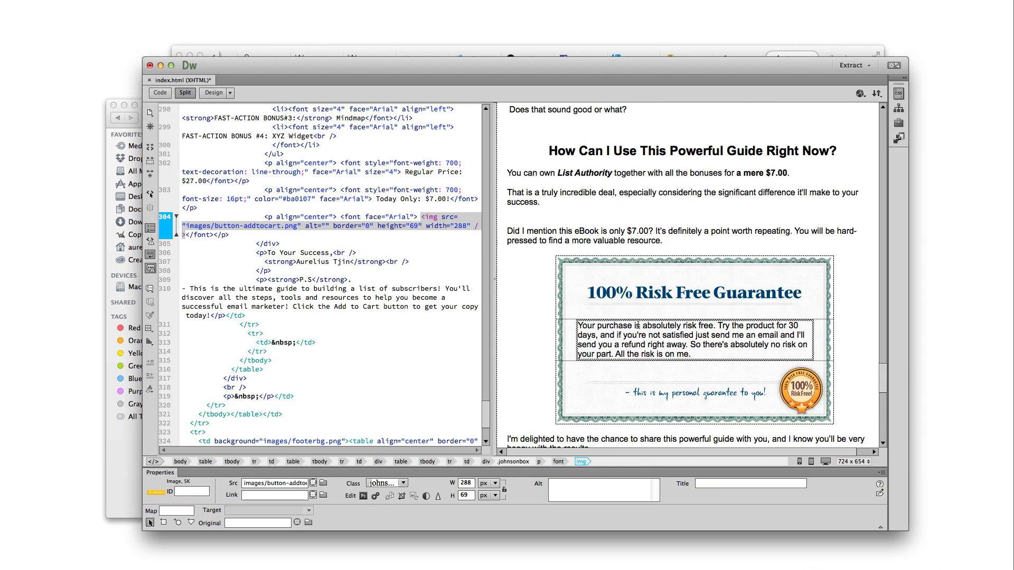
pyautogui.scroll(15, 638, 325)
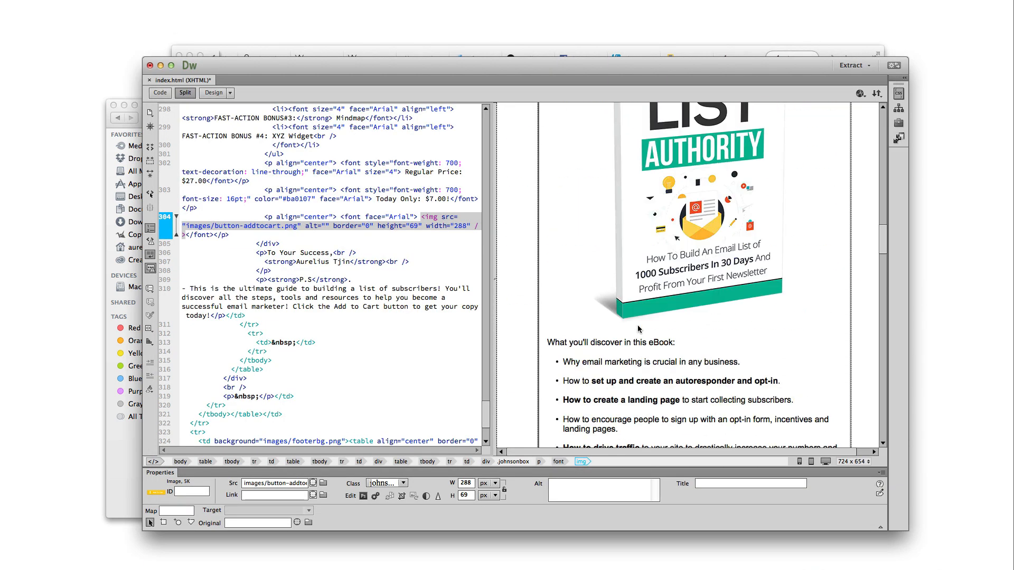
pyautogui.scroll(-2, 637, 328)
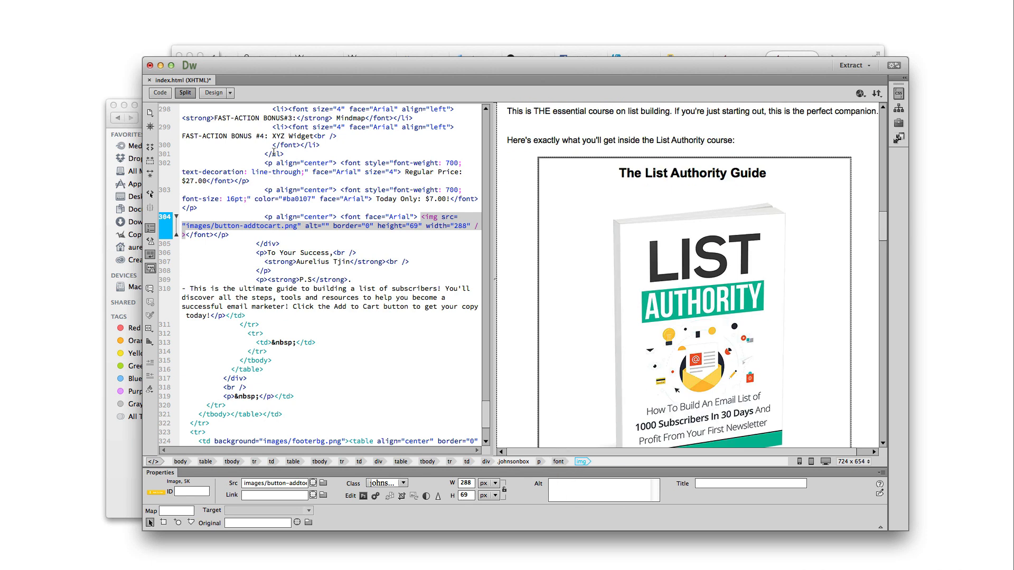
pyautogui.click(351, 51)
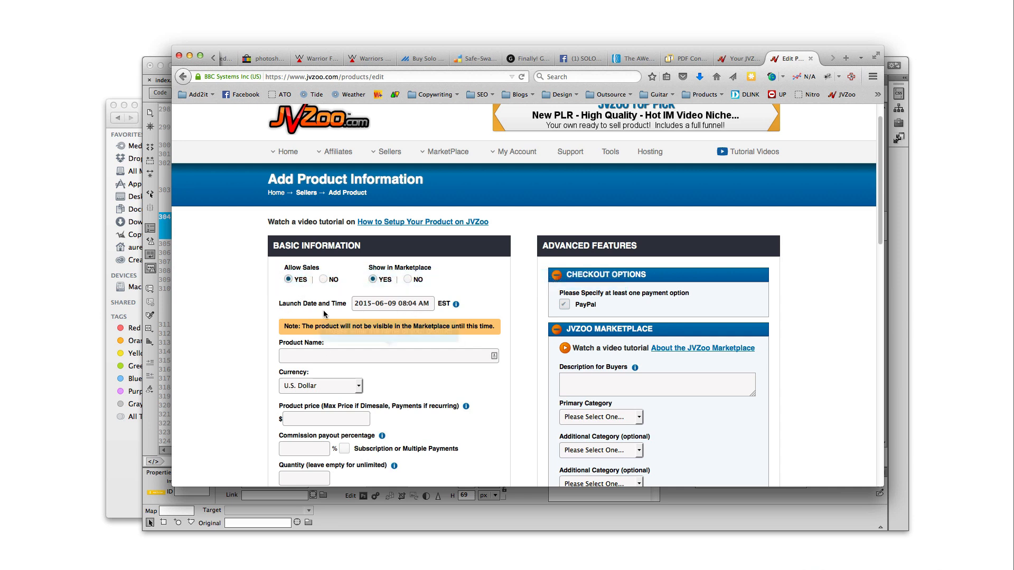
# Leave JVZoo's Allow Sales toggle set to YES
pyautogui.click(322, 280)
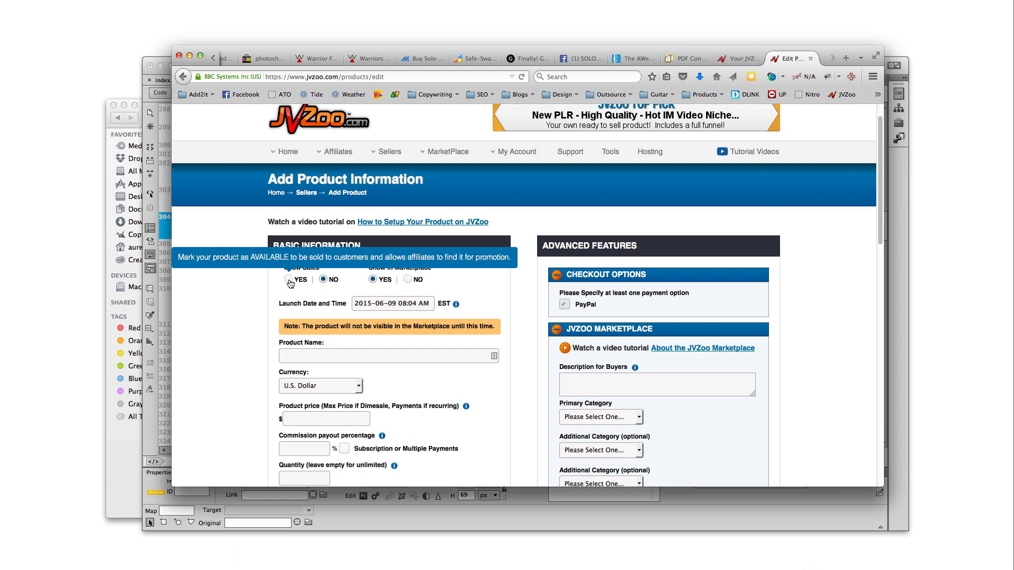
pyautogui.click(288, 280)
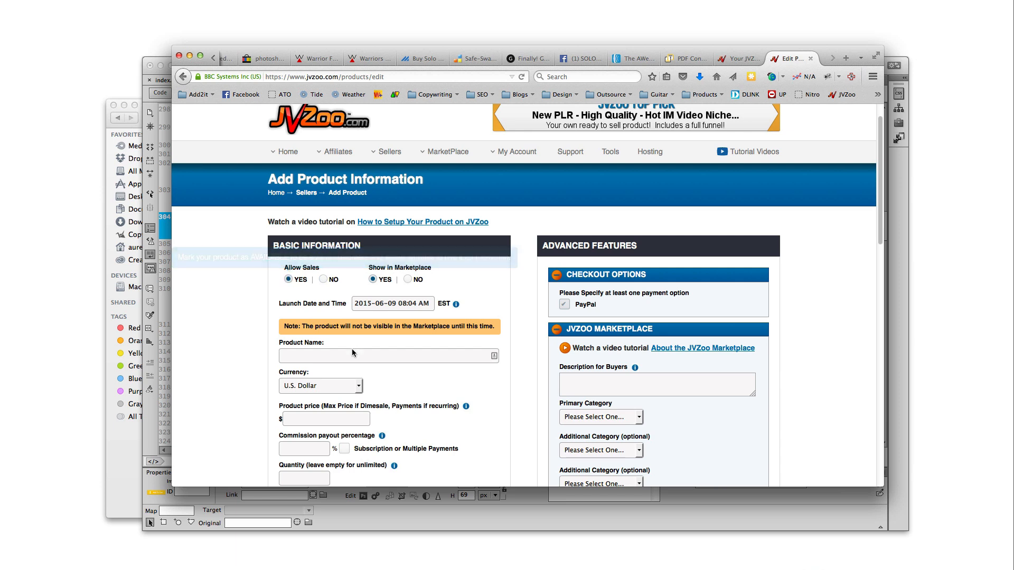
pyautogui.scroll(-5, 363, 364)
pyautogui.scroll(3, 363, 364)
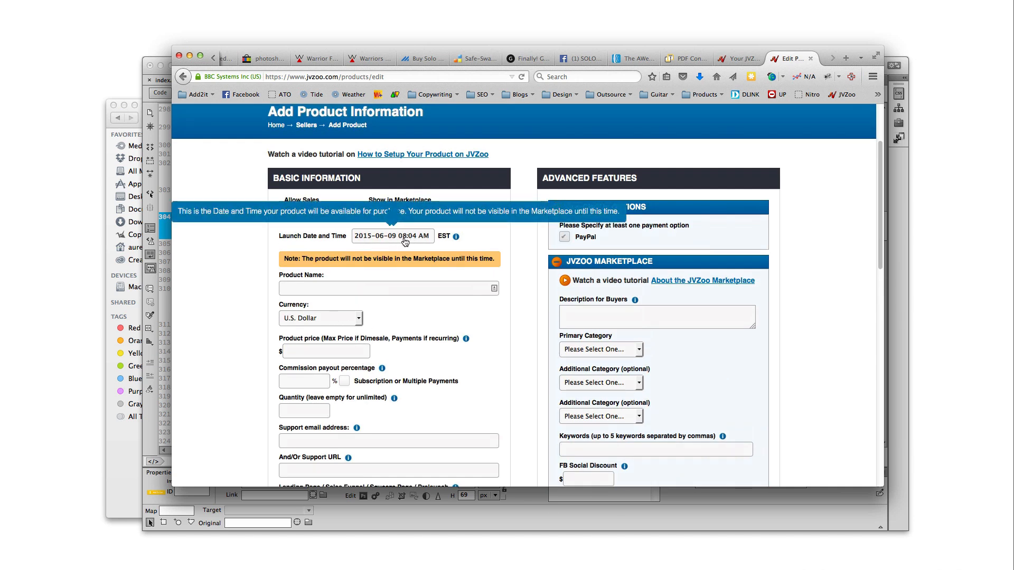
# Enter product name 'List Authority' and a product price of 7
pyautogui.click(341, 287)
pyautogui.write('List Autho')
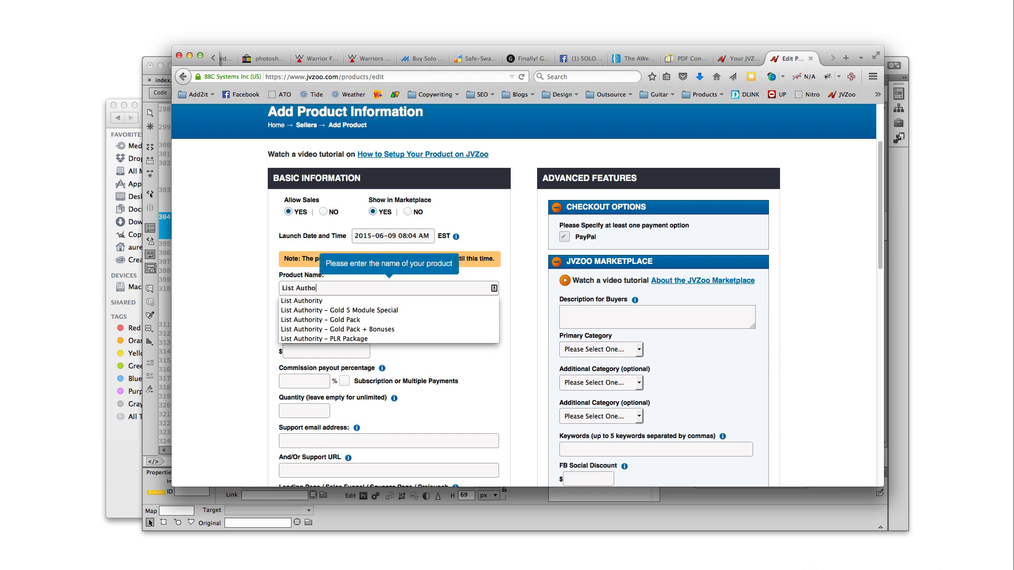
pyautogui.write('rity')
pyautogui.click(231, 327)
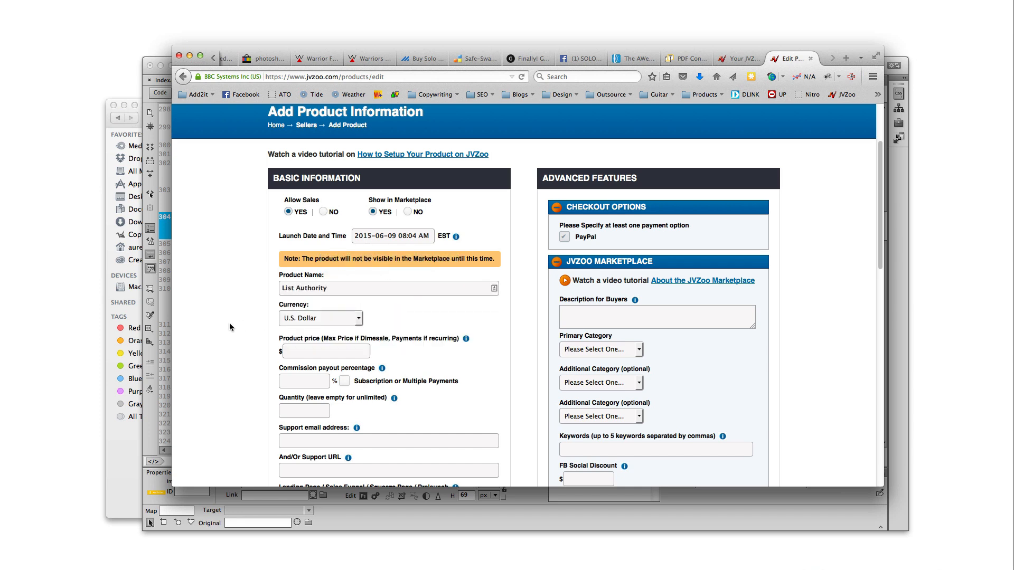
pyautogui.click(336, 351)
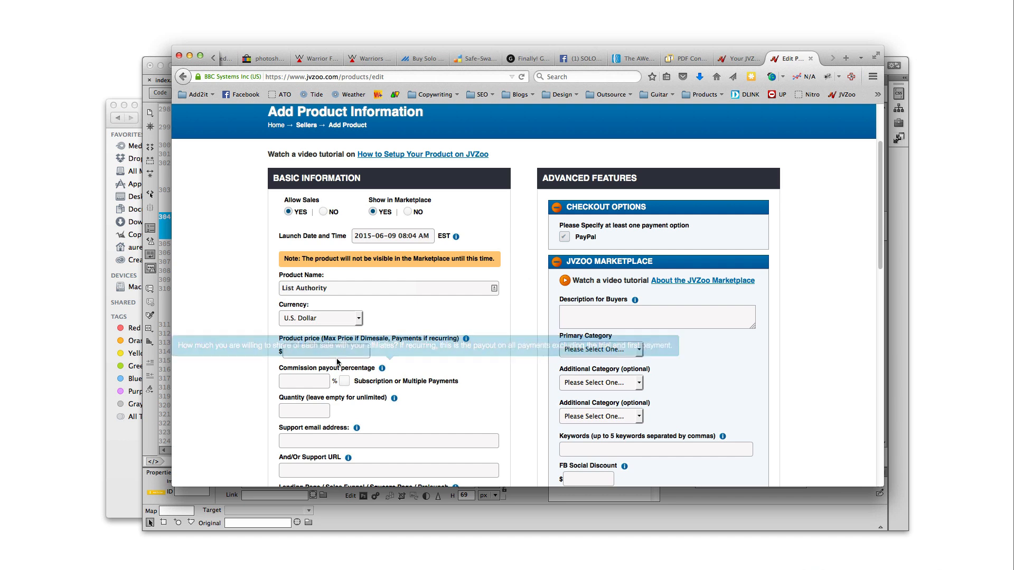
pyautogui.write('7')
pyautogui.click(428, 367)
pyautogui.click(407, 514)
# Change the sales page's Today Only price from $7.00 to $17.00
pyautogui.scroll(-15, 737, 381)
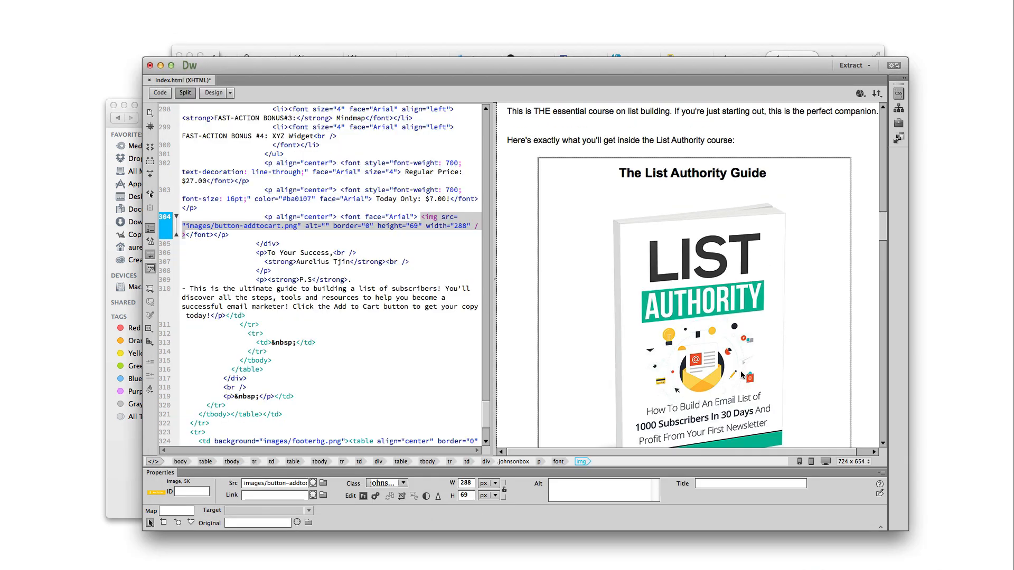
pyautogui.scroll(-10, 737, 372)
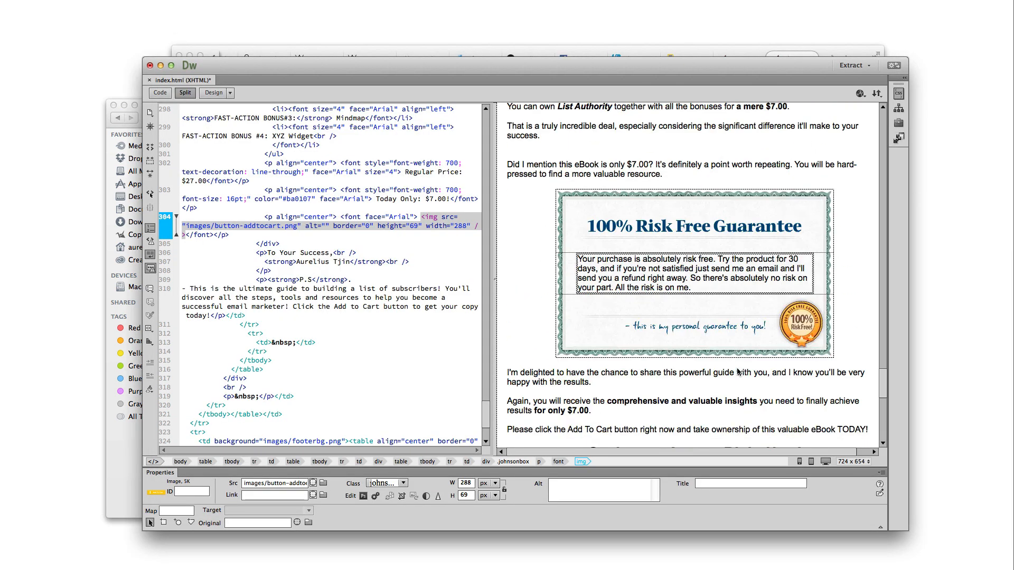
pyautogui.doubleClick(744, 310)
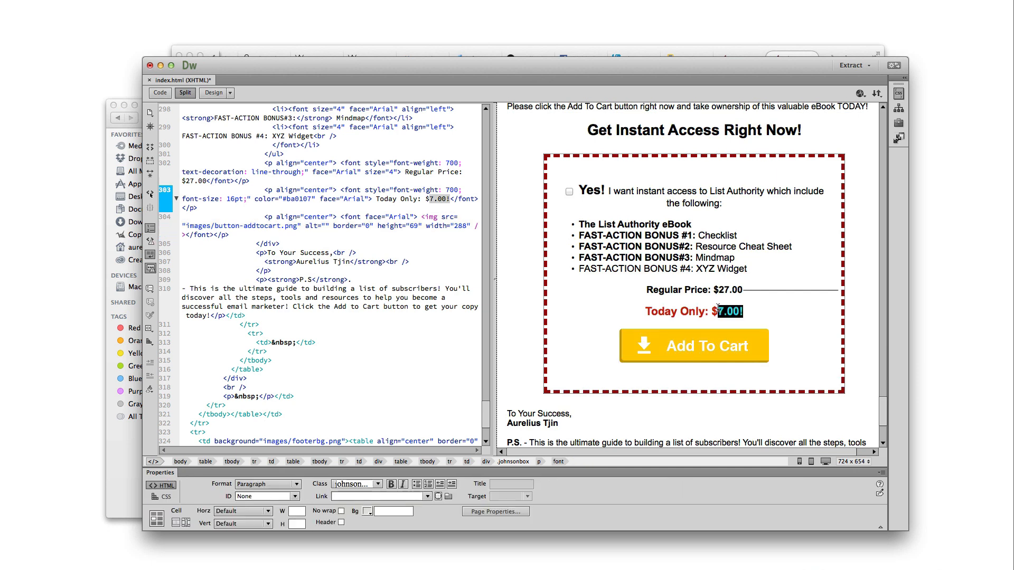
pyautogui.click(723, 313)
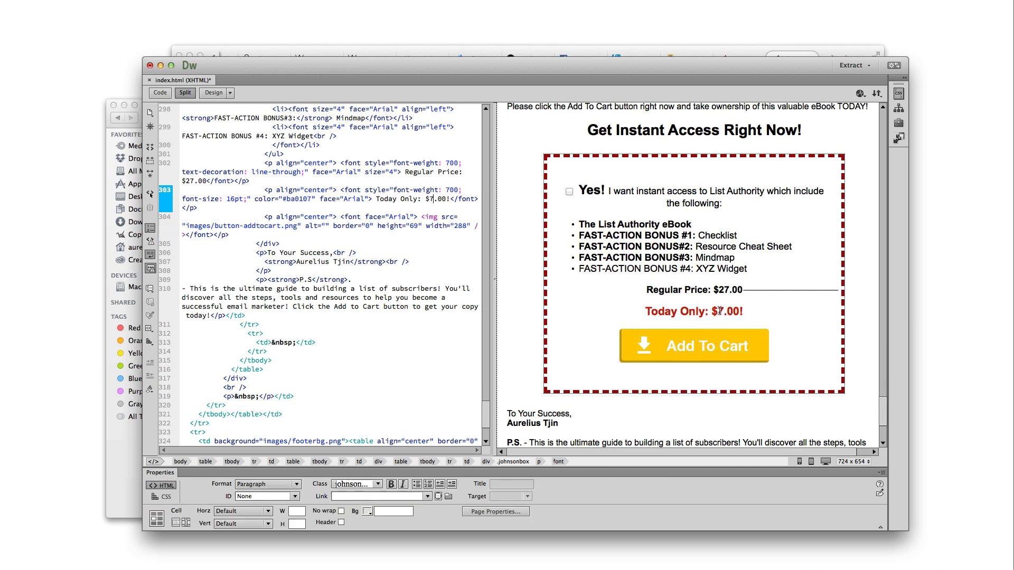
pyautogui.press('BackSpace')
pyautogui.write('€')
pyautogui.write('1')
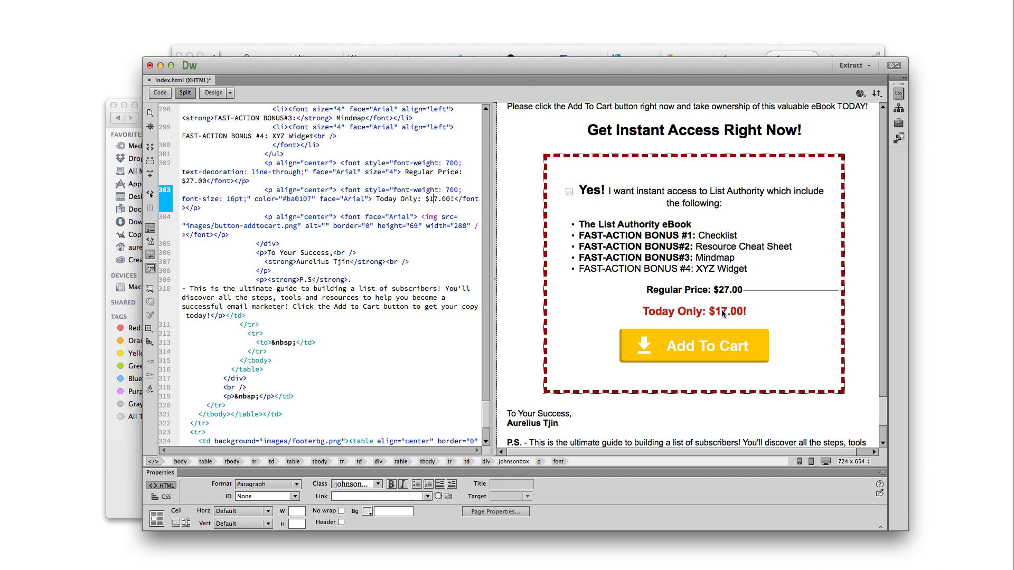
pyautogui.click(359, 52)
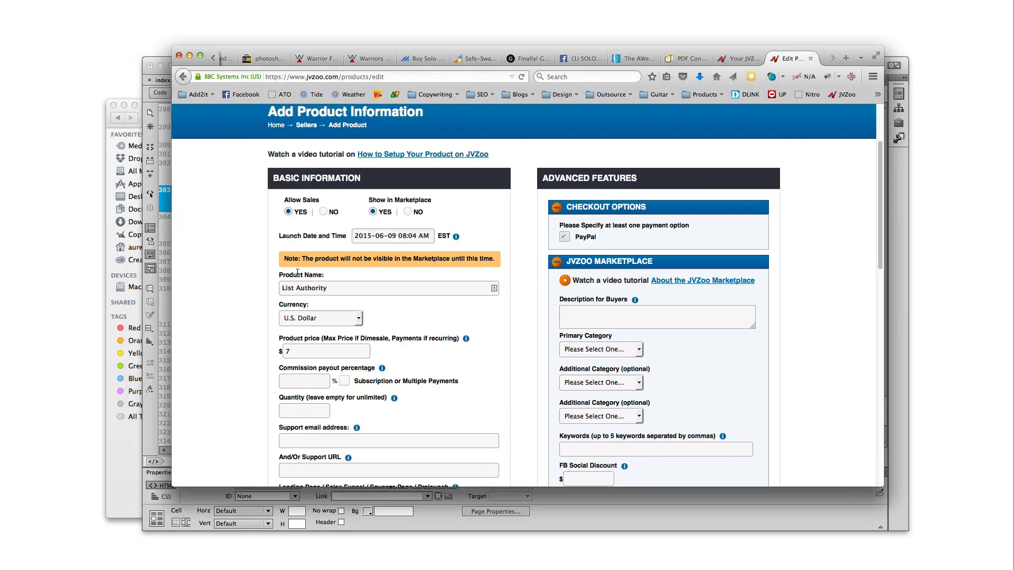
# Type 17 in the JVZoo price field and revert the Today Only price to $7.00
pyautogui.click(288, 351)
pyautogui.write('17')
pyautogui.click(438, 358)
pyautogui.click(689, 509)
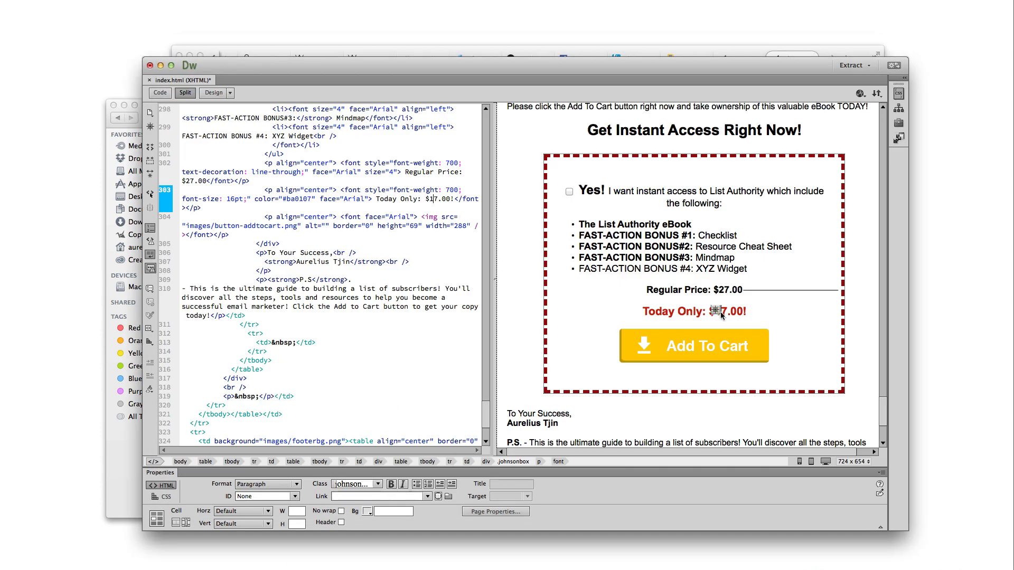
pyautogui.press('BackSpace')
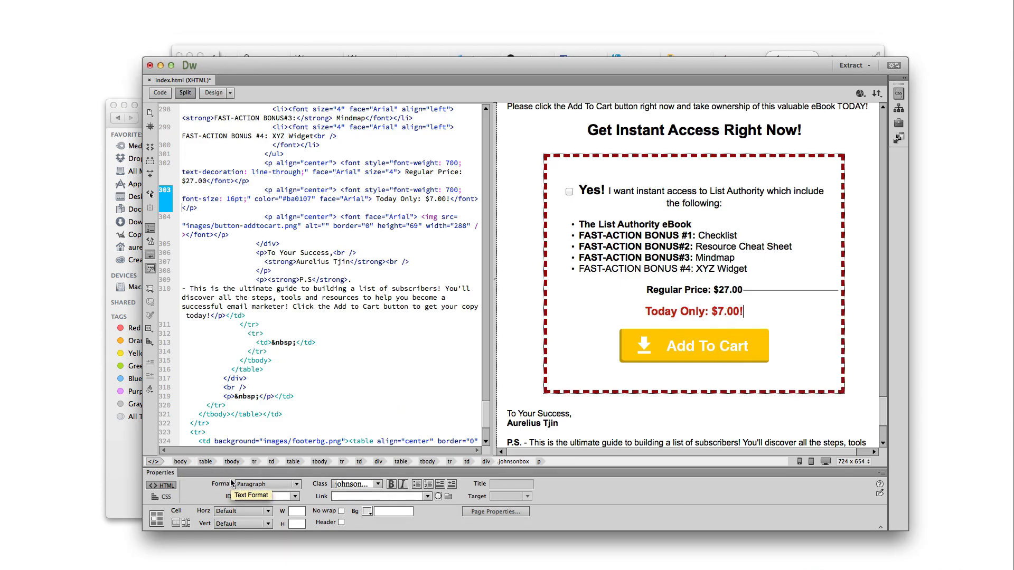
pyautogui.click(317, 49)
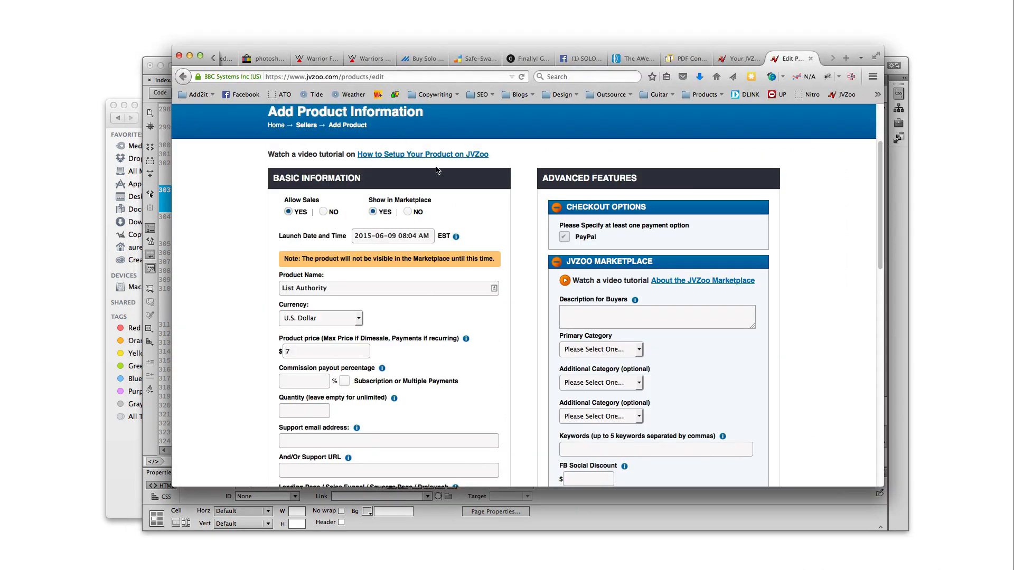
# Set the commission payout percentage to 50
pyautogui.click(303, 383)
pyautogui.moveTo(382, 370)
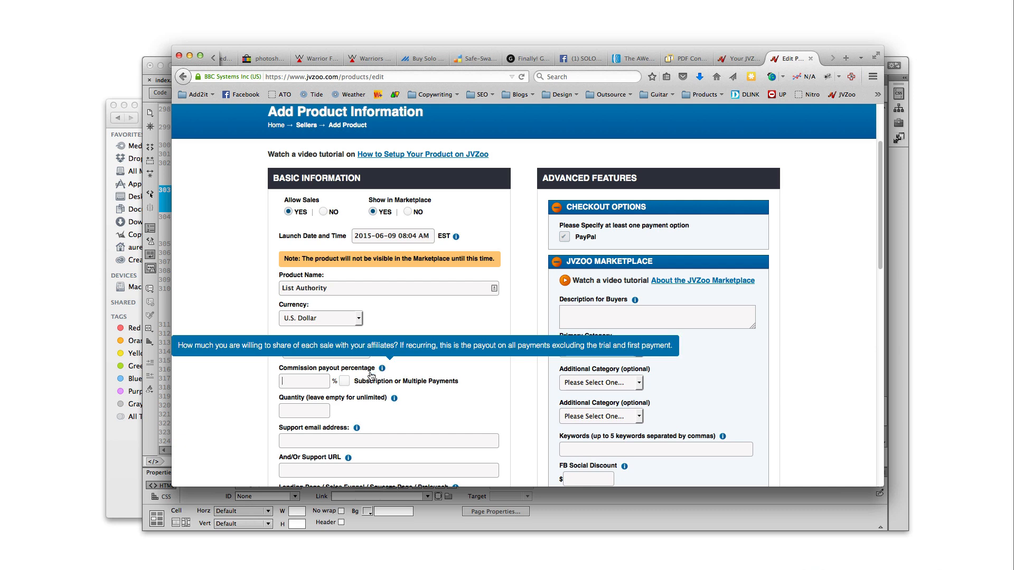
pyautogui.click(306, 383)
pyautogui.write('50')
pyautogui.click(259, 398)
pyautogui.scroll(-2, 359, 394)
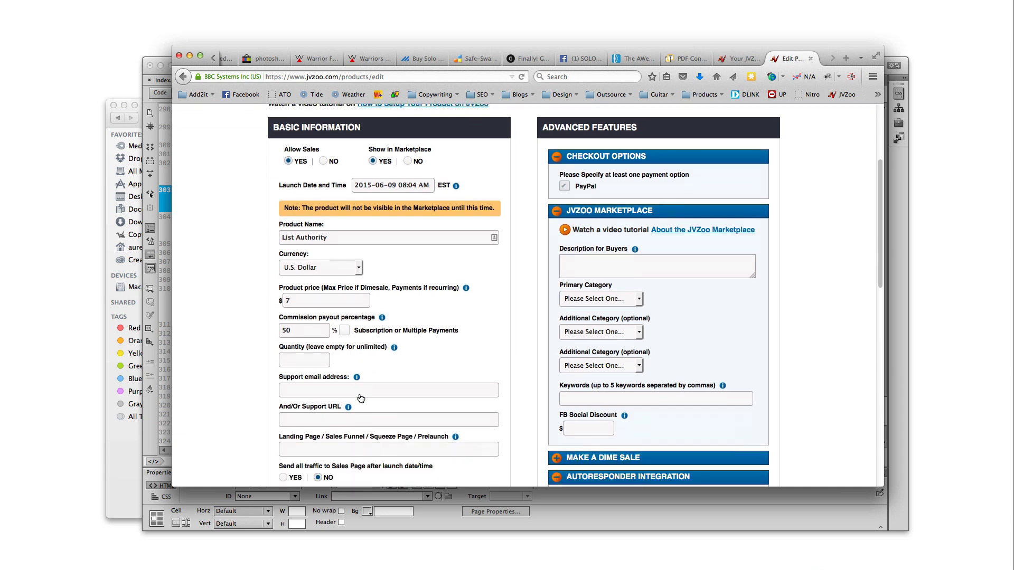
pyautogui.scroll(-1, 360, 398)
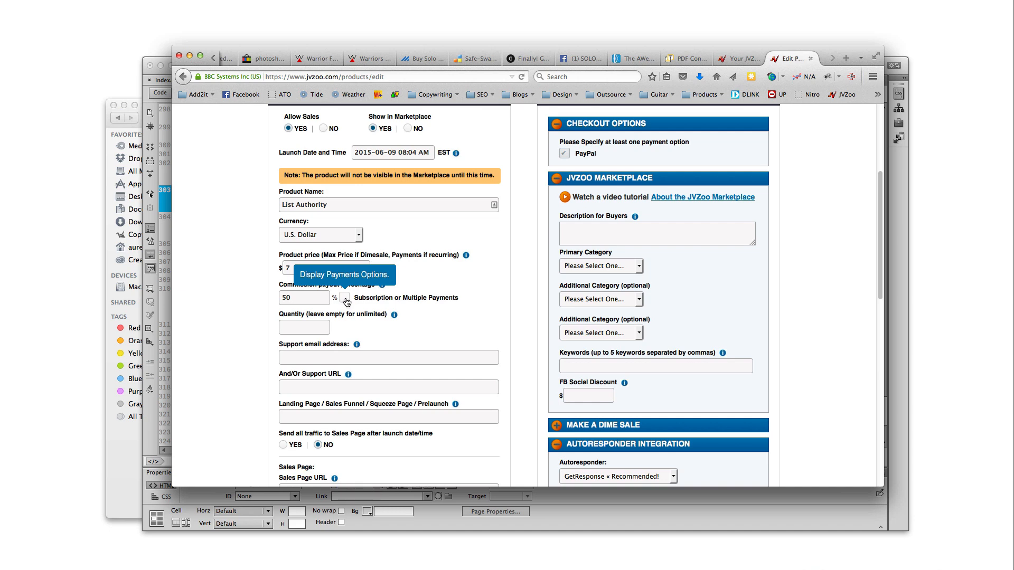
# Turn Subscription or Multiple Payments on and back off, dismissing both warnings
pyautogui.click(345, 299)
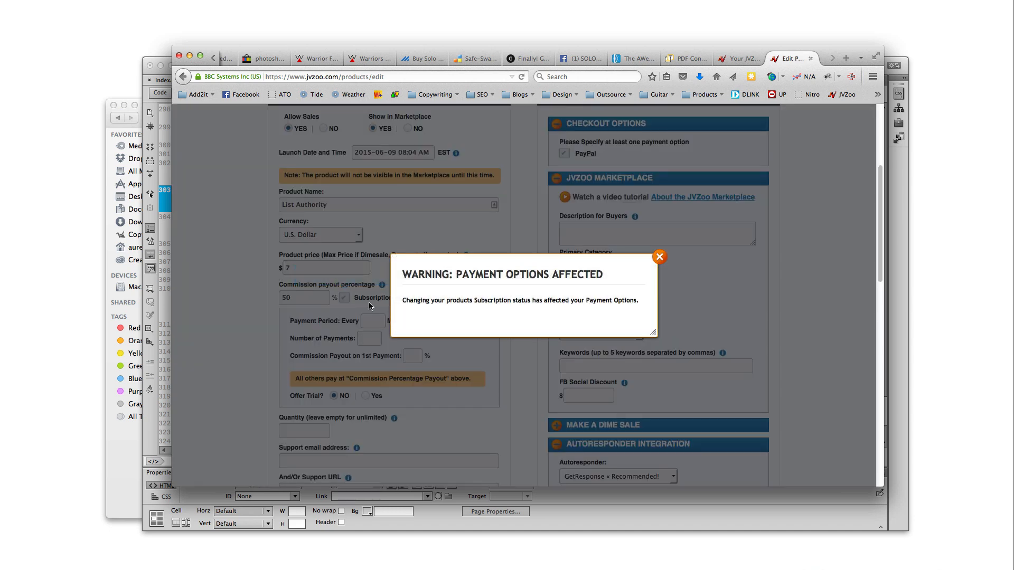
pyautogui.click(661, 261)
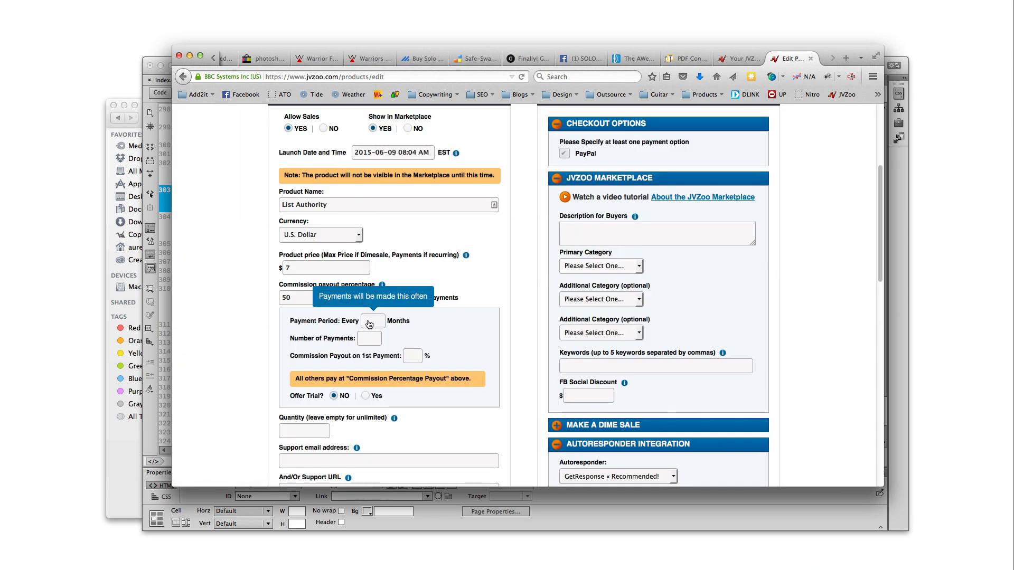
pyautogui.moveTo(368, 346)
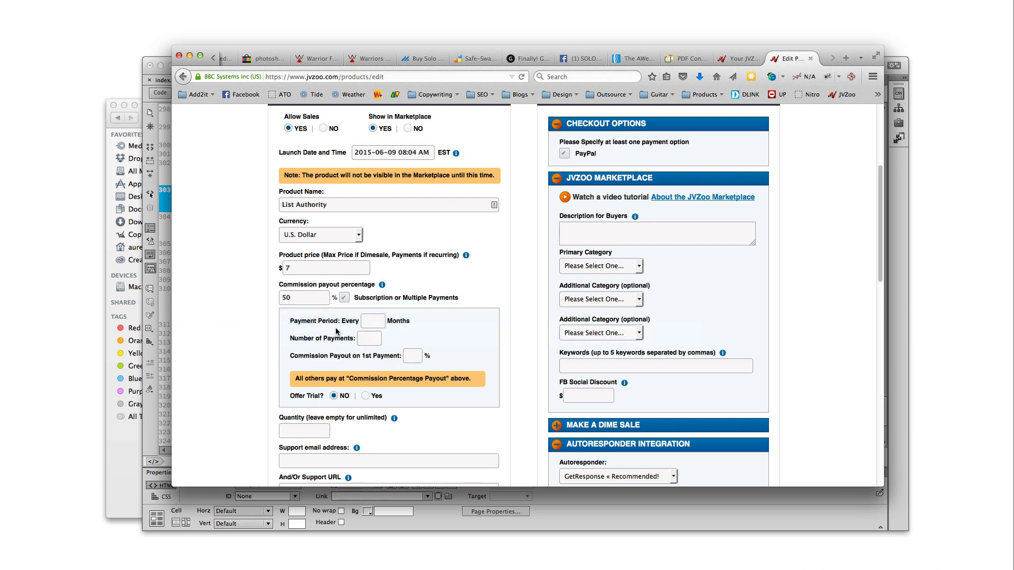
pyautogui.click(344, 299)
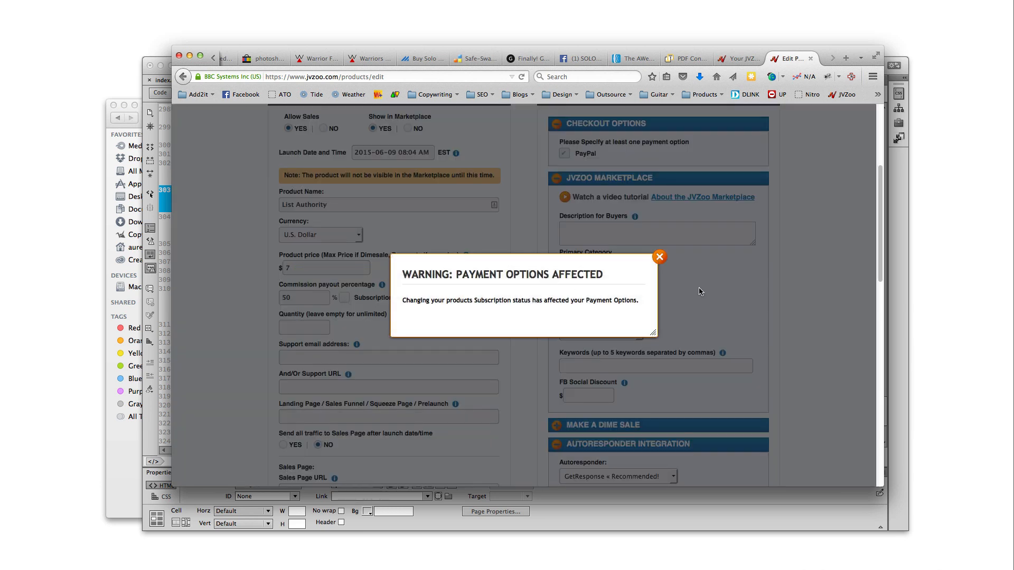
pyautogui.click(659, 256)
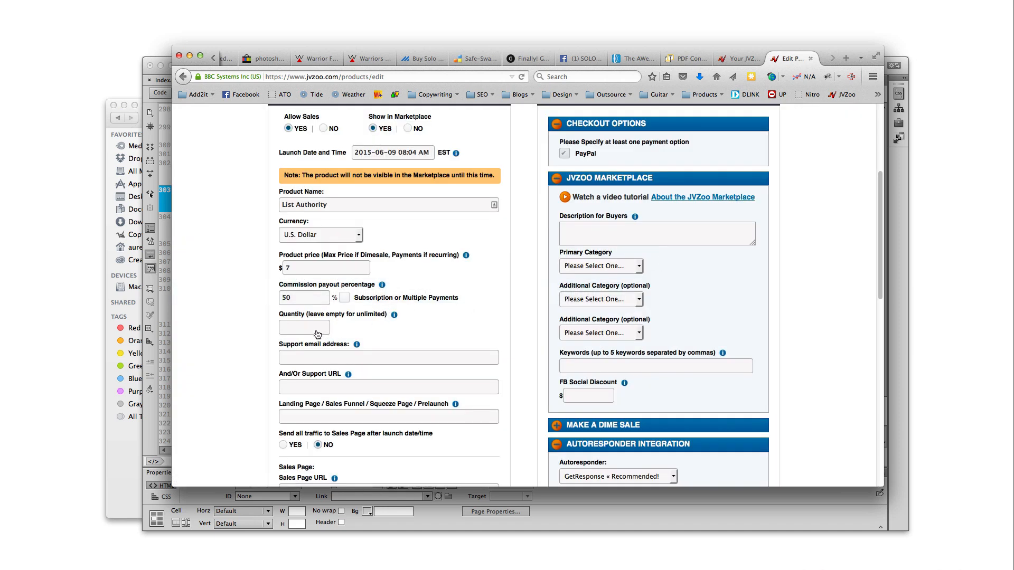
# Enter the support email address, then move to the And/Or Support URL field
pyautogui.scroll(-2, 346, 368)
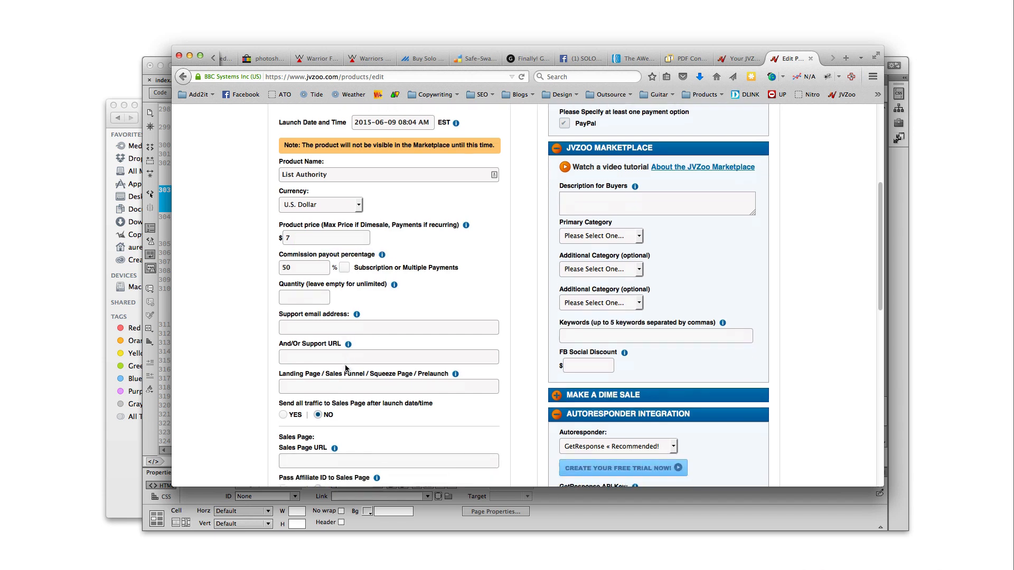
pyautogui.click(365, 330)
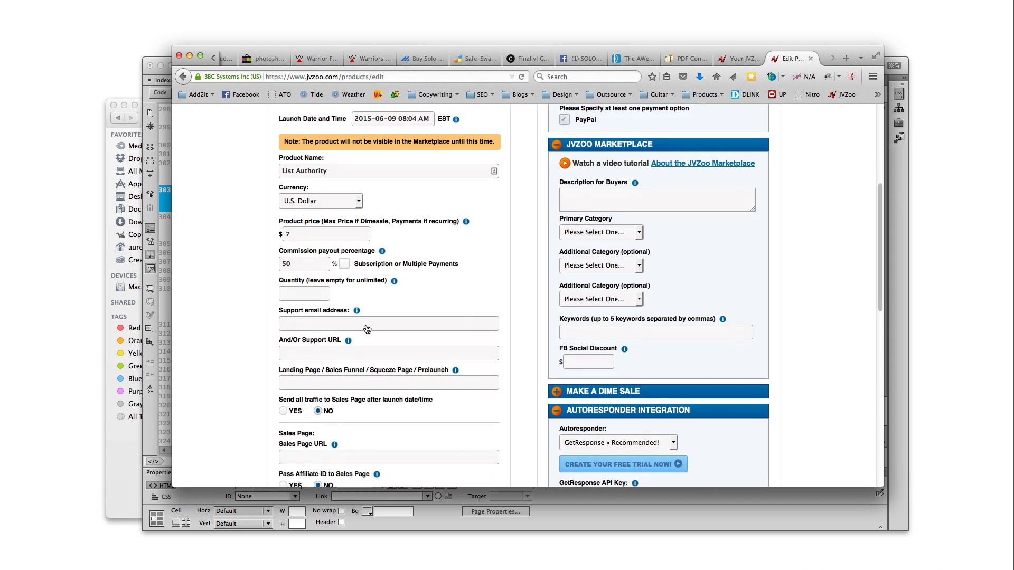
pyautogui.click(317, 355)
pyautogui.scroll(-3, 343, 355)
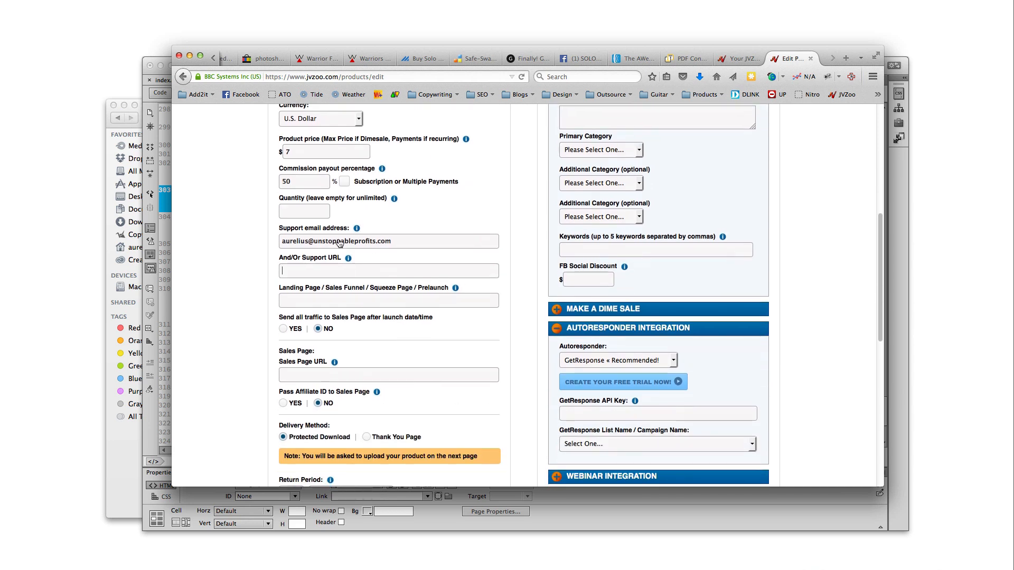
pyautogui.moveTo(351, 259)
pyautogui.scroll(10, 384, 320)
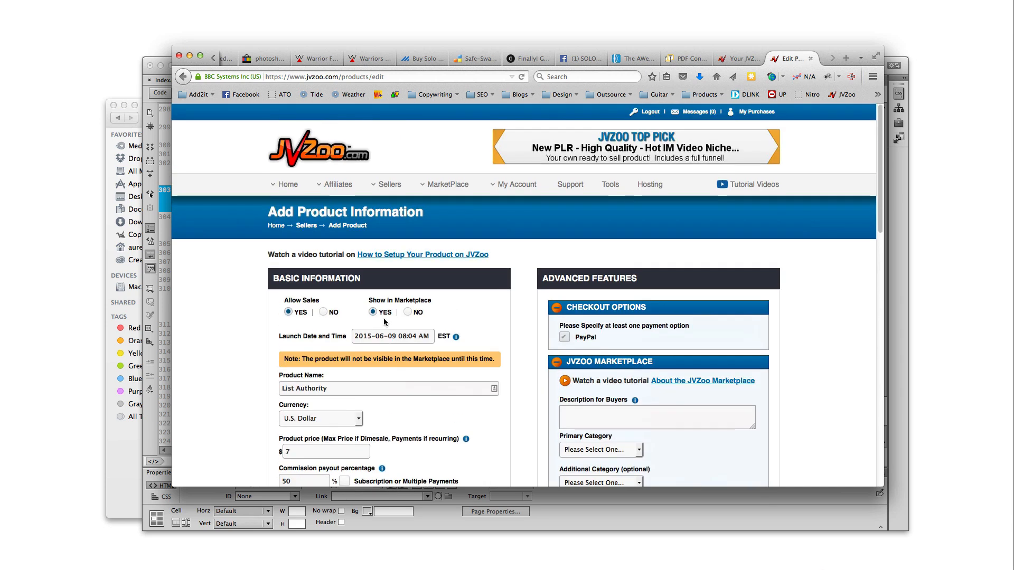
pyautogui.moveTo(337, 189)
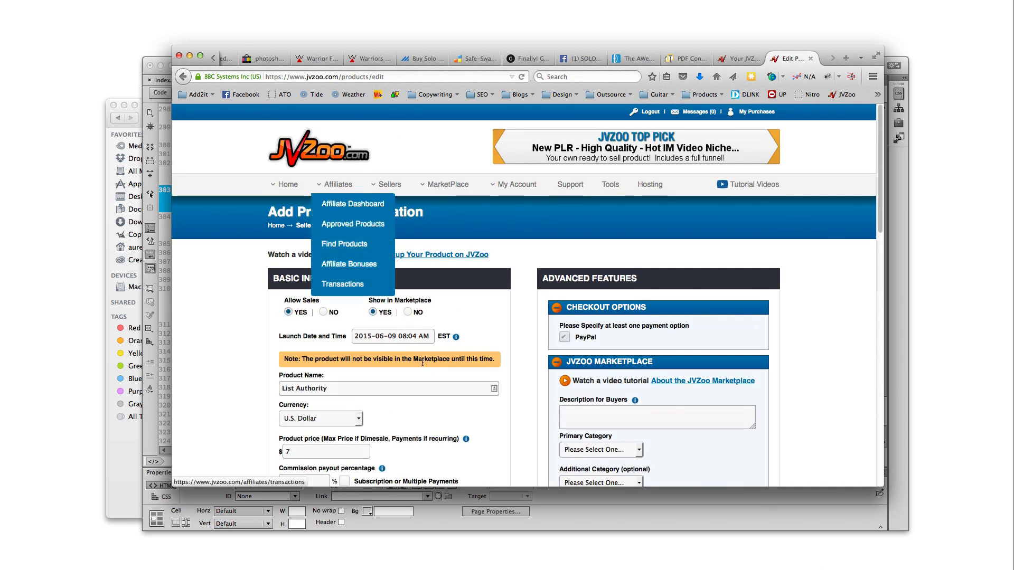
pyautogui.scroll(-2, 408, 366)
pyautogui.scroll(-4, 409, 380)
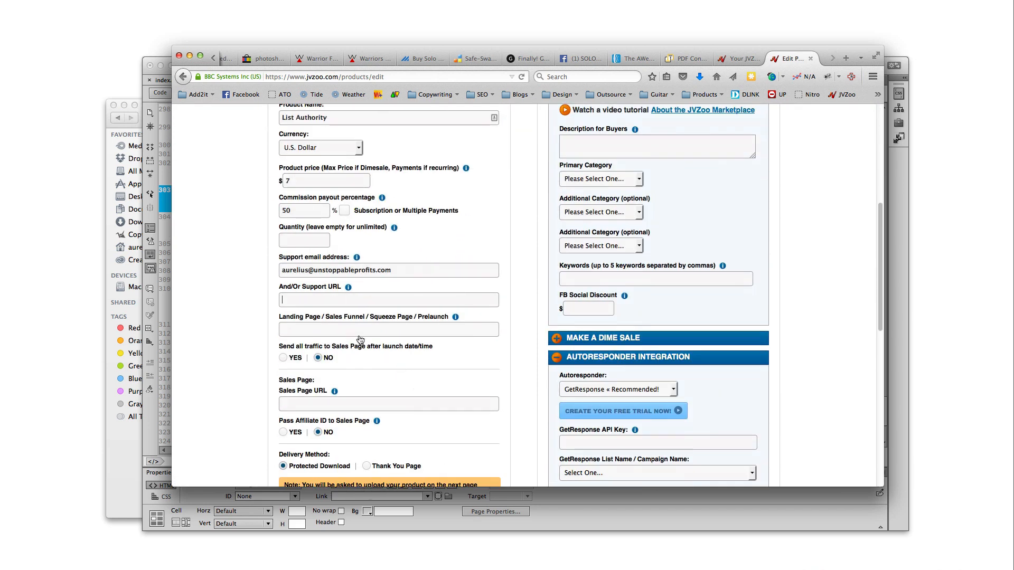
pyautogui.moveTo(407, 326)
# Move between Dreamweaver and the JVZoo product form, reviewing the landing page address field
pyautogui.click(716, 509)
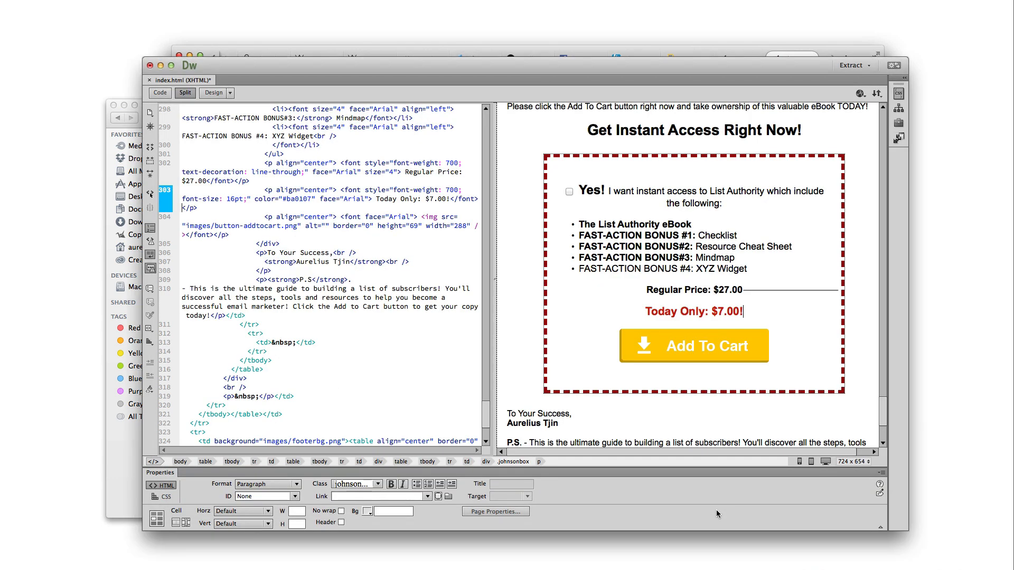
pyautogui.click(348, 48)
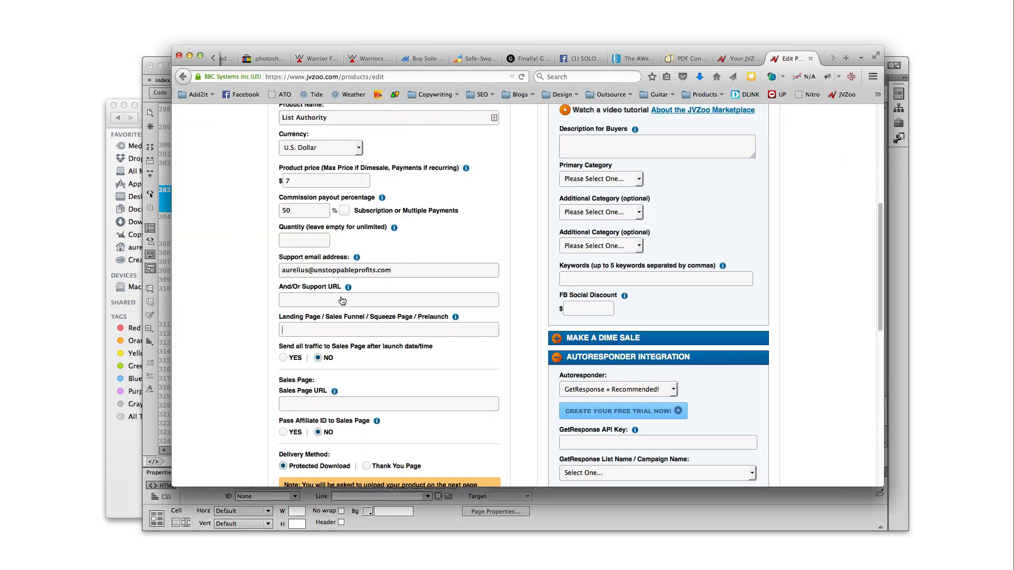
pyautogui.click(351, 332)
pyautogui.scroll(-3, 343, 322)
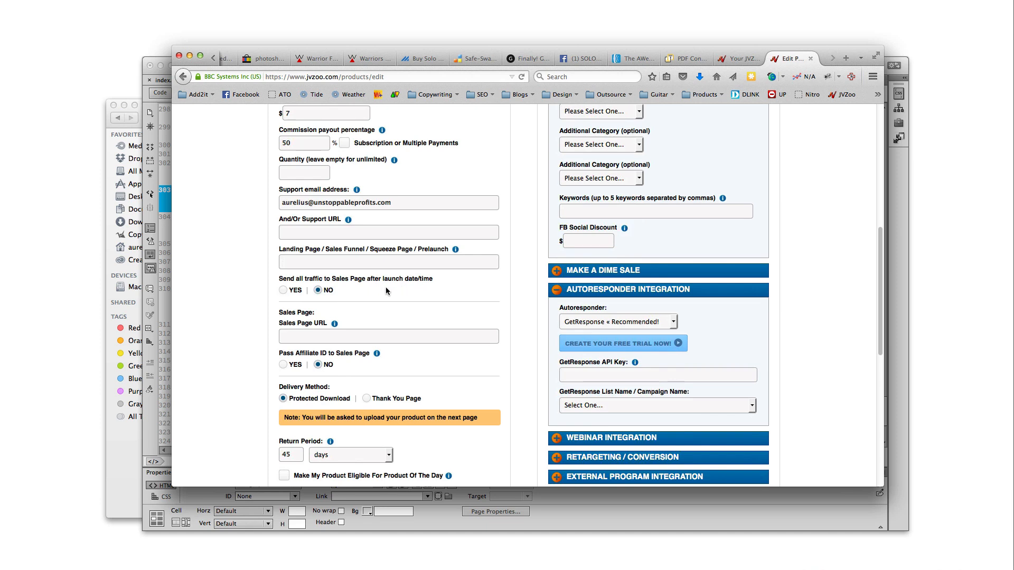
pyautogui.scroll(10, 386, 290)
pyautogui.scroll(-5, 401, 305)
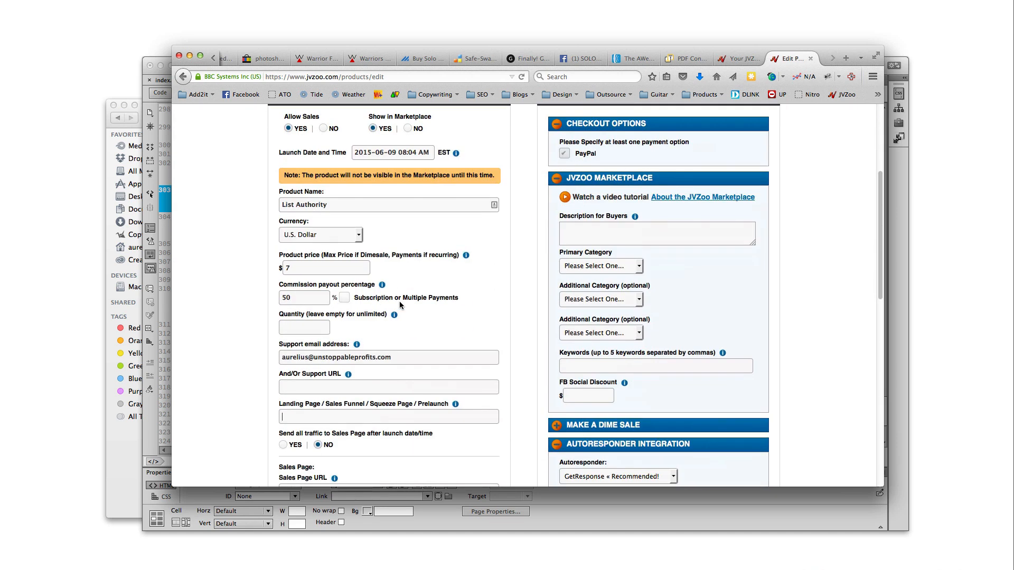
pyautogui.scroll(-6, 402, 305)
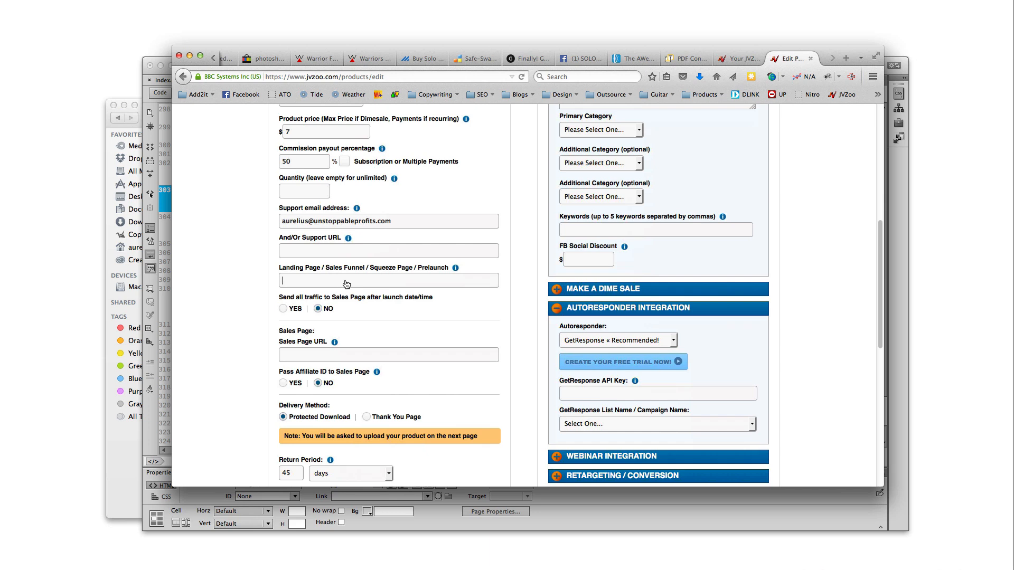
# Bring the List Authority sales page forward in Dreamweaver, scrolled to its header
pyautogui.moveTo(319, 311)
pyautogui.click(353, 357)
pyautogui.click(724, 514)
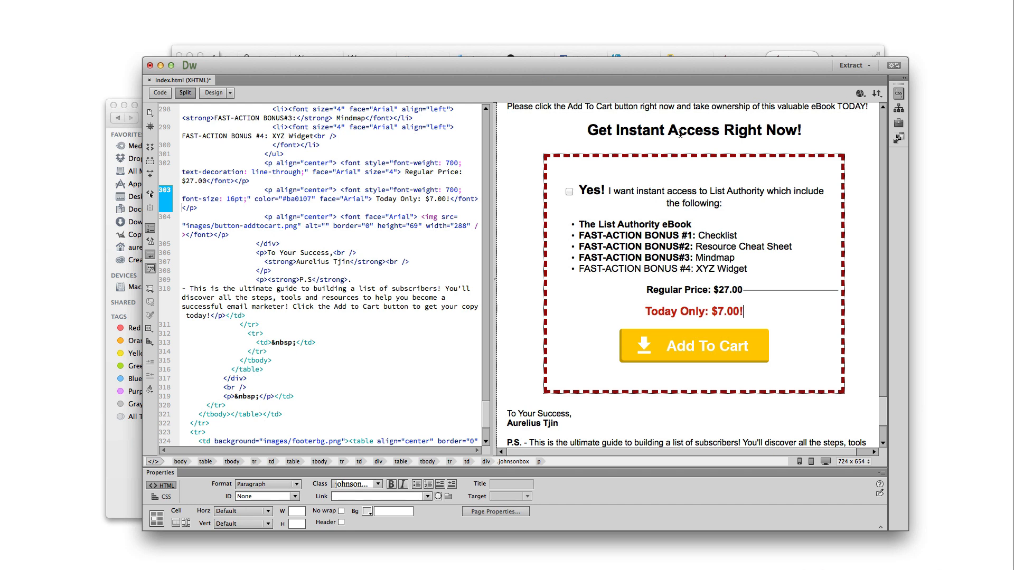
pyautogui.scroll(20, 686, 196)
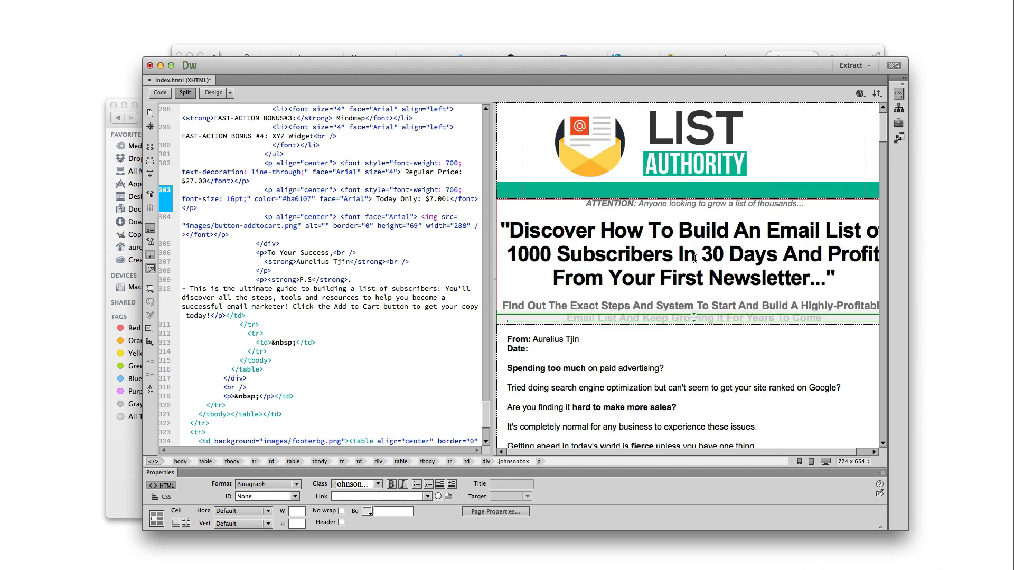
# Fill the JVZoo Sales Page URL from the autocomplete suggestion ending in listauthority/
pyautogui.click(321, 49)
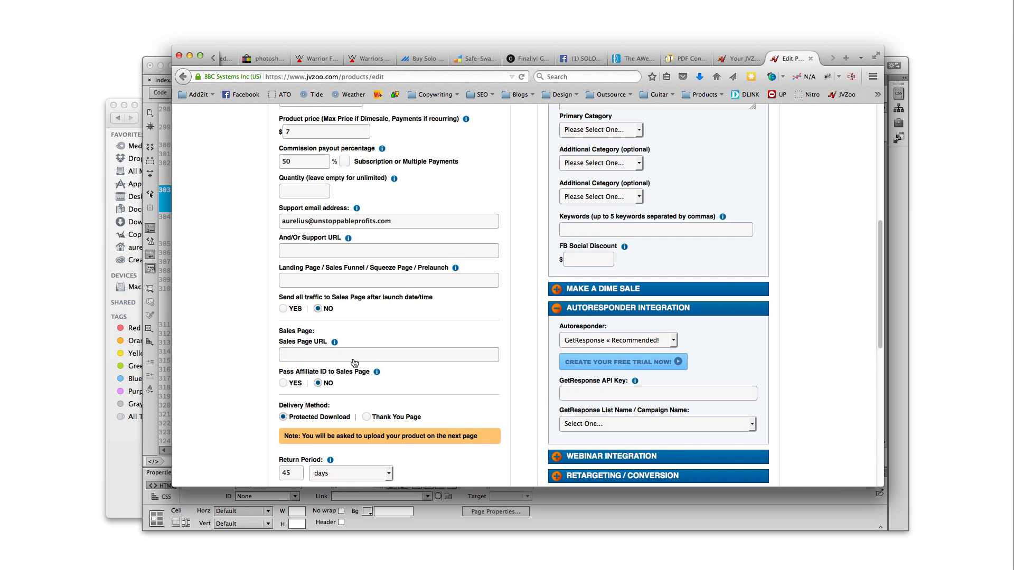
pyautogui.write('unstopp')
pyautogui.press('Down')
pyautogui.press('Down')
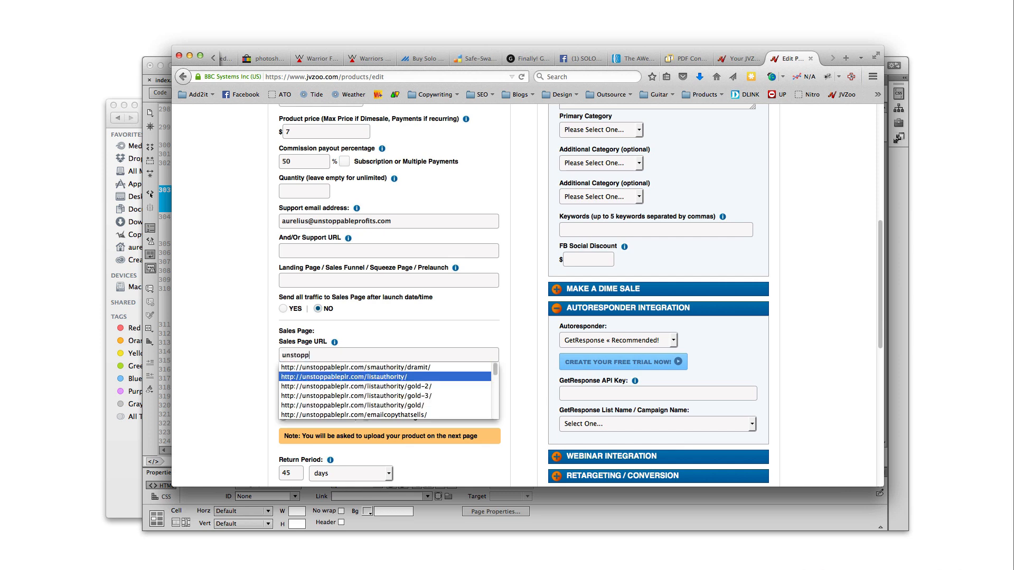
pyautogui.press('Return')
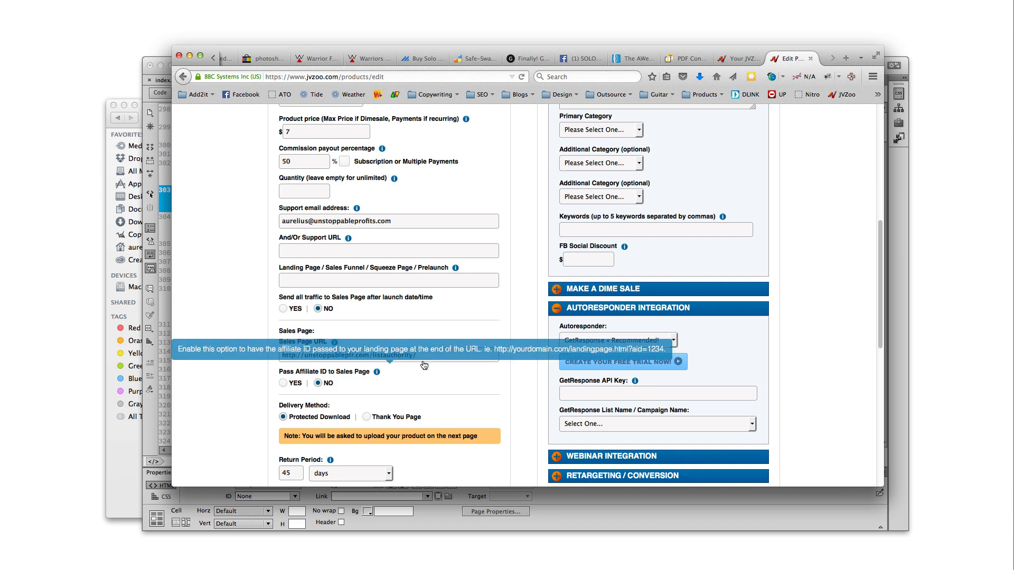
# Edit the URL text, restoring the unstoppableplr.com/listauthority address
pyautogui.moveTo(418, 354); pyautogui.dragTo(377, 360)
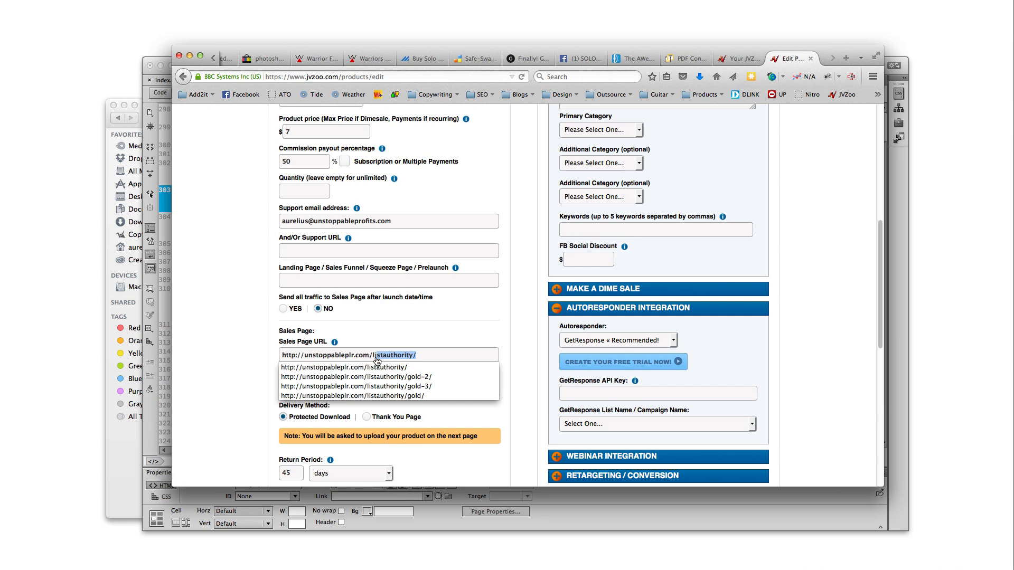
pyautogui.click(436, 361)
pyautogui.moveTo(355, 359); pyautogui.dragTo(307, 361)
pyautogui.click(374, 359)
pyautogui.moveTo(373, 359); pyautogui.dragTo(441, 358)
pyautogui.click(439, 359)
pyautogui.moveTo(448, 359); pyautogui.dragTo(304, 359)
pyautogui.write('l')
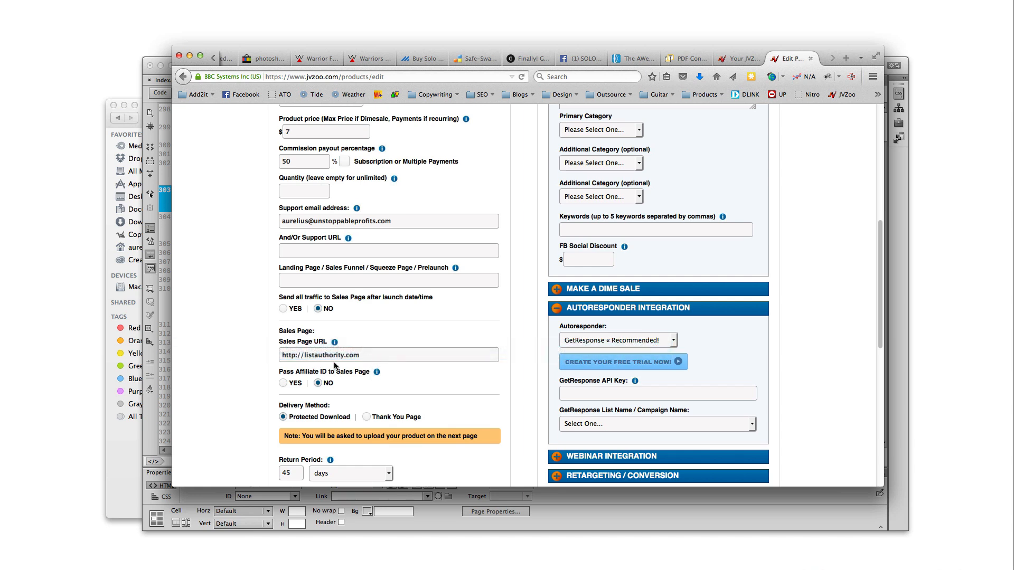
pyautogui.moveTo(301, 356); pyautogui.dragTo(405, 359)
pyautogui.click(364, 361)
pyautogui.press('Down')
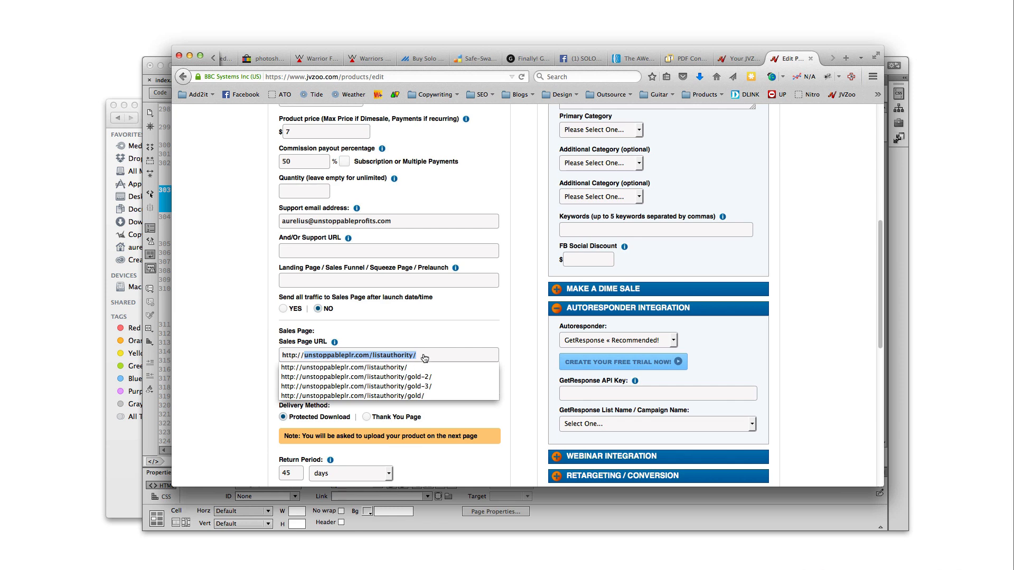
pyautogui.press('Return')
pyautogui.press('BackSpace')
pyautogui.press('BackSpace')
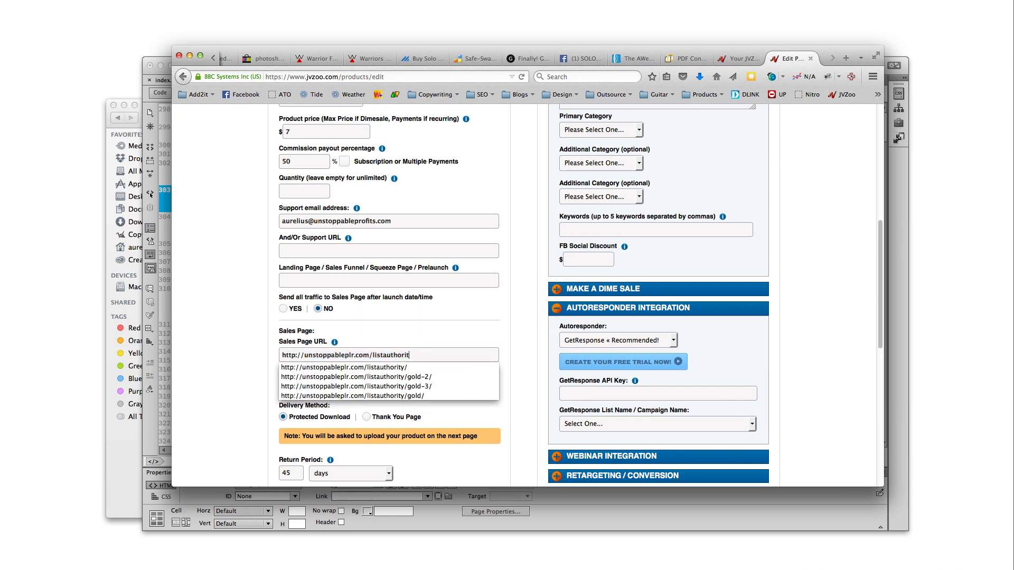
pyautogui.write('-')
pyautogui.write('2')
pyautogui.press('BackSpace')
pyautogui.press('BackSpace')
pyautogui.write('2')
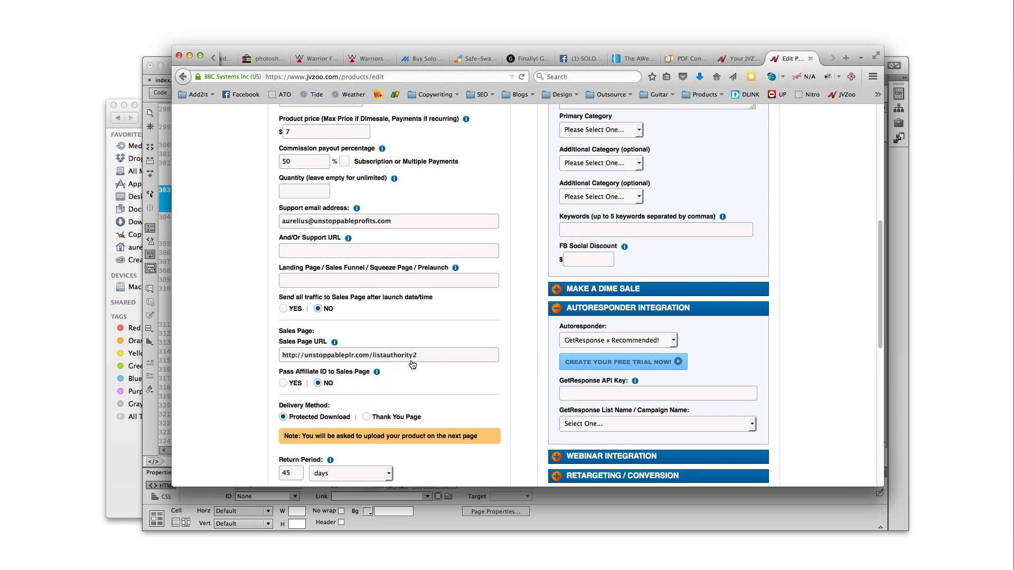
pyautogui.scroll(-3, 426, 376)
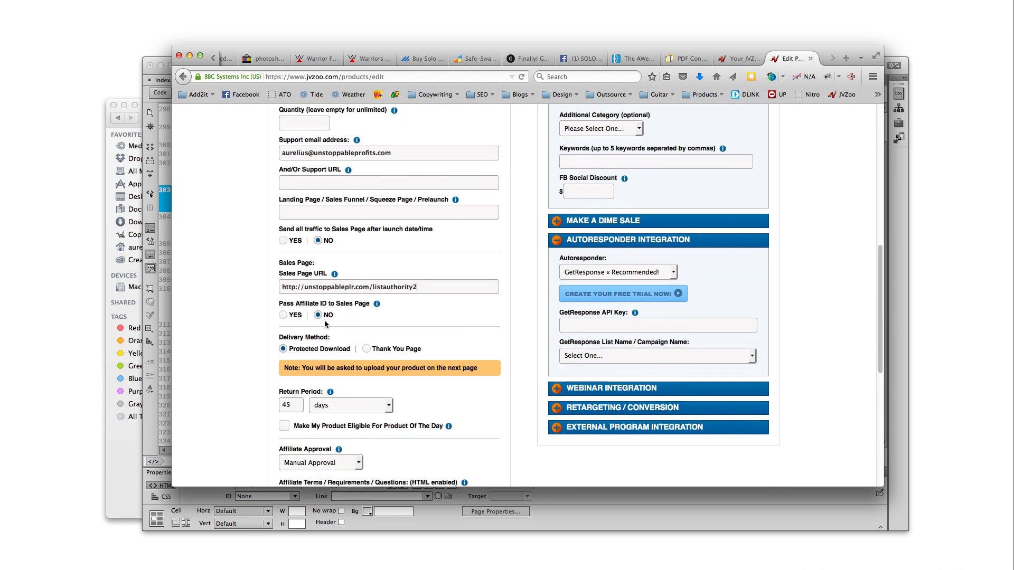
pyautogui.scroll(-5, 319, 317)
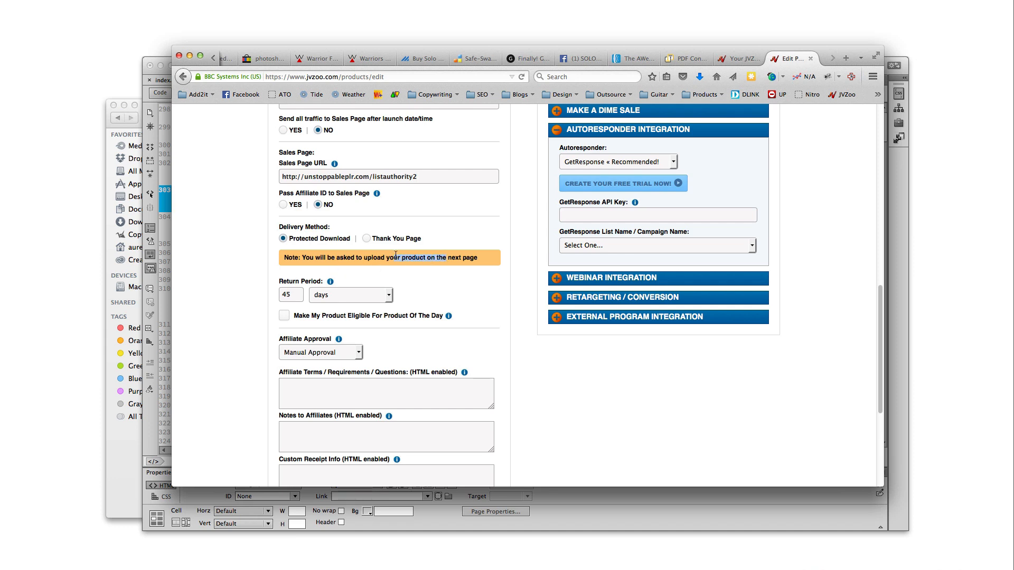
# Choose Thank You Page delivery and select thankyou-page.html in the Module 5 – Sales Page folder
pyautogui.moveTo(284, 243)
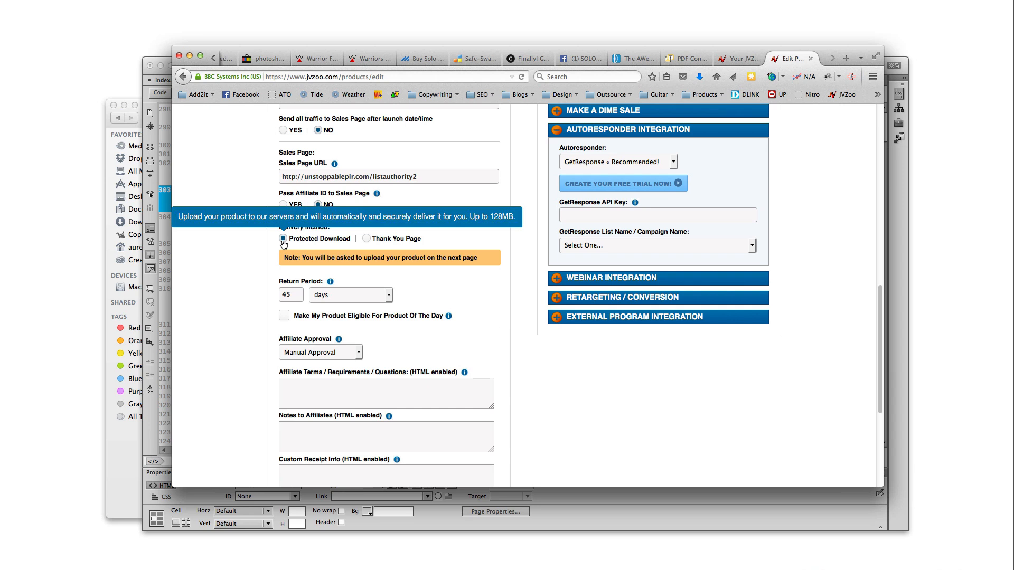
pyautogui.click(366, 238)
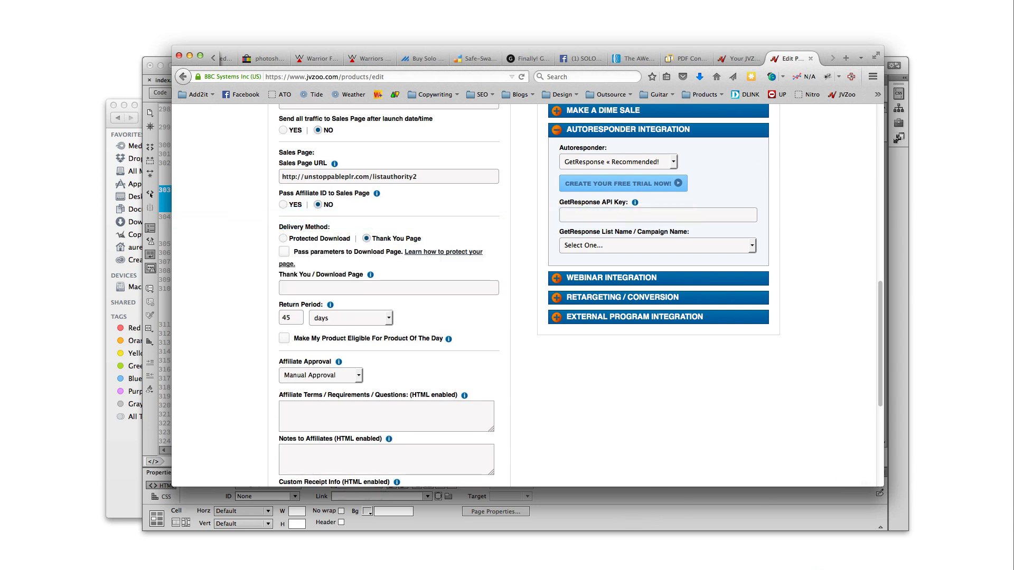
pyautogui.press('super+Tab')
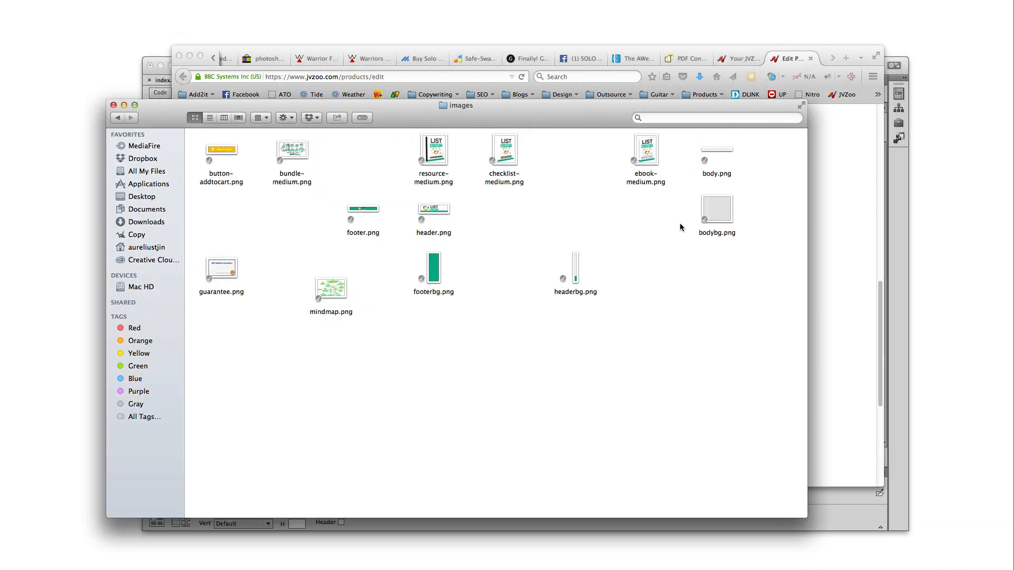
pyautogui.click(117, 118)
pyautogui.click(368, 168)
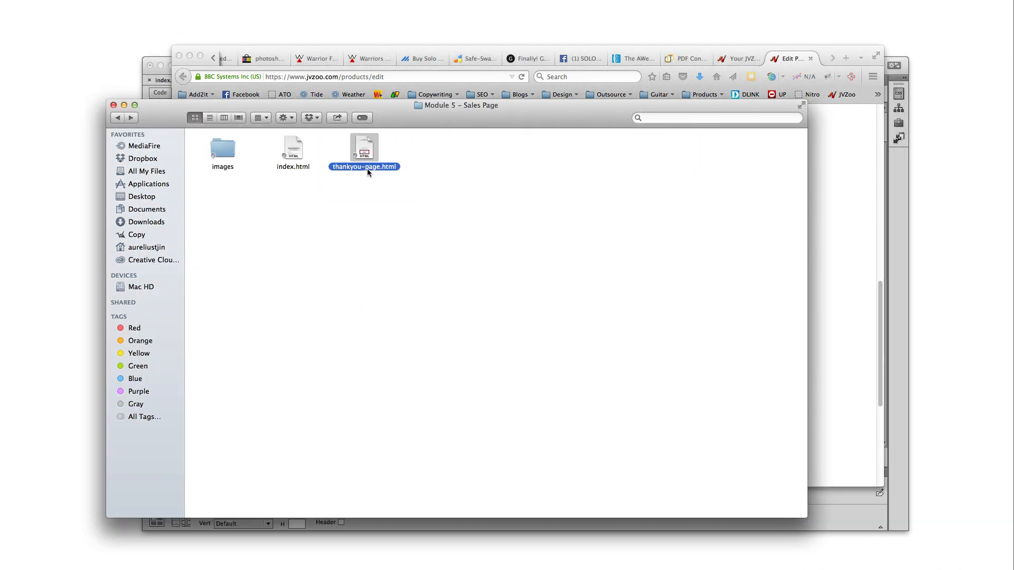
# Fill Thank You / Download Page with the copied listauthority2 Sales Page URL plus '/'
pyautogui.click(845, 342)
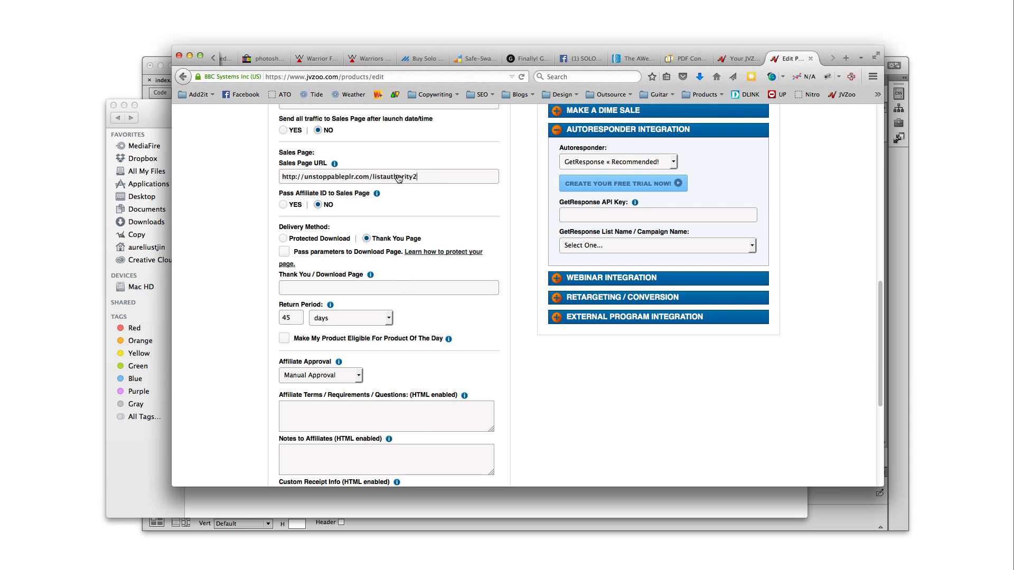
pyautogui.moveTo(425, 178); pyautogui.dragTo(234, 179)
pyautogui.hotkey('ctrl', 'c')
pyautogui.click(377, 288)
pyautogui.hotkey('ctrl', 'v')
pyautogui.write('/')
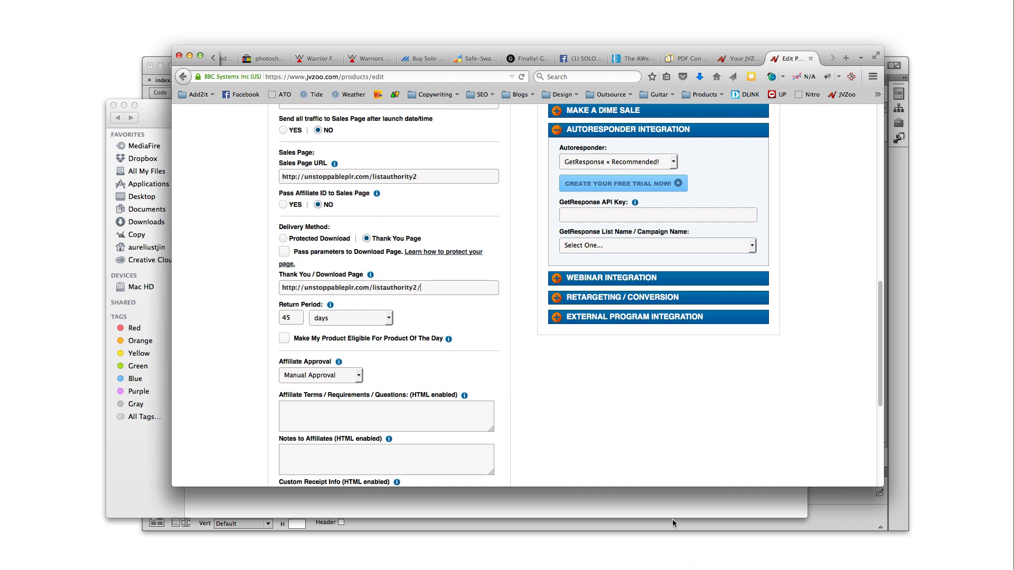
pyautogui.click(679, 502)
pyautogui.click(370, 186)
pyautogui.click(362, 171)
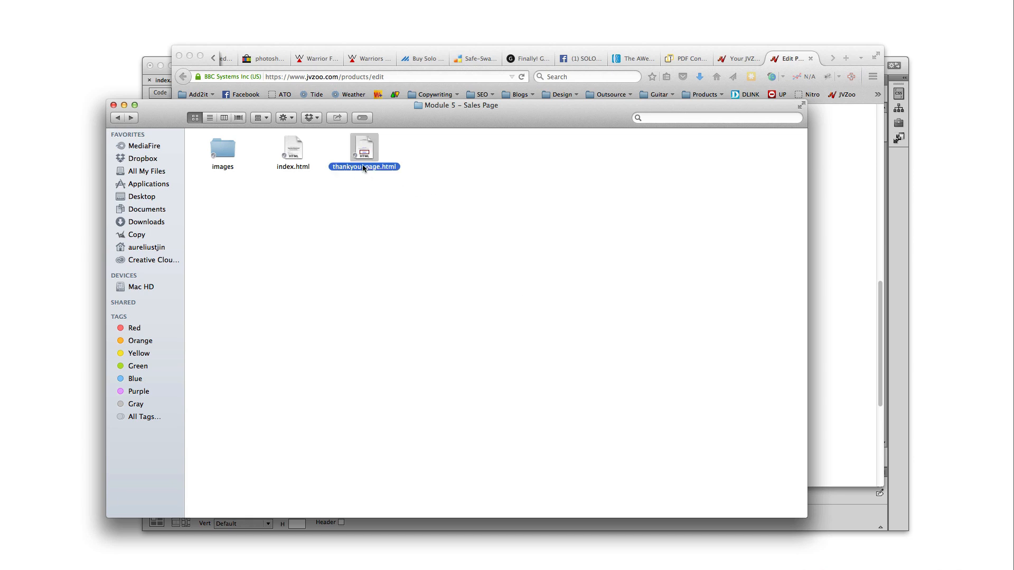
pyautogui.click(369, 166)
pyautogui.write('11651891191')
pyautogui.click(369, 167)
pyautogui.press('Escape')
pyautogui.press('super+z')
pyautogui.click(373, 192)
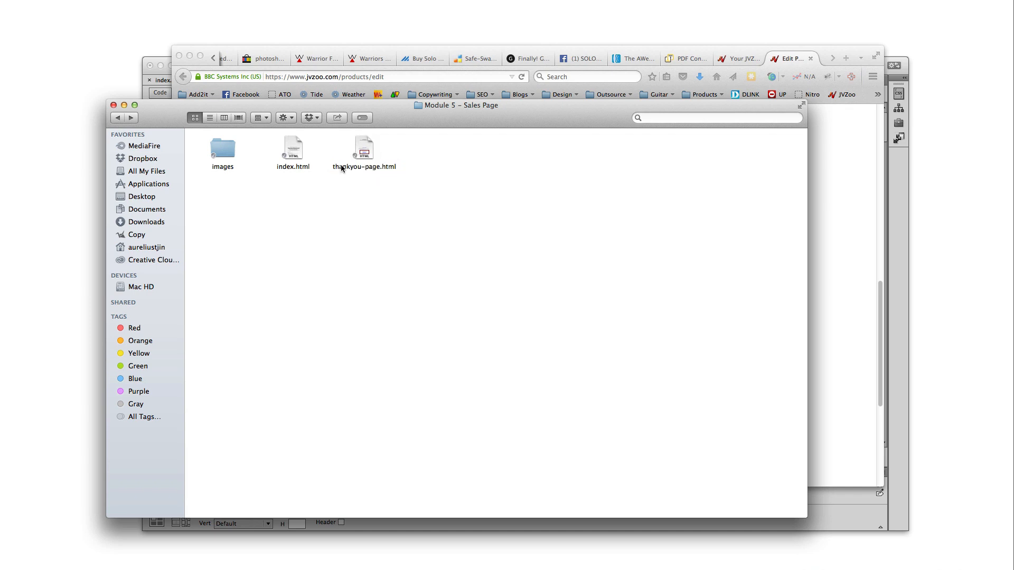
# Rename thankyou-page.html to 519191941.html and select the new name for copying
pyautogui.click(374, 168)
pyautogui.press('Return')
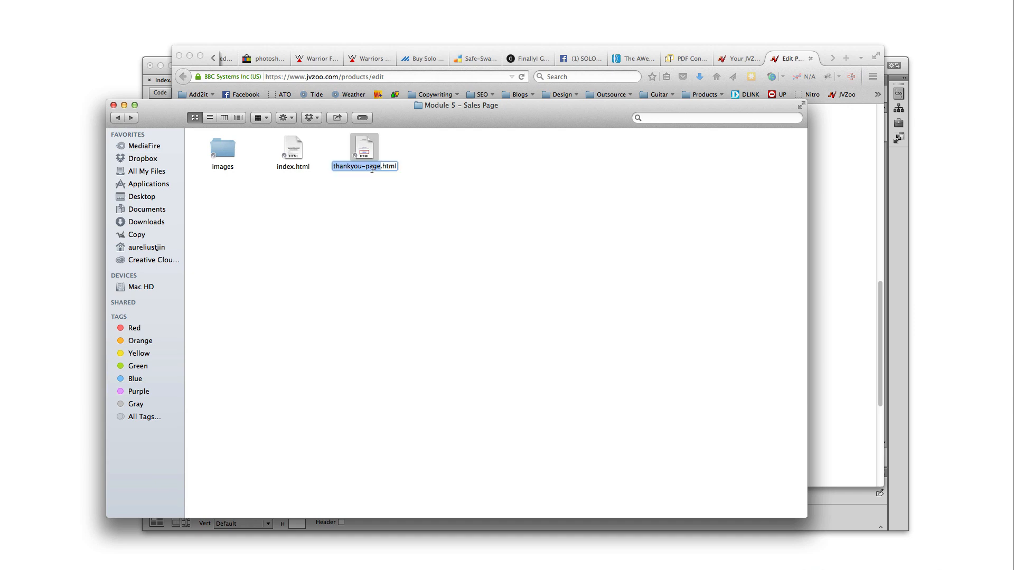
pyautogui.write('519191941')
pyautogui.press('Return')
pyautogui.click(372, 201)
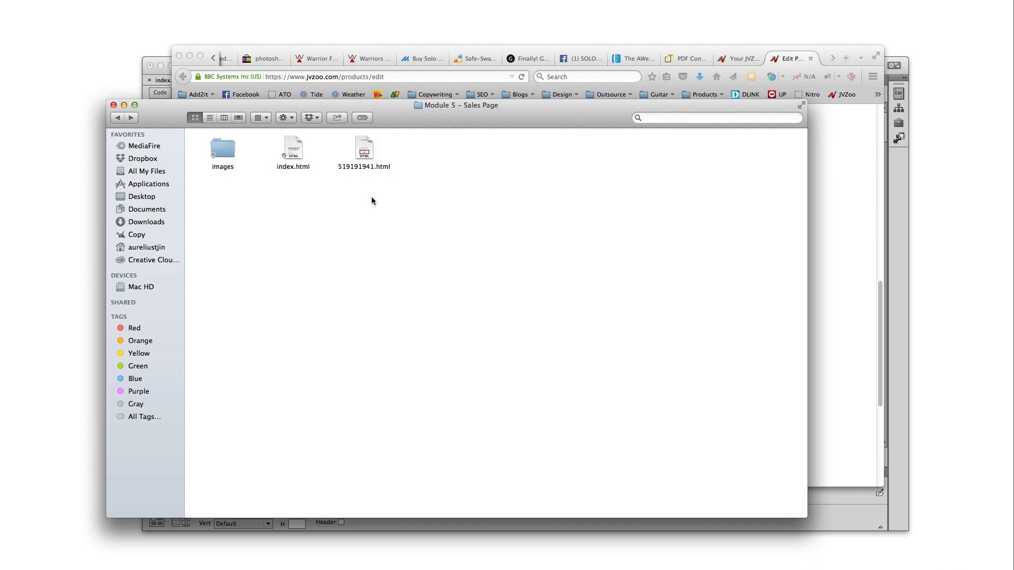
pyautogui.click(369, 165)
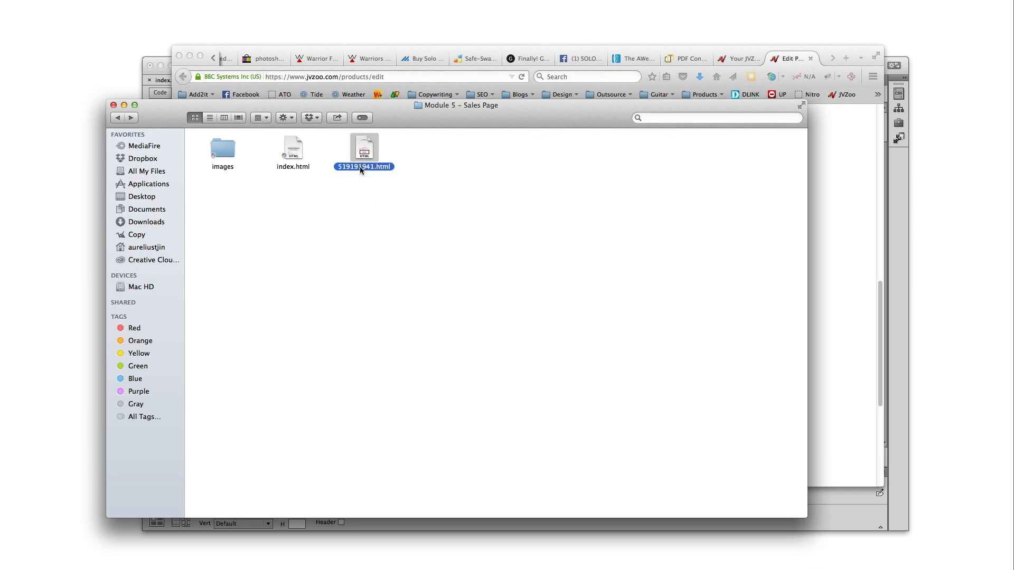
pyautogui.press('Return')
pyautogui.press('super+a')
pyautogui.press('super+c')
# Append 519191941.html to the Thank You / Download Page address and compare it with the Sales Page URL
pyautogui.click(857, 322)
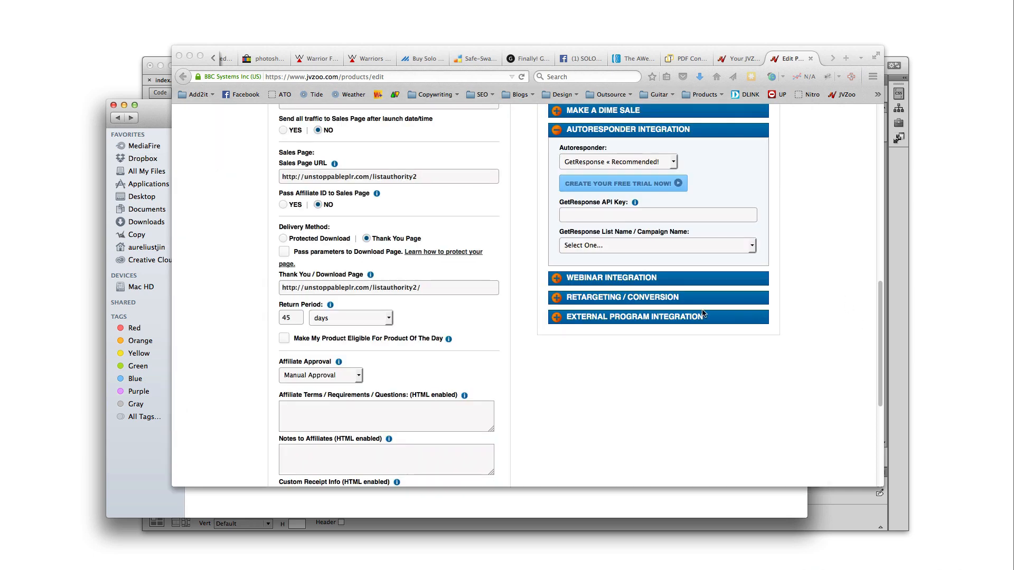
pyautogui.click(440, 294)
pyautogui.press('super+v')
pyautogui.moveTo(421, 291); pyautogui.dragTo(473, 294)
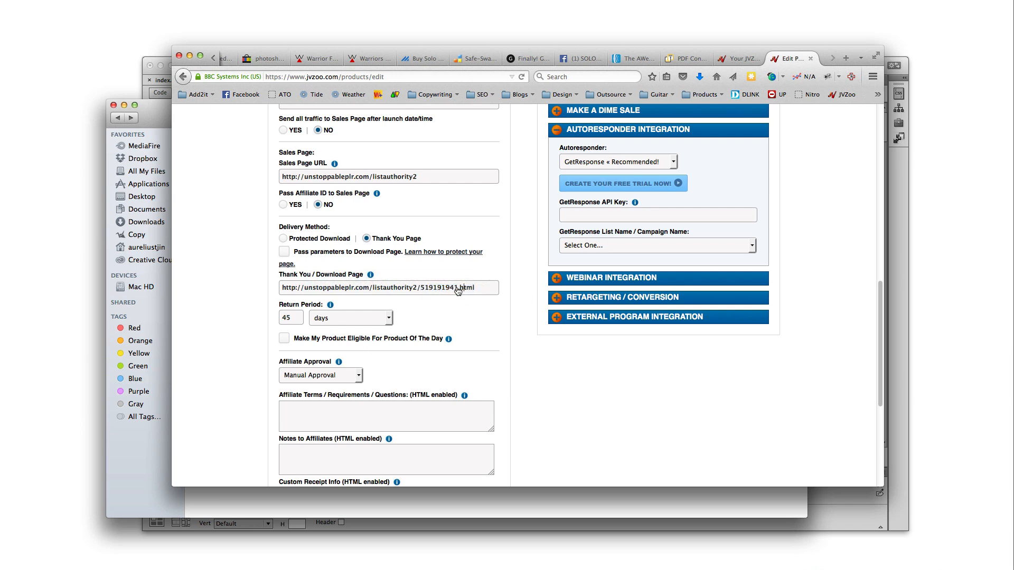
pyautogui.click(416, 293)
pyautogui.moveTo(428, 183); pyautogui.dragTo(279, 177)
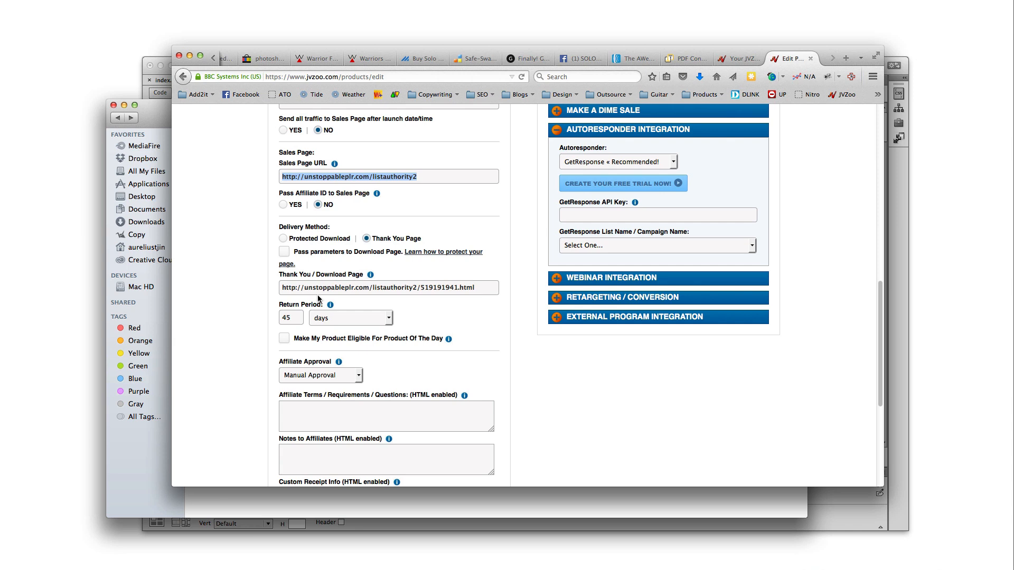
pyautogui.moveTo(300, 292); pyautogui.dragTo(224, 281)
pyautogui.click(475, 293)
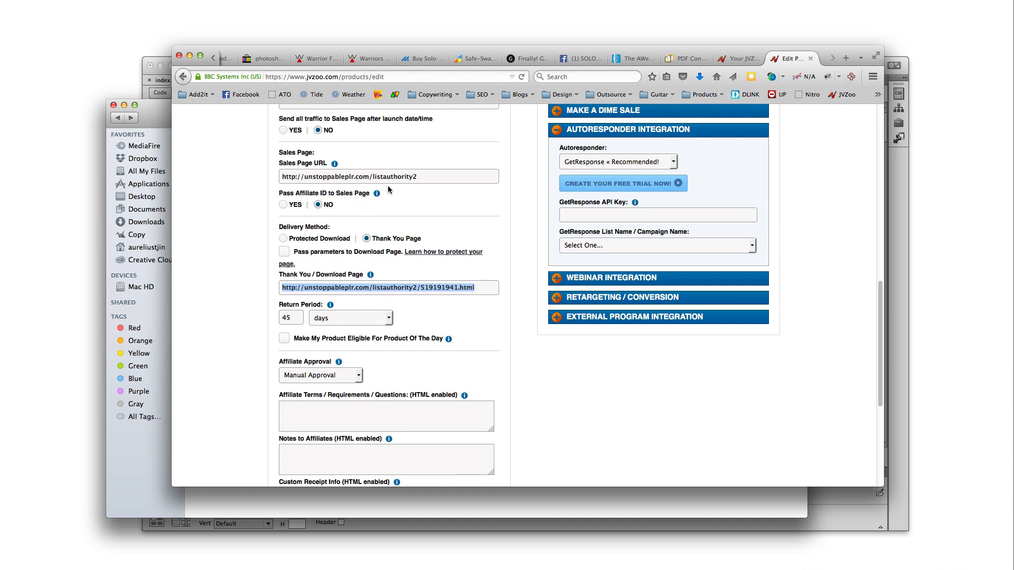
# Change the Return Period from 45 to 30 days and tick Product Of The Day eligibility
pyautogui.doubleClick(296, 322)
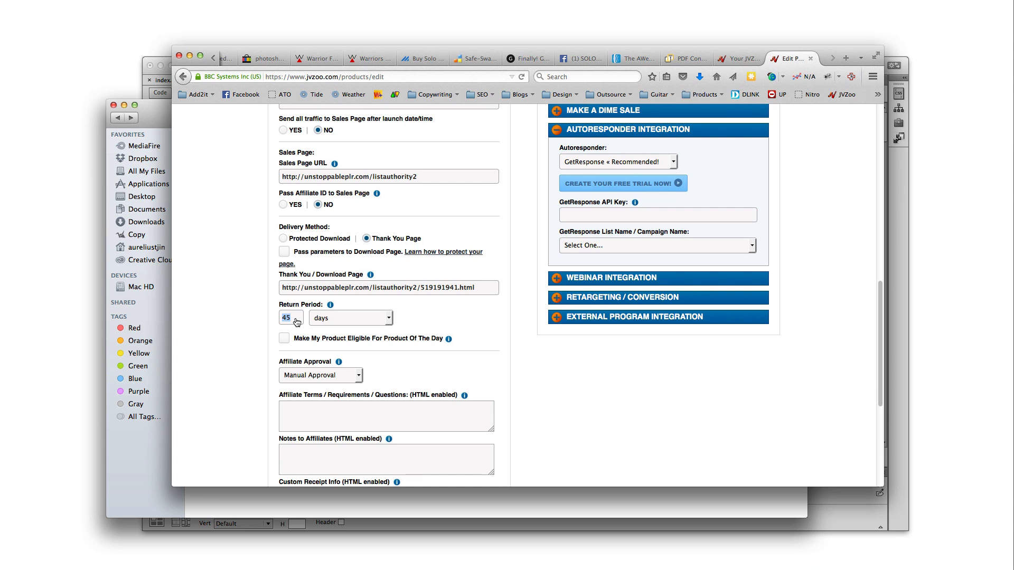
pyautogui.write('30')
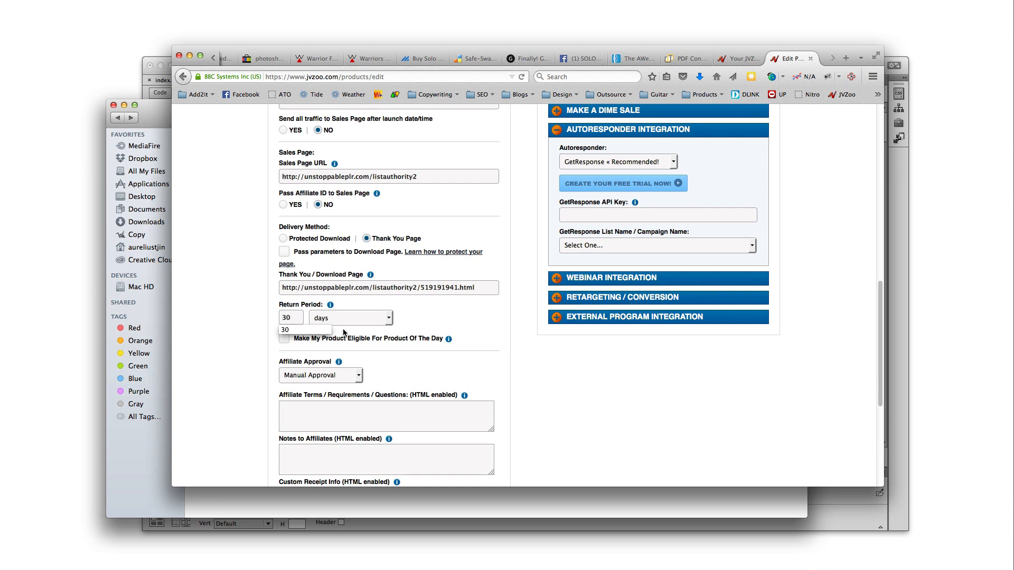
pyautogui.click(223, 379)
pyautogui.click(284, 340)
pyautogui.scroll(15, 378, 358)
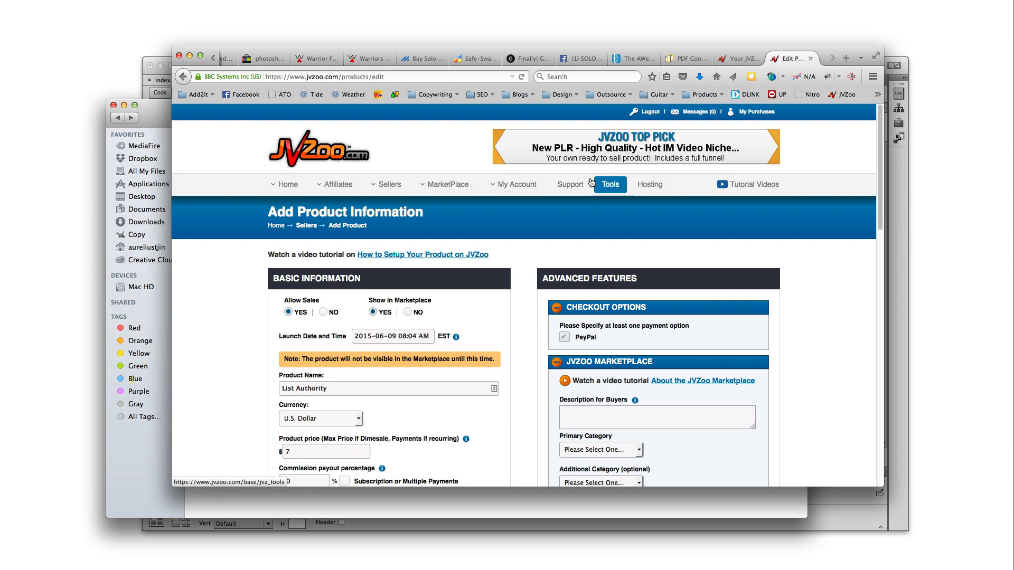
pyautogui.moveTo(450, 189)
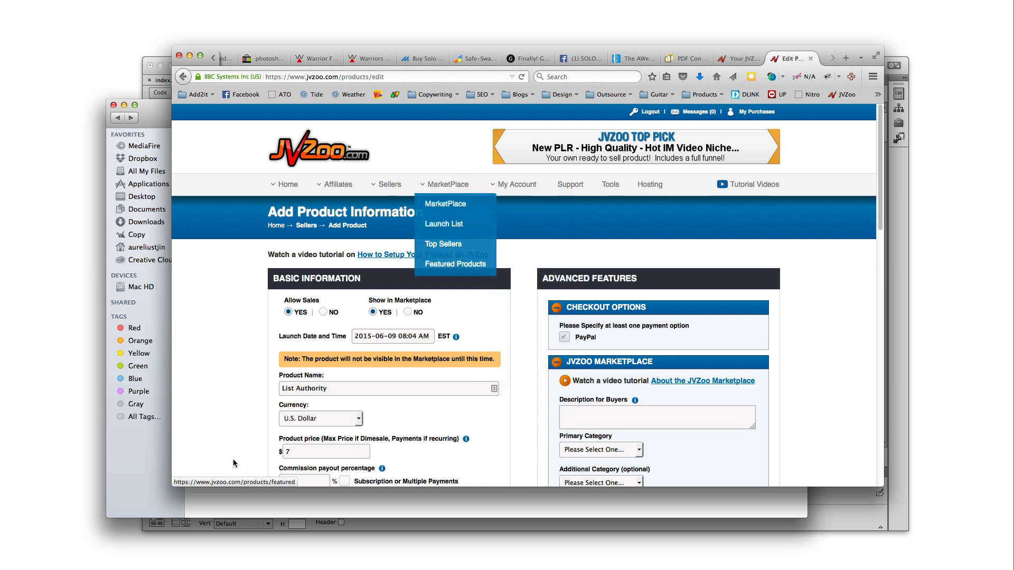
pyautogui.scroll(-10, 242, 430)
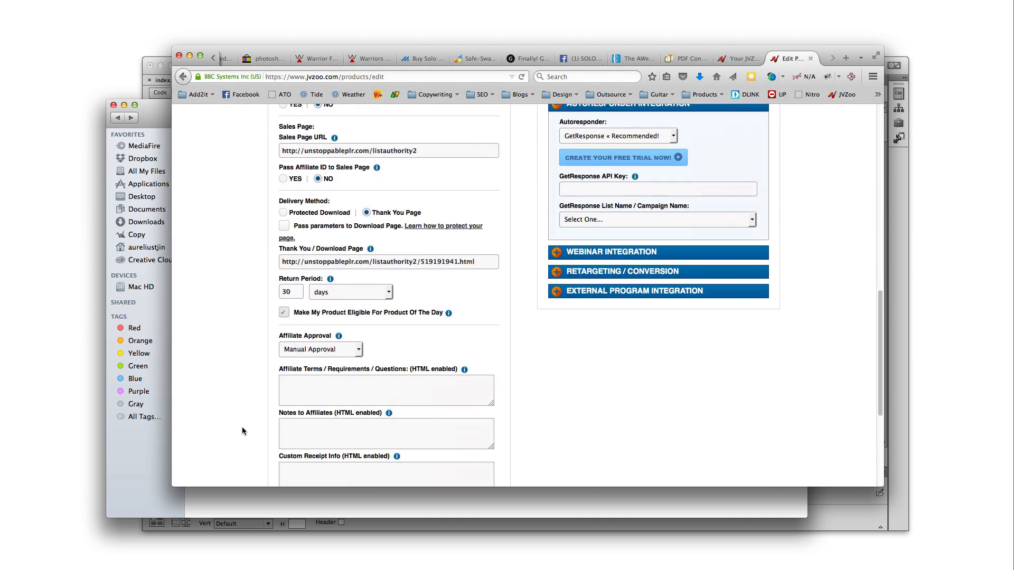
pyautogui.scroll(-2, 429, 391)
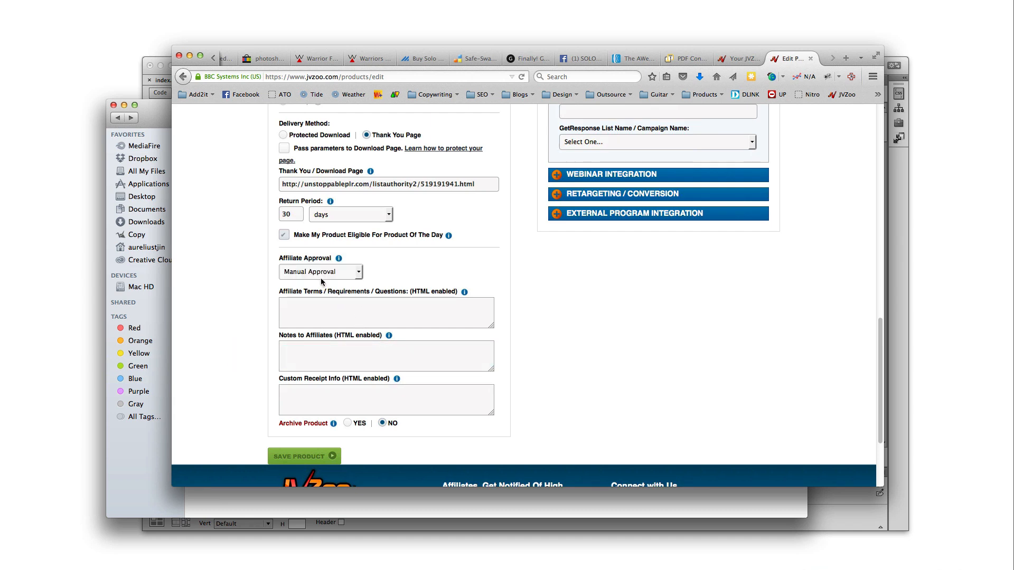
pyautogui.click(339, 273)
pyautogui.click(336, 273)
pyautogui.click(334, 278)
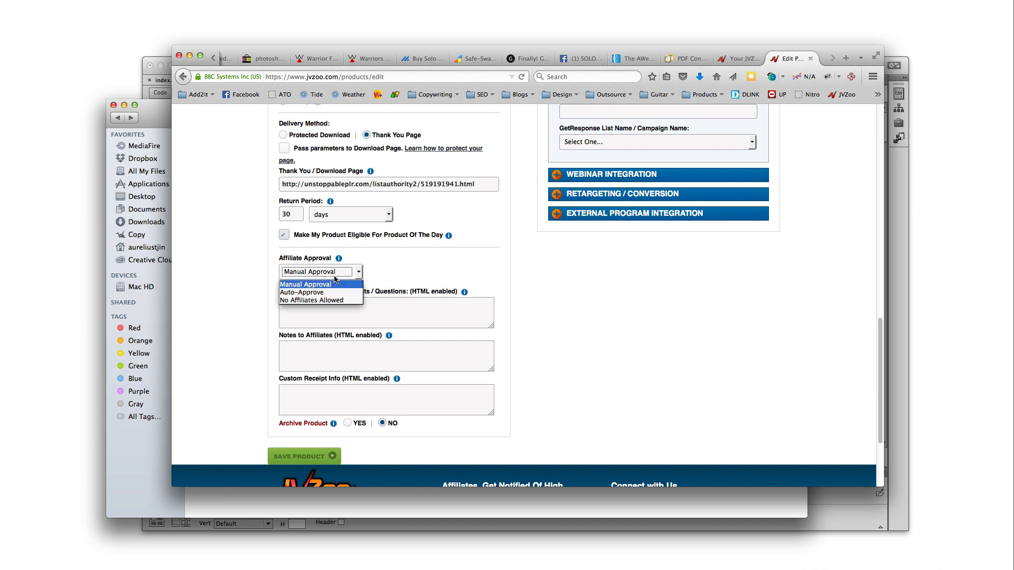
pyautogui.click(334, 283)
pyautogui.click(338, 275)
pyautogui.press('Escape')
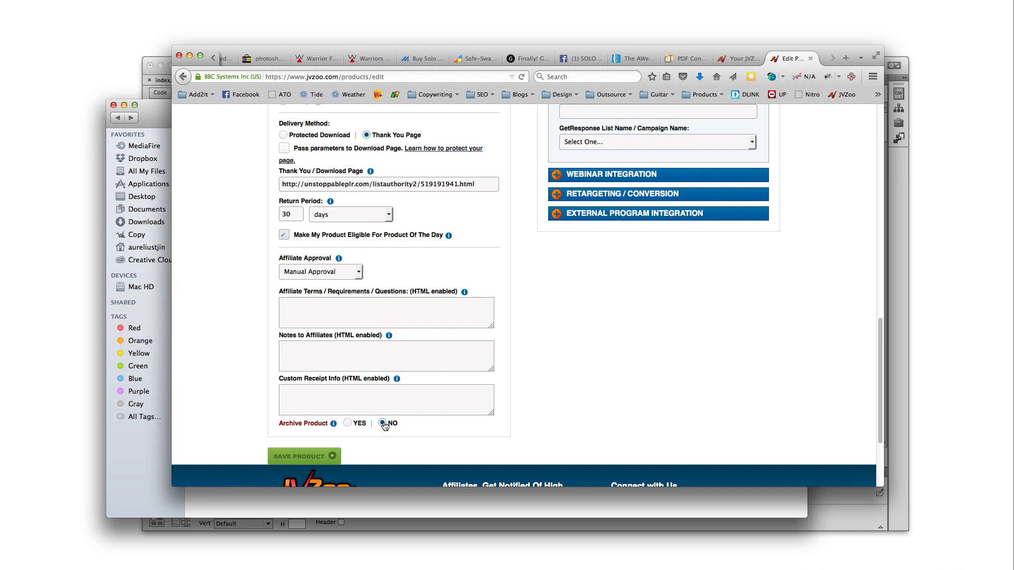
pyautogui.scroll(20, 598, 394)
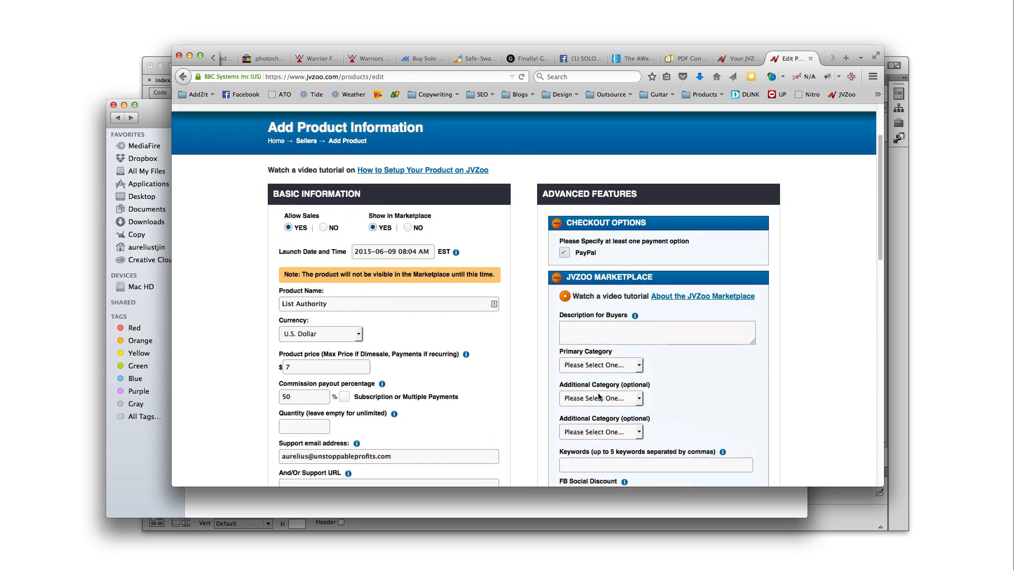
# Paste 'List Authority' into the Description for Buyers box
pyautogui.scroll(-3, 607, 311)
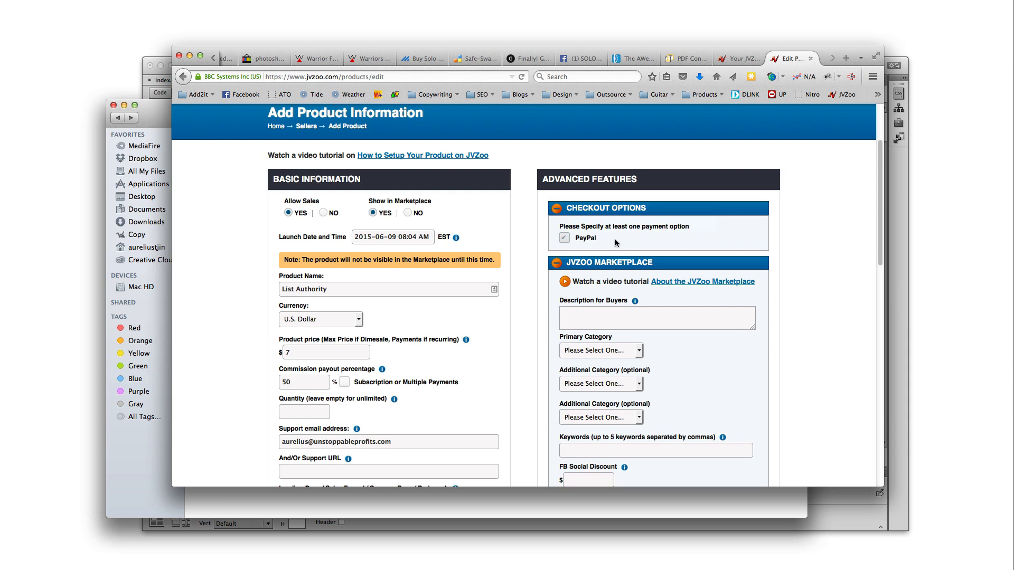
pyautogui.click(608, 314)
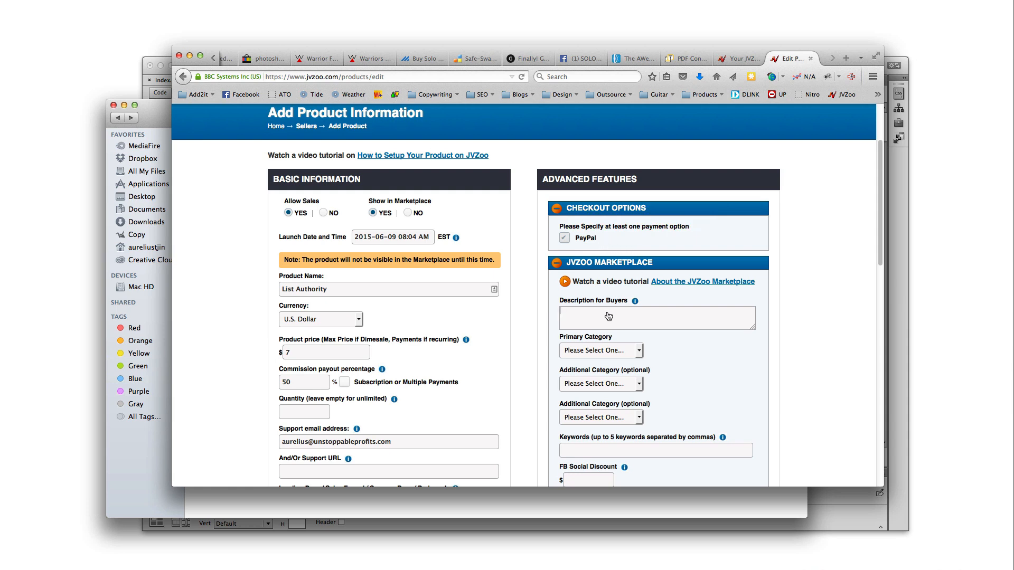
pyautogui.doubleClick(362, 291)
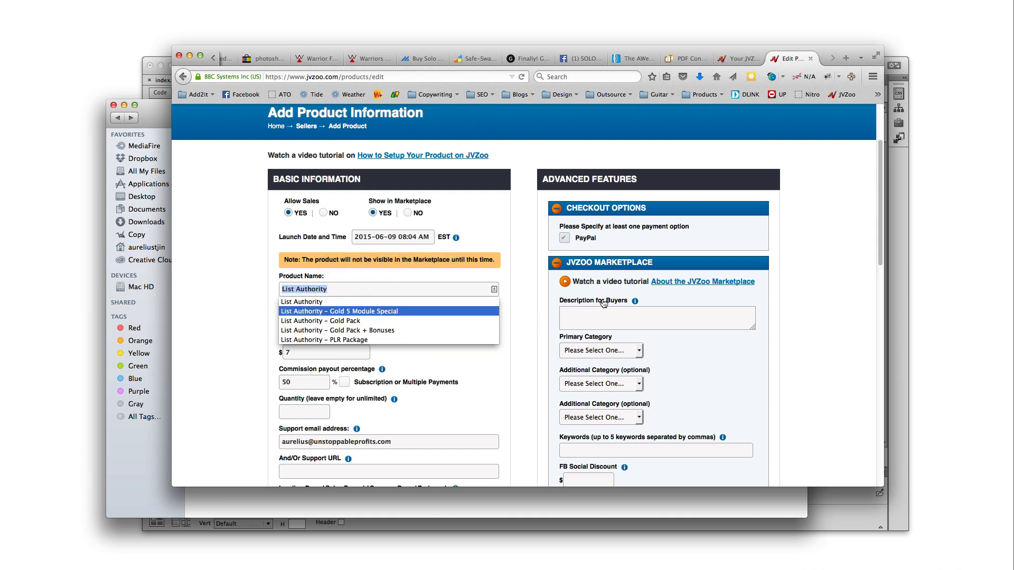
pyautogui.click(594, 319)
pyautogui.write('List Authority')
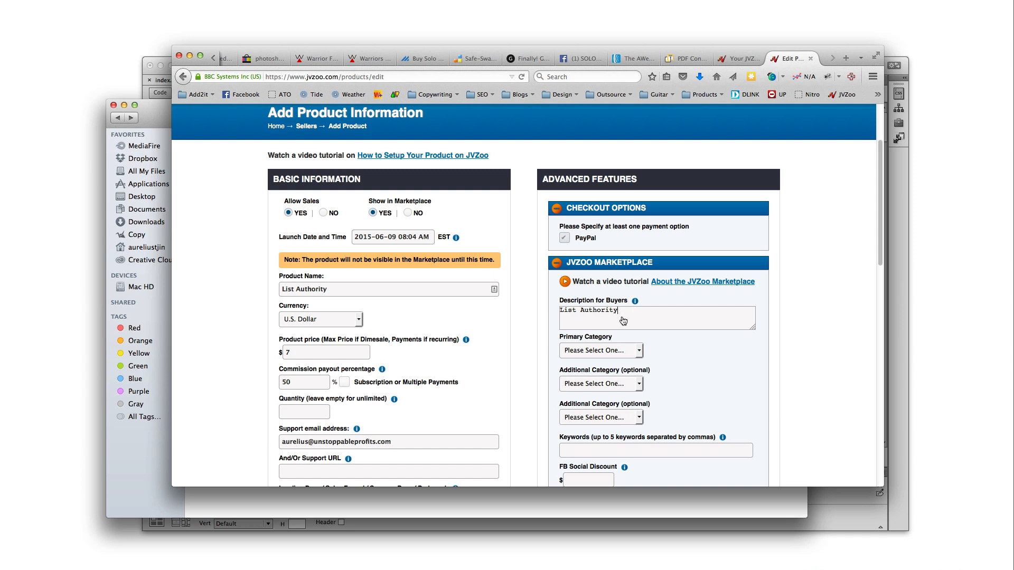
pyautogui.press('super+a')
pyautogui.click(635, 323)
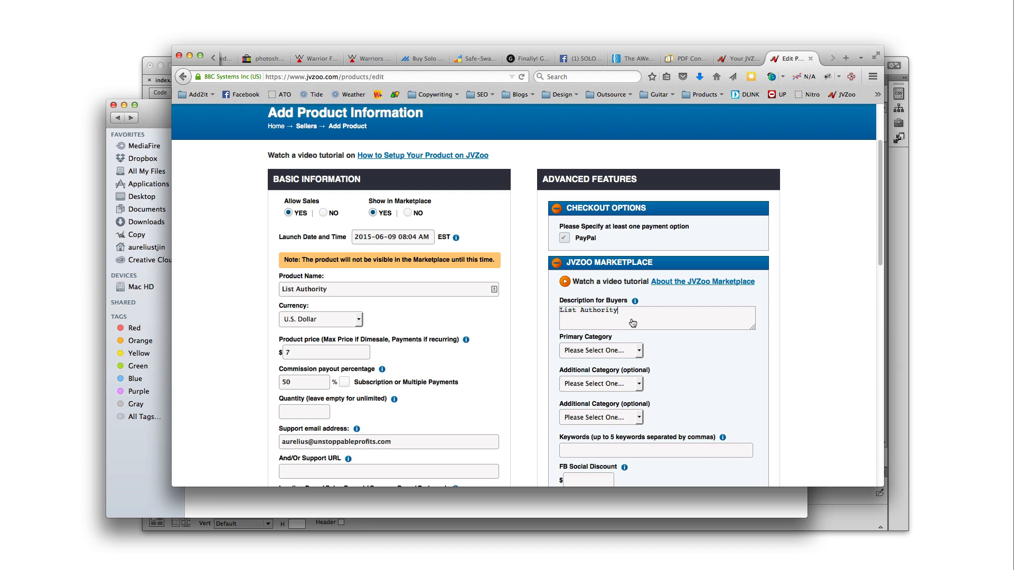
# Choose Internet Marketing / E-Commerce > General as the primary category
pyautogui.click(621, 356)
pyautogui.scroll(-6, 634, 459)
pyautogui.scroll(-15, 635, 461)
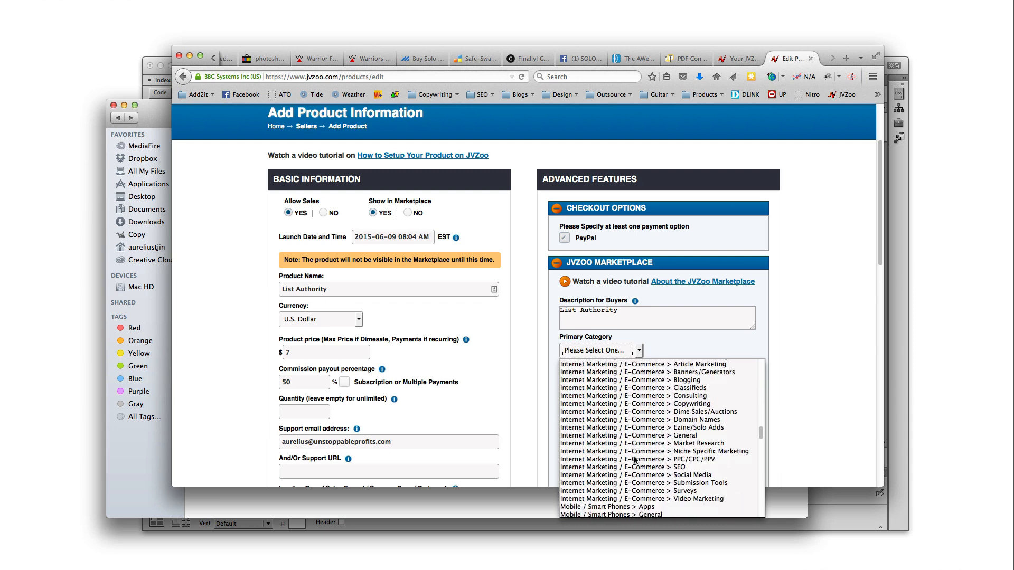
pyautogui.scroll(-3, 636, 458)
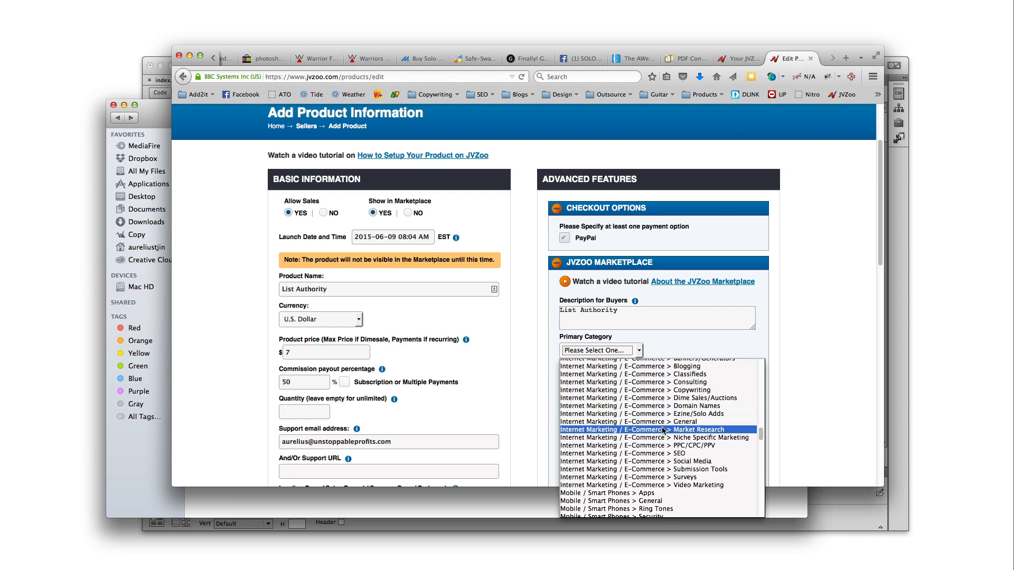
pyautogui.scroll(1, 677, 381)
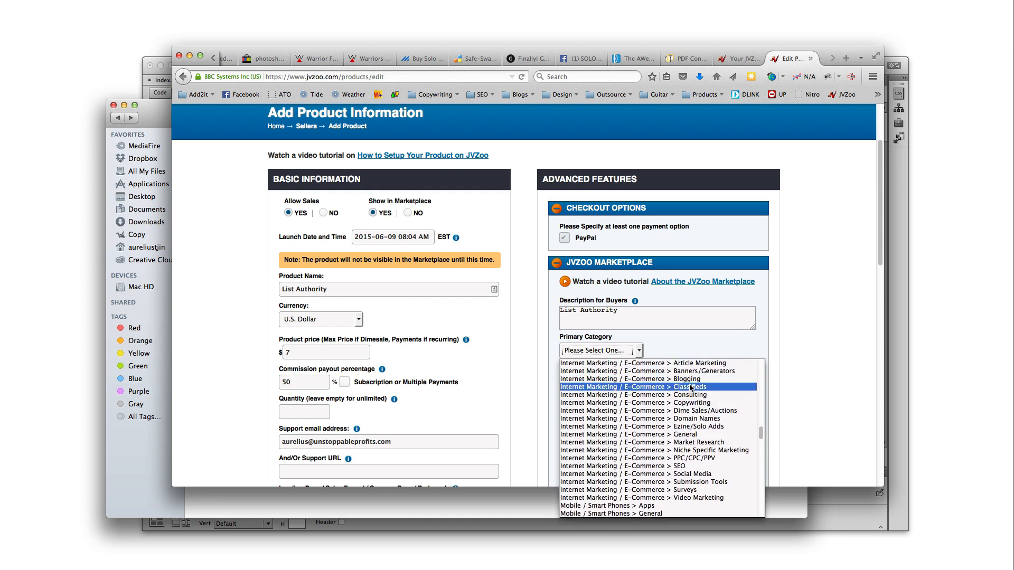
pyautogui.click(694, 434)
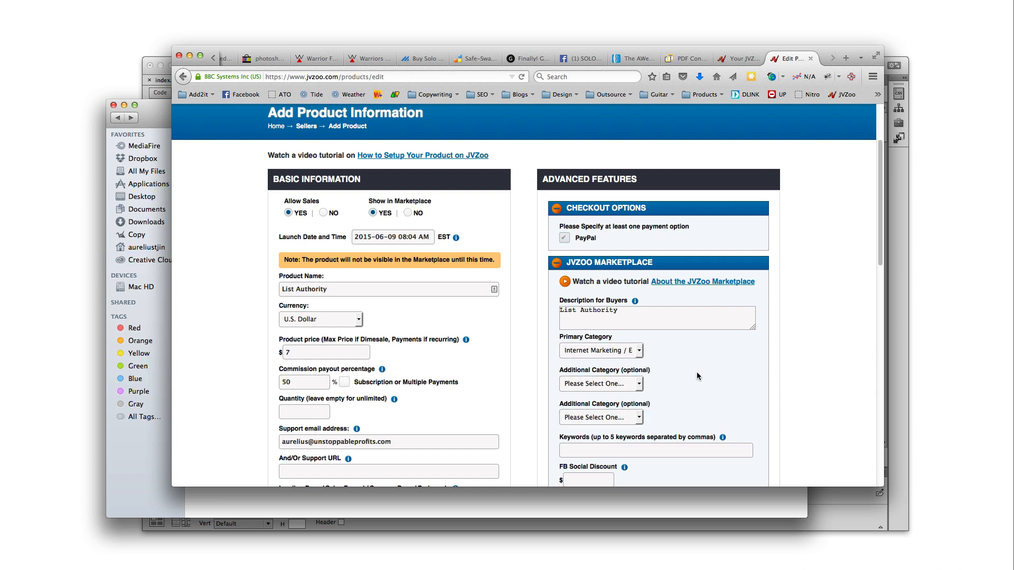
pyautogui.scroll(-3, 690, 372)
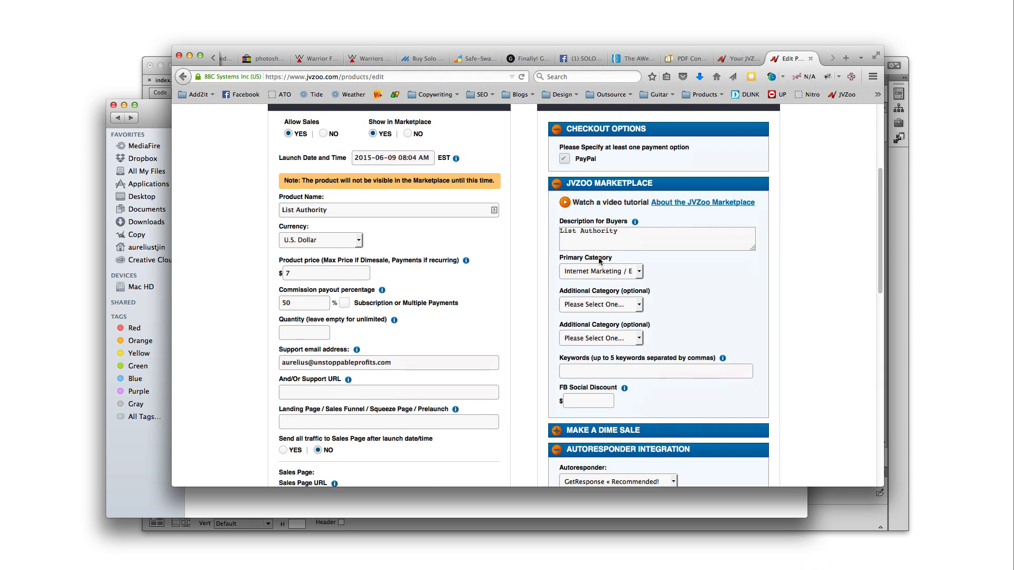
# Check both Additional Category dropdowns, leaving them unchanged
pyautogui.scroll(5, 598, 257)
pyautogui.moveTo(445, 156)
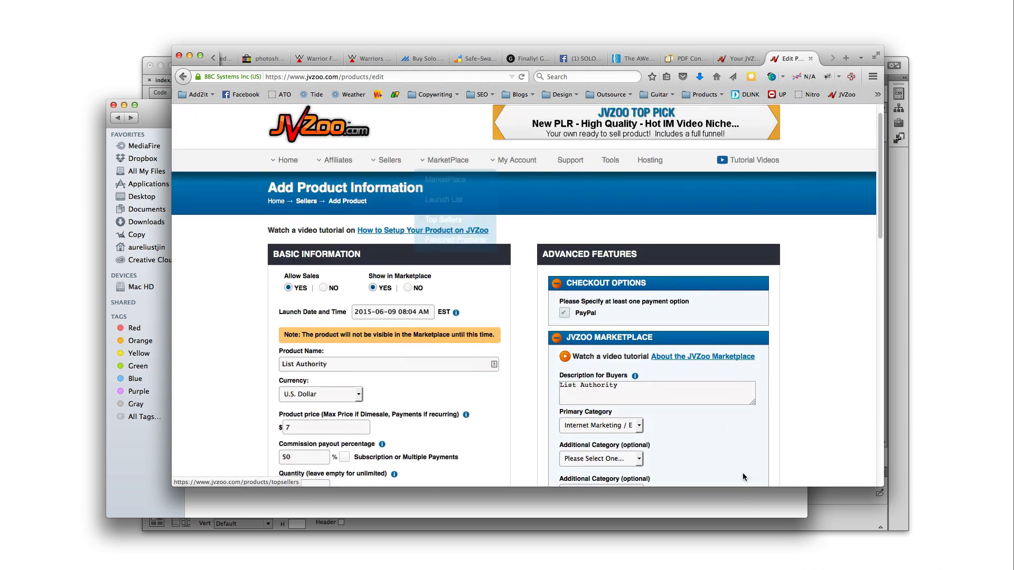
pyautogui.scroll(-3, 702, 442)
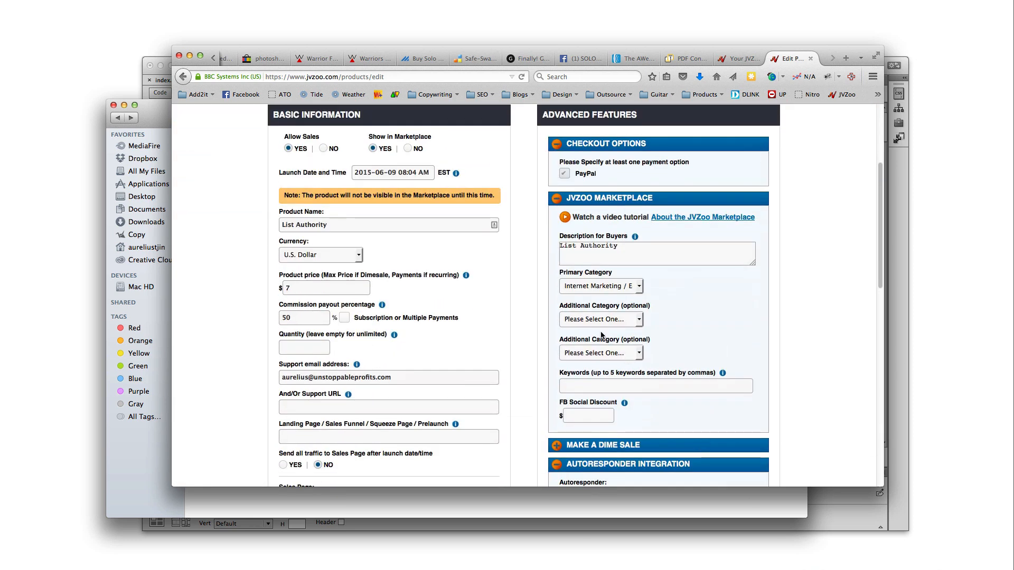
pyautogui.click(611, 320)
pyautogui.click(608, 320)
pyautogui.click(597, 353)
pyautogui.click(598, 354)
# Enter the keywords 'email marketing,list building'
pyautogui.scroll(-1, 689, 346)
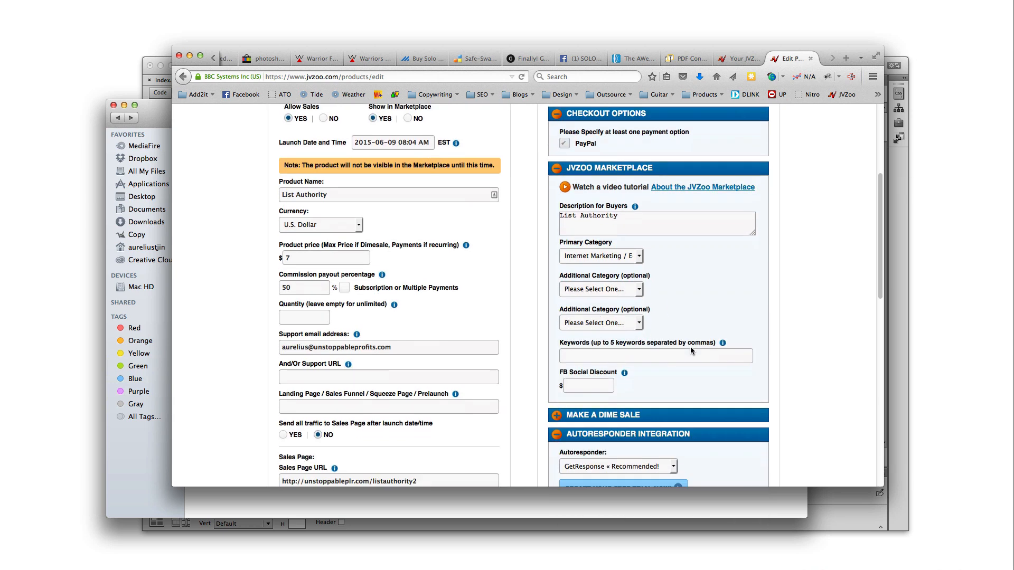
pyautogui.click(620, 357)
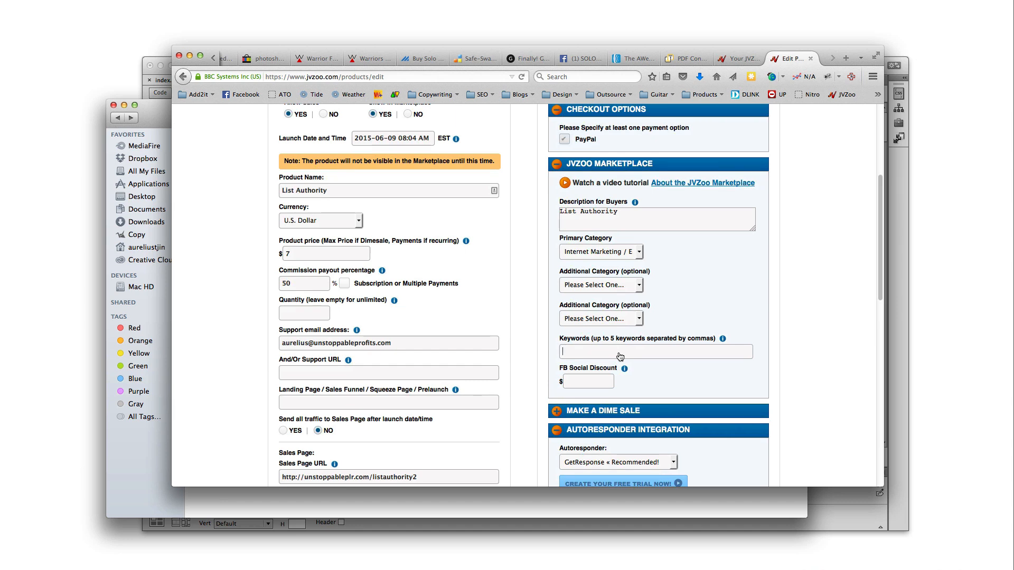
pyautogui.write('e')
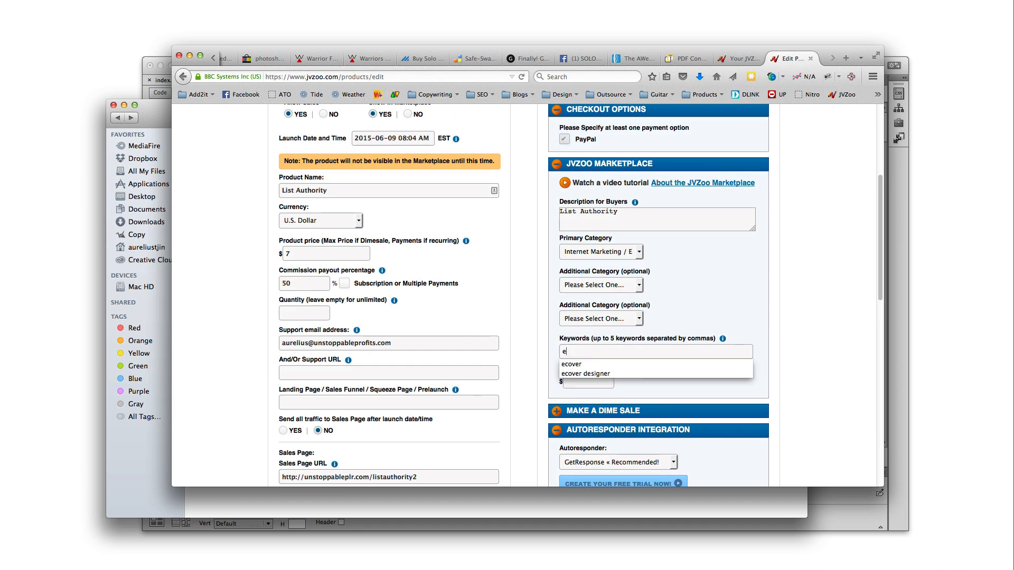
pyautogui.write('mail marketing,list building')
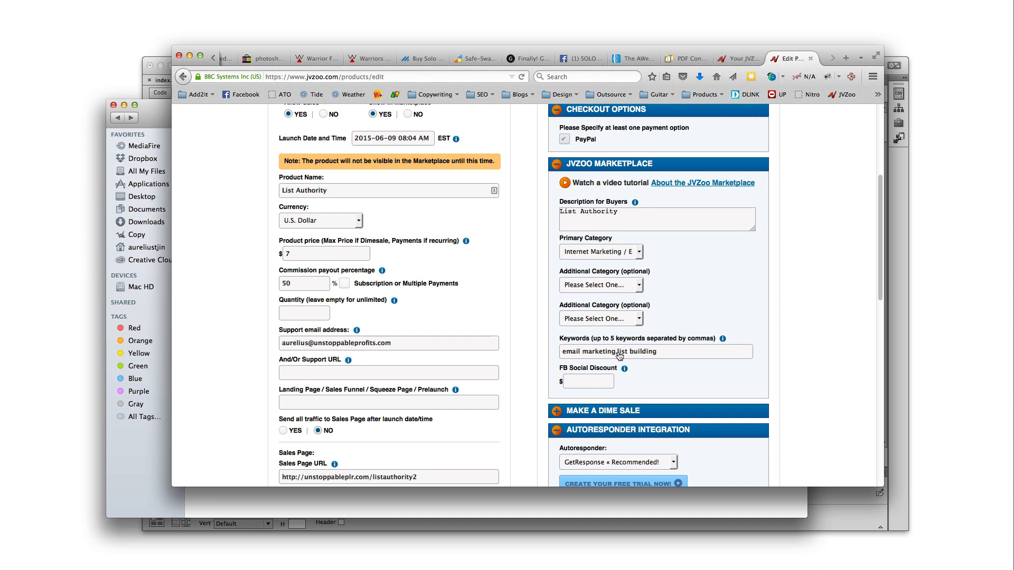
pyautogui.moveTo(675, 357); pyautogui.dragTo(546, 353)
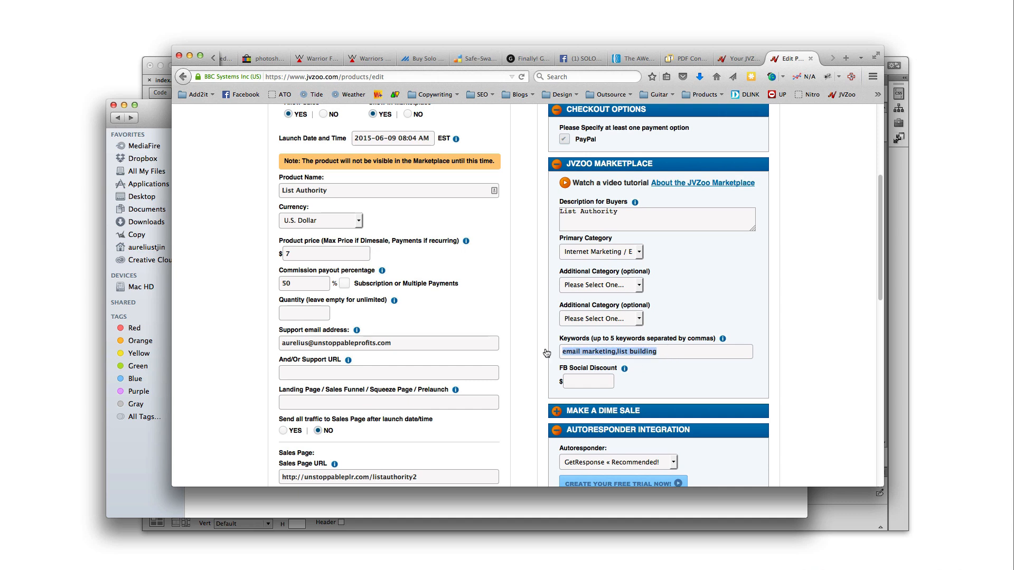
pyautogui.scroll(5, 405, 282)
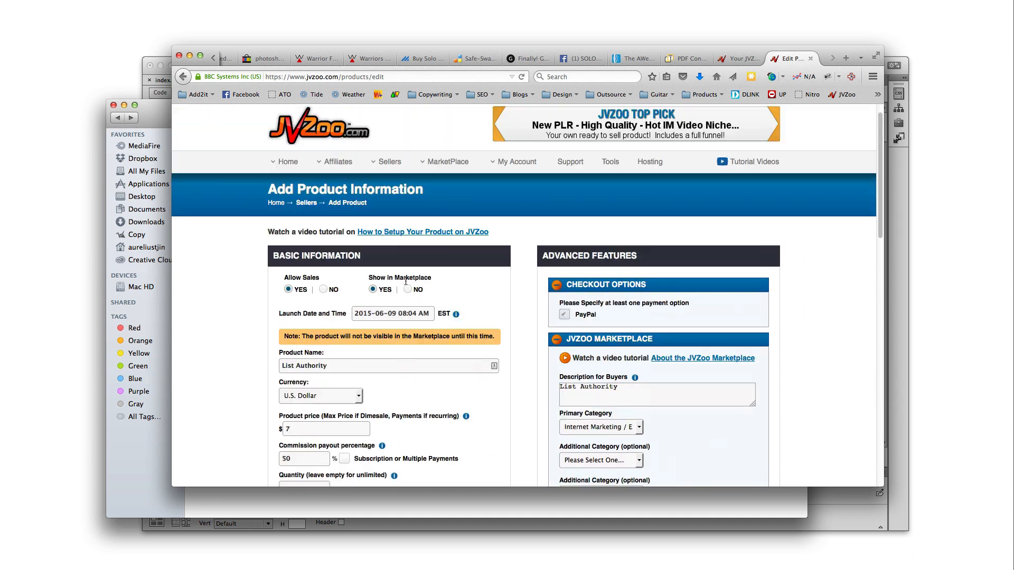
pyautogui.scroll(-9, 397, 384)
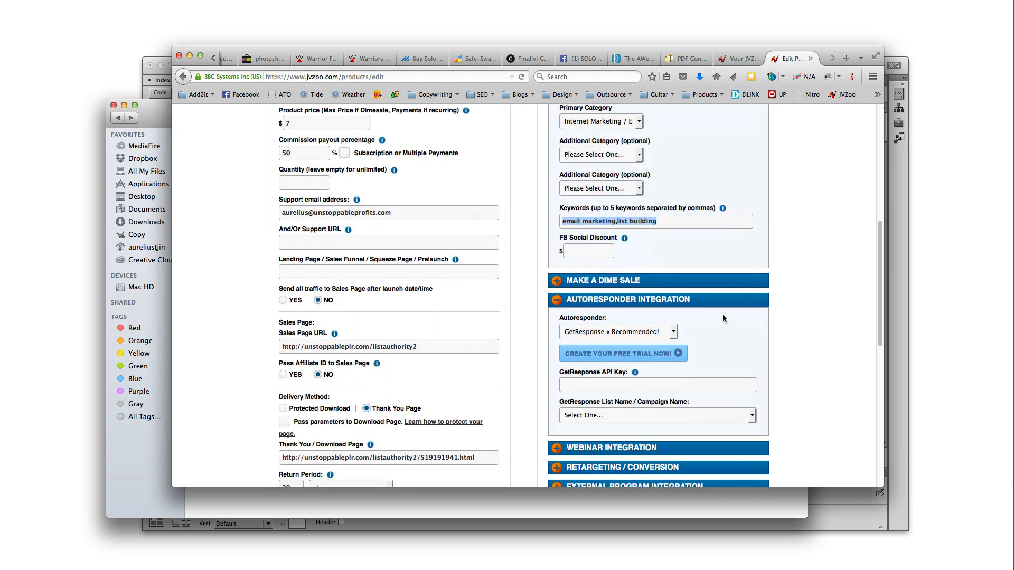
pyautogui.click(663, 226)
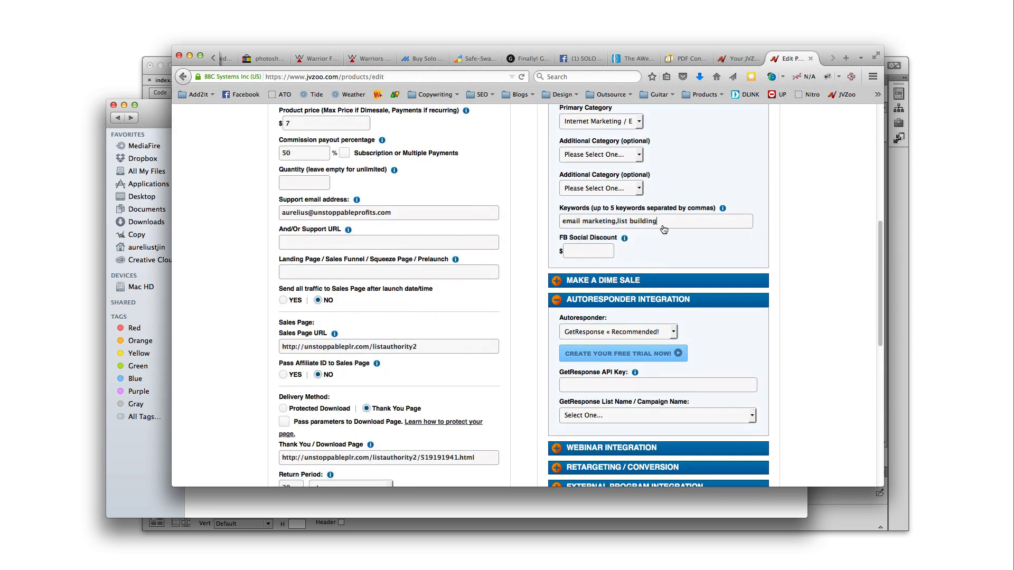
# Expand Make a Dime Sale and try start price 7.00, increase 0.01 and sales count 1
pyautogui.click(597, 283)
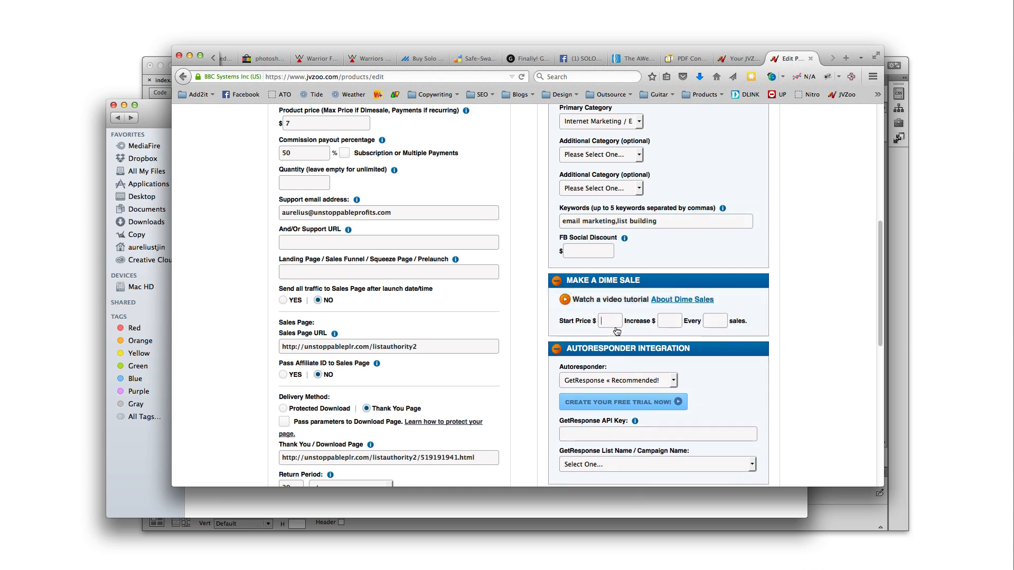
pyautogui.write('7.00')
pyautogui.click(669, 320)
pyautogui.write('0.01')
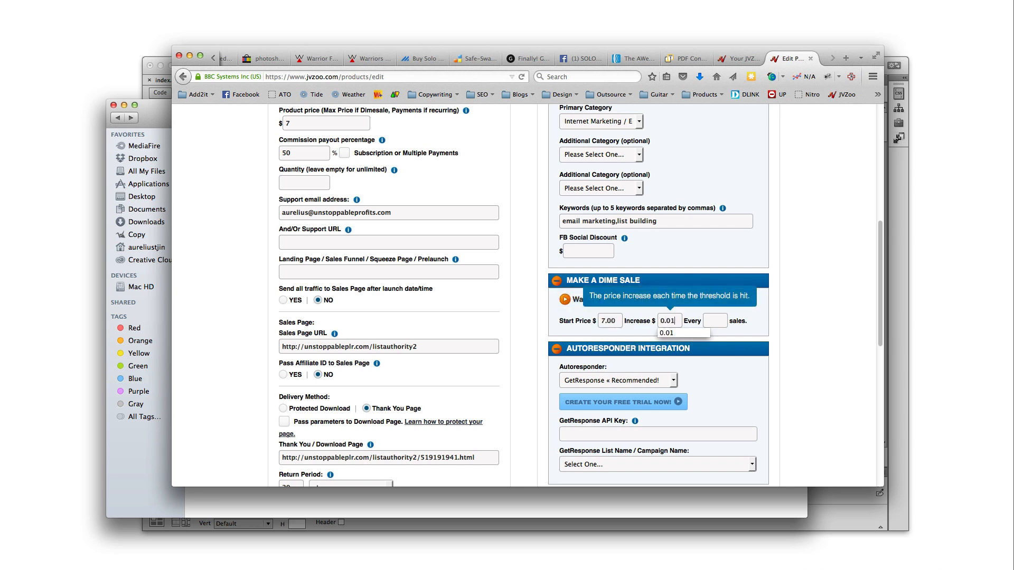
pyautogui.press('Tab')
pyautogui.write('1')
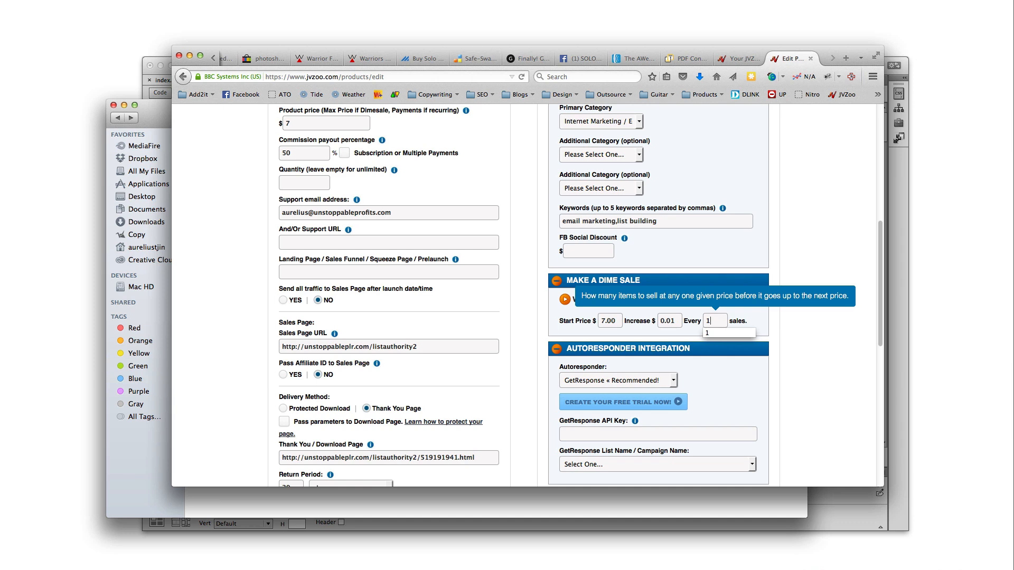
pyautogui.click(735, 320)
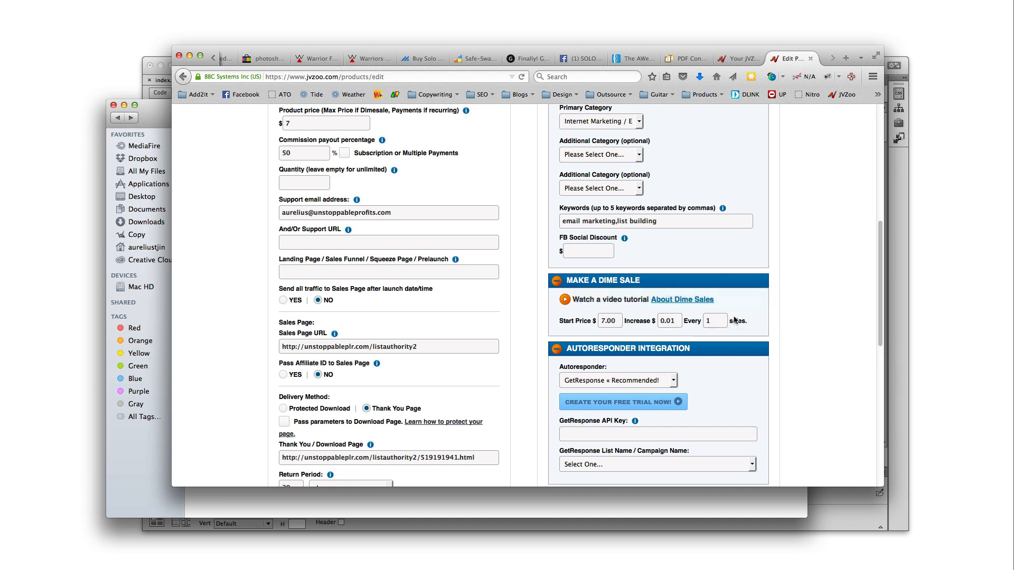
# Clear the dime sale sales count, increase amount and start price fields
pyautogui.doubleClick(728, 321)
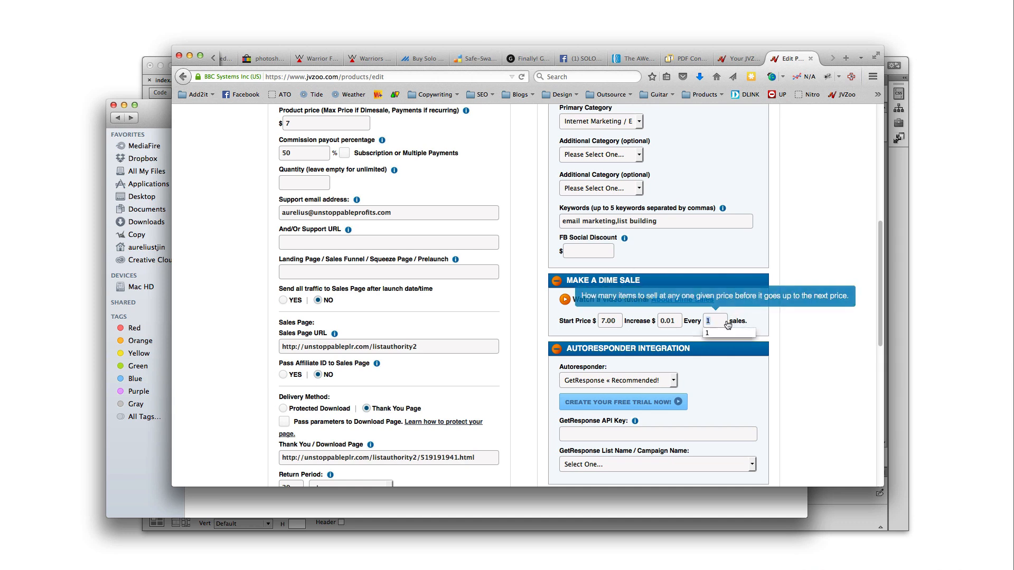
pyautogui.scroll(3, 365, 242)
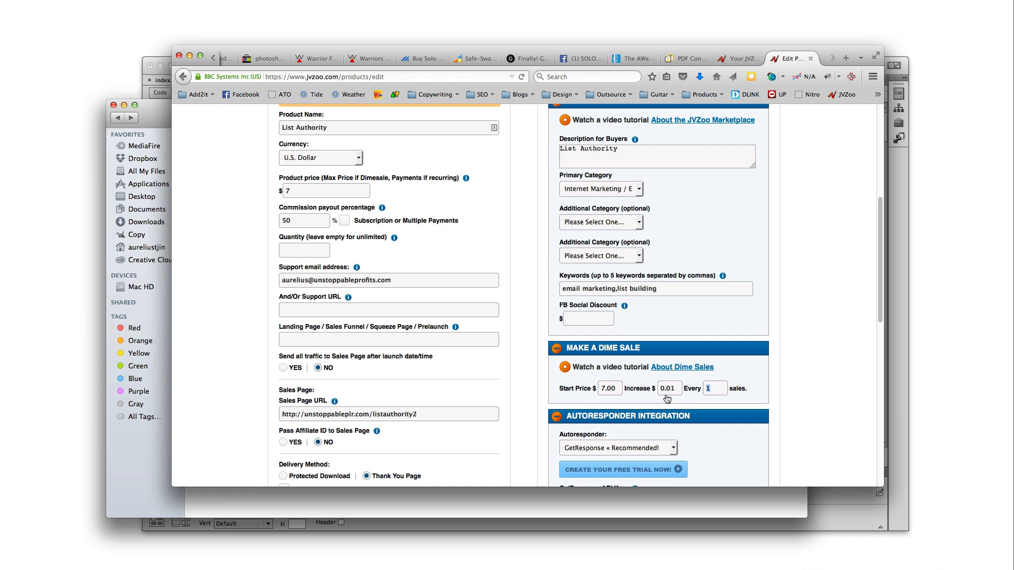
pyautogui.moveTo(666, 399)
pyautogui.press('BackSpace')
pyautogui.doubleClick(678, 390)
pyautogui.press('BackSpace')
pyautogui.doubleClick(615, 389)
pyautogui.write('7')
pyautogui.press('BackSpace')
pyautogui.scroll(-5, 762, 441)
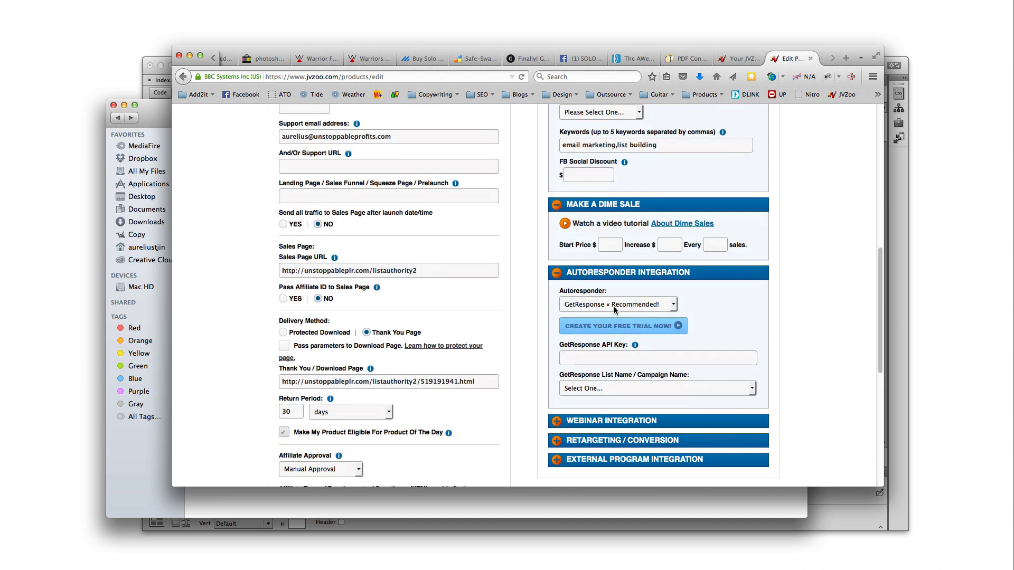
# Keep GetResponse selected in the Autoresponder dropdown and check the API Key field
pyautogui.click(616, 307)
pyautogui.click(616, 307)
pyautogui.click(725, 310)
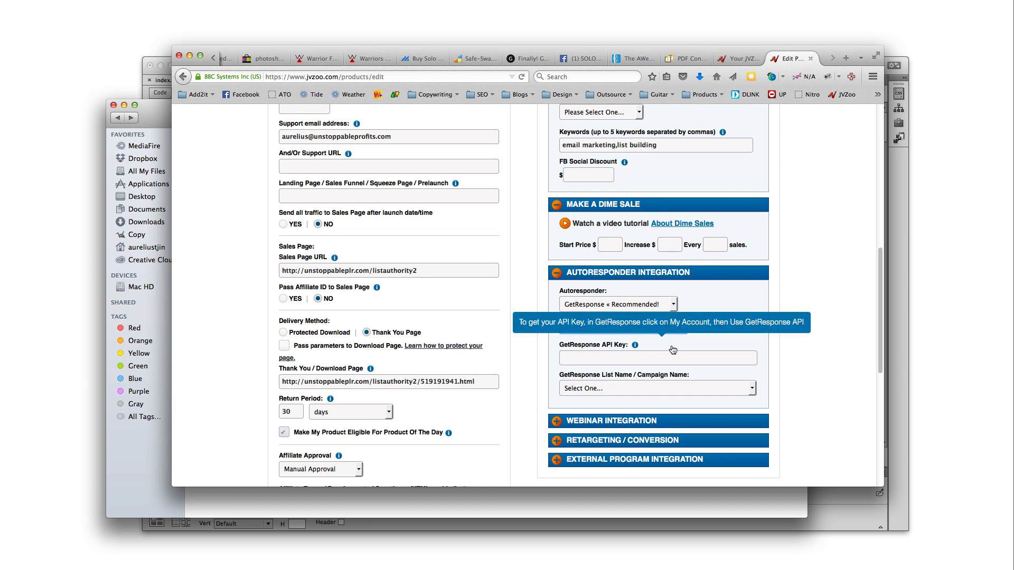
pyautogui.scroll(-1, 716, 332)
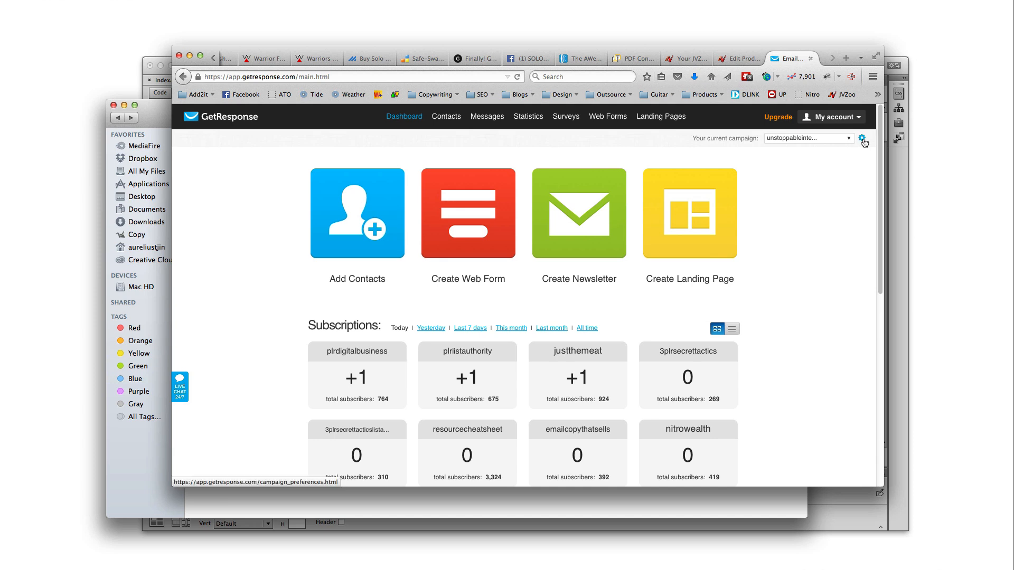
# Copy the secret key from GetResponse's Account Details > GetResponse API page
pyautogui.moveTo(858, 121)
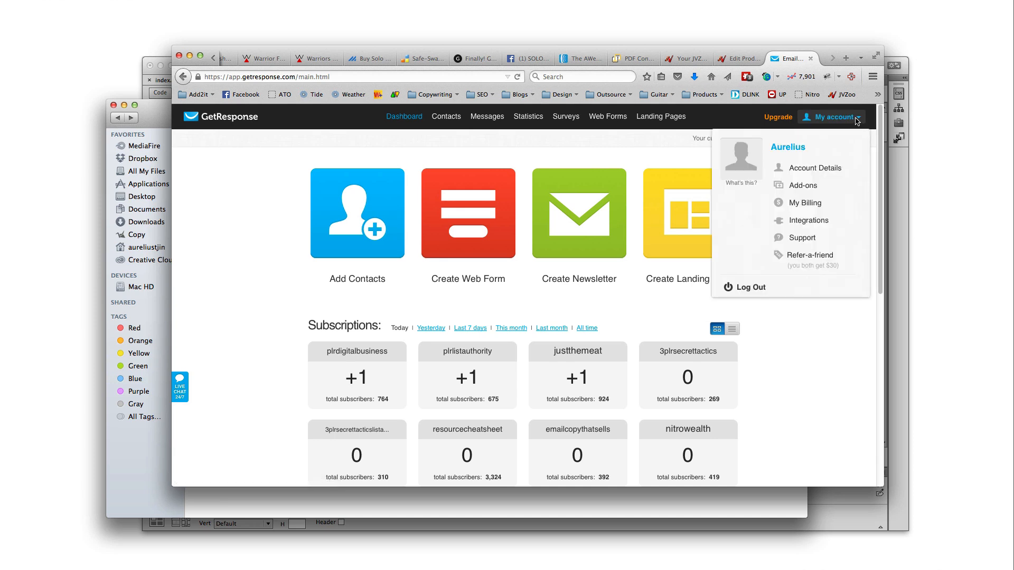
pyautogui.click(822, 169)
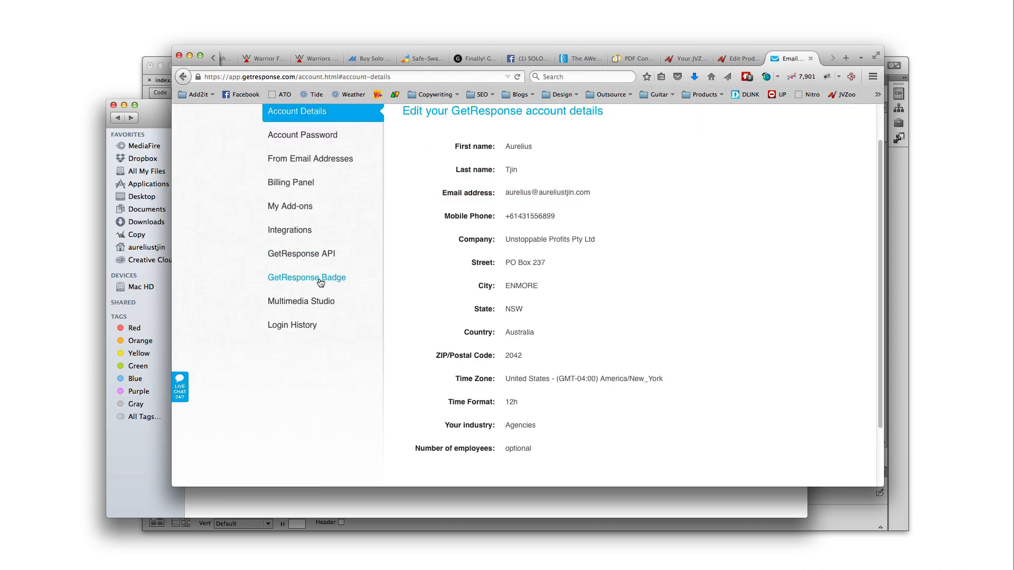
pyautogui.click(315, 258)
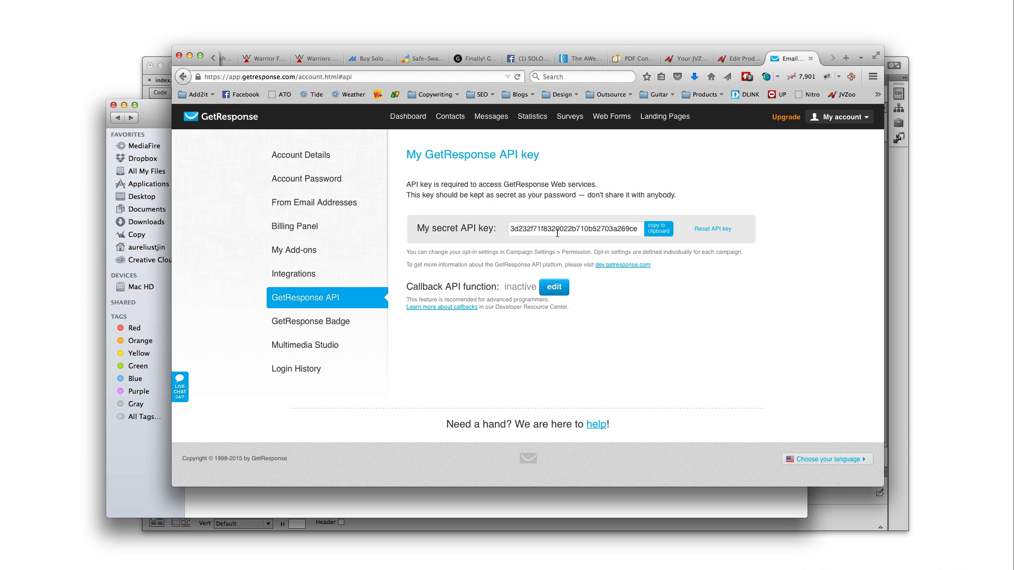
pyautogui.rightClick(528, 226)
pyautogui.click(524, 228)
pyautogui.doubleClick(524, 229)
pyautogui.rightClick(523, 228)
pyautogui.click(598, 263)
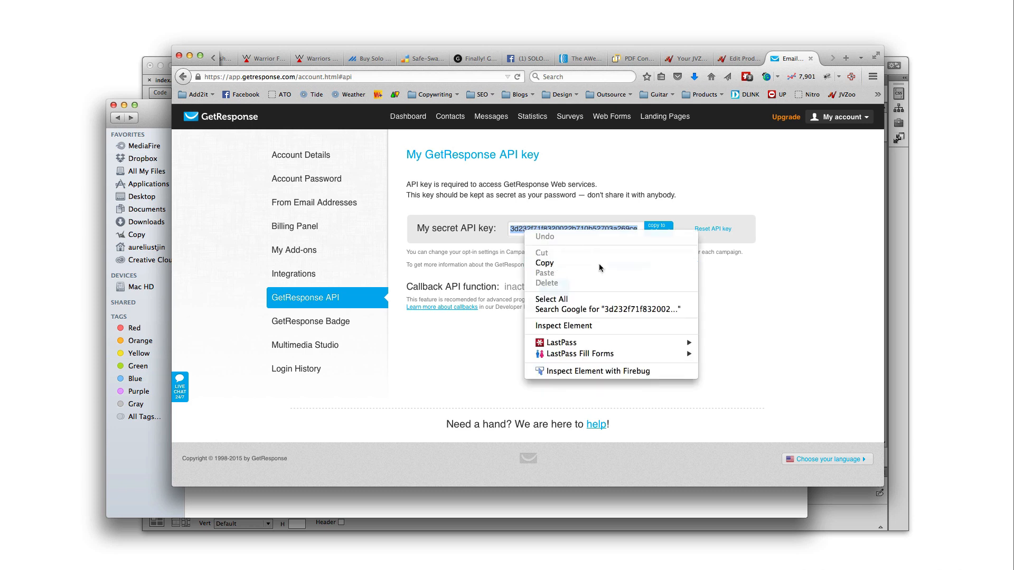
# Paste the copied secret key into JVZoo's GetResponse API Key field
pyautogui.click(744, 58)
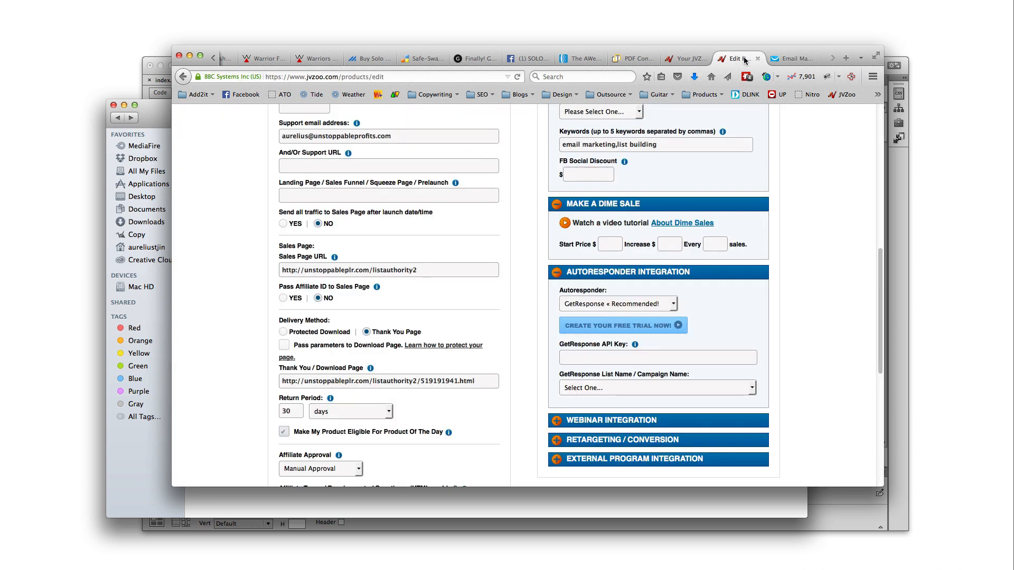
pyautogui.click(618, 363)
pyautogui.rightClick(621, 364)
pyautogui.click(644, 403)
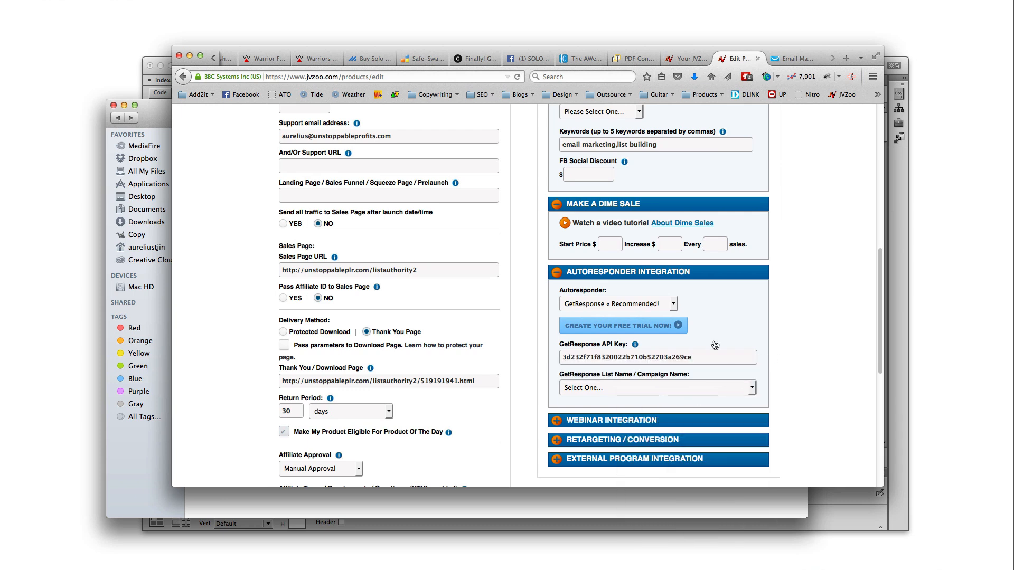
# Browse the GetResponse campaign list and close it with no list chosen
pyautogui.scroll(-1, 694, 384)
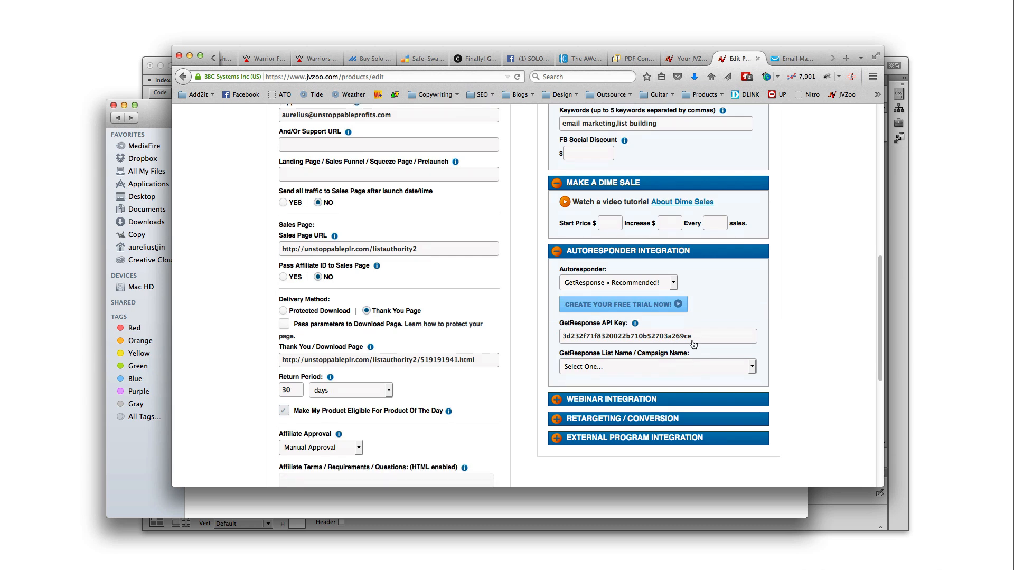
pyautogui.click(629, 370)
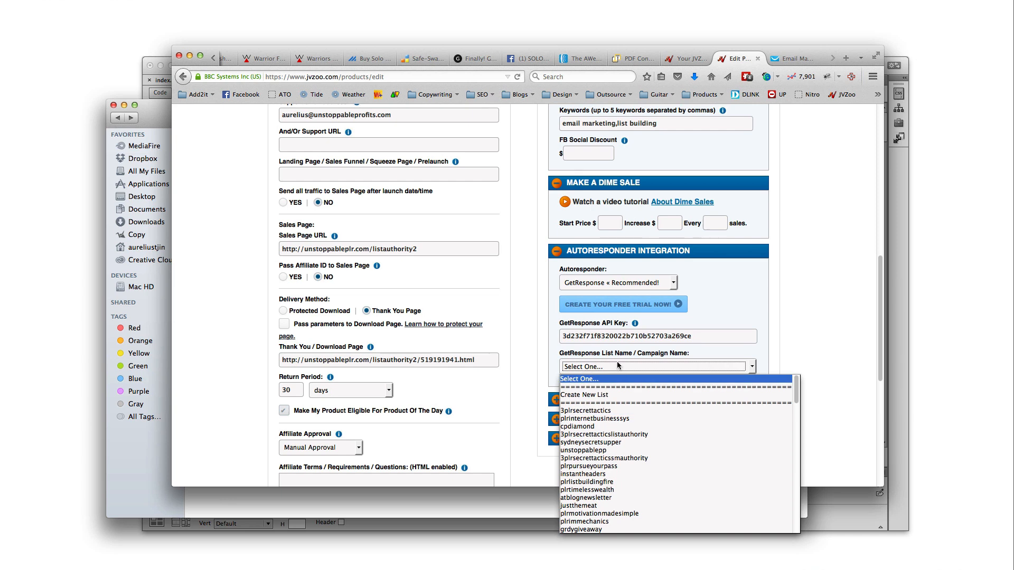
pyautogui.scroll(-5, 613, 475)
pyautogui.scroll(8, 608, 486)
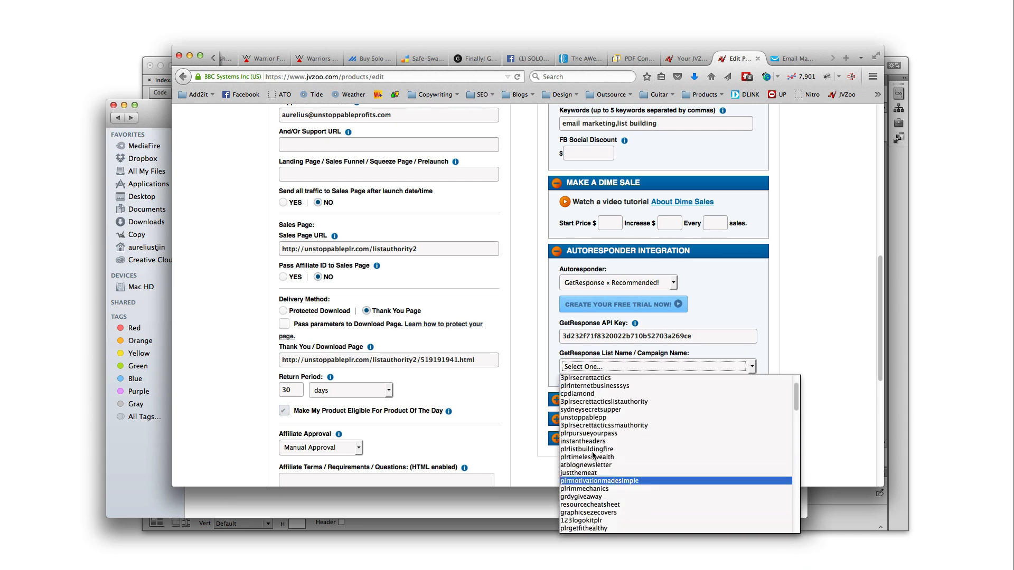
pyautogui.click(778, 345)
pyautogui.scroll(10, 713, 349)
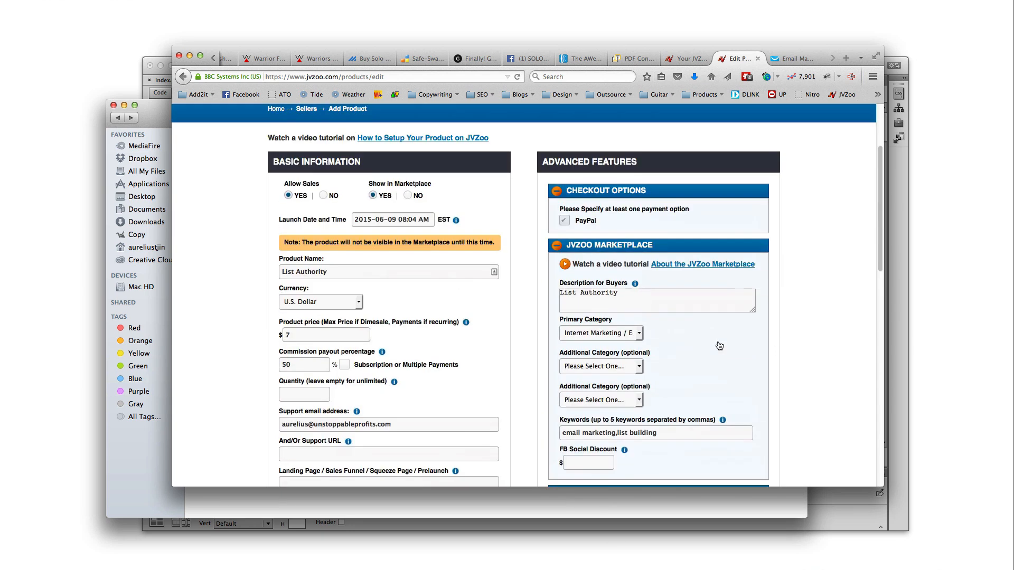
pyautogui.scroll(-6, 705, 356)
pyautogui.scroll(-3, 702, 359)
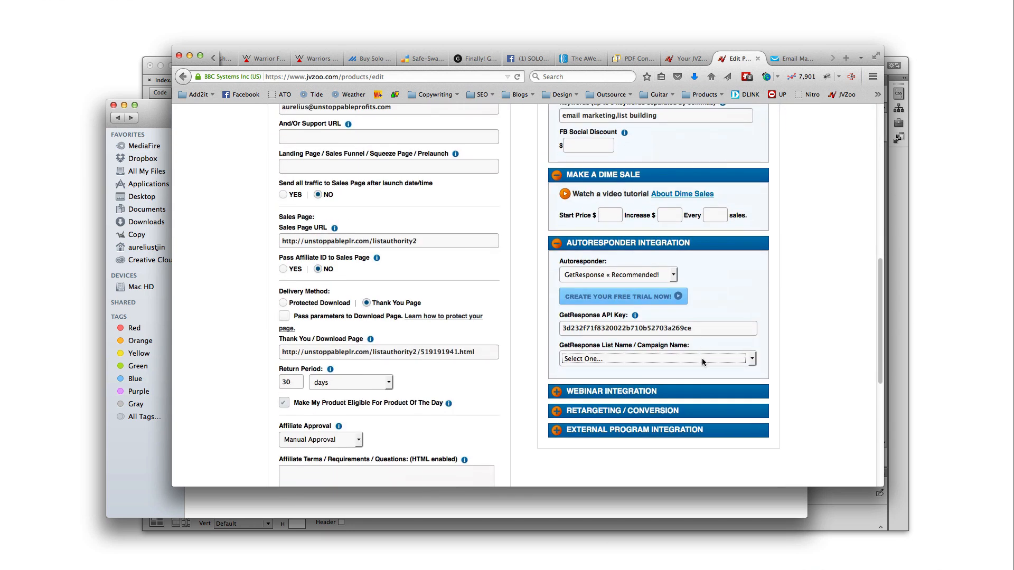
pyautogui.click(786, 59)
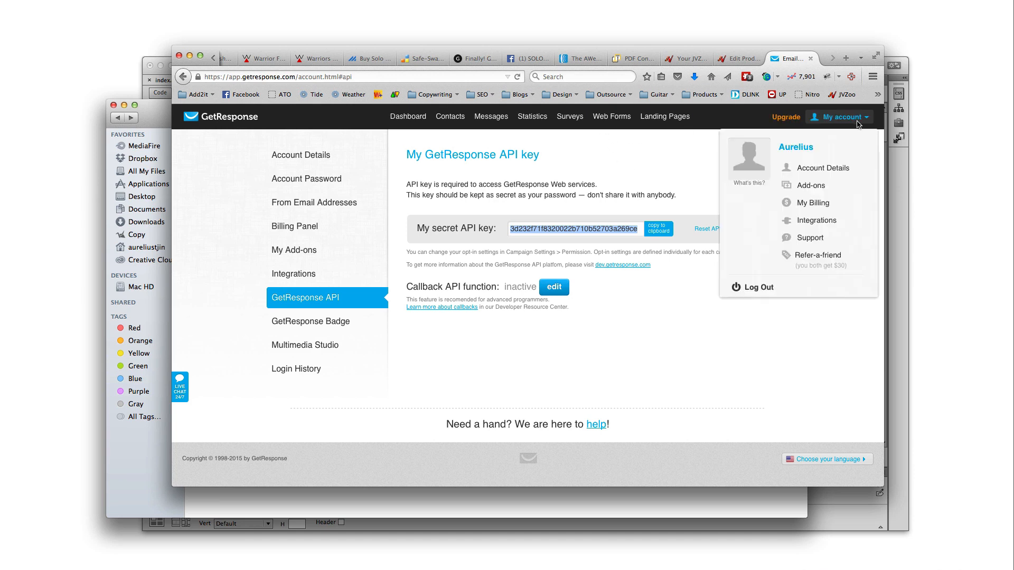
# Create the listauthoritycustomers campaign from the dashboard's campaign selector, then go back to Dashboard
pyautogui.click(504, 121)
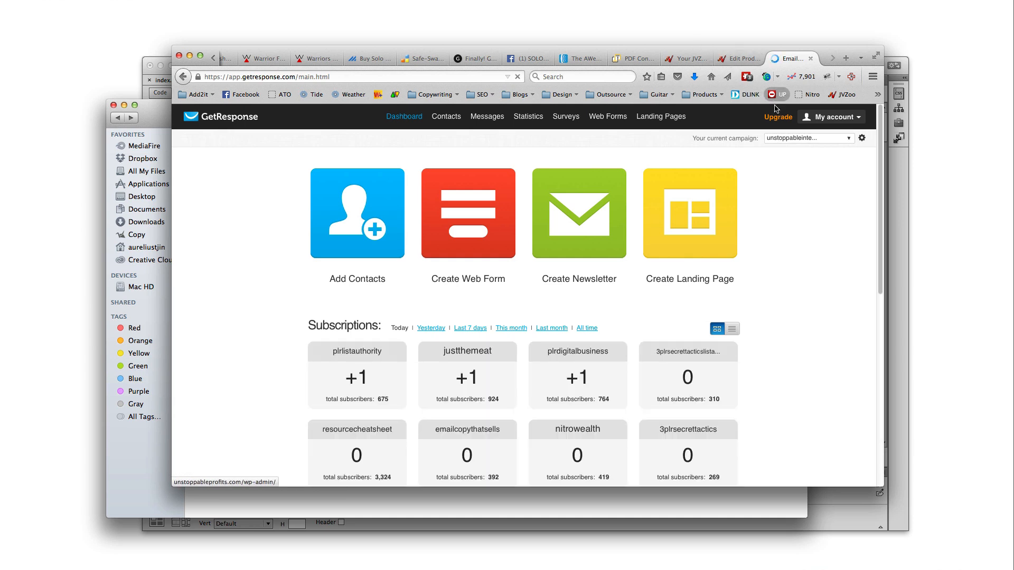
pyautogui.click(840, 141)
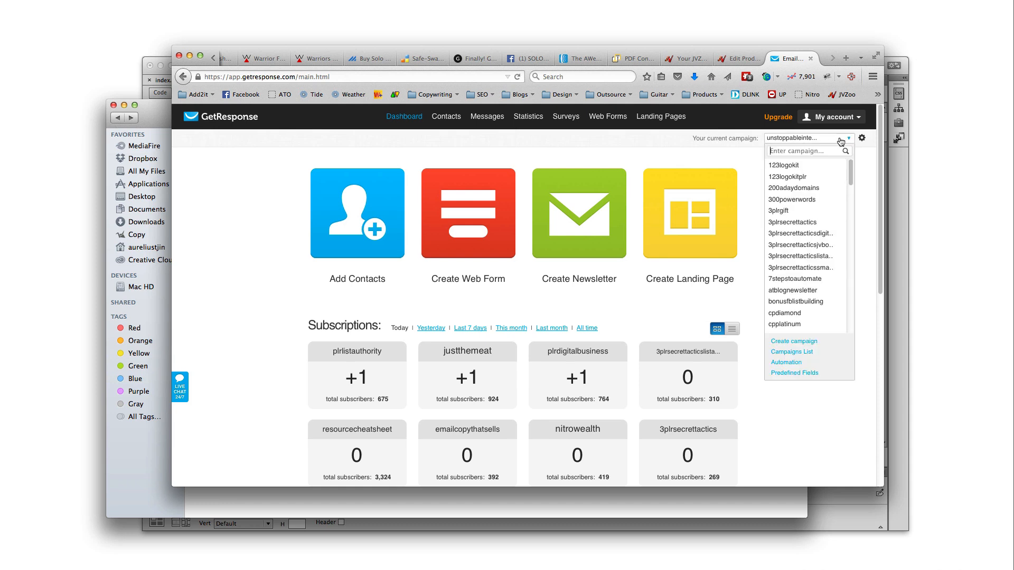
pyautogui.click(798, 342)
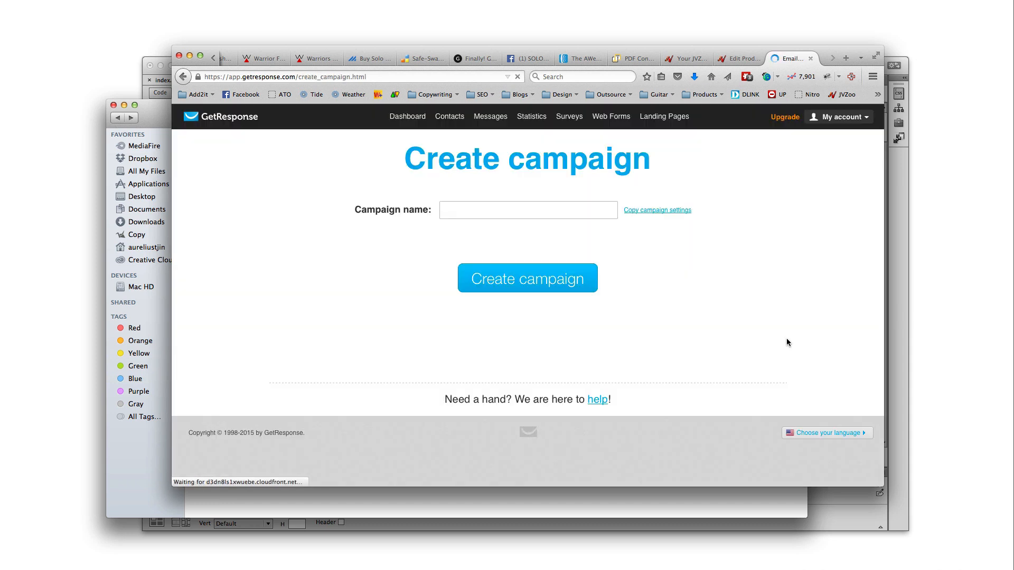
pyautogui.click(526, 211)
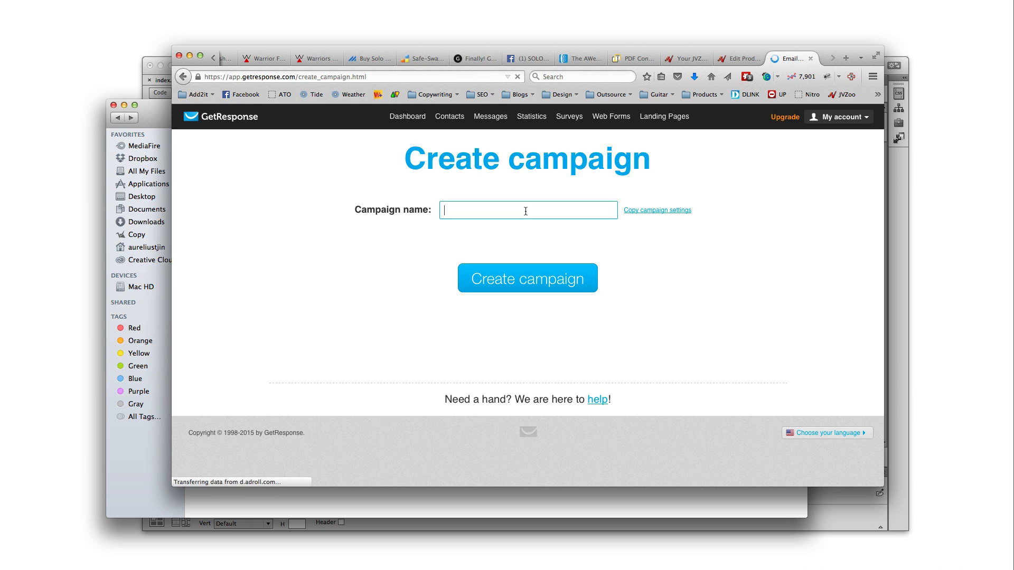
pyautogui.write('lis')
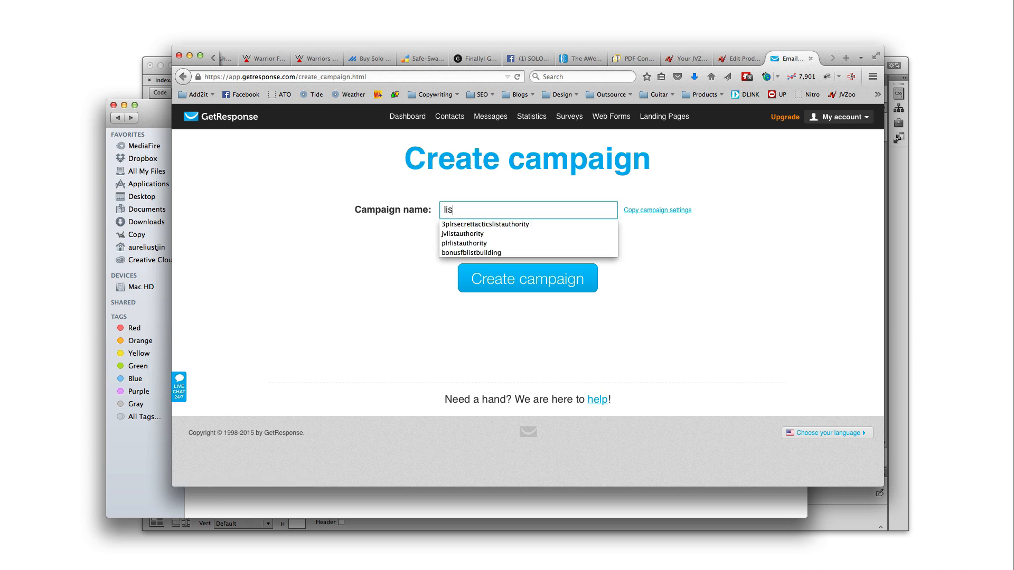
pyautogui.write('tauthoritycustomers')
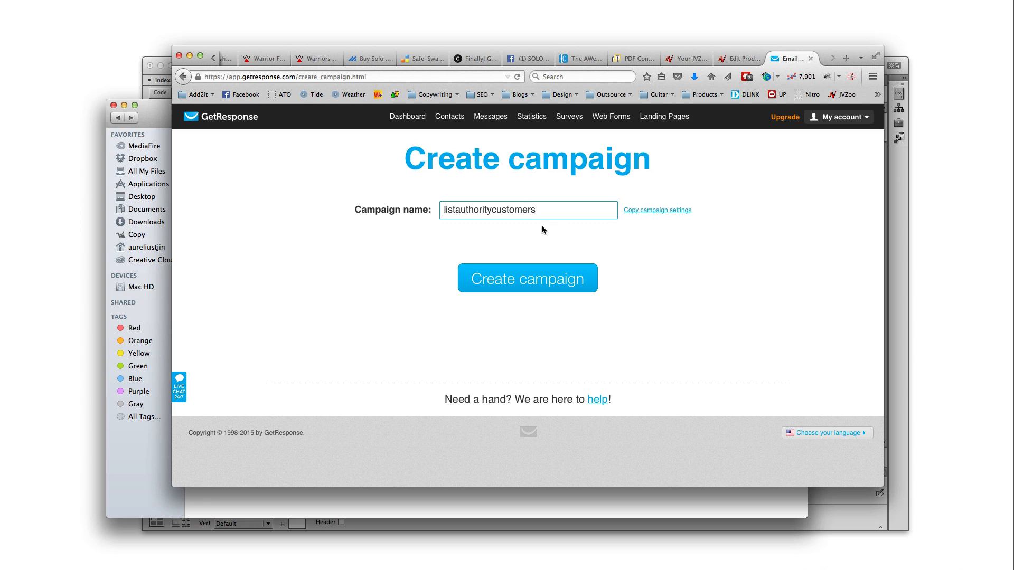
pyautogui.moveTo(556, 212); pyautogui.dragTo(445, 208)
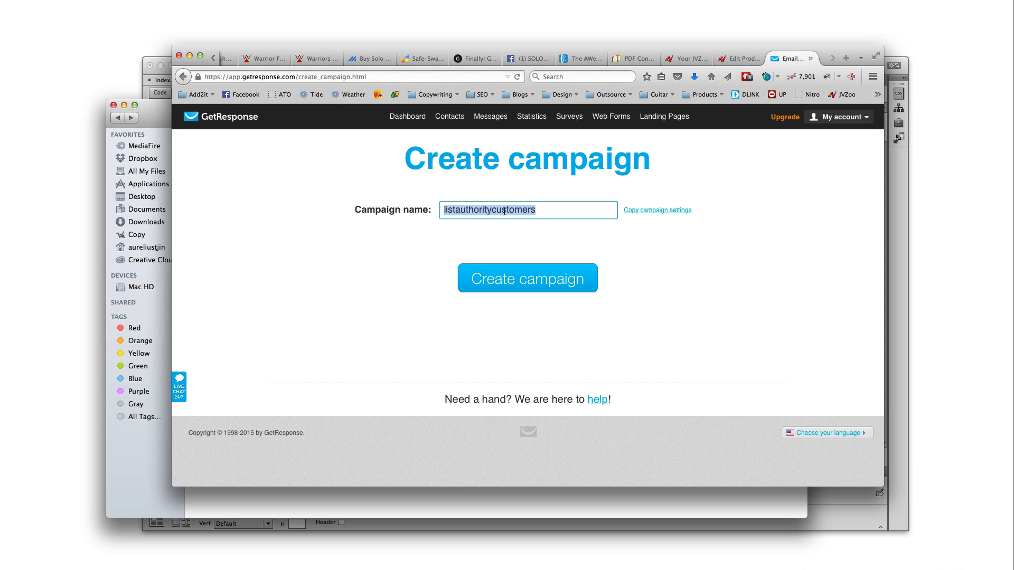
pyautogui.click(557, 209)
pyautogui.click(575, 288)
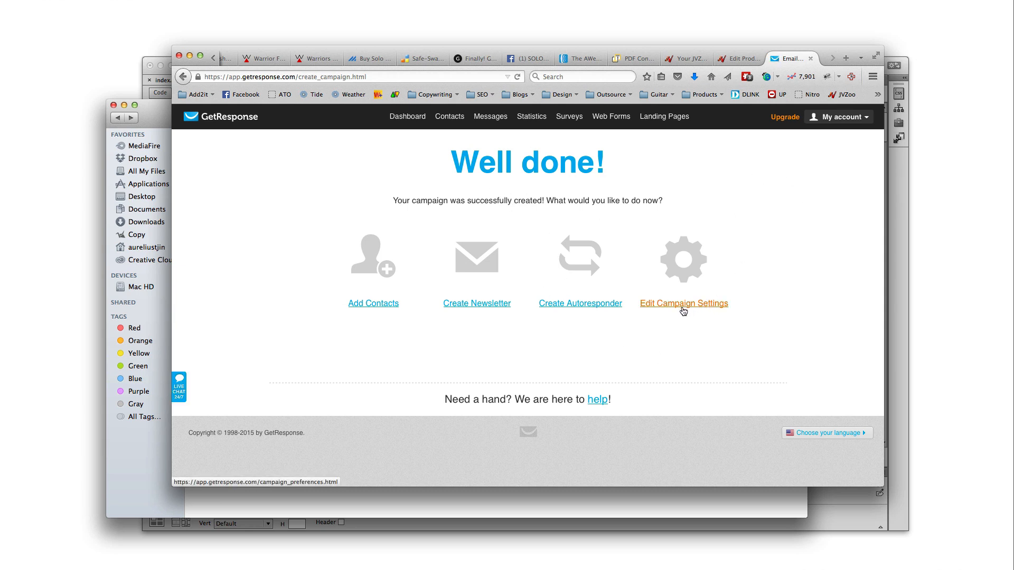
pyautogui.click(408, 124)
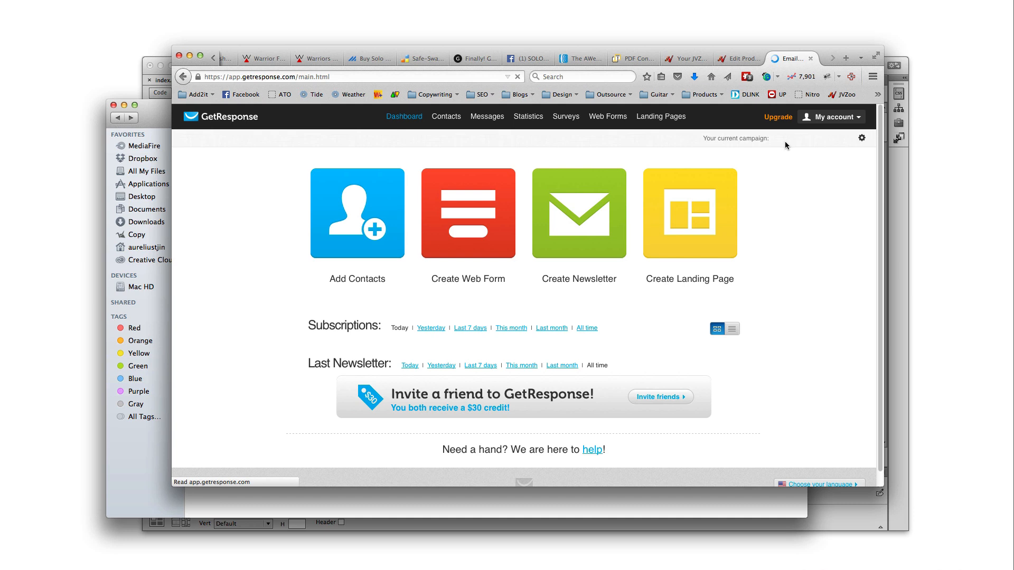
# Confirm in GetResponse's campaign selector that the new campaign is now current
pyautogui.click(789, 138)
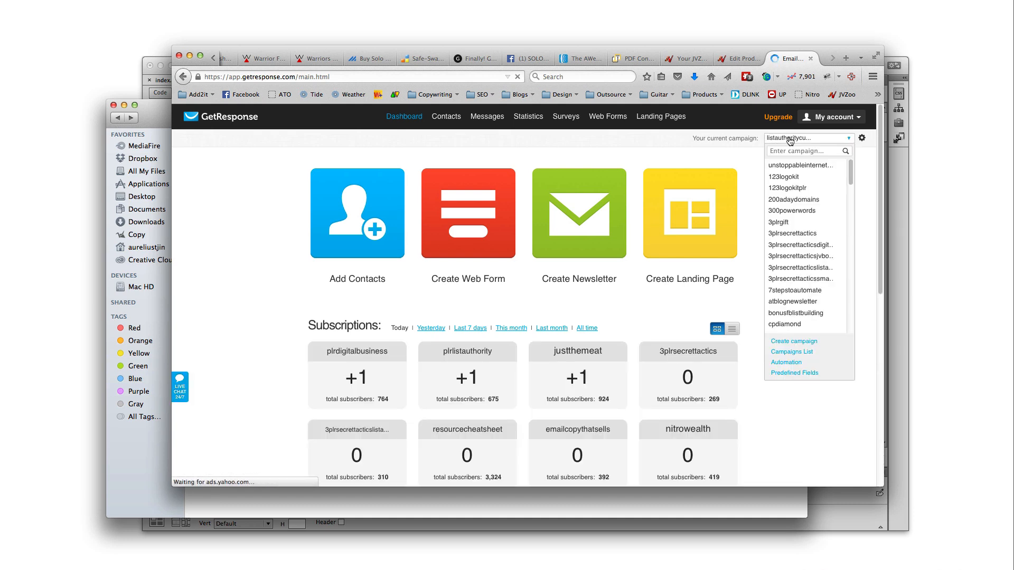
pyautogui.click(789, 139)
pyautogui.doubleClick(803, 142)
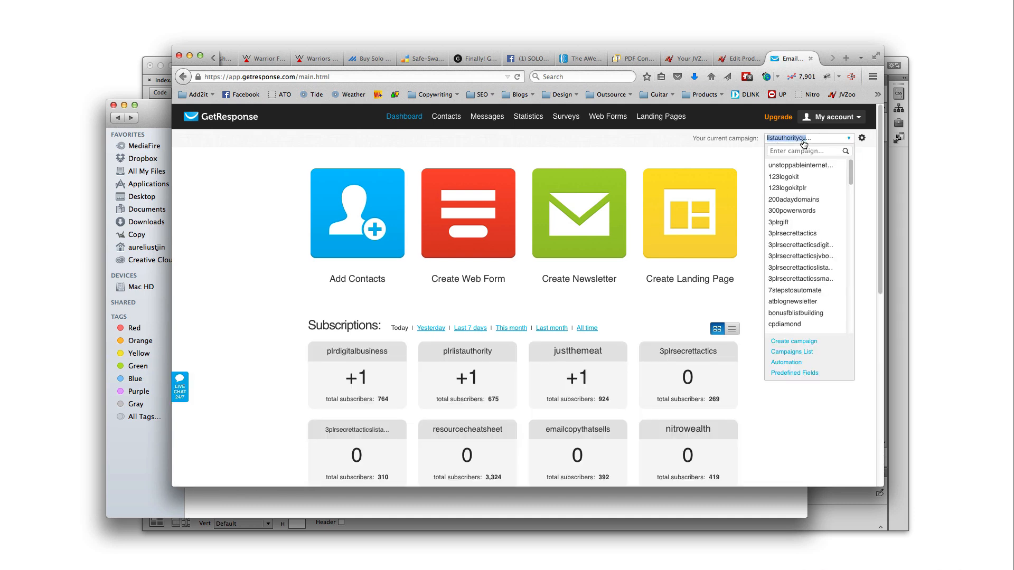
# Back in the JVZoo product form, browse the GetResponse List Name dropdown without choosing a list
pyautogui.click(737, 58)
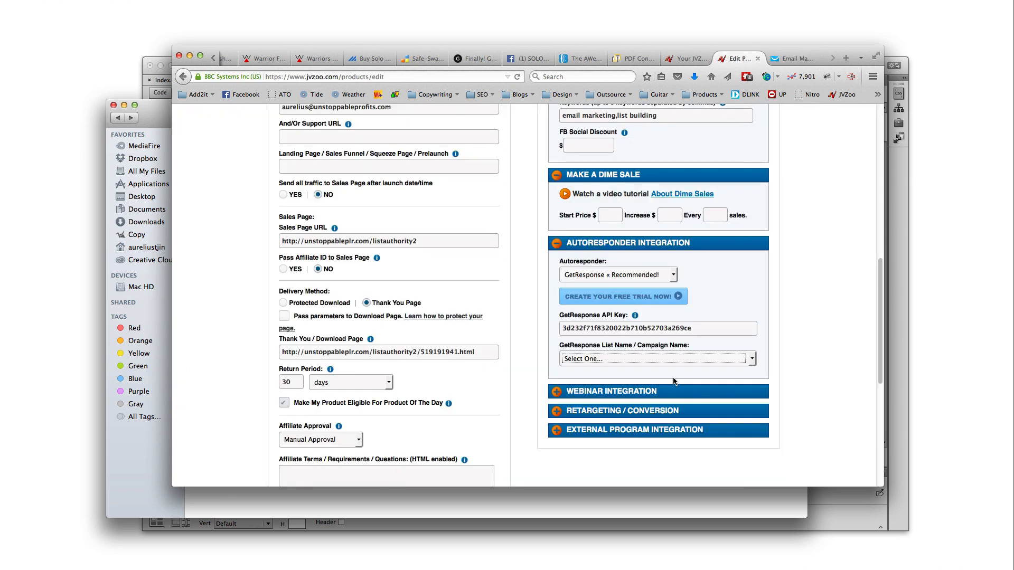
pyautogui.click(670, 359)
pyautogui.scroll(-1, 603, 483)
pyautogui.scroll(-5, 602, 481)
pyautogui.scroll(-5, 591, 471)
pyautogui.scroll(-10, 589, 469)
pyautogui.scroll(-5, 590, 469)
pyautogui.click(708, 340)
pyautogui.click(714, 332)
pyautogui.click(790, 58)
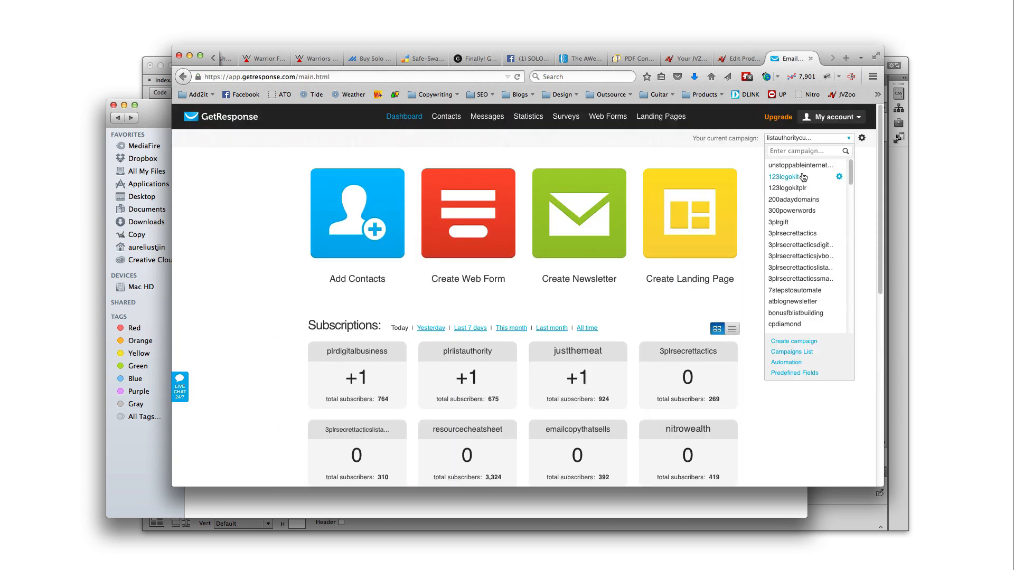
pyautogui.click(737, 59)
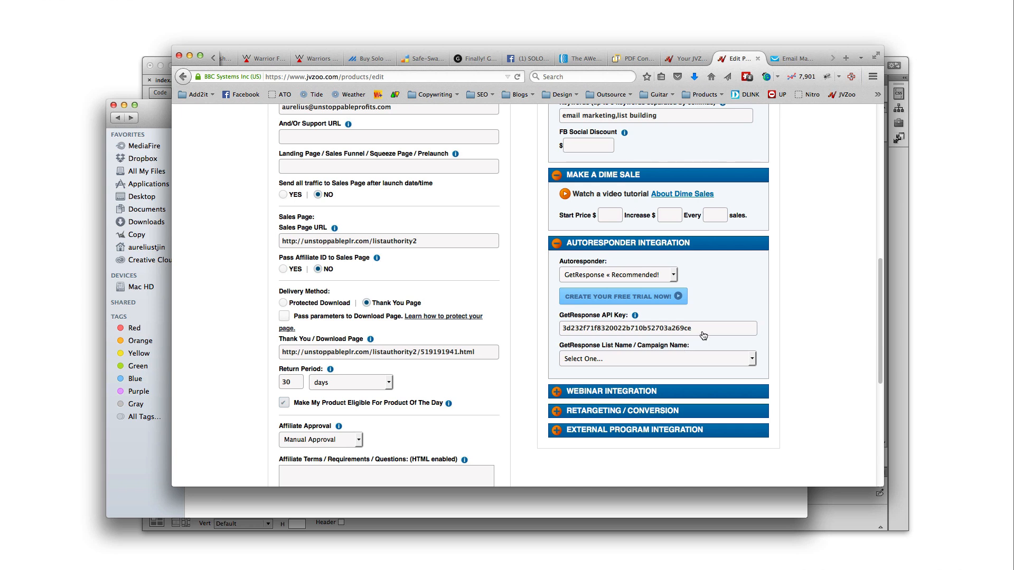
# Browse the GetResponse list choices again, then delete the entire API key from its field
pyautogui.click(651, 358)
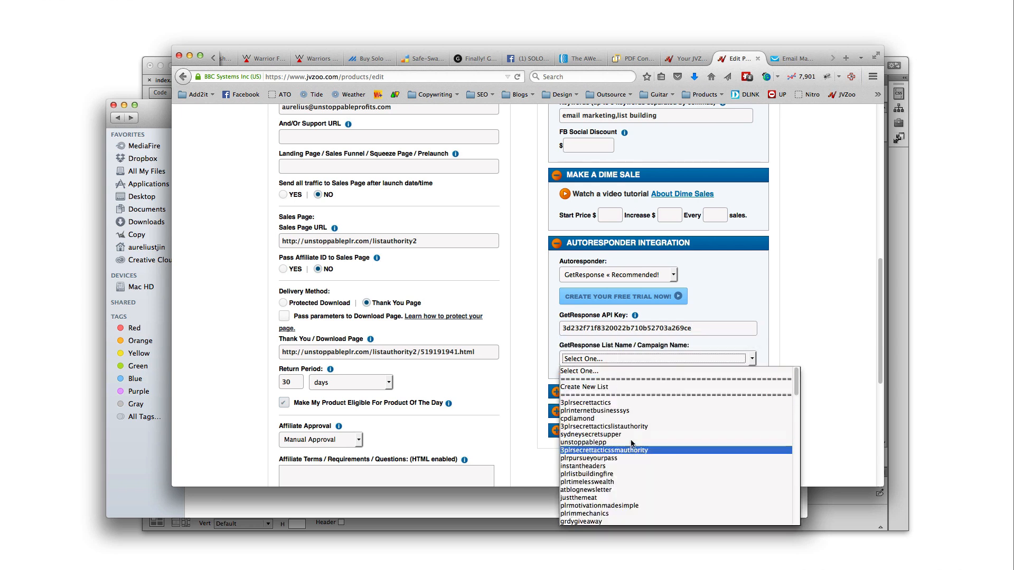
pyautogui.scroll(-3, 599, 460)
pyautogui.scroll(-5, 599, 462)
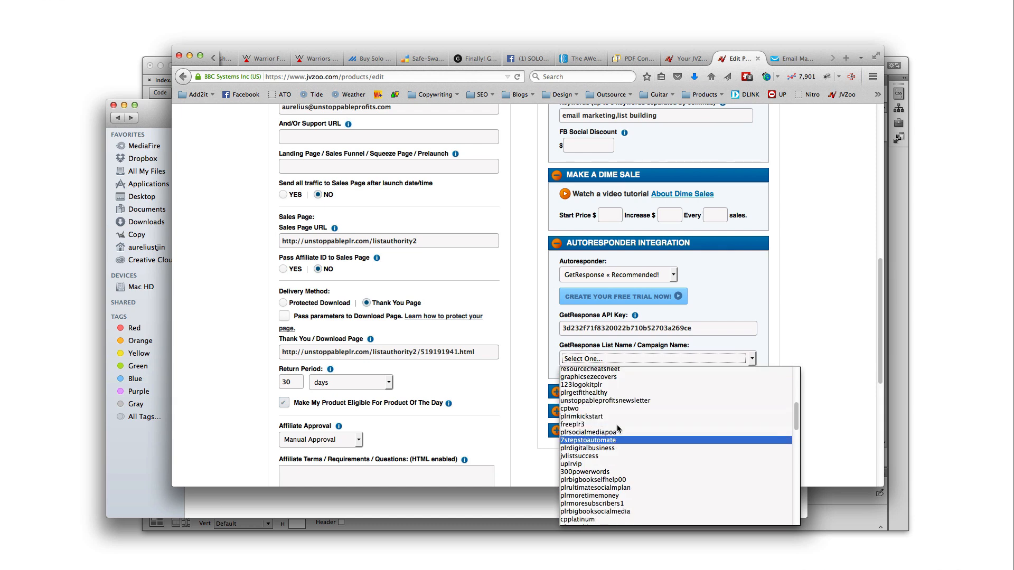
pyautogui.scroll(6, 599, 417)
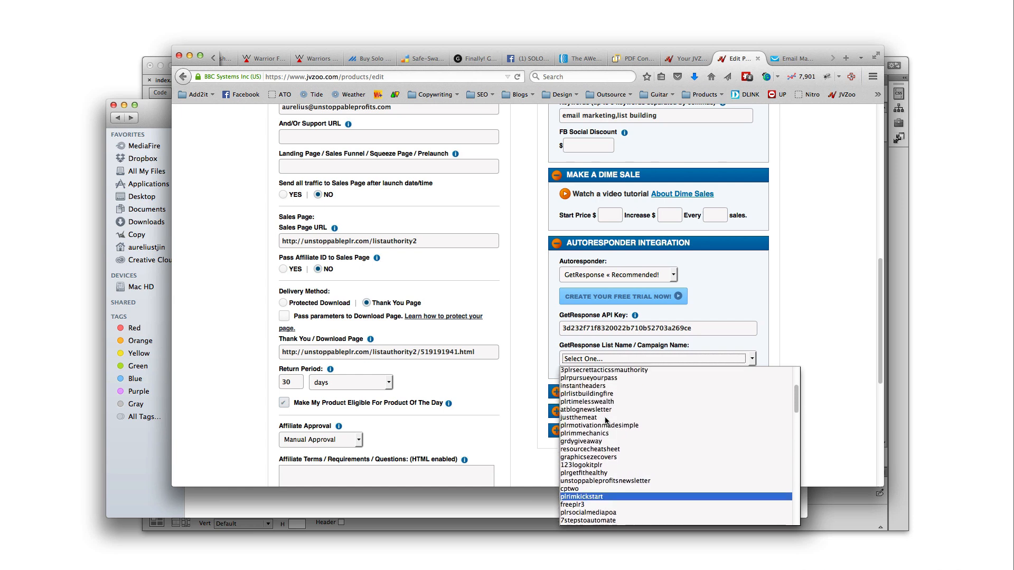
pyautogui.doubleClick(645, 329)
pyautogui.press('BackSpace')
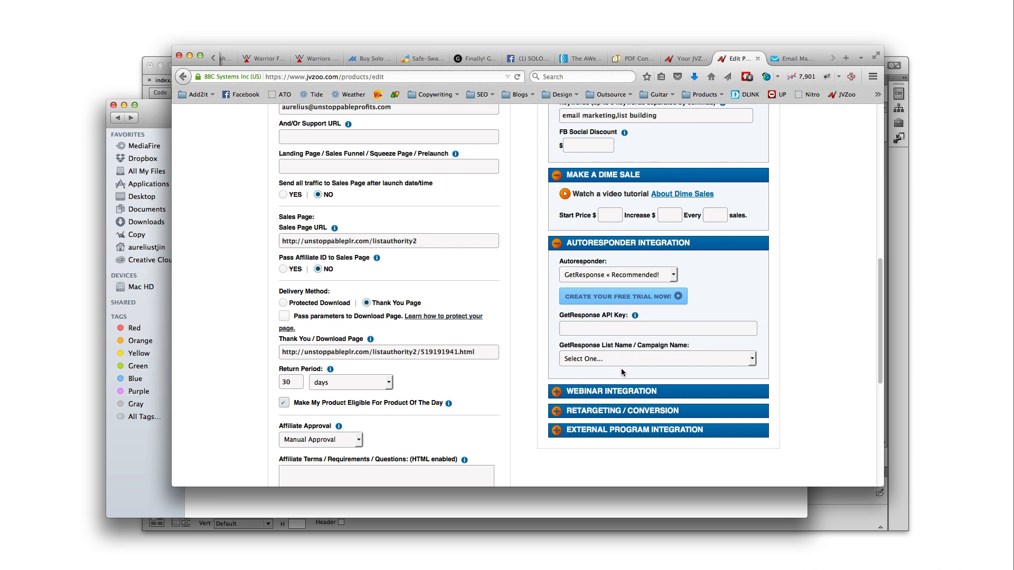
# Check that listauthoritycustomers is the current campaign on the GetResponse dashboard, then return to JVZoo
pyautogui.click(785, 59)
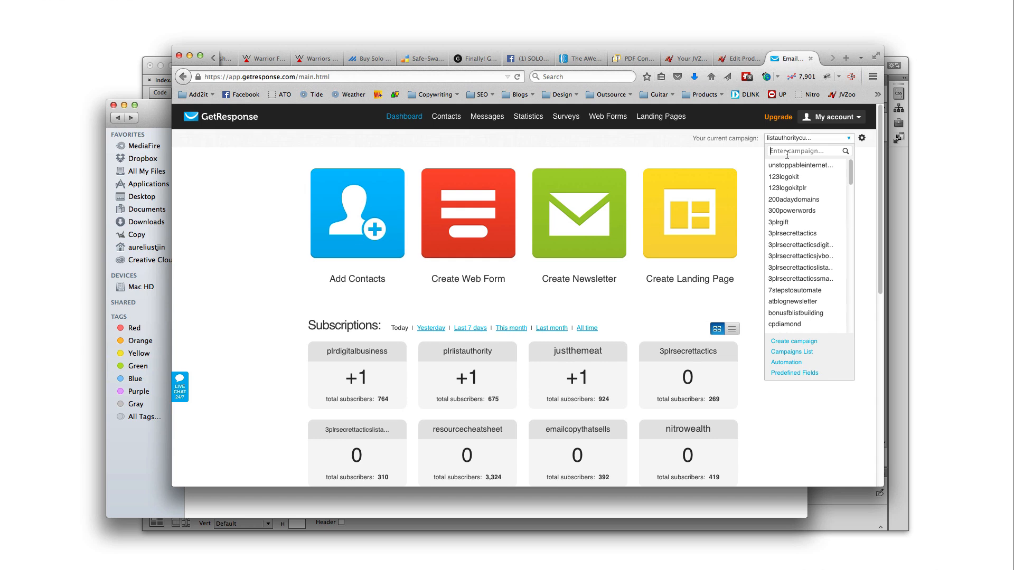
pyautogui.moveTo(488, 121)
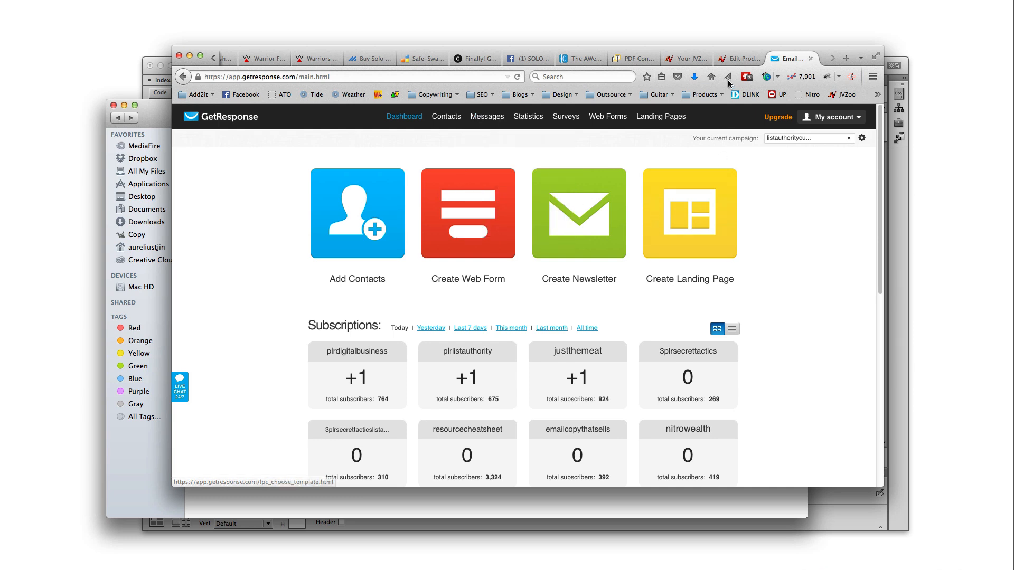
pyautogui.click(737, 59)
# Set the List Authority Autoresponder to Select One / NONE and save the product
pyautogui.click(617, 275)
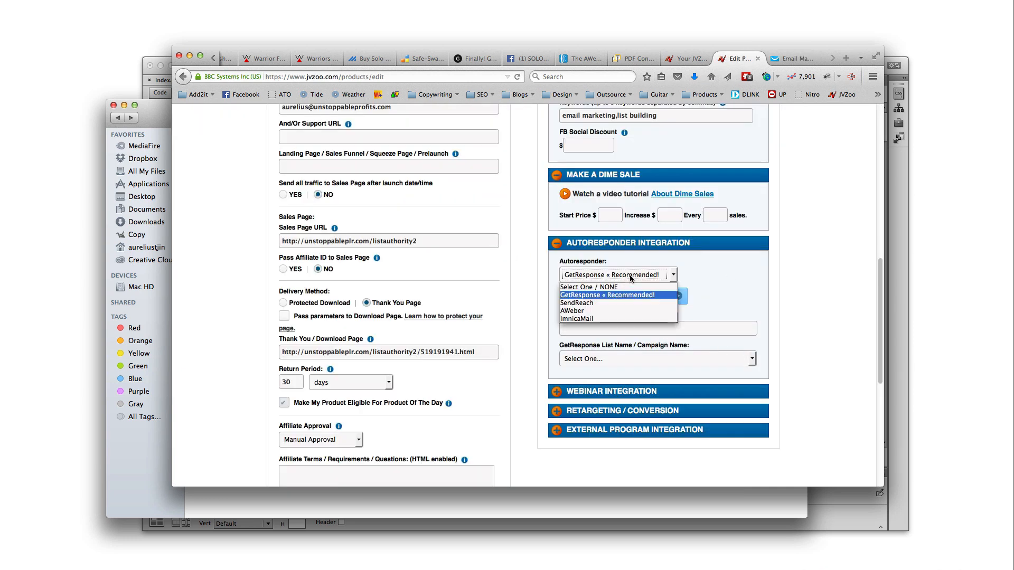
pyautogui.click(616, 288)
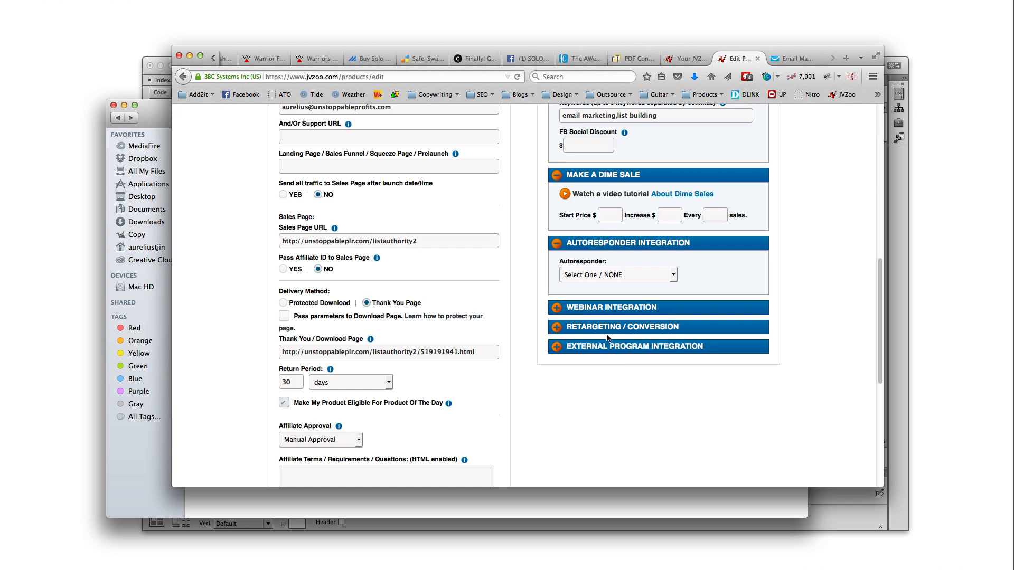
pyautogui.scroll(-10, 622, 370)
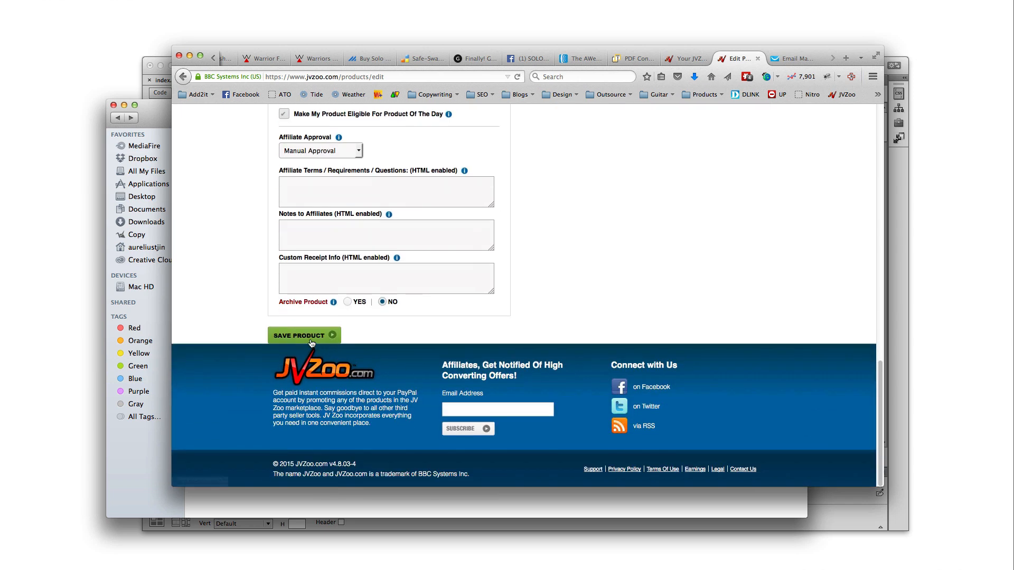
pyautogui.click(311, 340)
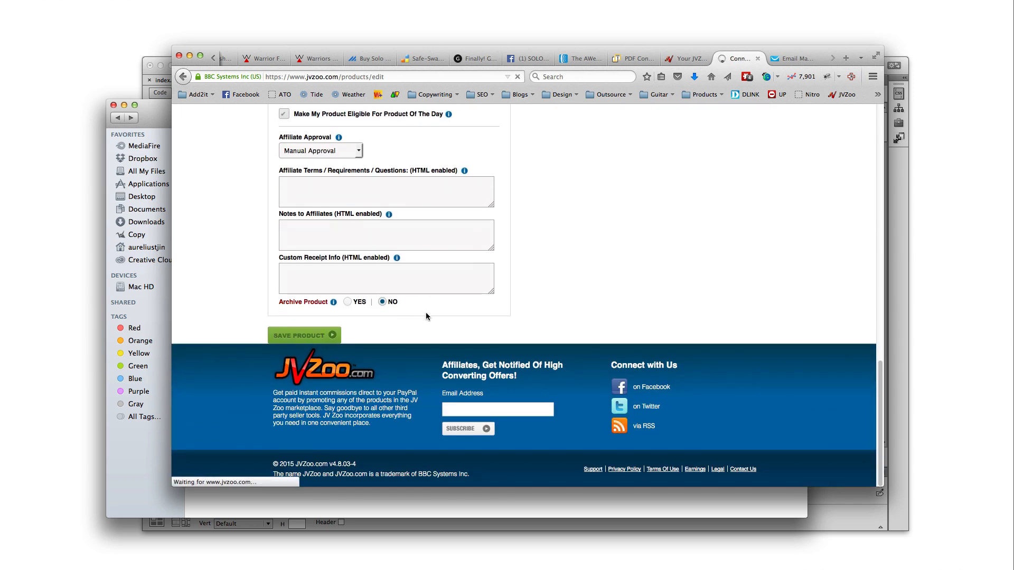
pyautogui.scroll(5, 498, 341)
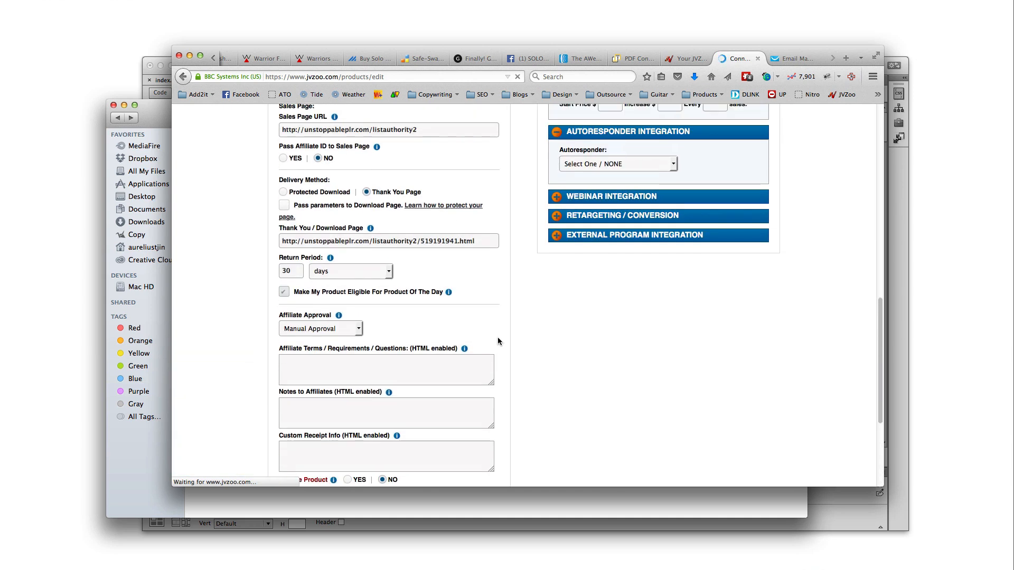
pyautogui.scroll(-3, 511, 353)
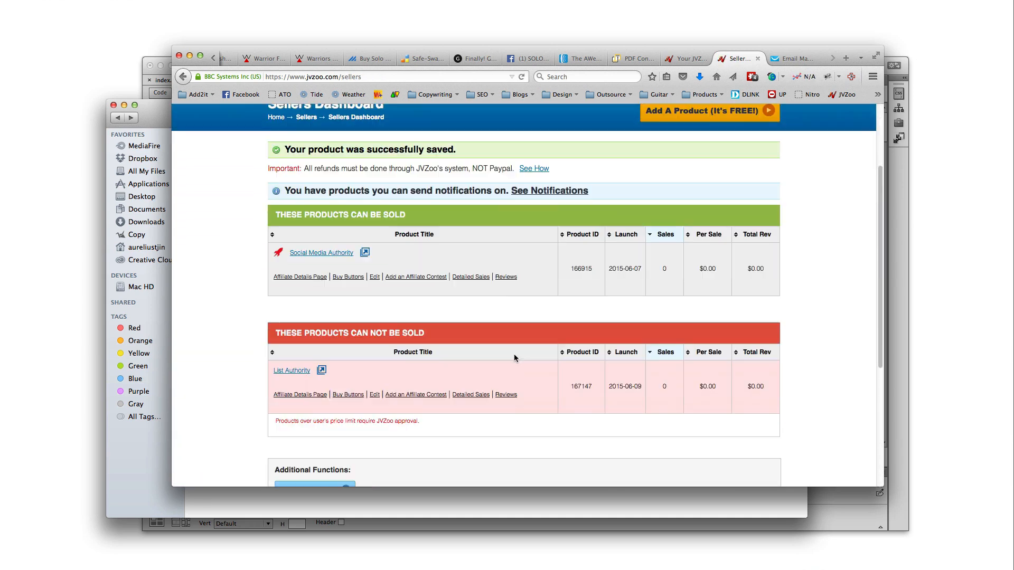
pyautogui.scroll(-1, 515, 359)
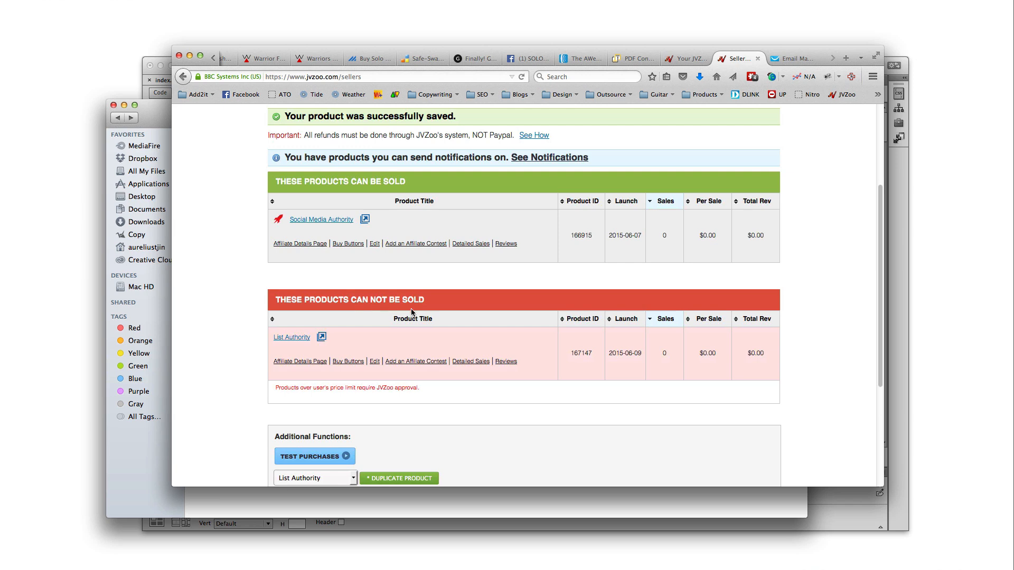
pyautogui.moveTo(291, 390); pyautogui.dragTo(317, 390)
pyautogui.moveTo(382, 391); pyautogui.dragTo(418, 389)
pyautogui.scroll(5, 567, 347)
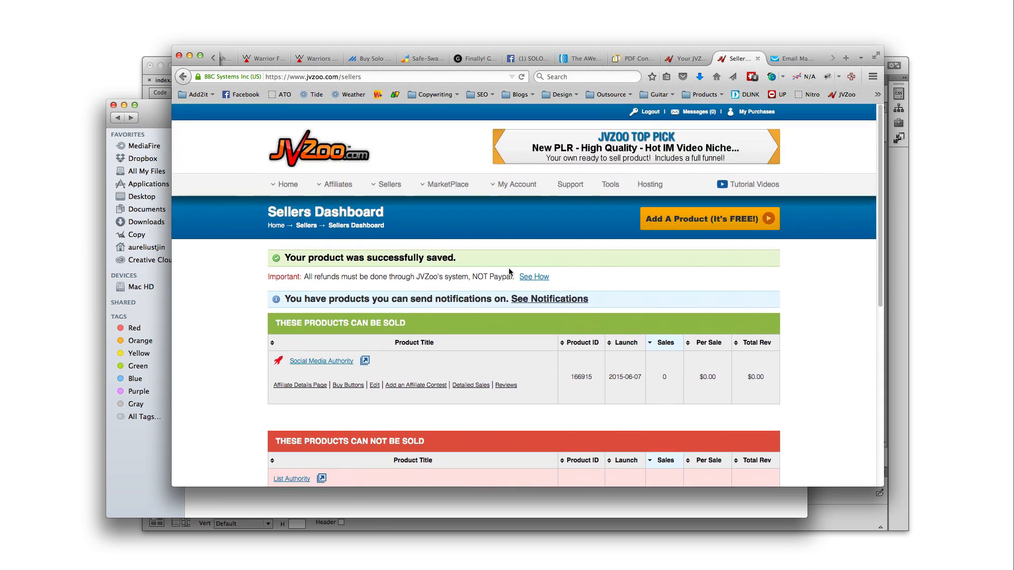
pyautogui.scroll(-5, 516, 323)
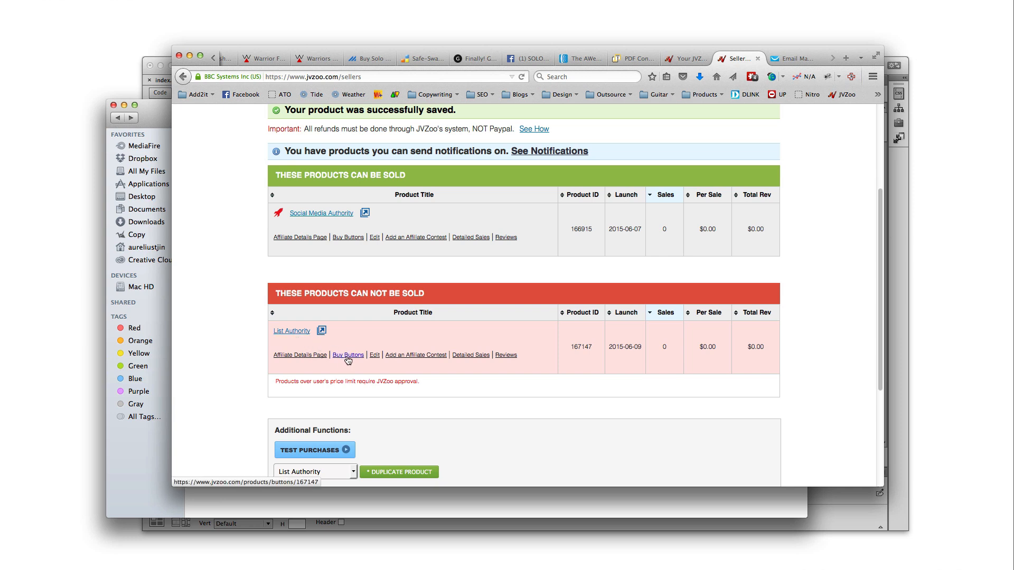
pyautogui.moveTo(405, 379); pyautogui.dragTo(311, 376)
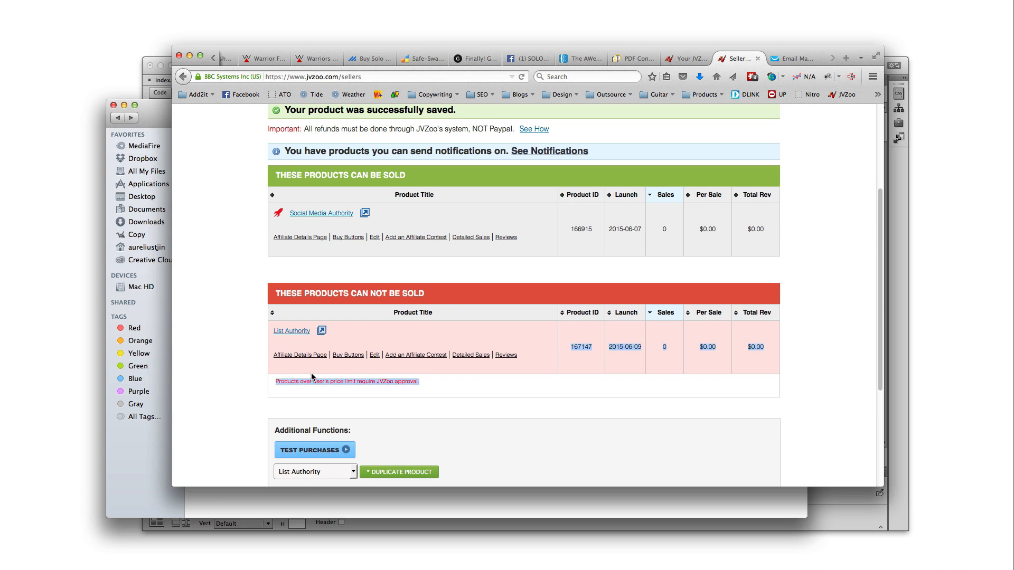
pyautogui.click(354, 388)
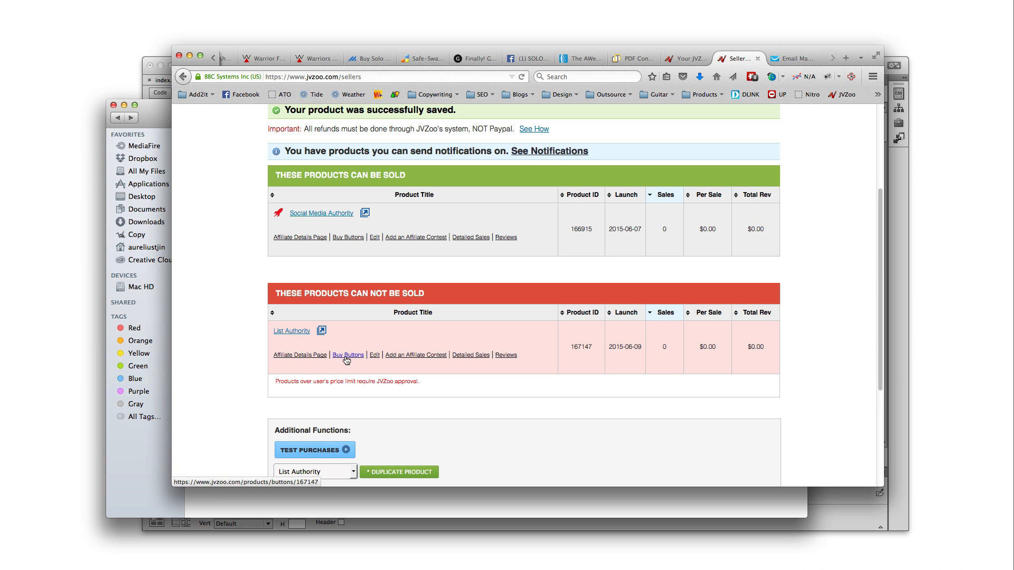
# Open List Authority's Buy Buttons page and scroll to the yellow Button #3
pyautogui.click(351, 360)
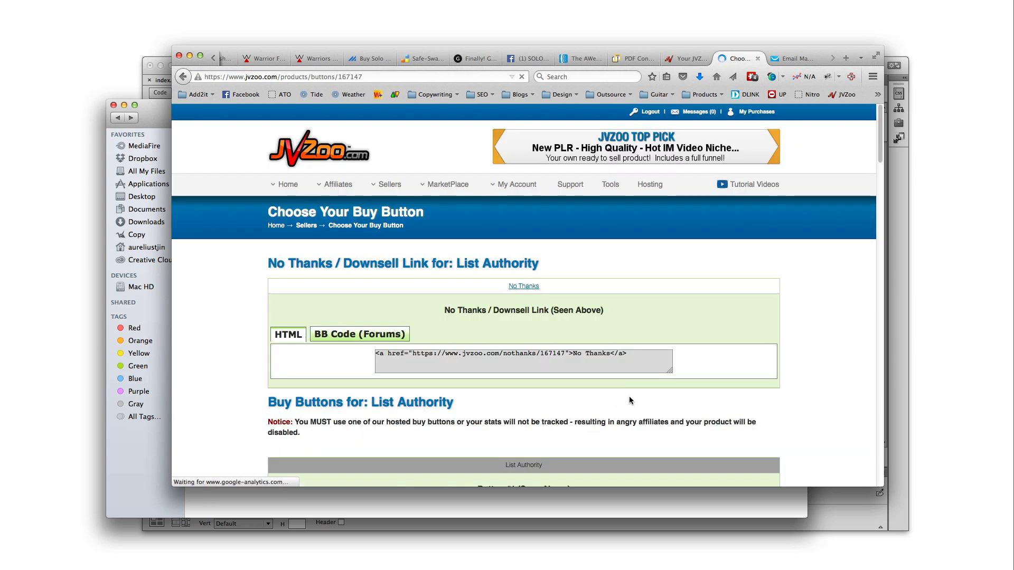
pyautogui.scroll(-5, 671, 419)
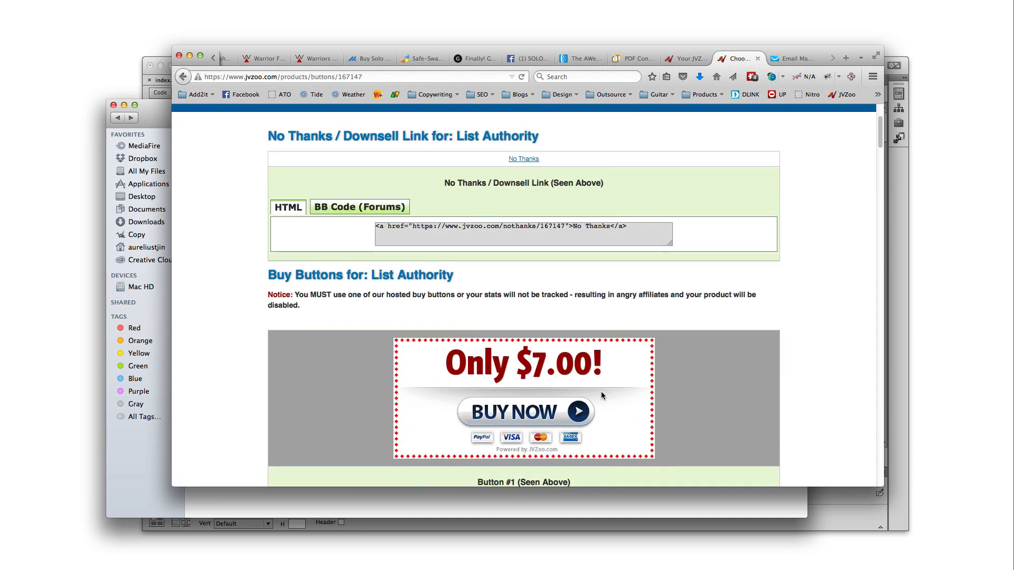
pyautogui.scroll(-8, 624, 406)
pyautogui.scroll(-13, 651, 412)
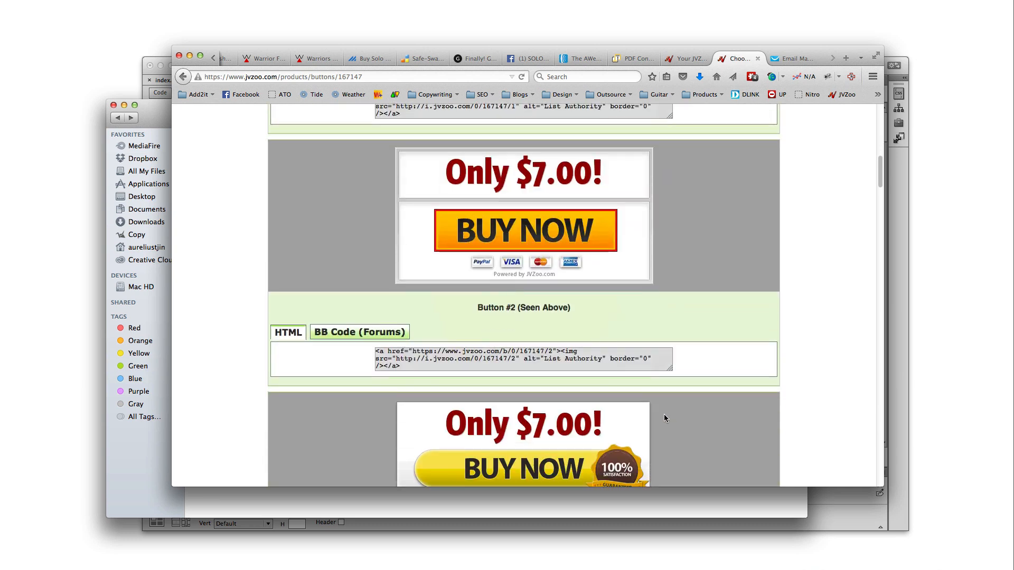
pyautogui.scroll(5, 664, 414)
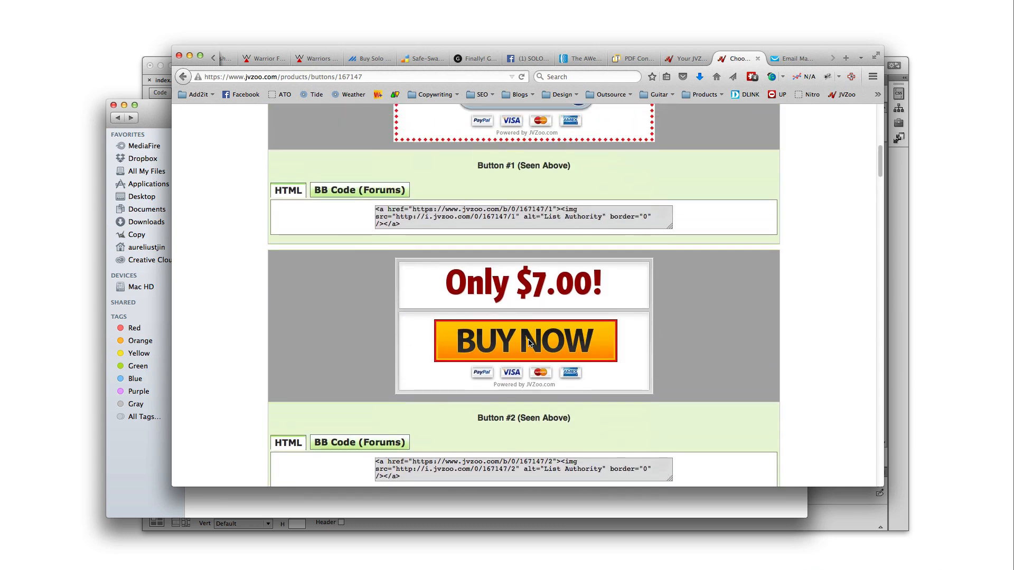
pyautogui.scroll(-15, 549, 362)
pyautogui.scroll(-20, 552, 369)
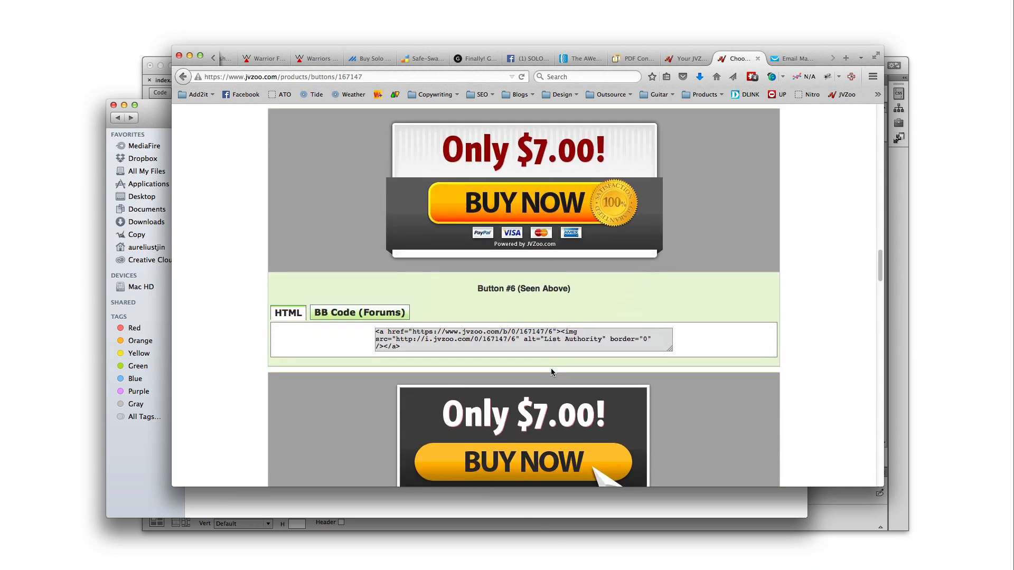
pyautogui.scroll(-20, 551, 373)
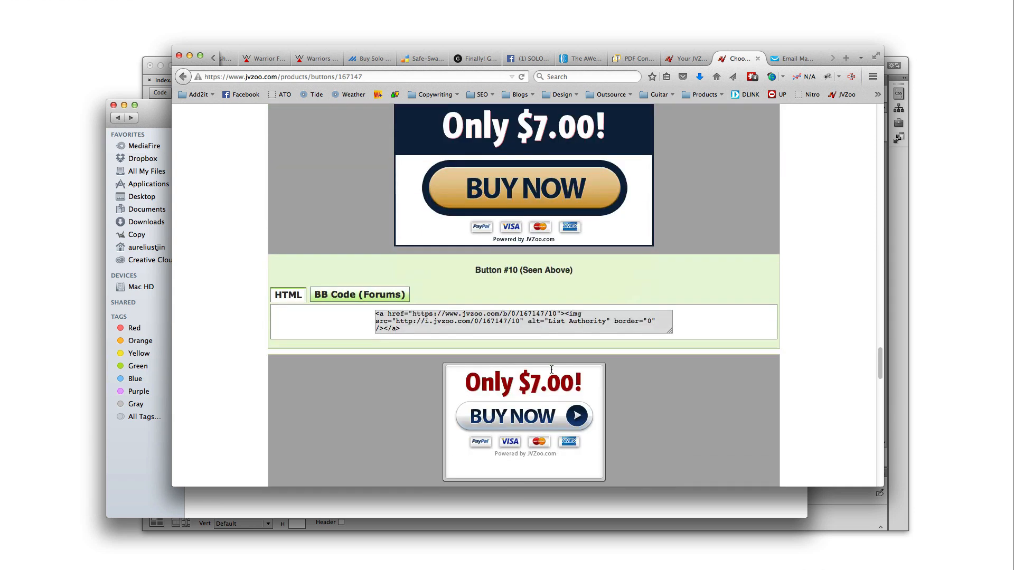
pyautogui.scroll(-20, 551, 372)
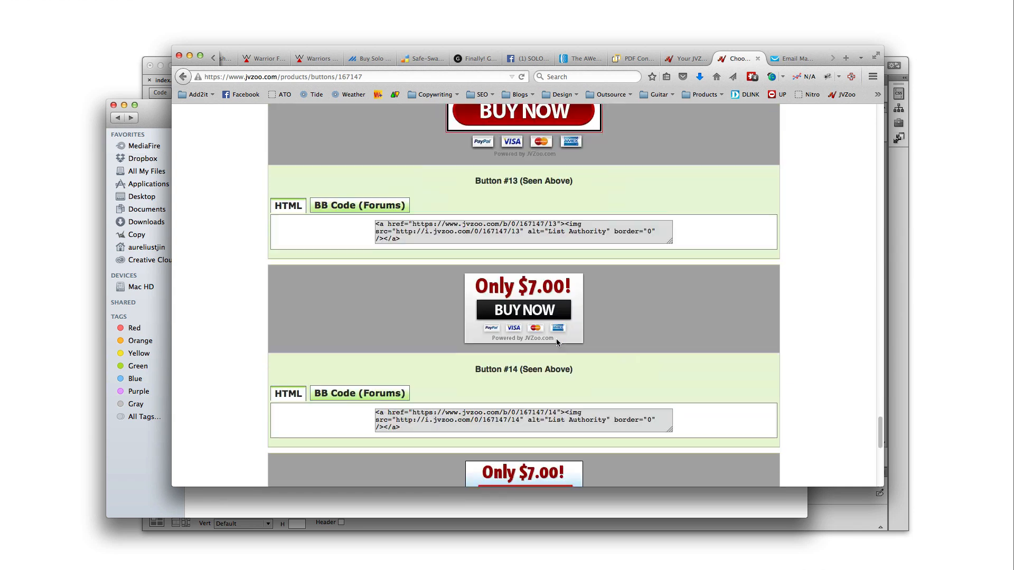
pyautogui.scroll(20, 557, 346)
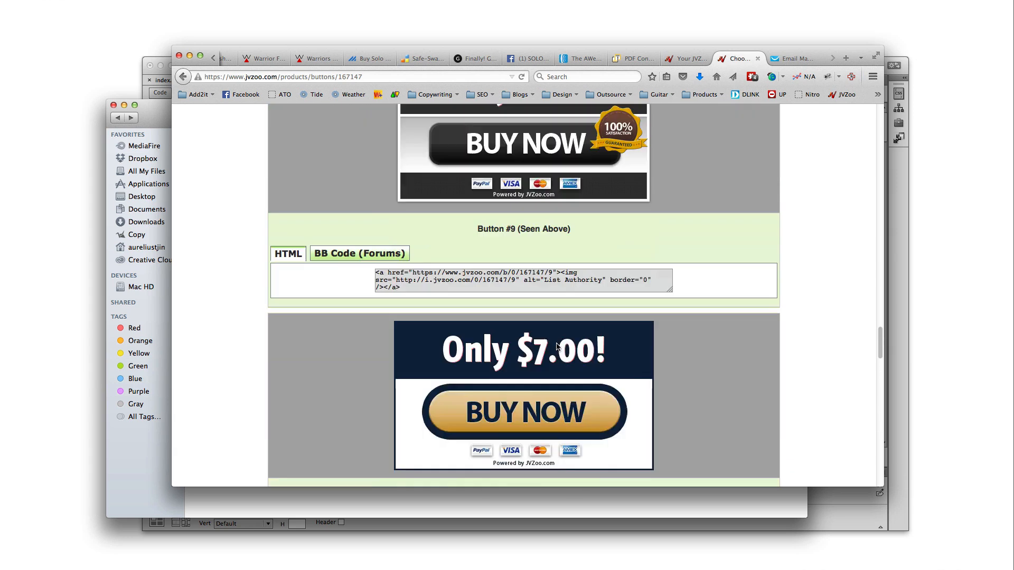
pyautogui.scroll(20, 556, 346)
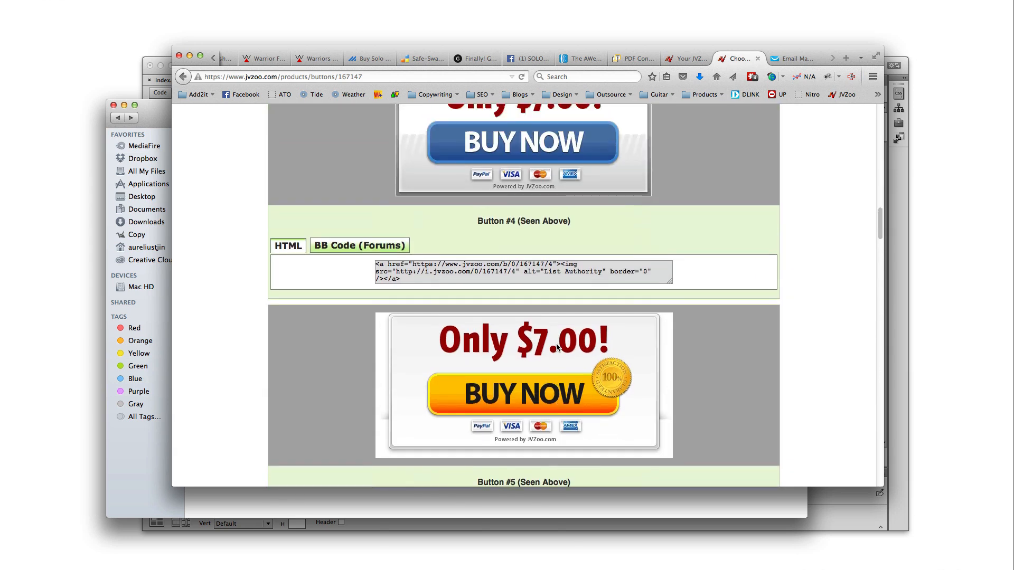
pyautogui.scroll(5, 556, 346)
pyautogui.scroll(-5, 556, 346)
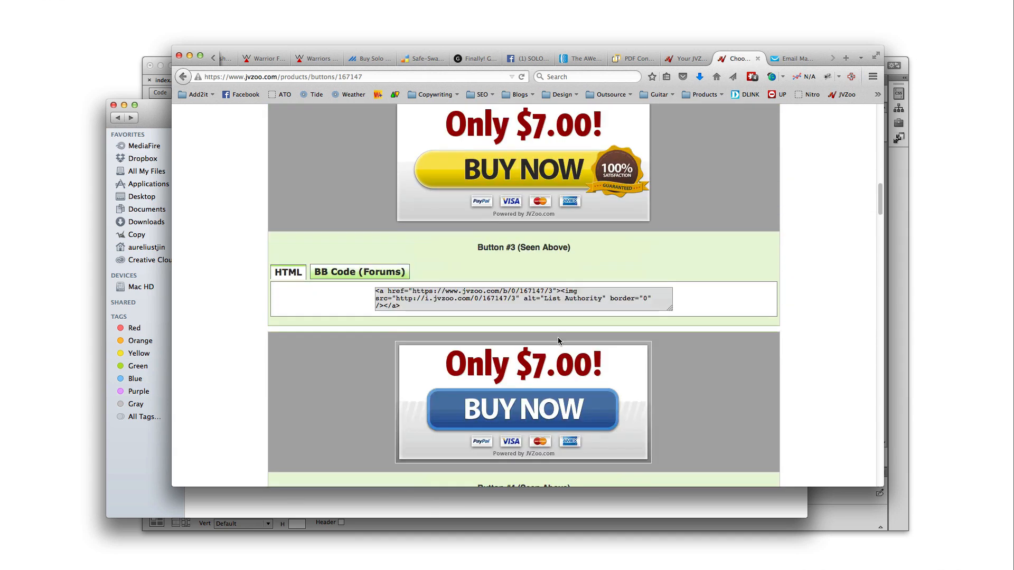
pyautogui.scroll(3, 611, 351)
pyautogui.scroll(-1, 618, 333)
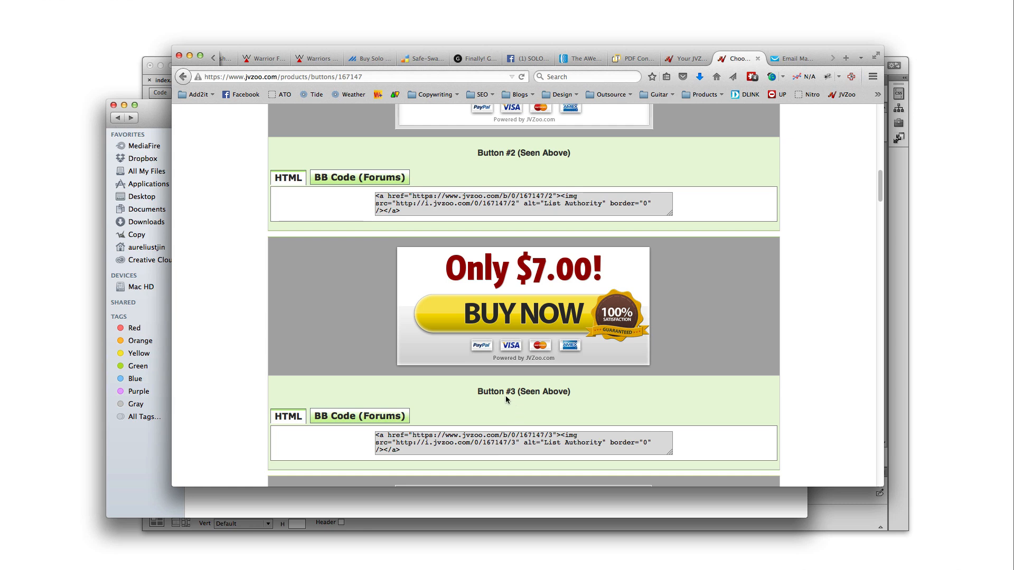
# Select and copy Button #3's HTML code
pyautogui.click(495, 444)
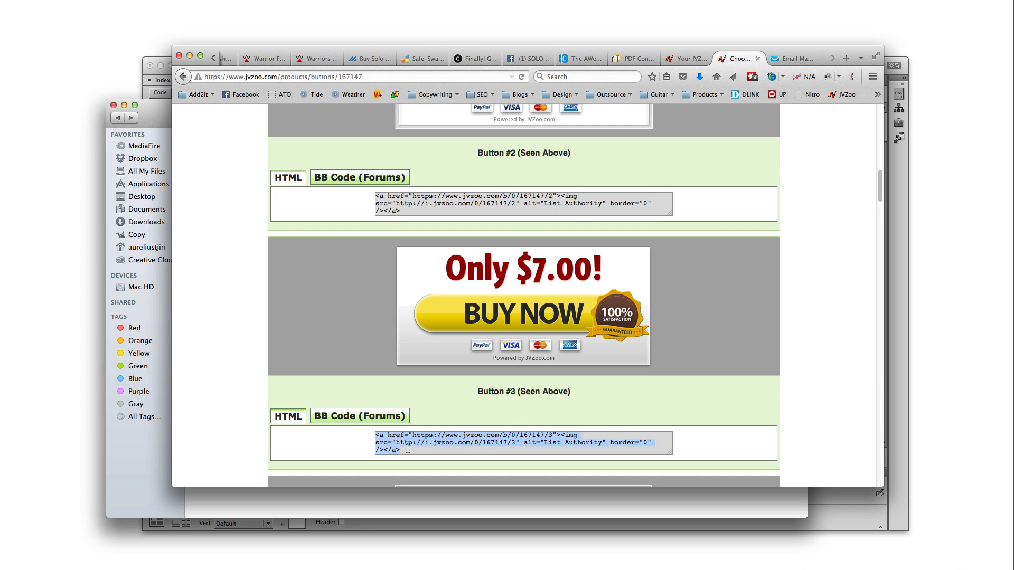
pyautogui.scroll(-5, 451, 438)
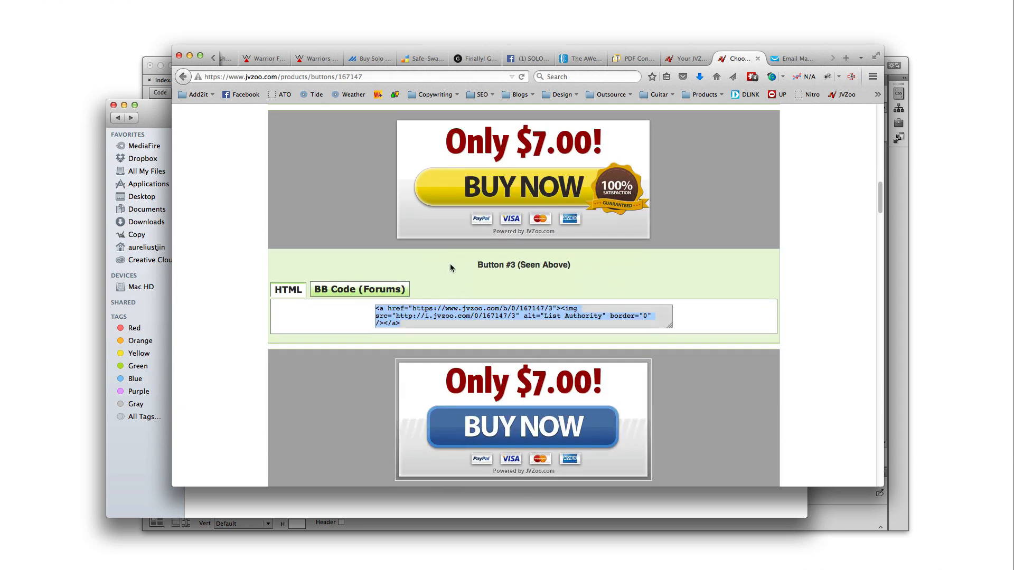
pyautogui.rightClick(455, 312)
pyautogui.click(471, 348)
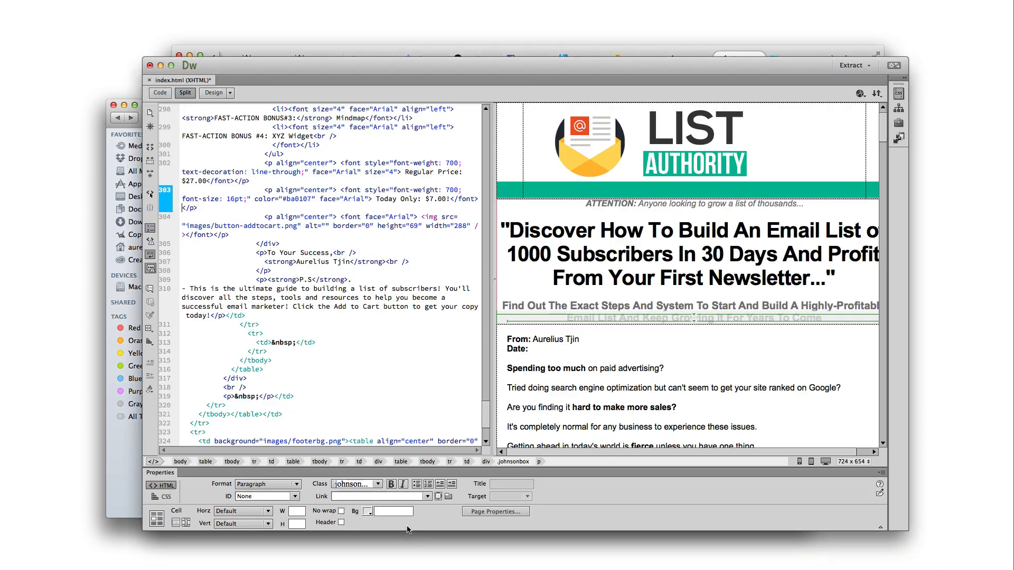
# Delete the Add To Cart image from the Get Instant Access box
pyautogui.click(411, 525)
pyautogui.click(663, 410)
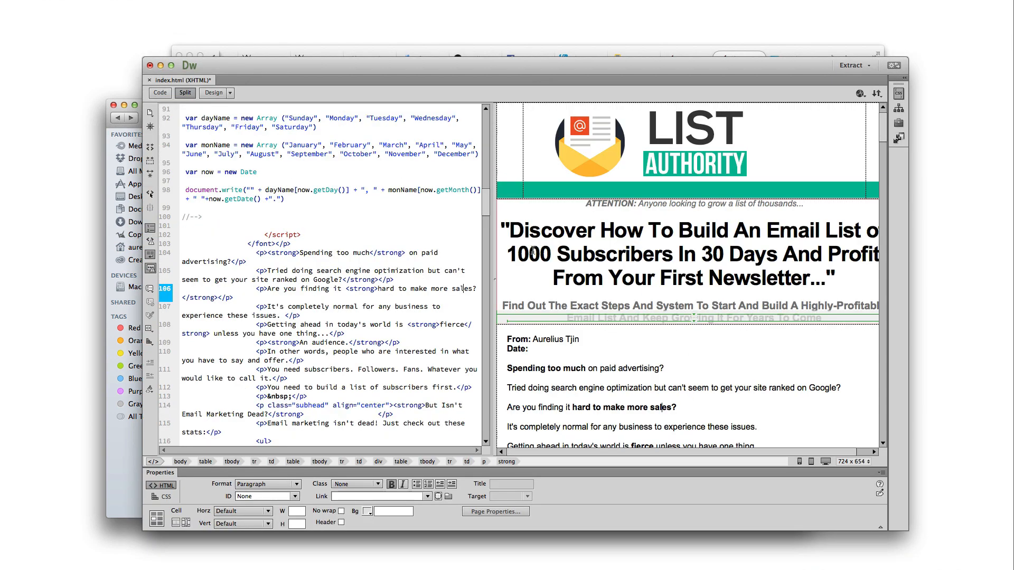
pyautogui.scroll(-5, 670, 302)
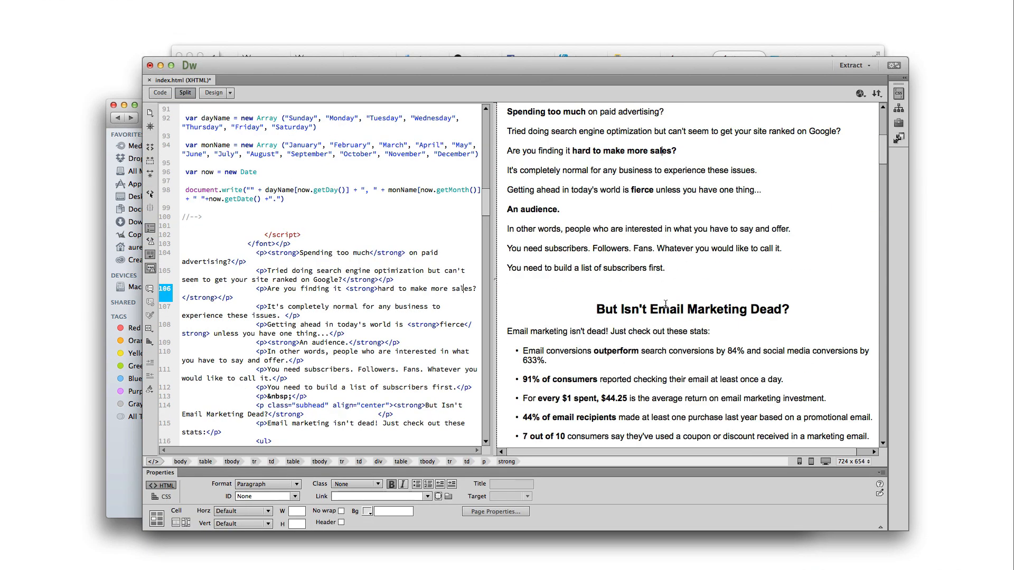
pyautogui.scroll(-10, 665, 304)
pyautogui.scroll(-15, 734, 332)
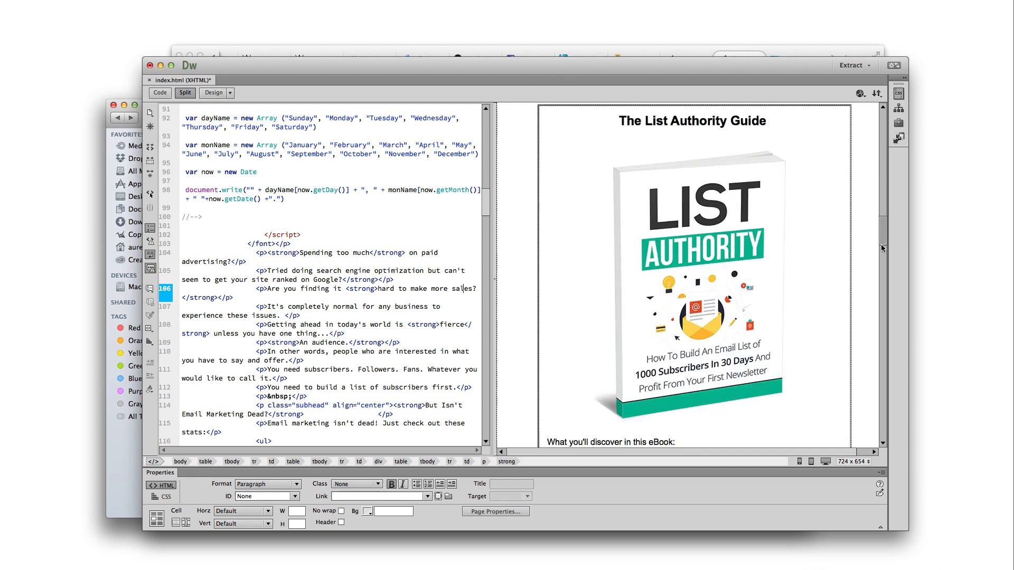
pyautogui.click(734, 331)
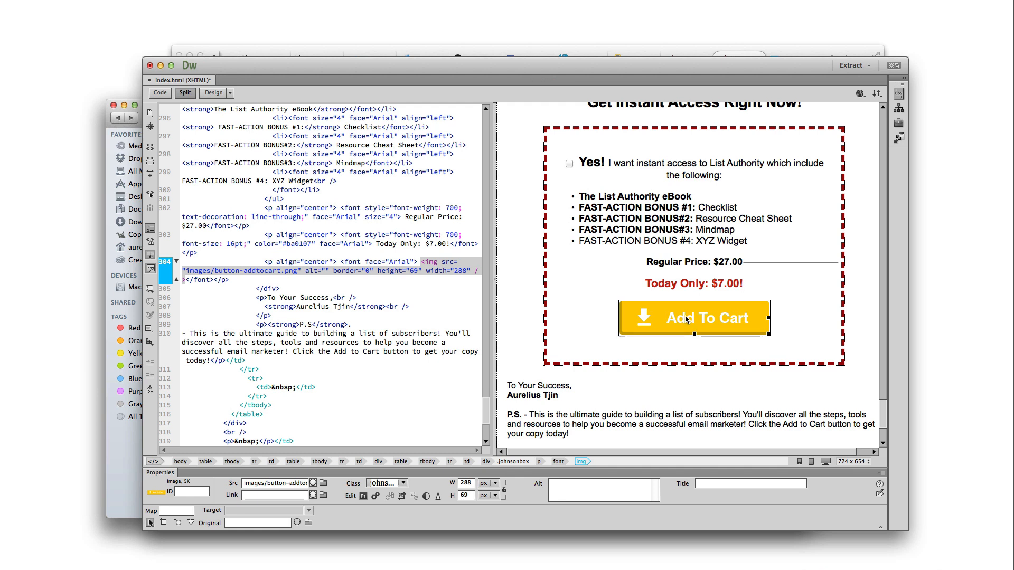
pyautogui.press('Delete')
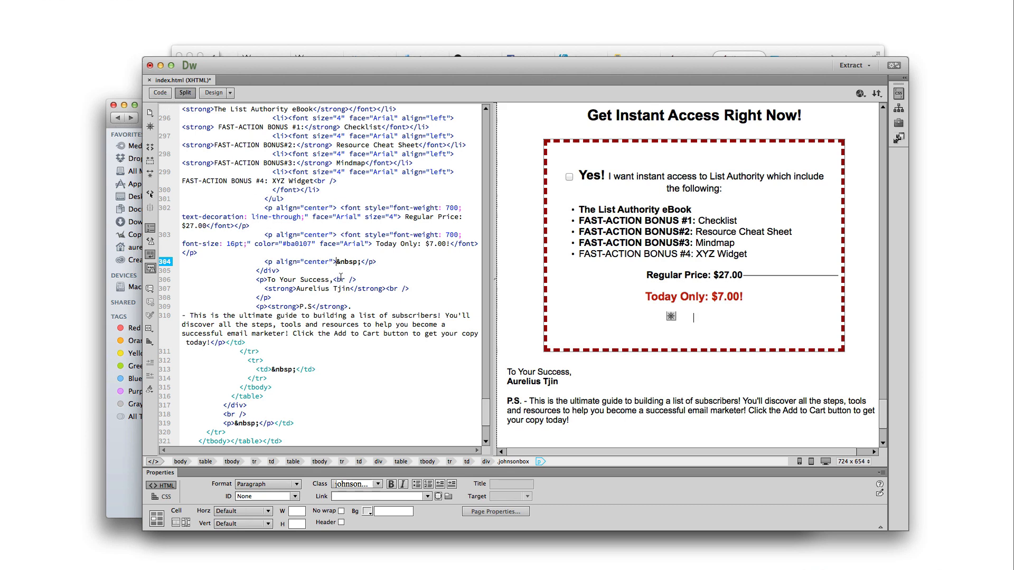
# Remove the leftover &nbsp; from line 304 in Code view
pyautogui.click(349, 262)
pyautogui.click(342, 263)
pyautogui.moveTo(360, 262); pyautogui.dragTo(337, 261)
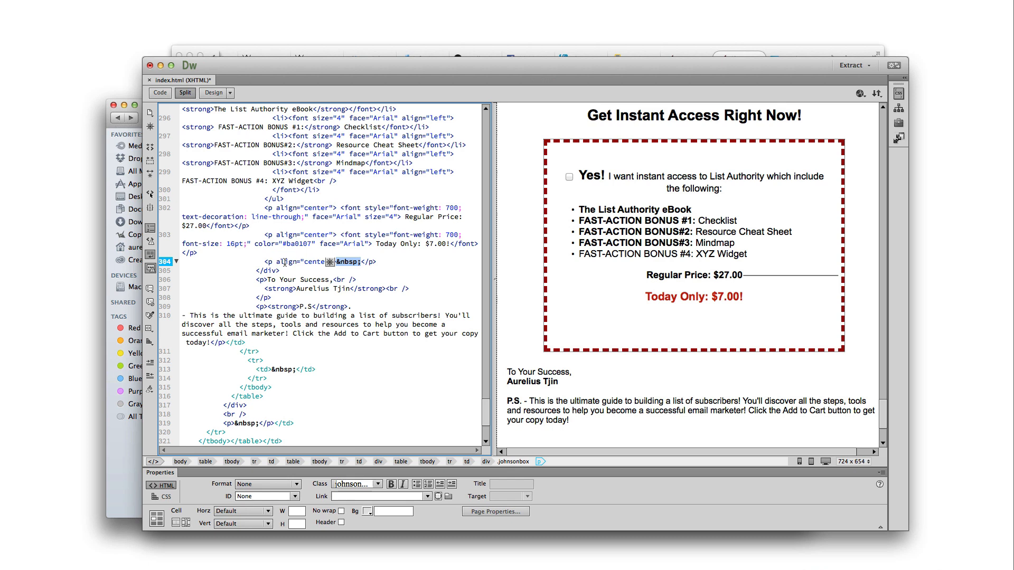
pyautogui.click(370, 265)
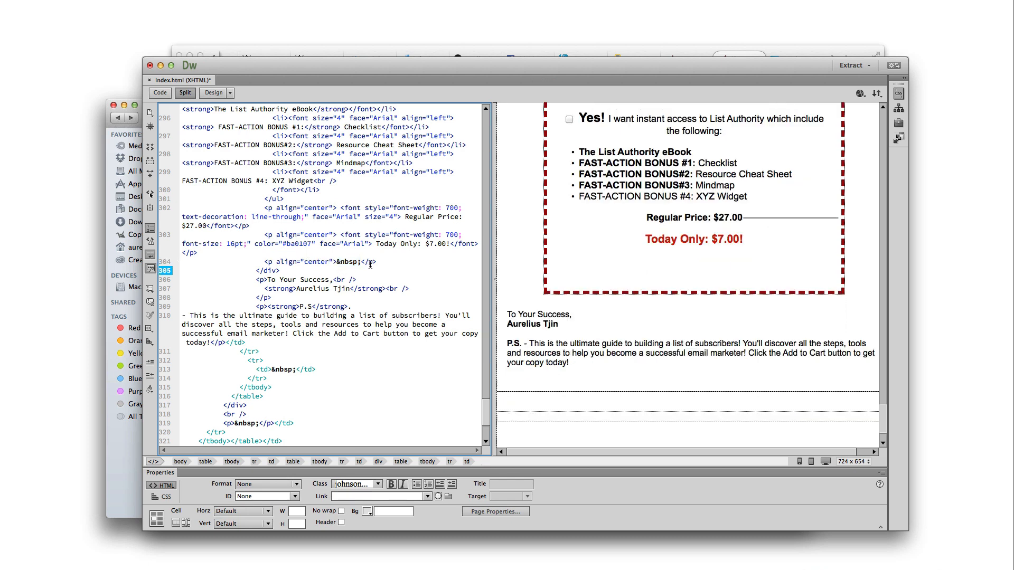
pyautogui.click(368, 262)
pyautogui.click(372, 278)
pyautogui.click(361, 262)
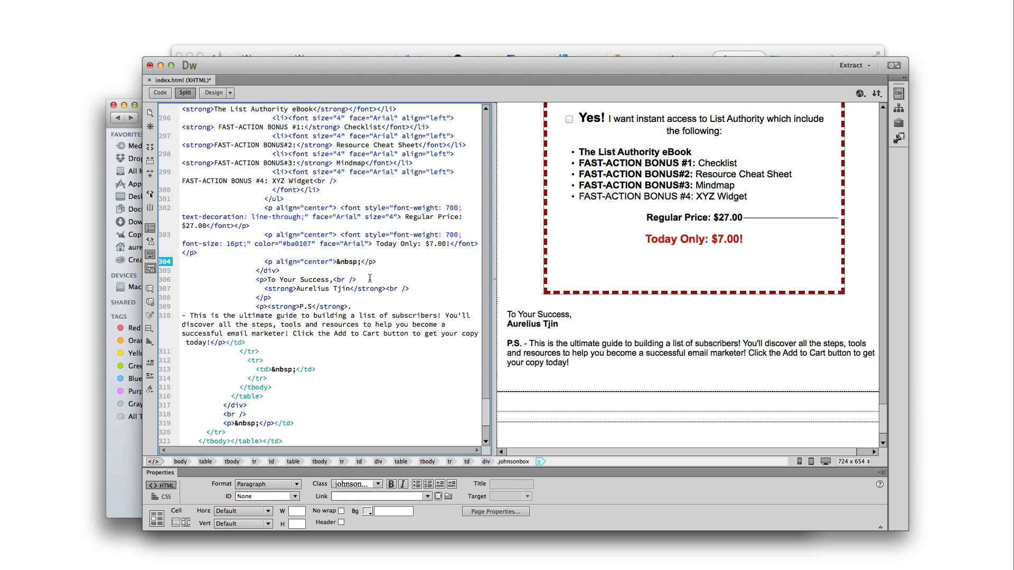
pyautogui.hotkey('shift', 'Left')
pyautogui.hotkey('shift', 'Left')
pyautogui.hotkey('shift', 'Left')
pyautogui.press('BackSpace')
pyautogui.press('BackSpace')
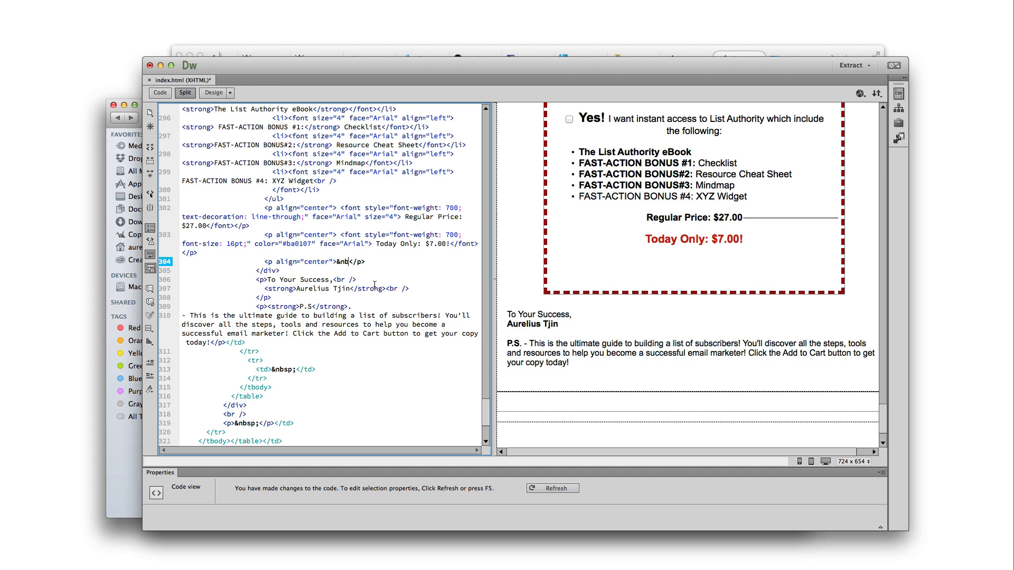
pyautogui.press('BackSpace')
pyautogui.press('BackSpace')
# Paste the copied Button #3 code into line 304 and refresh the design view
pyautogui.rightClick(337, 261)
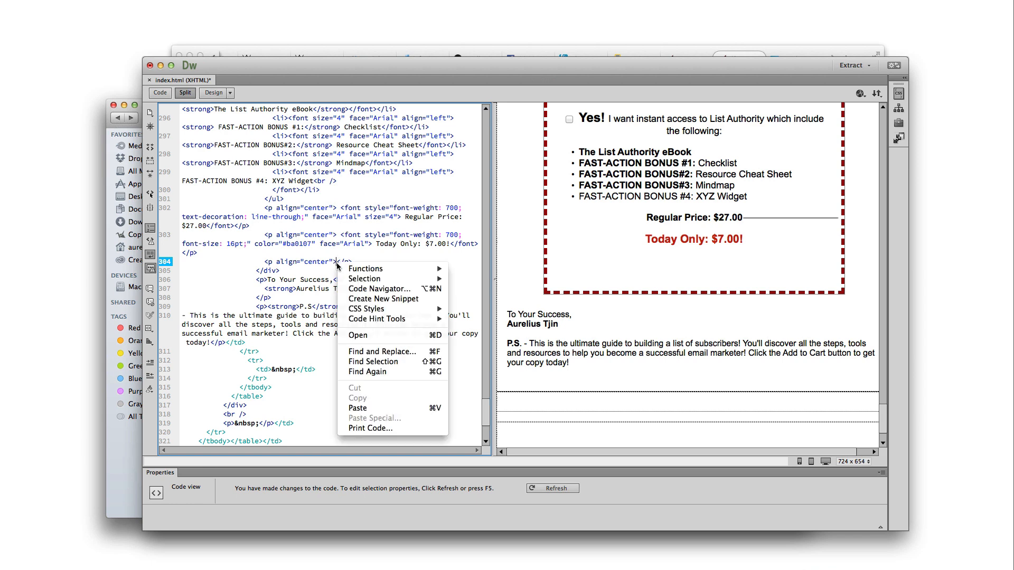
pyautogui.click(356, 407)
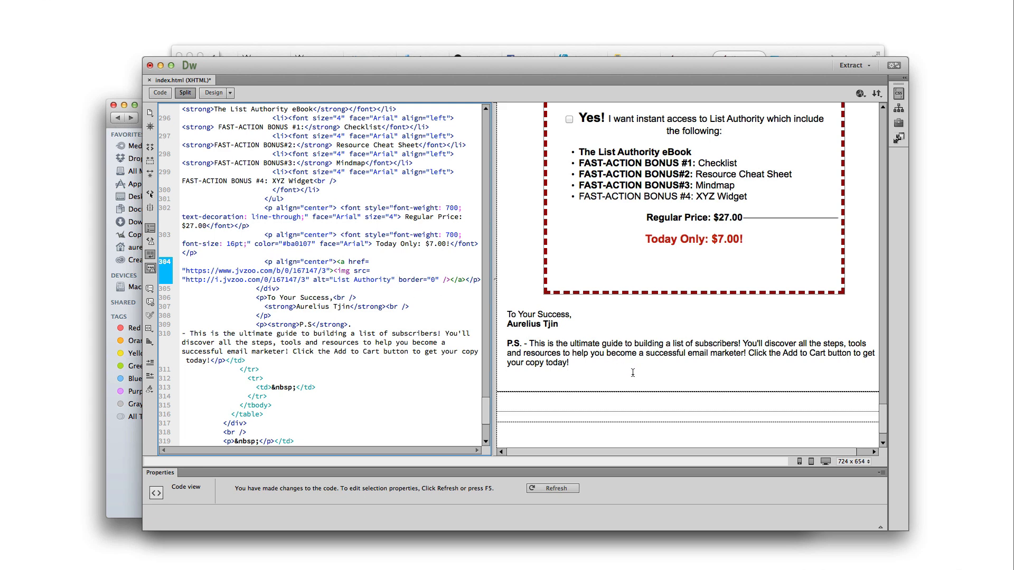
pyautogui.click(684, 347)
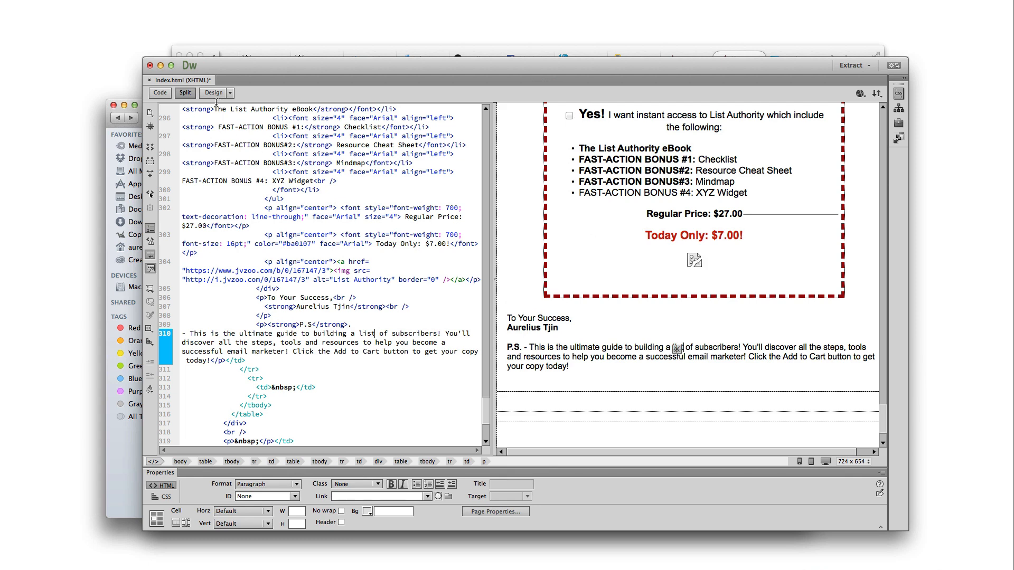
# Switch to Live view and scroll to the BUY NOW box showing the 'Only $7.00!' button
pyautogui.click(231, 93)
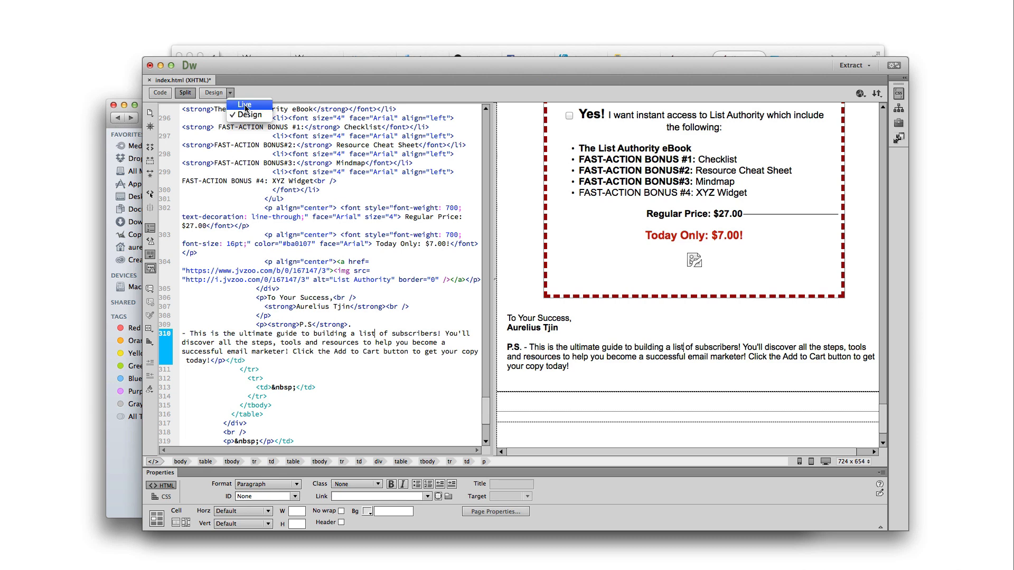
pyautogui.click(245, 105)
pyautogui.scroll(-10, 709, 285)
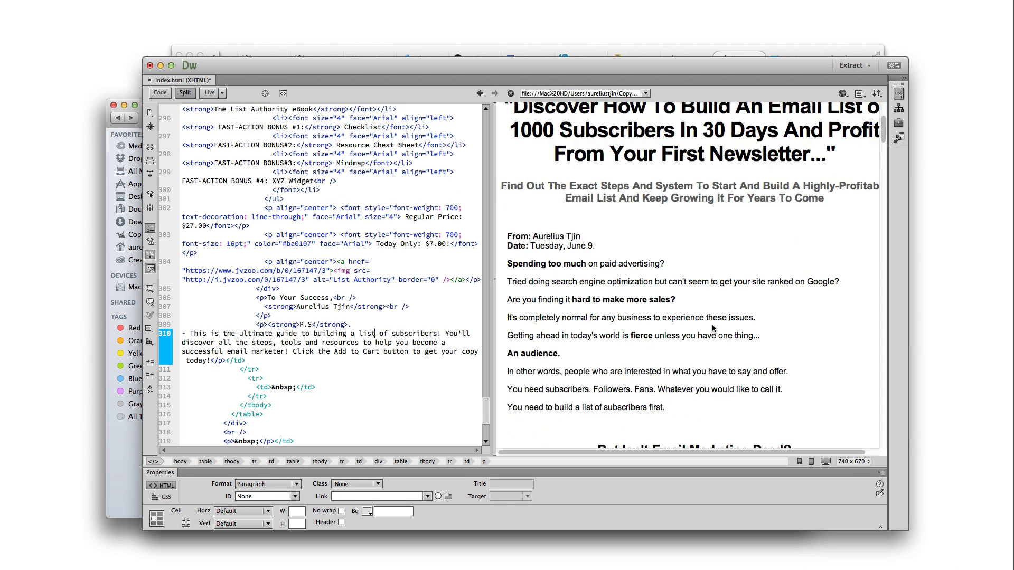
pyautogui.scroll(-15, 715, 327)
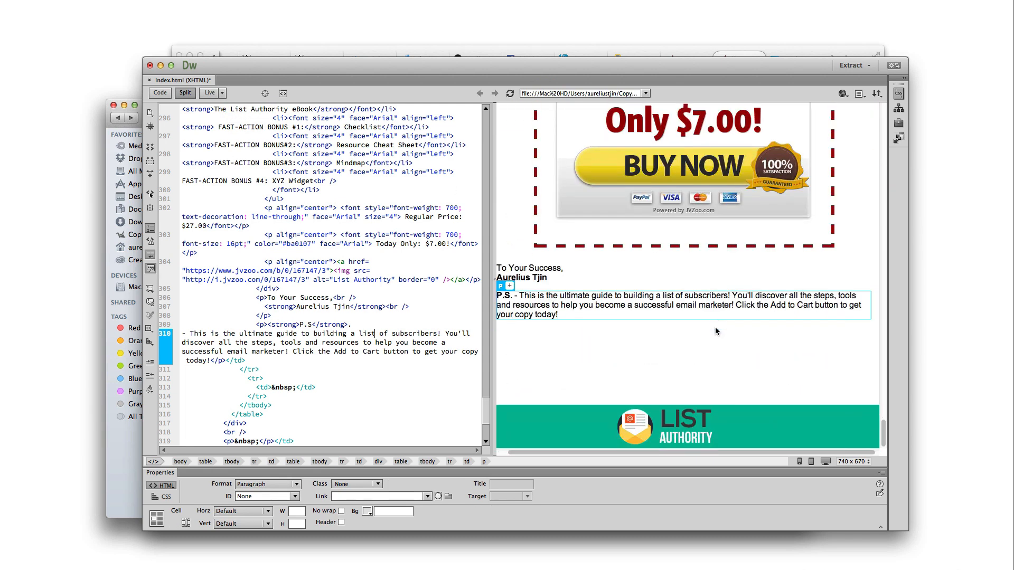
pyautogui.scroll(5, 714, 327)
pyautogui.scroll(-2, 714, 331)
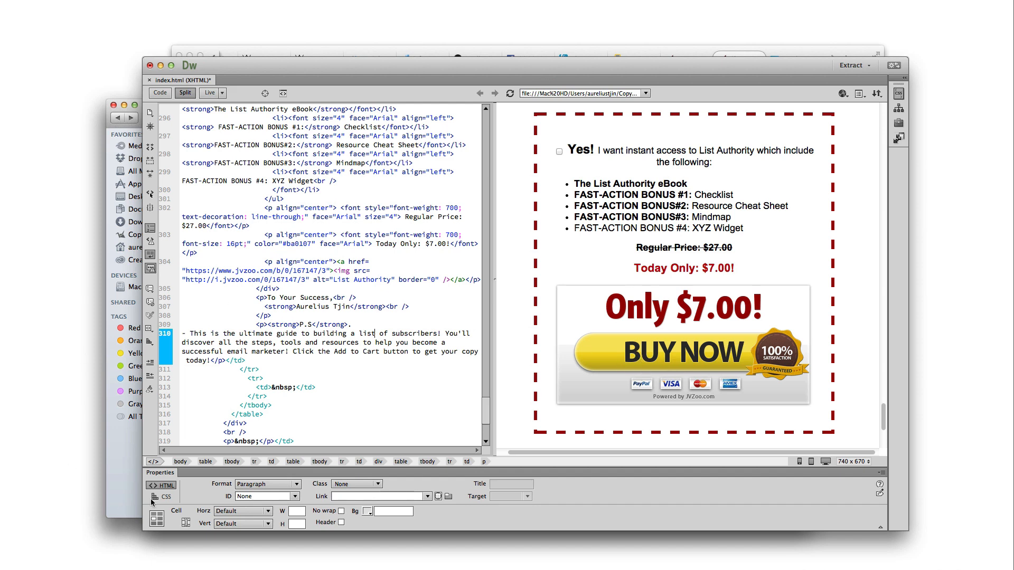
# Open the JVZoo Sellers product list and read the warning under the red 'can not be sold' table
pyautogui.click(372, 47)
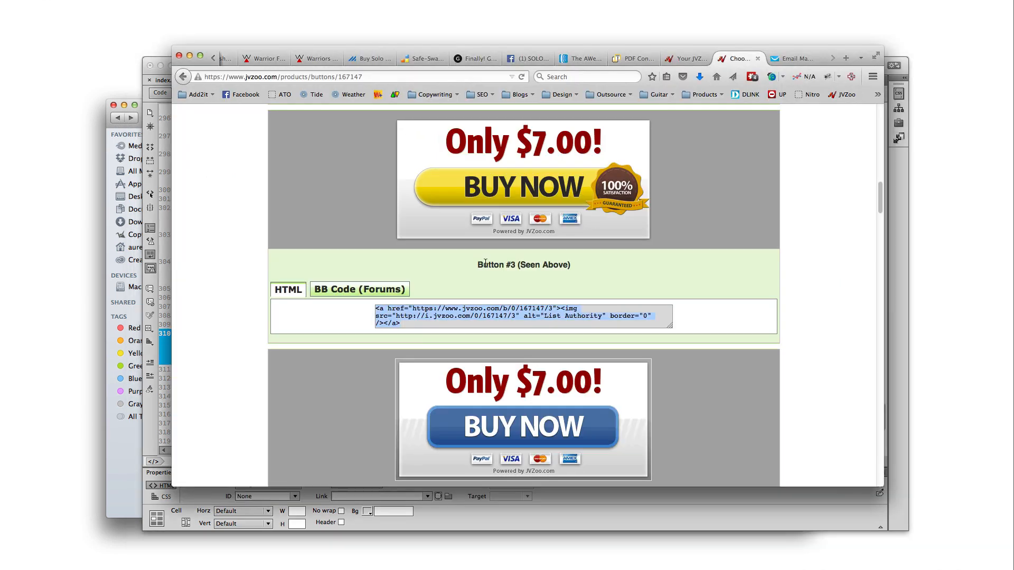
pyautogui.scroll(10, 506, 282)
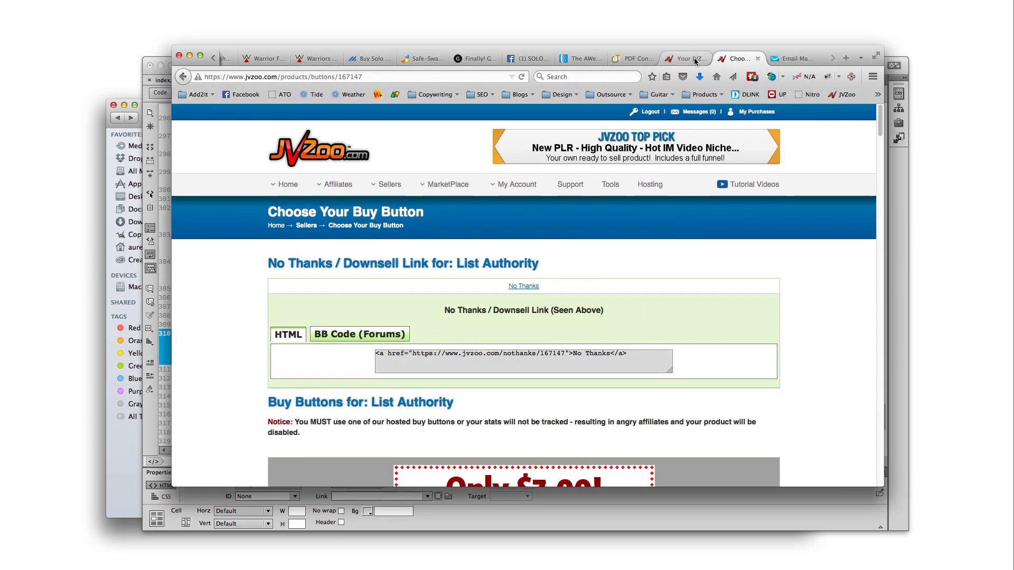
pyautogui.click(695, 61)
pyautogui.click(739, 59)
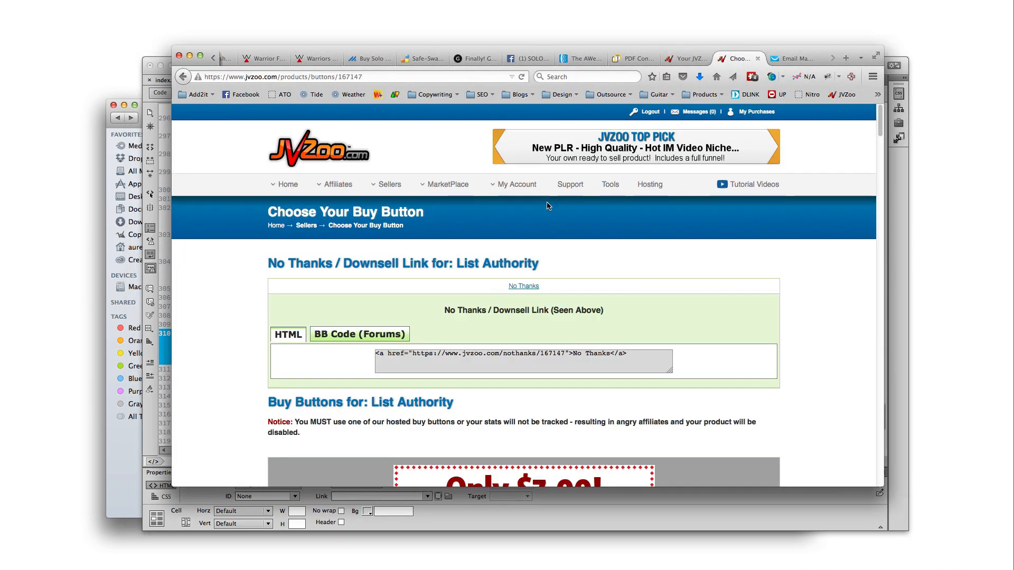
pyautogui.scroll(-3, 547, 208)
pyautogui.click(183, 76)
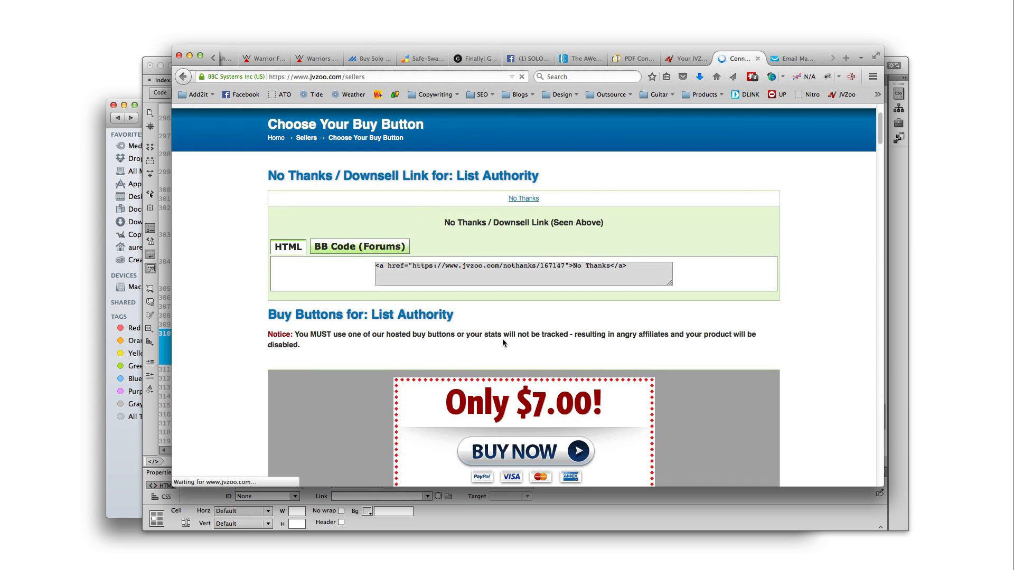
pyautogui.moveTo(419, 362); pyautogui.dragTo(301, 359)
pyautogui.click(301, 360)
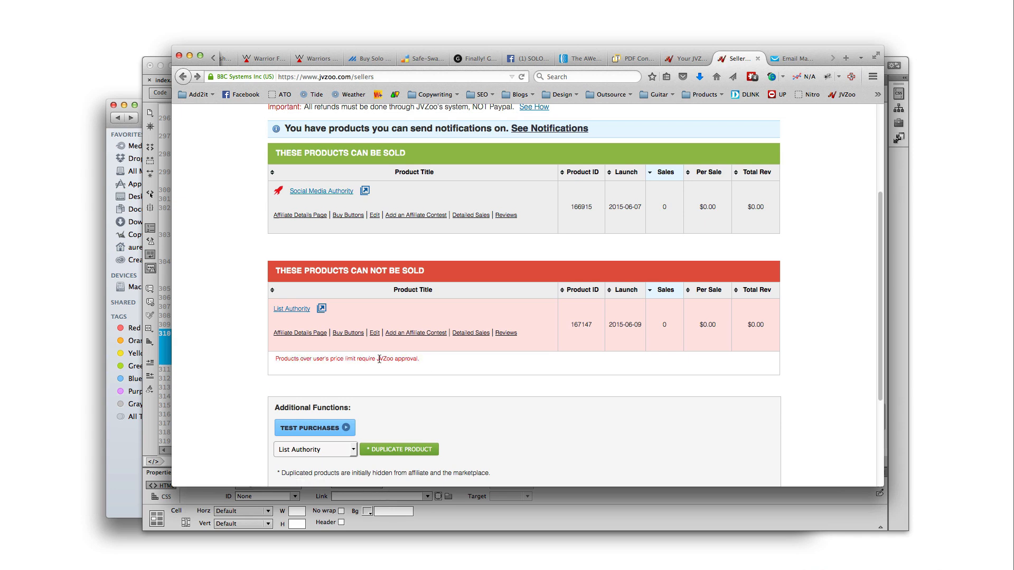
# Select the BUY NOW button in Dreamweaver, then reread List Authority's JVZoo approval note
pyautogui.click(621, 521)
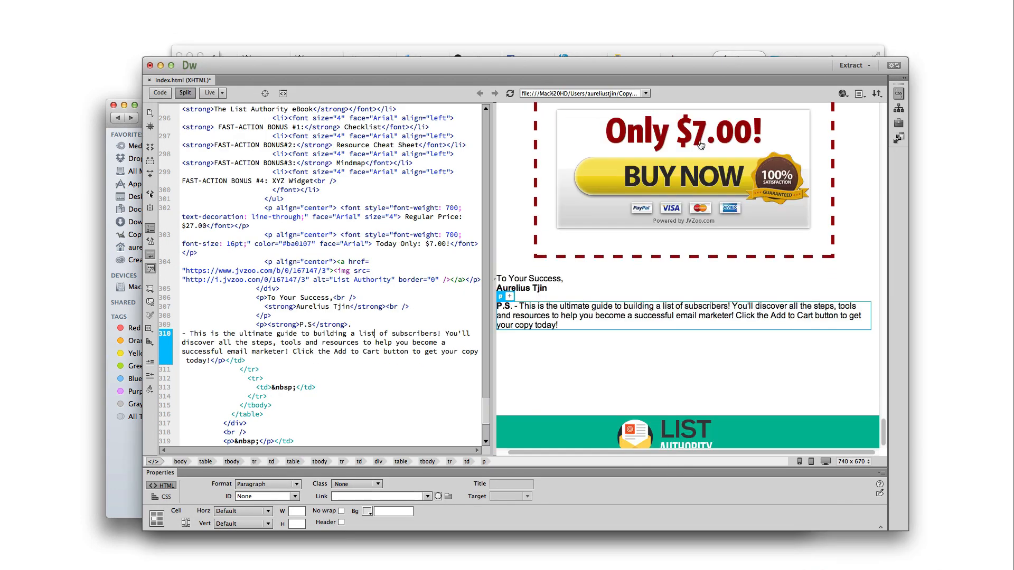
pyautogui.click(683, 174)
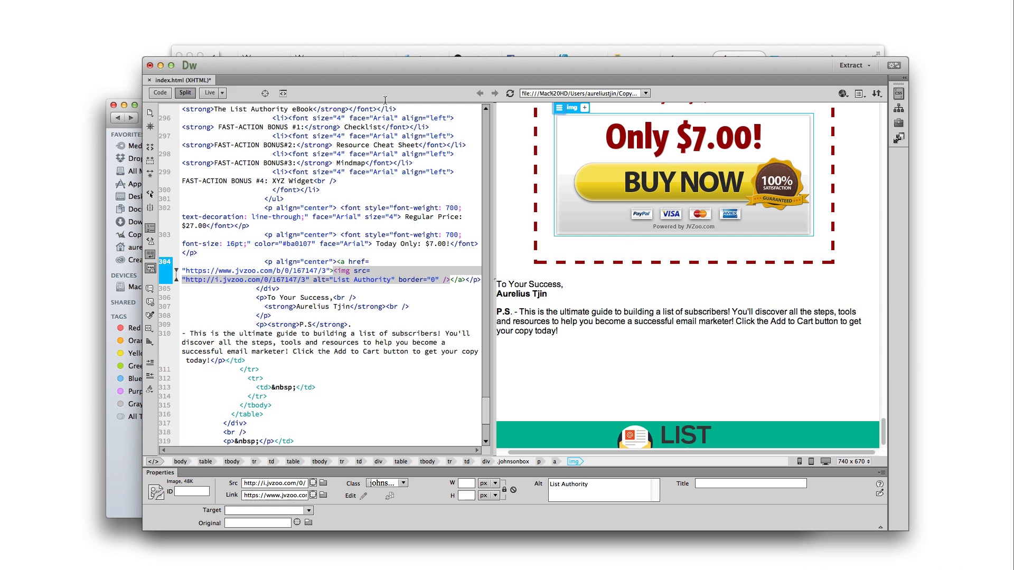
pyautogui.click(377, 51)
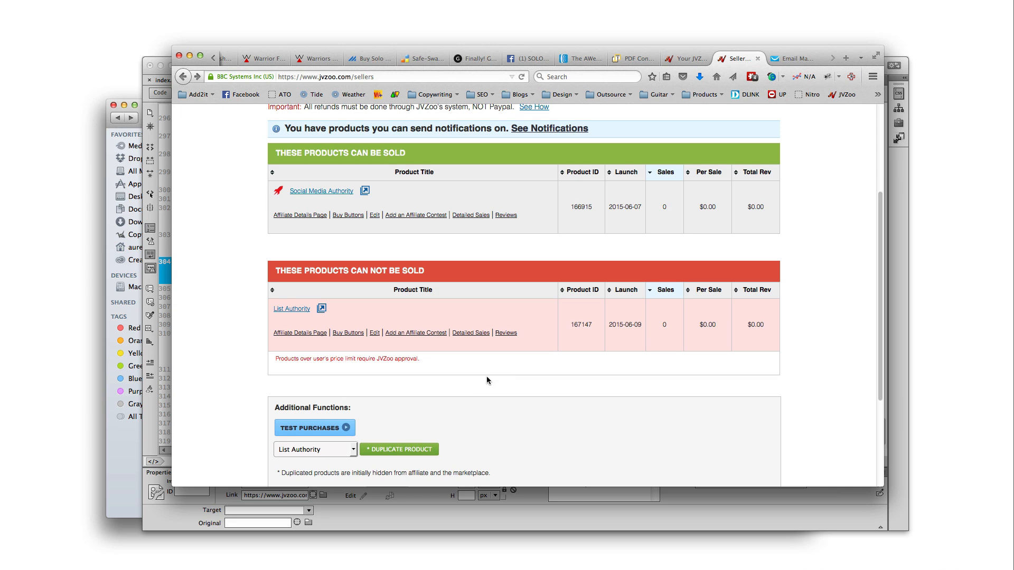
pyautogui.moveTo(440, 361); pyautogui.dragTo(274, 362)
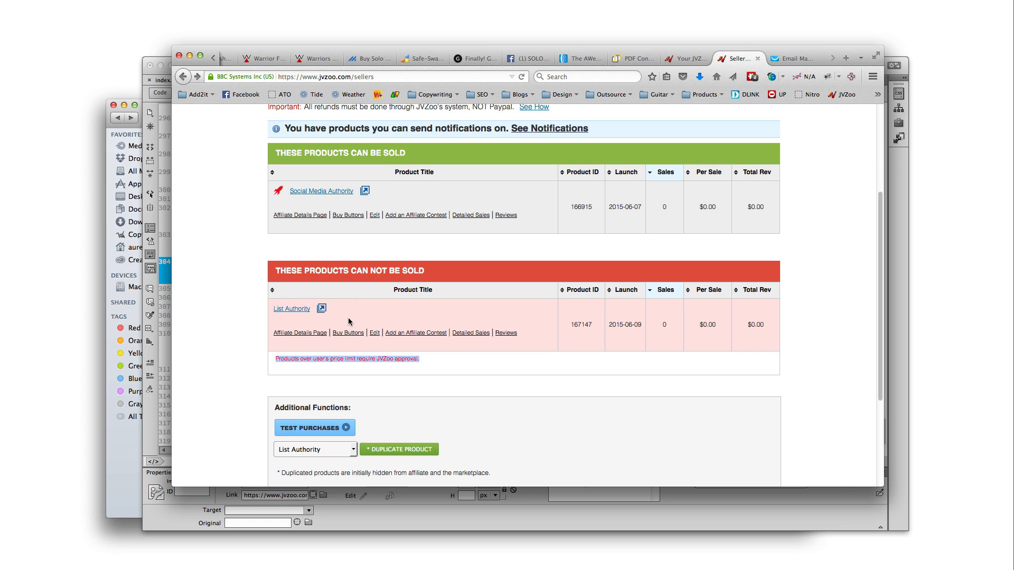
pyautogui.click(428, 367)
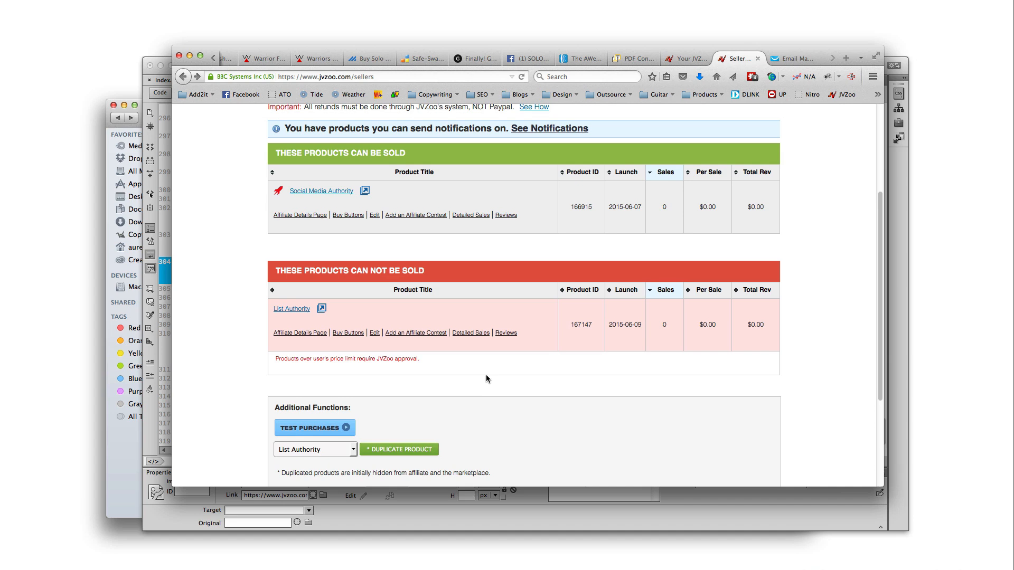
# Scroll through index.html in Dreamweaver and save it with File > Save
pyautogui.click(682, 505)
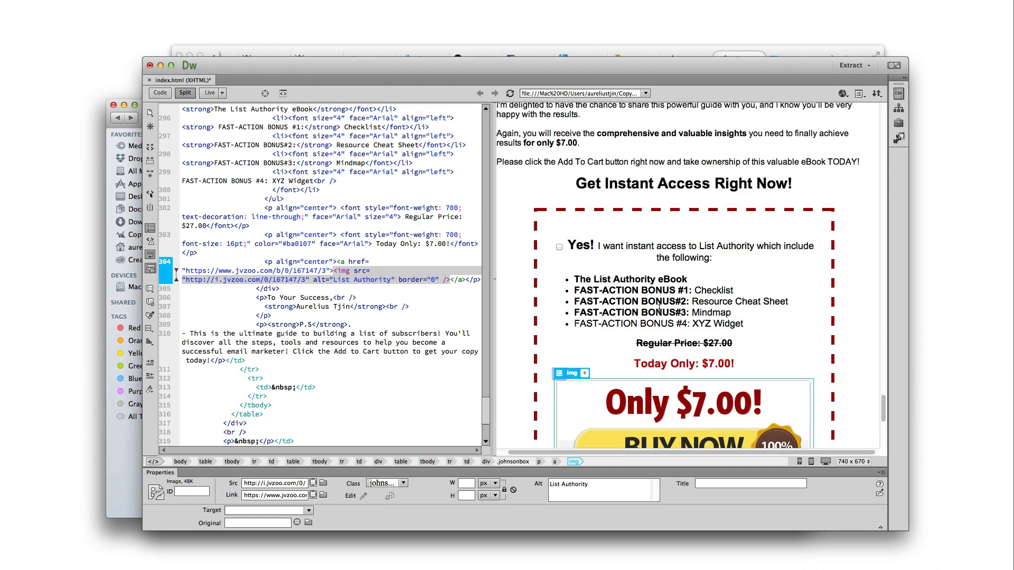
pyautogui.scroll(20, 659, 308)
pyautogui.scroll(5, 661, 295)
pyautogui.scroll(-3, 660, 295)
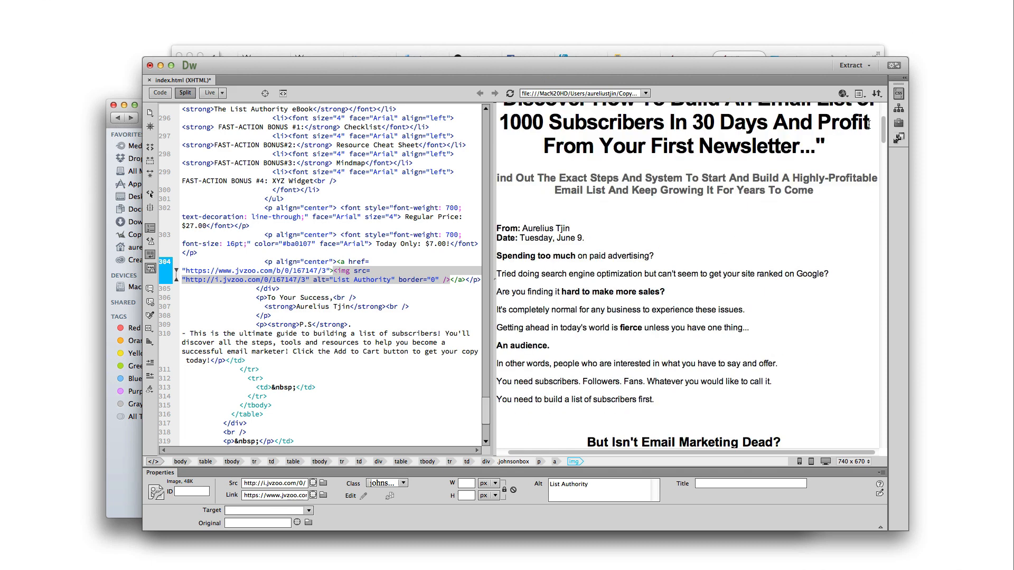
pyautogui.moveTo(883, 129); pyautogui.dragTo(883, 433)
pyautogui.scroll(3, 866, 422)
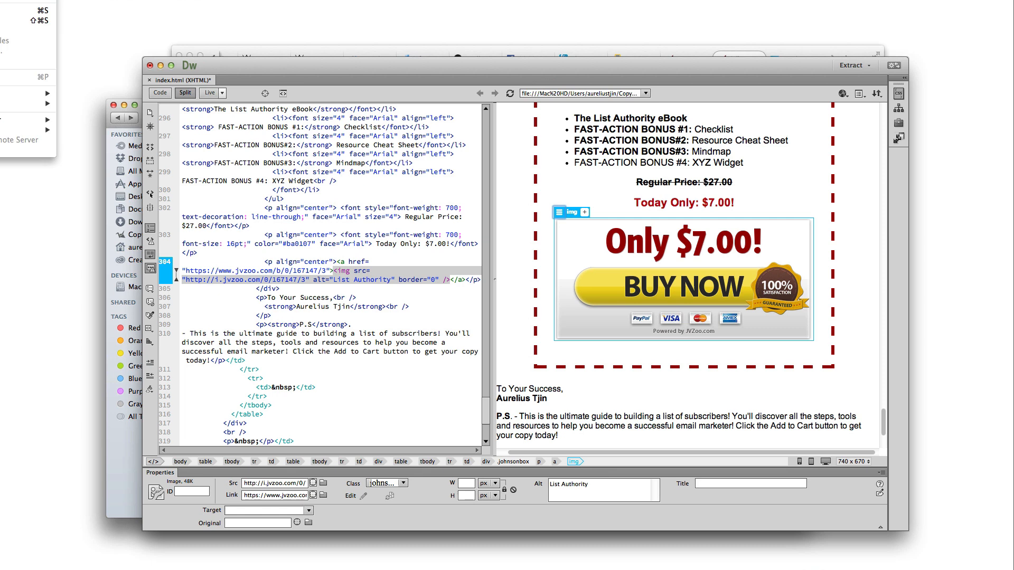
pyautogui.click(29, 21)
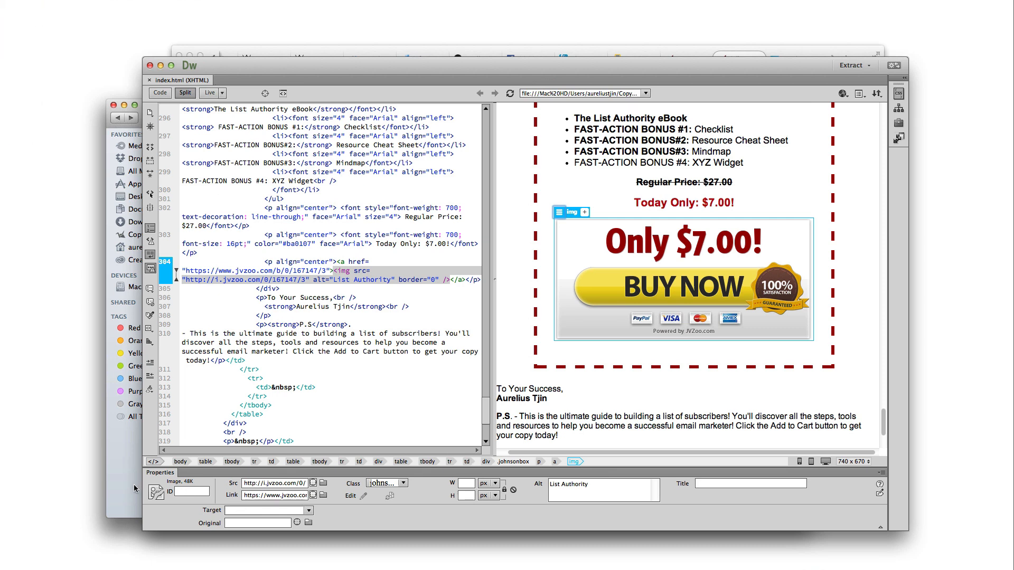
# Bring up the Module 5 – Sales Page folder in Finder and check index.html
pyautogui.click(134, 484)
pyautogui.click(295, 149)
pyautogui.click(365, 195)
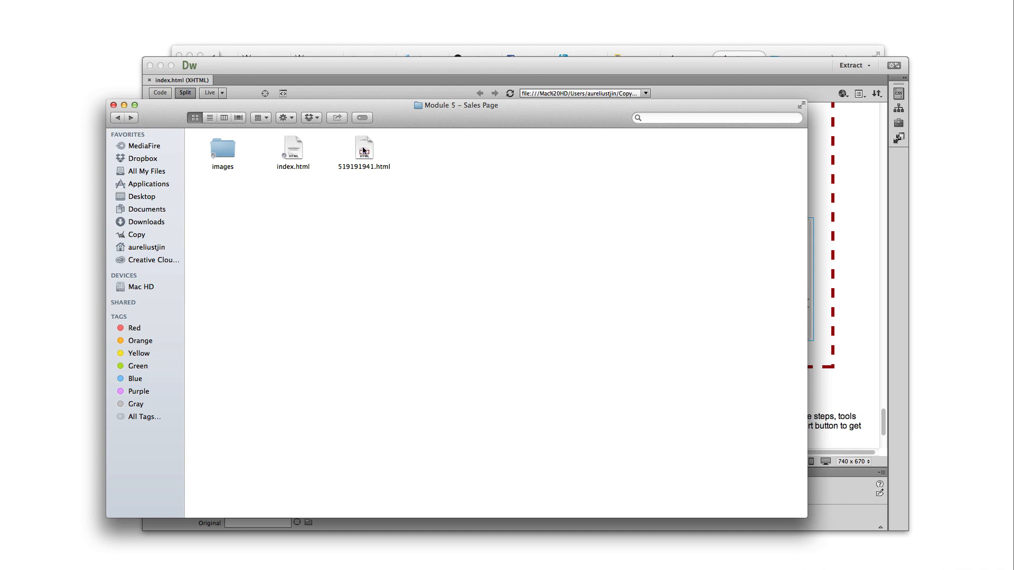
# Select 519191941.html in the Module 5 – Sales Page folder and show its context menu
pyautogui.click(365, 150)
pyautogui.click(379, 200)
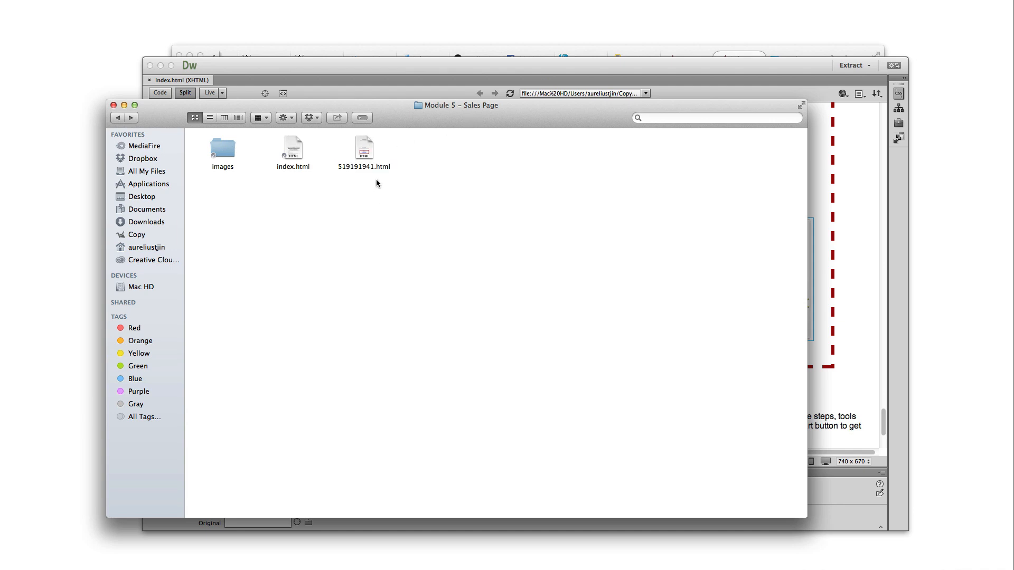
pyautogui.click(364, 153)
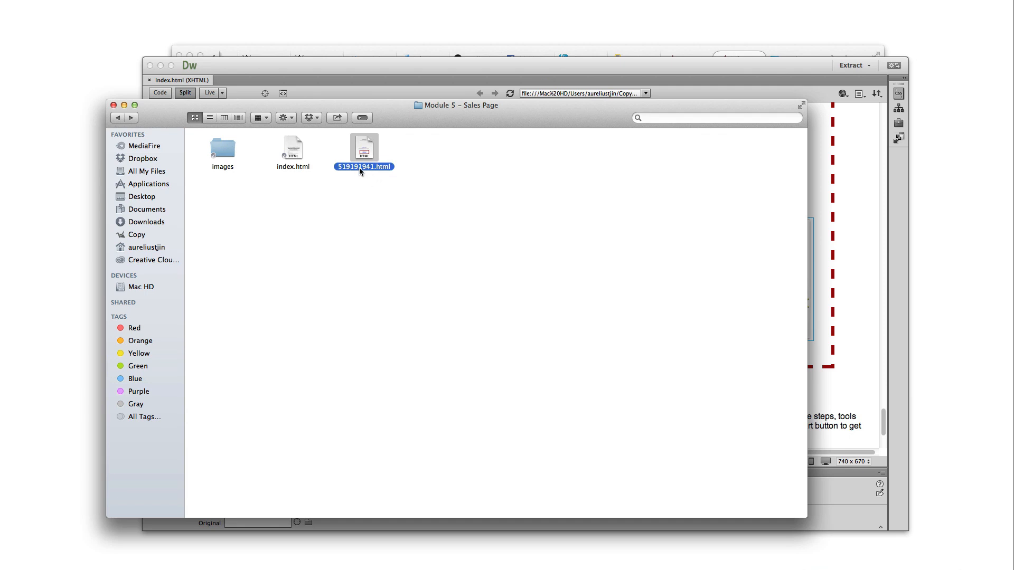
pyautogui.rightClick(367, 145)
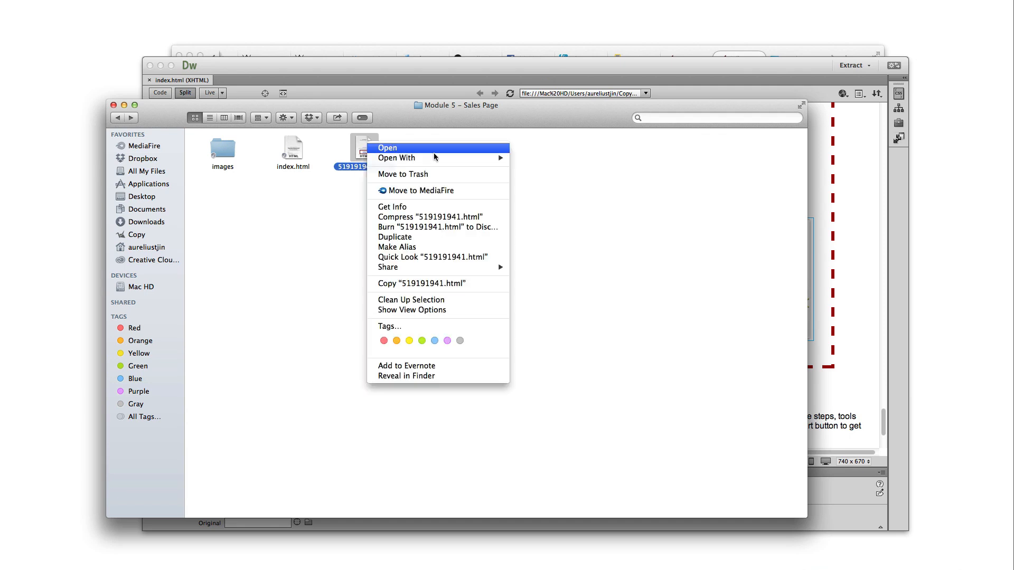
# Open 519191941.html with Adobe Dreamweaver
pyautogui.moveTo(448, 158)
pyautogui.click(550, 176)
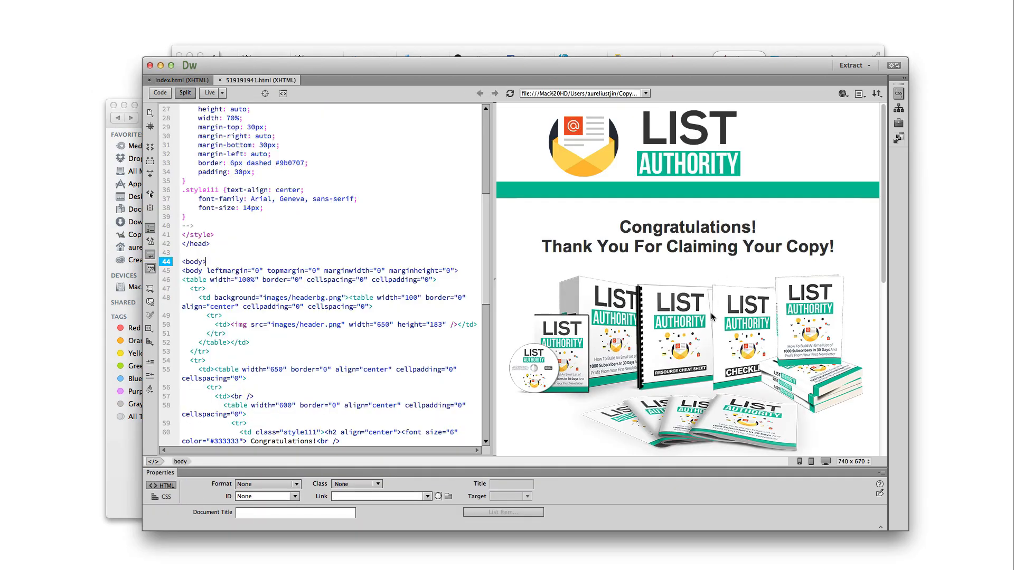
pyautogui.scroll(-5, 718, 315)
pyautogui.scroll(-5, 712, 319)
pyautogui.scroll(5, 712, 324)
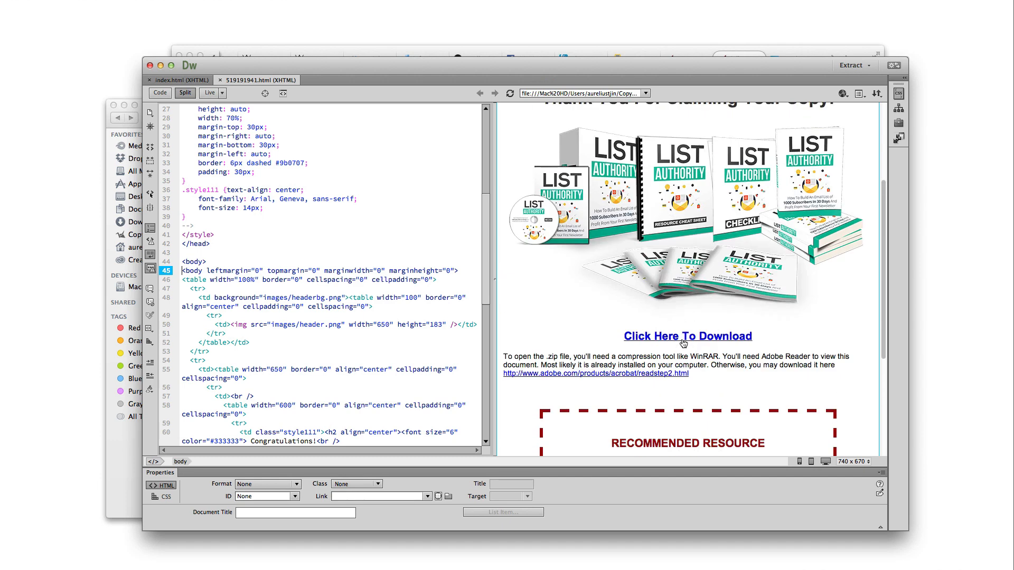
# Switch to Design view and place the cursor in the Click Here To Download link
pyautogui.click(213, 94)
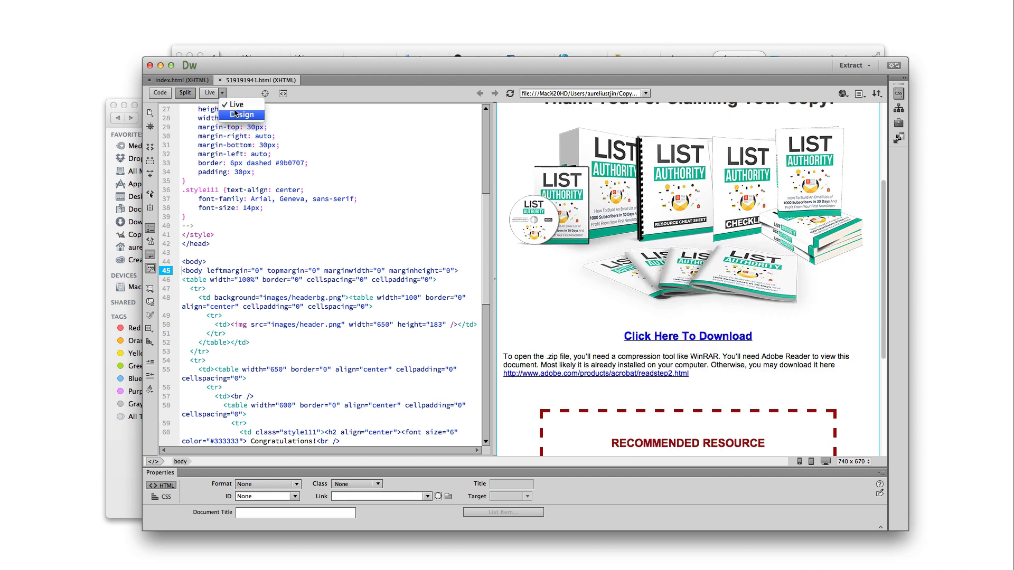
pyautogui.click(233, 114)
pyautogui.scroll(-5, 707, 338)
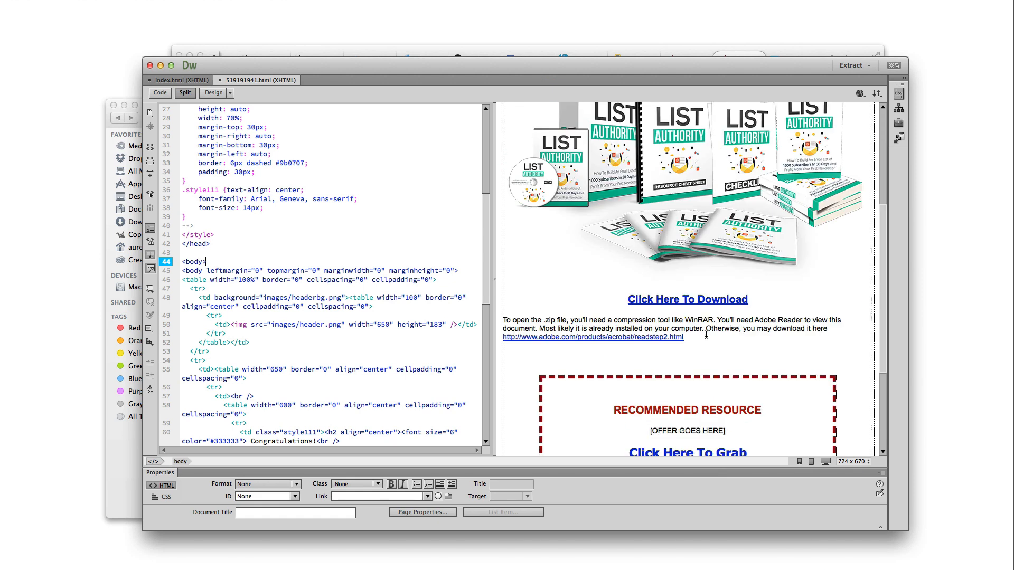
pyautogui.click(689, 301)
pyautogui.click(704, 301)
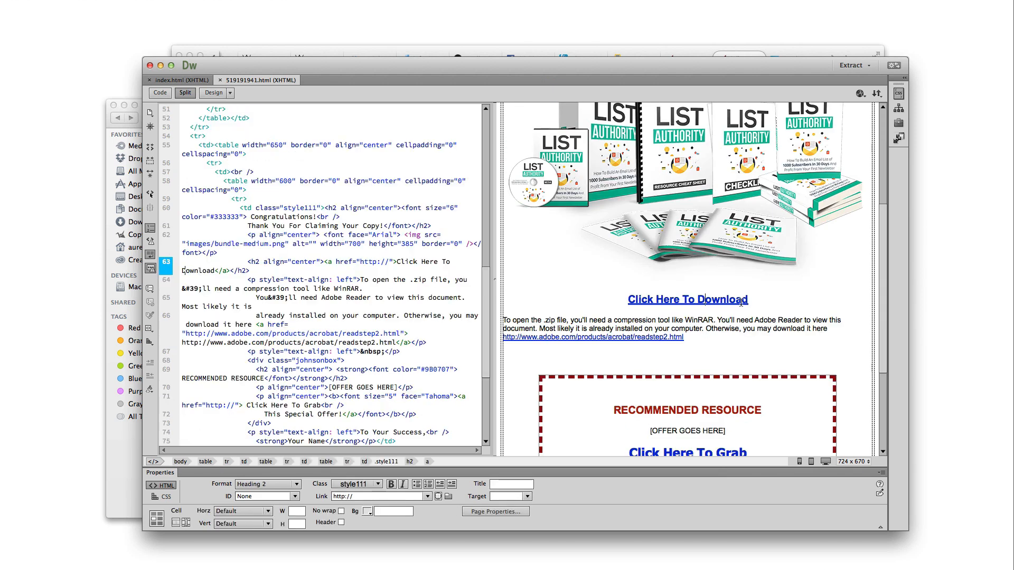
pyautogui.click(706, 301)
pyautogui.scroll(3, 606, 341)
pyautogui.click(182, 80)
# Inspect the List Authority cover, Bonus #1 checklist and Bonus #3 mindmap images on the sales page
pyautogui.scroll(10, 711, 272)
pyautogui.scroll(15, 710, 271)
pyautogui.scroll(12, 707, 262)
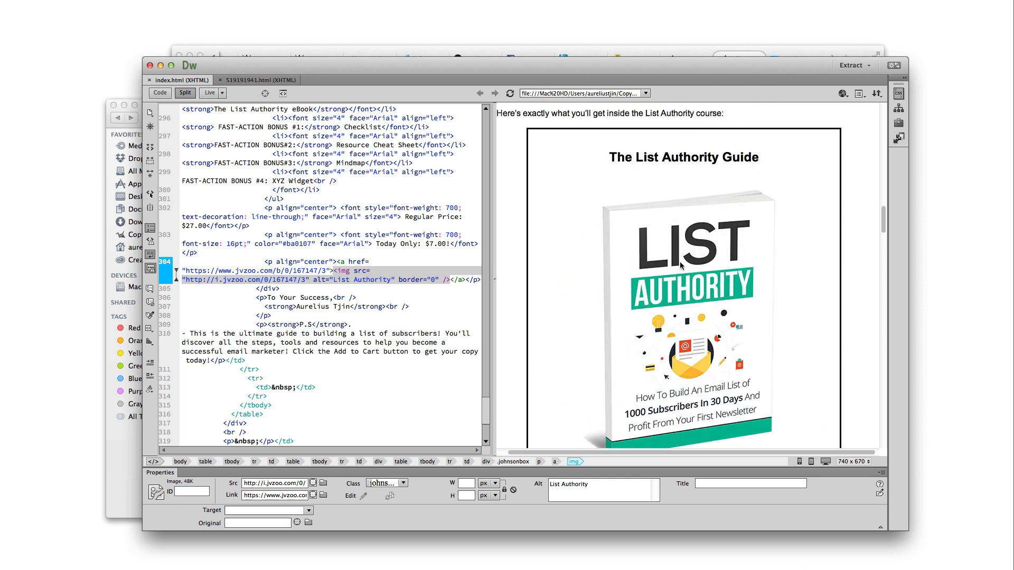
pyautogui.click(683, 276)
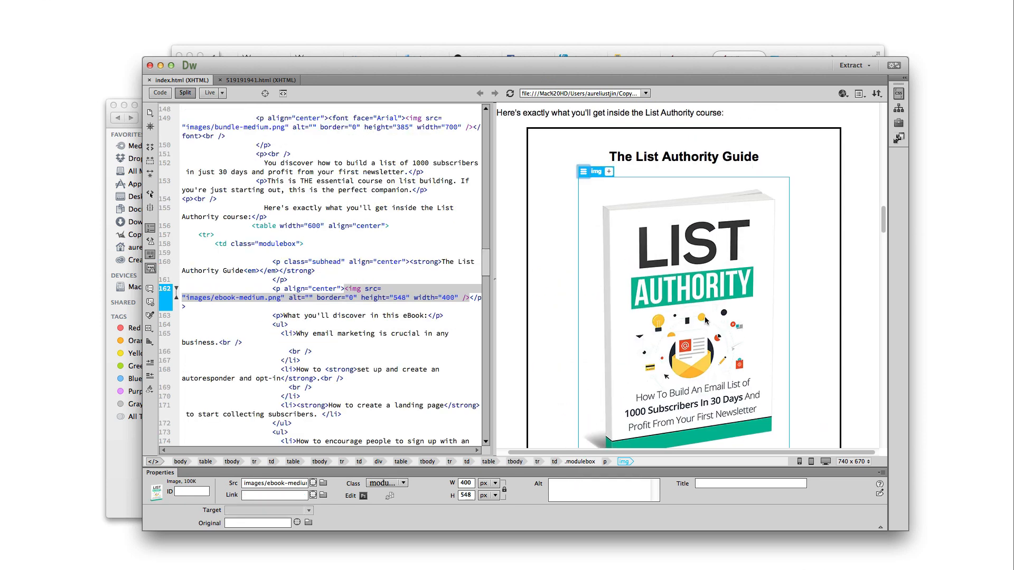
pyautogui.scroll(-5, 687, 280)
pyautogui.scroll(-10, 688, 287)
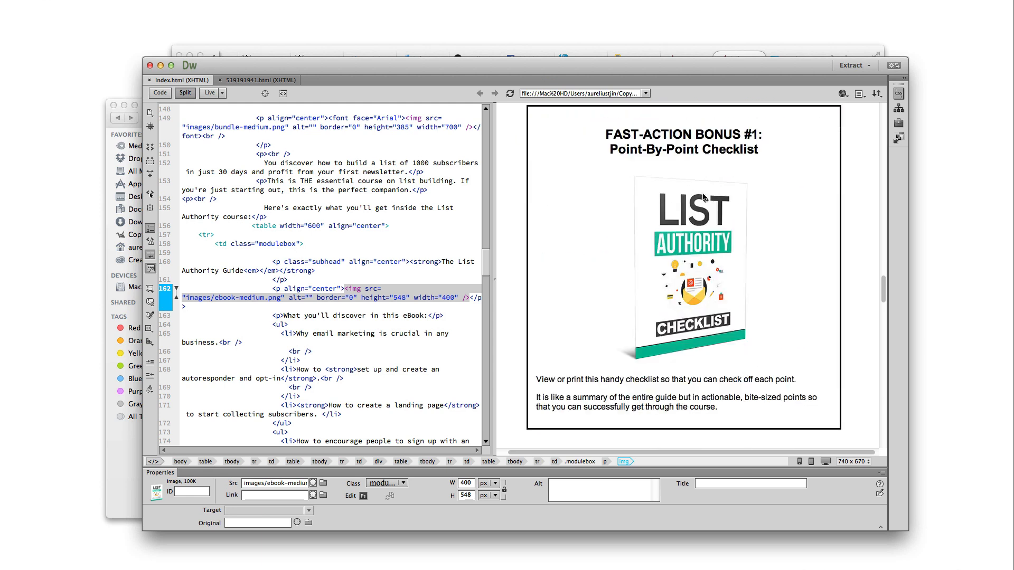
pyautogui.click(696, 280)
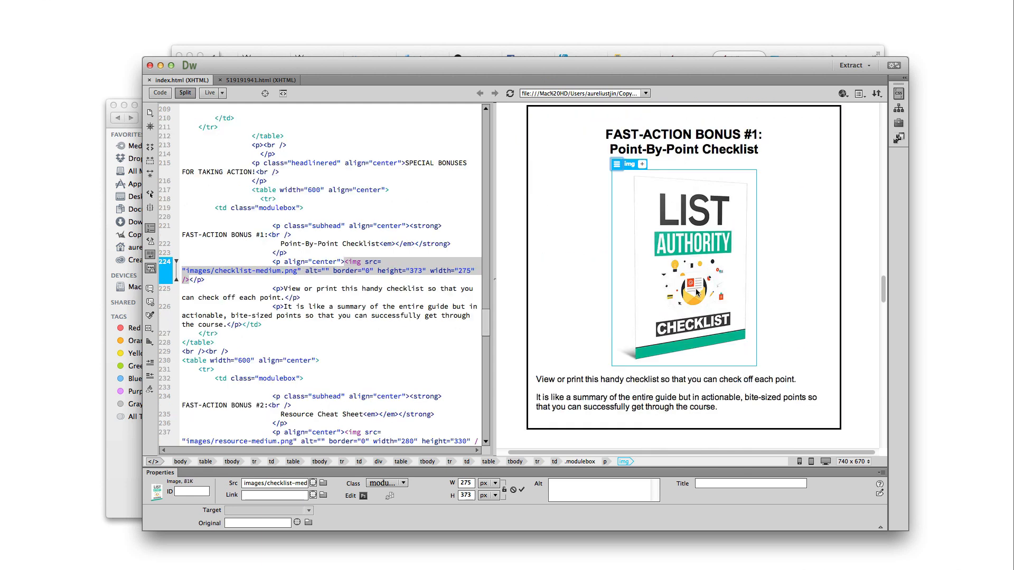
pyautogui.scroll(-6, 696, 288)
pyautogui.scroll(-8, 698, 330)
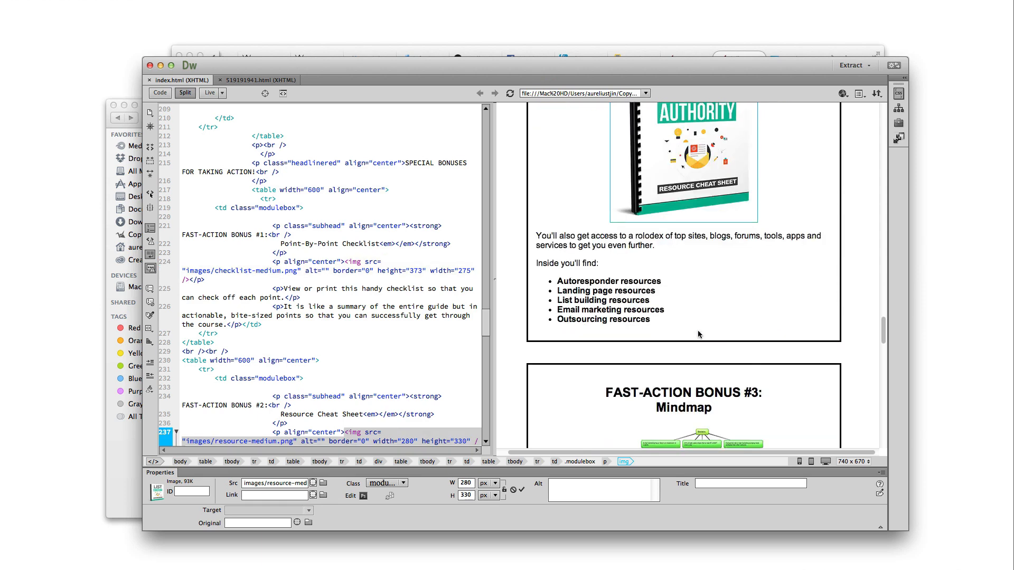
pyautogui.click(696, 277)
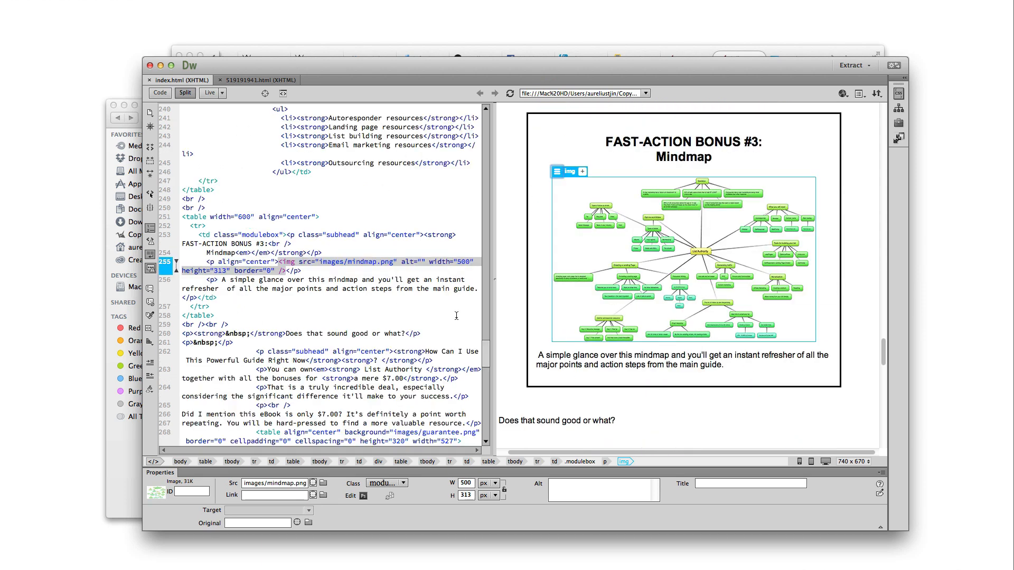
# Bring the Module 5 – Sales Page Finder folder back in front with no files selected
pyautogui.scroll(3, 728, 341)
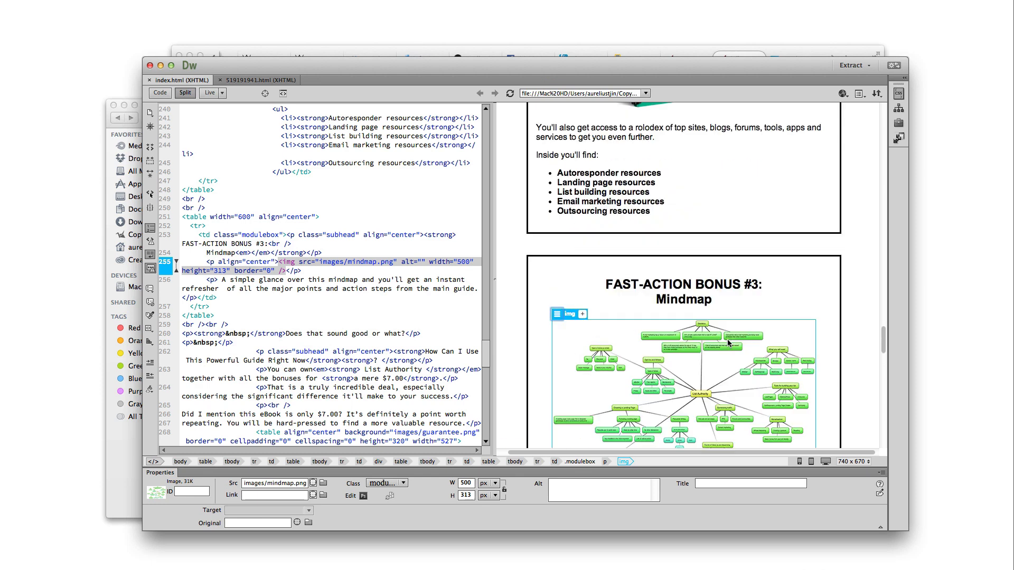
pyautogui.click(112, 442)
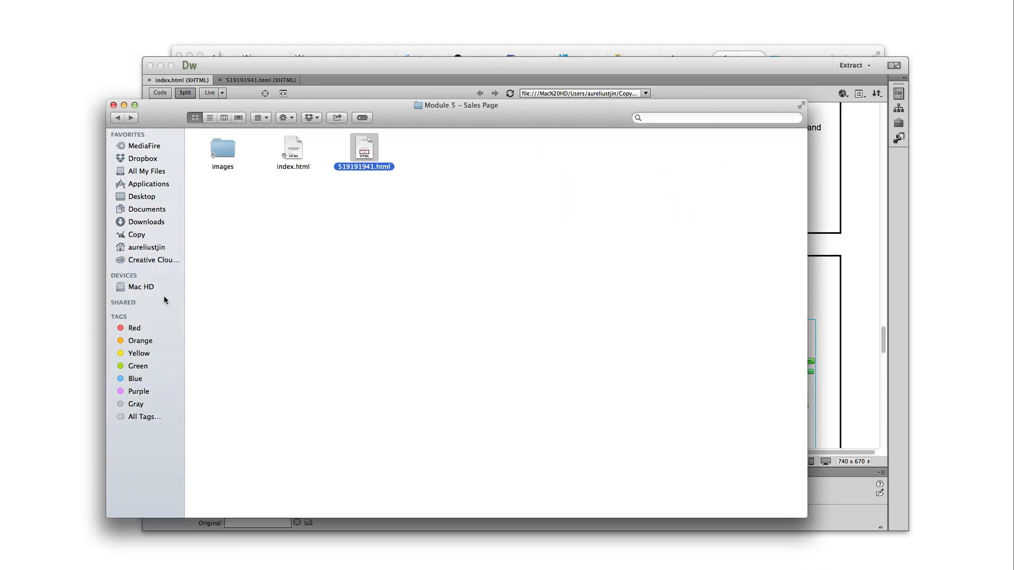
pyautogui.click(208, 192)
# Back in Private Label Rights, add a new folder named ListAuthority beside the module folders
pyautogui.click(117, 117)
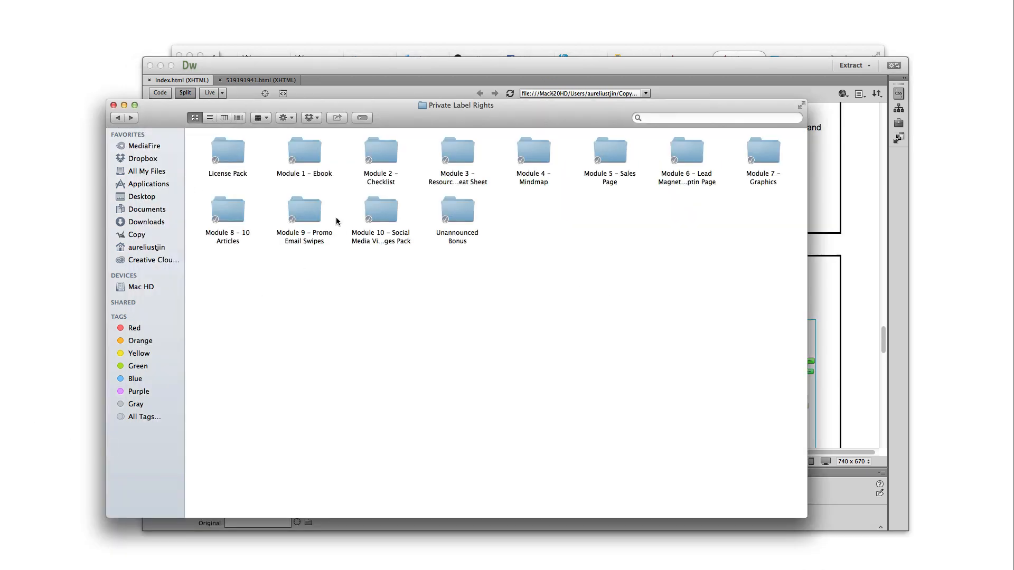
pyautogui.click(383, 154)
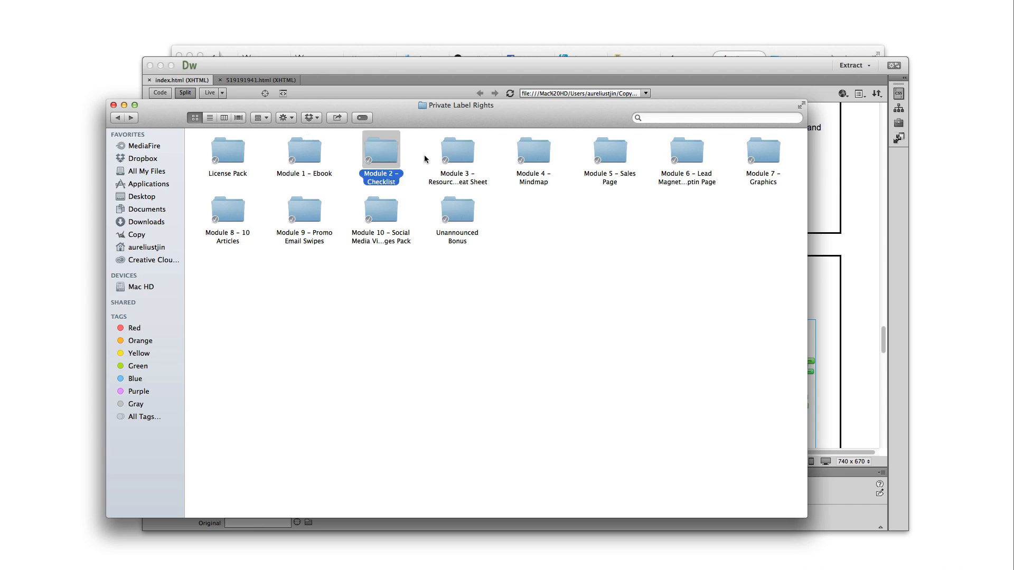
pyautogui.click(461, 182)
pyautogui.click(537, 182)
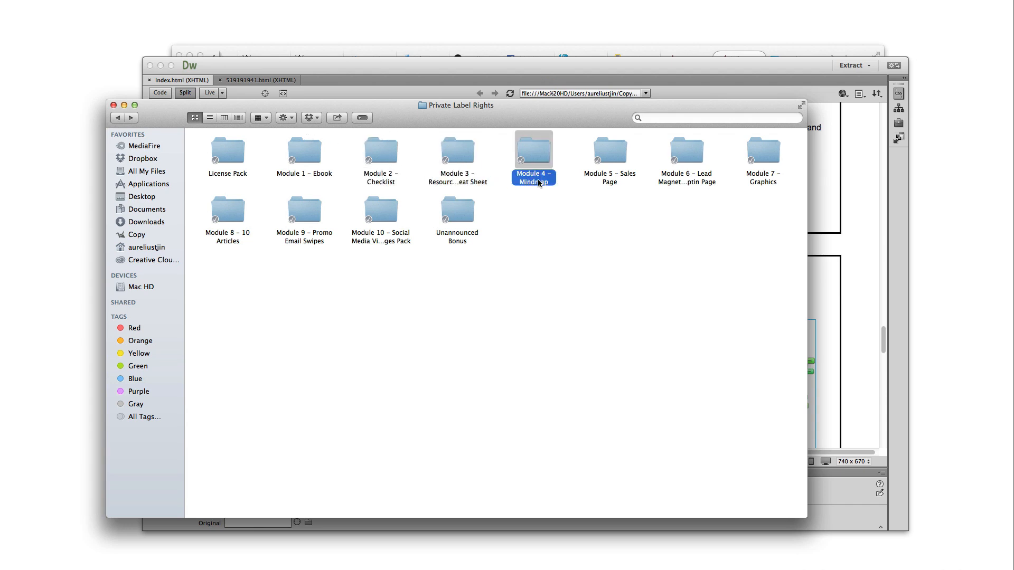
pyautogui.click(522, 251)
pyautogui.rightClick(530, 248)
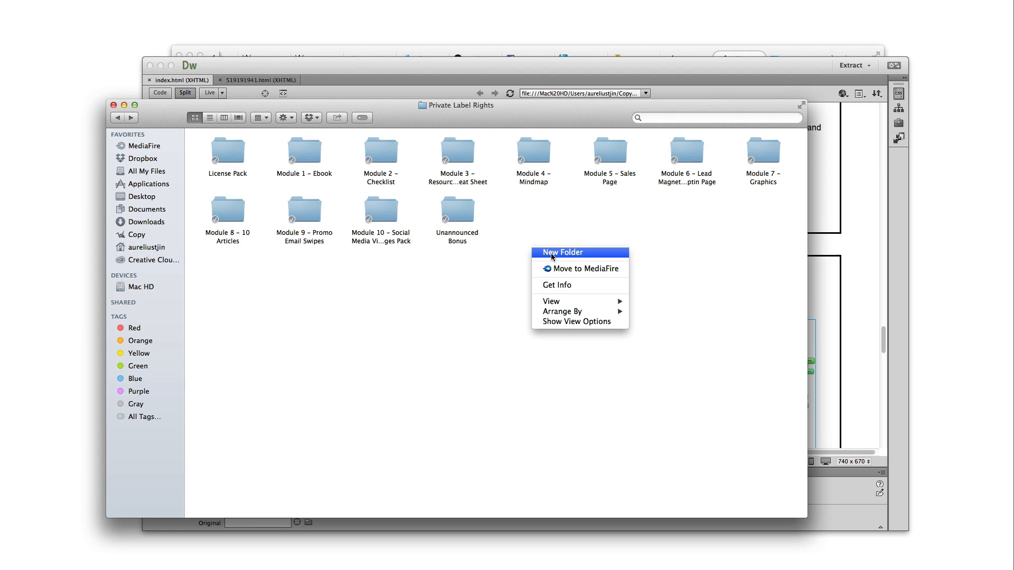
pyautogui.click(556, 253)
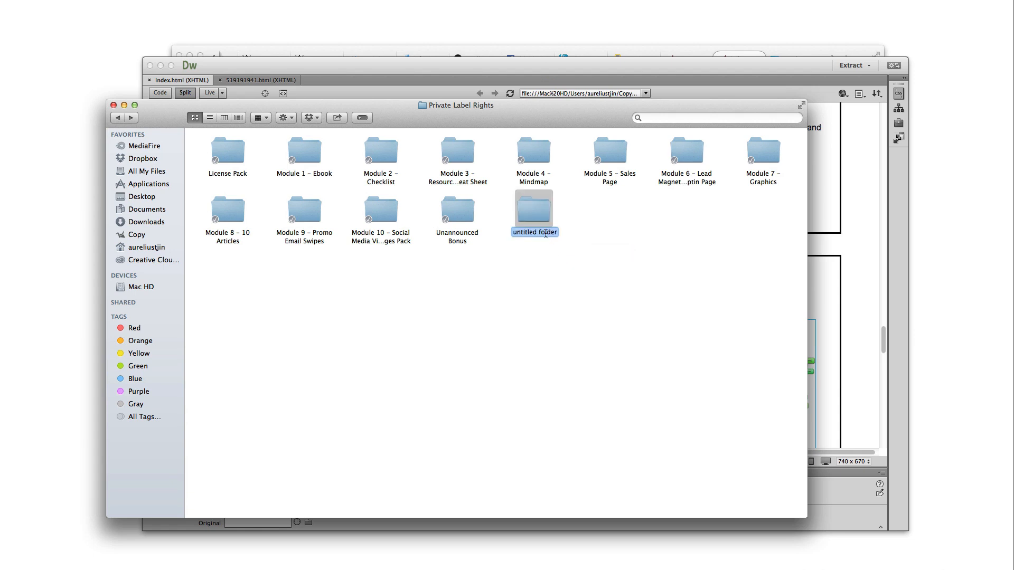
pyautogui.write('ListAuthority')
pyautogui.press('Return')
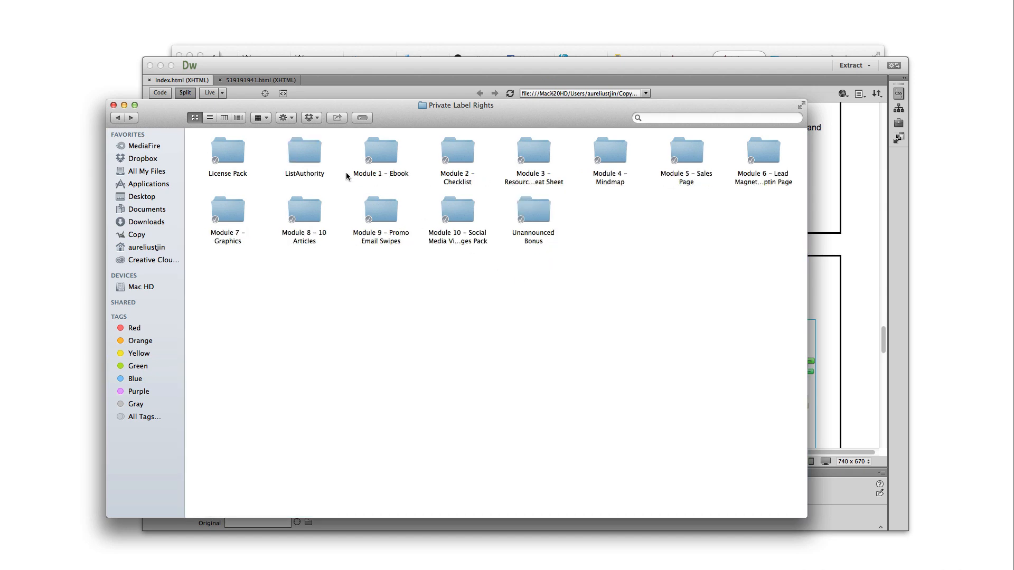
pyautogui.click(316, 159)
# Copy List Authority.pdf from Module 1 – Ebook into the ListAuthority folder
pyautogui.moveTo(316, 158); pyautogui.dragTo(613, 222)
pyautogui.click(567, 294)
pyautogui.click(321, 162)
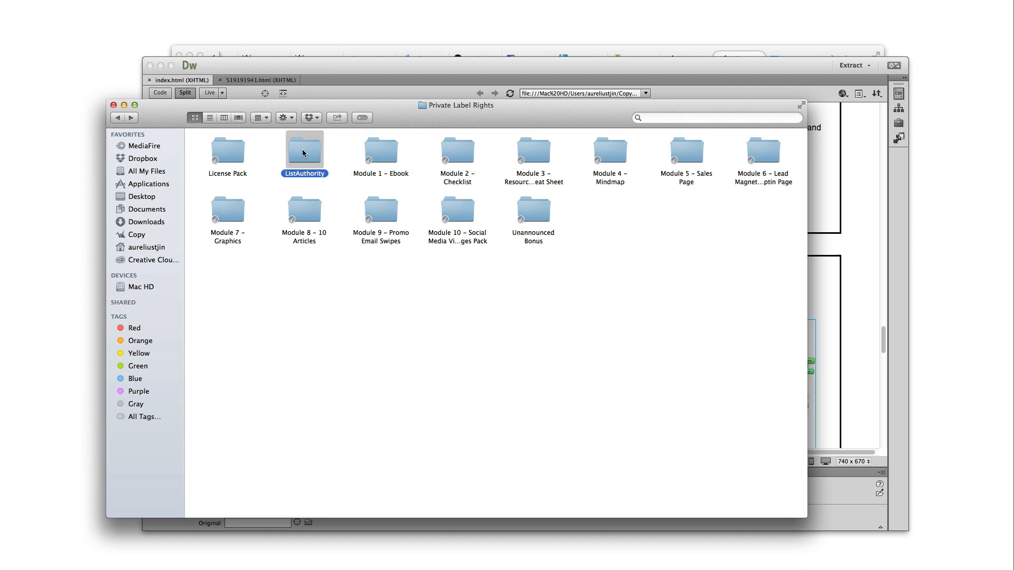
pyautogui.doubleClick(389, 173)
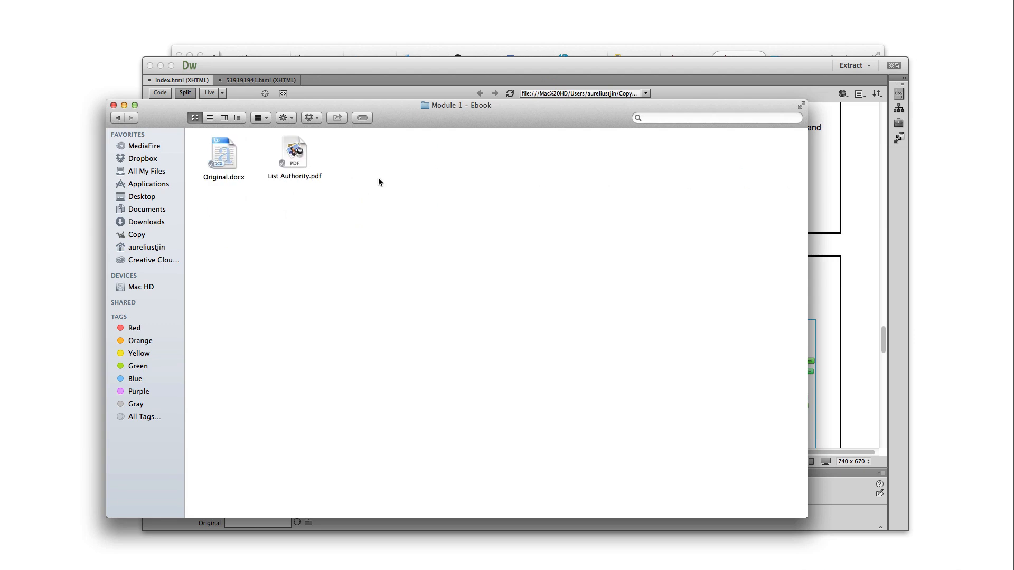
pyautogui.click(306, 181)
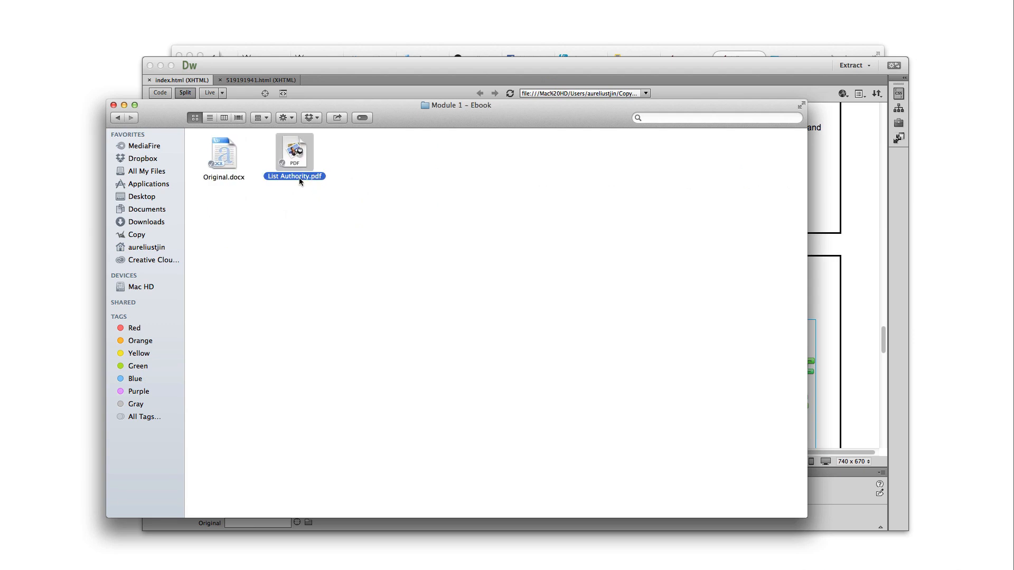
pyautogui.rightClick(299, 178)
pyautogui.click(234, 180)
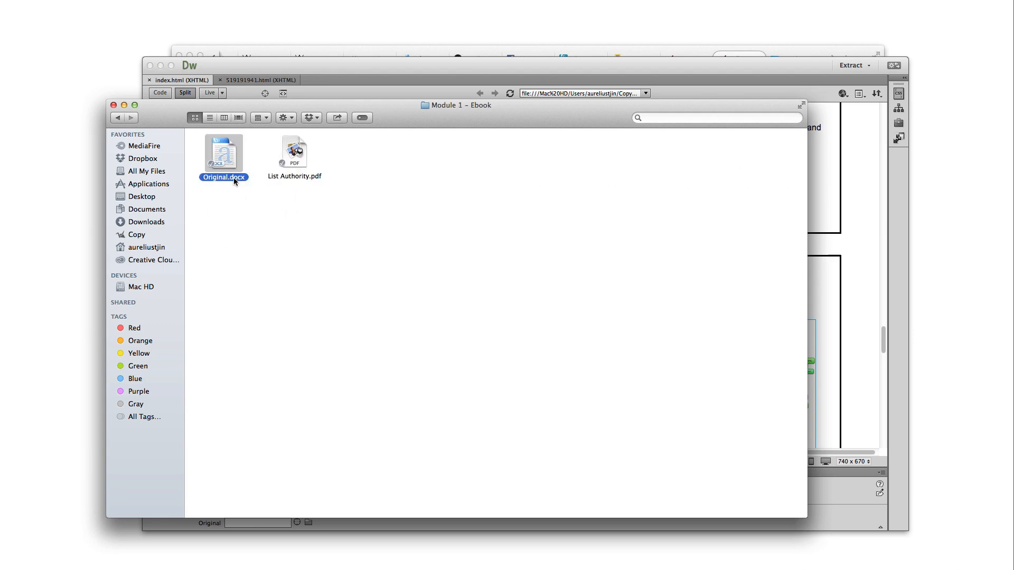
pyautogui.rightClick(294, 153)
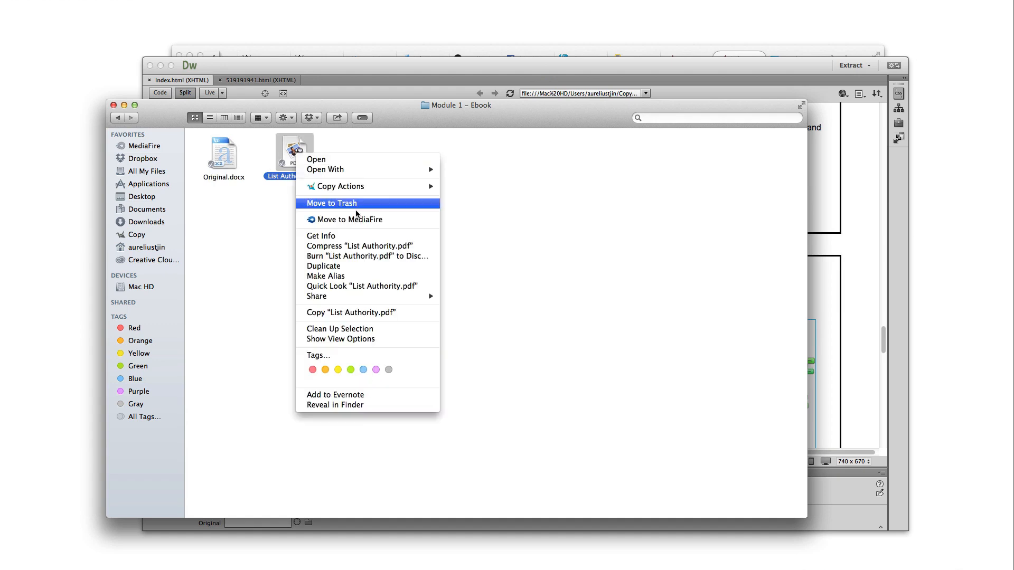
pyautogui.click(333, 314)
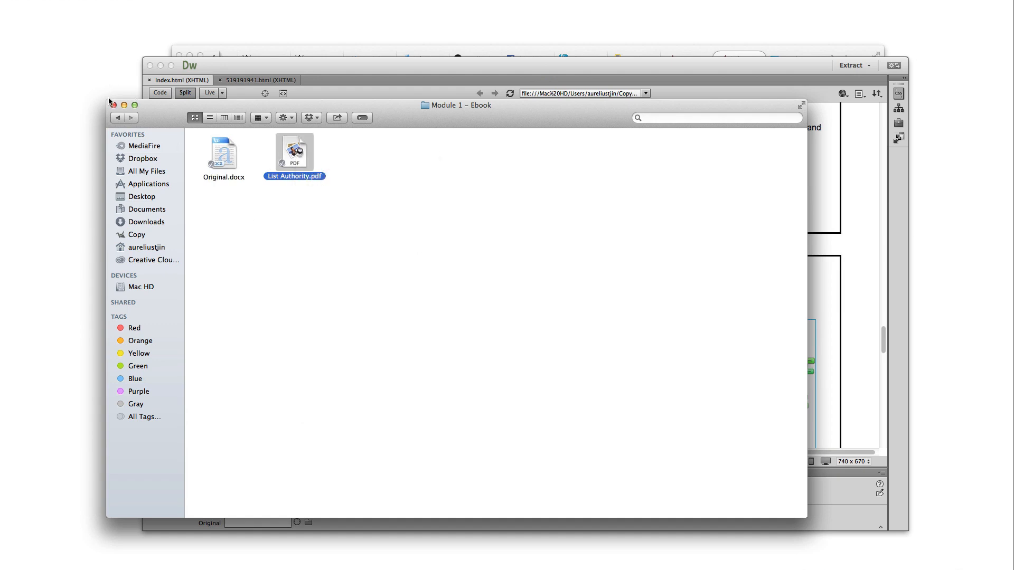
pyautogui.click(117, 119)
pyautogui.doubleClick(296, 153)
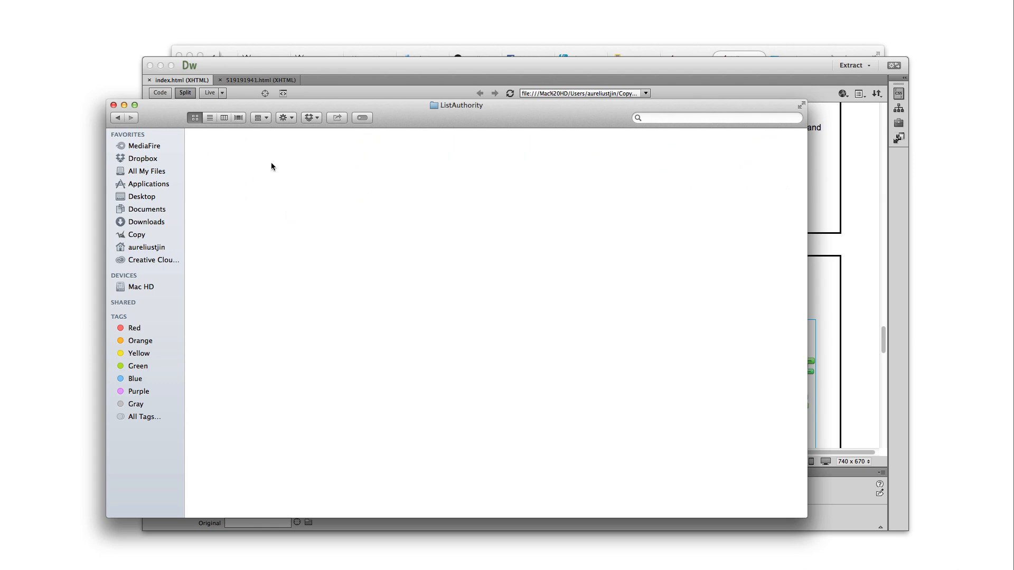
pyautogui.rightClick(227, 159)
pyautogui.click(254, 211)
# Copy Checklist.pdf from Module 2 – Checklist into the ListAuthority folder
pyautogui.click(117, 118)
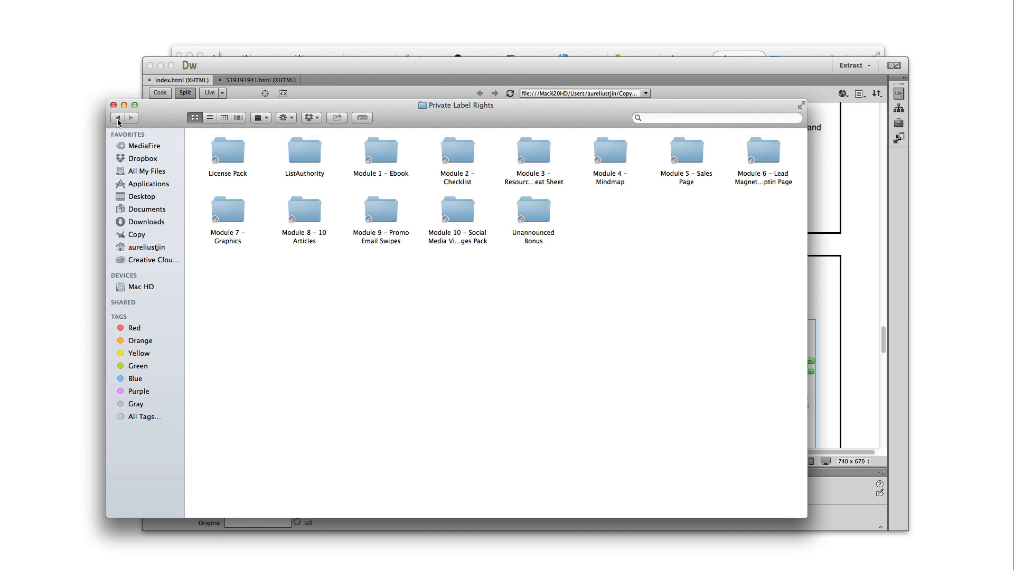
pyautogui.doubleClick(458, 182)
pyautogui.rightClick(333, 166)
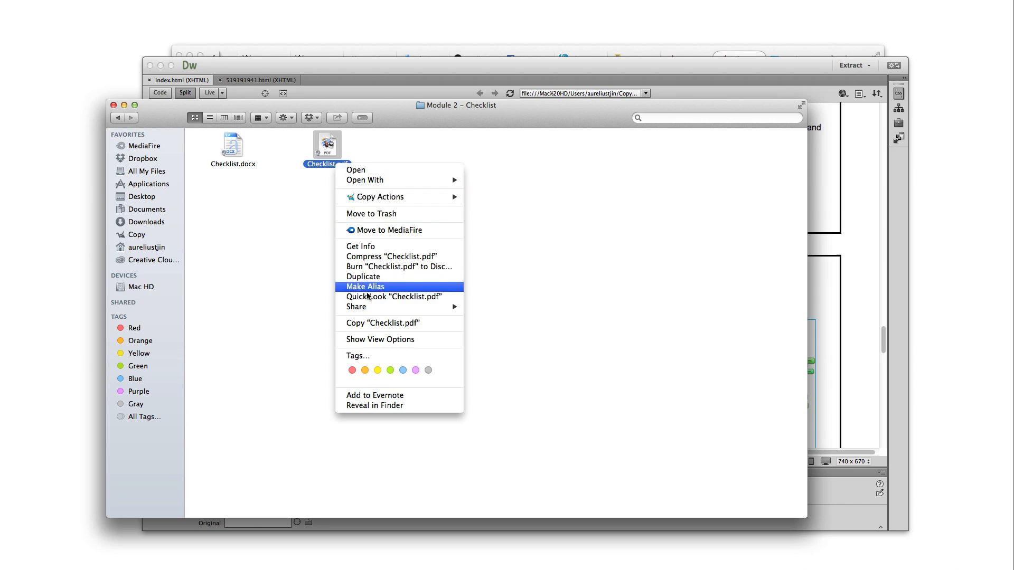
pyautogui.click(362, 323)
pyautogui.click(118, 118)
pyautogui.doubleClick(304, 155)
pyautogui.rightClick(285, 158)
pyautogui.click(314, 210)
# Copy Resource Cheat Sheet.pdf from Module 3 into the ListAuthority folder
pyautogui.click(117, 118)
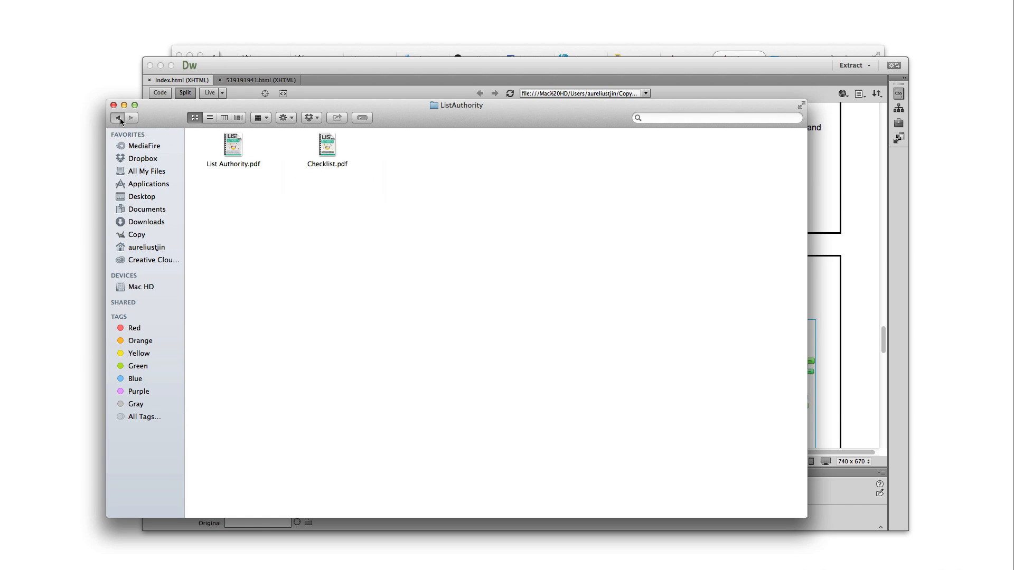
pyautogui.doubleClick(530, 159)
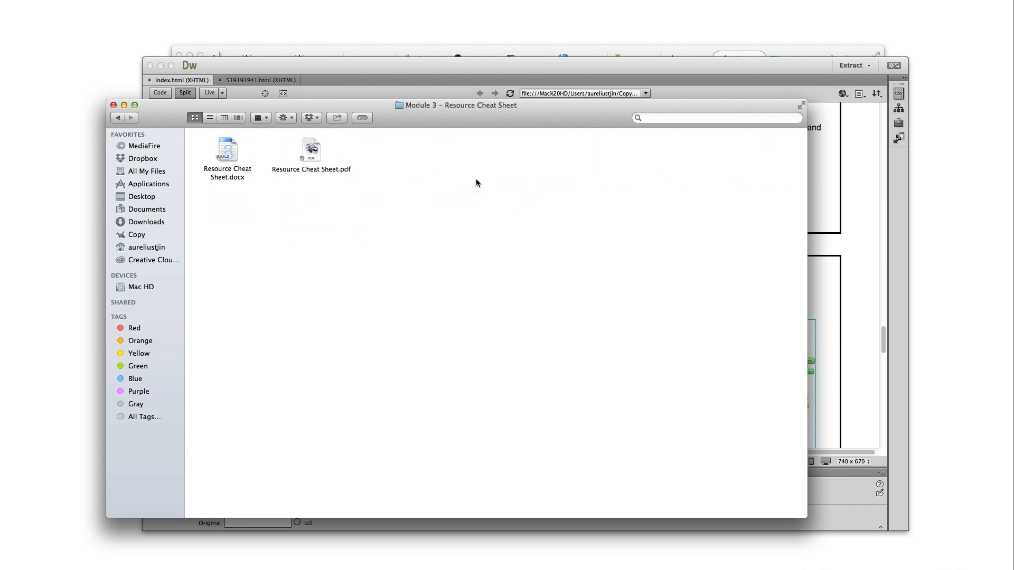
pyautogui.rightClick(307, 153)
pyautogui.click(359, 310)
pyautogui.click(118, 117)
pyautogui.doubleClick(329, 166)
pyautogui.rightClick(381, 158)
pyautogui.click(417, 209)
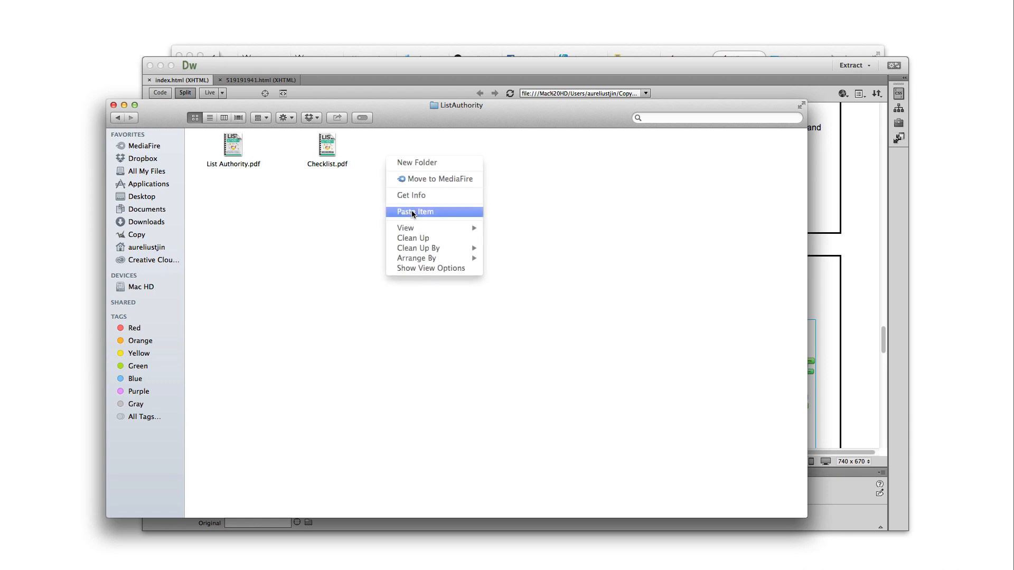
# Copy mindmap.jpg from Module 4 – Mindmap into ListAuthority, then go up to Private Label Rights
pyautogui.click(118, 119)
pyautogui.doubleClick(612, 182)
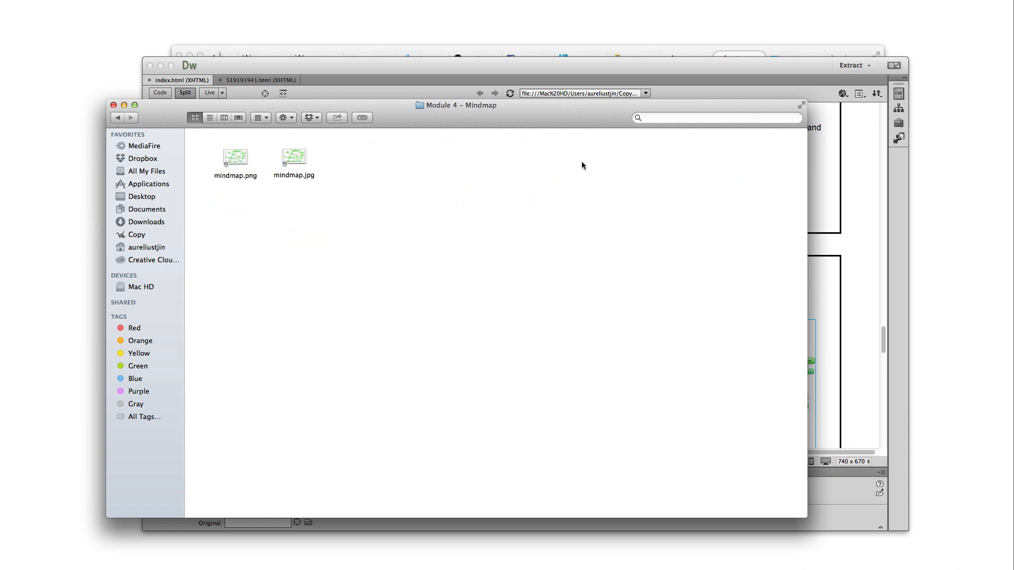
pyautogui.click(246, 177)
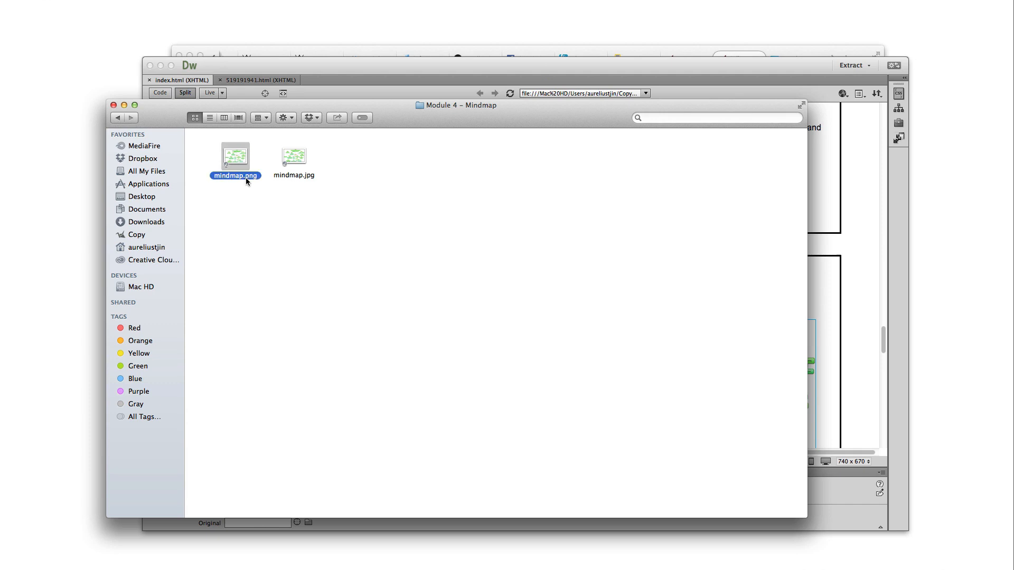
pyautogui.click(305, 178)
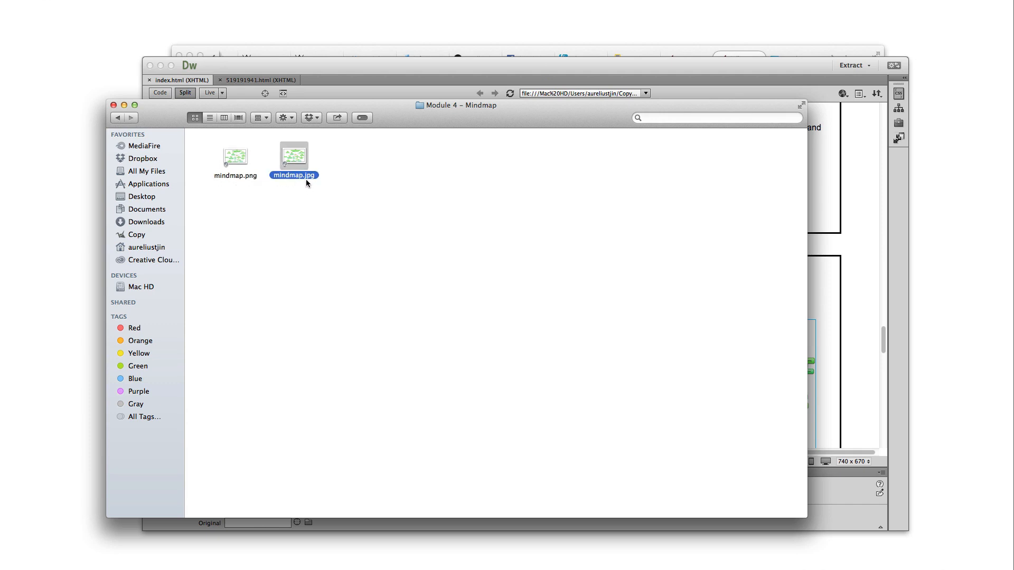
pyautogui.click(311, 195)
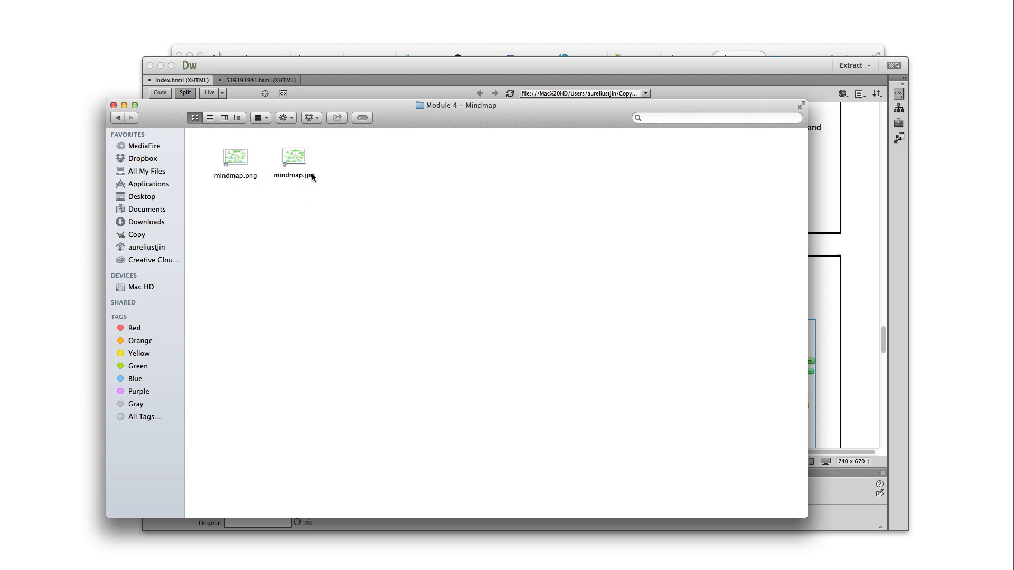
pyautogui.moveTo(321, 211); pyautogui.dragTo(296, 188)
pyautogui.rightClick(294, 156)
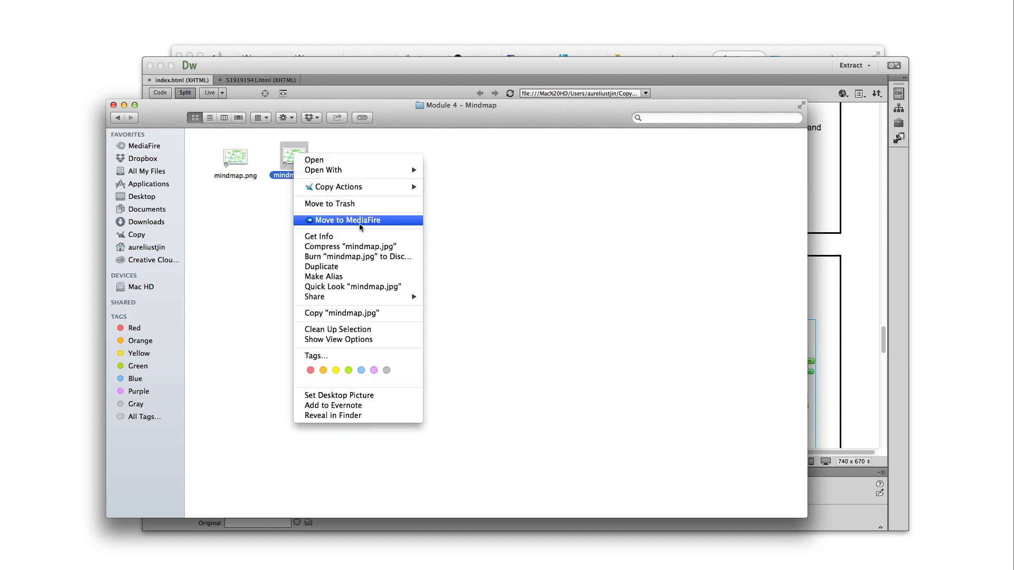
pyautogui.click(348, 313)
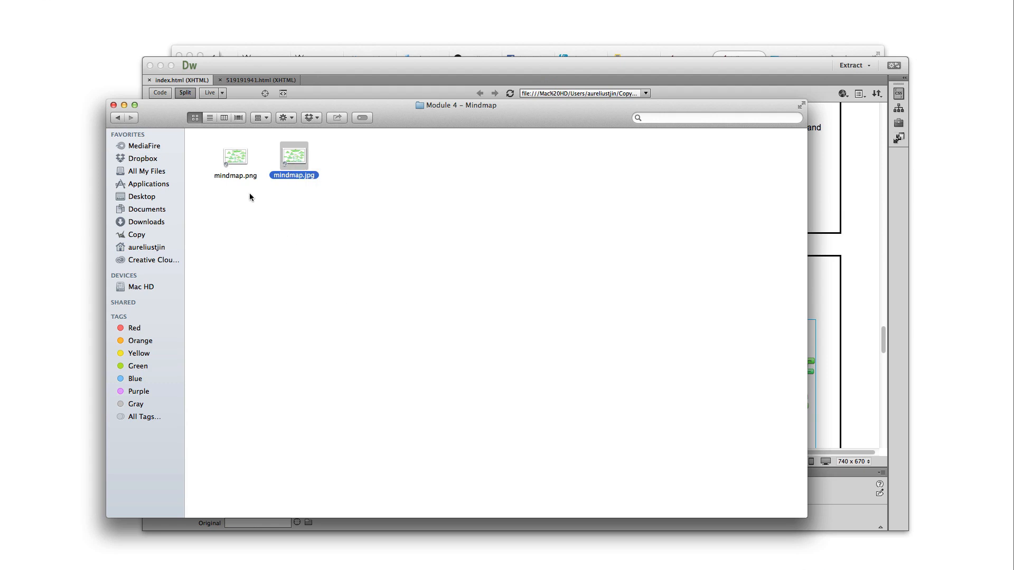
pyautogui.click(118, 117)
pyautogui.click(314, 155)
pyautogui.doubleClick(314, 154)
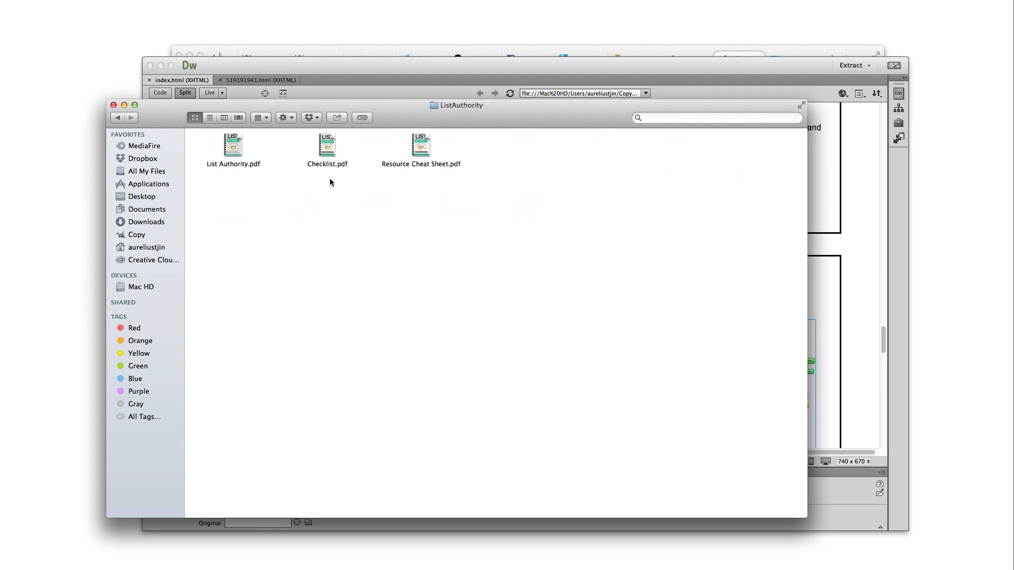
pyautogui.rightClick(498, 154)
pyautogui.click(526, 209)
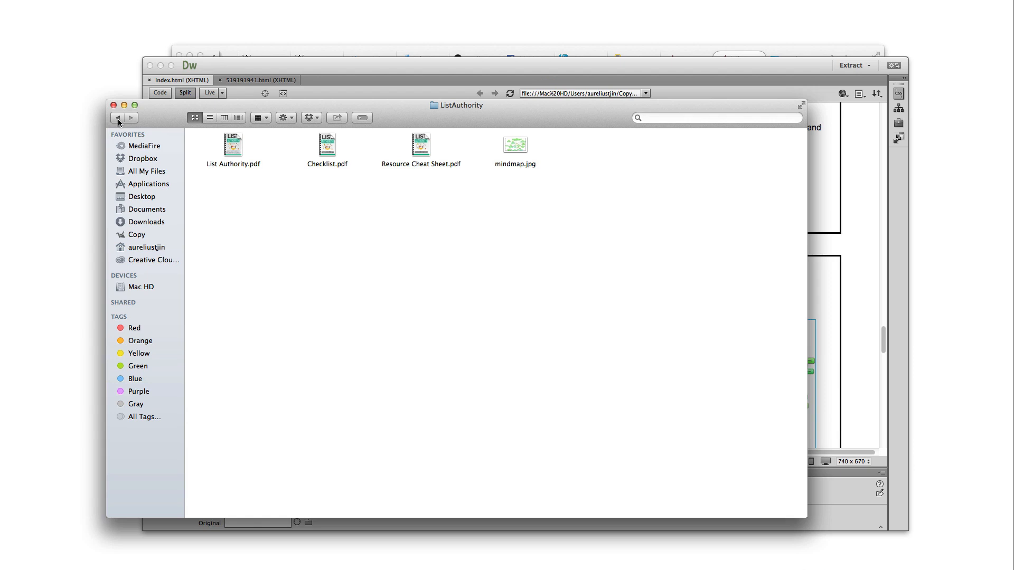
pyautogui.press('super+bracketleft')
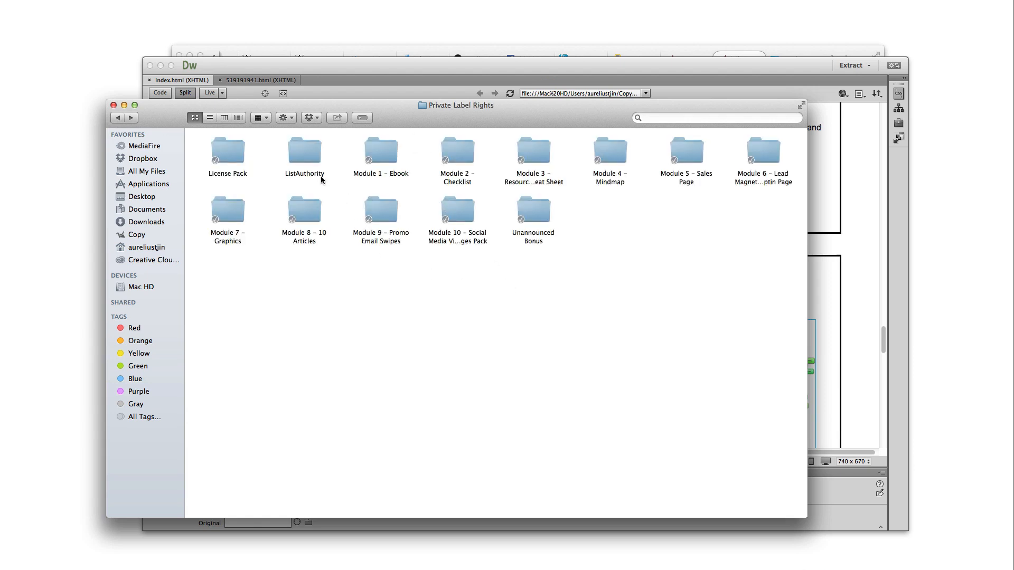
# Compress the ListAuthority folder into ListAuthority.zip inside Private Label Rights
pyautogui.rightClick(303, 153)
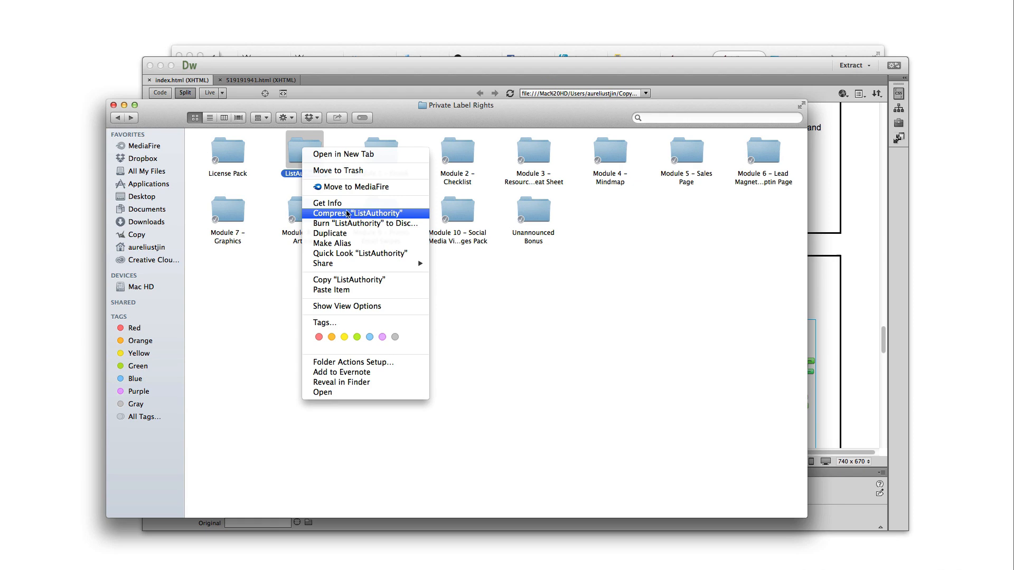
pyautogui.rightClick(294, 154)
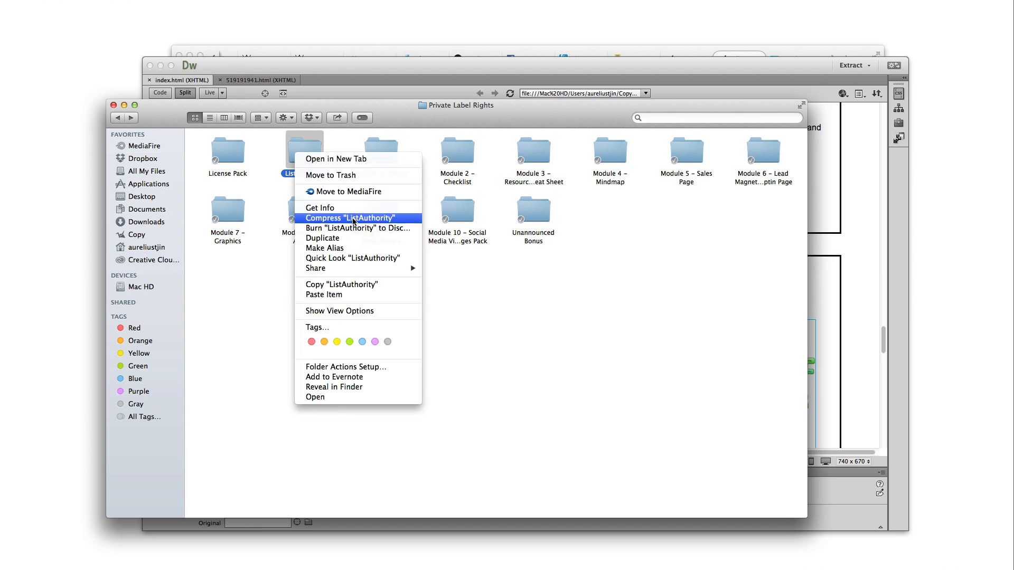
pyautogui.click(353, 218)
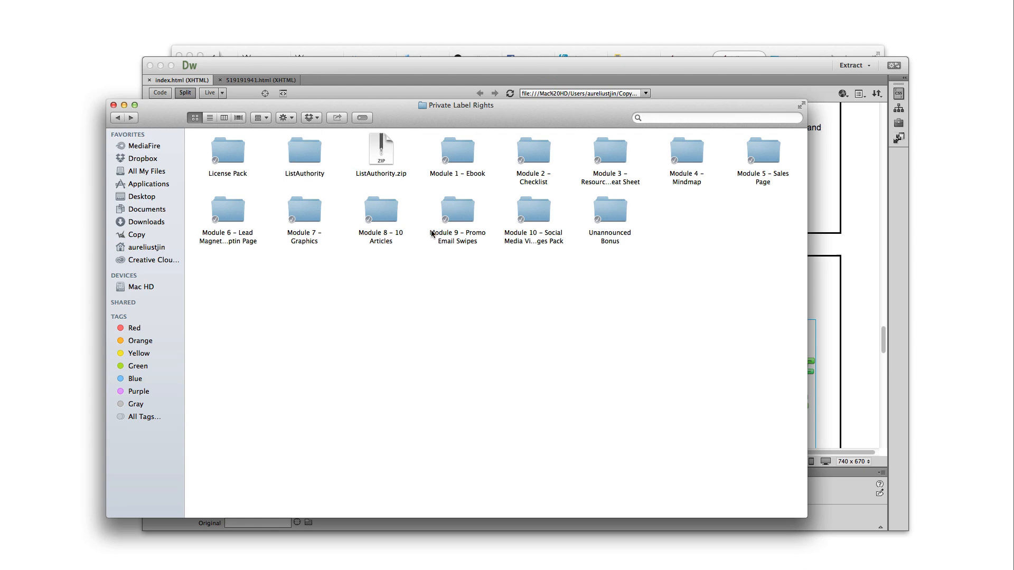
pyautogui.click(402, 179)
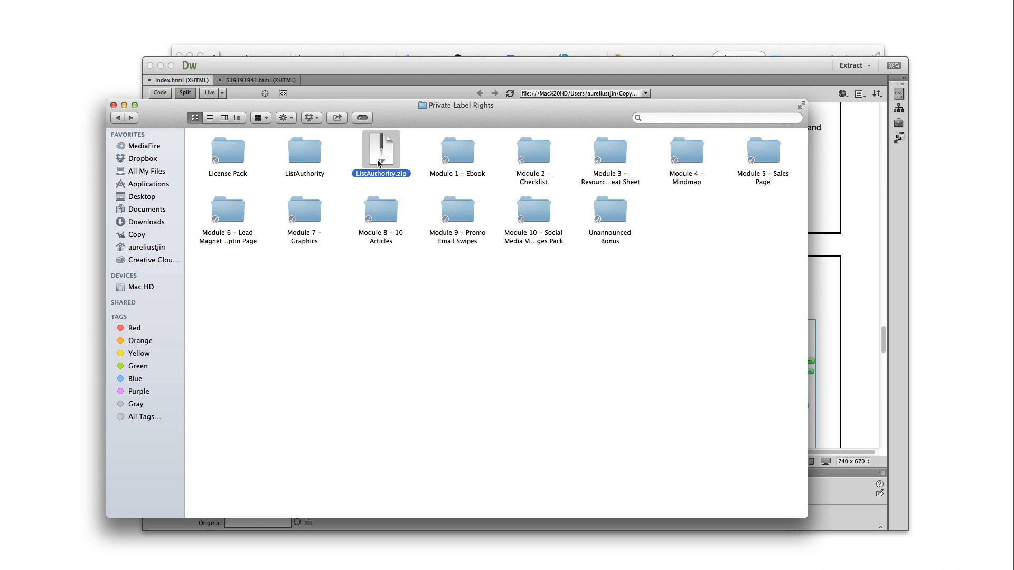
pyautogui.click(379, 189)
pyautogui.click(382, 161)
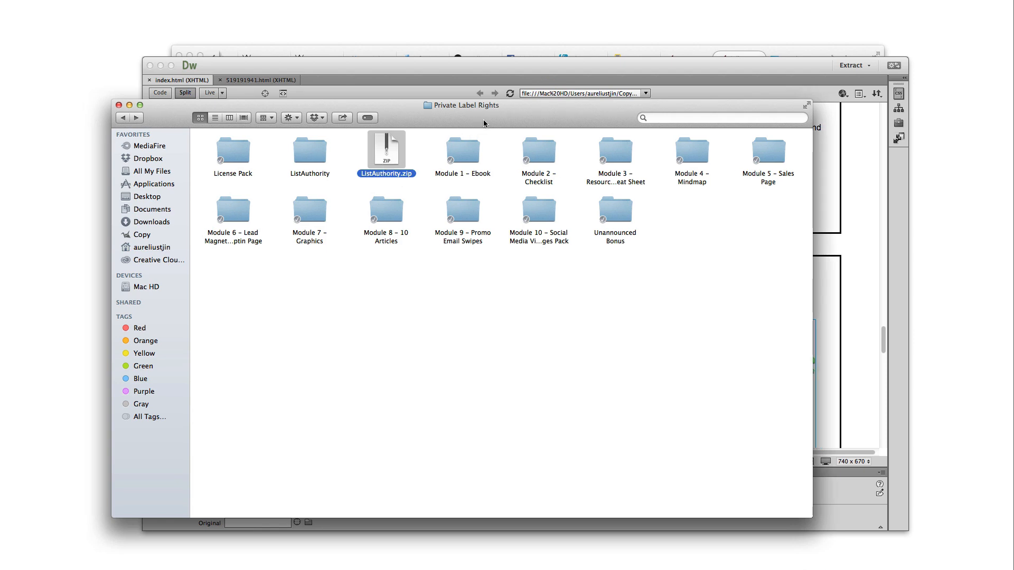
pyautogui.moveTo(477, 123); pyautogui.dragTo(490, 120)
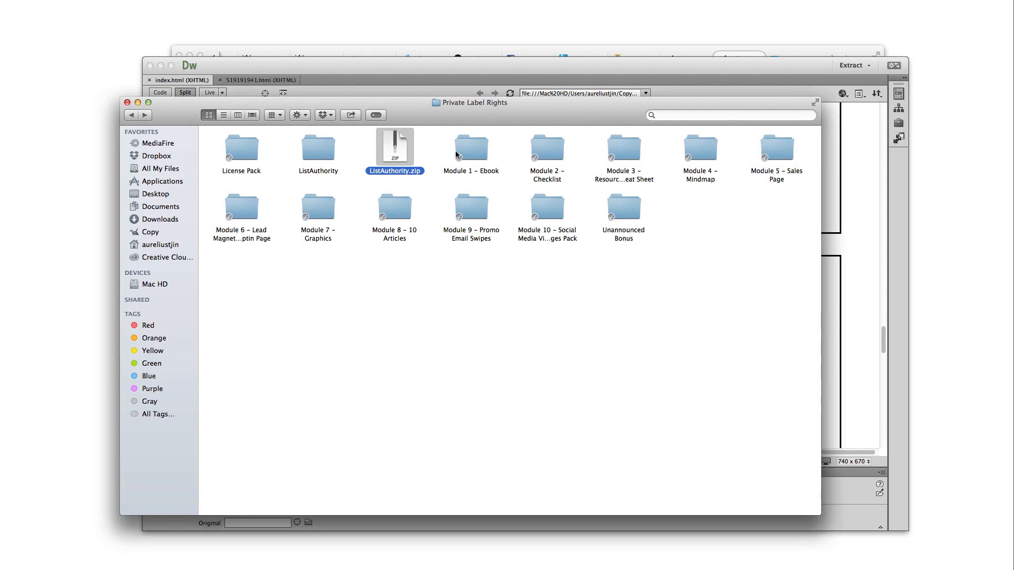
pyautogui.click(414, 294)
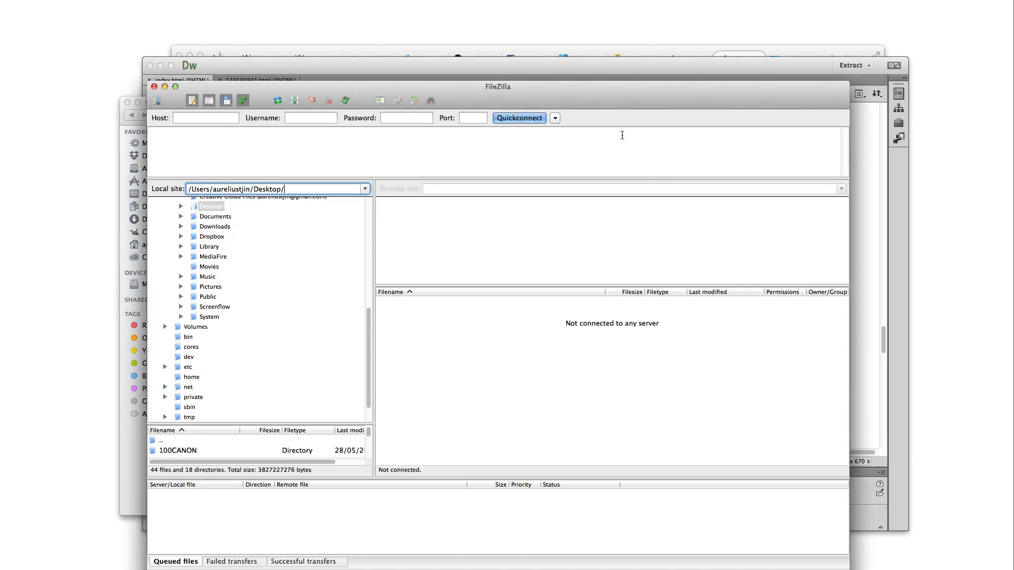
# Add a new Site Manager entry named ListAuthority.com under My Sites
pyautogui.moveTo(579, 103); pyautogui.dragTo(594, 86)
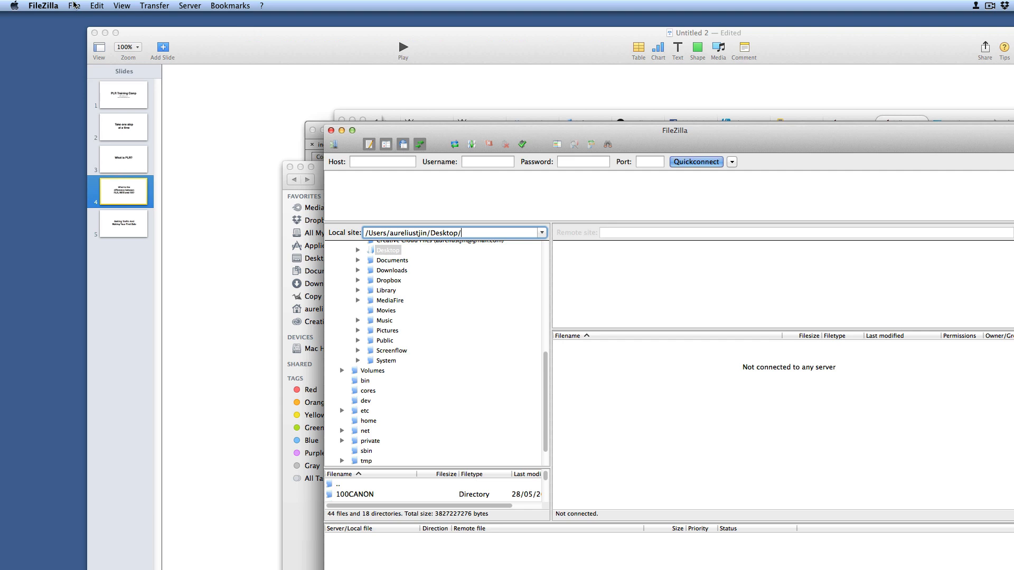
pyautogui.click(79, 7)
pyautogui.click(87, 19)
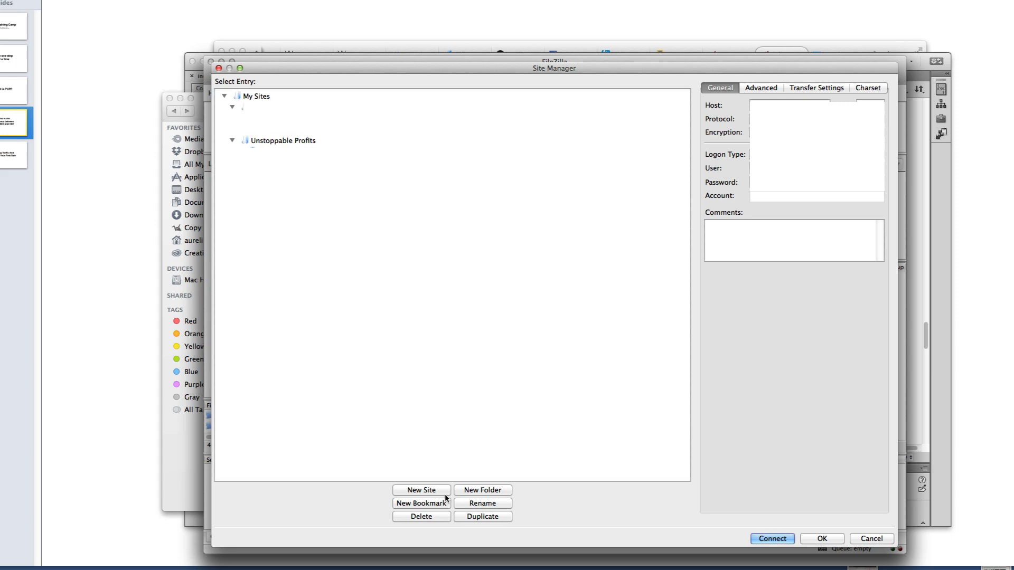
pyautogui.click(429, 492)
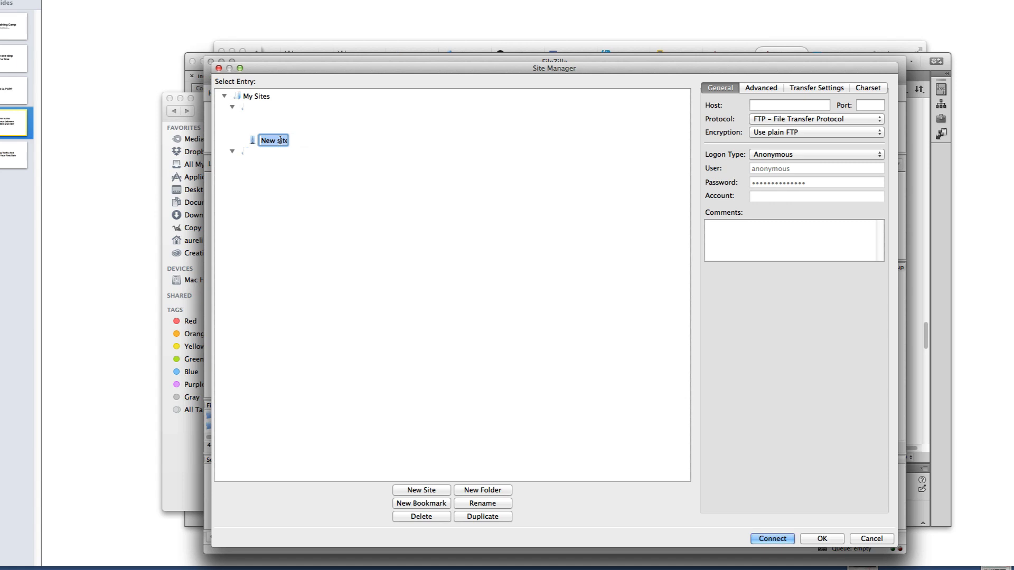
pyautogui.write('ListAuthority.com')
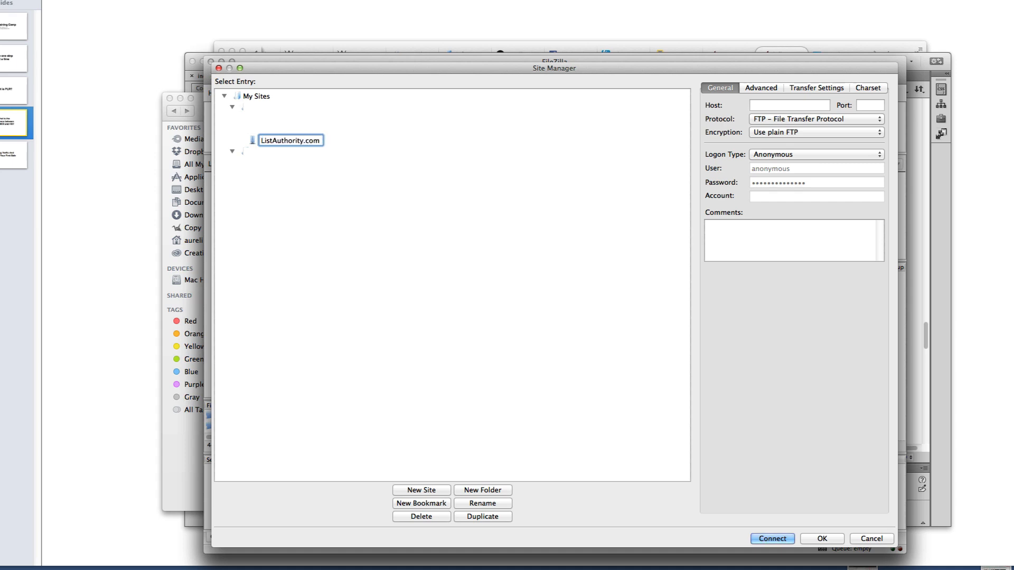
pyautogui.press('super+a')
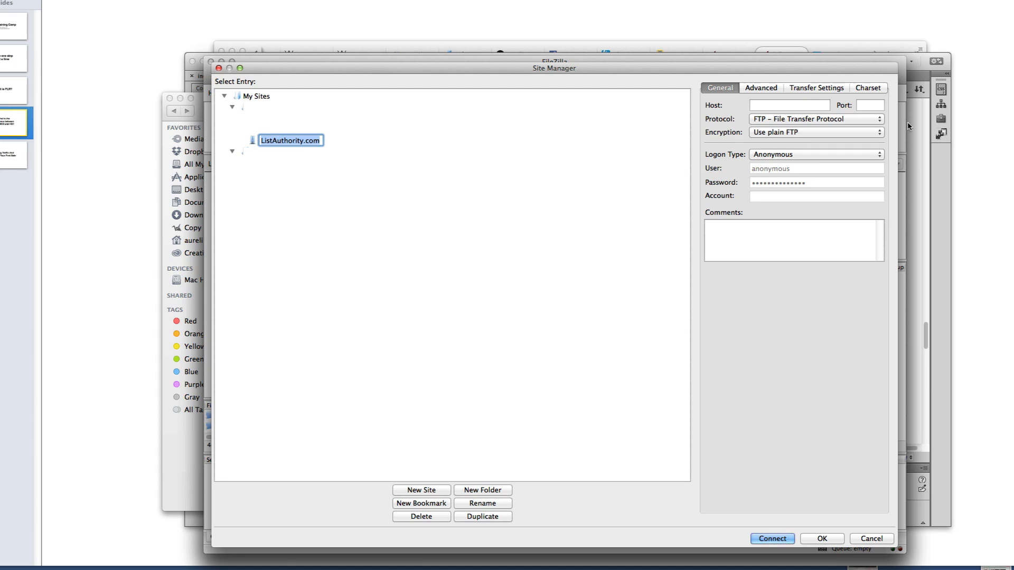
pyautogui.click(806, 106)
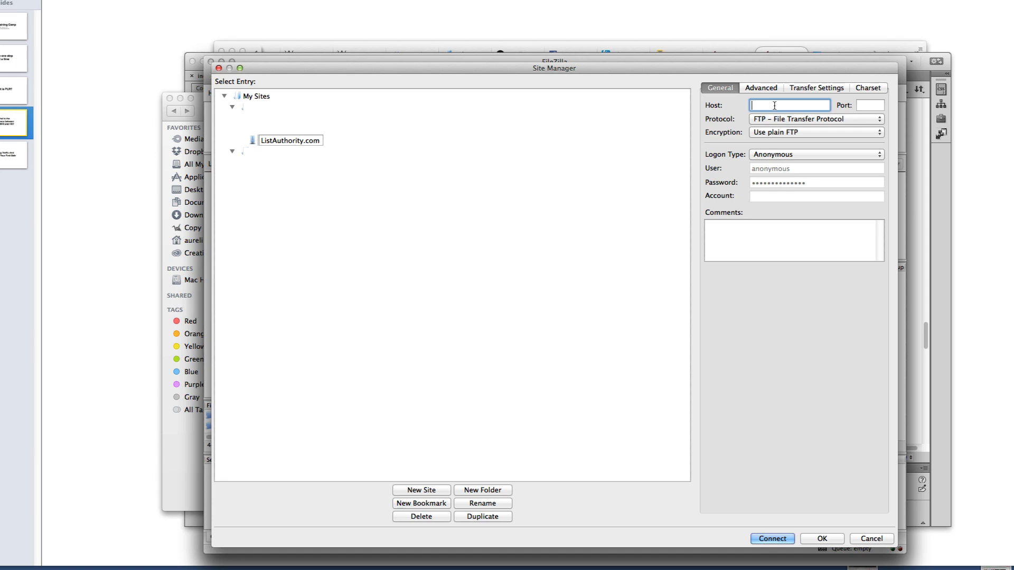
# Set host listauthority.com with Normal logon, fill in the user and password, and connect
pyautogui.write('listauthority.com')
pyautogui.click(775, 156)
pyautogui.click(775, 166)
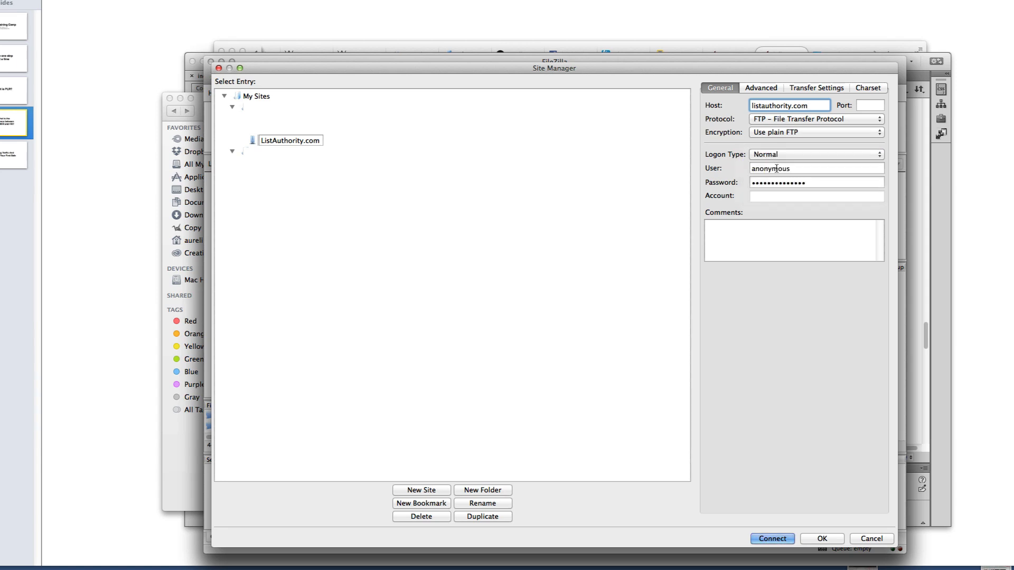
pyautogui.click(812, 169)
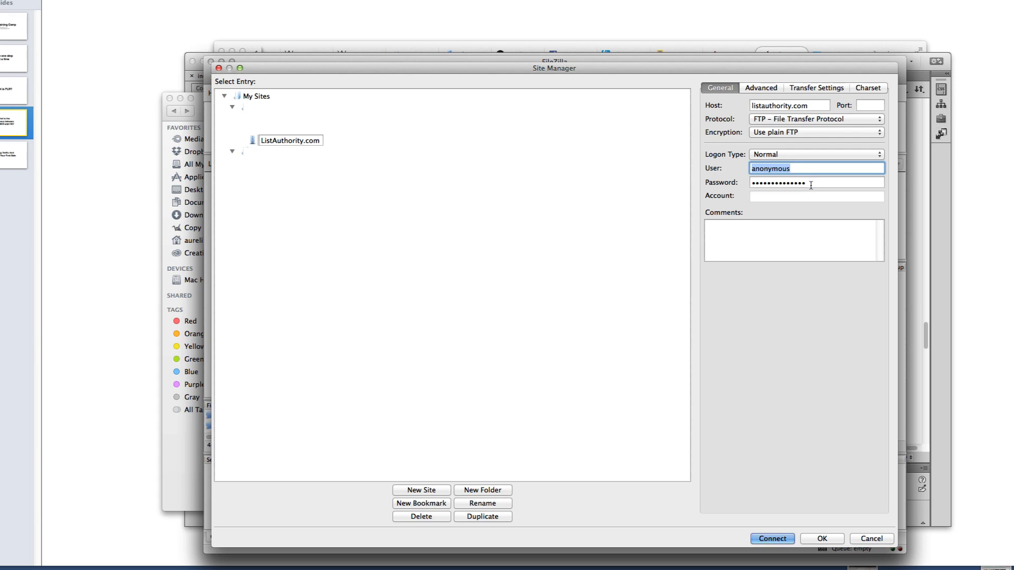
pyautogui.click(808, 183)
pyautogui.click(785, 457)
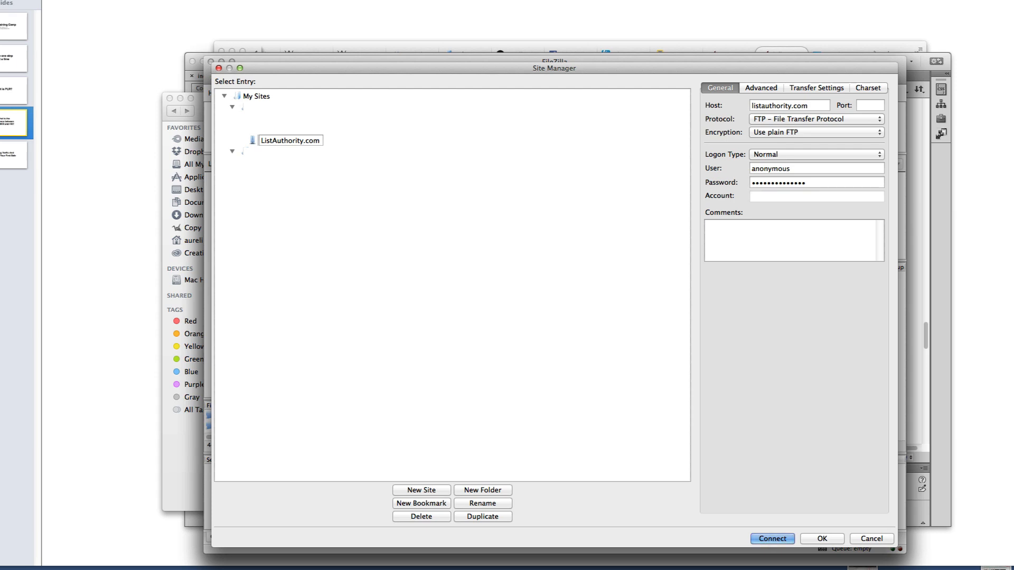
pyautogui.press('Return')
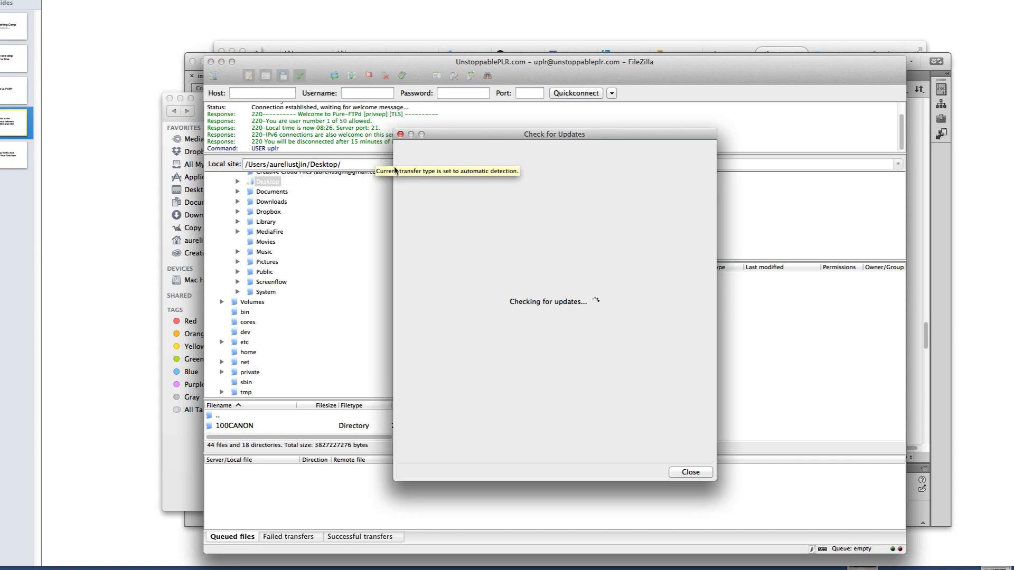
# Dismiss the update notice and open the server's public_html folder in the remote pane
pyautogui.click(684, 469)
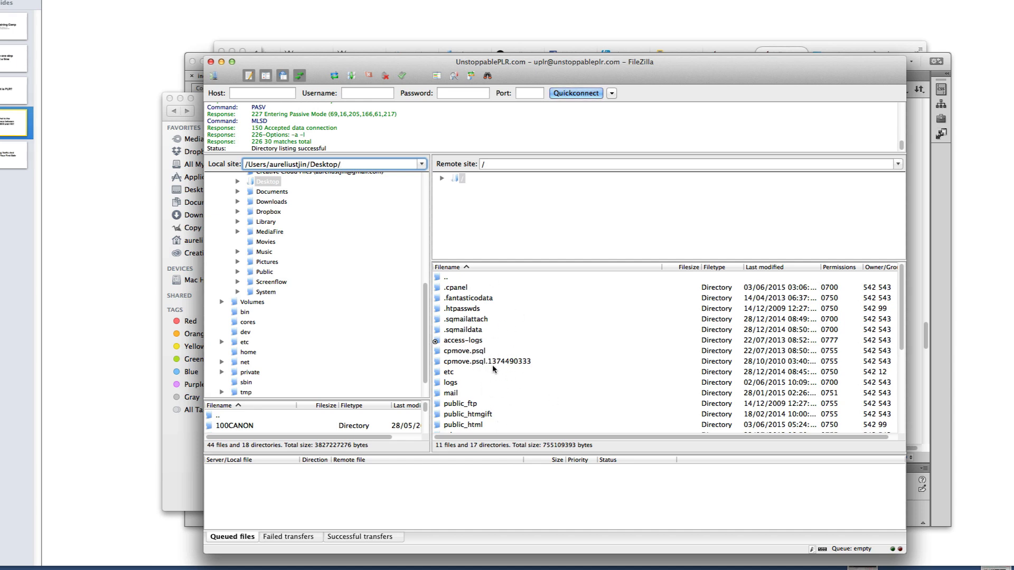
pyautogui.scroll(-2, 491, 392)
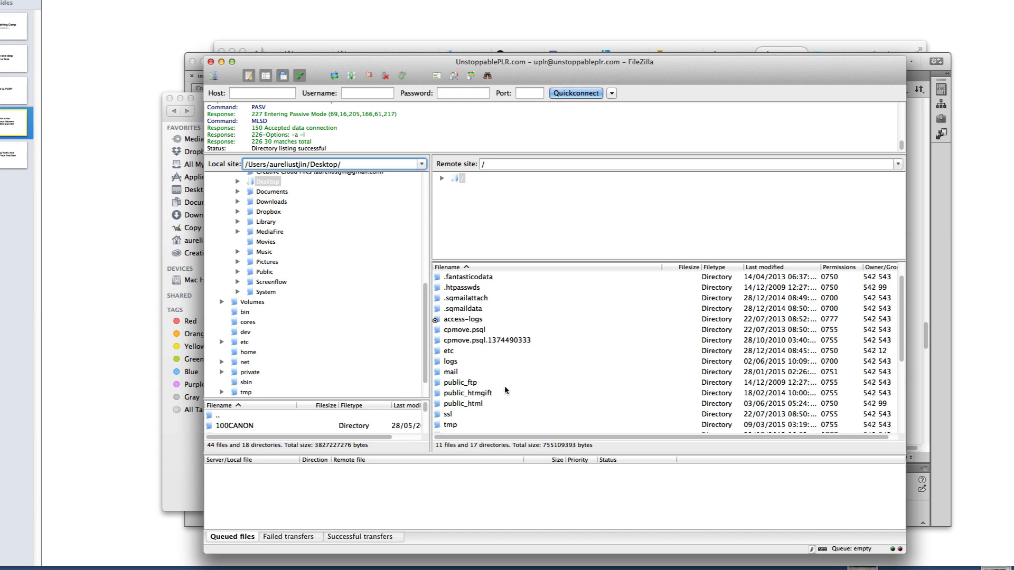
pyautogui.click(477, 405)
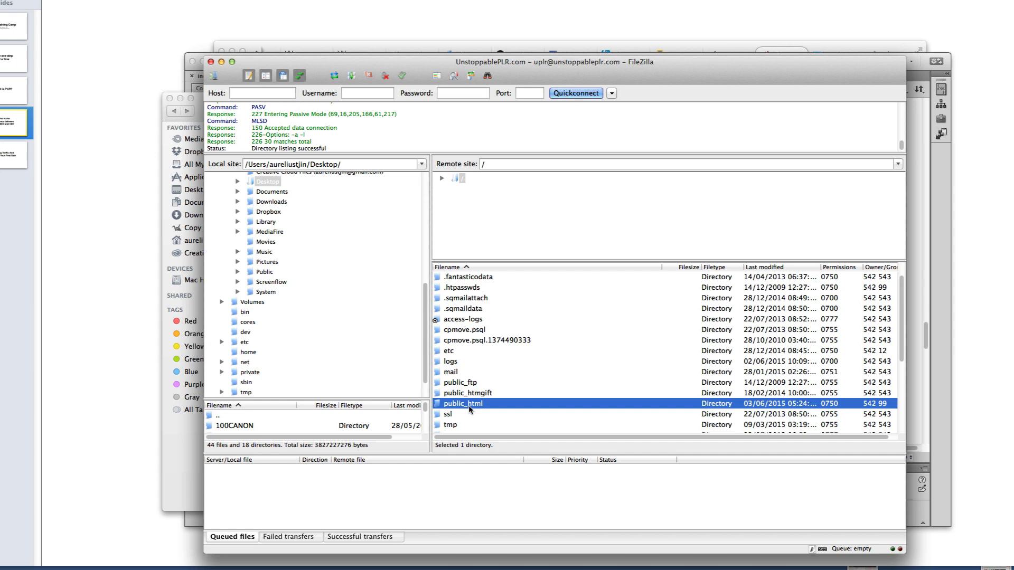
pyautogui.scroll(-2, 471, 408)
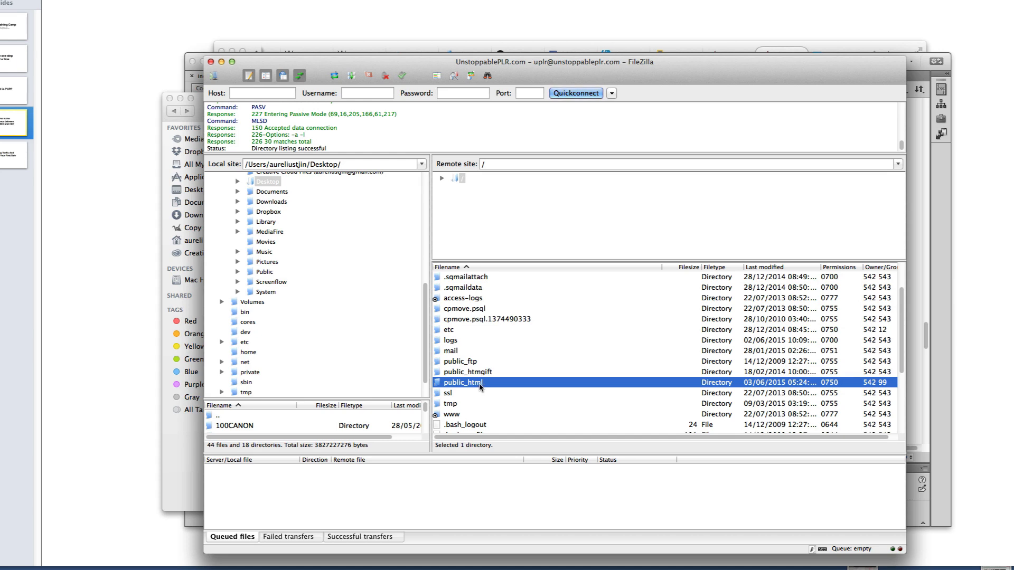
pyautogui.doubleClick(481, 384)
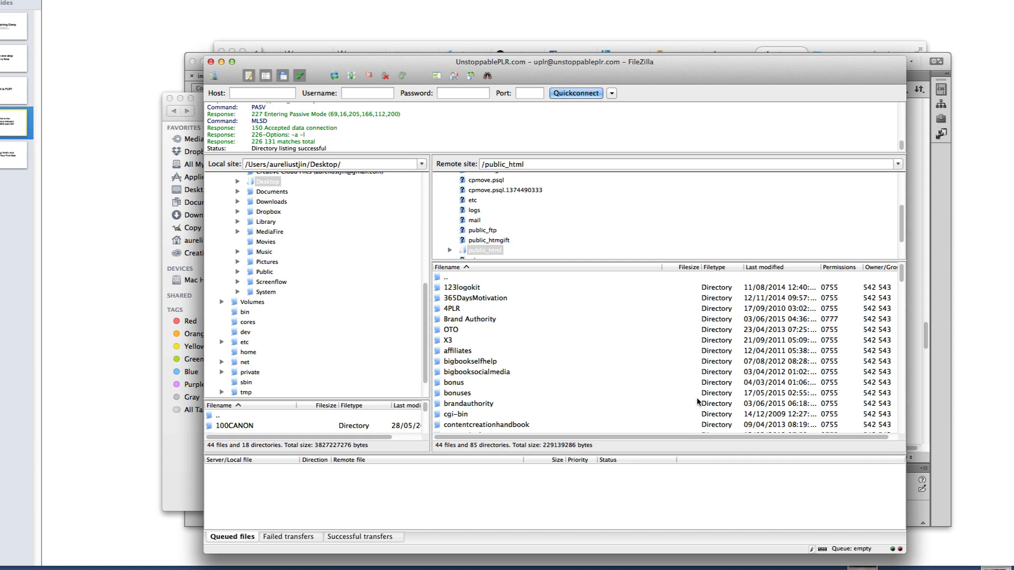
pyautogui.rightClick(785, 380)
# Start a new directory in public_html and enter the name listauthority2
pyautogui.rightClick(785, 342)
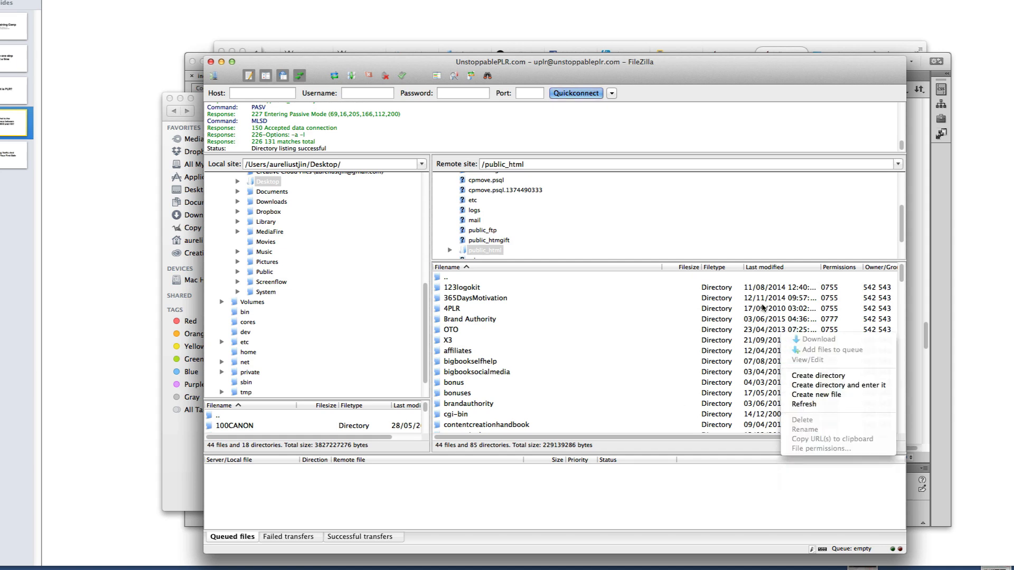
pyautogui.rightClick(778, 298)
pyautogui.rightClick(760, 304)
pyautogui.rightClick(741, 298)
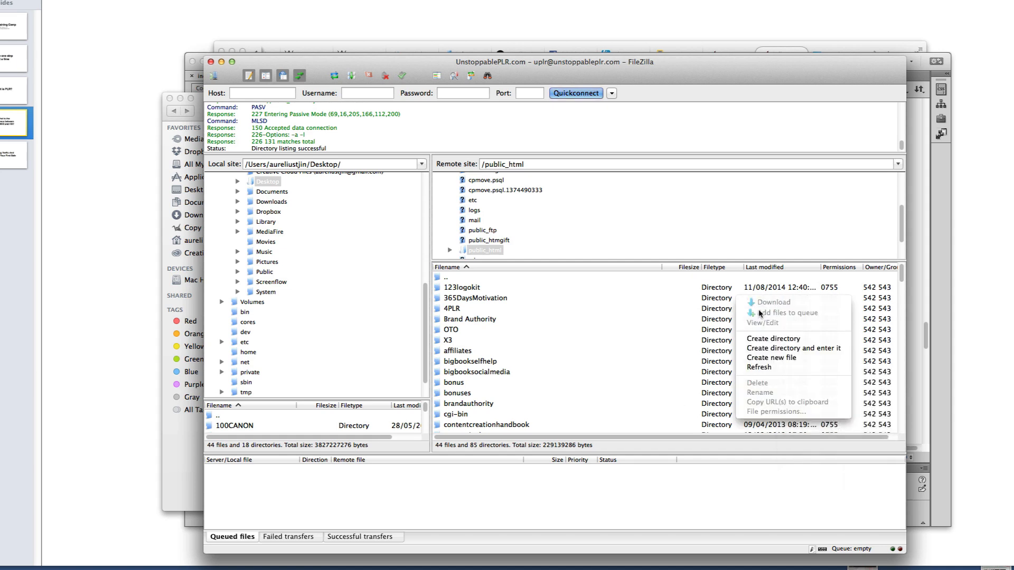
pyautogui.click(770, 339)
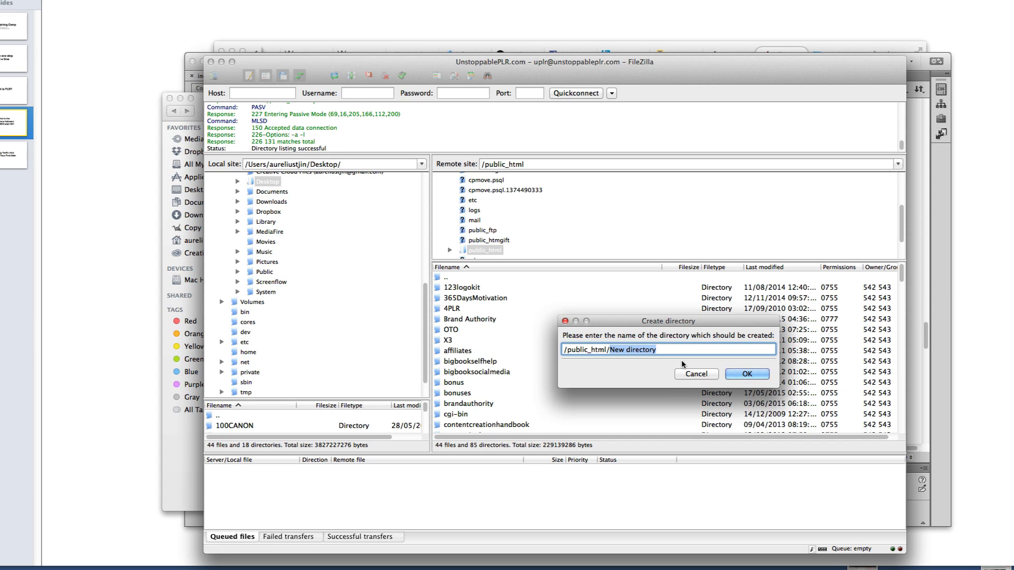
pyautogui.write('listauthority2')
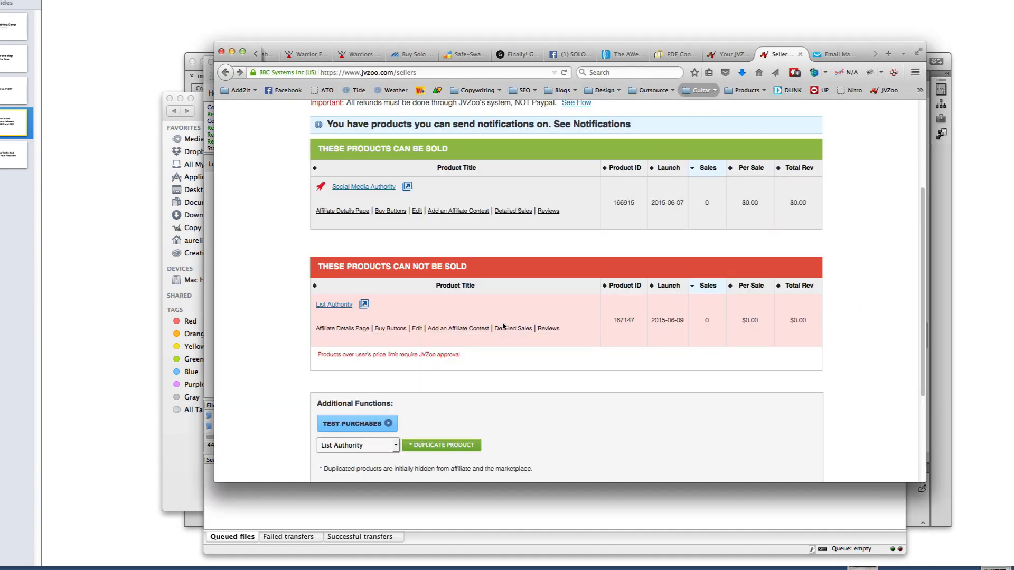
# Select the listauthority2 folder name in the List Authority product's JVZoo Sales Page URL
pyautogui.click(416, 329)
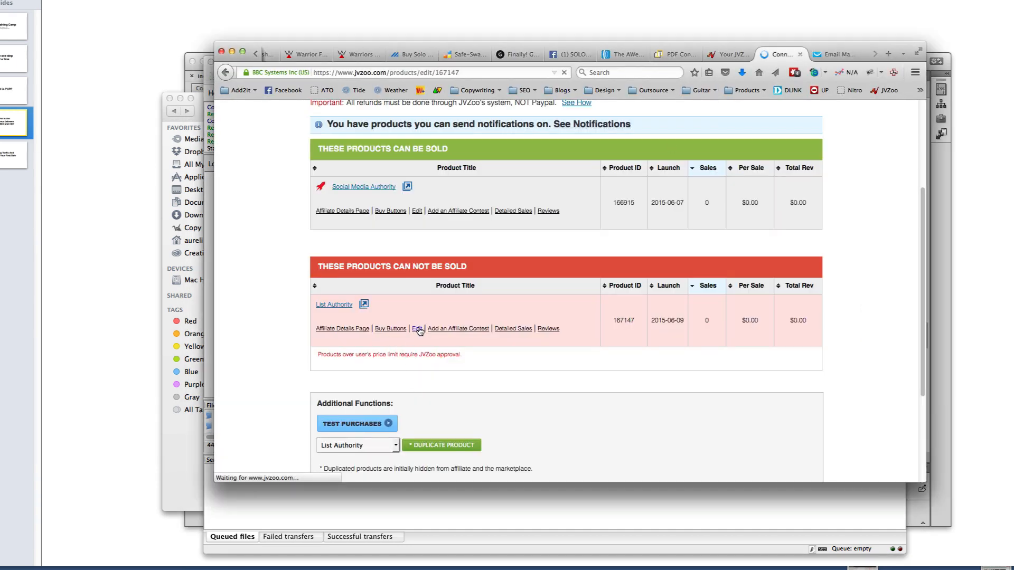
pyautogui.scroll(-10, 420, 363)
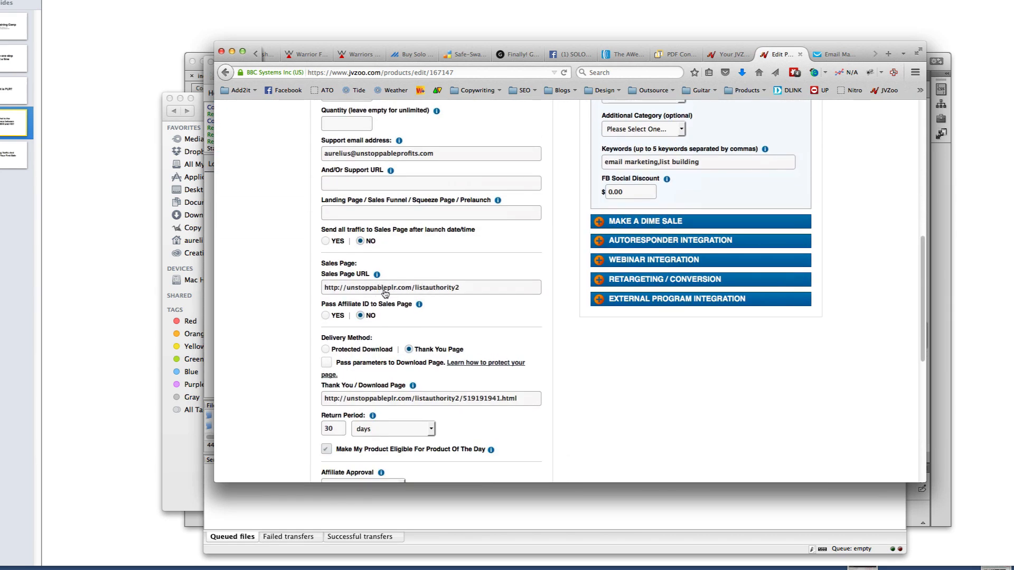
pyautogui.click(415, 290)
pyautogui.moveTo(415, 294); pyautogui.dragTo(466, 294)
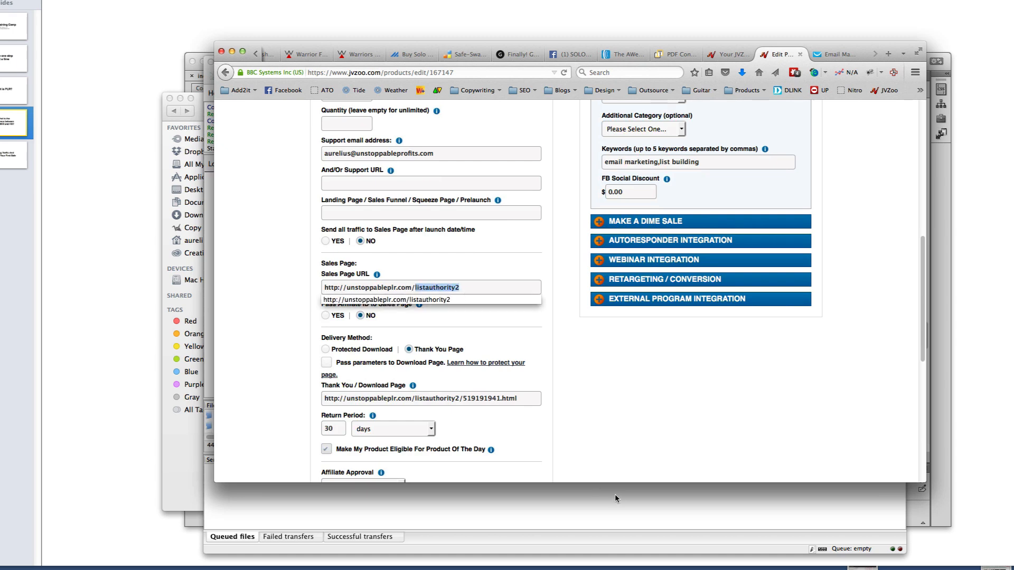
# Confirm creation of the /public_html/listauthority2 directory on the server
pyautogui.click(610, 514)
pyautogui.click(655, 351)
pyautogui.click(735, 374)
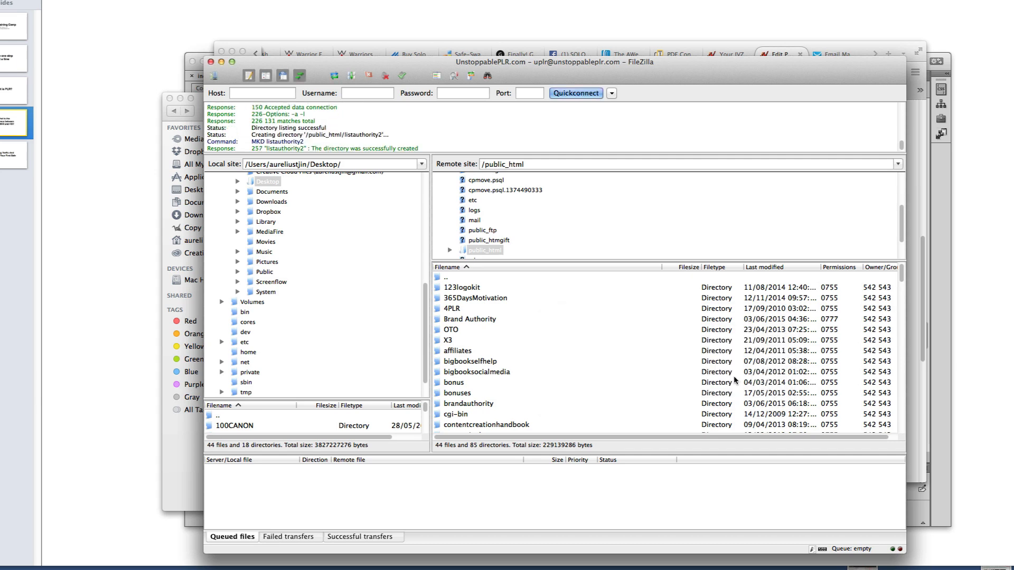
# Open the empty listauthority2 folder in FileZilla's remote pane
pyautogui.scroll(-12, 531, 396)
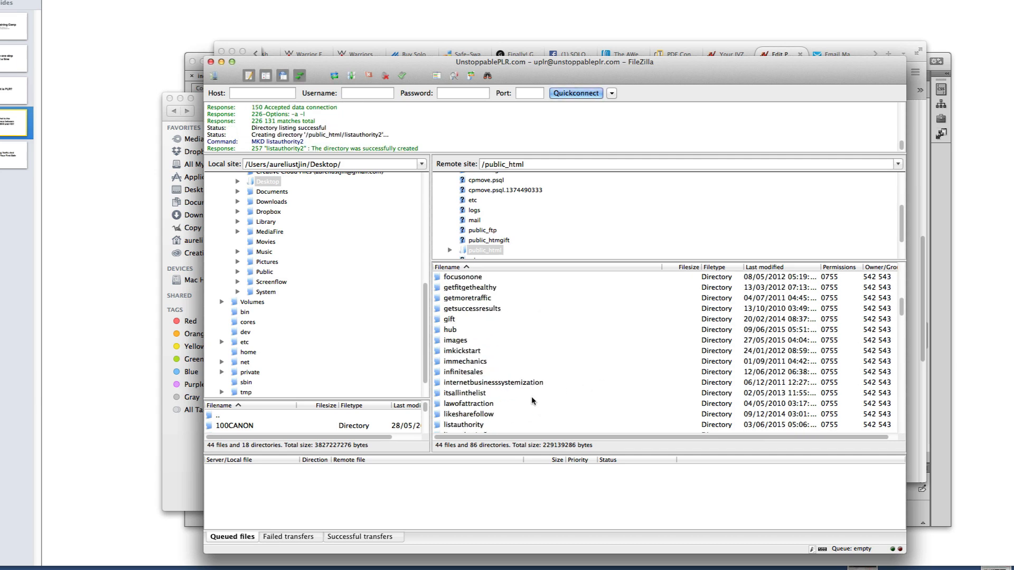
pyautogui.scroll(-2, 532, 396)
pyautogui.click(490, 364)
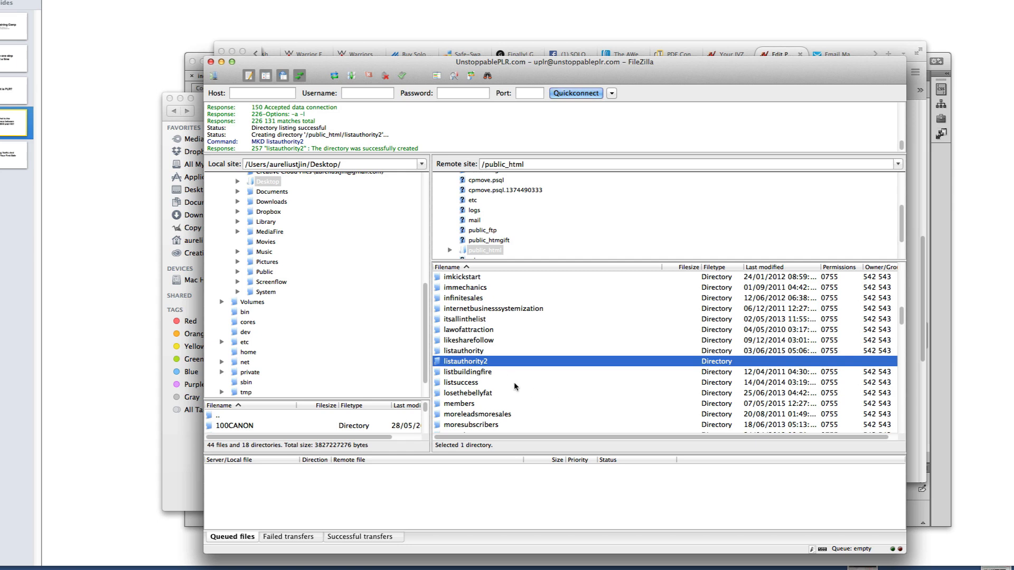
pyautogui.doubleClick(482, 363)
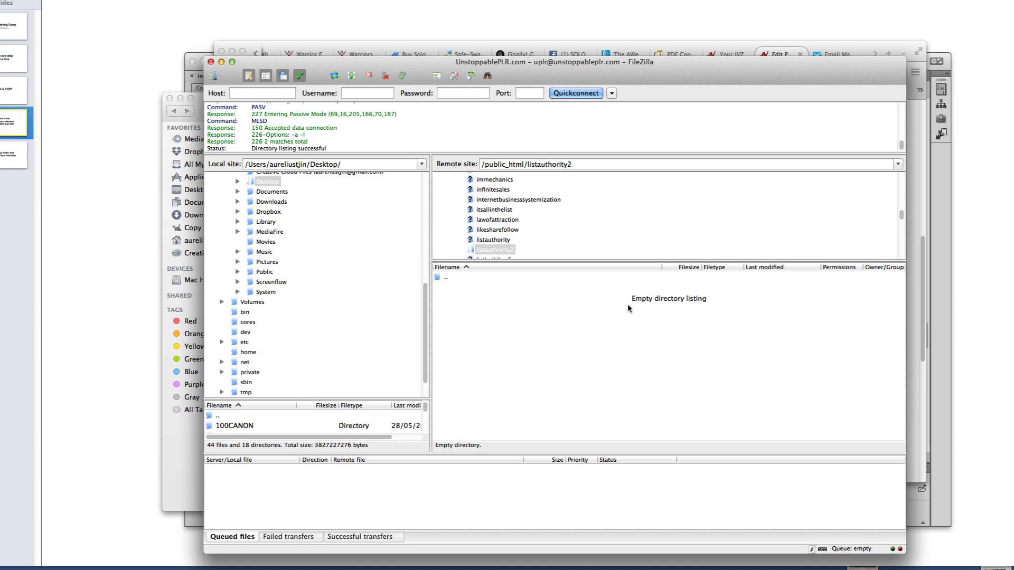
# Upload ListAuthority.zip from Private Label Rights into the listauthority2 server folder
pyautogui.click(912, 436)
pyautogui.click(584, 510)
pyautogui.click(201, 461)
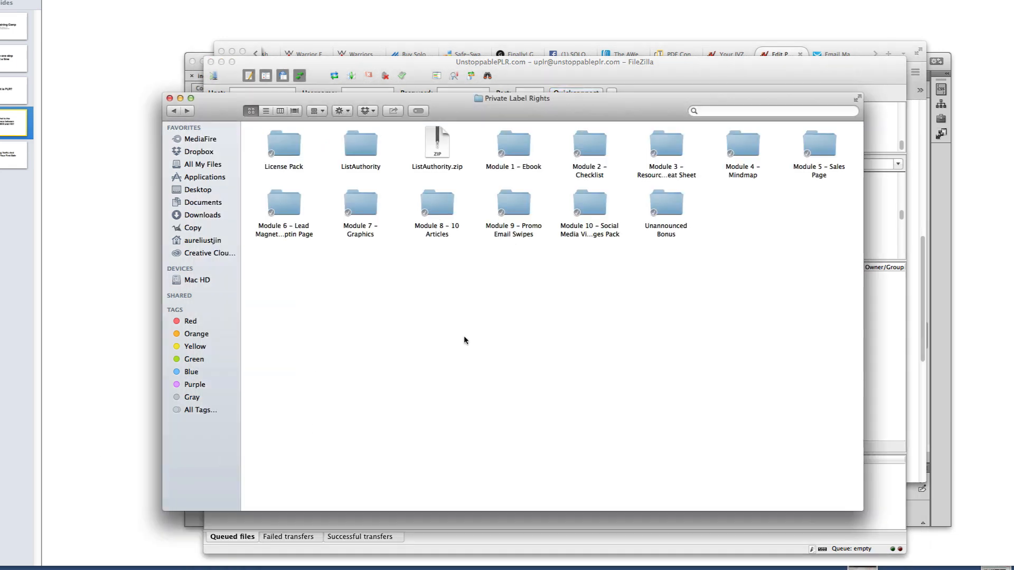
pyautogui.click(443, 167)
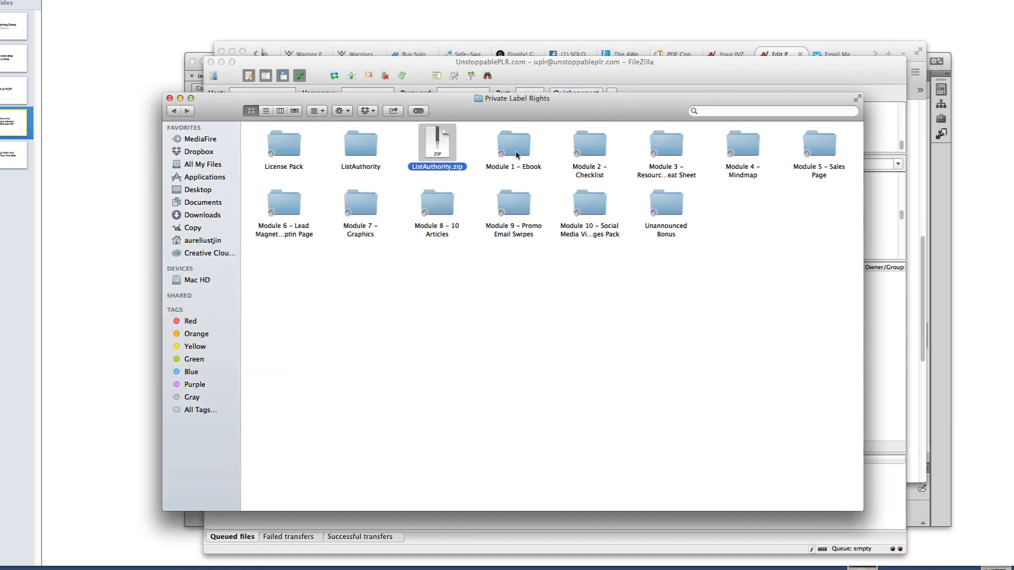
pyautogui.moveTo(537, 103); pyautogui.dragTo(943, 202)
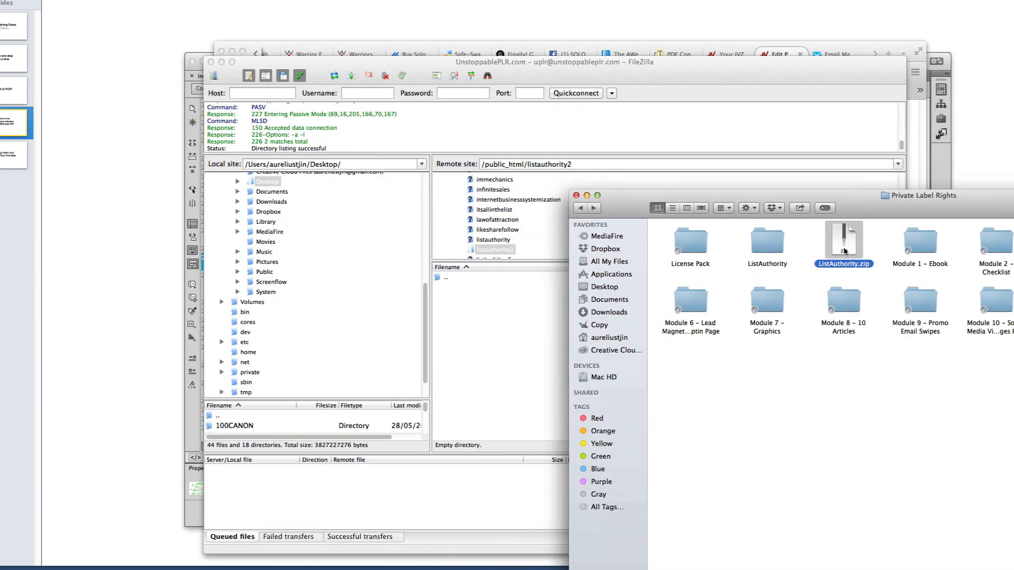
pyautogui.moveTo(843, 249); pyautogui.dragTo(481, 328)
pyautogui.click(492, 322)
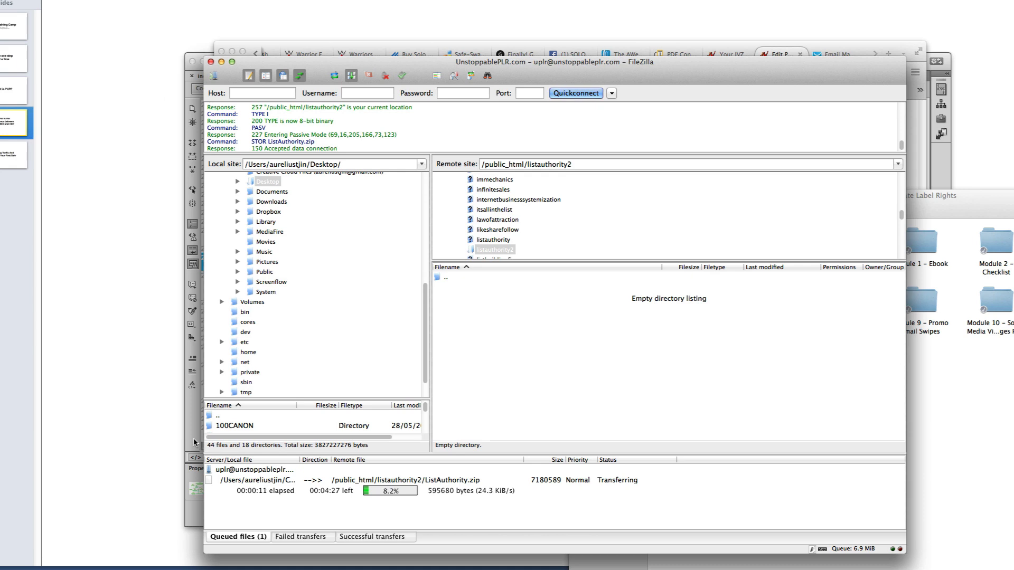
pyautogui.click(929, 196)
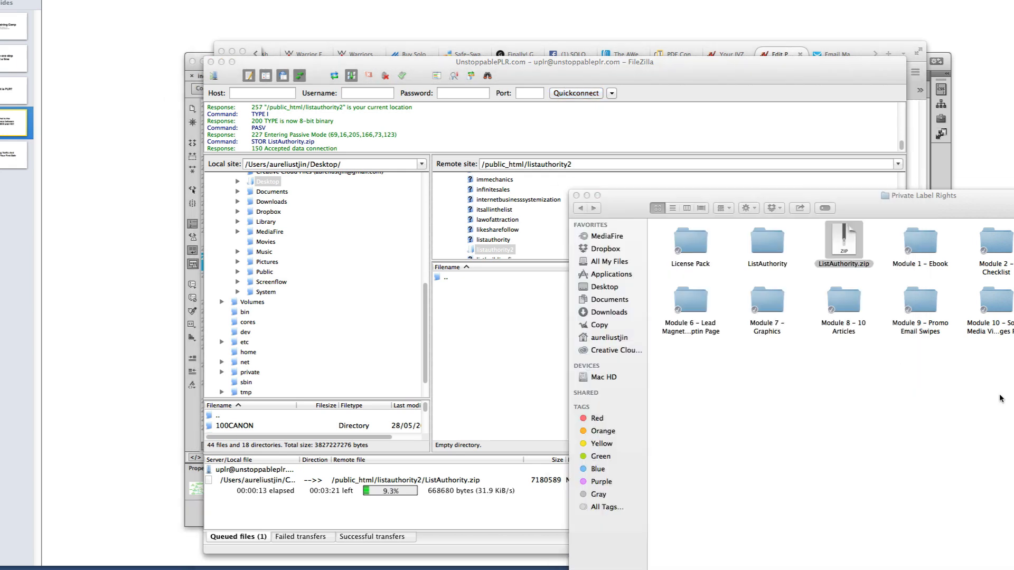
pyautogui.moveTo(945, 197); pyautogui.dragTo(788, 188)
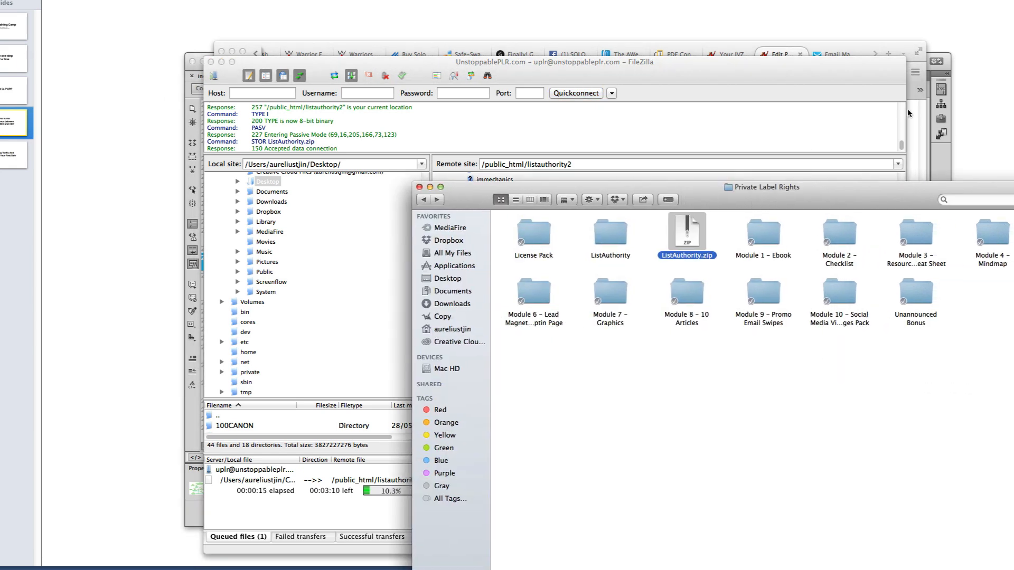
pyautogui.click(943, 154)
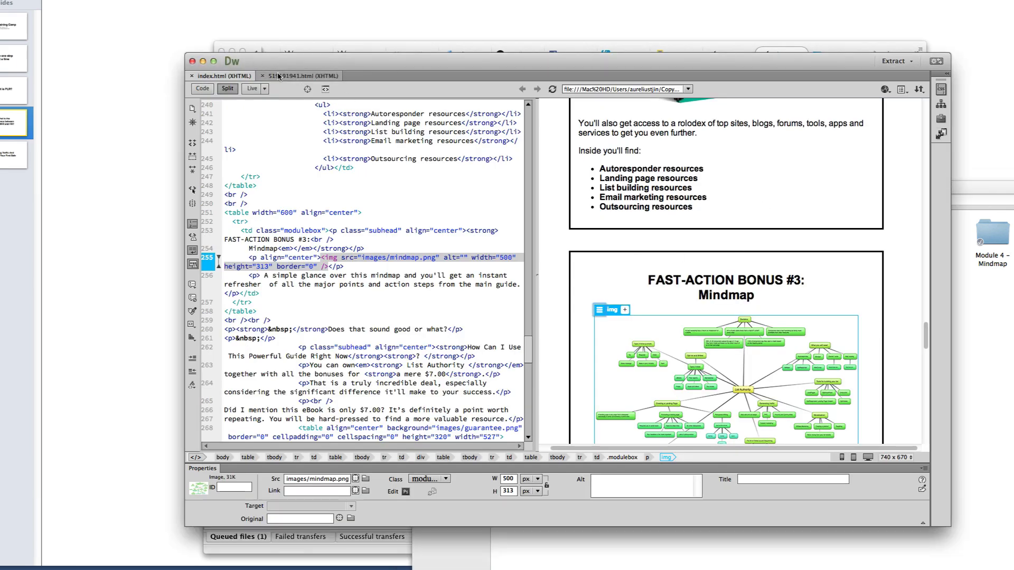
pyautogui.click(278, 77)
pyautogui.scroll(5, 712, 239)
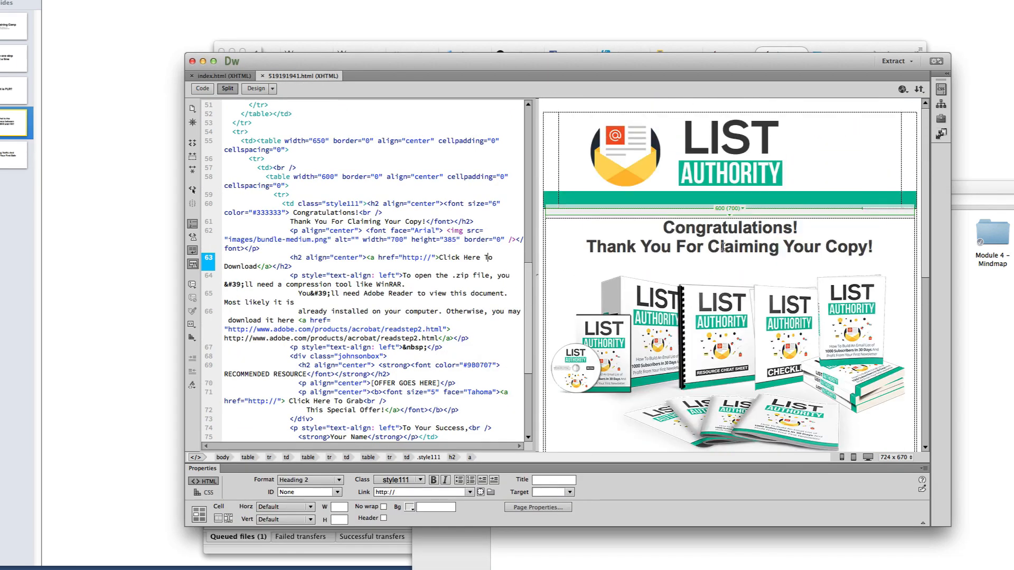
pyautogui.scroll(-5, 722, 247)
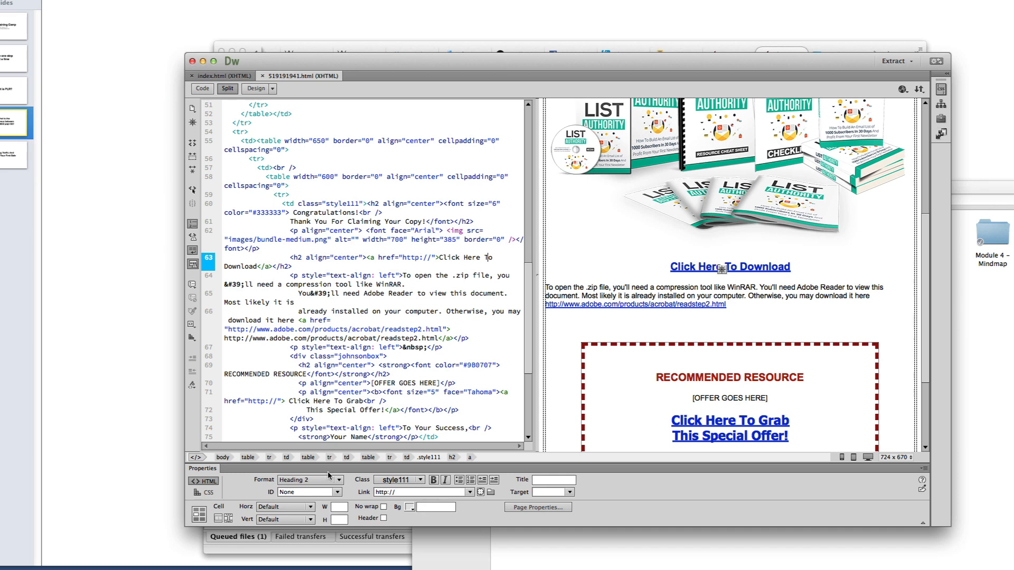
pyautogui.moveTo(408, 495); pyautogui.dragTo(375, 491)
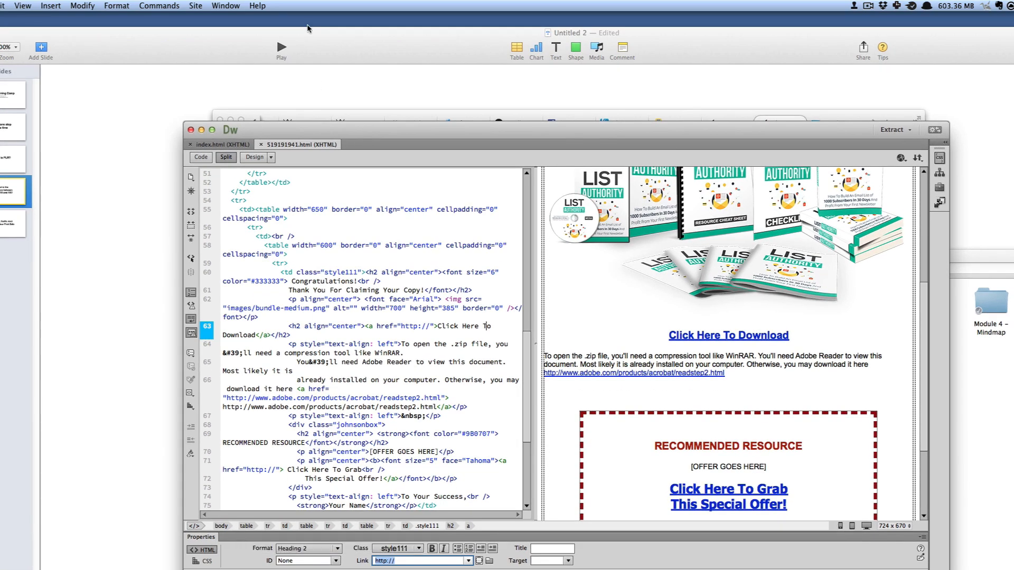
pyautogui.click(216, 4)
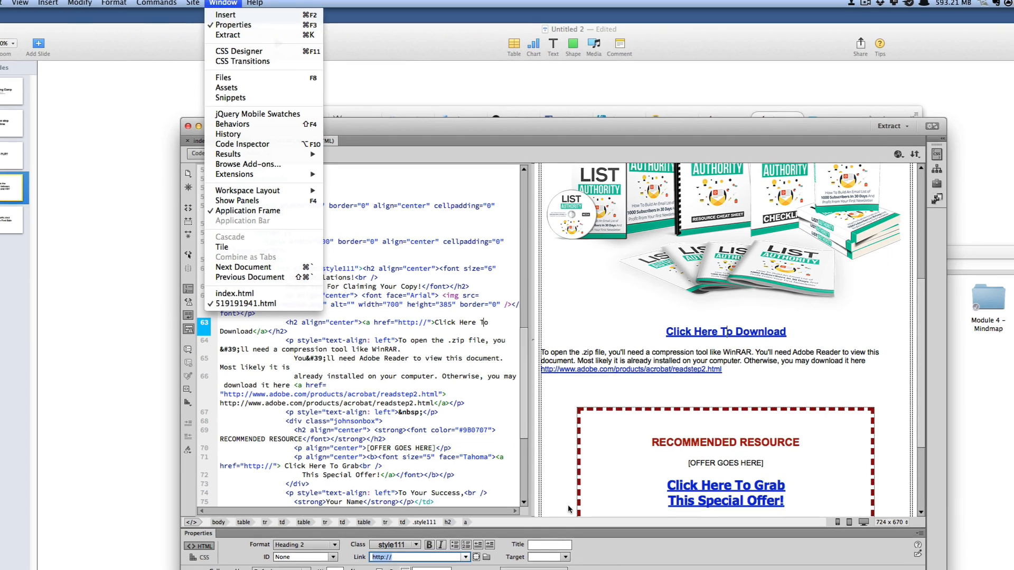
pyautogui.press('Escape')
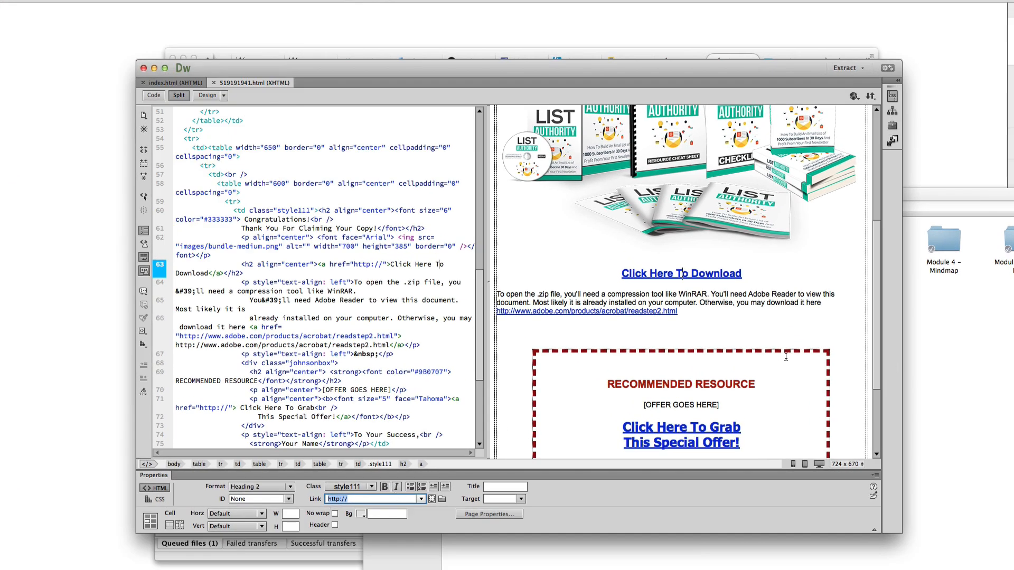
pyautogui.click(356, 499)
# Check the ListAuthority.zip upload progress in FileZilla, now at 28.2%
pyautogui.click(958, 346)
pyautogui.click(330, 500)
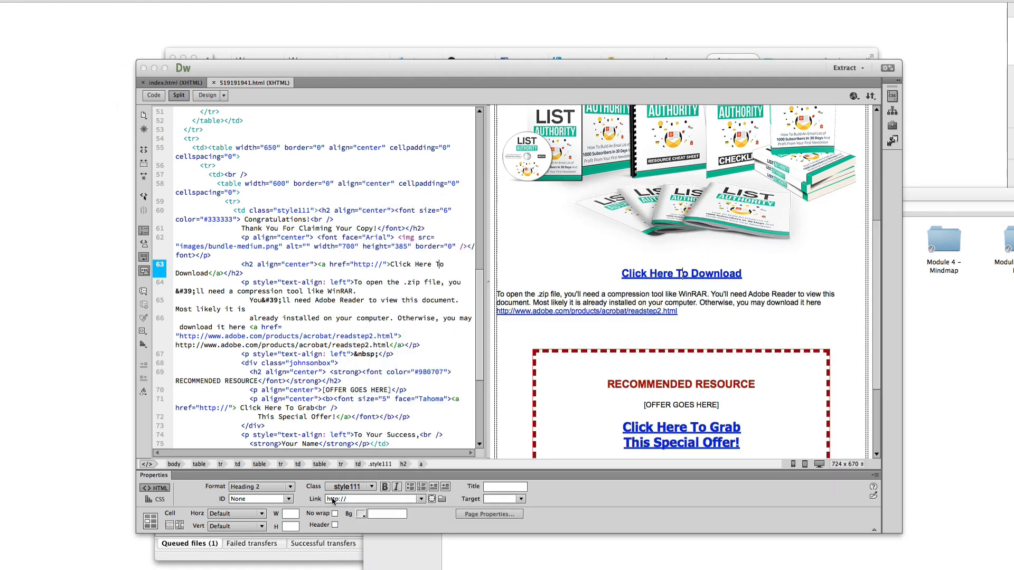
pyautogui.click(341, 554)
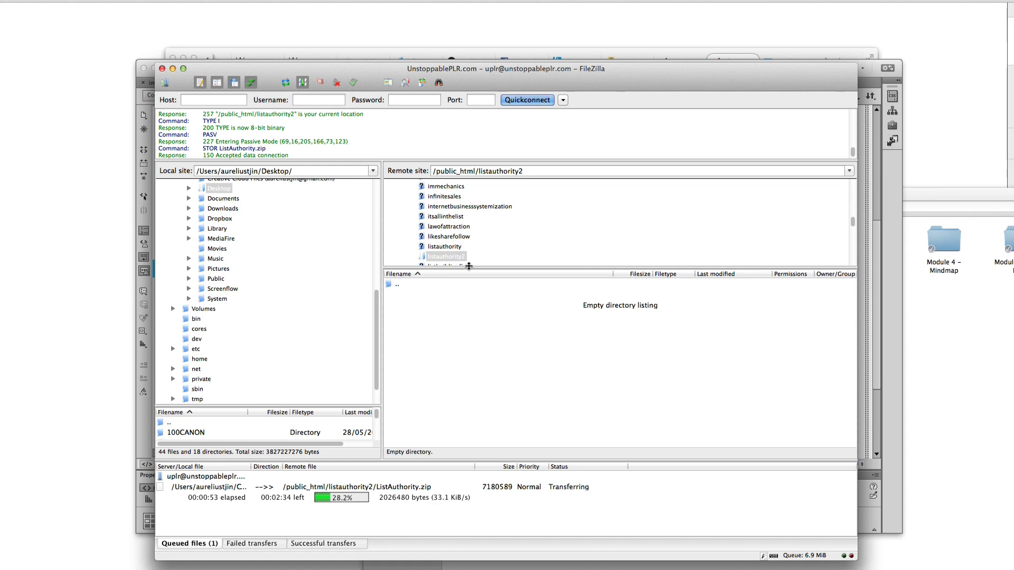
# Copy the ListAuthority file name from the ListAuthority.zip file in Finder
pyautogui.click(960, 490)
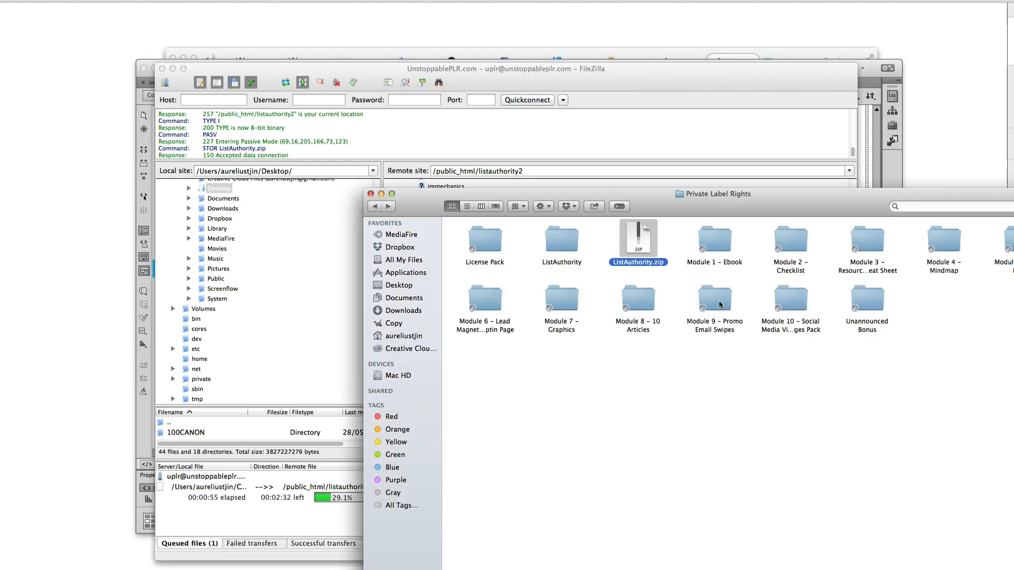
pyautogui.click(641, 264)
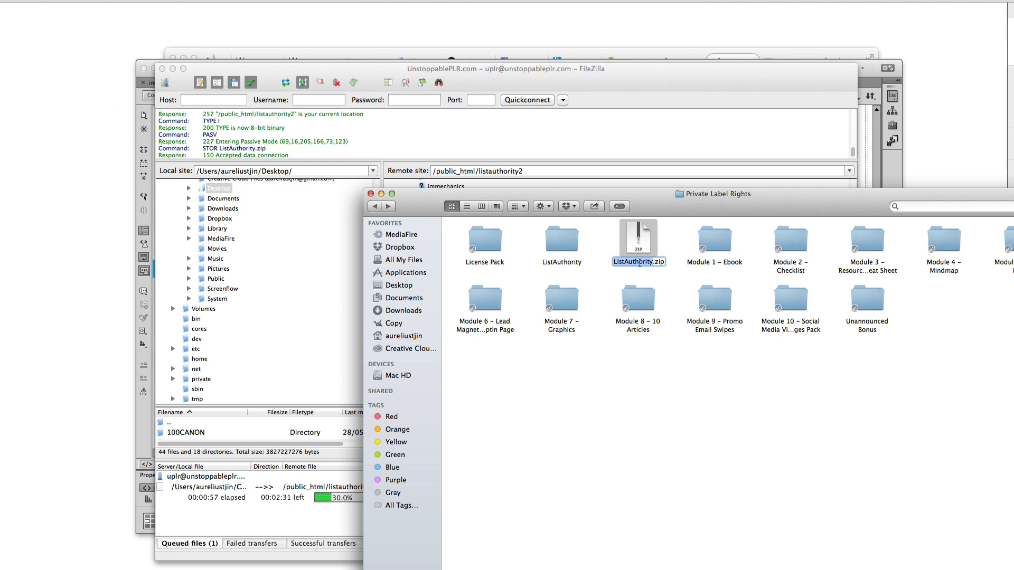
pyautogui.rightClick(641, 262)
pyautogui.click(660, 302)
# Open a new blank tab in Firefox beside the JVZoo product page
pyautogui.click(494, 53)
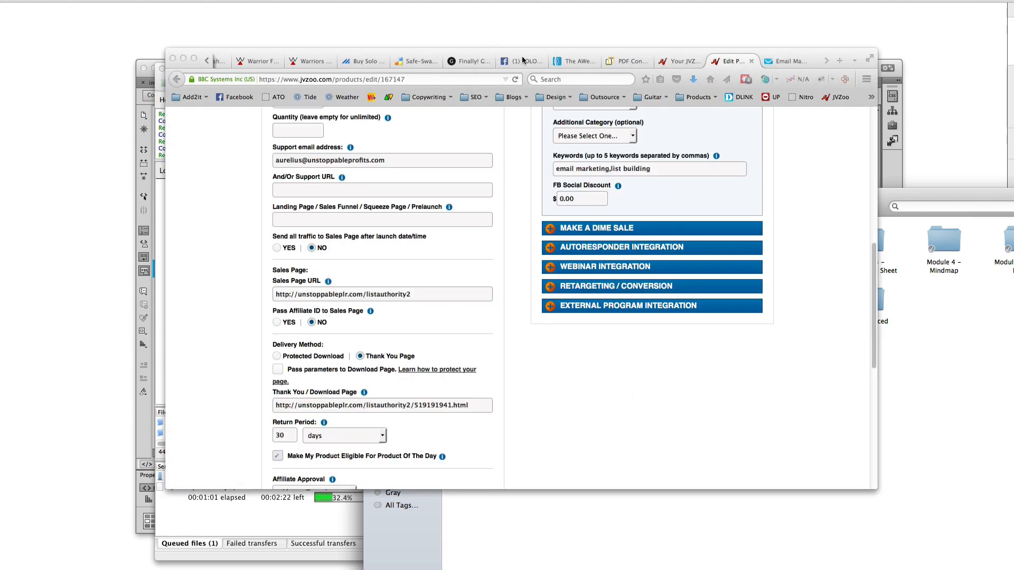
pyautogui.click(839, 62)
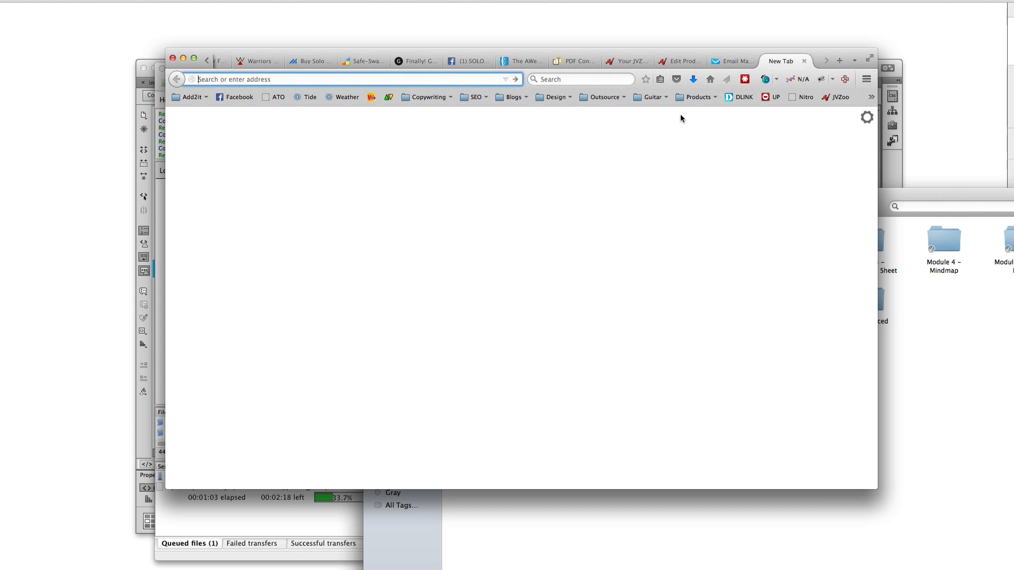
pyautogui.click(445, 186)
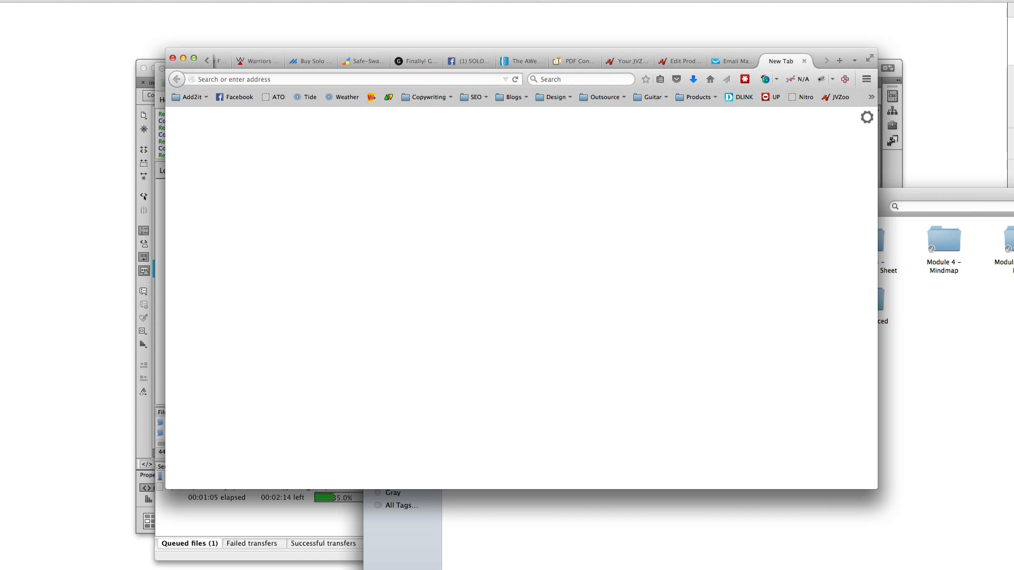
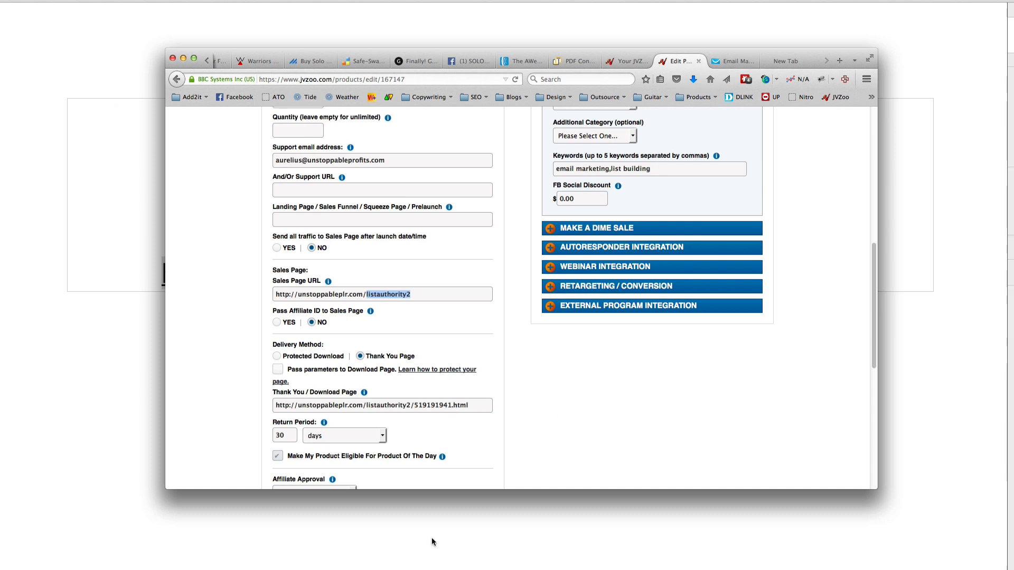
pyautogui.press('super+Tab')
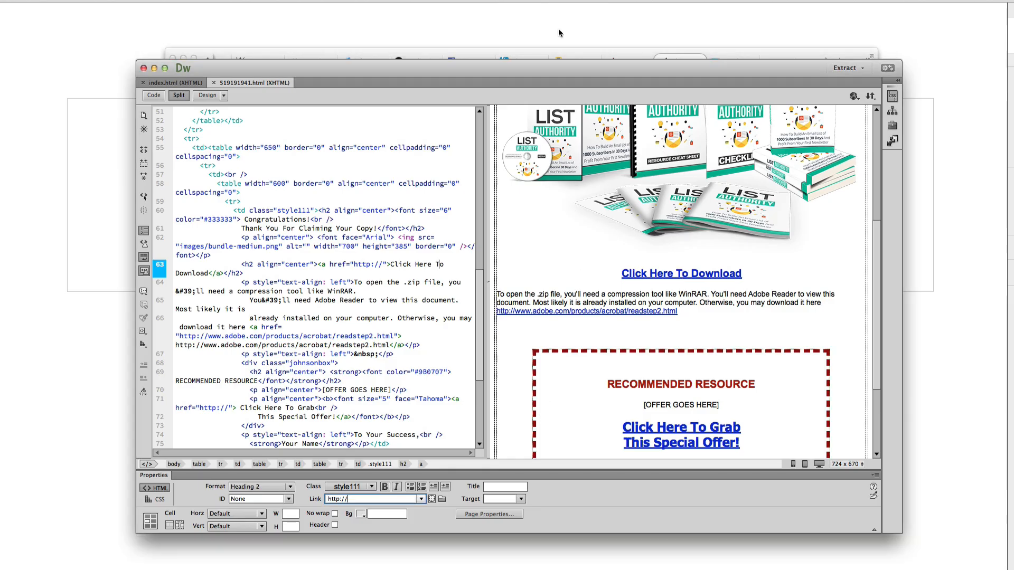
pyautogui.click(678, 273)
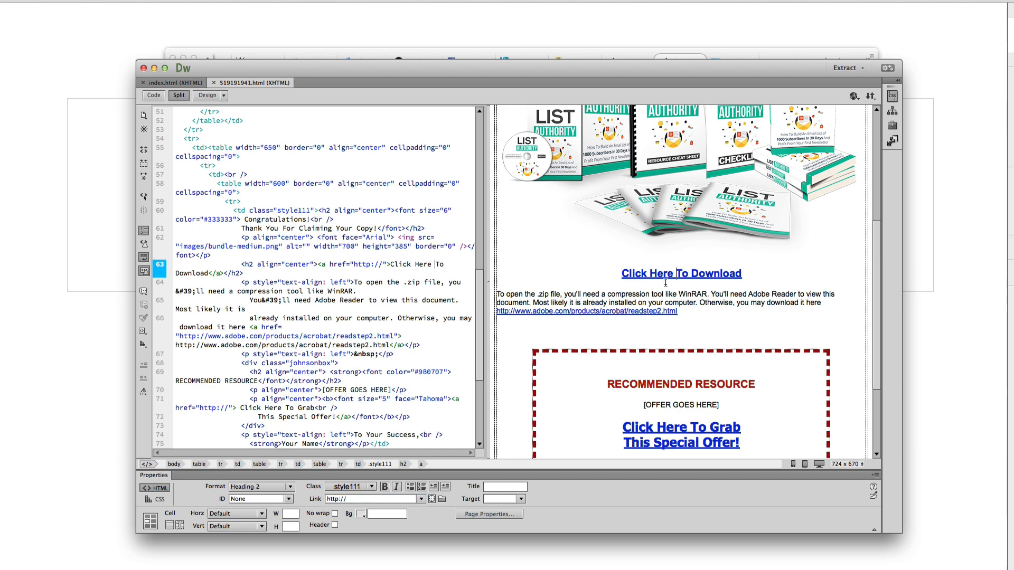
pyautogui.moveTo(738, 273); pyautogui.dragTo(622, 273)
pyautogui.click(657, 293)
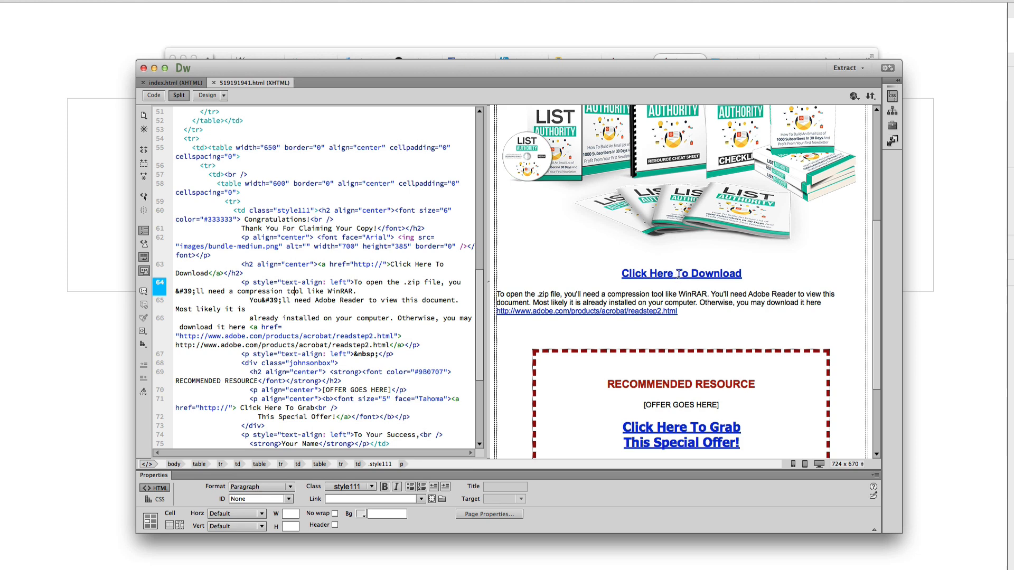
pyautogui.click(676, 274)
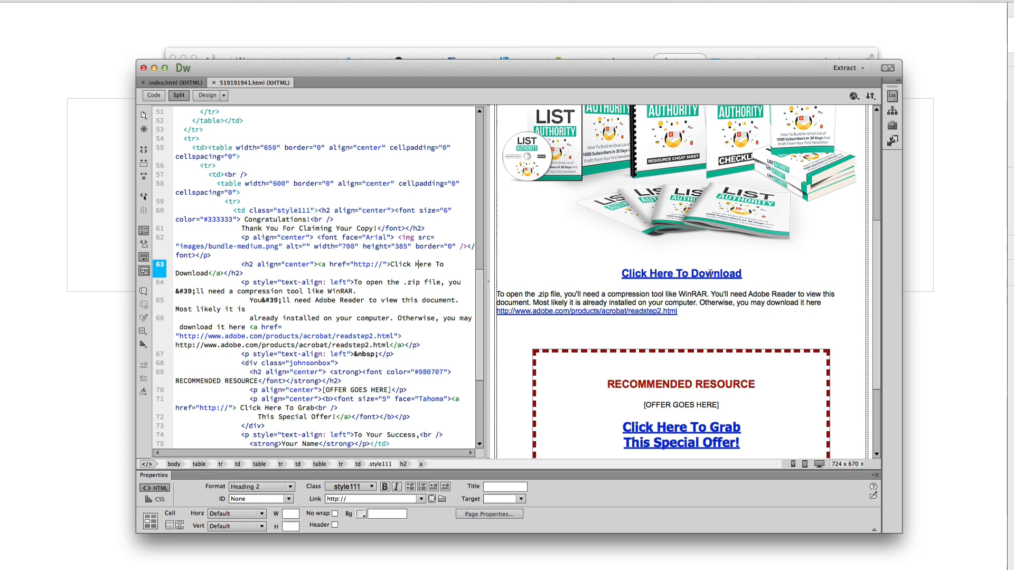
pyautogui.click(345, 499)
pyautogui.tripleClick(358, 499)
pyautogui.press('cmd+v')
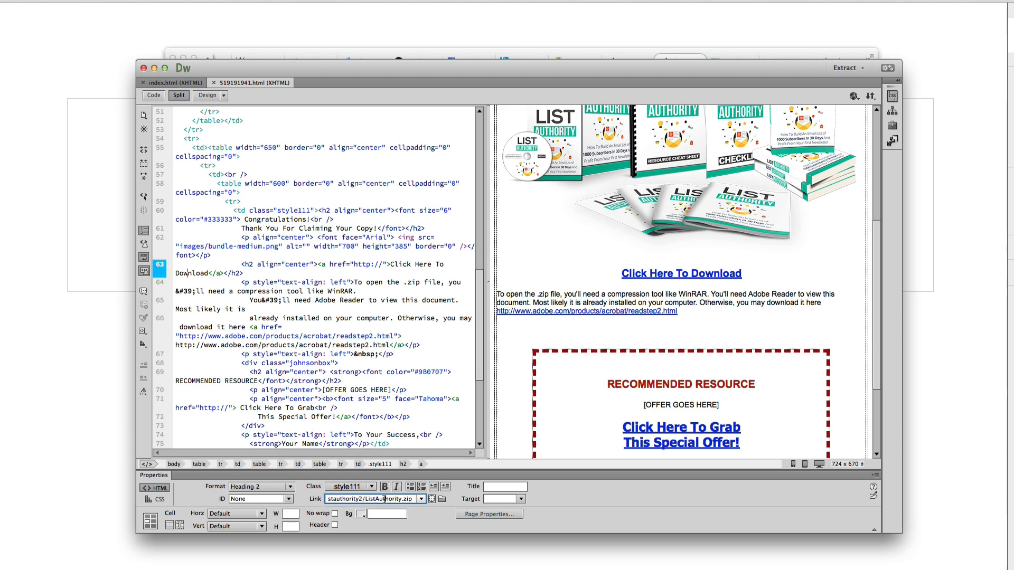
pyautogui.press('Return')
pyautogui.press('super+c')
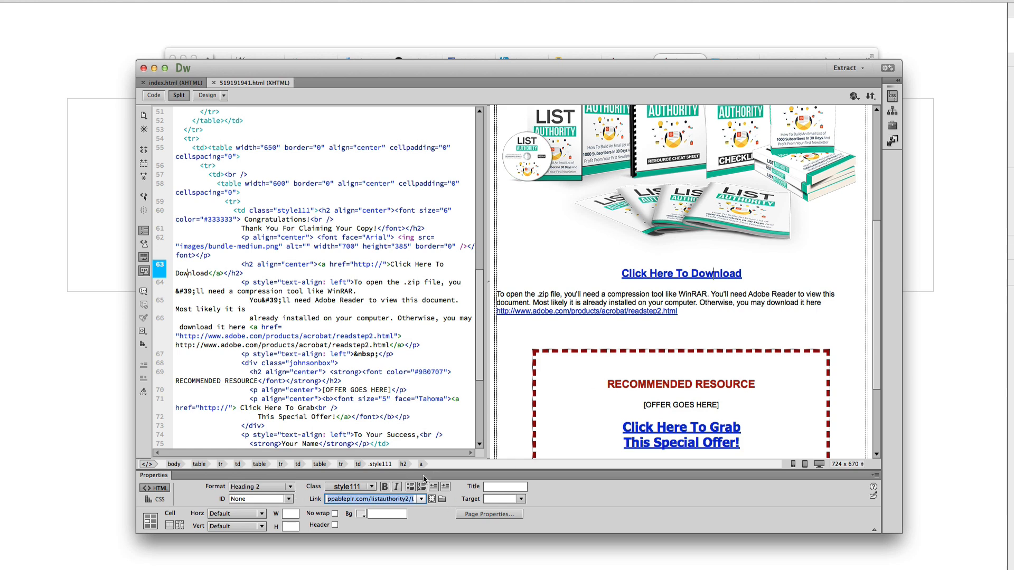
pyautogui.moveTo(389, 499); pyautogui.dragTo(381, 506)
pyautogui.press('super+Tab')
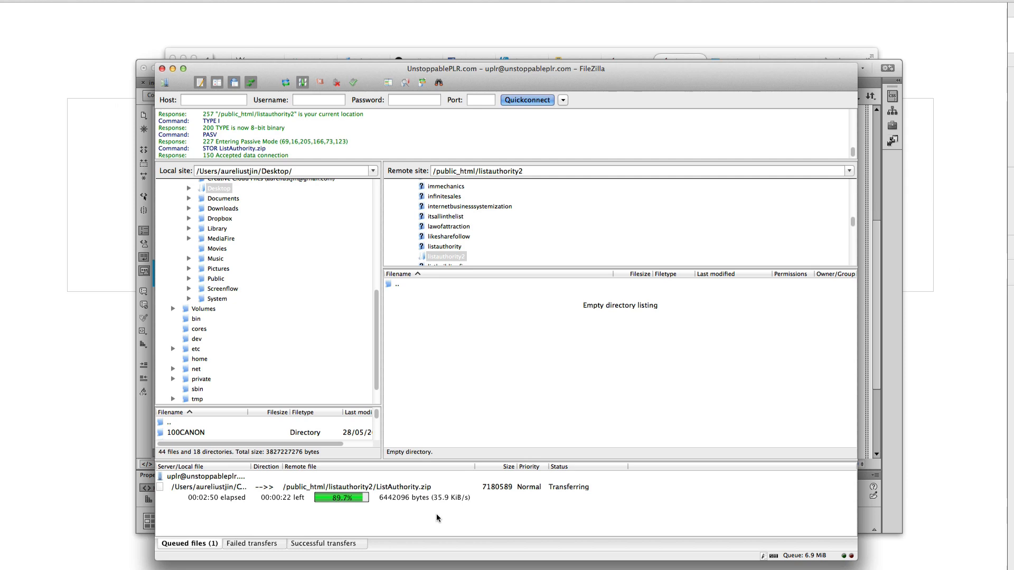
# Scroll down the thank-you page and inspect the RECOMMENDED RESOURCE [OFFER GOES HERE] placeholder
pyautogui.click(882, 513)
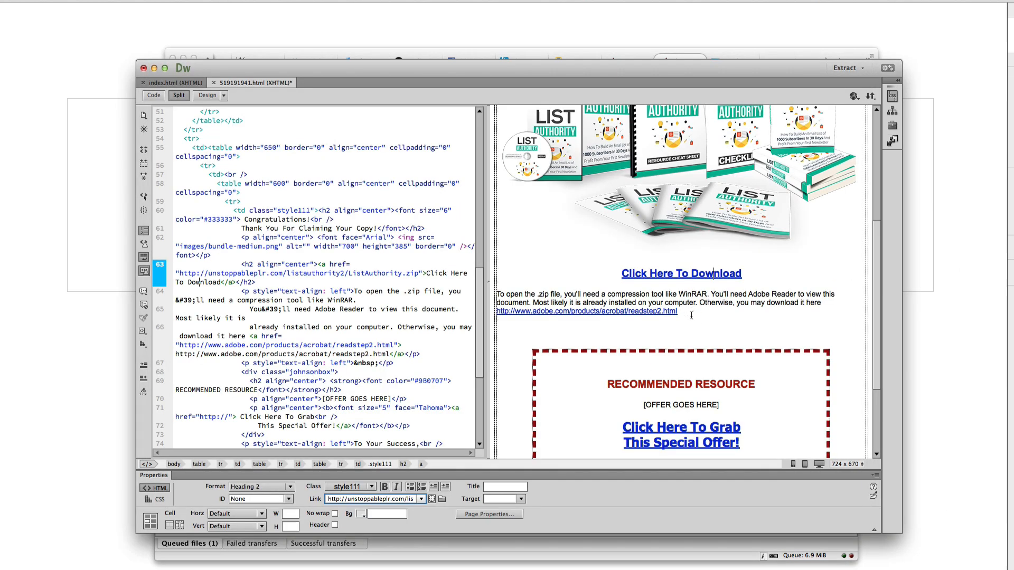
pyautogui.scroll(-3, 689, 317)
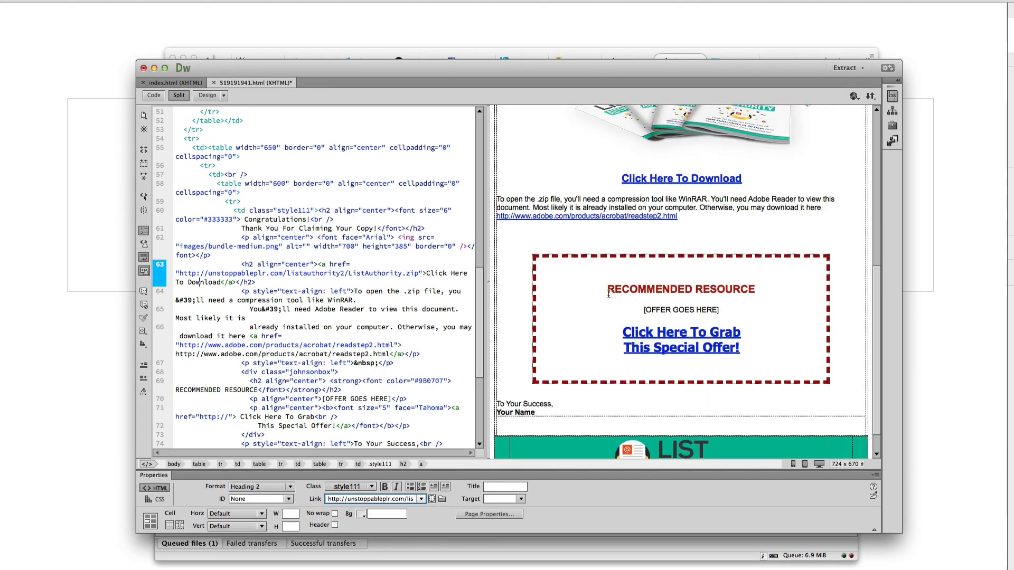
pyautogui.moveTo(607, 290); pyautogui.dragTo(627, 308)
pyautogui.moveTo(757, 354)
pyautogui.moveTo(758, 354); pyautogui.dragTo(646, 318)
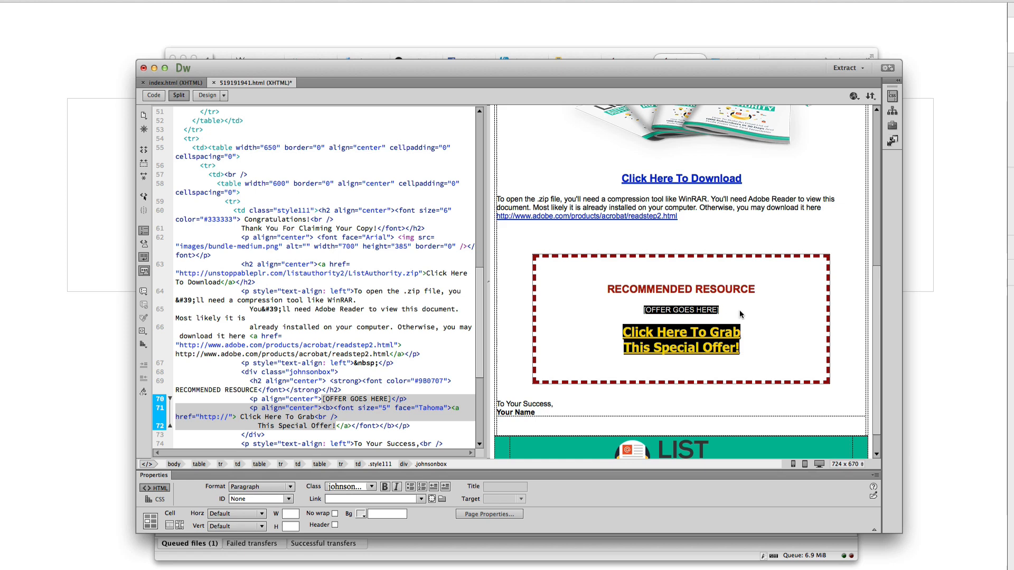
pyautogui.click(610, 312)
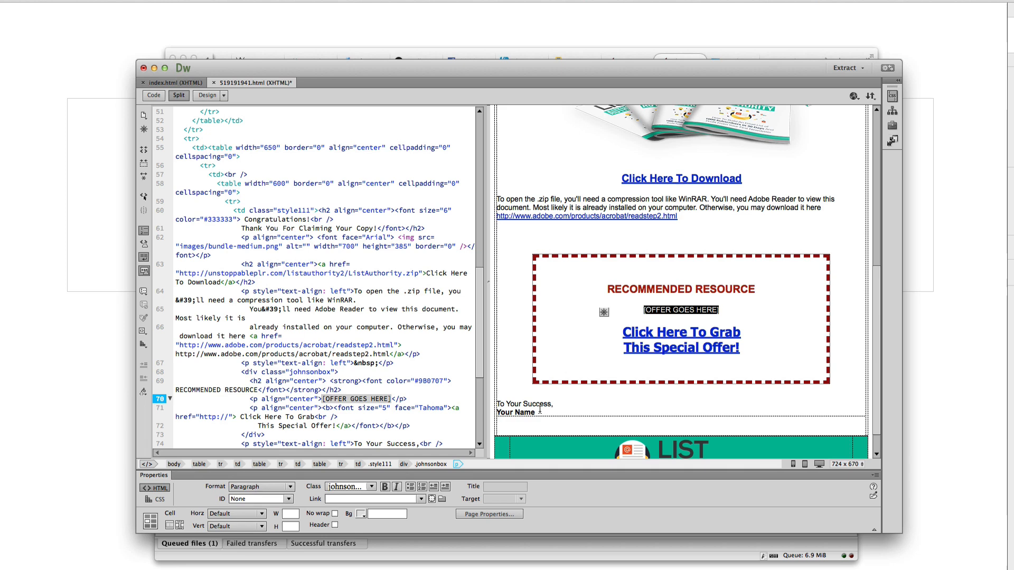
# Replace the Your Name sign-off placeholder with the author's name, then check the zip upload finished
pyautogui.moveTo(538, 411); pyautogui.dragTo(497, 417)
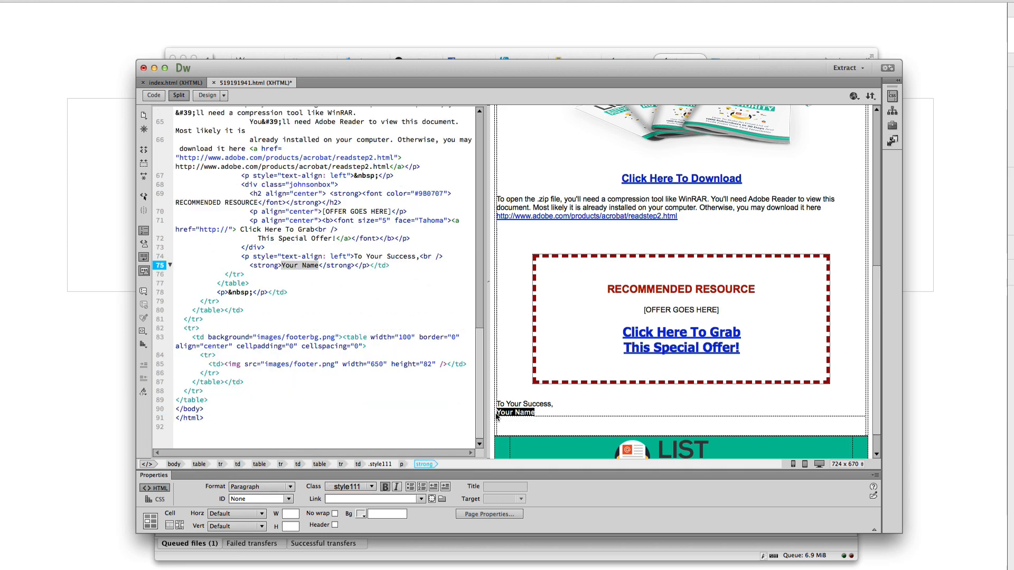
pyautogui.write('Aurelius Tjin')
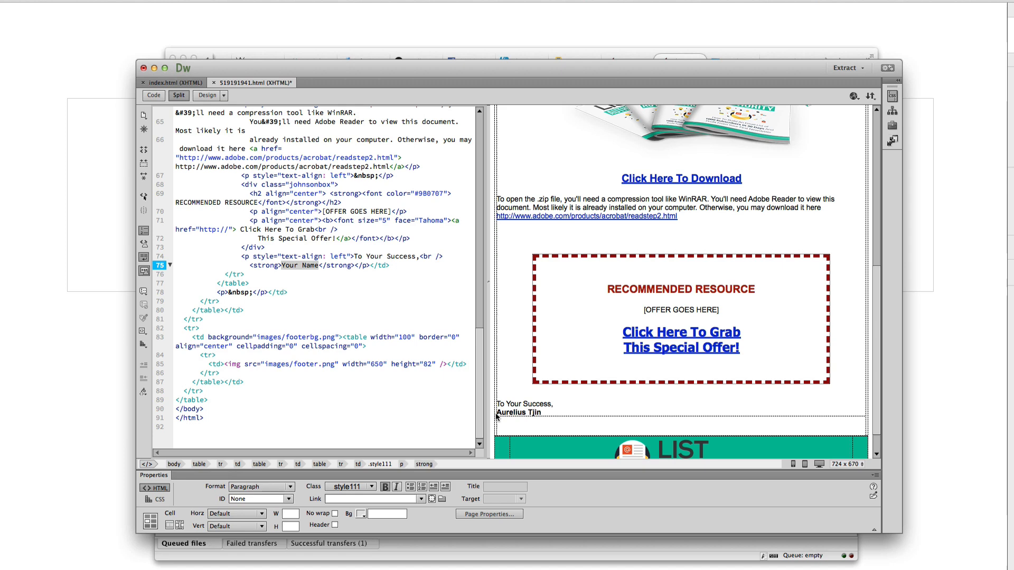
pyautogui.click(638, 405)
pyautogui.scroll(5, 638, 404)
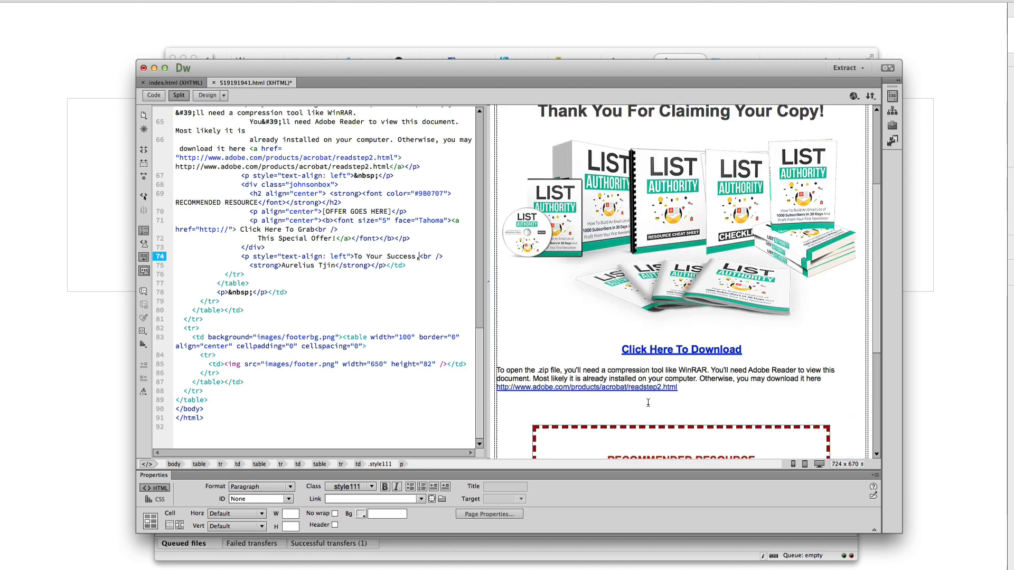
pyautogui.click(509, 556)
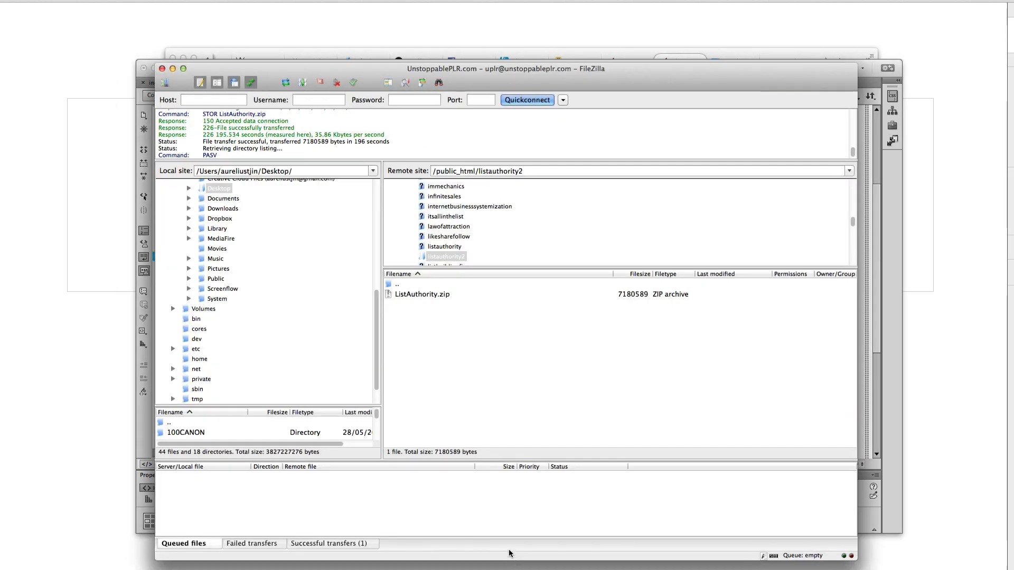
# Load the ListAuthority.zip address in a new Firefox tab and cancel the resulting download prompt
pyautogui.click(429, 297)
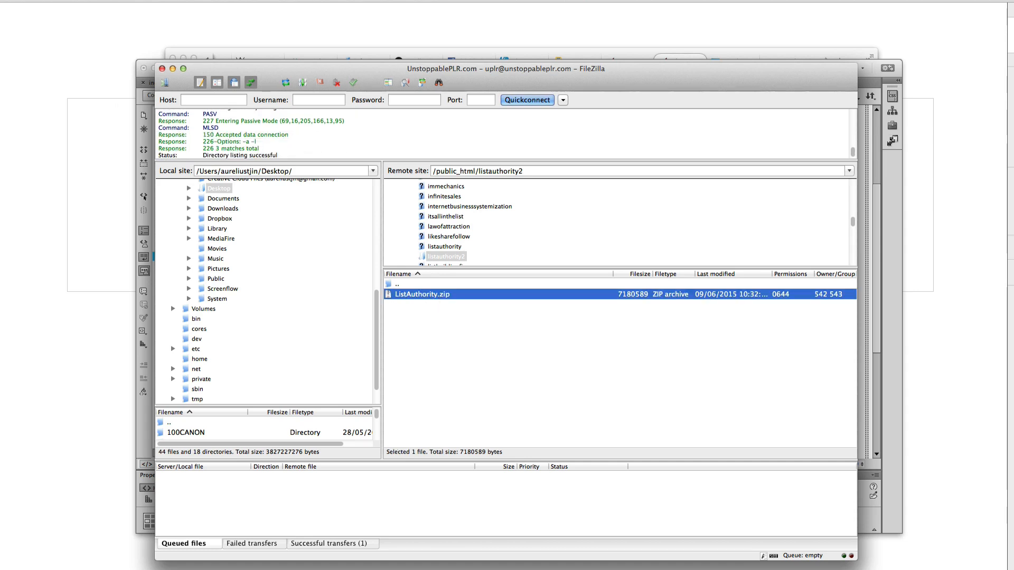
pyautogui.press('super+Tab')
pyautogui.press('super+t')
pyautogui.rightClick(455, 78)
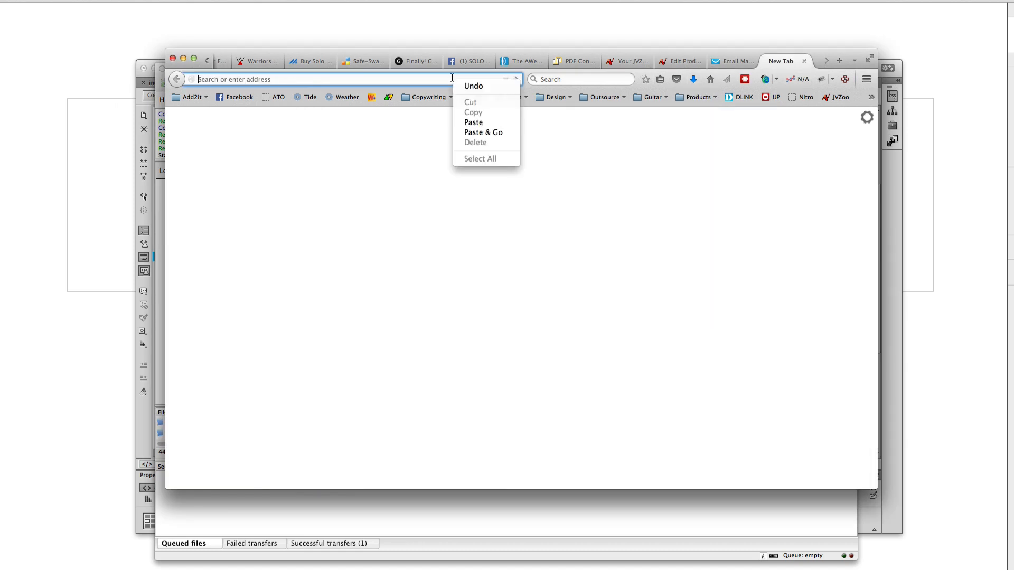
pyautogui.click(475, 133)
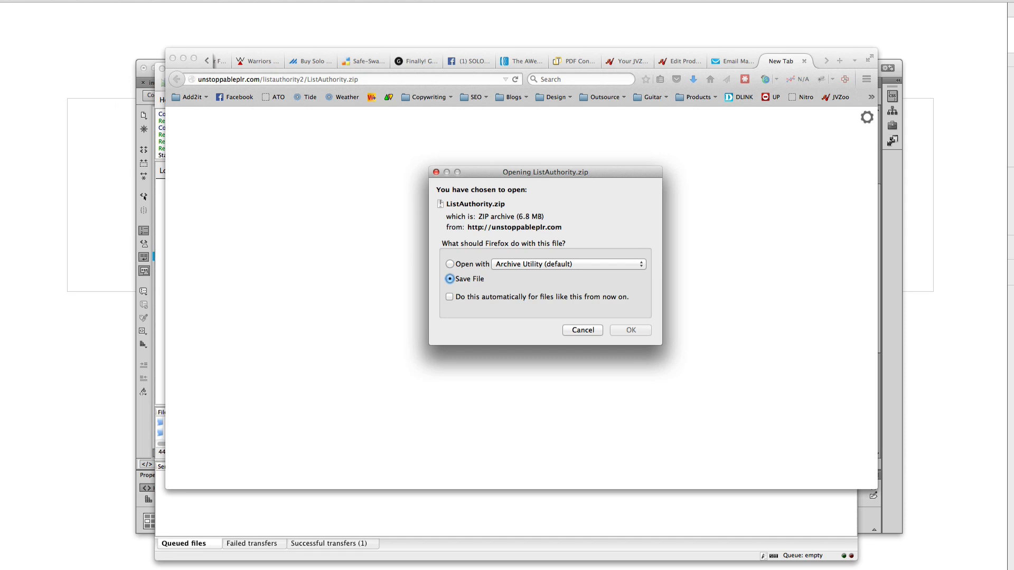
pyautogui.click(61, 350)
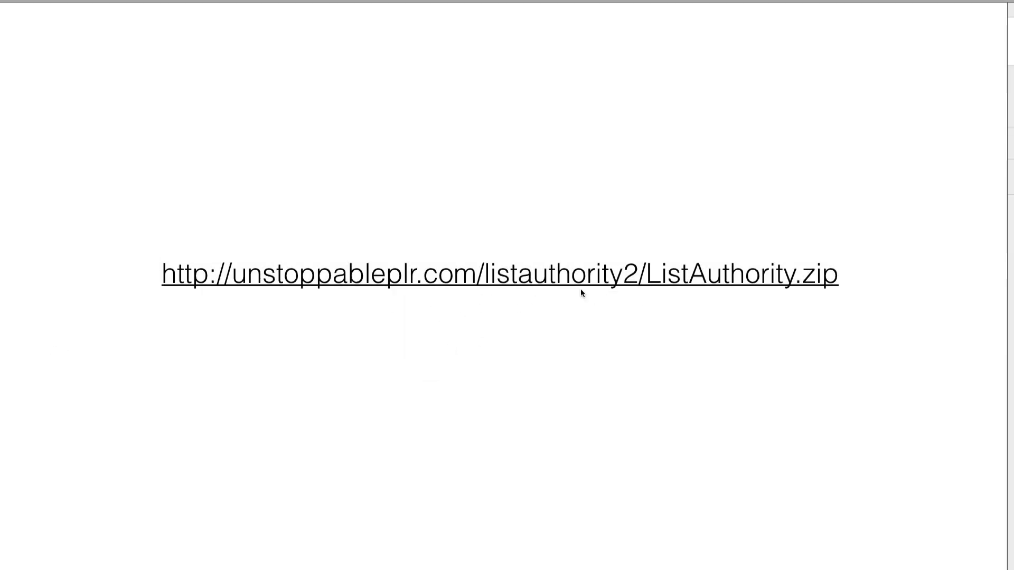
pyautogui.press('super+Tab')
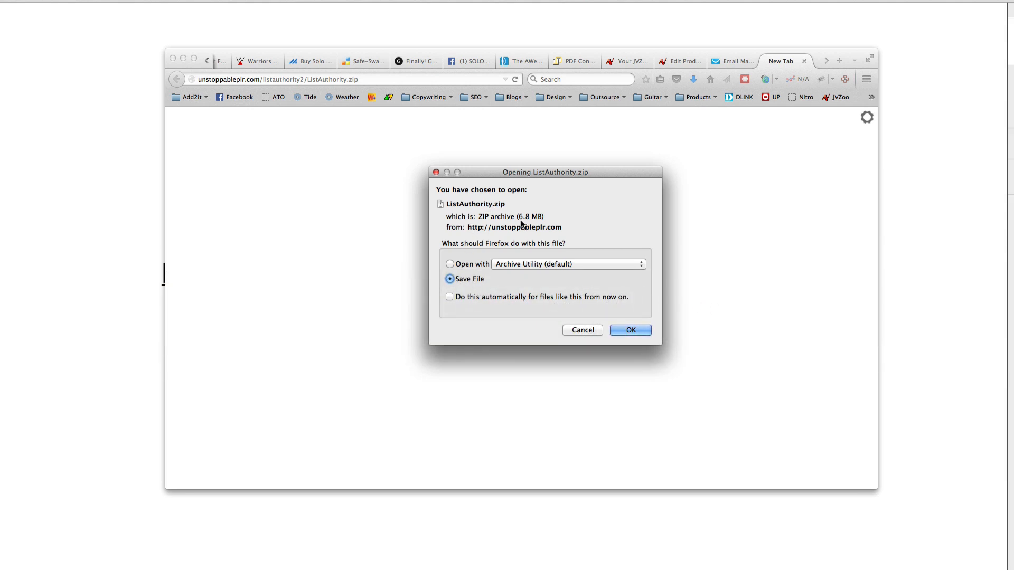
pyautogui.click(588, 331)
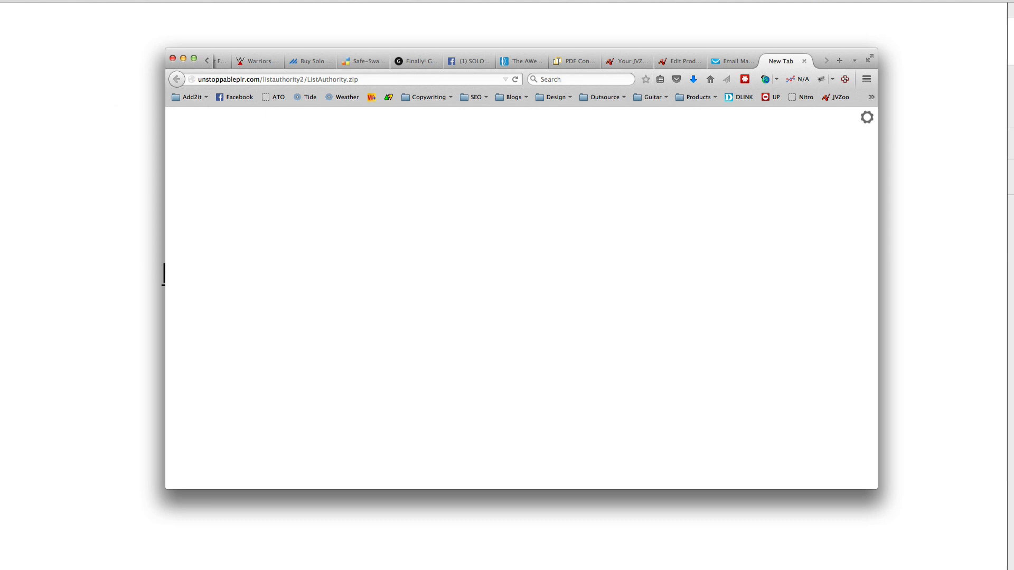
# Save the thank-you page in Dreamweaver and glance over index.html and 519191941.html
pyautogui.press('super+Tab')
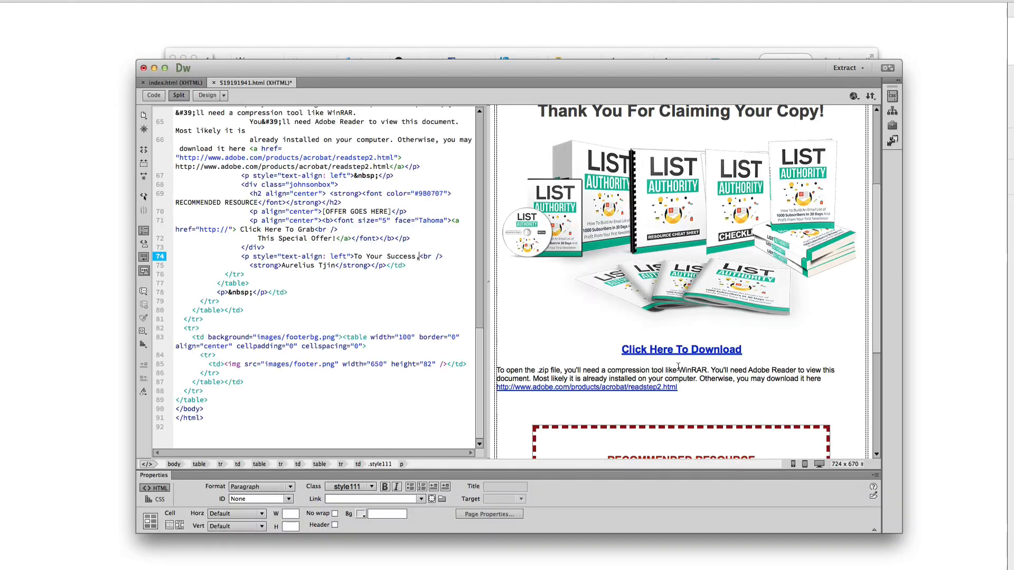
pyautogui.scroll(2, 736, 371)
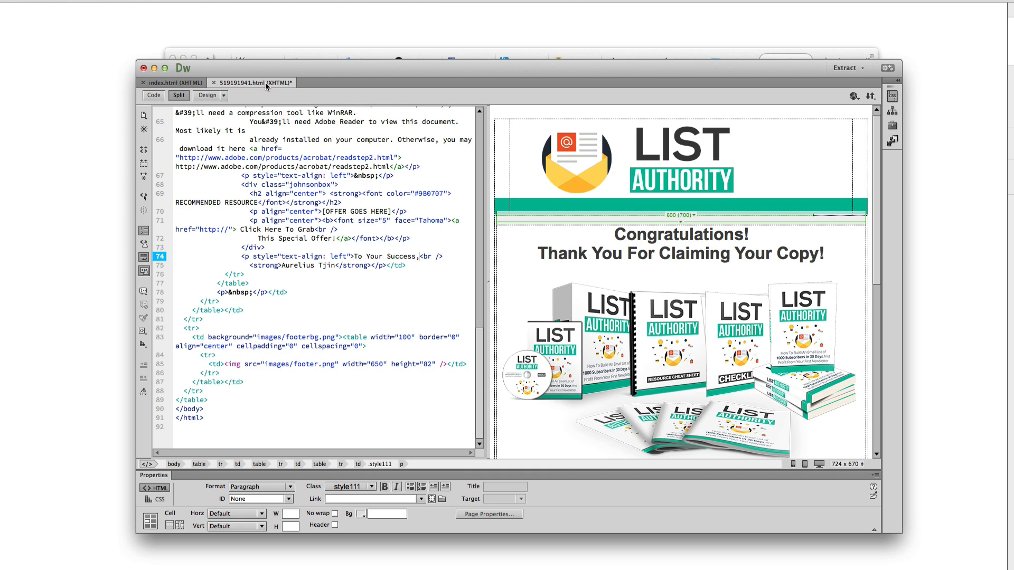
pyautogui.click(21, 143)
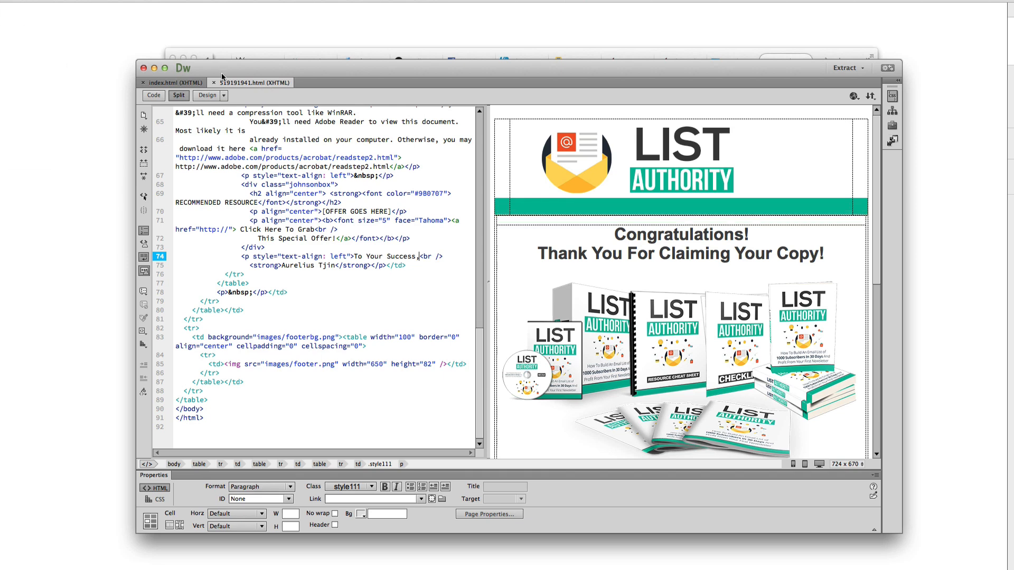
pyautogui.click(187, 83)
pyautogui.click(232, 83)
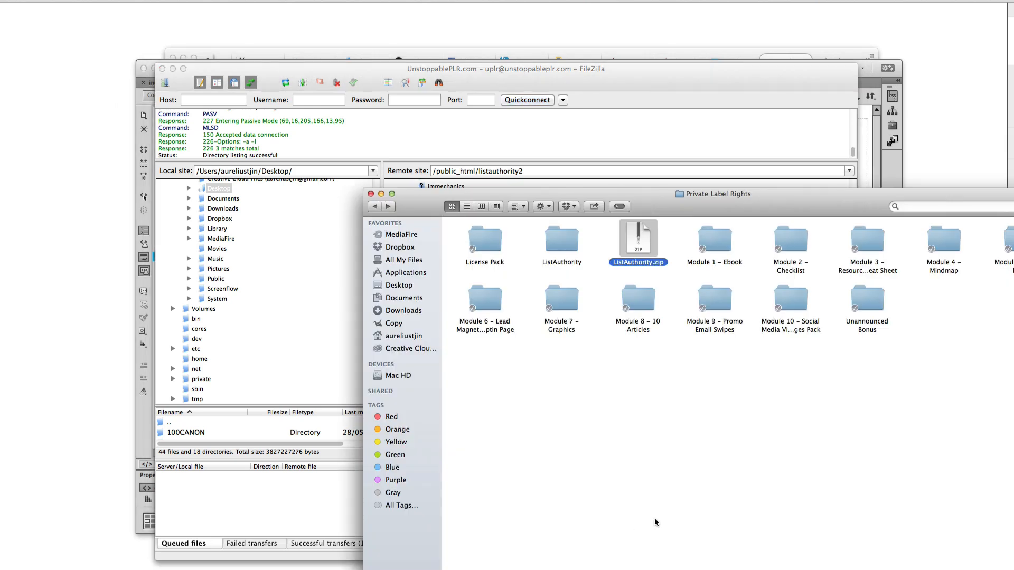
# Upload images, index.html and 519191941.html from Module 5 - Sales Page to /public_html/listauthority2
pyautogui.click(656, 522)
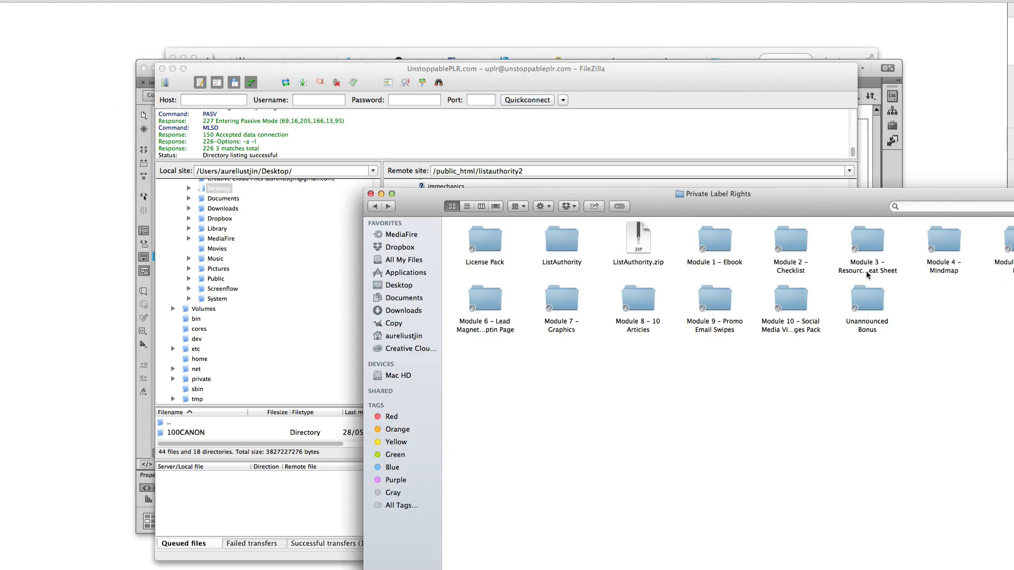
pyautogui.click(1006, 248)
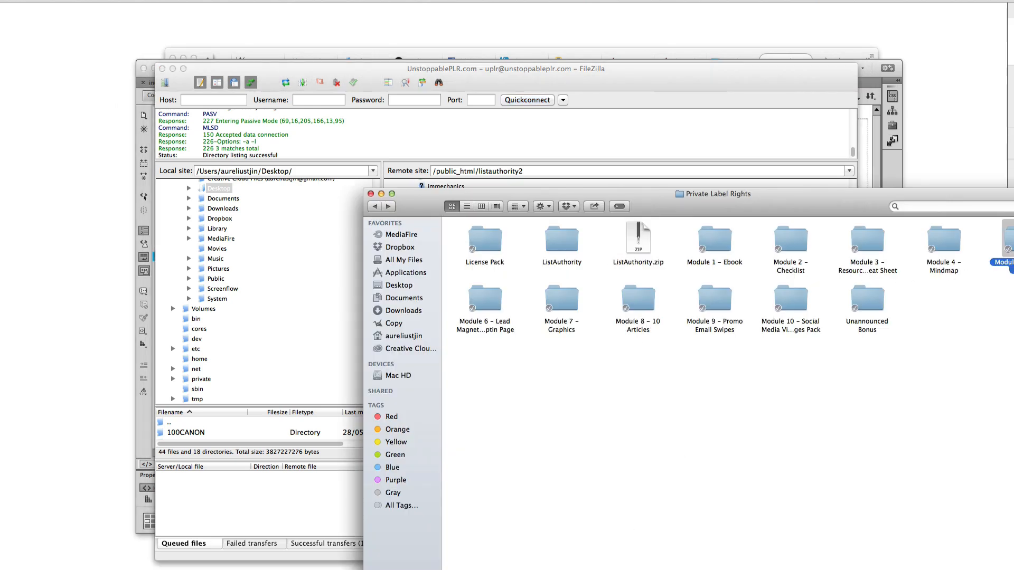
pyautogui.doubleClick(1006, 248)
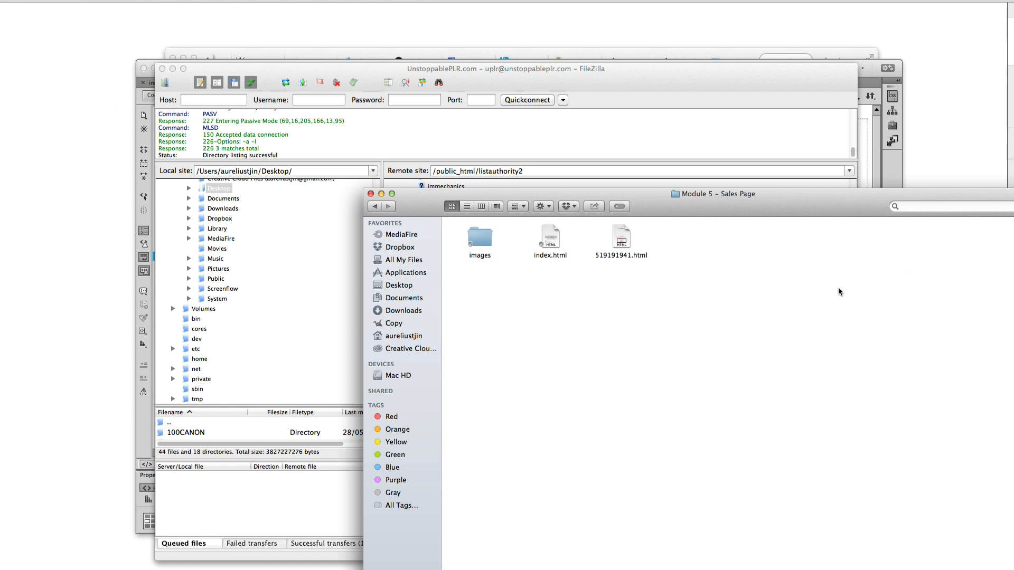
pyautogui.moveTo(666, 302); pyautogui.dragTo(471, 251)
pyautogui.click(629, 315)
pyautogui.moveTo(800, 309); pyautogui.dragTo(466, 226)
pyautogui.moveTo(578, 199); pyautogui.dragTo(756, 229)
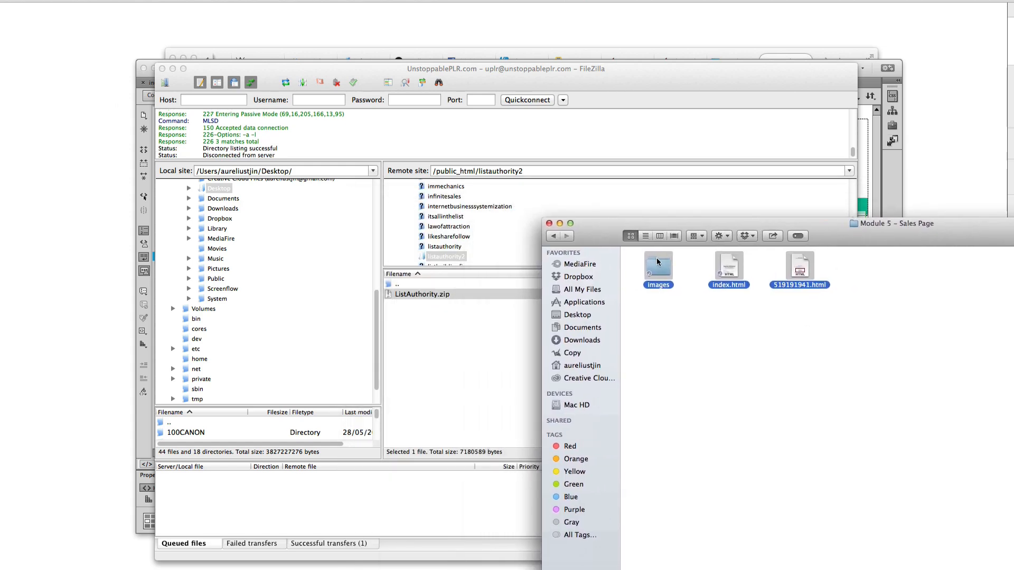
pyautogui.moveTo(658, 275); pyautogui.dragTo(419, 339)
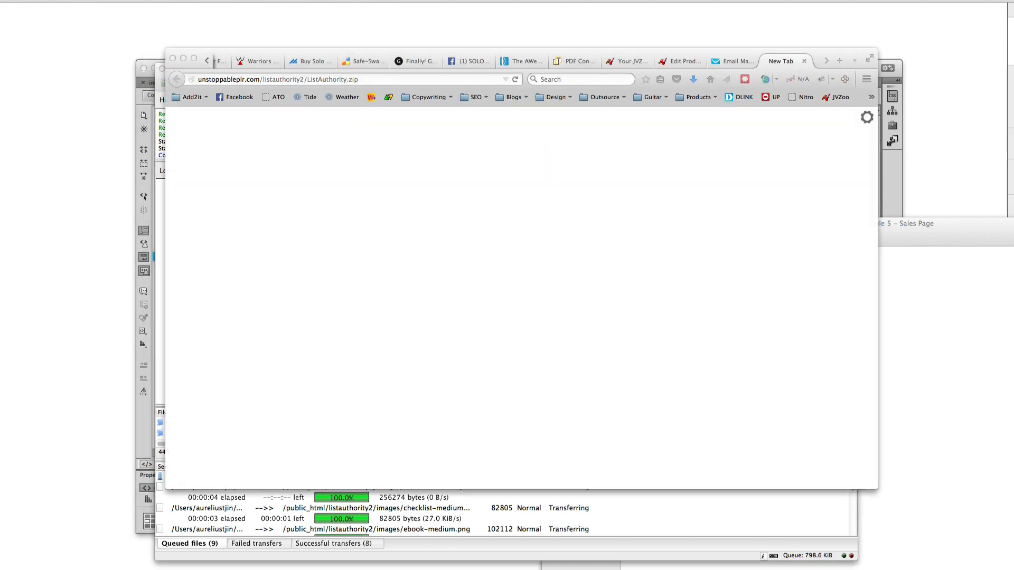
# Trim ListAuthority.zip from the address and load the listauthority2 folder URL
pyautogui.click(364, 80)
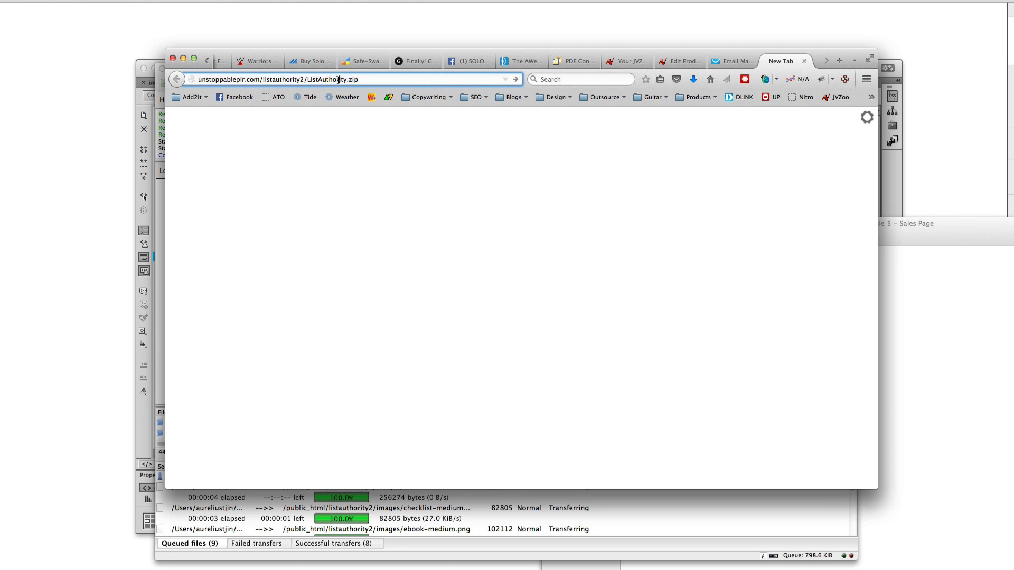
pyautogui.moveTo(307, 79); pyautogui.dragTo(525, 86)
pyautogui.press('BackSpace')
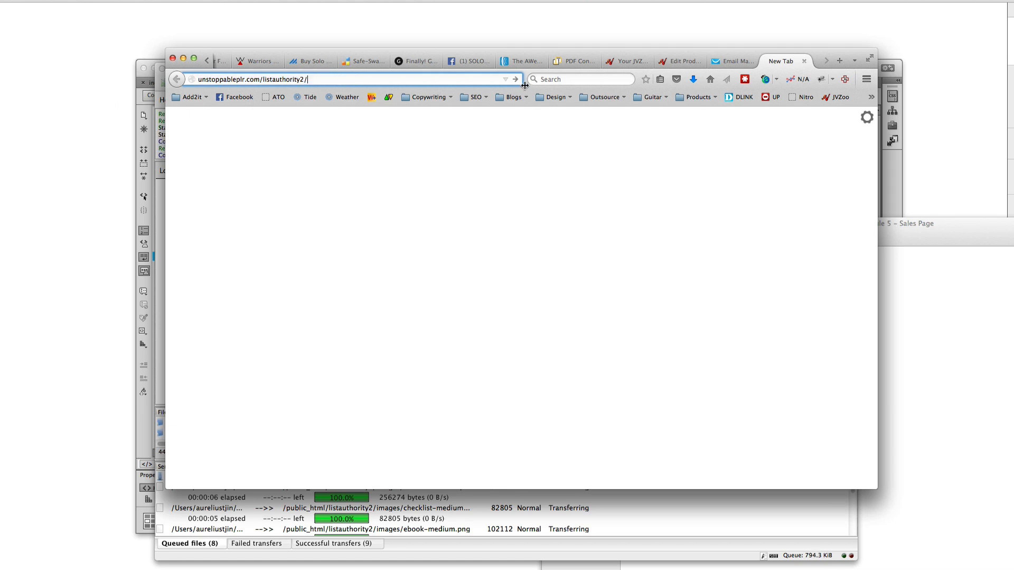
pyautogui.press('Return')
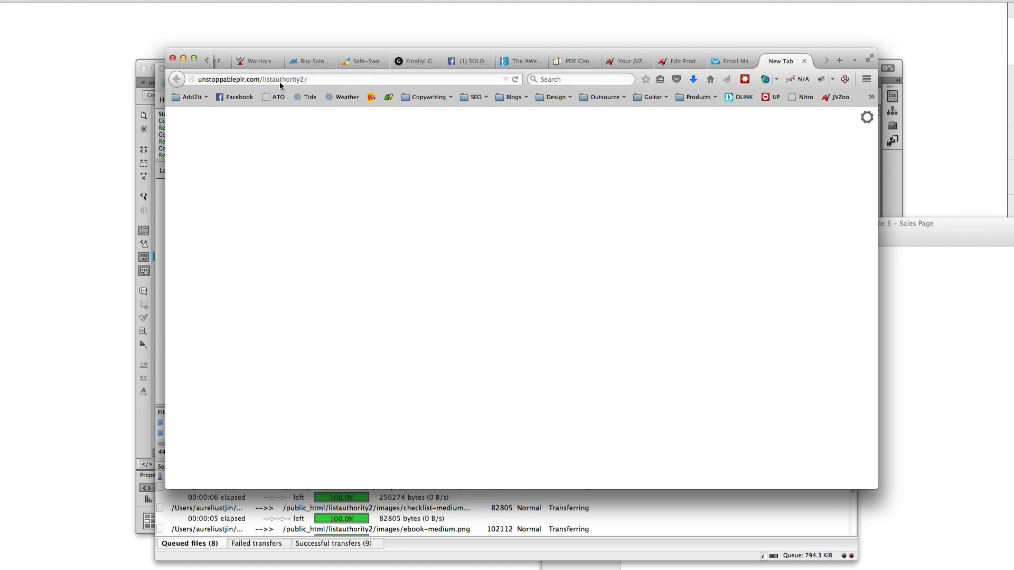
pyautogui.click(270, 81)
pyautogui.hotkey('ctrl', 'c')
pyautogui.click(290, 79)
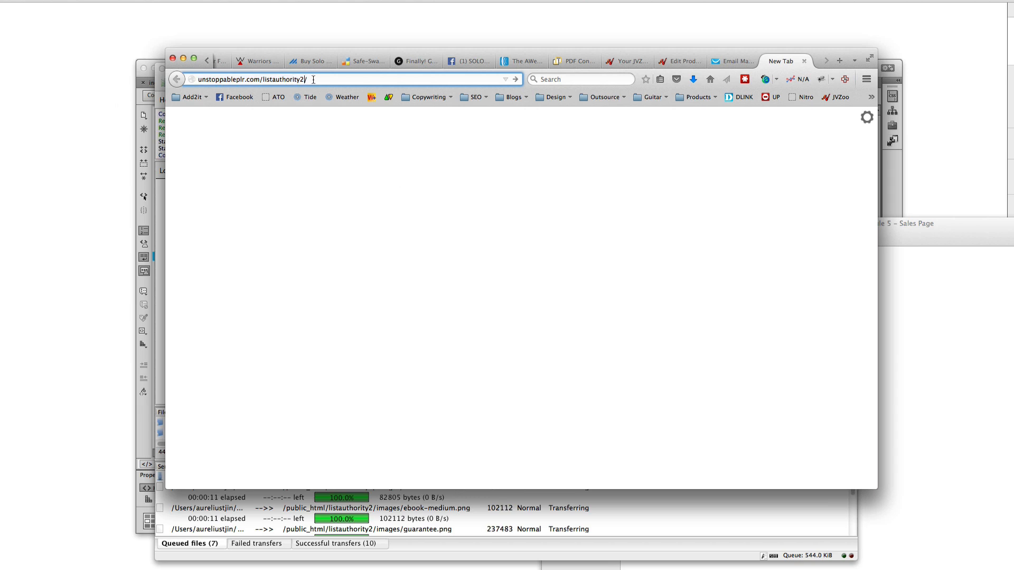
pyautogui.press('Return')
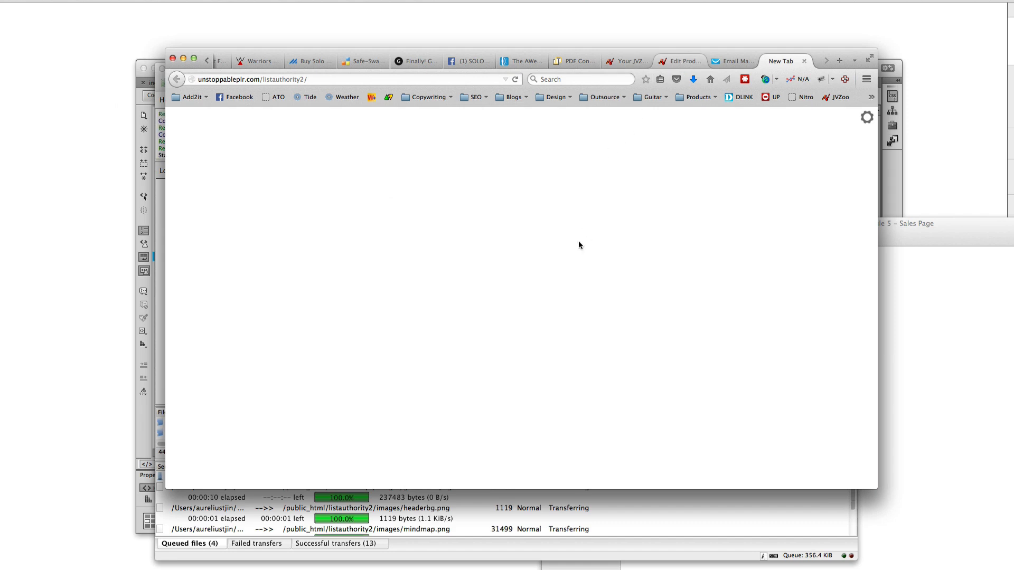
# Copy JVZoo's Sales Page URL into the new tab, load the live sales page and check FileZilla transfers
pyautogui.click(681, 61)
pyautogui.click(410, 300)
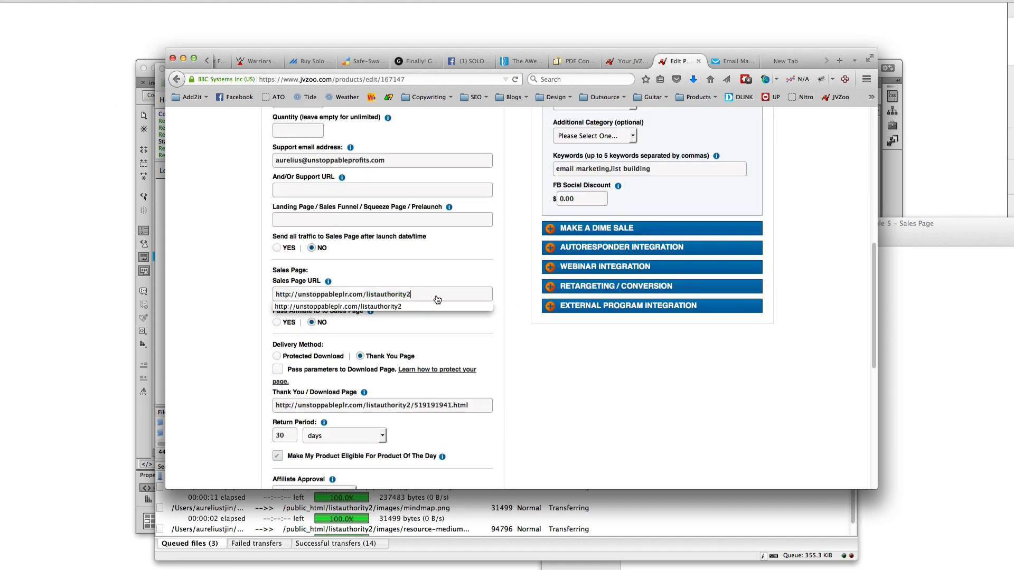
pyautogui.moveTo(374, 295); pyautogui.dragTo(251, 290)
pyautogui.click(431, 296)
pyautogui.moveTo(428, 295); pyautogui.dragTo(261, 294)
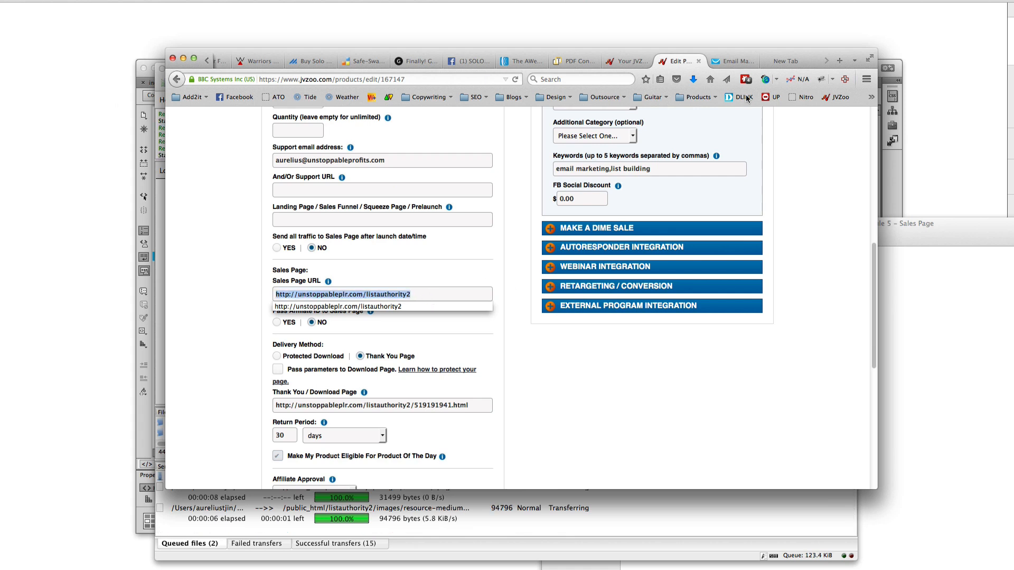
pyautogui.click(783, 61)
pyautogui.click(317, 79)
pyautogui.hotkey('ctrl', 'v')
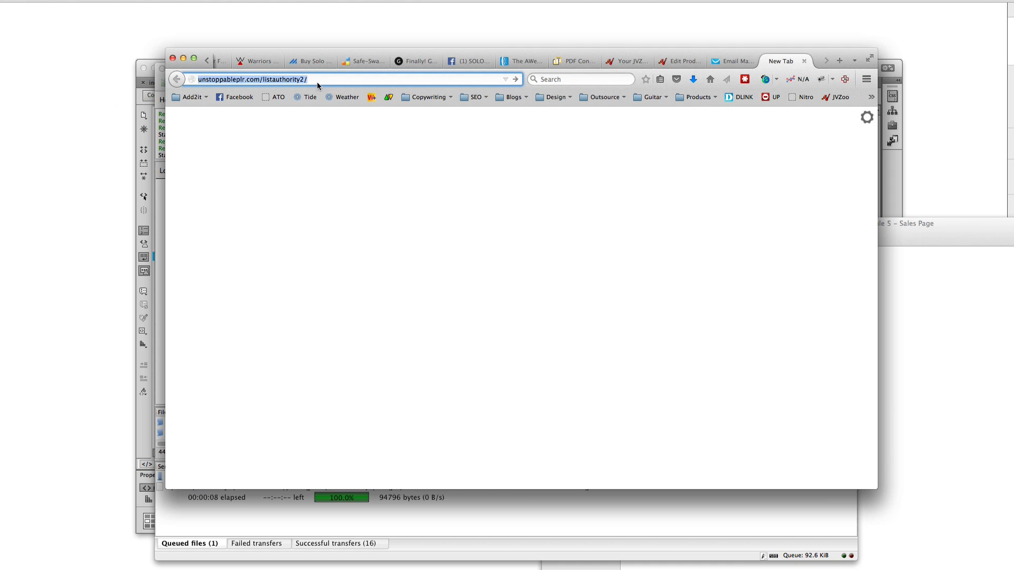
pyautogui.press('Return')
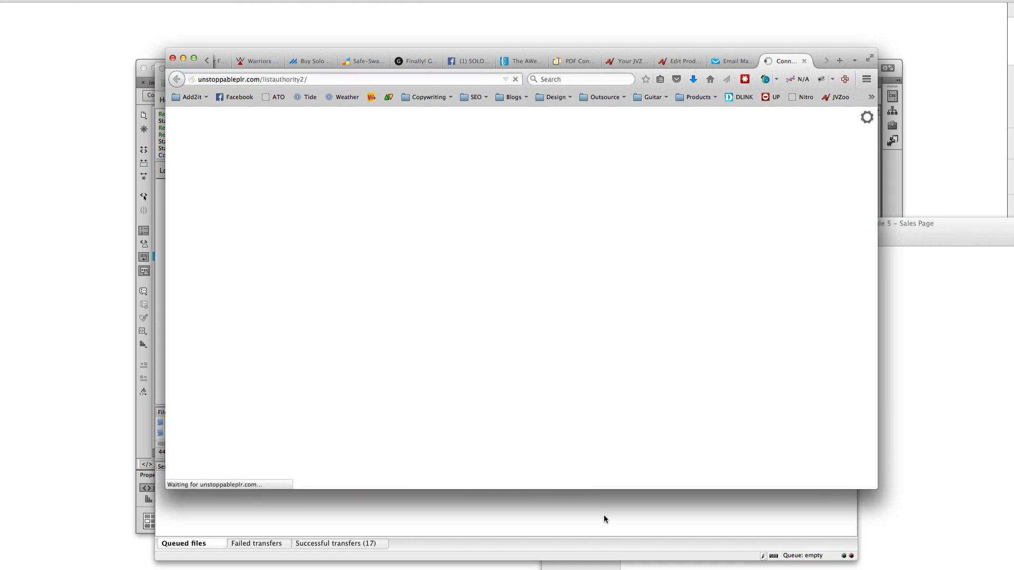
pyautogui.click(527, 515)
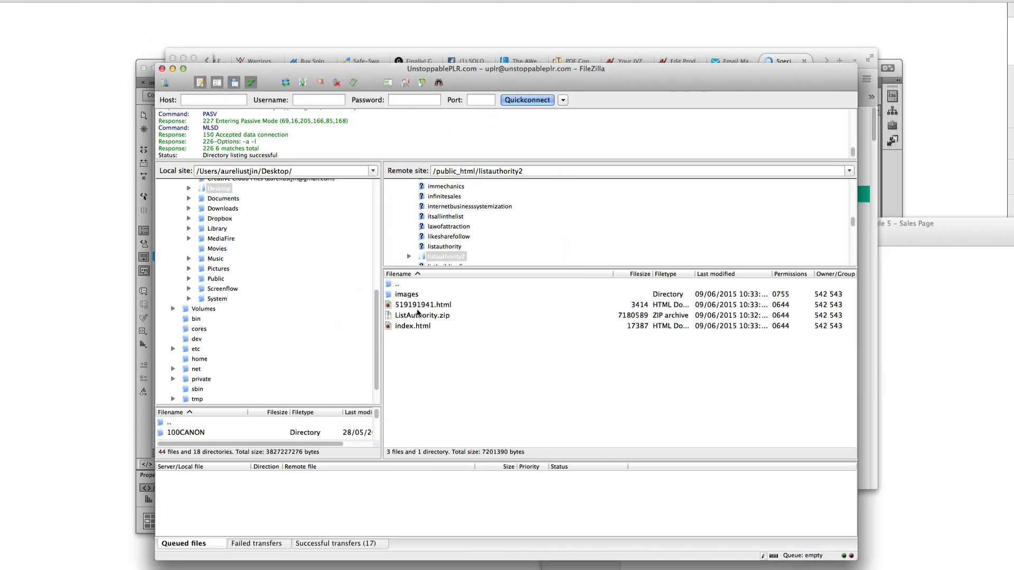
pyautogui.click(277, 50)
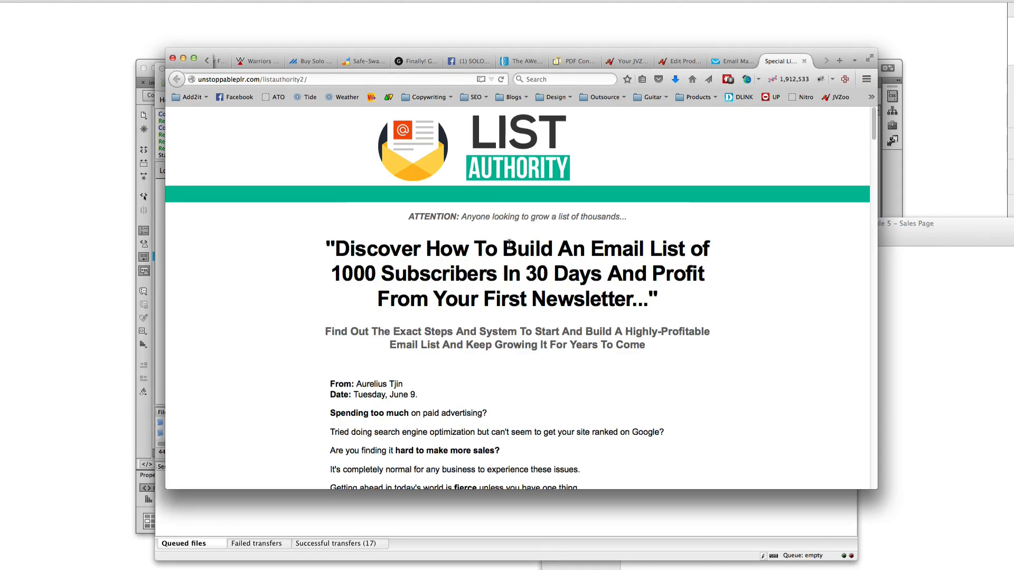
pyautogui.moveTo(382, 251); pyautogui.dragTo(574, 252)
pyautogui.scroll(-5, 528, 253)
pyautogui.moveTo(402, 245)
pyautogui.mouseDown()
pyautogui.moveTo(368, 241)
pyautogui.moveTo(415, 254)
pyautogui.mouseUp()
pyautogui.click(352, 258)
pyautogui.click(411, 268)
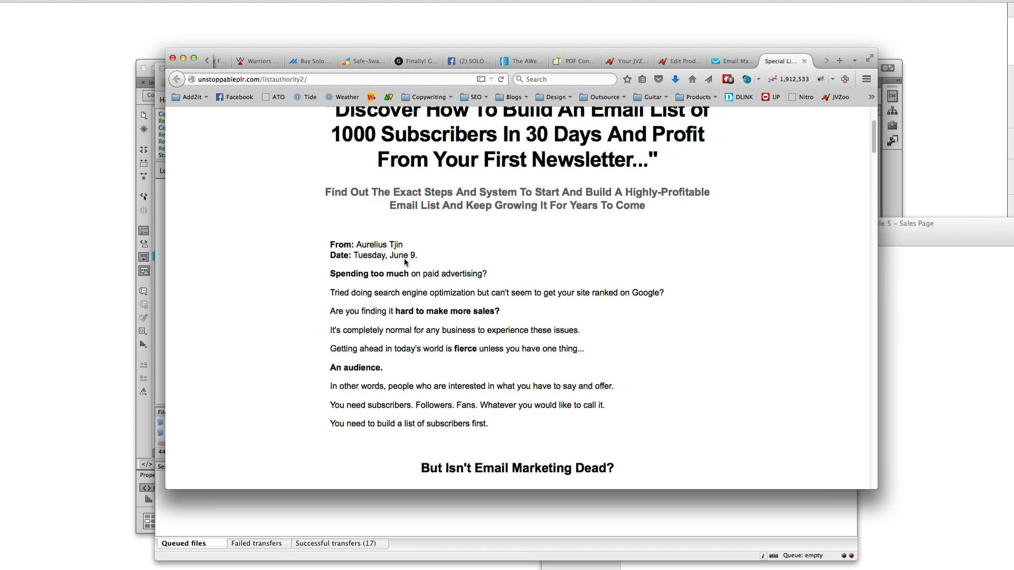
pyautogui.scroll(-6, 510, 351)
pyautogui.scroll(-15, 538, 364)
pyautogui.scroll(10, 523, 317)
pyautogui.scroll(-20, 513, 288)
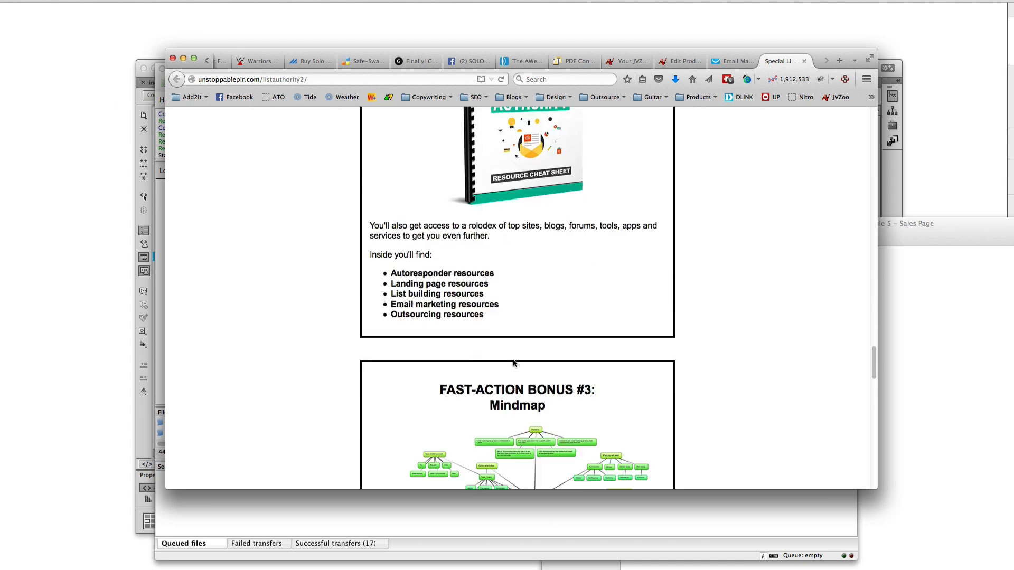
pyautogui.scroll(-20, 513, 363)
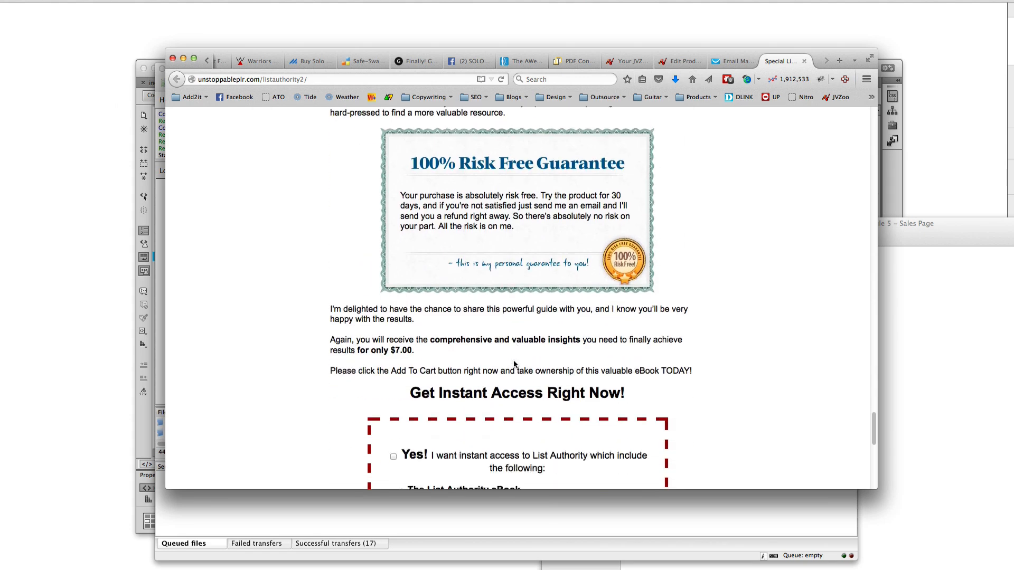
pyautogui.scroll(-10, 515, 364)
pyautogui.scroll(-5, 560, 327)
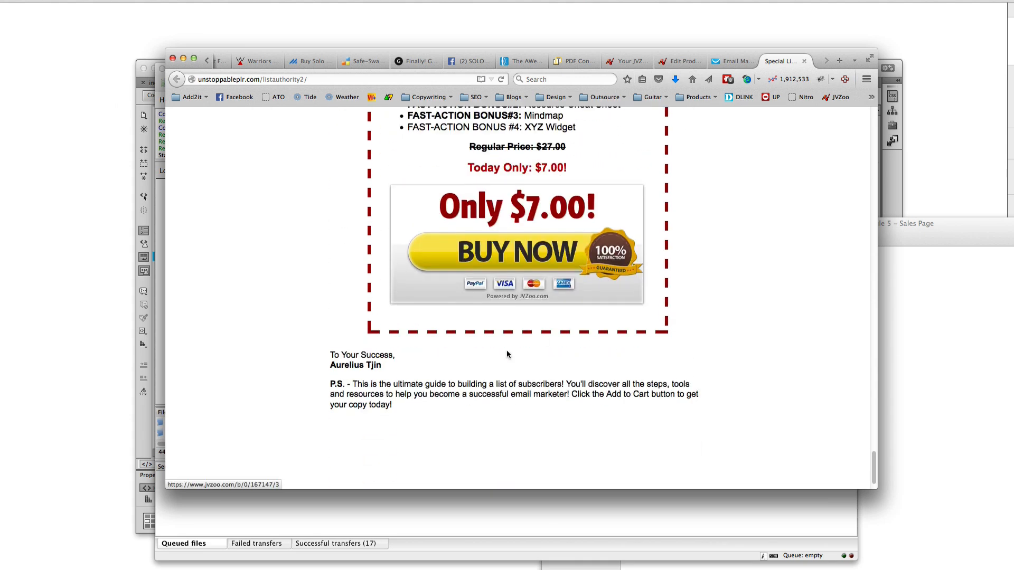
pyautogui.scroll(-3, 534, 312)
pyautogui.scroll(5, 534, 312)
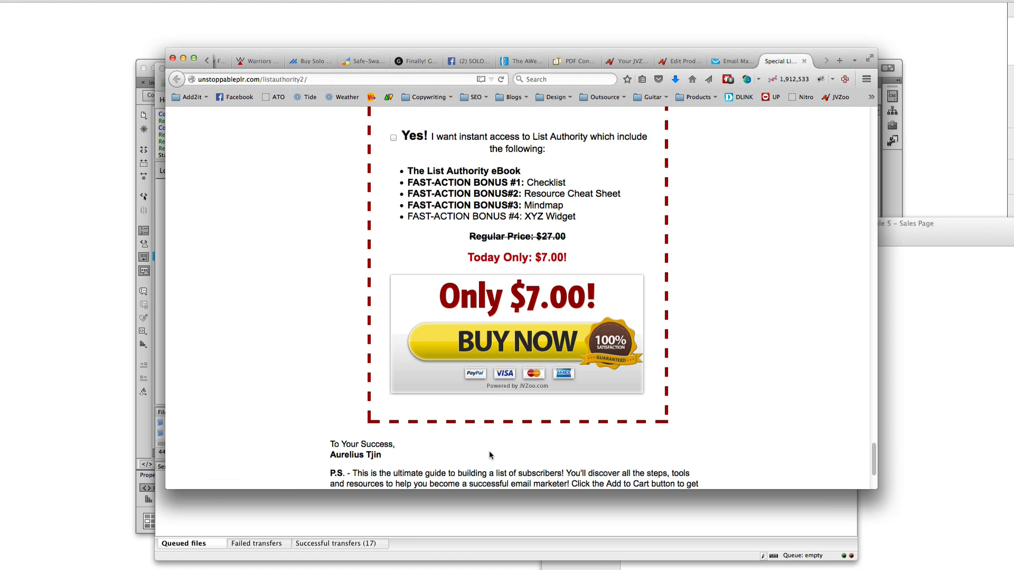
pyautogui.click(901, 522)
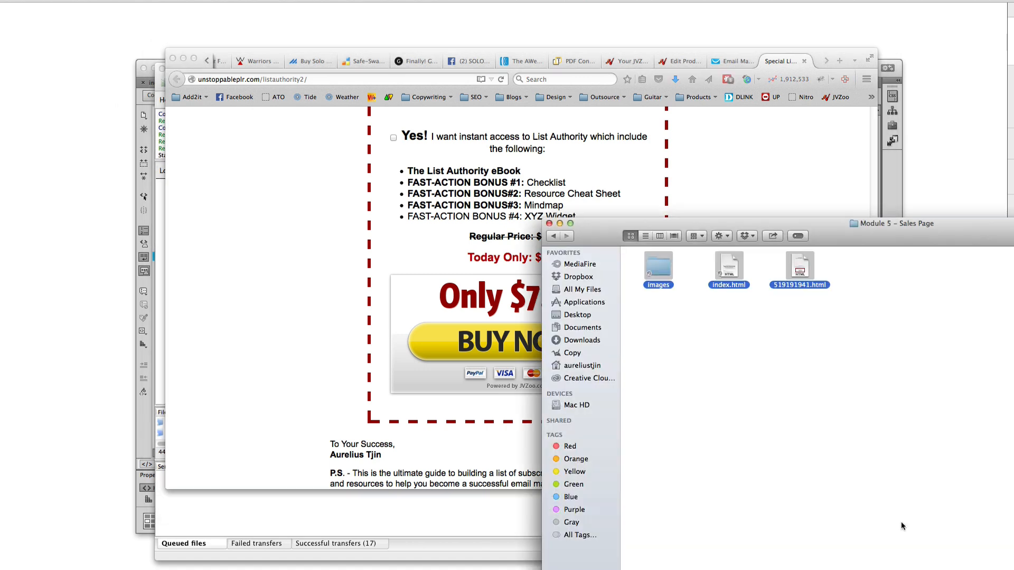
# Copy the 519191941.html file name and load unstoppableplr.com/listauthority2/519191941.html in Firefox
pyautogui.click(786, 288)
pyautogui.click(799, 285)
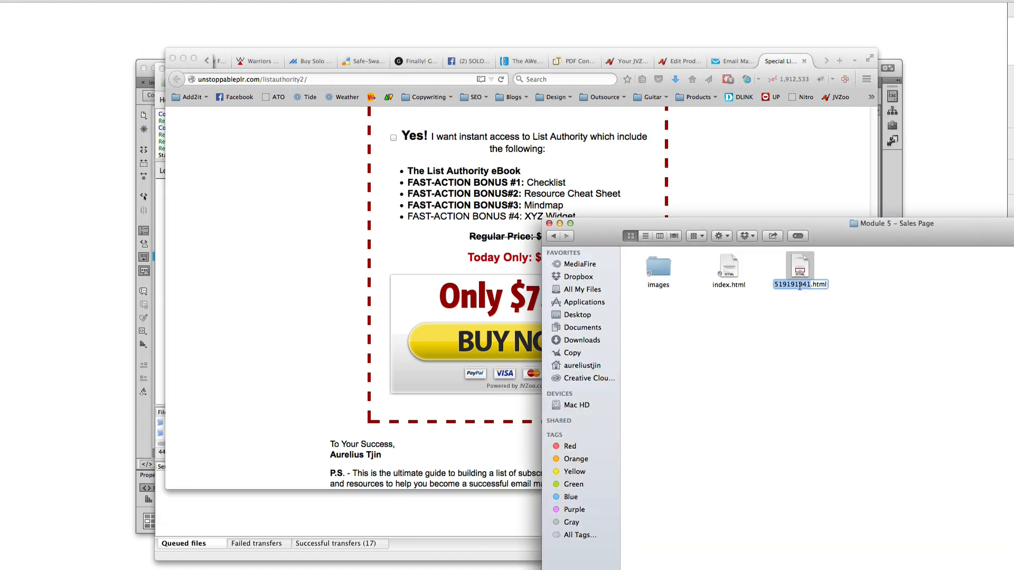
pyautogui.rightClick(800, 289)
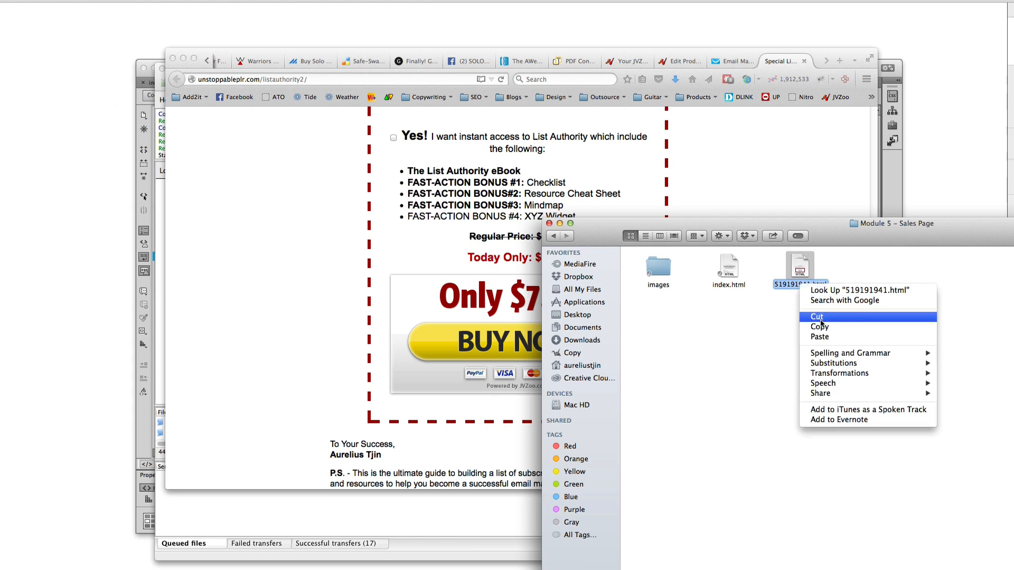
pyautogui.click(815, 326)
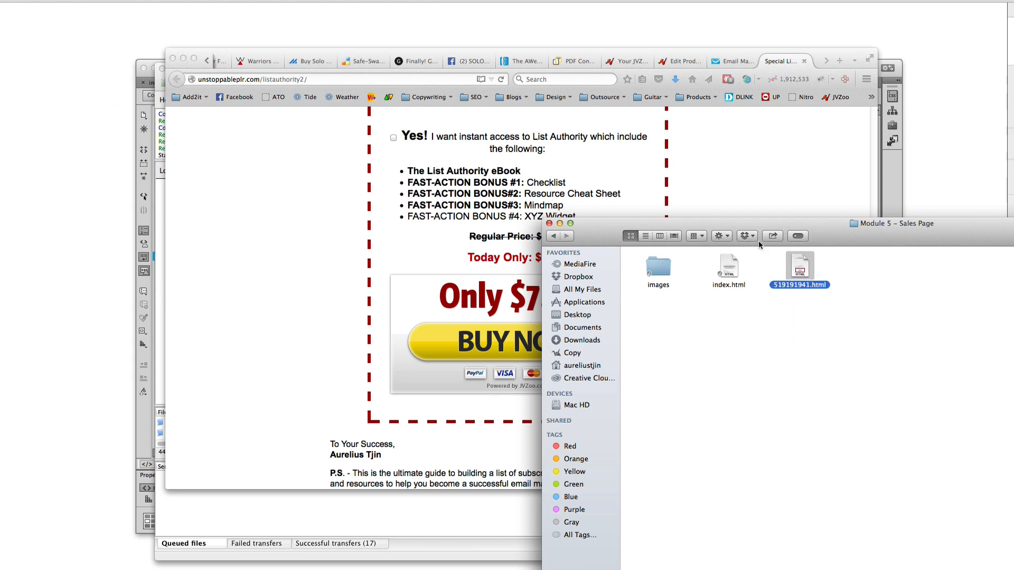
pyautogui.click(545, 159)
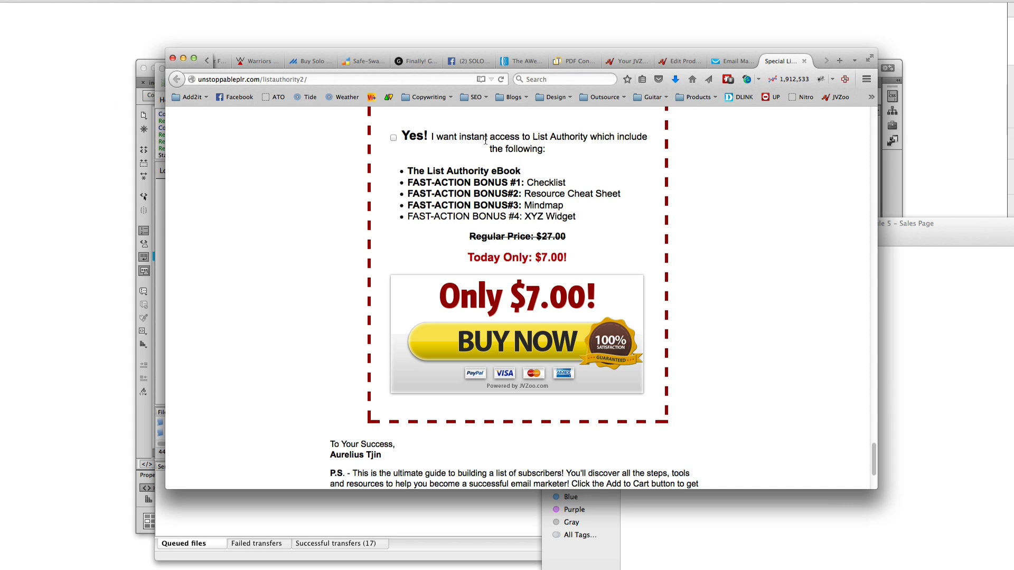
pyautogui.click(325, 80)
pyautogui.click(325, 80)
pyautogui.rightClick(324, 80)
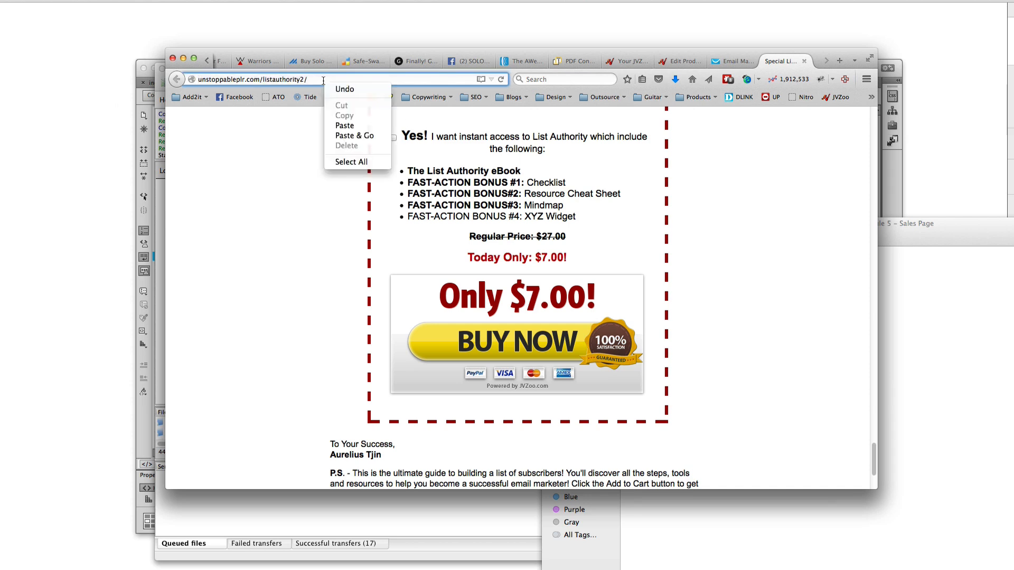
pyautogui.click(354, 126)
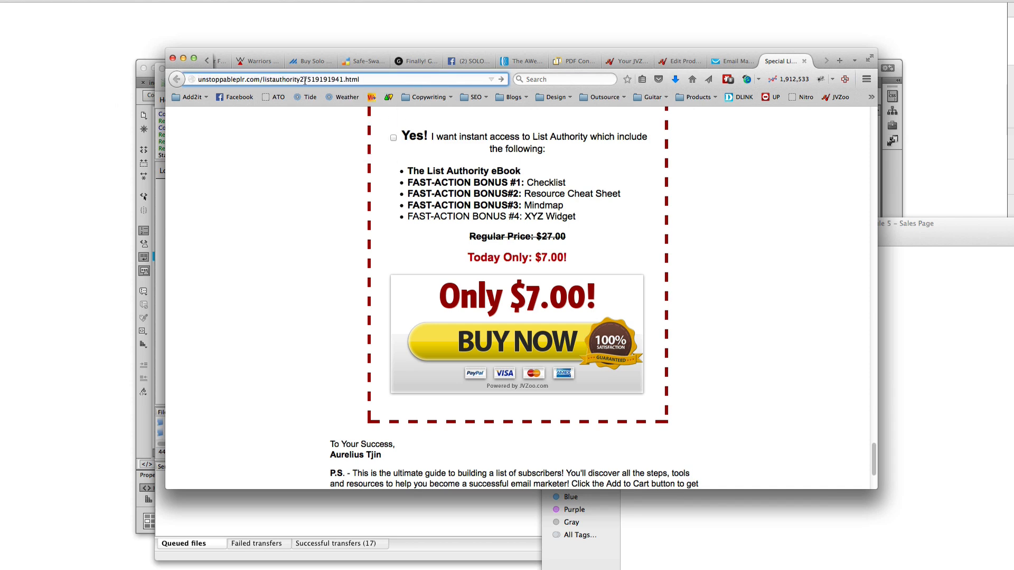
pyautogui.moveTo(309, 79); pyautogui.dragTo(366, 79)
pyautogui.click(371, 79)
pyautogui.press('Return')
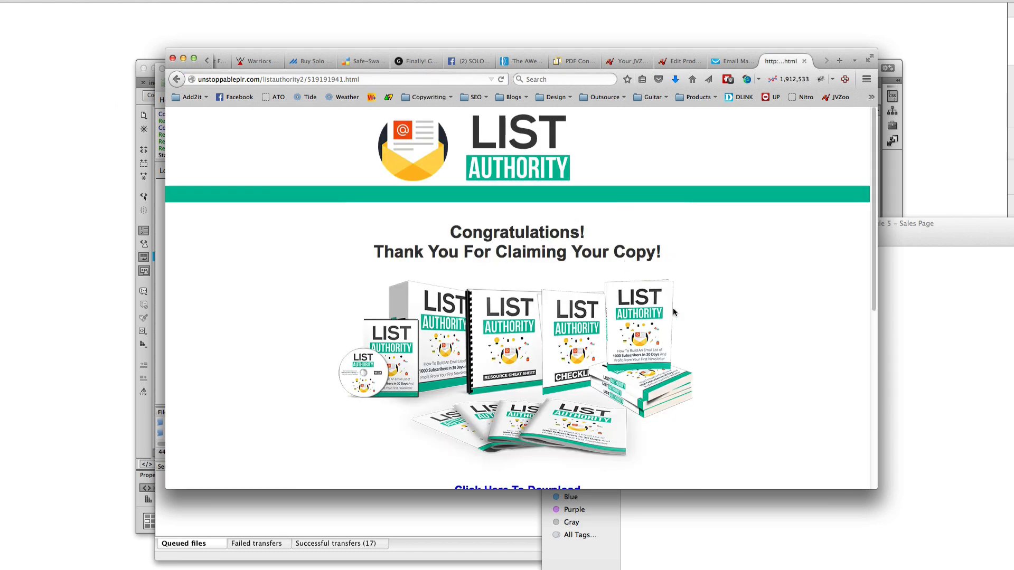
# Test the thank-you page's download link and dismiss the ListAuthority.zip download prompt
pyautogui.scroll(-8, 625, 303)
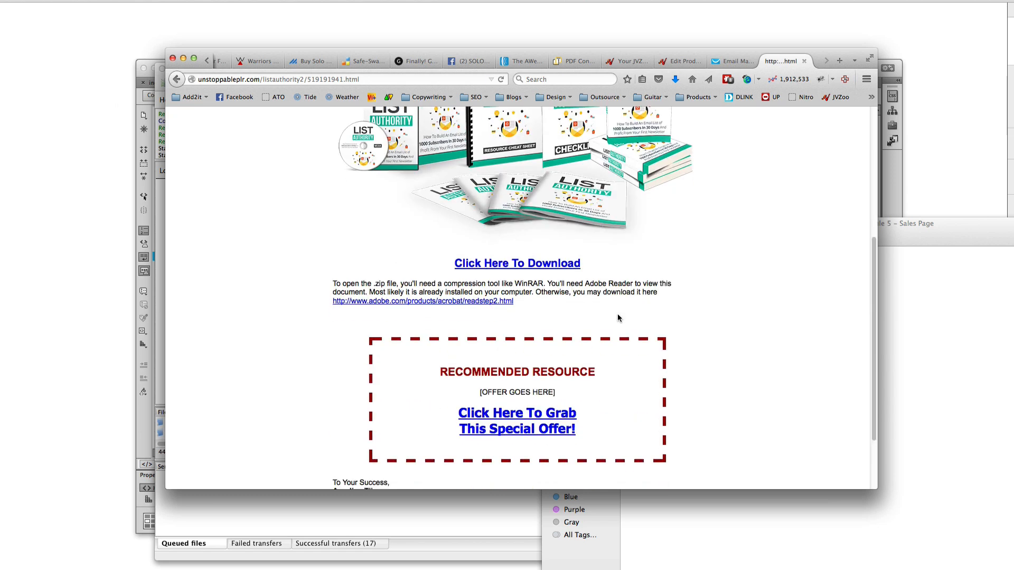
pyautogui.scroll(9, 564, 331)
pyautogui.scroll(-5, 502, 354)
pyautogui.click(520, 352)
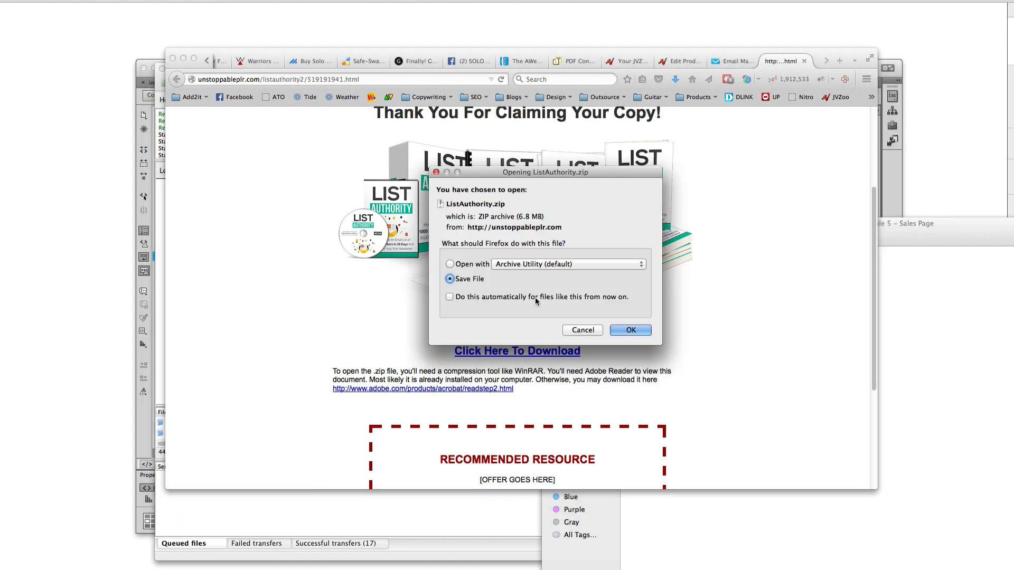
pyautogui.click(580, 331)
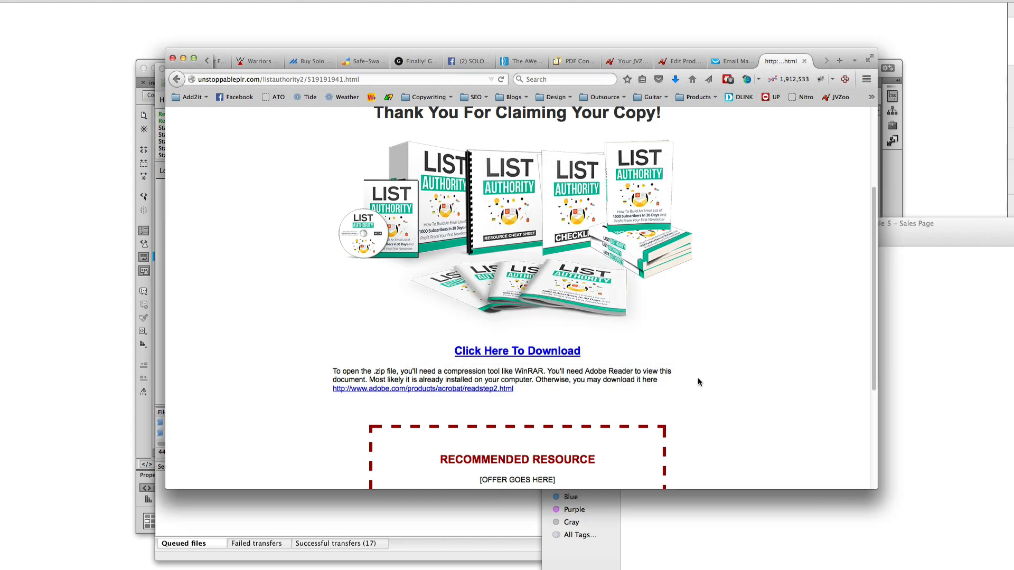
pyautogui.scroll(5, 698, 377)
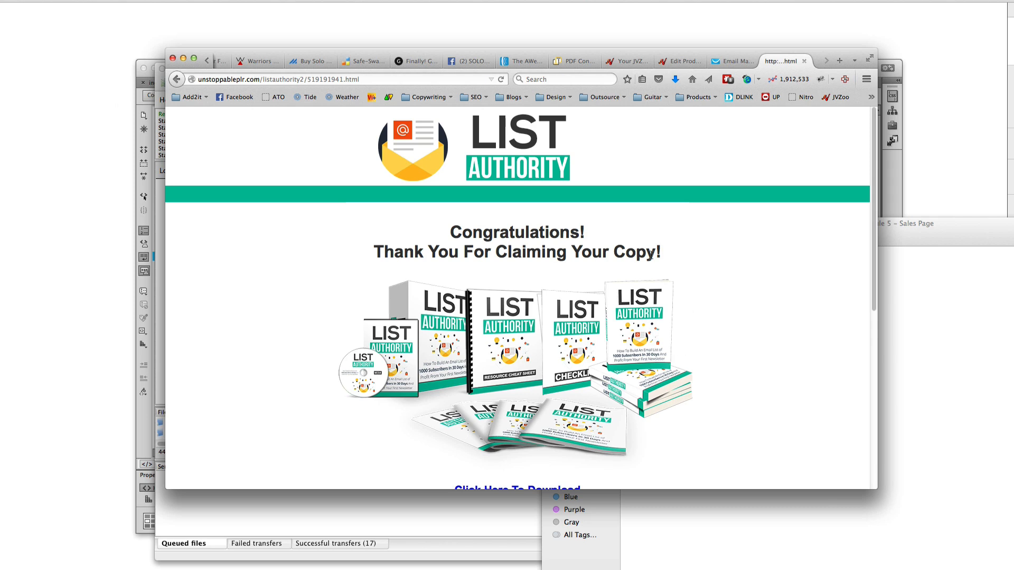
# Review JVZoo's Sales Page and Thank You Page URLs, then move the Module 5 folder over the browser
pyautogui.click(678, 61)
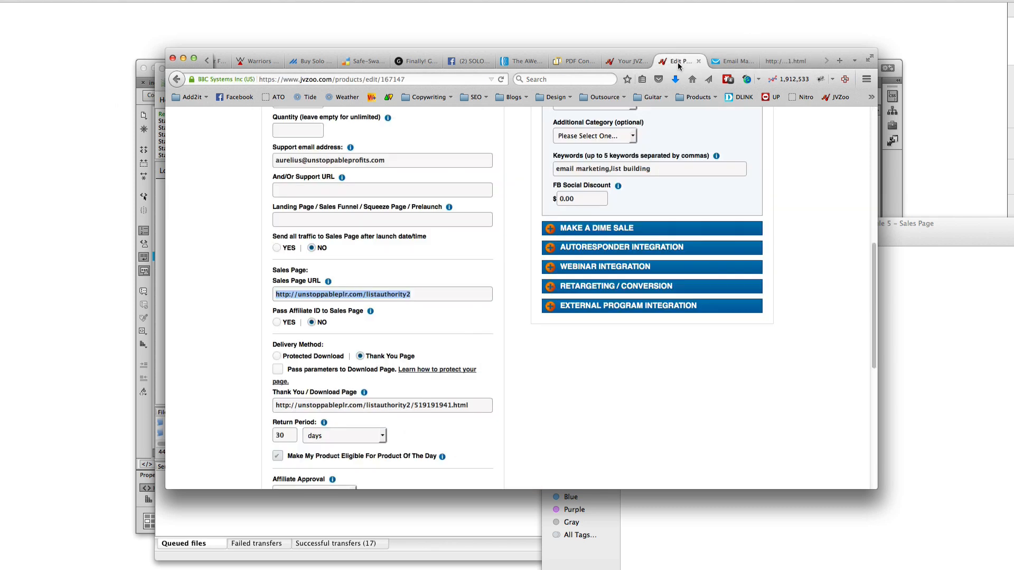
pyautogui.click(444, 300)
pyautogui.scroll(-3, 449, 302)
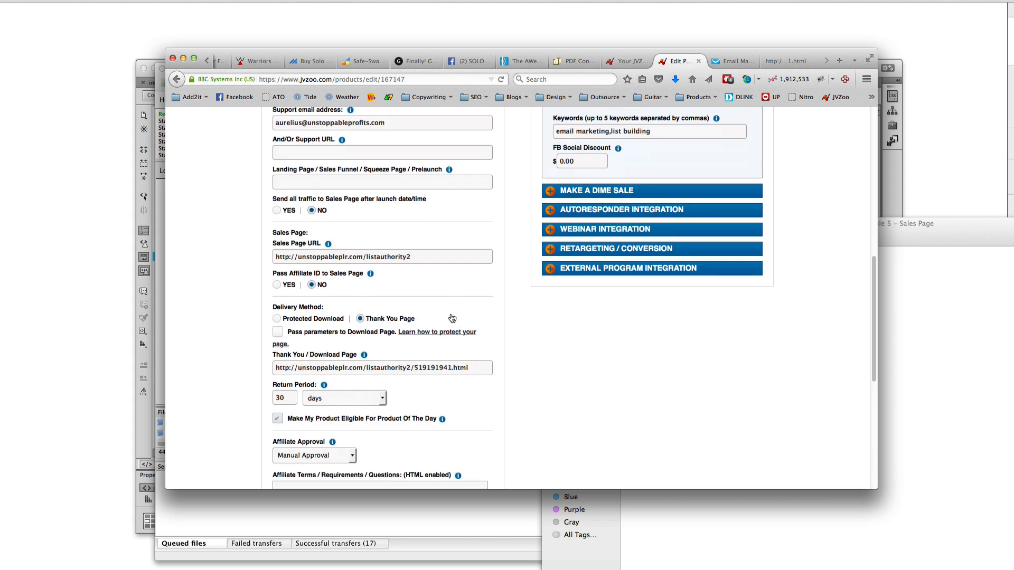
pyautogui.moveTo(430, 216); pyautogui.dragTo(170, 204)
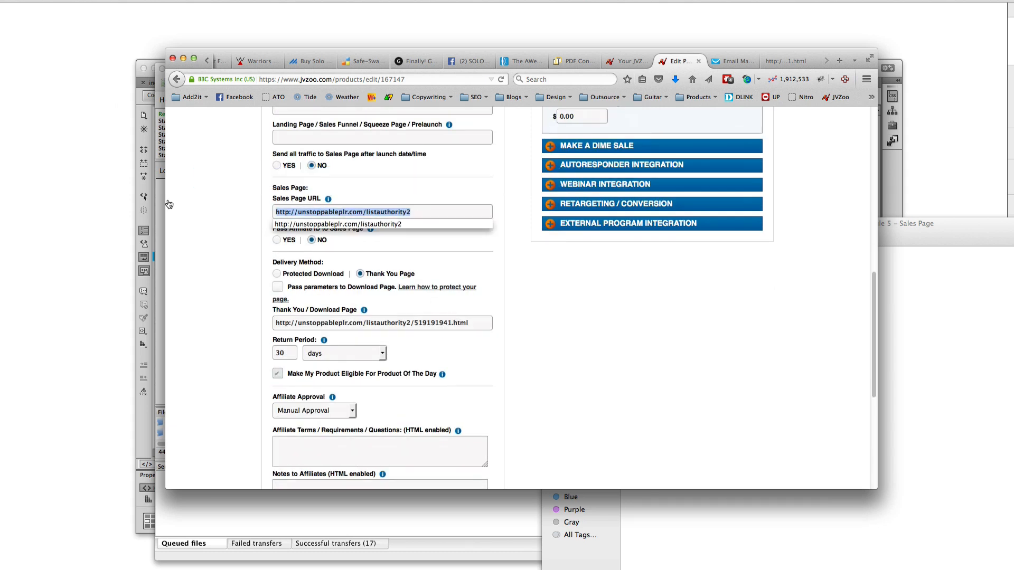
pyautogui.click(412, 327)
pyautogui.click(376, 328)
pyautogui.click(555, 366)
pyautogui.scroll(15, 556, 365)
pyautogui.click(971, 465)
pyautogui.moveTo(939, 223); pyautogui.dragTo(579, 129)
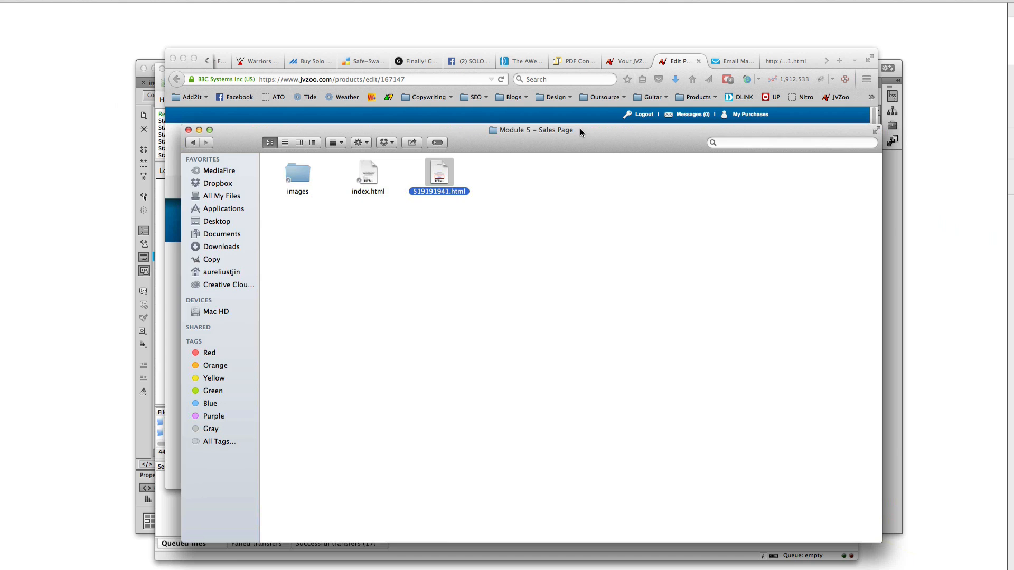
# Go to Private Label Rights > Module 6 > Lead Box and open index.html in Firefox
pyautogui.click(515, 255)
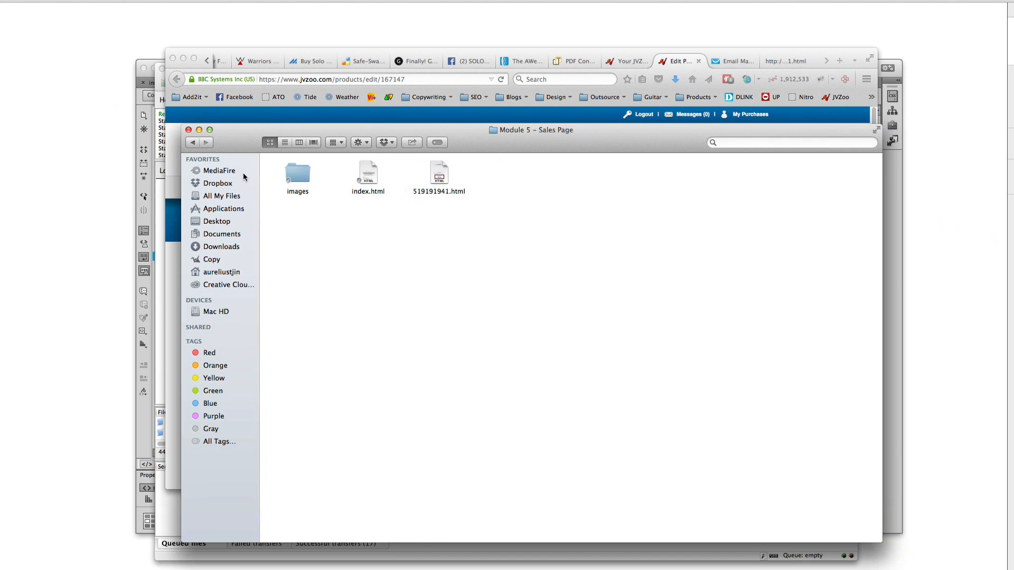
pyautogui.click(191, 143)
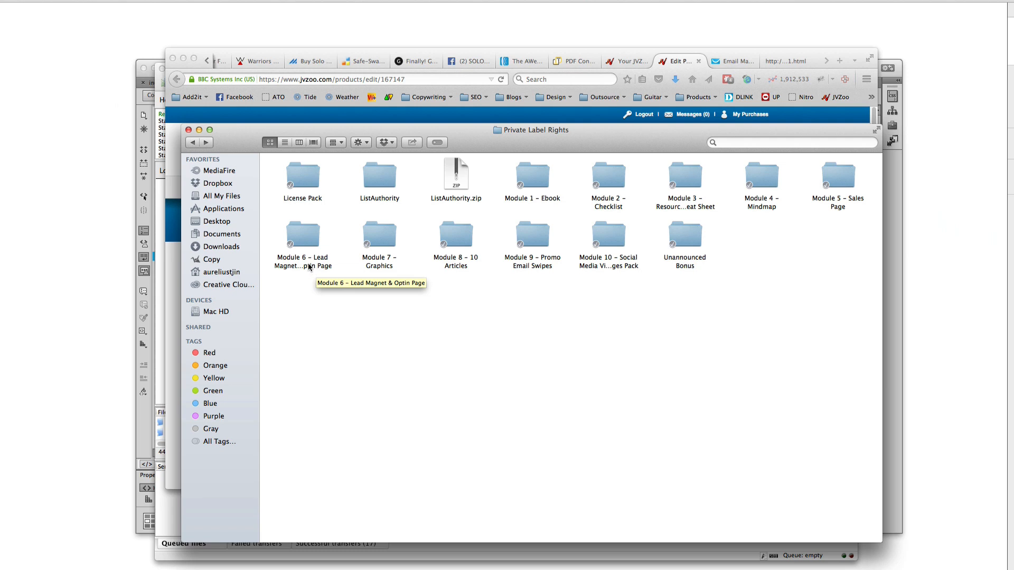
pyautogui.click(312, 266)
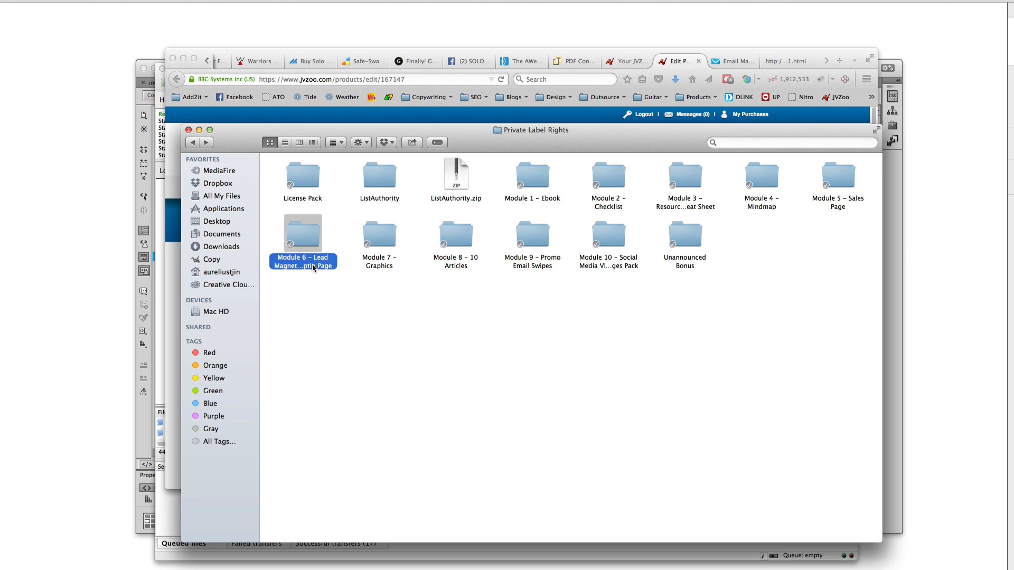
pyautogui.doubleClick(312, 265)
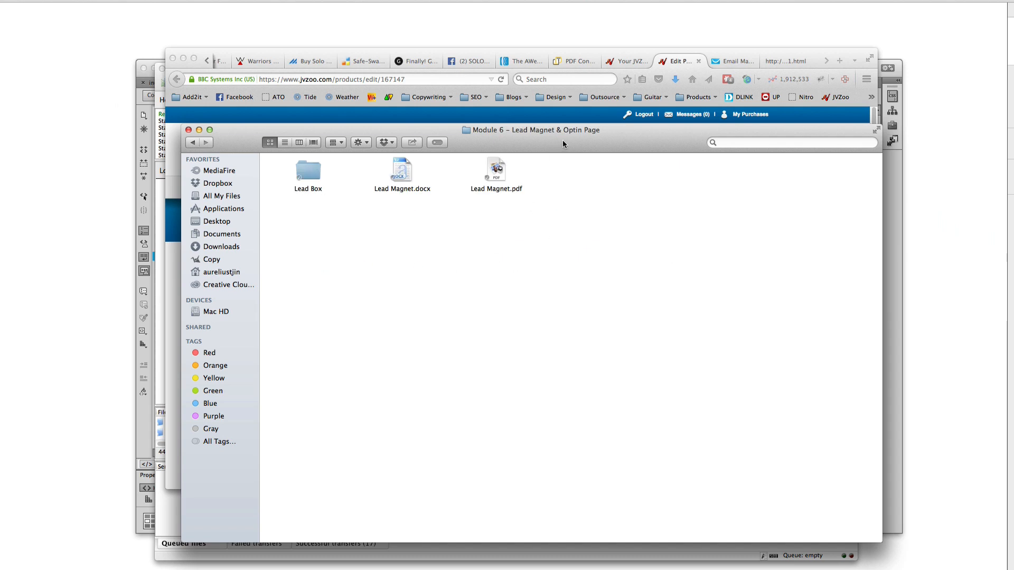
pyautogui.doubleClick(310, 173)
pyautogui.doubleClick(372, 184)
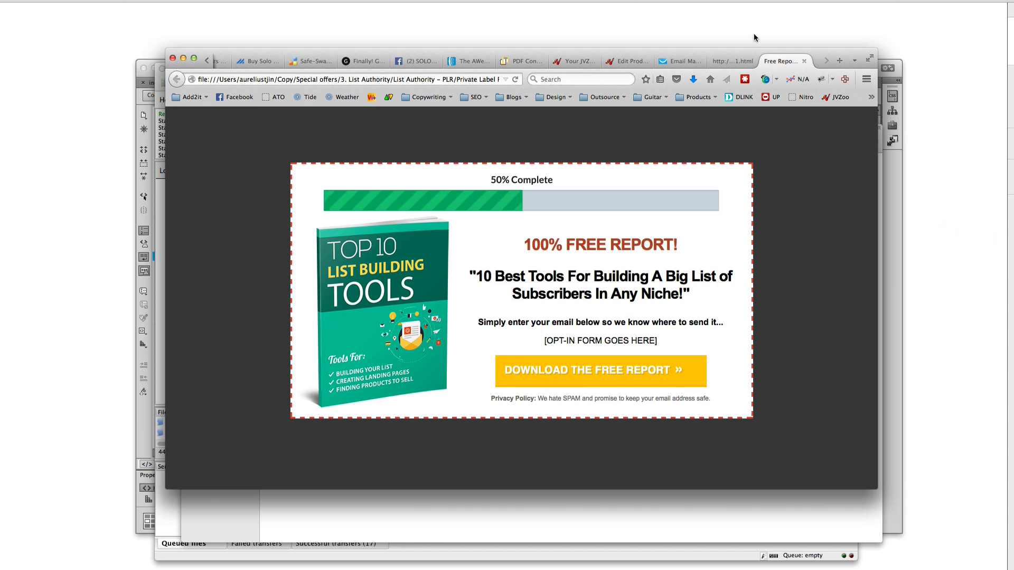
pyautogui.click(745, 61)
pyautogui.click(176, 79)
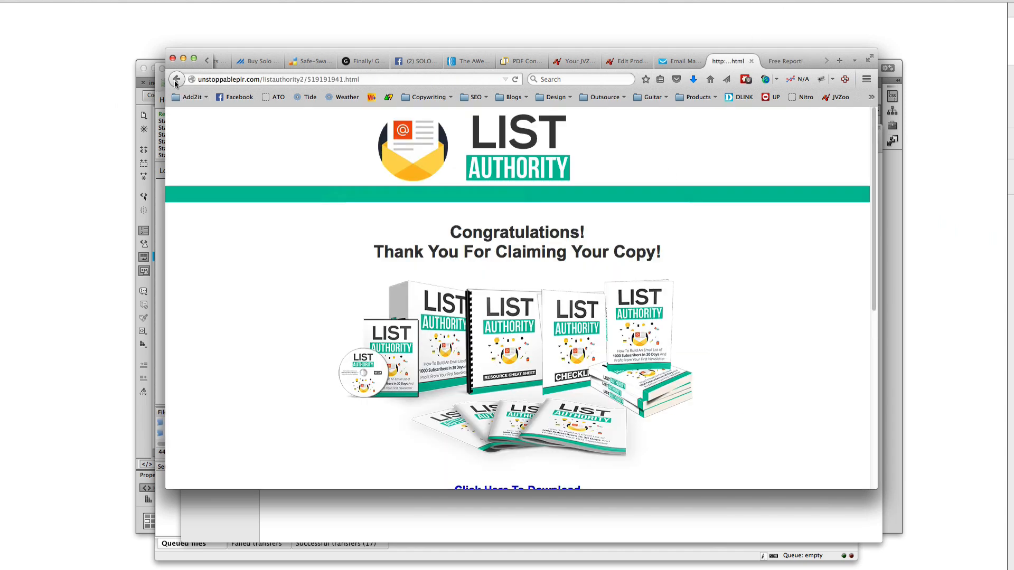
pyautogui.scroll(20, 498, 215)
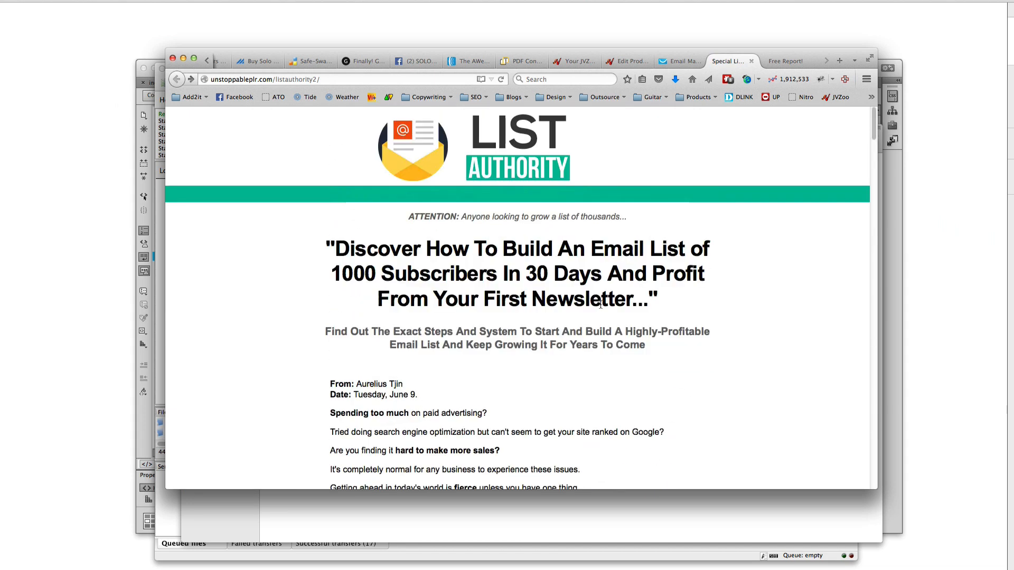
pyautogui.moveTo(633, 301); pyautogui.dragTo(438, 303)
pyautogui.click(565, 361)
pyautogui.scroll(-3, 698, 372)
pyautogui.scroll(3, 702, 343)
pyautogui.click(785, 61)
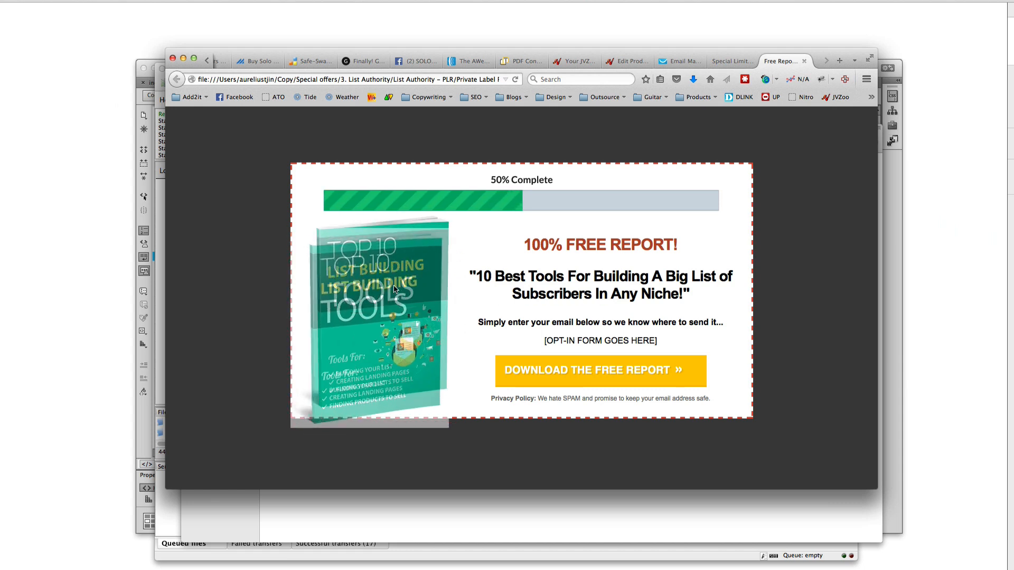
# Review the 100% FREE REPORT! headline, subheadline and [OPT-IN FORM GOES HERE] placeholder, then switch to GetResponse
pyautogui.moveTo(531, 247); pyautogui.dragTo(677, 245)
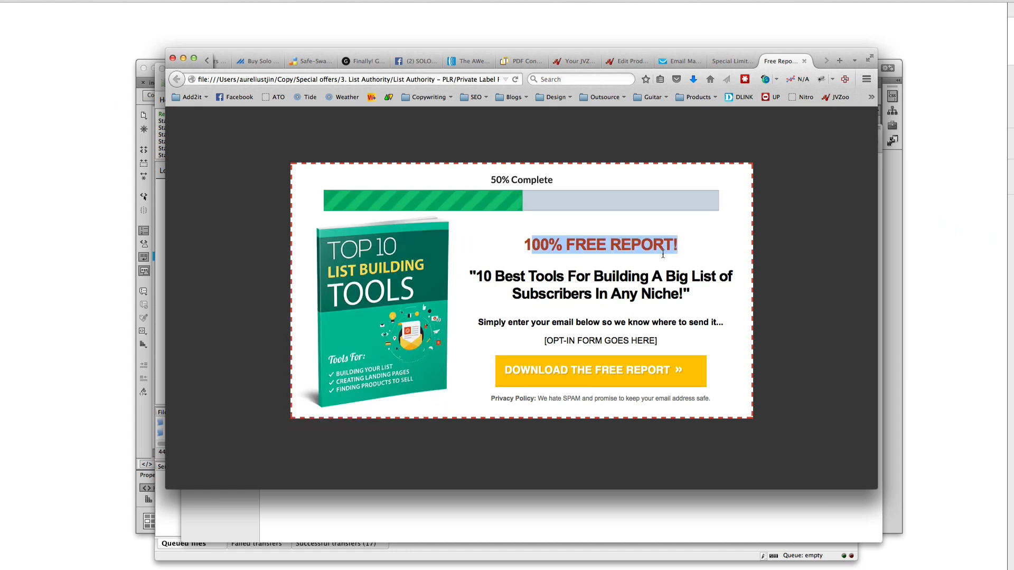
pyautogui.moveTo(478, 277); pyautogui.dragTo(669, 290)
pyautogui.moveTo(537, 340); pyautogui.dragTo(660, 344)
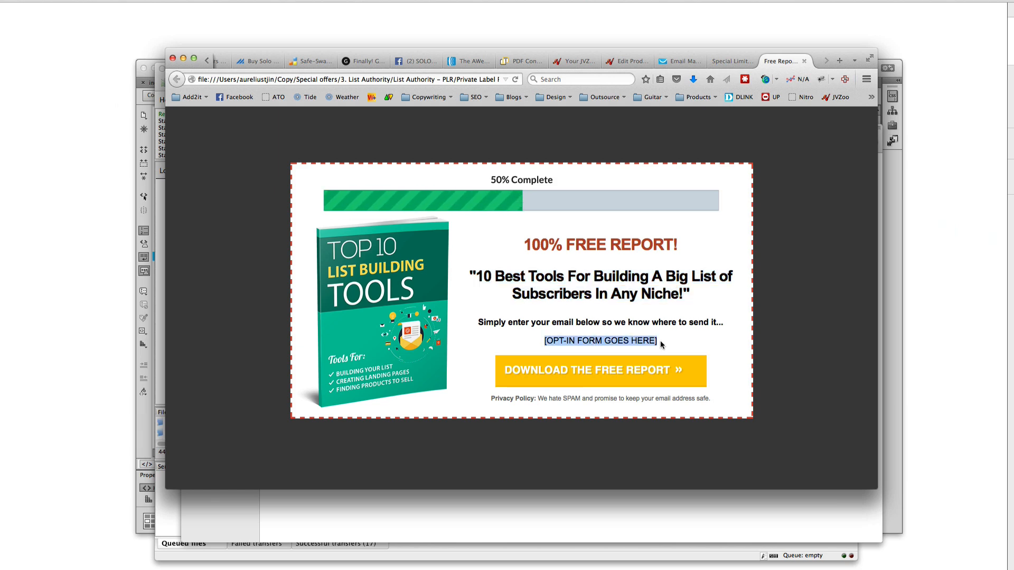
pyautogui.click(663, 344)
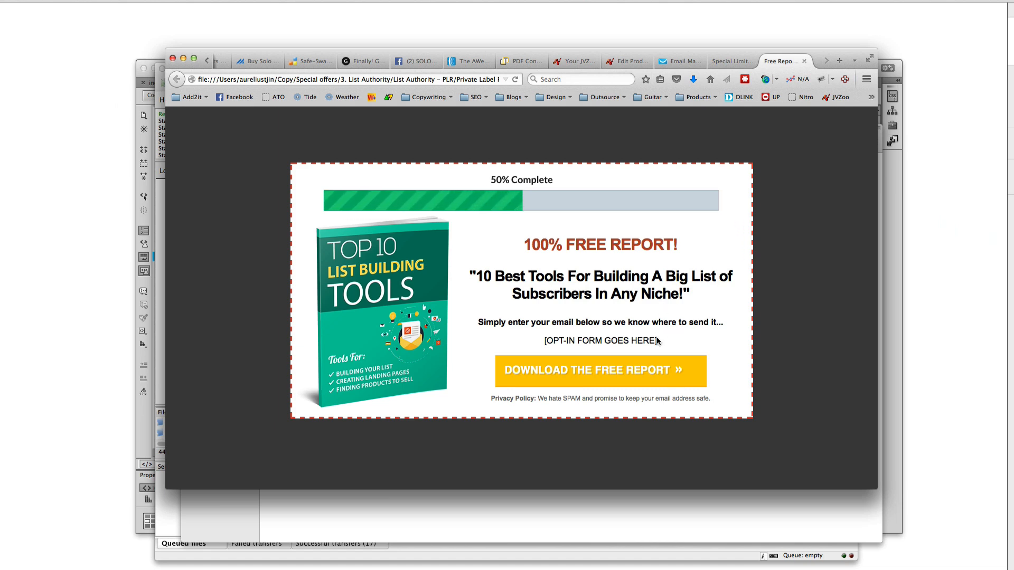
pyautogui.moveTo(664, 341); pyautogui.dragTo(512, 341)
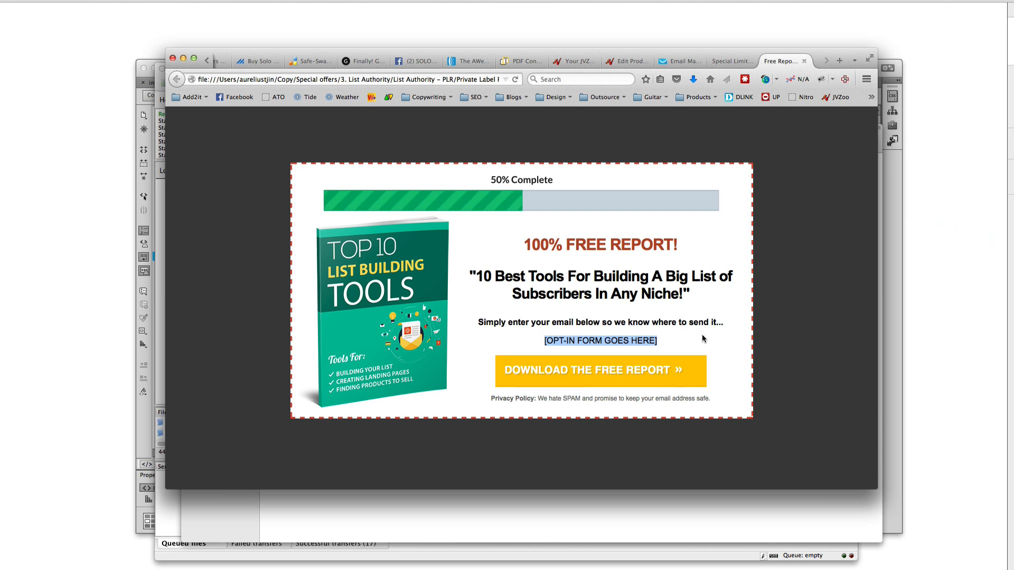
pyautogui.click(780, 343)
pyautogui.click(676, 64)
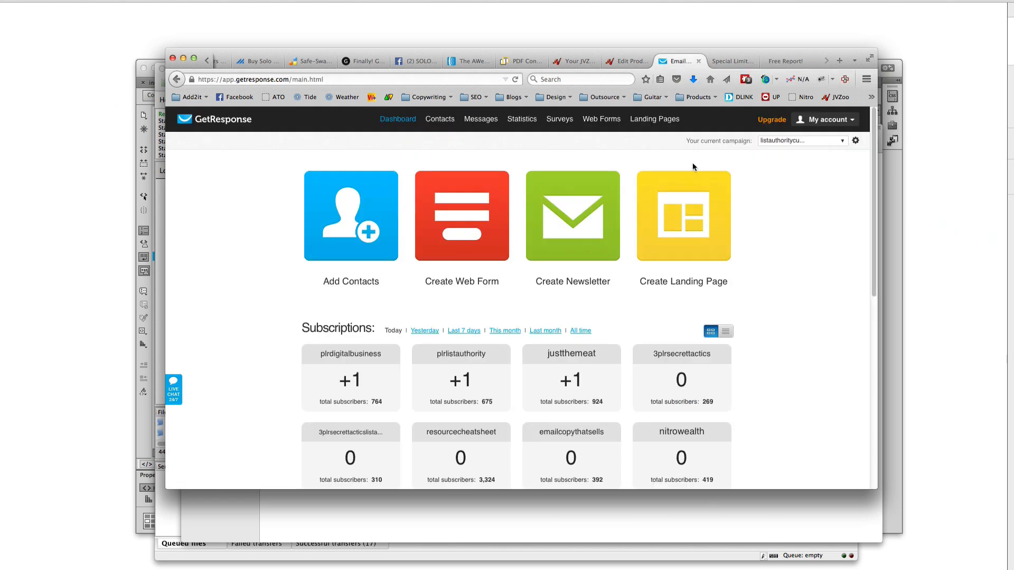
# Launch AWeber from LastPass Sites in a new tab and take Finder back up to the Module 6 folder
pyautogui.click(781, 63)
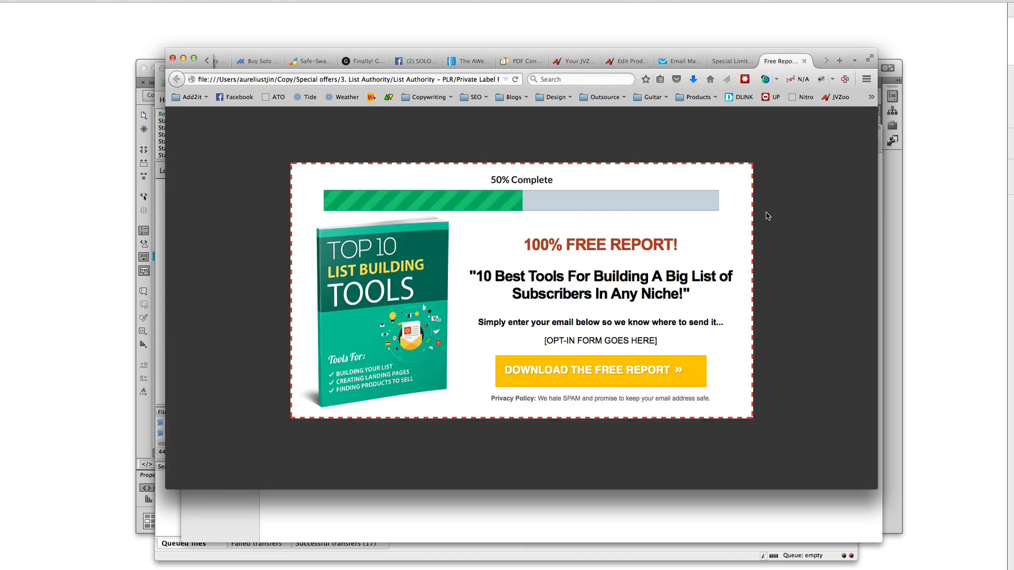
pyautogui.click(706, 515)
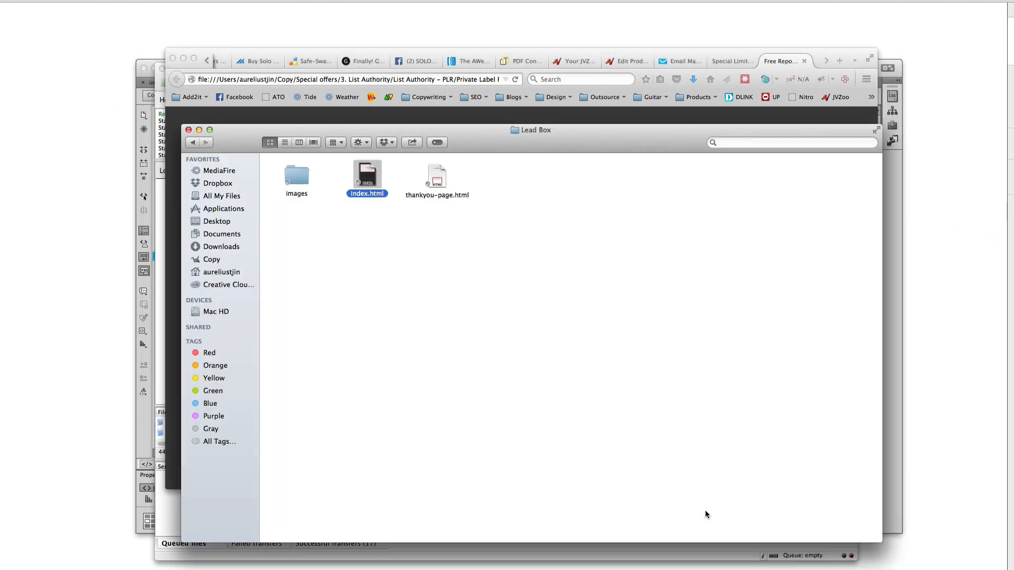
pyautogui.click(687, 62)
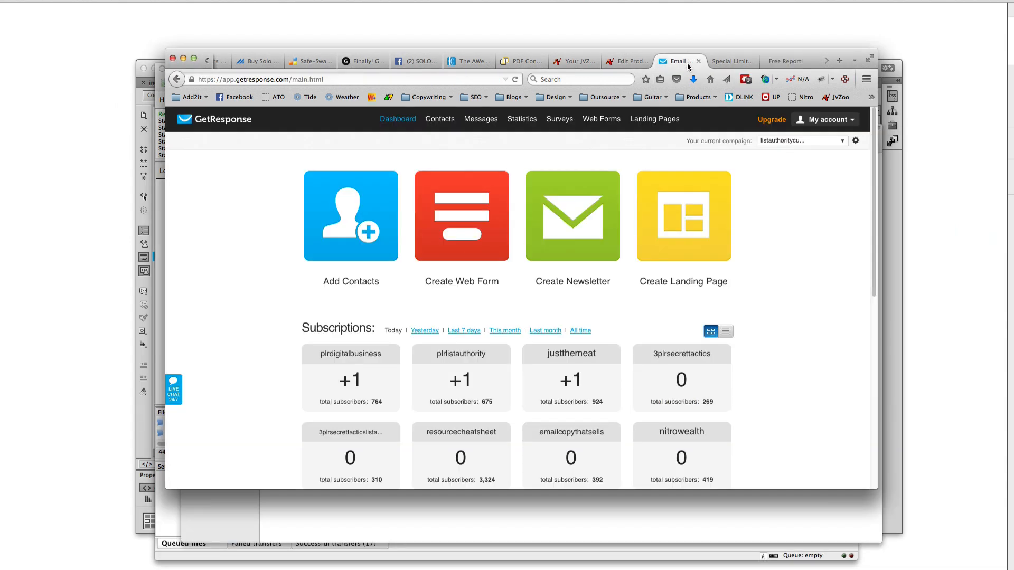
pyautogui.click(746, 80)
pyautogui.moveTo(760, 129)
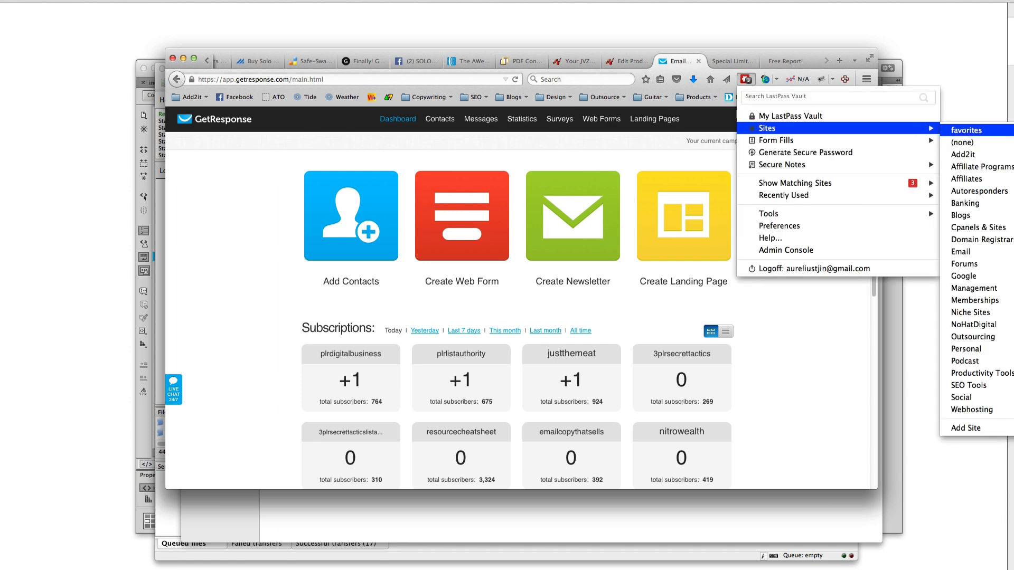
pyautogui.click(851, 142)
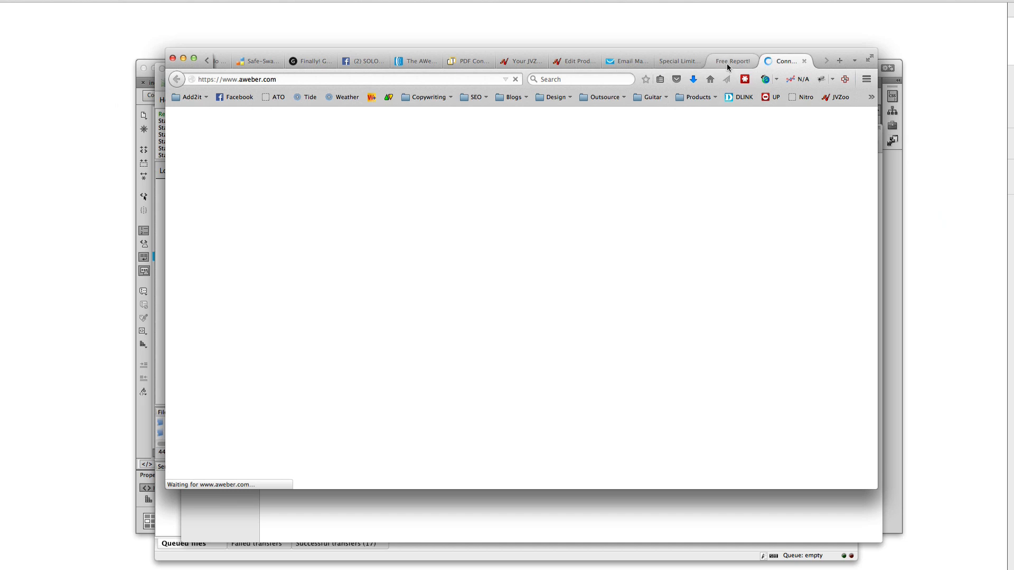
pyautogui.click(726, 64)
pyautogui.click(574, 524)
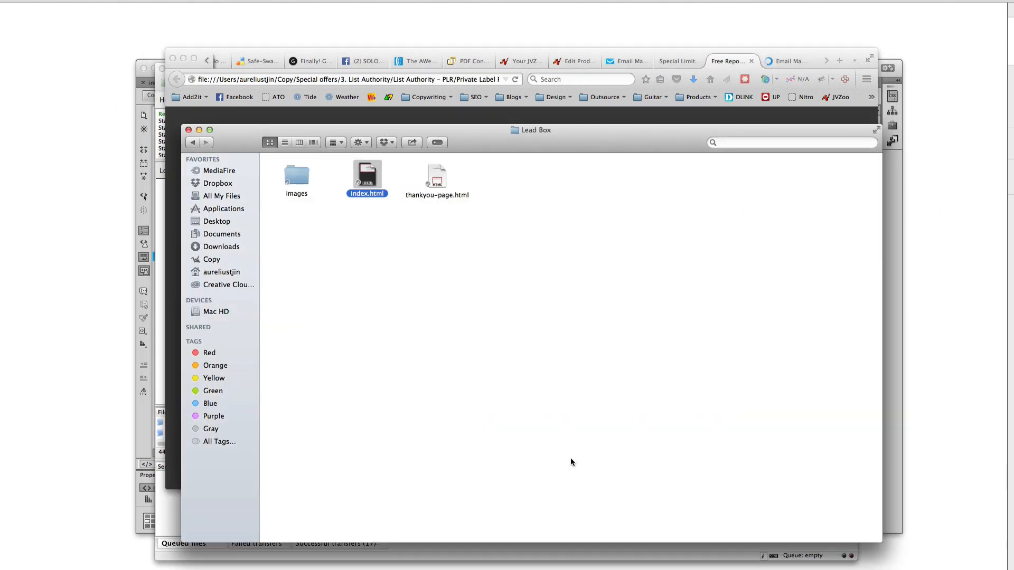
pyautogui.click(193, 143)
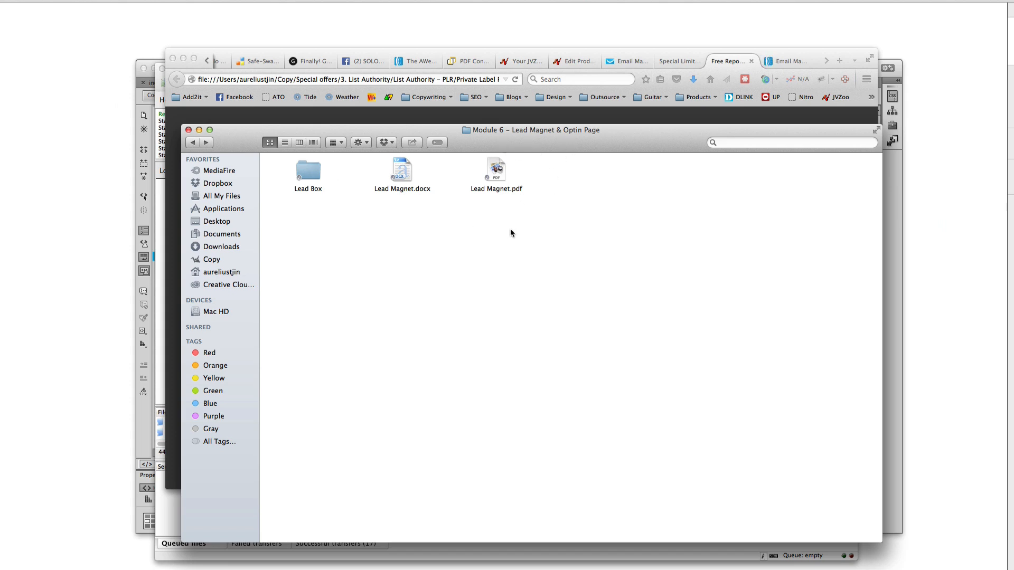
# Open Lead Magnet.docx in Word and pick out the List Authority picture under TOP RECOMMENDED GUIDE
pyautogui.doubleClick(408, 190)
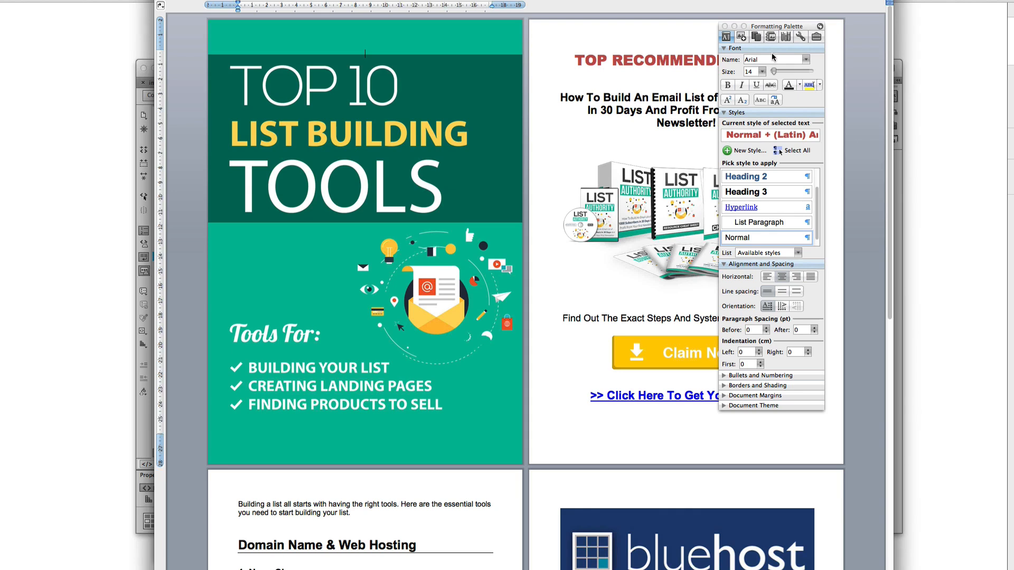
pyautogui.moveTo(782, 27); pyautogui.dragTo(1013, 26)
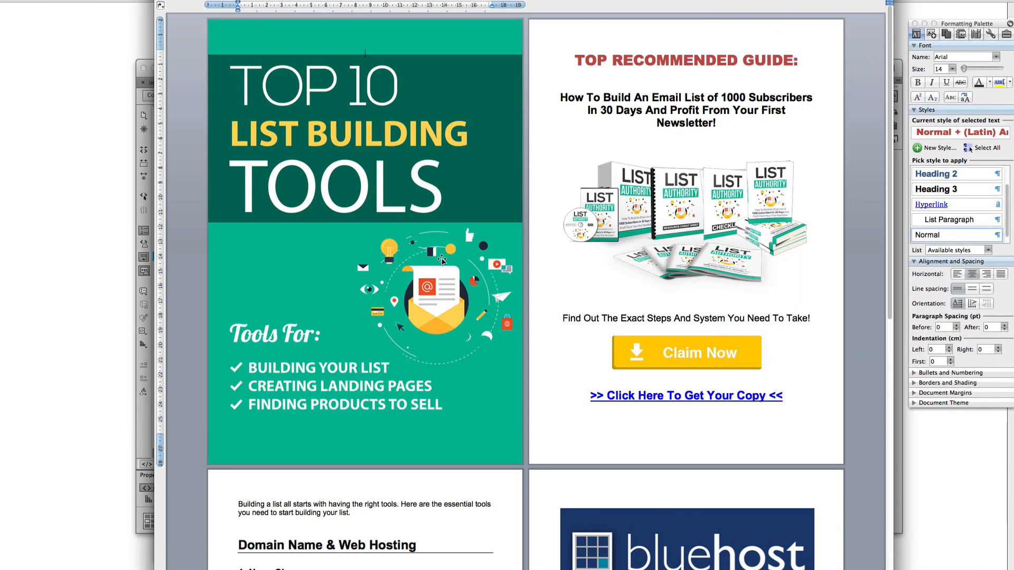
pyautogui.click(423, 243)
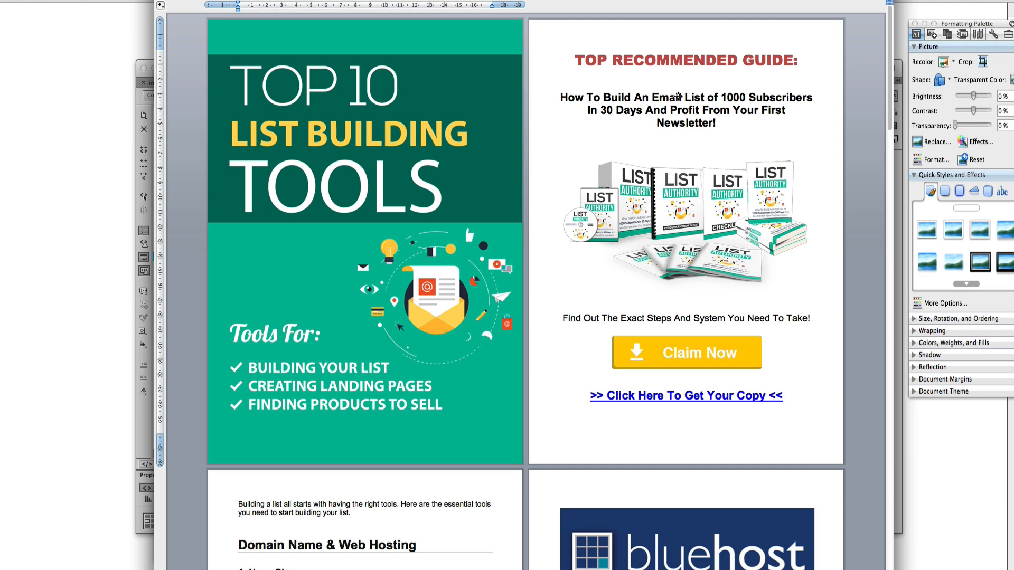
pyautogui.press('super+z')
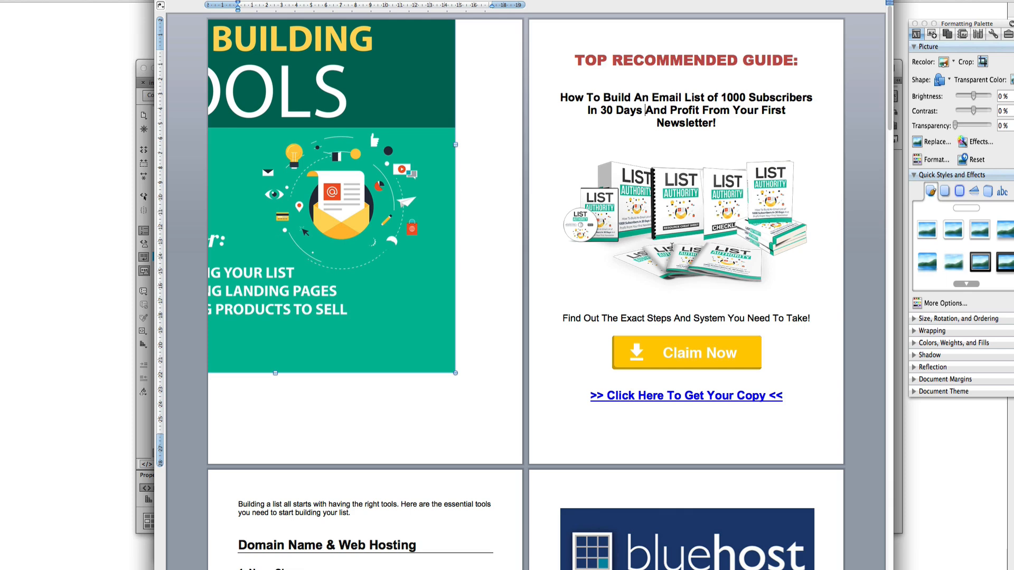
pyautogui.click(637, 273)
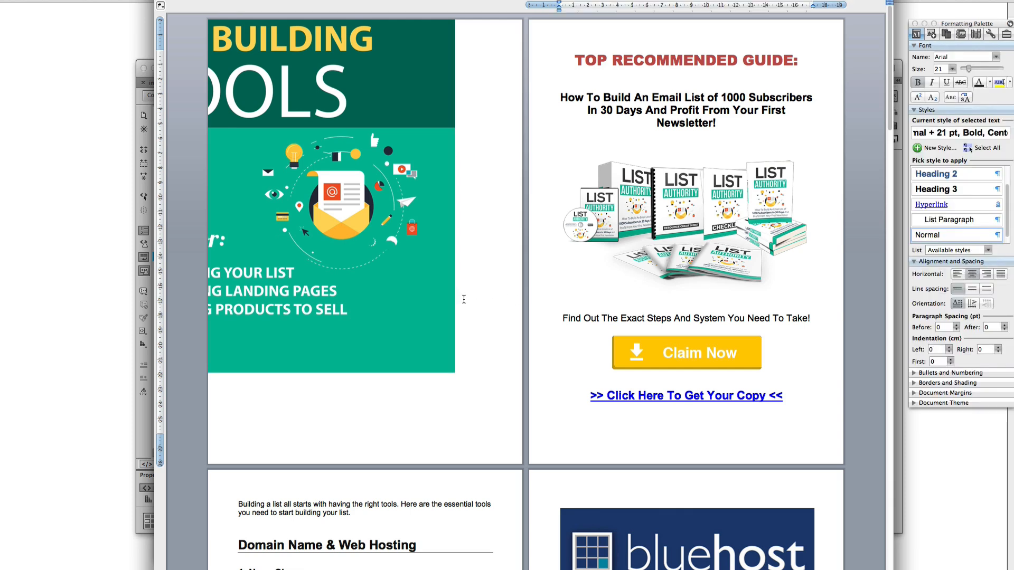
pyautogui.click(558, 202)
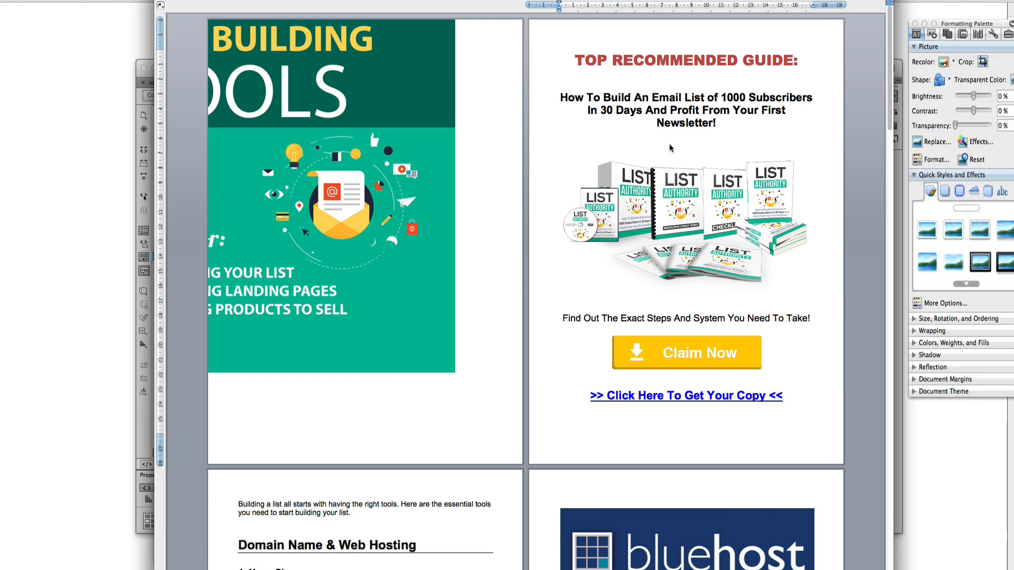
pyautogui.click(459, 222)
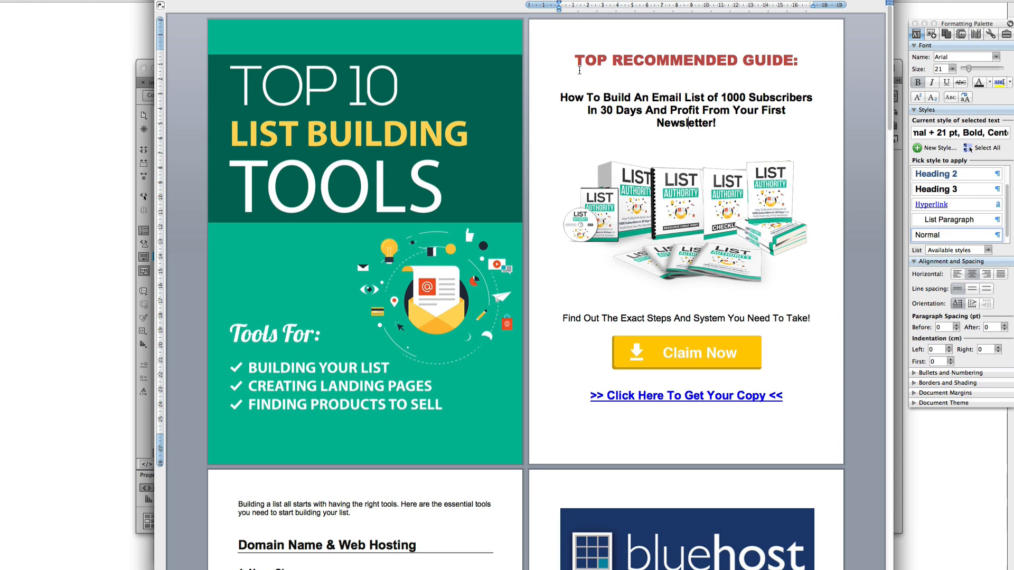
pyautogui.moveTo(576, 61); pyautogui.dragTo(787, 64)
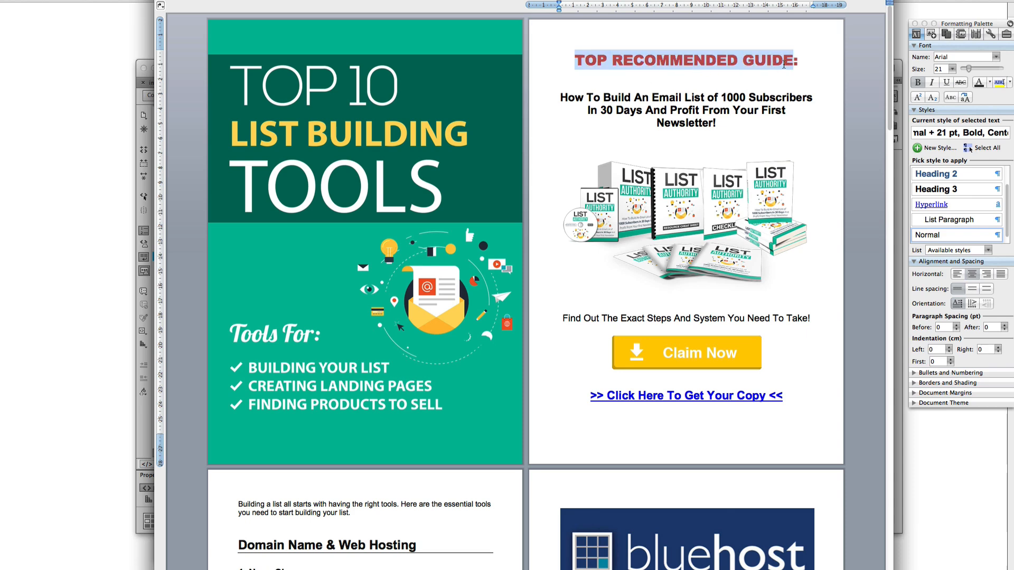
pyautogui.click(679, 187)
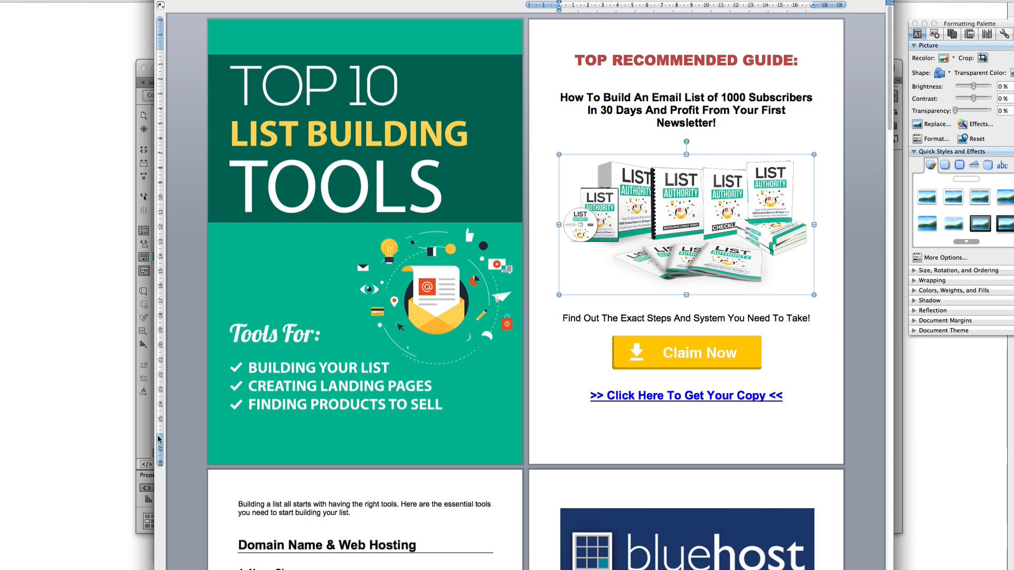
# Check the List Authority sales page in Firefox, then select the Claim Now button and text link in Word
pyautogui.press('super+Tab')
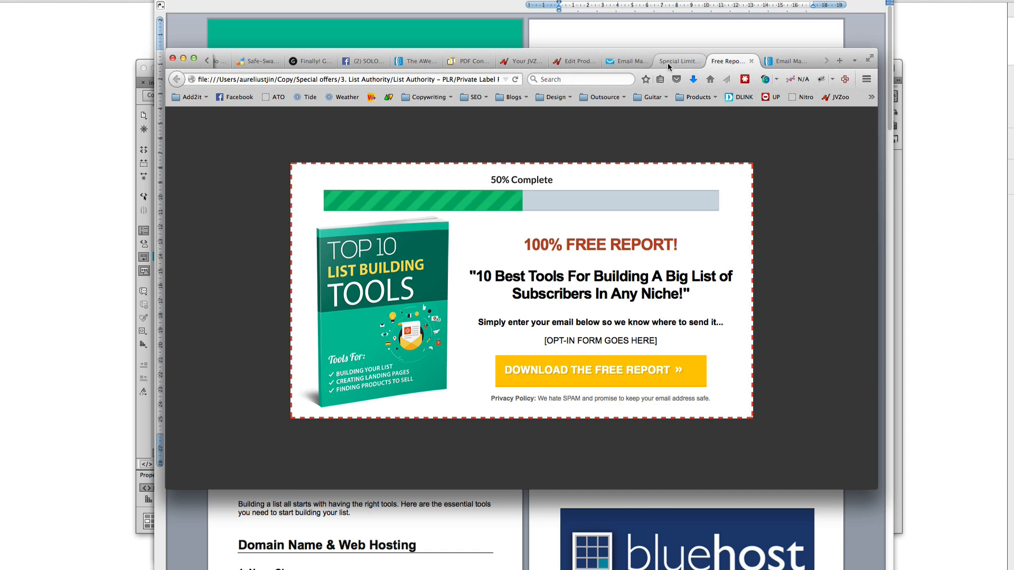
pyautogui.click(671, 62)
pyautogui.scroll(-15, 592, 301)
pyautogui.scroll(15, 591, 300)
pyautogui.press('super+Tab')
pyautogui.click(669, 285)
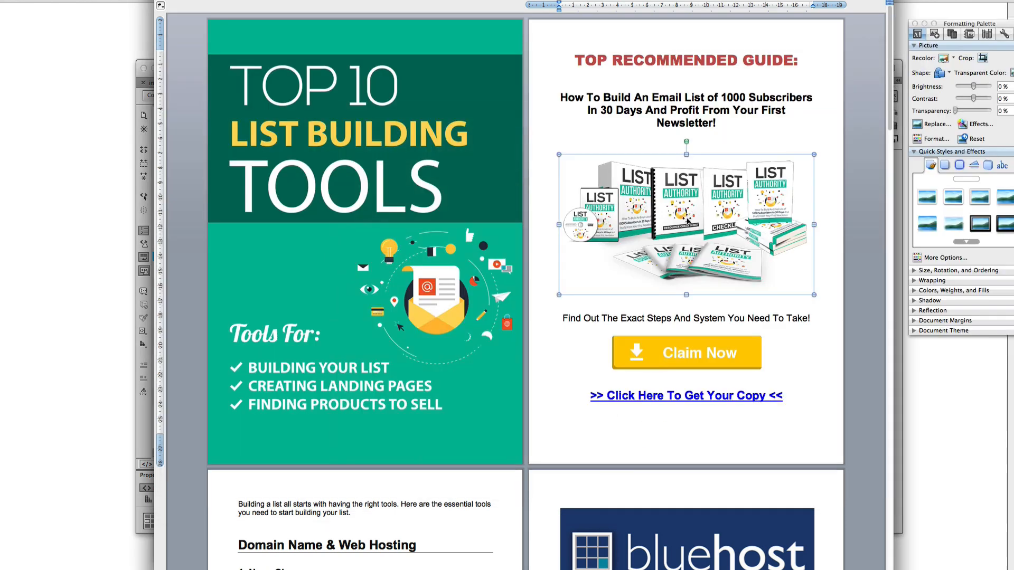
pyautogui.click(668, 357)
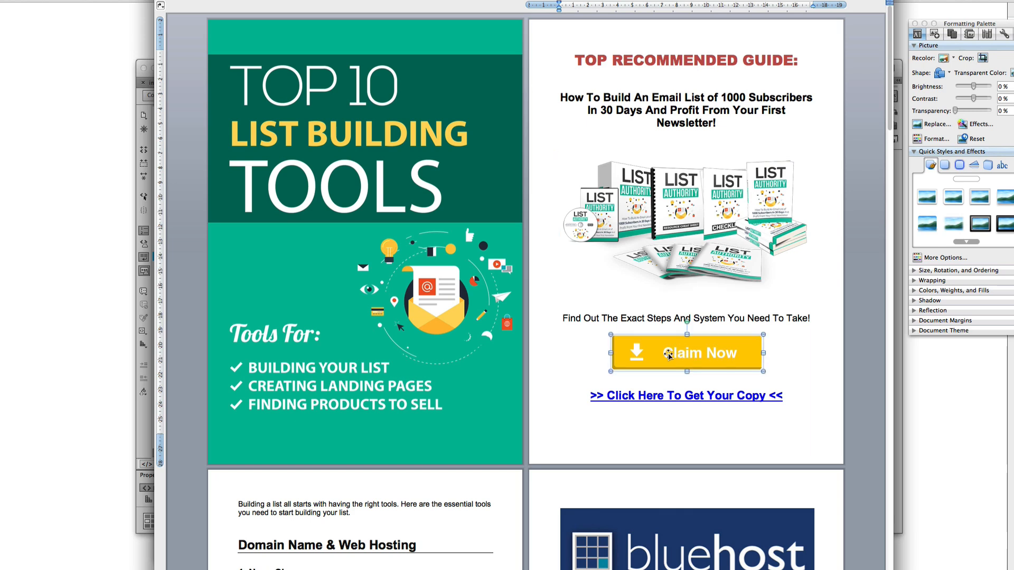
pyautogui.tripleClick(672, 392)
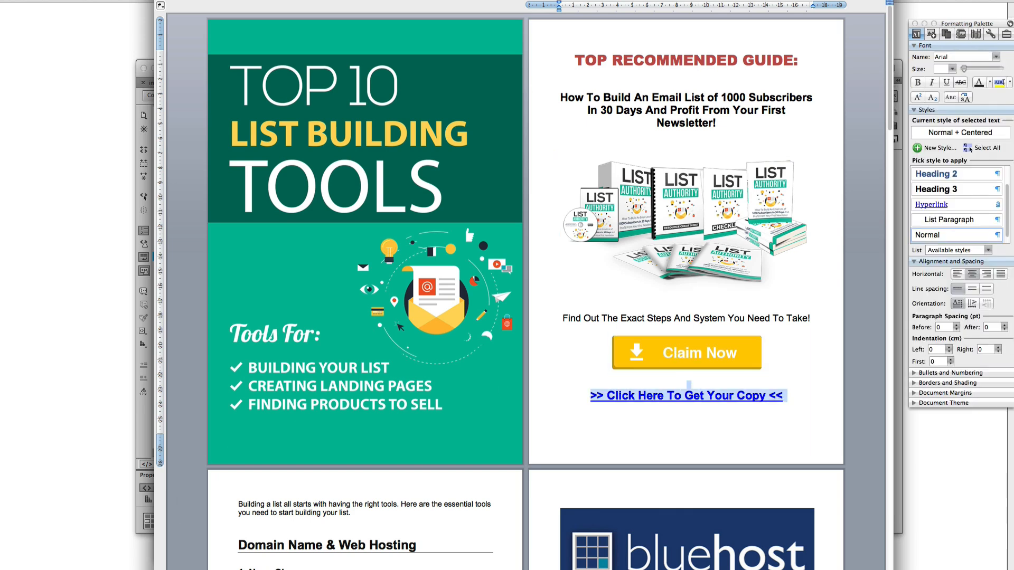
pyautogui.rightClick(652, 352)
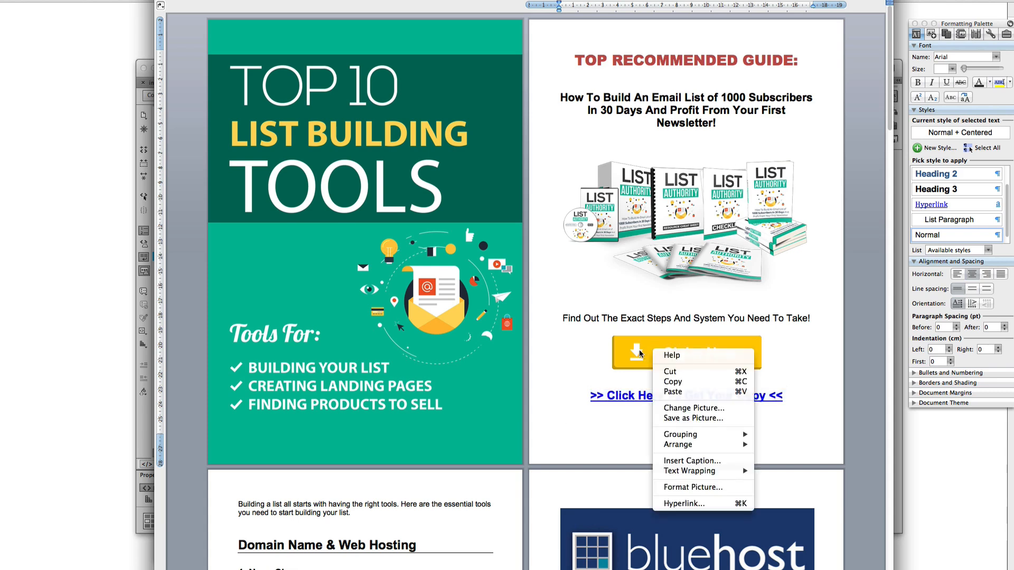
pyautogui.click(682, 506)
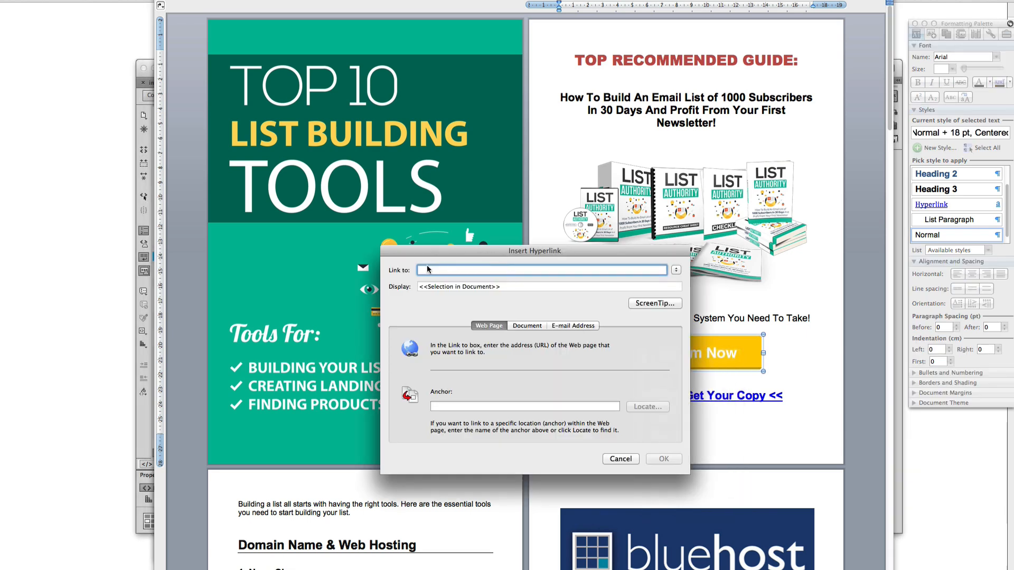
pyautogui.moveTo(494, 252); pyautogui.dragTo(529, 93)
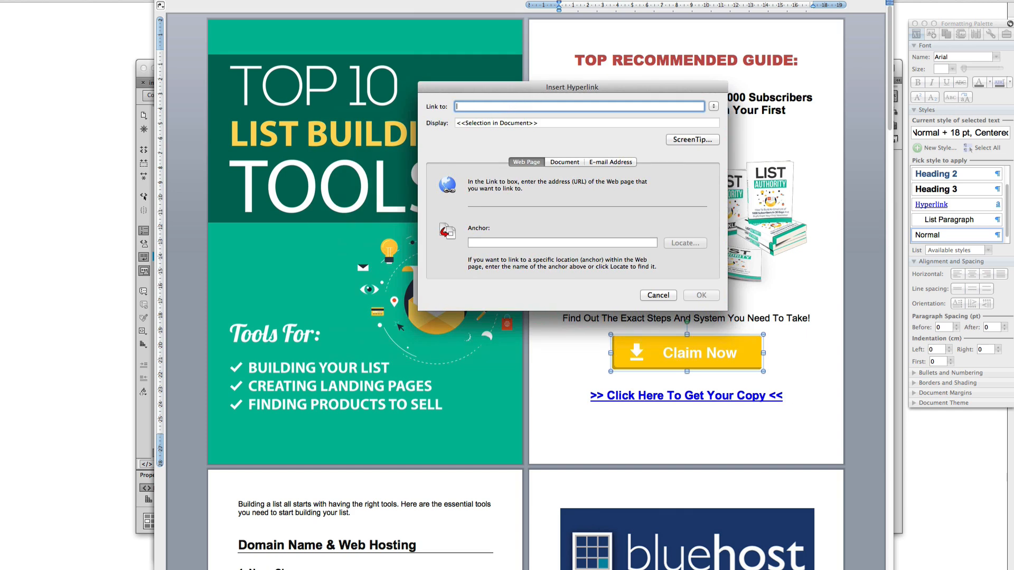
pyautogui.press('super+Tab')
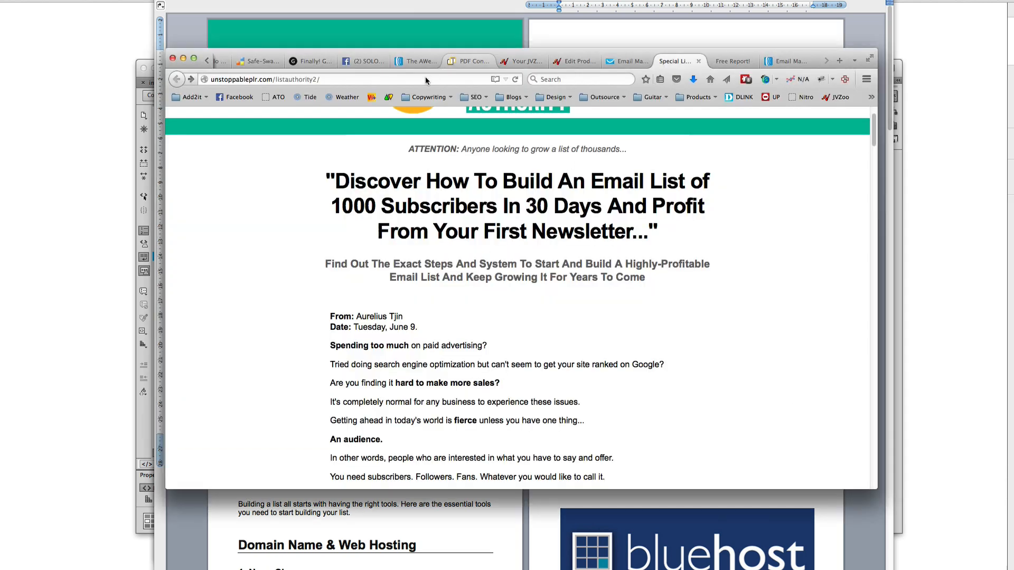
pyautogui.click(293, 79)
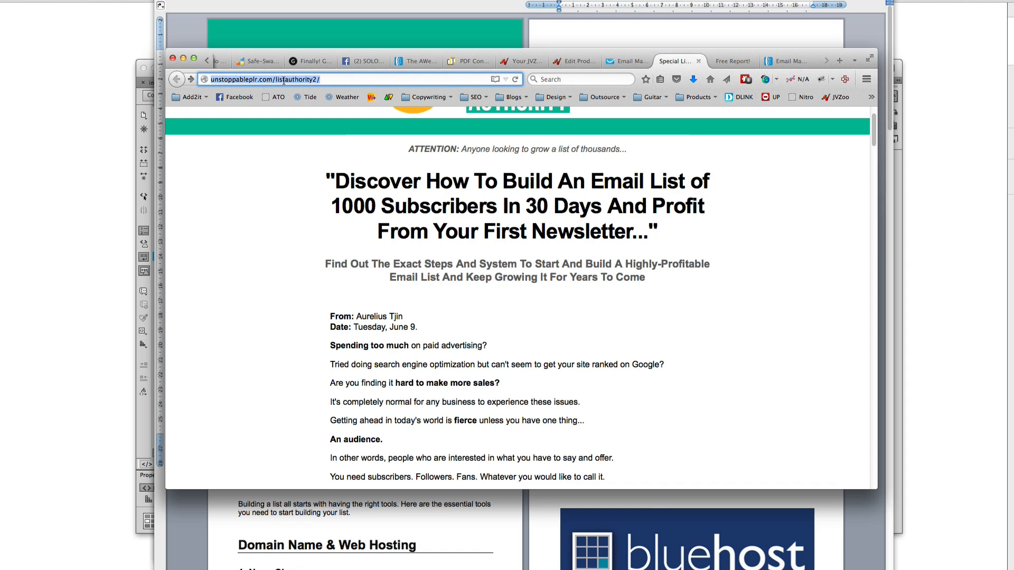
pyautogui.rightClick(281, 82)
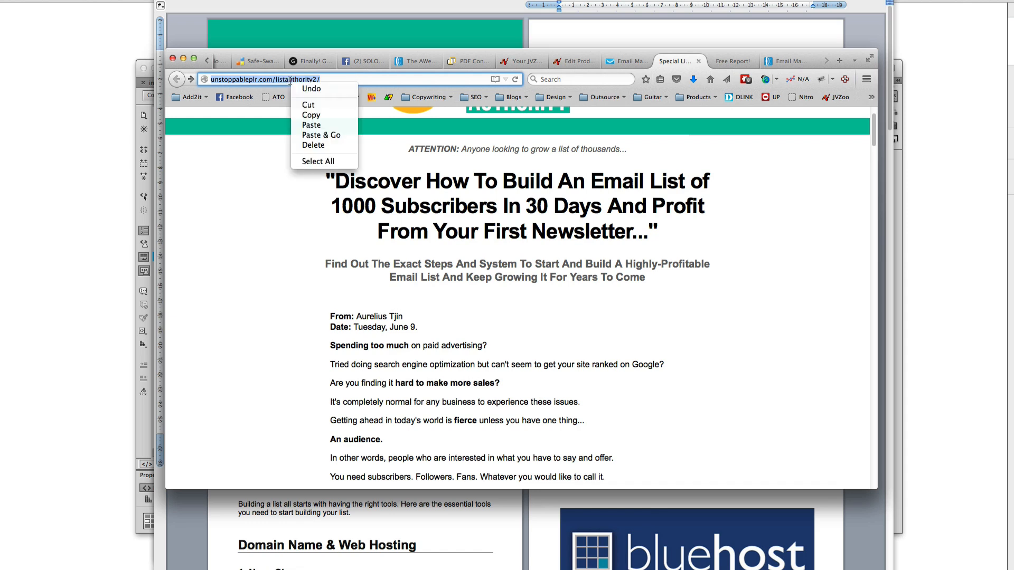
pyautogui.click(316, 113)
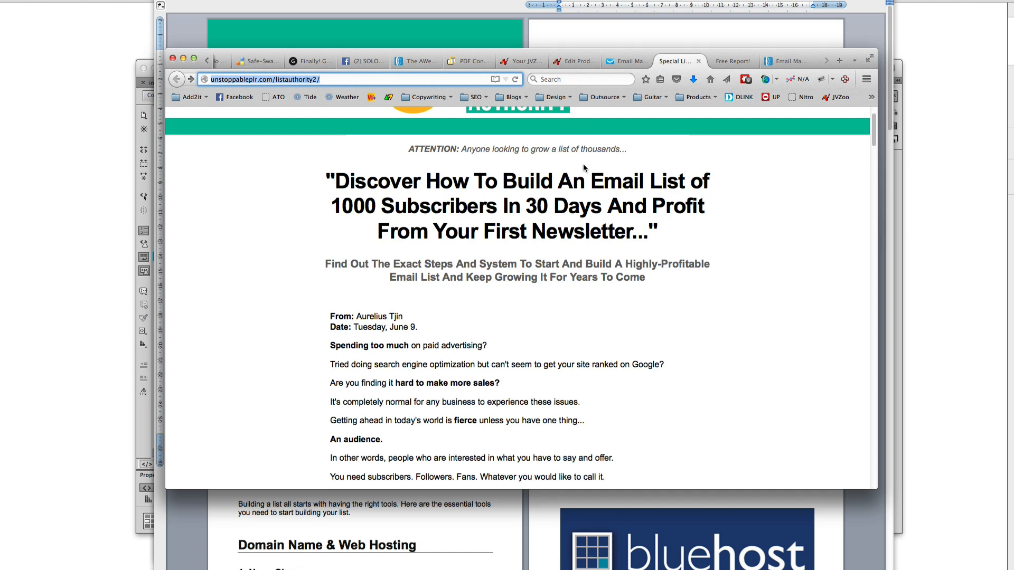
pyautogui.press('super+Tab')
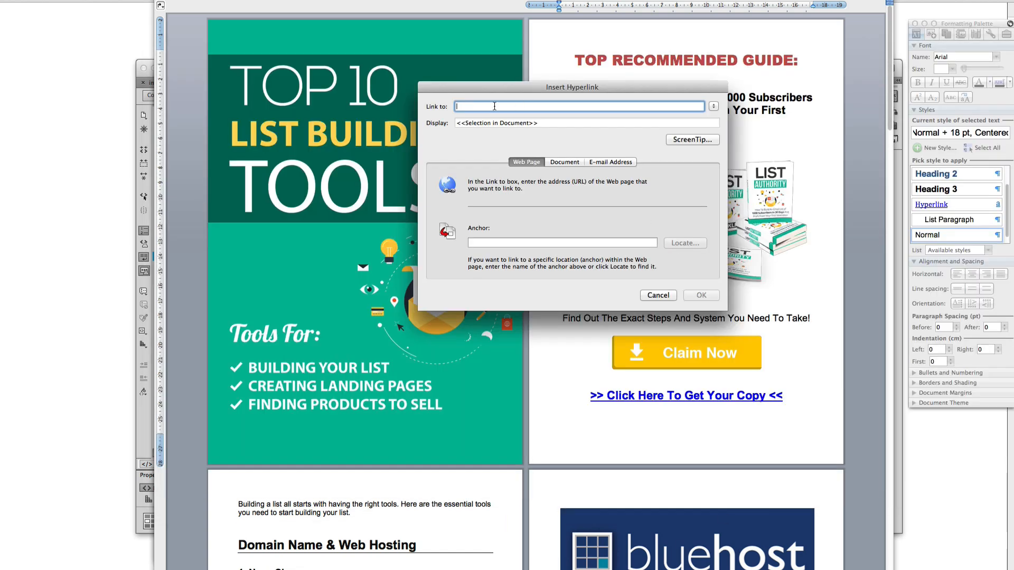
pyautogui.press('super+v')
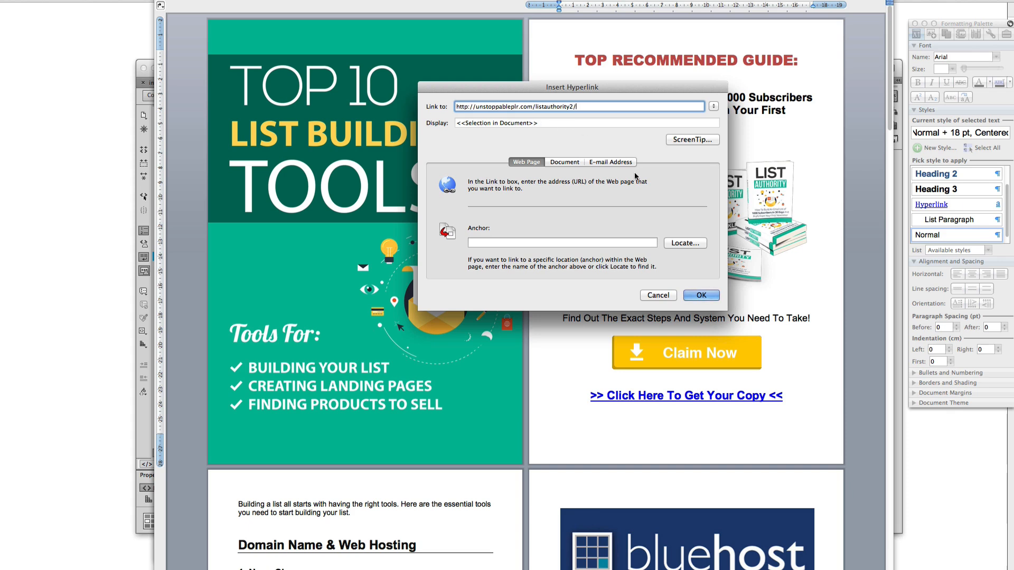
pyautogui.click(701, 296)
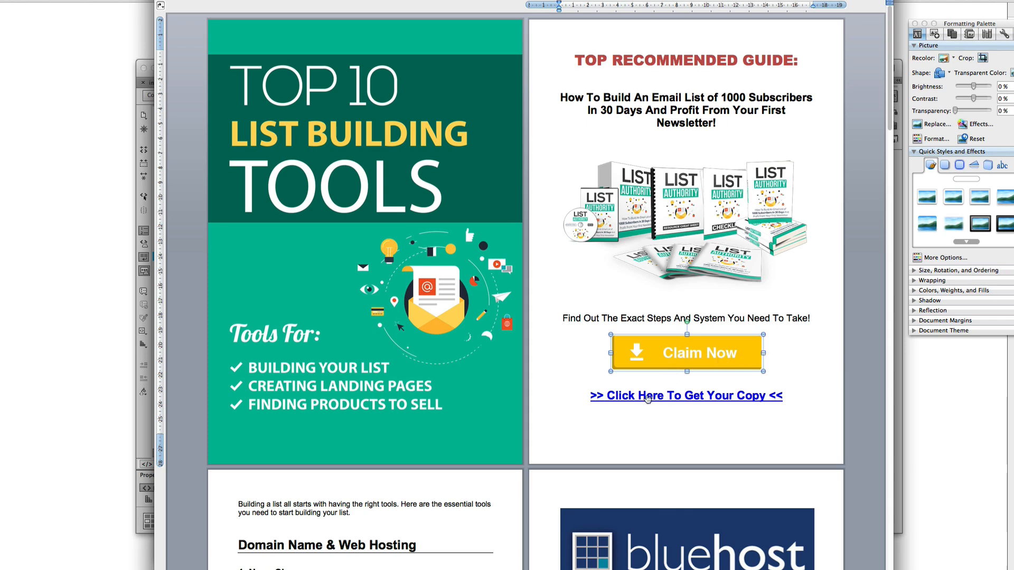
pyautogui.rightClick(664, 398)
pyautogui.moveTo(721, 514)
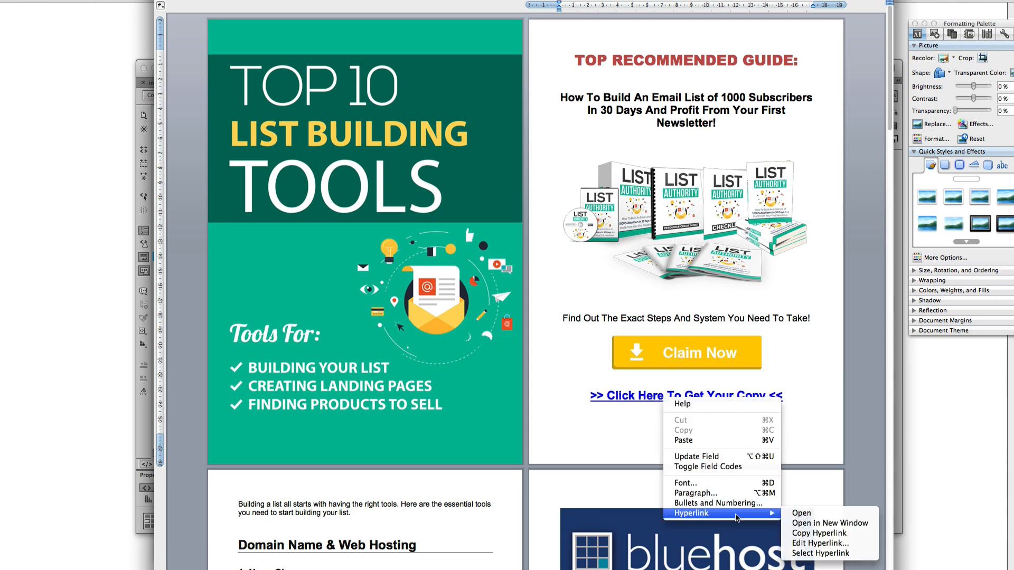
pyautogui.click(803, 544)
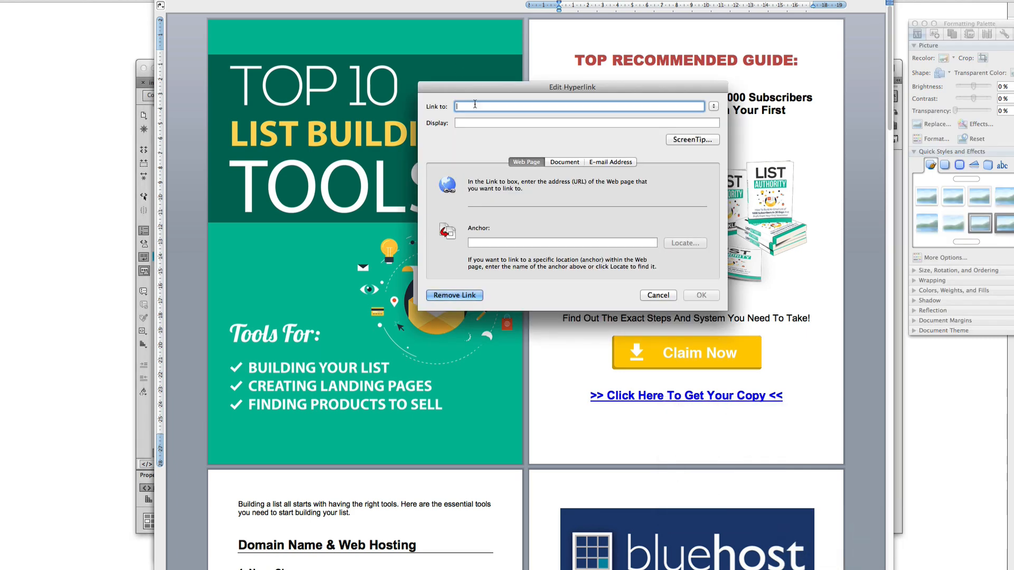
pyautogui.press('super+v')
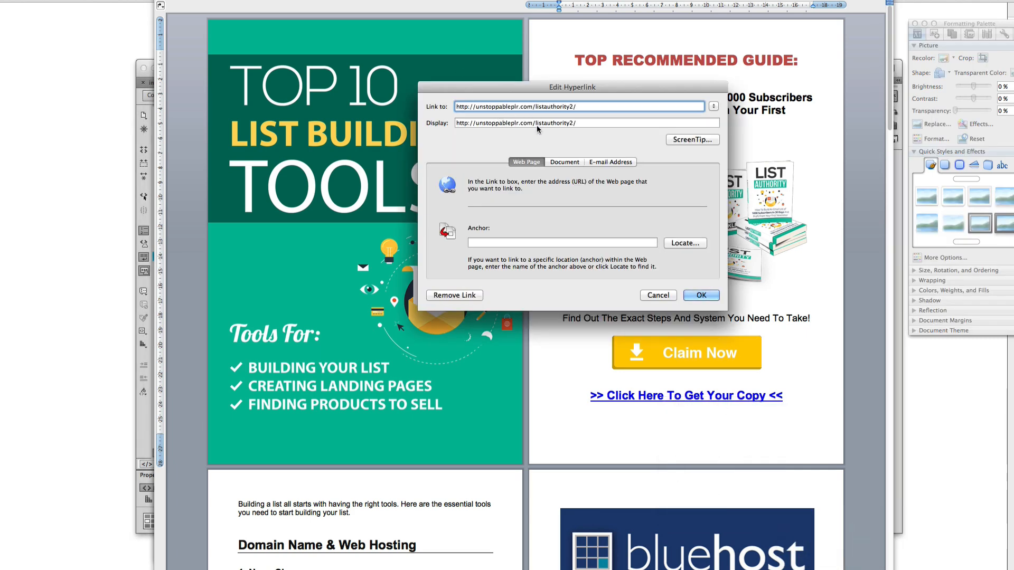
pyautogui.click(510, 123)
pyautogui.moveTo(476, 123); pyautogui.dragTo(576, 123)
pyautogui.click(578, 123)
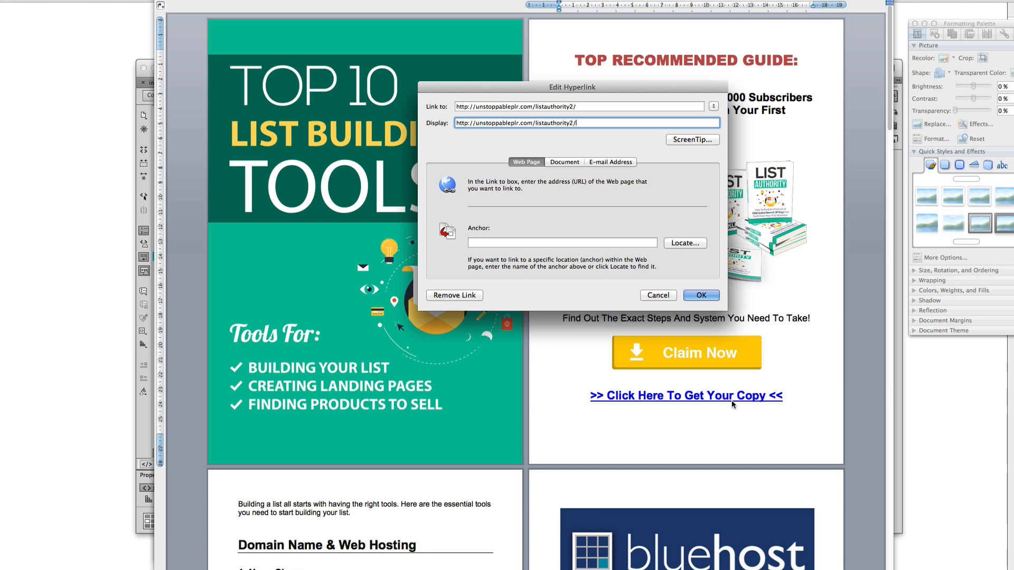
pyautogui.moveTo(577, 122); pyautogui.dragTo(455, 123)
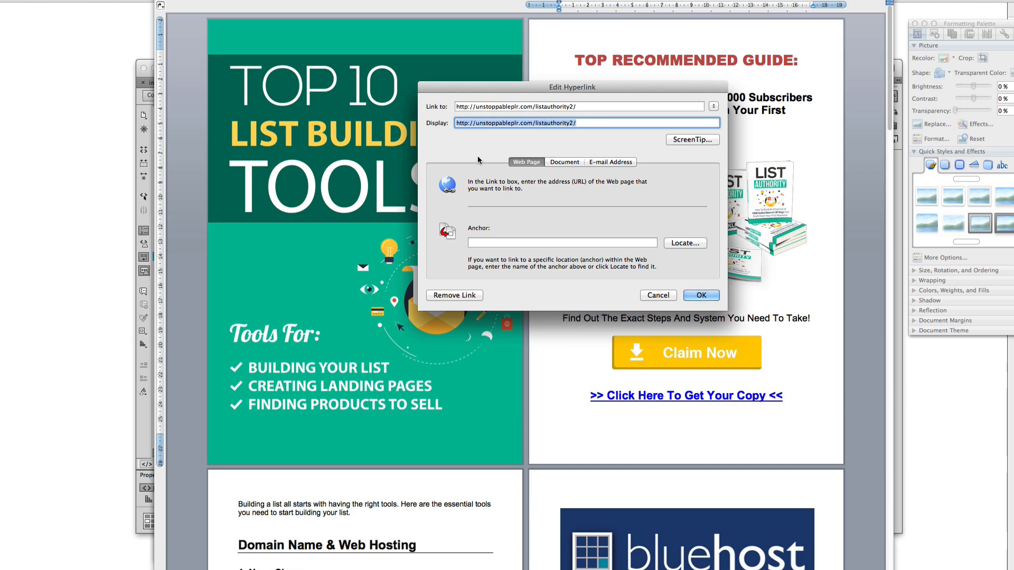
pyautogui.write('>>')
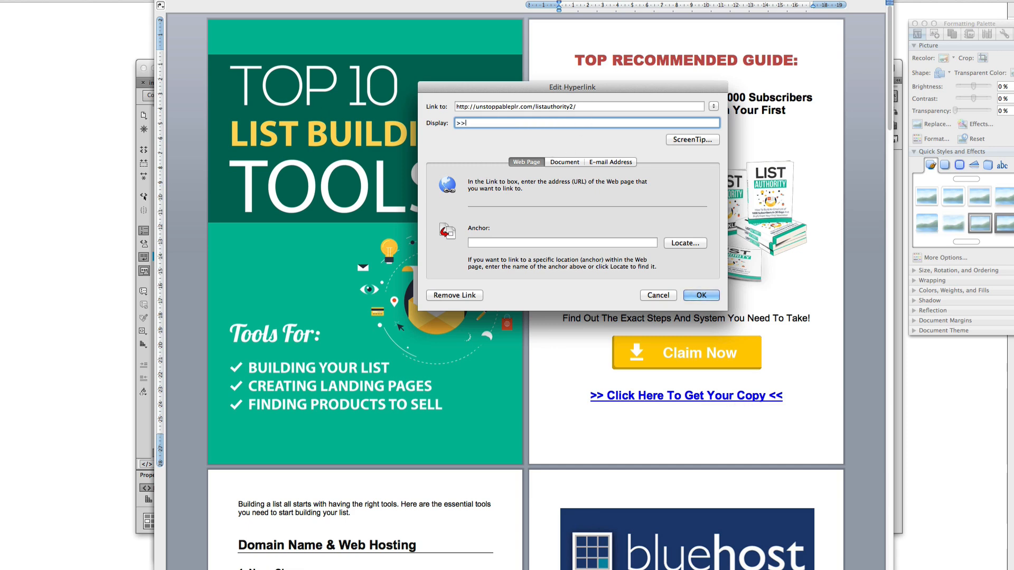
pyautogui.write(' Click Here To Get Your Copy <<')
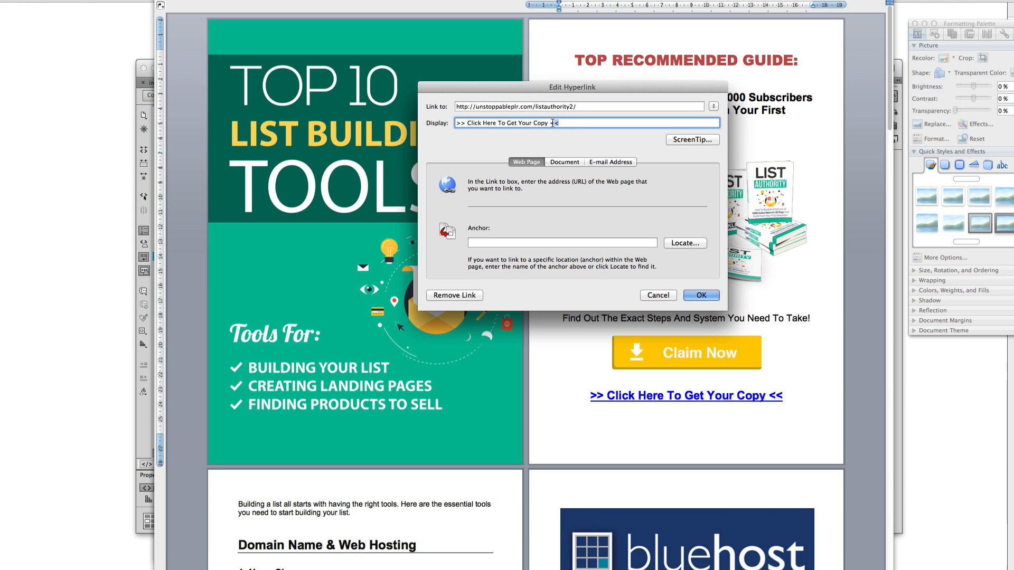
pyautogui.moveTo(560, 124); pyautogui.dragTo(550, 124)
pyautogui.click(702, 296)
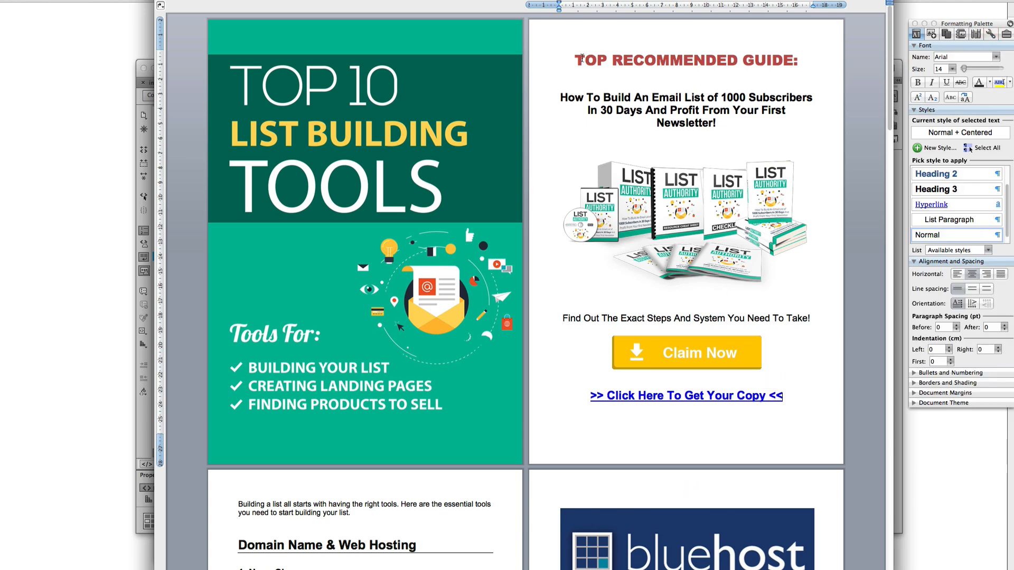
# Copy page 2's recommended-guide block: heading, List Authority picture, Claim Now button and link
pyautogui.moveTo(574, 61); pyautogui.dragTo(784, 397)
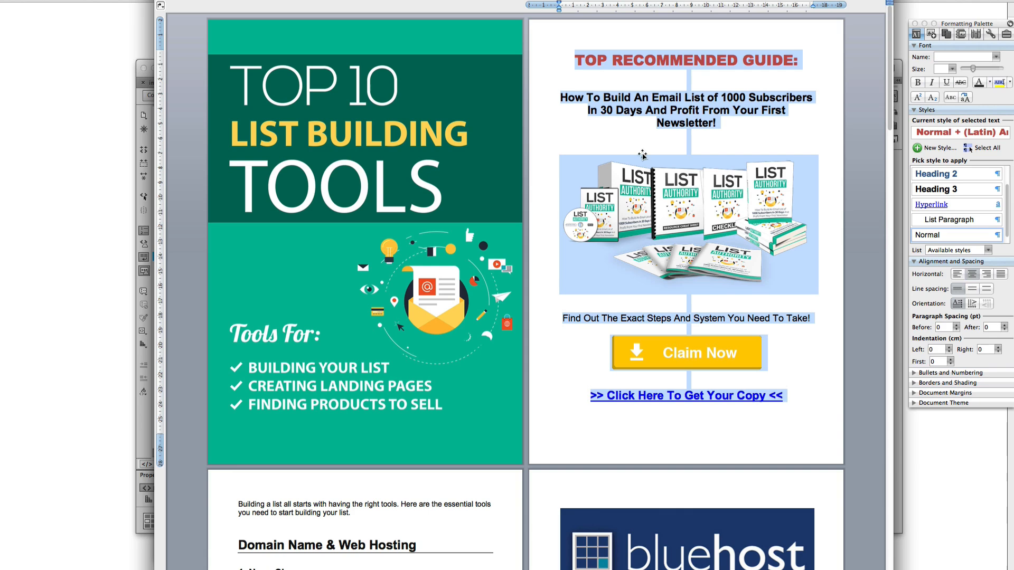
pyautogui.rightClick(664, 216)
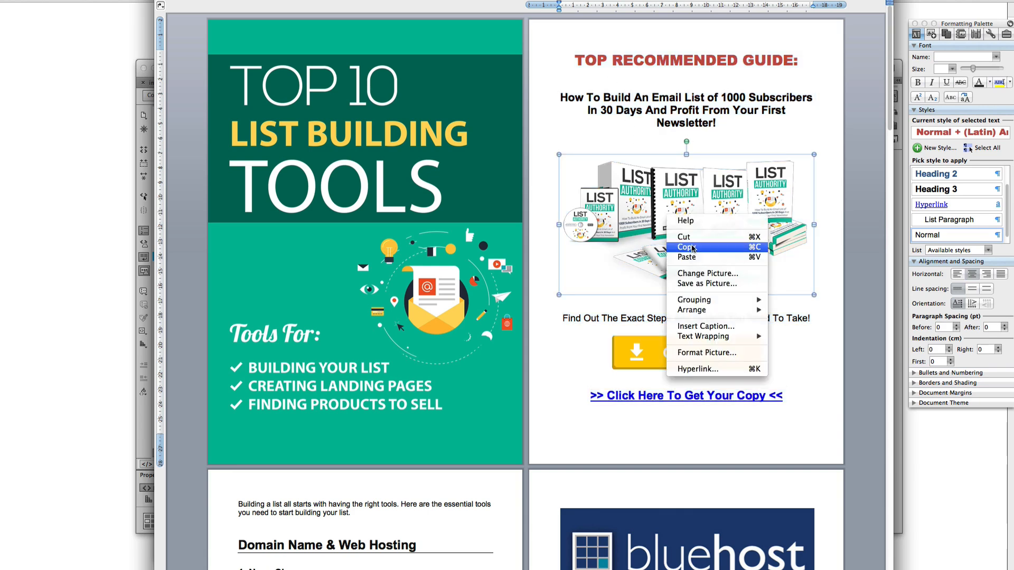
pyautogui.press('Escape')
pyautogui.moveTo(801, 415); pyautogui.dragTo(572, 61)
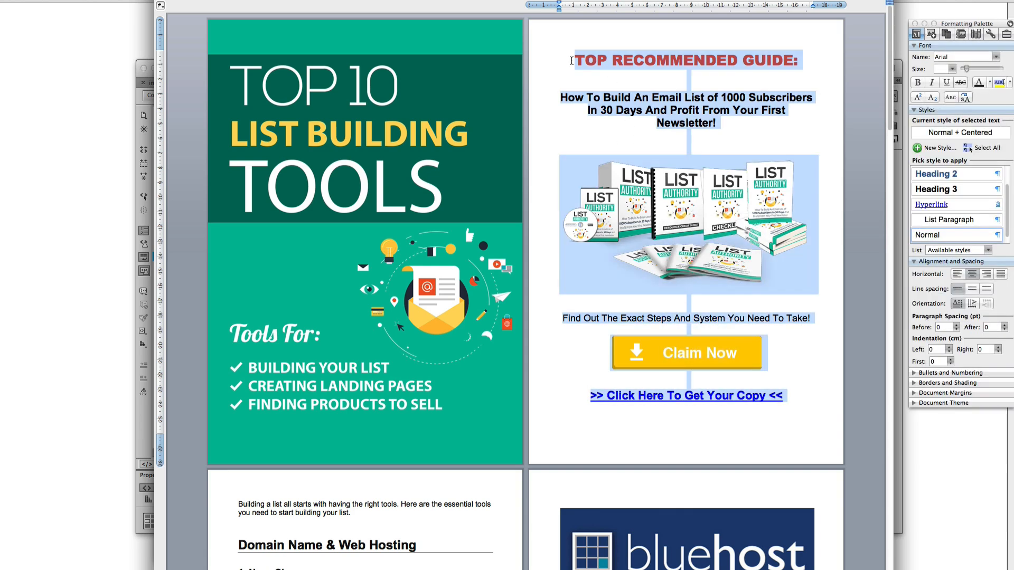
pyautogui.rightClick(594, 57)
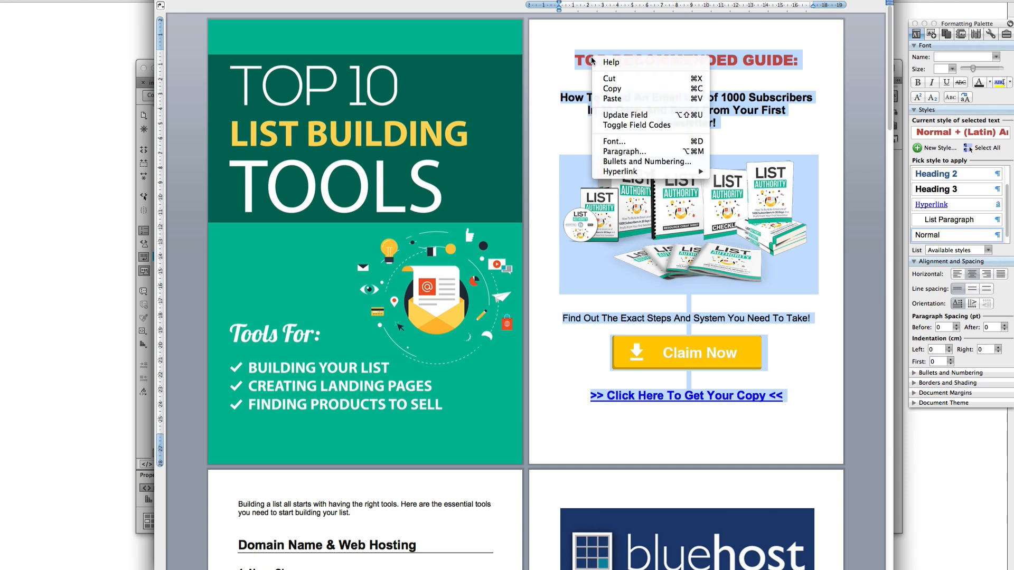
pyautogui.click(613, 90)
# Paste the copied block over the last page's recommended-guide block
pyautogui.scroll(-10, 833, 186)
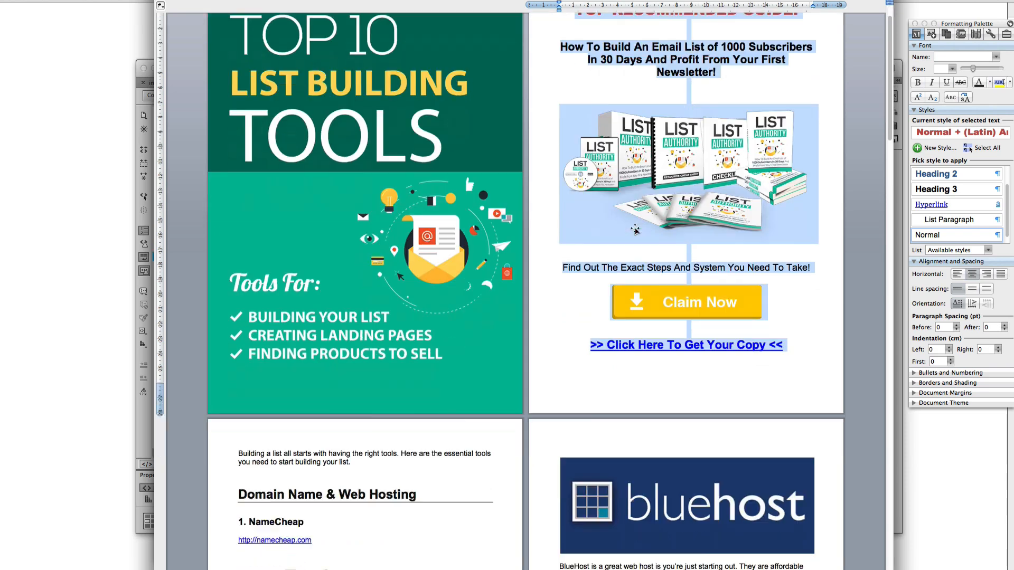
pyautogui.moveTo(887, 191); pyautogui.dragTo(889, 544)
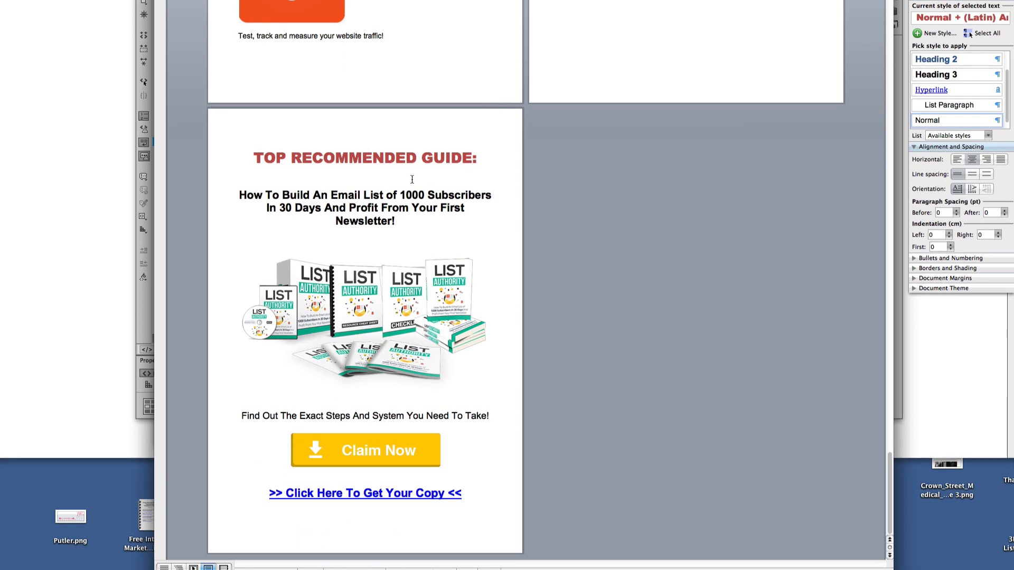
pyautogui.moveTo(255, 157); pyautogui.dragTo(458, 494)
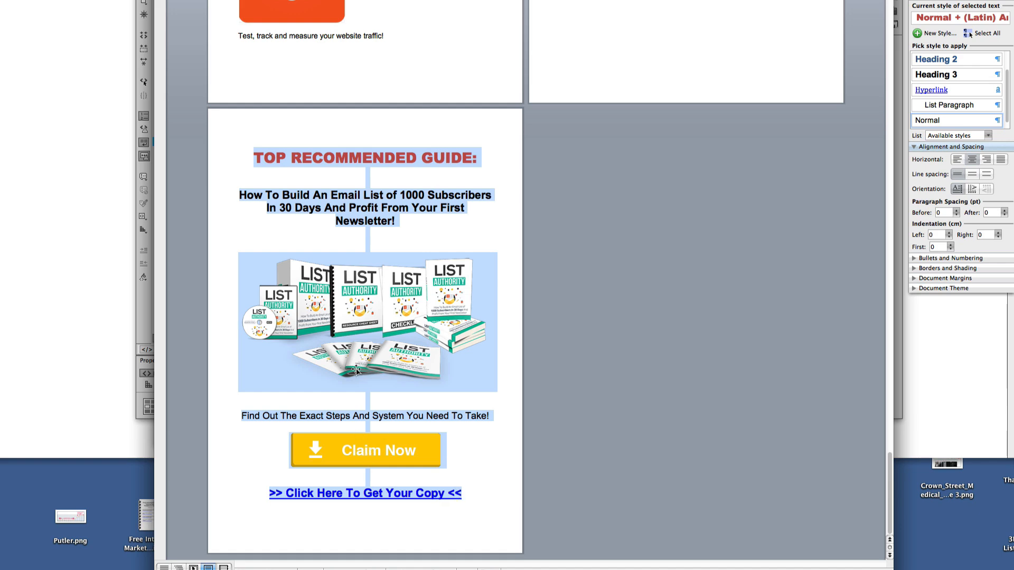
pyautogui.rightClick(366, 311)
pyautogui.press('Escape')
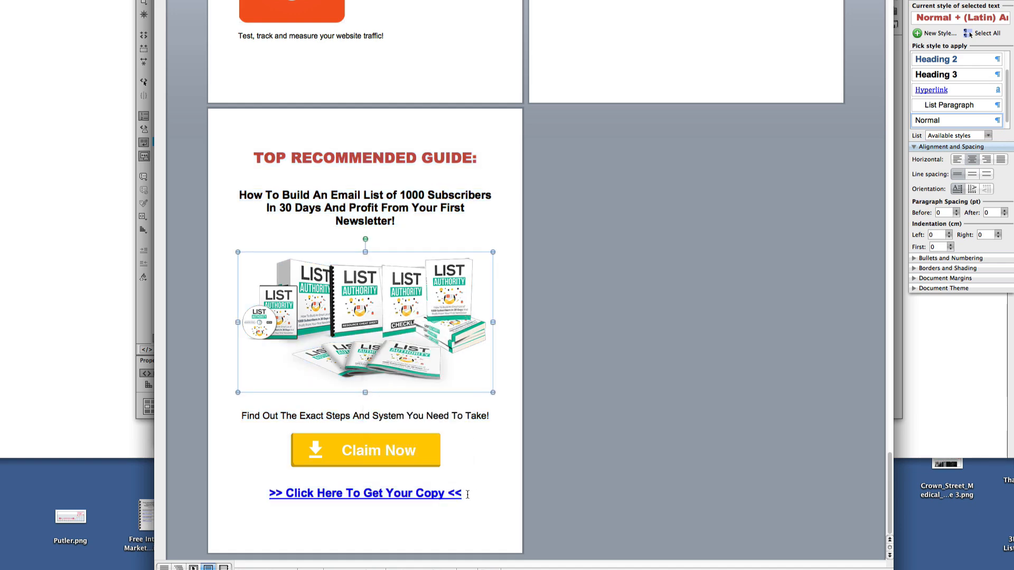
pyautogui.moveTo(465, 496); pyautogui.dragTo(304, 164)
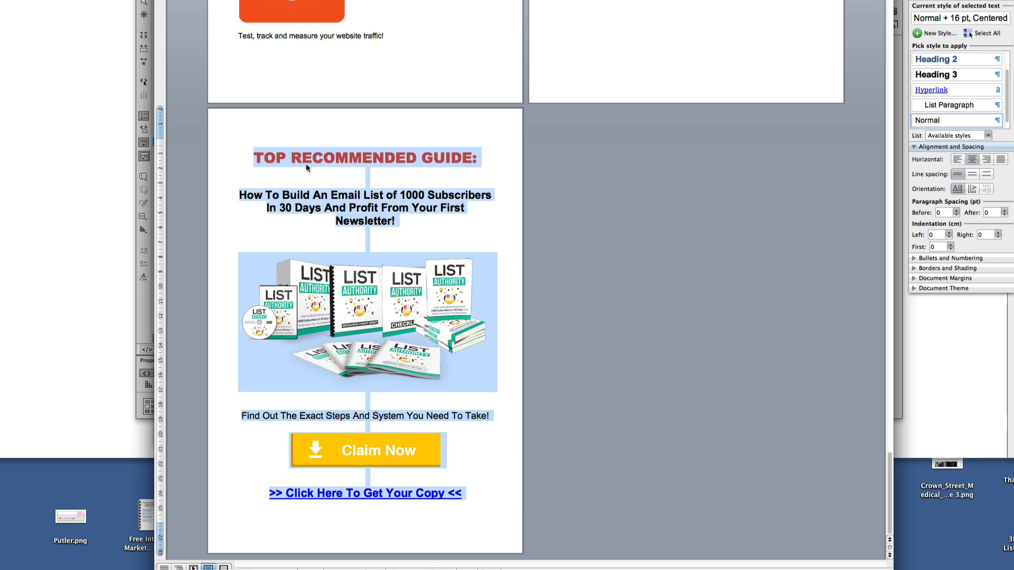
pyautogui.rightClick(312, 162)
pyautogui.click(329, 203)
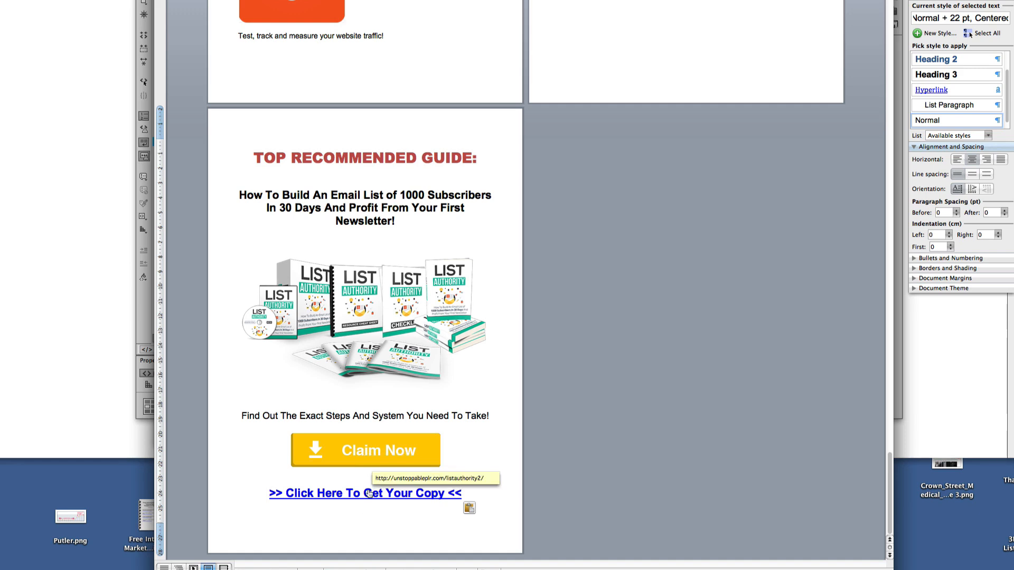
pyautogui.scroll(15, 369, 493)
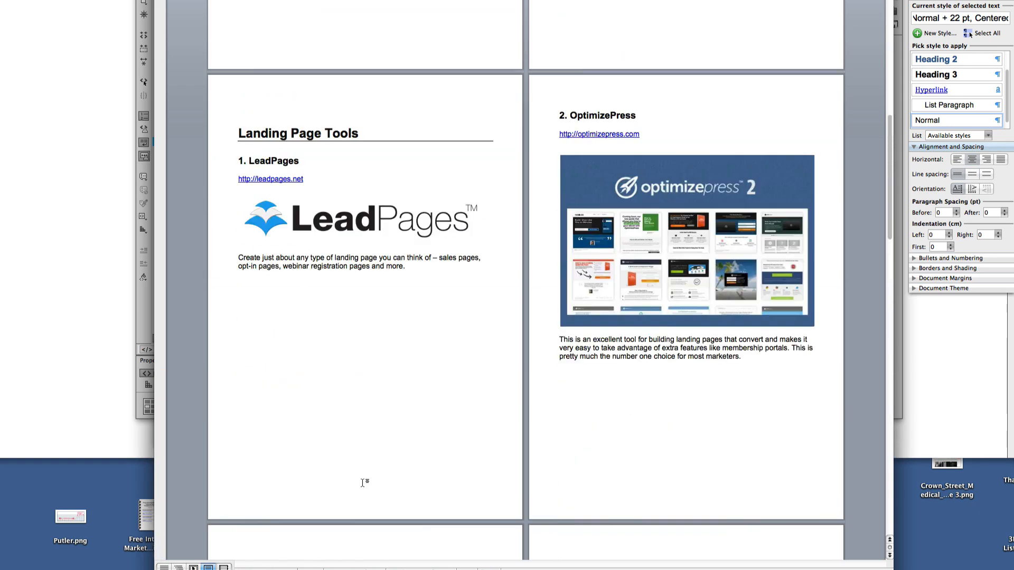
pyautogui.scroll(5, 363, 483)
pyautogui.scroll(10, 361, 480)
pyautogui.scroll(-2, 475, 348)
pyautogui.scroll(2, 489, 365)
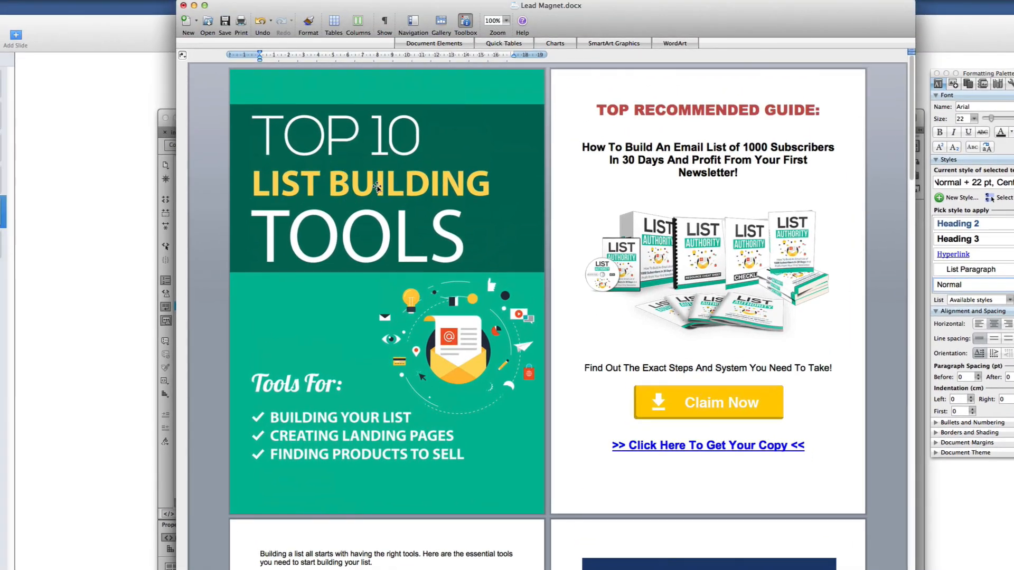
pyautogui.scroll(-5, 324, 200)
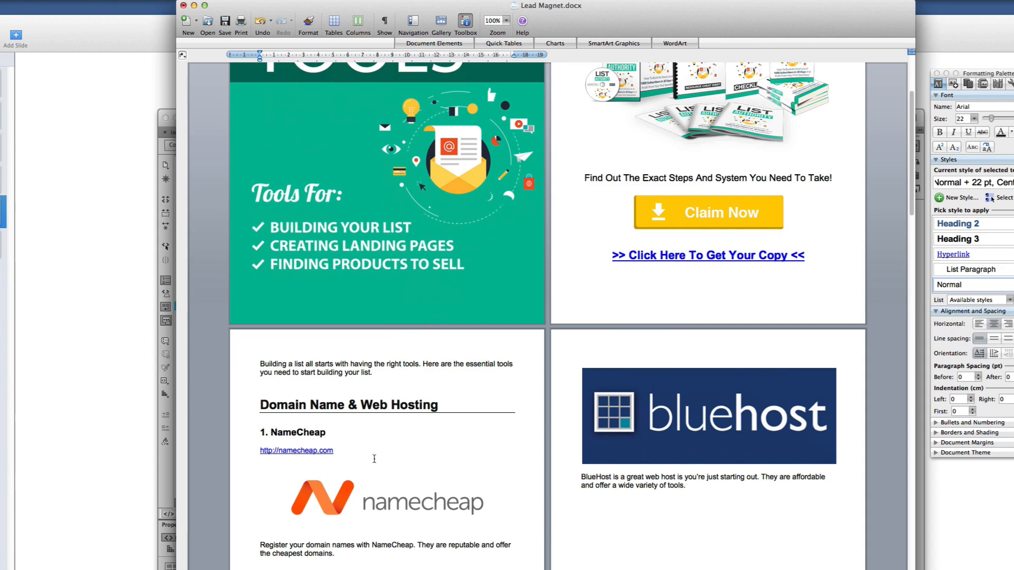
pyautogui.scroll(5, 376, 454)
pyautogui.scroll(-4, 425, 497)
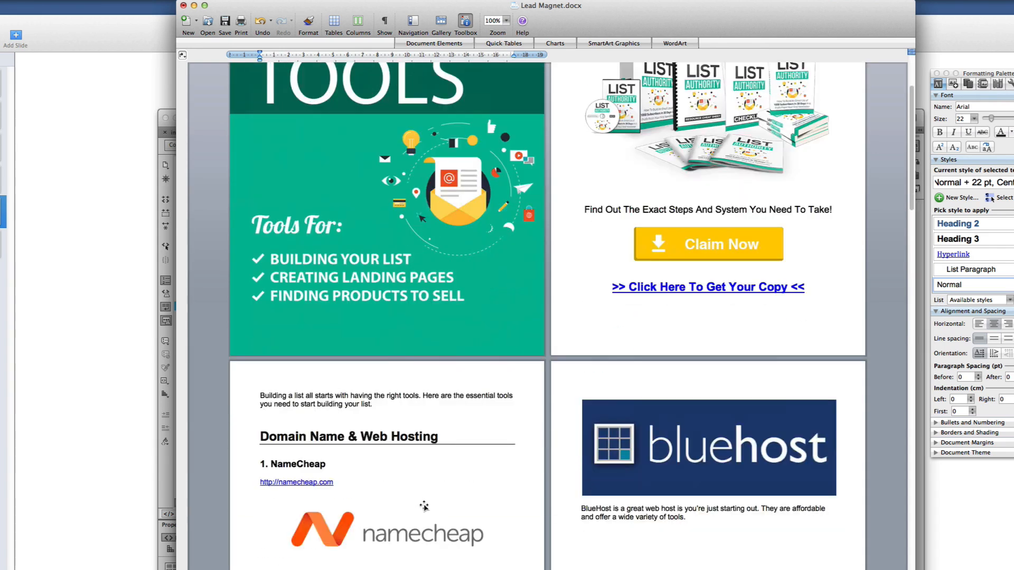
pyautogui.scroll(-4, 426, 498)
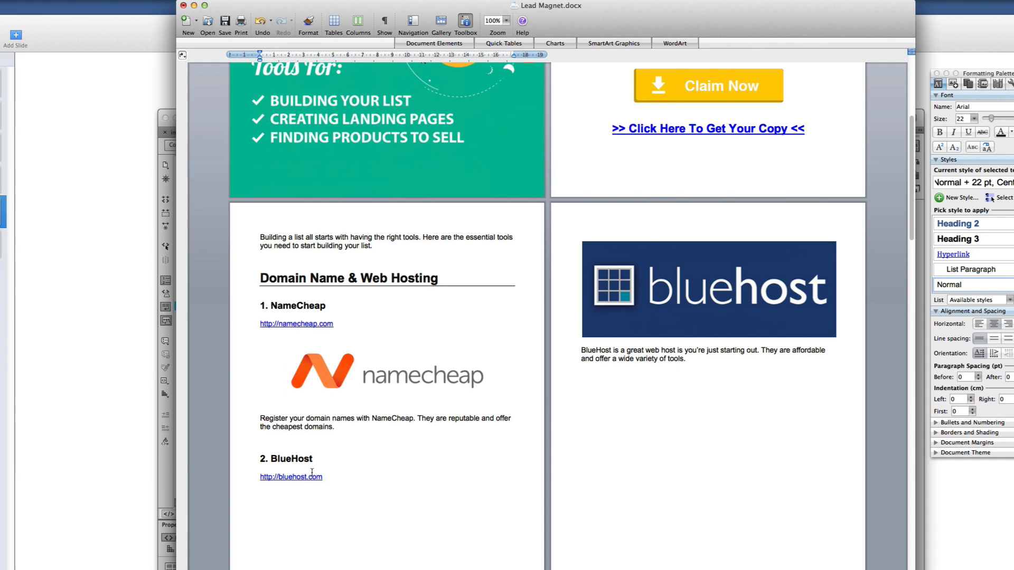
pyautogui.scroll(-2, 370, 482)
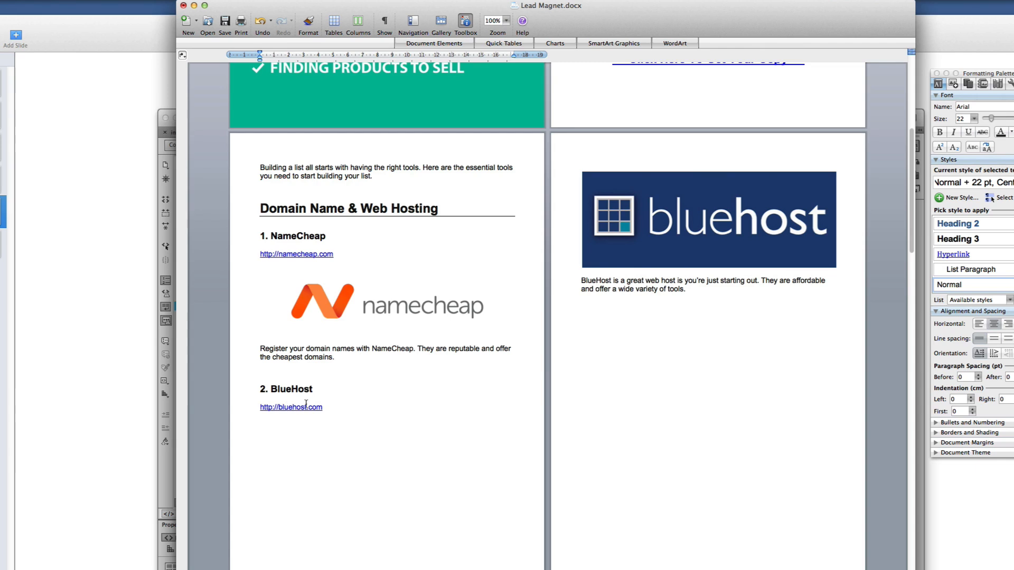
pyautogui.scroll(-3, 308, 411)
pyautogui.moveTo(331, 344); pyautogui.dragTo(261, 344)
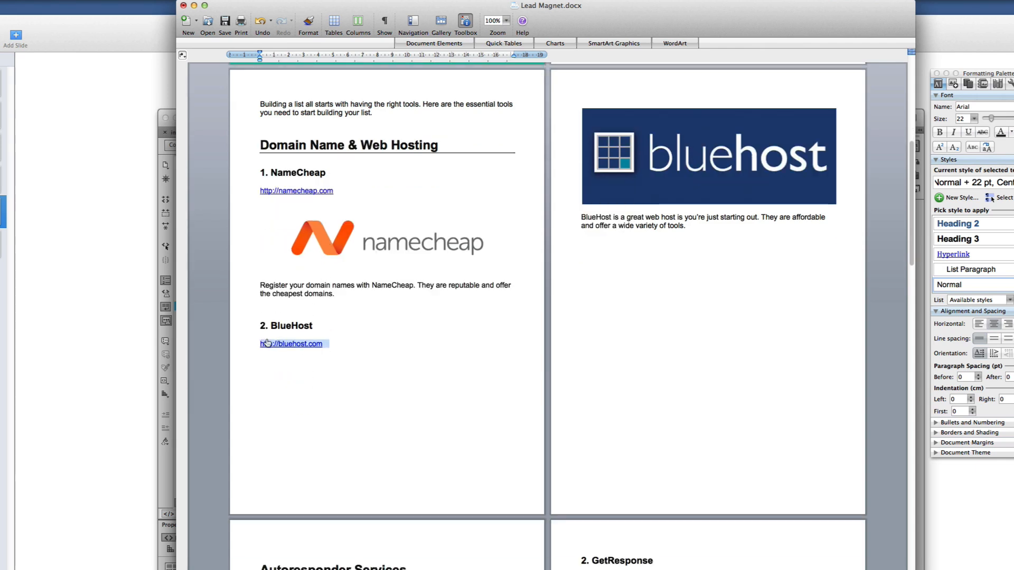
pyautogui.scroll(-15, 379, 380)
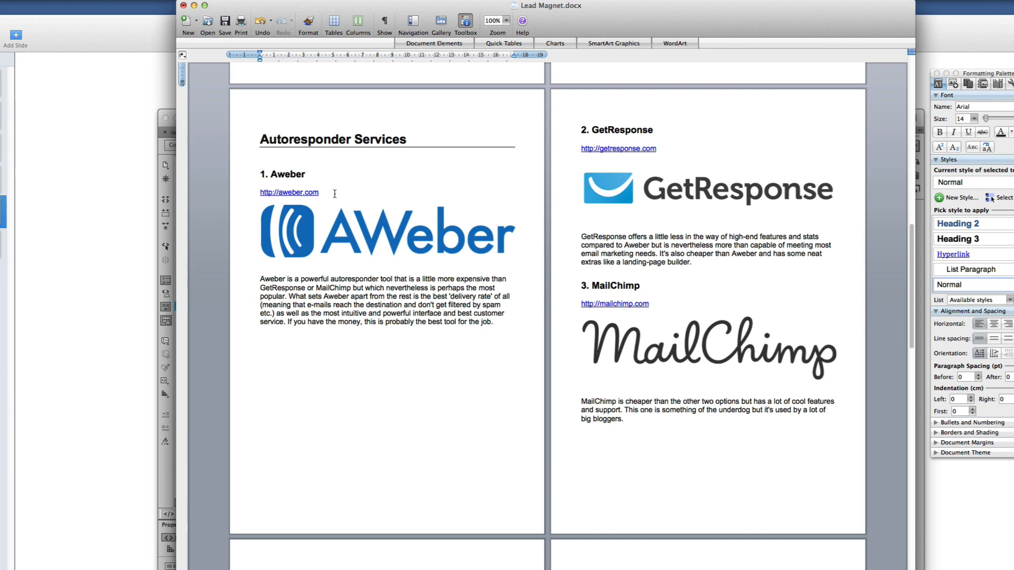
pyautogui.moveTo(340, 194); pyautogui.dragTo(260, 193)
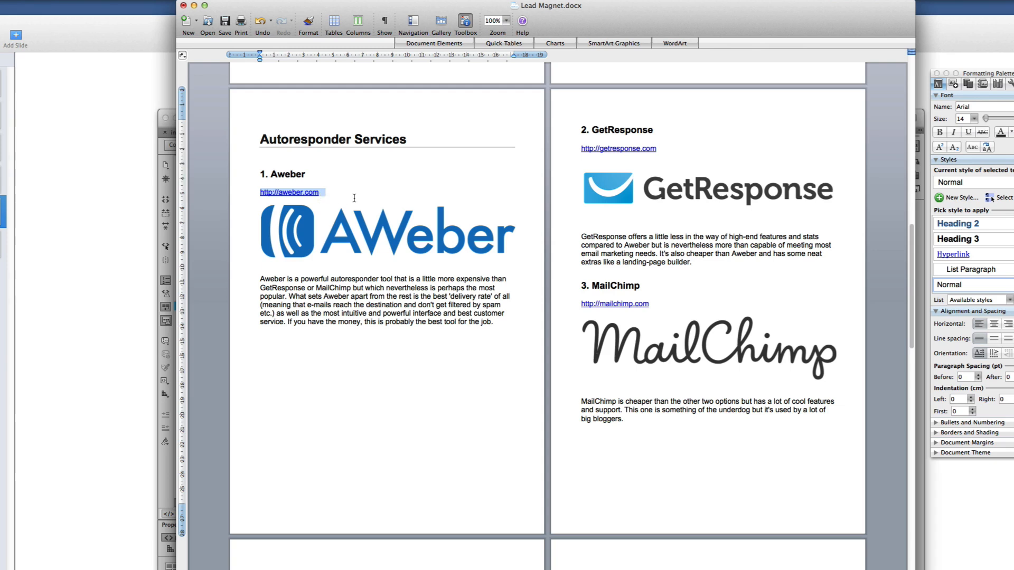
# Close Lead Magnet.docx
pyautogui.scroll(14, 638, 380)
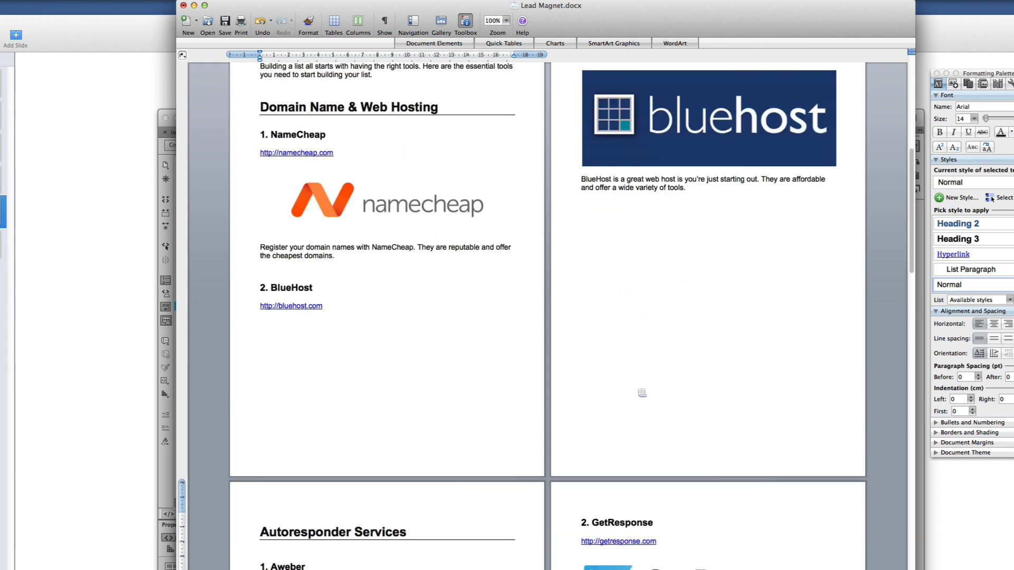
pyautogui.scroll(15, 638, 391)
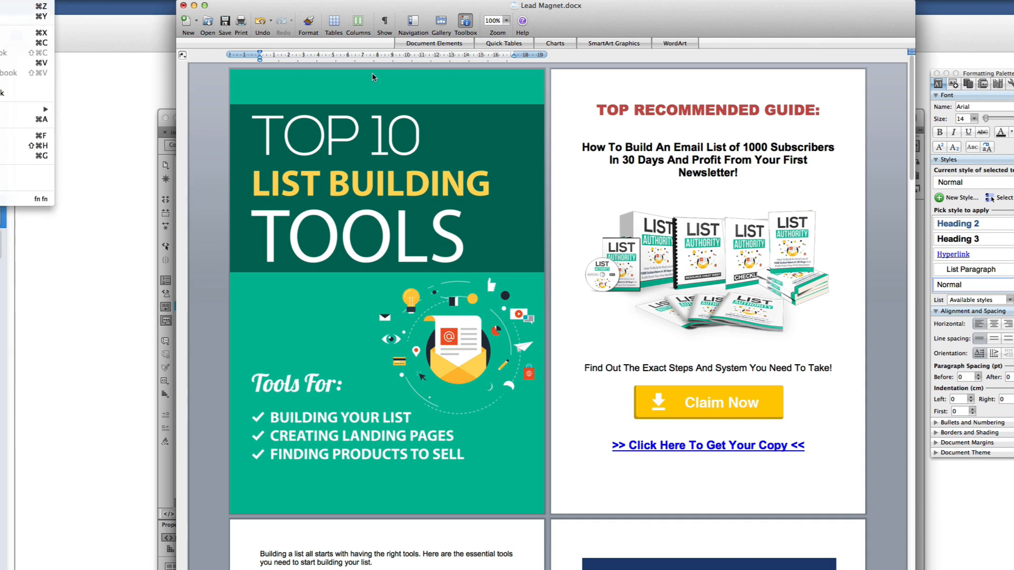
pyautogui.click(585, 26)
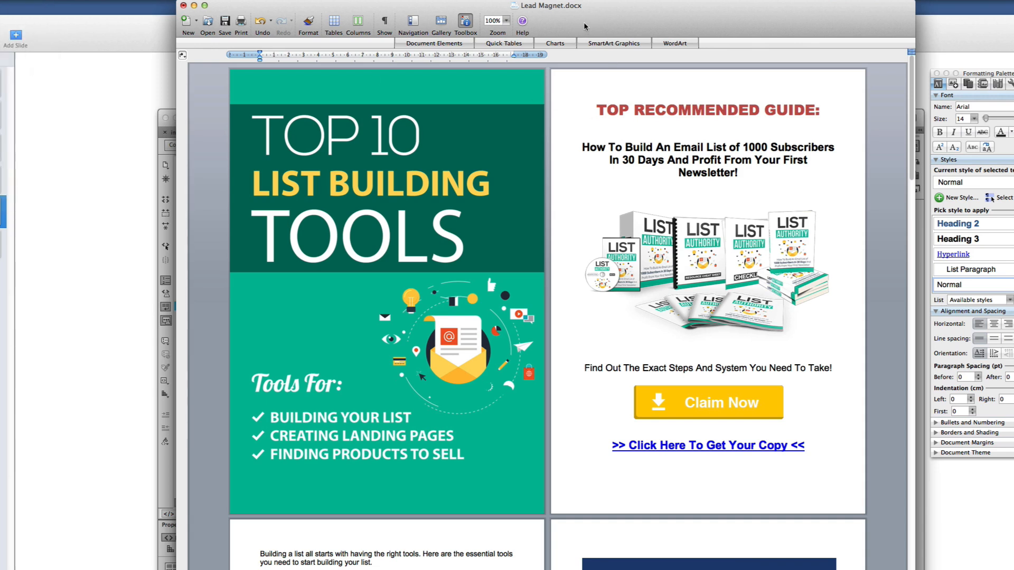
pyautogui.click(183, 5)
# Close the document without saving and select Lead Magnet.docx in the Module 6 folder
pyautogui.click(508, 85)
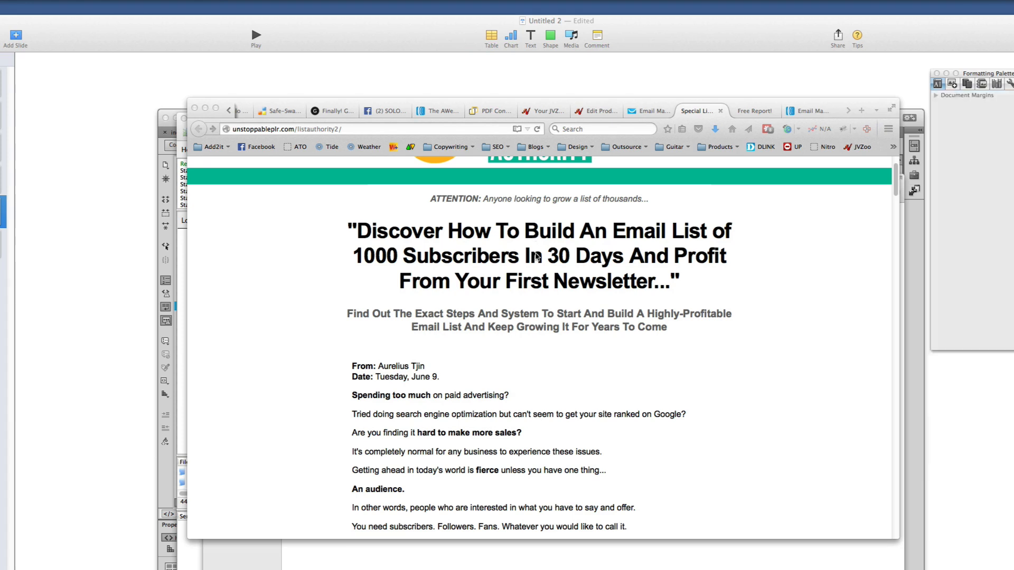
pyautogui.click(596, 562)
pyautogui.click(487, 365)
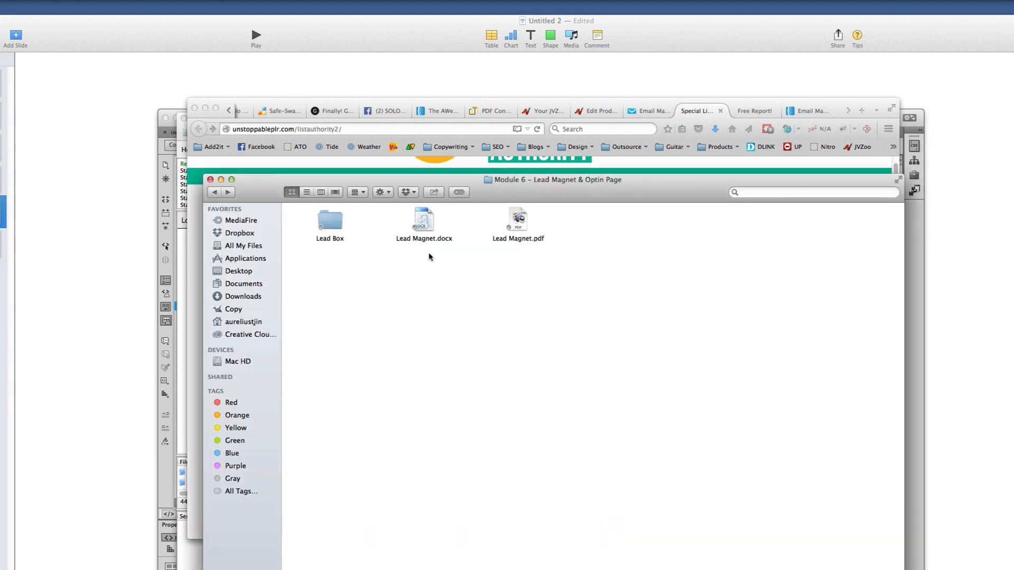
pyautogui.click(426, 228)
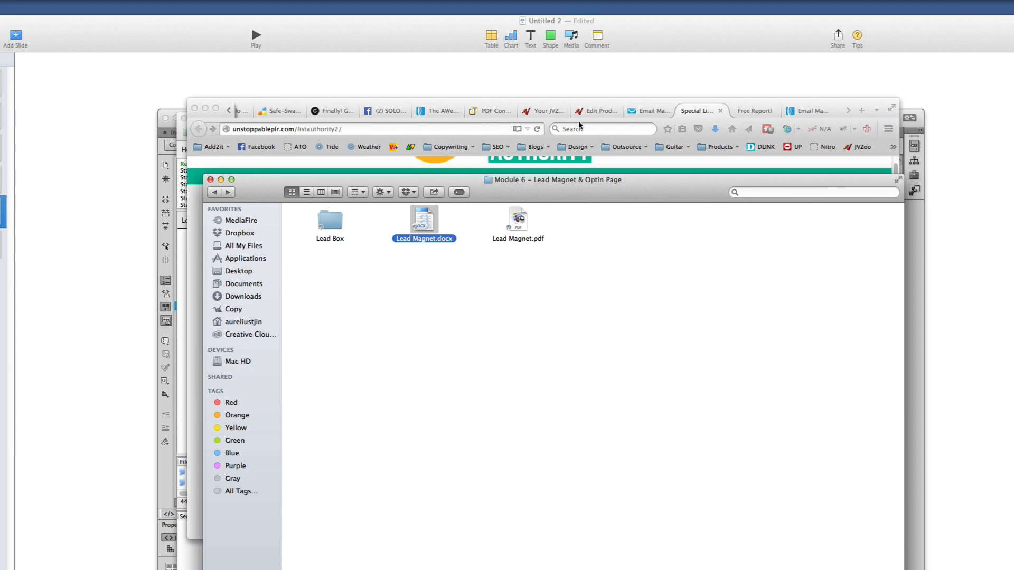
pyautogui.rightClick(417, 221)
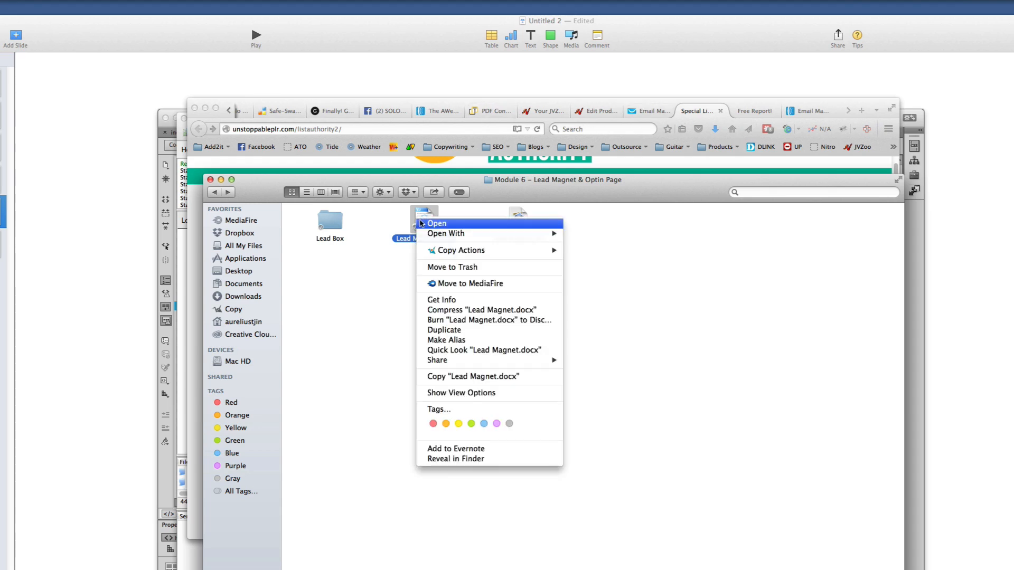
pyautogui.press('Escape')
# Try the PDF Converter page, cancel it, and select Lead Magnet.pdf instead
pyautogui.click(484, 109)
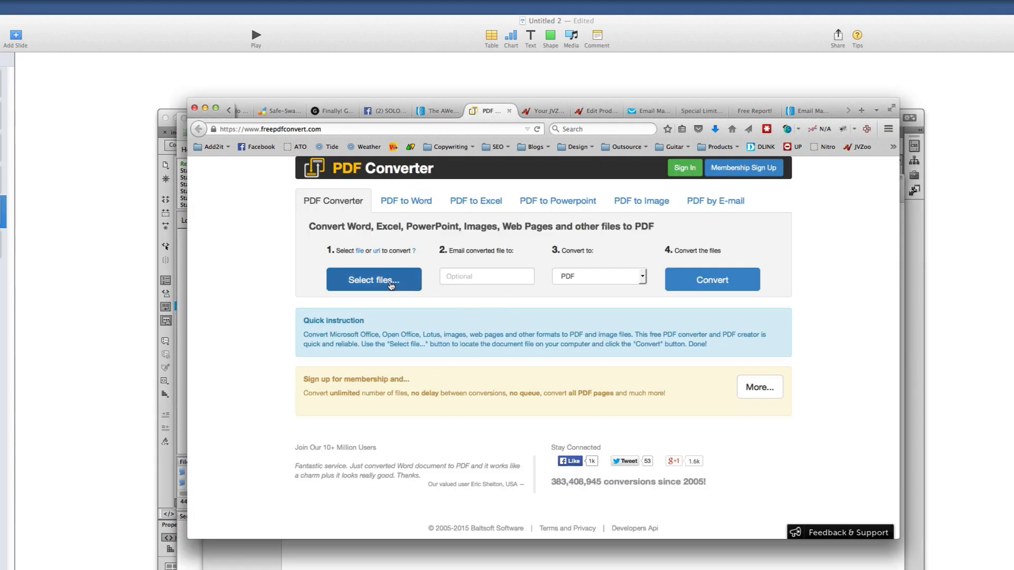
pyautogui.click(389, 282)
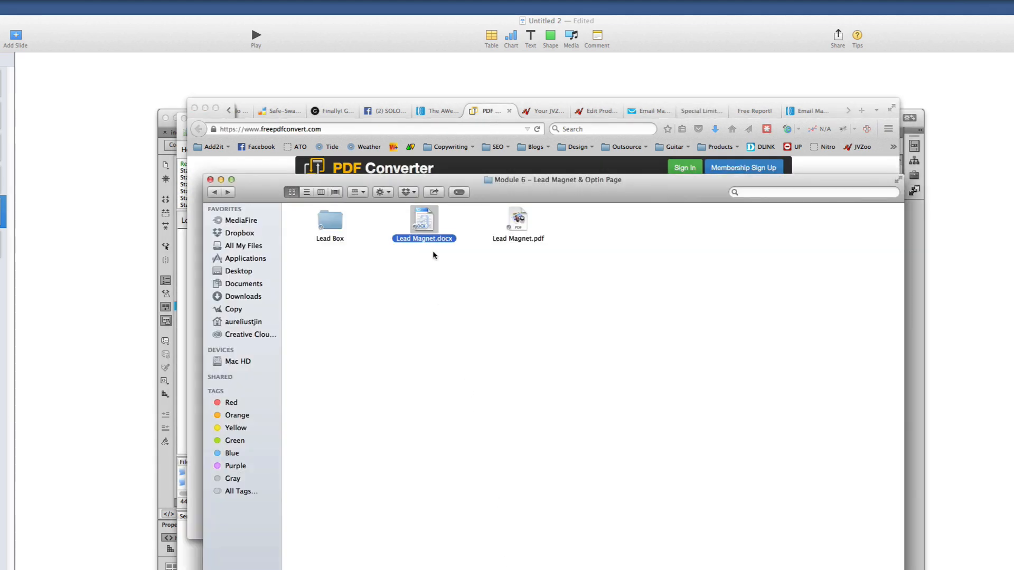
pyautogui.press('Return')
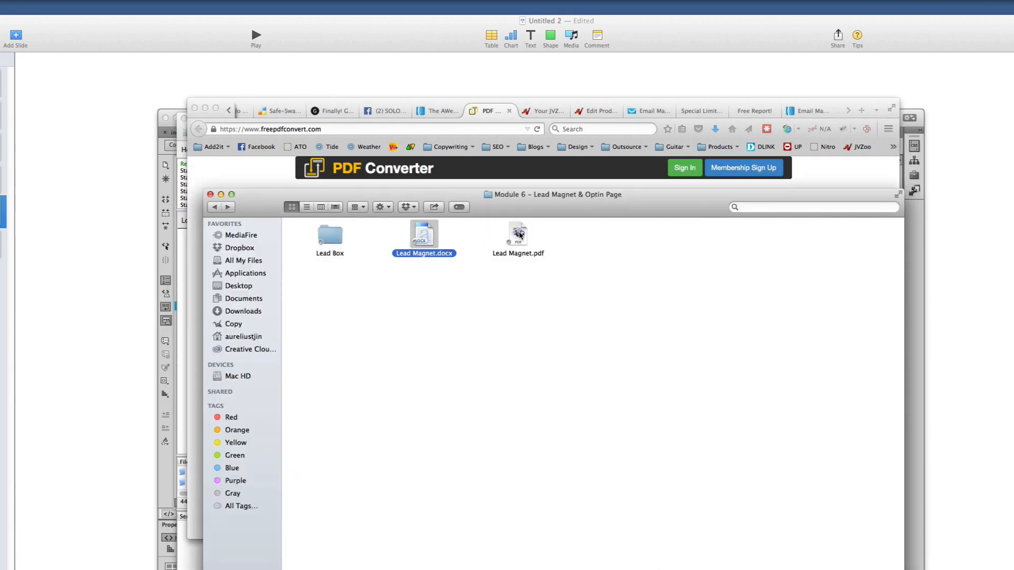
pyautogui.click(520, 234)
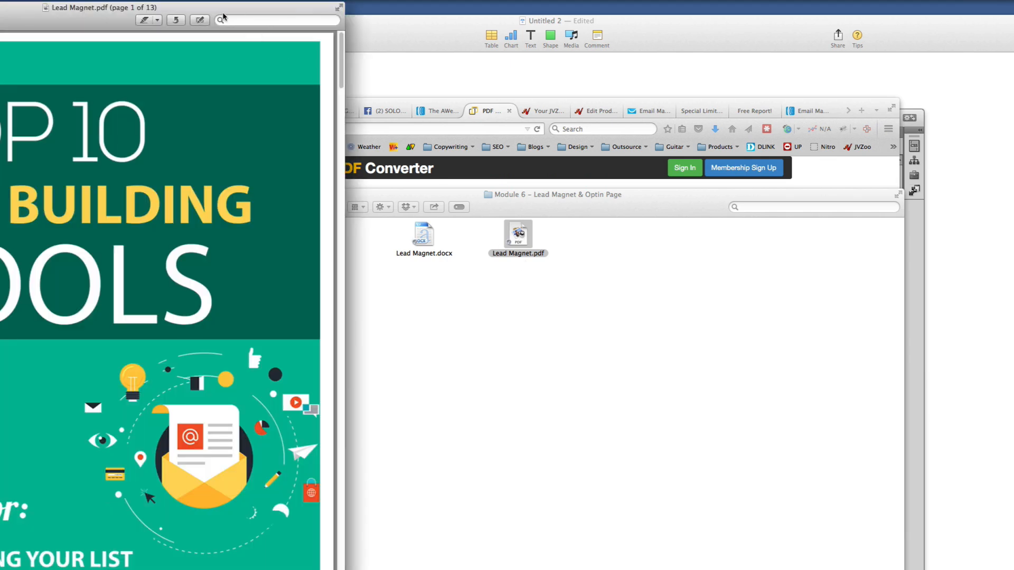
# Page through Lead Magnet.pdf at full height, then close it and select Lead Magnet.docx
pyautogui.doubleClick(227, 17)
pyautogui.scroll(-15, 548, 292)
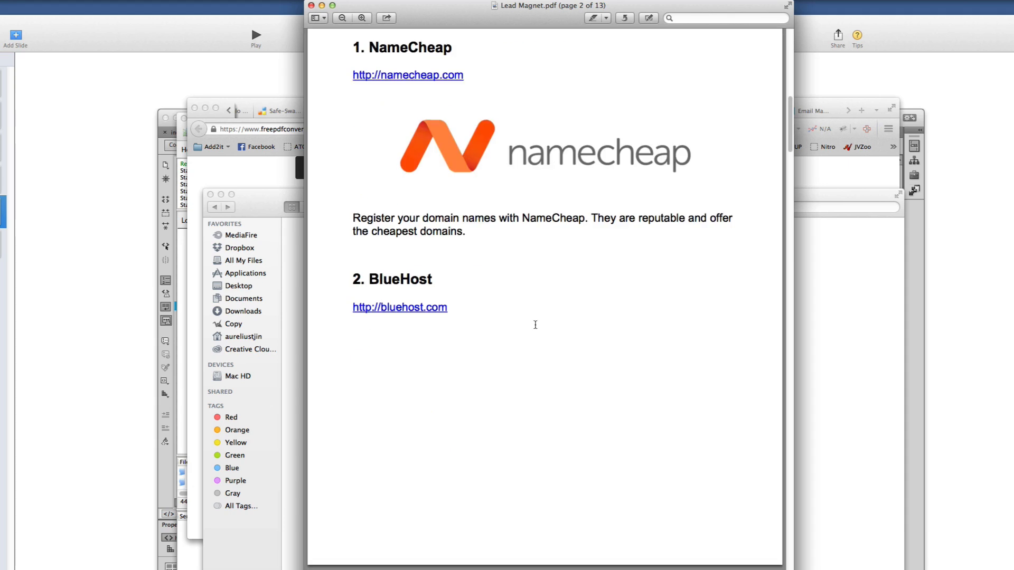
pyautogui.scroll(4, 534, 325)
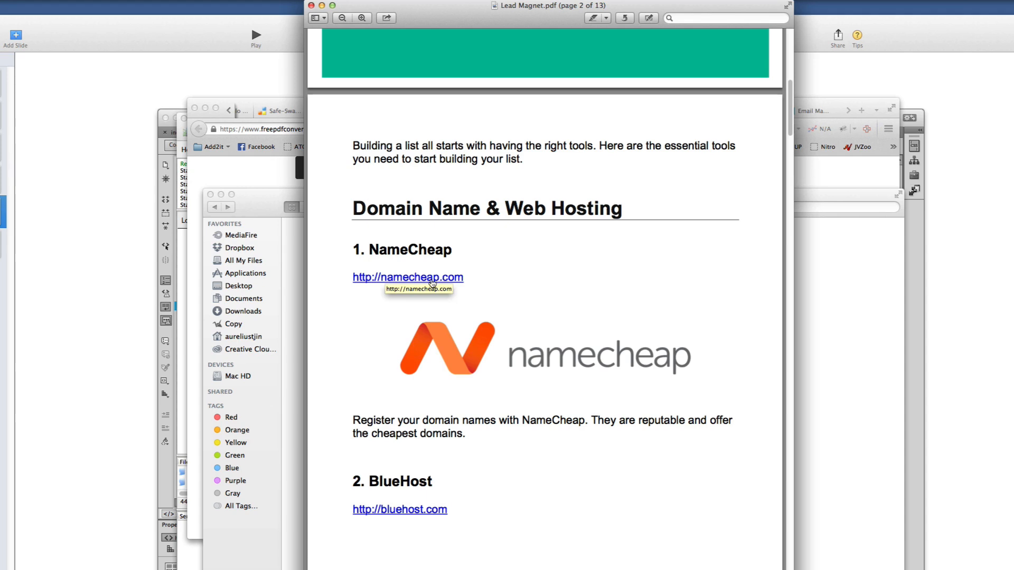
pyautogui.scroll(-3, 439, 350)
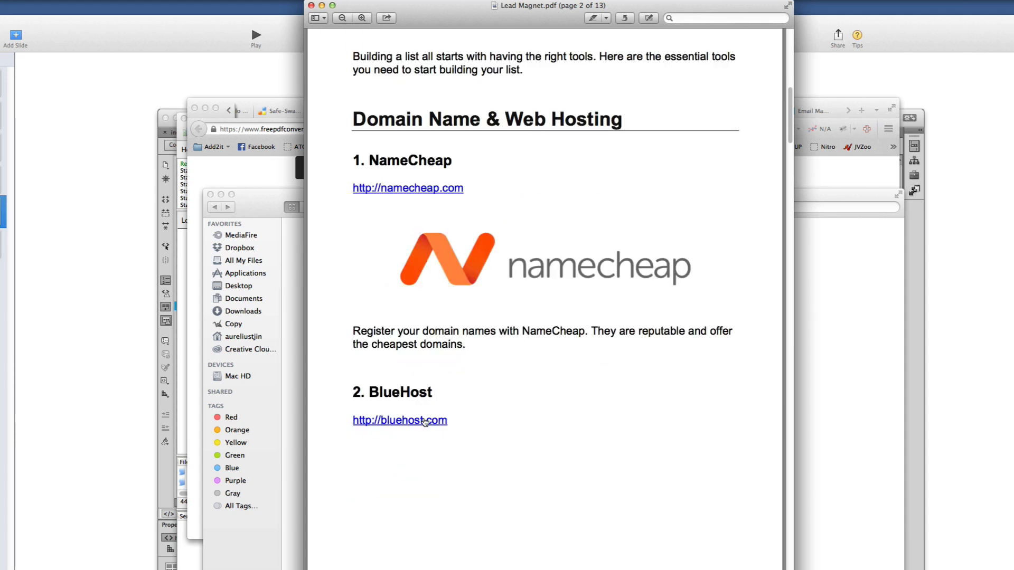
pyautogui.scroll(-15, 425, 420)
pyautogui.scroll(20, 438, 412)
pyautogui.click(311, 5)
pyautogui.click(418, 230)
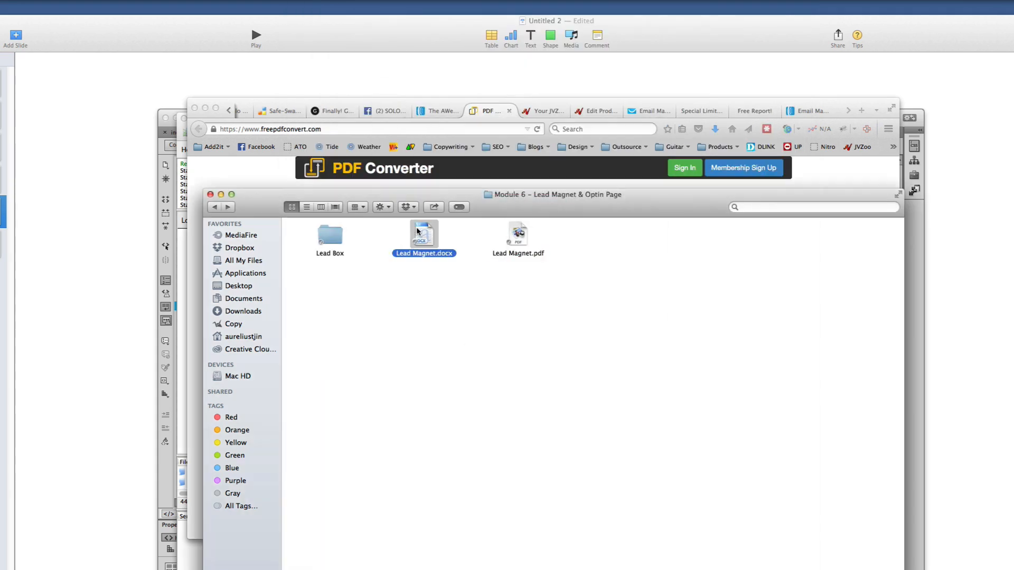
# Open Lead Magnet.docx, check the Claim Now button, and close it
pyautogui.doubleClick(417, 231)
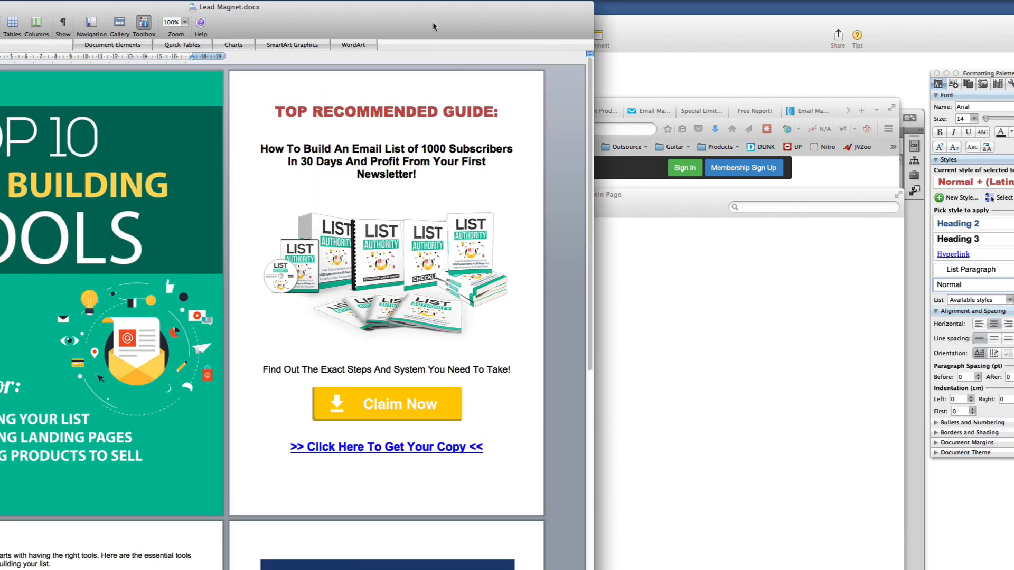
pyautogui.moveTo(431, 20); pyautogui.dragTo(711, 19)
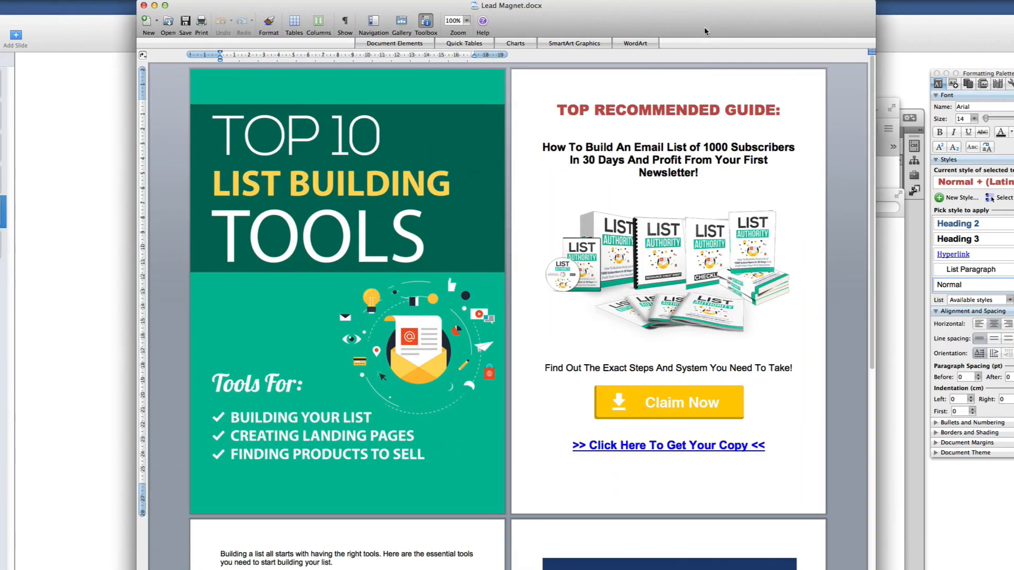
pyautogui.click(673, 404)
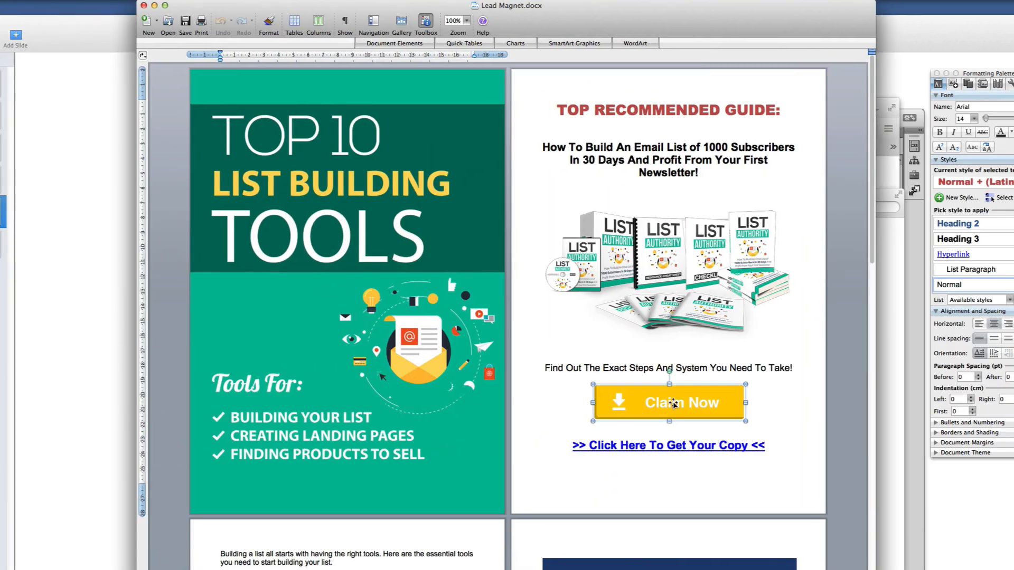
pyautogui.click(143, 5)
pyautogui.click(501, 113)
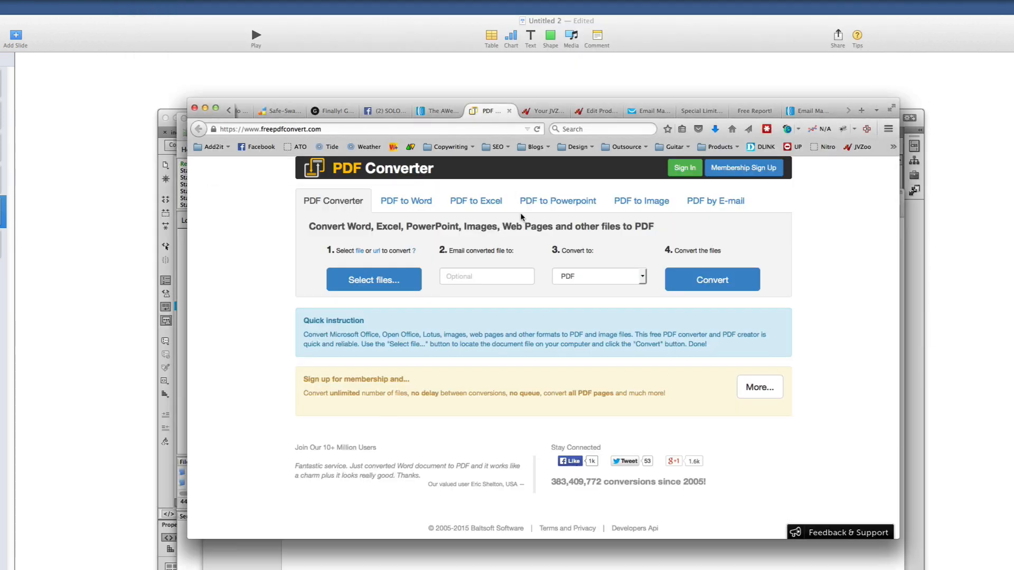
pyautogui.click(623, 568)
# Reopen Lead Magnet.docx, scroll through its pages, and close it again
pyautogui.doubleClick(423, 235)
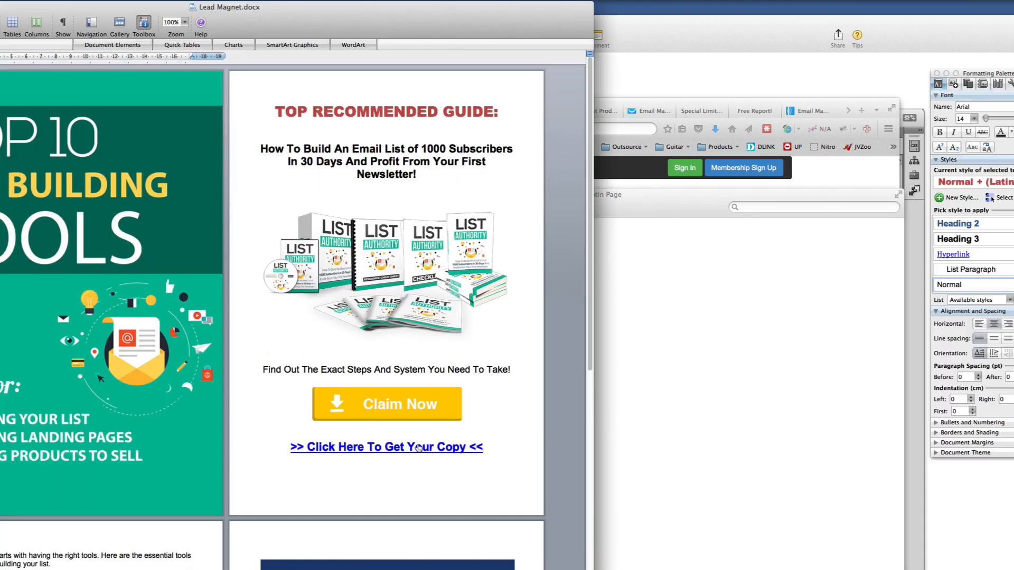
pyautogui.moveTo(409, 30); pyautogui.dragTo(635, 28)
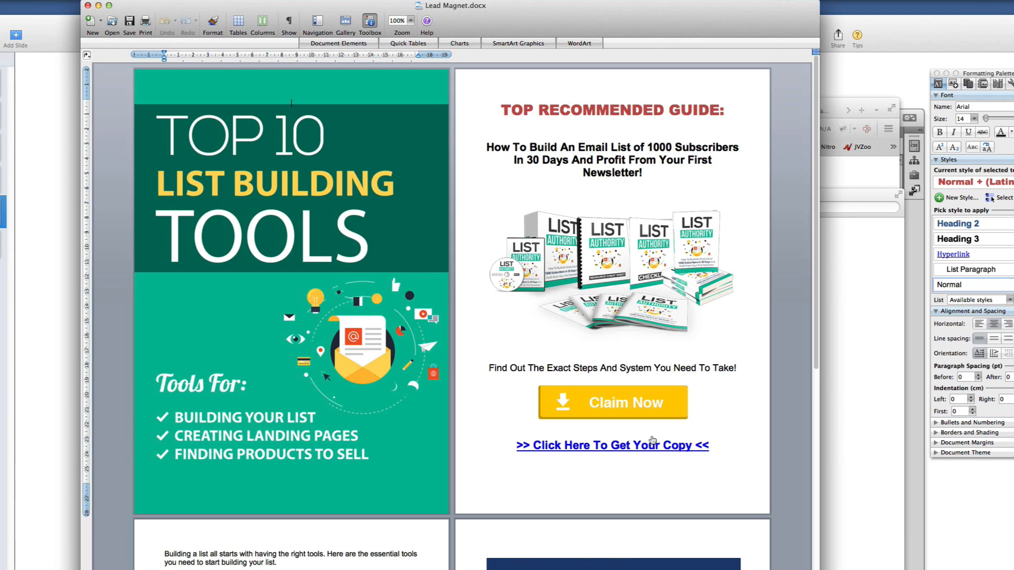
pyautogui.scroll(-10, 290, 369)
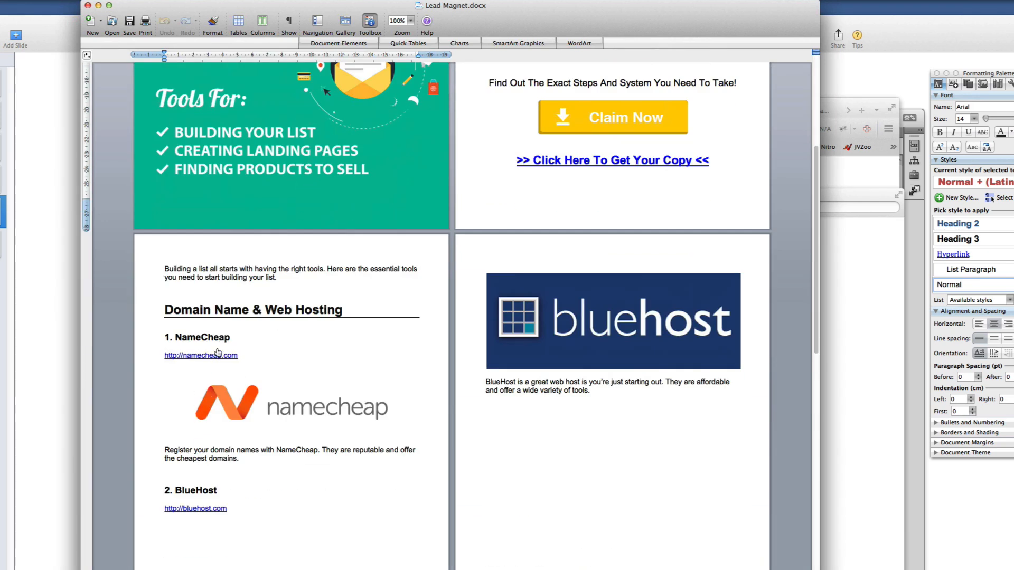
pyautogui.scroll(10, 413, 447)
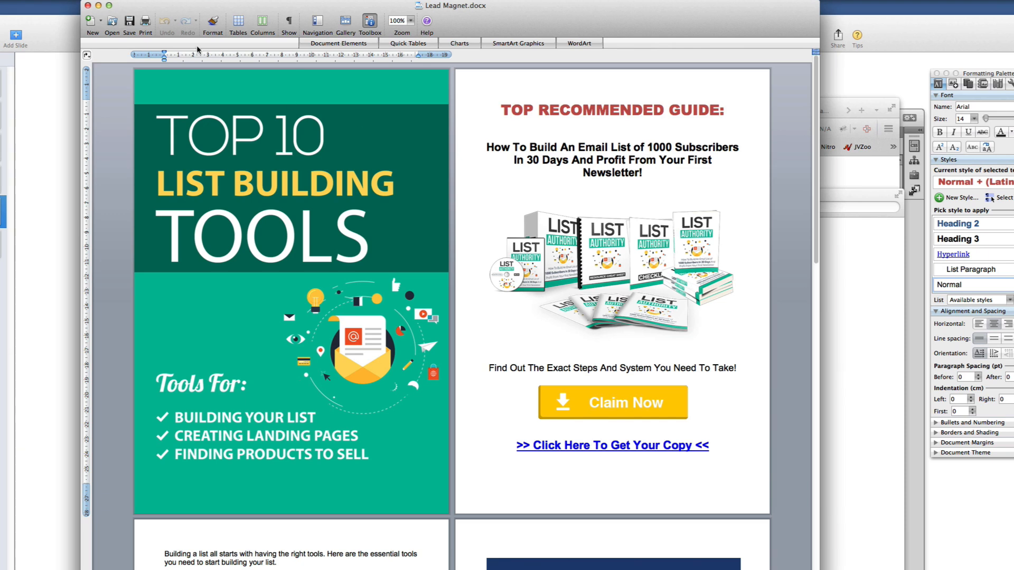
pyautogui.click(87, 7)
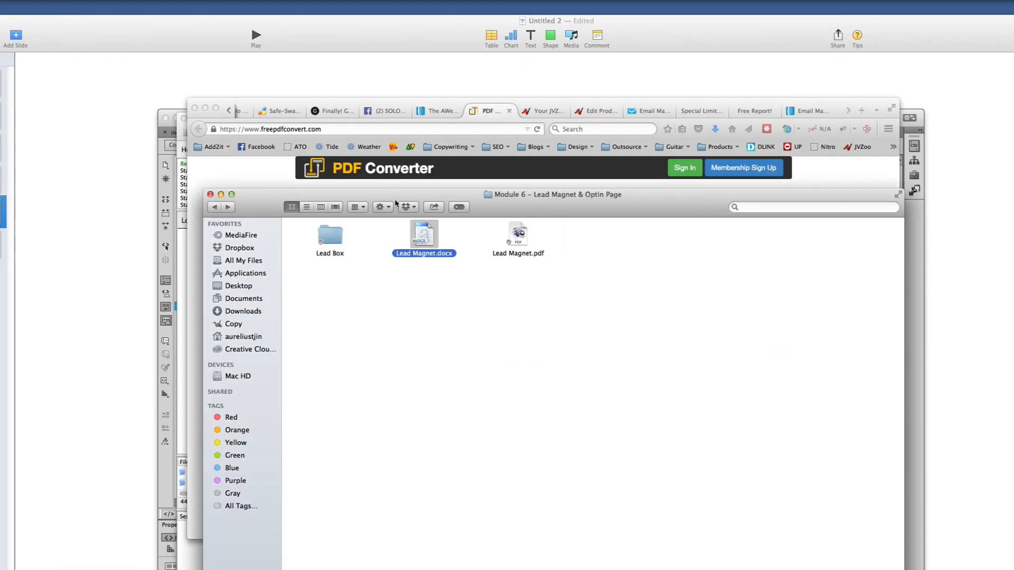
# Select both Lead Magnet files in Module 6, then enter Lead Box and bring up index.html's options
pyautogui.click(399, 178)
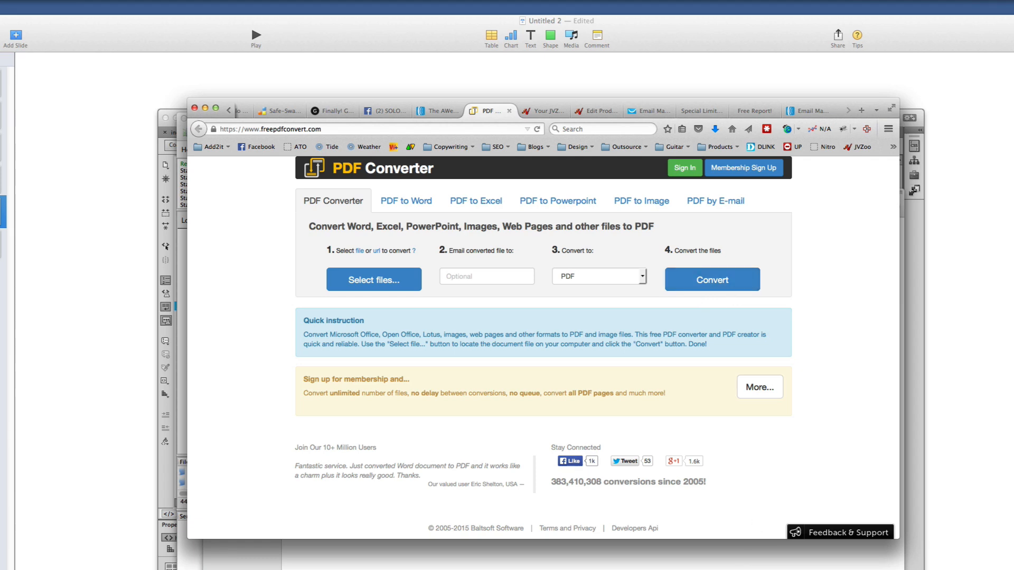
pyautogui.click(738, 565)
pyautogui.click(518, 230)
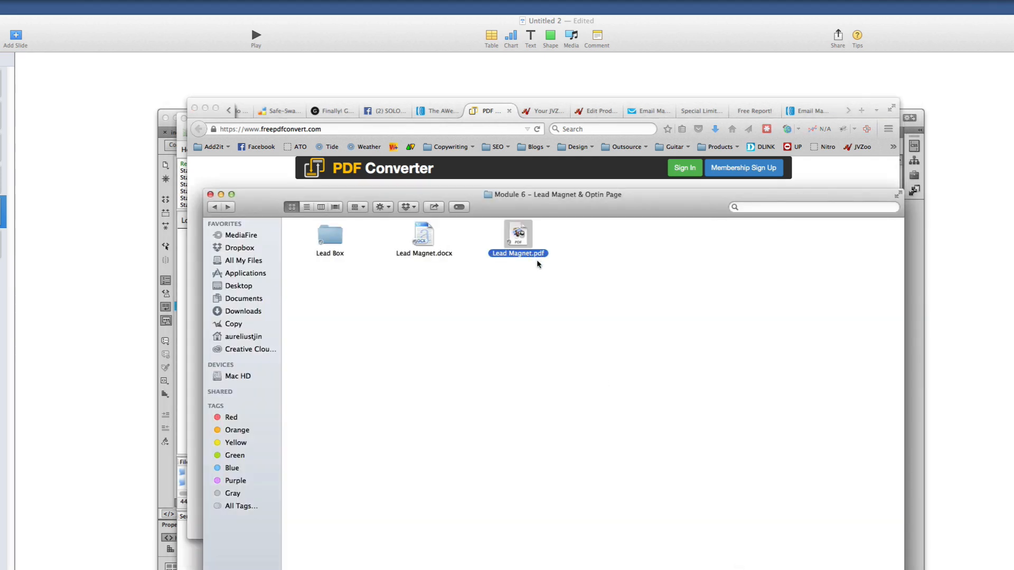
pyautogui.click(350, 271)
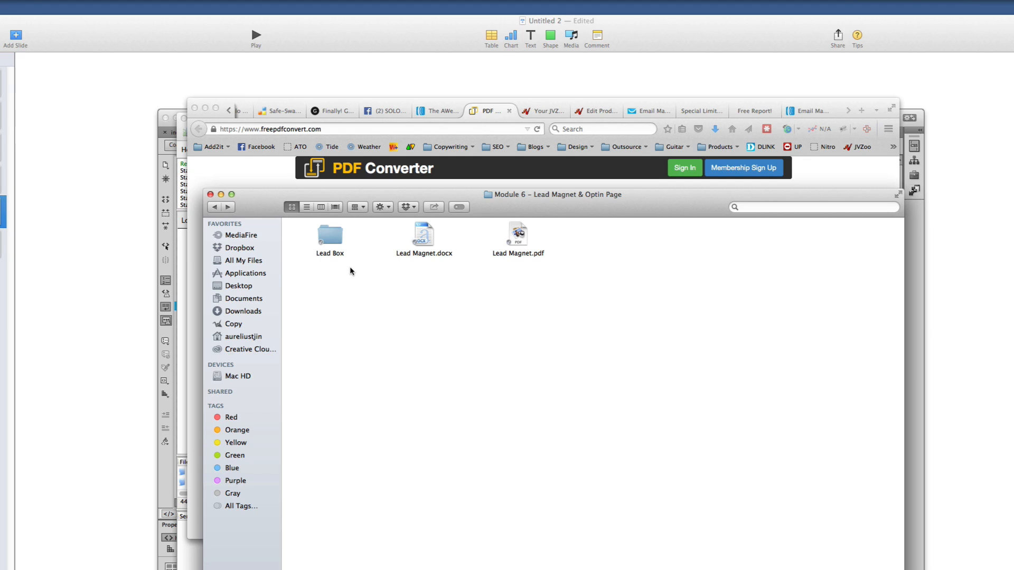
pyautogui.moveTo(542, 291); pyautogui.dragTo(417, 310)
pyautogui.doubleClick(343, 239)
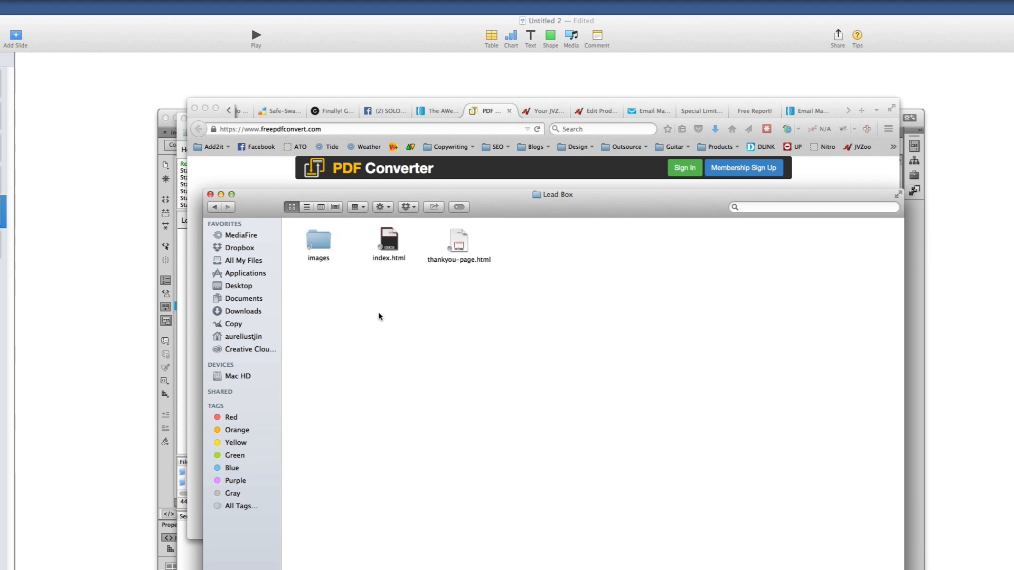
pyautogui.rightClick(390, 258)
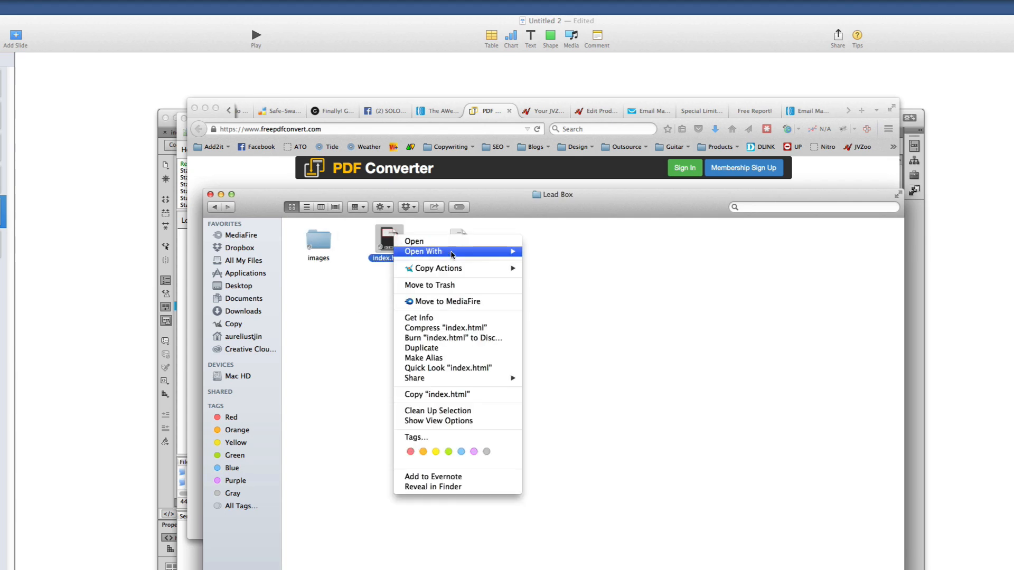
# Open index.html in Dreamweaver and select the [OPT-IN FORM GOES HERE] placeholder
pyautogui.moveTo(444, 252)
pyautogui.click(570, 268)
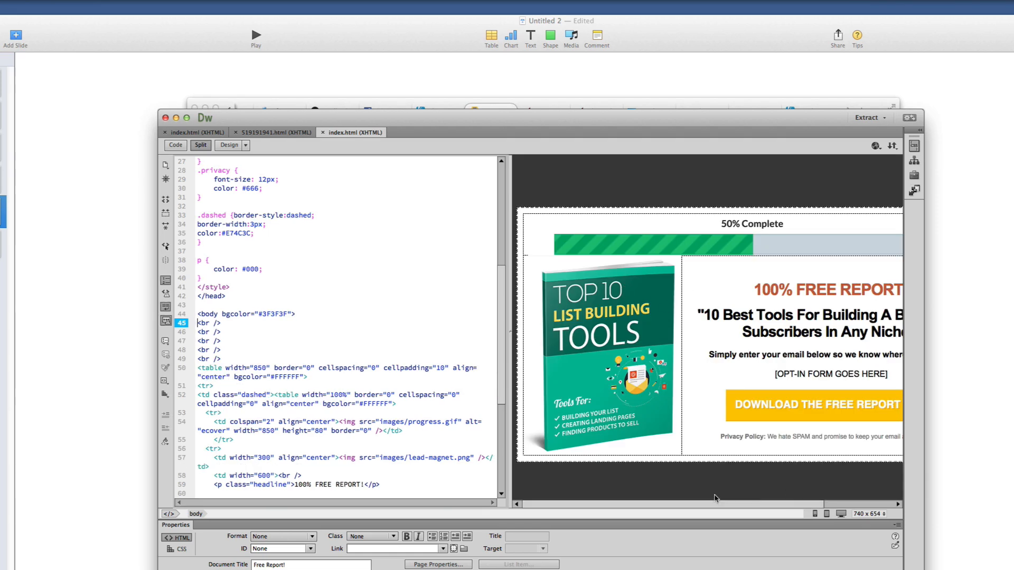
pyautogui.moveTo(787, 506); pyautogui.dragTo(858, 506)
pyautogui.click(744, 374)
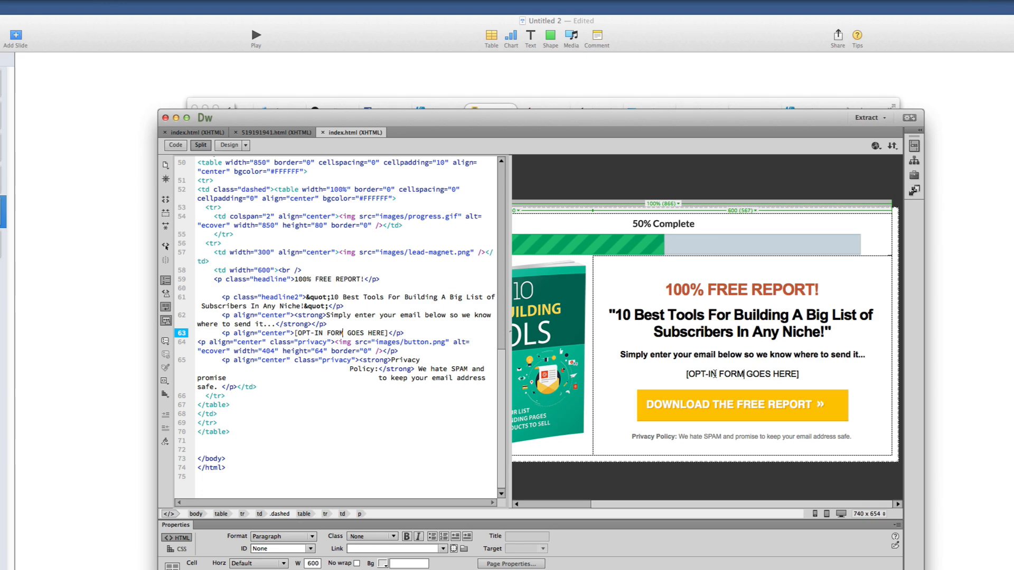
pyautogui.moveTo(681, 373); pyautogui.dragTo(834, 380)
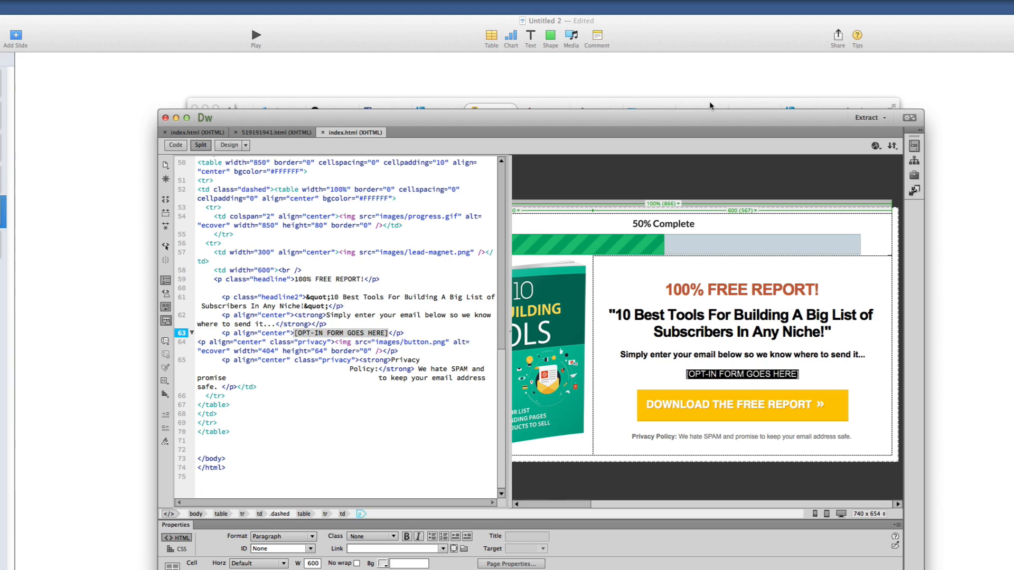
# In the browser, go to the GetResponse campaigns list and start creating a new campaign
pyautogui.click(710, 107)
pyautogui.click(651, 111)
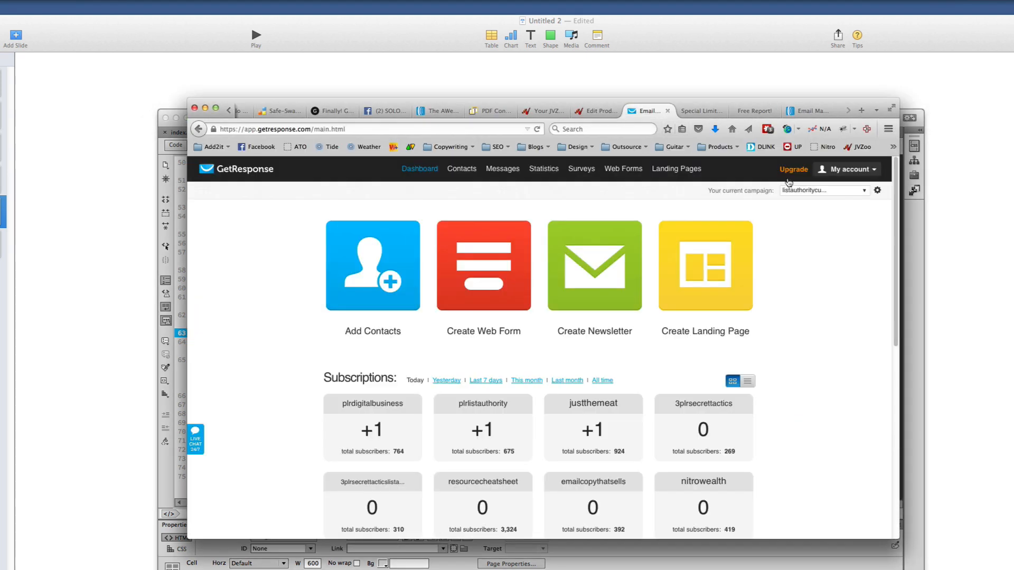
pyautogui.click(865, 193)
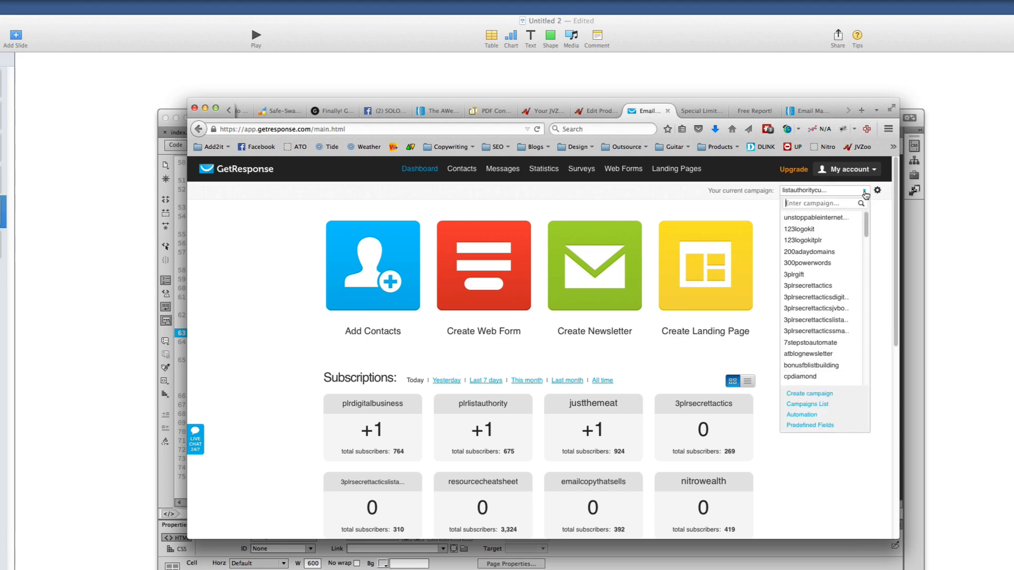
pyautogui.click(809, 394)
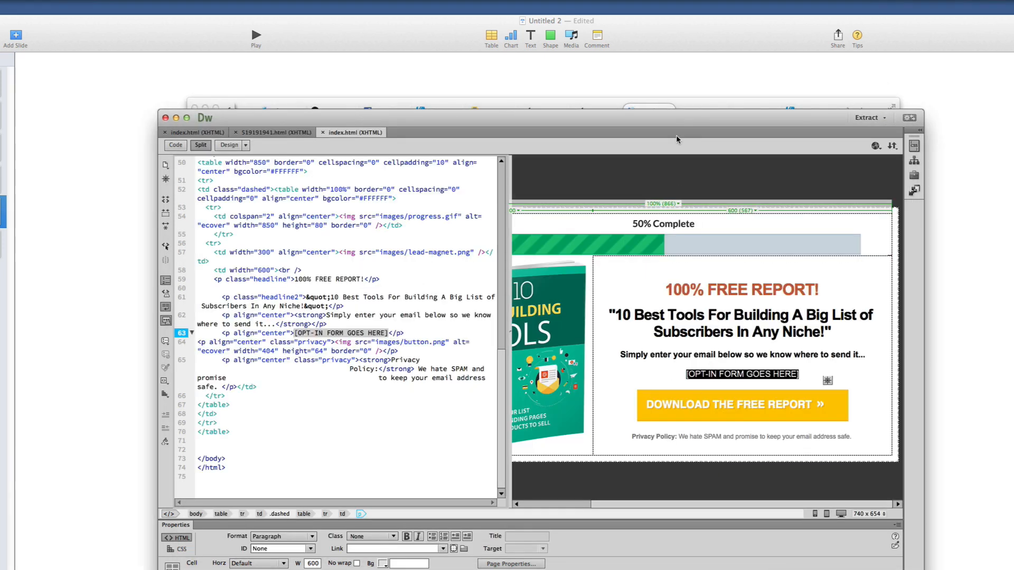
pyautogui.hscroll(-5, 601, 400)
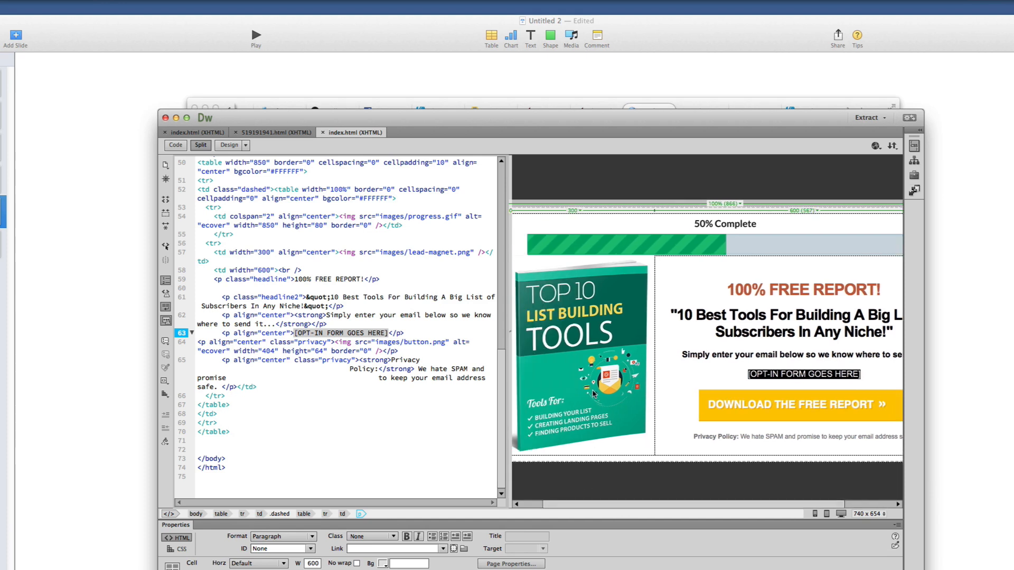
# Create a new GetResponse campaign named 'top10listbuiuldin'
pyautogui.click(650, 104)
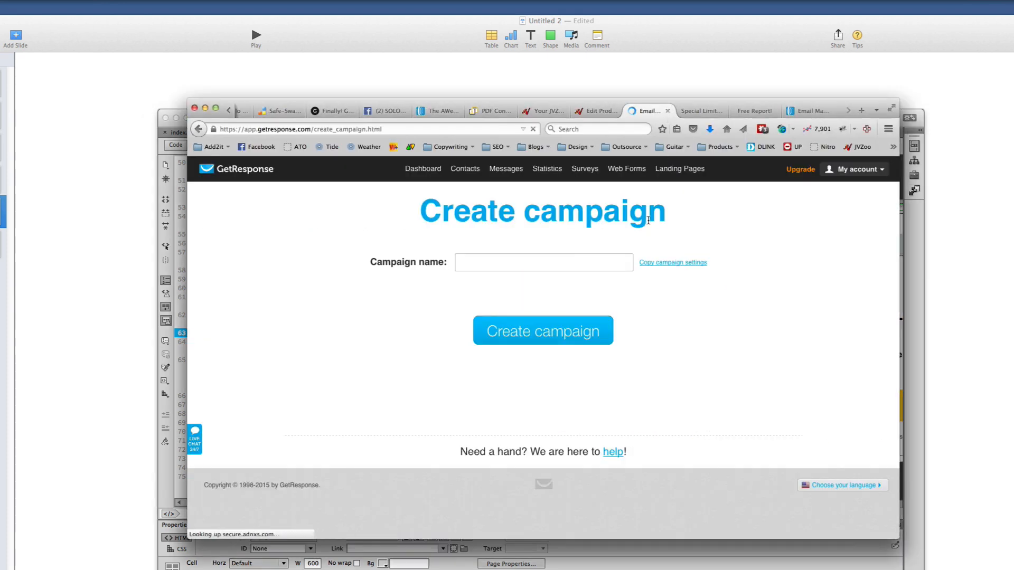
pyautogui.click(532, 264)
pyautogui.write('top10')
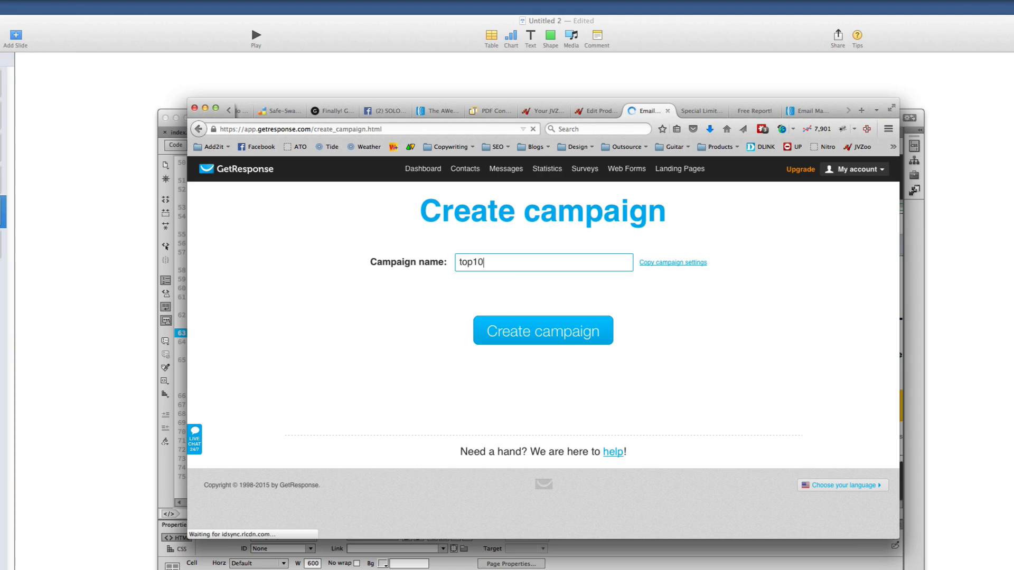
pyautogui.write('listbuiu')
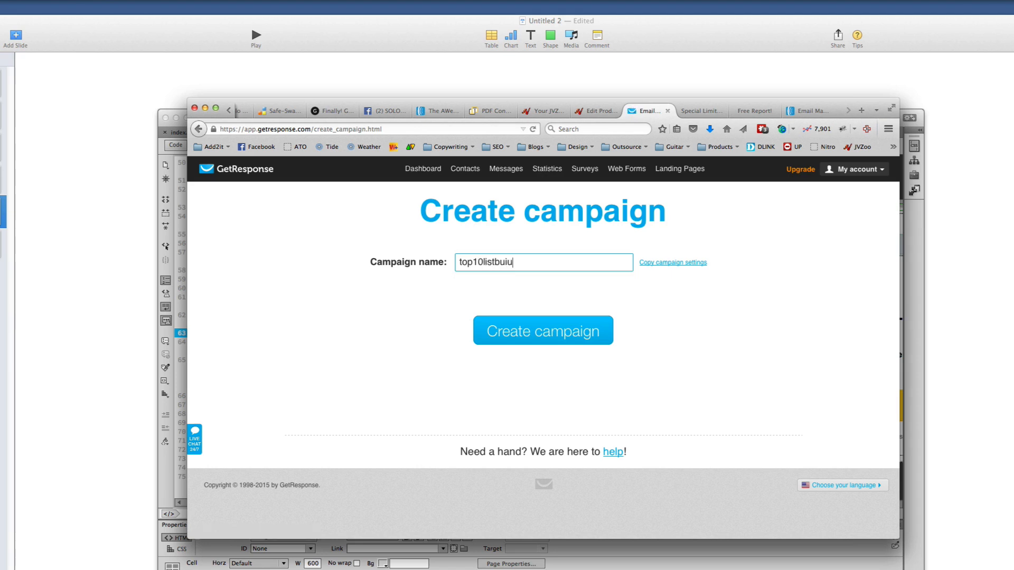
pyautogui.write('ldin')
pyautogui.click(566, 340)
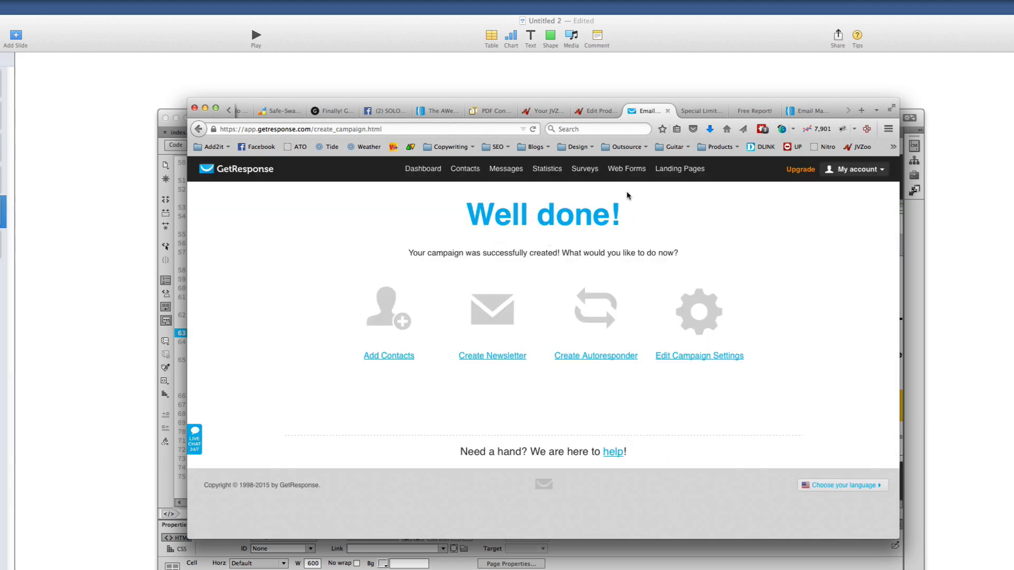
# Start a new web form and look over the Design step's templates and default form
pyautogui.moveTo(625, 176)
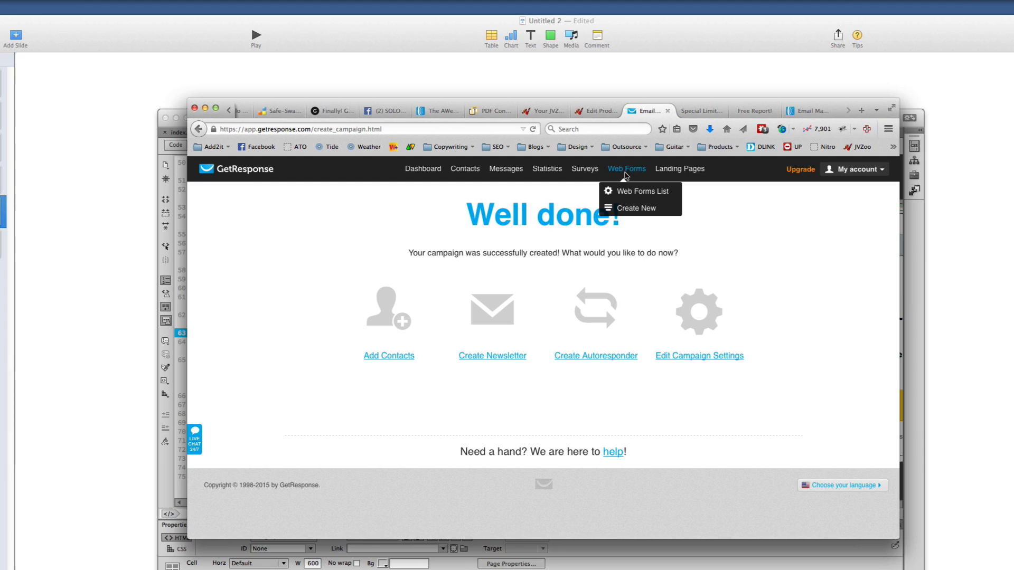
pyautogui.click(629, 211)
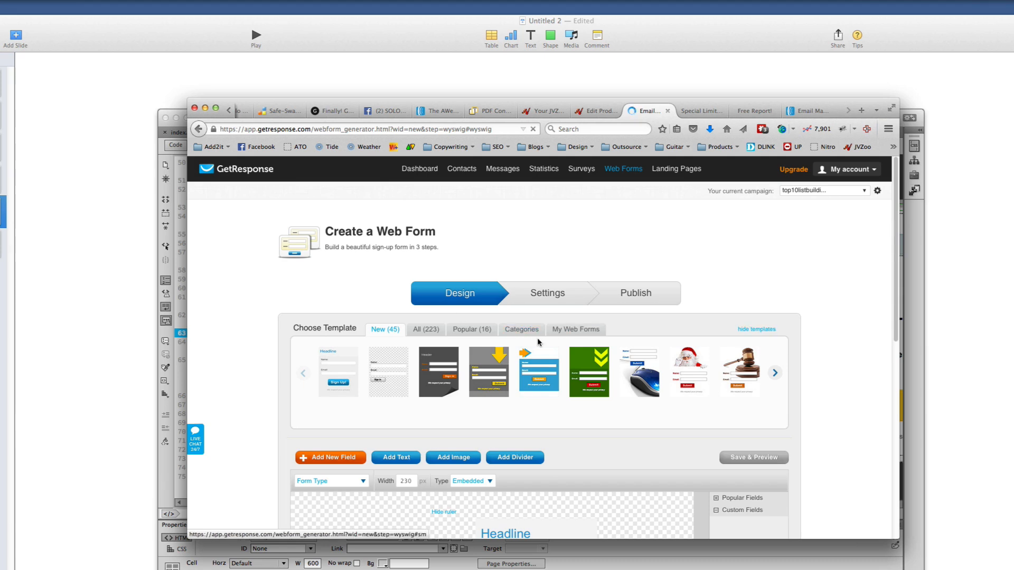
pyautogui.scroll(-5, 544, 343)
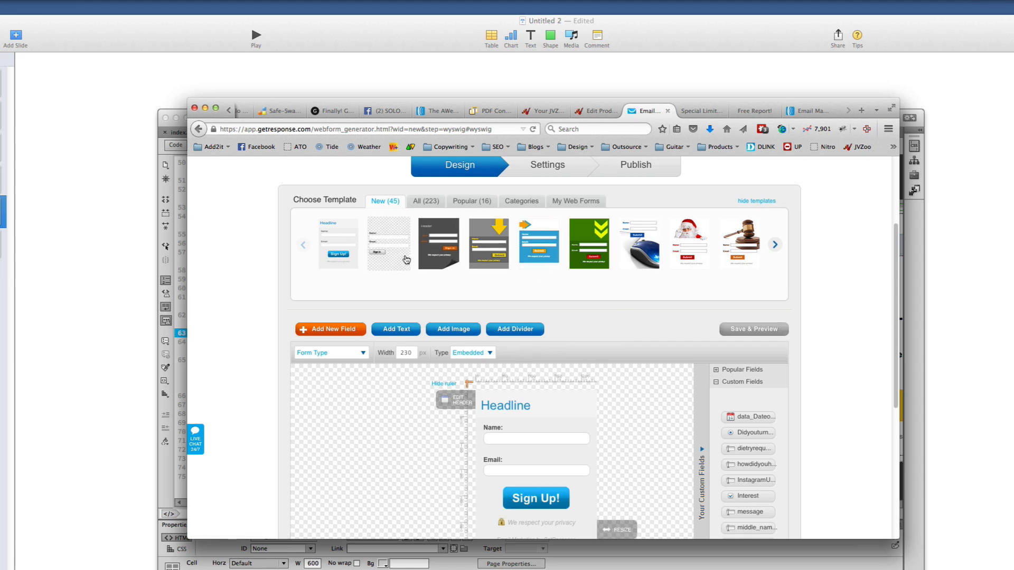
pyautogui.scroll(-5, 568, 367)
pyautogui.scroll(-1, 568, 368)
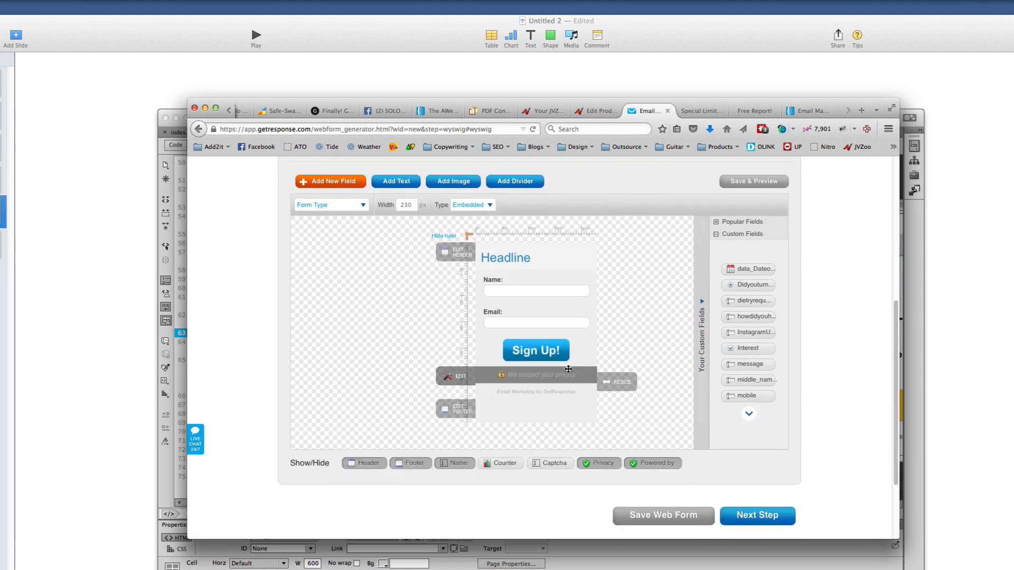
pyautogui.scroll(10, 567, 364)
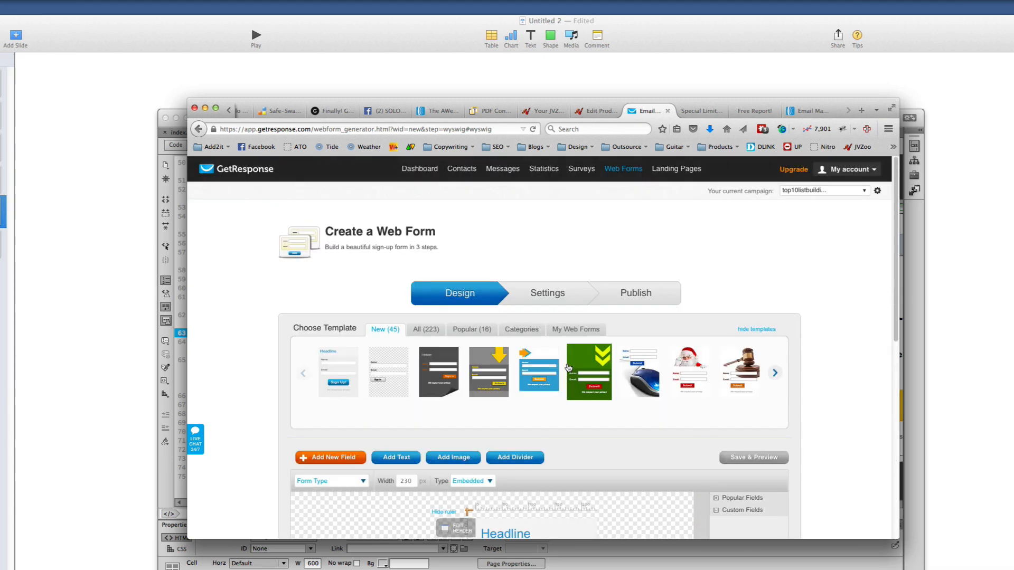
pyautogui.scroll(-8, 565, 367)
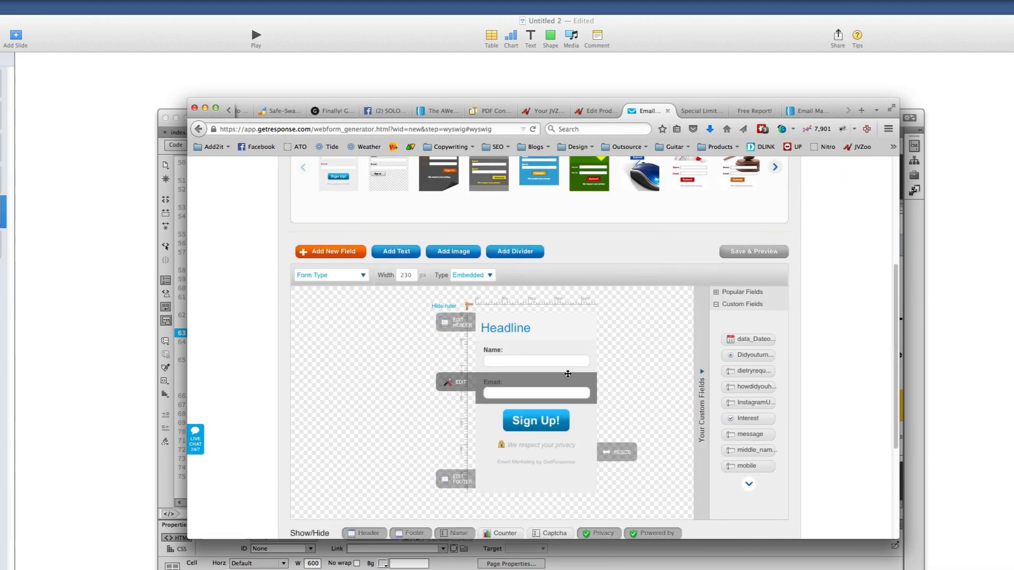
pyautogui.scroll(6, 566, 378)
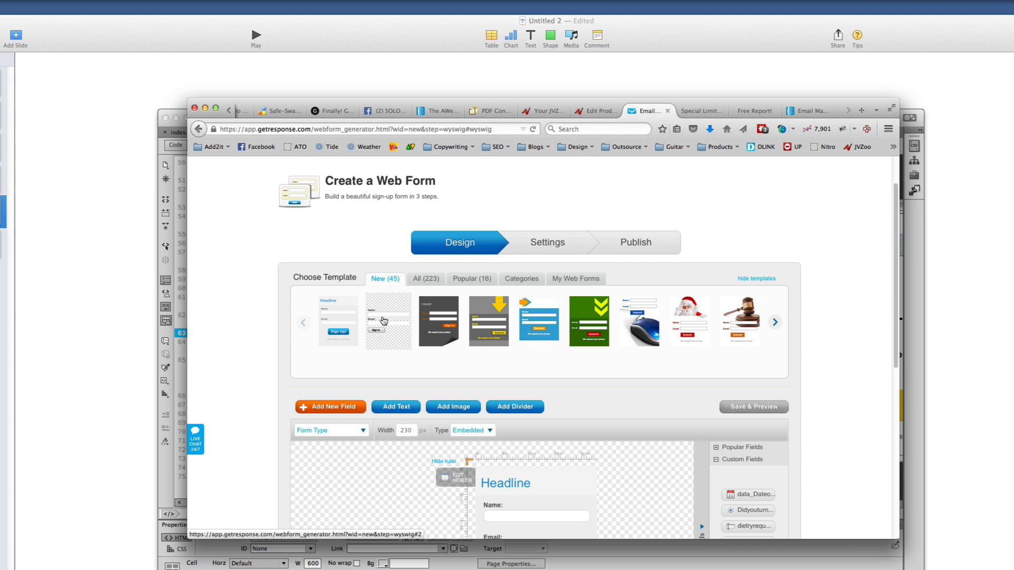
pyautogui.scroll(-3, 383, 320)
# Apply the plain transparent template to the sign-up form
pyautogui.click(388, 252)
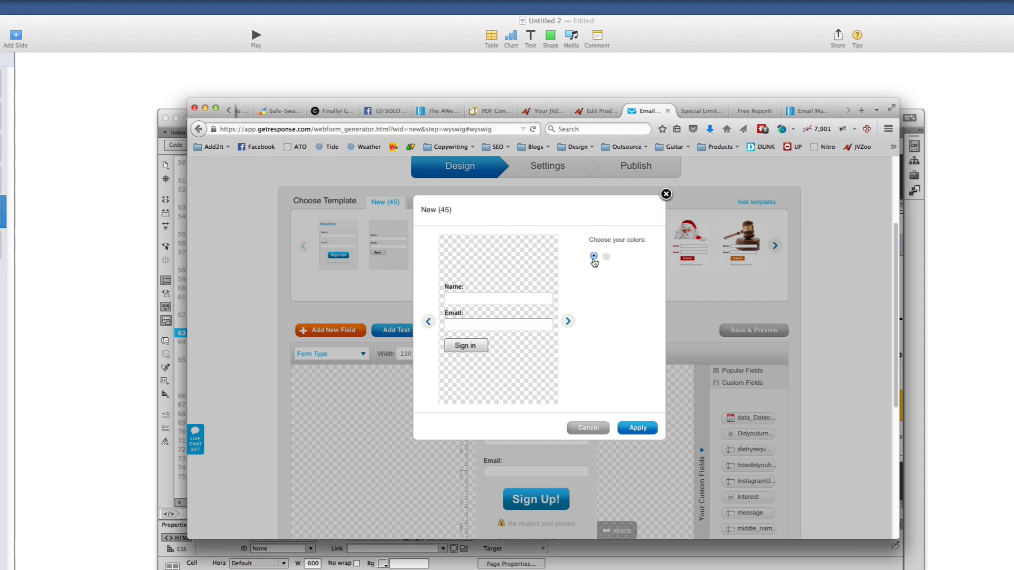
pyautogui.click(641, 431)
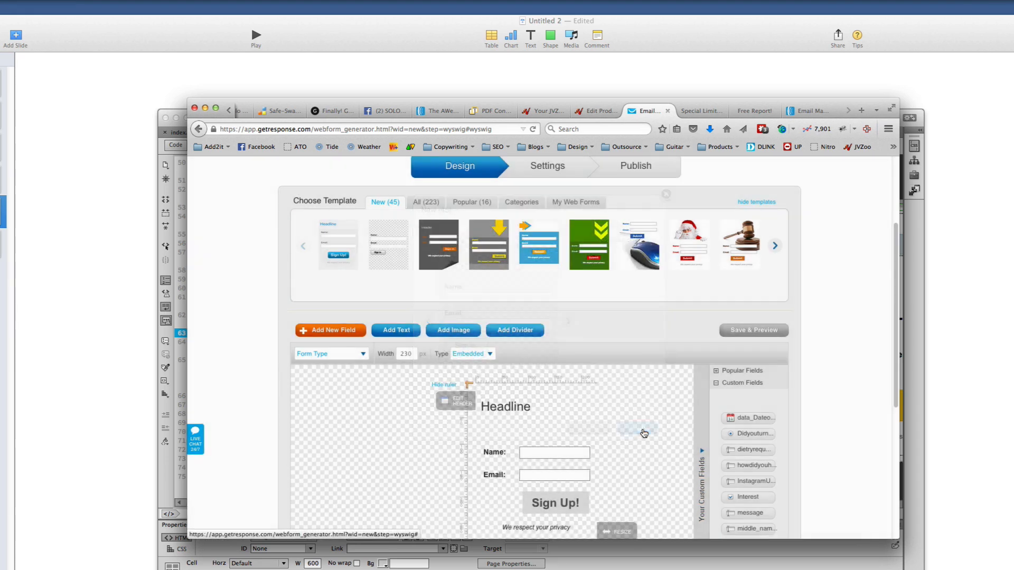
pyautogui.scroll(-3, 636, 430)
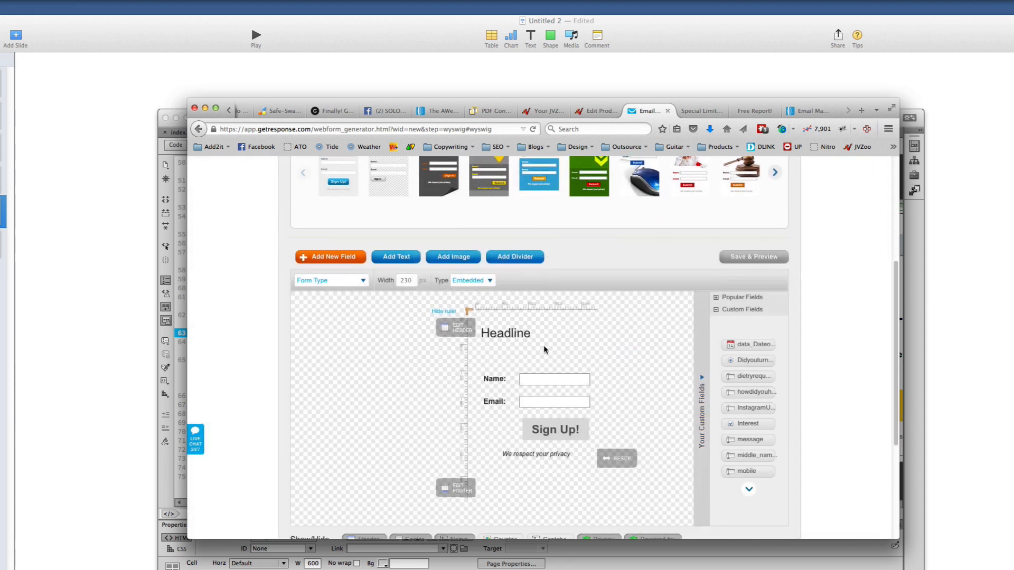
pyautogui.scroll(4, 531, 362)
pyautogui.scroll(-2, 536, 373)
pyautogui.scroll(2, 535, 372)
pyautogui.scroll(-5, 537, 380)
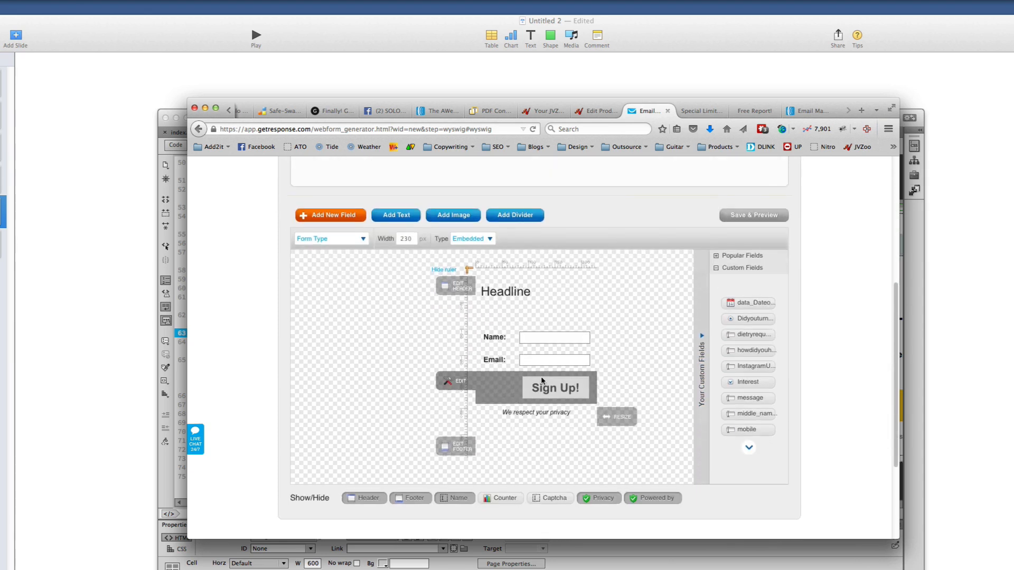
pyautogui.scroll(-5, 509, 312)
pyautogui.scroll(2, 508, 314)
pyautogui.scroll(1, 509, 317)
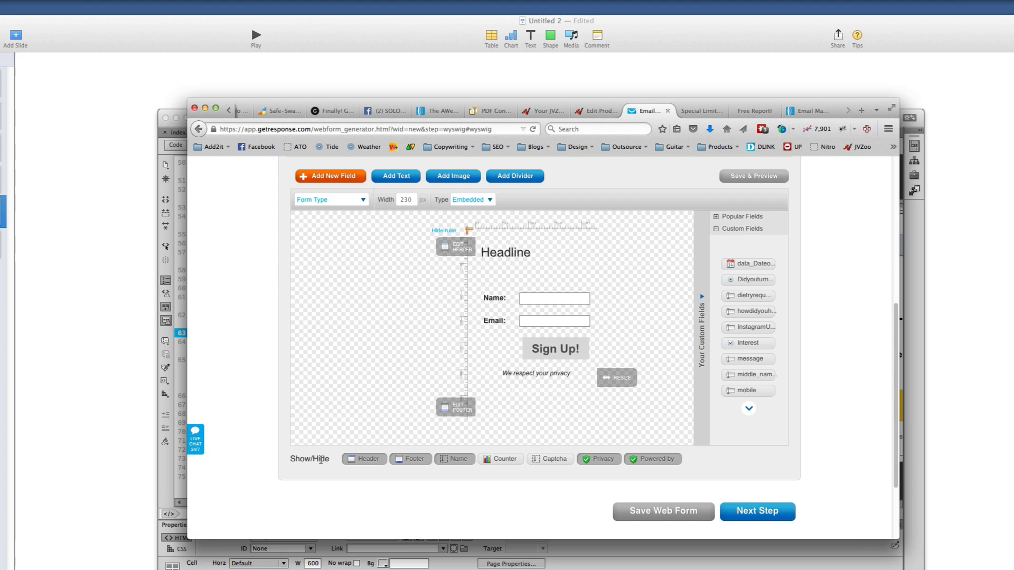
# Hide the form's header, footer, privacy note and powered-by line
pyautogui.click(369, 459)
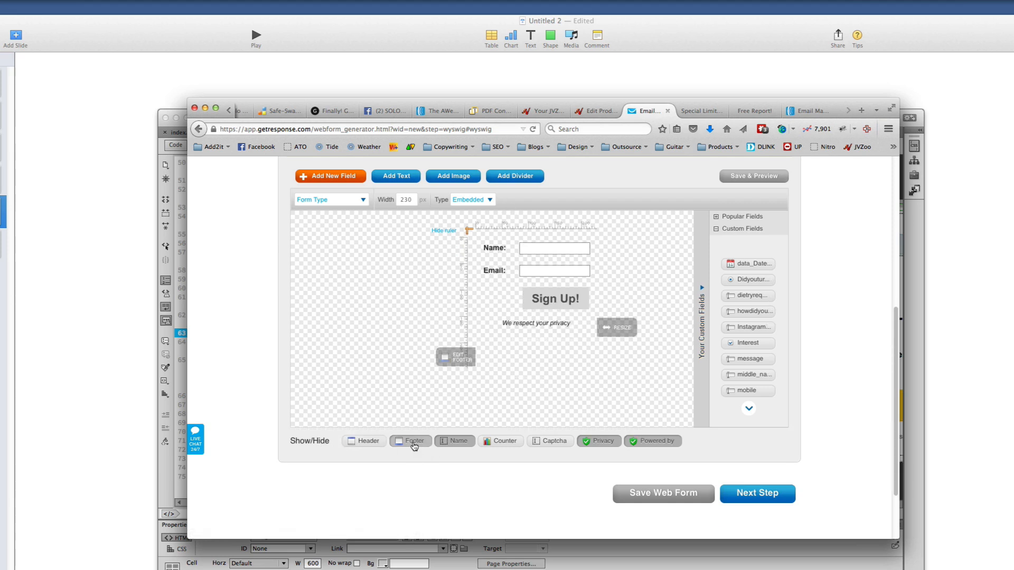
pyautogui.click(415, 443)
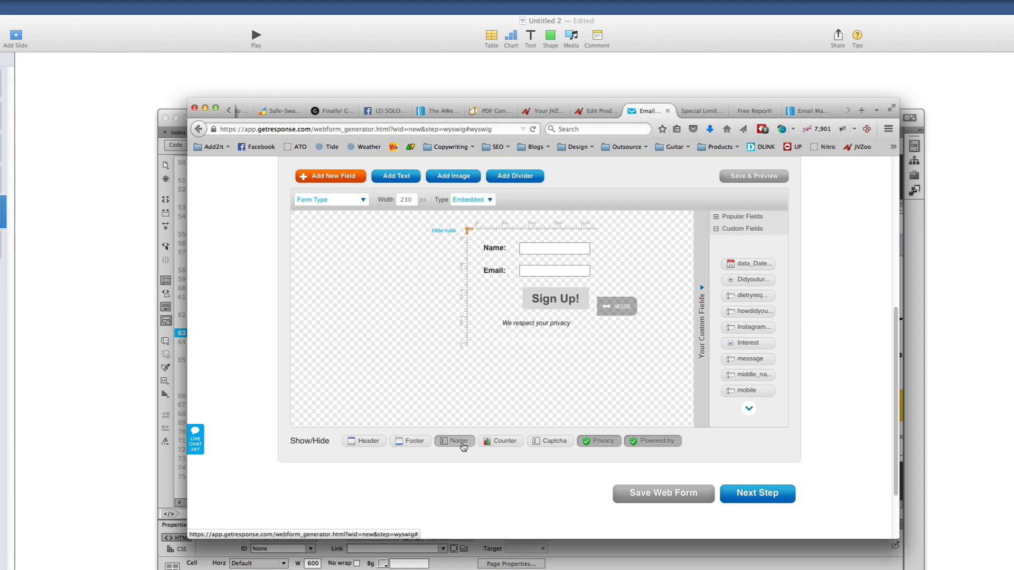
pyautogui.click(598, 446)
pyautogui.click(660, 443)
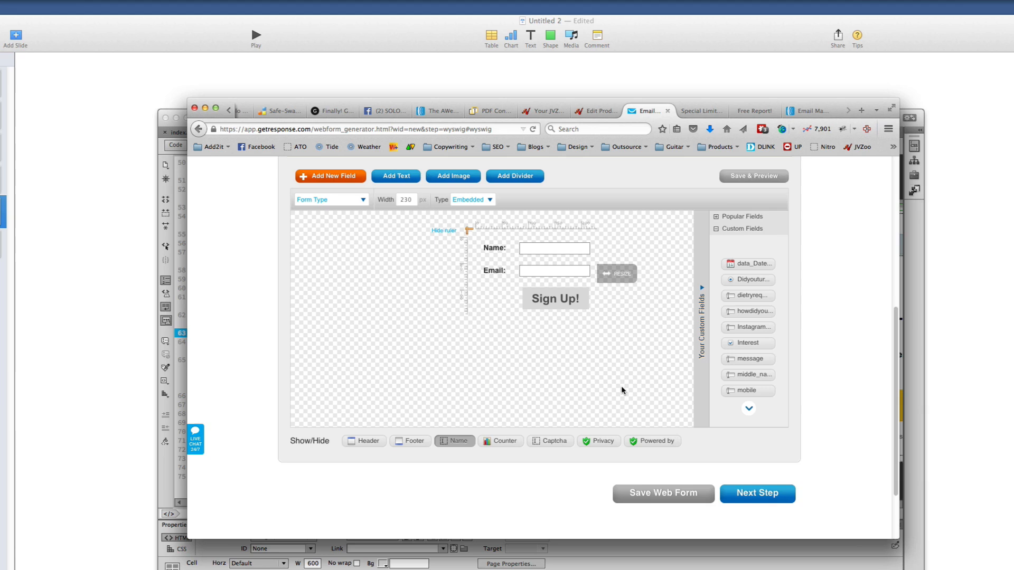
pyautogui.scroll(3, 621, 388)
pyautogui.moveTo(499, 336)
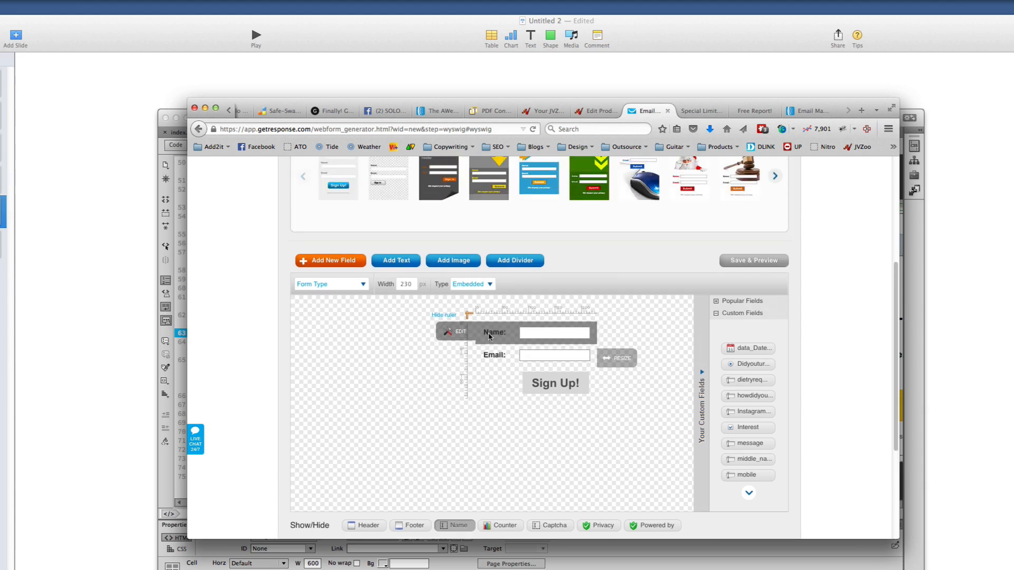
# Relabel the Name field as 'First Name:'
pyautogui.click(461, 332)
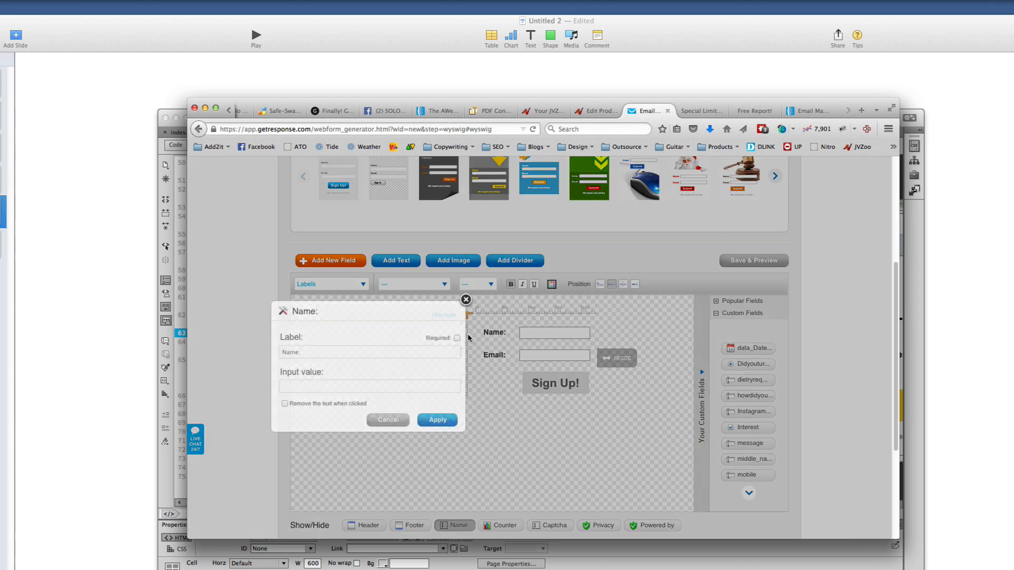
pyautogui.click(313, 382)
pyautogui.write('irst')
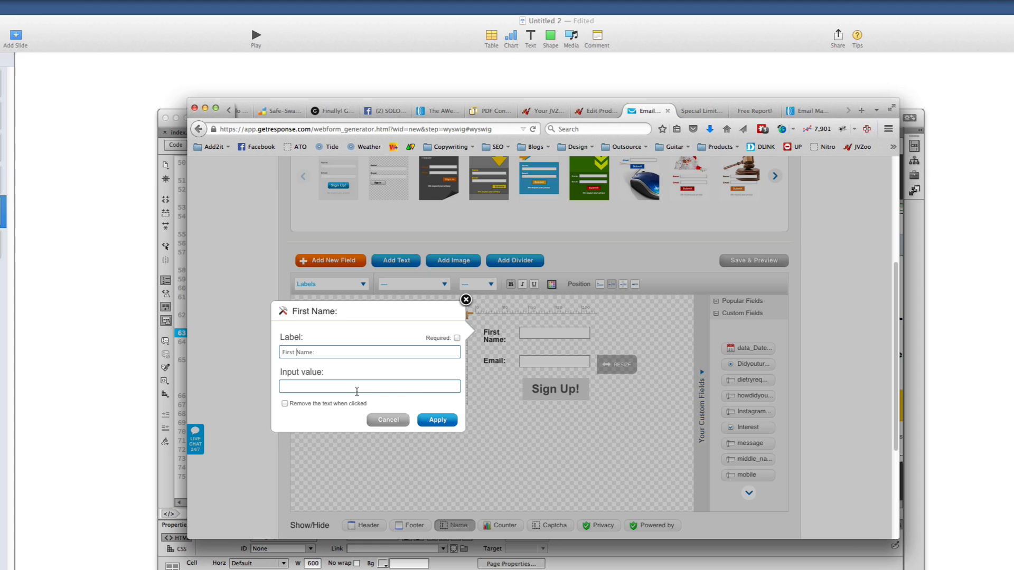
pyautogui.click(434, 419)
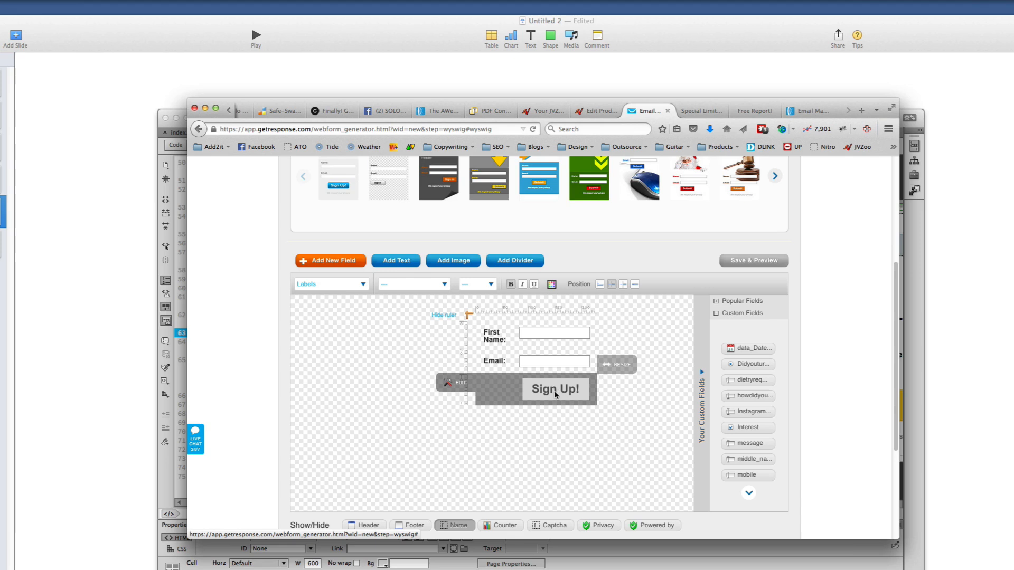
# Show the Sign Up! button's advanced style and background image settings
pyautogui.click(459, 387)
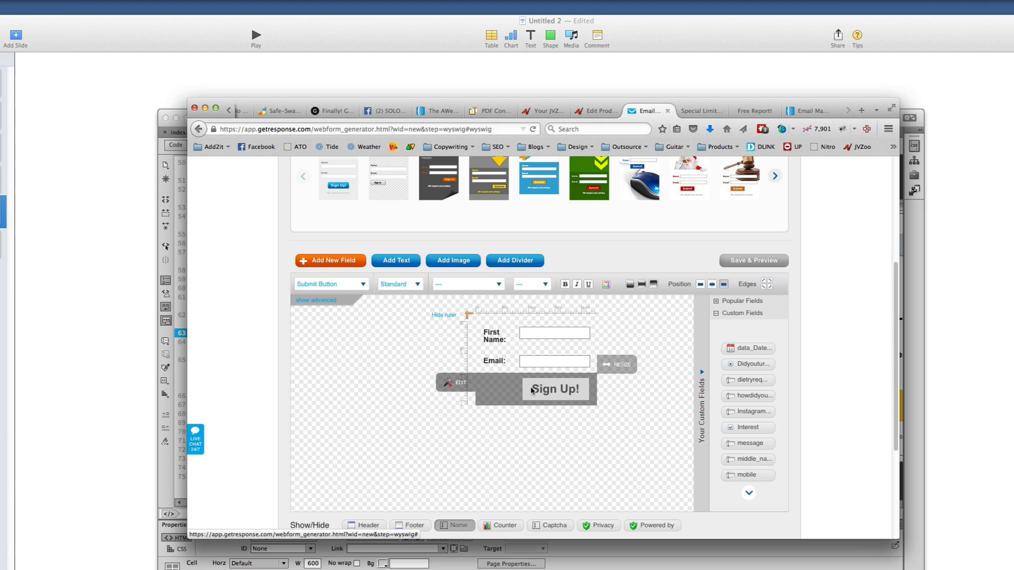
pyautogui.click(328, 301)
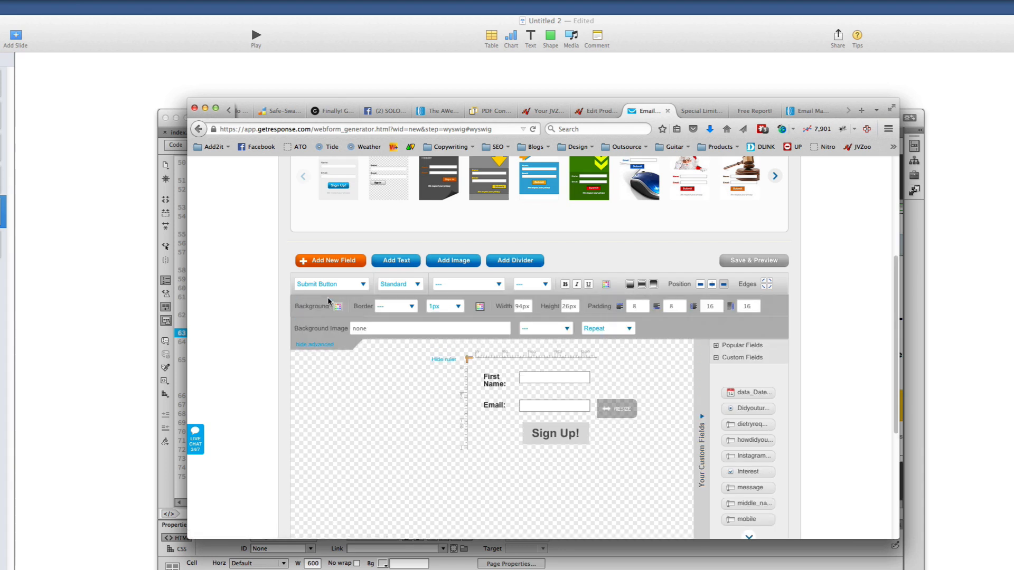
pyautogui.click(385, 330)
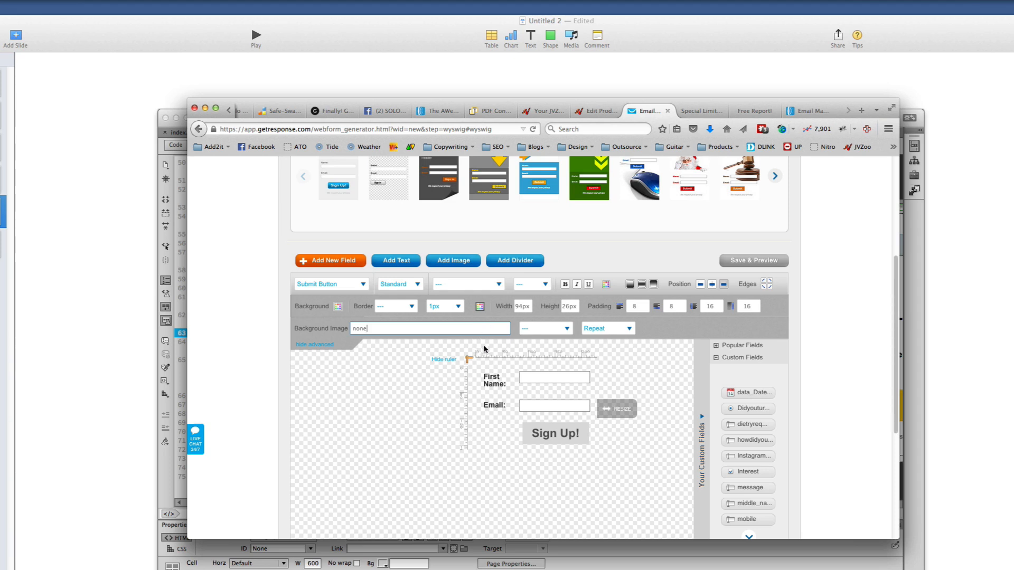
pyautogui.moveTo(574, 436)
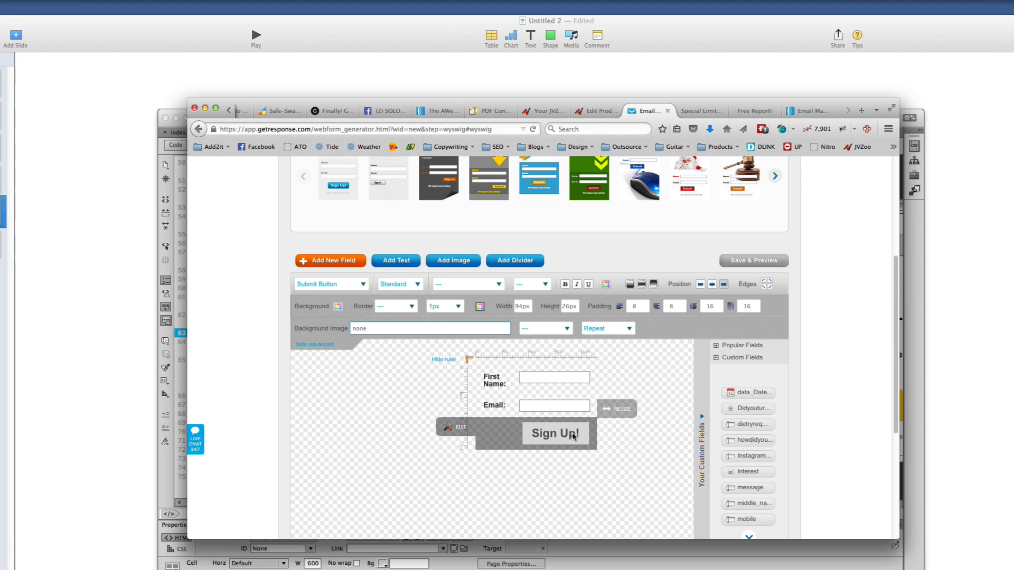
pyautogui.press('super+Tab')
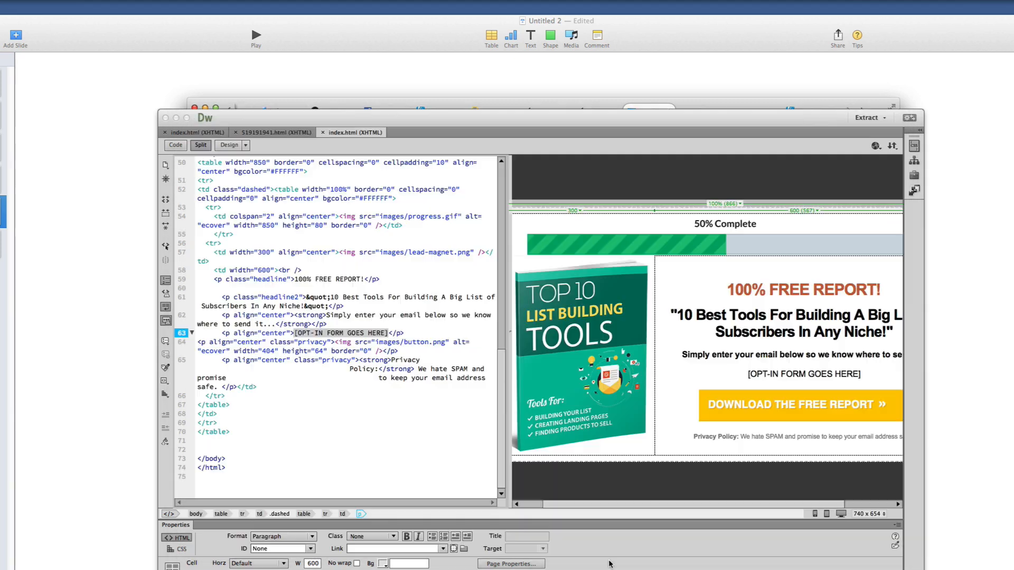
pyautogui.click(776, 405)
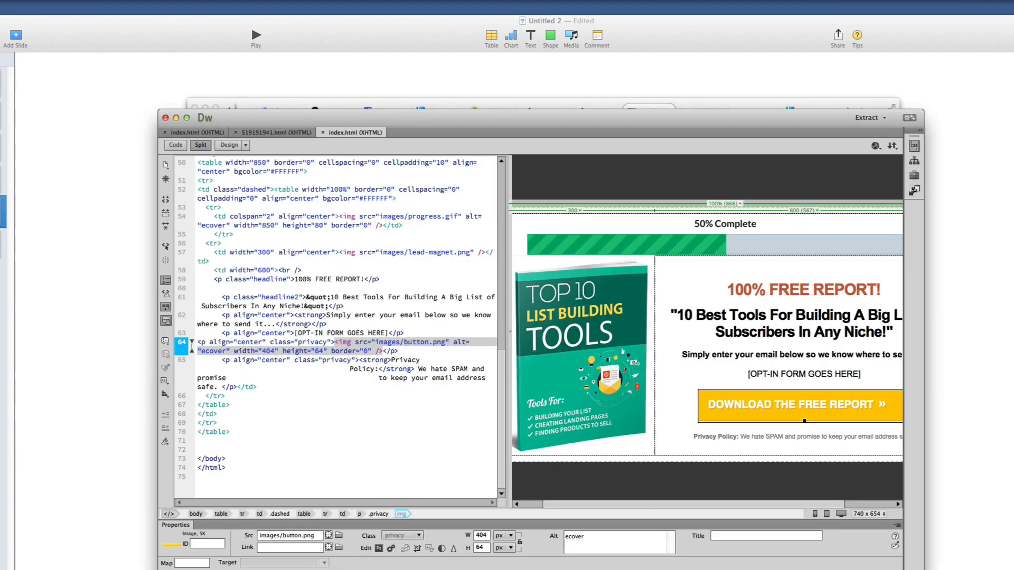
pyautogui.press('super+Tab')
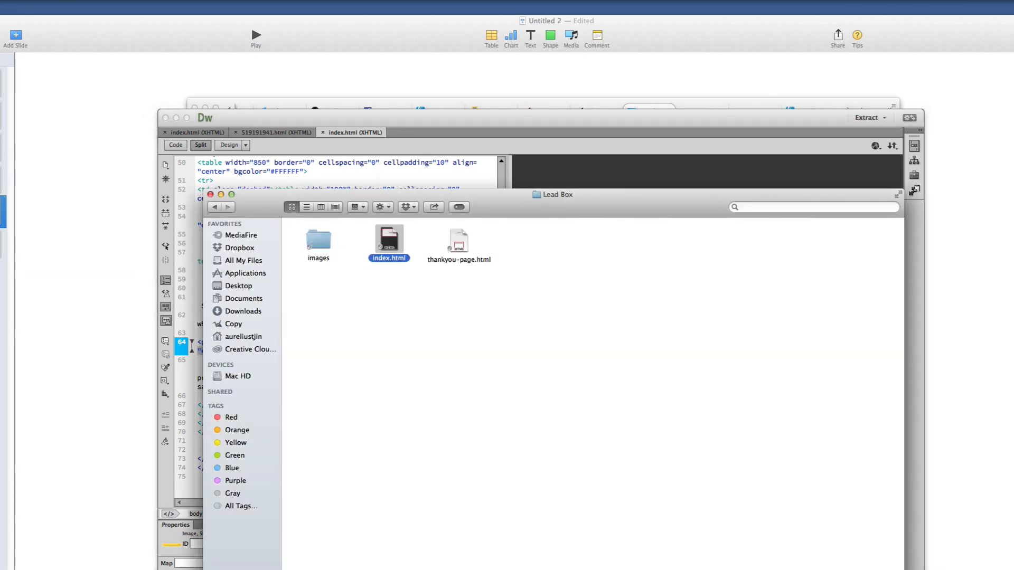
pyautogui.click(647, 106)
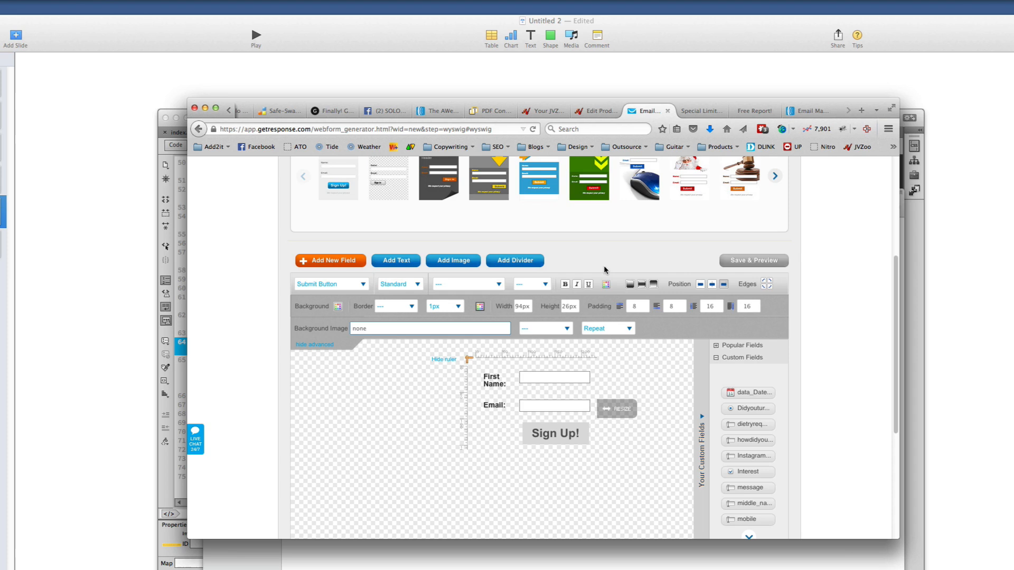
# Collapse the advanced options and review the button's font and font size lists
pyautogui.click(553, 438)
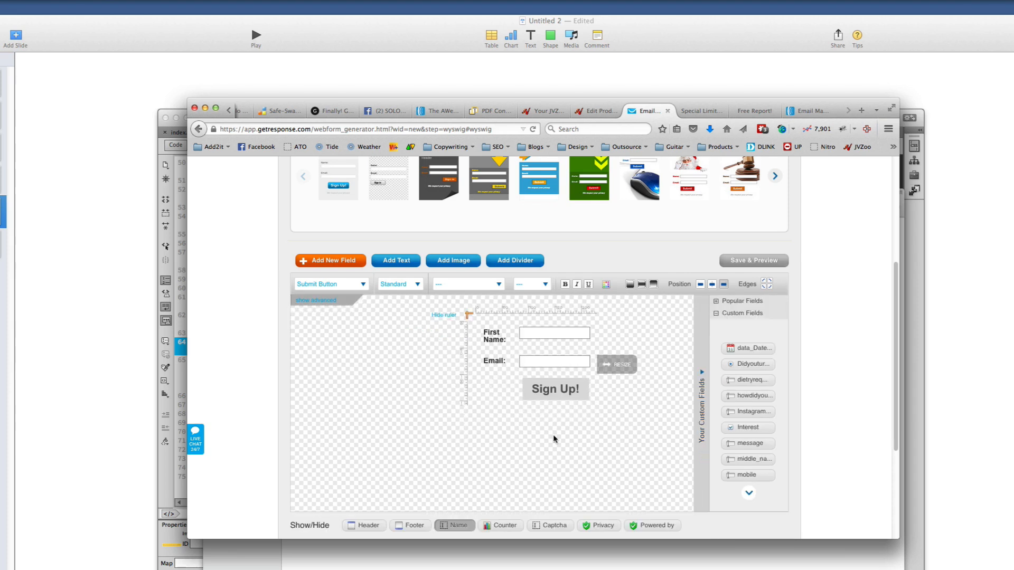
pyautogui.scroll(-1, 553, 432)
pyautogui.moveTo(558, 362)
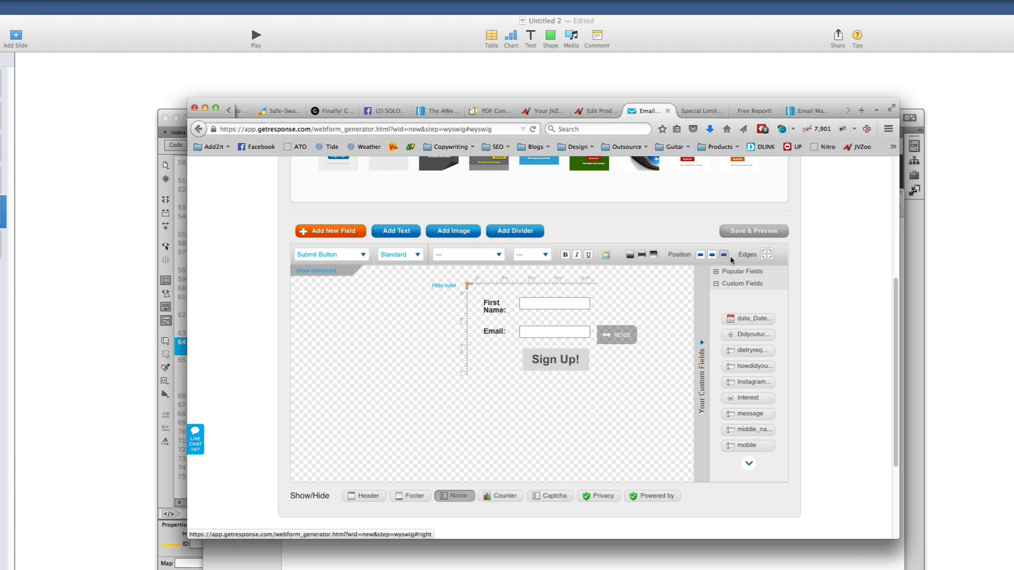
pyautogui.click(499, 256)
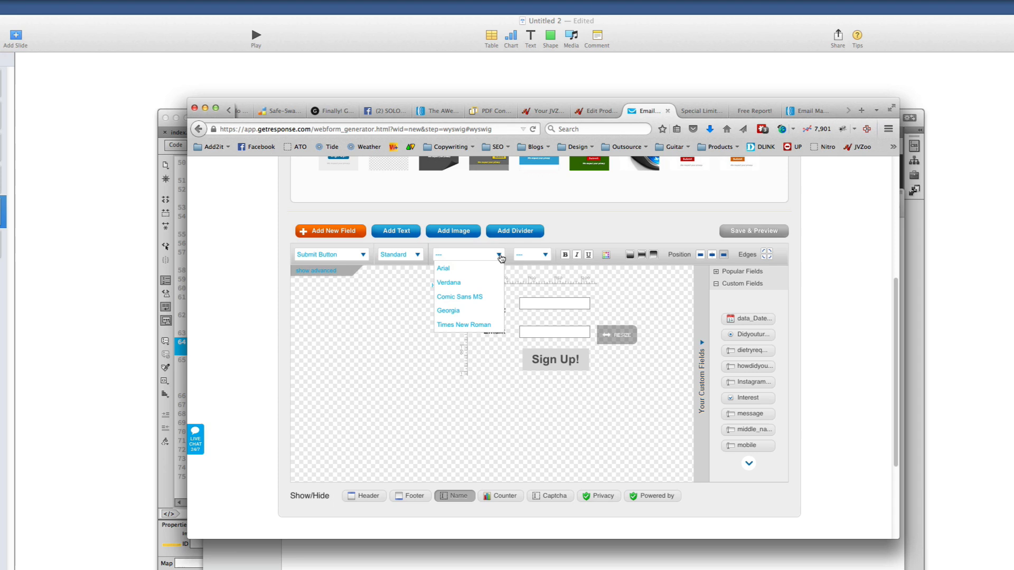
pyautogui.click(544, 255)
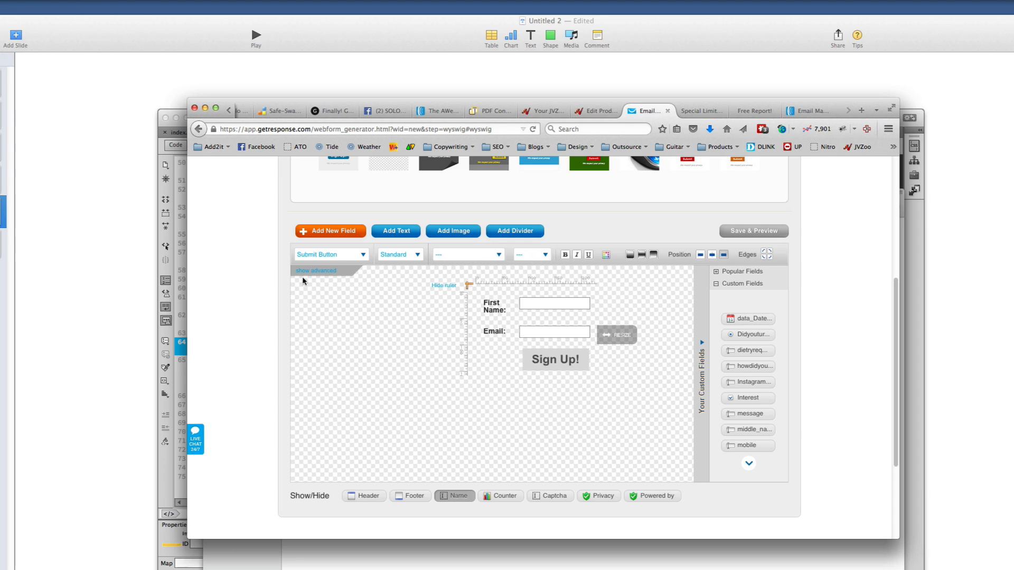
# Review the button's background image position and repeat settings, leaving them unchanged, then bring up the text colour picker
pyautogui.click(326, 272)
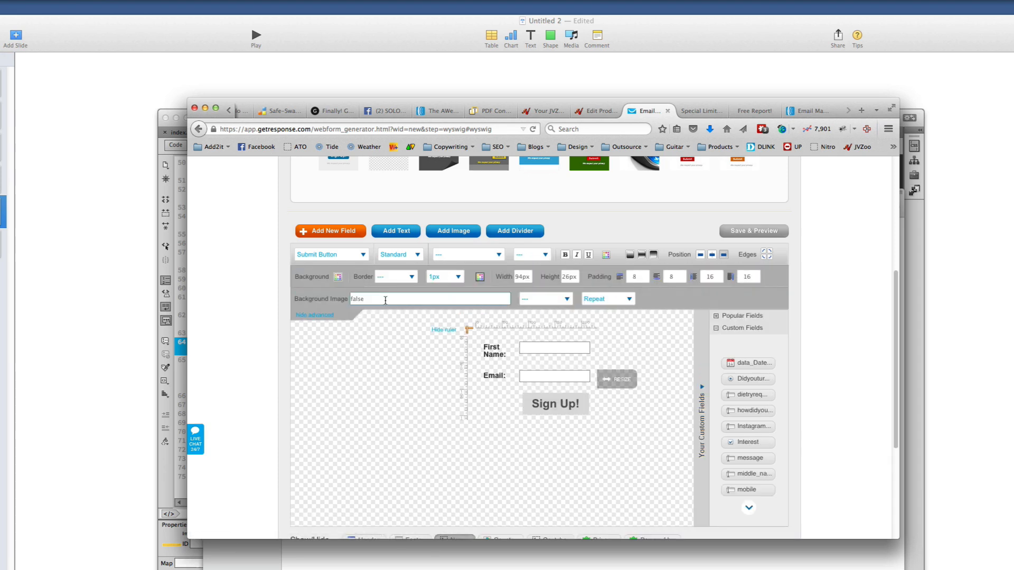
pyautogui.doubleClick(505, 299)
pyautogui.click(567, 301)
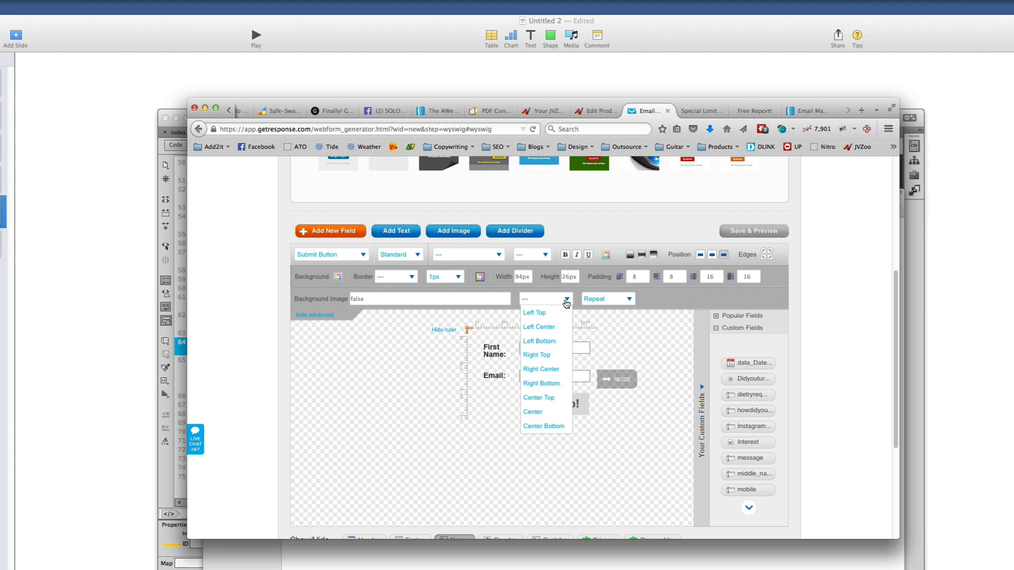
pyautogui.click(567, 300)
pyautogui.click(627, 299)
pyautogui.click(627, 300)
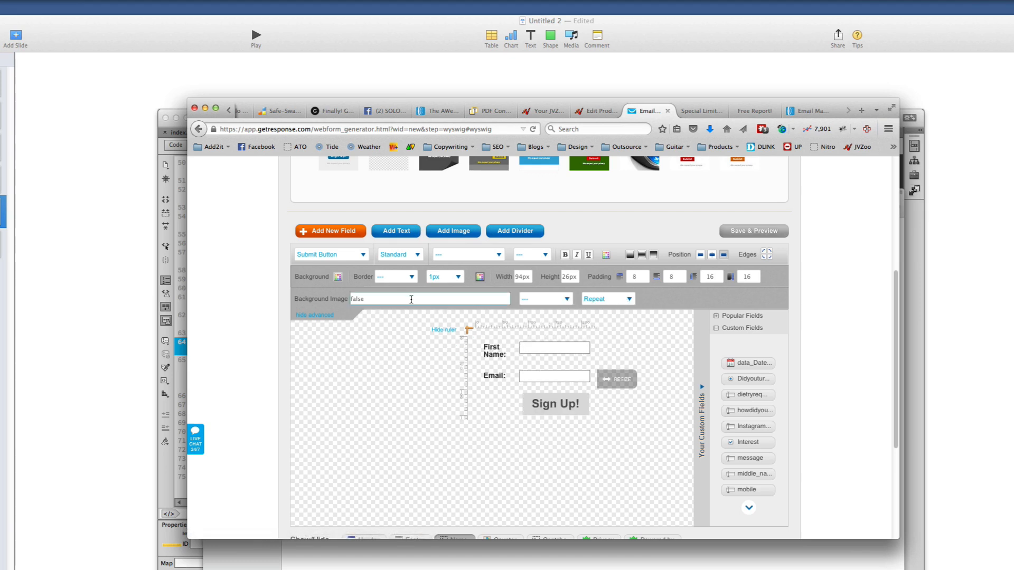
pyautogui.click(549, 415)
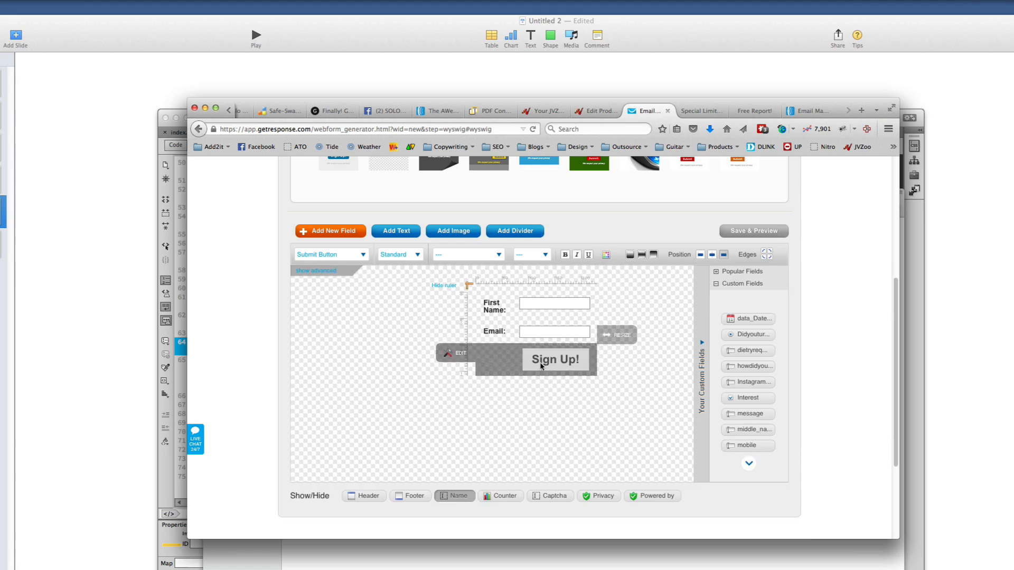
pyautogui.click(358, 259)
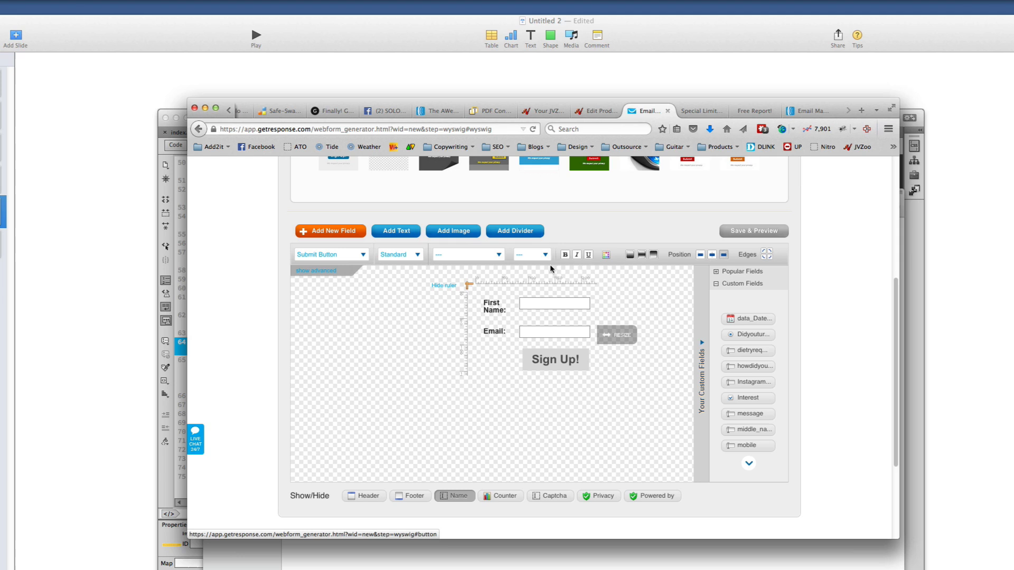
pyautogui.click(607, 258)
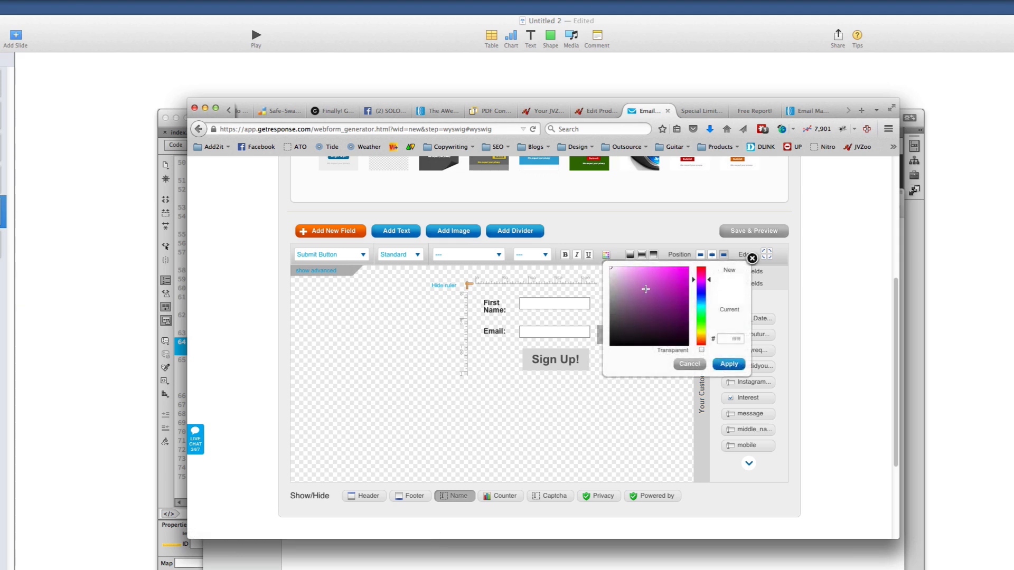
# Set the Sign Up! button's text to a light colour
pyautogui.click(657, 299)
pyautogui.moveTo(629, 277); pyautogui.dragTo(603, 262)
pyautogui.moveTo(638, 291)
pyautogui.mouseDown()
pyautogui.moveTo(675, 280)
pyautogui.moveTo(593, 260)
pyautogui.moveTo(655, 282)
pyautogui.moveTo(612, 268)
pyautogui.mouseUp()
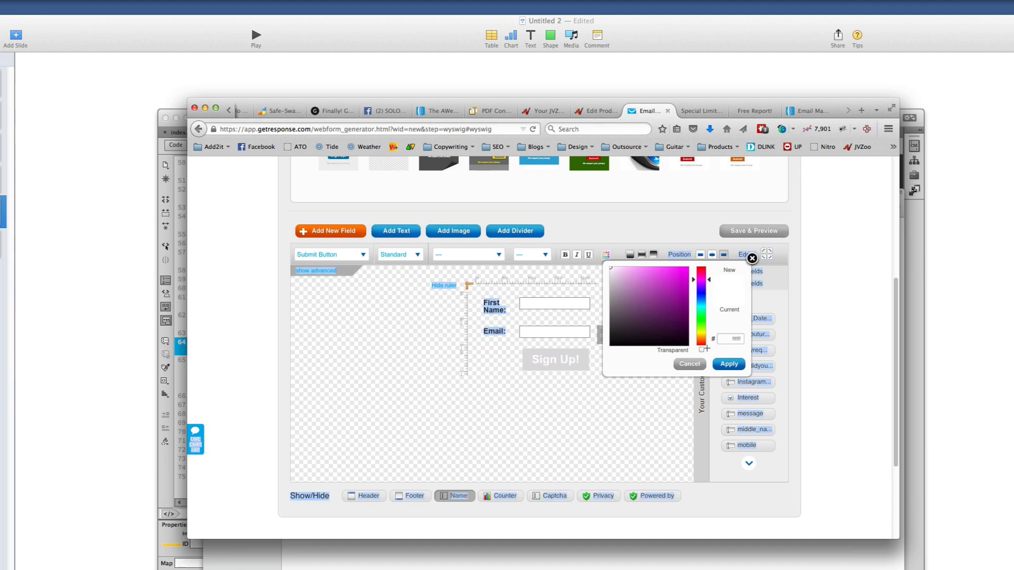
pyautogui.click(731, 365)
pyautogui.moveTo(470, 329)
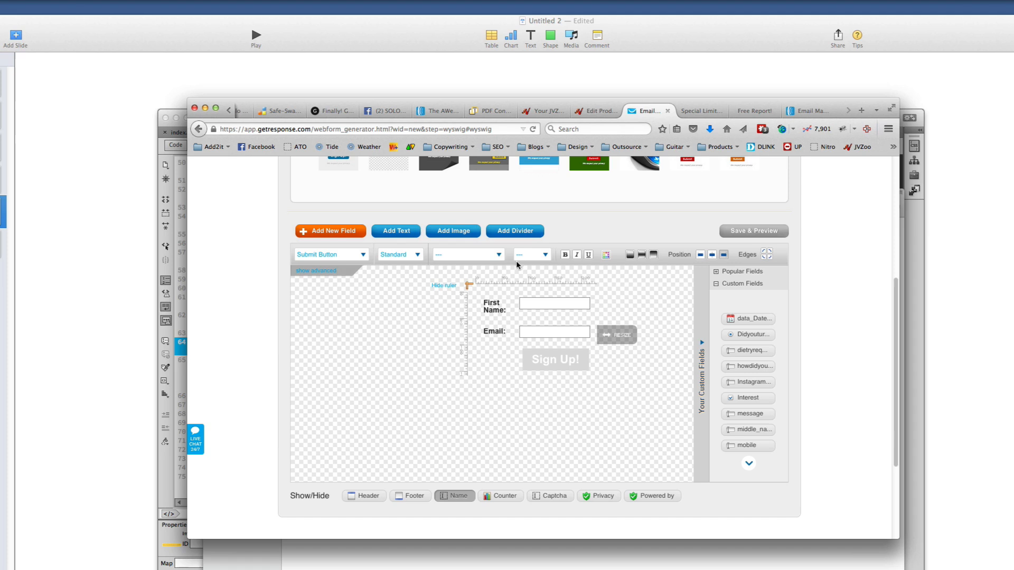
# Give the Sign Up! button a bright yellow background (f5e100)
pyautogui.click(498, 255)
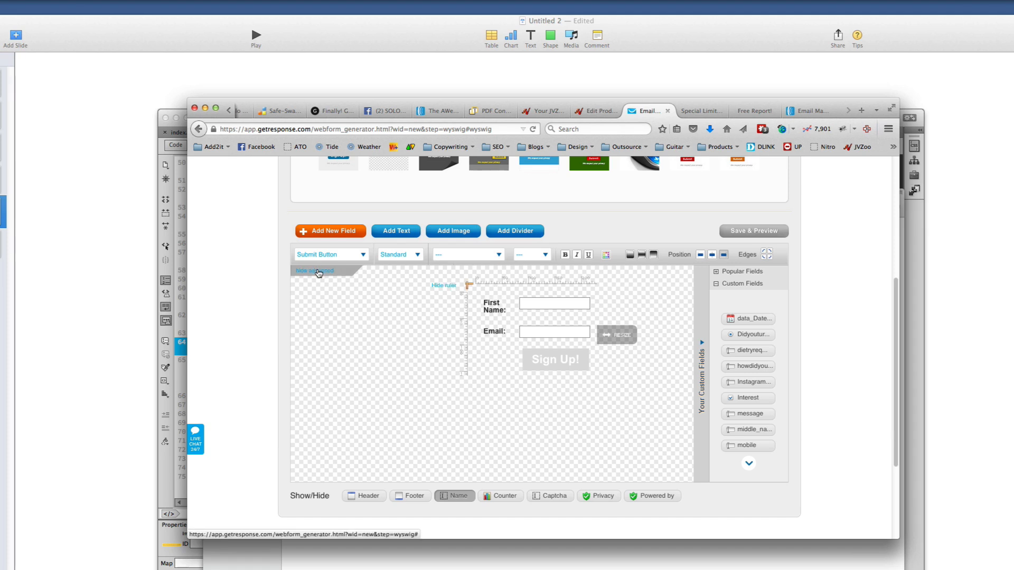
pyautogui.click(317, 270)
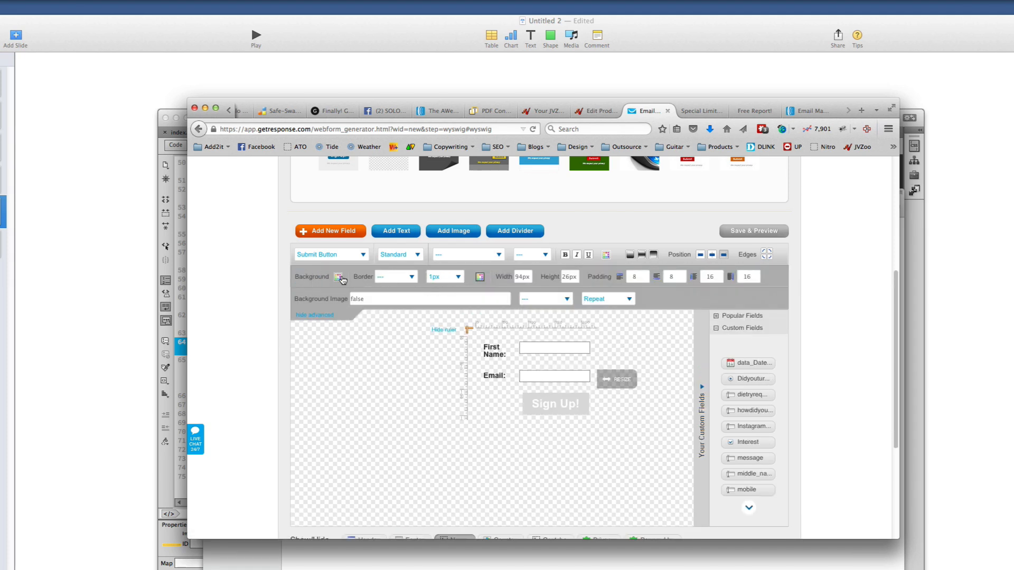
pyautogui.click(338, 277)
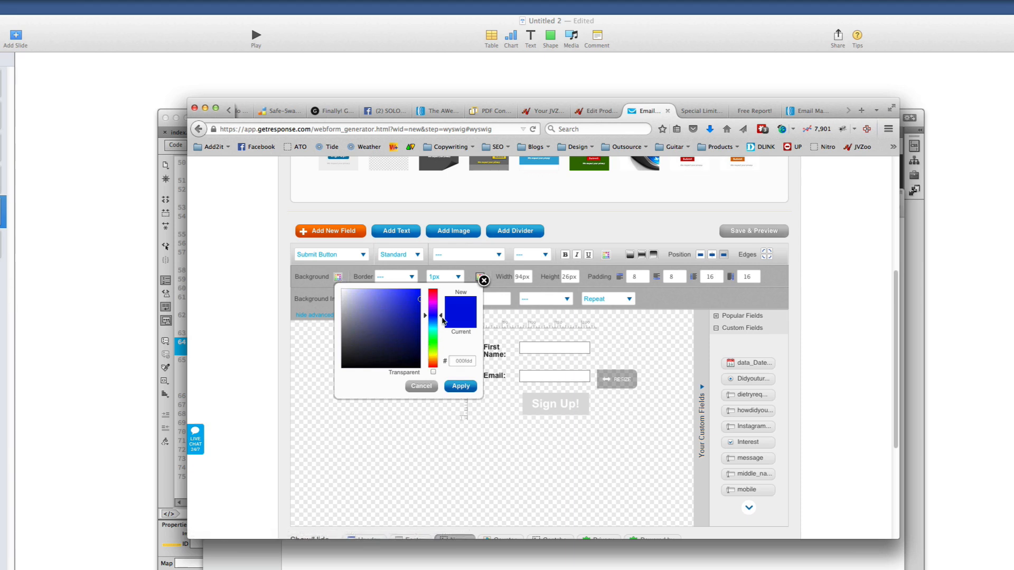
pyautogui.moveTo(441, 317); pyautogui.dragTo(438, 354)
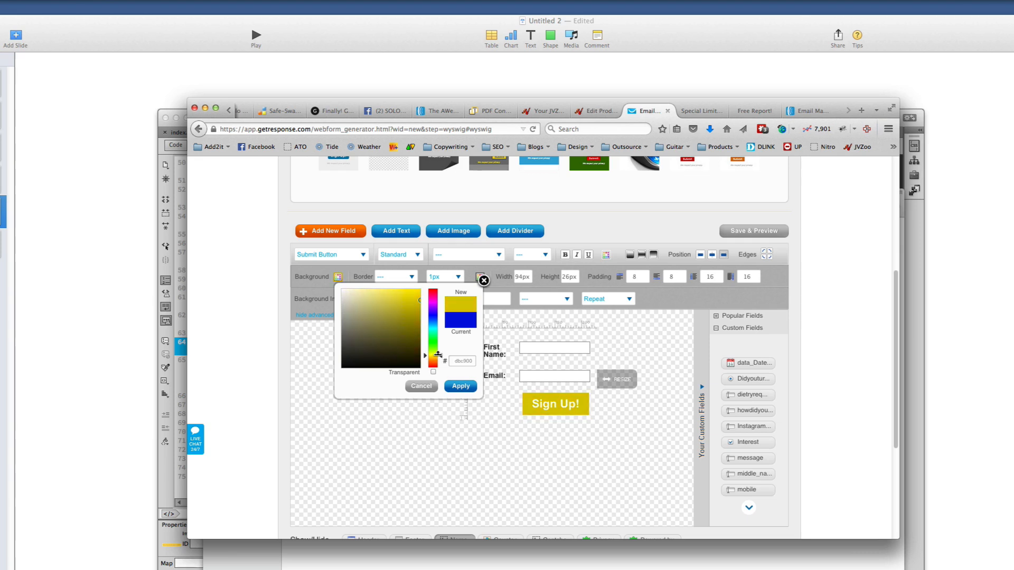
pyautogui.moveTo(412, 319); pyautogui.dragTo(426, 290)
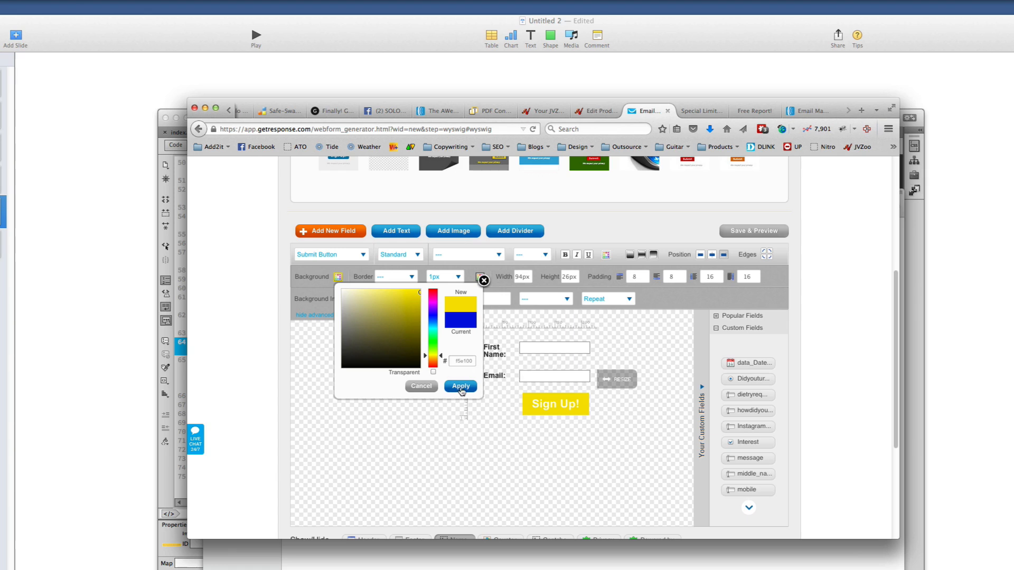
pyautogui.click(460, 387)
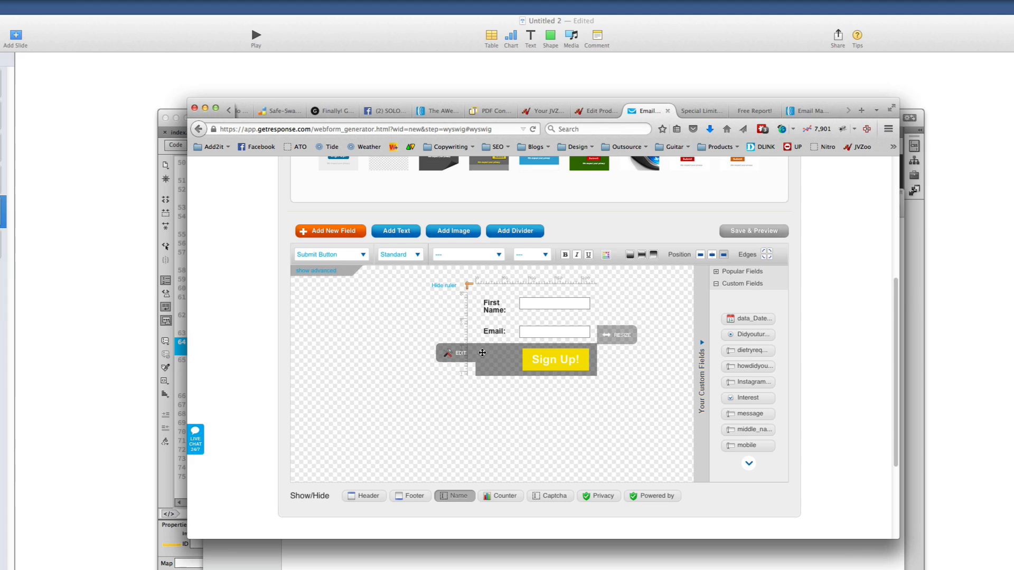
# Bring up the editor for the Sign Up! button's label
pyautogui.click(458, 351)
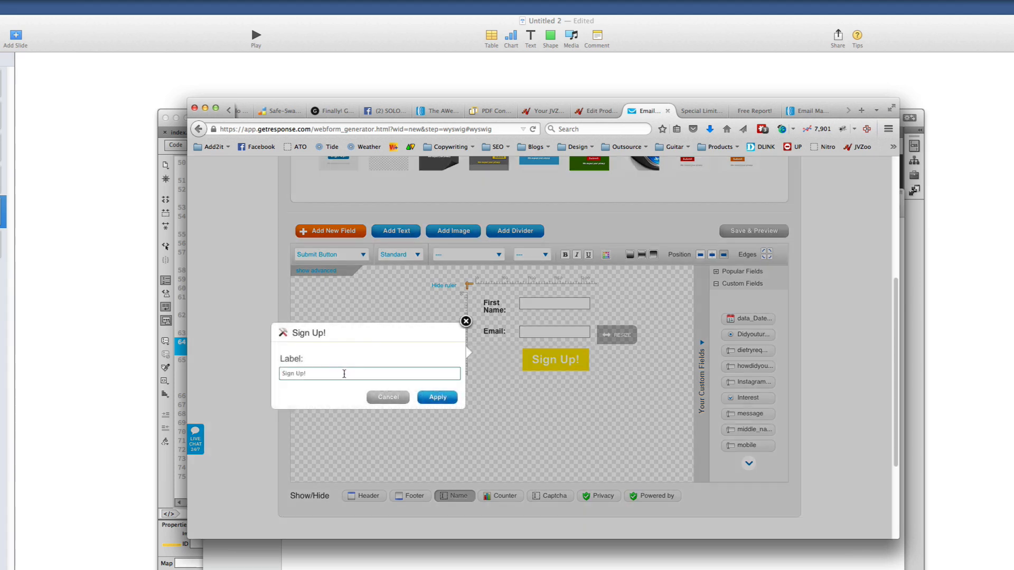
pyautogui.click(388, 397)
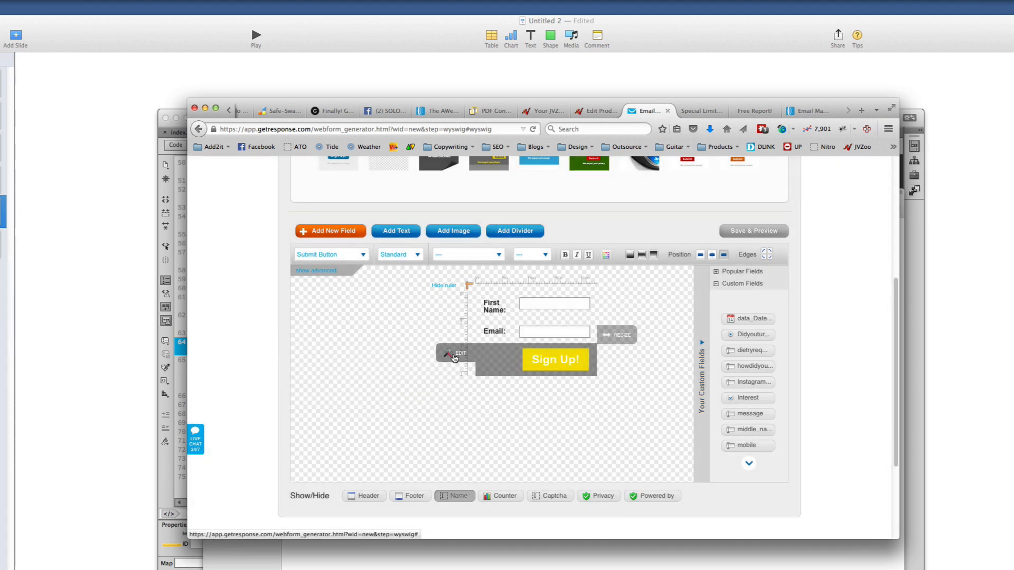
pyautogui.click(455, 353)
# Change the button label to 'DOWNLOAD FREE REPORT!' and widen the form to fit
pyautogui.click(351, 374)
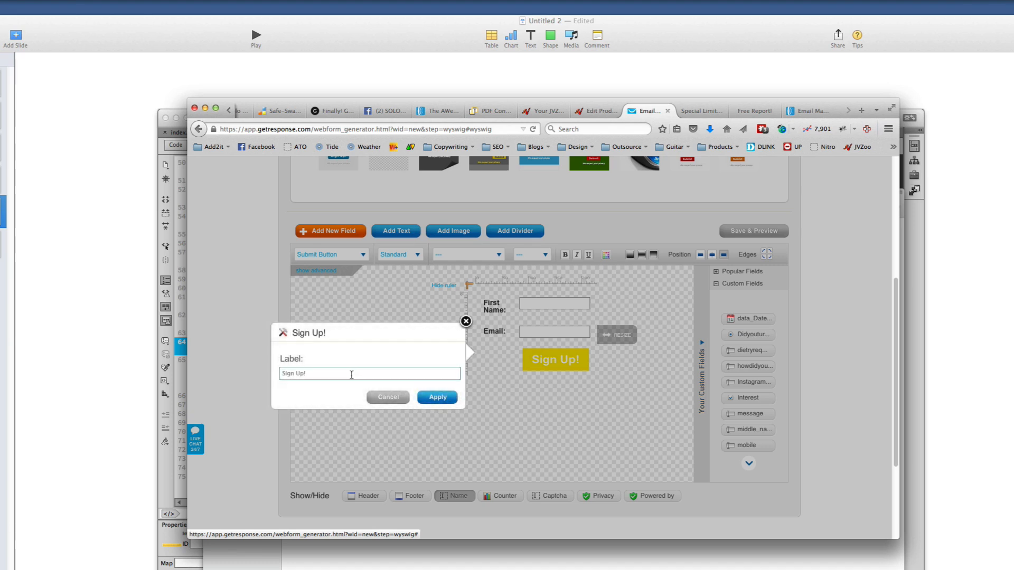
pyautogui.moveTo(327, 371); pyautogui.dragTo(246, 369)
pyautogui.write('DOWNLOAD FREE REPORT!')
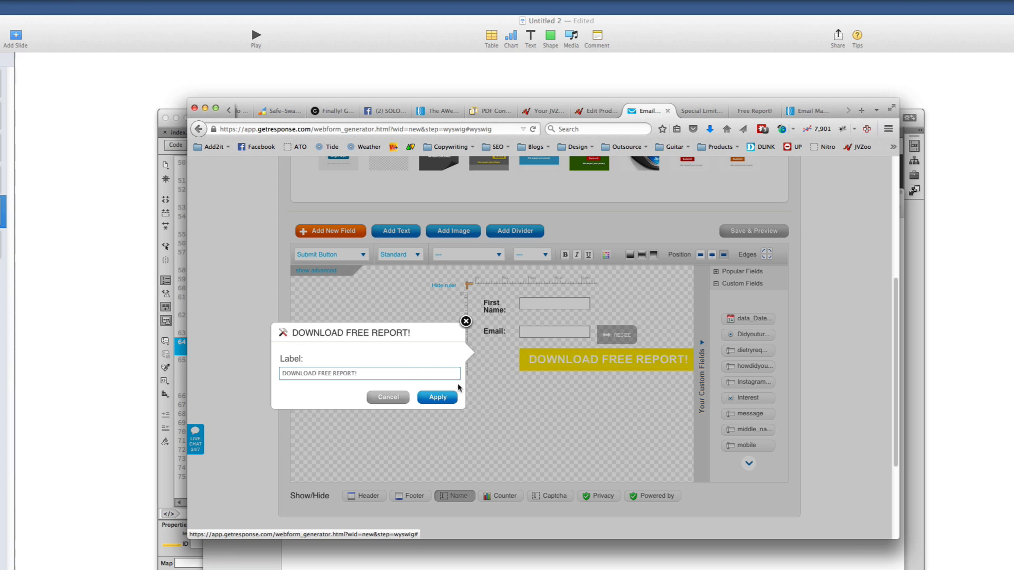
pyautogui.click(437, 397)
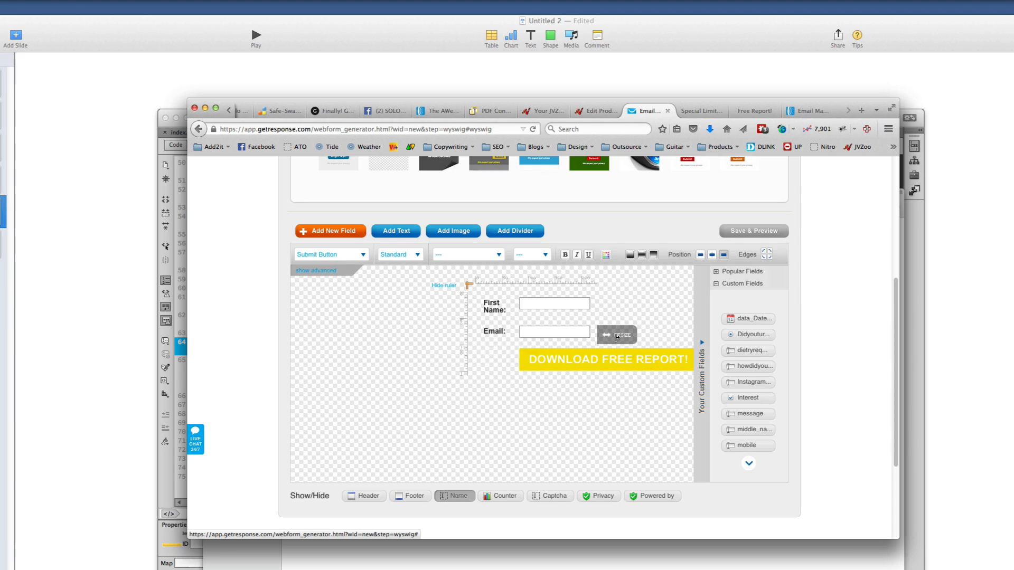
pyautogui.moveTo(613, 336); pyautogui.dragTo(653, 338)
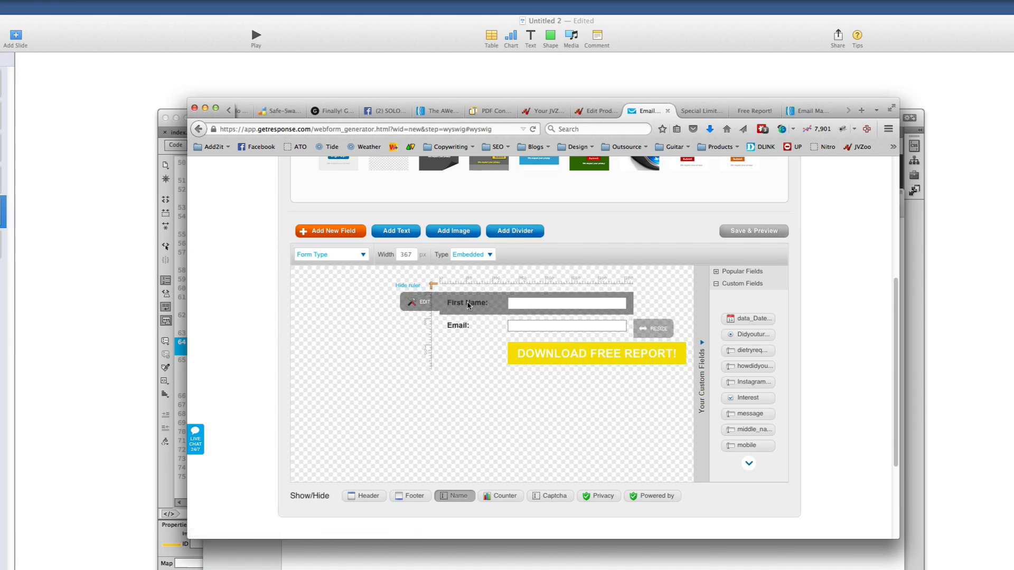
# Place the field labels above the inputs and adjust the form width to 366 px
pyautogui.click(468, 305)
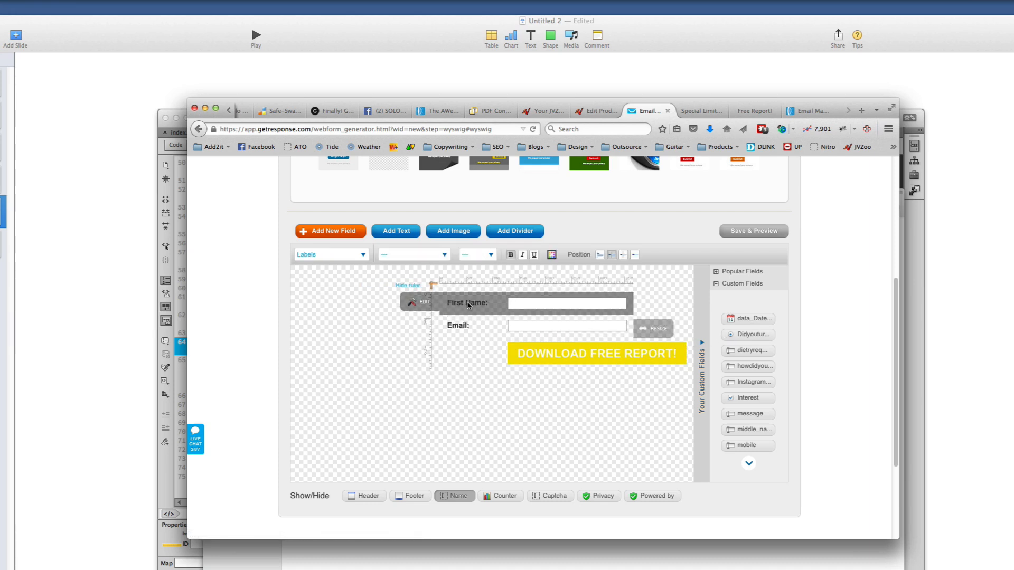
pyautogui.click(612, 256)
pyautogui.scroll(3, 489, 369)
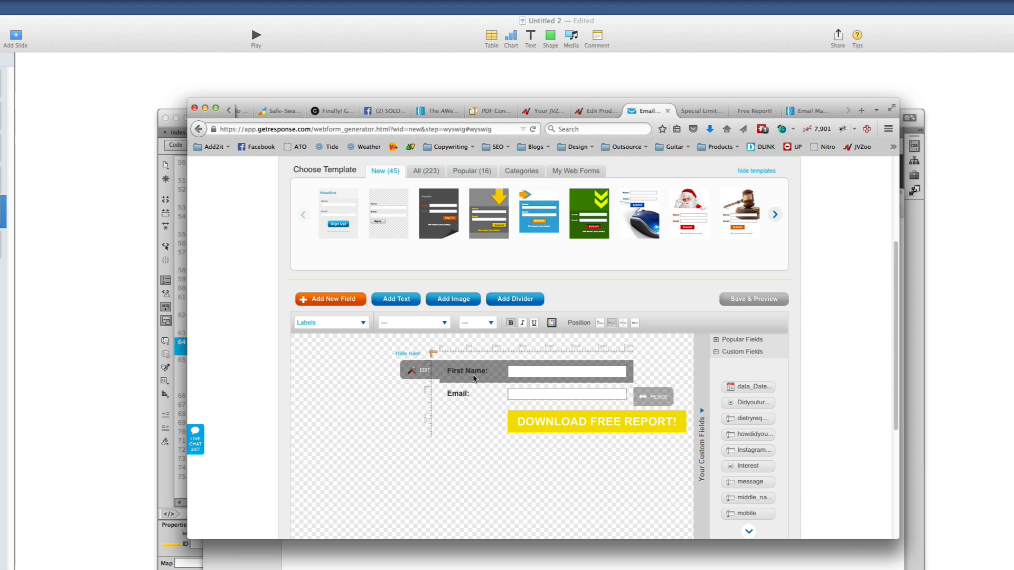
pyautogui.click(438, 322)
pyautogui.click(467, 324)
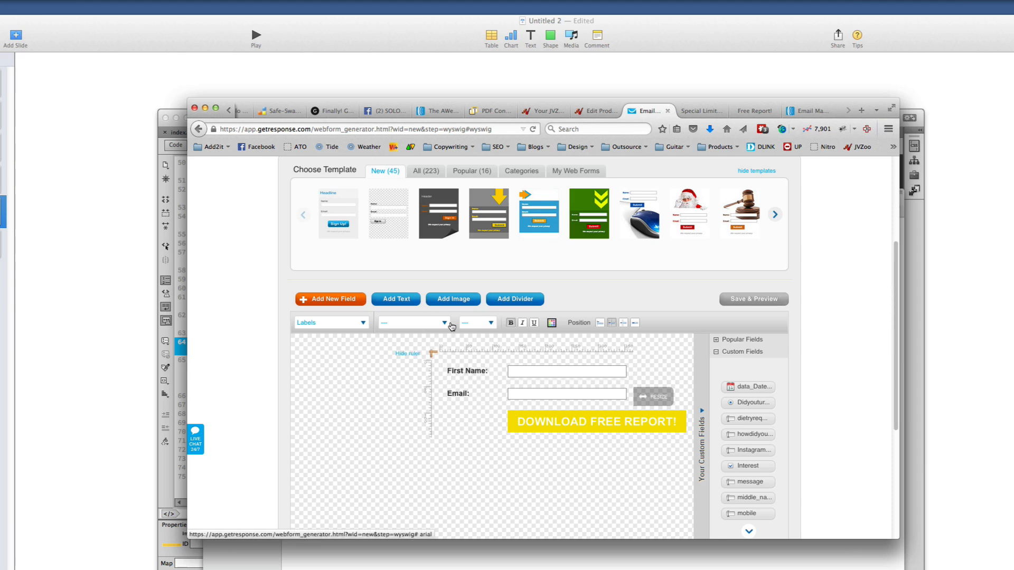
pyautogui.click(468, 325)
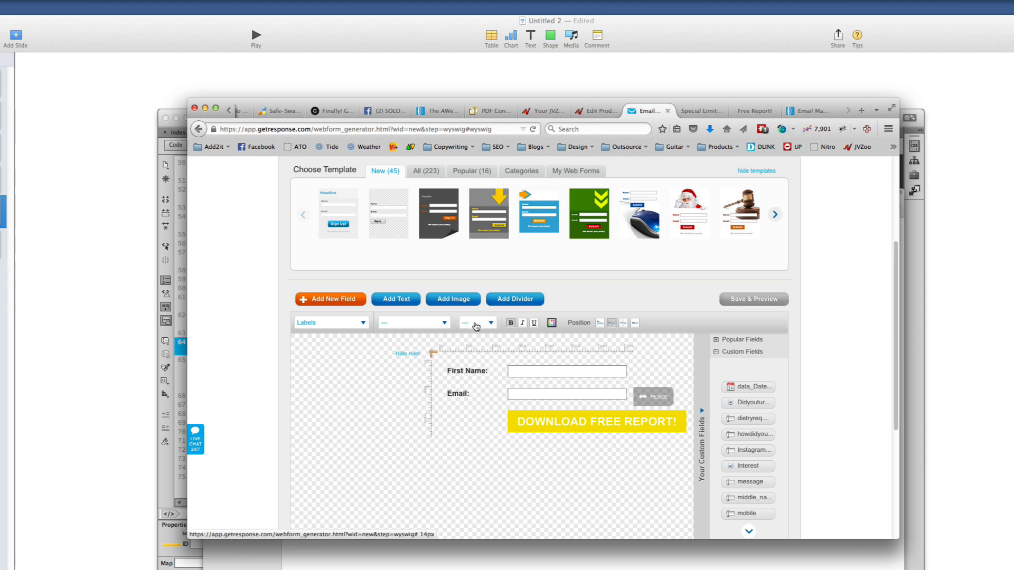
pyautogui.click(604, 324)
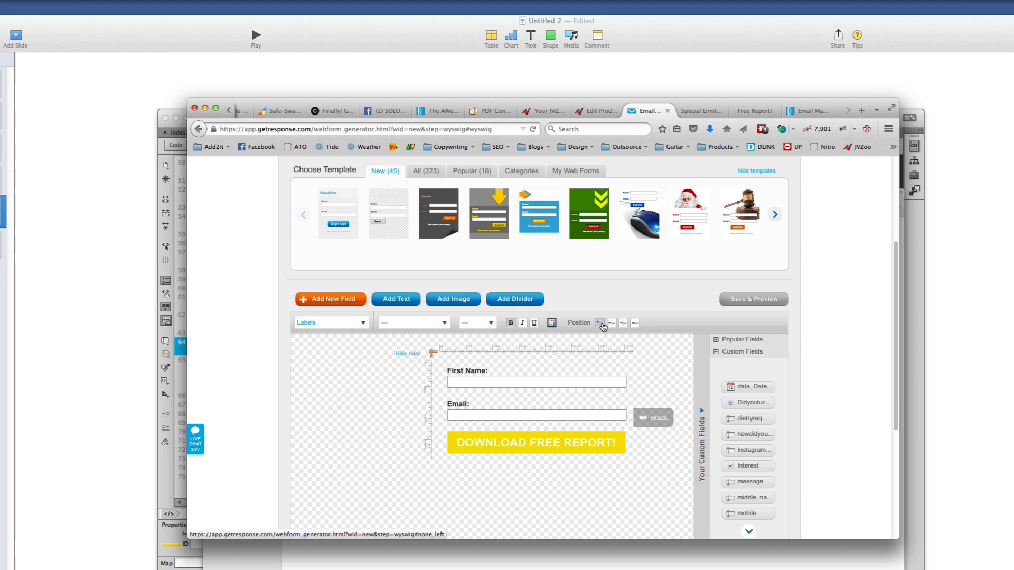
pyautogui.click(612, 324)
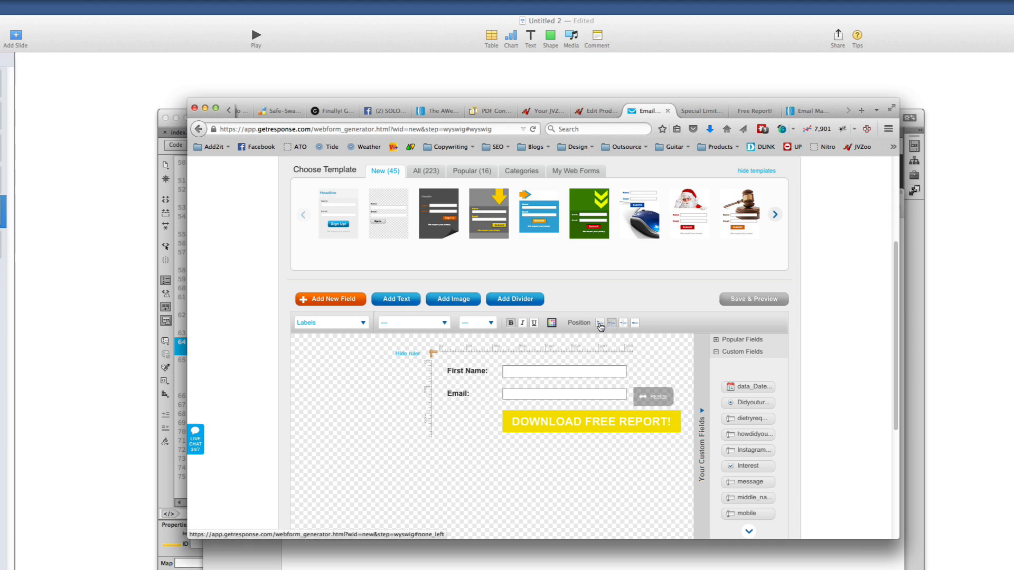
pyautogui.click(600, 324)
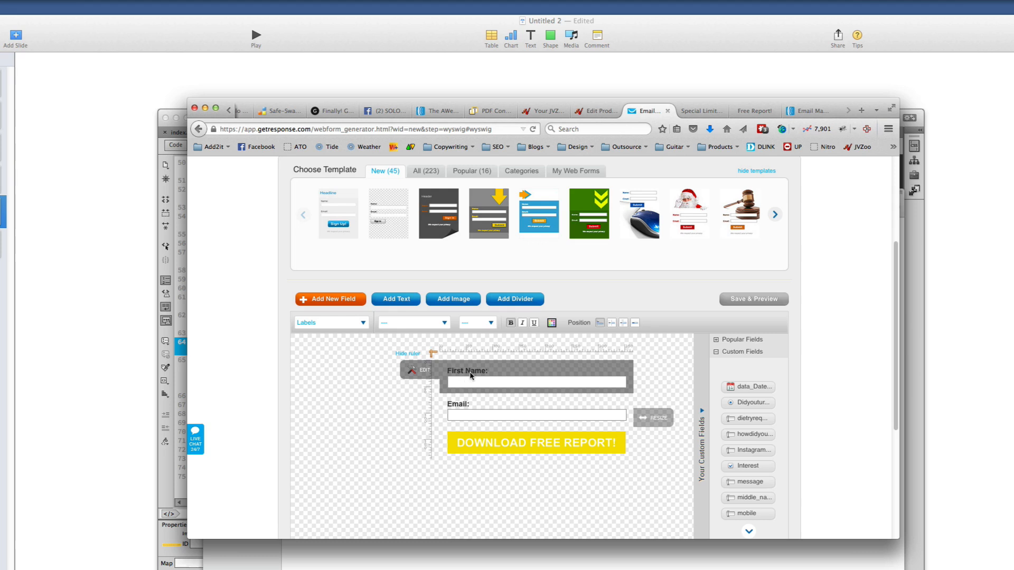
pyautogui.moveTo(663, 424)
pyautogui.mouseDown()
pyautogui.moveTo(644, 424)
pyautogui.moveTo(663, 424)
pyautogui.mouseUp()
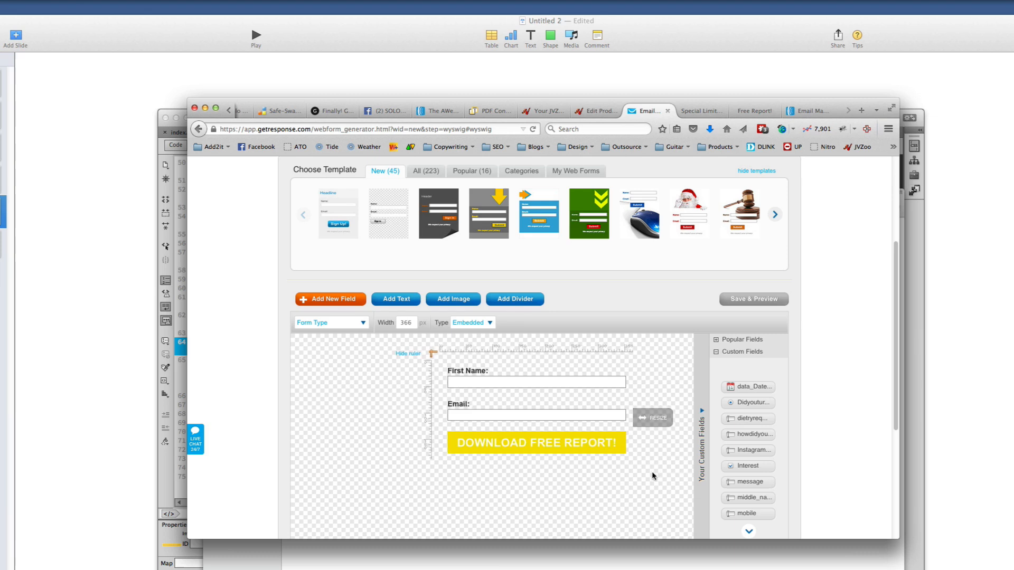
pyautogui.scroll(-3, 652, 471)
pyautogui.scroll(-5, 652, 471)
pyautogui.scroll(8, 652, 471)
pyautogui.scroll(3, 652, 471)
pyautogui.scroll(-6, 651, 471)
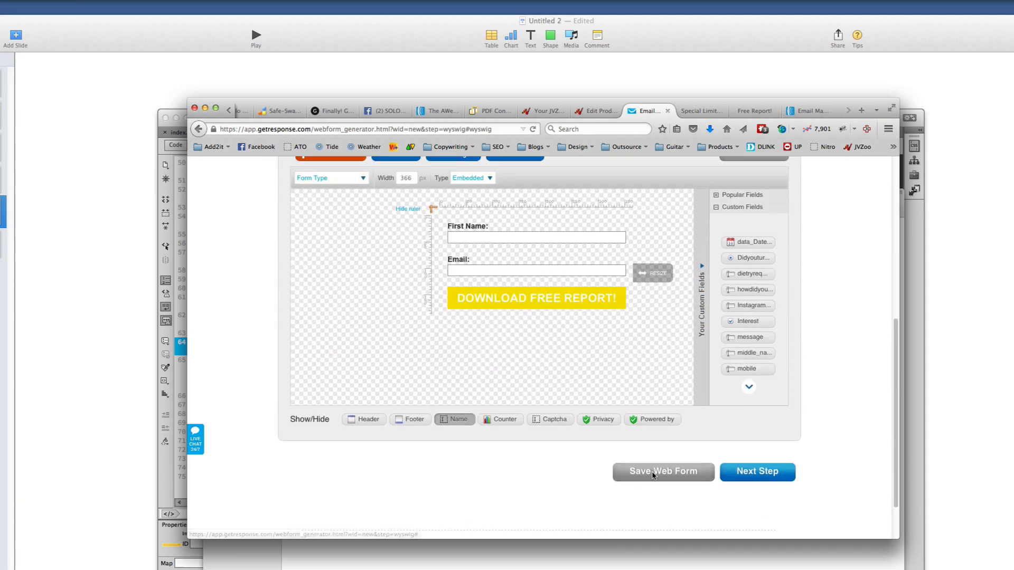
# On the Settings step, rename the web form to 'Top 10 Tools'
pyautogui.click(753, 523)
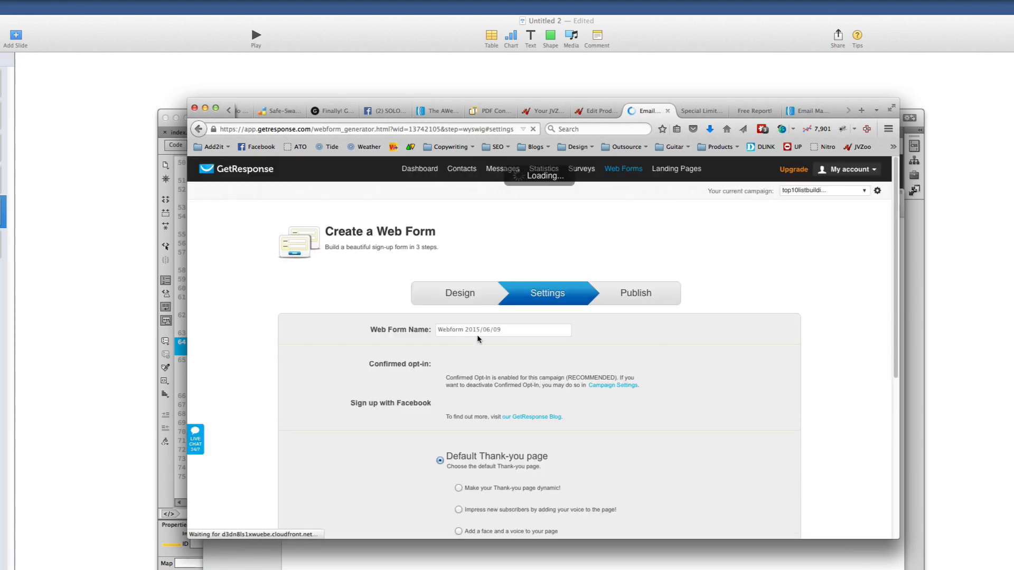
pyautogui.click(510, 334)
pyautogui.tripleClick(510, 333)
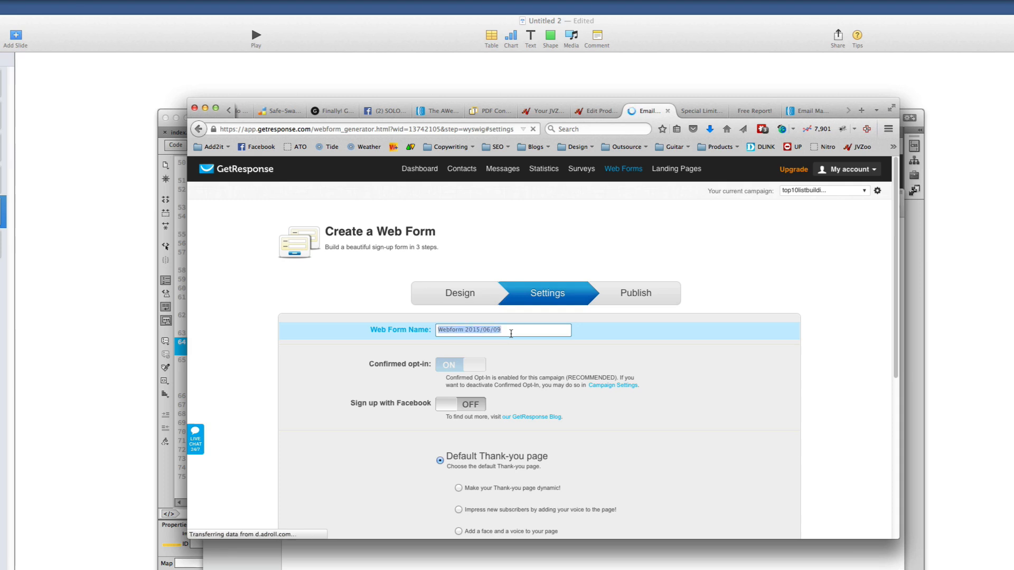
pyautogui.scroll(-5, 511, 334)
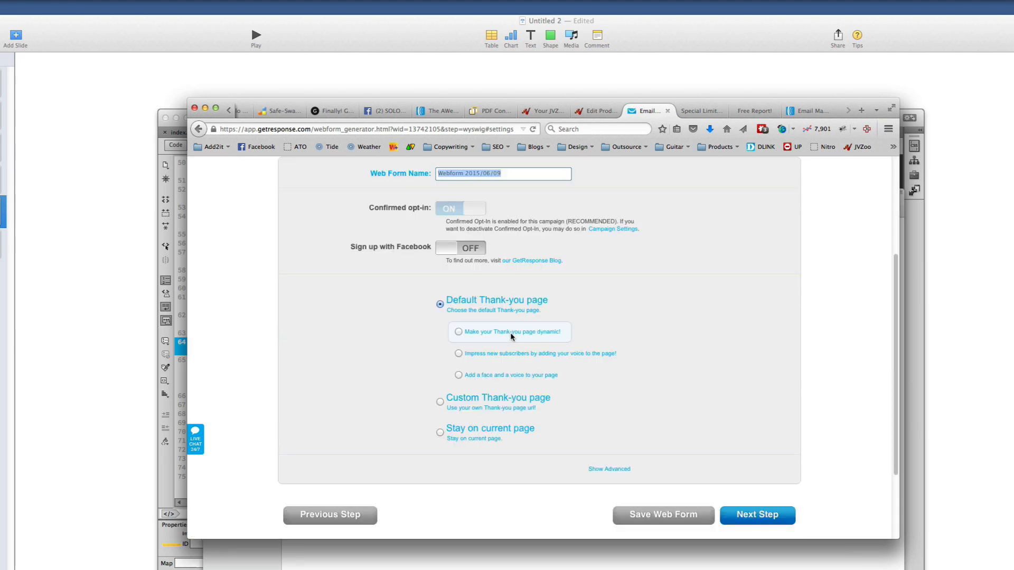
pyautogui.write('Top 10 Tools')
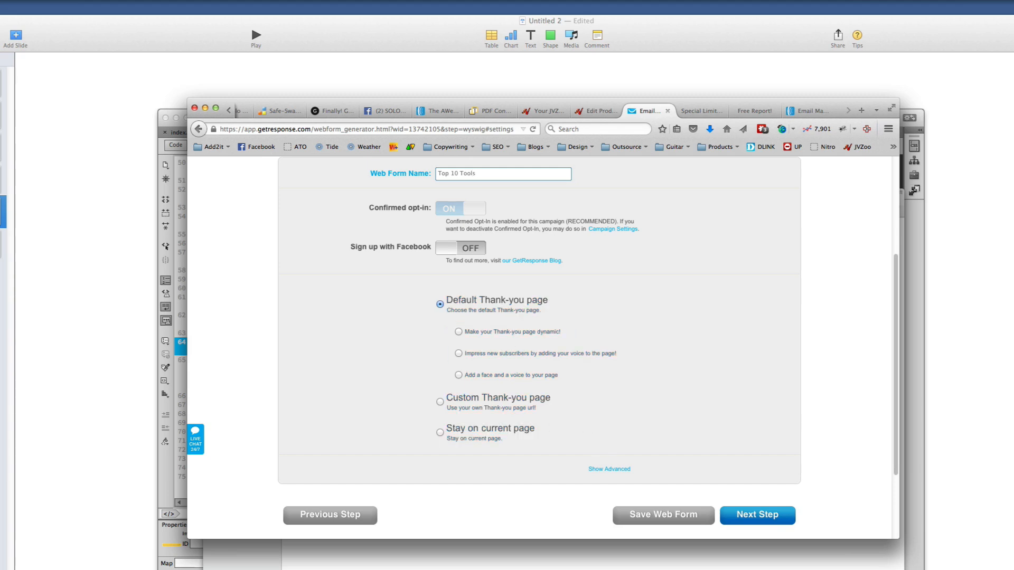
pyautogui.click(179, 556)
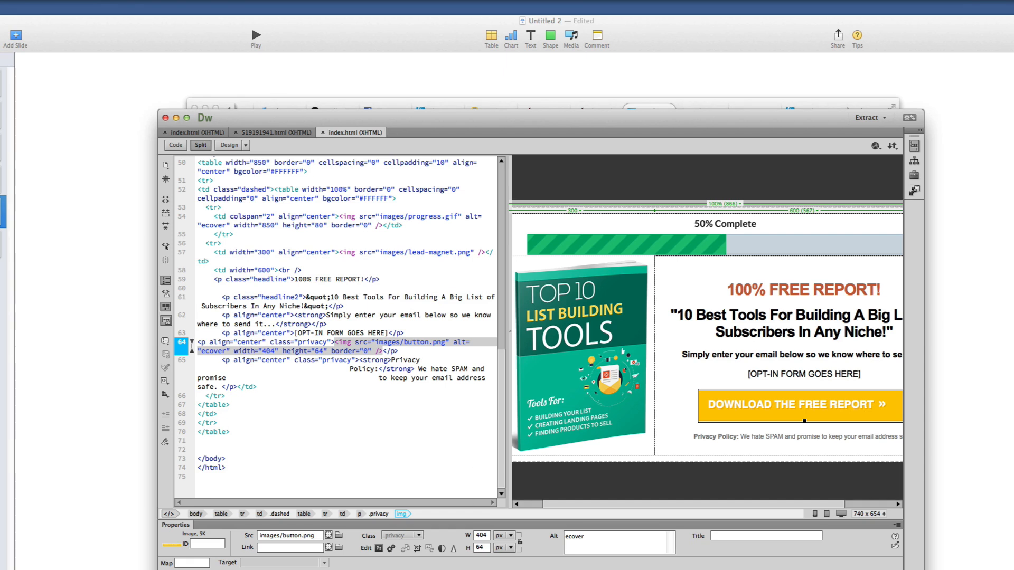
pyautogui.press('super+Tab')
pyautogui.scroll(3, 485, 312)
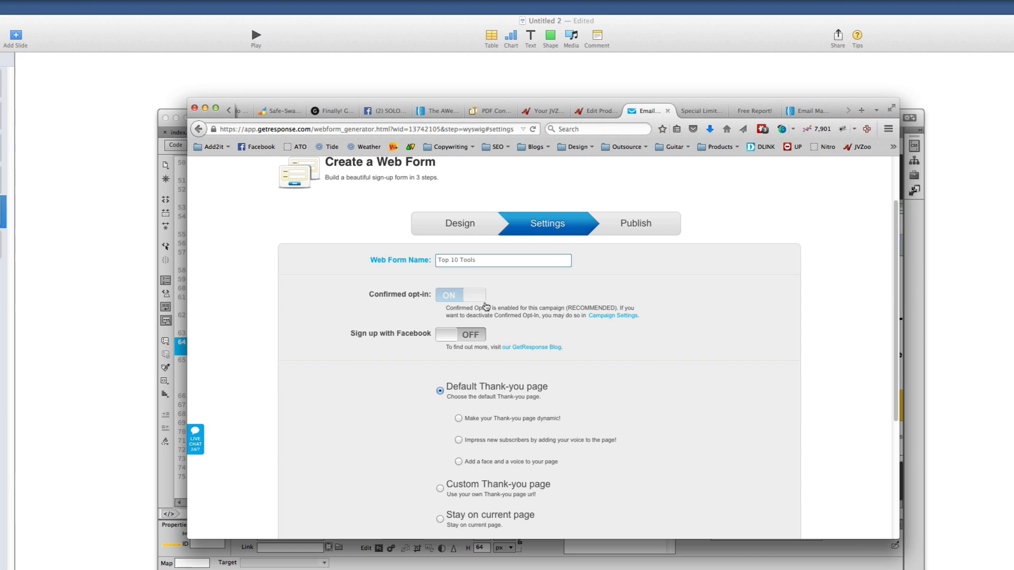
pyautogui.scroll(-3, 491, 393)
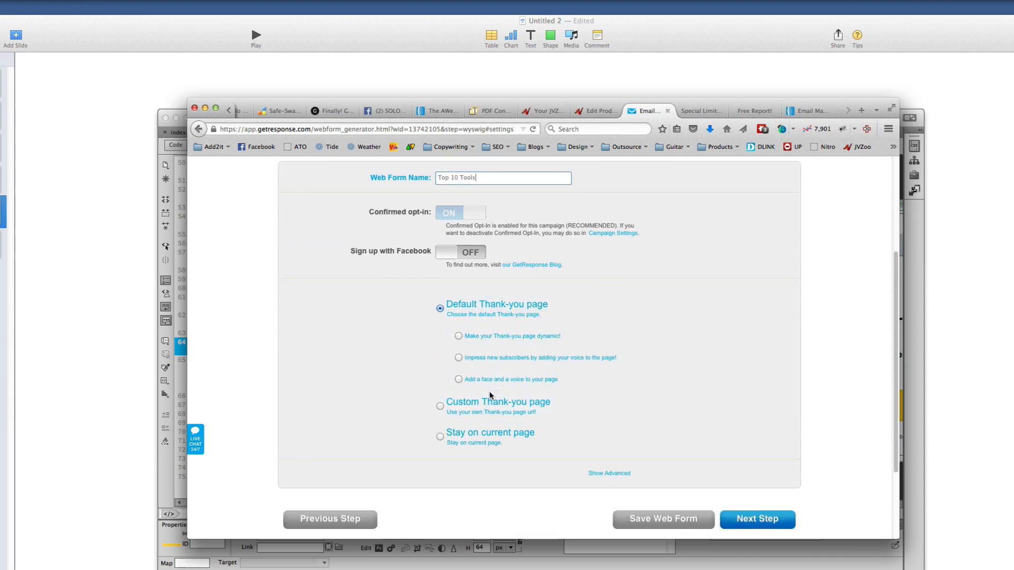
pyautogui.scroll(3, 491, 394)
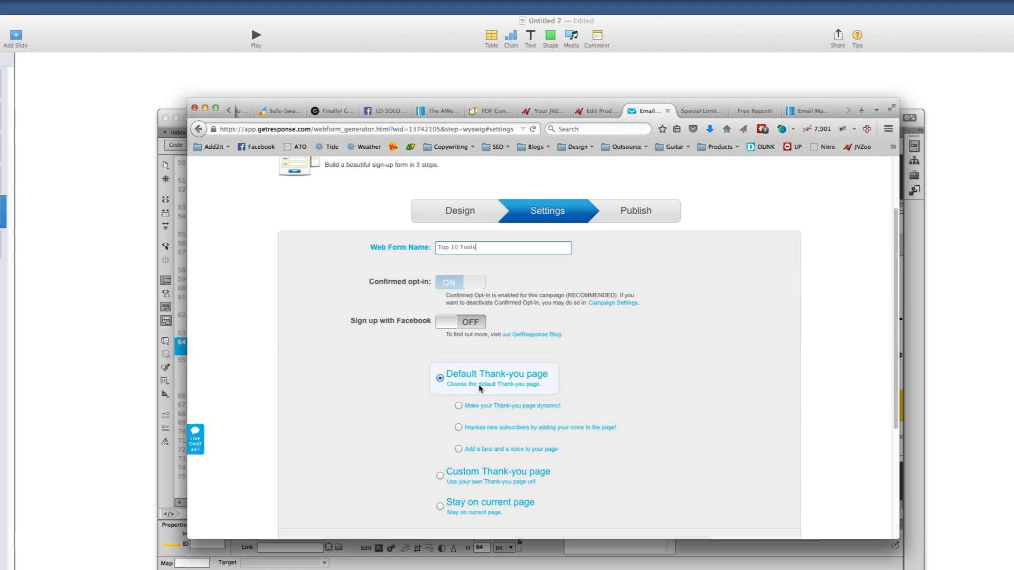
# Keep the Default Thank-you page and continue to the Publish step
pyautogui.click(483, 379)
pyautogui.click(502, 475)
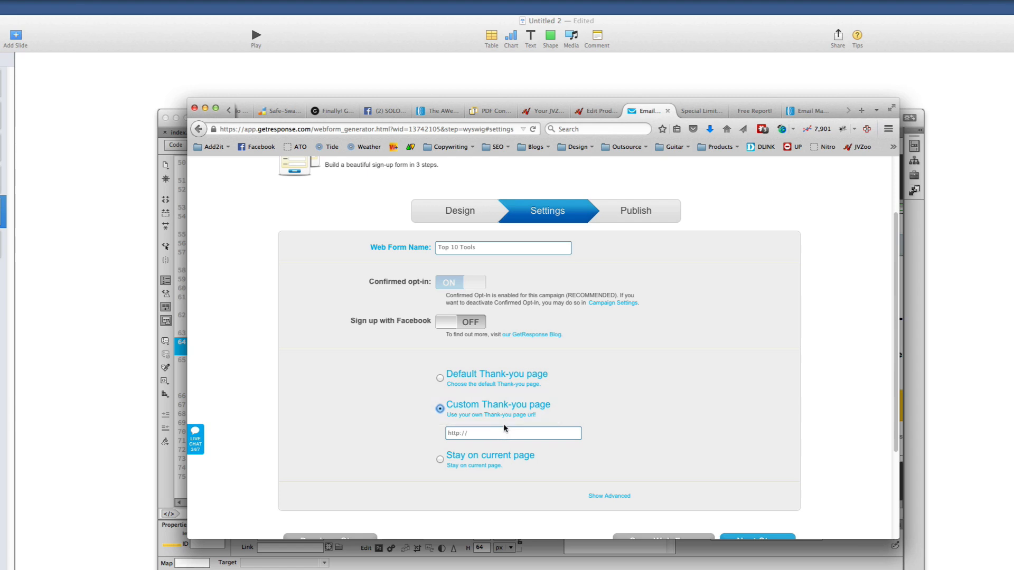
pyautogui.click(460, 376)
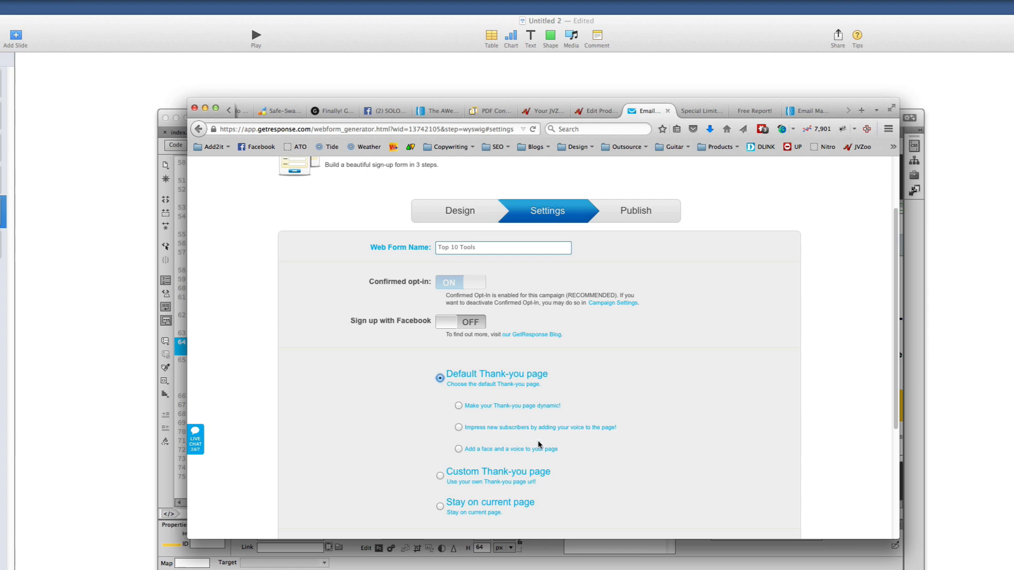
pyautogui.scroll(-3, 525, 491)
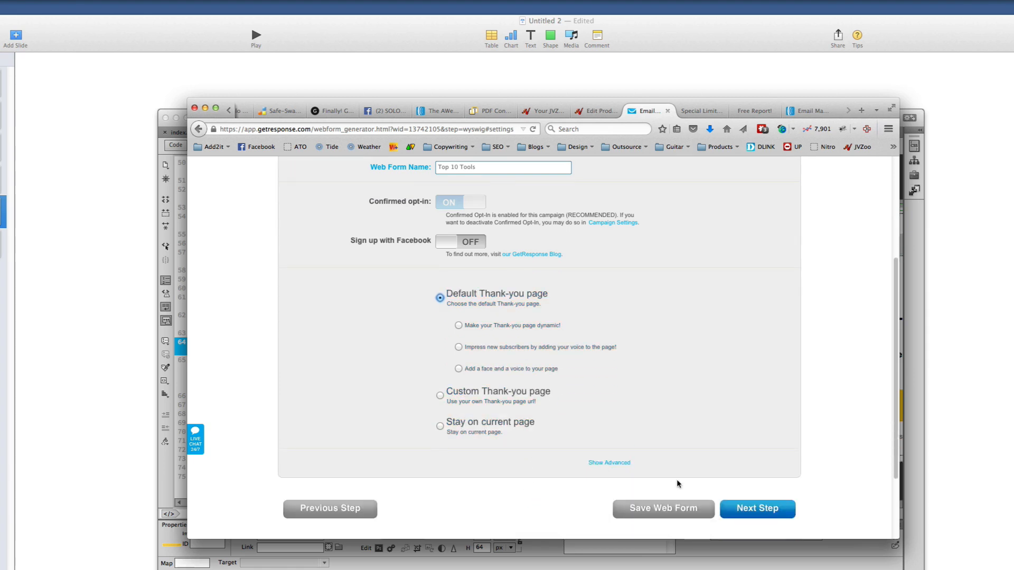
pyautogui.scroll(-3, 705, 491)
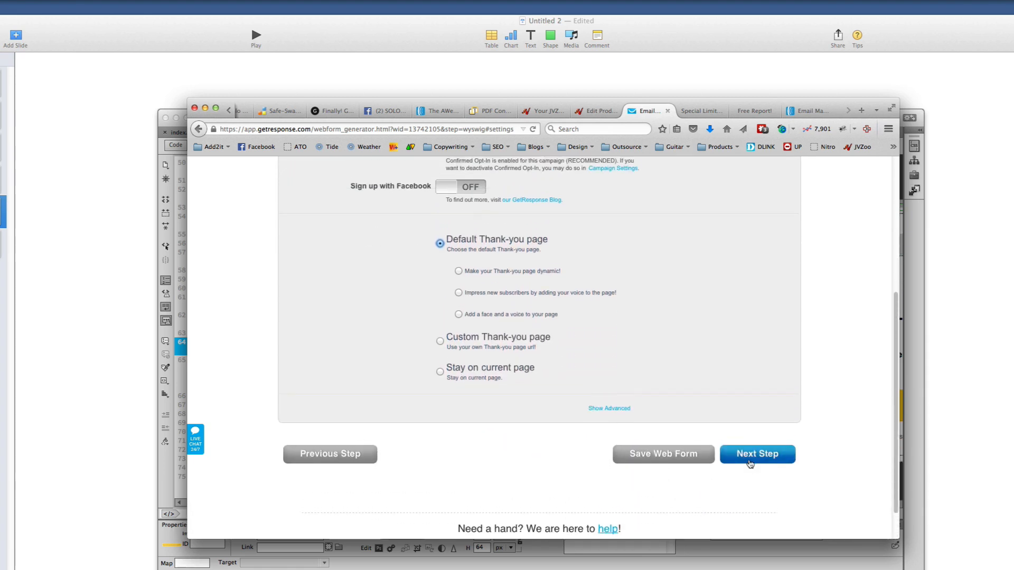
pyautogui.click(750, 462)
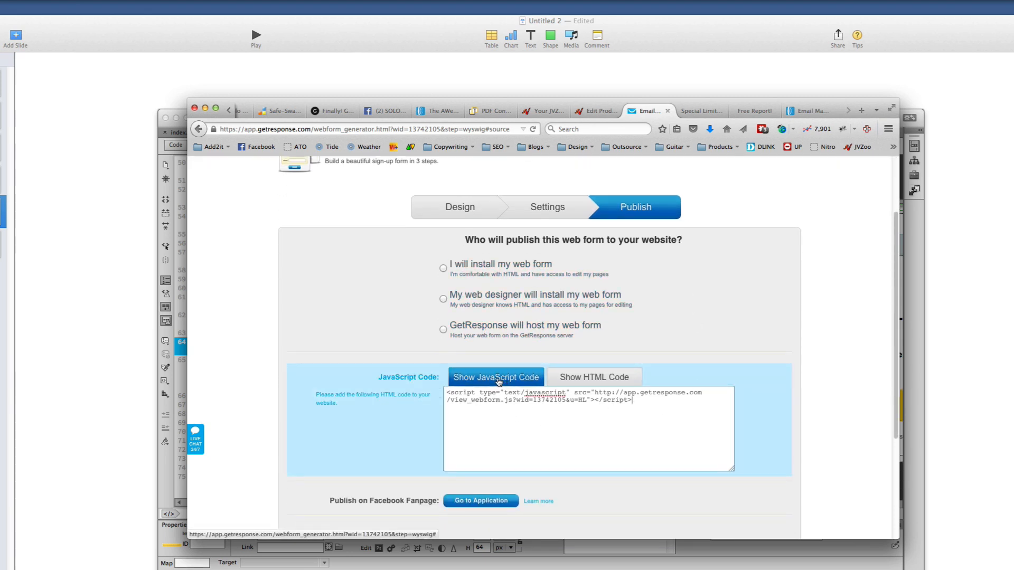
# Copy the JavaScript embed code from the Publish step and return to Dreamweaver's opt-in page
pyautogui.moveTo(677, 412); pyautogui.dragTo(433, 369)
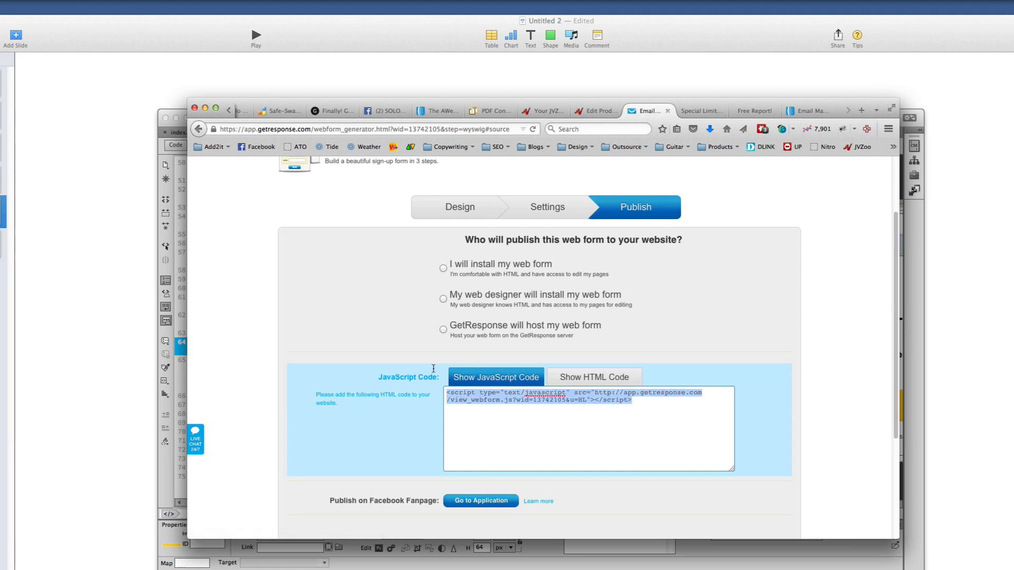
pyautogui.rightClick(504, 402)
pyautogui.click(533, 440)
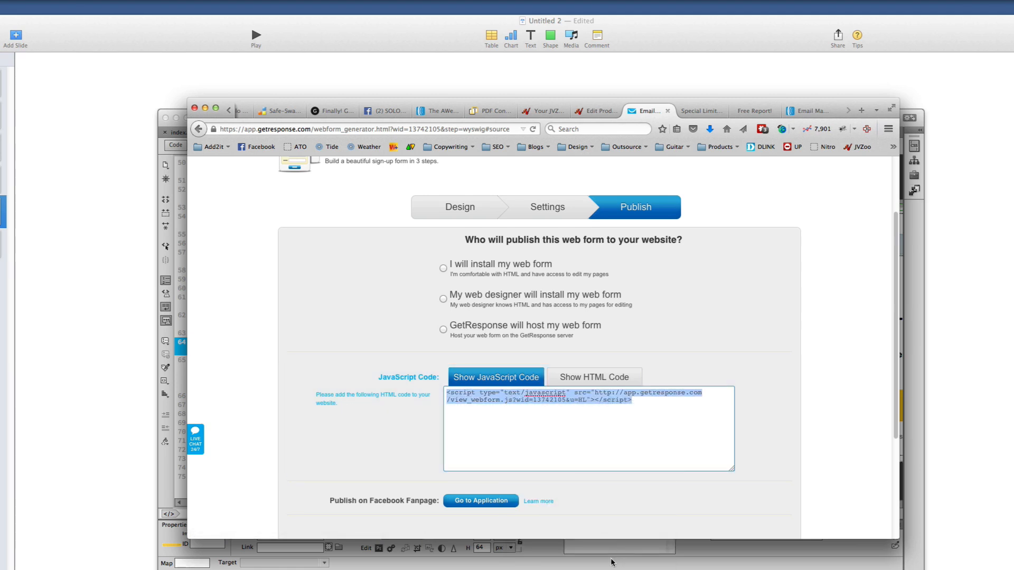
pyautogui.click(577, 569)
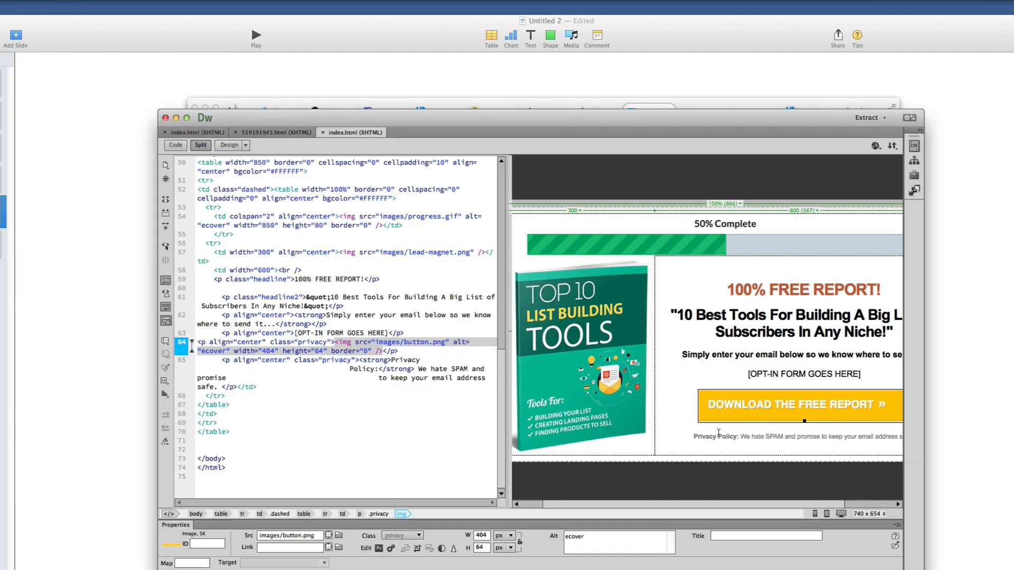
# Delete the download button image and the [OPT-IN FORM GOES HERE] placeholder text
pyautogui.hscroll(5, 788, 506)
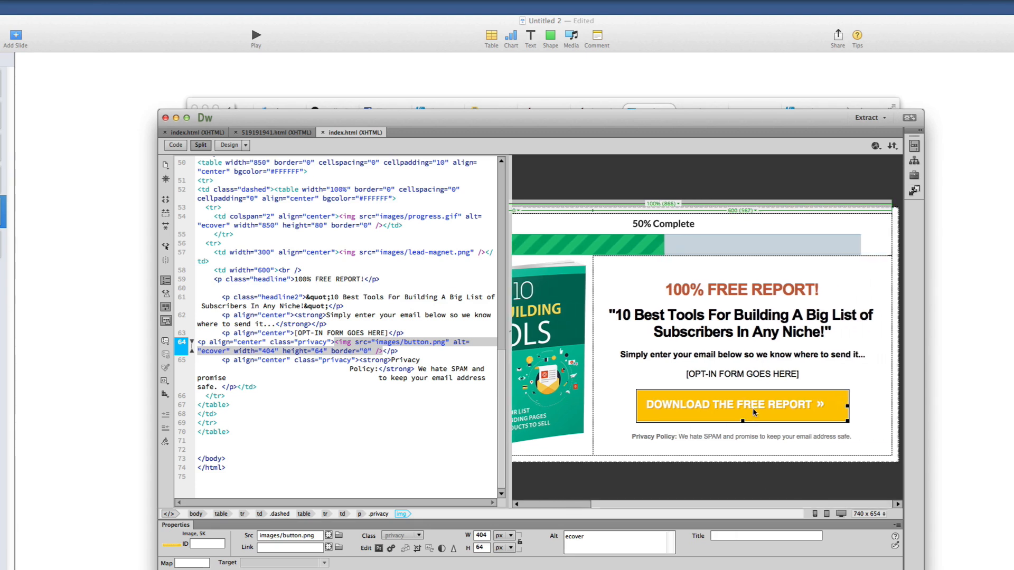
pyautogui.press('Delete')
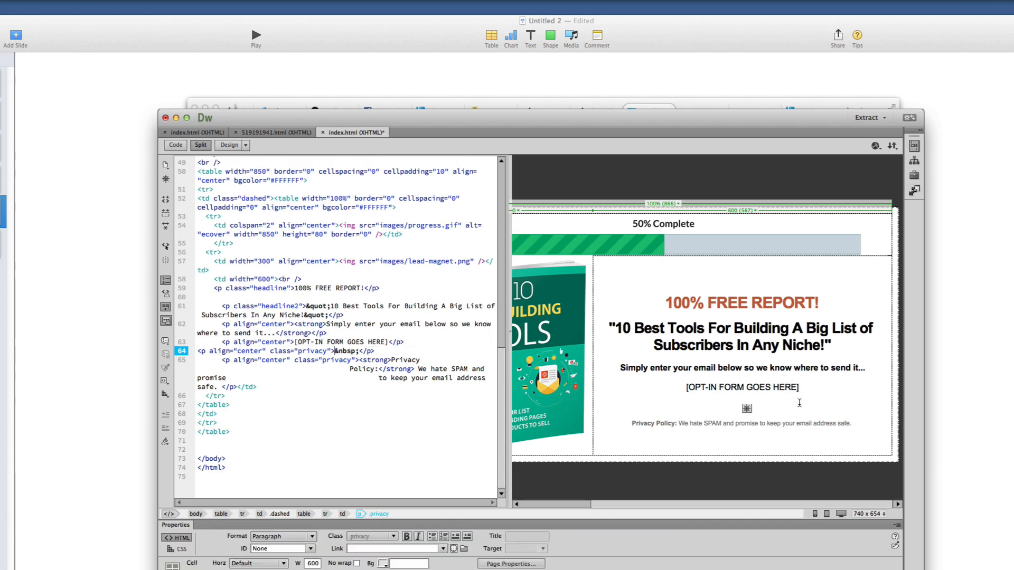
pyautogui.moveTo(781, 400); pyautogui.dragTo(684, 386)
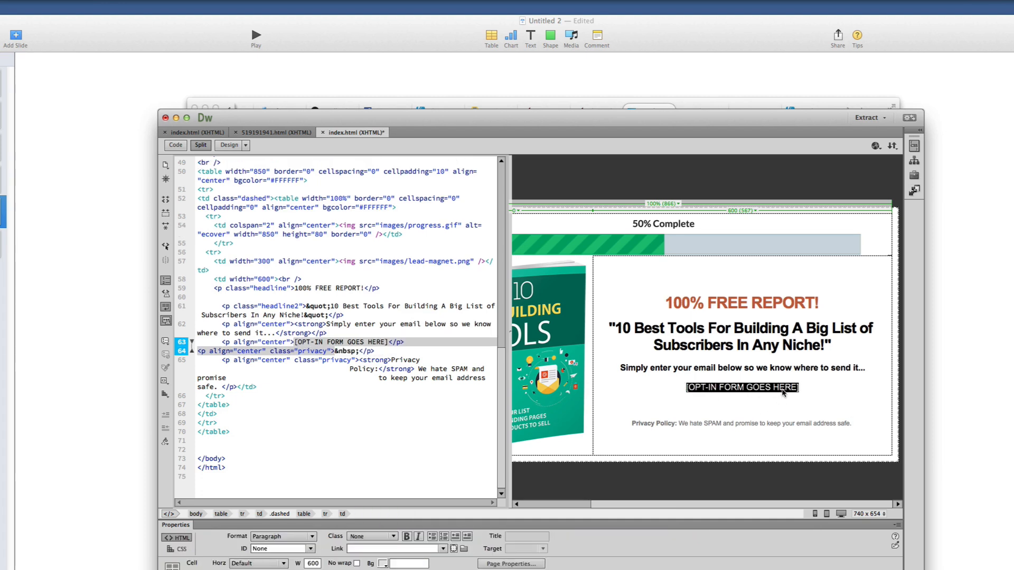
pyautogui.press('Delete')
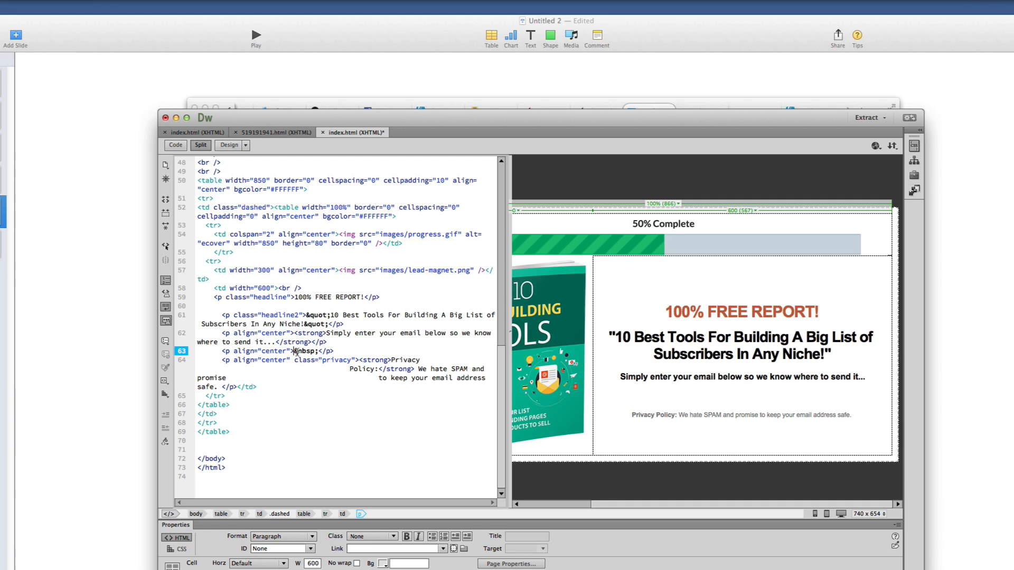
# Replace the leftover &nbsp; with the pasted GetResponse script and refresh Design view
pyautogui.moveTo(294, 350); pyautogui.dragTo(319, 351)
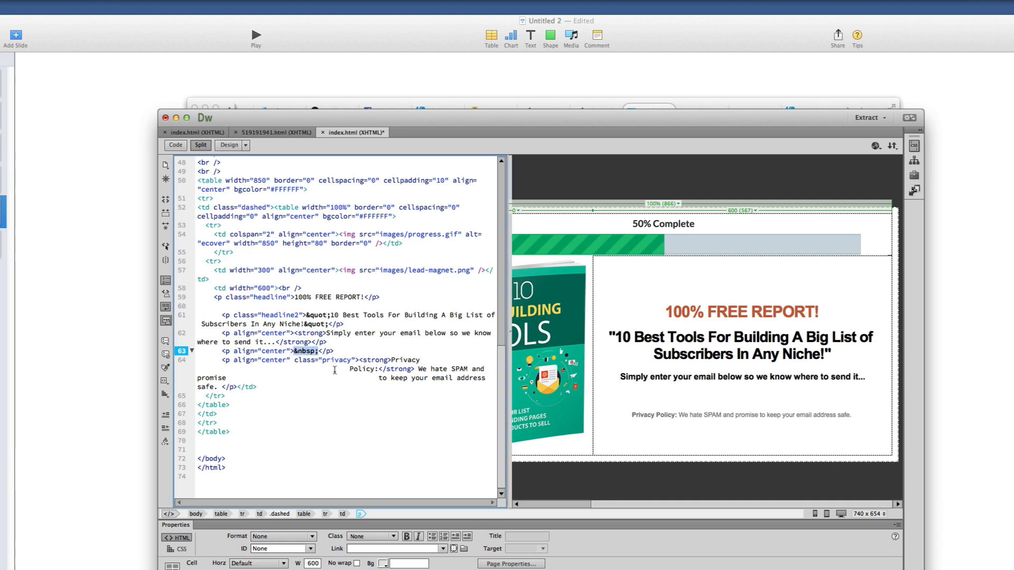
pyautogui.press('BackSpace')
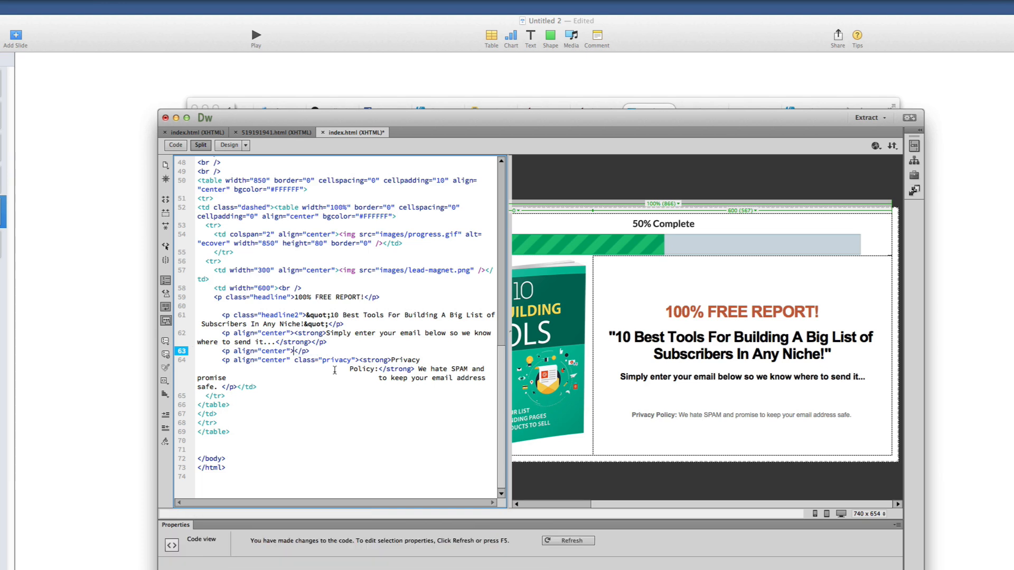
pyautogui.press('super+v')
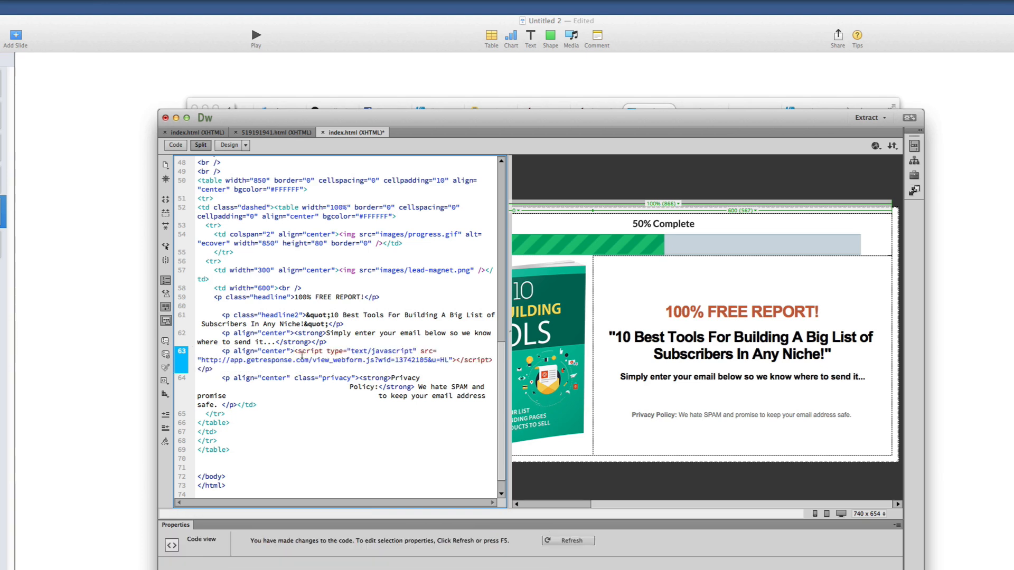
pyautogui.moveTo(294, 352); pyautogui.dragTo(331, 352)
pyautogui.click(716, 438)
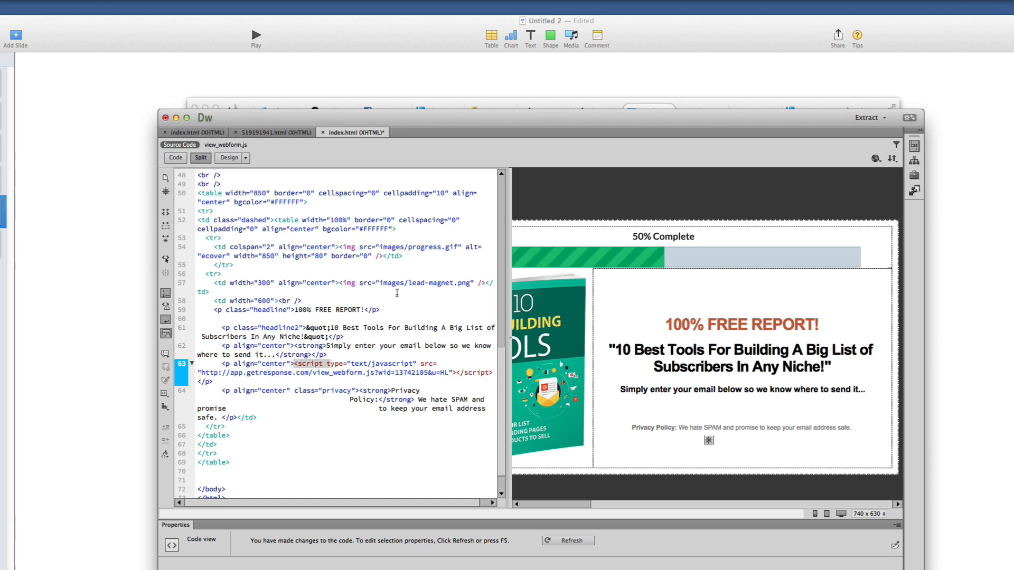
pyautogui.click(711, 374)
pyautogui.moveTo(702, 504)
pyautogui.mouseDown()
pyautogui.moveTo(646, 504)
pyautogui.moveTo(705, 504)
pyautogui.mouseUp()
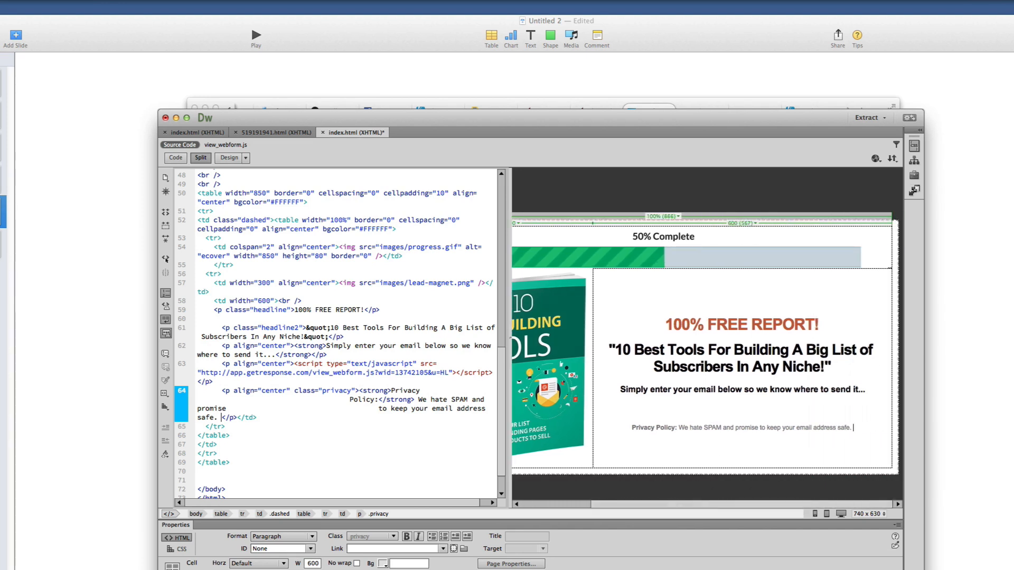
pyautogui.press('super+Tab')
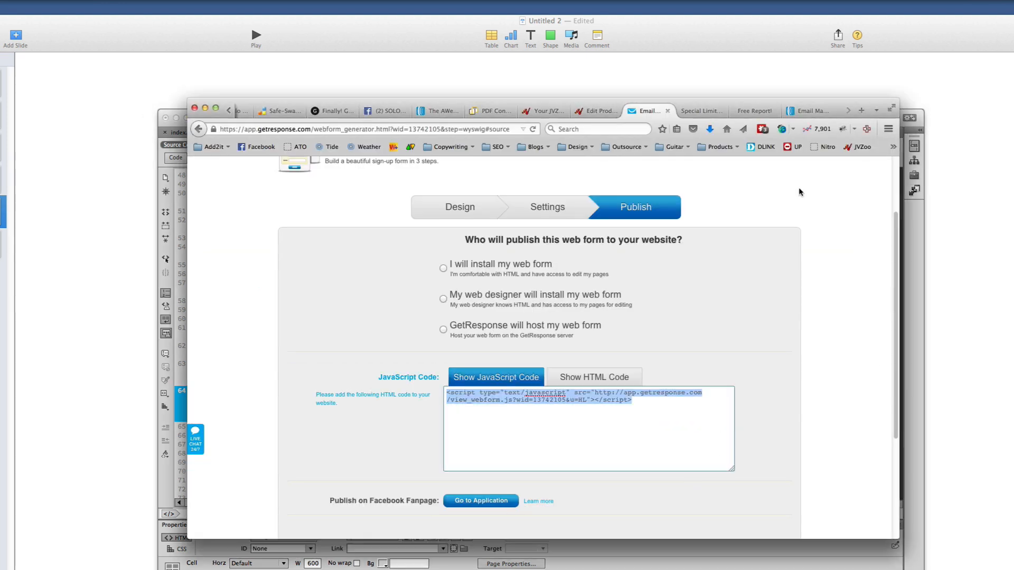
# Switch to the AWeber site and dismiss the LastPass popup to log in
pyautogui.click(807, 111)
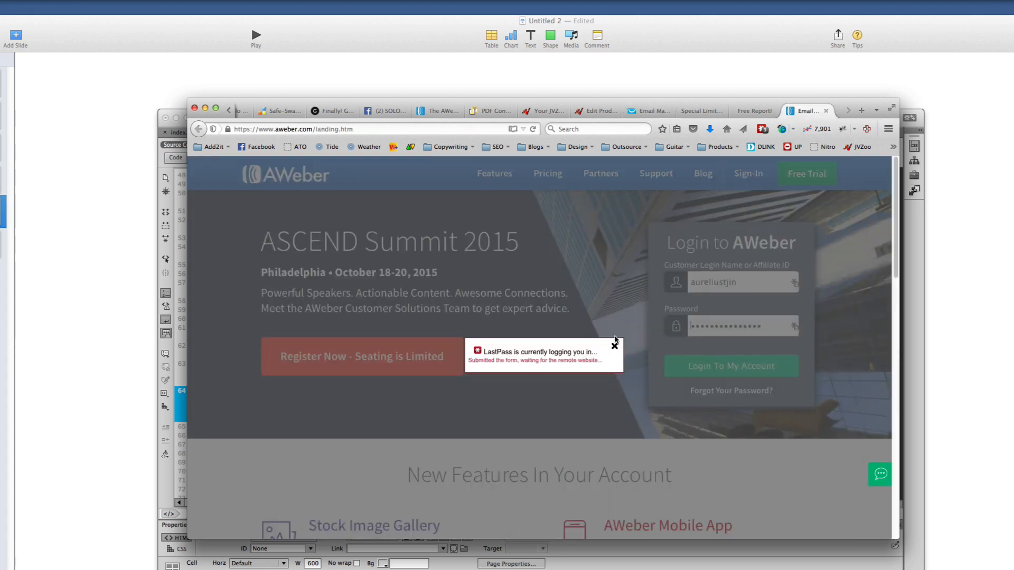
pyautogui.click(615, 345)
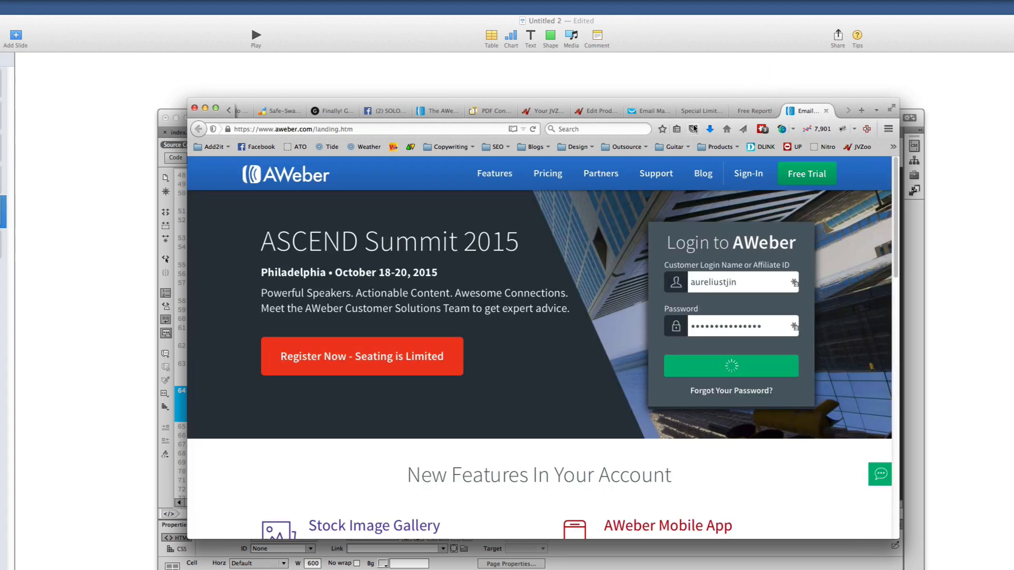
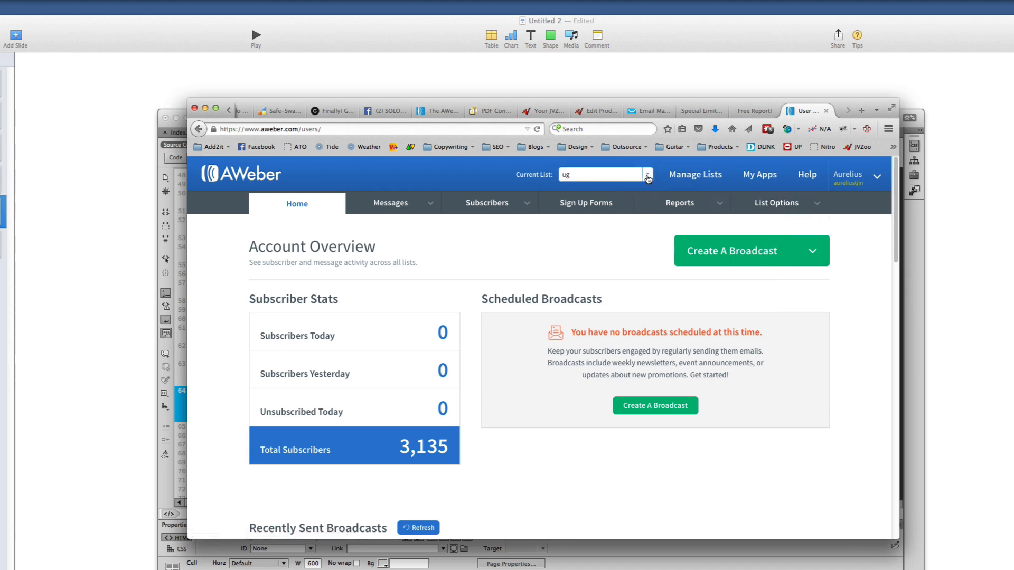
# Start a new AWeber list from Manage Lists and get past the company and sender details form
pyautogui.click(684, 180)
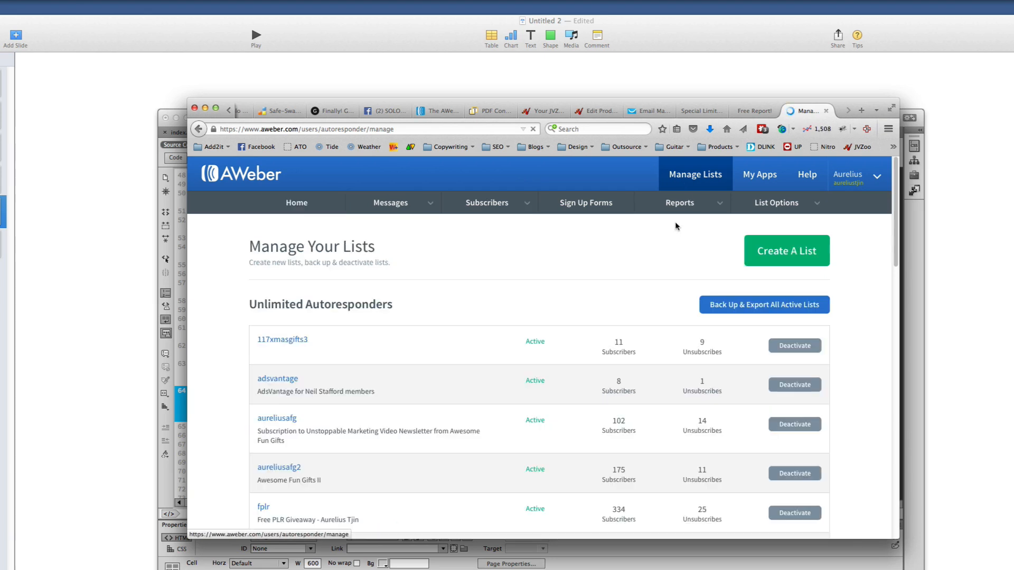
pyautogui.click(770, 259)
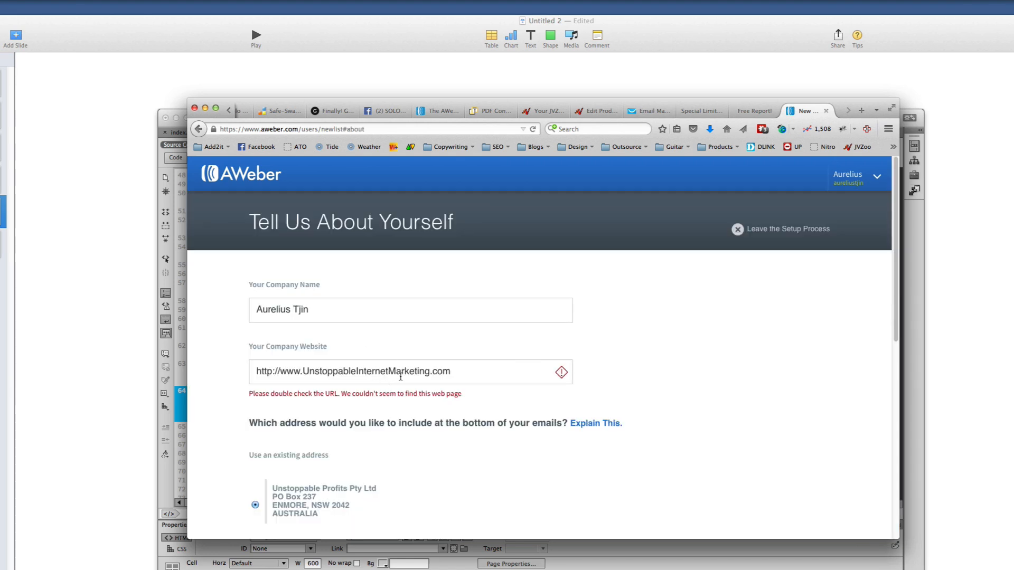
pyautogui.scroll(-10, 399, 372)
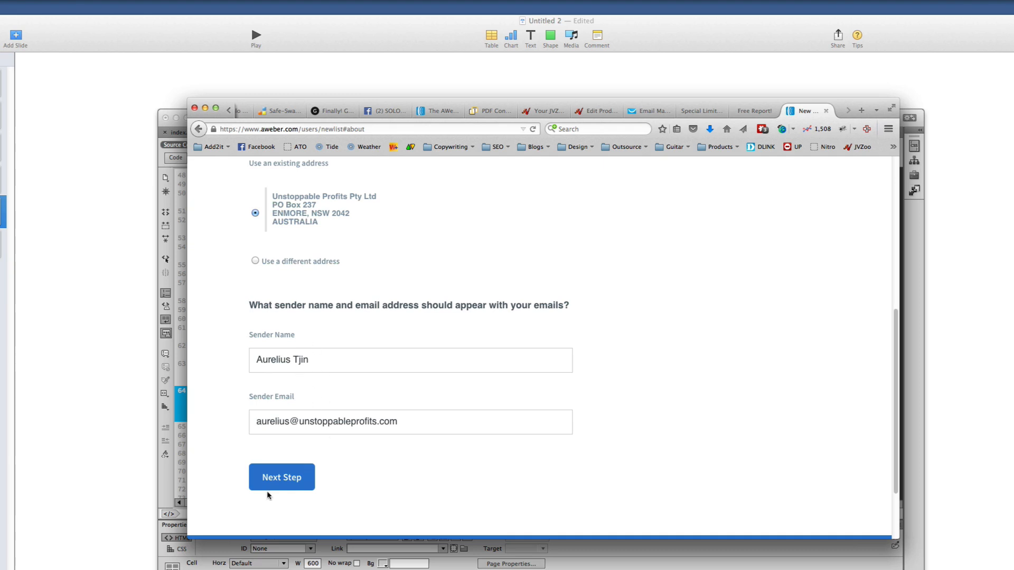
pyautogui.click(287, 484)
# Enter 'Top 10 List Building Tools' as the new list's name and copy it
pyautogui.click(323, 339)
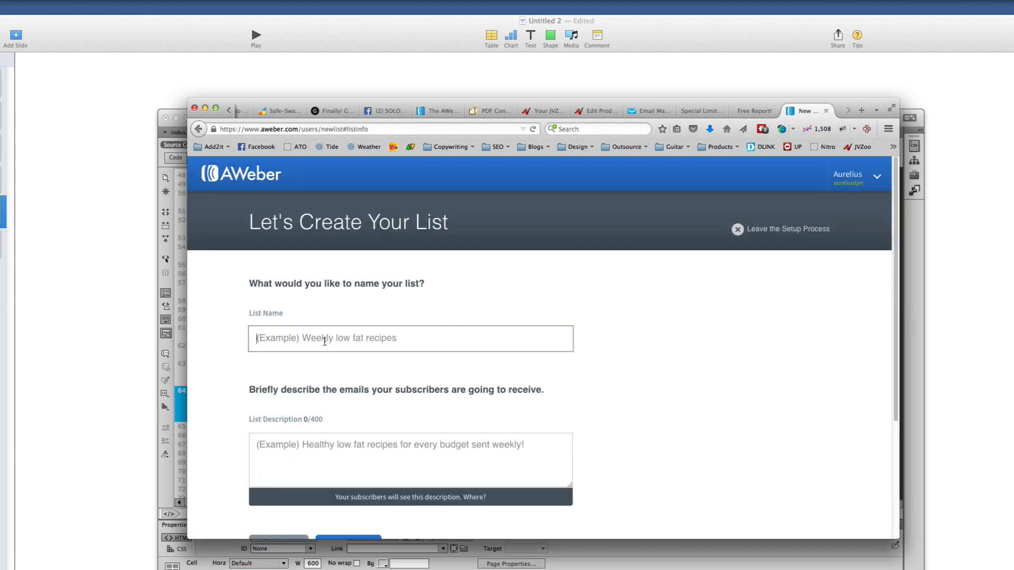
pyautogui.write('Top 10 List Building Tools')
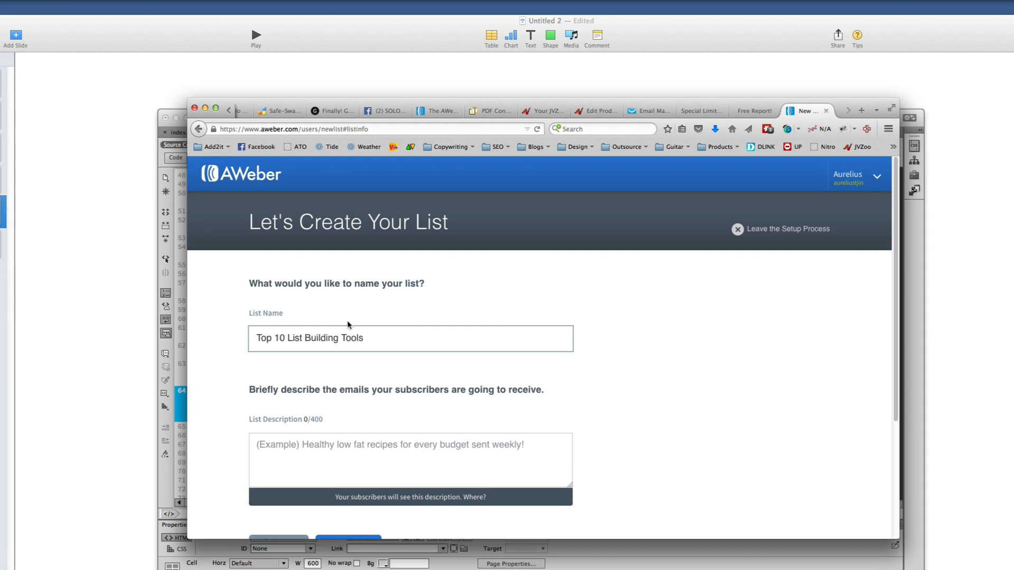
pyautogui.press('super+a')
pyautogui.press('super+c')
# Describe the list as 'Top 10 List Building Tools subscribers' and continue to confirmation setup
pyautogui.click(342, 444)
pyautogui.press('super+v')
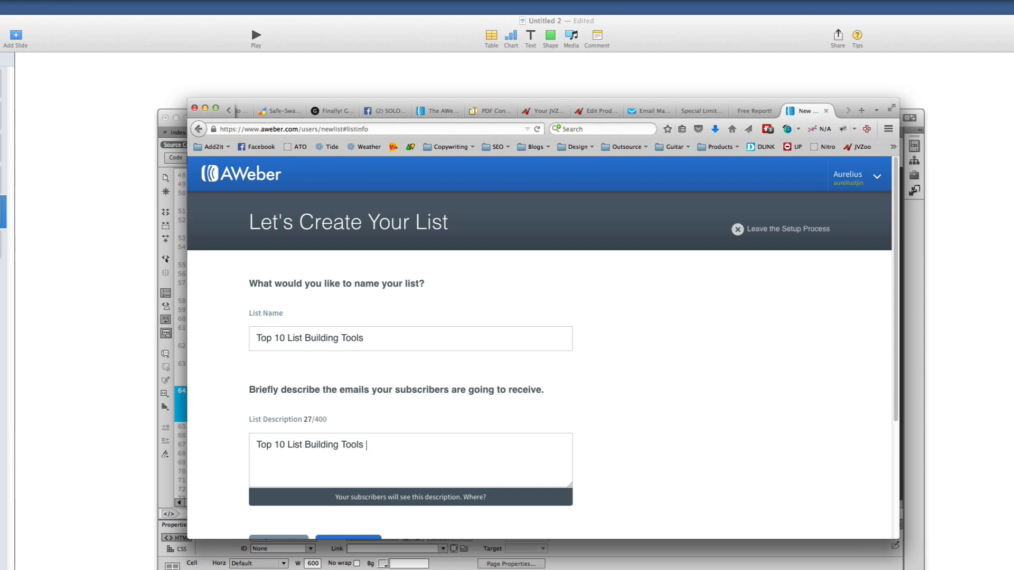
pyautogui.write('subscribers')
pyautogui.scroll(-5, 413, 477)
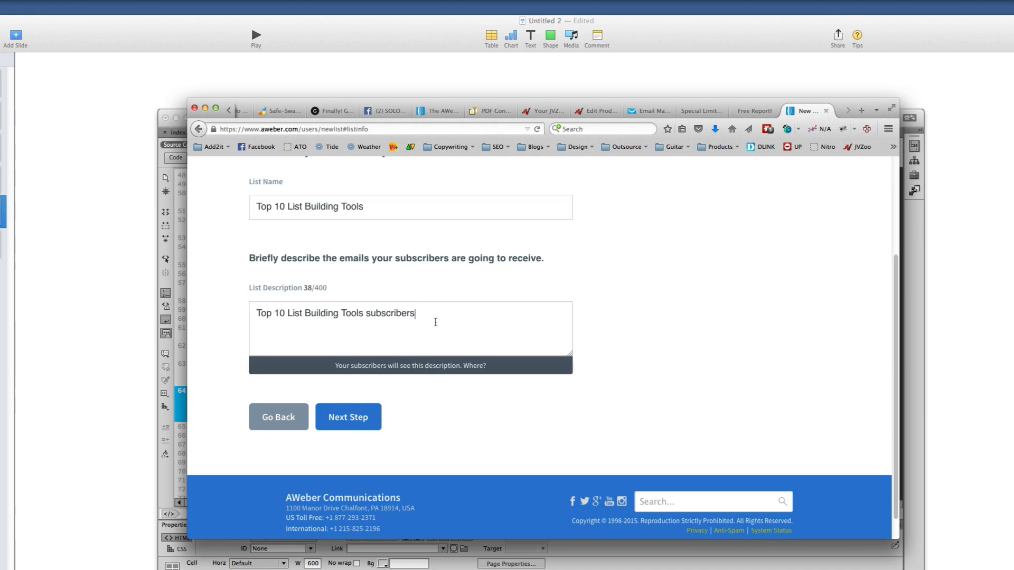
pyautogui.press('super+a')
pyautogui.click(395, 381)
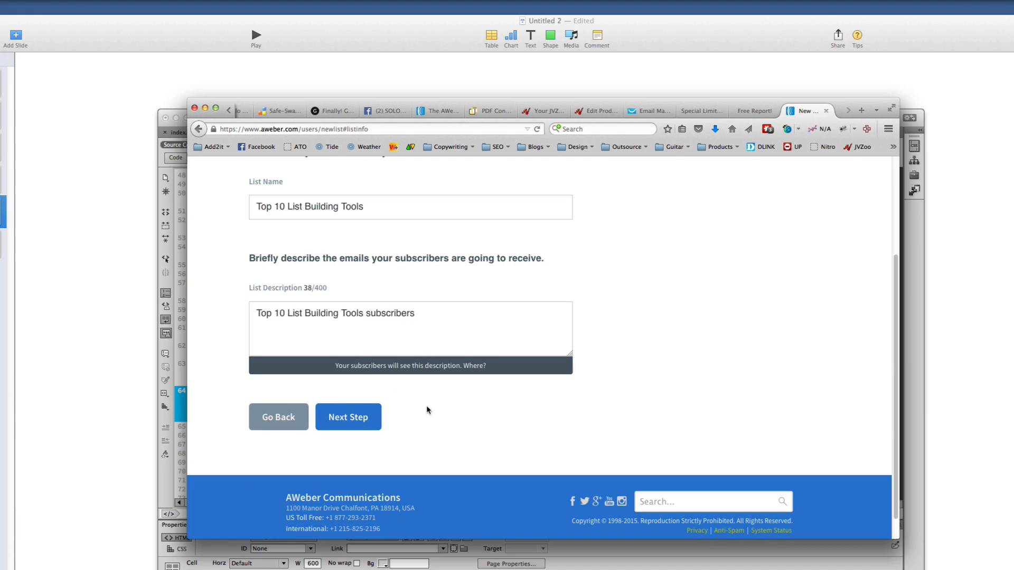
pyautogui.click(354, 422)
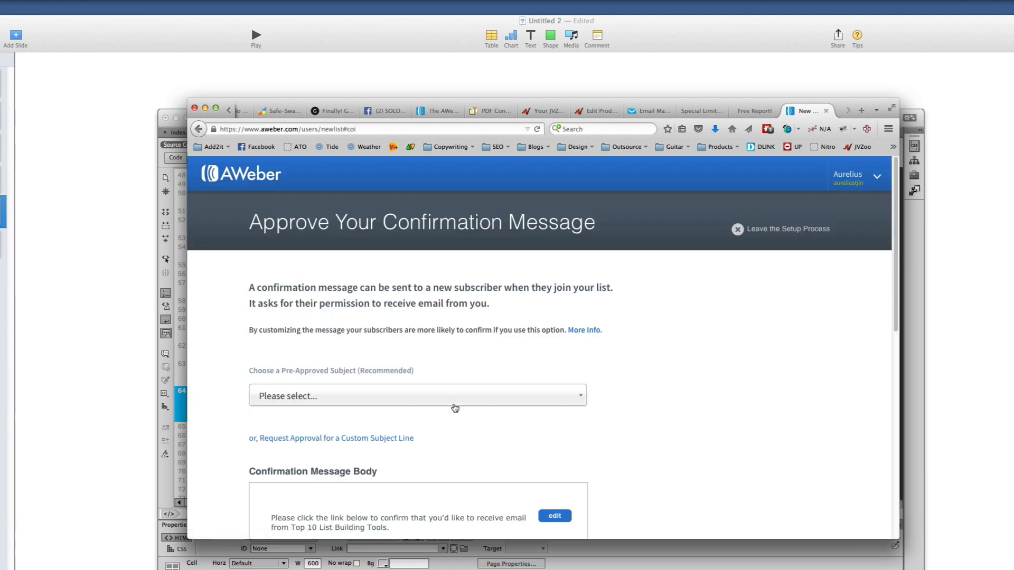
# Review the confirmation message settings, opening and closing the message editor without changes
pyautogui.scroll(-2, 399, 409)
pyautogui.scroll(-3, 401, 410)
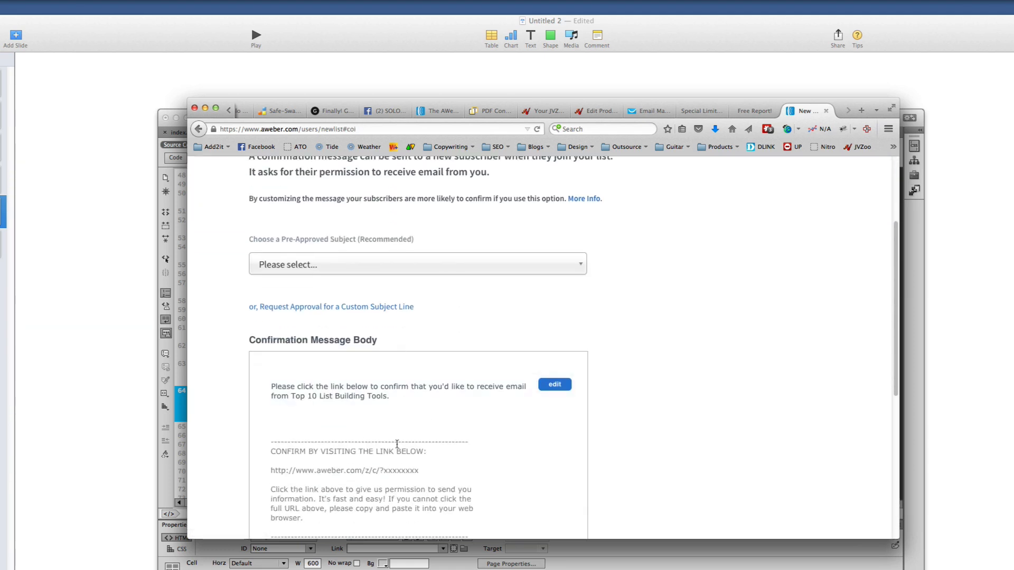
pyautogui.scroll(-5, 399, 422)
pyautogui.scroll(8, 369, 349)
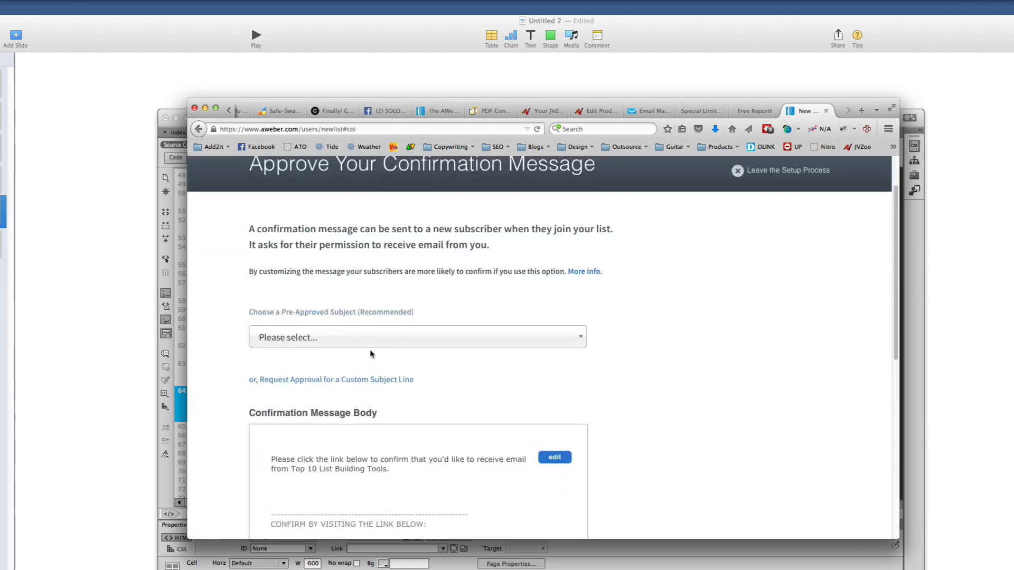
pyautogui.click(554, 471)
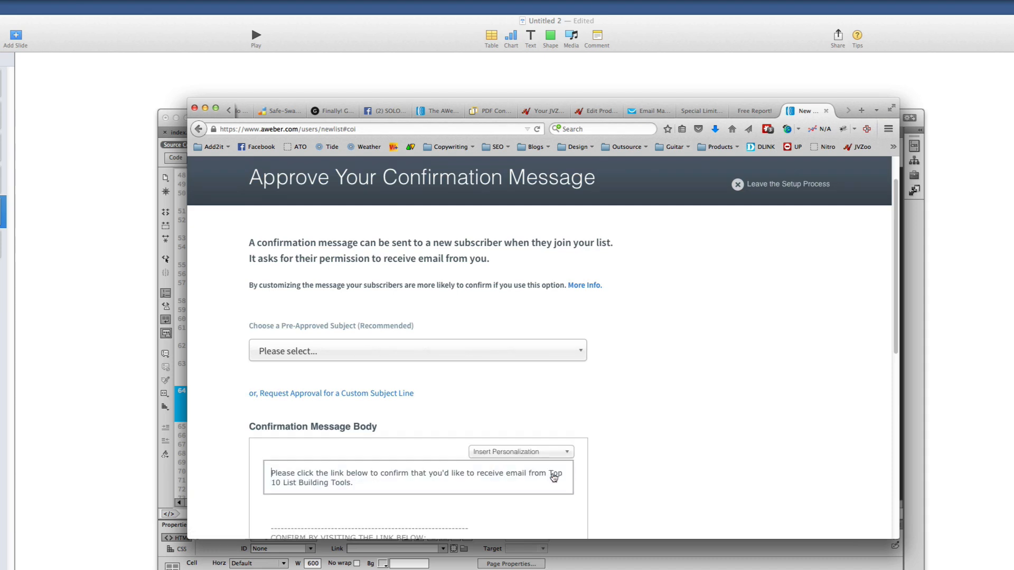
pyautogui.click(654, 473)
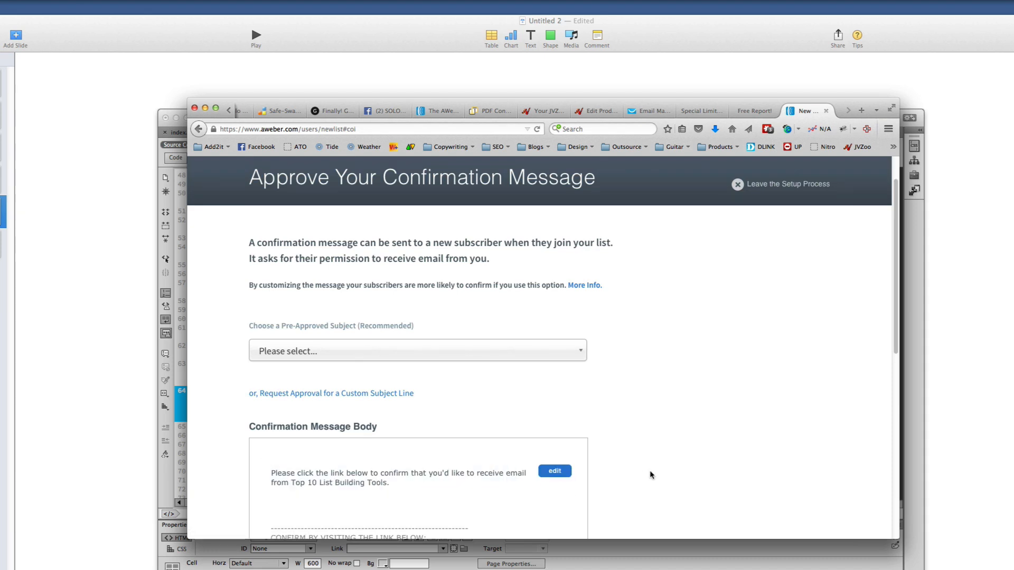
pyautogui.scroll(-8, 651, 473)
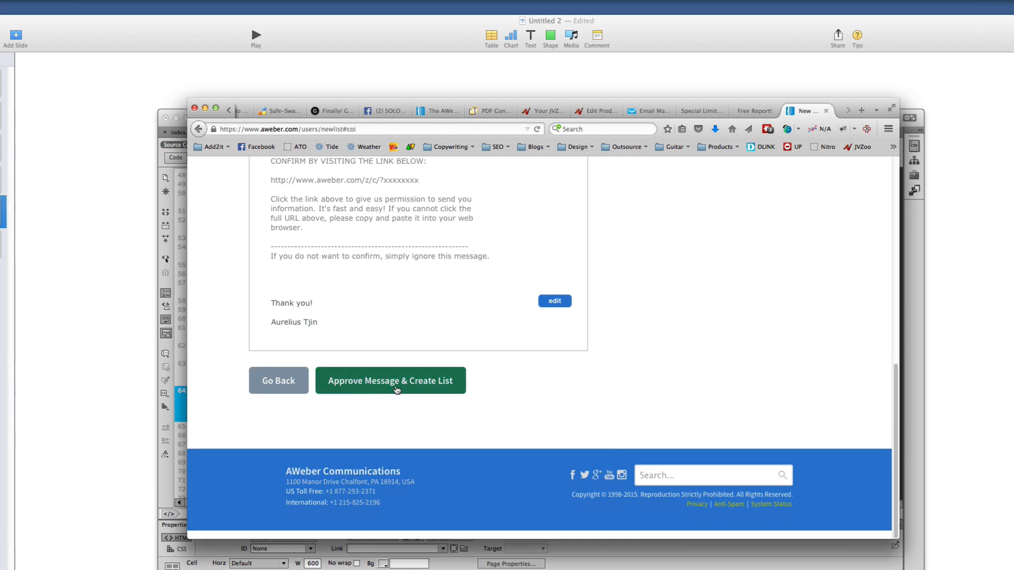
pyautogui.click(396, 392)
# Choose the 'Response Required: Please confirm your request for information.' subject and create the list
pyautogui.click(422, 406)
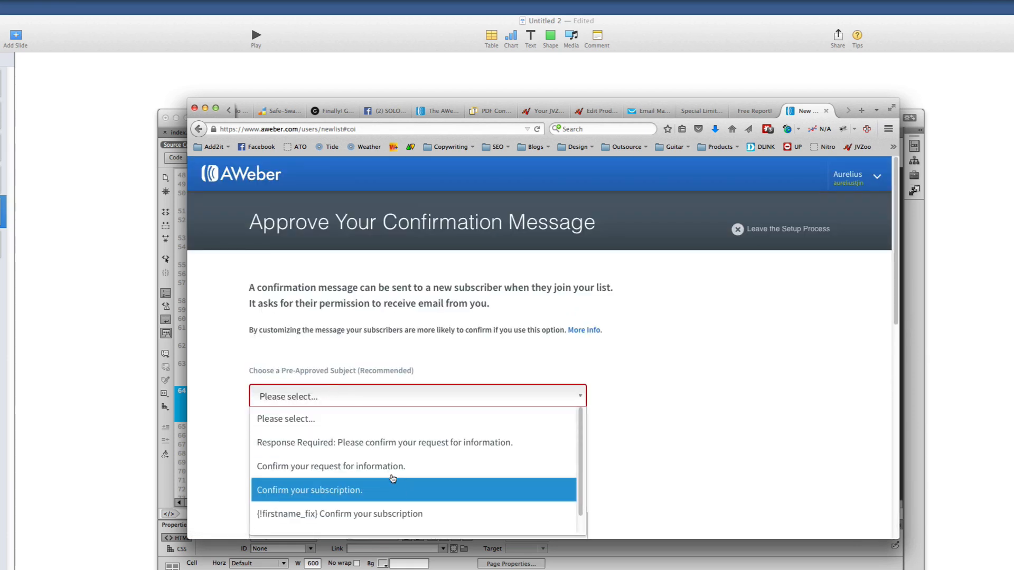
pyautogui.click(393, 449)
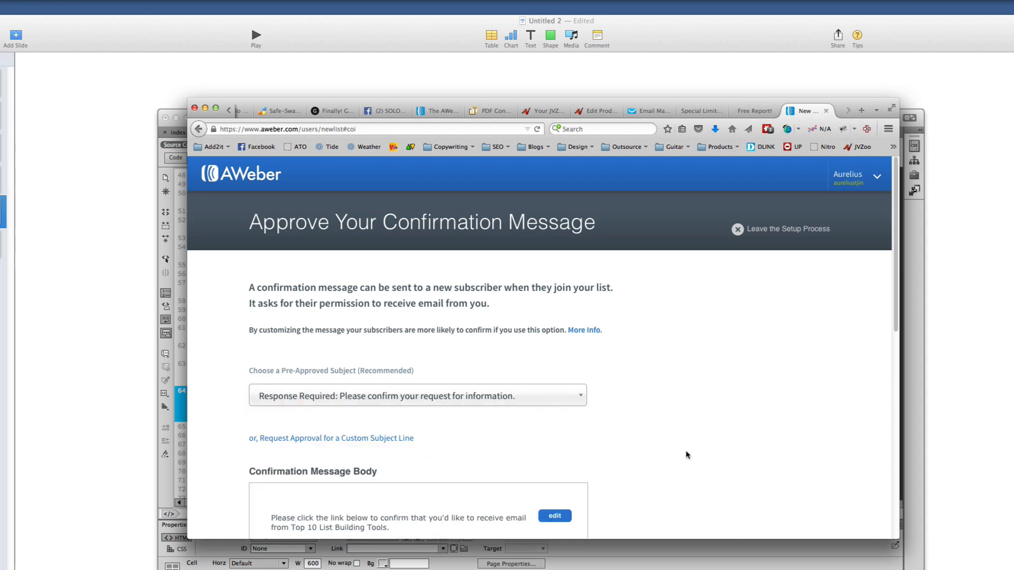
pyautogui.scroll(-10, 634, 460)
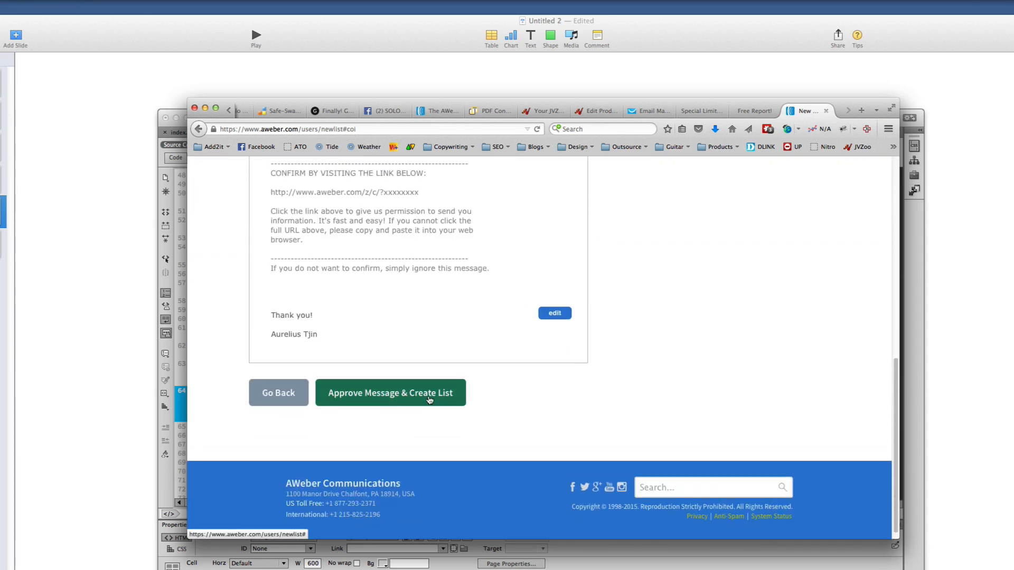
pyautogui.click(460, 402)
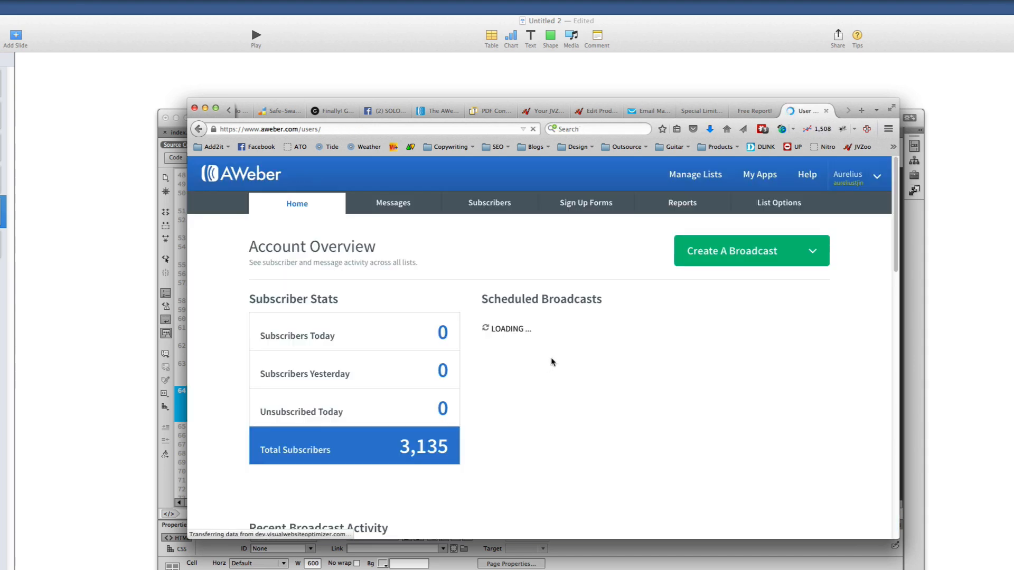
# Start the first sign-up form for the Top 10 List Building Tools list
pyautogui.click(581, 203)
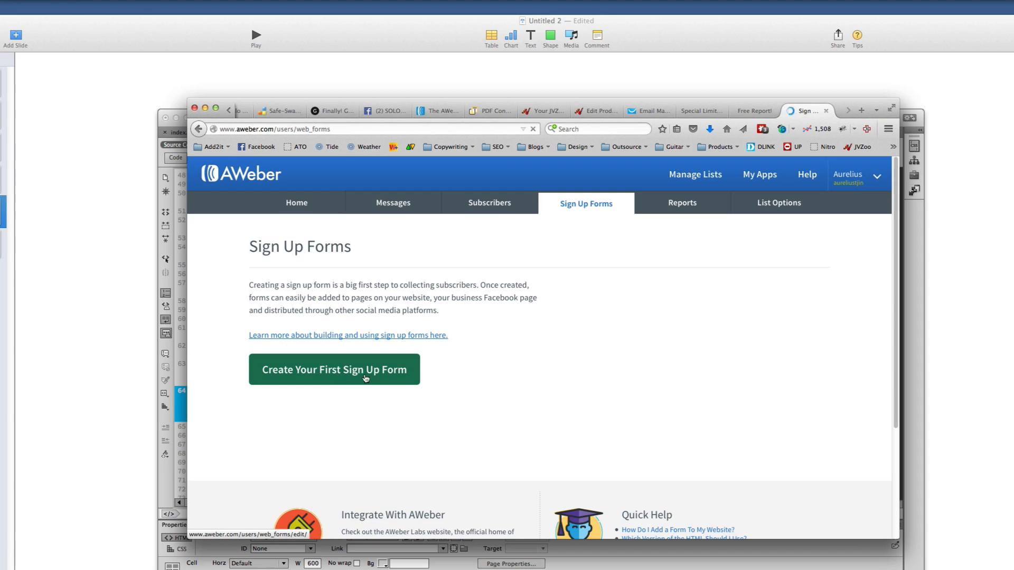
pyautogui.click(365, 378)
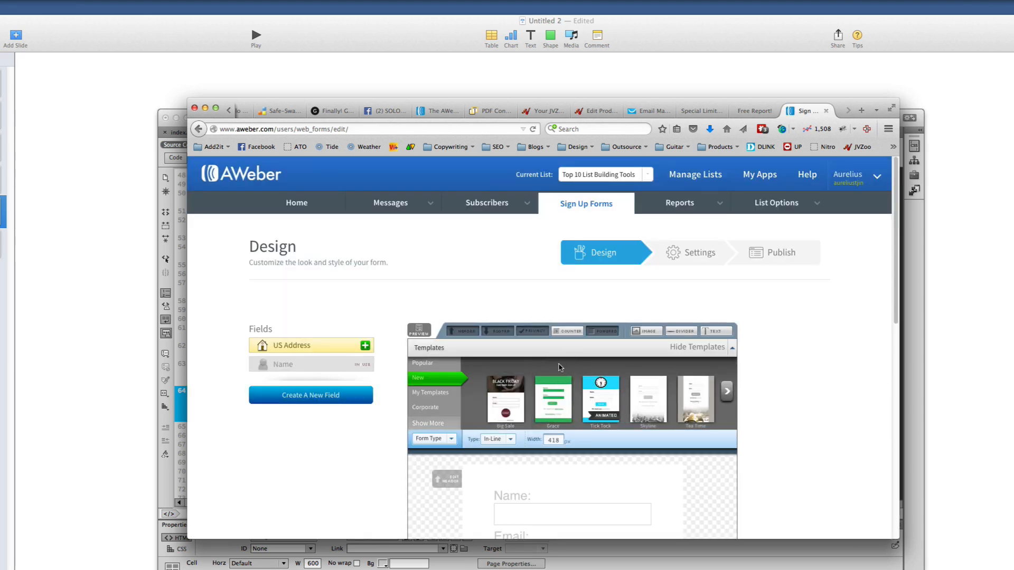
pyautogui.scroll(-5, 554, 346)
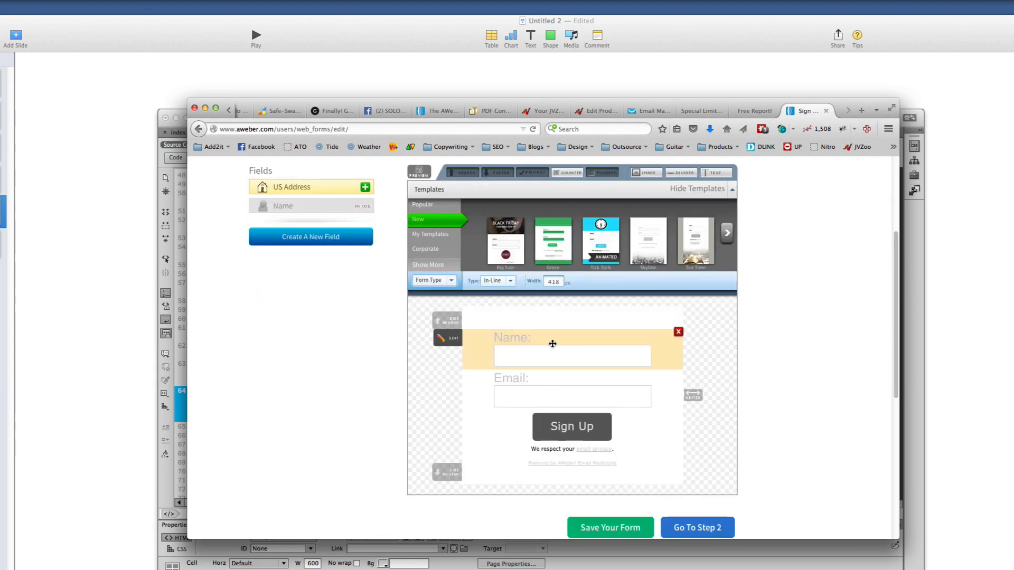
pyautogui.scroll(1, 552, 346)
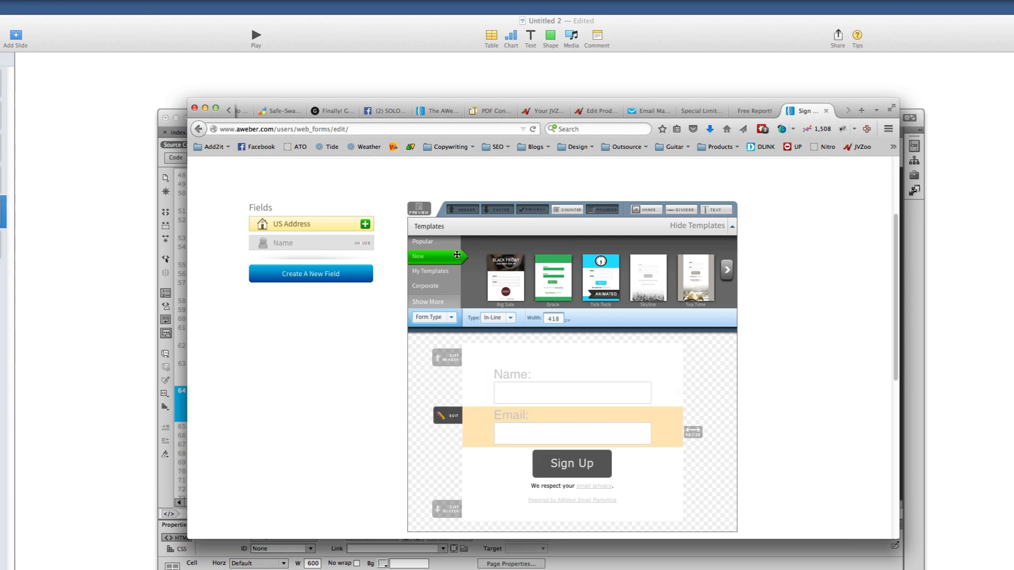
# Remove the header, email privacy note and Powered by AWeber line from the form
pyautogui.click(463, 212)
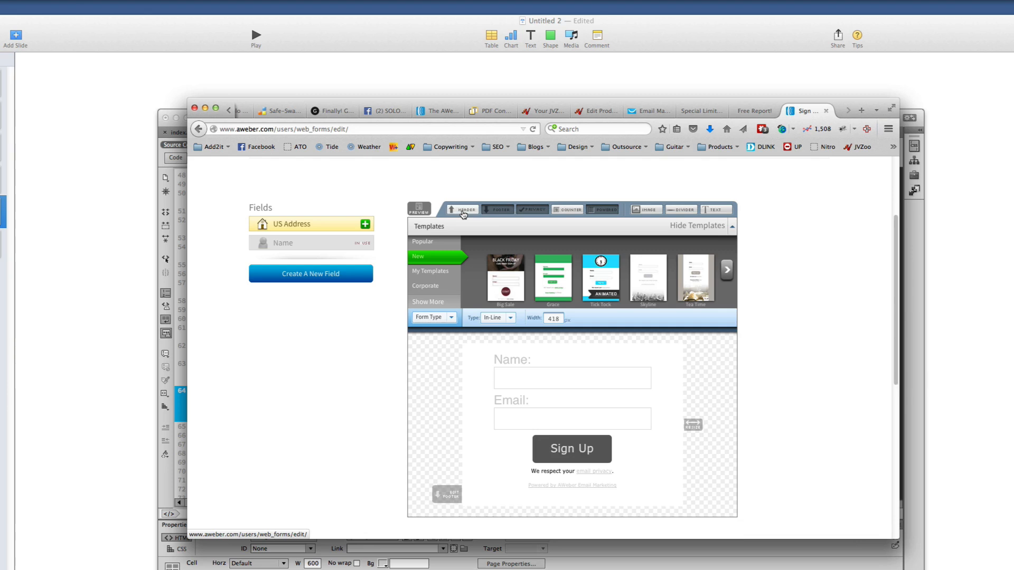
pyautogui.click(533, 209)
pyautogui.click(608, 211)
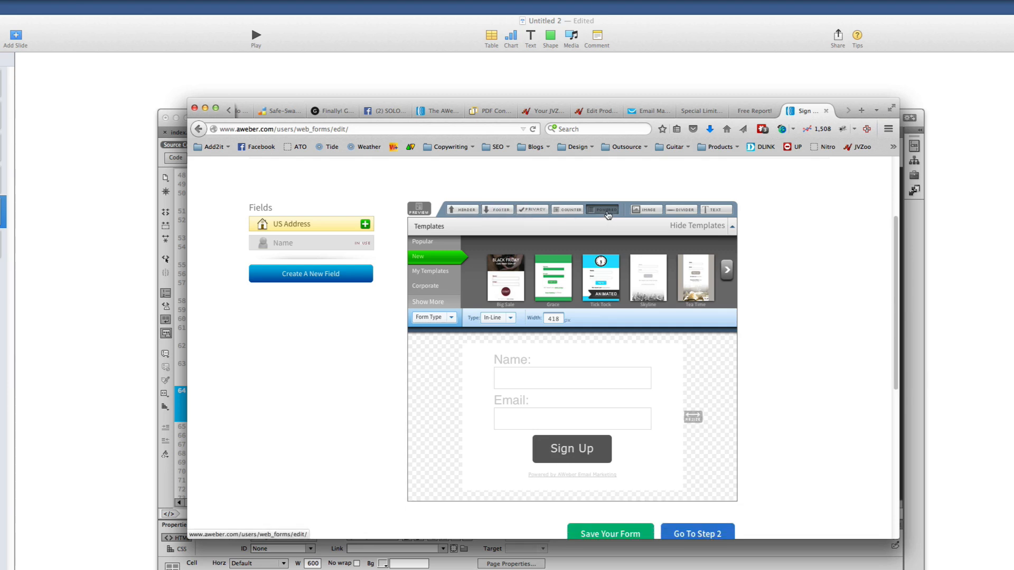
pyautogui.moveTo(554, 378)
pyautogui.moveTo(502, 364)
pyautogui.mouseDown()
pyautogui.moveTo(509, 446)
pyautogui.moveTo(515, 372)
pyautogui.mouseUp()
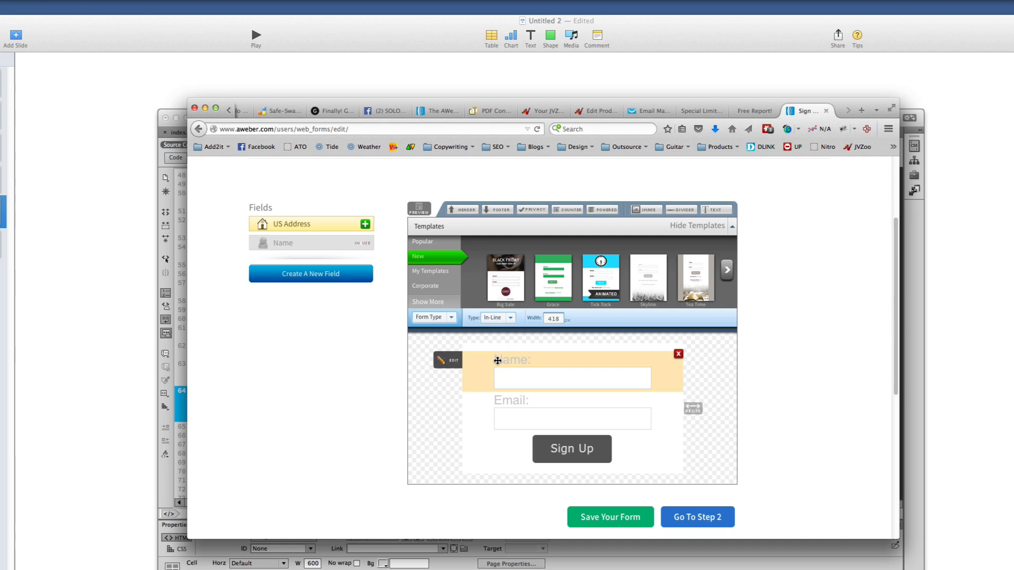
# Set the form's field label colour to black (000000)
pyautogui.click(498, 361)
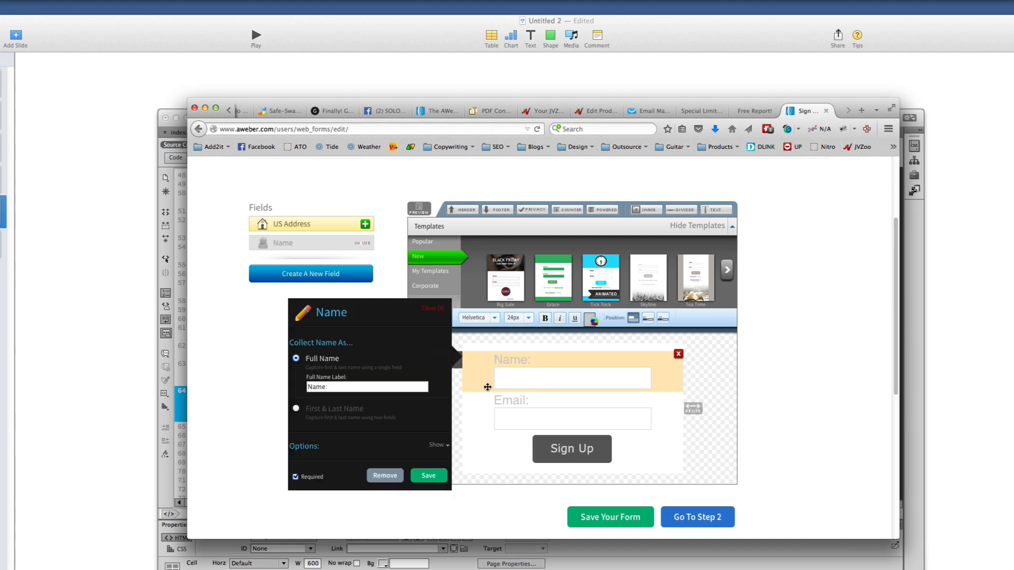
pyautogui.click(438, 311)
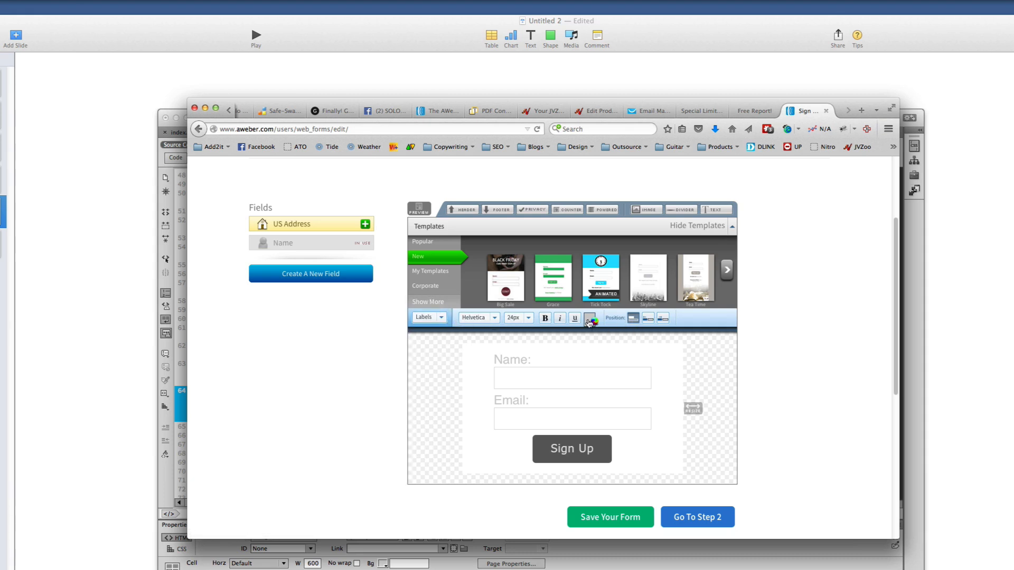
pyautogui.click(590, 323)
pyautogui.click(615, 358)
pyautogui.moveTo(615, 359); pyautogui.dragTo(605, 397)
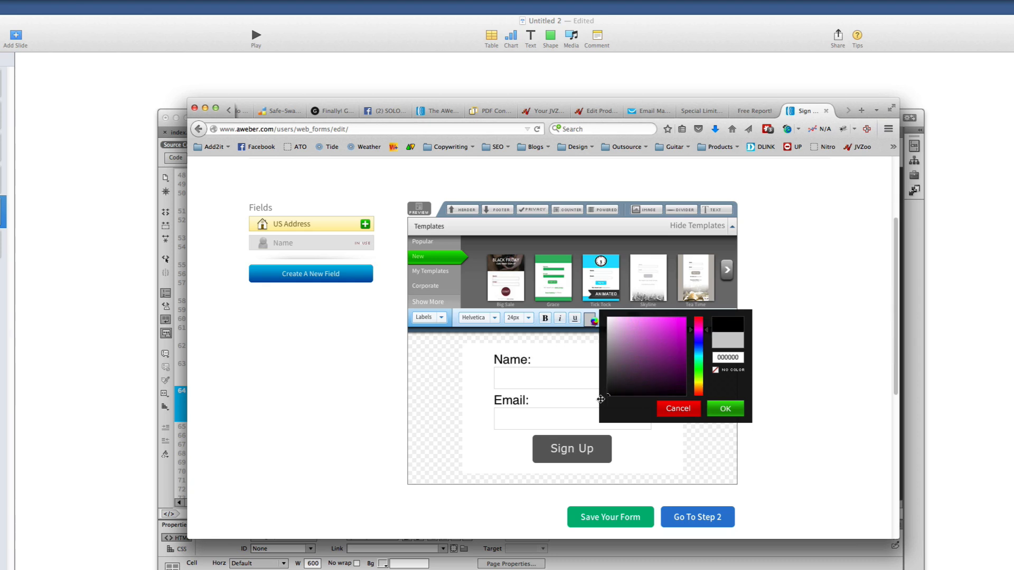
pyautogui.click(724, 410)
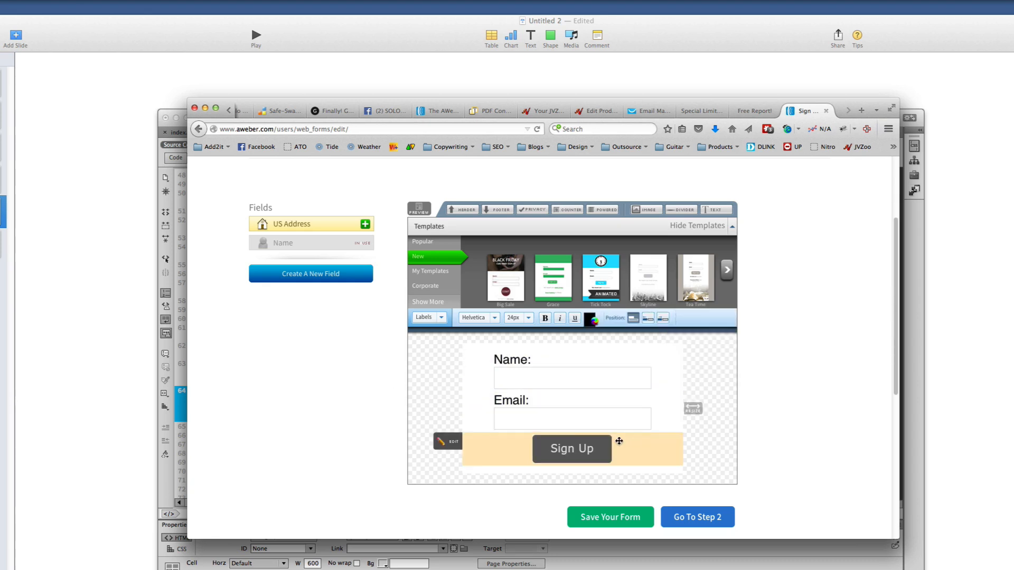
# Reveal the Sign Up button's advanced settings and select its current Button Image URL
pyautogui.click(449, 443)
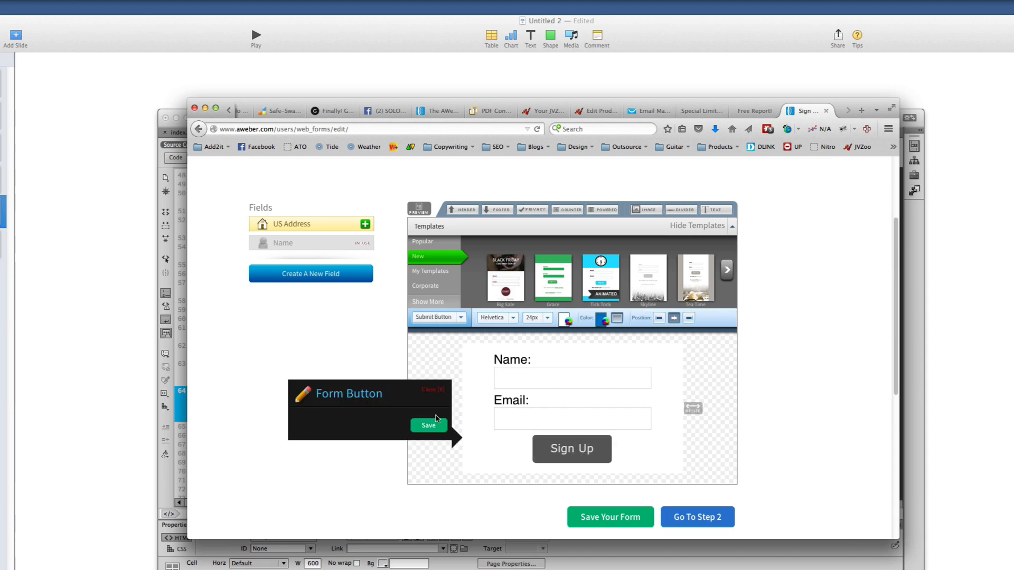
pyautogui.click(433, 391)
pyautogui.click(449, 442)
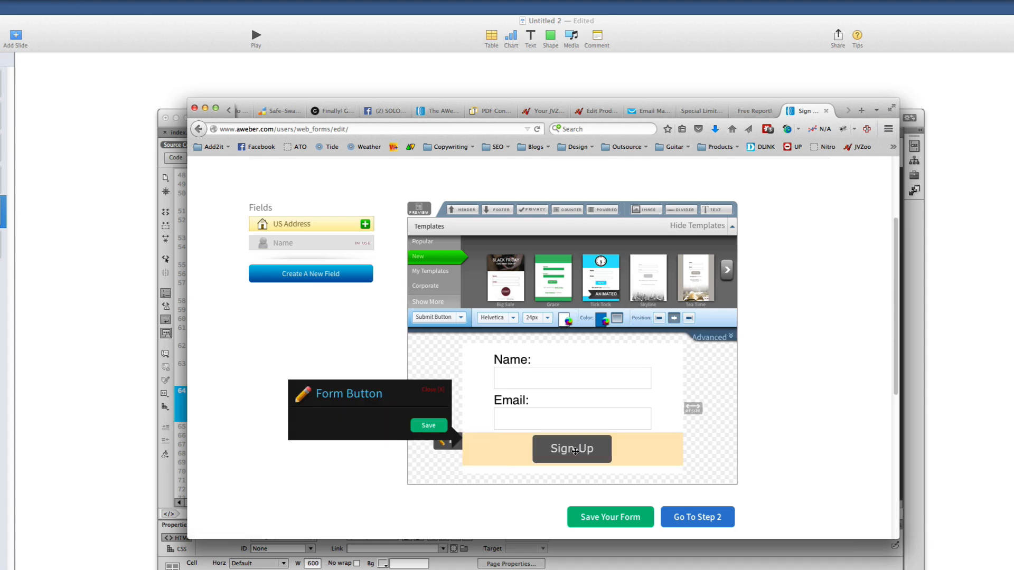
pyautogui.click(434, 390)
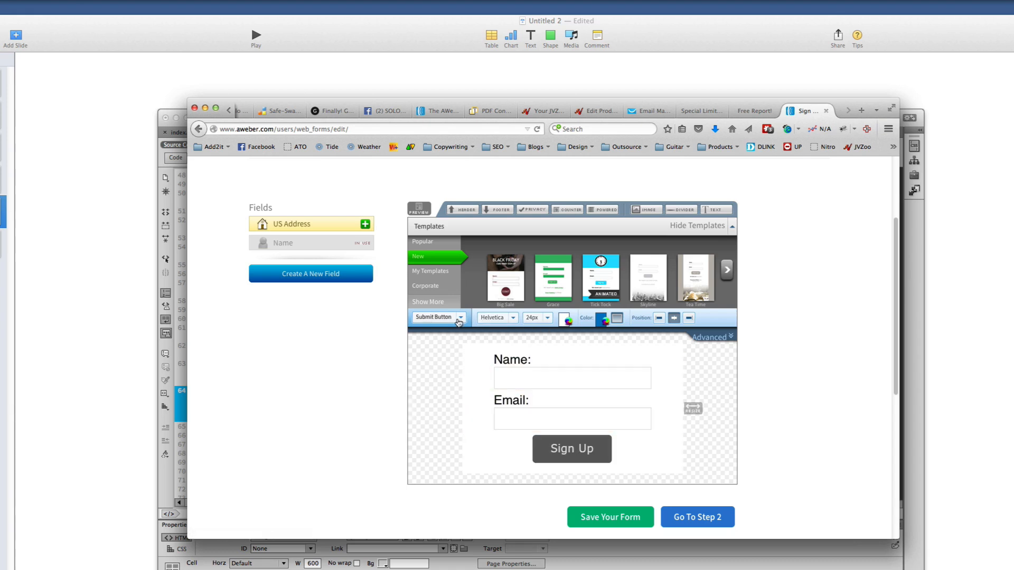
pyautogui.click(714, 337)
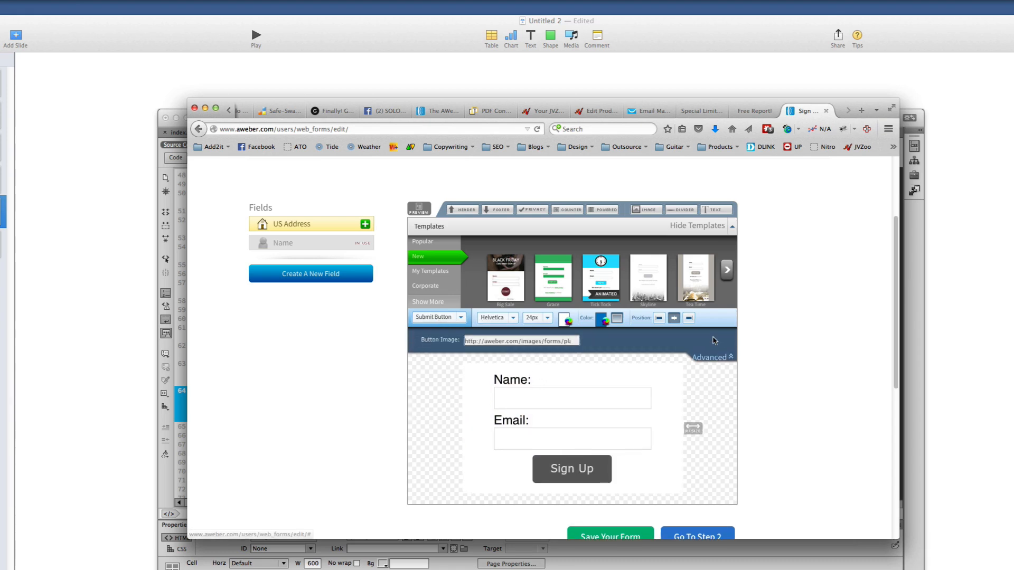
pyautogui.moveTo(502, 342); pyautogui.dragTo(608, 346)
pyautogui.press('super+Tab')
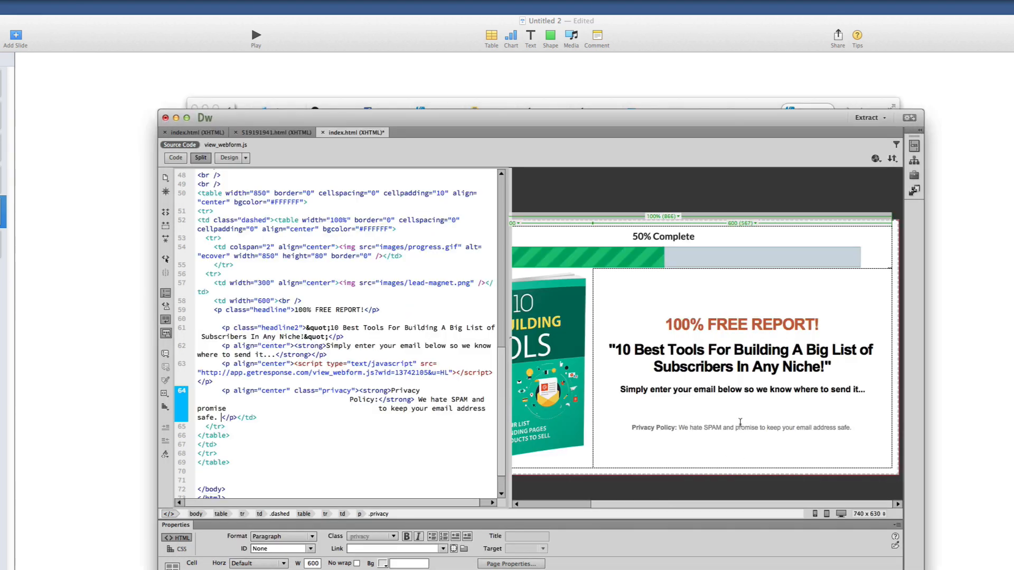
# Preview the button.png image in the Lead Box images folder in Finder
pyautogui.press('super+Tab')
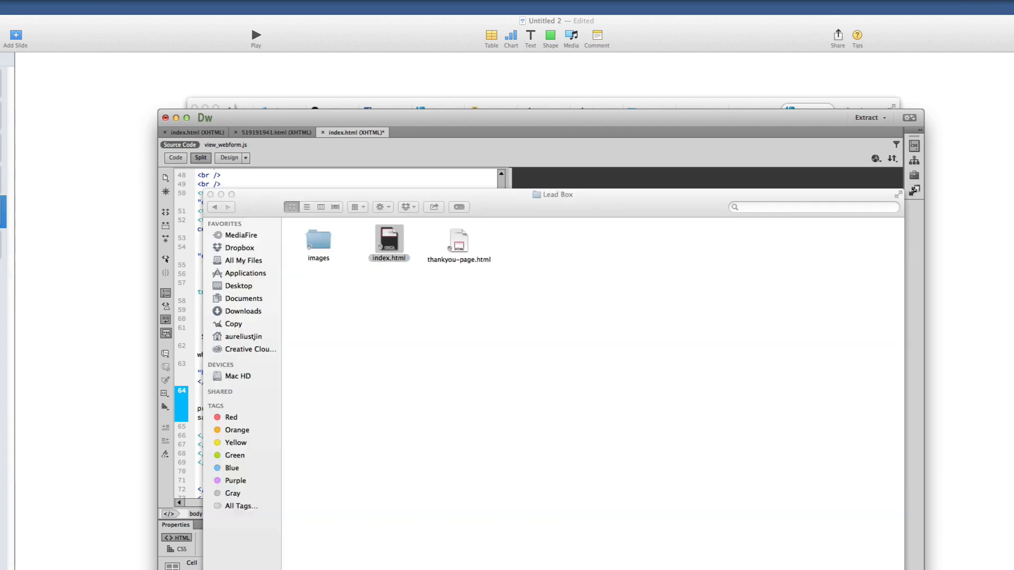
pyautogui.doubleClick(309, 252)
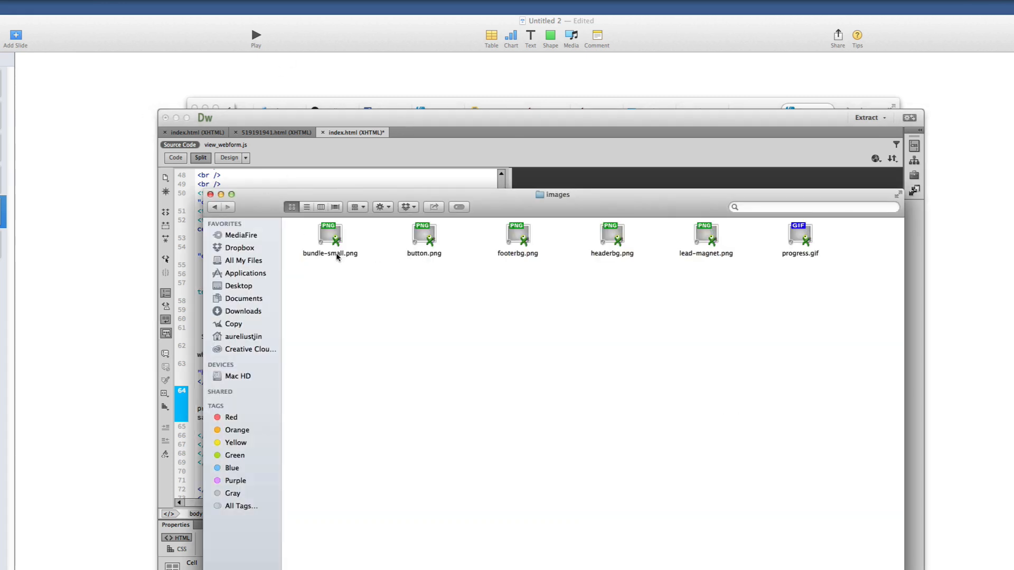
pyautogui.click(216, 208)
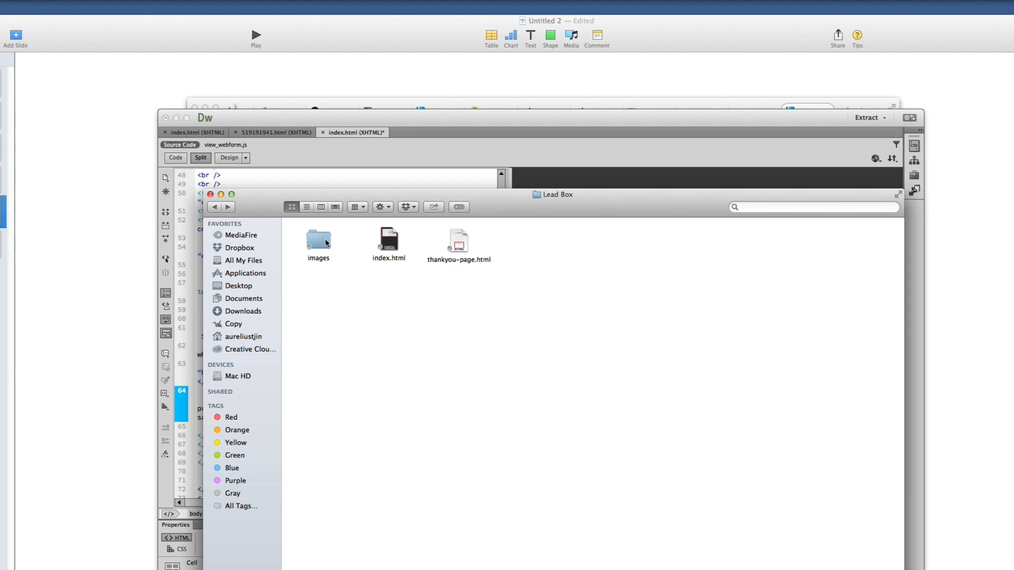
pyautogui.doubleClick(329, 238)
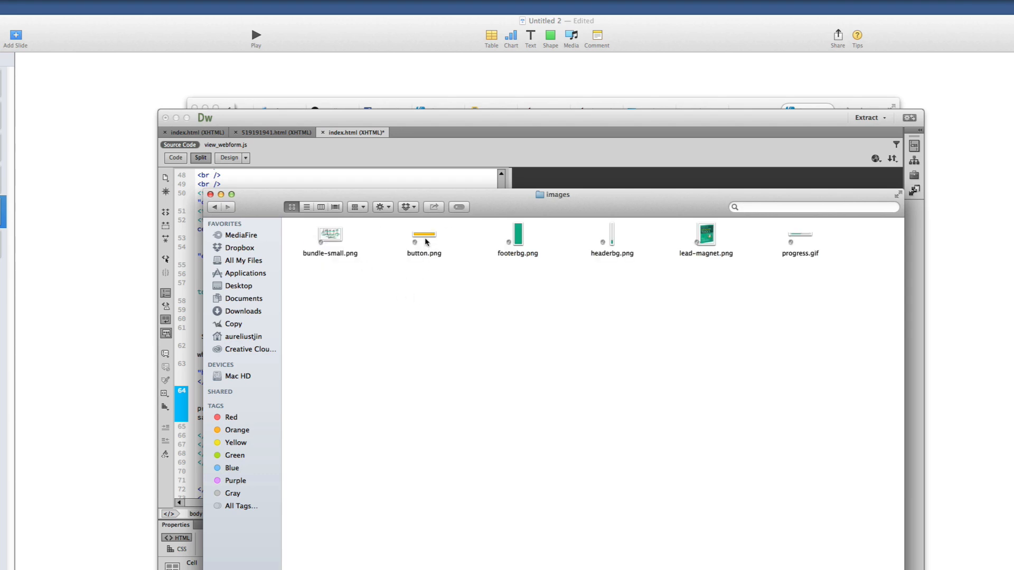
pyautogui.doubleClick(426, 242)
pyautogui.moveTo(544, 343); pyautogui.dragTo(521, 332)
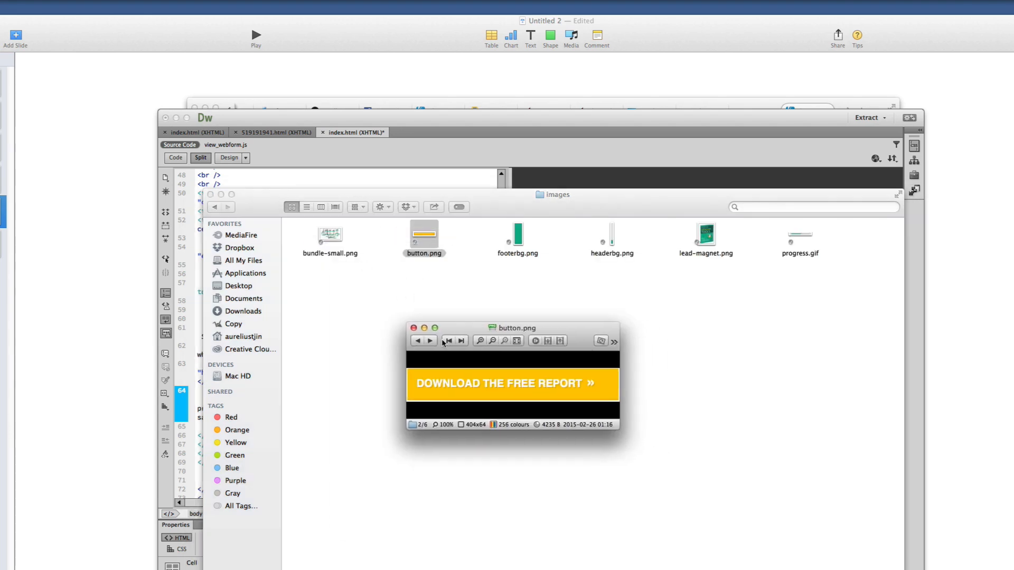
pyautogui.click(413, 328)
# Return to the Lead Box folder and select the images folder
pyautogui.click(214, 207)
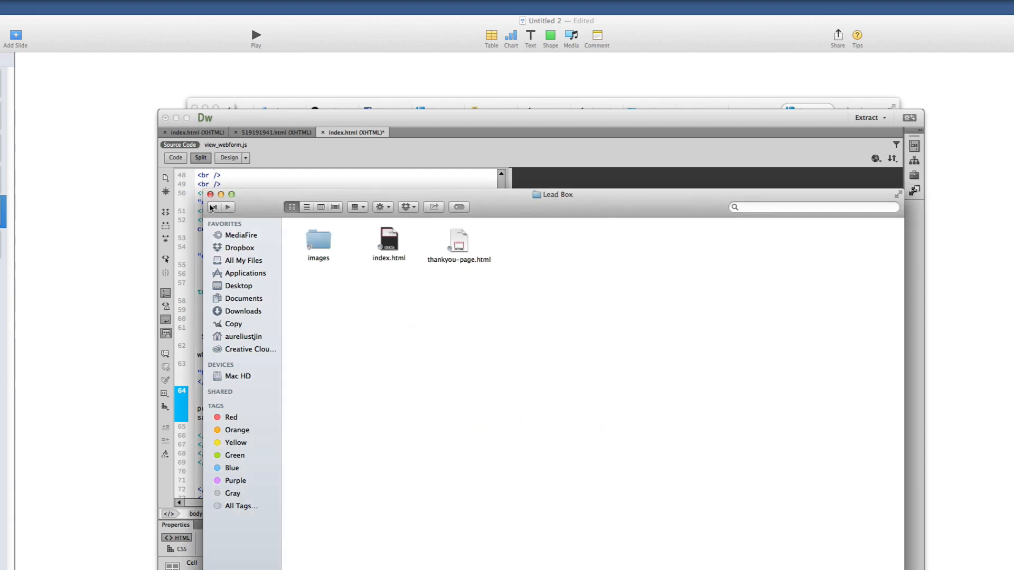
pyautogui.moveTo(502, 285); pyautogui.dragTo(338, 271)
pyautogui.click(319, 252)
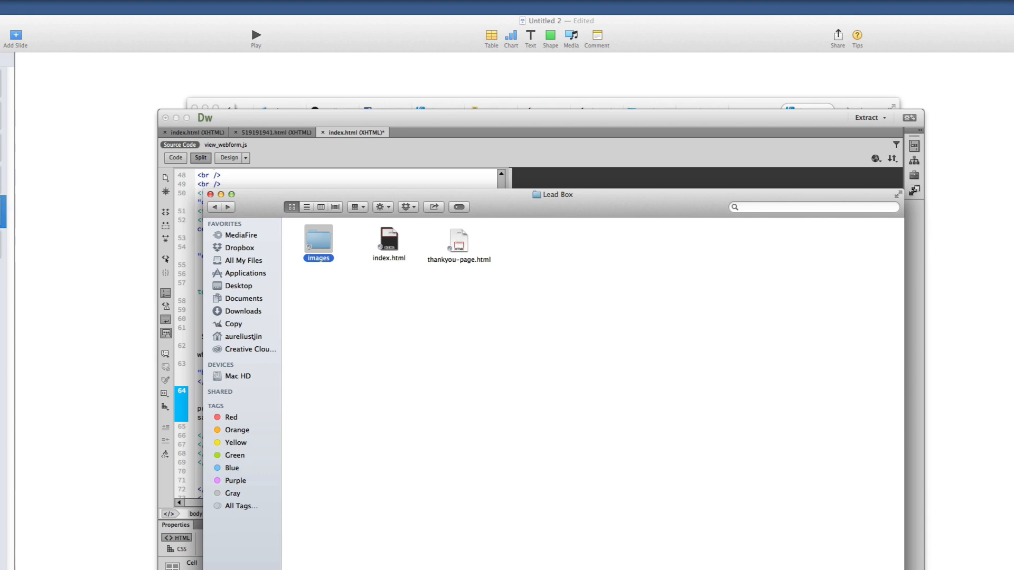
pyautogui.press('super+Tab')
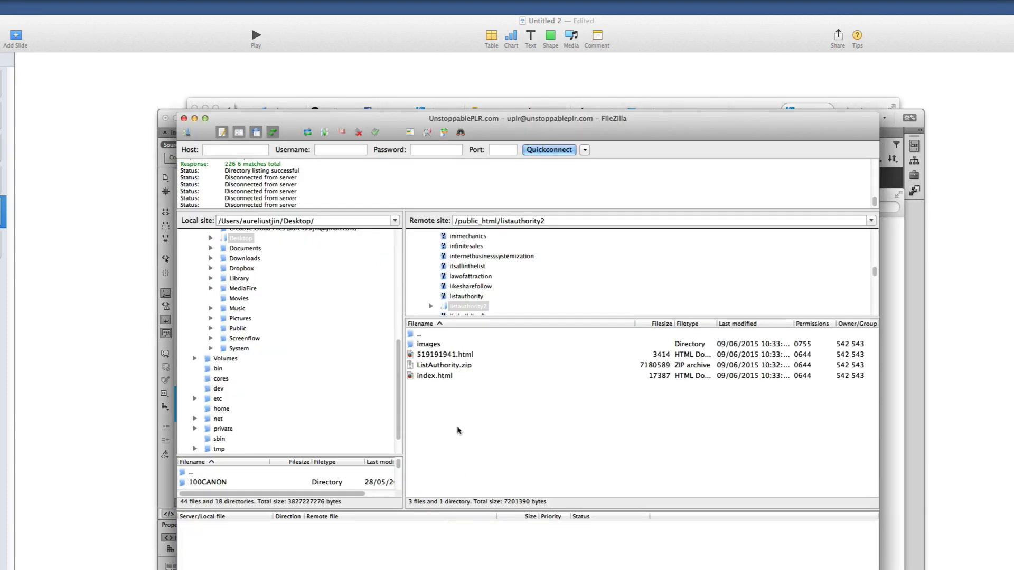
# Refresh the remote listauthority2 directory listing in FileZilla
pyautogui.rightClick(454, 425)
pyautogui.click(483, 491)
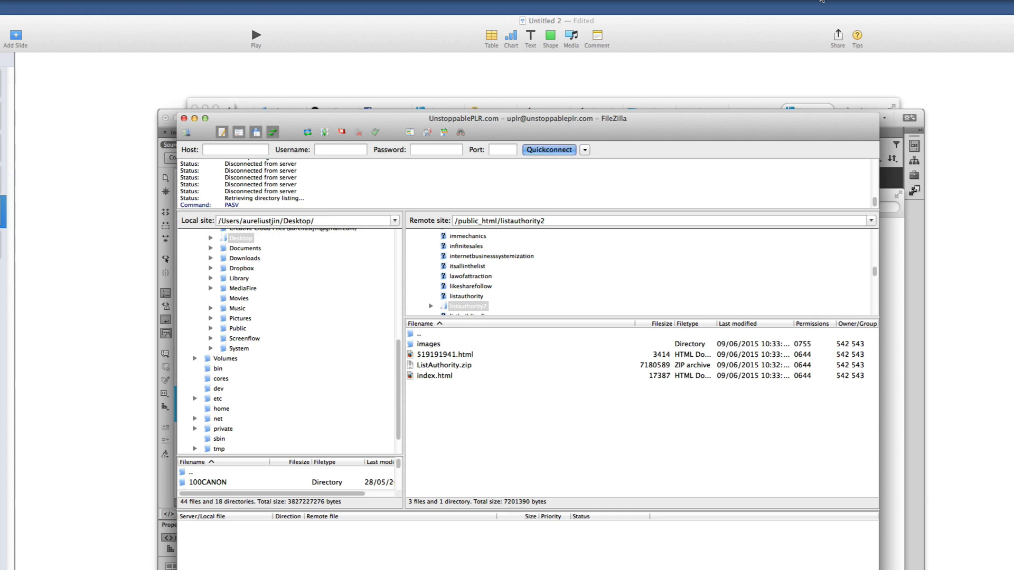
pyautogui.click(848, 2)
pyautogui.click(855, 26)
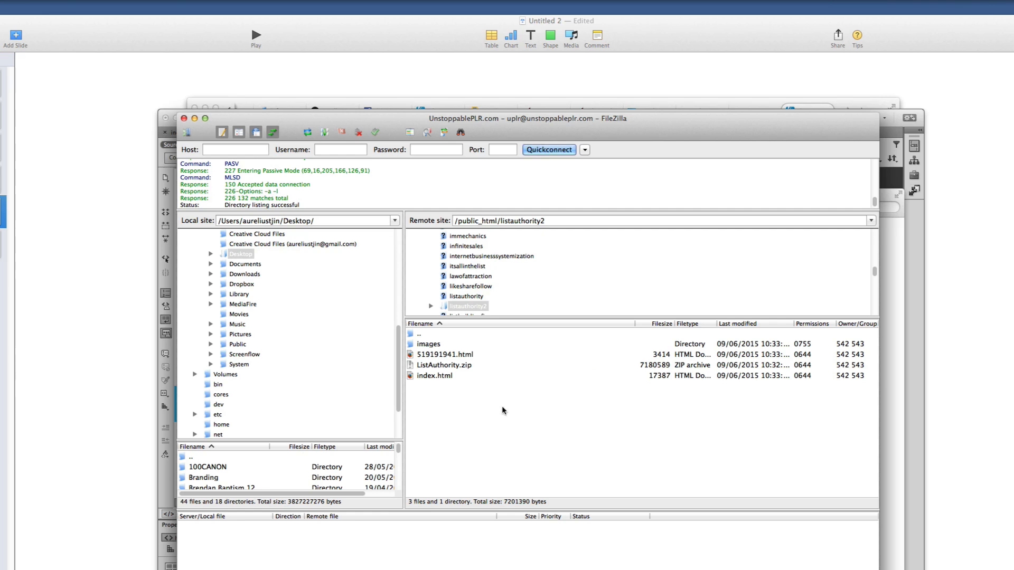
pyautogui.scroll(-1, 483, 311)
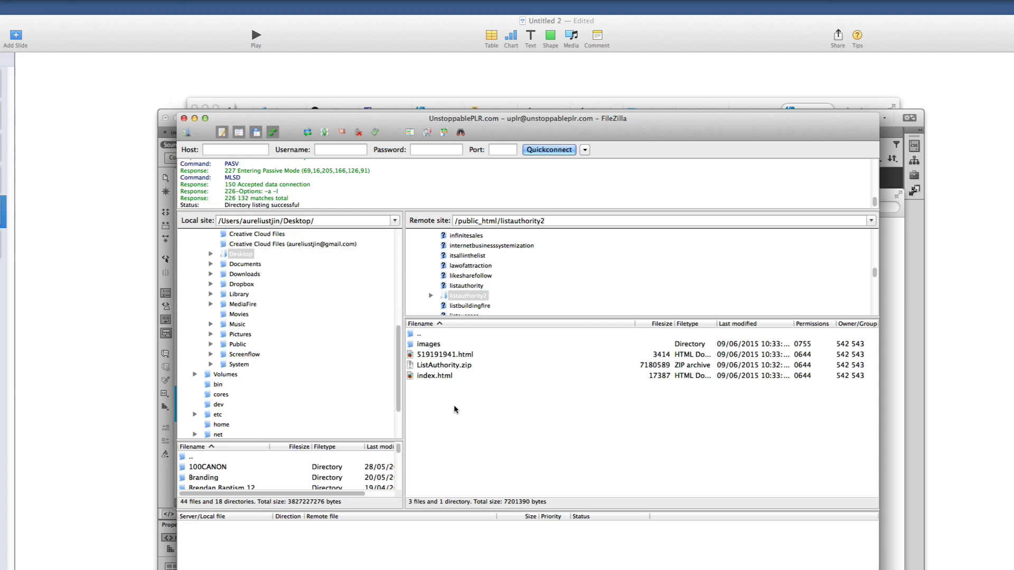
# Create a 'gift' directory inside /public_html/listauthority2 on the server
pyautogui.rightClick(429, 397)
pyautogui.click(467, 438)
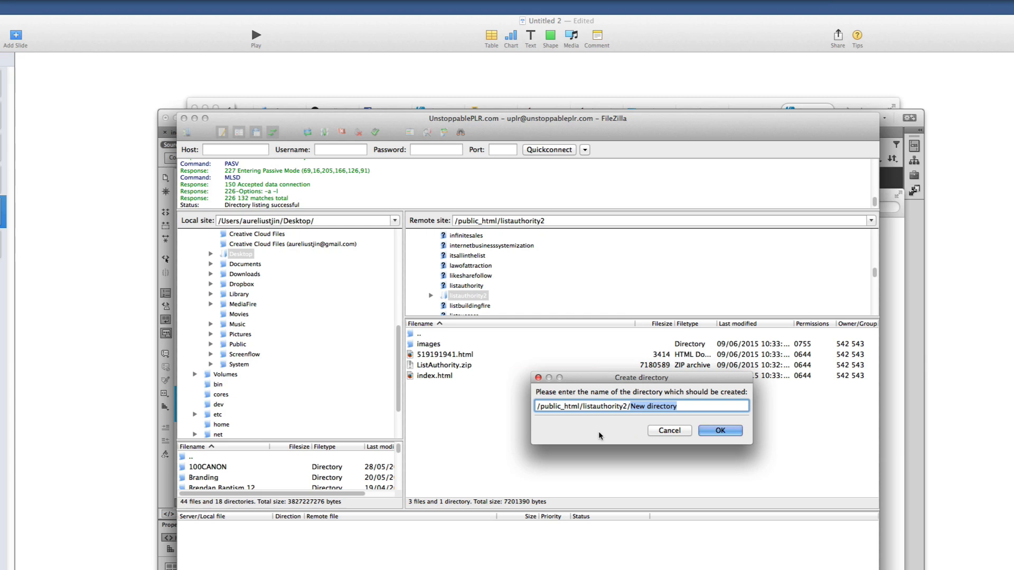
pyautogui.write('gift')
pyautogui.press('Return')
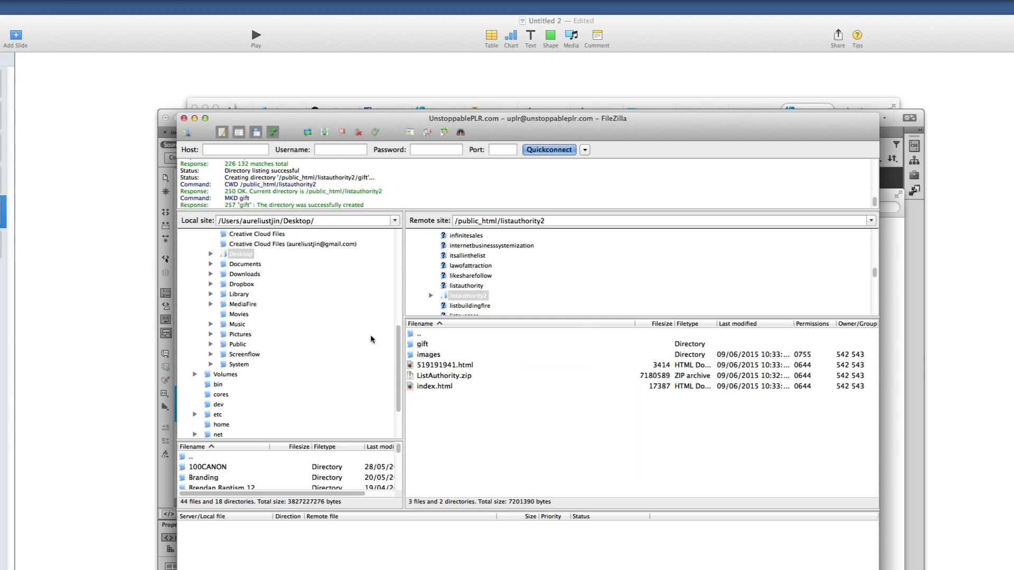
pyautogui.click(425, 347)
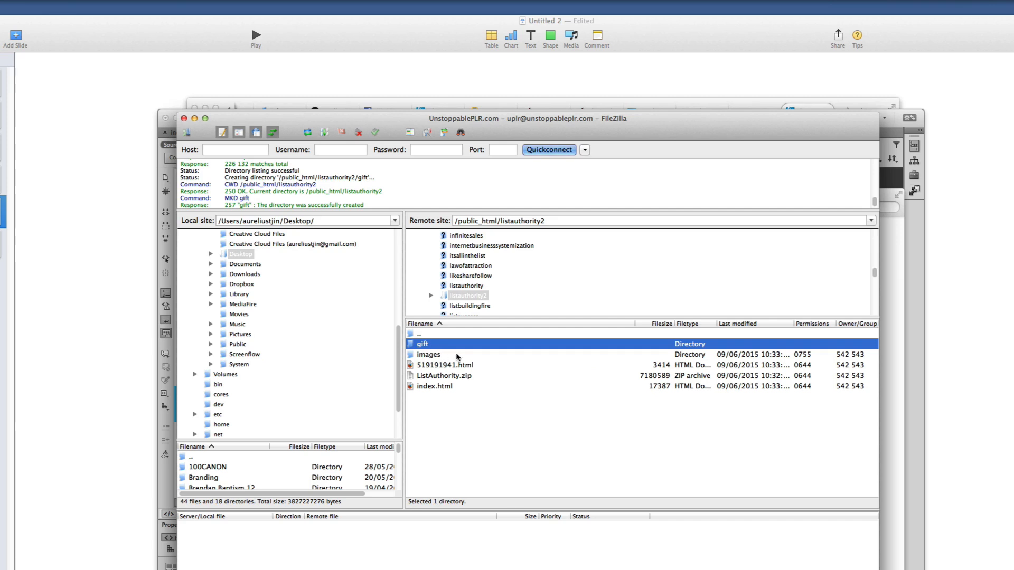
# Open the server's gift folder in FileZilla's remote pane
pyautogui.click(475, 398)
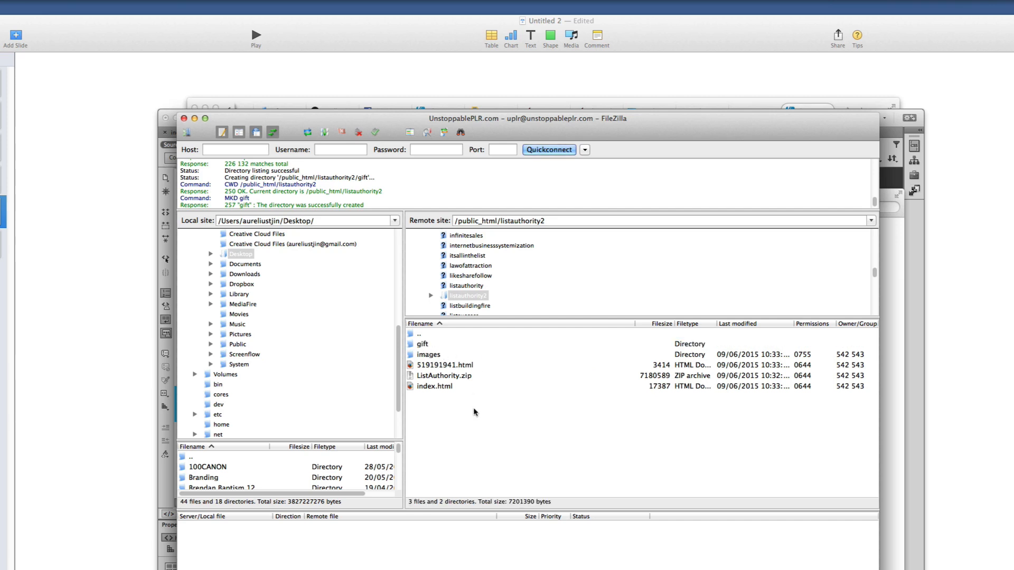
pyautogui.click(475, 299)
pyautogui.press('Escape')
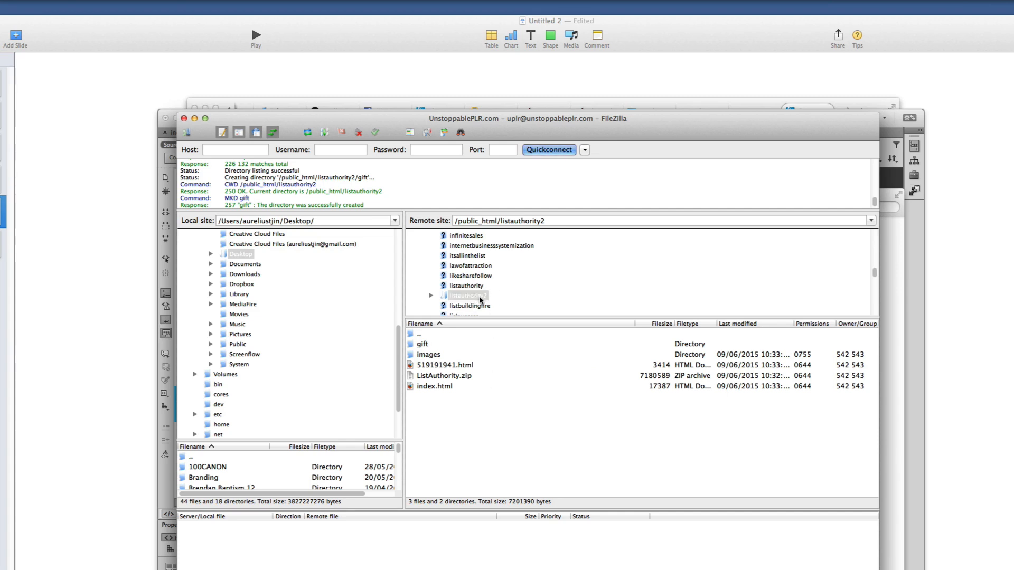
pyautogui.click(427, 345)
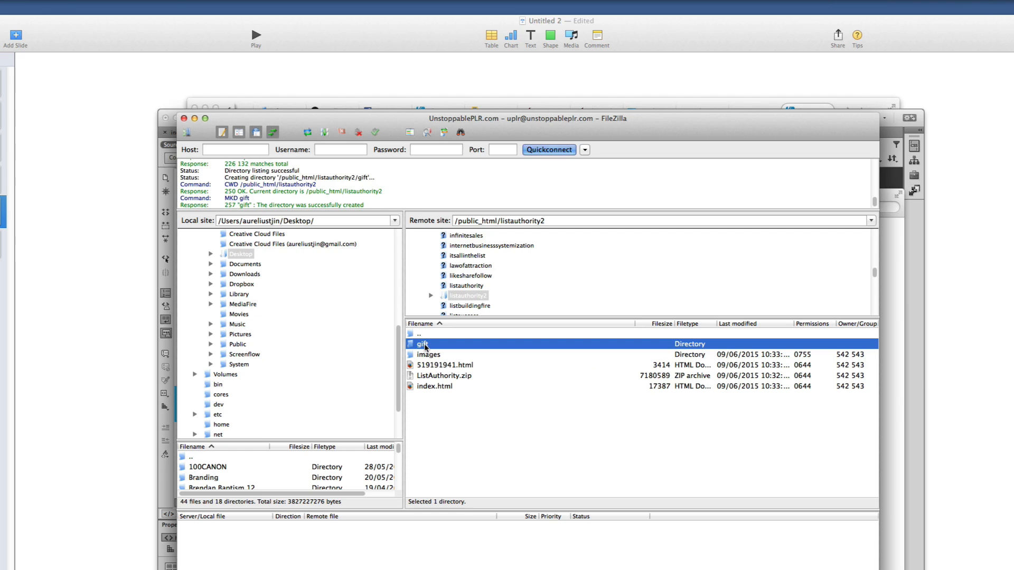
pyautogui.doubleClick(425, 345)
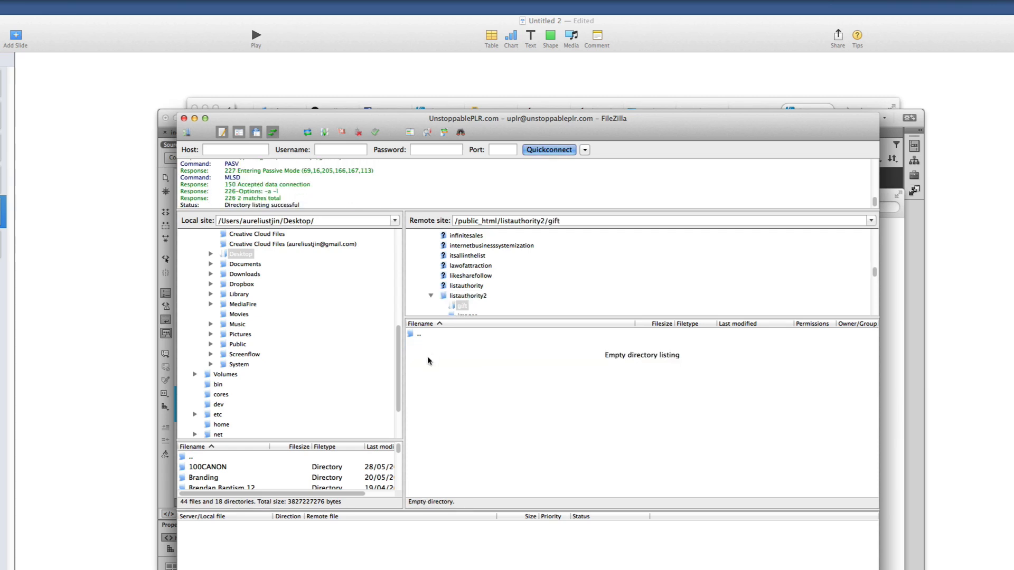
# Upload the local Lead Box images folder into the server's gift folder
pyautogui.press('super+Tab')
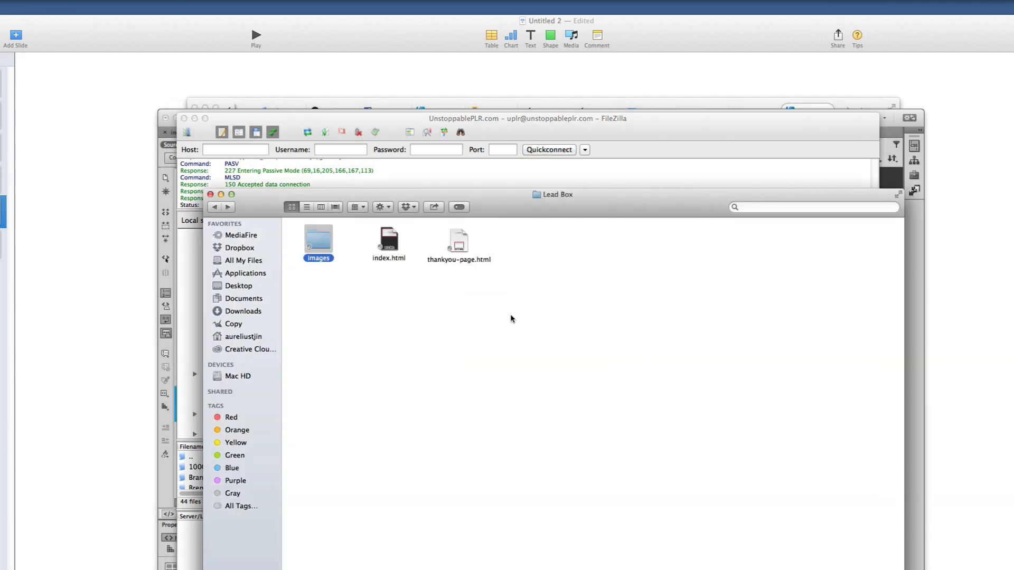
pyautogui.moveTo(511, 210); pyautogui.dragTo(820, 228)
pyautogui.moveTo(599, 264); pyautogui.dragTo(454, 389)
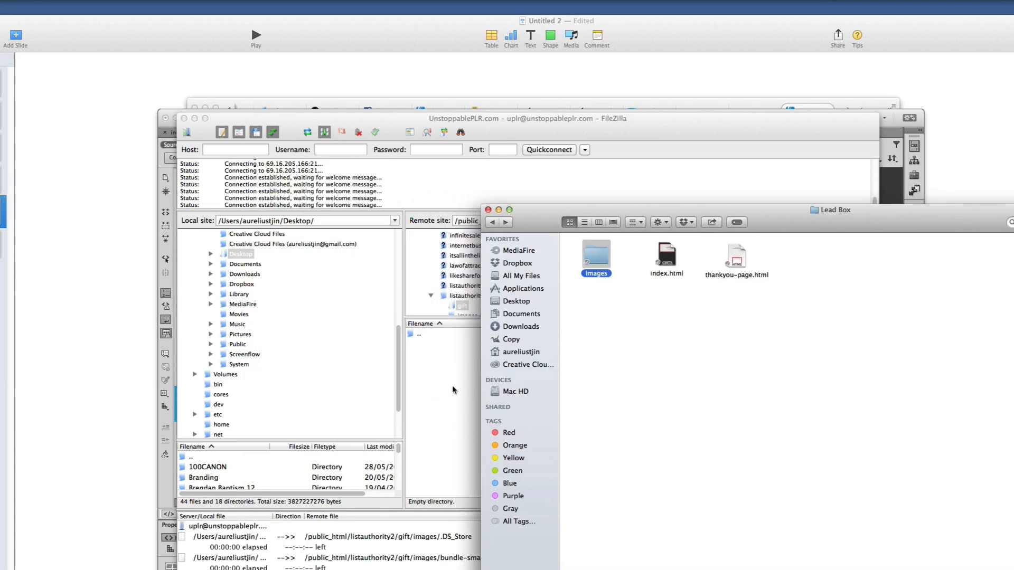
pyautogui.click(453, 389)
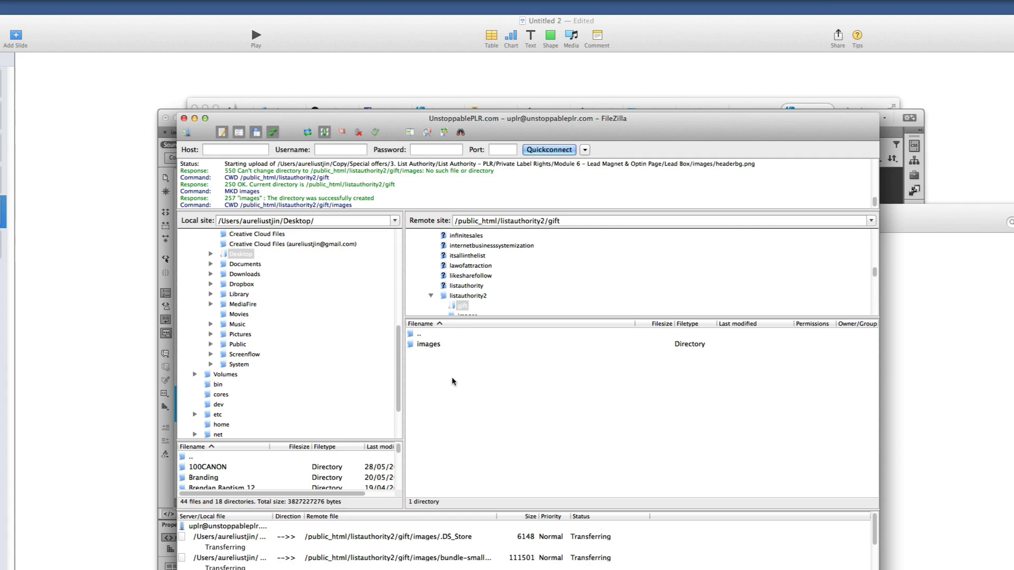
pyautogui.click(428, 344)
# Copy the button.png file name from the local images folder in Finder
pyautogui.click(950, 285)
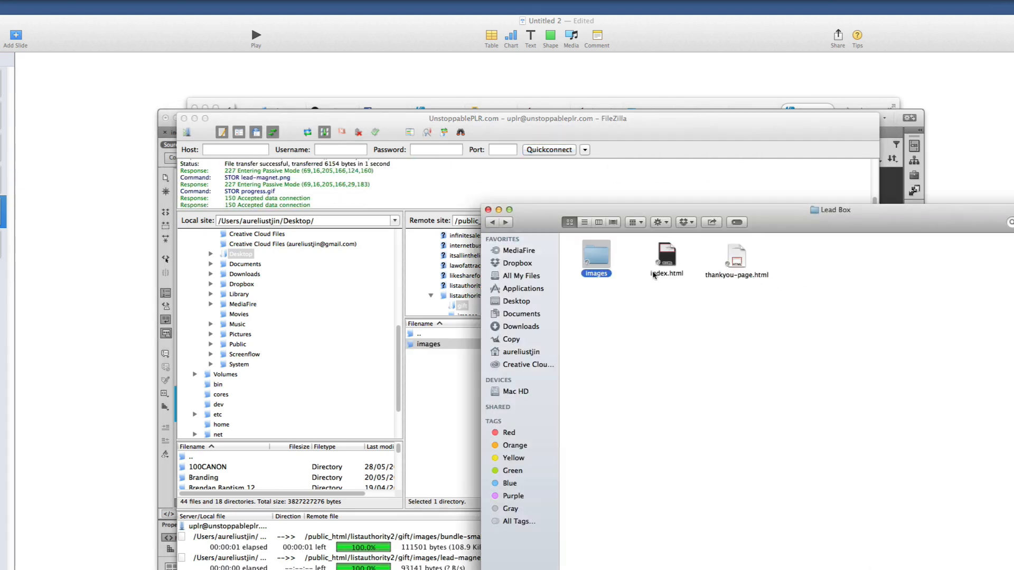
pyautogui.doubleClick(607, 256)
pyautogui.moveTo(832, 211); pyautogui.dragTo(681, 216)
pyautogui.click(544, 274)
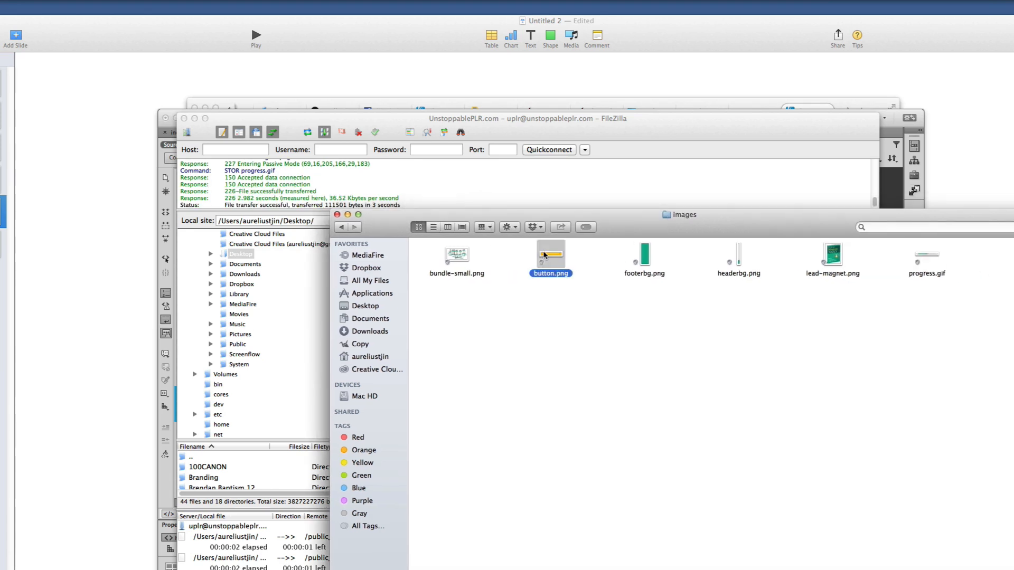
pyautogui.click(545, 274)
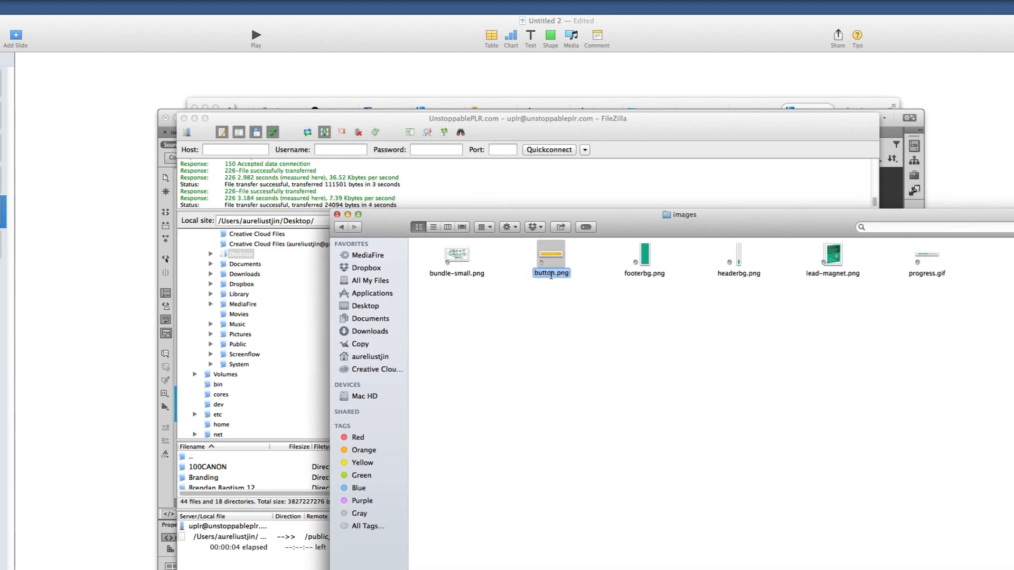
pyautogui.rightClick(550, 273)
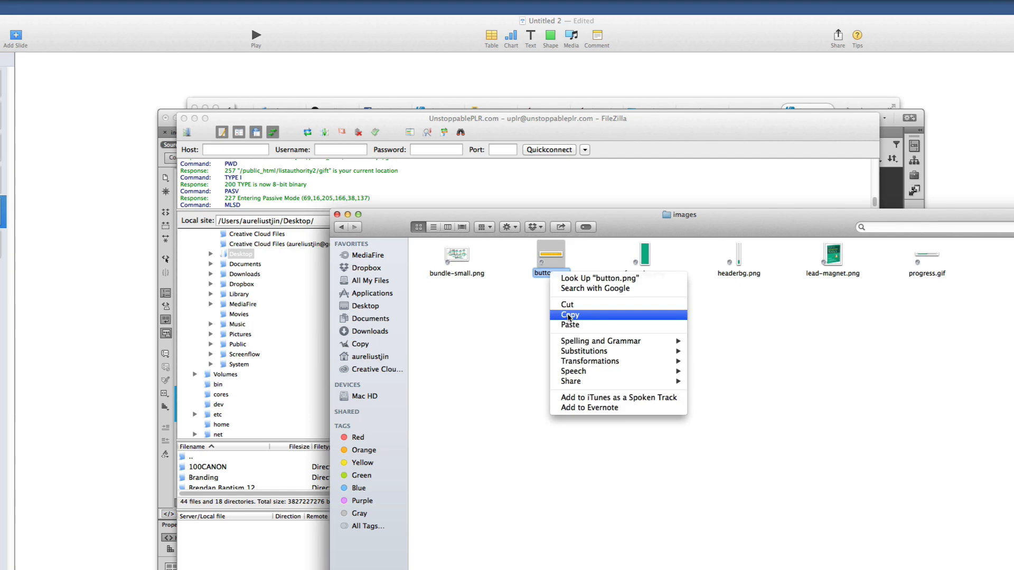
pyautogui.click(569, 317)
pyautogui.click(300, 539)
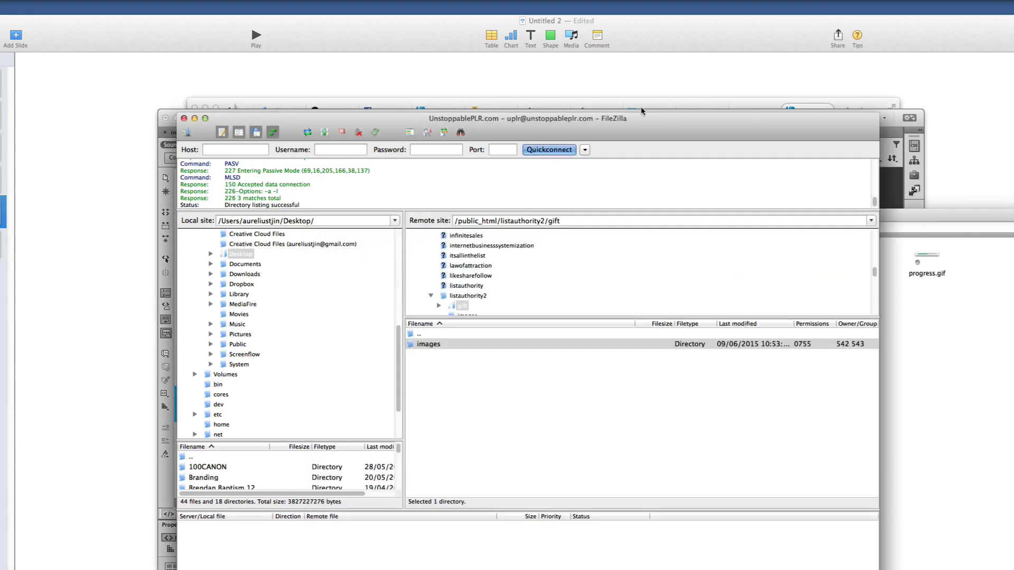
pyautogui.click(645, 100)
pyautogui.click(861, 111)
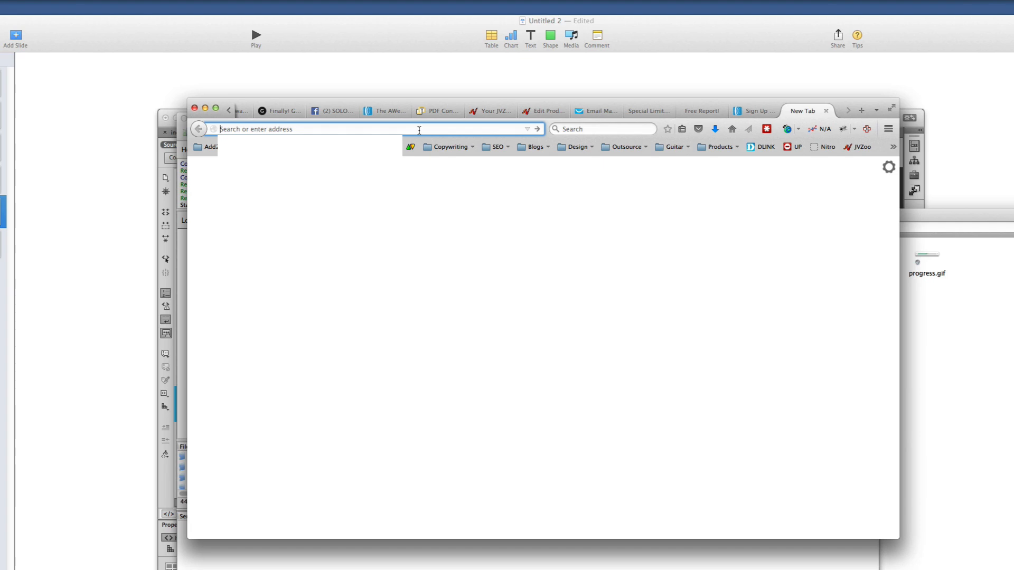
# Load unstoppableplr.com/listauthority2/gift/button.png in Firefox using the pasted file name
pyautogui.write('unstoppab')
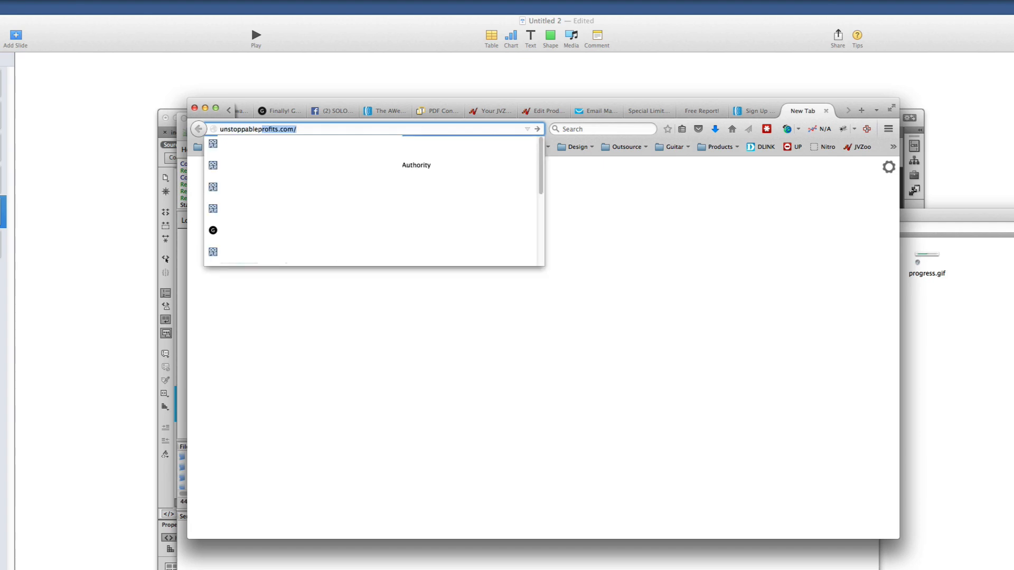
pyautogui.press('BackSpace')
pyautogui.press('BackSpace')
pyautogui.press('super+a')
pyautogui.press('BackSpace')
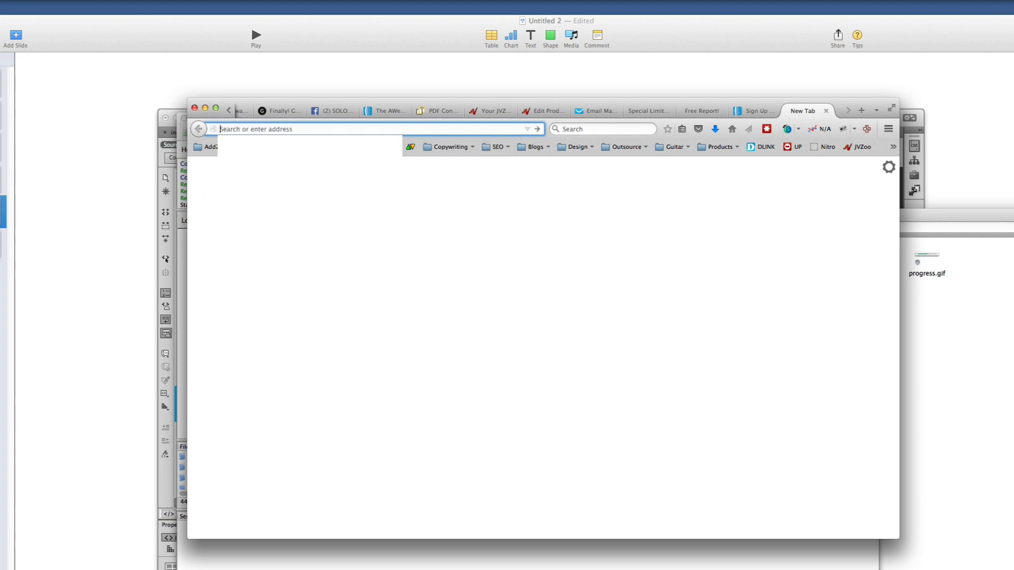
pyautogui.write('unstoppableplr.com/')
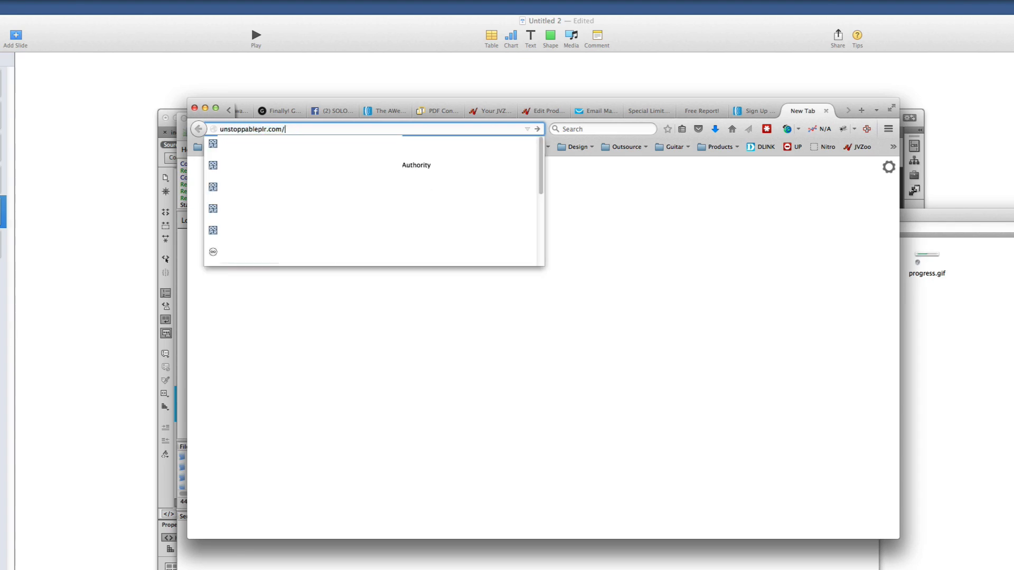
pyautogui.write('listauthority2/')
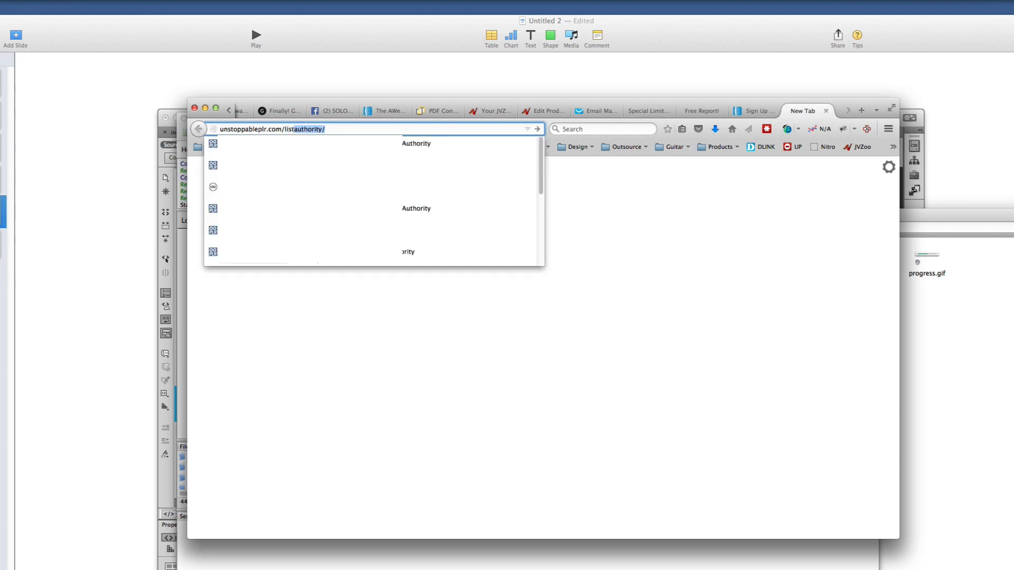
pyautogui.press('Return')
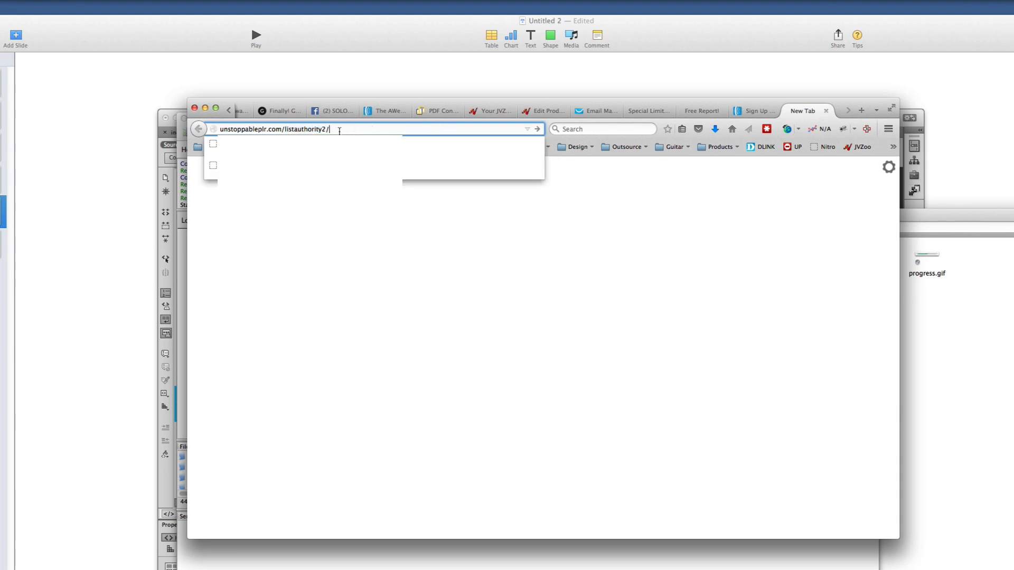
pyautogui.press('super+v')
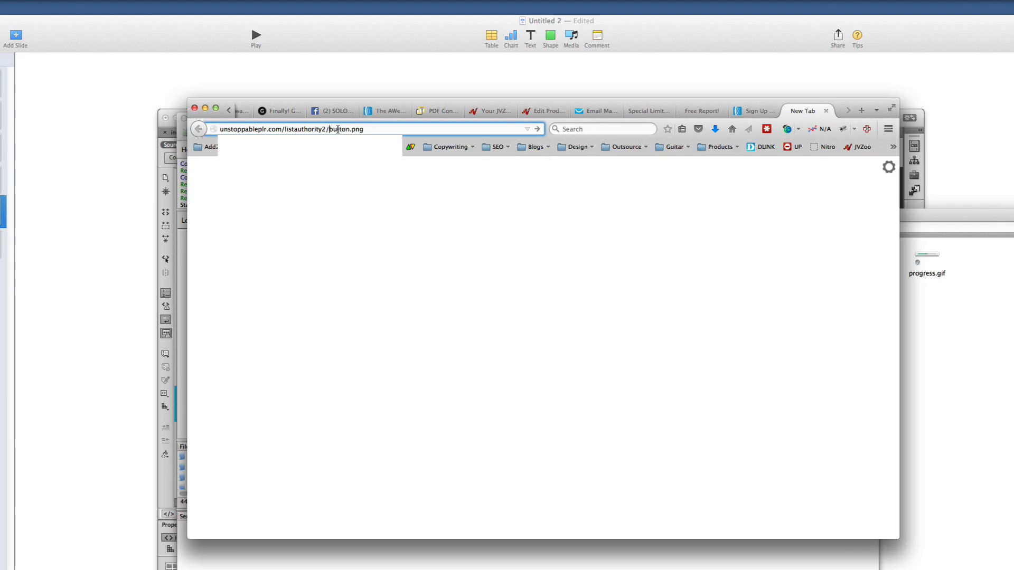
pyautogui.write('gift/')
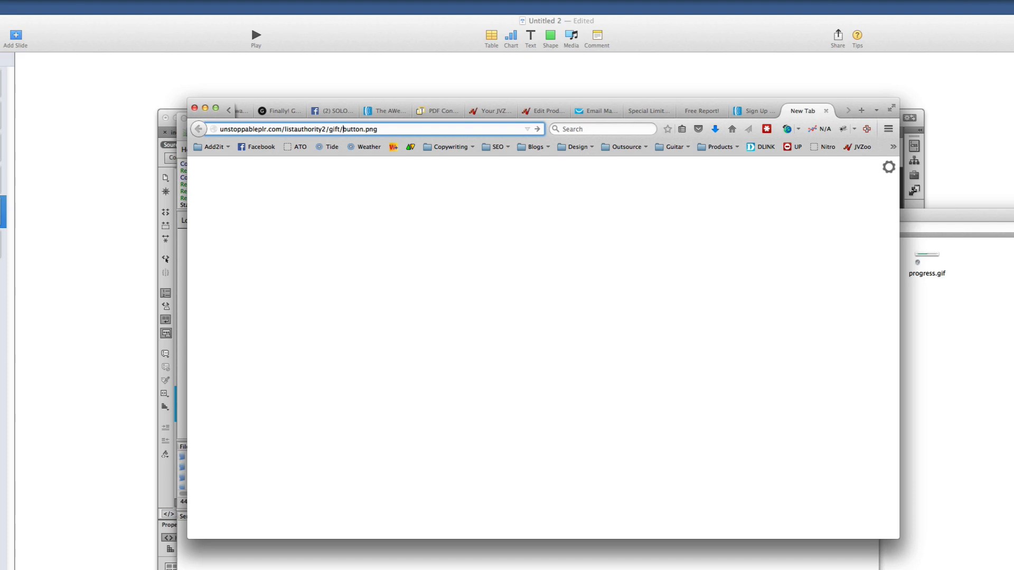
pyautogui.press('Return')
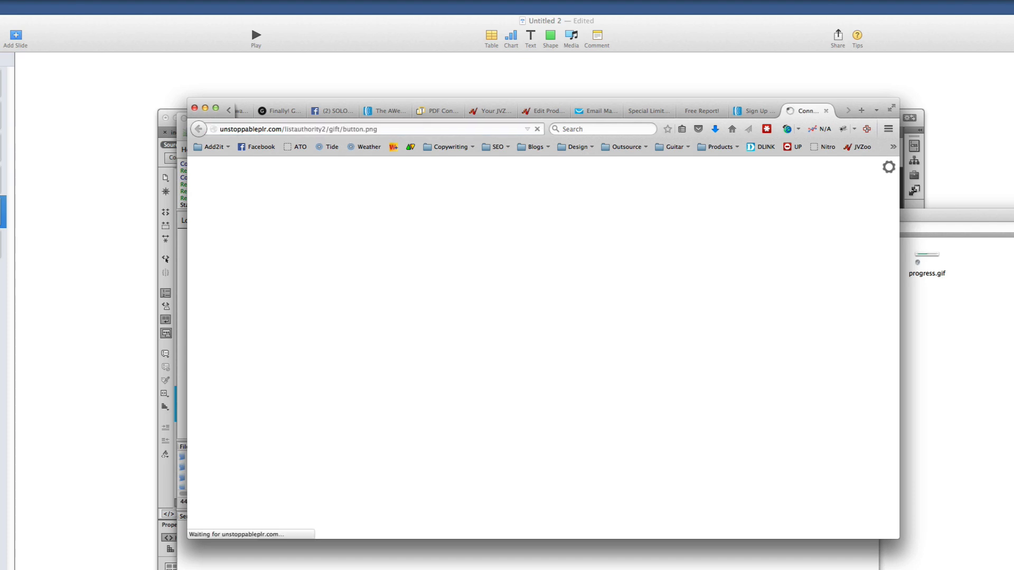
# Insert 'images/' into the address and confirm the gift folder structure in FileZilla
pyautogui.click(348, 129)
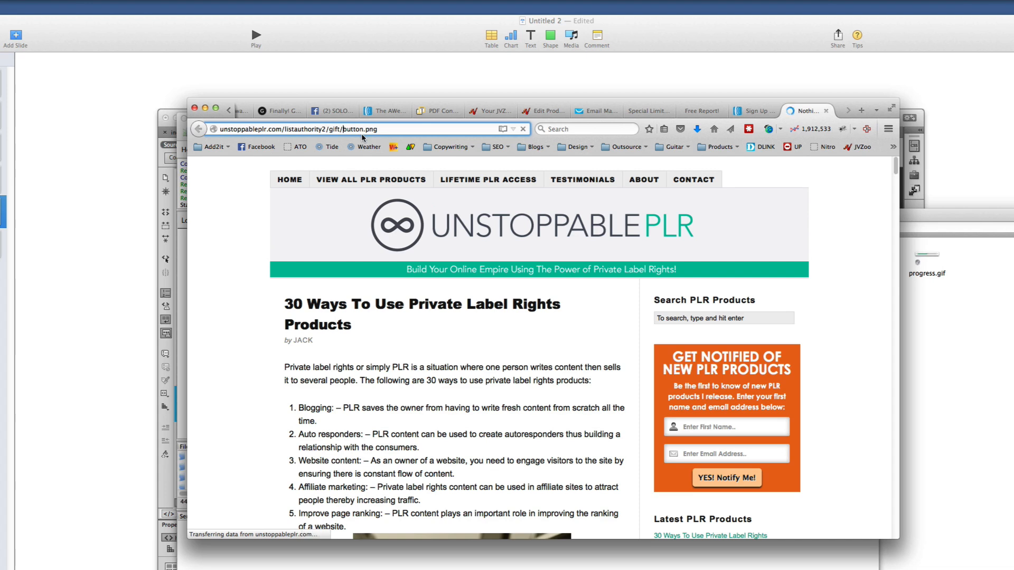
pyautogui.write('imn')
pyautogui.press('BackSpace')
pyautogui.press('BackSpace')
pyautogui.press('BackSpace')
pyautogui.write('images/')
pyautogui.click(520, 564)
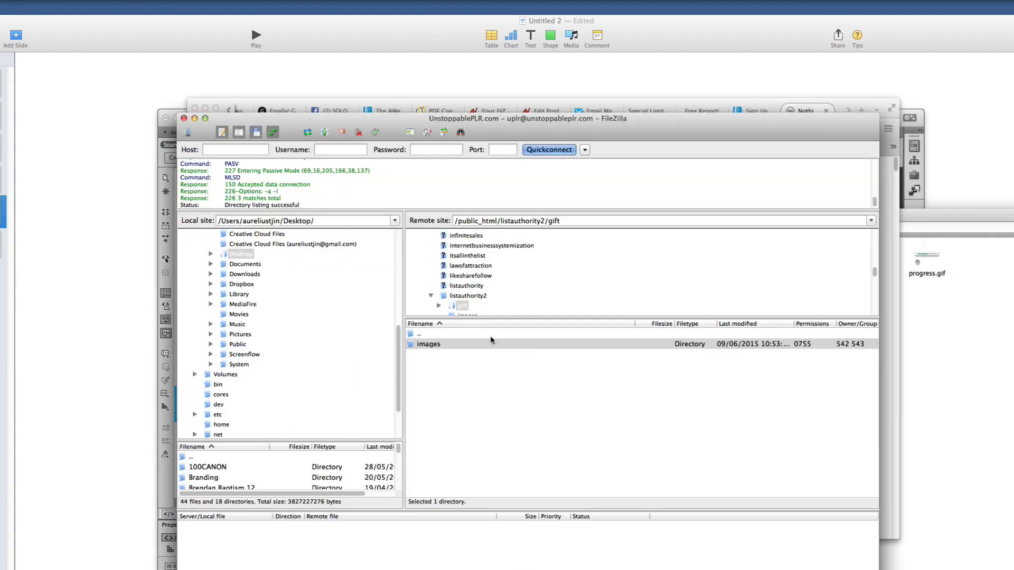
pyautogui.click(462, 307)
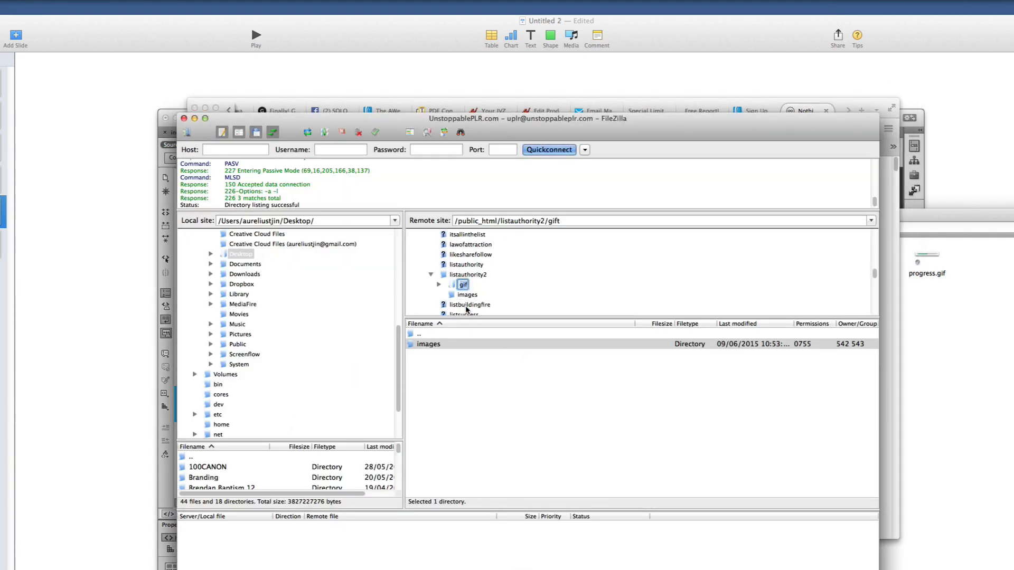
pyautogui.press('BackSpace')
pyautogui.press('Escape')
# Load the corrected gift/images/button.png address and copy the image URL
pyautogui.click(508, 105)
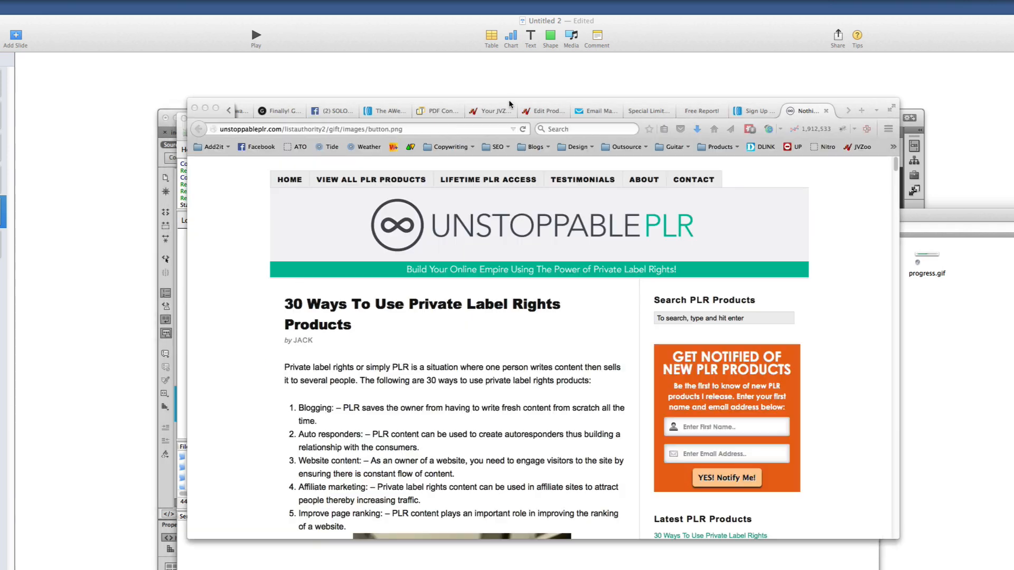
pyautogui.click(366, 130)
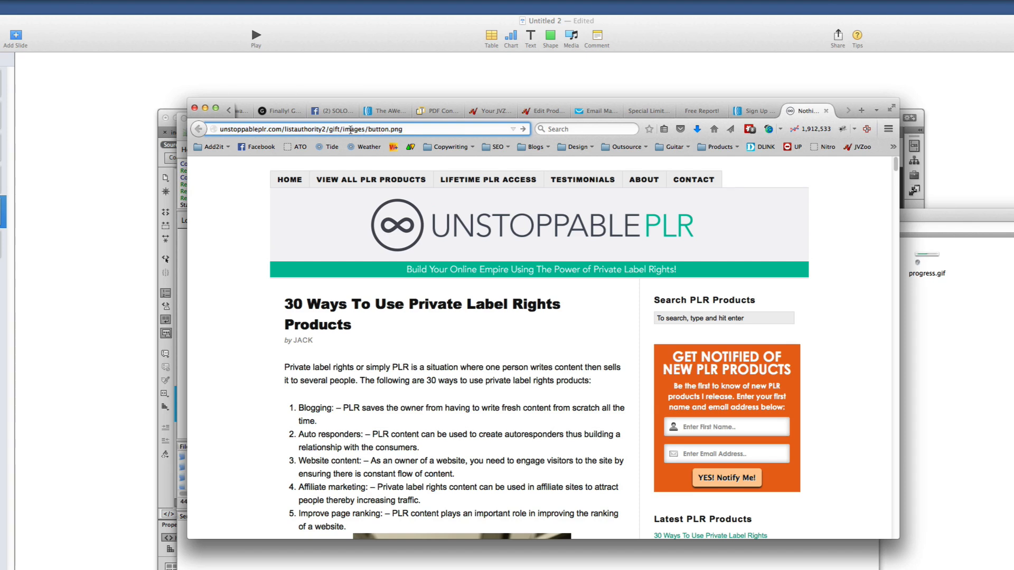
pyautogui.press('Return')
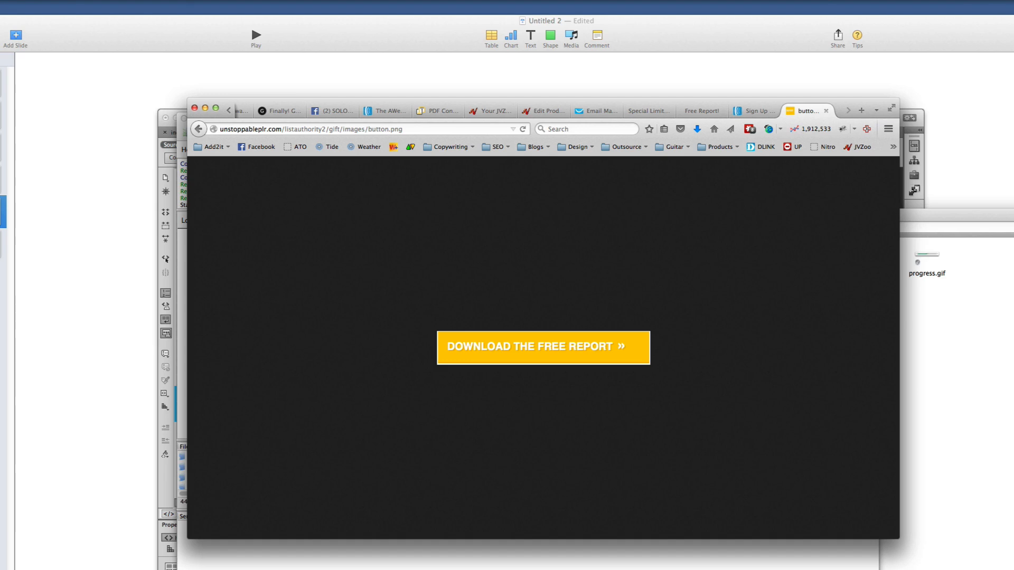
pyautogui.click(333, 132)
pyautogui.rightClick(333, 132)
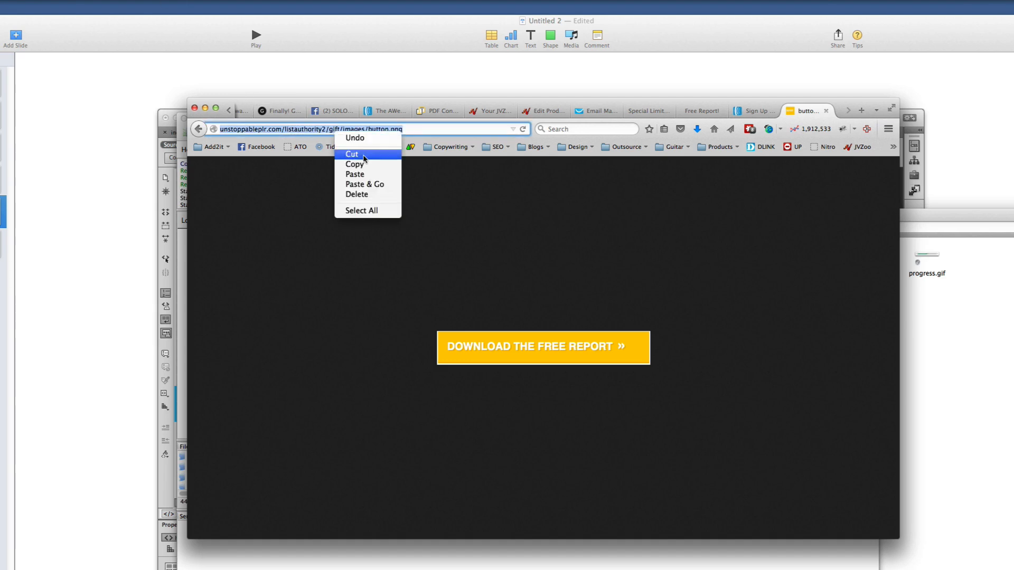
pyautogui.click(363, 165)
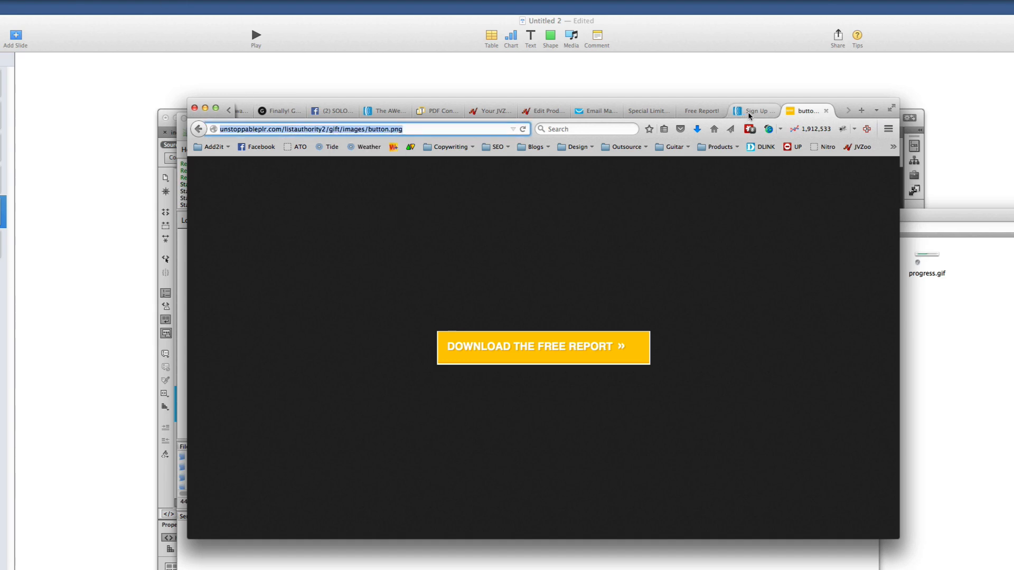
# Replace the Button Image field with the copied button.png URL
pyautogui.click(747, 113)
pyautogui.click(517, 342)
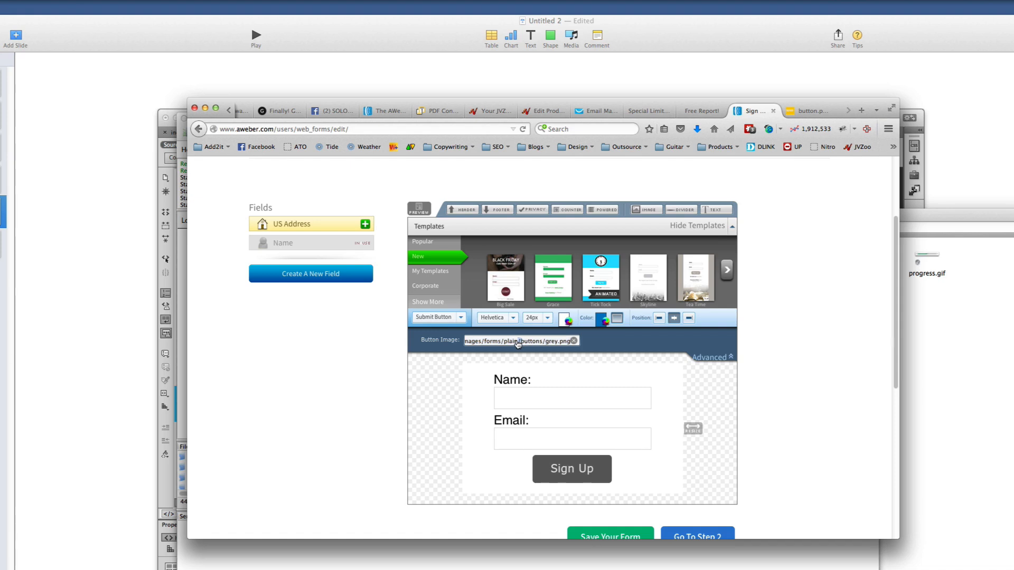
pyautogui.press('super+a')
pyautogui.press('BackSpace')
pyautogui.rightClick(527, 342)
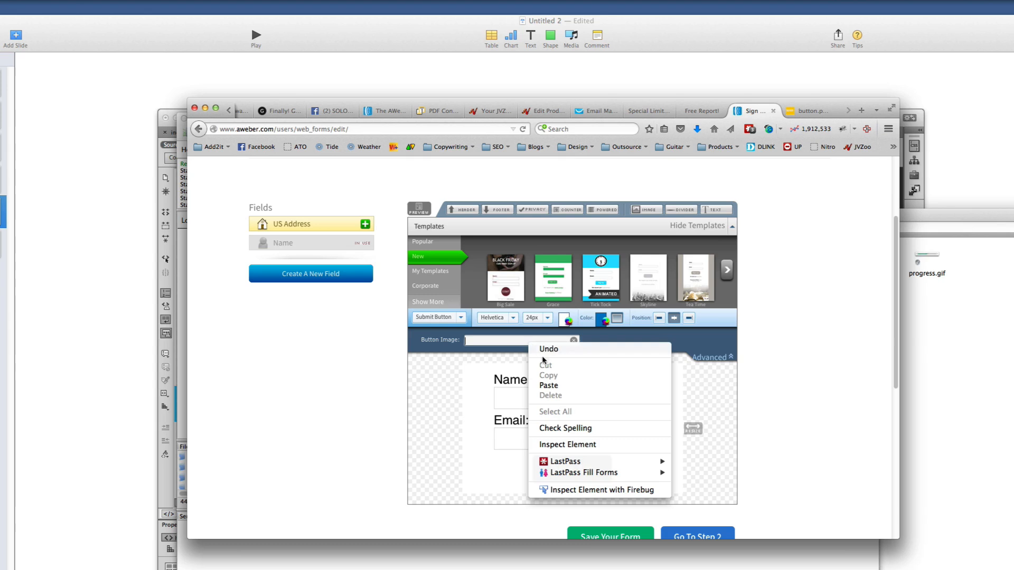
pyautogui.click(549, 386)
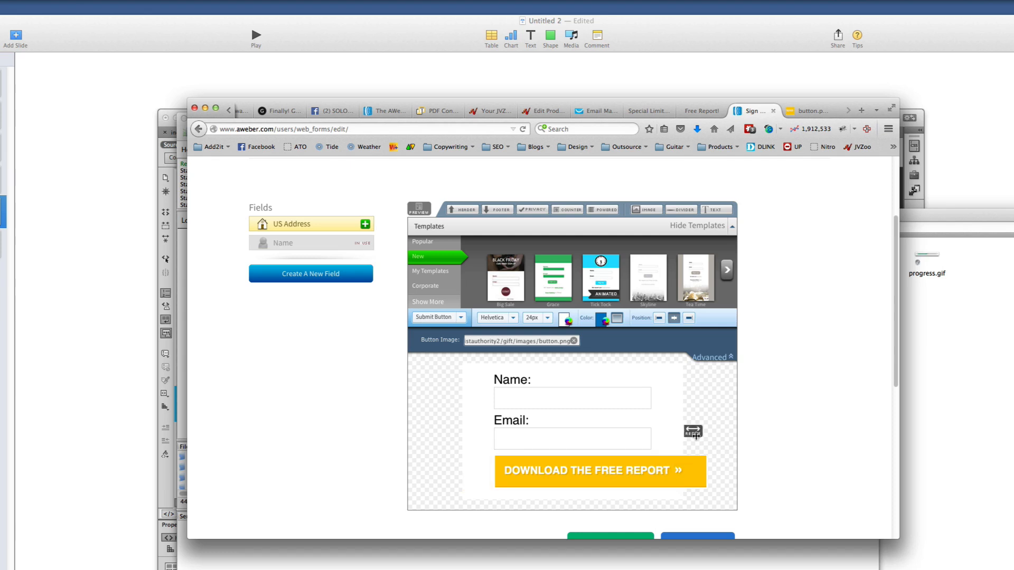
# Widen the form and try left, right-aligned and top label positions, keeping labels above fields
pyautogui.moveTo(692, 432); pyautogui.dragTo(748, 437)
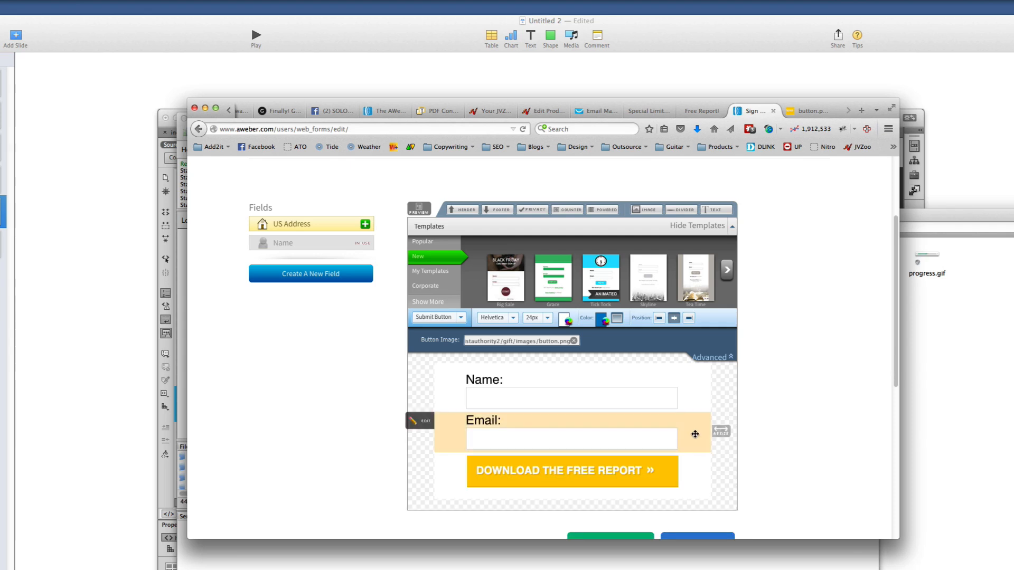
pyautogui.scroll(-1, 686, 429)
pyautogui.click(528, 359)
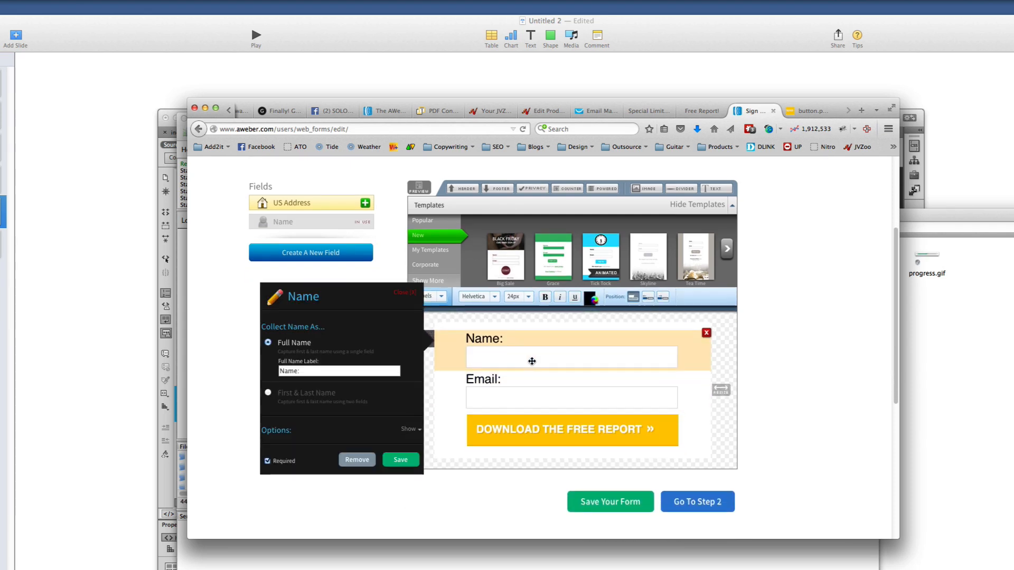
pyautogui.click(647, 298)
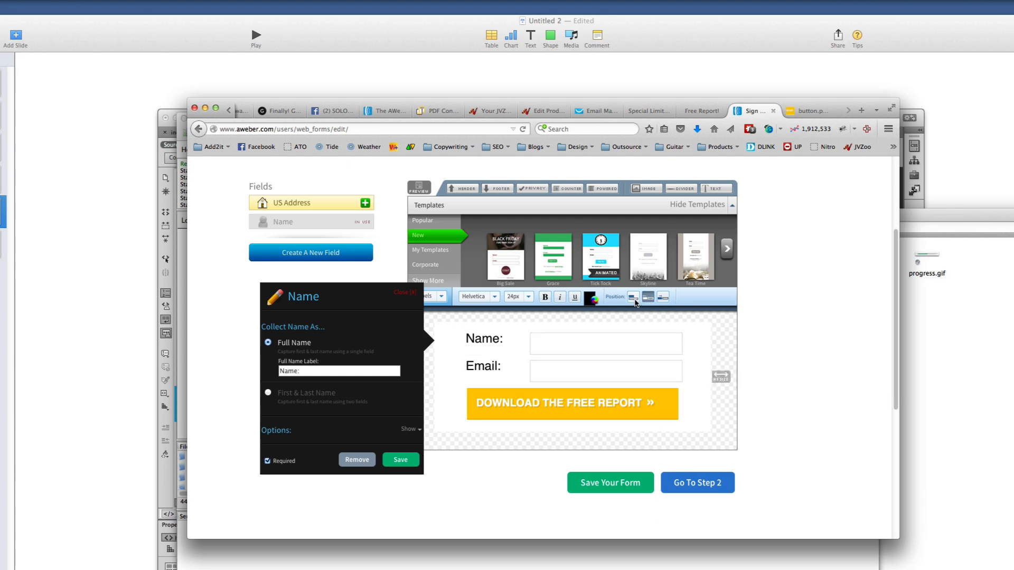
pyautogui.click(662, 297)
pyautogui.click(632, 298)
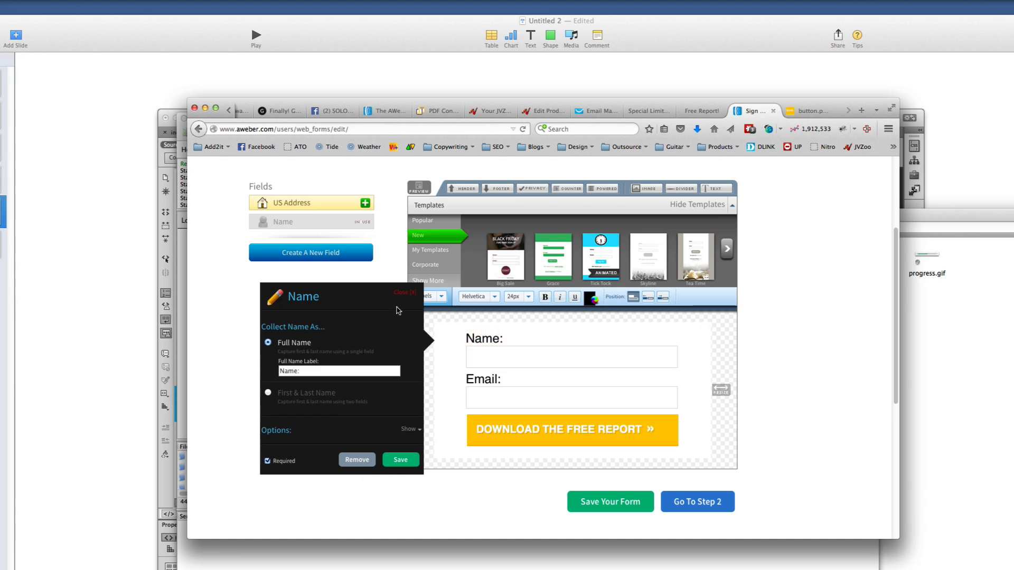
pyautogui.click(406, 294)
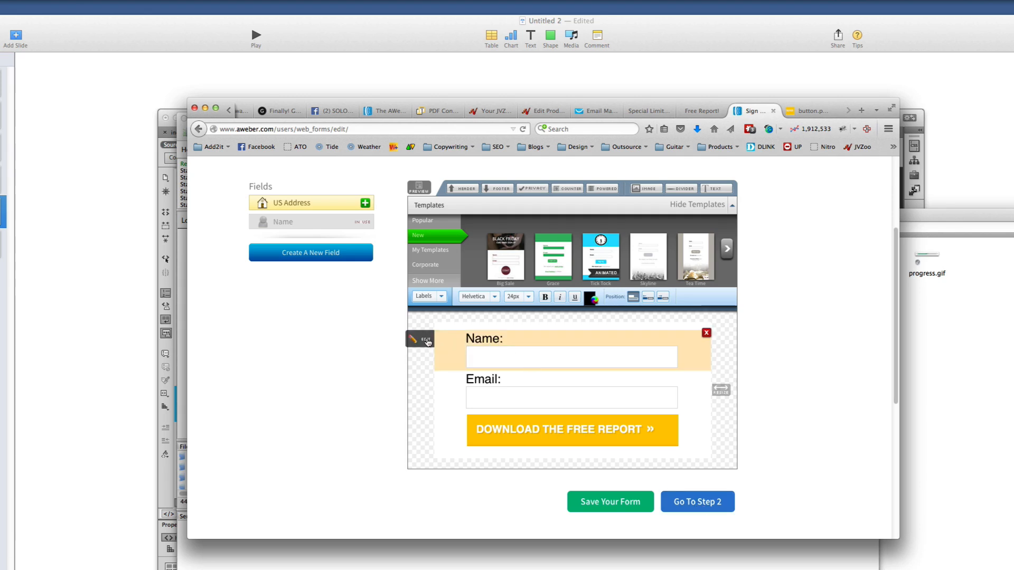
pyautogui.click(426, 340)
pyautogui.click(280, 366)
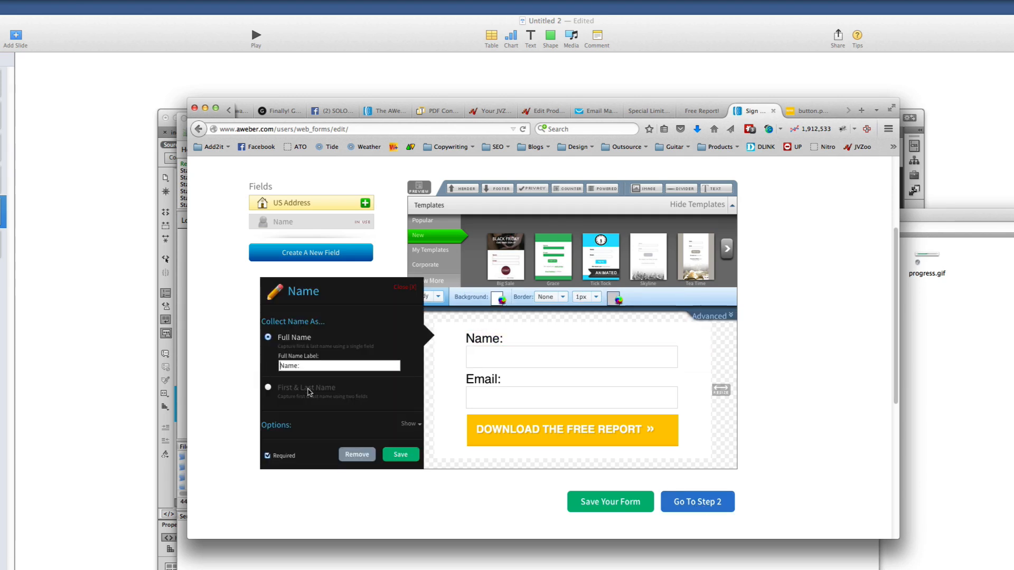
# Relabel the AWeber name field 'First Name:' and save the form's field step
pyautogui.write('First')
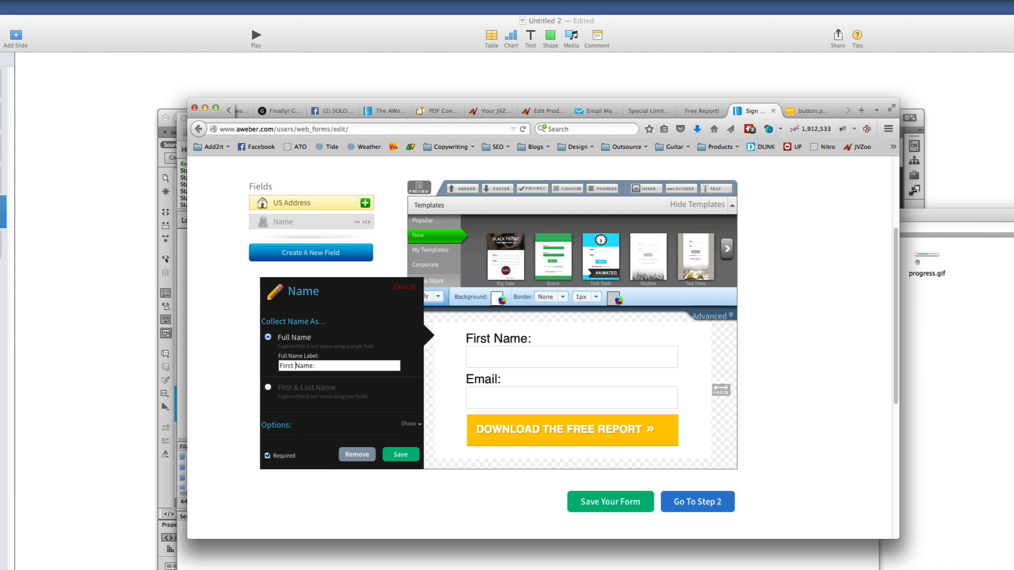
pyautogui.click(398, 455)
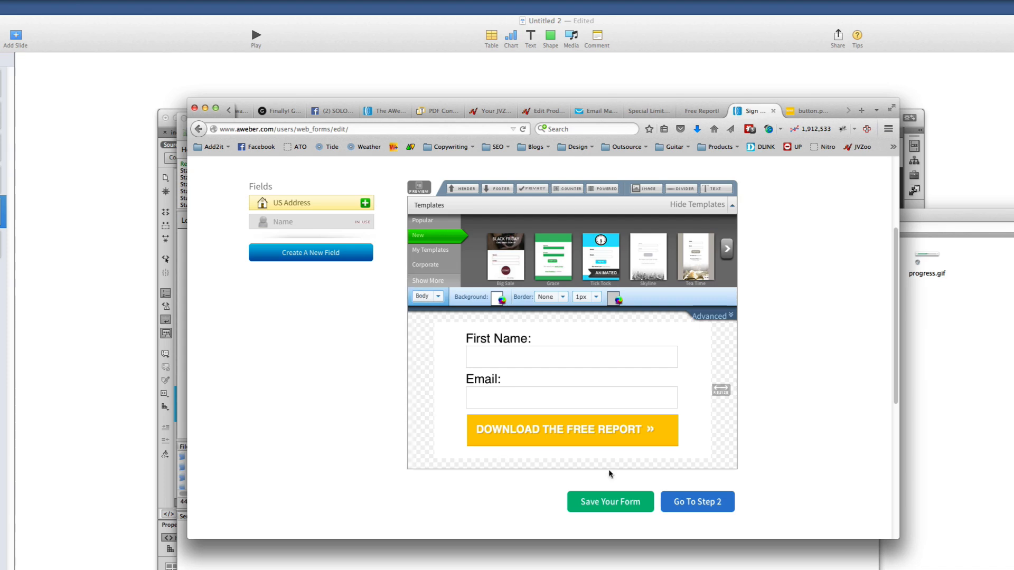
pyautogui.click(703, 503)
# Name the form 'Top 10 Tools', keep the Basic Version thank-you page, and continue
pyautogui.click(415, 376)
pyautogui.tripleClick(431, 379)
pyautogui.scroll(-3, 479, 390)
pyautogui.scroll(-1, 480, 388)
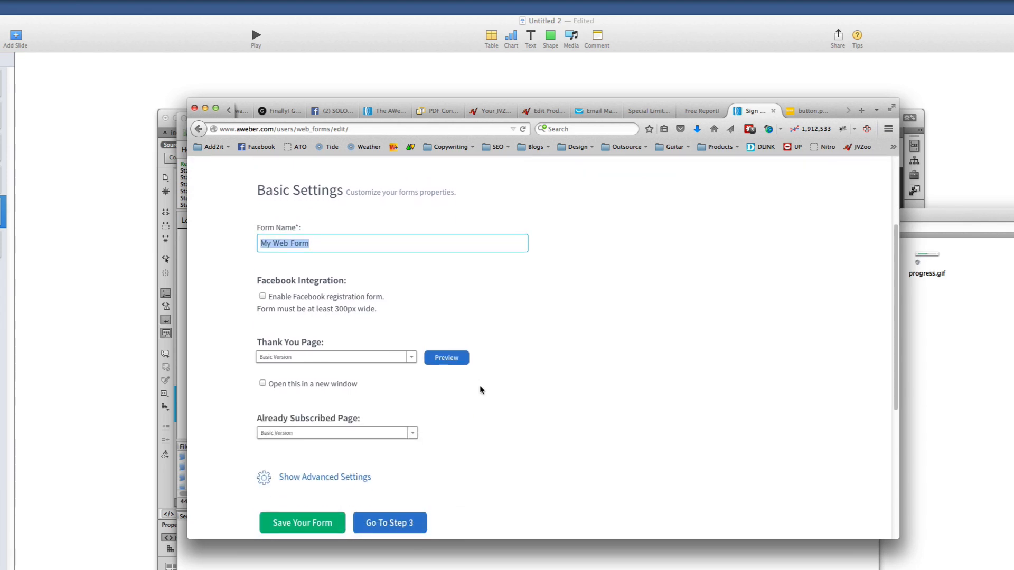
pyautogui.write('T')
pyautogui.click(386, 357)
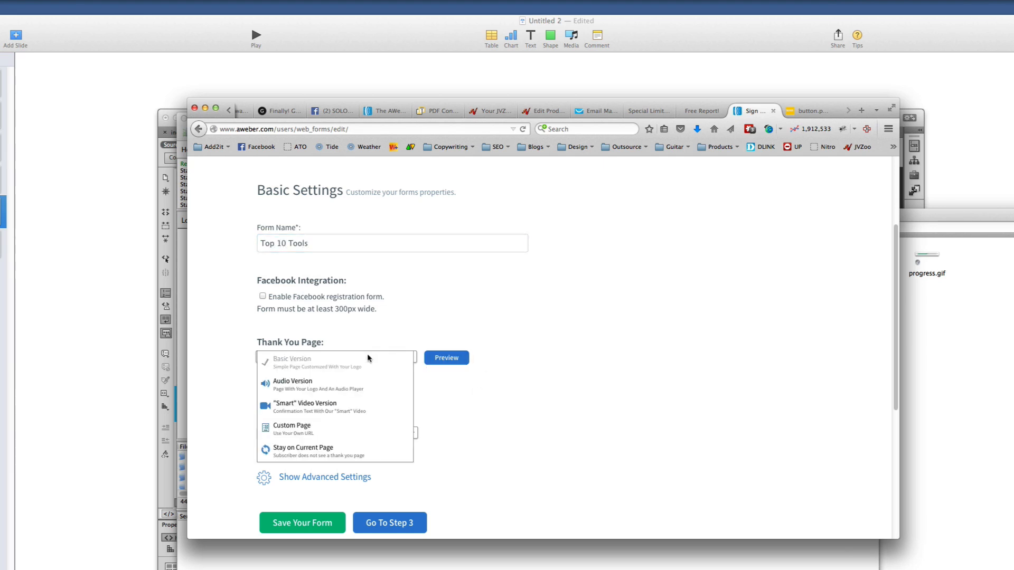
pyautogui.click(469, 426)
pyautogui.scroll(-3, 473, 427)
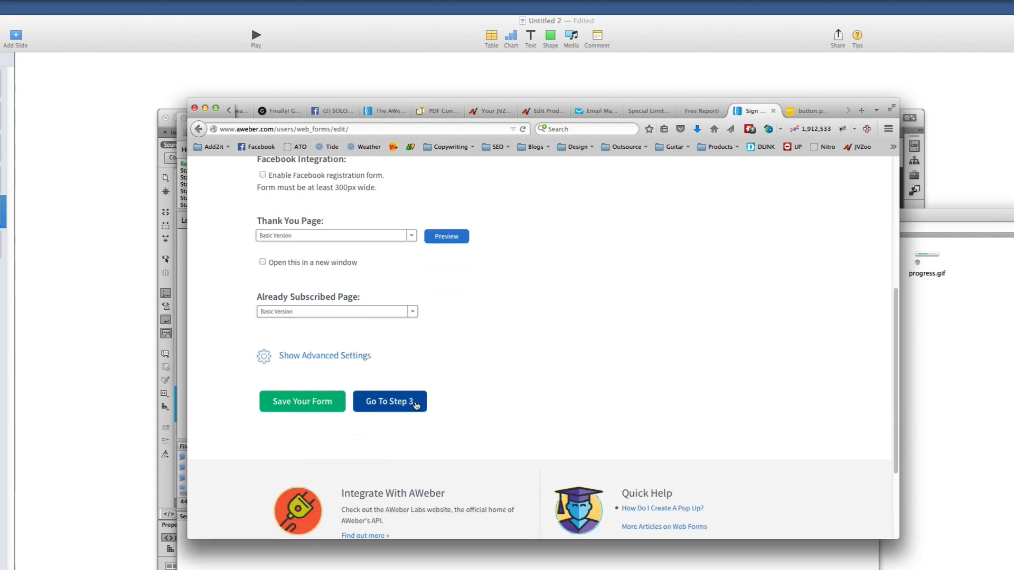
pyautogui.click(420, 405)
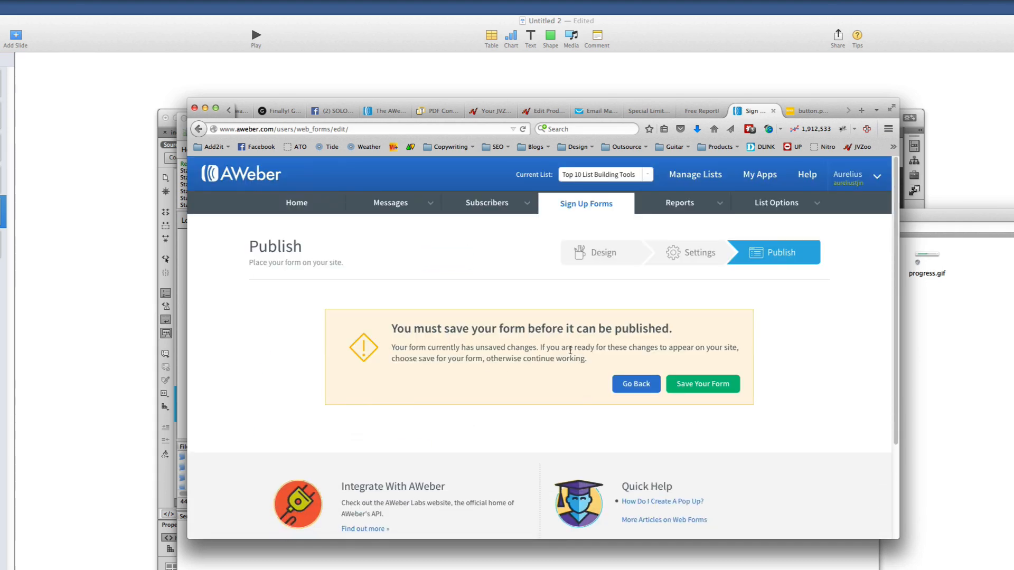
# Save the AWeber form, choose 'I Will Install My Form', and copy its JavaScript snippet
pyautogui.click(724, 388)
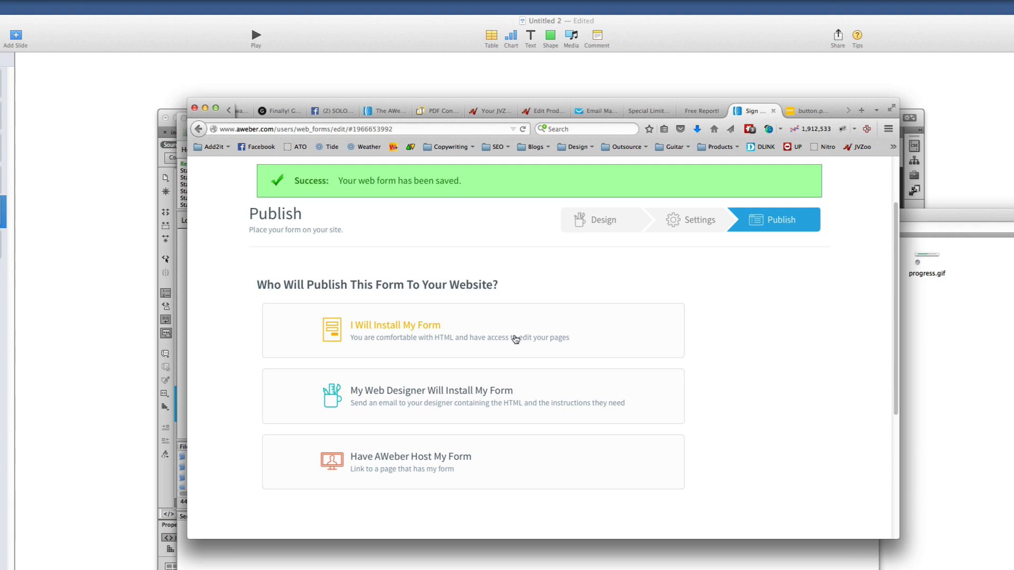
pyautogui.click(403, 333)
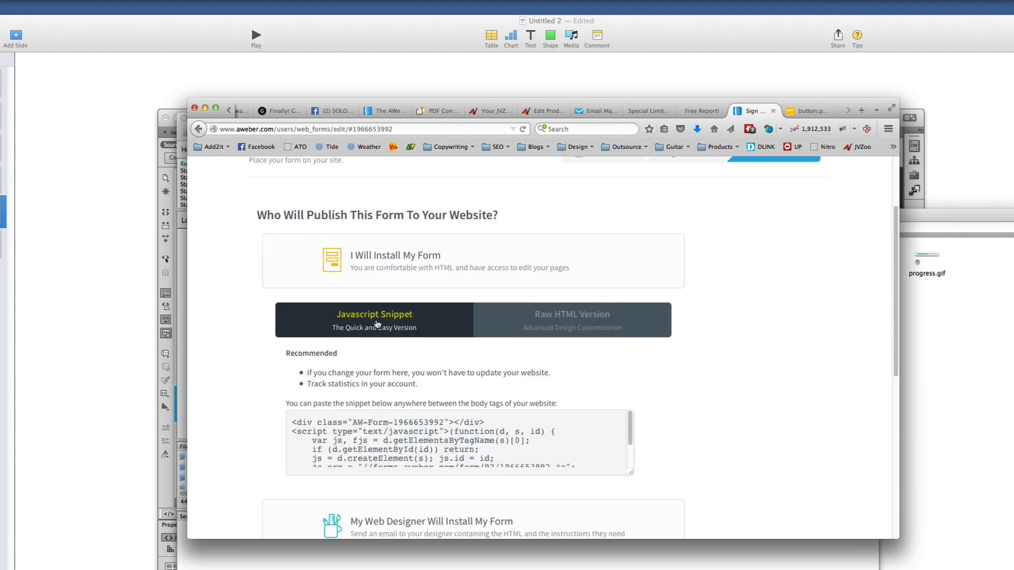
pyautogui.click(324, 425)
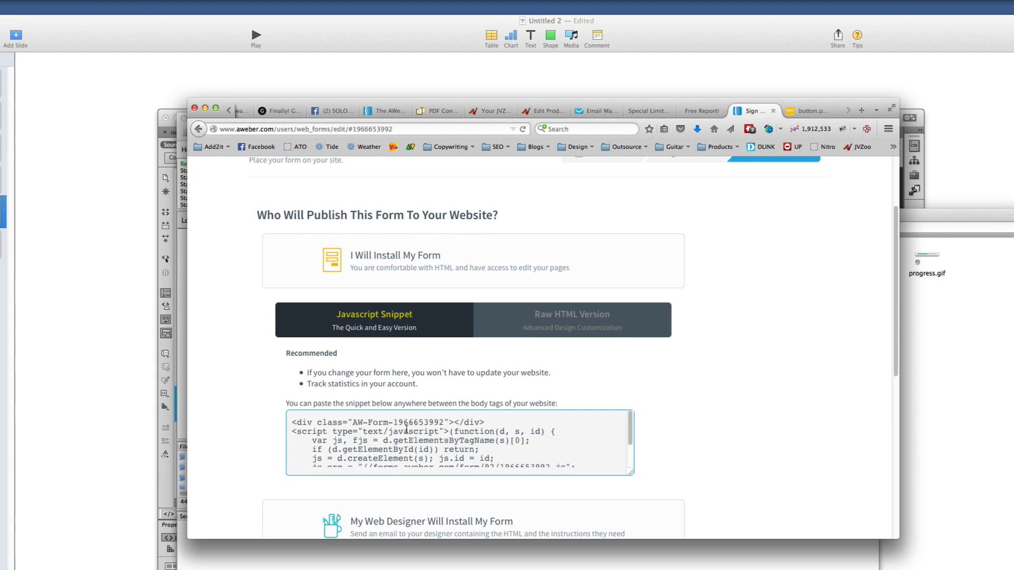
pyautogui.scroll(3, 371, 436)
pyautogui.rightClick(385, 440)
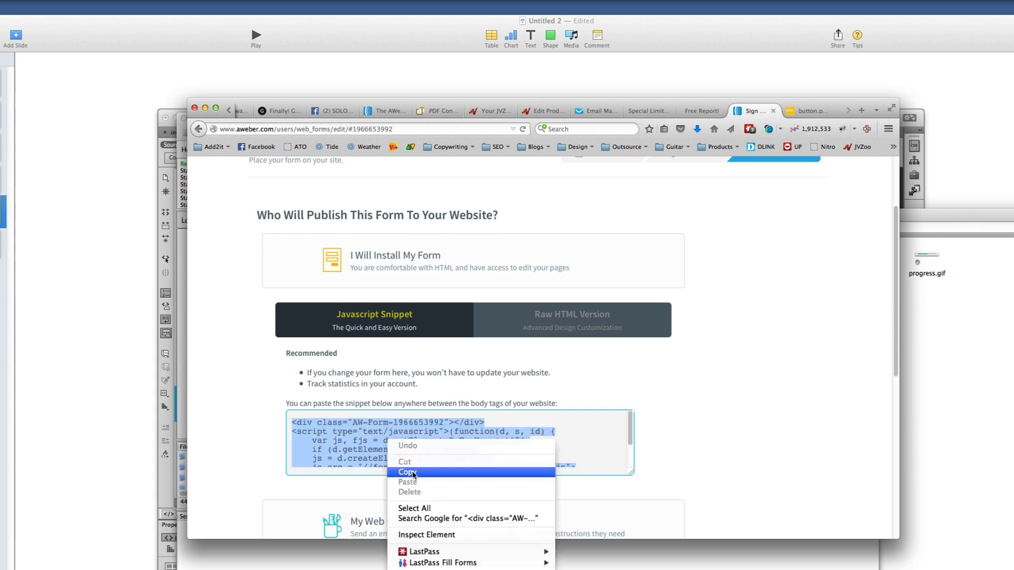
pyautogui.click(415, 474)
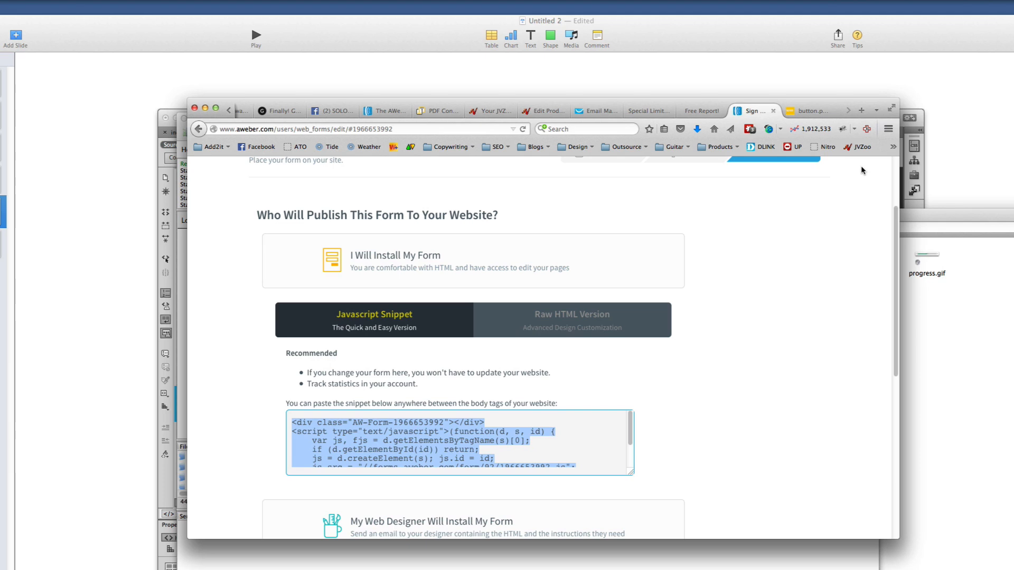
pyautogui.press('super+Tab')
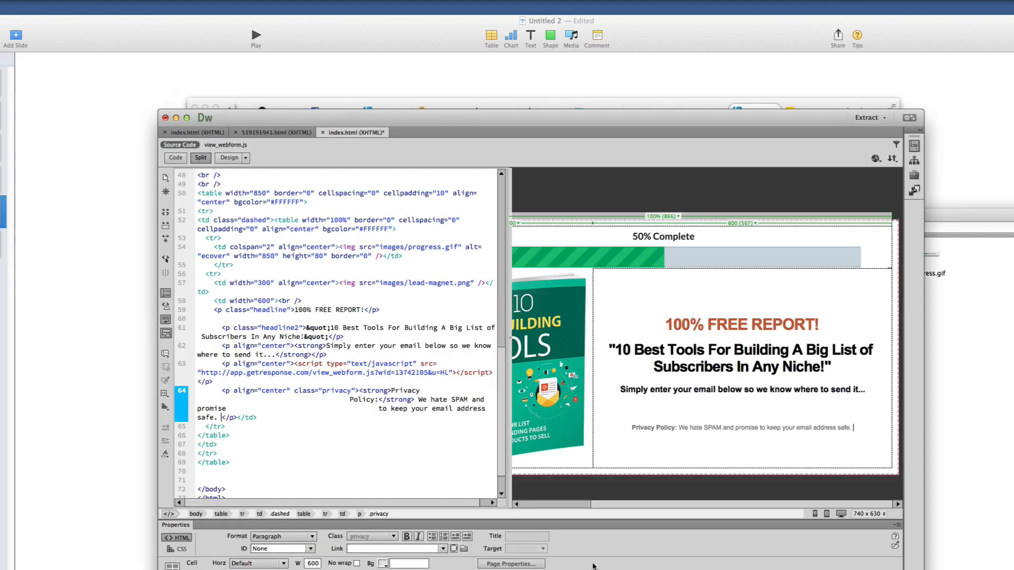
# Delete the GetResponse form script on line 63 of index.html
pyautogui.click(748, 411)
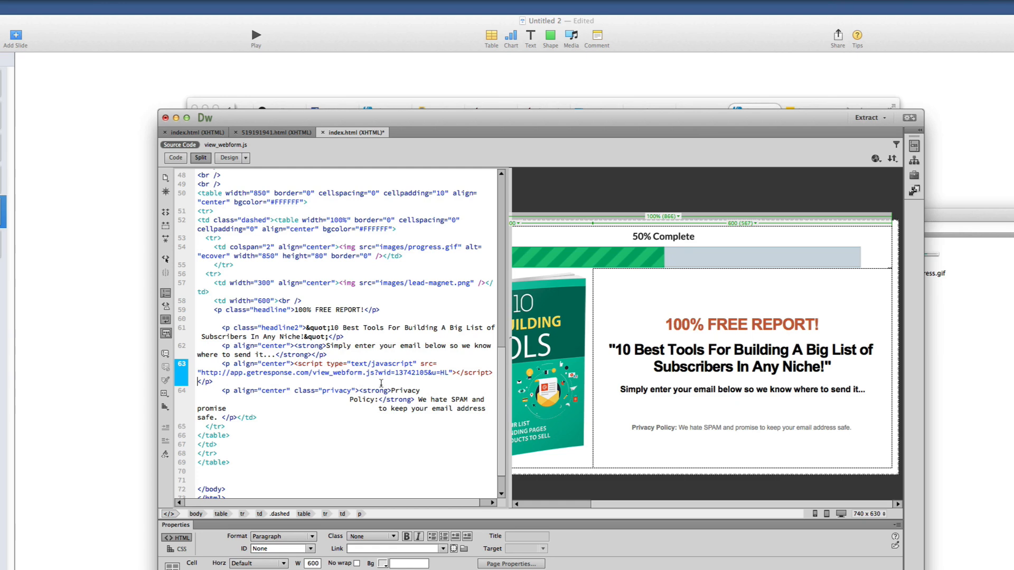
pyautogui.click(308, 372)
pyautogui.moveTo(221, 363); pyautogui.dragTo(492, 372)
pyautogui.click(334, 365)
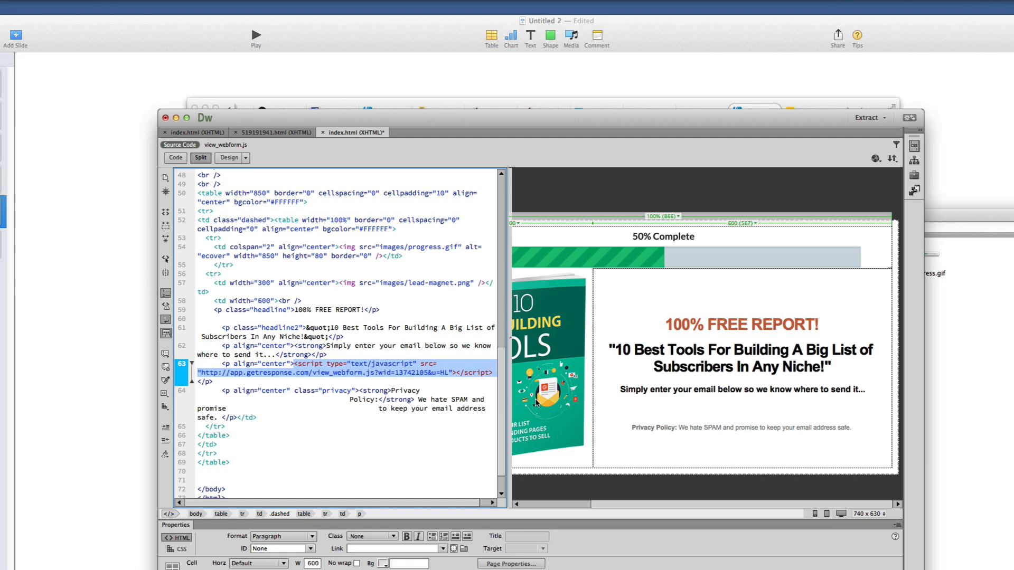
pyautogui.press('BackSpace')
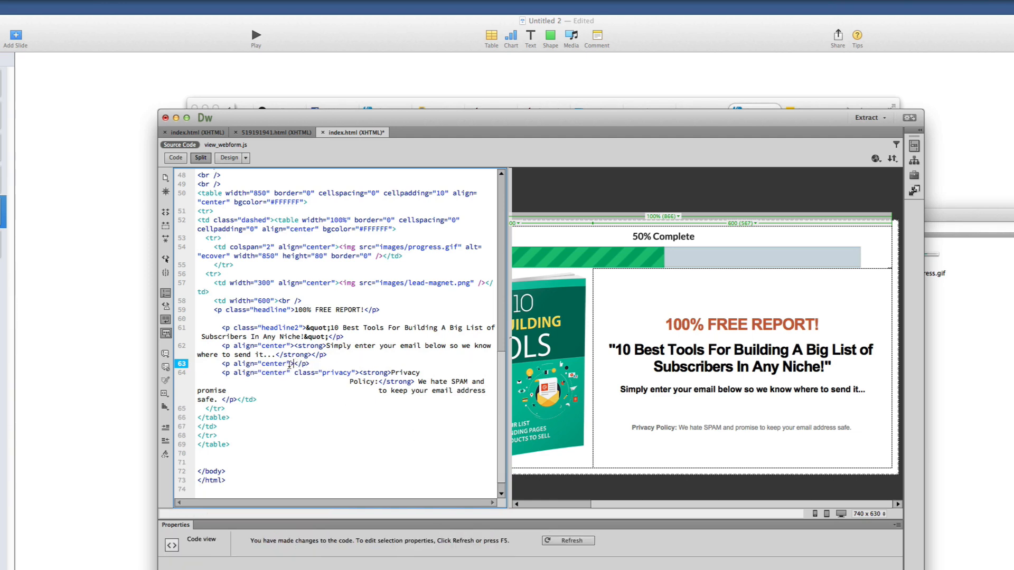
# Paste the AWeber form snippet in its place and save index.html
pyautogui.rightClick(294, 364)
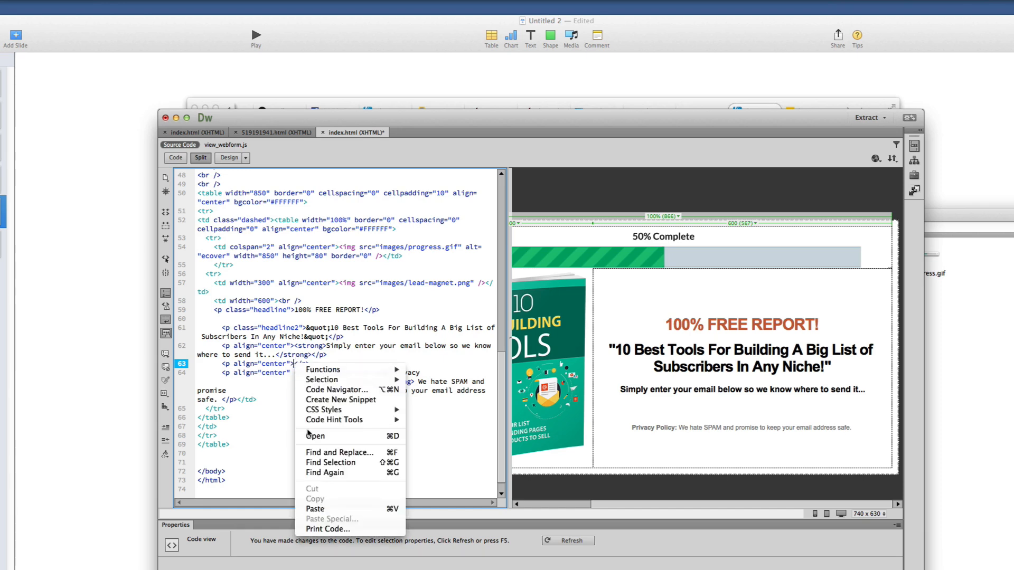
pyautogui.click(323, 509)
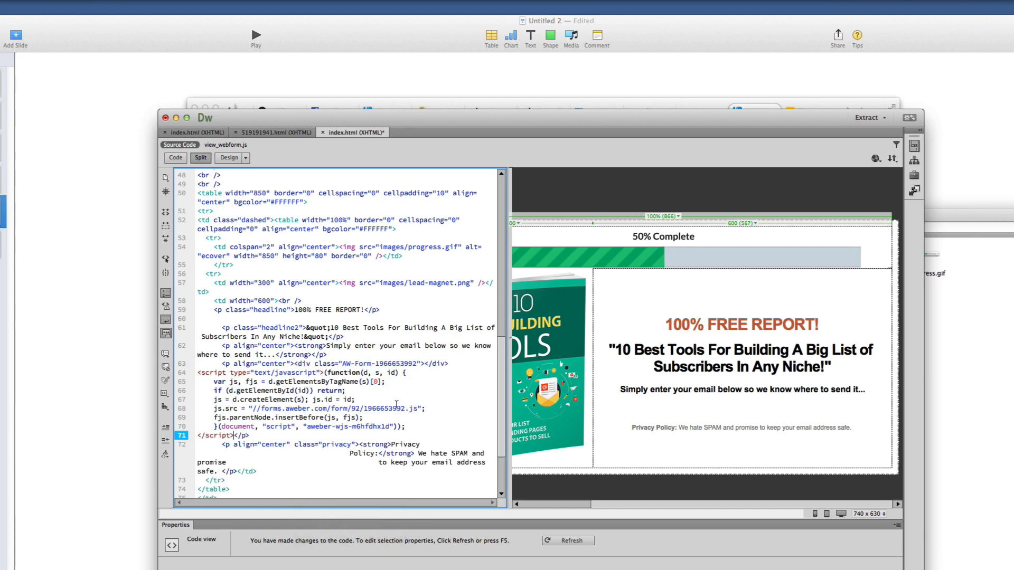
pyautogui.click(343, 363)
pyautogui.click(688, 494)
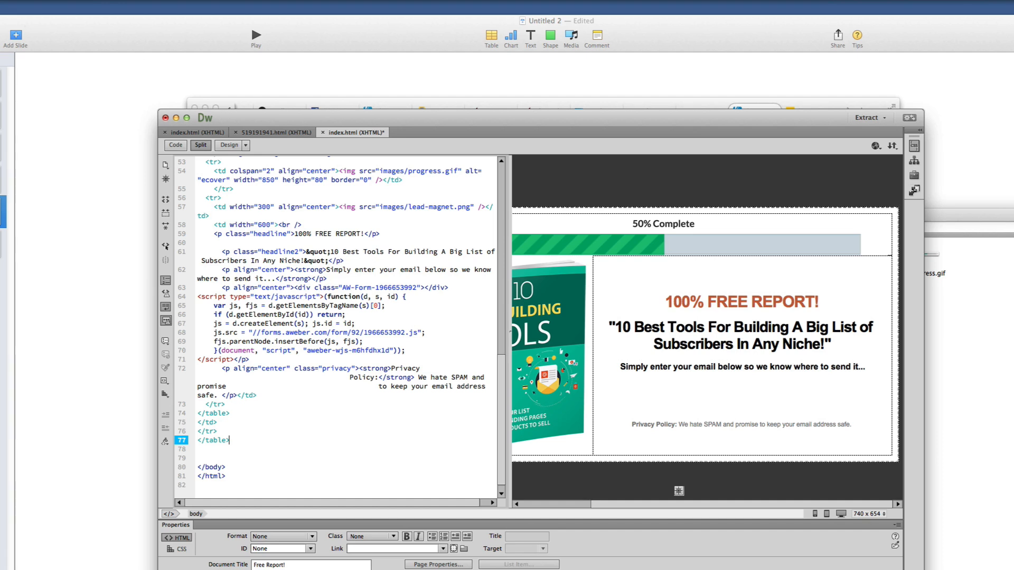
pyautogui.click(31, 63)
pyautogui.press('super+Tab')
# In the Lead Box folder, rename thankyou-page.html to access-report.html
pyautogui.click(339, 228)
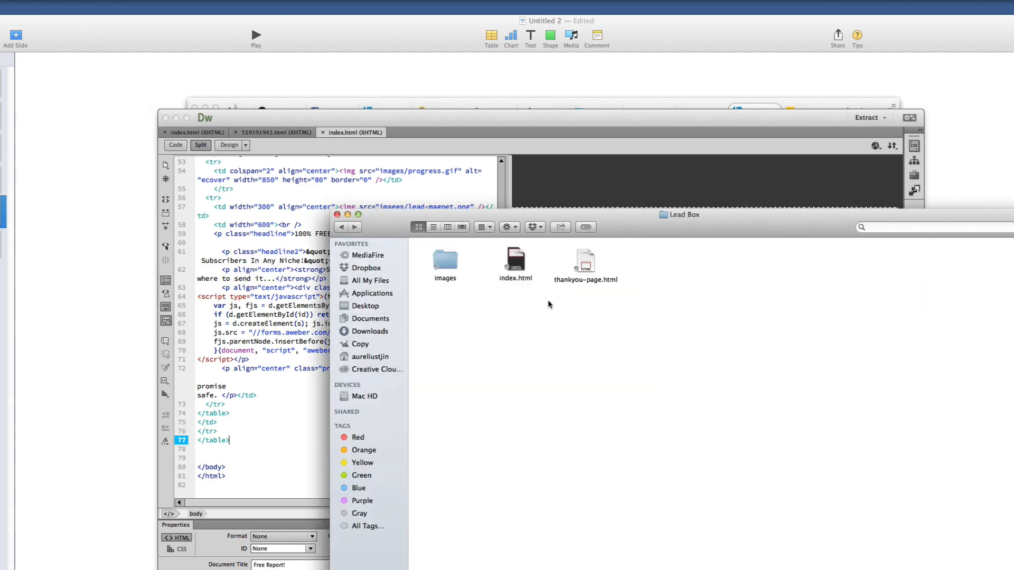
pyautogui.rightClick(585, 262)
pyautogui.moveTo(620, 275)
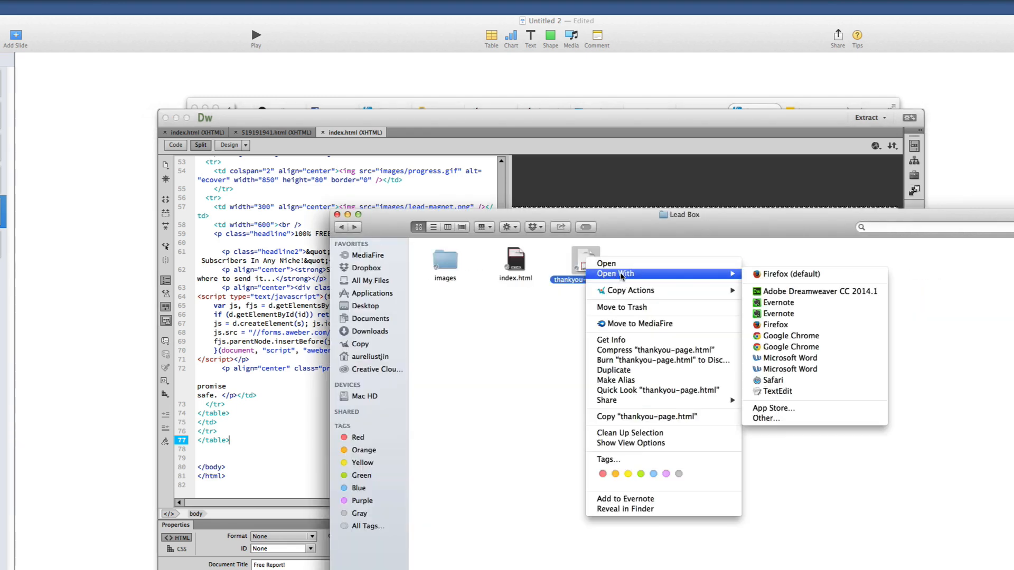
pyautogui.click(587, 280)
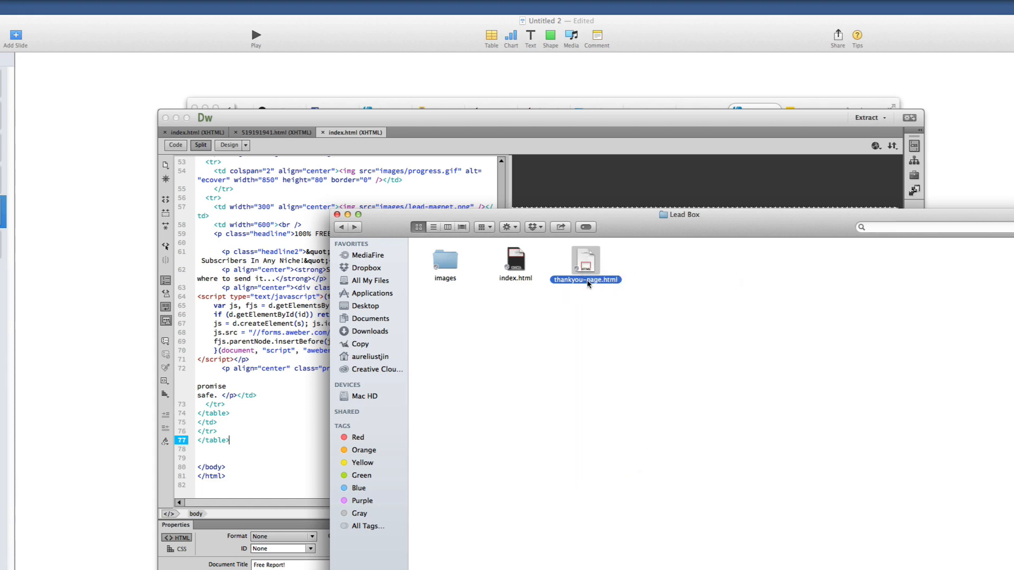
pyautogui.click(588, 281)
pyautogui.write('access-report')
pyautogui.press('Return')
# Open access-report.html with Adobe Dreamweaver
pyautogui.rightClick(593, 265)
pyautogui.moveTo(656, 278)
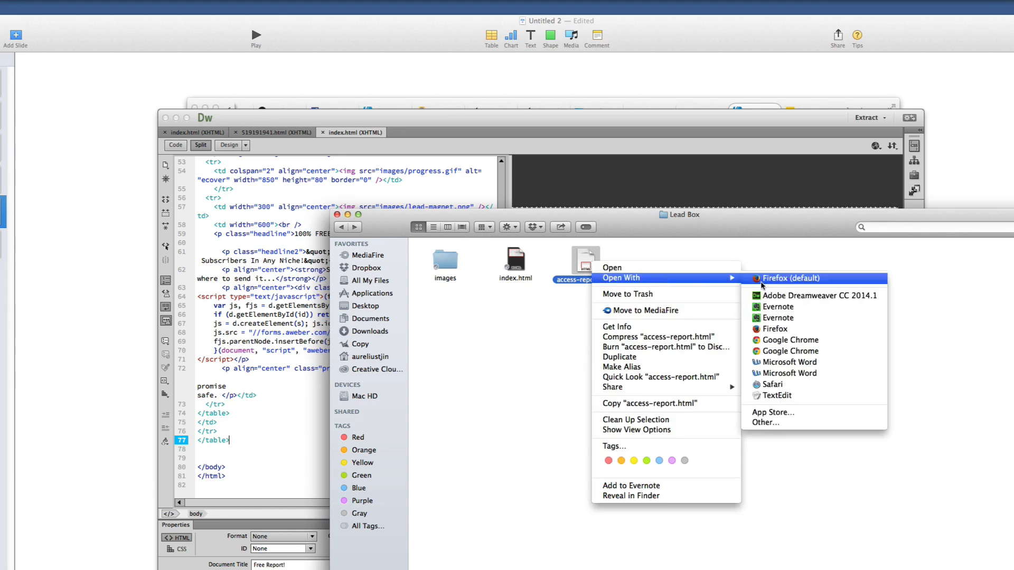
pyautogui.click(773, 297)
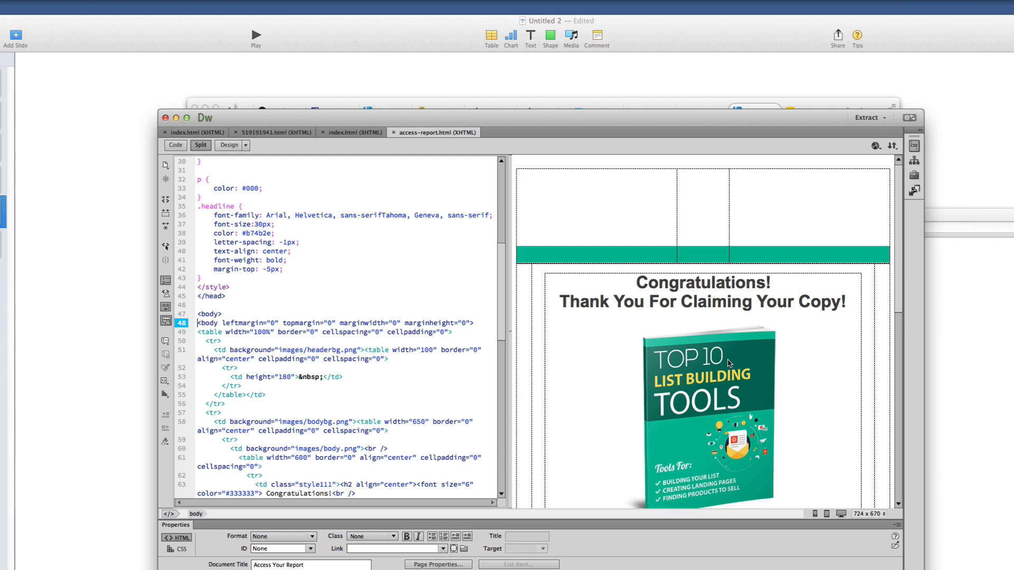
# Scroll through the Congratulations thank-you page and inspect its download-report button image
pyautogui.scroll(-3, 728, 363)
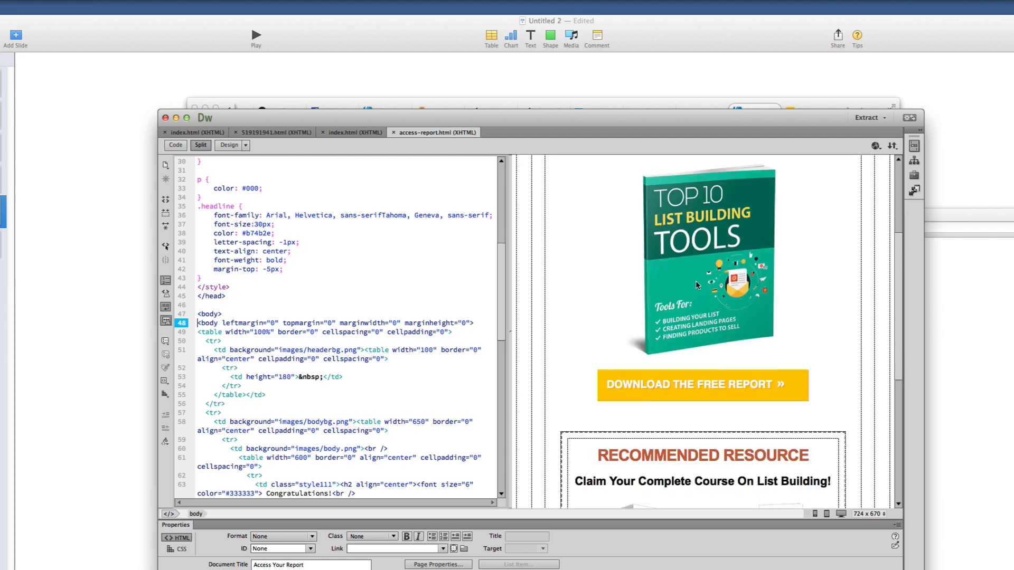
pyautogui.scroll(-5, 690, 412)
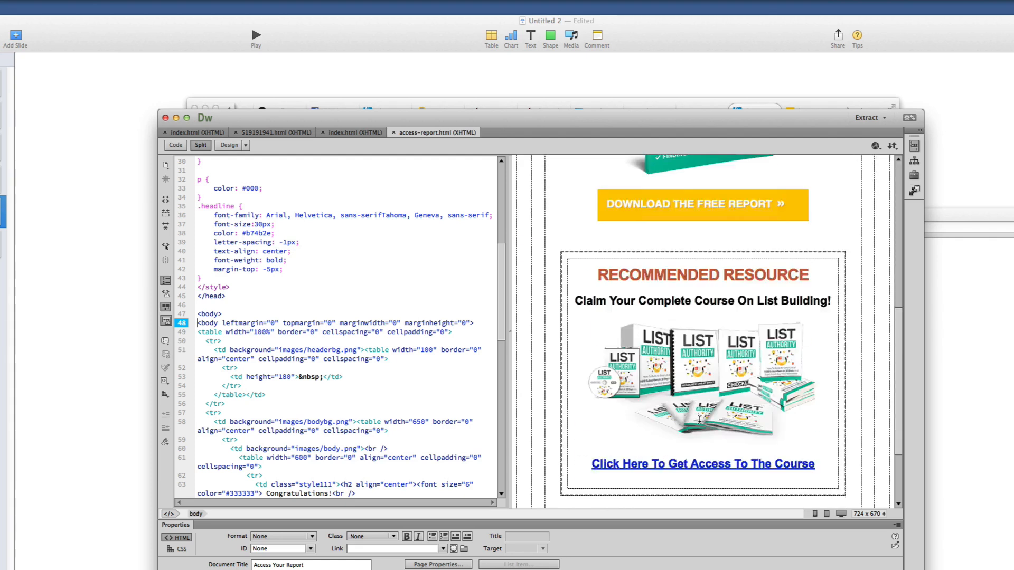
pyautogui.scroll(7, 699, 419)
pyautogui.click(675, 460)
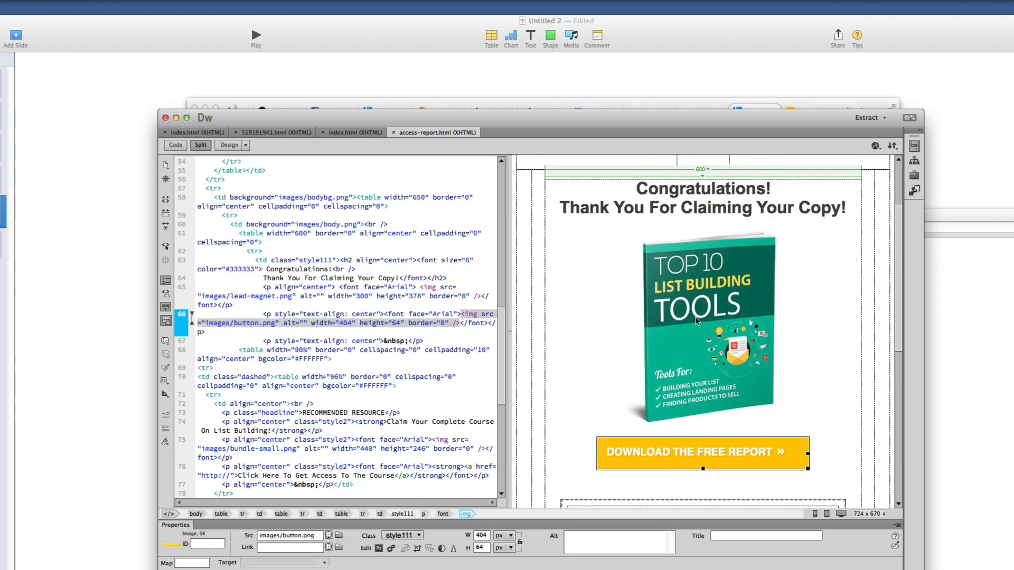
pyautogui.click(952, 513)
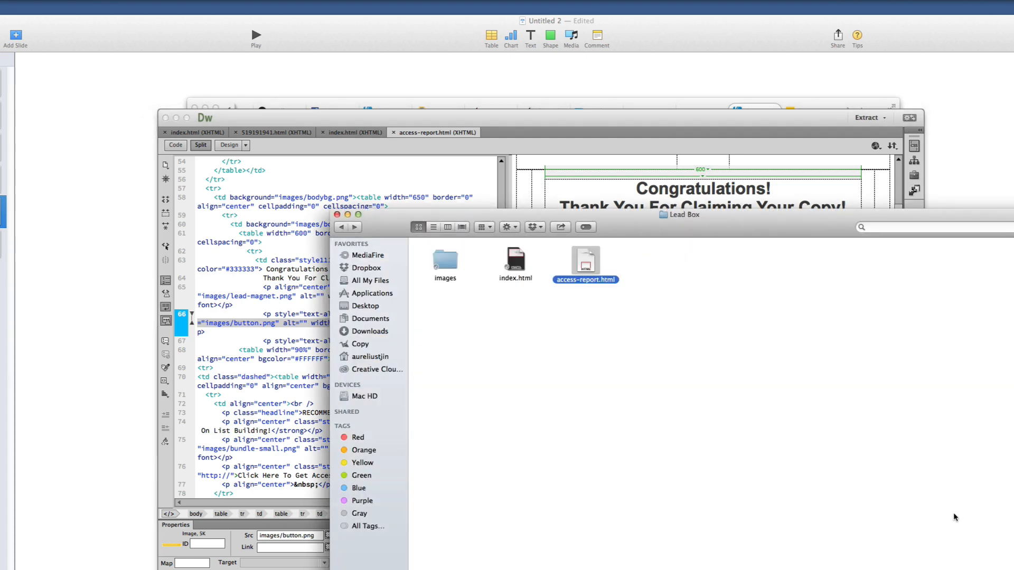
# In Module 6, try renaming Lead Magnet.pdf to 'Top10ListBuildingTools', then revert the name
pyautogui.click(342, 227)
pyautogui.click(654, 272)
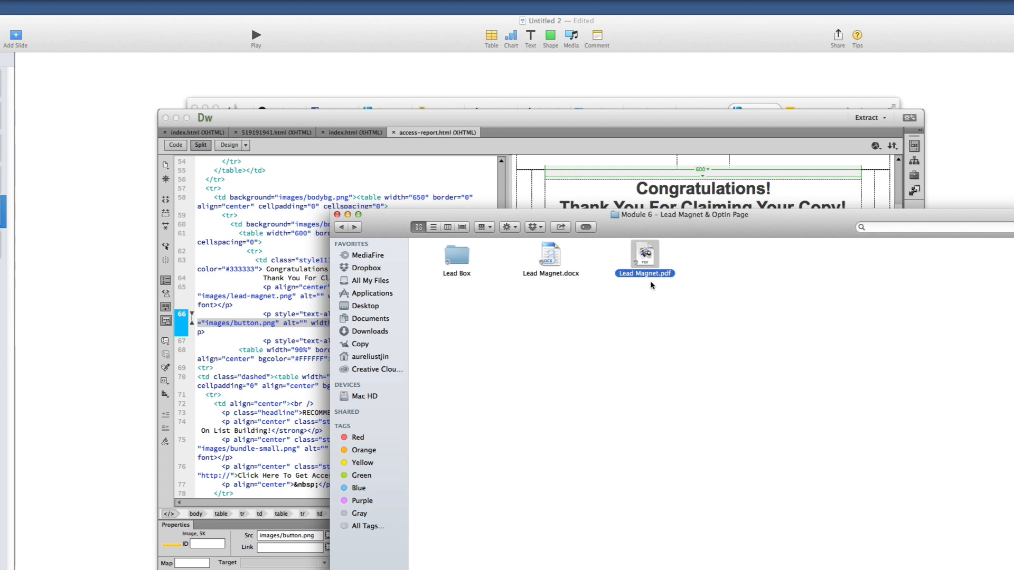
pyautogui.click(645, 291)
pyautogui.click(646, 278)
pyautogui.click(639, 281)
pyautogui.click(641, 276)
pyautogui.click(657, 274)
pyautogui.press('super+c')
pyautogui.write('Top10ListBuildingTools')
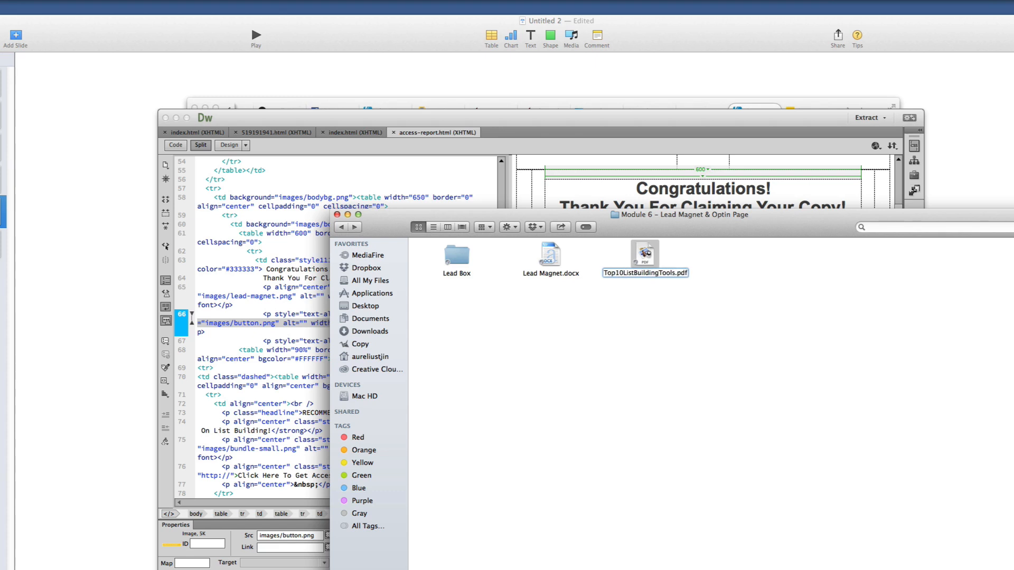
pyautogui.press('Return')
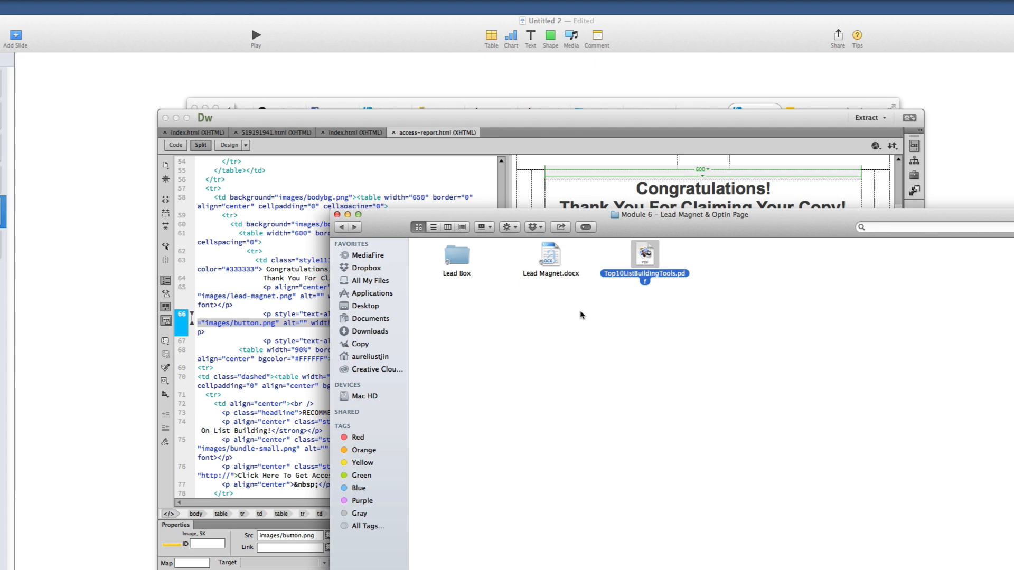
pyautogui.press('Return')
pyautogui.press('super+v')
pyautogui.click(666, 303)
pyautogui.click(647, 276)
pyautogui.click(638, 275)
pyautogui.press('Return')
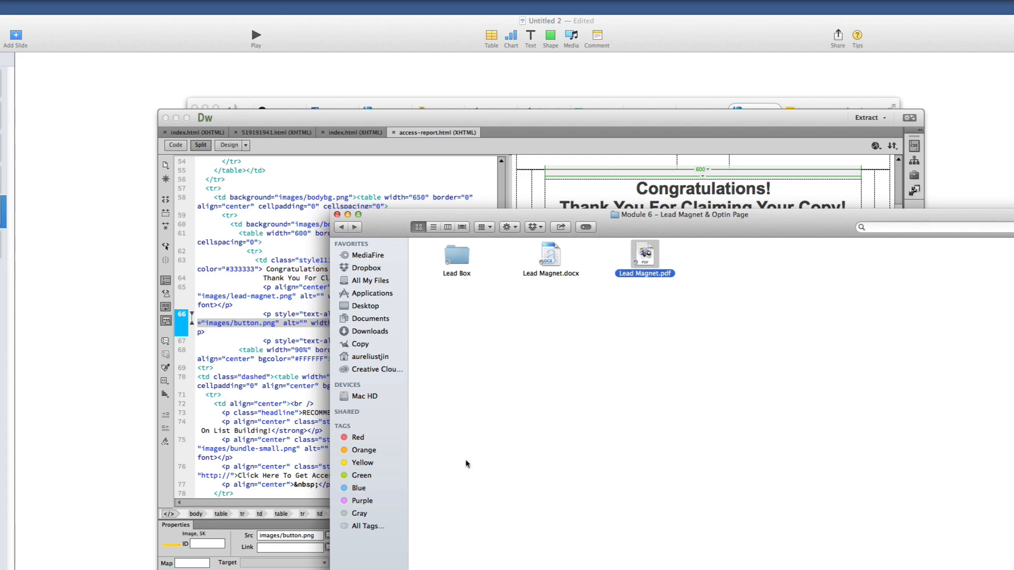
# Replace the PDF's old name with 'Top10' so it becomes Top10.pdf
pyautogui.click(647, 275)
pyautogui.moveTo(657, 273); pyautogui.dragTo(619, 274)
pyautogui.press('BackSpace')
pyautogui.press('Delete')
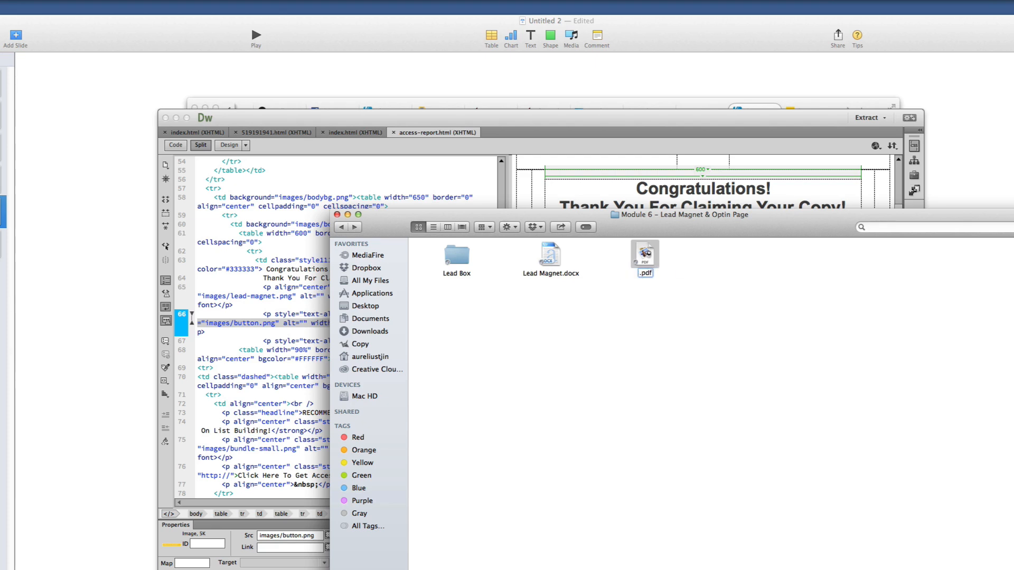
pyautogui.write('Top10')
pyautogui.press('Return')
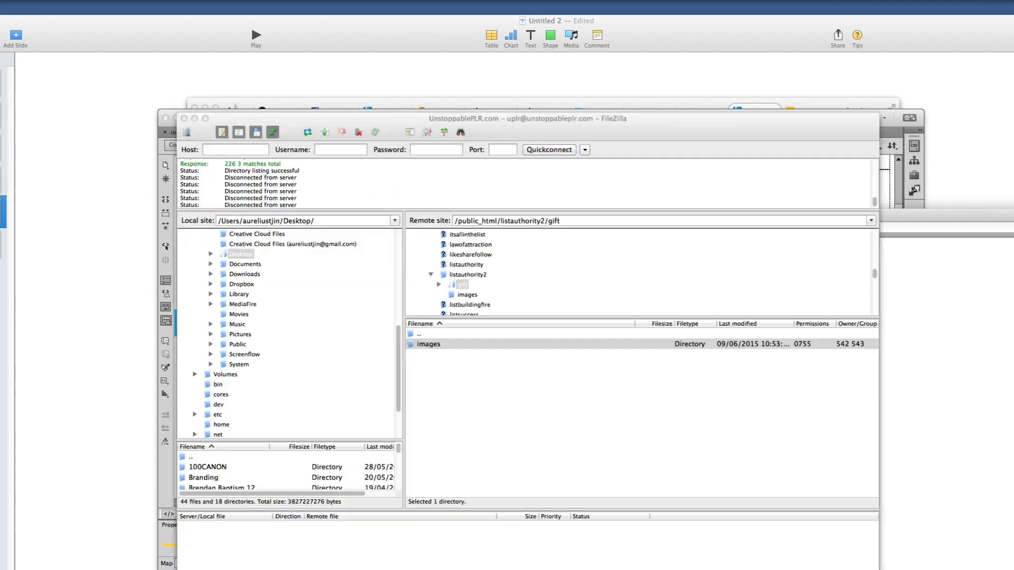
# Drag Top10.pdf from Module 6 into FileZilla's remote listauthority2/gift folder to upload it
pyautogui.press('super+Tab')
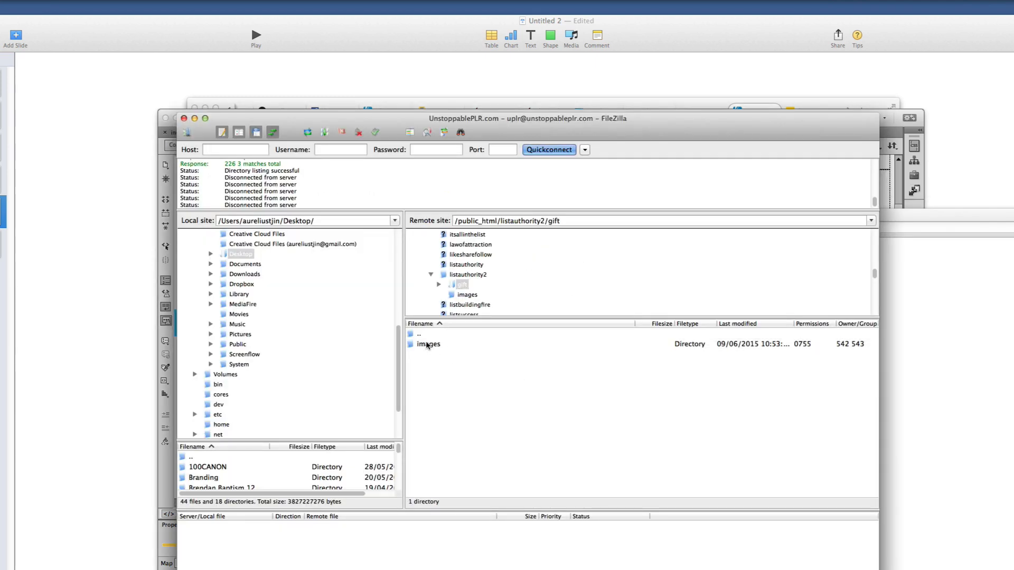
pyautogui.click(462, 286)
pyautogui.click(969, 419)
pyautogui.moveTo(671, 217); pyautogui.dragTo(872, 263)
pyautogui.moveTo(848, 301); pyautogui.dragTo(448, 383)
pyautogui.click(450, 384)
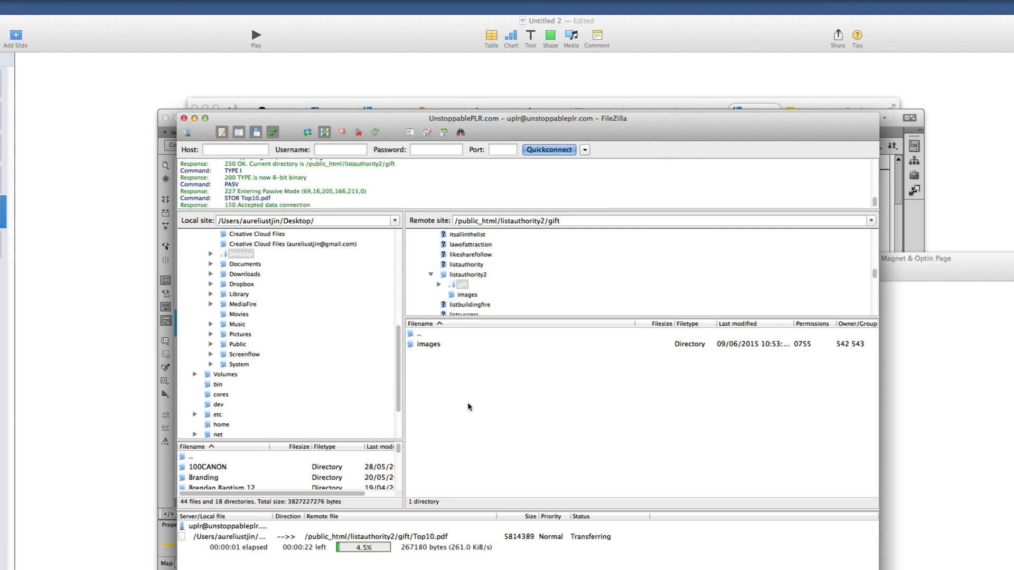
pyautogui.click(397, 544)
# Copy the file name Top10.pdf from the Finder window
pyautogui.click(923, 474)
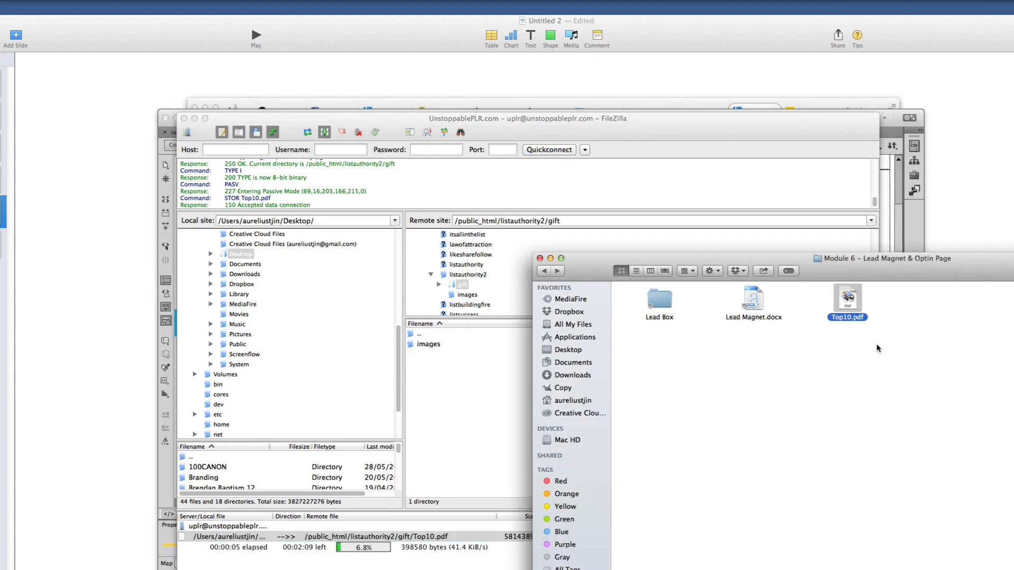
pyautogui.moveTo(897, 270); pyautogui.dragTo(656, 279)
pyautogui.click(600, 324)
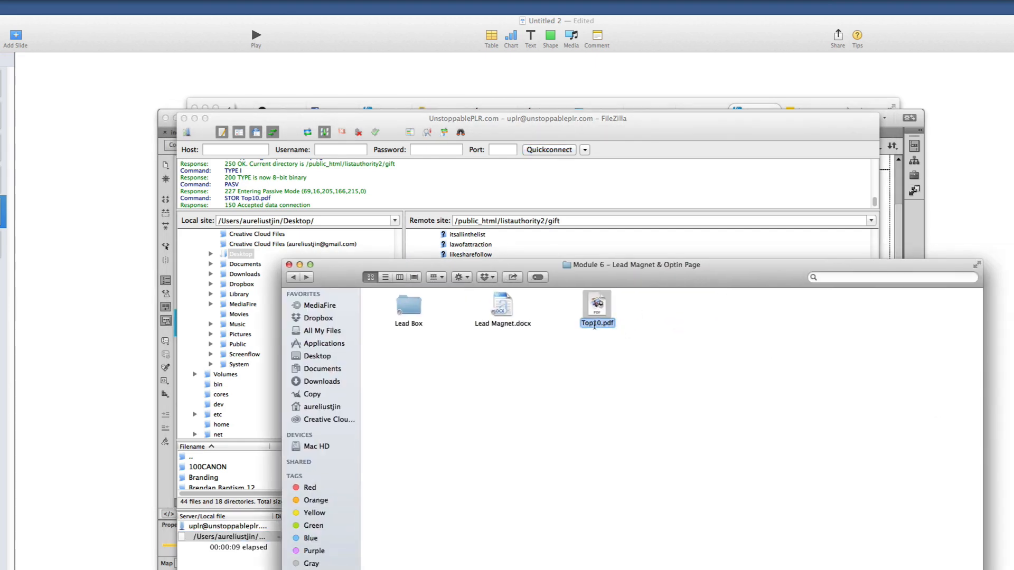
pyautogui.rightClick(594, 325)
pyautogui.click(617, 367)
pyautogui.click(813, 111)
pyautogui.press('super+a')
# In Firefox, replace images/button.png at the end of the address with Top10.pdf
pyautogui.click(806, 112)
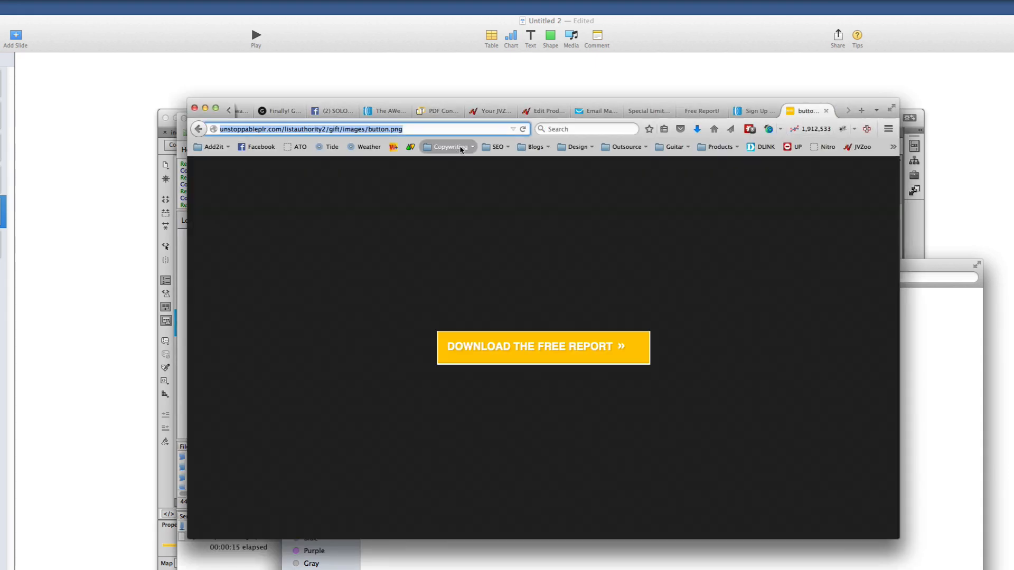
pyautogui.click(413, 129)
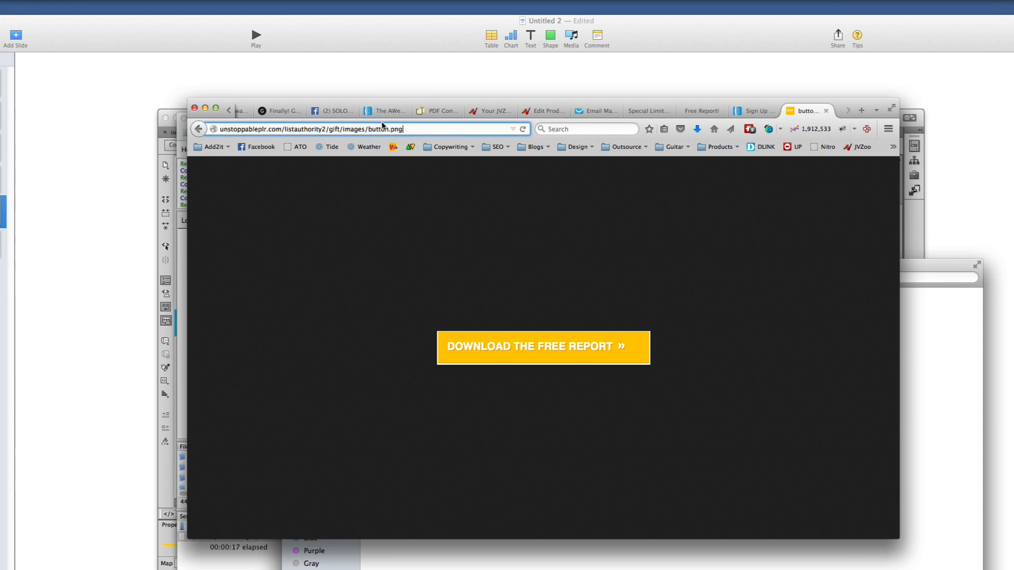
pyautogui.moveTo(345, 130); pyautogui.dragTo(523, 135)
pyautogui.press('BackSpace')
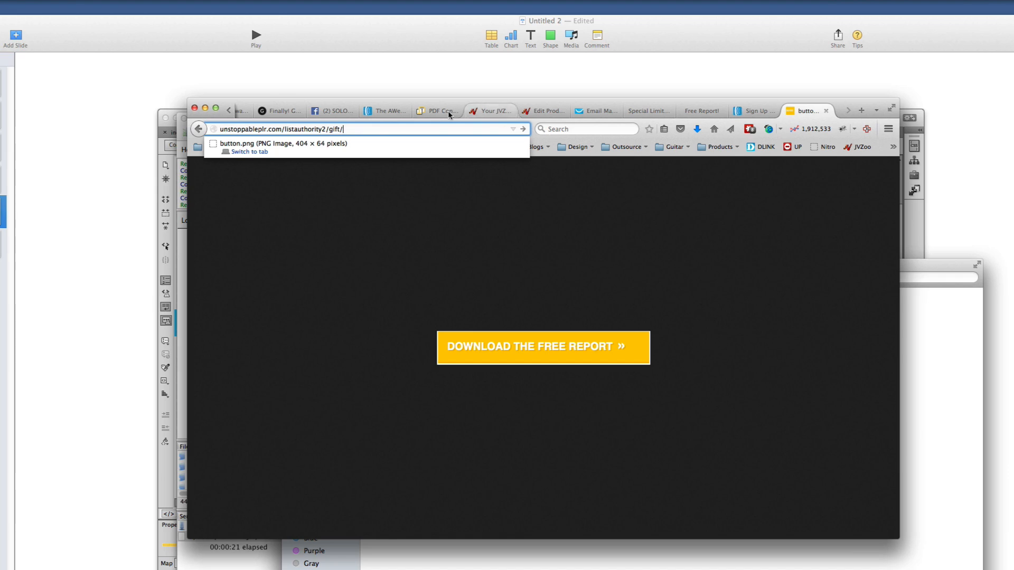
pyautogui.rightClick(348, 129)
pyautogui.click(395, 176)
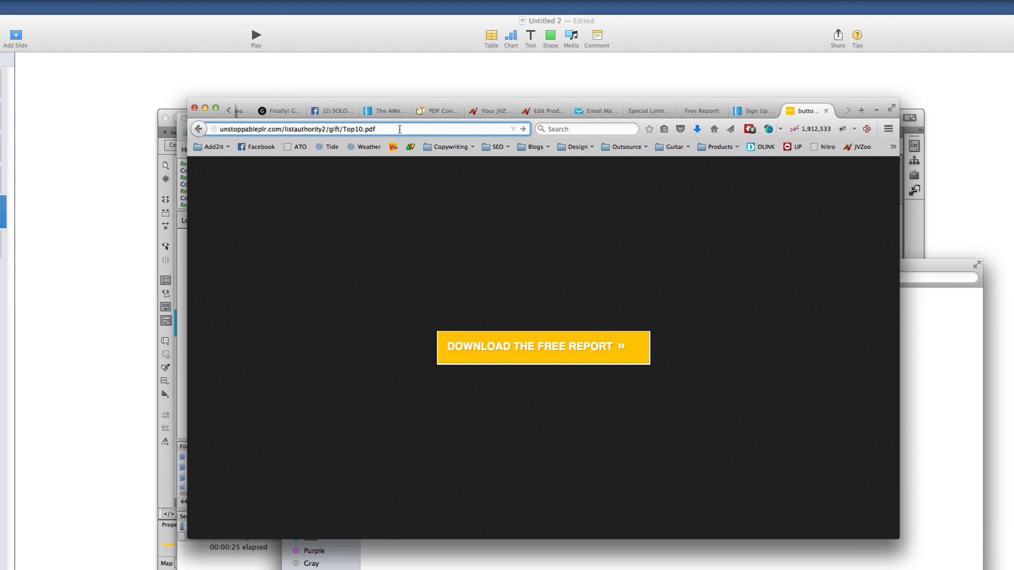
# Copy the full unstoppableplr.com/listauthority2/gift/Top10.pdf address
pyautogui.press('super+Tab')
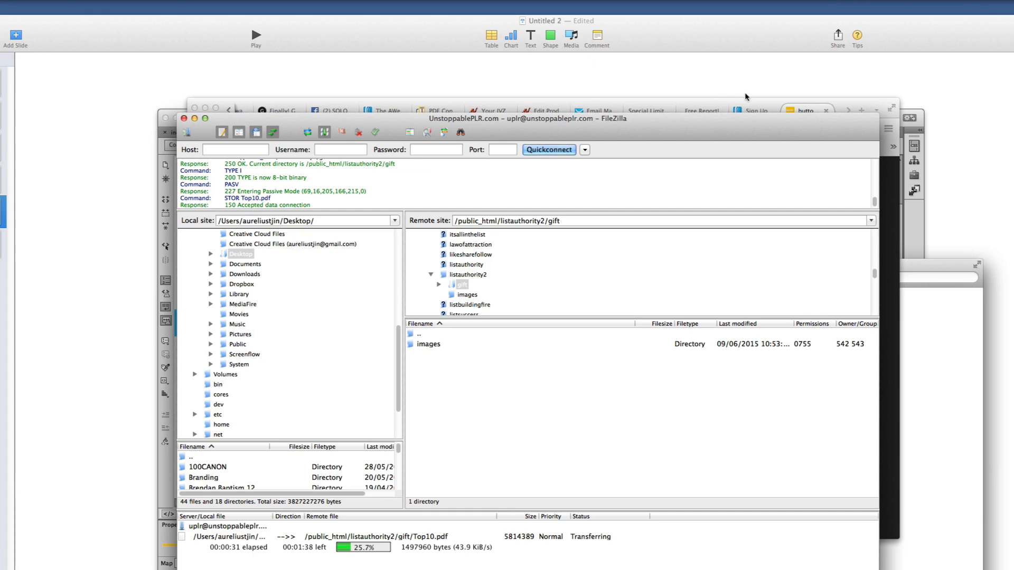
pyautogui.click(784, 105)
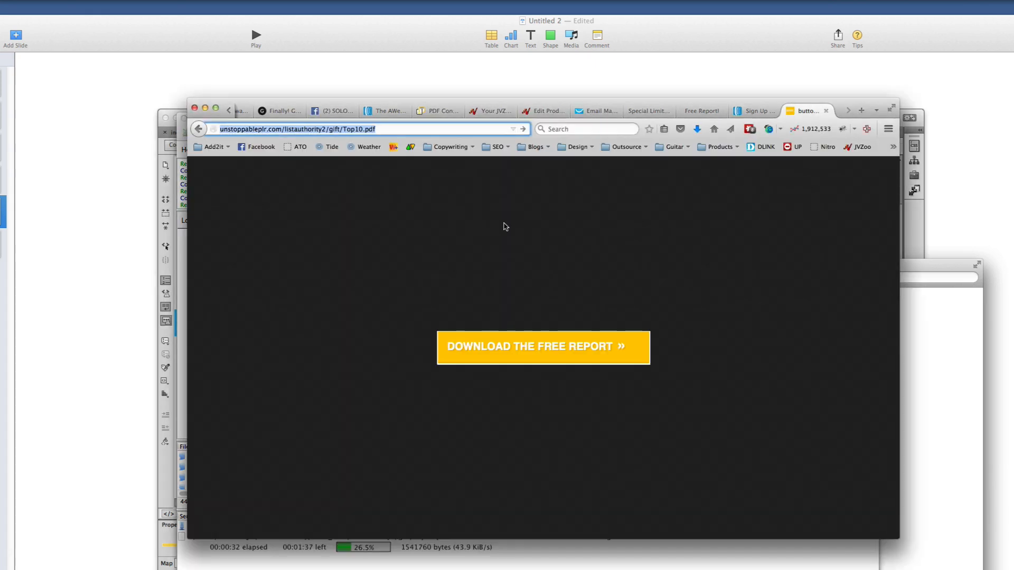
pyautogui.click(405, 129)
pyautogui.tripleClick(359, 129)
pyautogui.rightClick(358, 129)
pyautogui.click(388, 167)
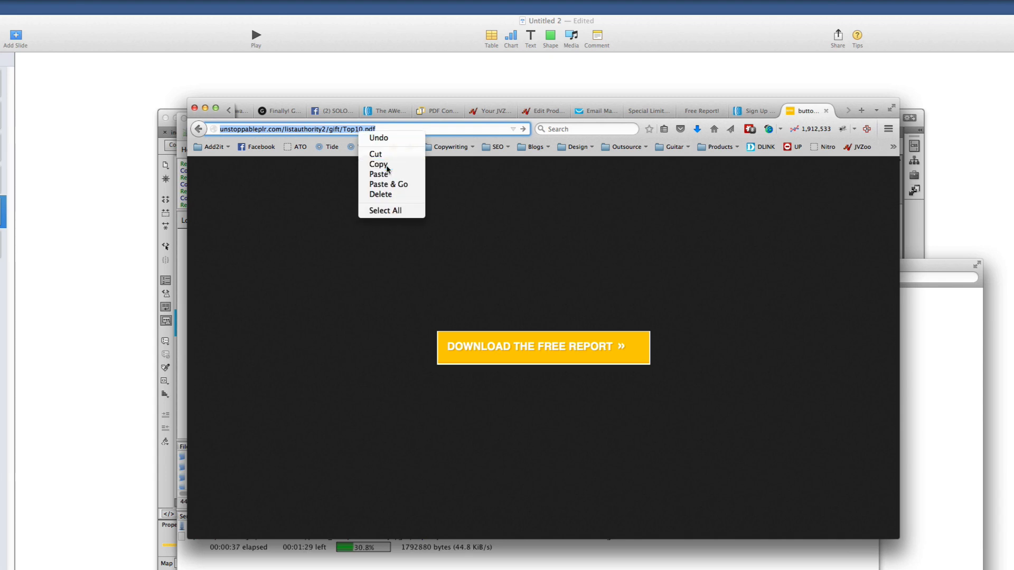
pyautogui.rightClick(356, 129)
pyautogui.click(384, 167)
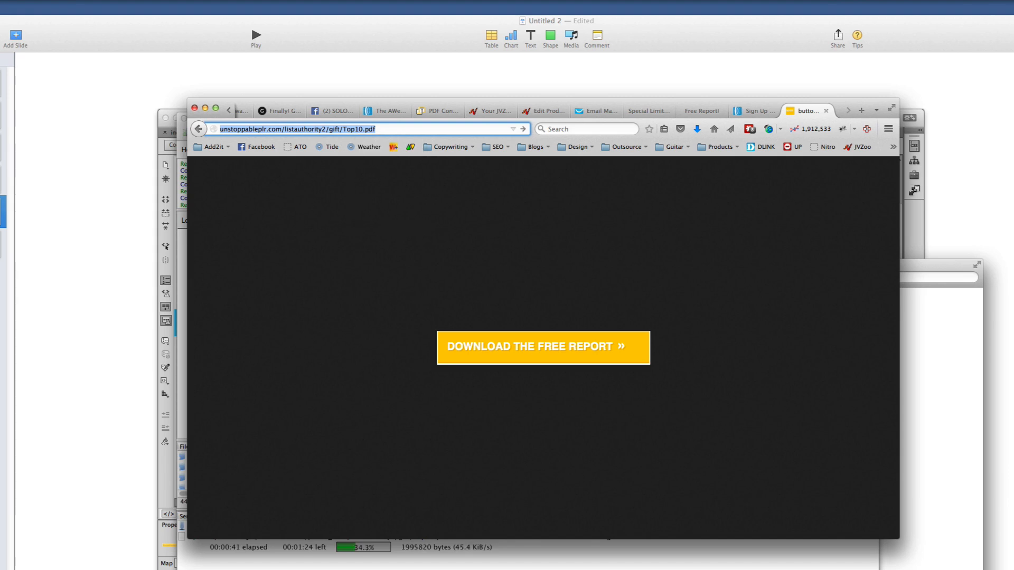
pyautogui.click(912, 240)
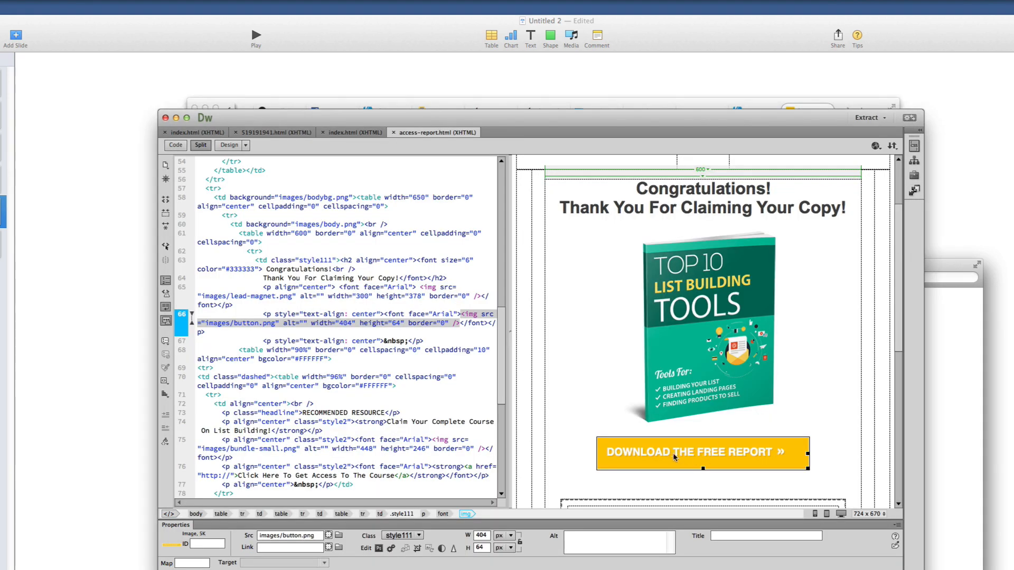
# Paste the Top10.pdf address into the download button's Link field and commit it
pyautogui.scroll(-3, 689, 454)
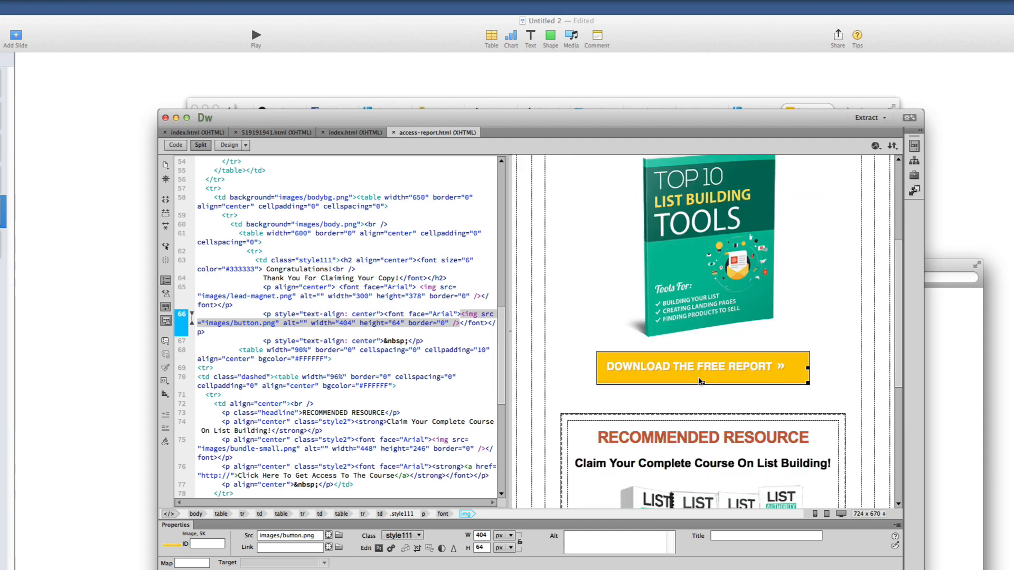
pyautogui.click(269, 548)
pyautogui.rightClick(271, 548)
pyautogui.click(287, 561)
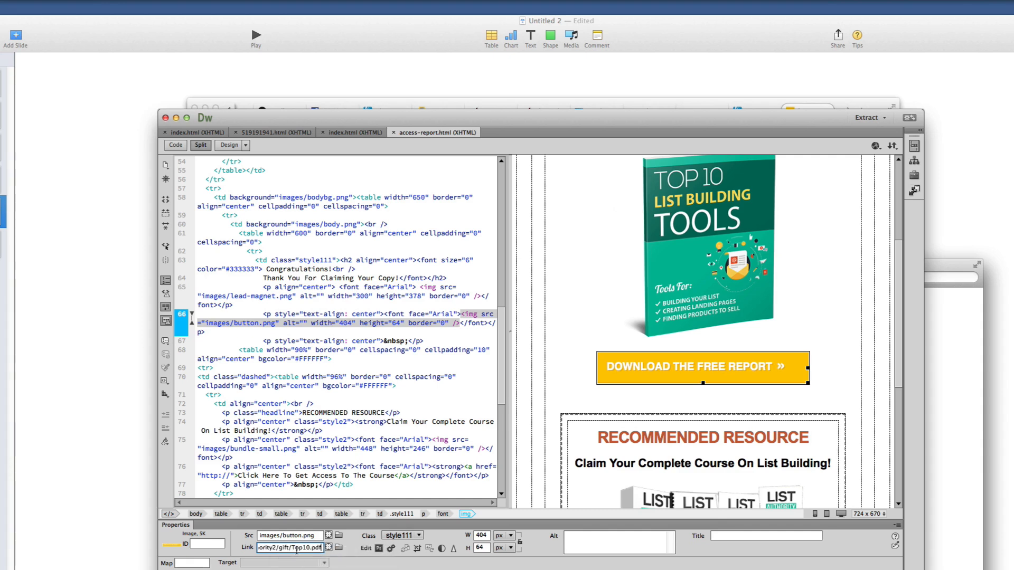
pyautogui.press('Return')
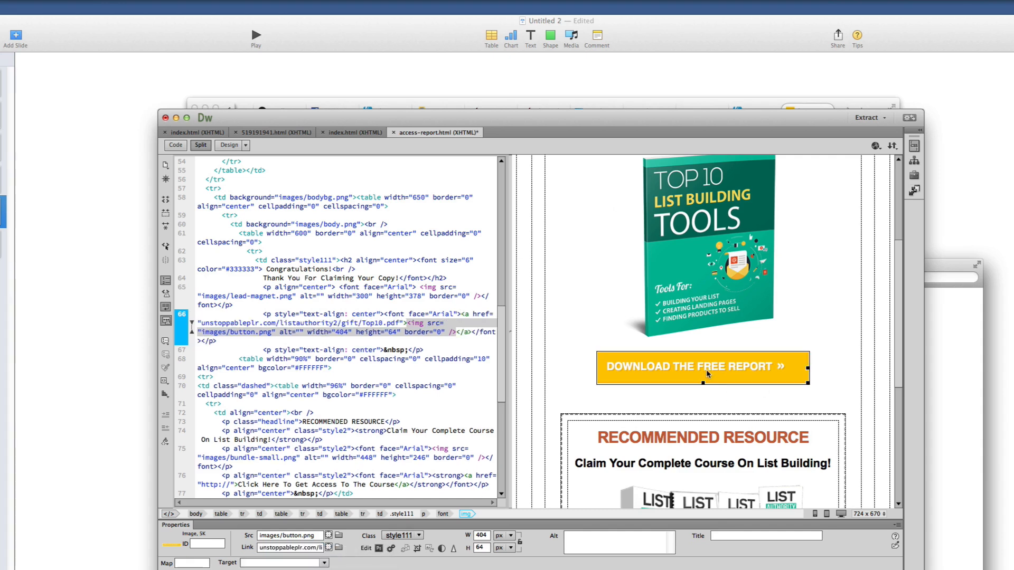
pyautogui.scroll(-10, 709, 370)
pyautogui.scroll(2, 664, 263)
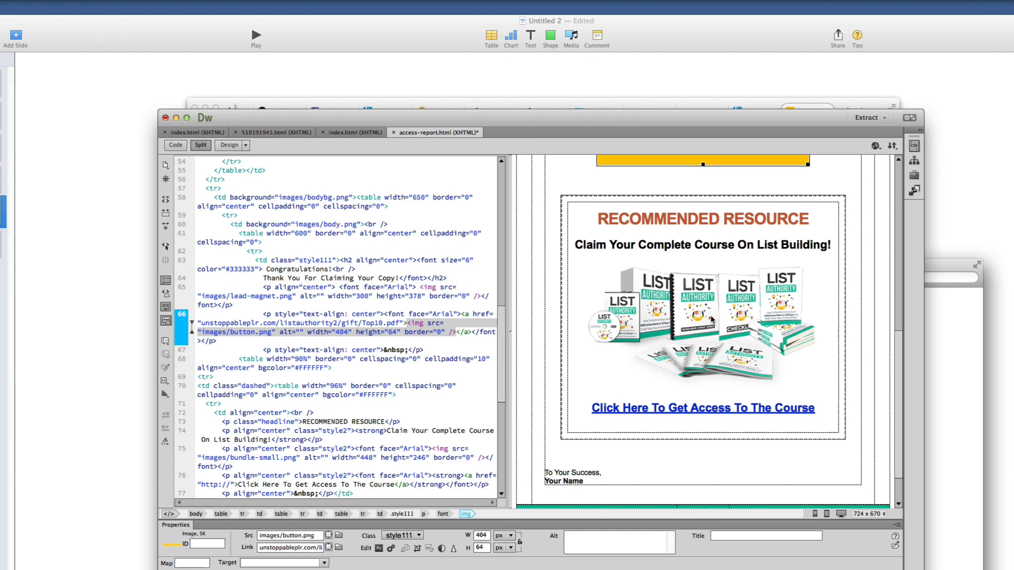
# Select the 'Click Here To Get Access To The Course' link text on the page
pyautogui.click(709, 332)
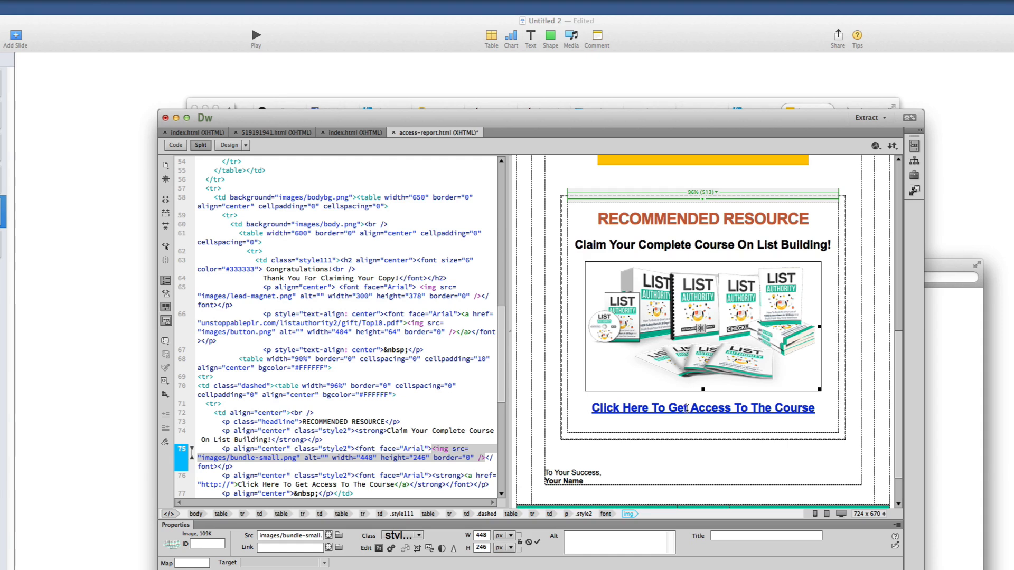
pyautogui.click(686, 408)
pyautogui.click(386, 549)
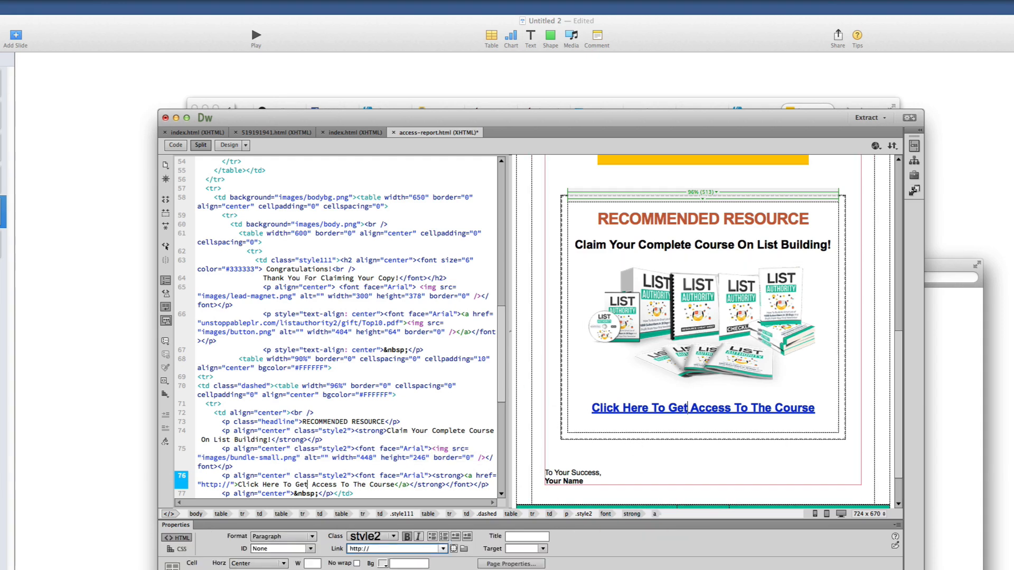
# In Firefox, trim the address to unstoppableplr.com/listauthority2/, load it, and copy it
pyautogui.press('super+Tab')
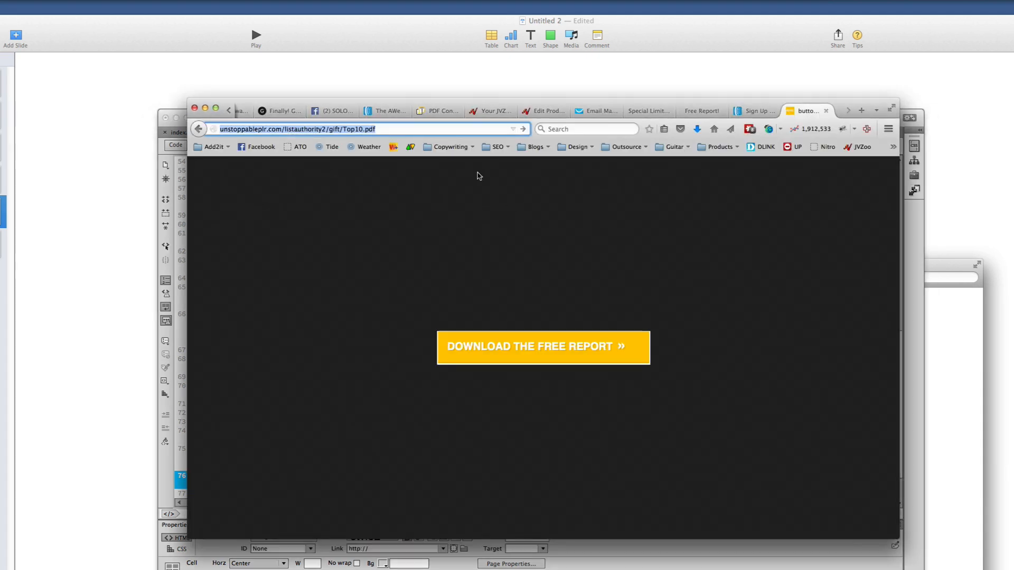
pyautogui.click(335, 129)
pyautogui.moveTo(327, 129); pyautogui.dragTo(392, 129)
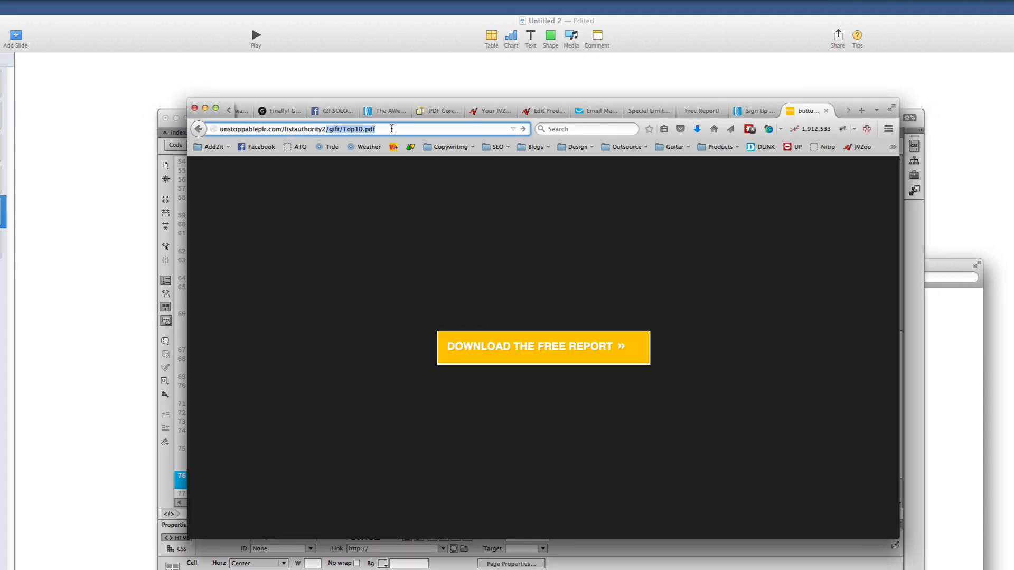
pyautogui.press('BackSpace')
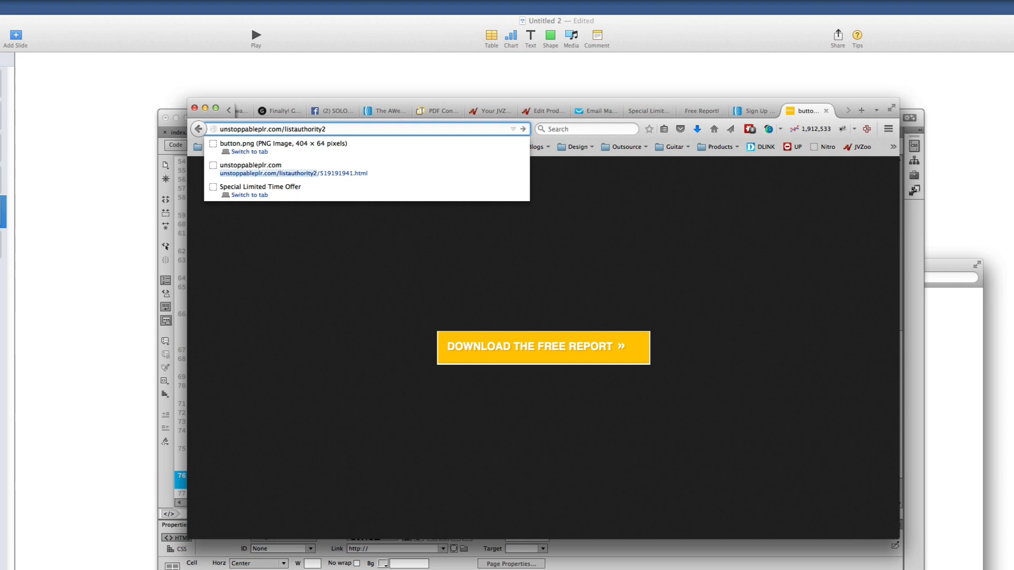
pyautogui.press('Return')
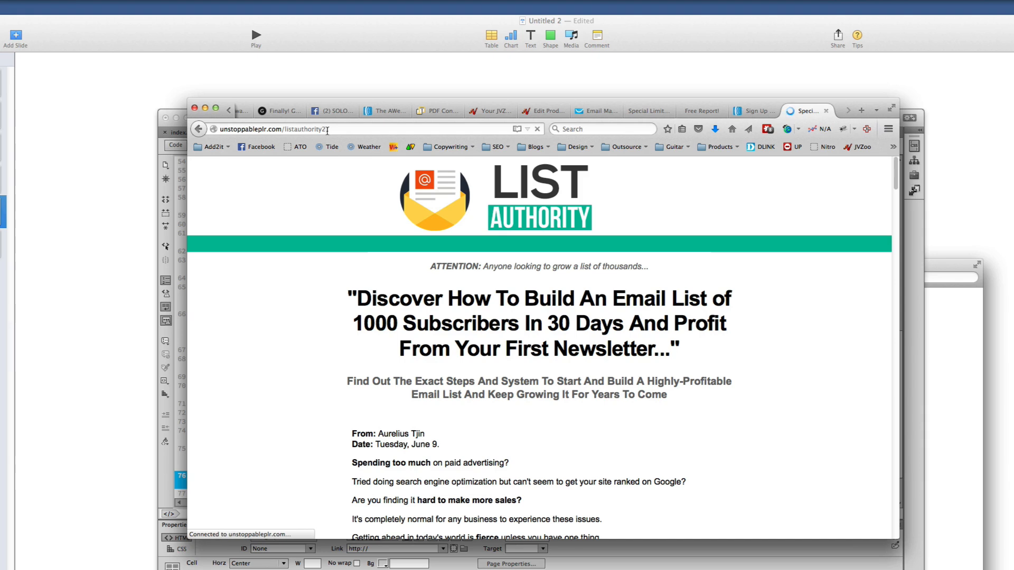
pyautogui.click(327, 130)
pyautogui.rightClick(327, 131)
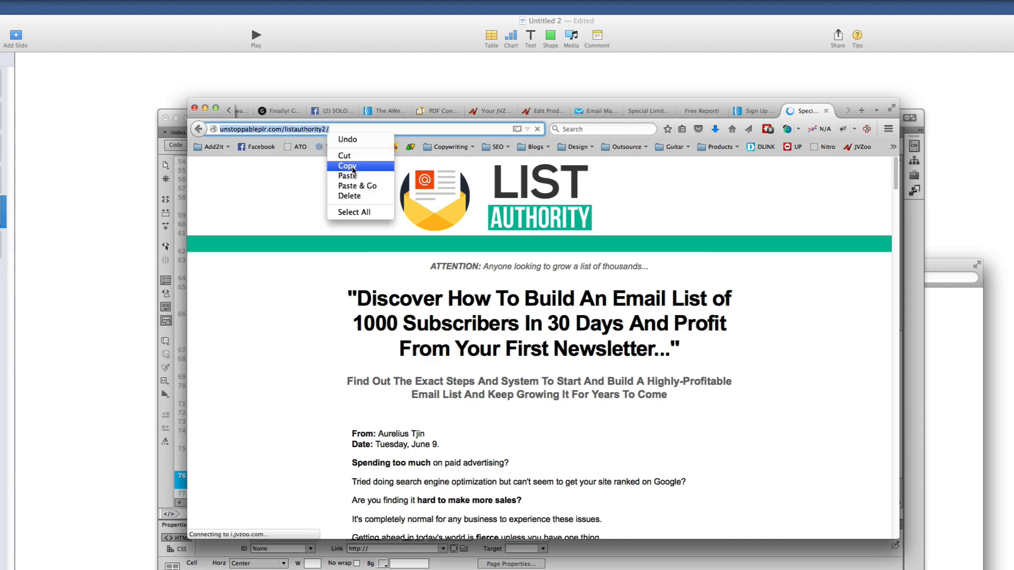
pyautogui.click(352, 166)
# Paste that sales-page address as the course link's target in Properties
pyautogui.click(768, 550)
pyautogui.click(718, 408)
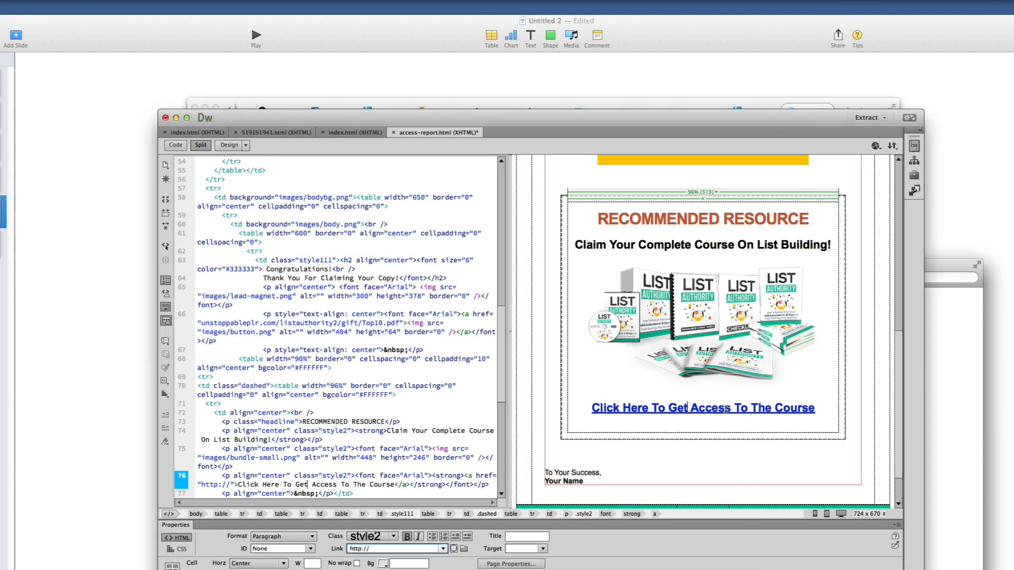
pyautogui.tripleClick(390, 549)
pyautogui.rightClick(389, 549)
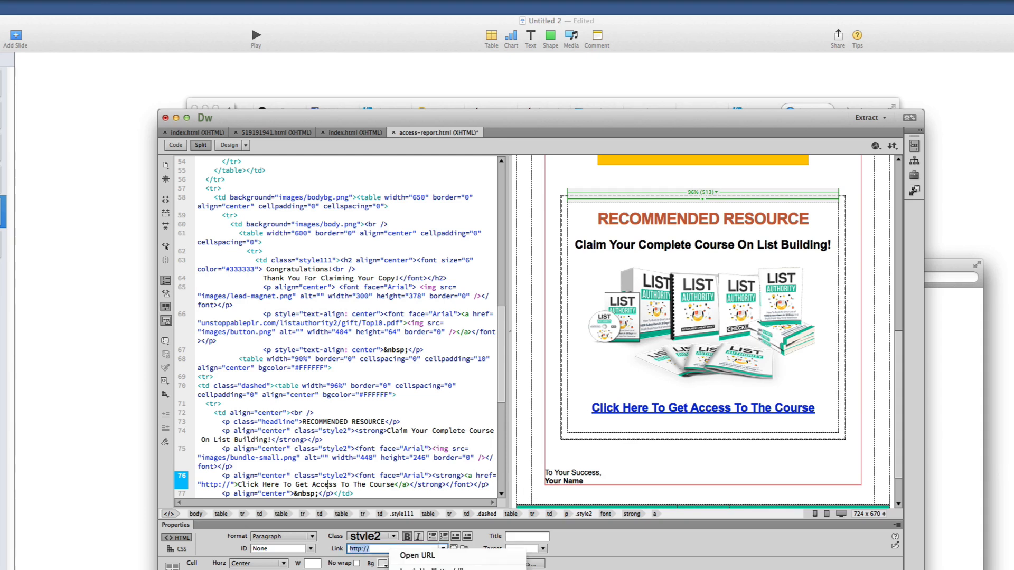
pyautogui.press('super+v')
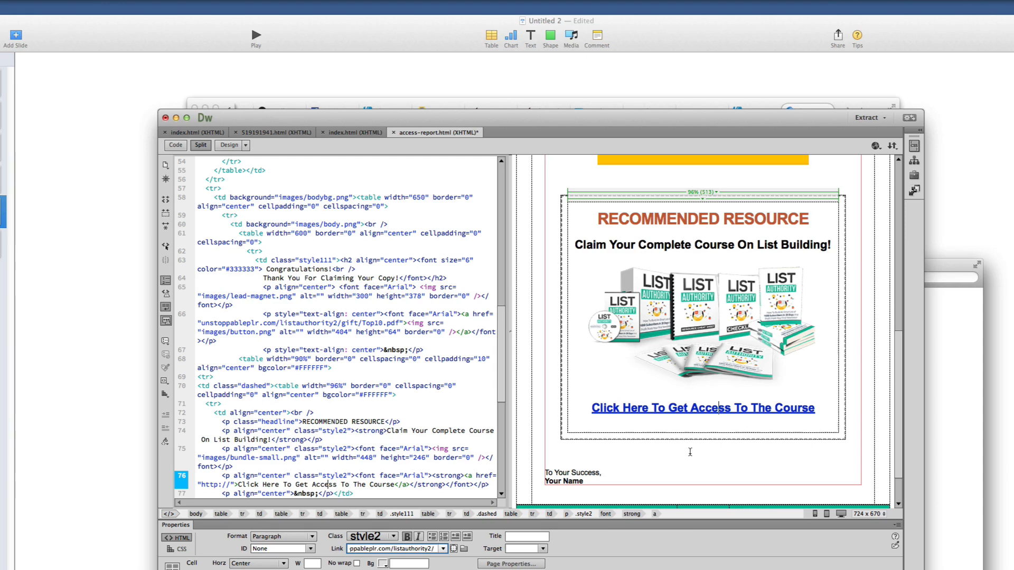
pyautogui.click(690, 452)
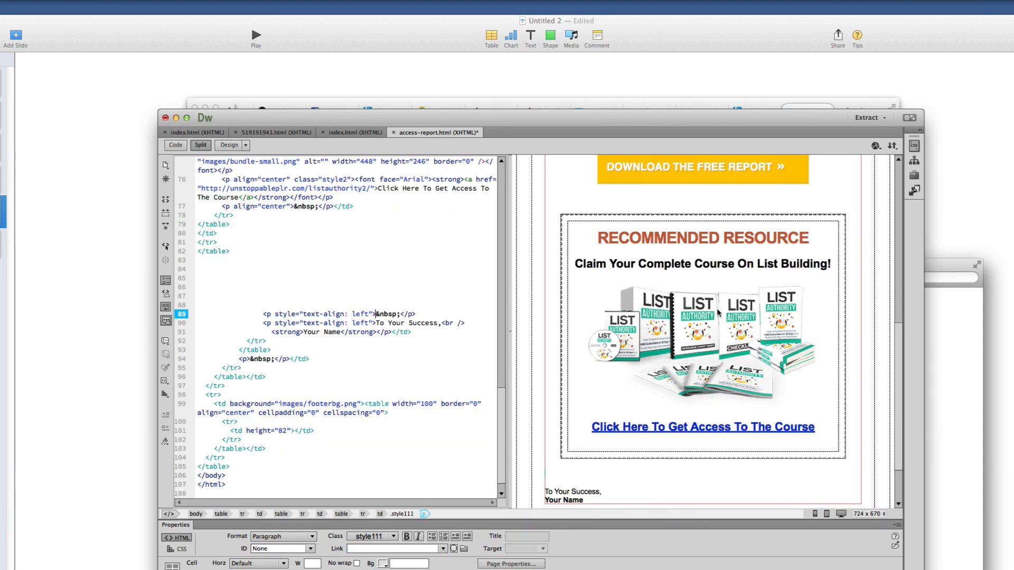
# Overwrite the 'Your Name' placeholder under 'To Your Success,' with the author's full name and check the result
pyautogui.scroll(-2, 698, 336)
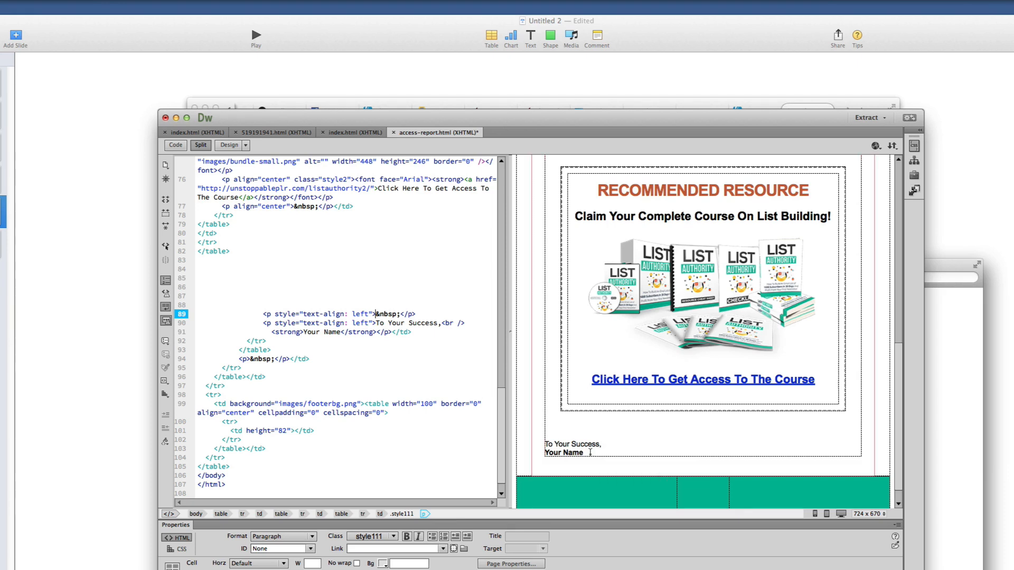
pyautogui.moveTo(583, 453); pyautogui.dragTo(544, 453)
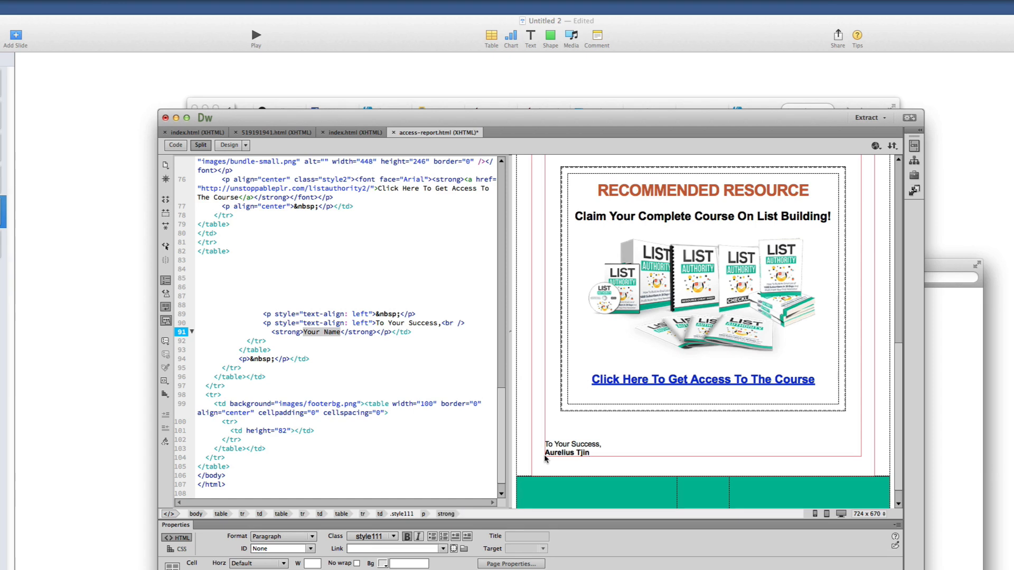
pyautogui.click(608, 454)
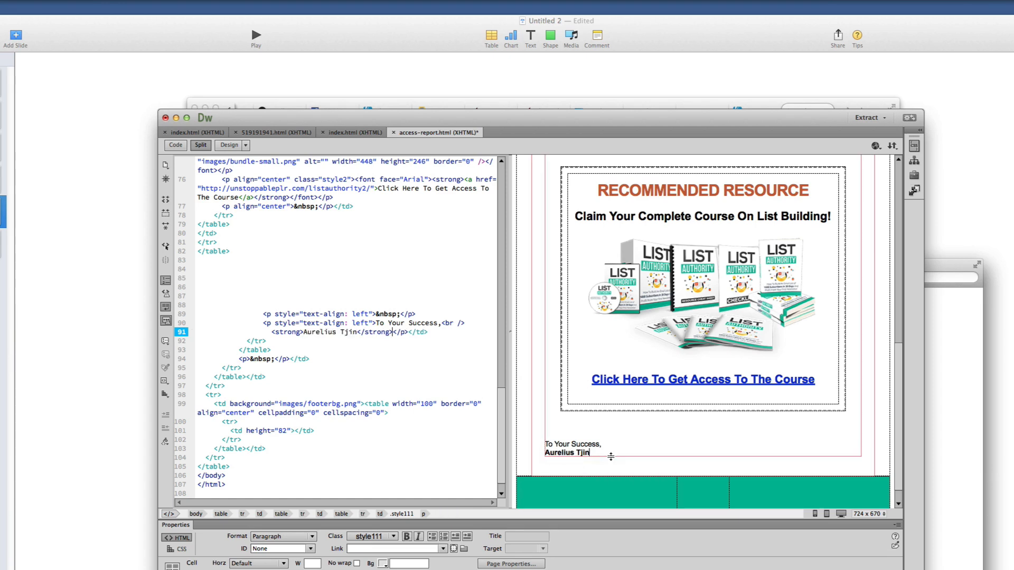
pyautogui.moveTo(604, 453); pyautogui.dragTo(525, 449)
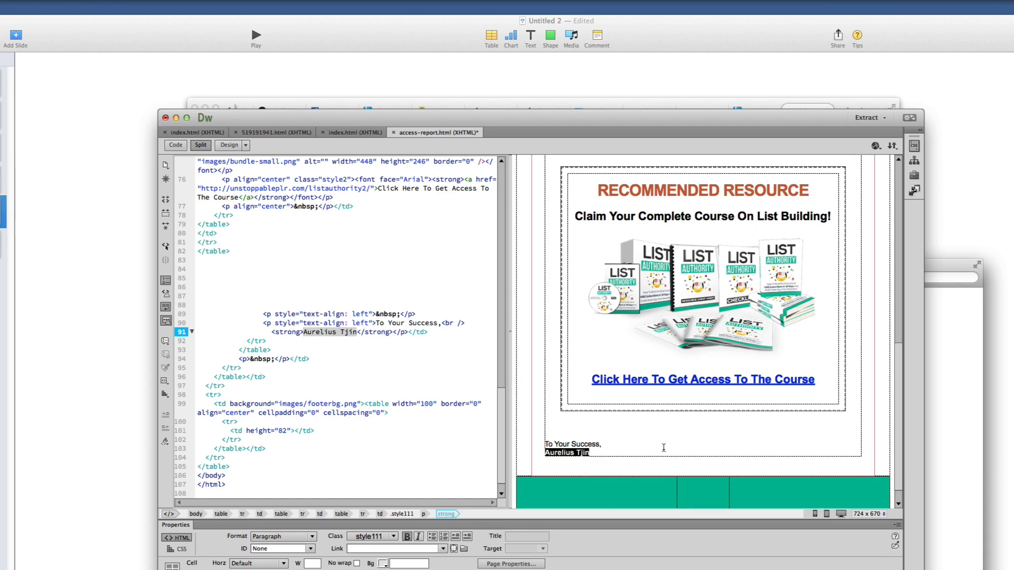
pyautogui.scroll(10, 664, 447)
pyautogui.scroll(-3, 664, 451)
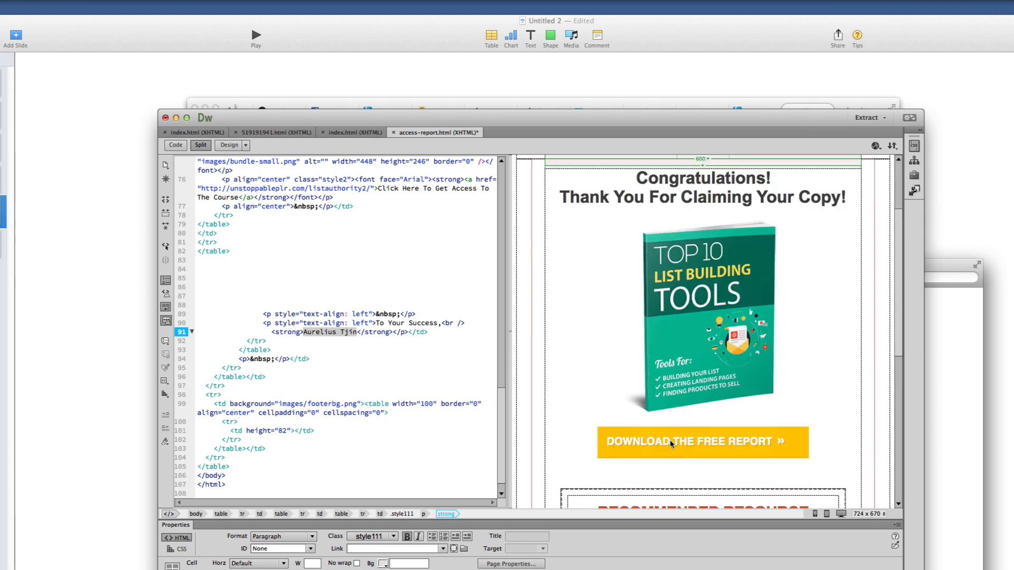
# Copy the download button's link address in Dreamweaver, then return to FileZilla's Top10.pdf upload
pyautogui.press('super+Tab')
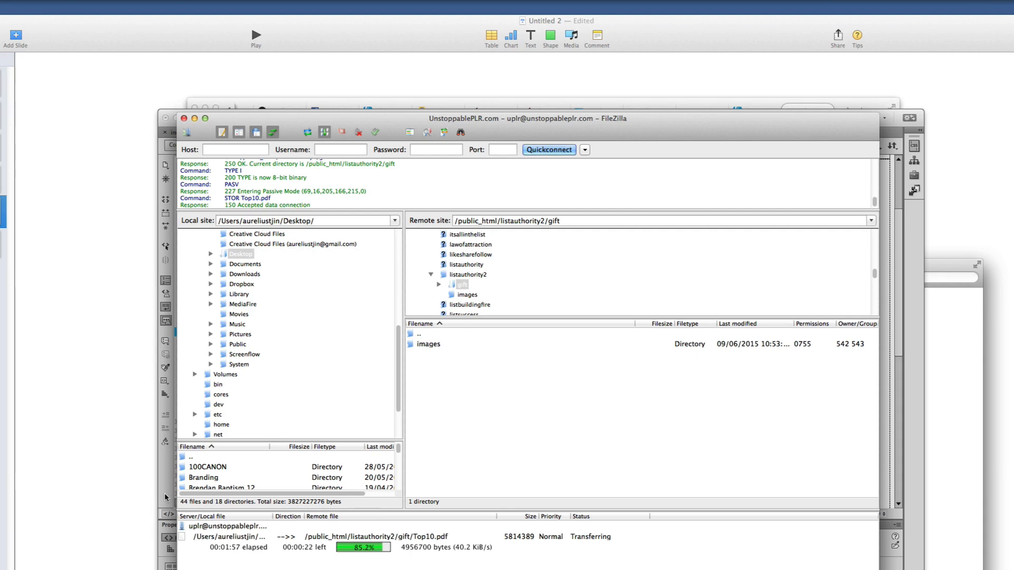
pyautogui.press('super+Tab')
pyautogui.click(654, 443)
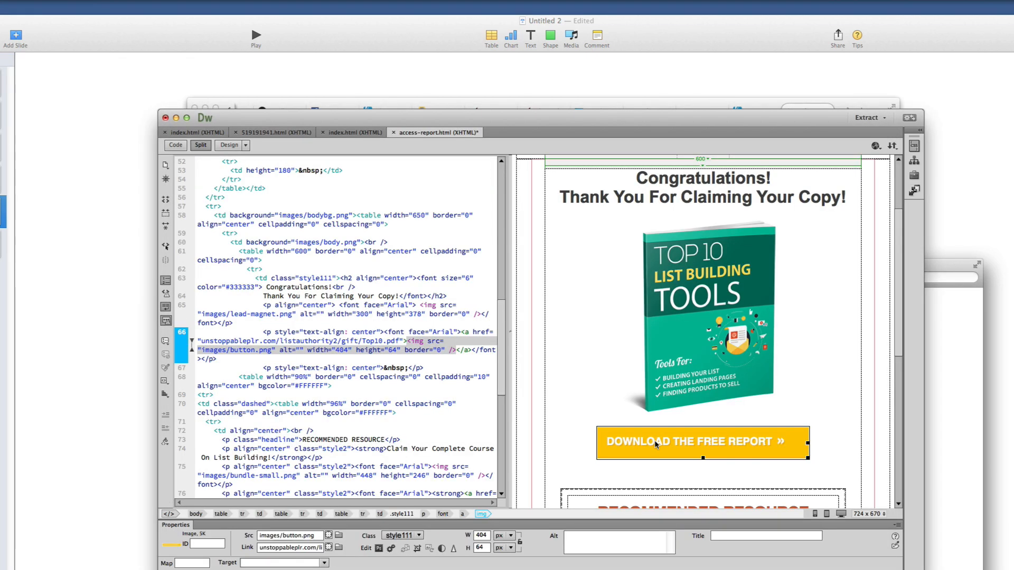
pyautogui.tripleClick(260, 545)
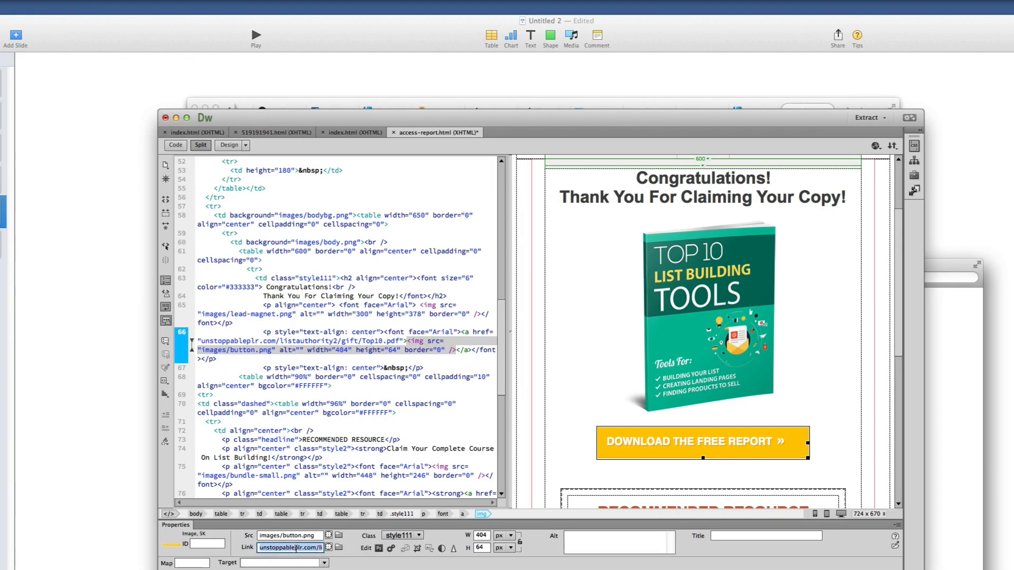
pyautogui.rightClick(295, 549)
pyautogui.press('Escape')
pyautogui.click(656, 100)
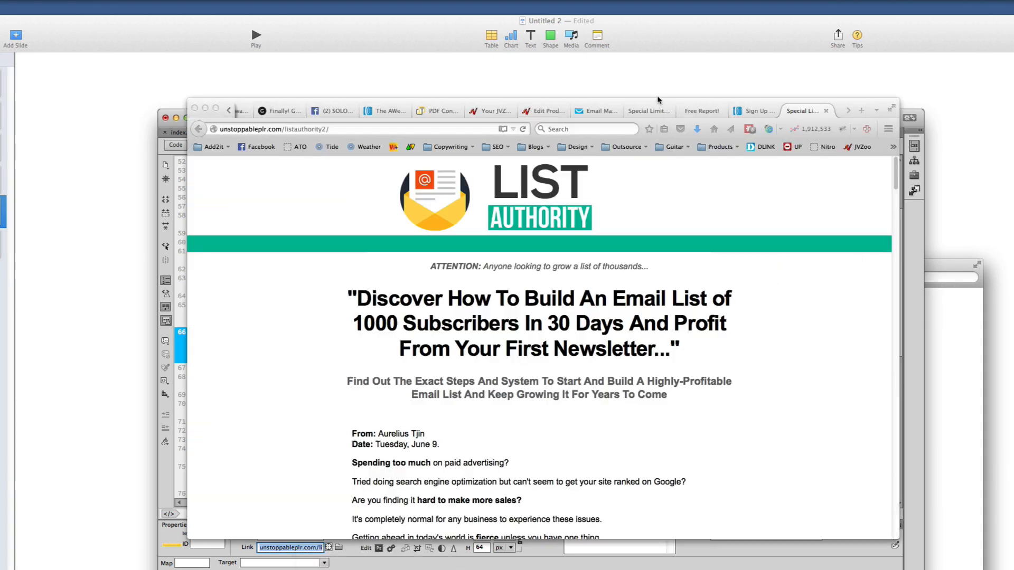
pyautogui.click(469, 562)
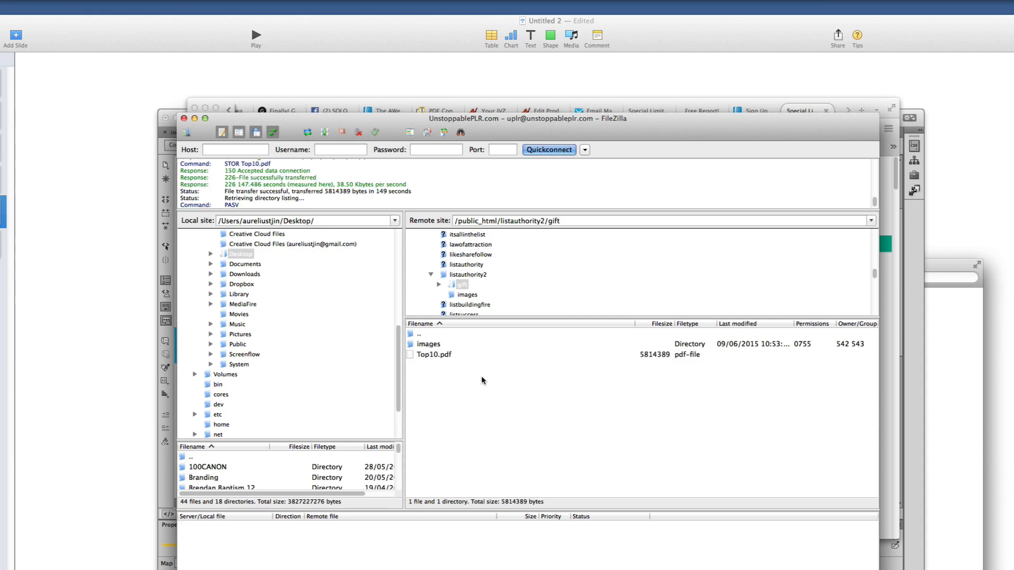
# Load the uploaded Top10.pdf from the listauthority2/gift address in a new Firefox tab
pyautogui.click(433, 355)
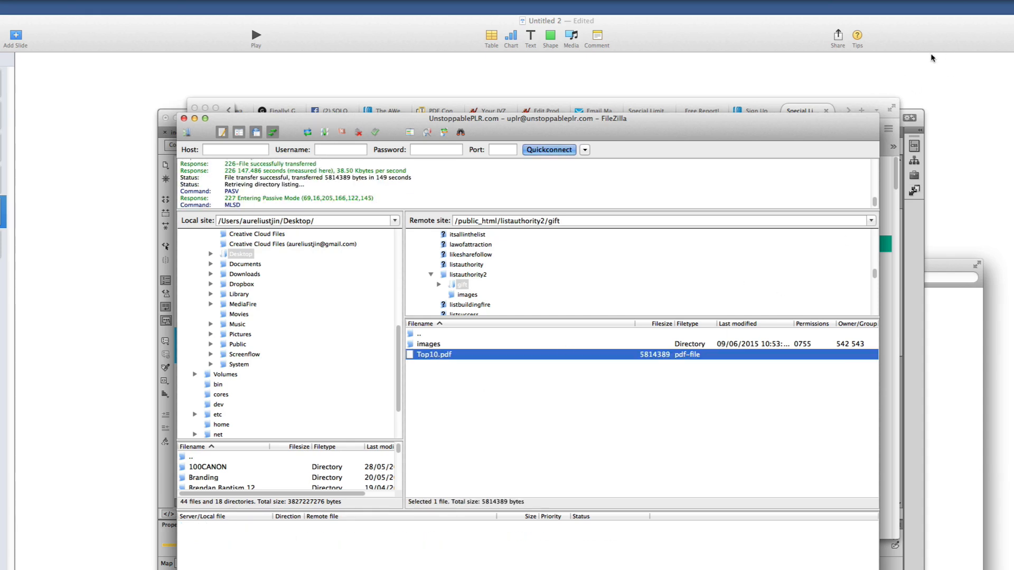
pyautogui.click(866, 101)
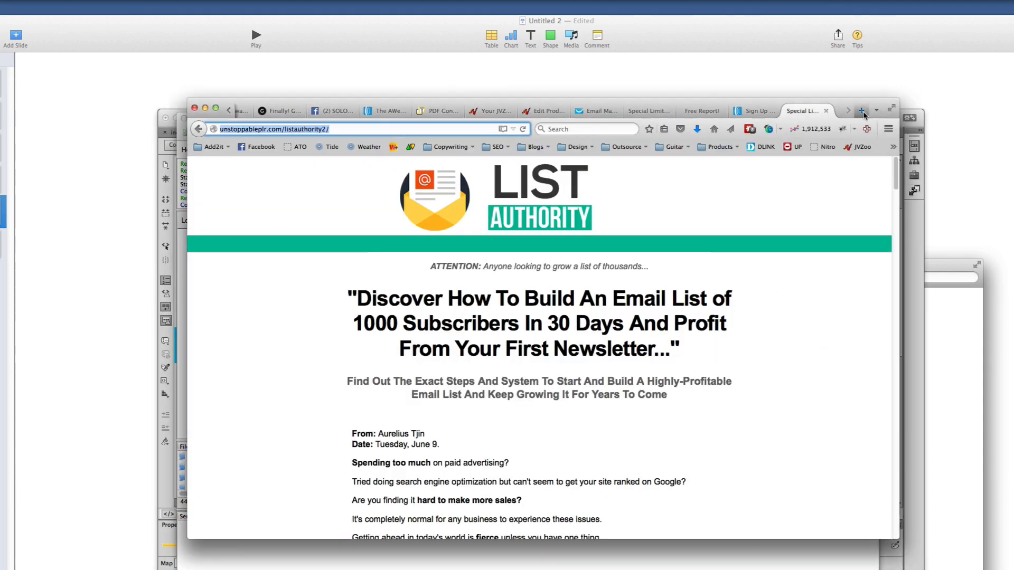
pyautogui.click(861, 111)
pyautogui.rightClick(290, 129)
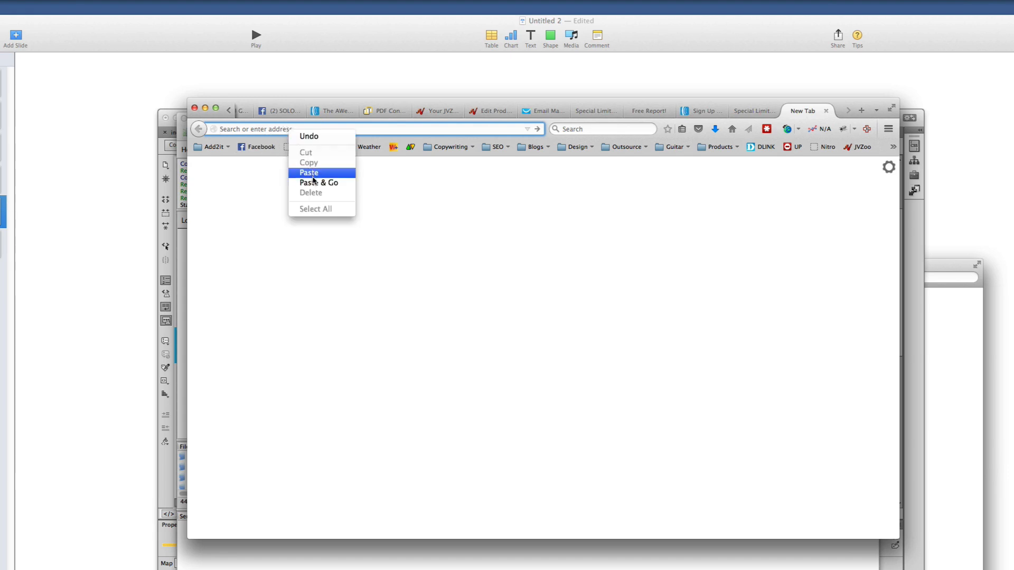
pyautogui.click(315, 173)
pyautogui.press('Return')
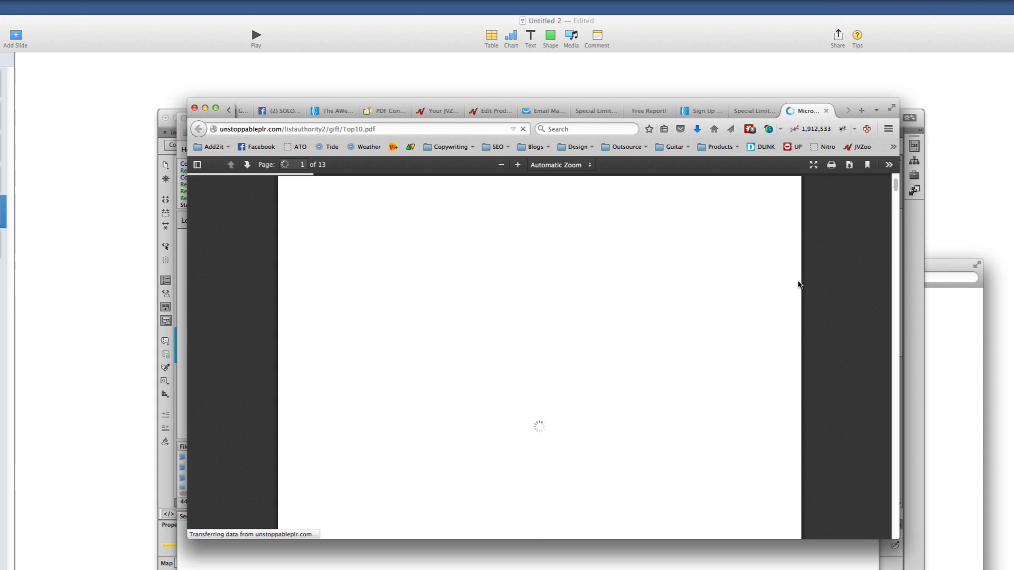
# Scroll through the 13-page report, then close its tab and return to FileZilla
pyautogui.scroll(-10, 799, 288)
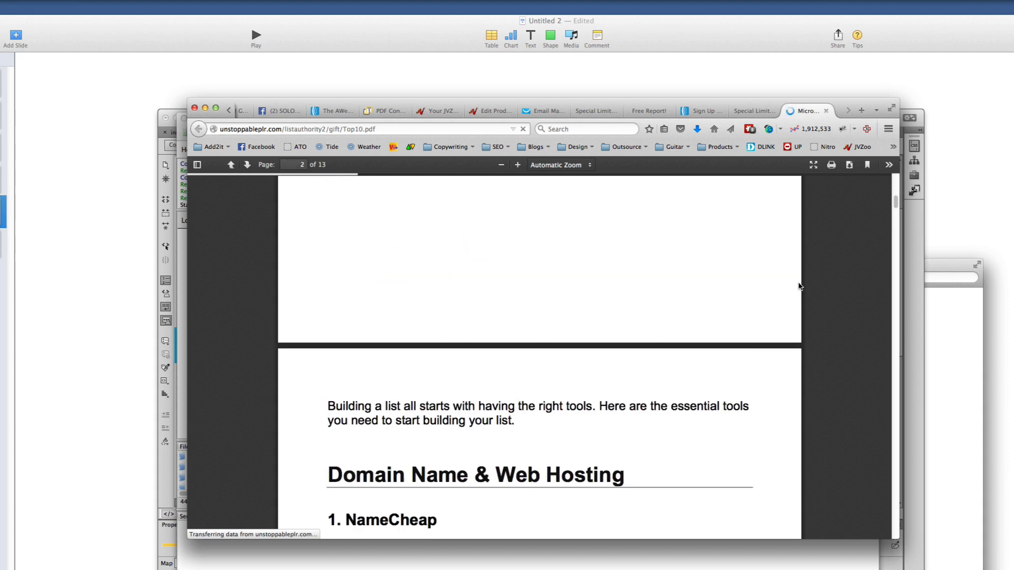
pyautogui.scroll(6, 799, 288)
pyautogui.scroll(-20, 813, 264)
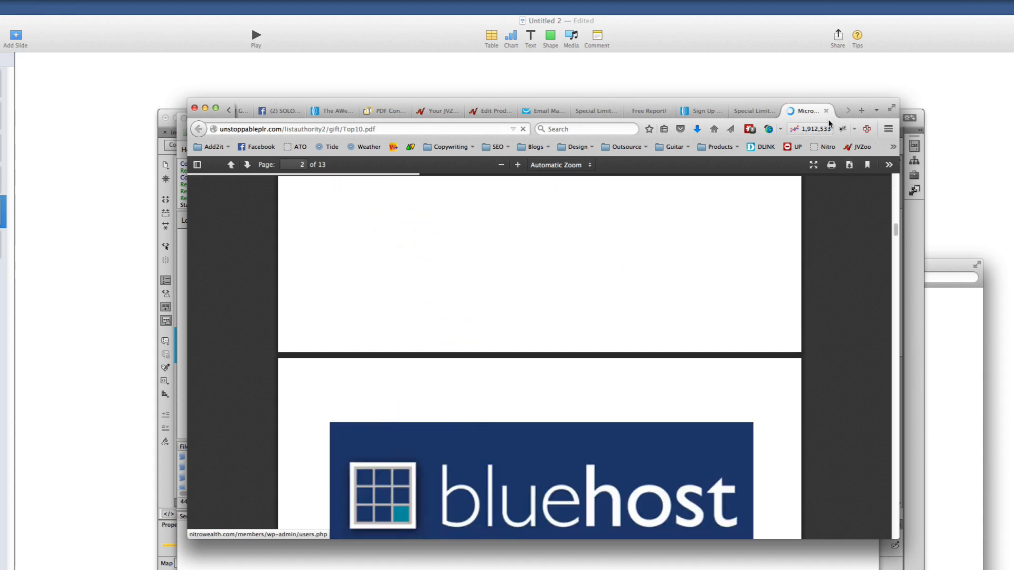
pyautogui.click(826, 113)
pyautogui.press('super+Tab')
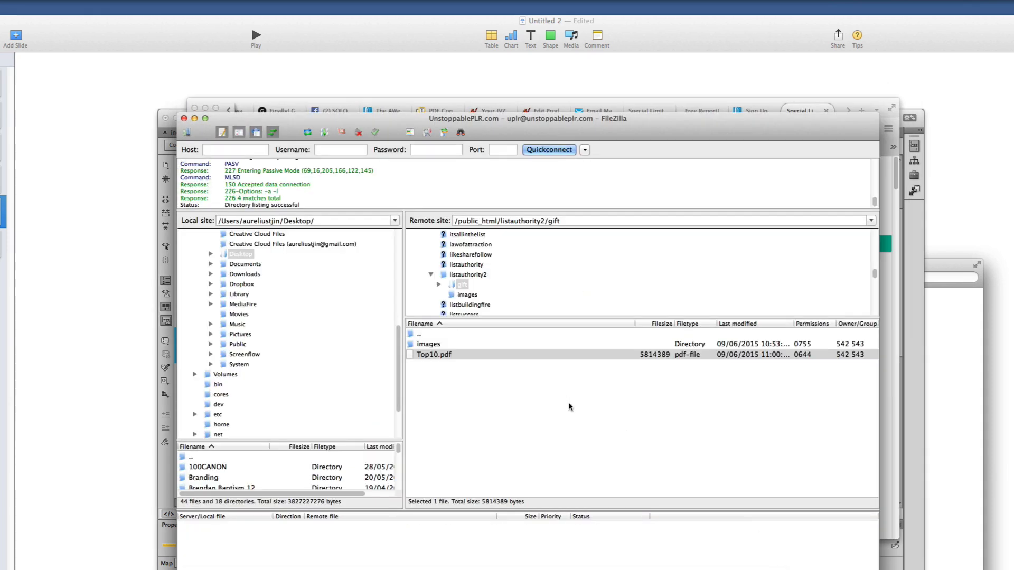
# Close access-report.html with Don't Save and close the extra index.html tab
pyautogui.click(880, 562)
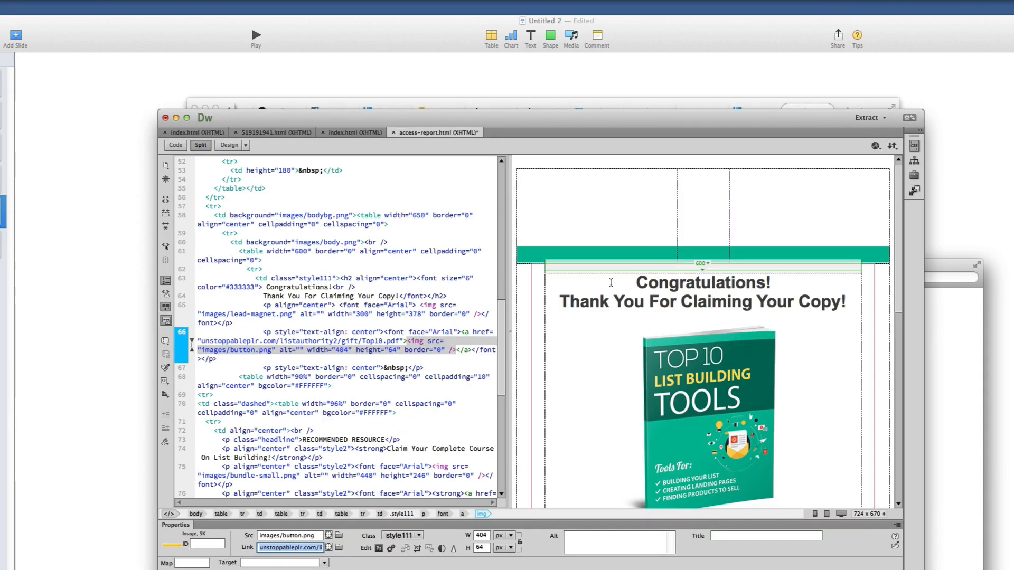
pyautogui.click(393, 132)
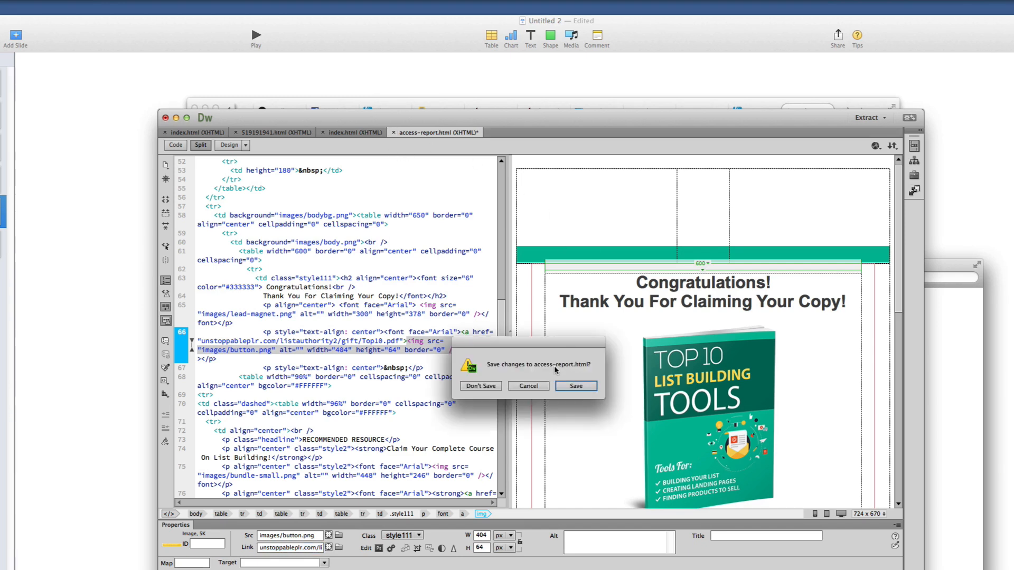
pyautogui.click(481, 386)
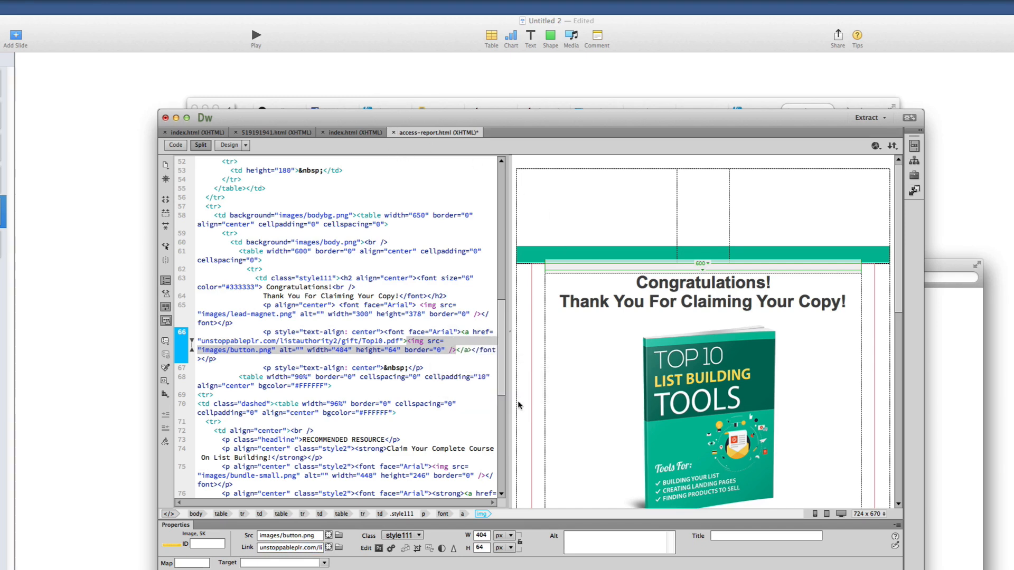
pyautogui.click(322, 133)
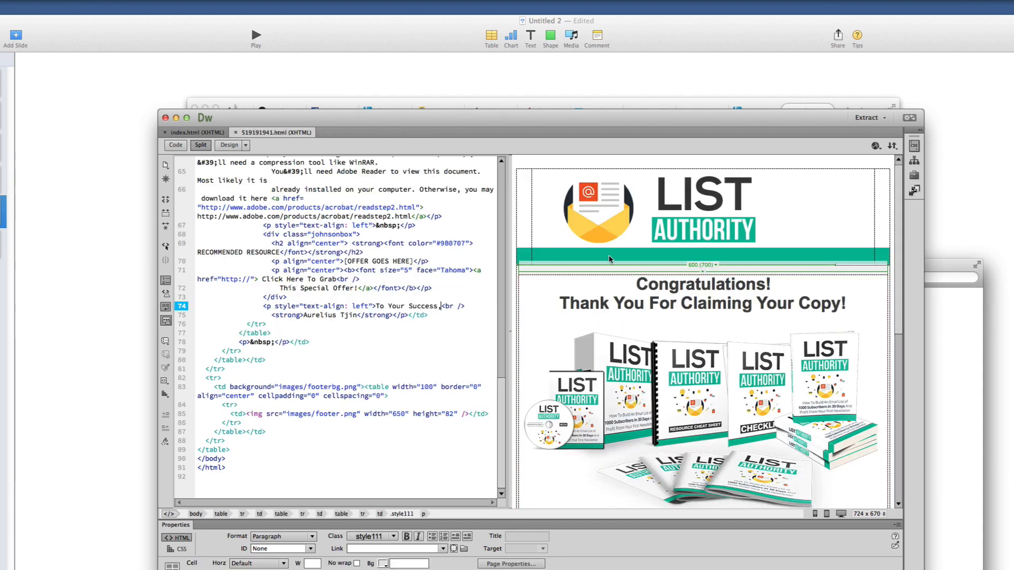
pyautogui.press('super+Tab')
pyautogui.click(635, 426)
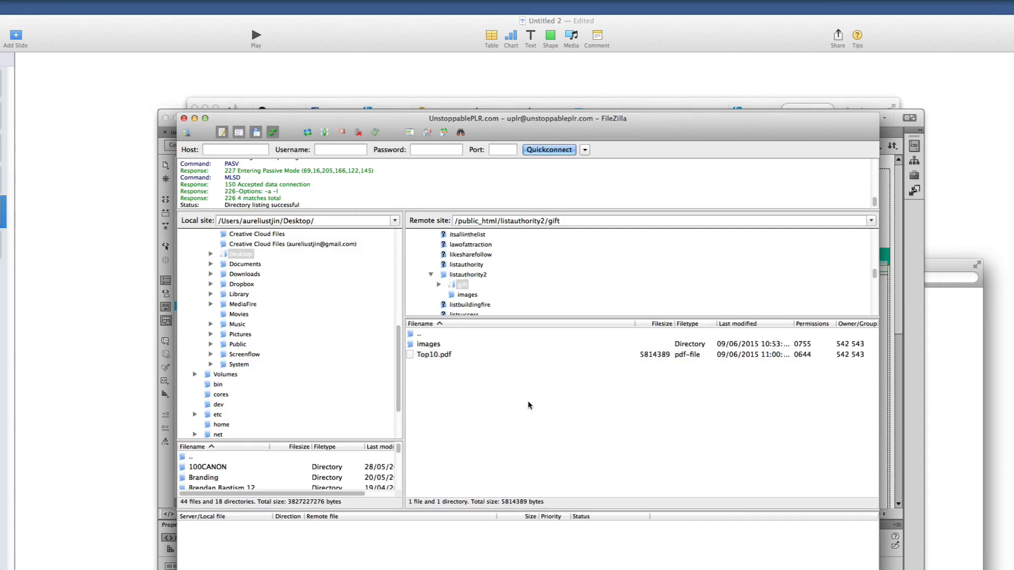
# Open the Lead Box folder in a Finder window placed beside FileZilla's remote gift list
pyautogui.click(948, 457)
pyautogui.moveTo(629, 278); pyautogui.dragTo(799, 295)
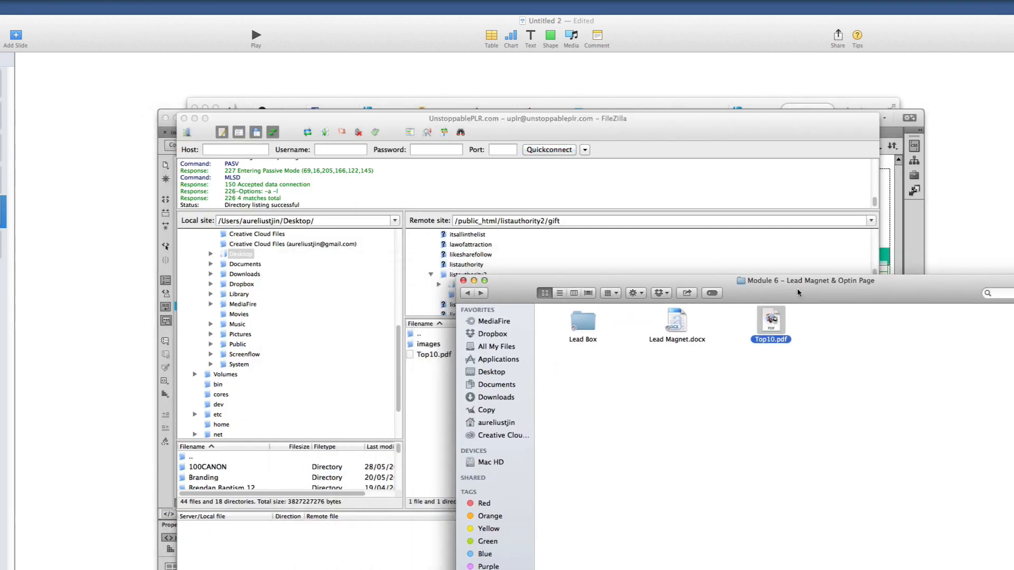
pyautogui.click(586, 327)
pyautogui.doubleClick(583, 327)
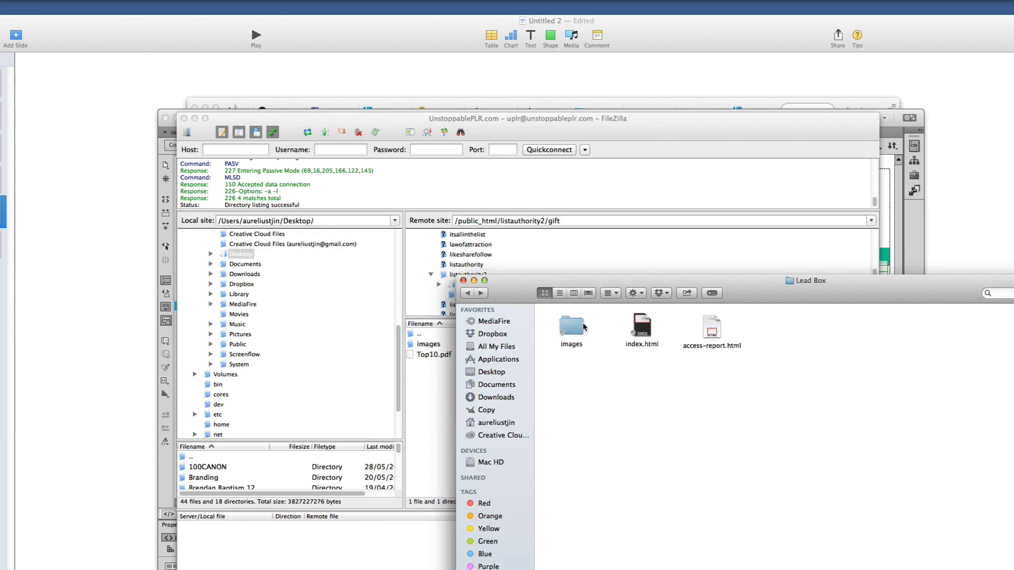
pyautogui.moveTo(755, 371); pyautogui.dragTo(525, 322)
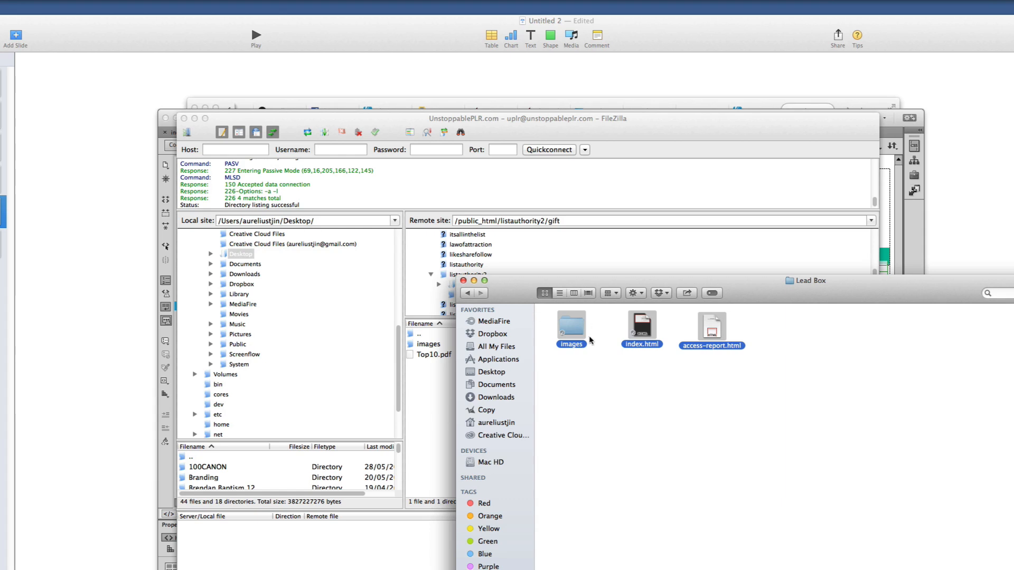
pyautogui.click(572, 330)
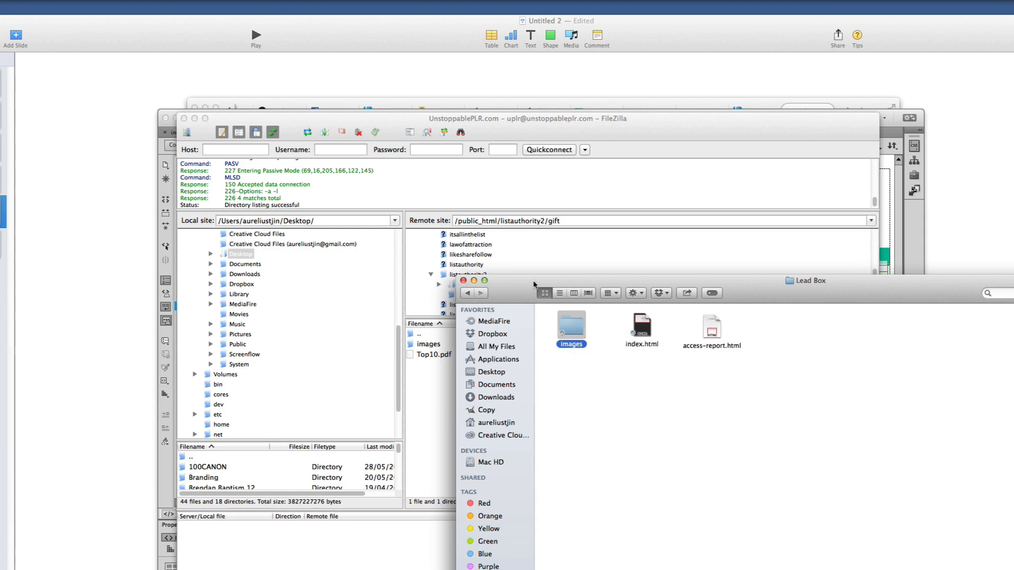
pyautogui.moveTo(534, 285); pyautogui.dragTo(550, 283)
pyautogui.click(771, 360)
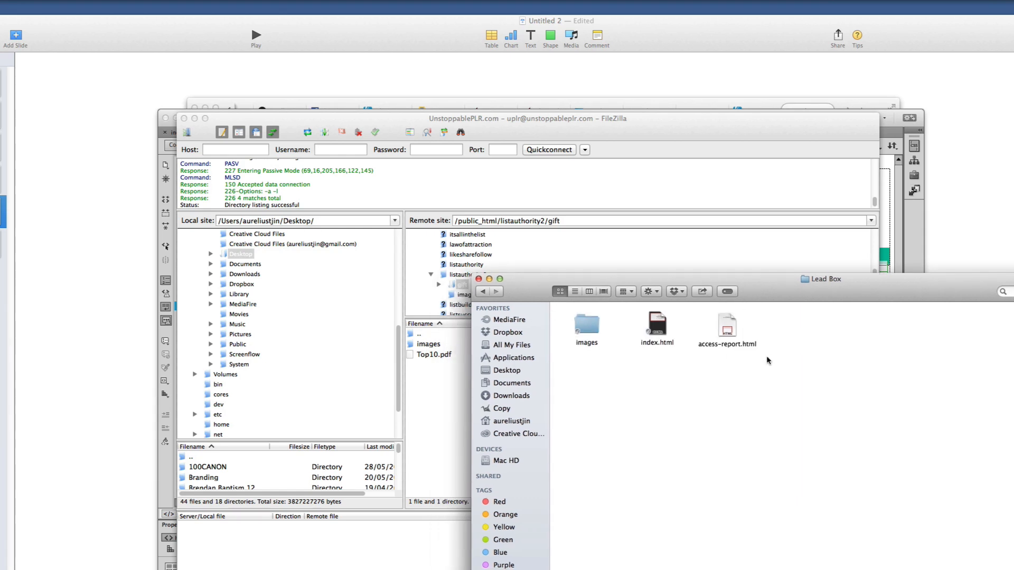
# Drag index.html and access-report.html together into the remote gift folder
pyautogui.moveTo(790, 376); pyautogui.dragTo(420, 403)
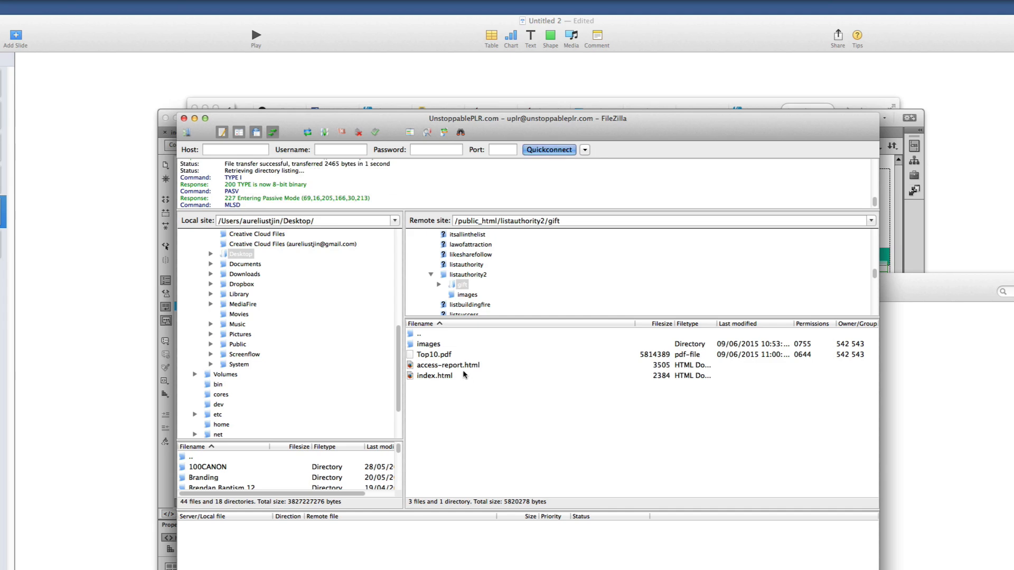
pyautogui.click(457, 367)
pyautogui.click(898, 373)
pyautogui.click(760, 370)
pyautogui.click(724, 343)
pyautogui.click(724, 343)
pyautogui.press('Return')
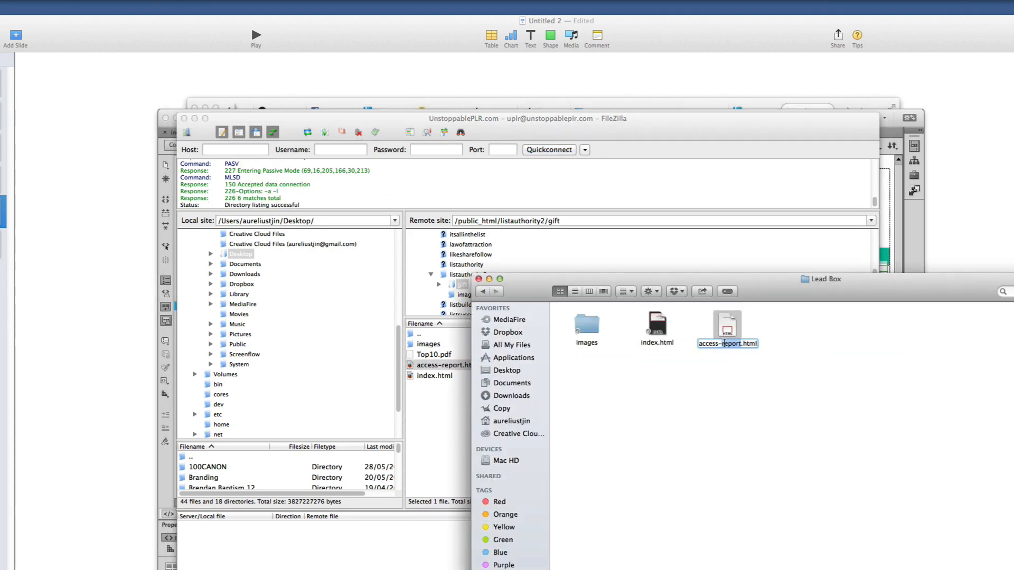
pyautogui.moveTo(764, 288); pyautogui.dragTo(636, 273)
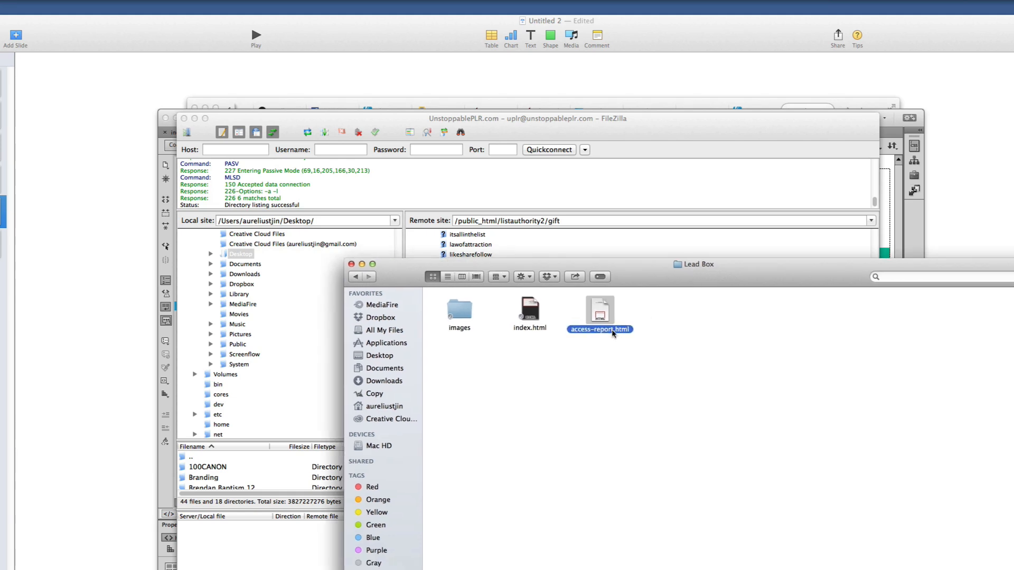
# Copy the full access-report.html file name from the Lead Box folder in Finder
pyautogui.click(818, 109)
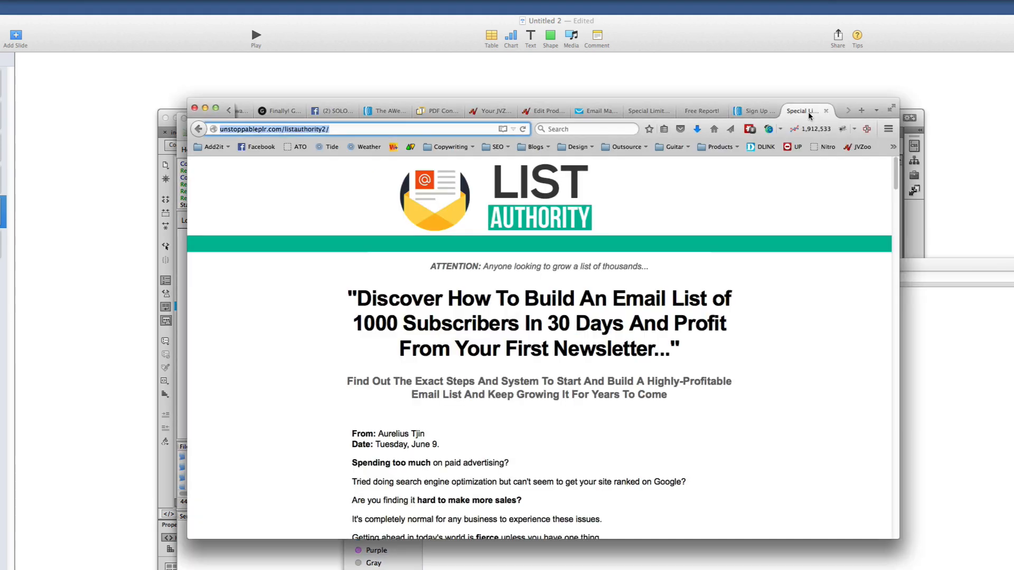
pyautogui.click(754, 111)
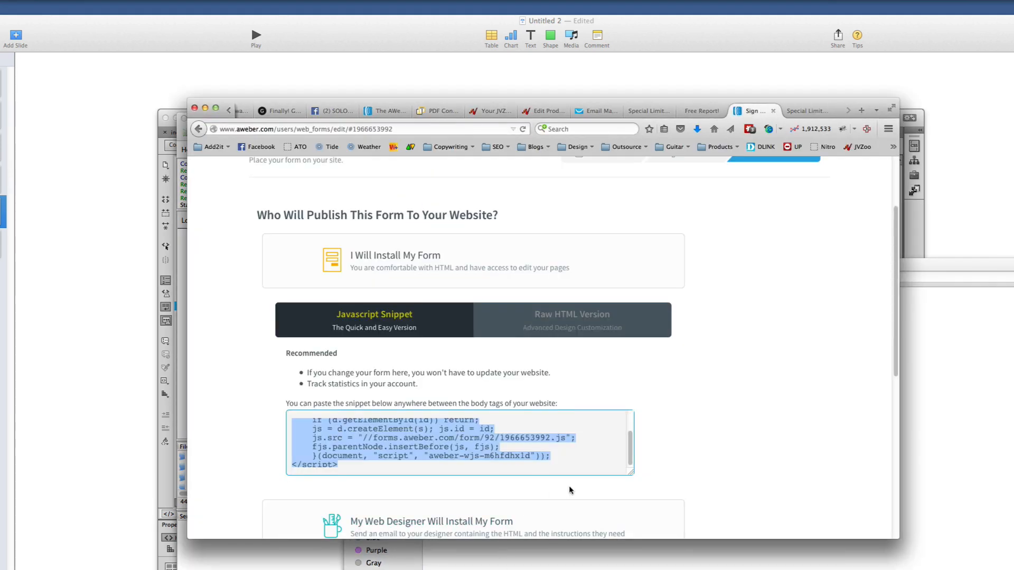
pyautogui.scroll(3, 569, 488)
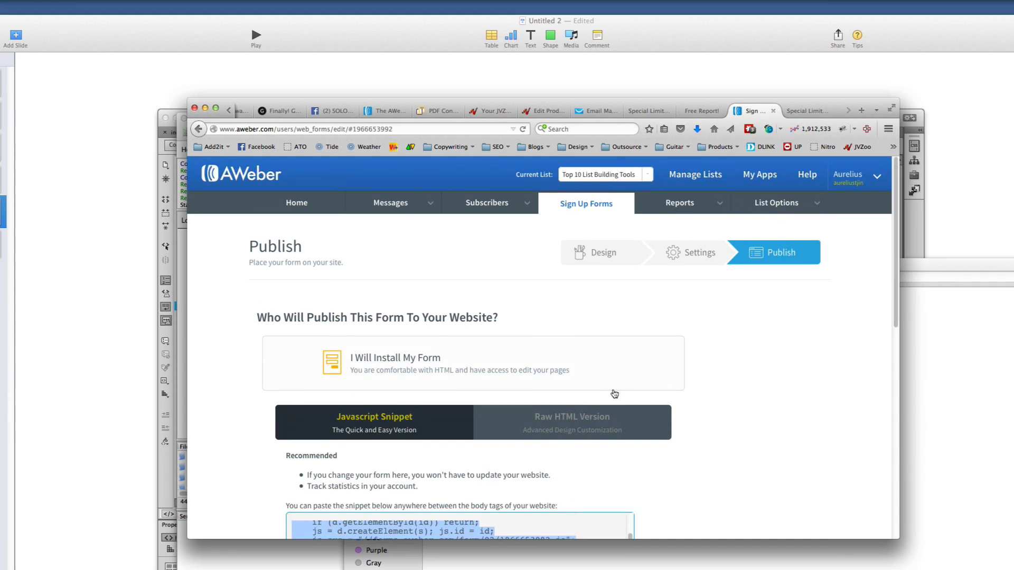
pyautogui.click(942, 378)
pyautogui.click(613, 329)
pyautogui.press('super+a')
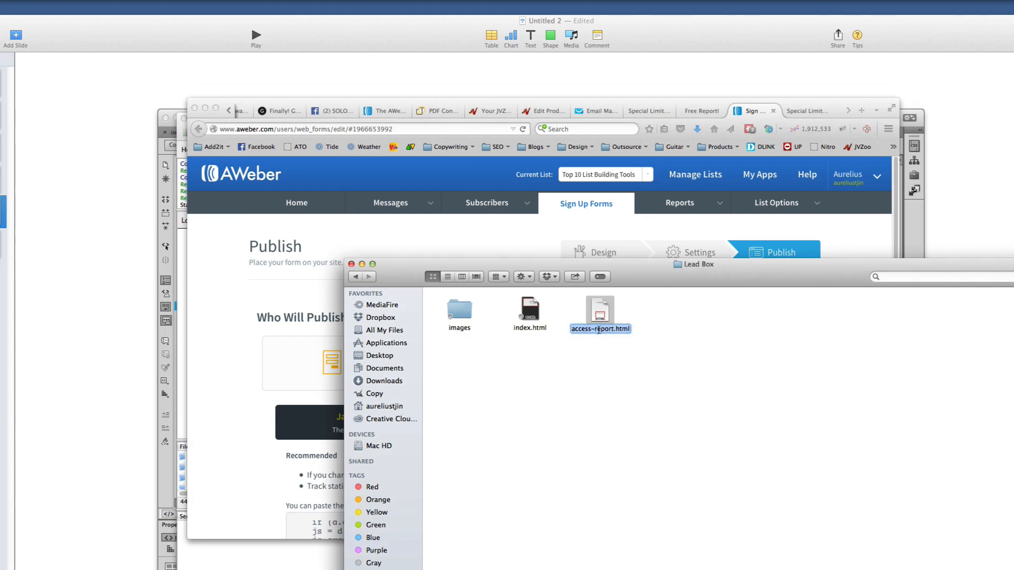
pyautogui.rightClick(599, 330)
pyautogui.click(626, 372)
# Load listauthority2/gift/access-report.html in Firefox by appending 'gift/' and the copied file name
pyautogui.click(250, 347)
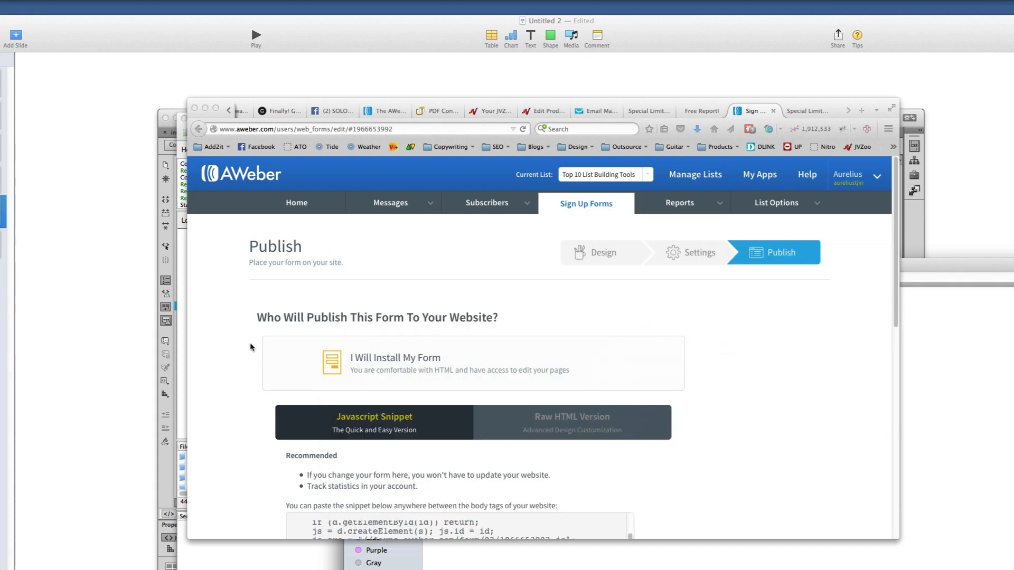
pyautogui.click(808, 110)
pyautogui.click(344, 130)
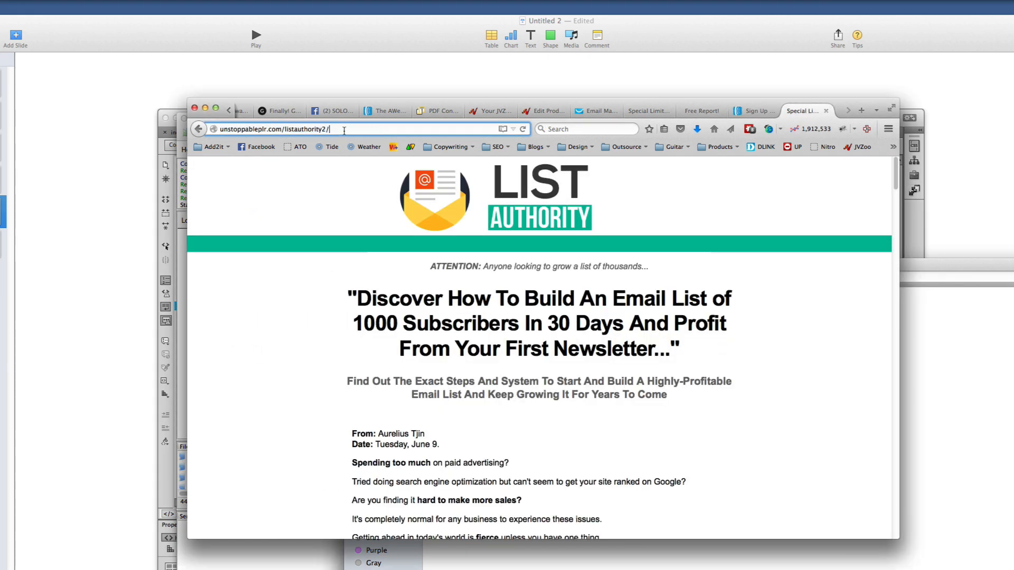
pyautogui.write('gift/')
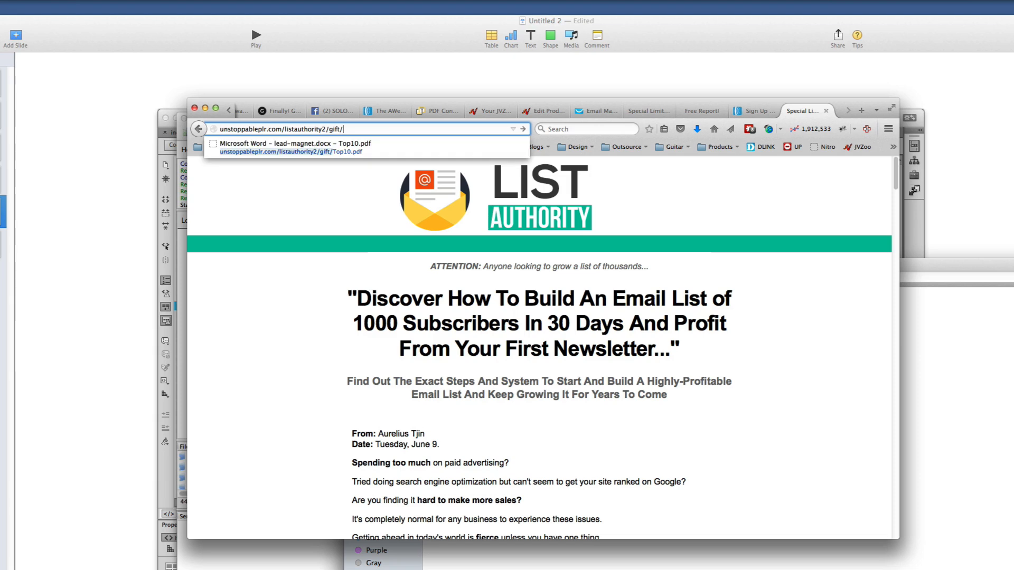
pyautogui.press('super+v')
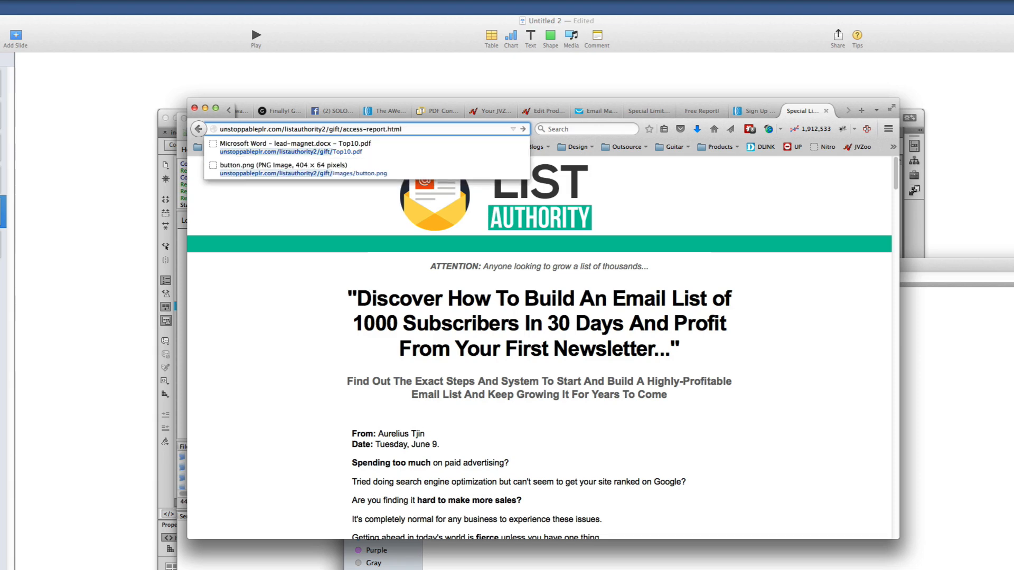
pyautogui.press('Return')
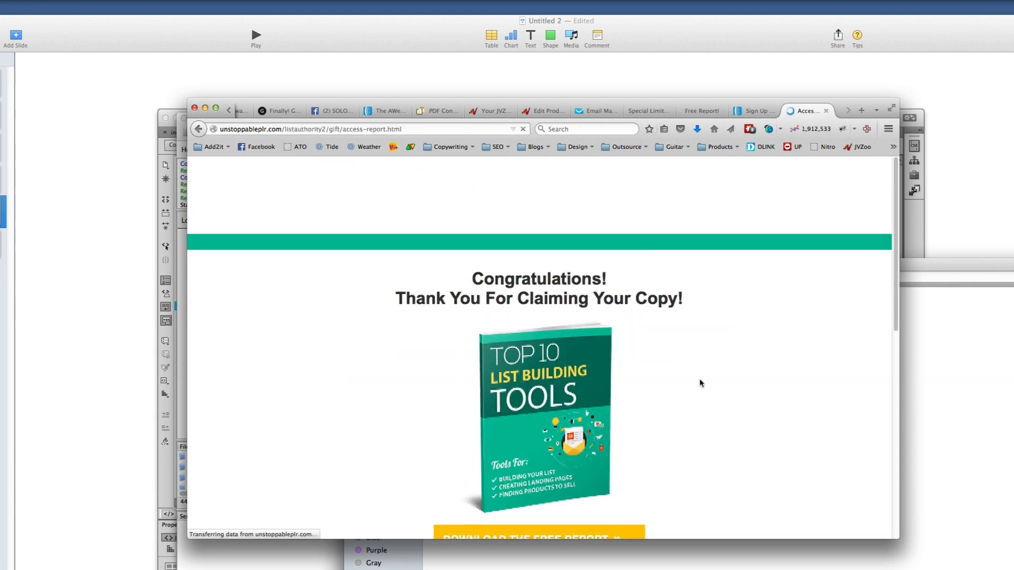
# Review the live thank-you page and copy its web address
pyautogui.scroll(-5, 699, 378)
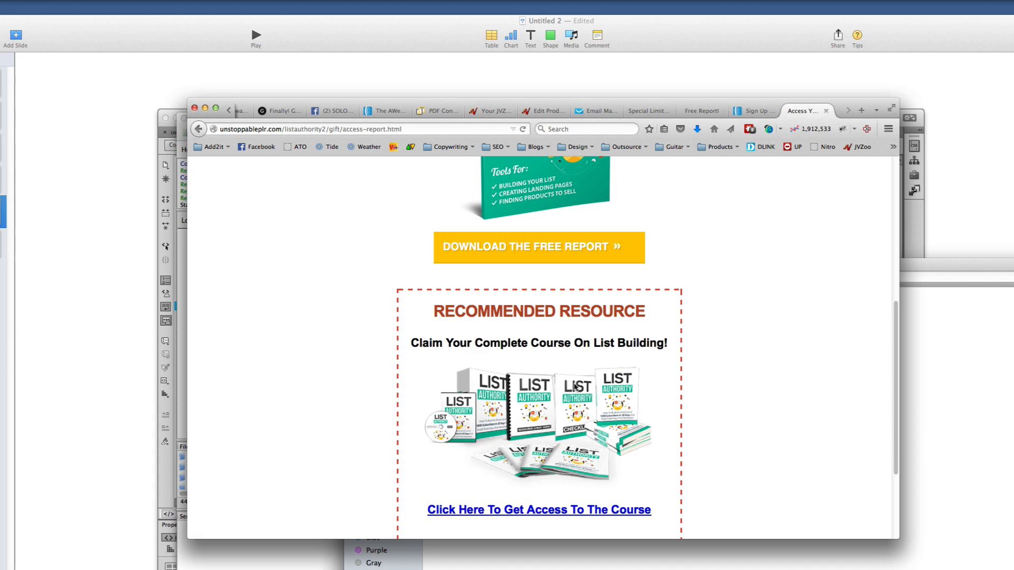
pyautogui.scroll(-3, 575, 387)
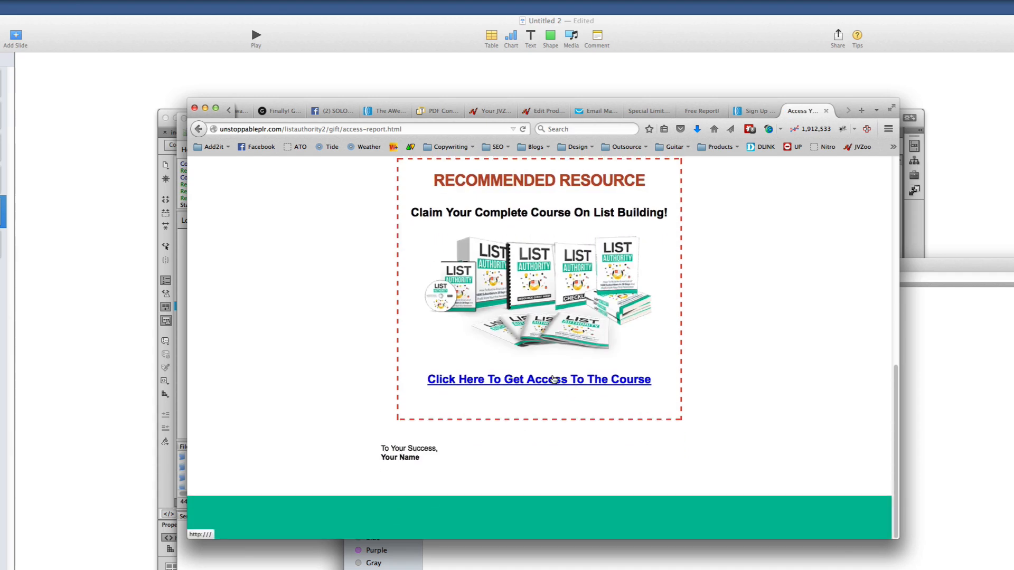
pyautogui.scroll(10, 554, 380)
pyautogui.scroll(-3, 475, 264)
pyautogui.scroll(3, 390, 167)
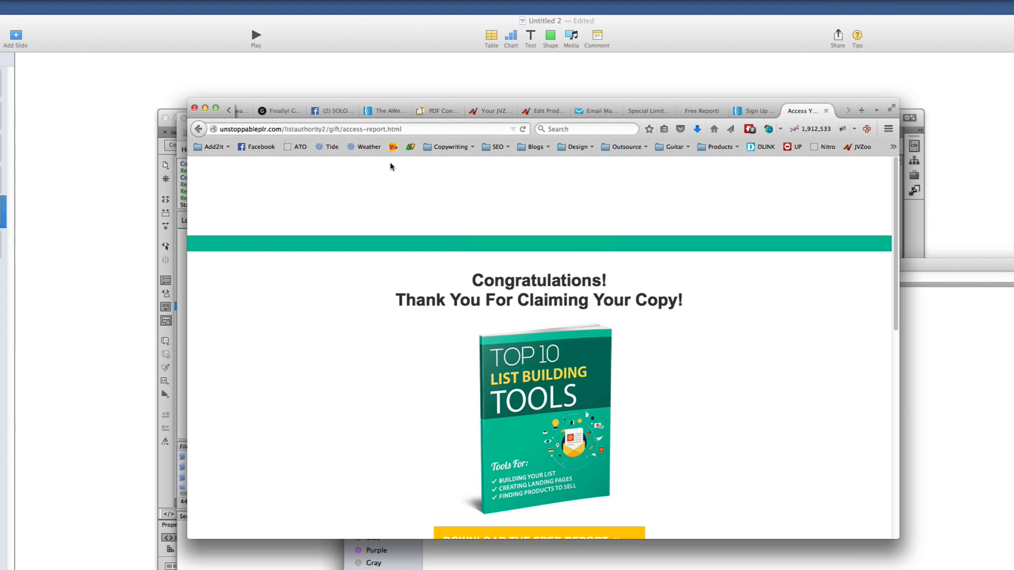
pyautogui.click(383, 129)
pyautogui.rightClick(383, 130)
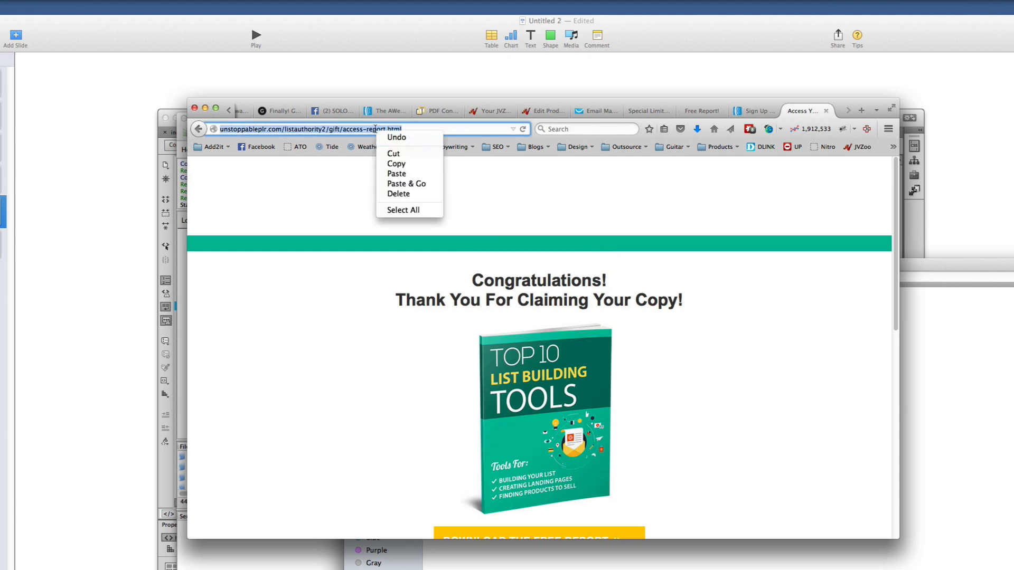
pyautogui.click(396, 165)
# Go to the AWeber list's List Settings and its Confirmed Opt-In section
pyautogui.click(759, 113)
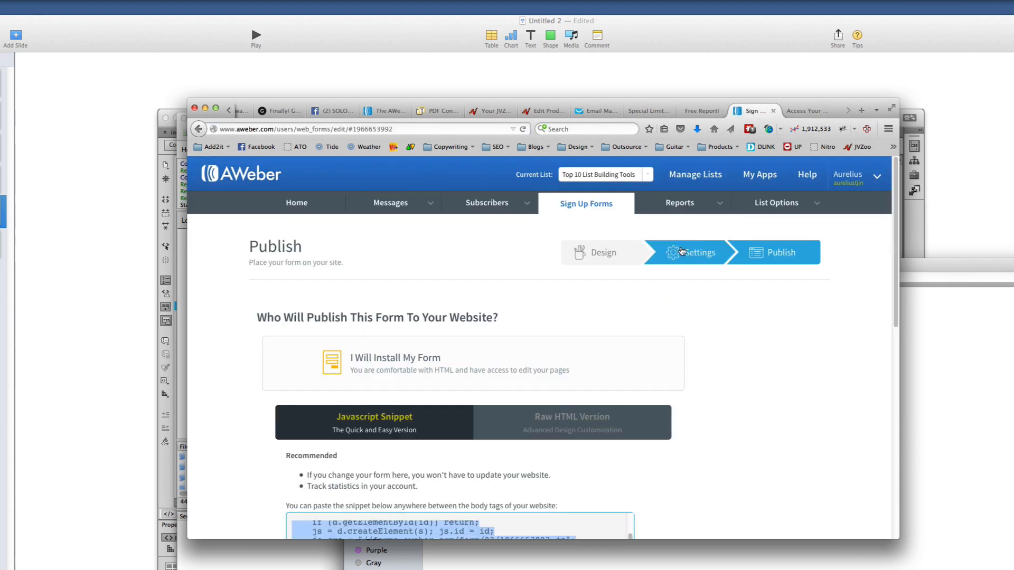
pyautogui.moveTo(691, 203)
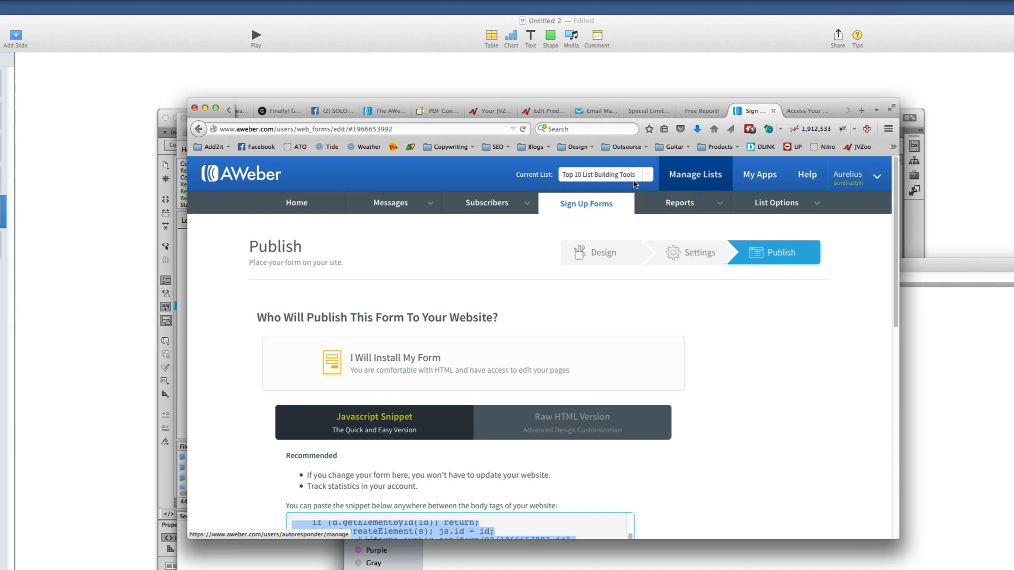
pyautogui.moveTo(806, 210)
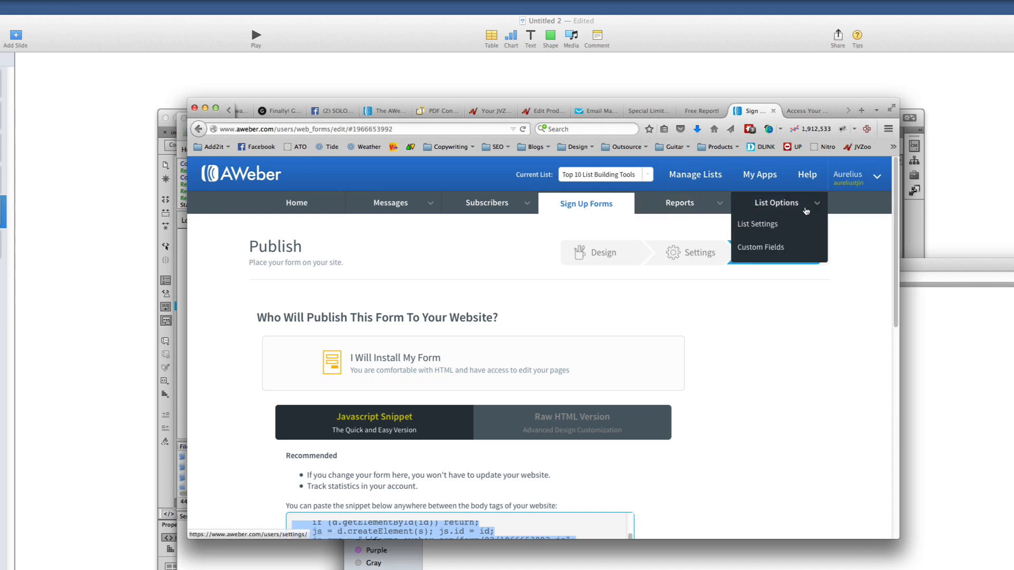
pyautogui.click(769, 224)
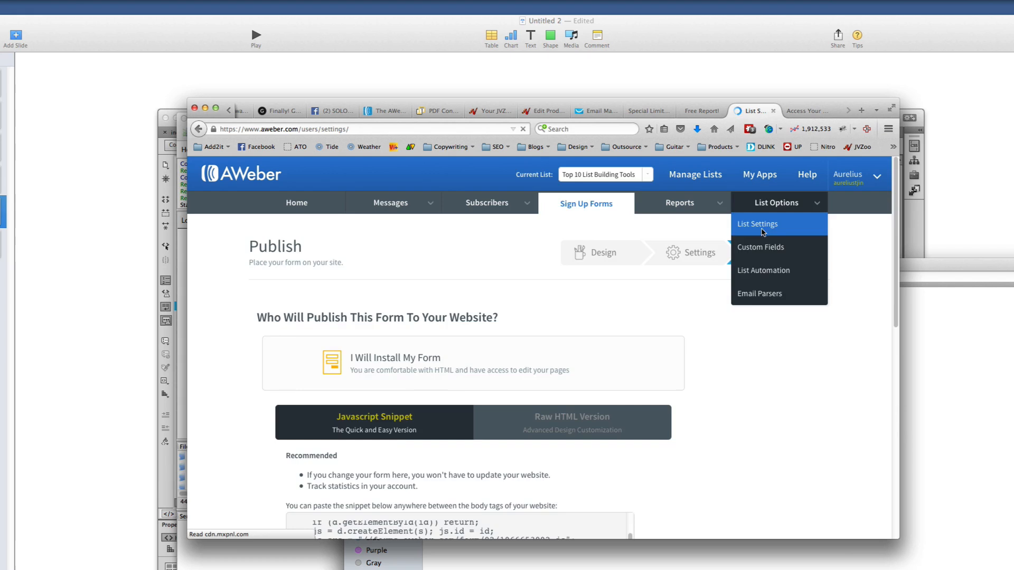
pyautogui.click(318, 340)
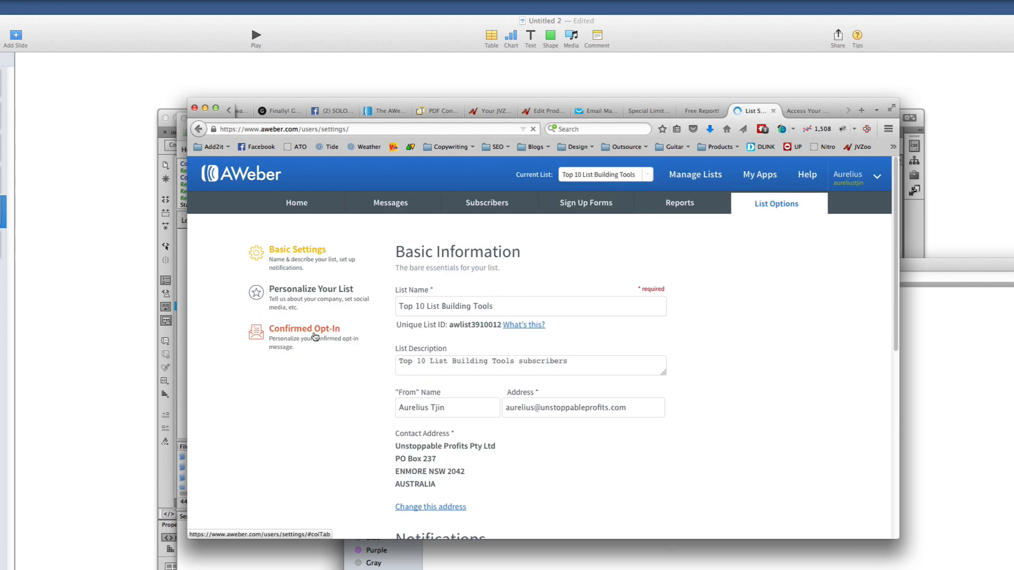
pyautogui.scroll(-15, 577, 418)
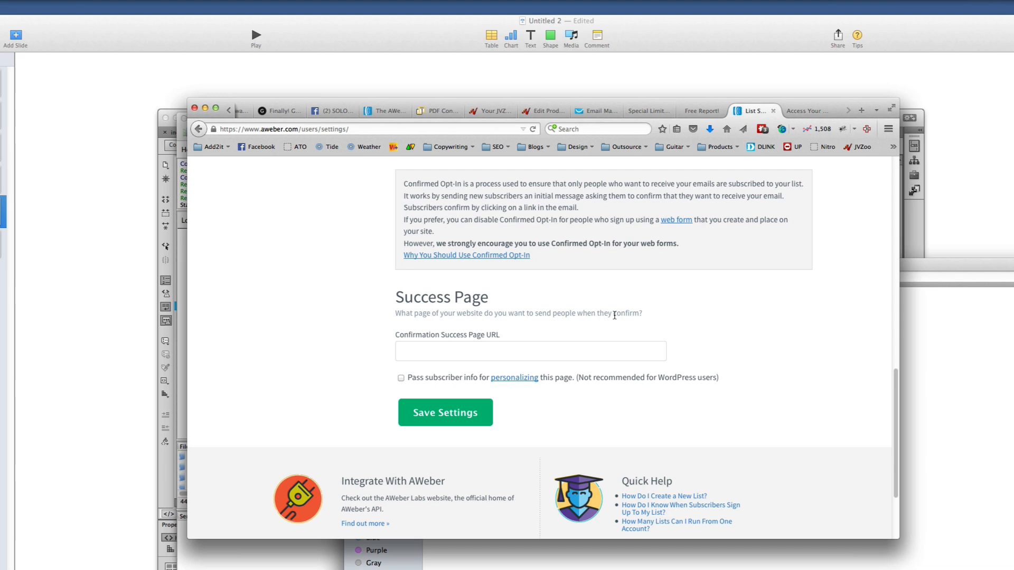
pyautogui.scroll(10, 465, 352)
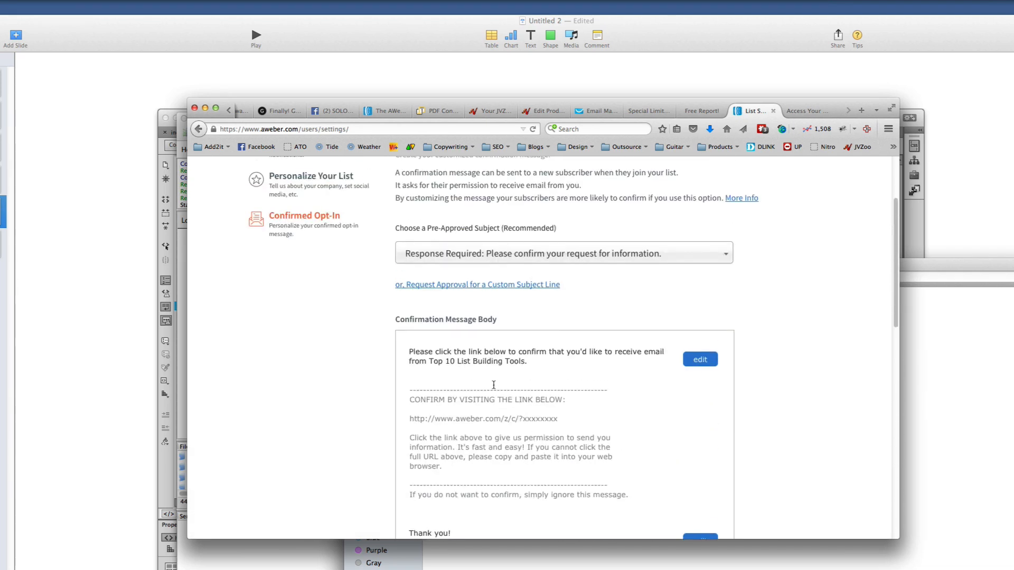
pyautogui.scroll(4, 494, 385)
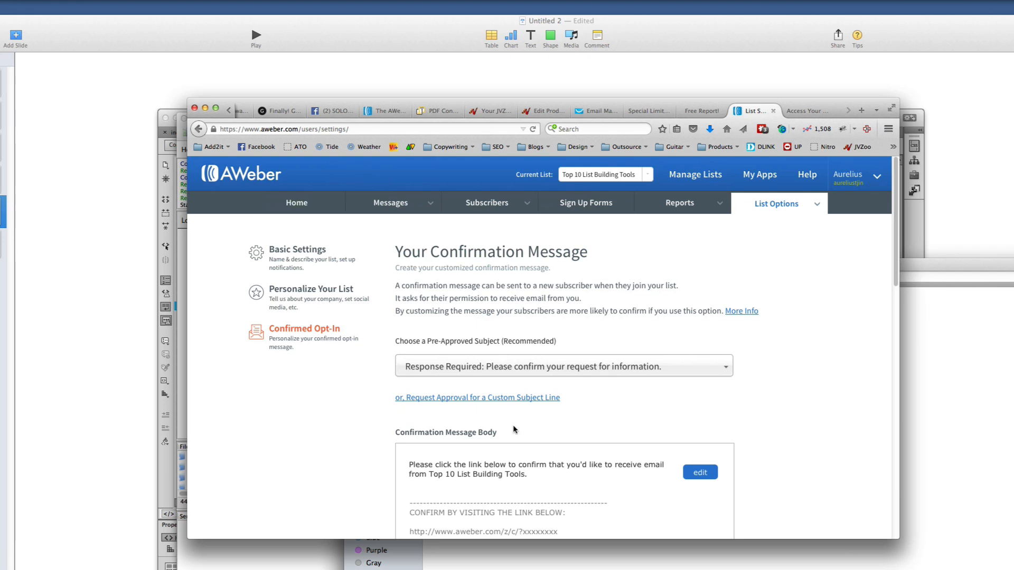
pyautogui.scroll(-5, 518, 417)
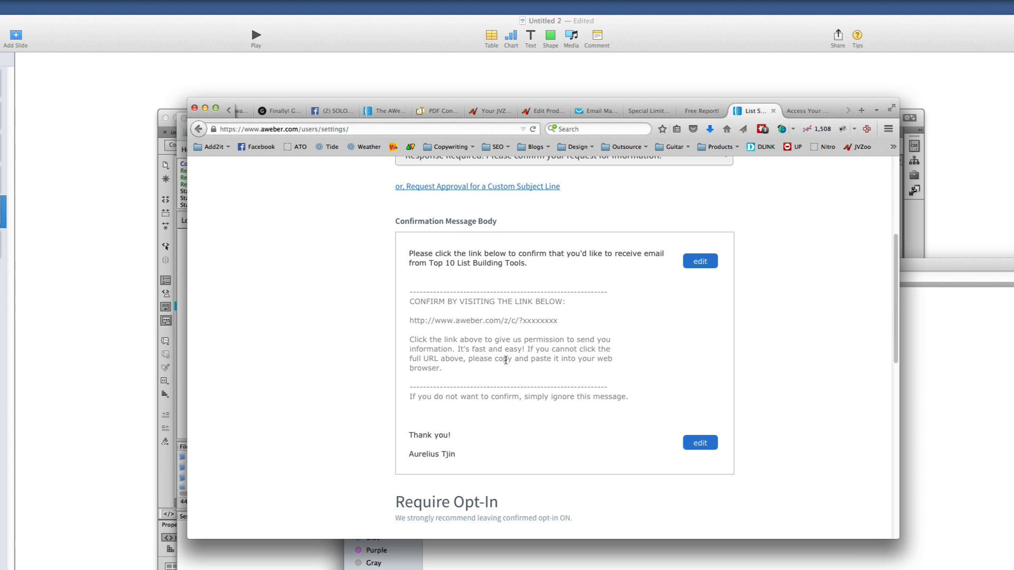
pyautogui.scroll(-8, 505, 360)
# Paste the access-report.html address as Confirmation Success Page URL and save the settings
pyautogui.click(438, 302)
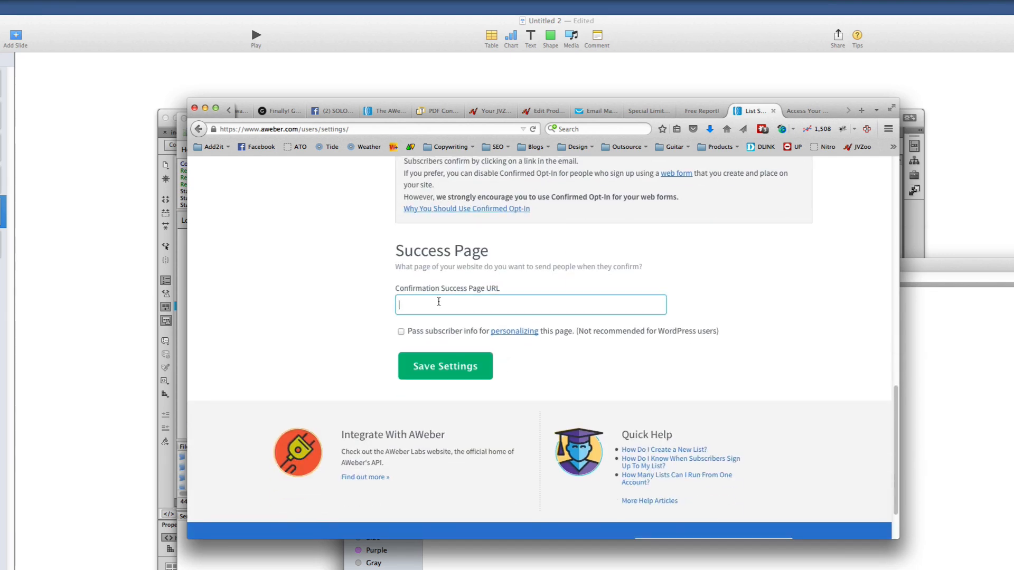
pyautogui.rightClick(441, 306)
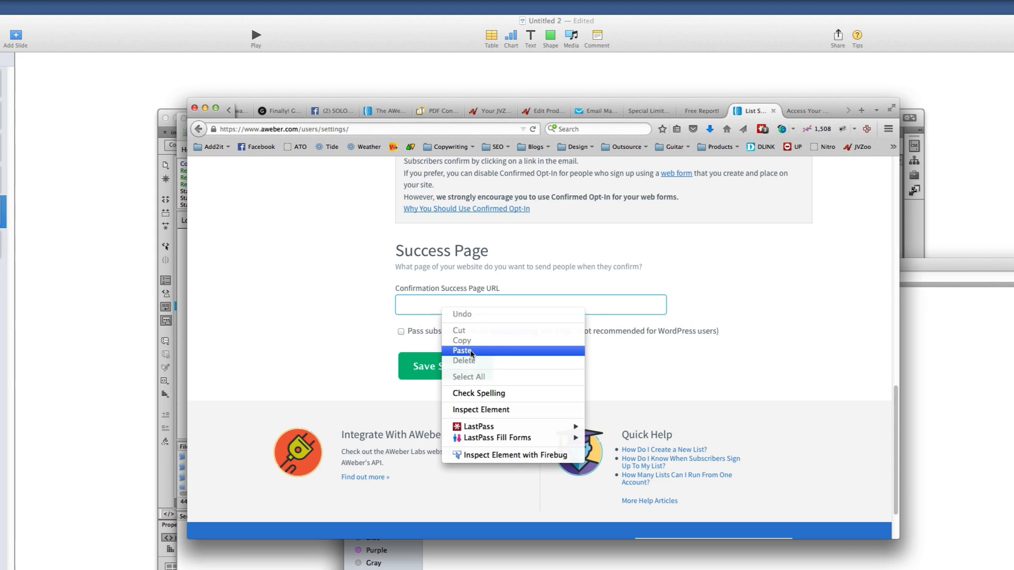
pyautogui.click(462, 350)
pyautogui.moveTo(599, 306); pyautogui.dragTo(453, 305)
pyautogui.click(620, 306)
pyautogui.click(468, 374)
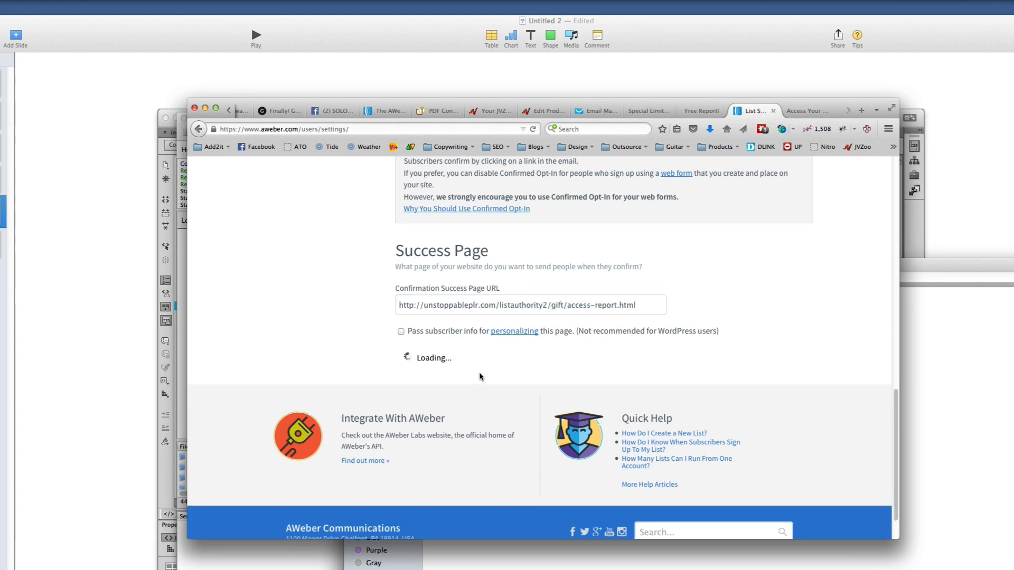
pyautogui.click(808, 112)
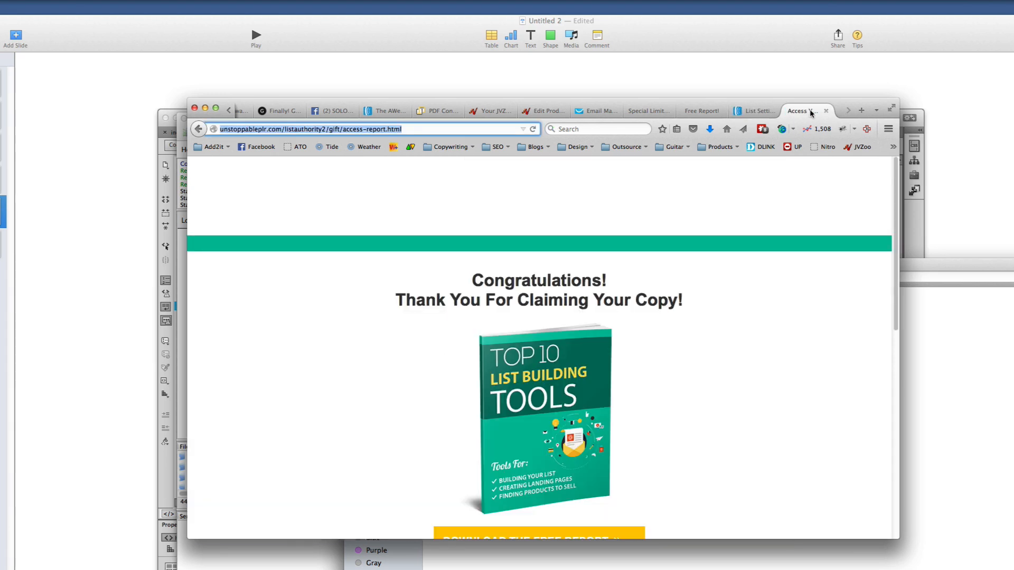
pyautogui.click(760, 111)
pyautogui.moveTo(478, 358); pyautogui.dragTo(514, 358)
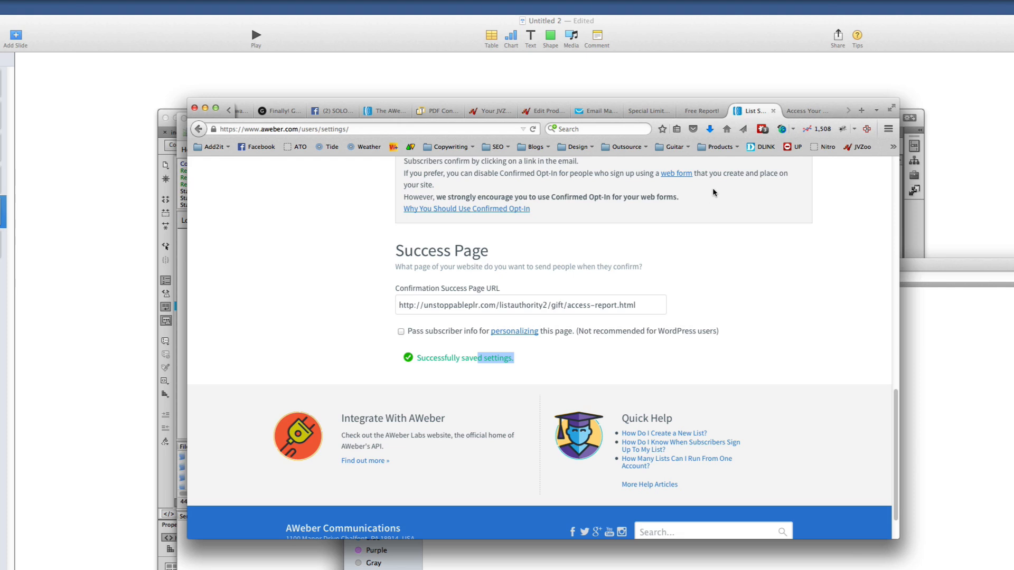
pyautogui.click(805, 111)
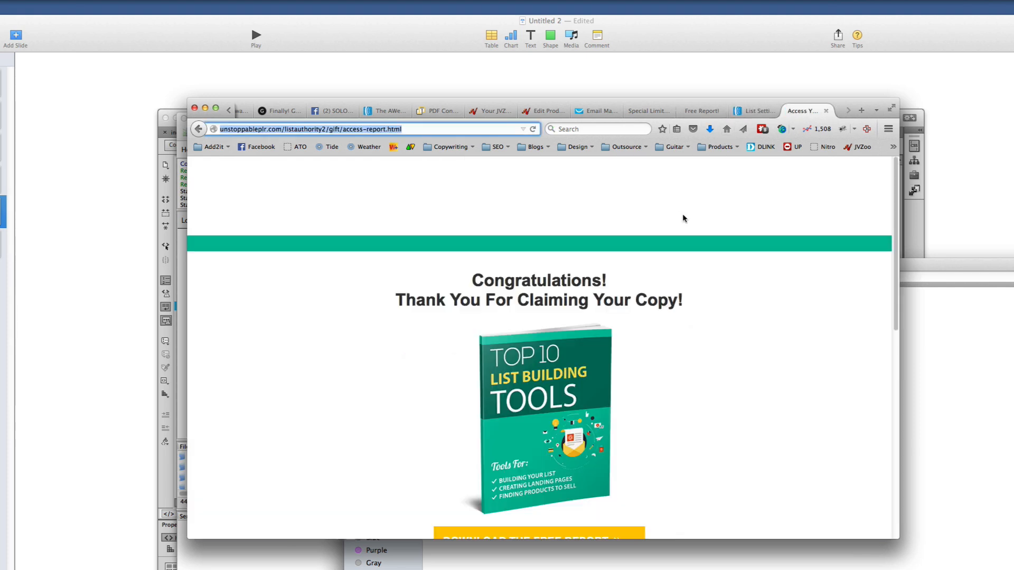
# Trim the address back to the /gift/ folder and load the opt-in page
pyautogui.moveTo(343, 129); pyautogui.dragTo(645, 133)
pyautogui.press('BackSpace')
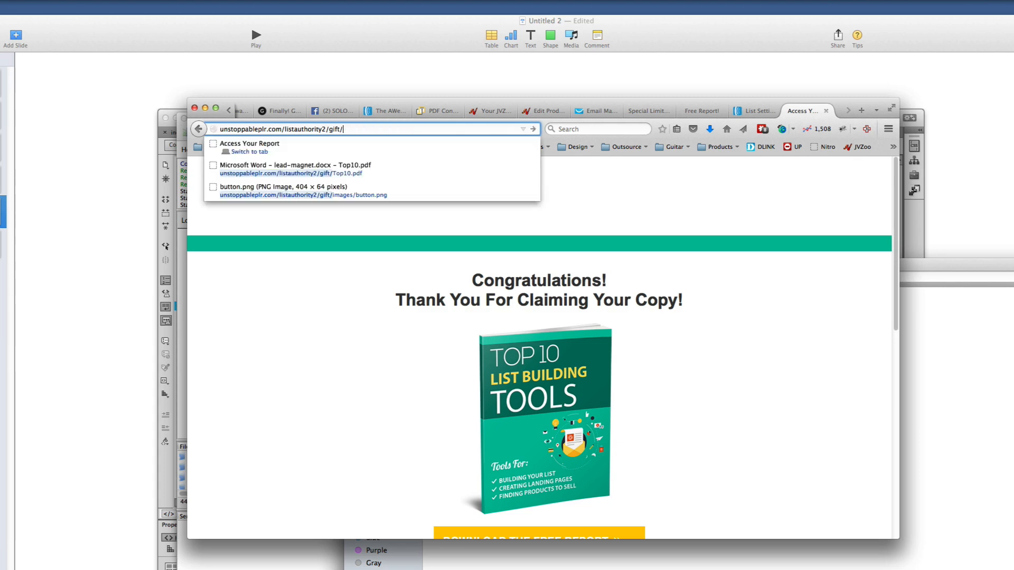
pyautogui.press('Return')
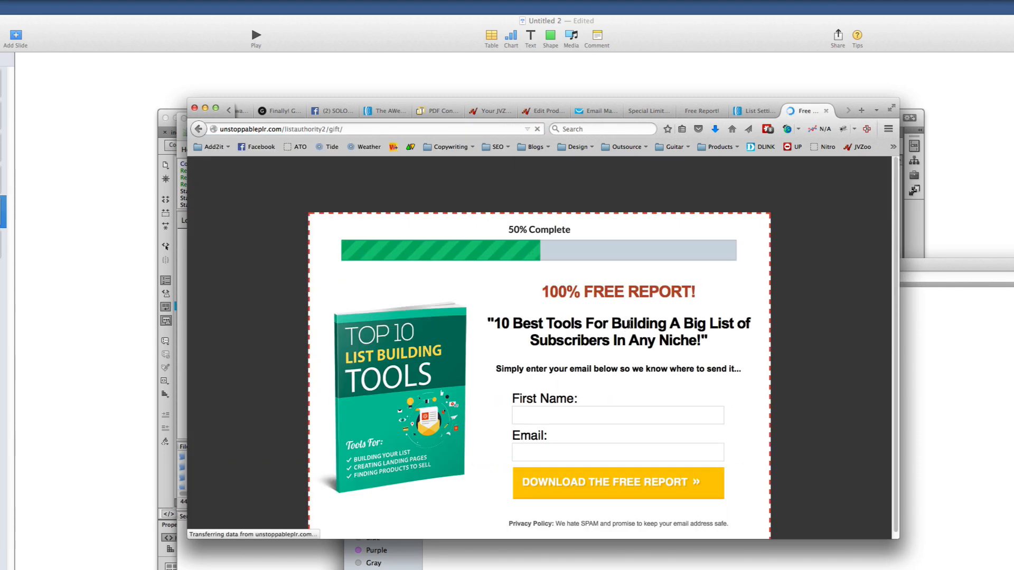
# Submit the opt-in form with the author's first name and a Gmail test address
pyautogui.click(563, 408)
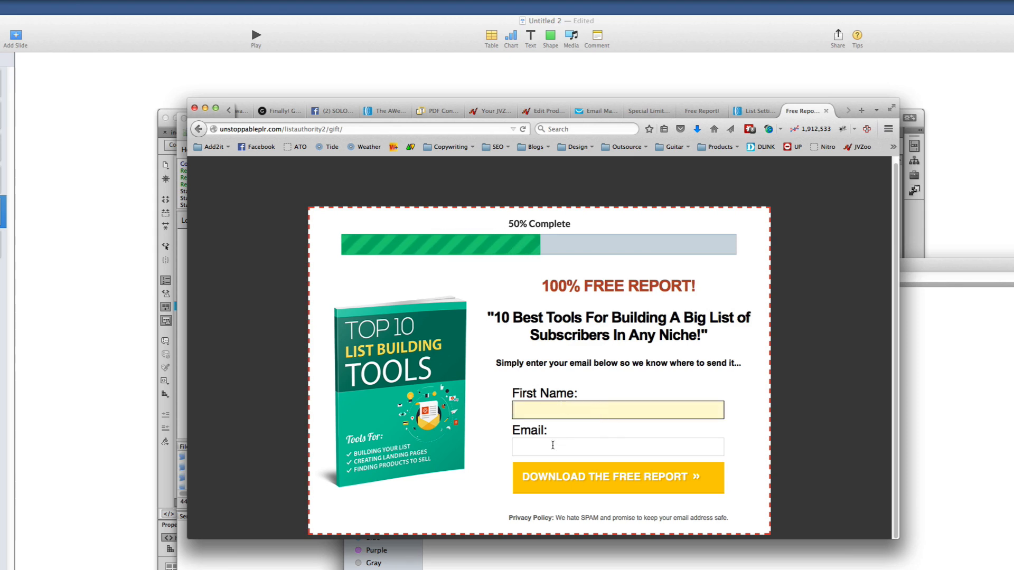
pyautogui.click(559, 414)
pyautogui.click(752, 430)
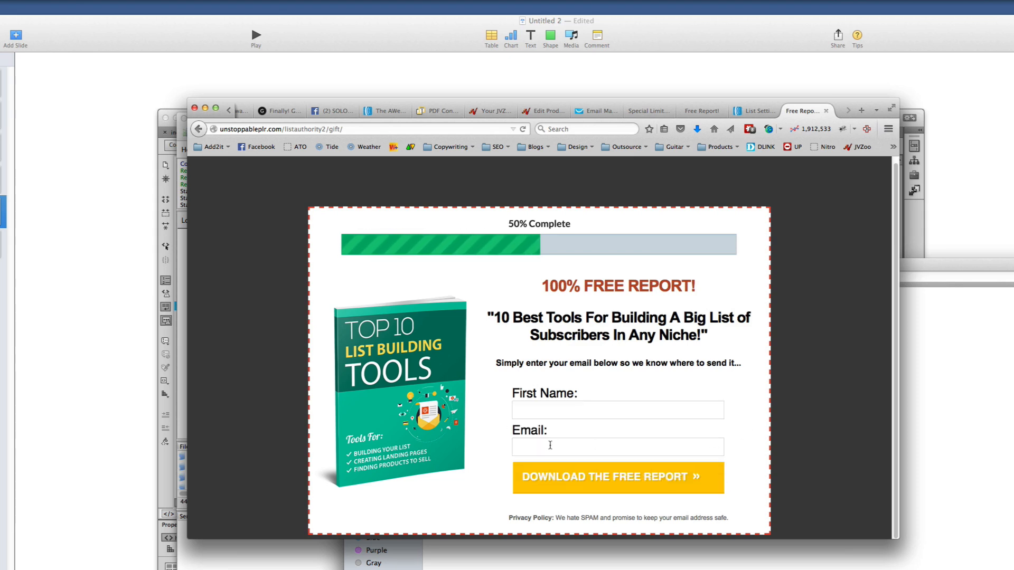
pyautogui.click(579, 410)
pyautogui.write('Aurelius')
pyautogui.press('Tab')
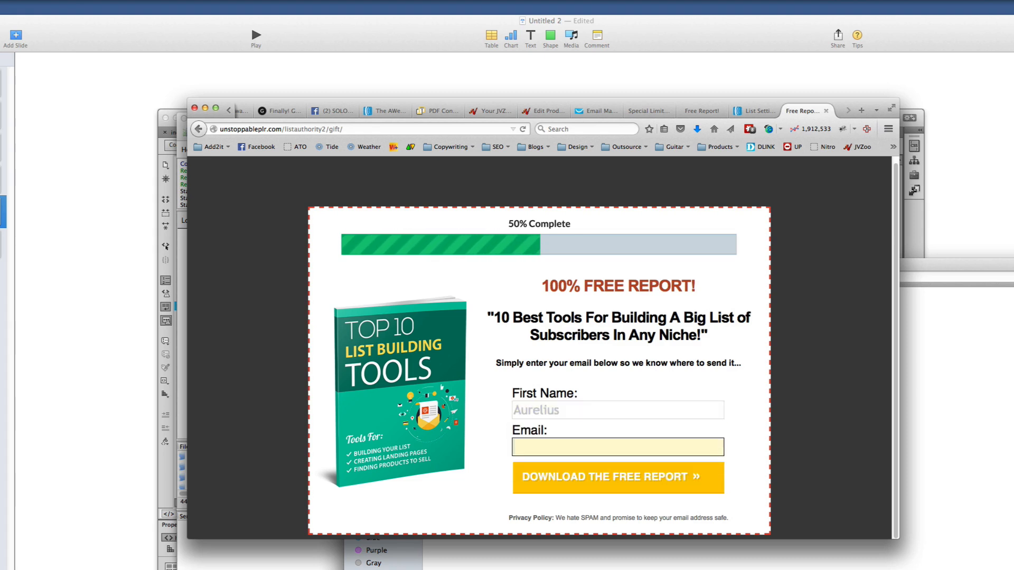
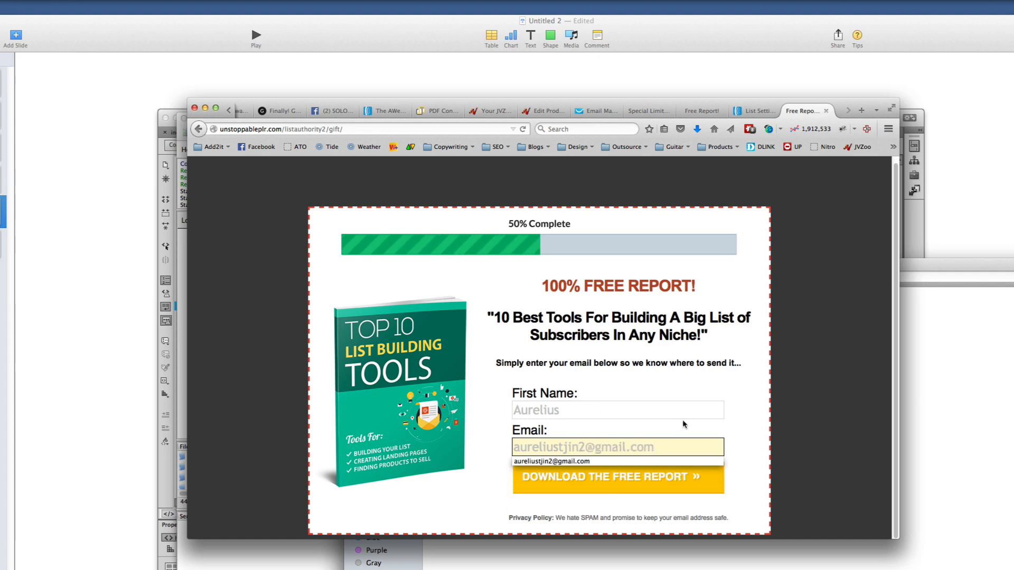
pyautogui.click(736, 457)
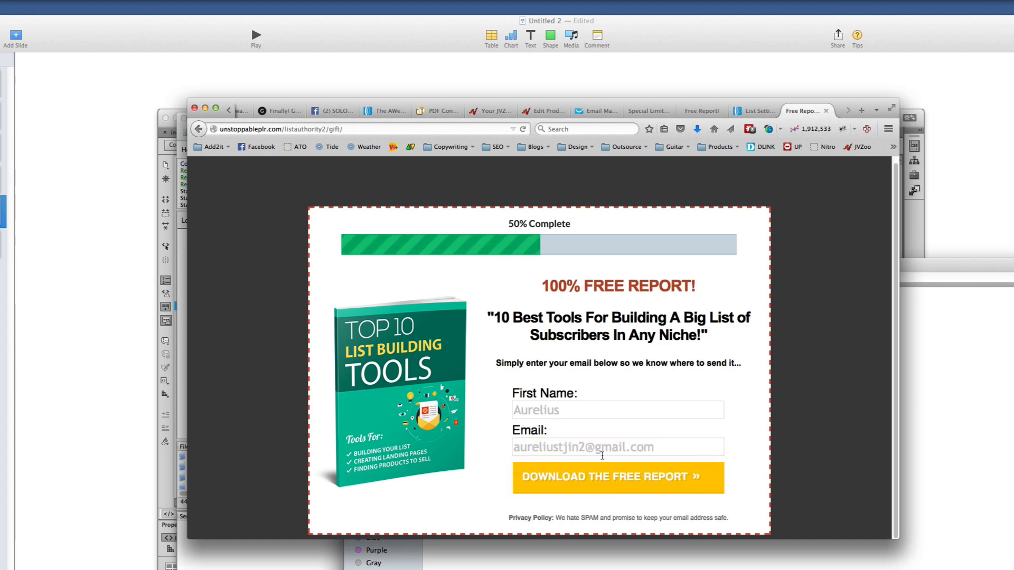
pyautogui.click(591, 481)
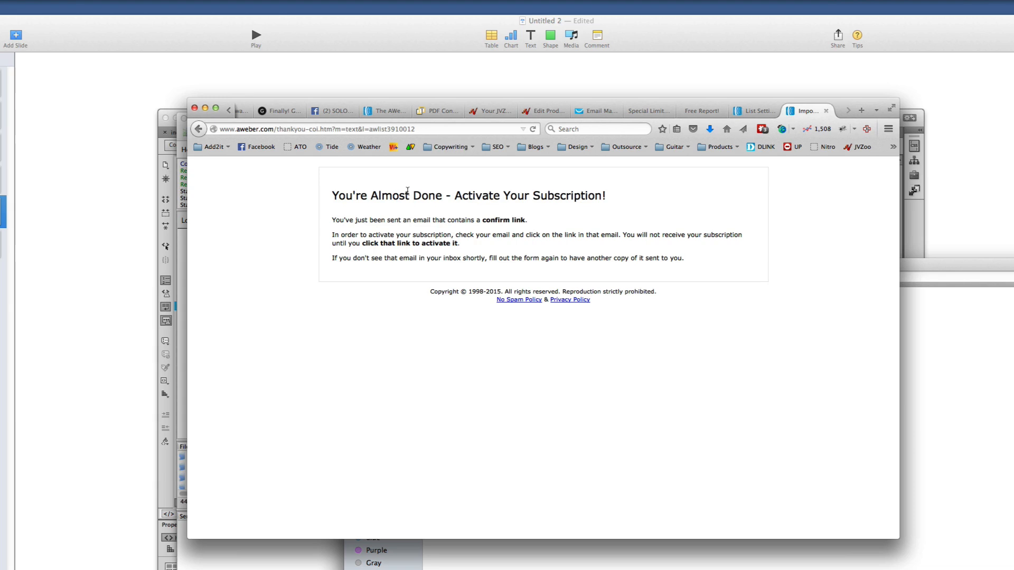
pyautogui.moveTo(475, 196); pyautogui.dragTo(662, 193)
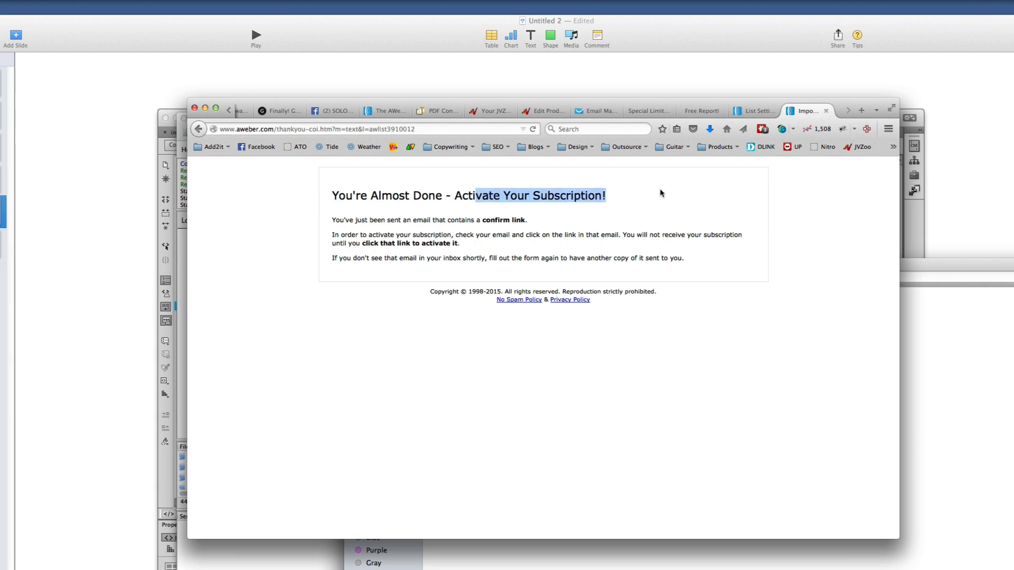
pyautogui.click(574, 206)
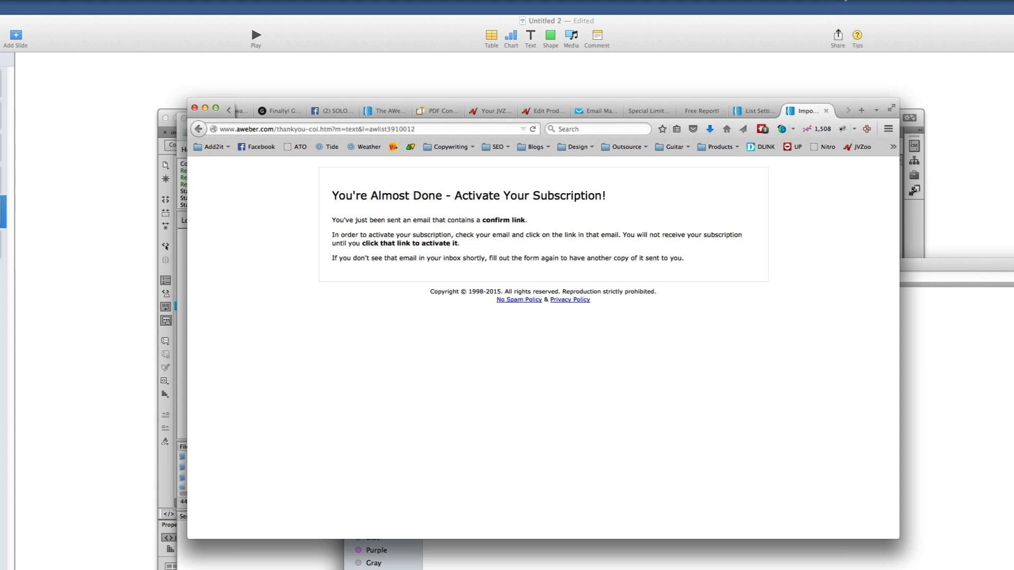
# Open the AWeber confirmation email in Gmail and follow its subscription confirmation link
pyautogui.click(845, 4)
pyautogui.click(866, 18)
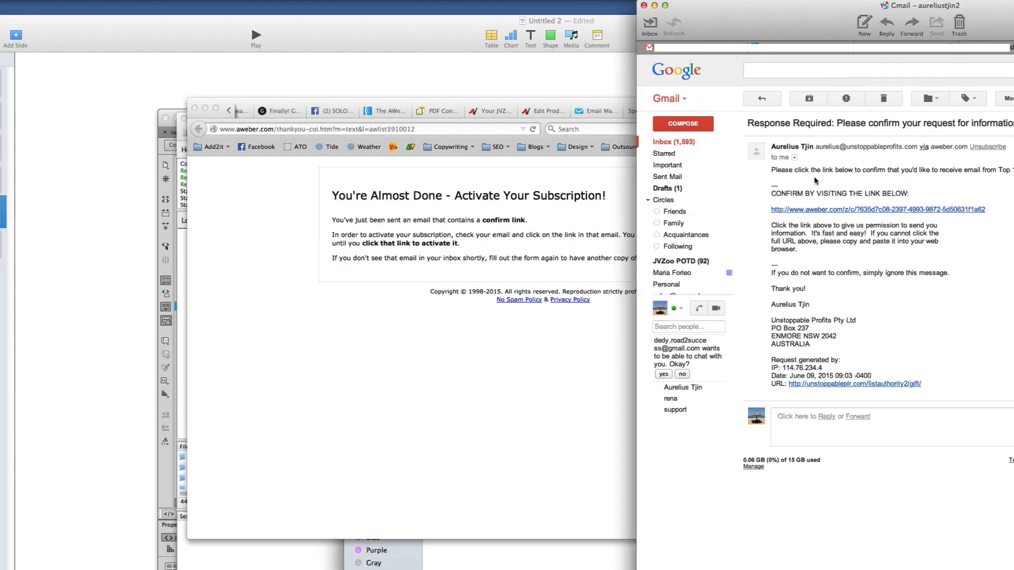
pyautogui.moveTo(750, 123); pyautogui.dragTo(847, 123)
pyautogui.moveTo(878, 123); pyautogui.dragTo(889, 123)
pyautogui.click(846, 178)
pyautogui.click(853, 211)
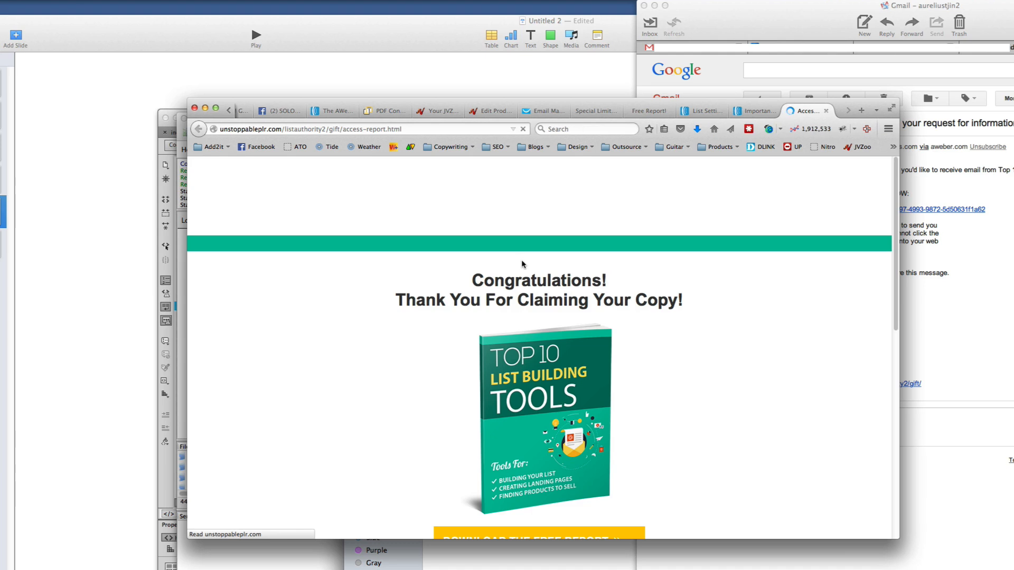
# Scroll the Congratulations page past the report cover, download button and Recommended Resource offer, then switch to GetResponse
pyautogui.scroll(-5, 541, 292)
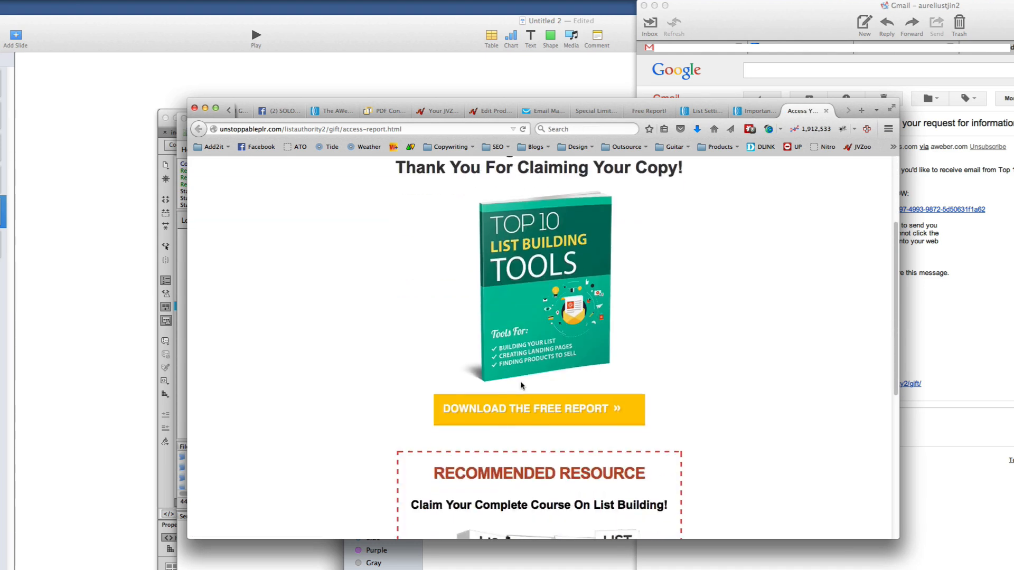
pyautogui.scroll(-10, 521, 386)
pyautogui.scroll(15, 543, 403)
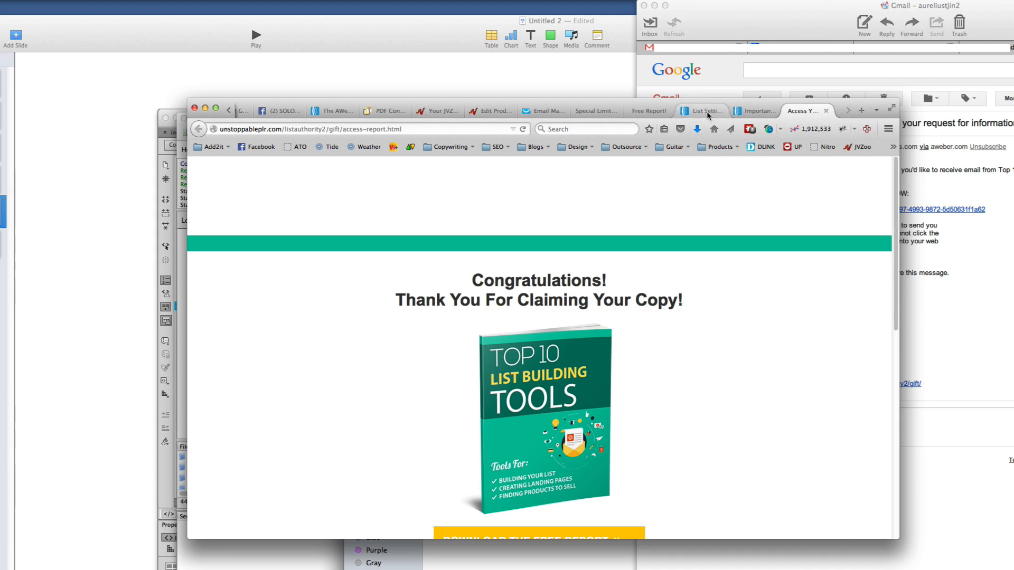
pyautogui.scroll(-5, 575, 373)
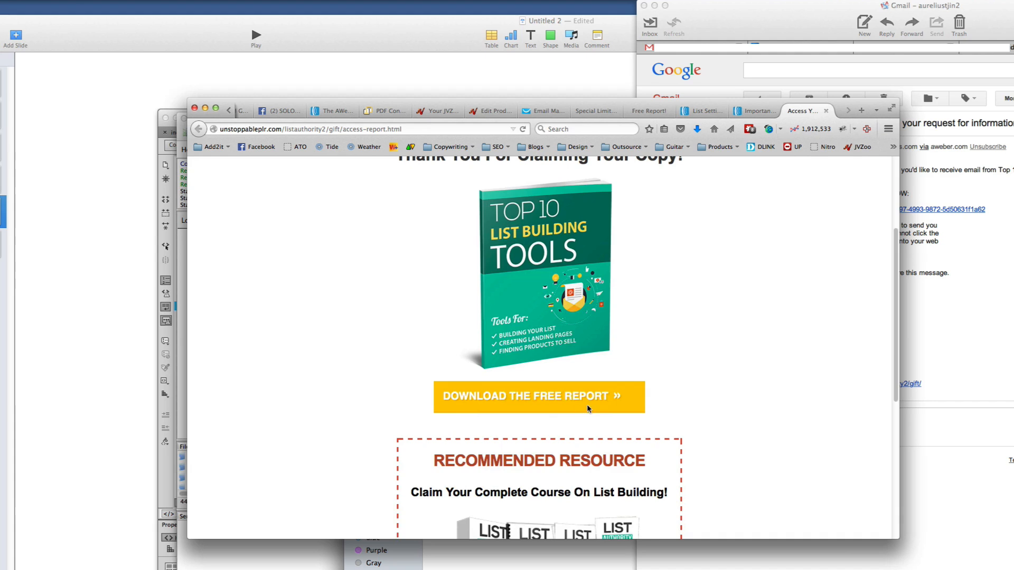
pyautogui.scroll(-8, 588, 408)
pyautogui.scroll(8, 586, 374)
pyautogui.scroll(-8, 590, 382)
pyautogui.scroll(12, 595, 392)
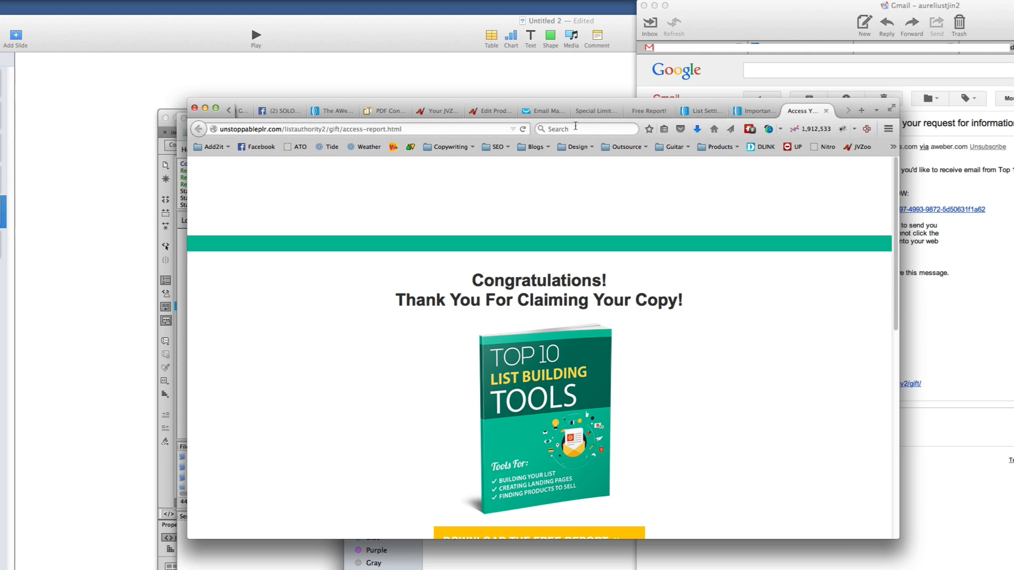
pyautogui.click(545, 113)
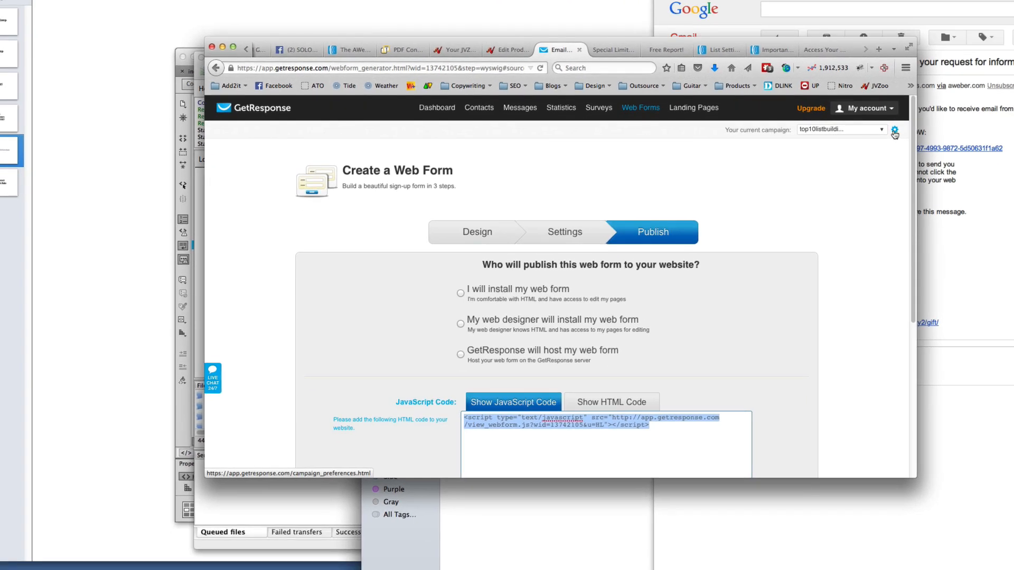
# In the campaign's permission settings, switch the confirmation page to Custom URL
pyautogui.click(894, 132)
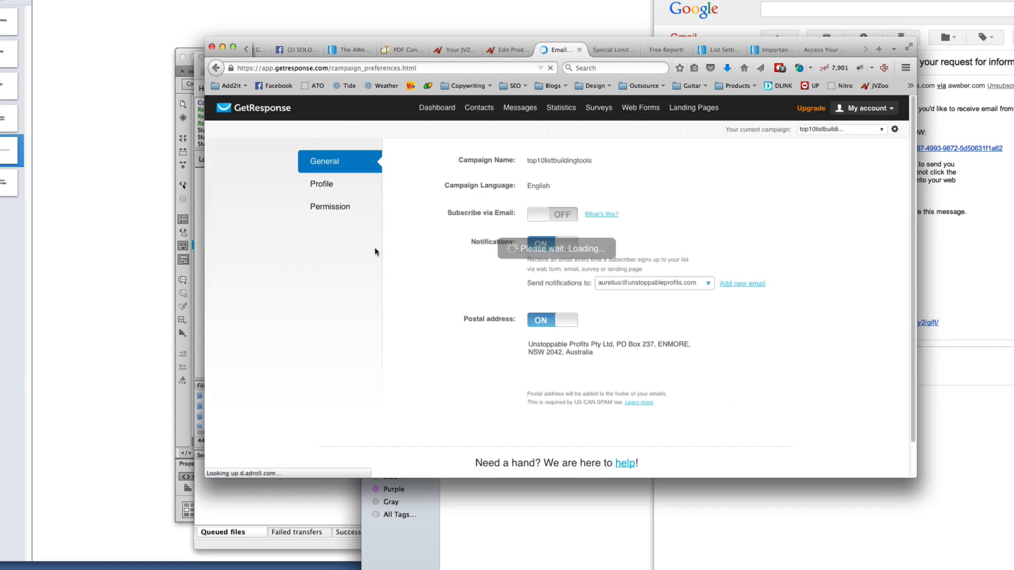
pyautogui.click(340, 211)
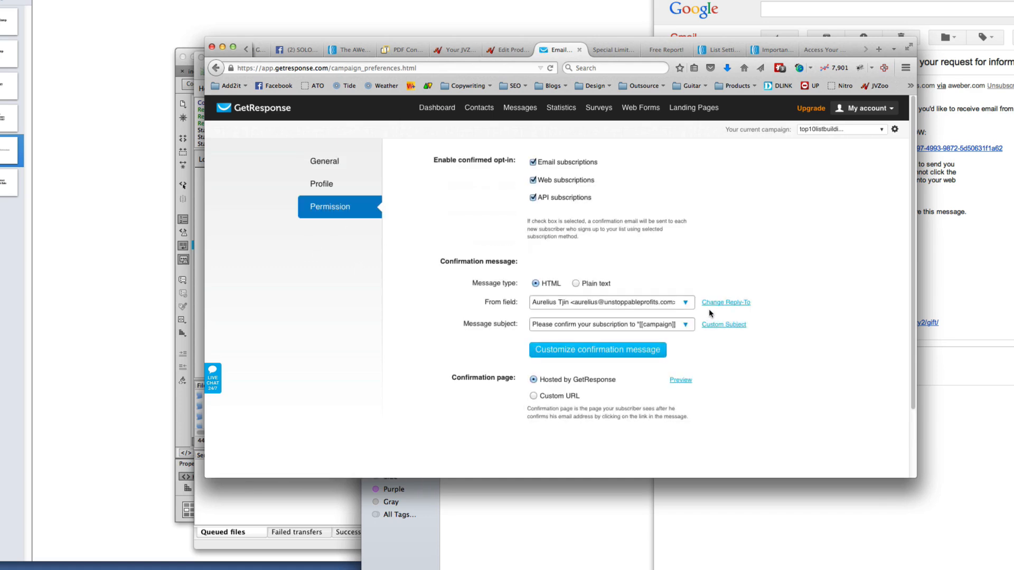
pyautogui.scroll(-3, 613, 341)
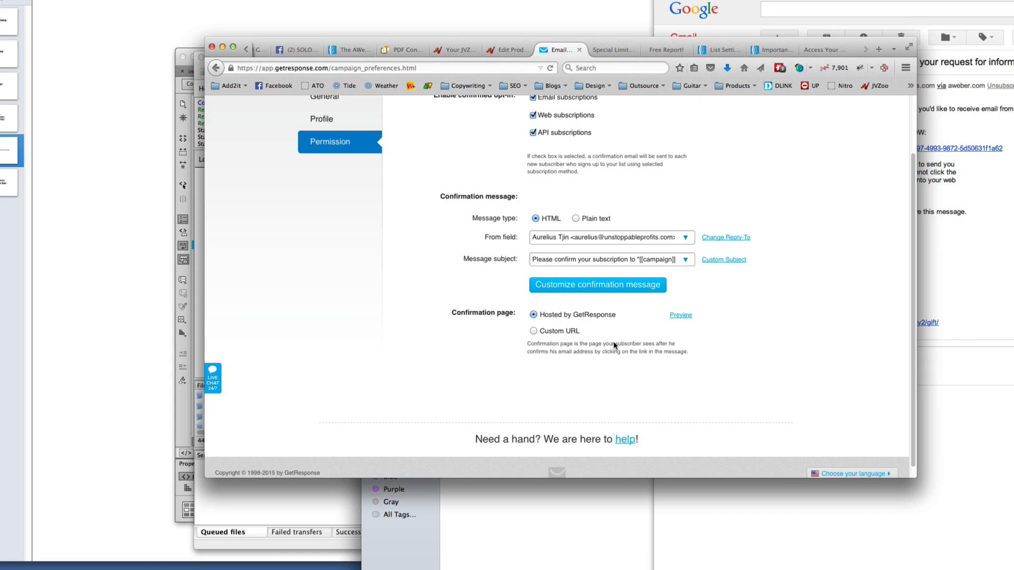
pyautogui.scroll(3, 613, 341)
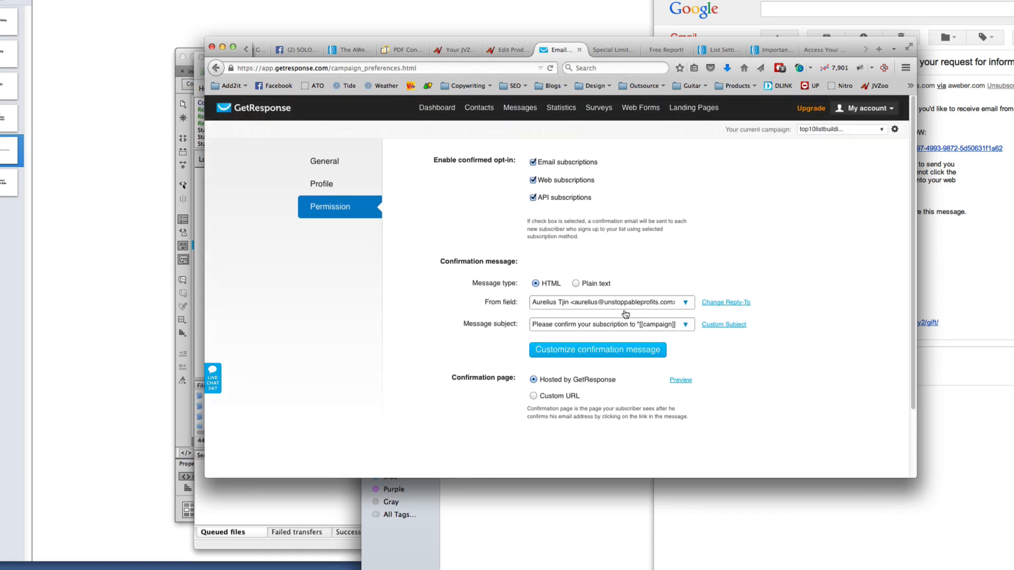
pyautogui.scroll(-3, 627, 322)
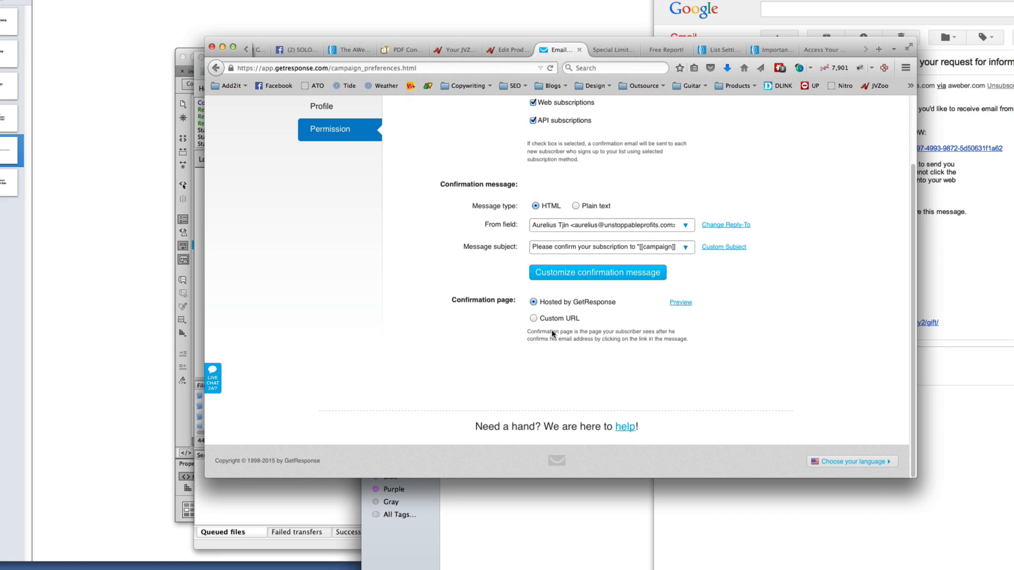
pyautogui.click(534, 318)
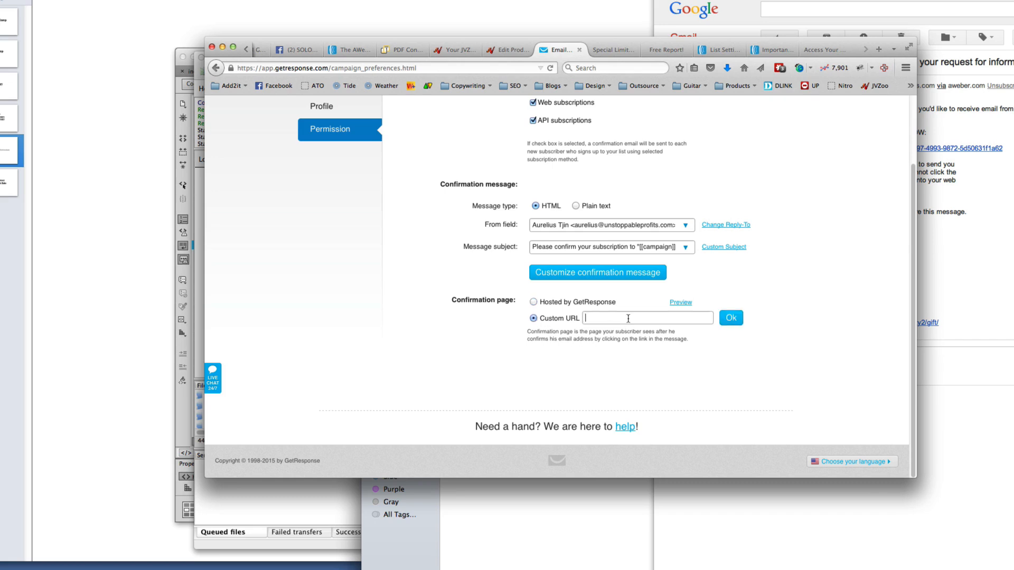
# Copy the listauthority2/gift/access-report.html thank-you page address into the custom URL field
pyautogui.click(821, 50)
pyautogui.click(407, 68)
pyautogui.rightClick(407, 68)
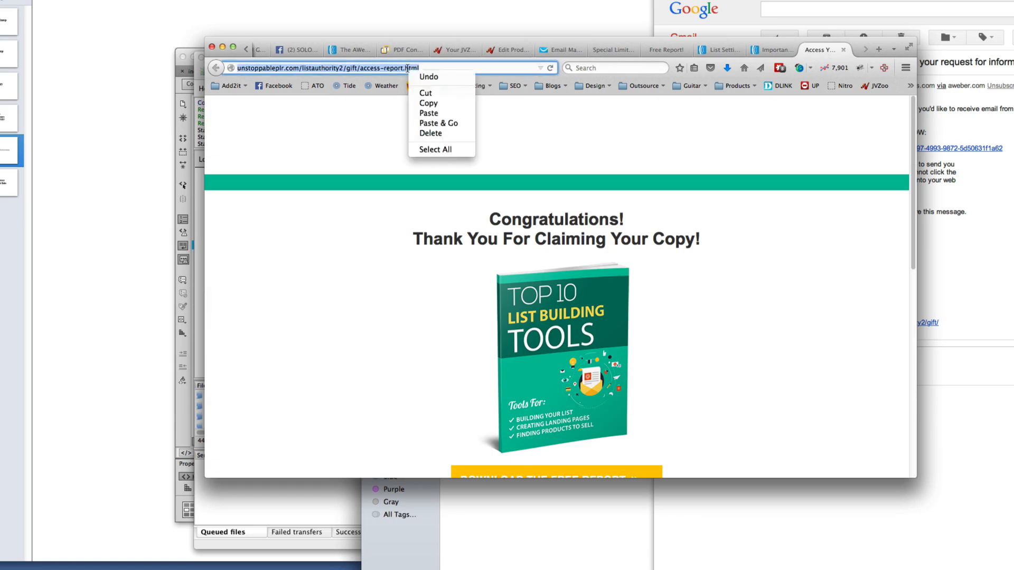
pyautogui.click(428, 103)
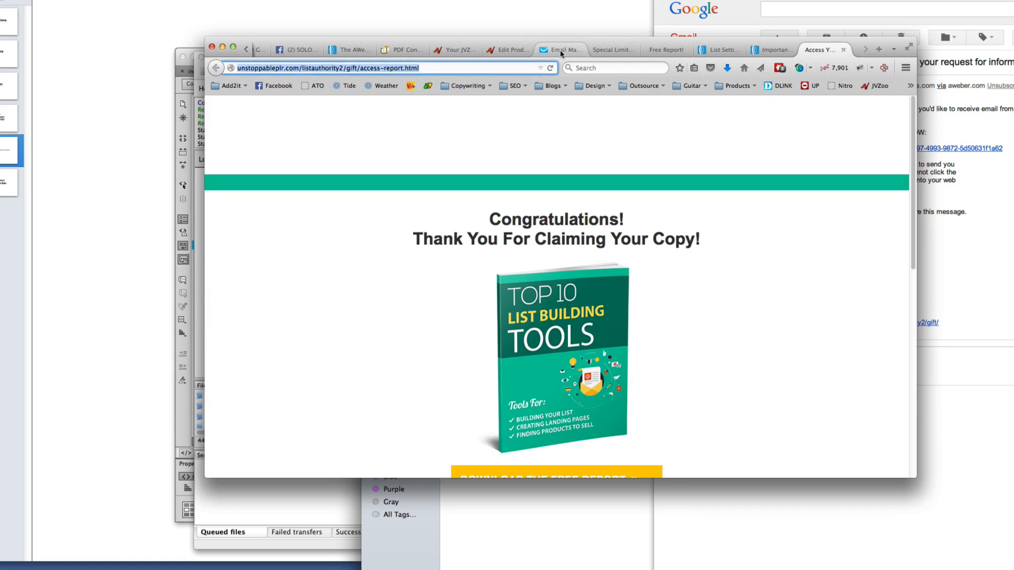
pyautogui.click(559, 49)
pyautogui.rightClick(623, 319)
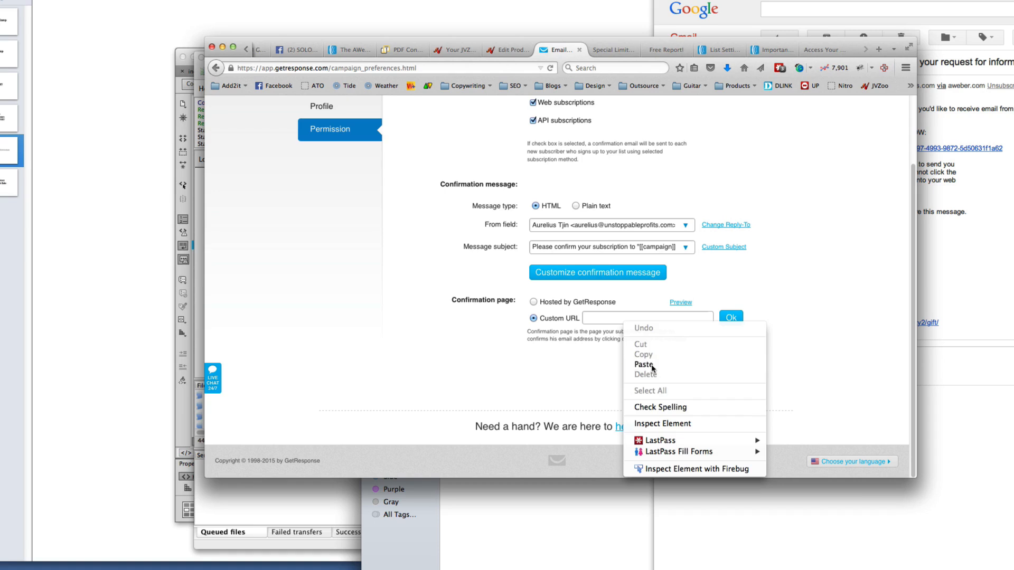
pyautogui.click(654, 370)
pyautogui.moveTo(711, 317); pyautogui.dragTo(558, 314)
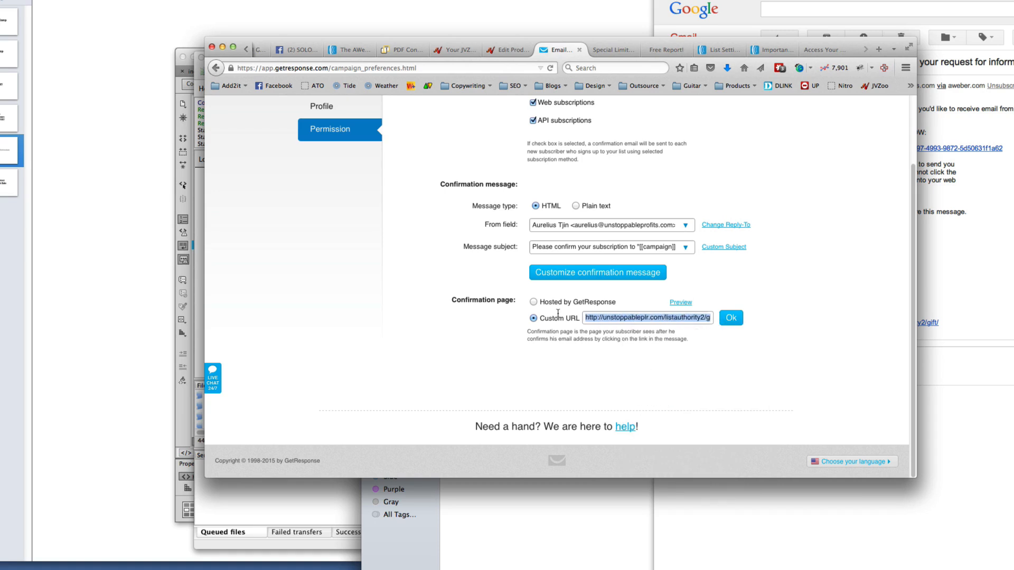
pyautogui.click(645, 319)
# Review the confirmation email against the GetResponse settings, then bring the Lead Box folder forward
pyautogui.click(956, 314)
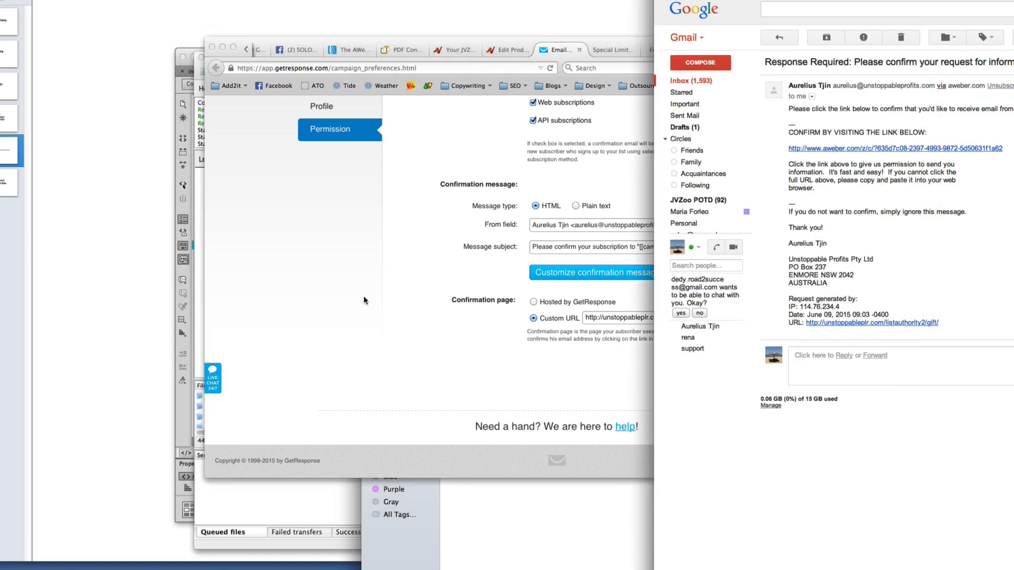
pyautogui.click(364, 296)
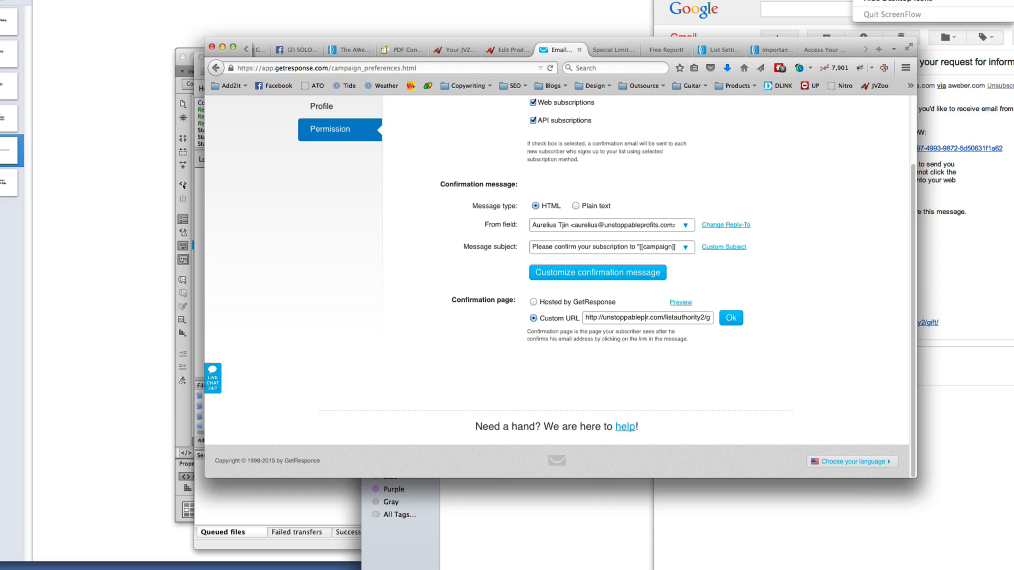
pyautogui.click(779, 144)
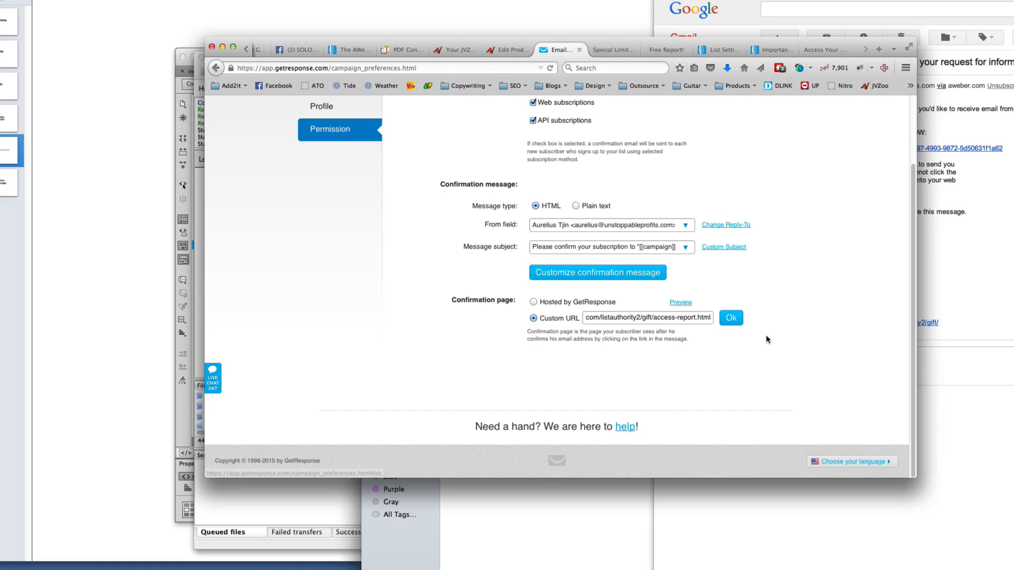
pyautogui.scroll(3, 720, 229)
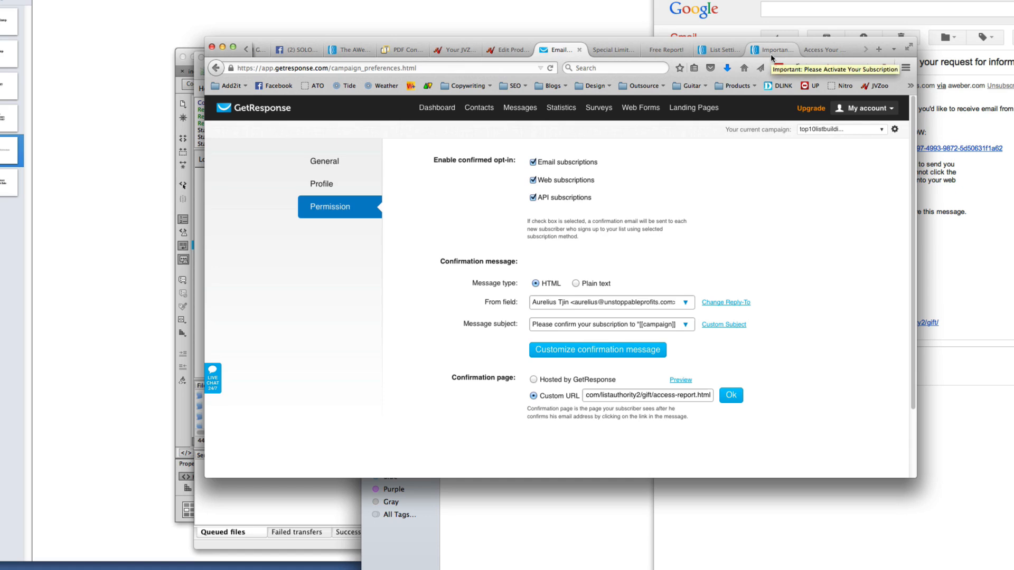
pyautogui.click(939, 155)
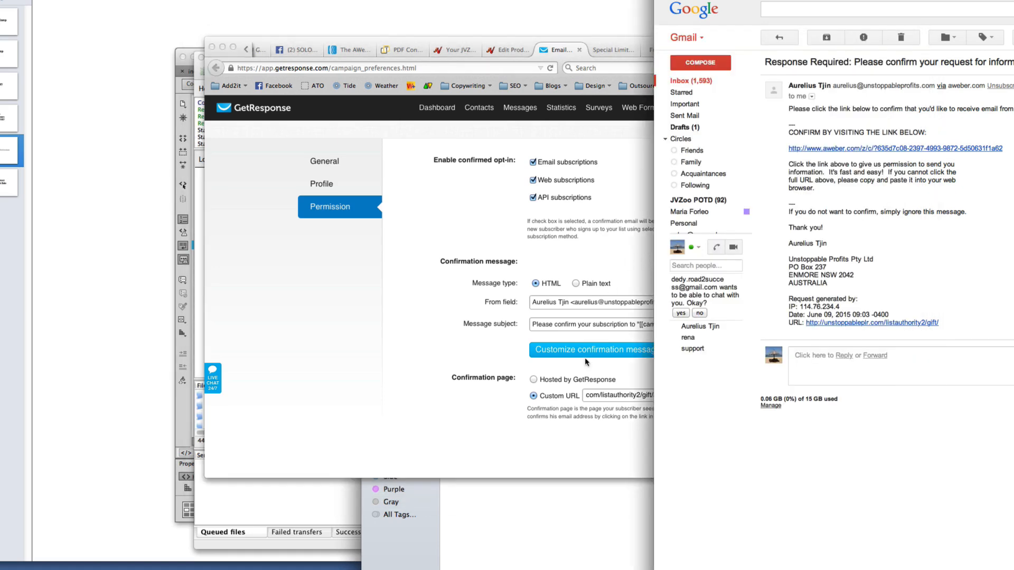
pyautogui.click(499, 444)
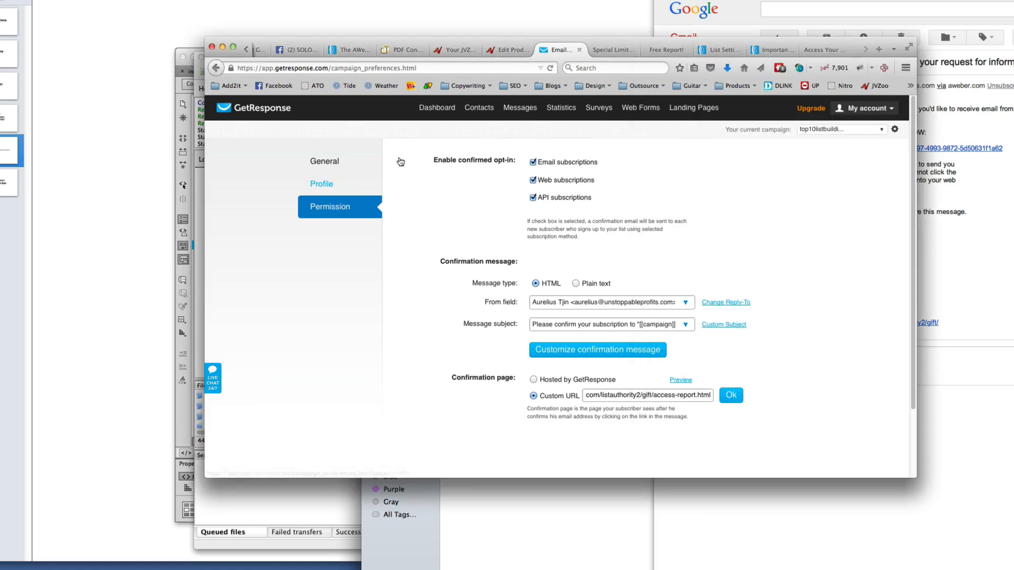
pyautogui.click(382, 512)
# Return to Private Label Rights, glance at Module 6, and open Module 7 – Graphics
pyautogui.click(541, 280)
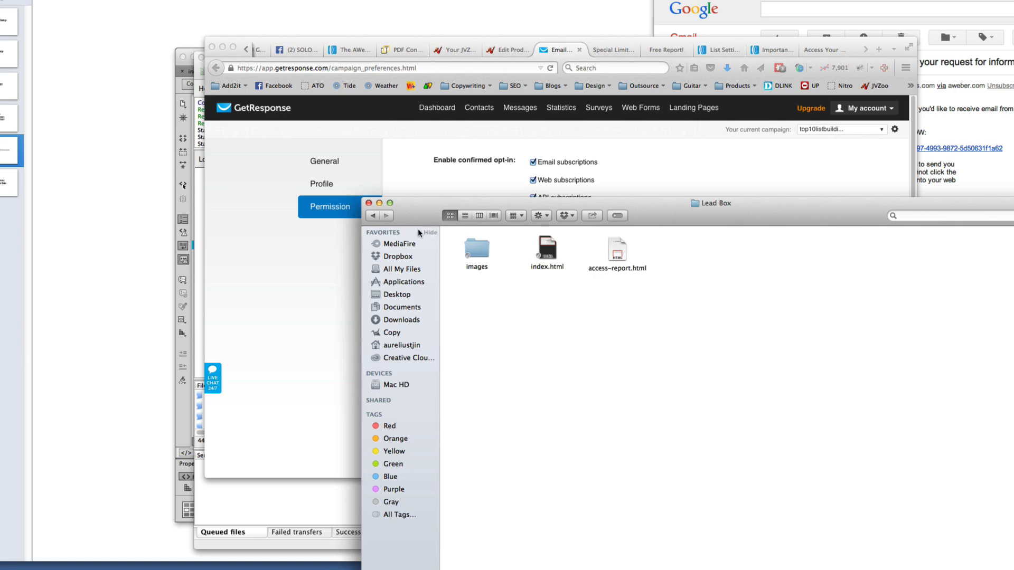
pyautogui.click(378, 217)
pyautogui.click(377, 218)
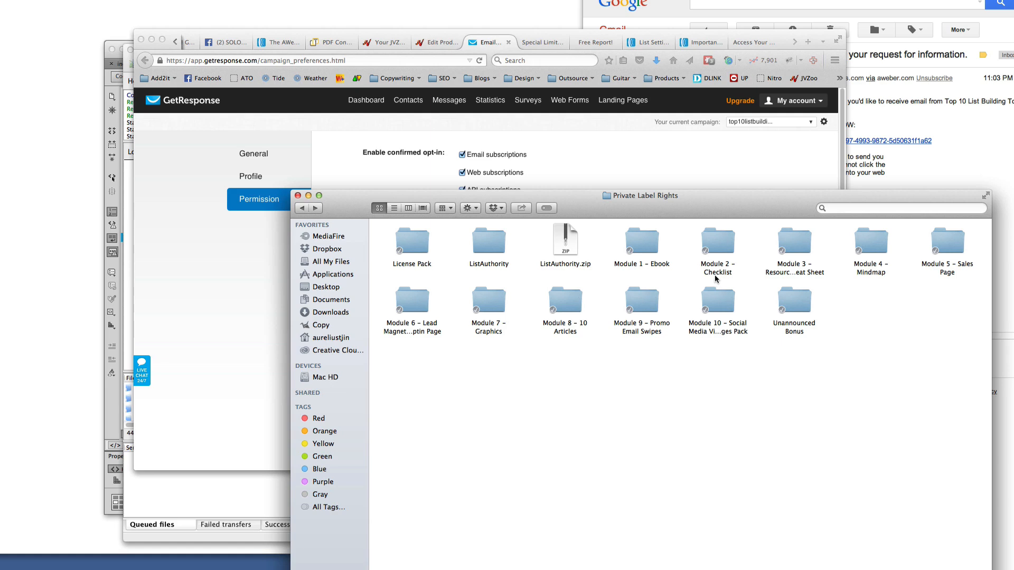
pyautogui.click(946, 242)
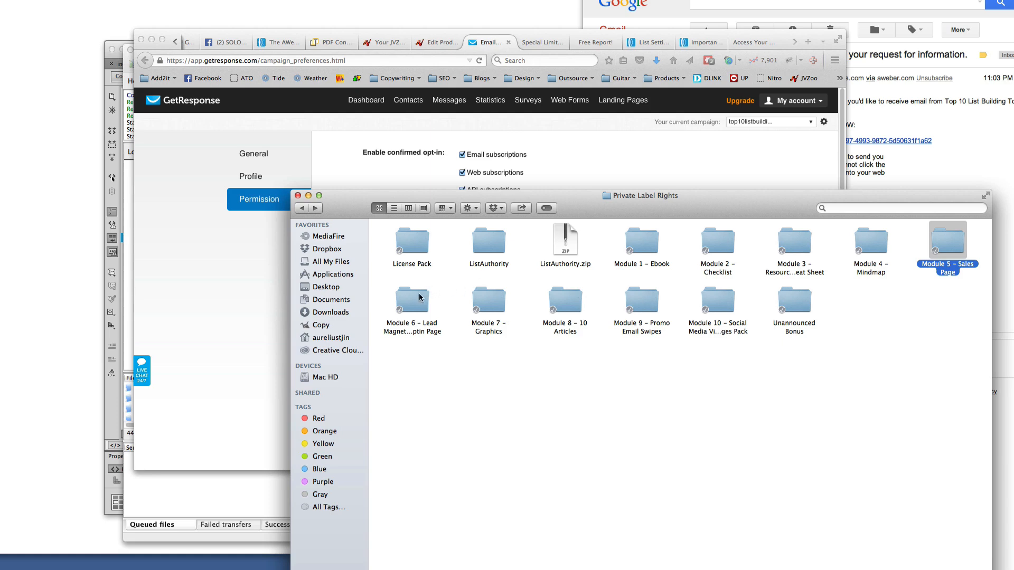
pyautogui.doubleClick(418, 307)
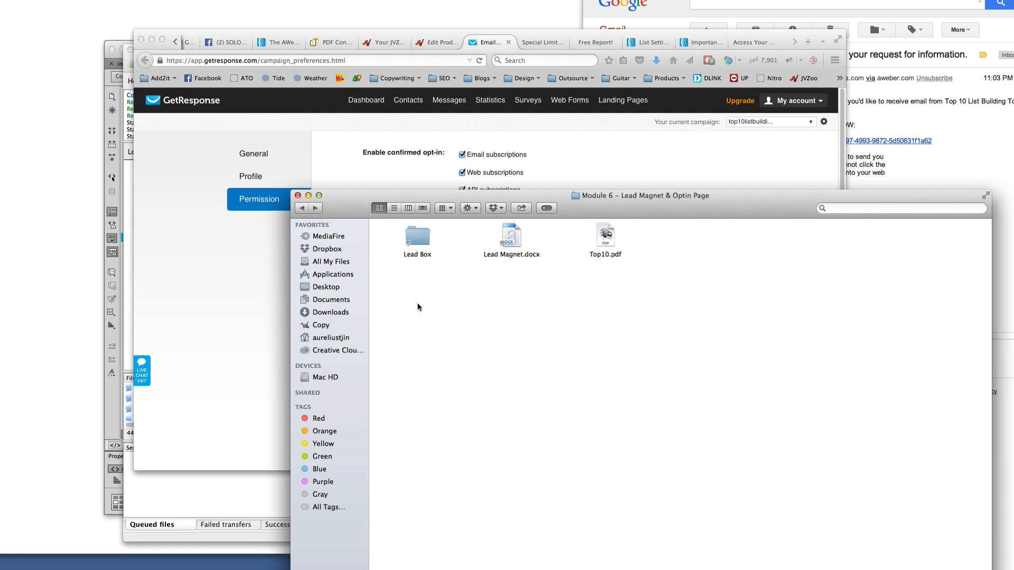
pyautogui.click(302, 208)
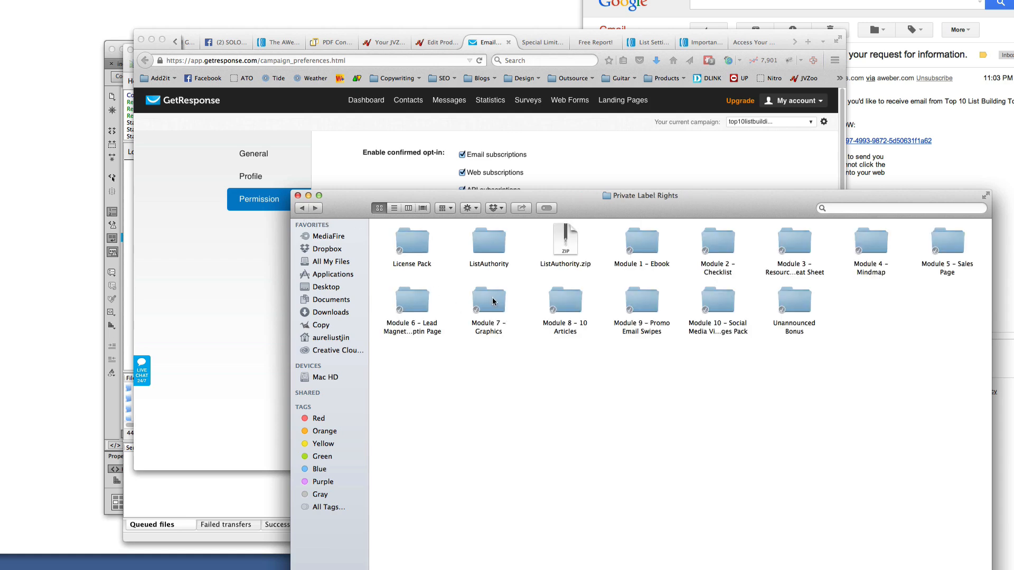
pyautogui.doubleClick(488, 306)
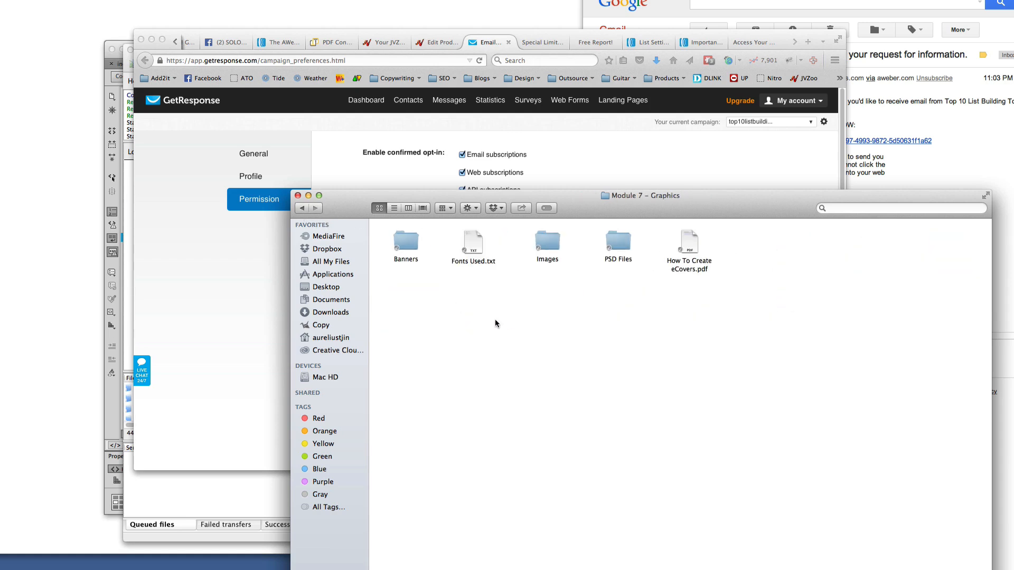
# Browse Banners, then Images/eCovers/Ebook covers, looking at ebook-small, ebook-medium and ebook-large.png
pyautogui.moveTo(675, 210); pyautogui.dragTo(535, 109)
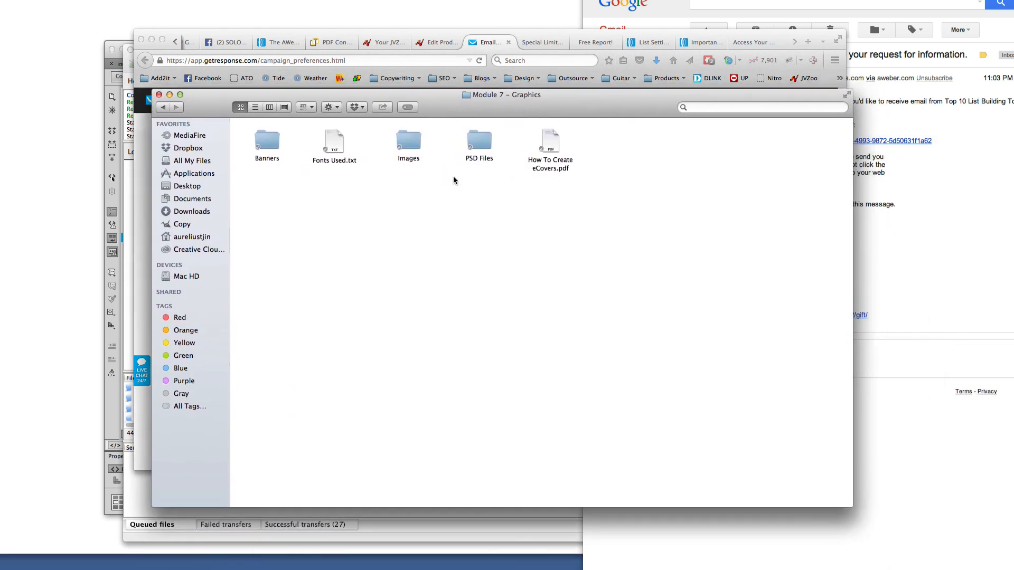
pyautogui.doubleClick(267, 141)
pyautogui.click(163, 107)
pyautogui.doubleClick(422, 150)
pyautogui.click(411, 145)
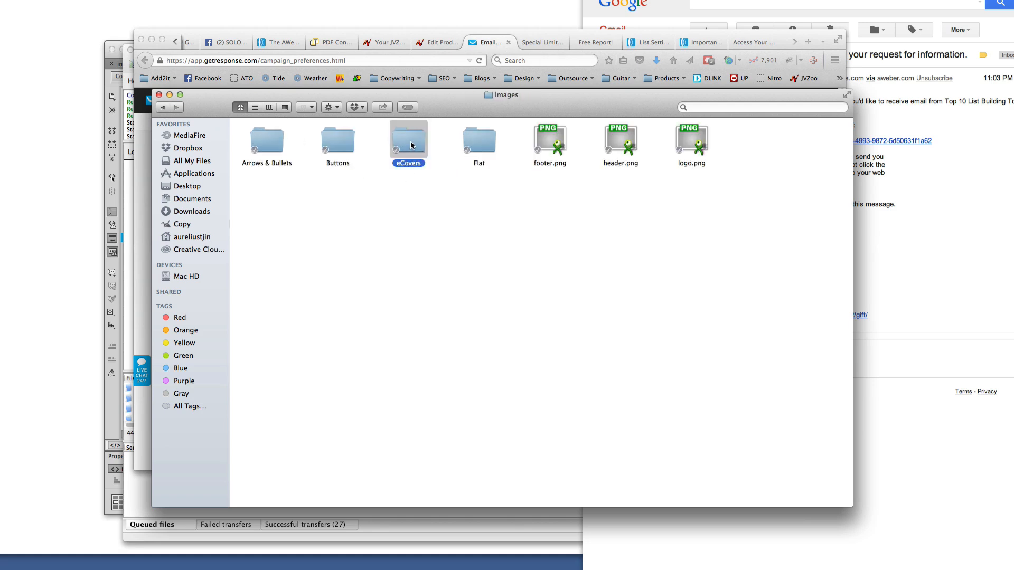
pyautogui.doubleClick(411, 145)
pyautogui.doubleClick(485, 141)
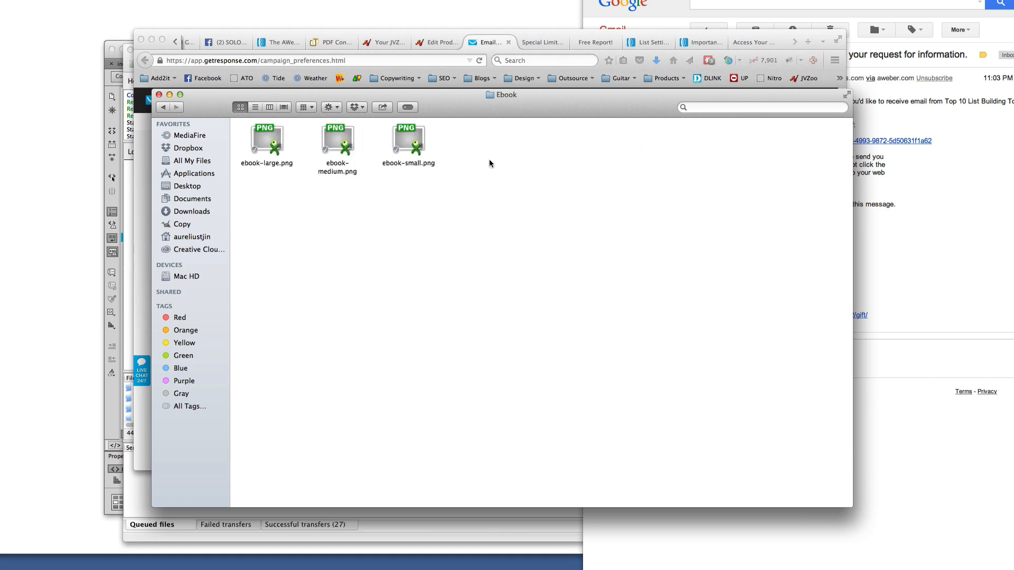
pyautogui.click(403, 152)
pyautogui.click(350, 145)
pyautogui.click(279, 146)
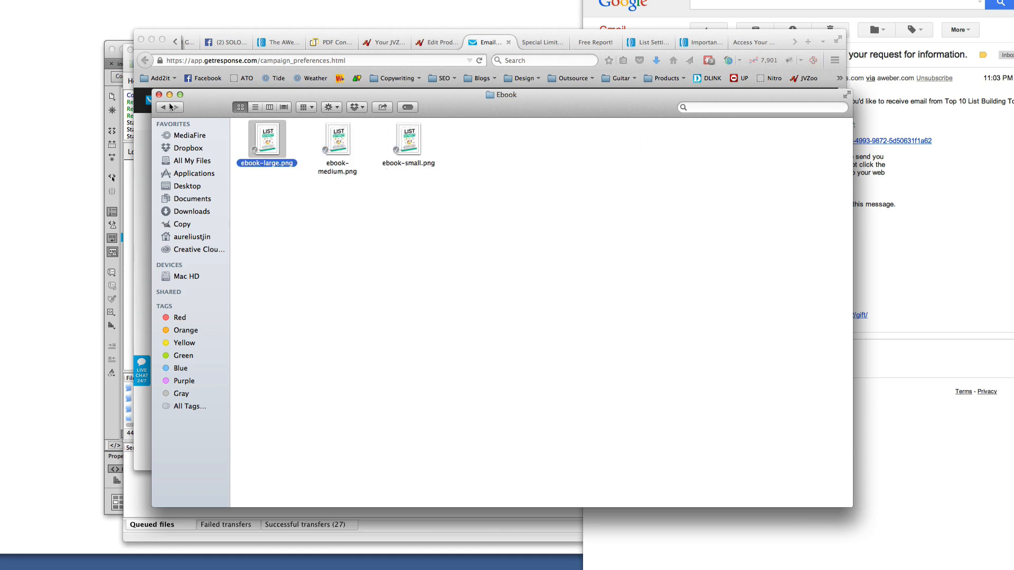
# Preview the dvd-small, dvd-medium and dvd-large.png covers in the DVD covers folder
pyautogui.click(171, 107)
pyautogui.doubleClick(428, 141)
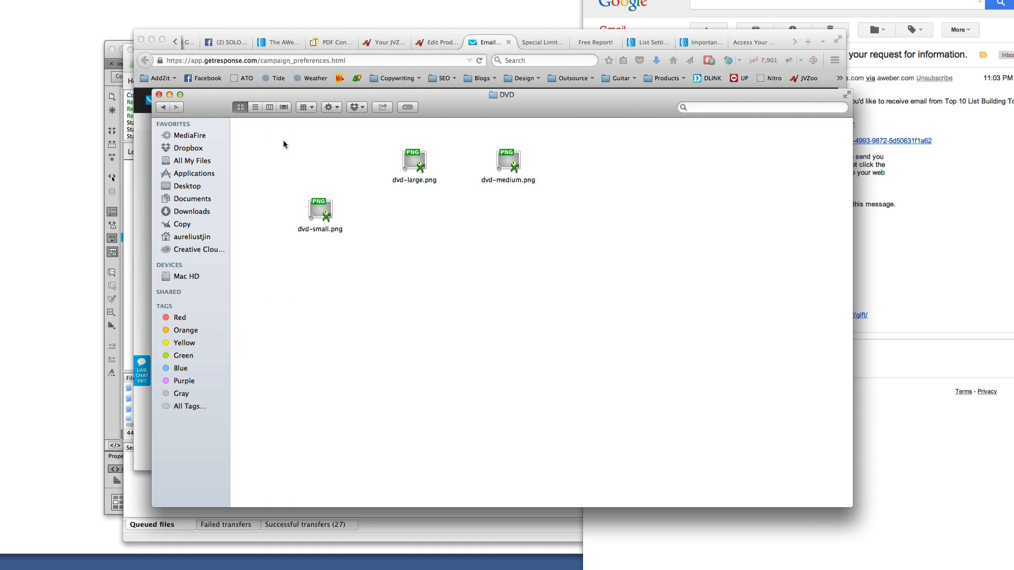
pyautogui.doubleClick(319, 211)
pyautogui.click(406, 225)
pyautogui.click(406, 225)
pyautogui.click(387, 212)
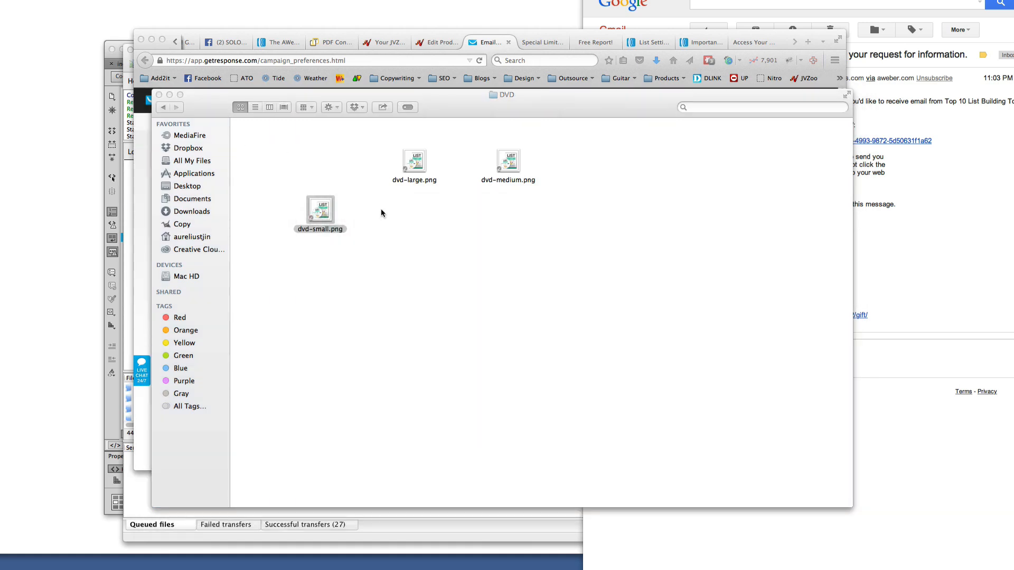
pyautogui.click(167, 108)
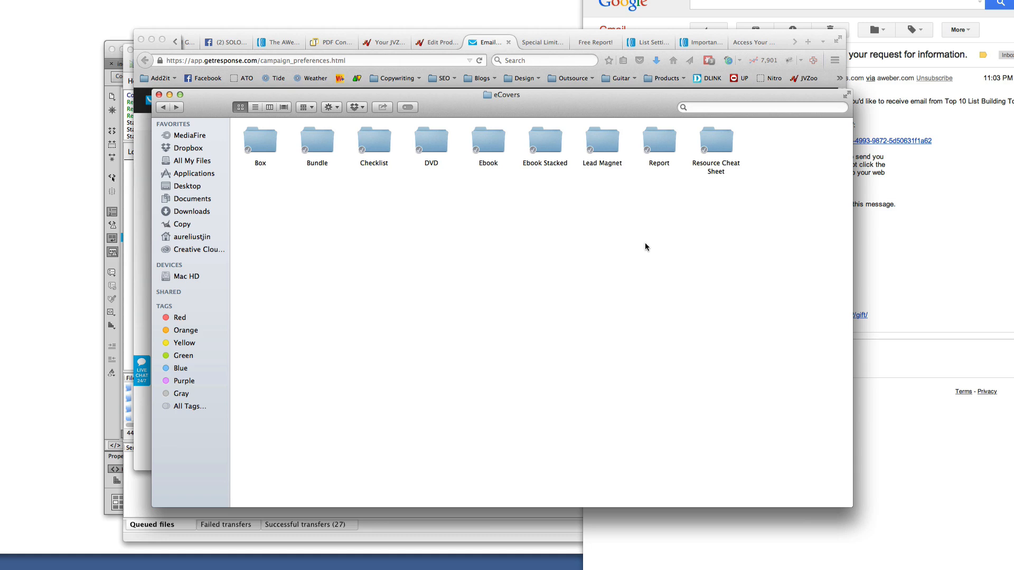
# Go back up to Module 7 – Graphics and open the PSD Files folder
pyautogui.click(164, 108)
pyautogui.doubleClick(408, 140)
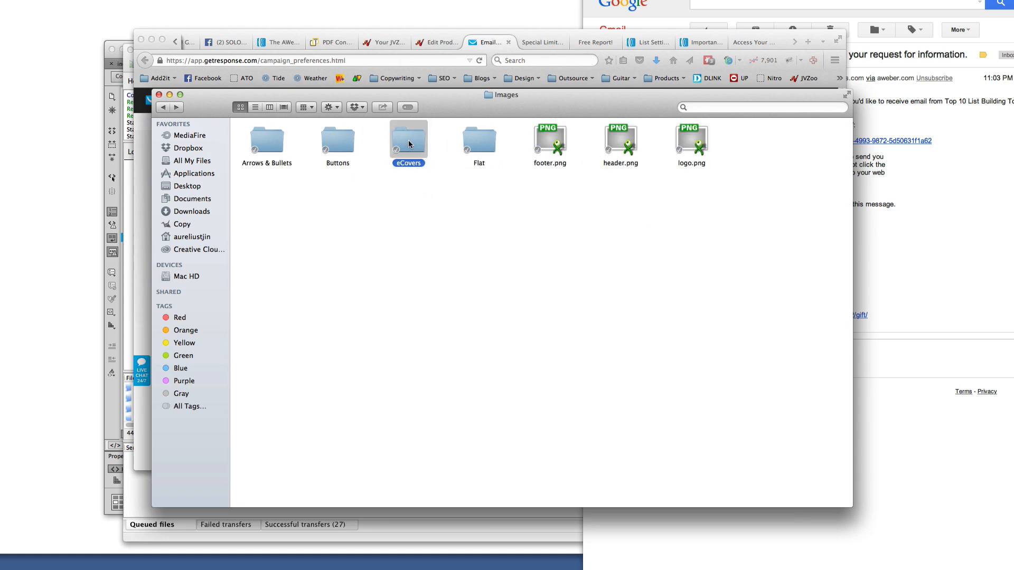
pyautogui.click(165, 107)
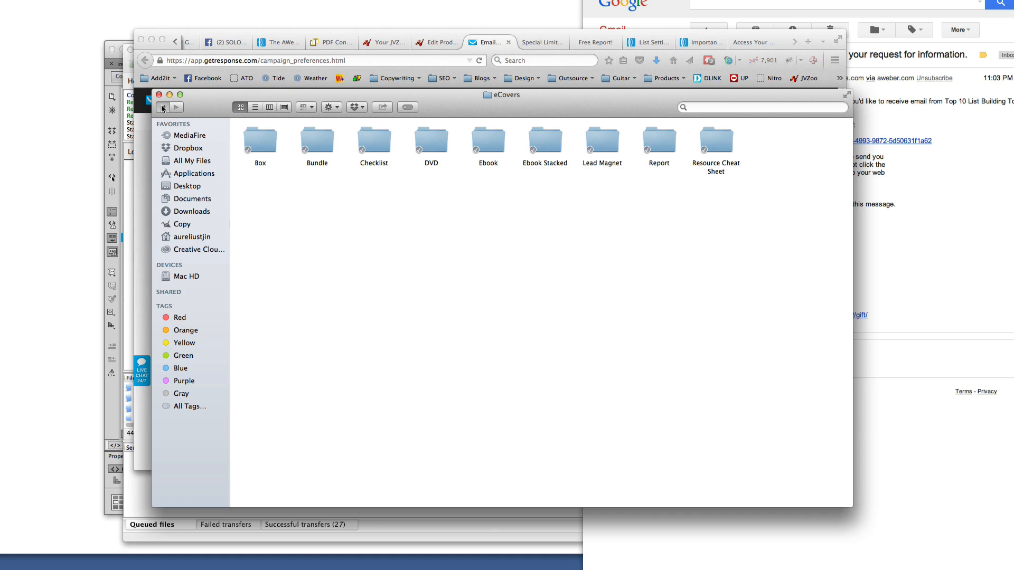
pyautogui.click(165, 107)
pyautogui.click(480, 148)
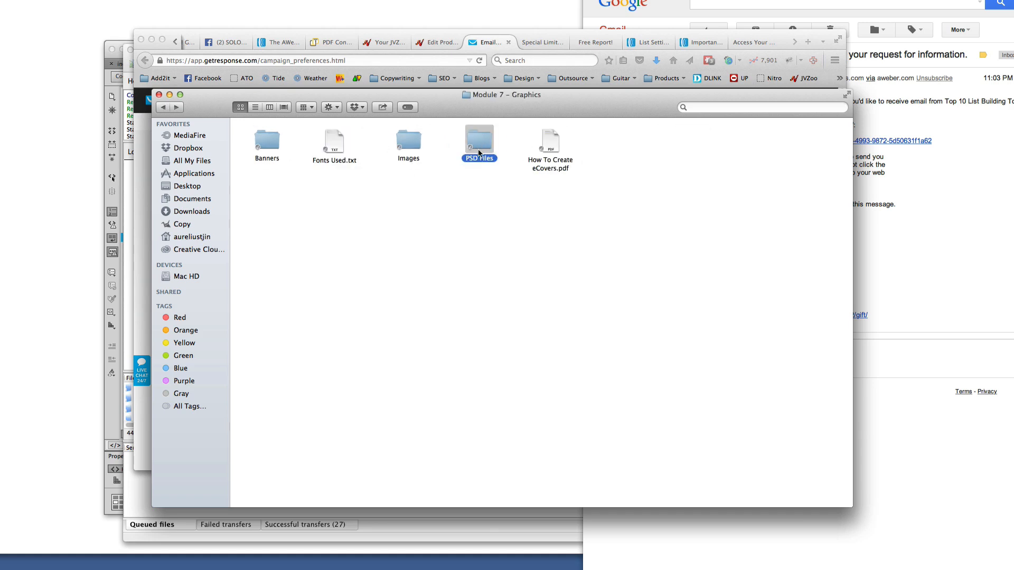
pyautogui.doubleClick(479, 159)
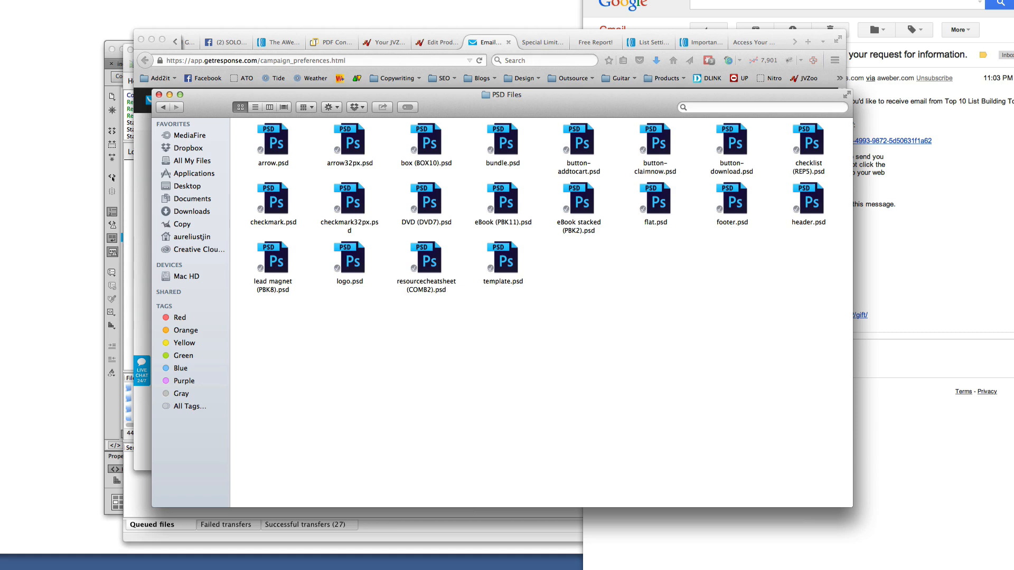
# Quit the Adobe licence agreement and return to the GetResponse Permission settings page
pyautogui.click(507, 233)
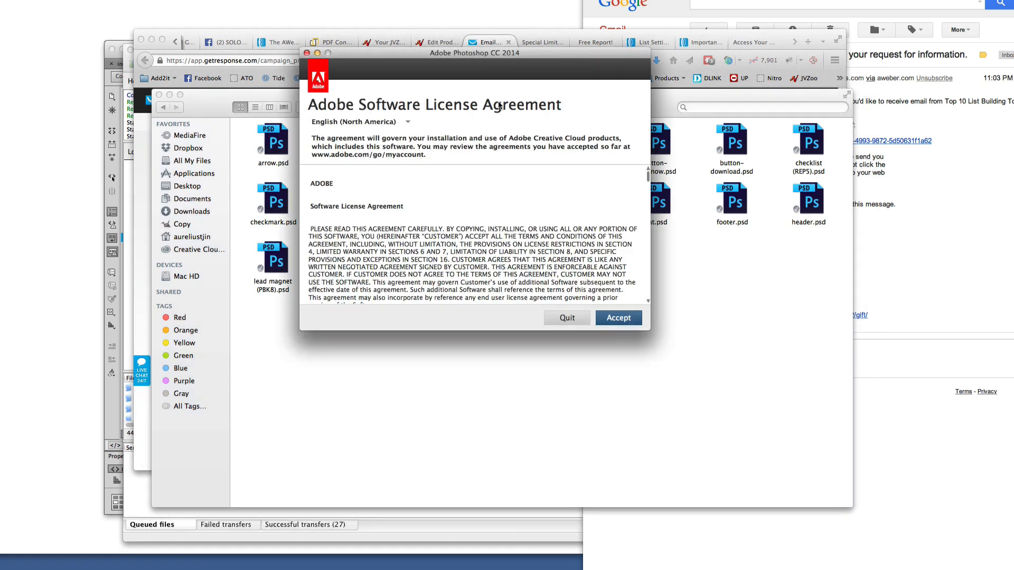
pyautogui.click(567, 320)
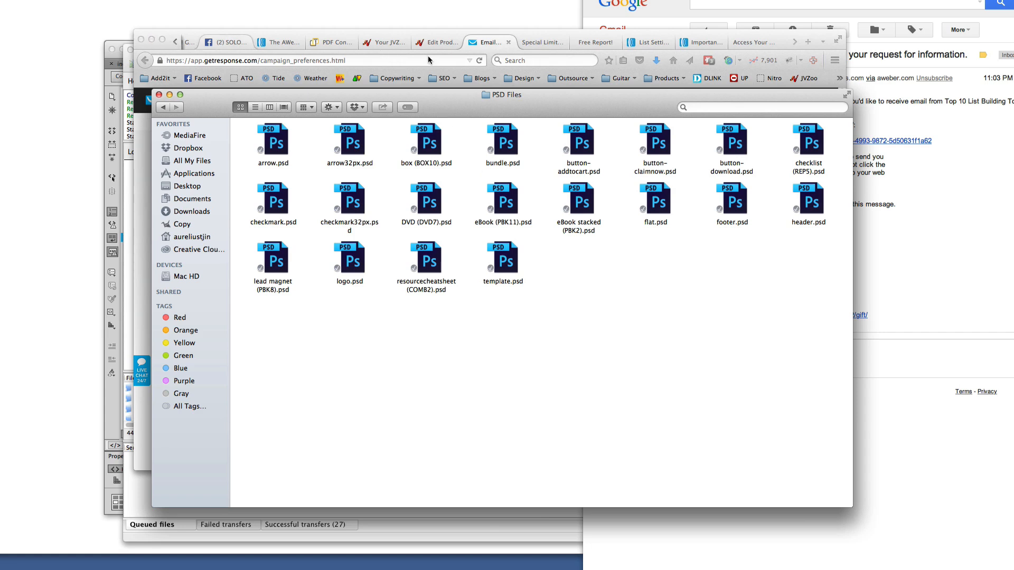
pyautogui.click(792, 47)
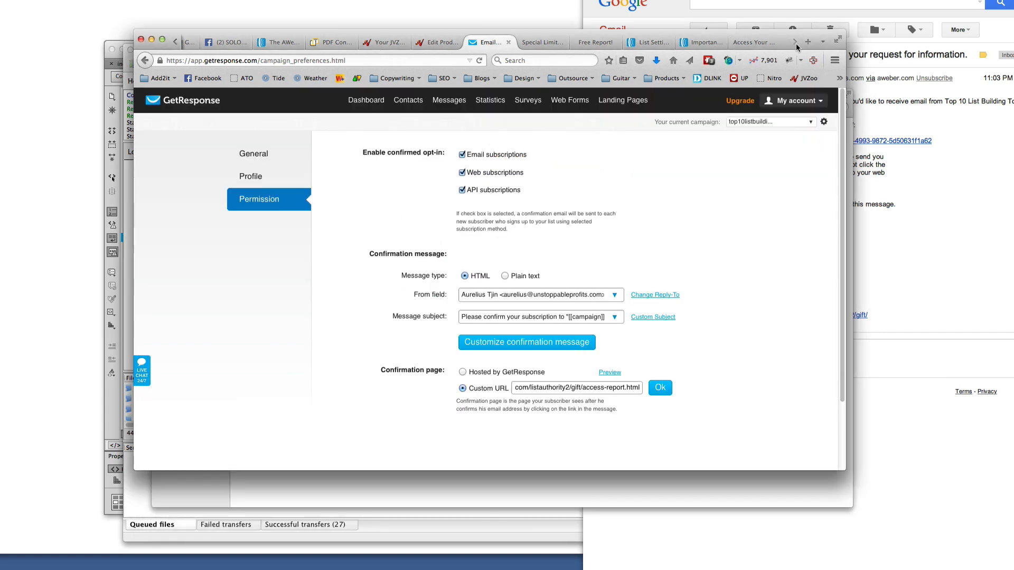
# Find the Adobe Photoshop CC product page among the browser tabs and look it over
pyautogui.click(177, 44)
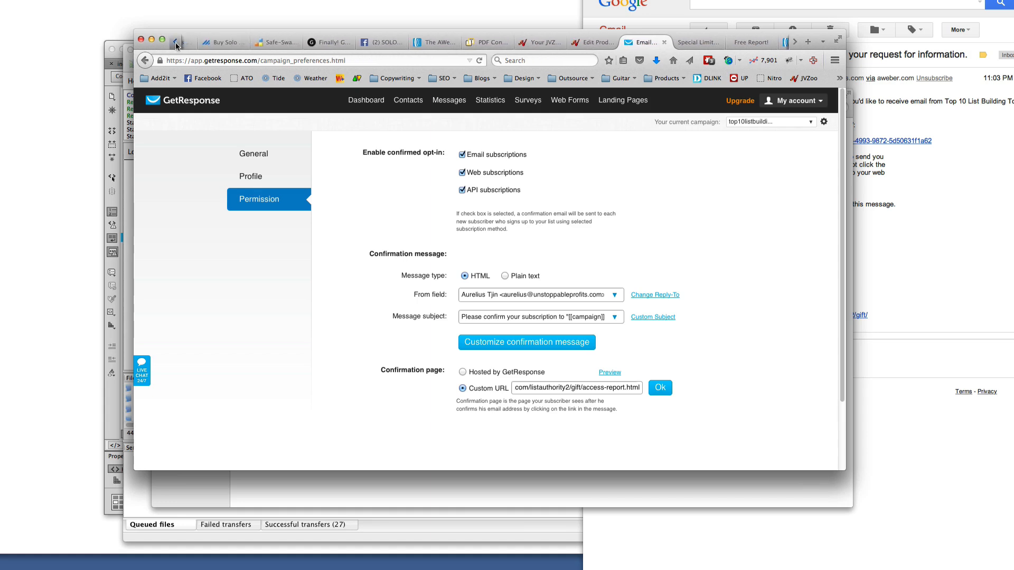
pyautogui.click(794, 43)
pyautogui.click(794, 43)
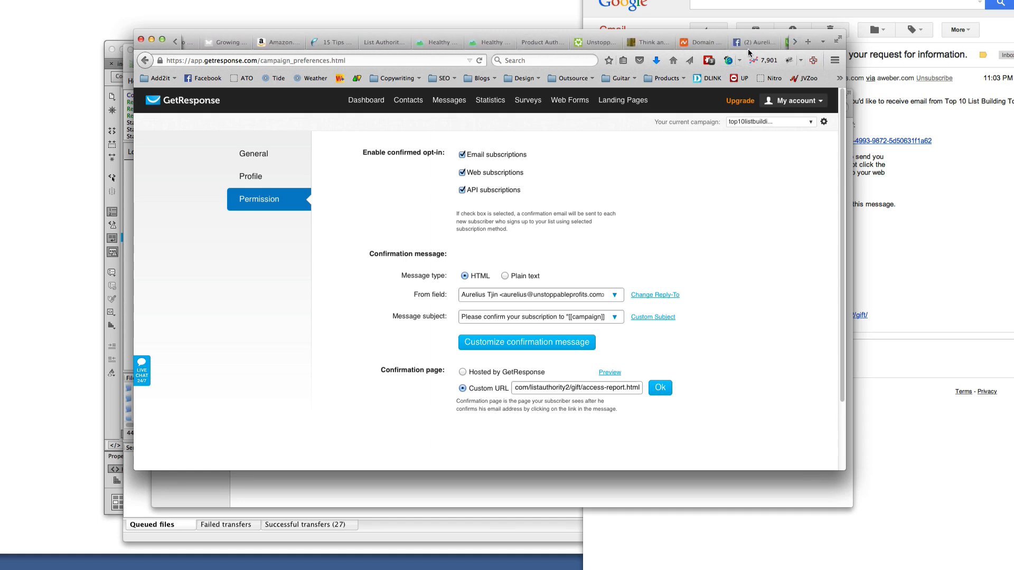
pyautogui.click(795, 44)
pyautogui.click(795, 43)
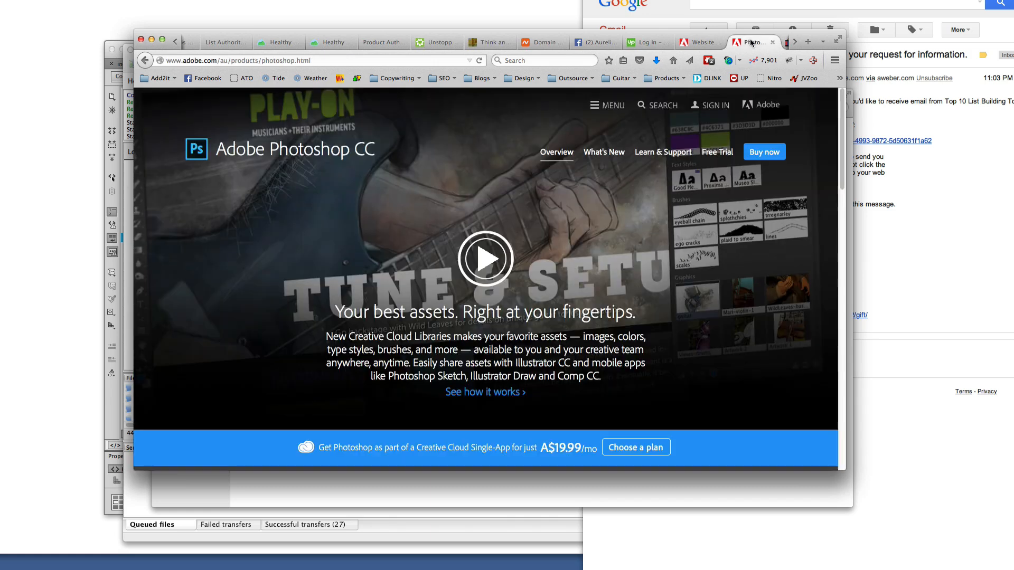
pyautogui.click(748, 45)
pyautogui.scroll(-5, 591, 338)
pyautogui.scroll(3, 559, 392)
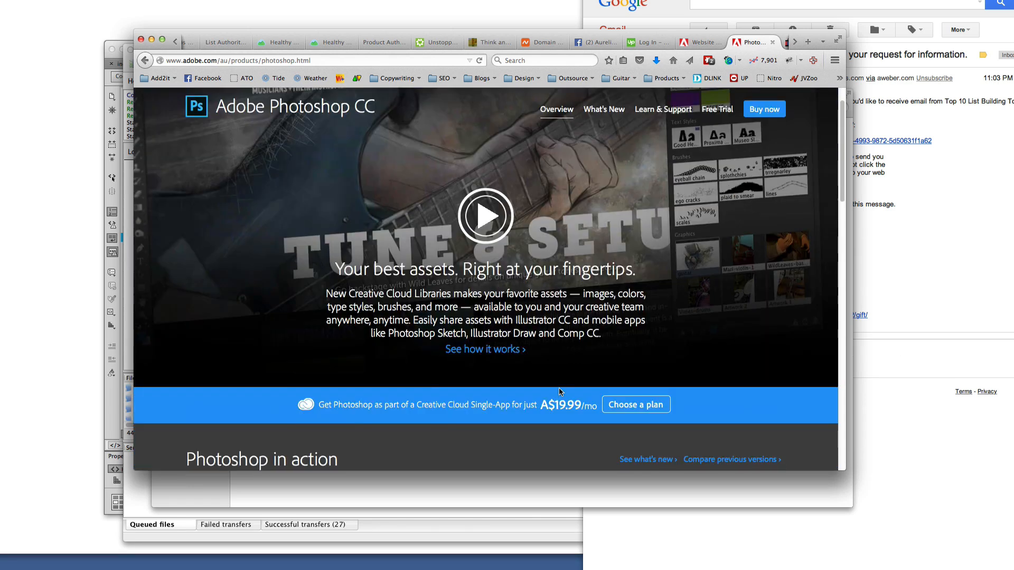
pyautogui.scroll(-5, 582, 407)
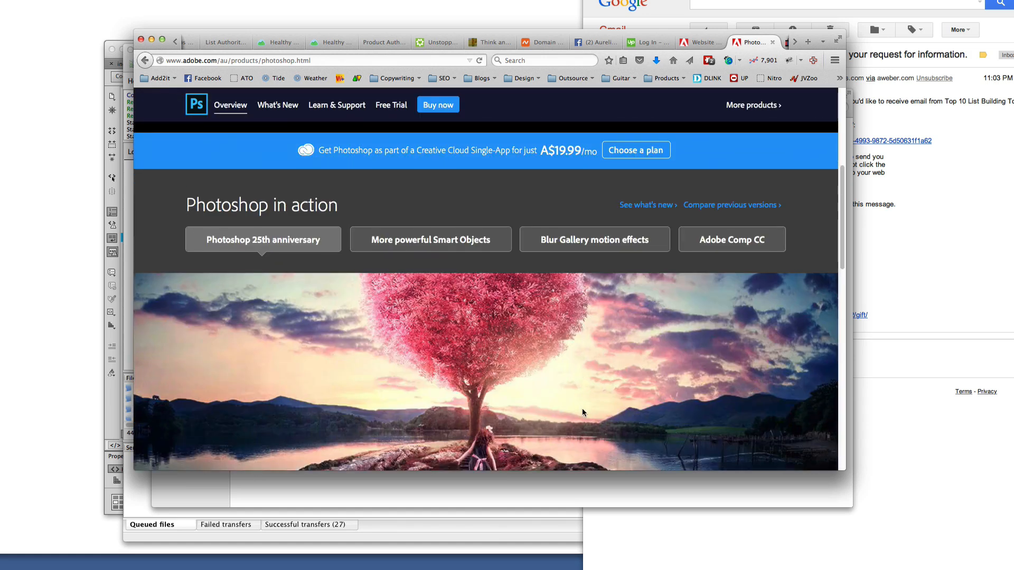
pyautogui.scroll(5, 582, 408)
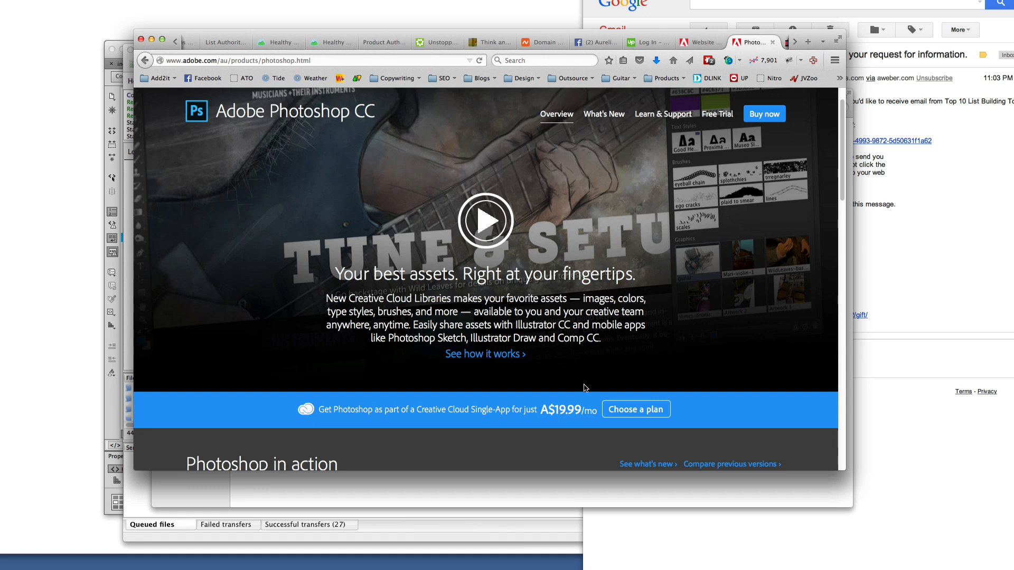
# Browse the remaining tabs toward the email tabs, then bring the PSD Files folder forward
pyautogui.click(794, 41)
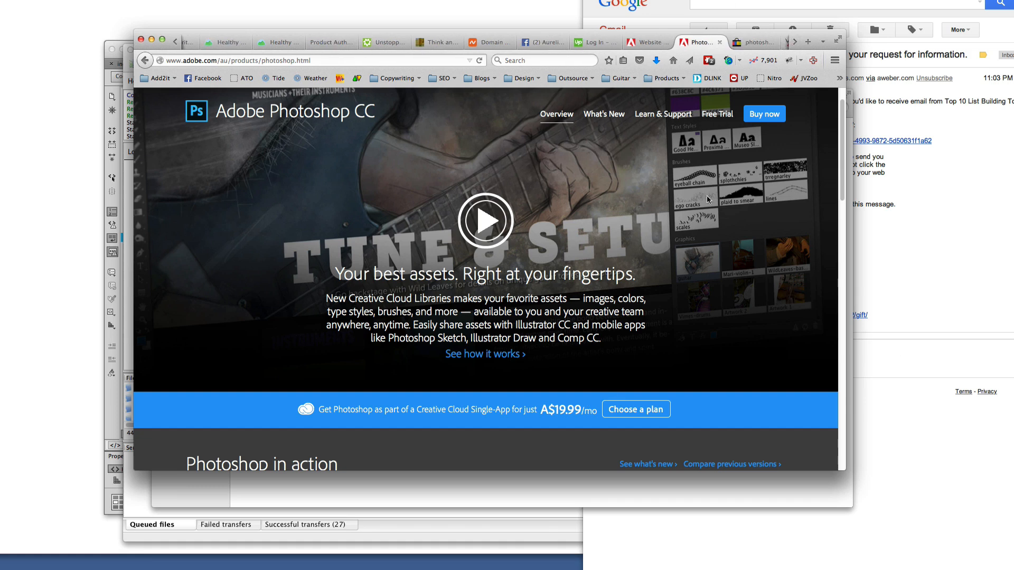
pyautogui.scroll(-3, 706, 196)
pyautogui.scroll(3, 709, 200)
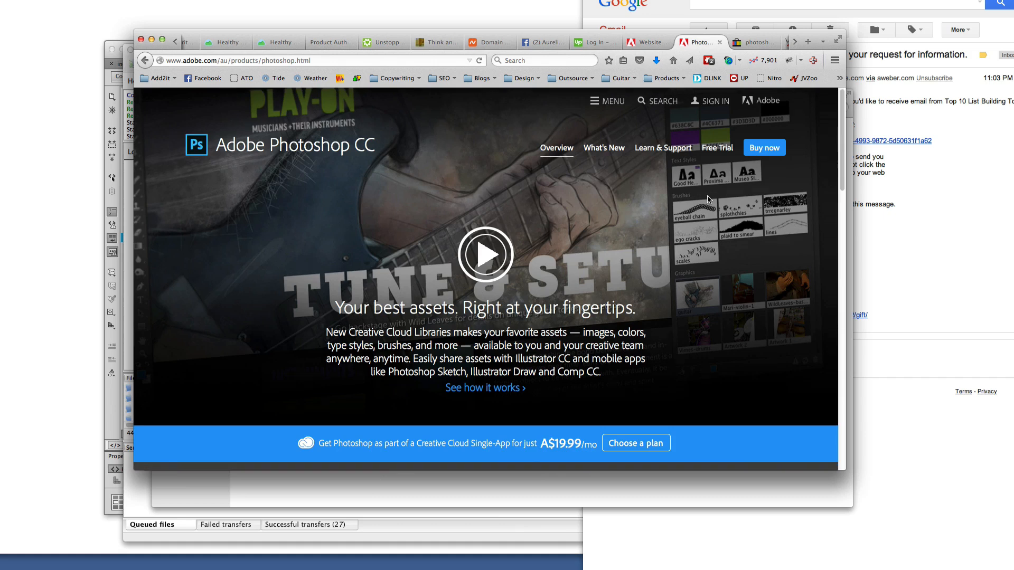
pyautogui.scroll(-4, 708, 199)
pyautogui.scroll(4, 709, 200)
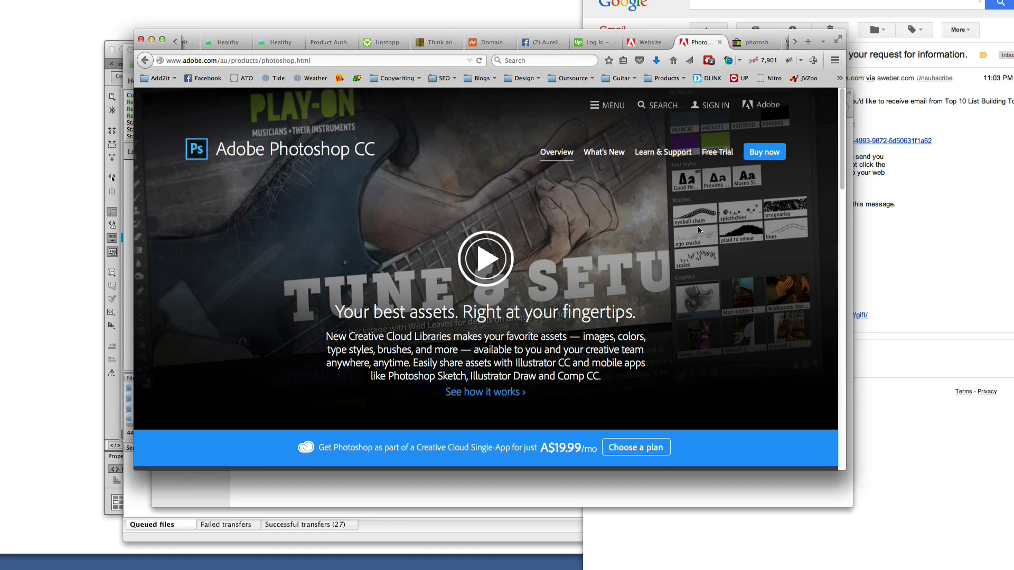
pyautogui.click(793, 43)
pyautogui.click(793, 43)
pyautogui.click(793, 44)
pyautogui.click(793, 43)
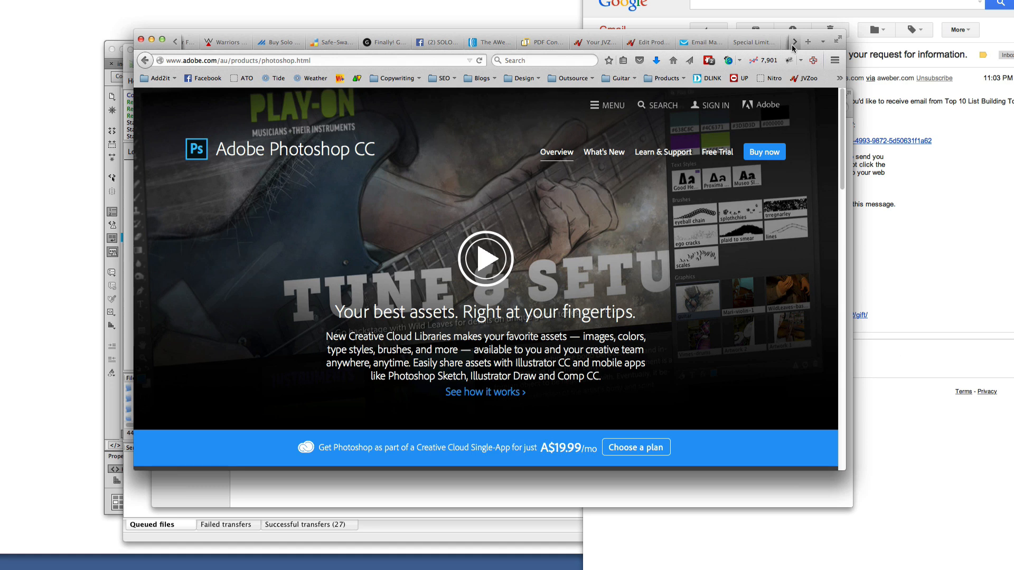
pyautogui.click(616, 491)
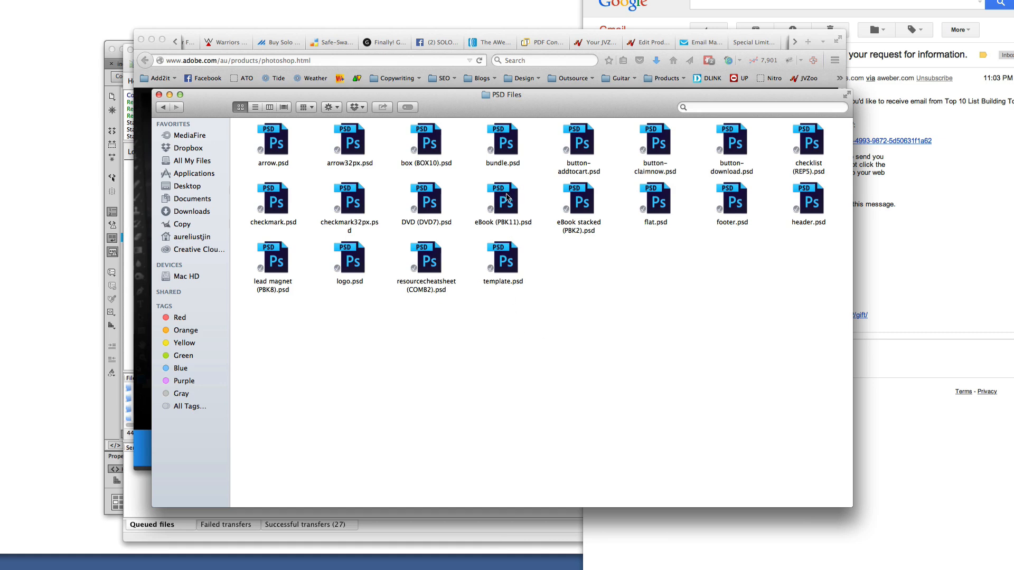
# Open eBook (PBK11).psd with Adobe Photoshop CC 2014 and accept the licence agreement
pyautogui.rightClick(506, 197)
pyautogui.moveTo(601, 209)
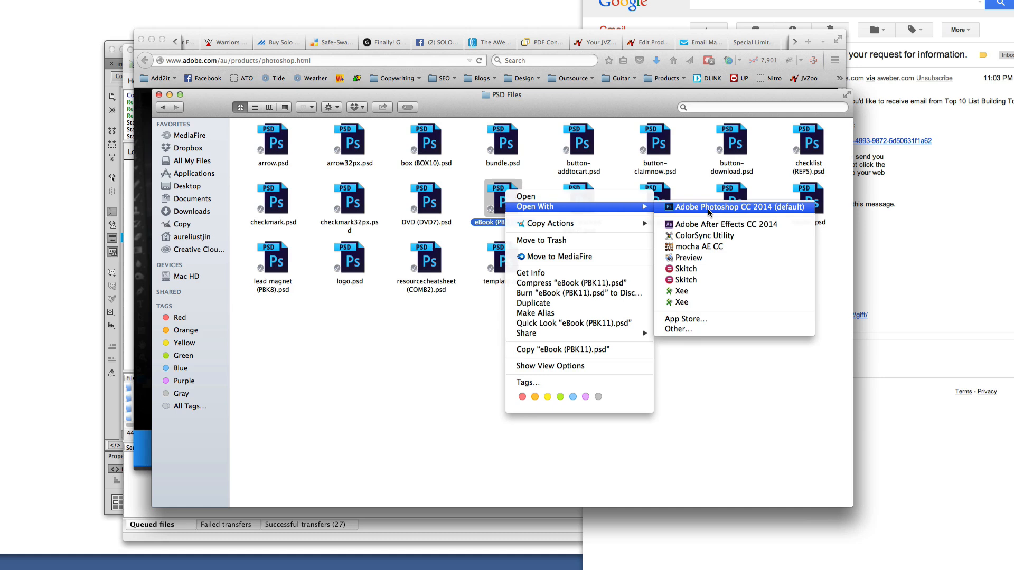
pyautogui.click(707, 208)
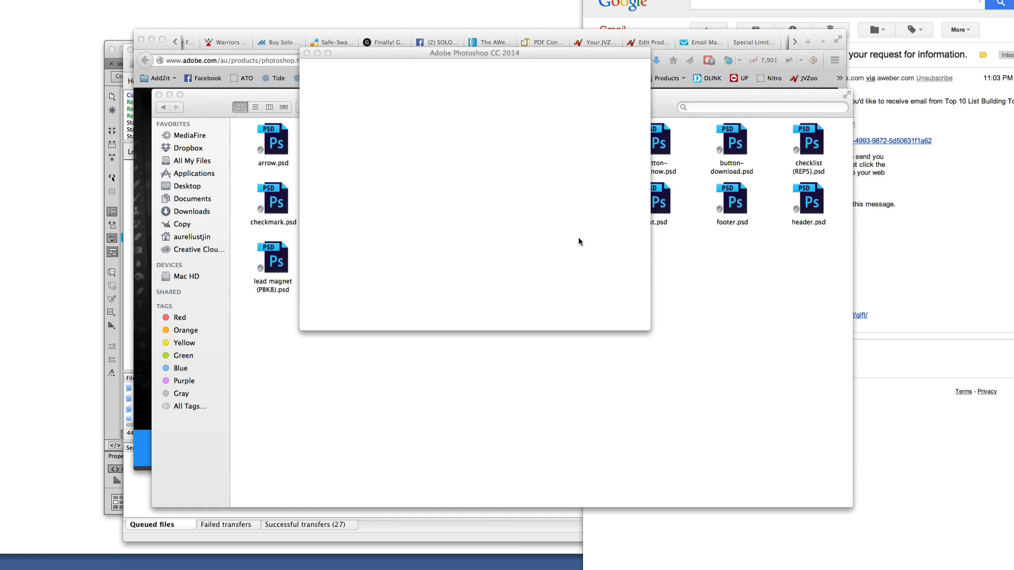
pyautogui.click(630, 326)
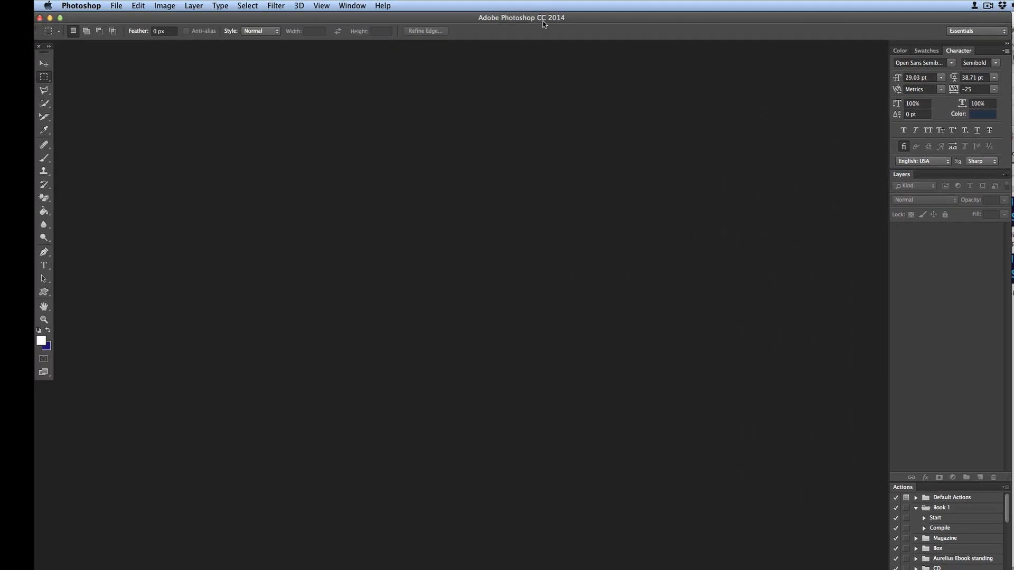
# Once Photoshop has loaded, open eBook (PBK11).psd in it again from the PSD Files folder
pyautogui.press('super+Tab')
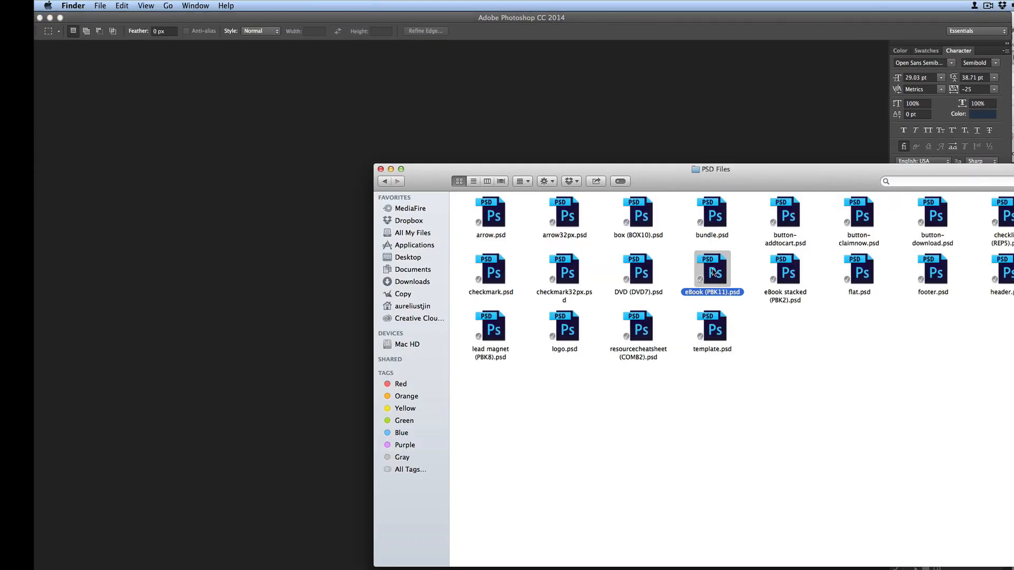
pyautogui.rightClick(713, 271)
pyautogui.moveTo(827, 290)
pyautogui.click(929, 284)
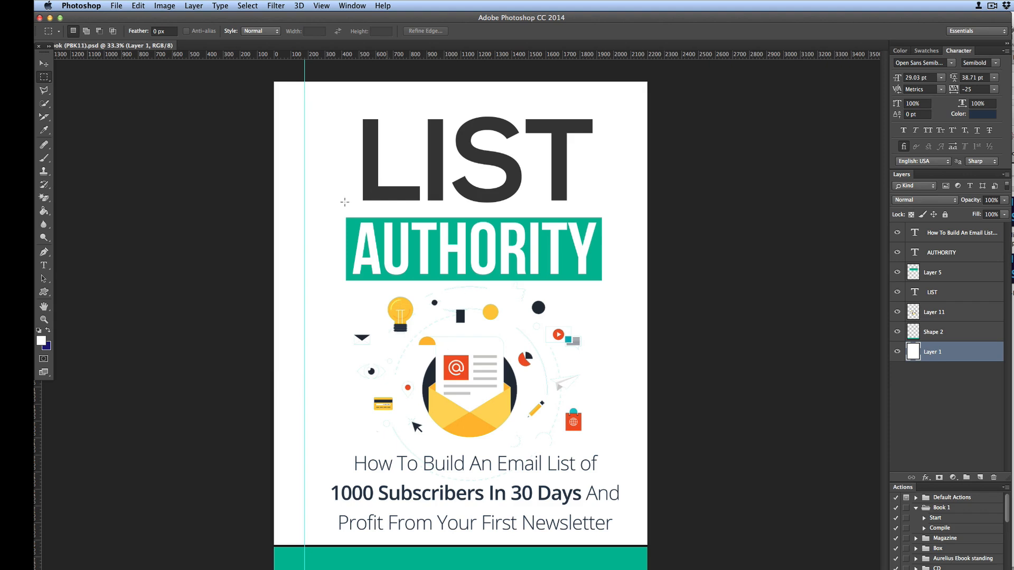
# Add an EMAIL line above LIST in the title and set that text to 72 pt
pyautogui.click(44, 268)
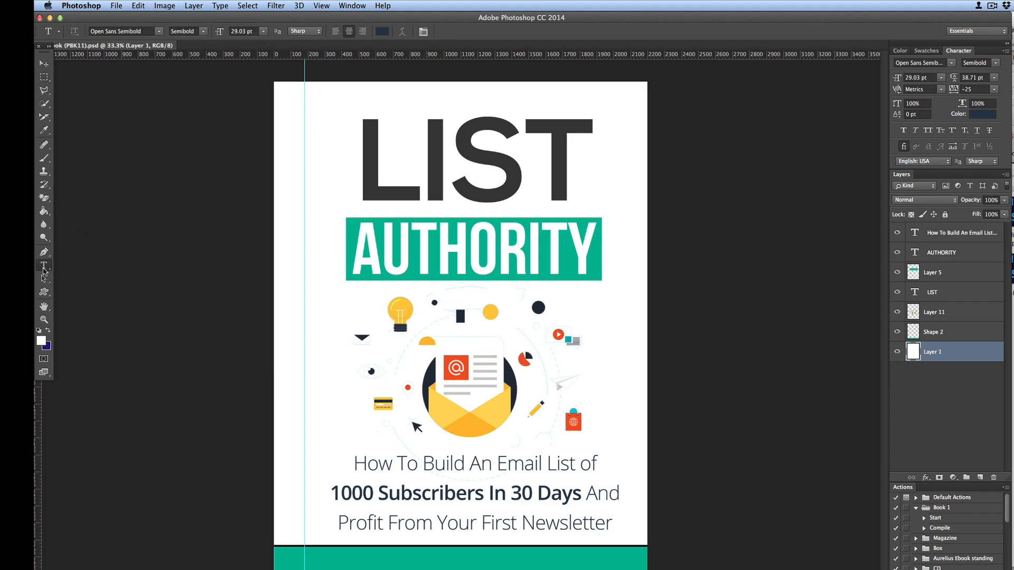
pyautogui.click(367, 183)
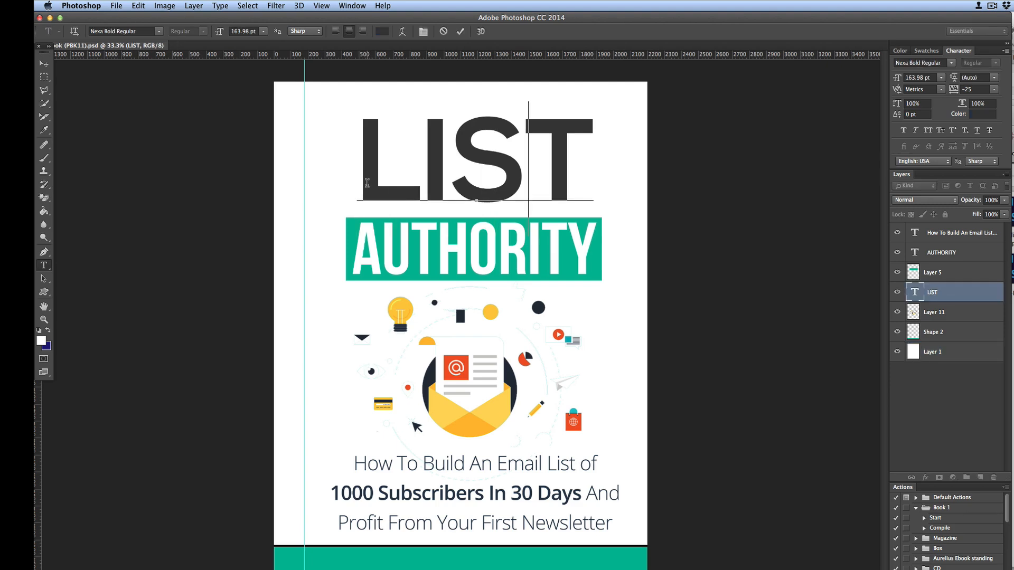
pyautogui.write('EMAIL')
pyautogui.press('Return')
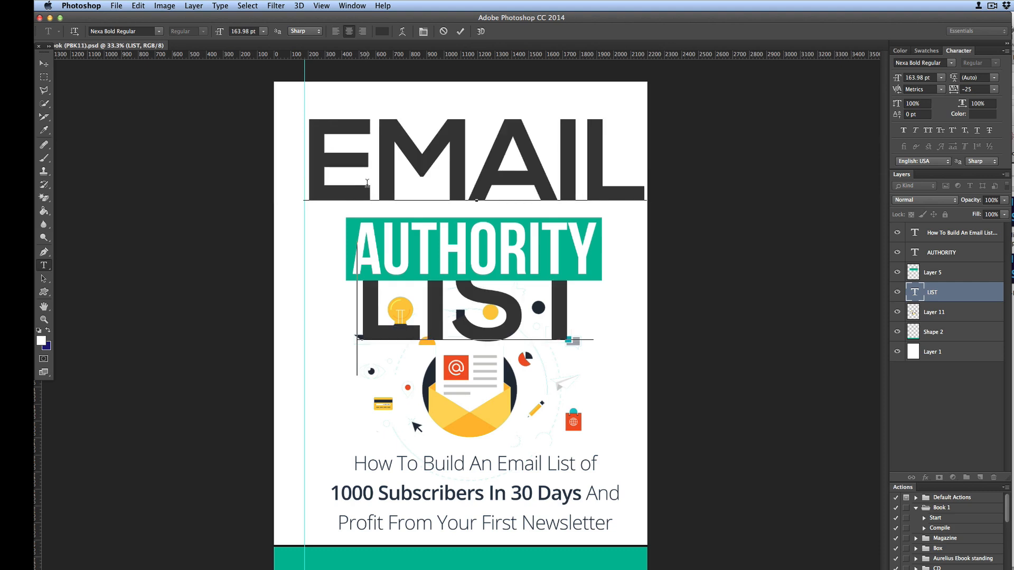
pyautogui.press('super+a')
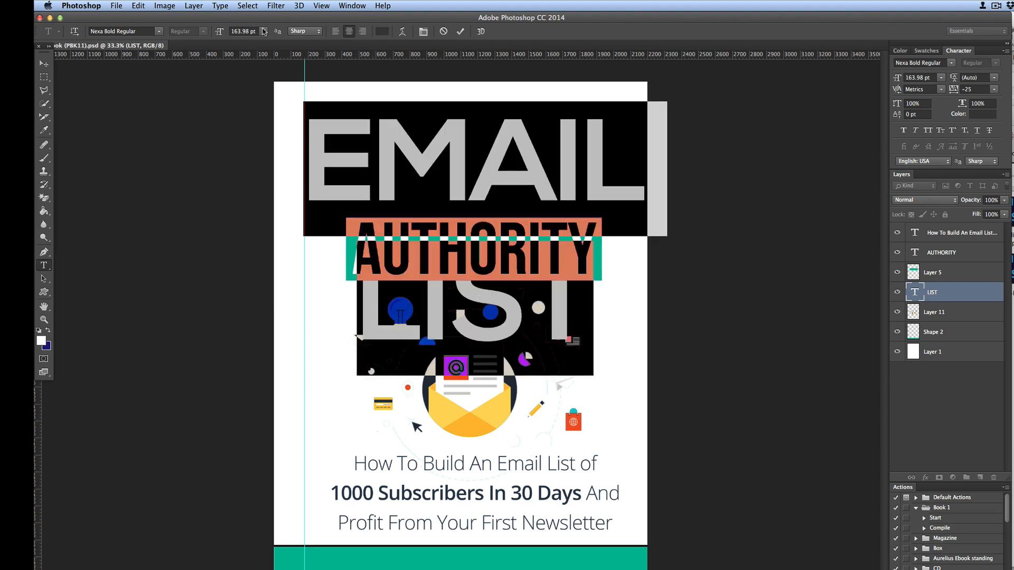
pyautogui.click(263, 32)
pyautogui.click(260, 157)
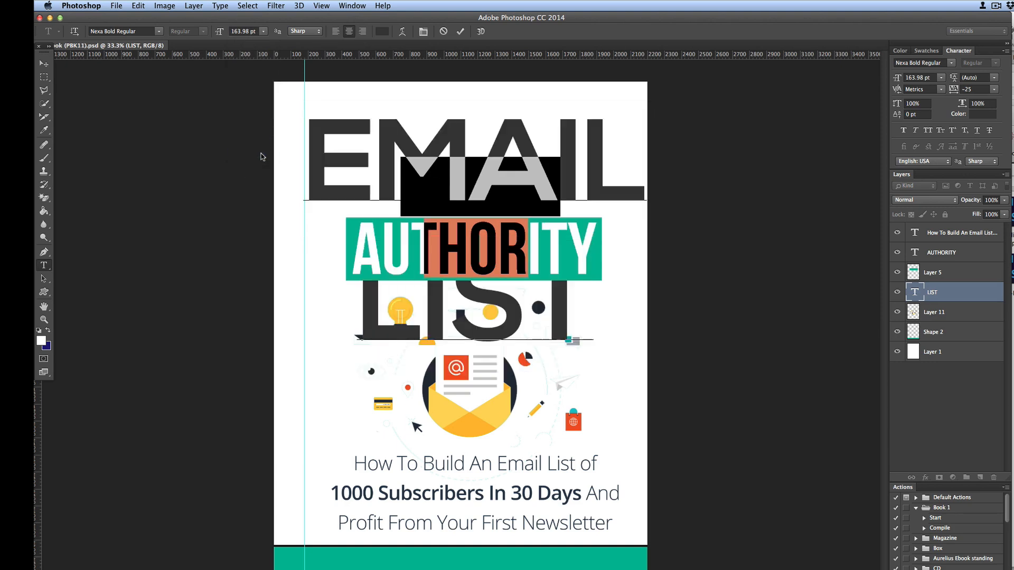
pyautogui.click(516, 222)
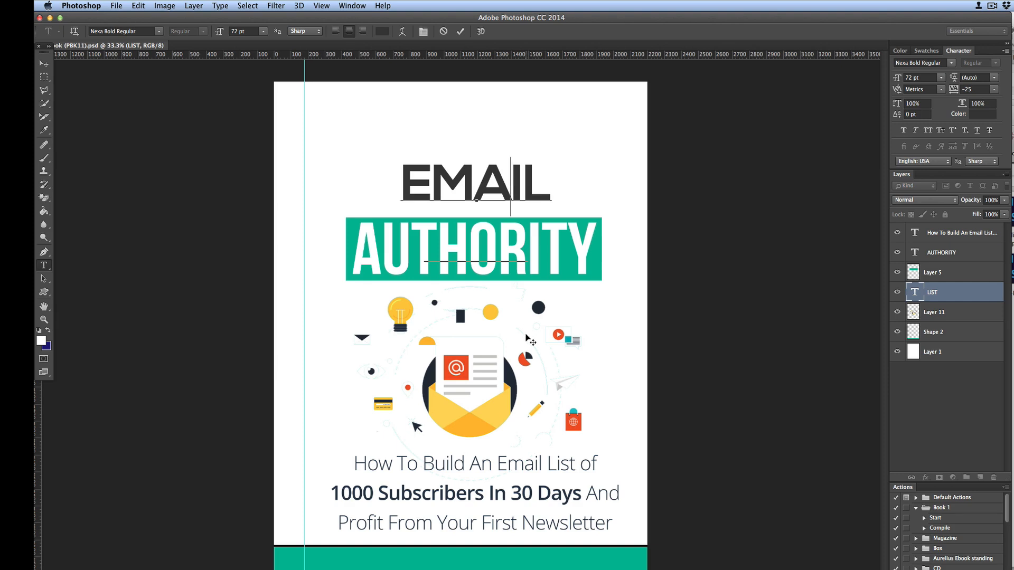
pyautogui.click(526, 337)
pyautogui.click(525, 337)
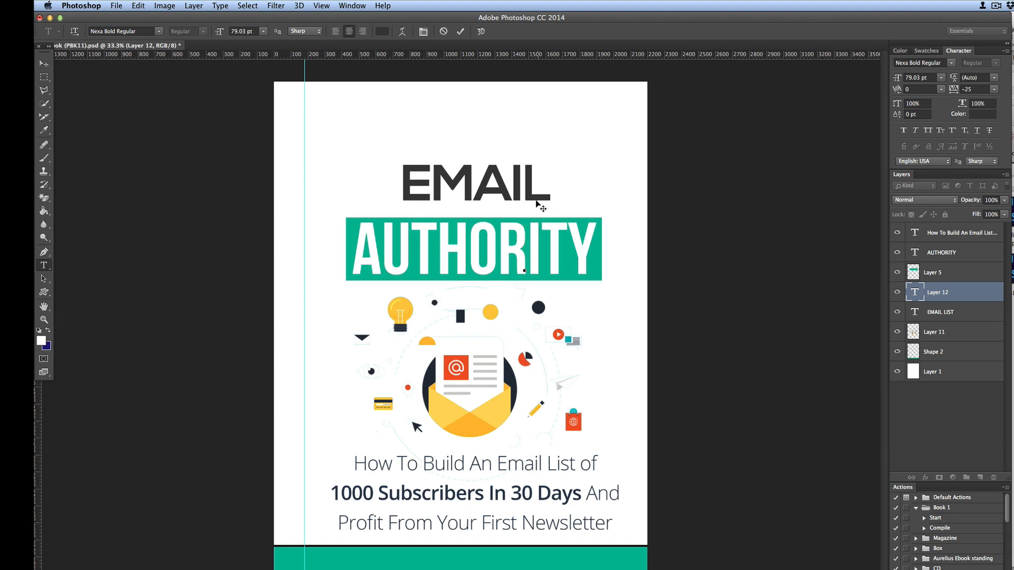
# Move the EMAIL LIST title layer up so it sits above AUTHORITY
pyautogui.moveTo(533, 199); pyautogui.dragTo(537, 104)
pyautogui.click(44, 65)
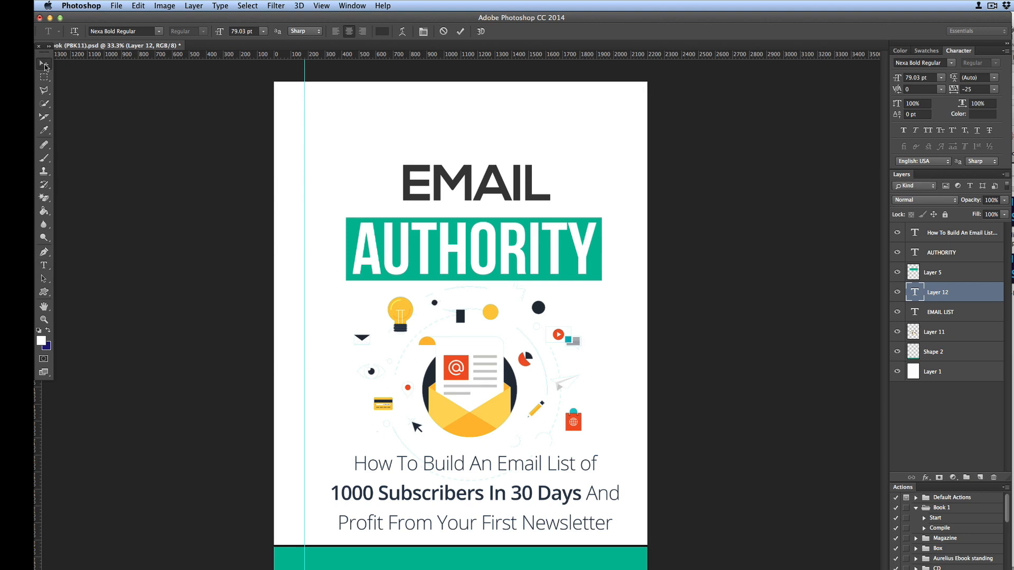
pyautogui.click(506, 193)
pyautogui.moveTo(501, 179); pyautogui.dragTo(498, 131)
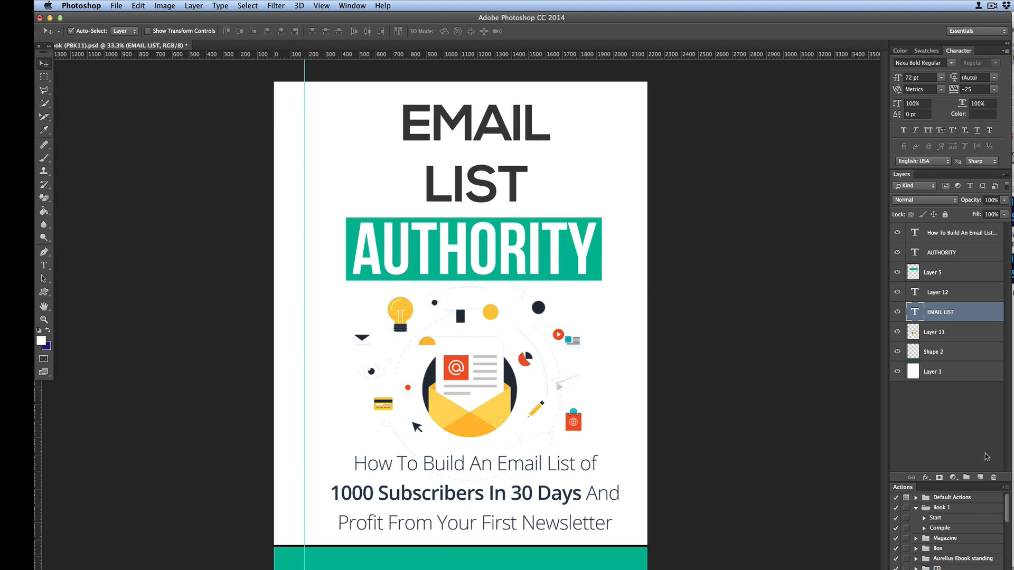
pyautogui.scroll(-3, 967, 557)
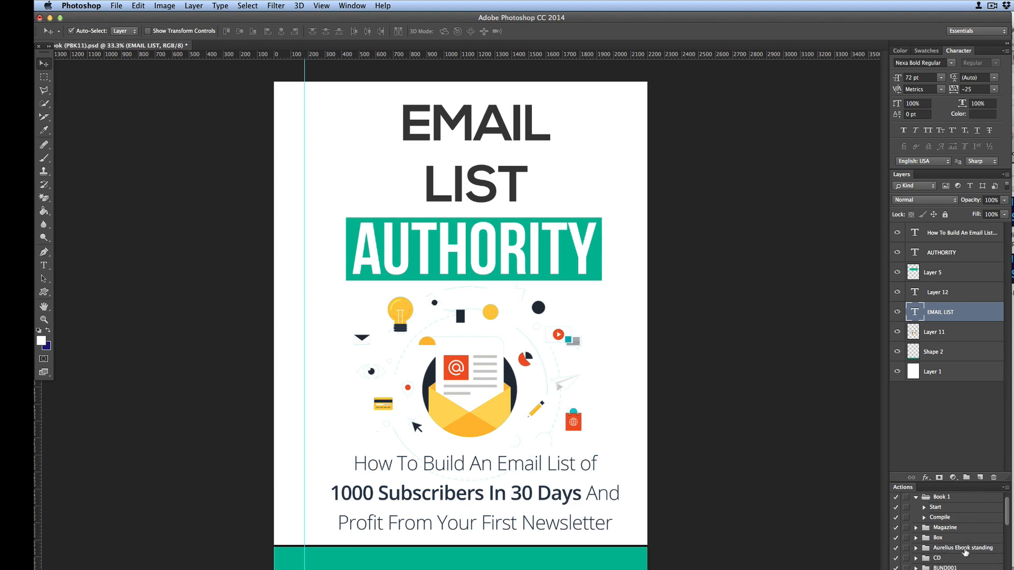